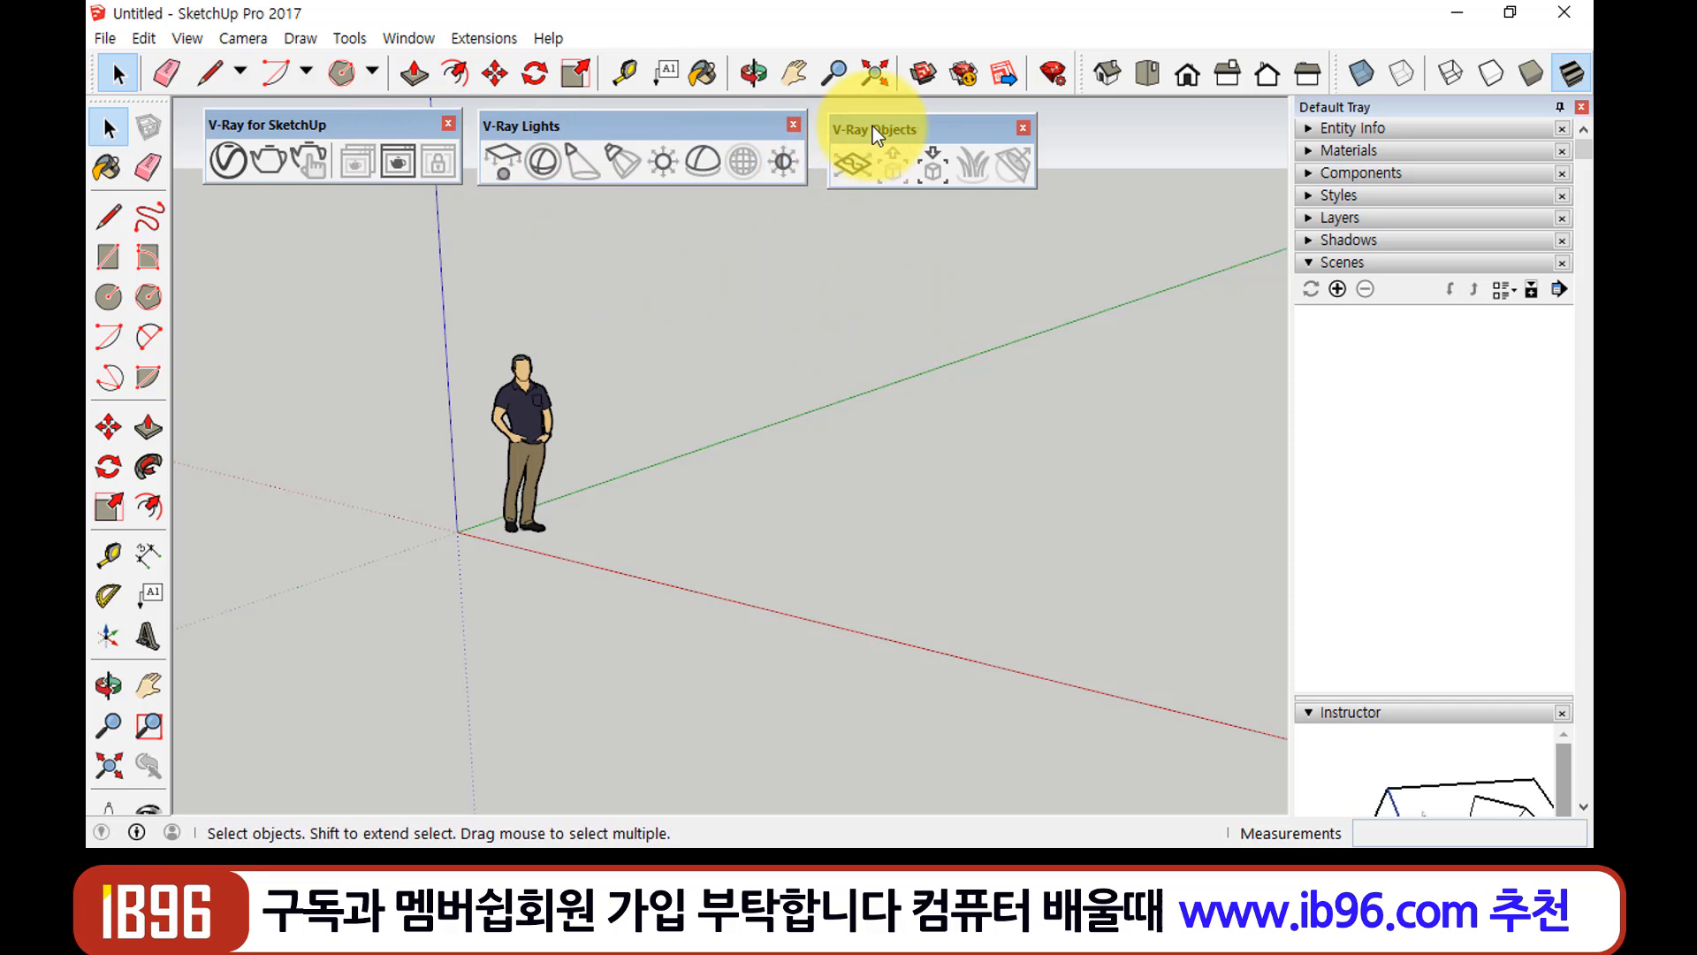
Line up the V-Ray Objects toolbar beside V-Ray Lights and expand the Materials section of the tray
{"action": "left_click_drag", "start_coordinate": [897, 130], "coordinate": [893, 123]}
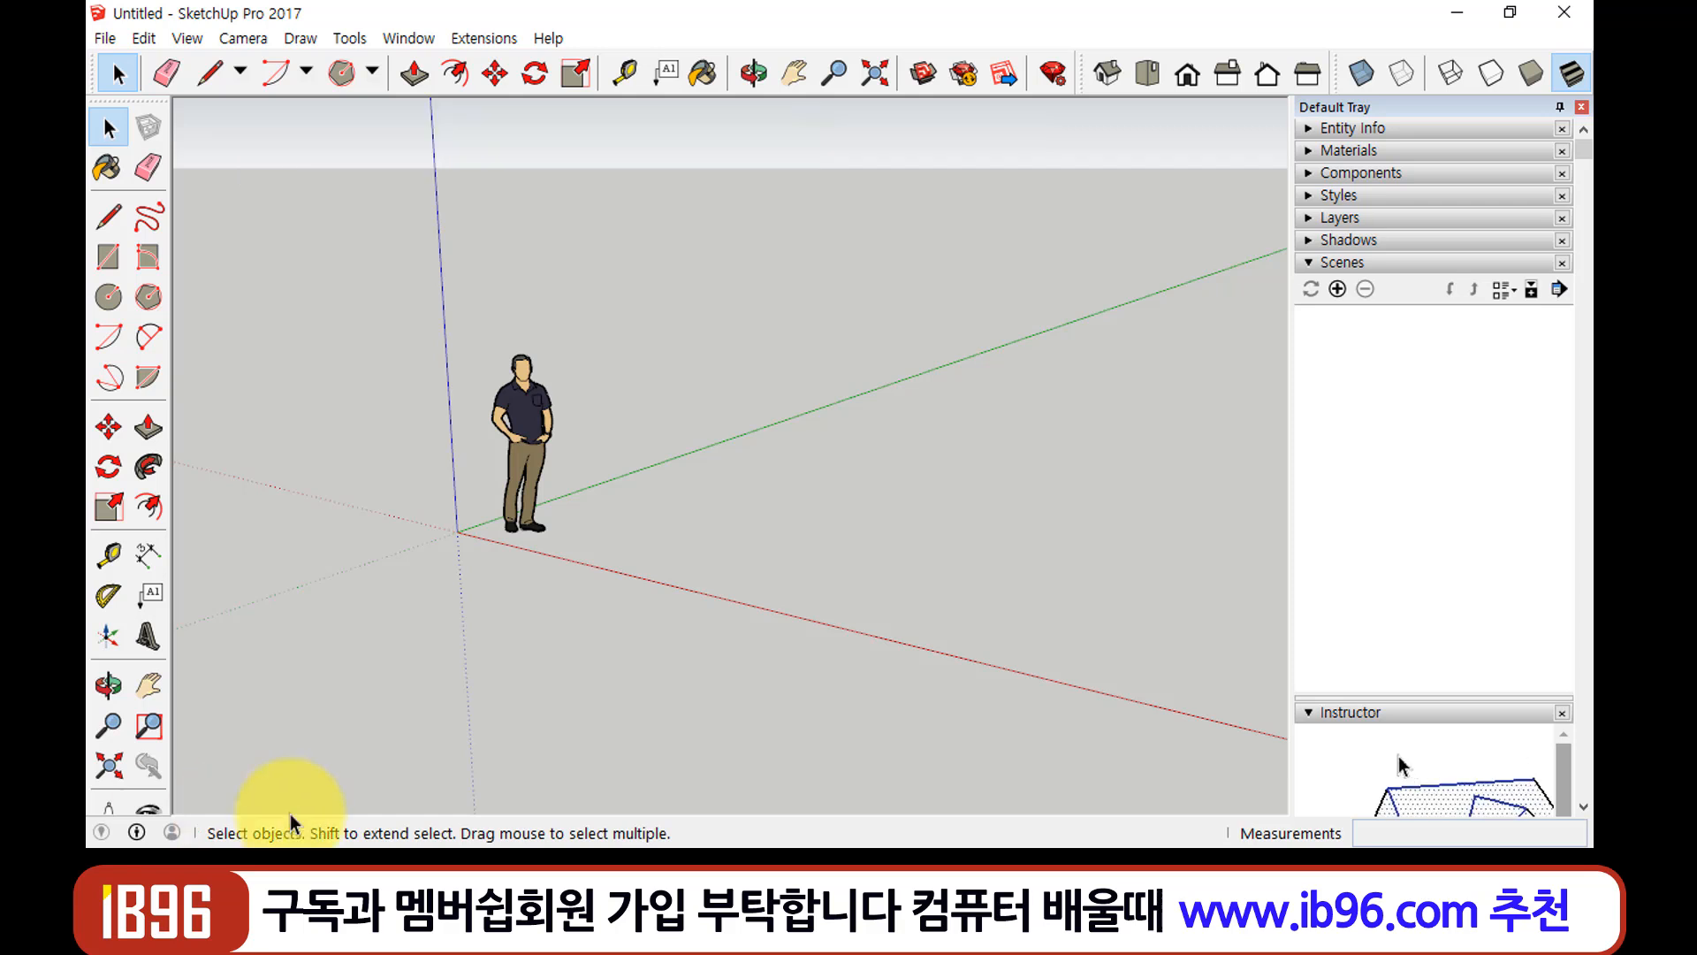
{"action": "left_click", "coordinate": [668, 698]}
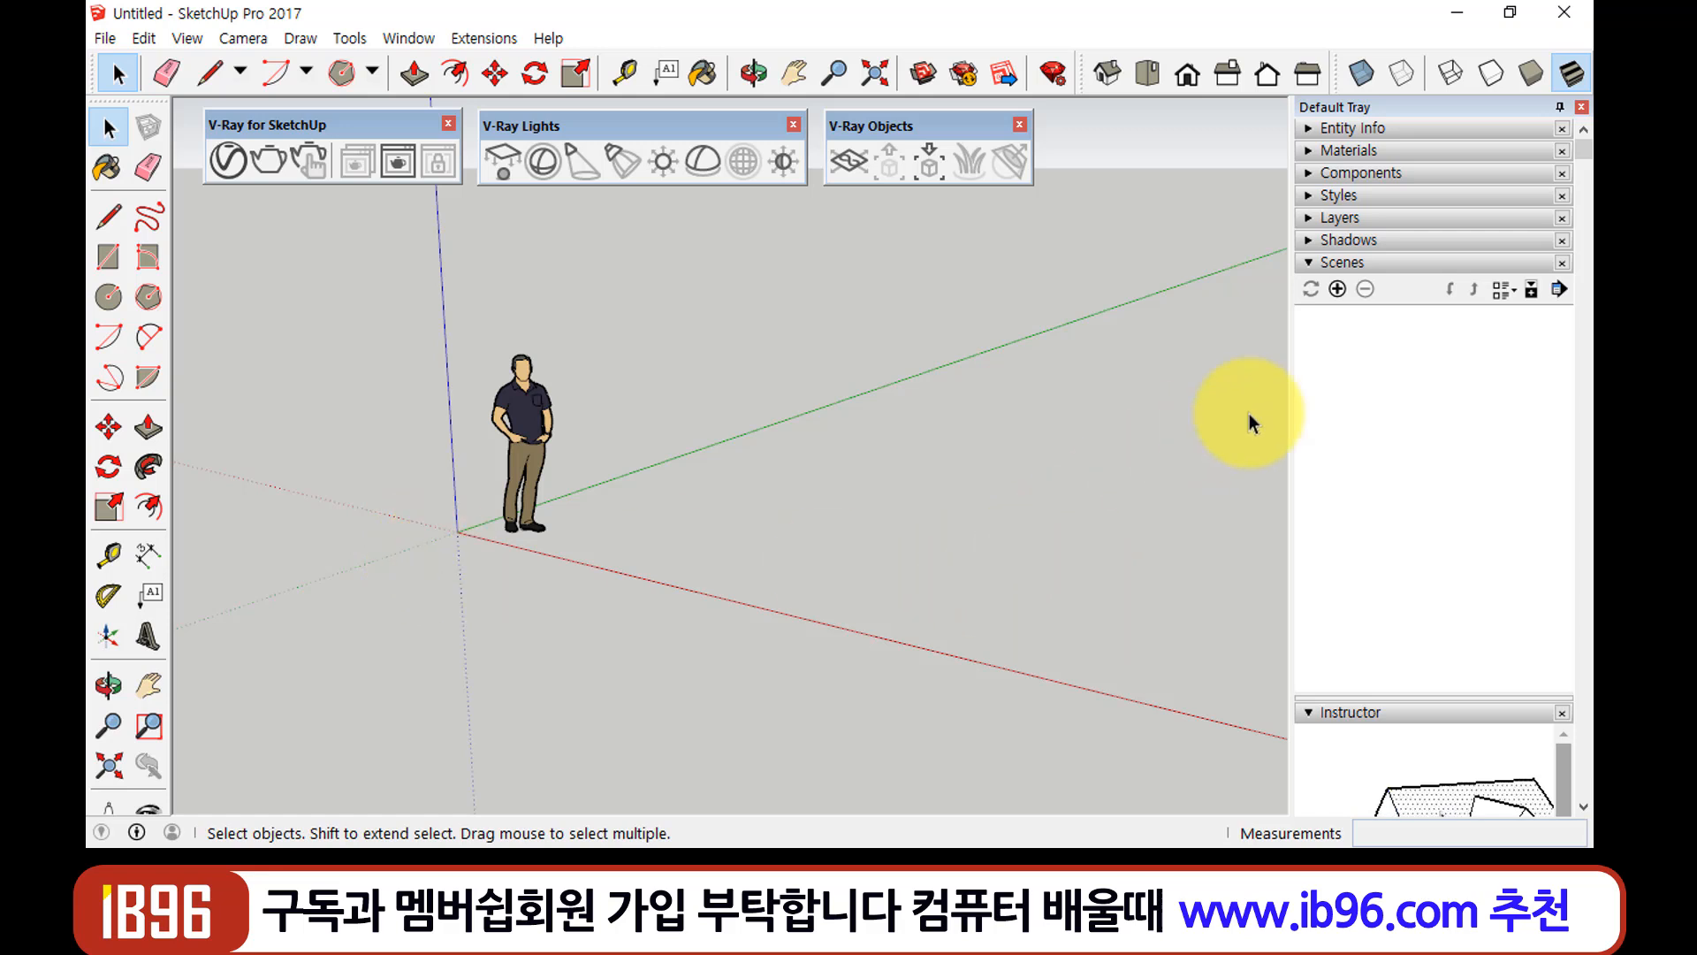
{"action": "left_click", "coordinate": [1311, 152]}
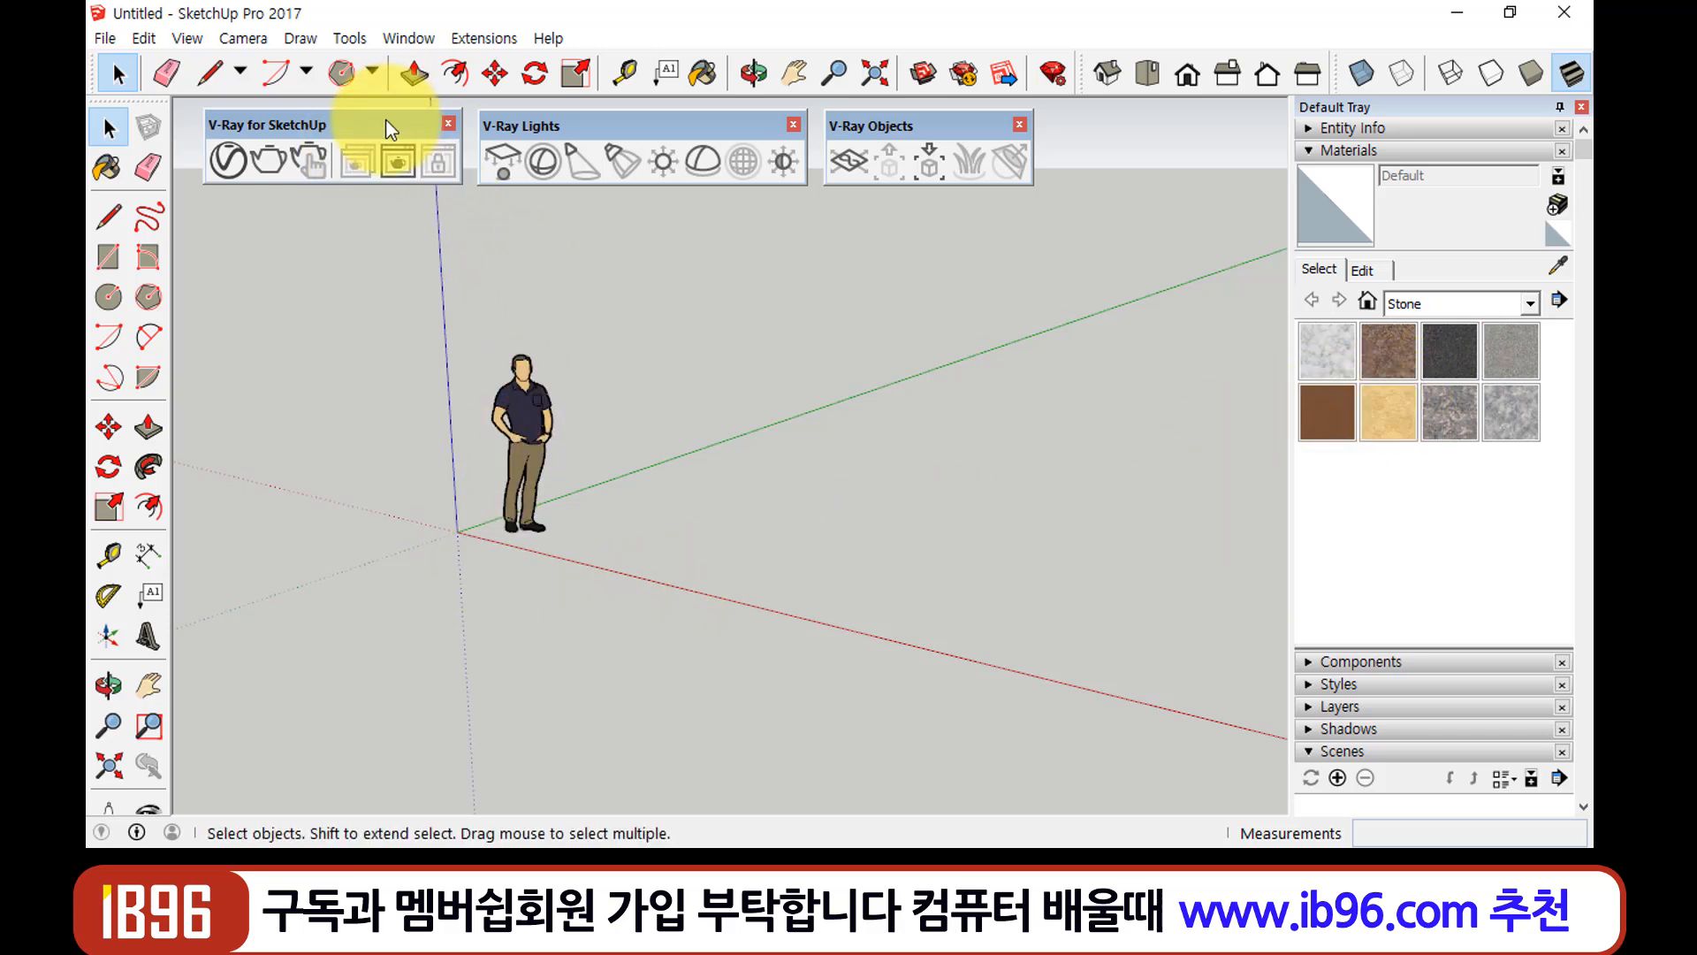
Open the V-Ray Asset Editor and go through its lights, geometry and render settings sections, returning to the materials
{"action": "left_click", "coordinate": [228, 162]}
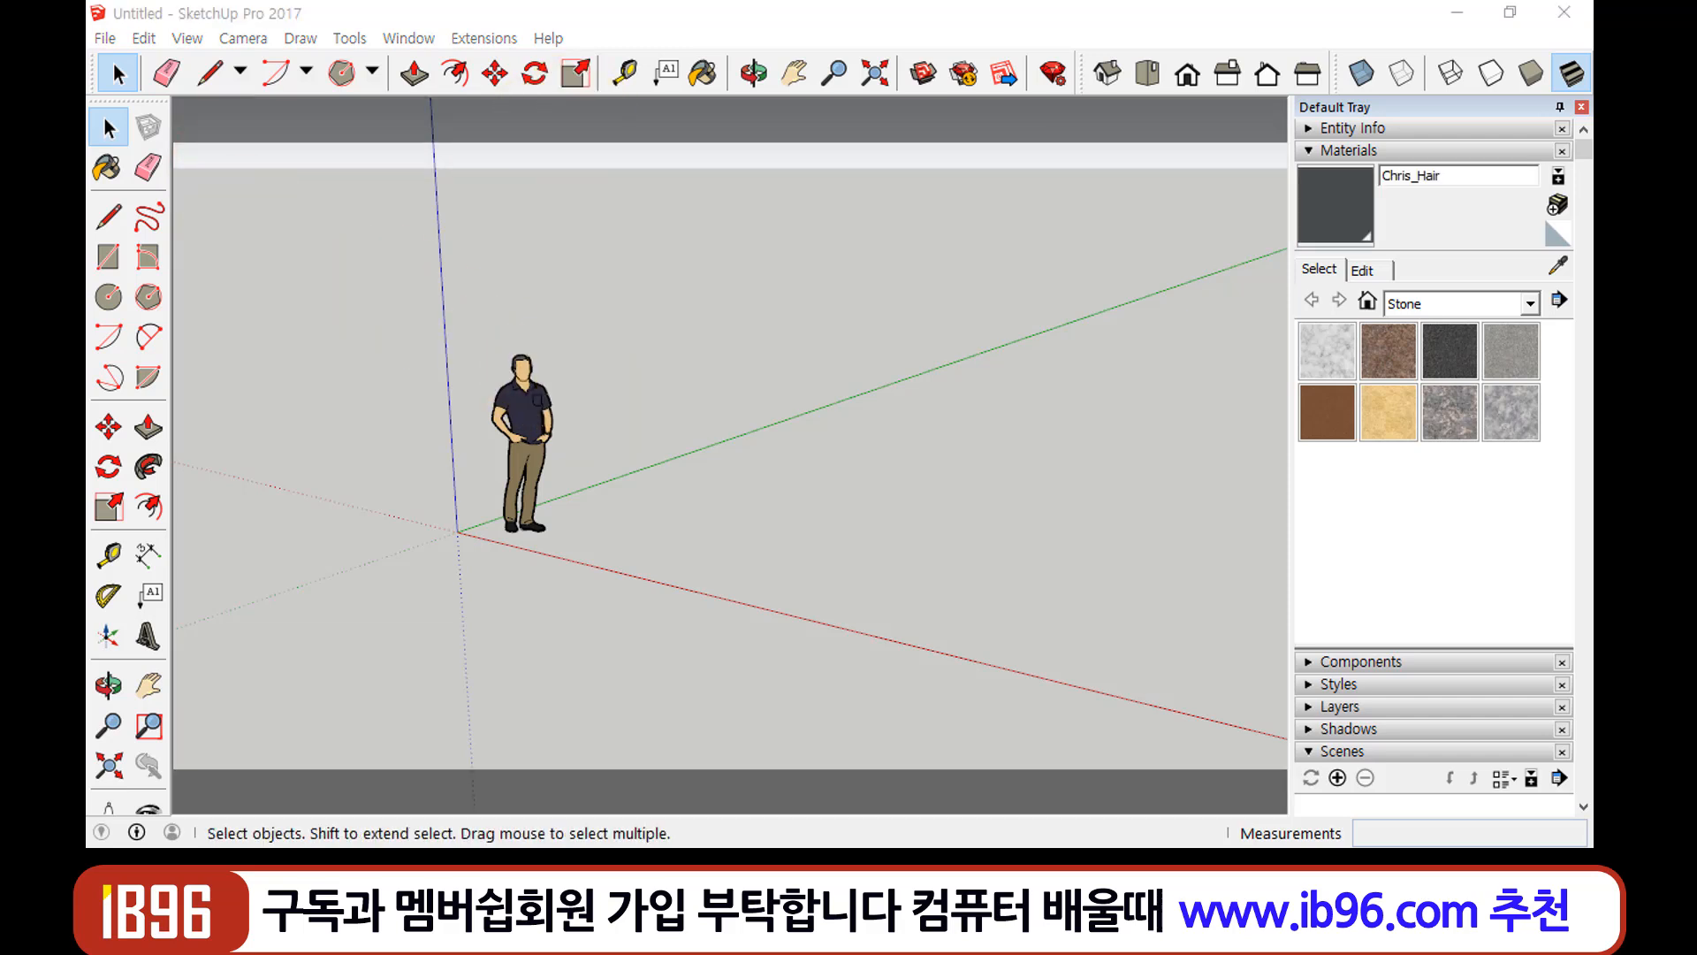
{"action": "left_click_drag", "start_coordinate": [668, 216], "coordinate": [845, 43]}
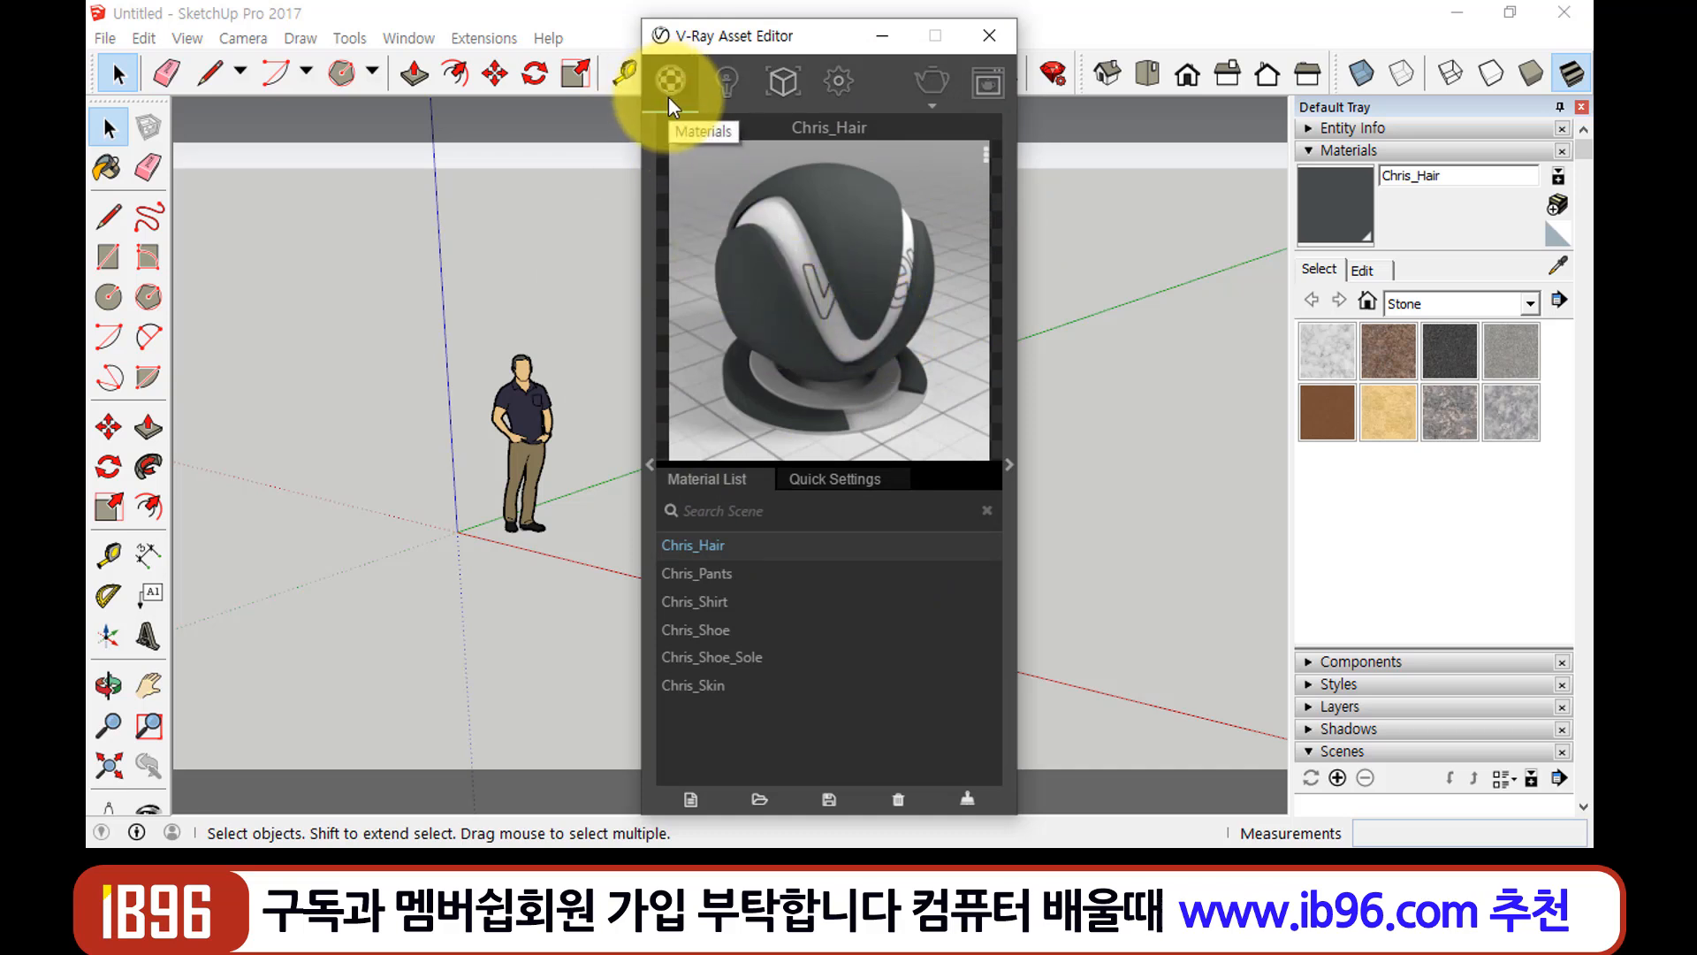
{"action": "left_click", "coordinate": [723, 88]}
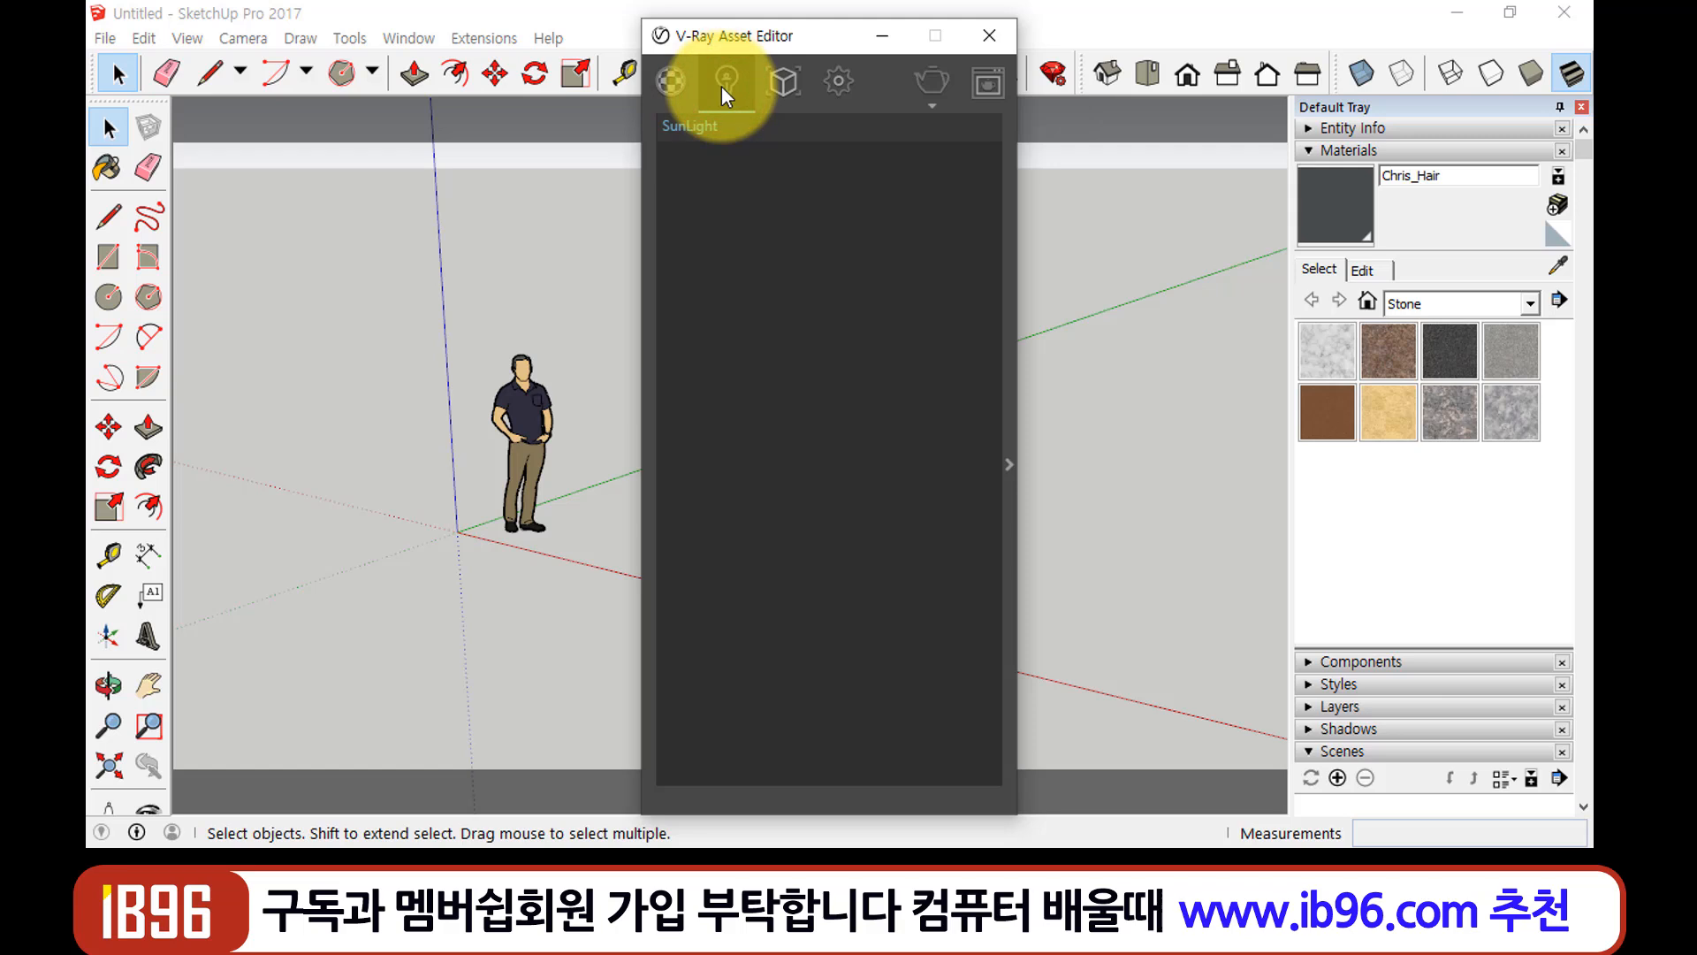
{"action": "left_click", "coordinate": [778, 92]}
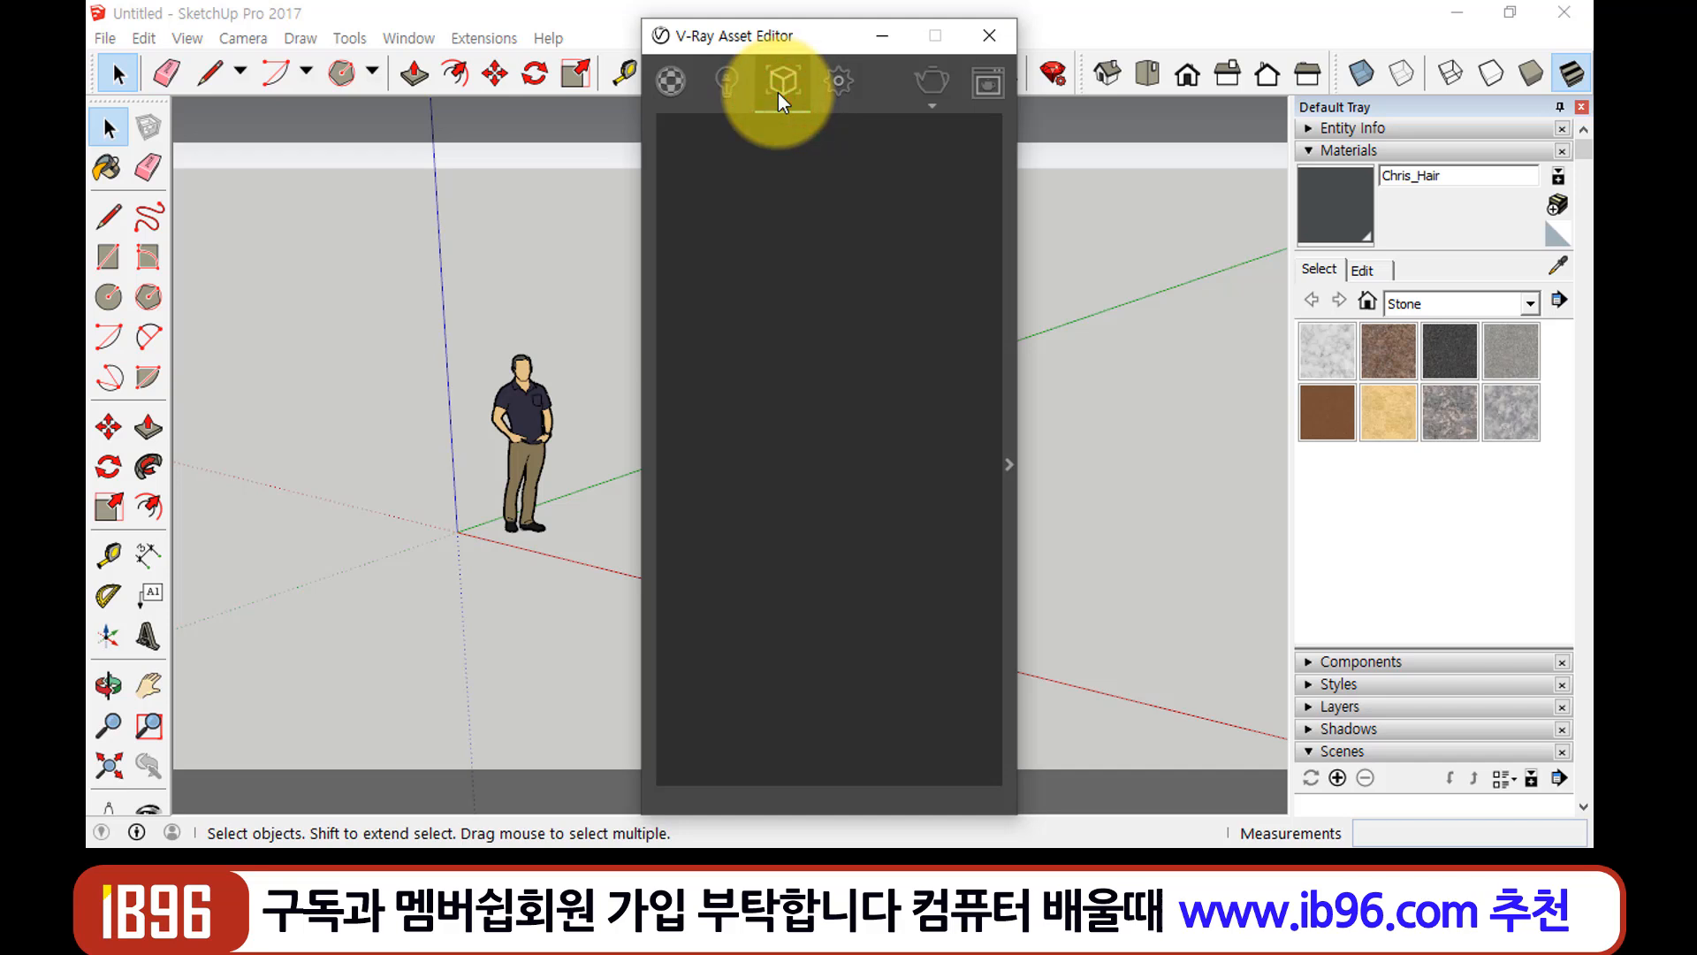
{"action": "left_click", "coordinate": [841, 89]}
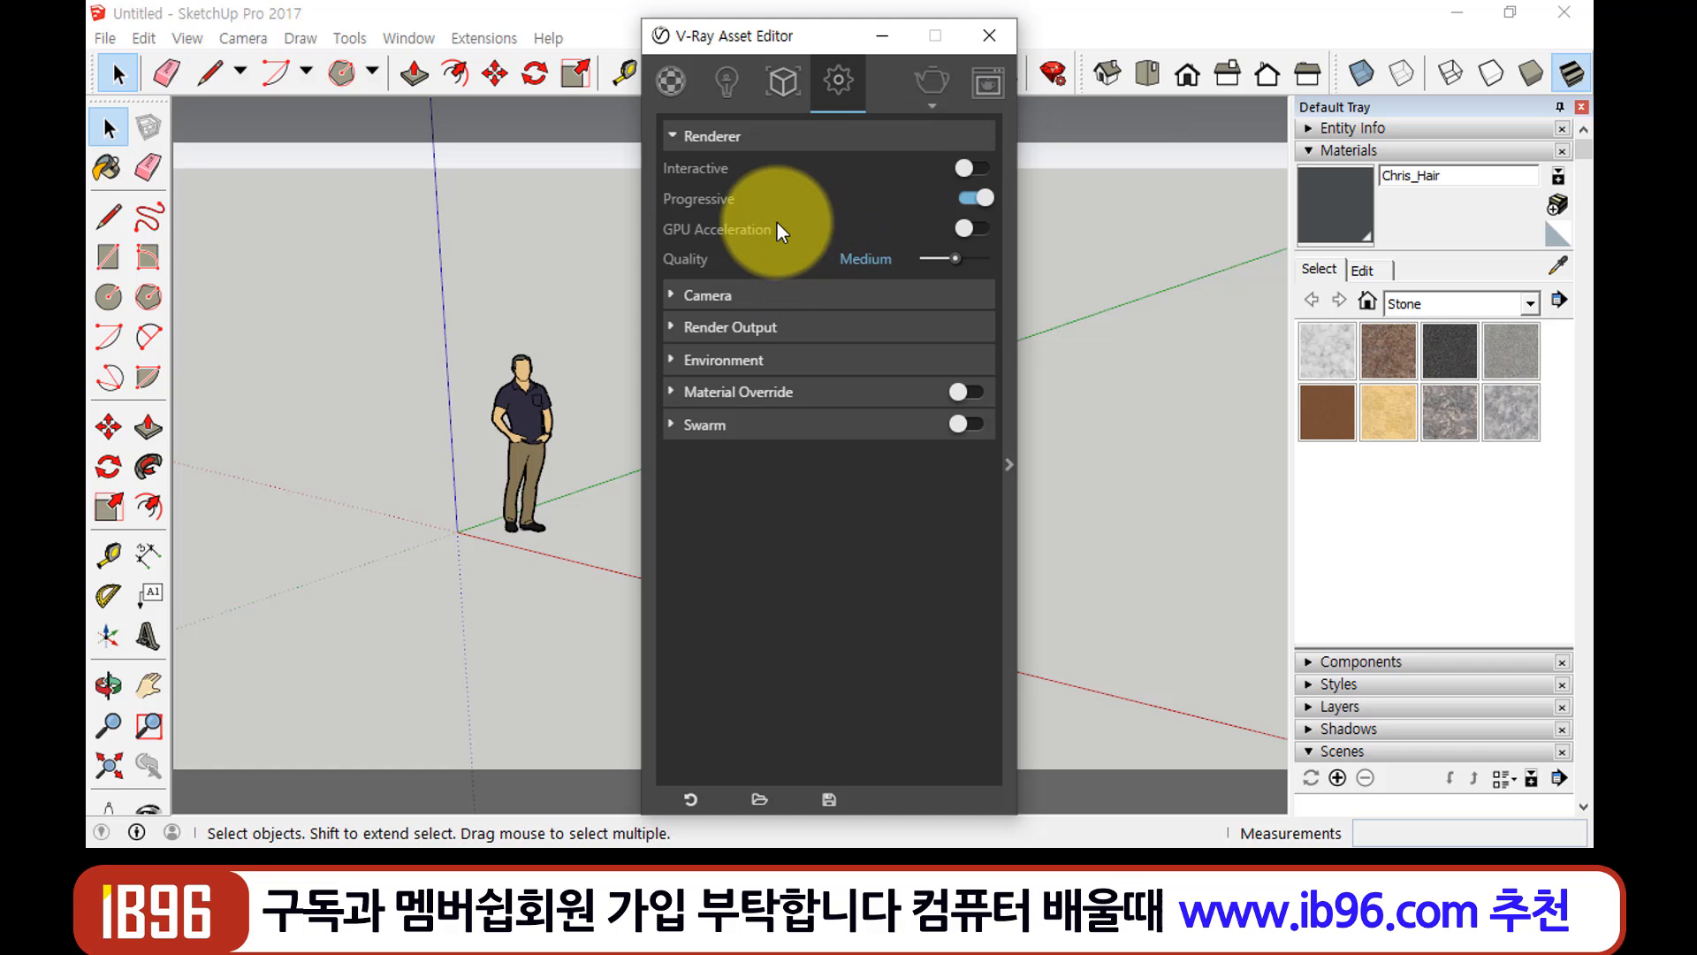
{"action": "mouse_move", "coordinate": [776, 221]}
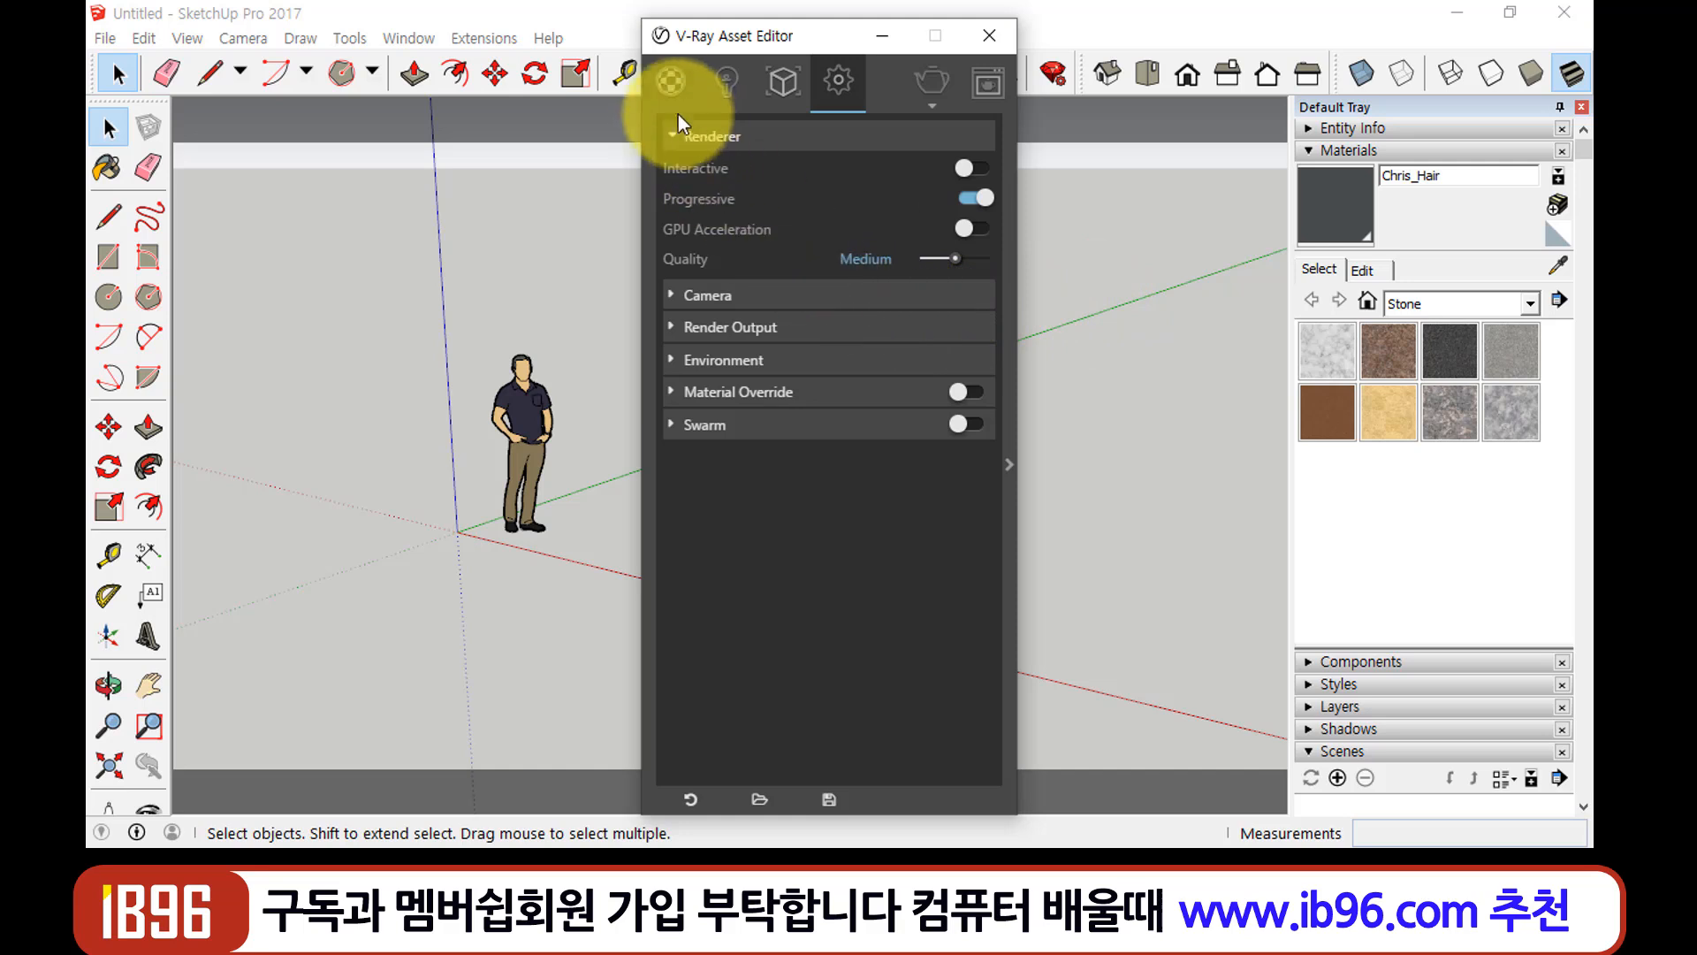
{"action": "left_click", "coordinate": [670, 89]}
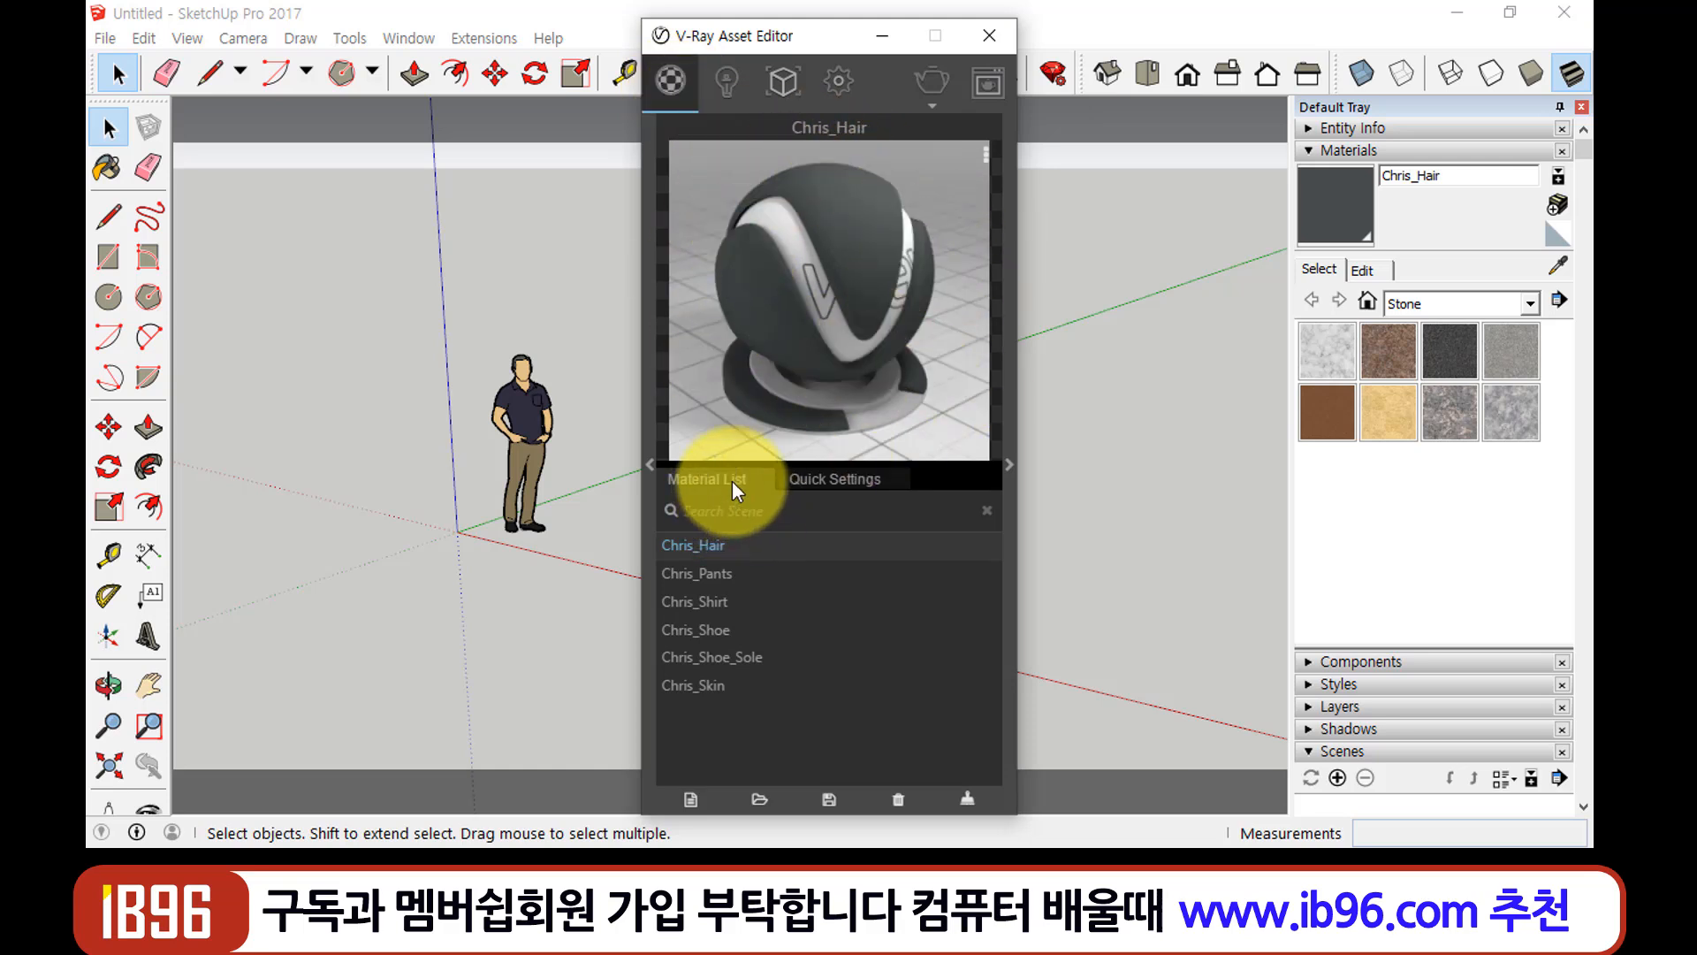
Examine the quick settings of Chris_Hair and the previews of the figure's other materials
{"action": "left_click", "coordinate": [808, 480]}
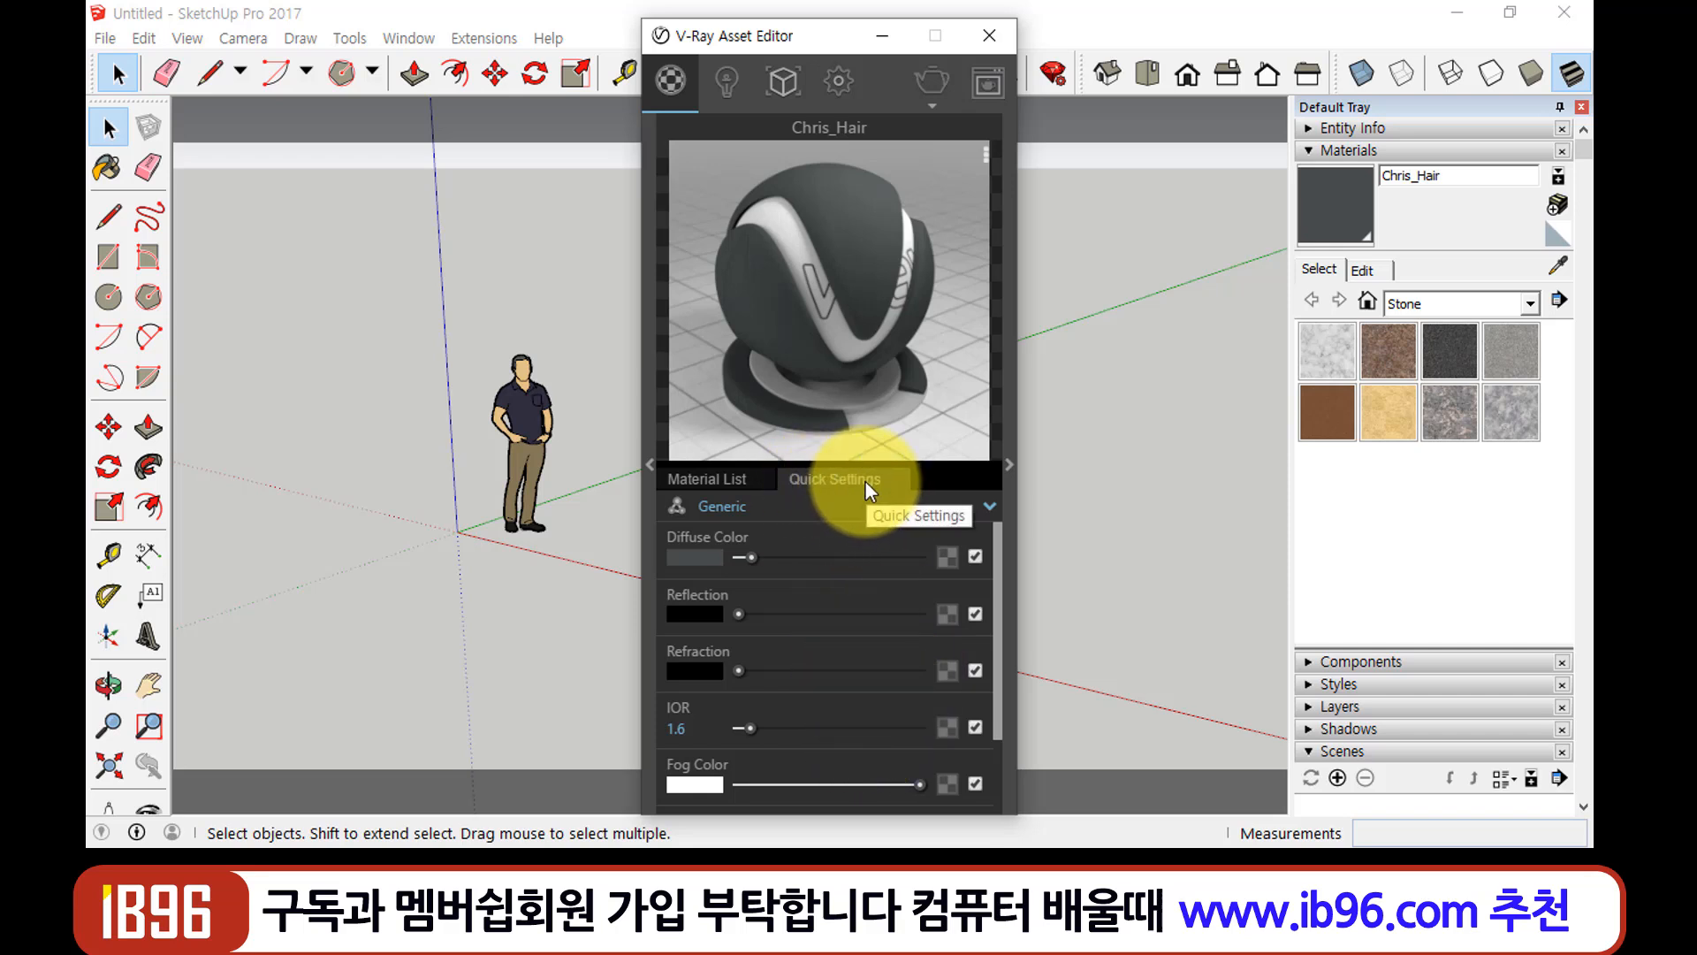
{"action": "left_click", "coordinate": [748, 475]}
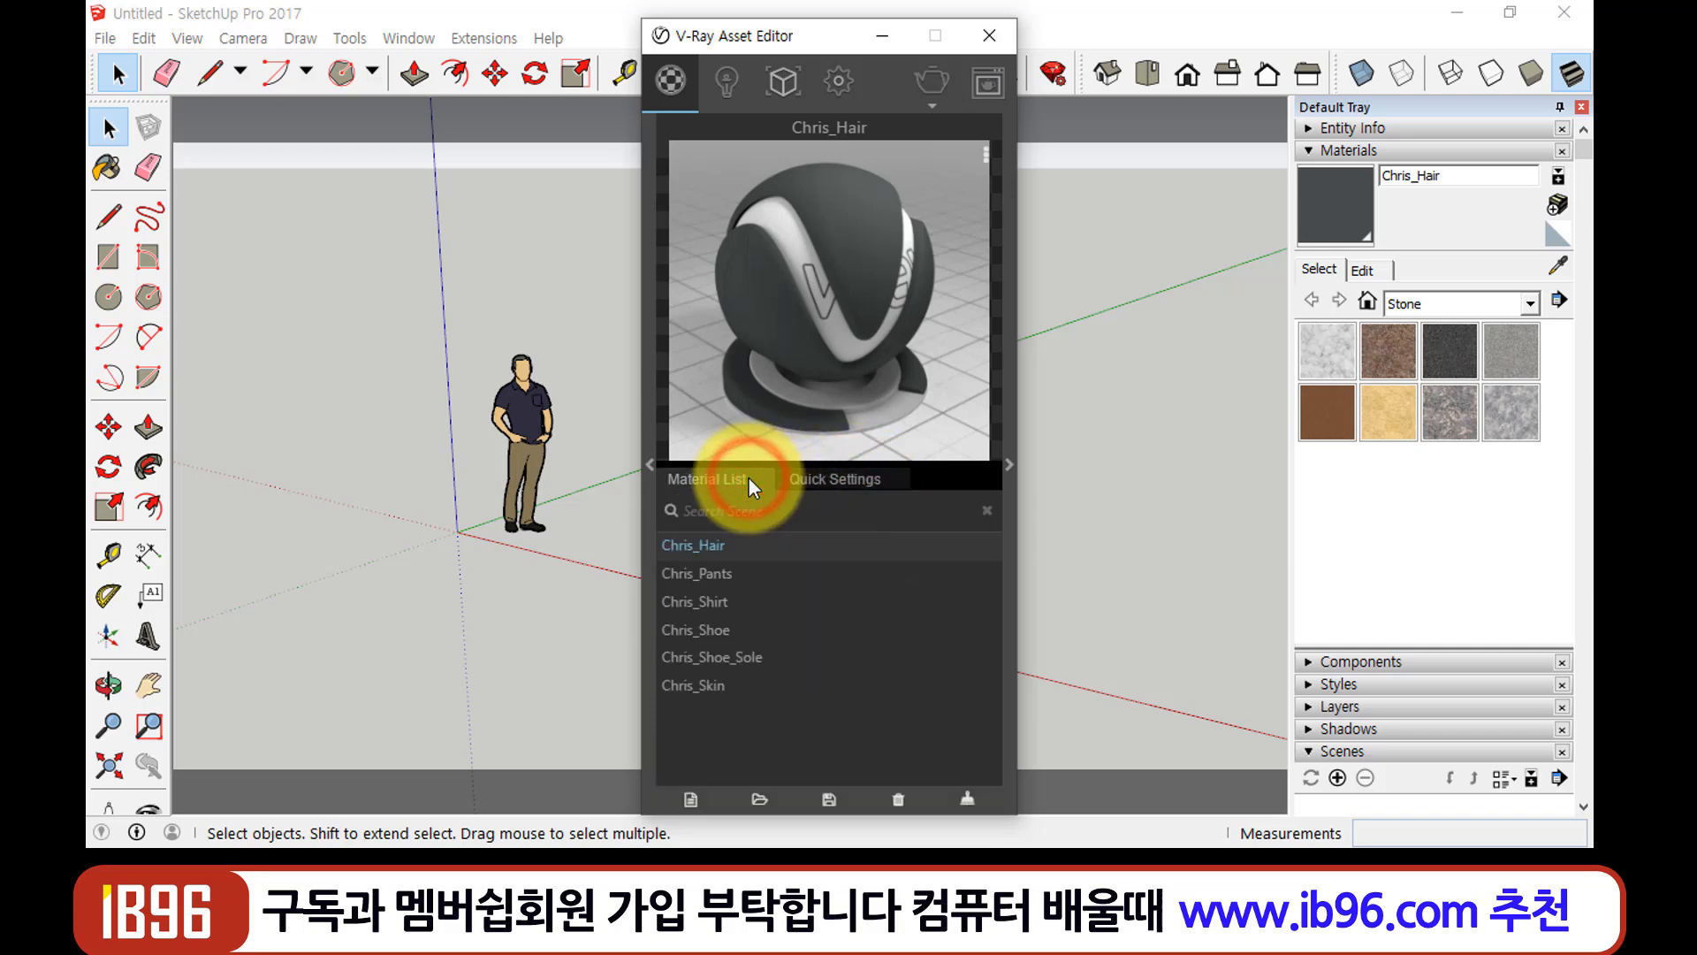
{"action": "left_click", "coordinate": [724, 571]}
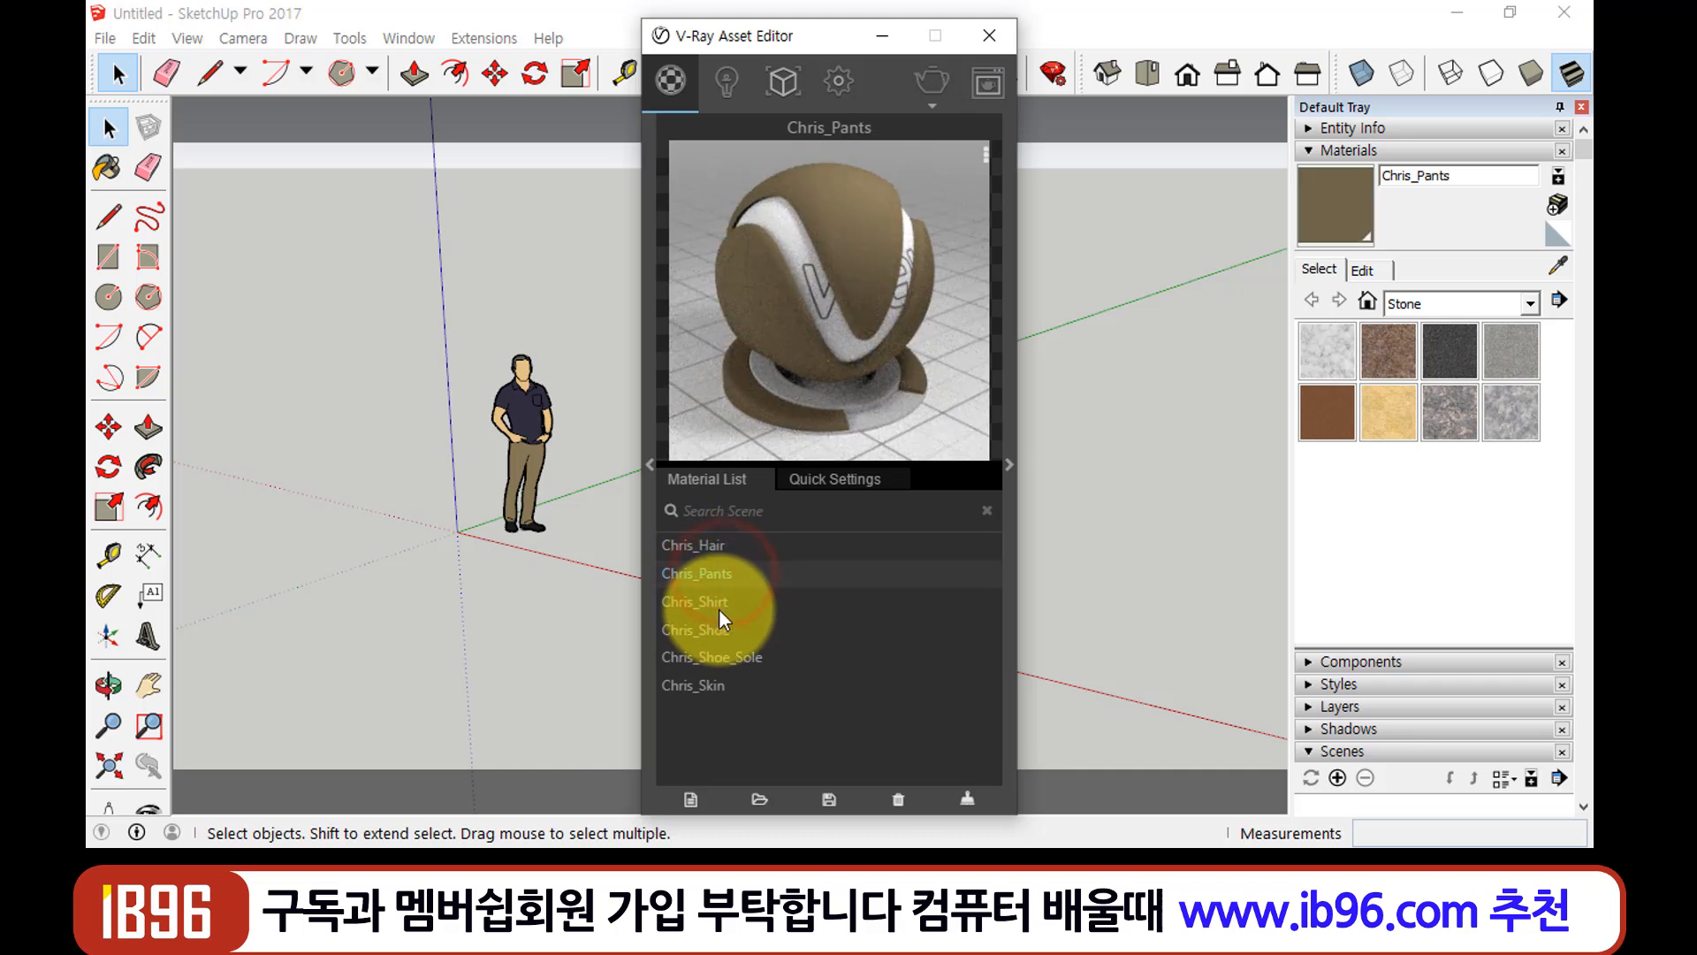
{"action": "left_click", "coordinate": [718, 608]}
{"action": "left_click", "coordinate": [719, 628]}
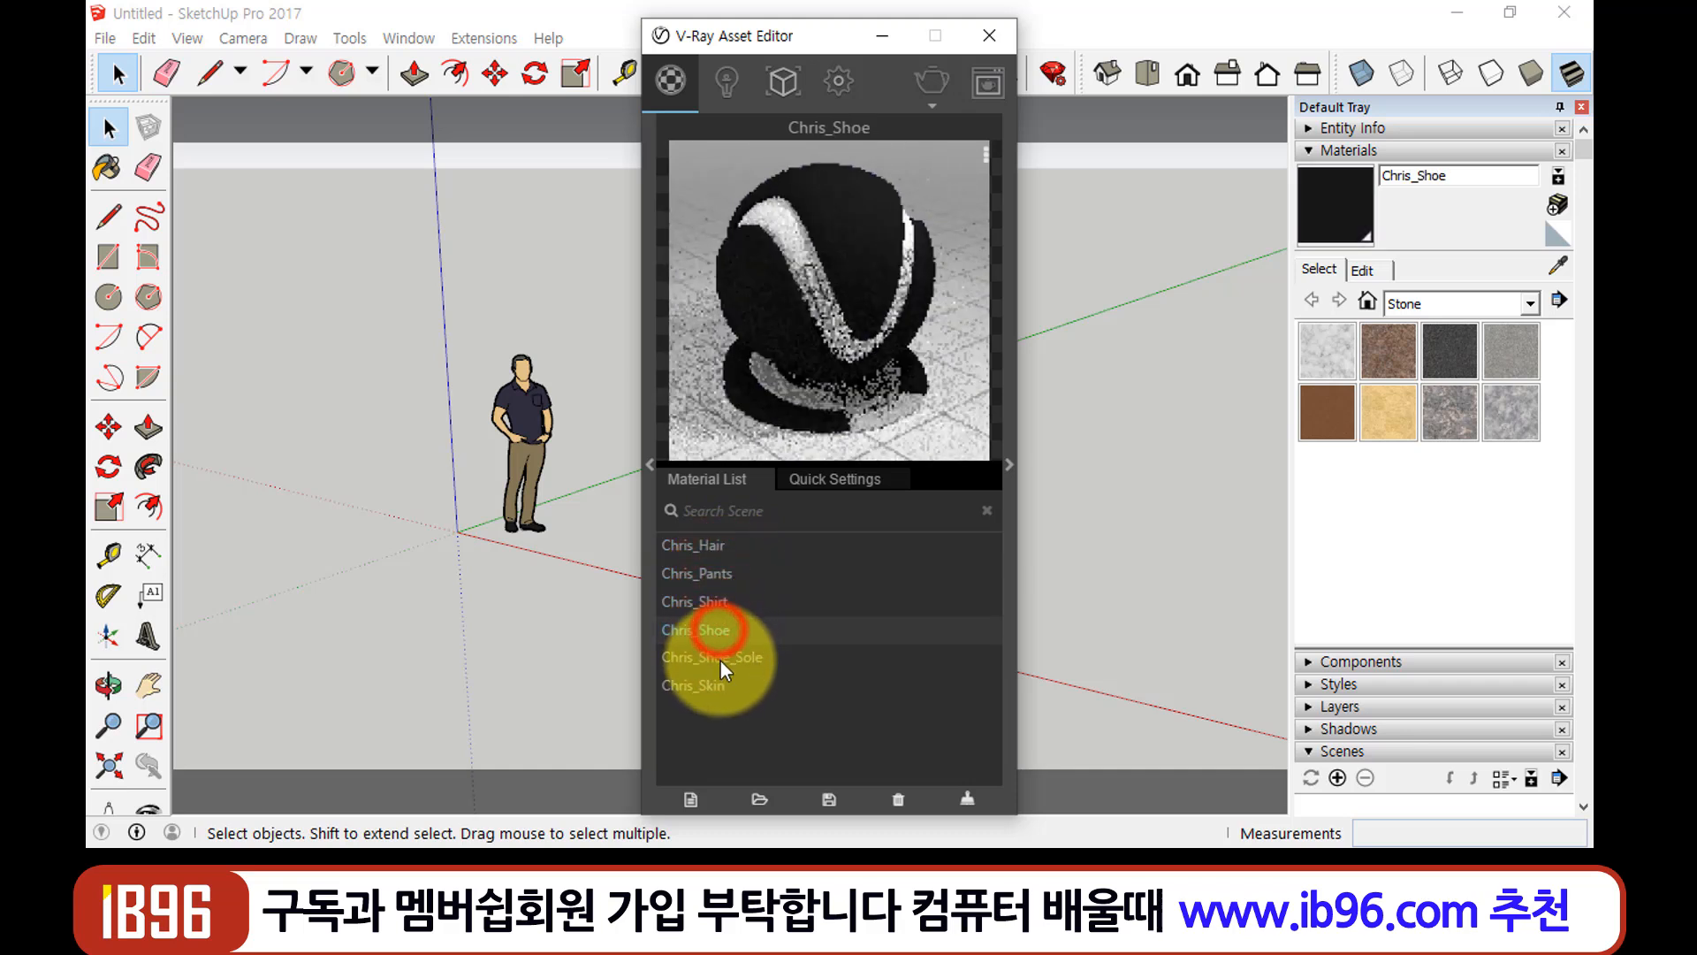
{"action": "left_click", "coordinate": [719, 659]}
{"action": "left_click", "coordinate": [716, 686]}
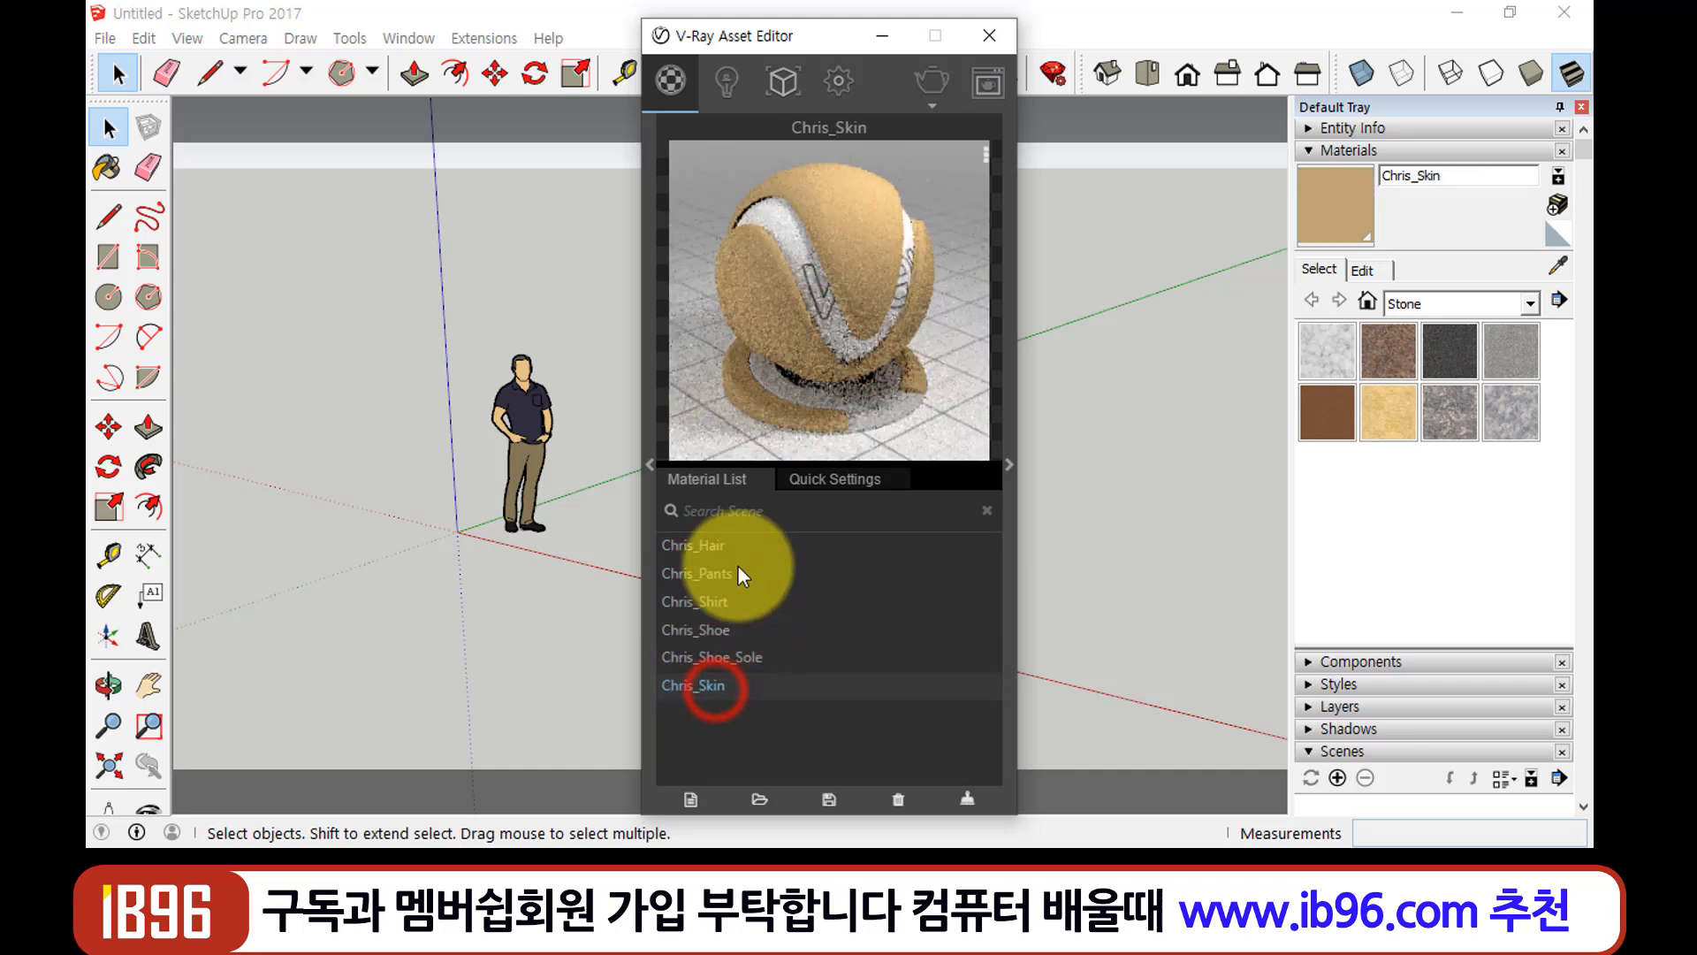
{"action": "left_click", "coordinate": [717, 546]}
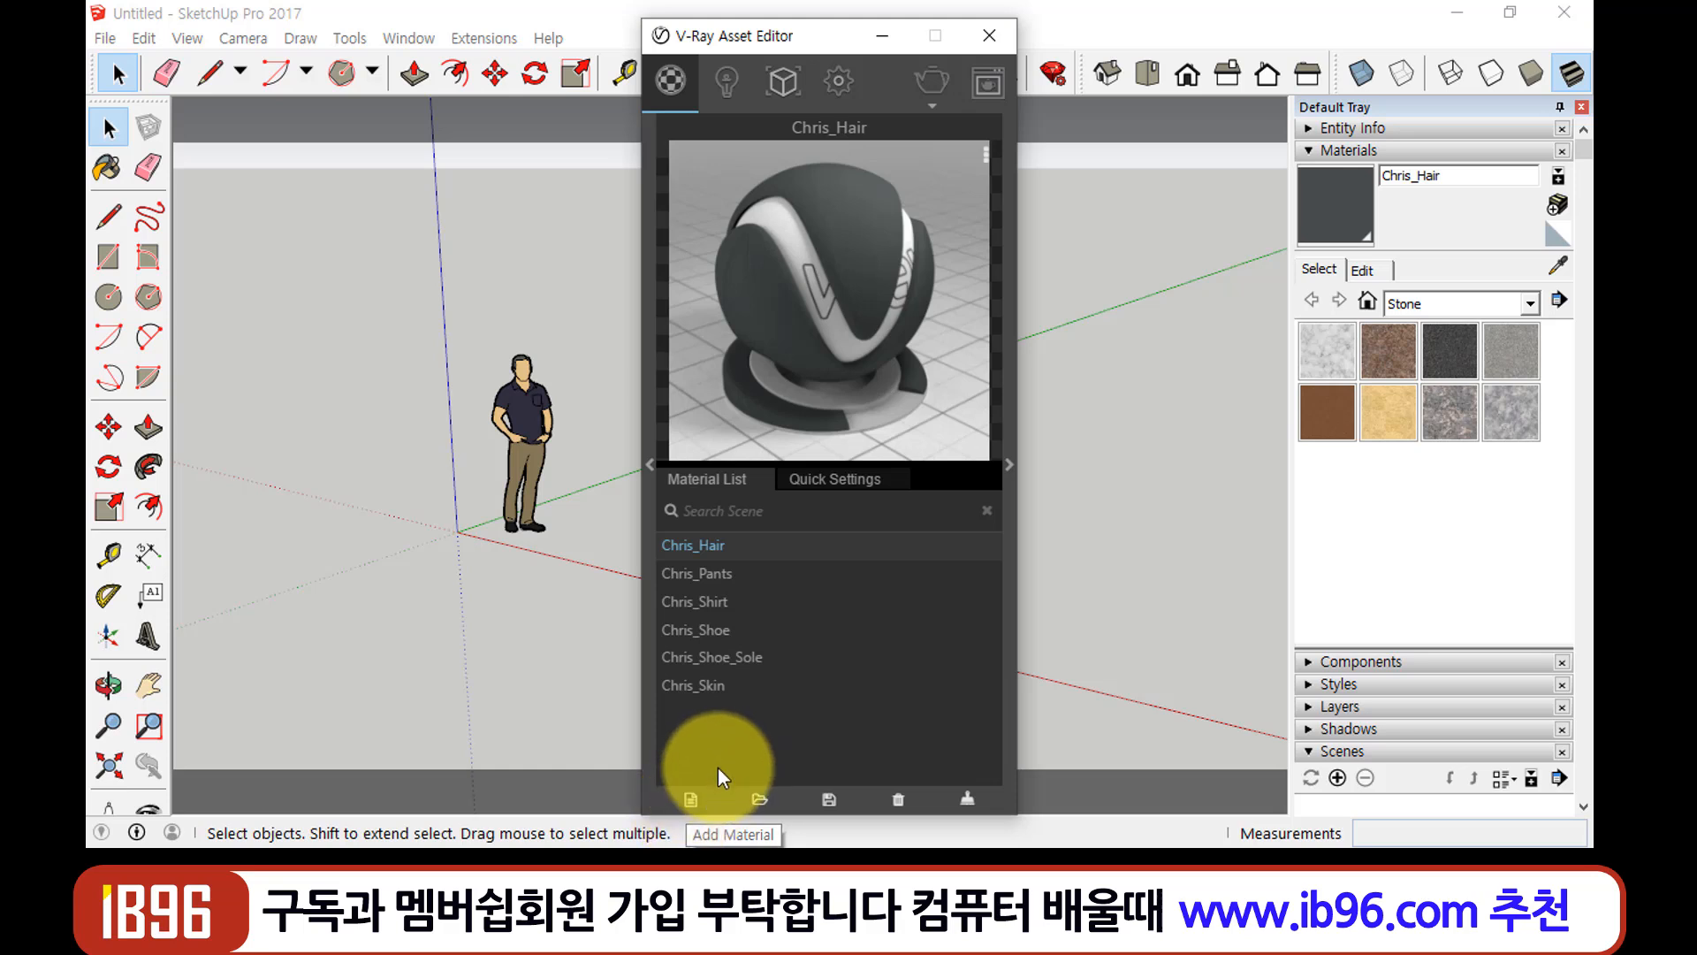
Add a new Generic V-Ray material and rename it to 연습1
{"action": "left_click", "coordinate": [692, 799]}
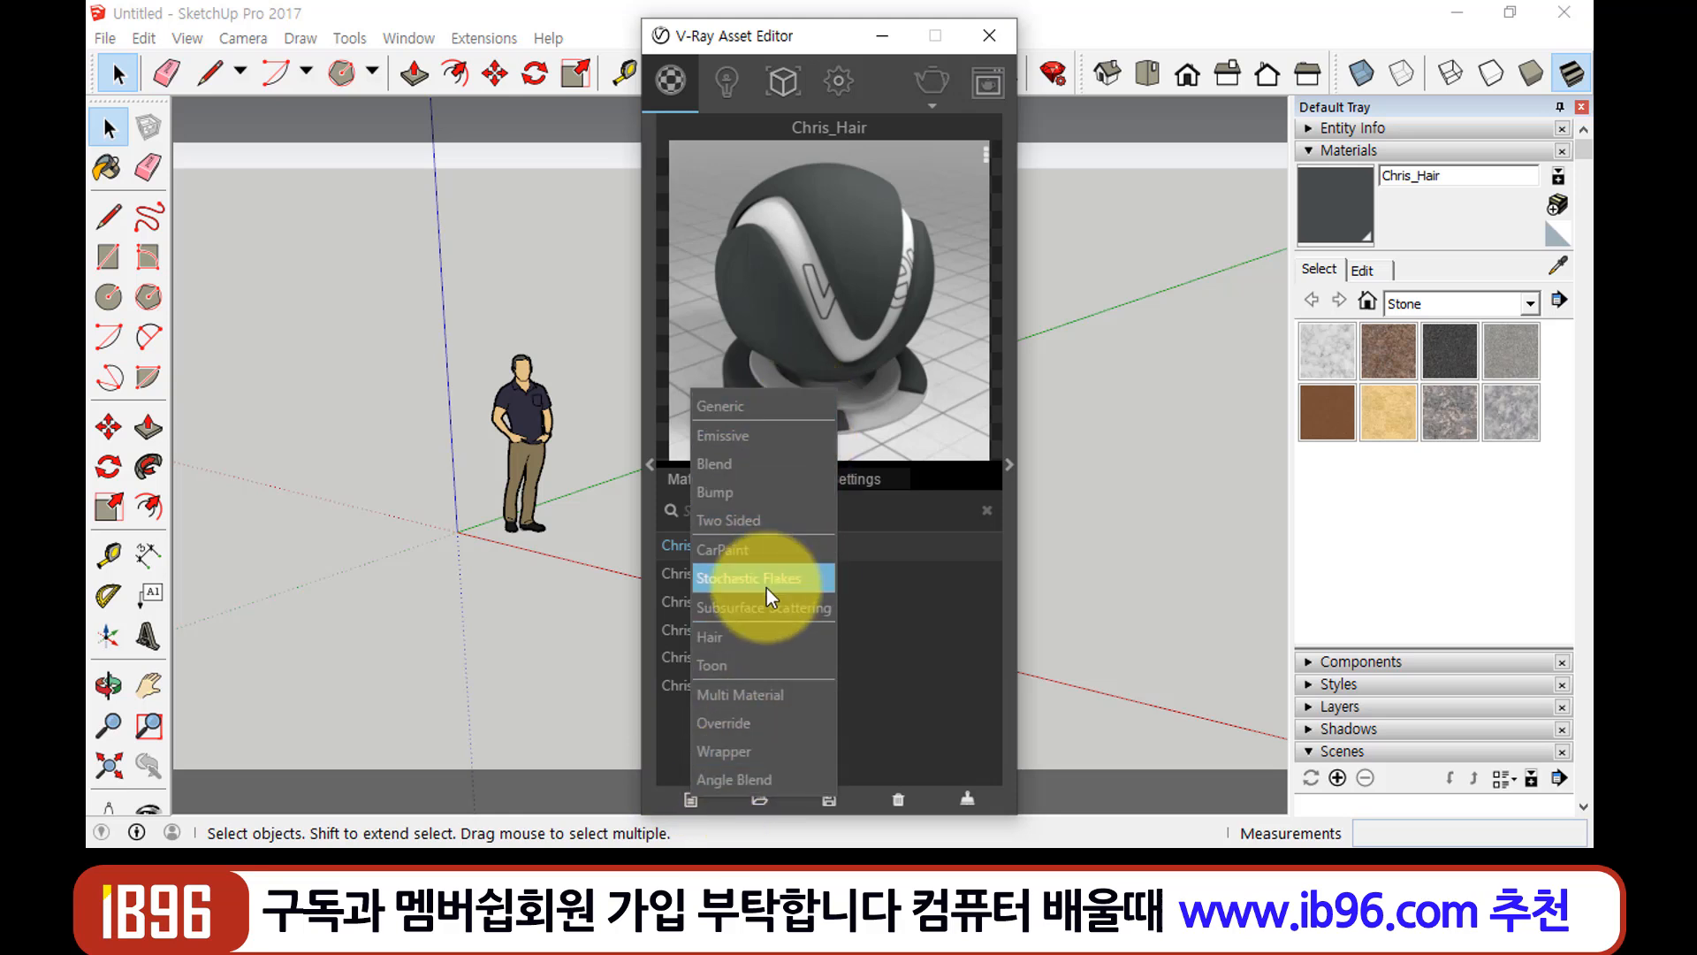
{"action": "left_click", "coordinate": [777, 414]}
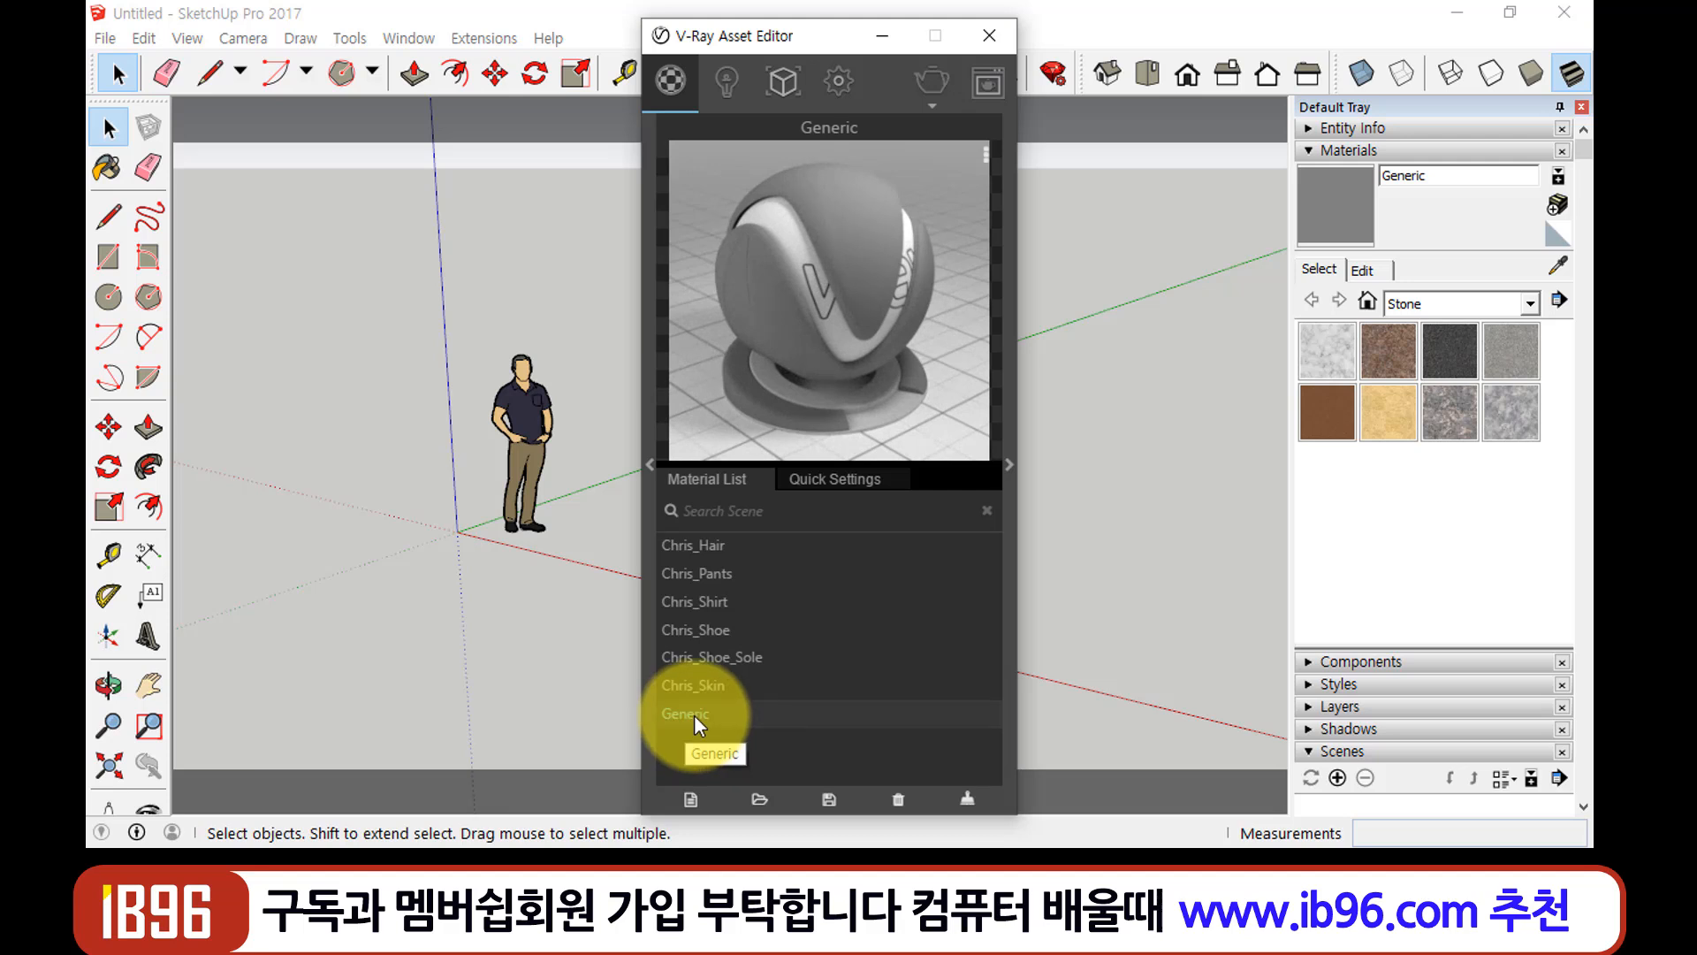
{"action": "left_click", "coordinate": [692, 716]}
{"action": "right_click", "coordinate": [693, 717]}
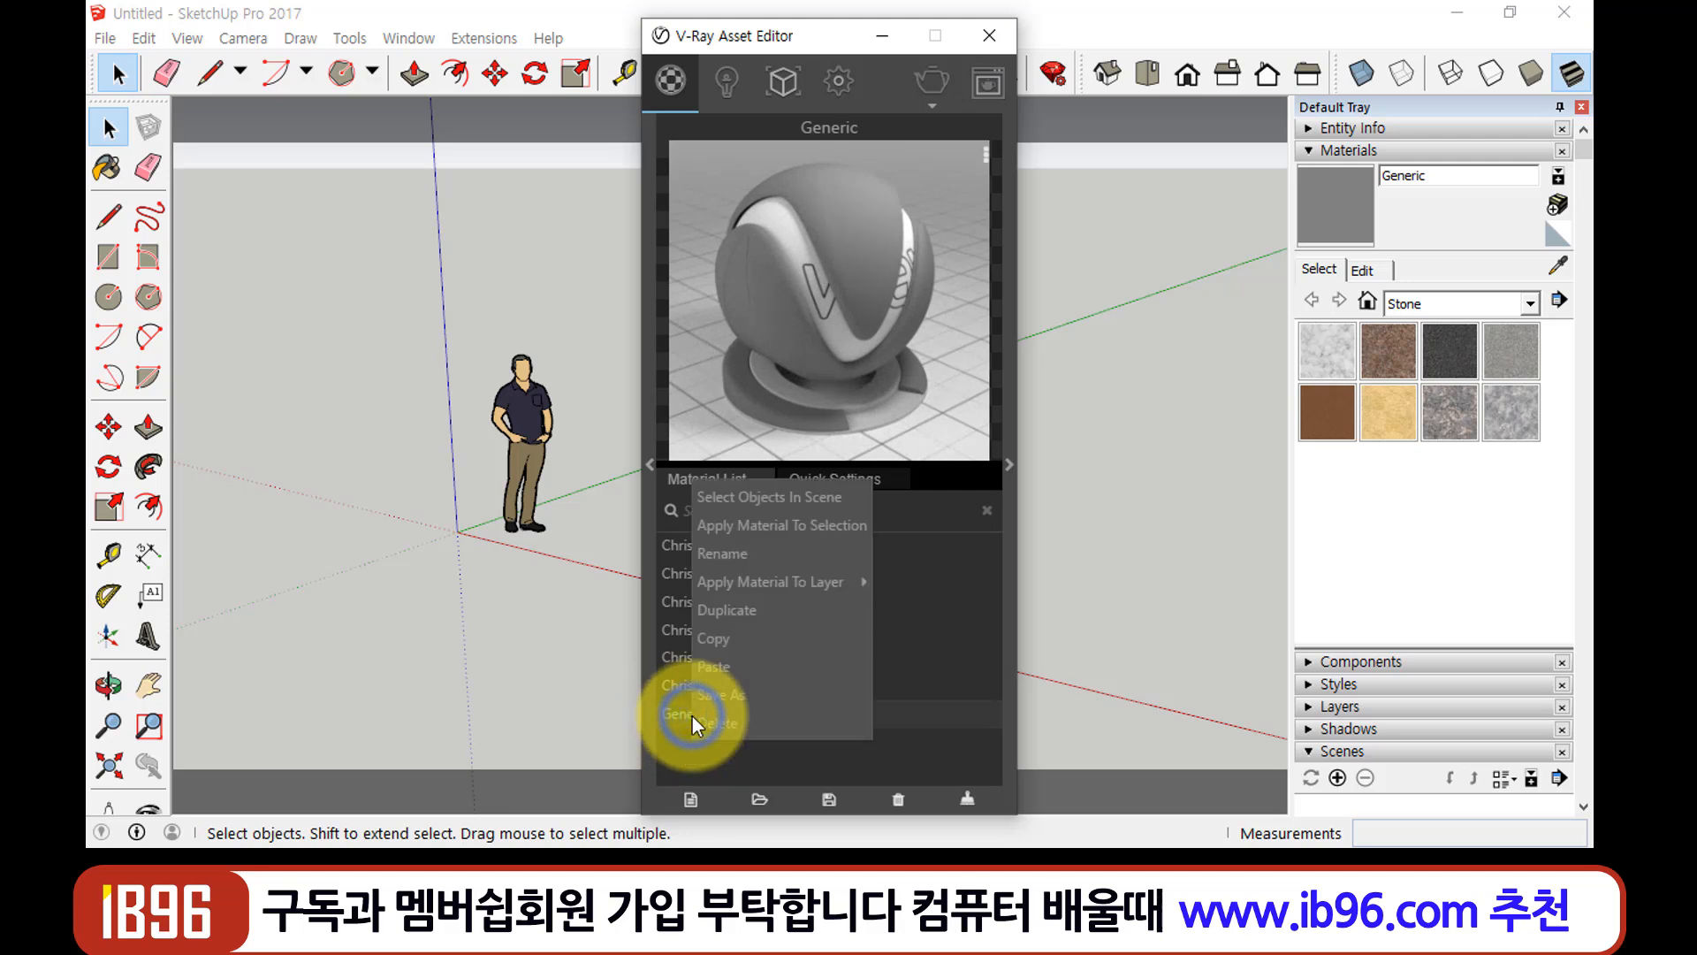
{"action": "left_click", "coordinate": [799, 553]}
{"action": "key", "text": "BackSpace"}
{"action": "key", "text": "BackSpace"}
{"action": "key", "text": "BackSpace"}
{"action": "key", "text": "BackSpace"}
{"action": "key", "text": "BackSpace"}
{"action": "key", "text": "BackSpace"}
{"action": "key", "text": "BackSpace"}
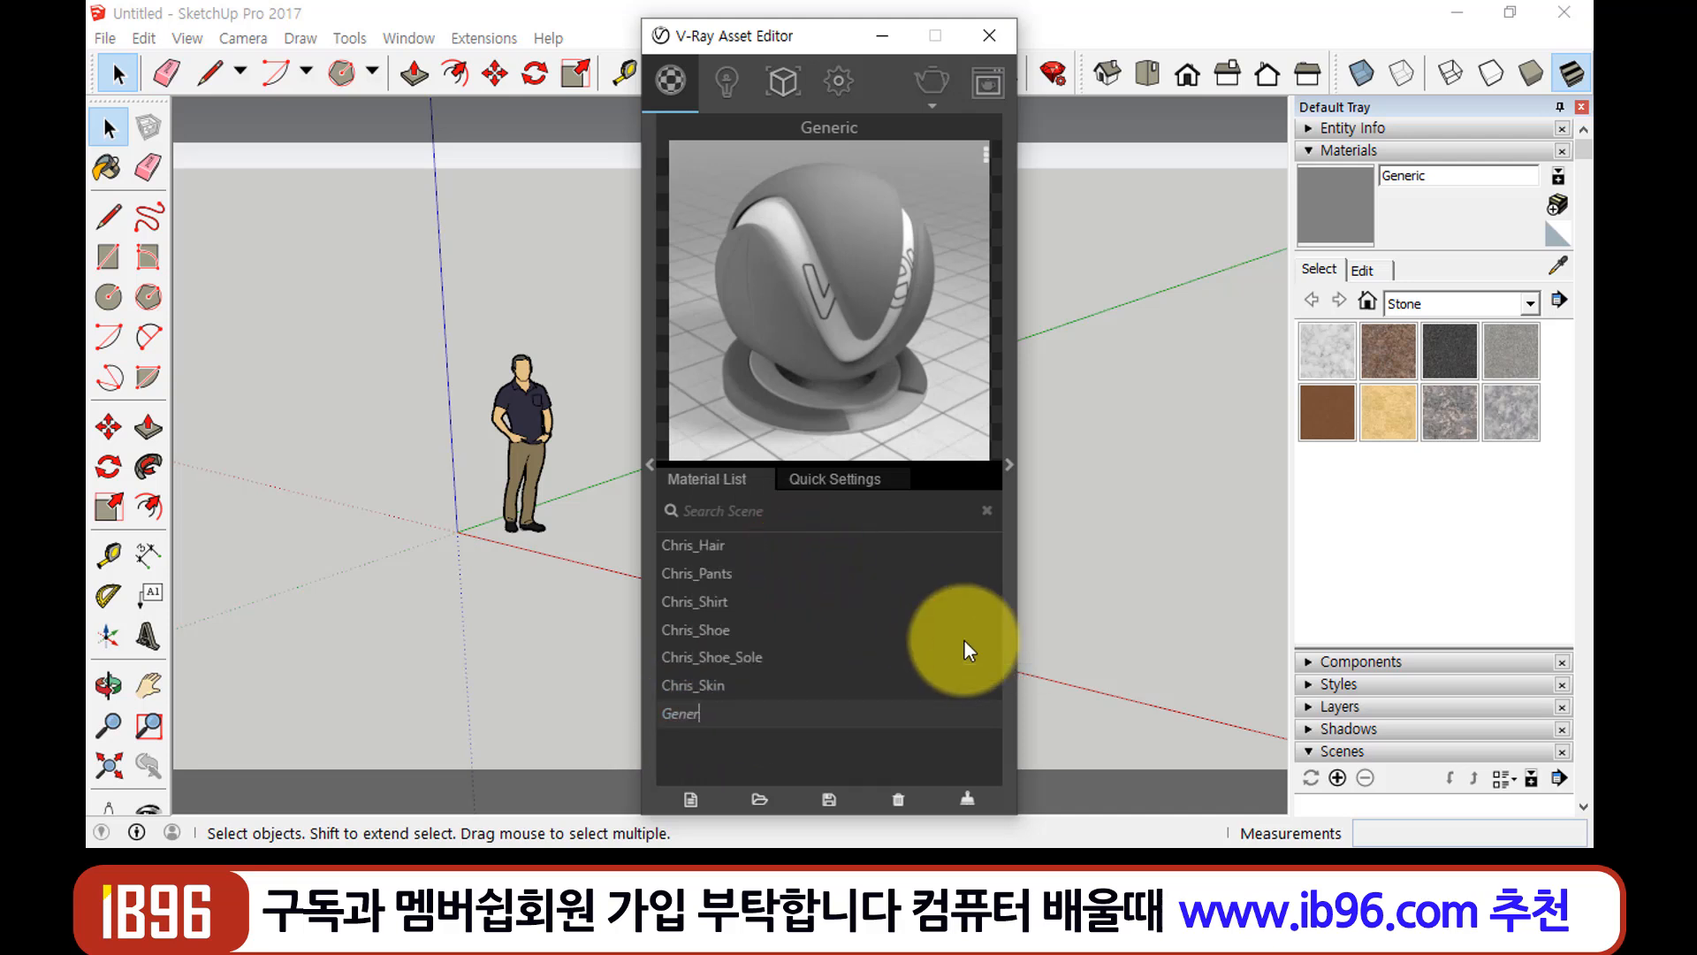
{"action": "type", "text": "ㅎ"}
{"action": "type", "text": "연습"}
{"action": "type", "text": "1"}
{"action": "key", "text": "Return"}
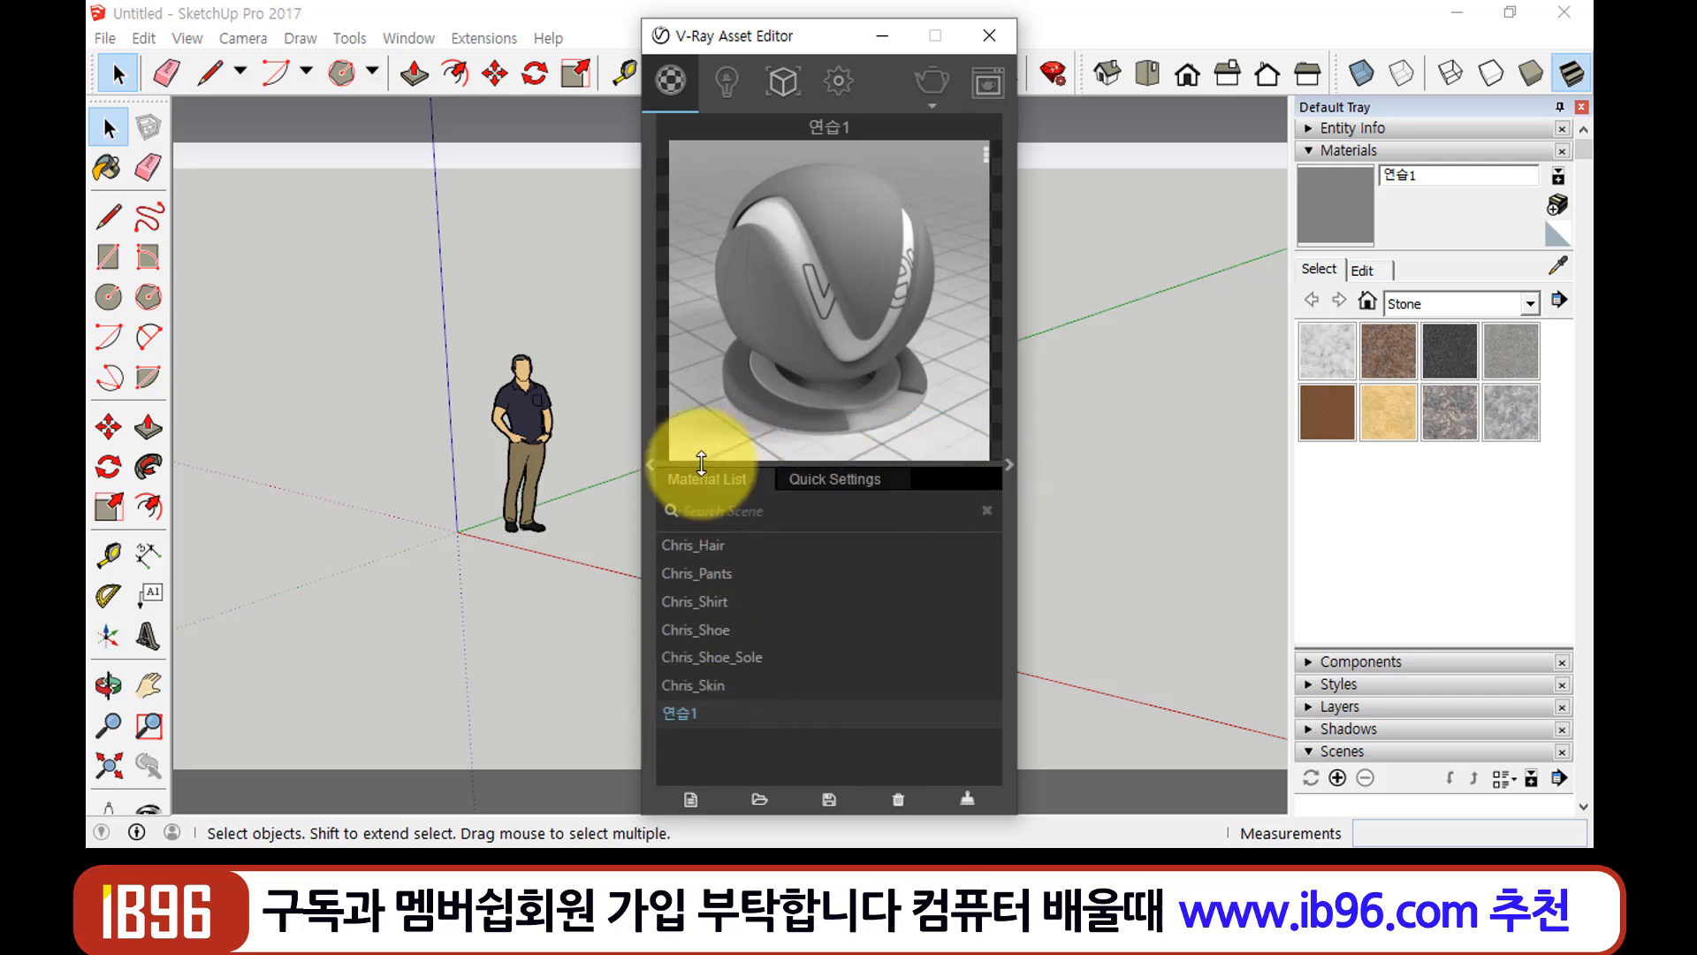
Expand the material library and the detailed parameters in the Asset Editor, ending with material 연습1 selected
{"action": "left_click", "coordinate": [647, 465]}
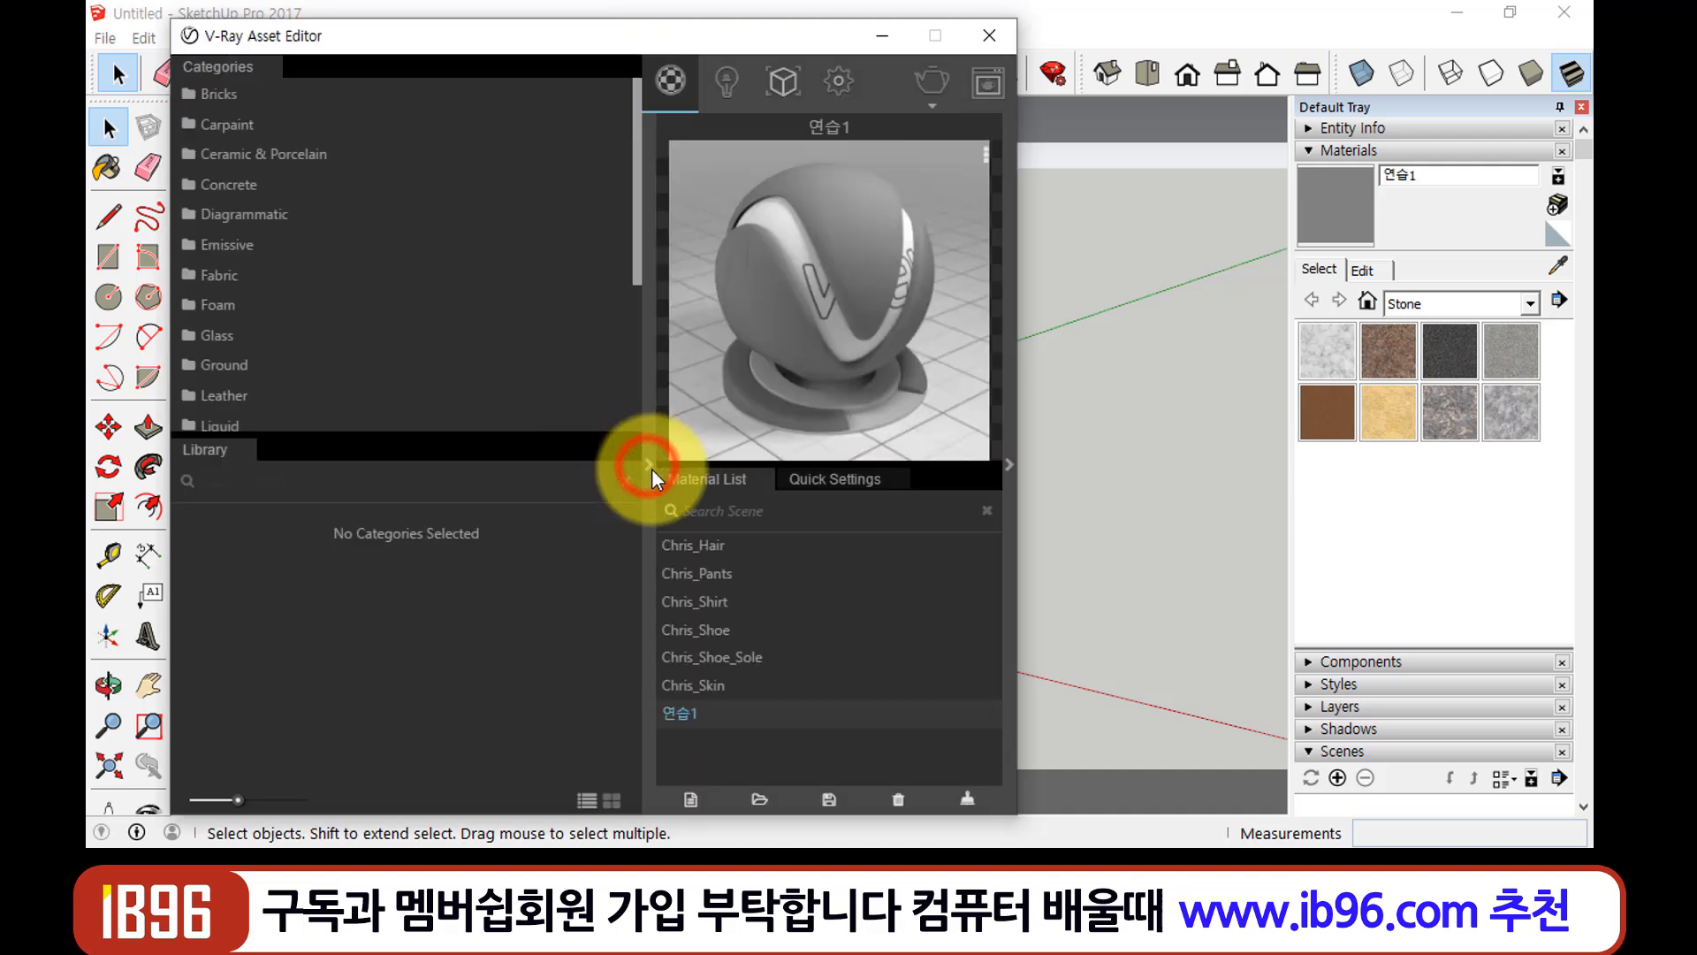
{"action": "left_click", "coordinate": [1008, 461]}
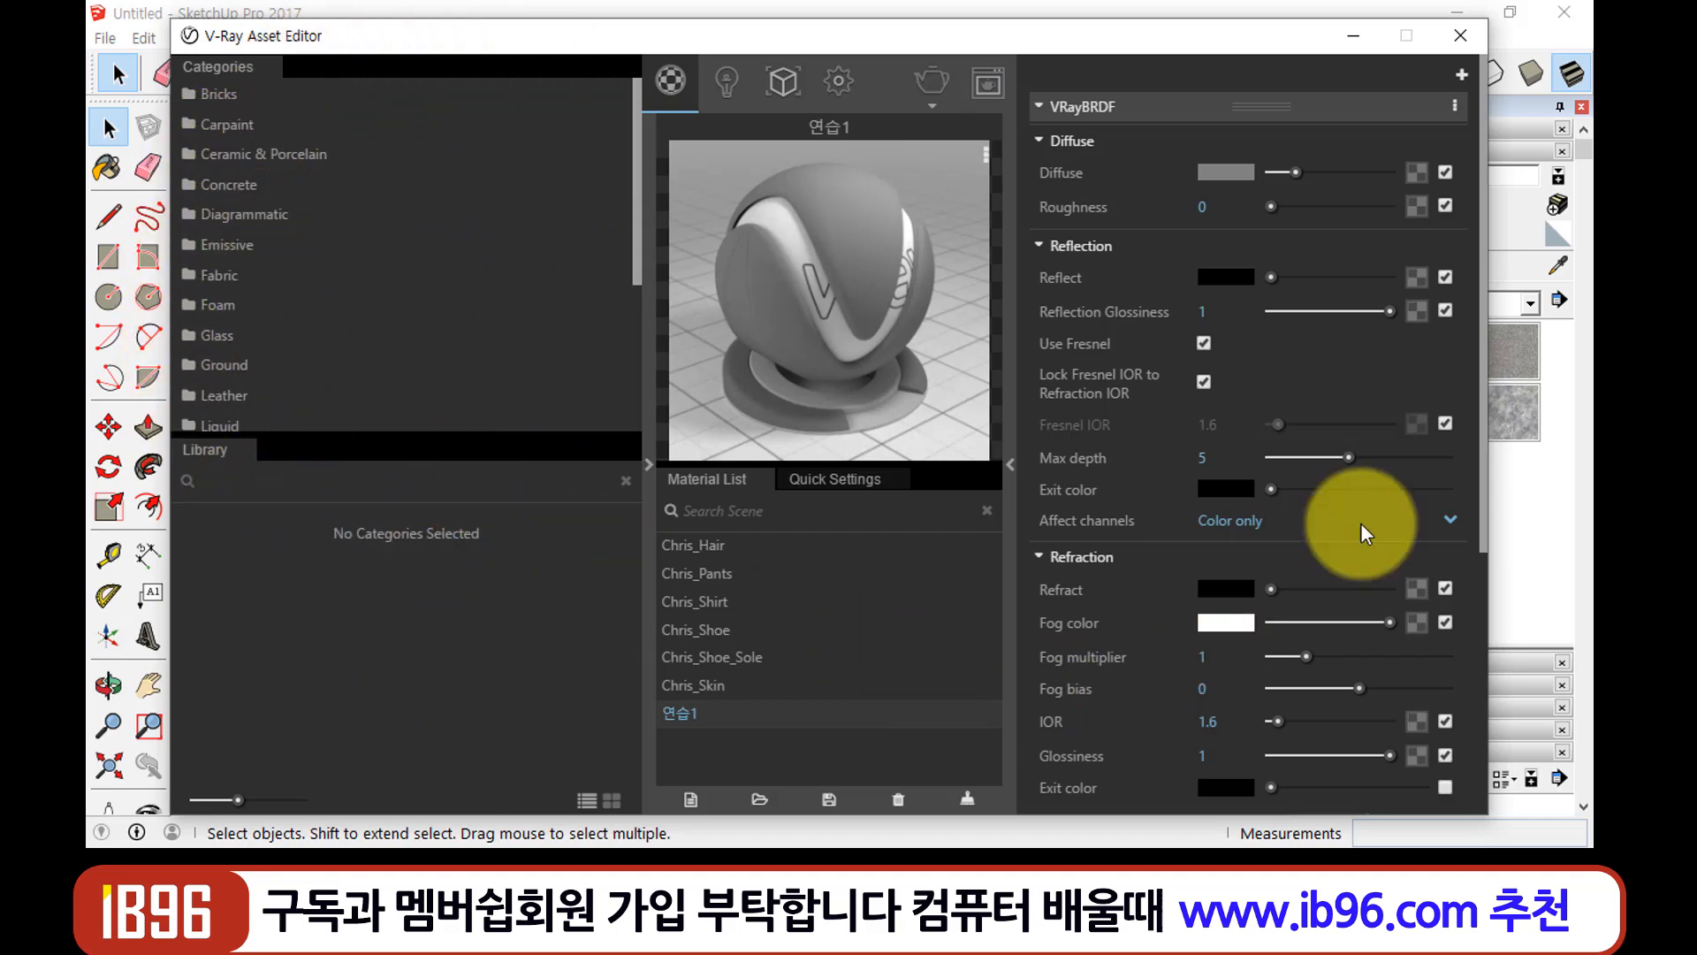
{"action": "left_click", "coordinate": [703, 660]}
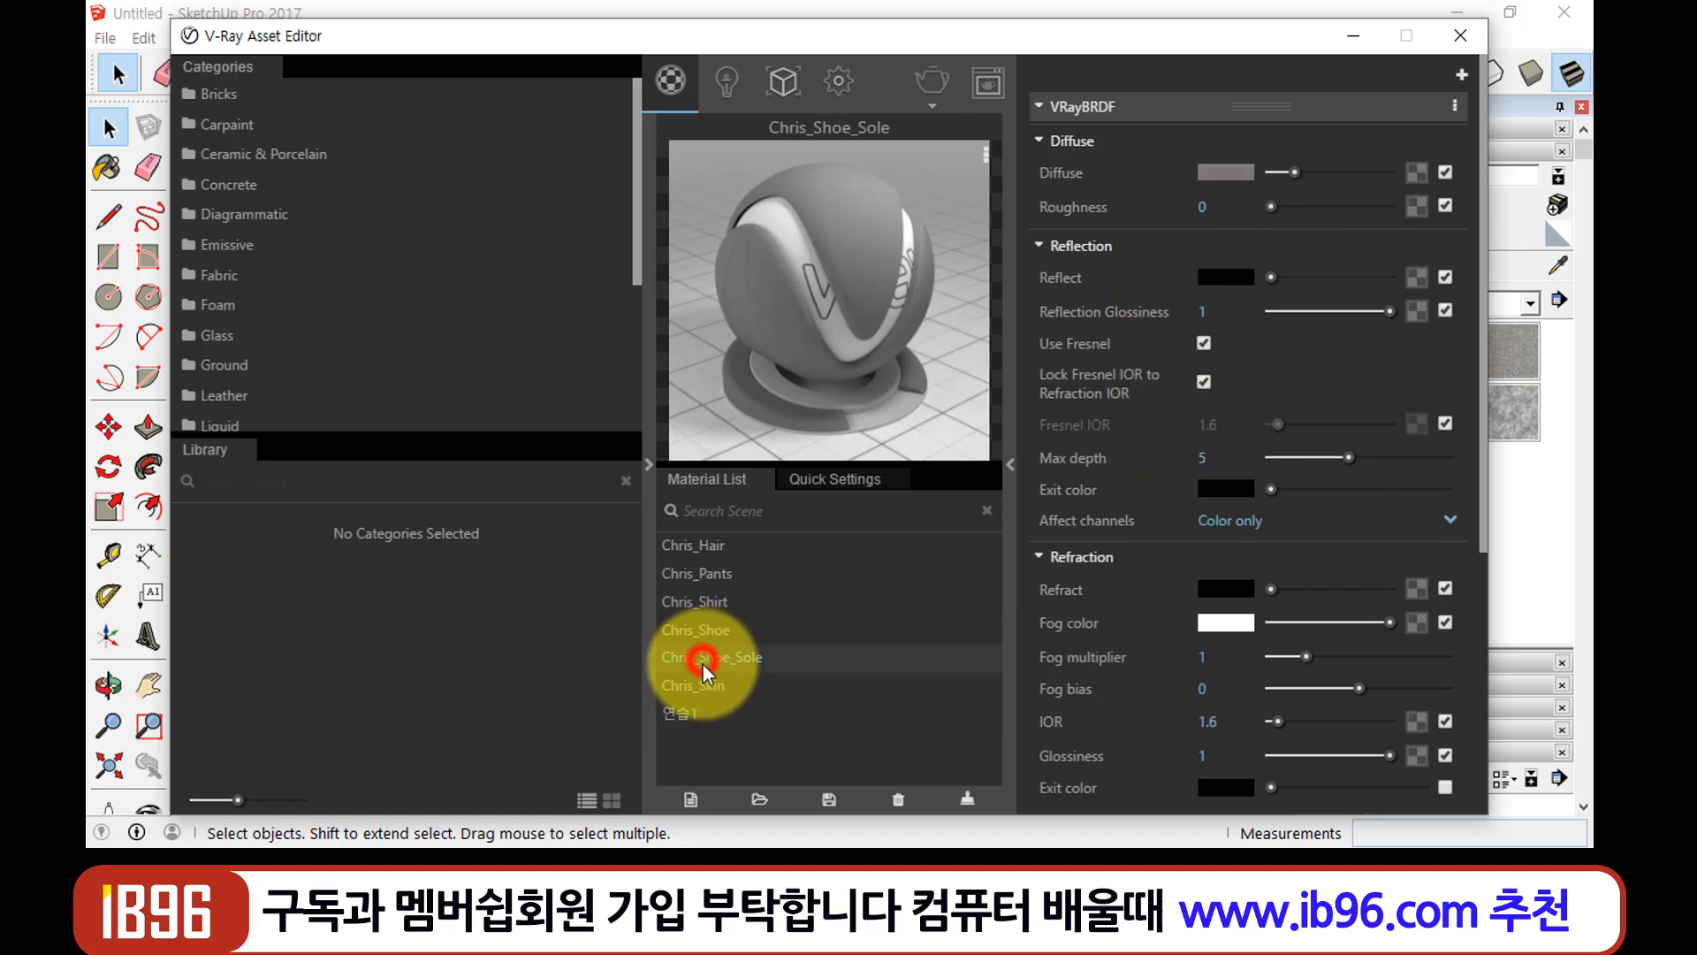
{"action": "left_click", "coordinate": [677, 713]}
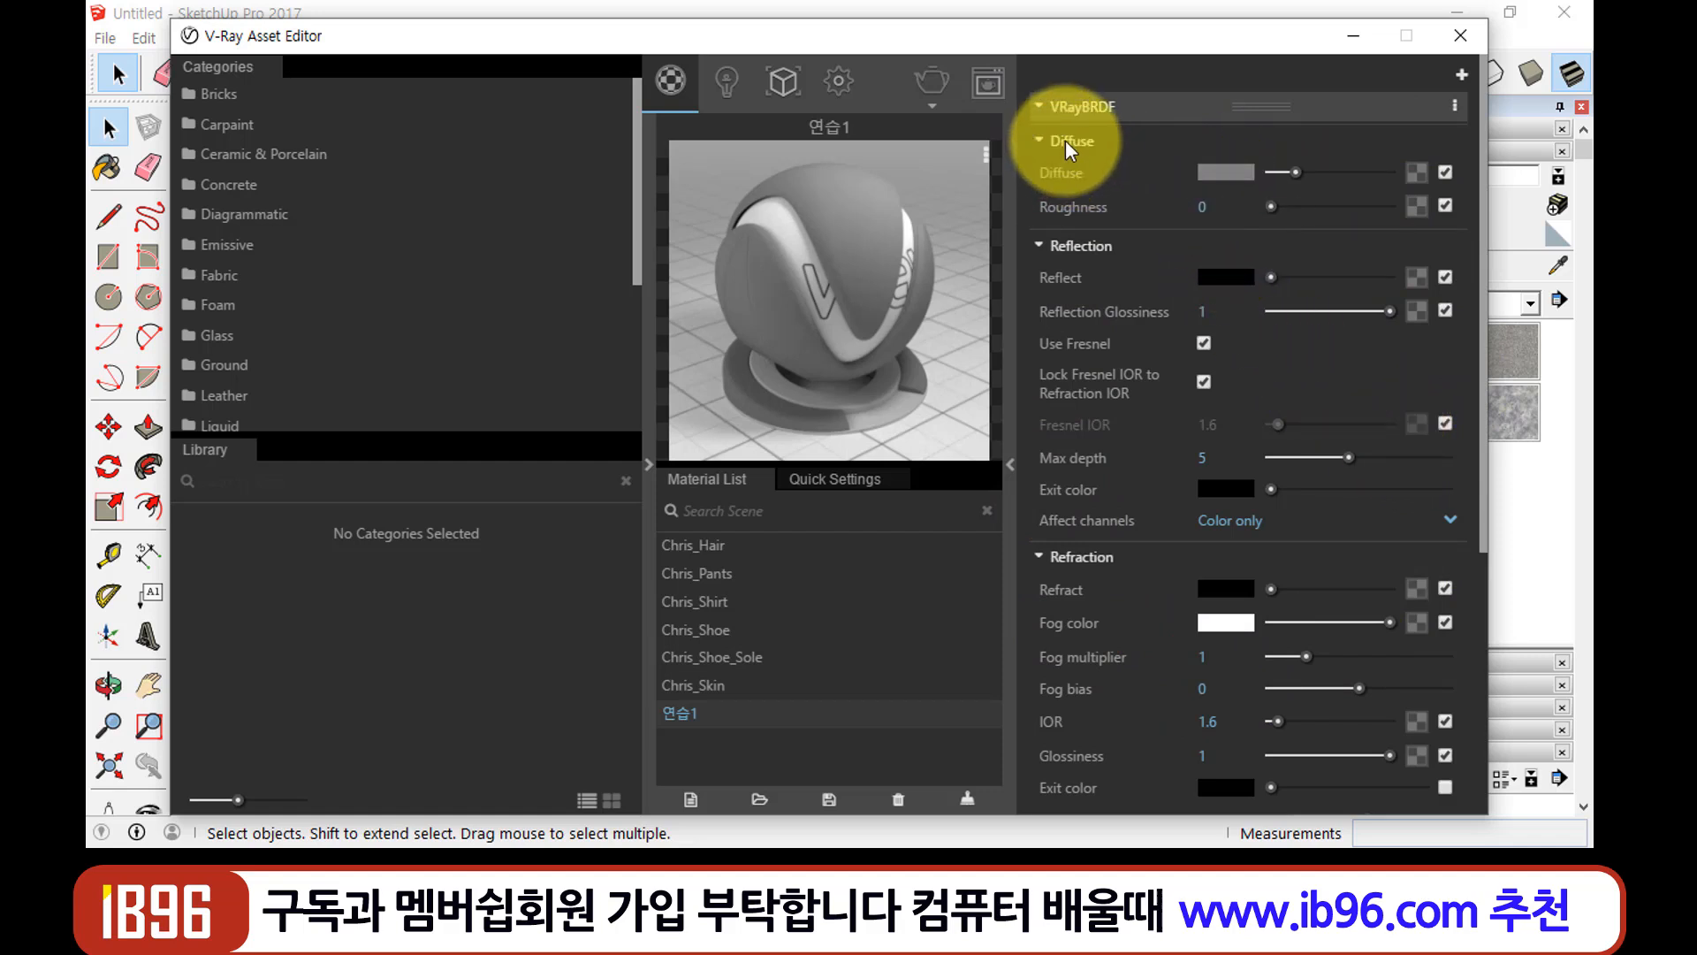
Set the diffuse color of material 연습1 to bright magenta
{"action": "mouse_move", "coordinate": [1053, 174]}
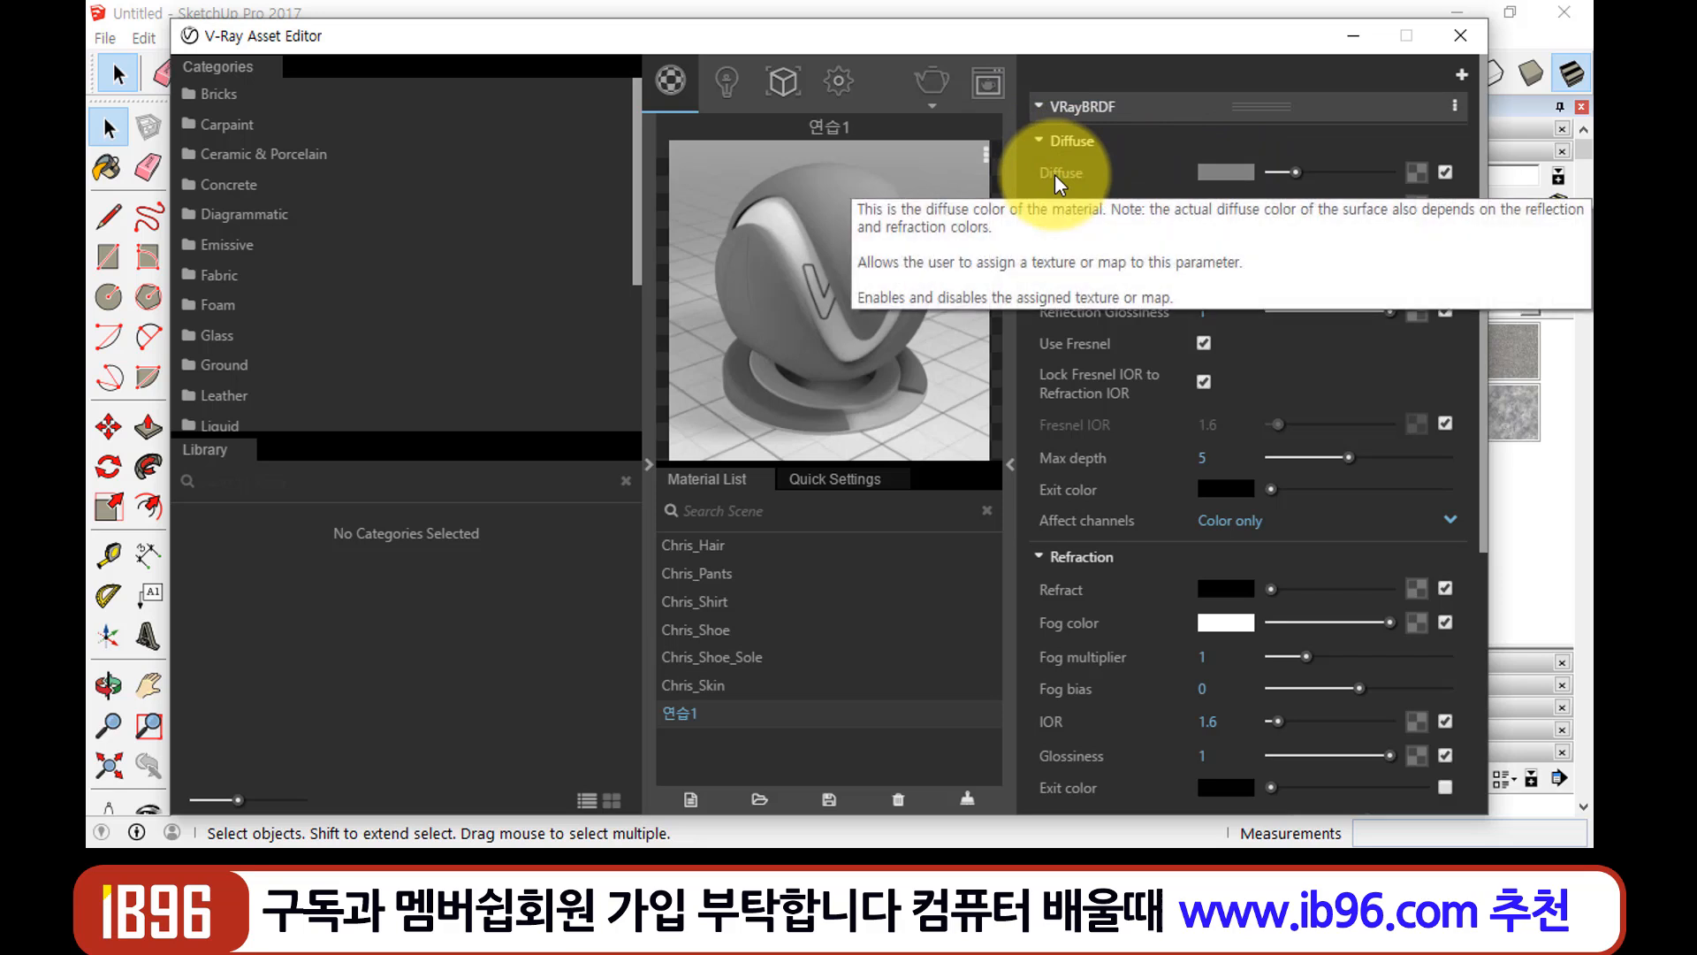
{"action": "left_click", "coordinate": [1231, 170]}
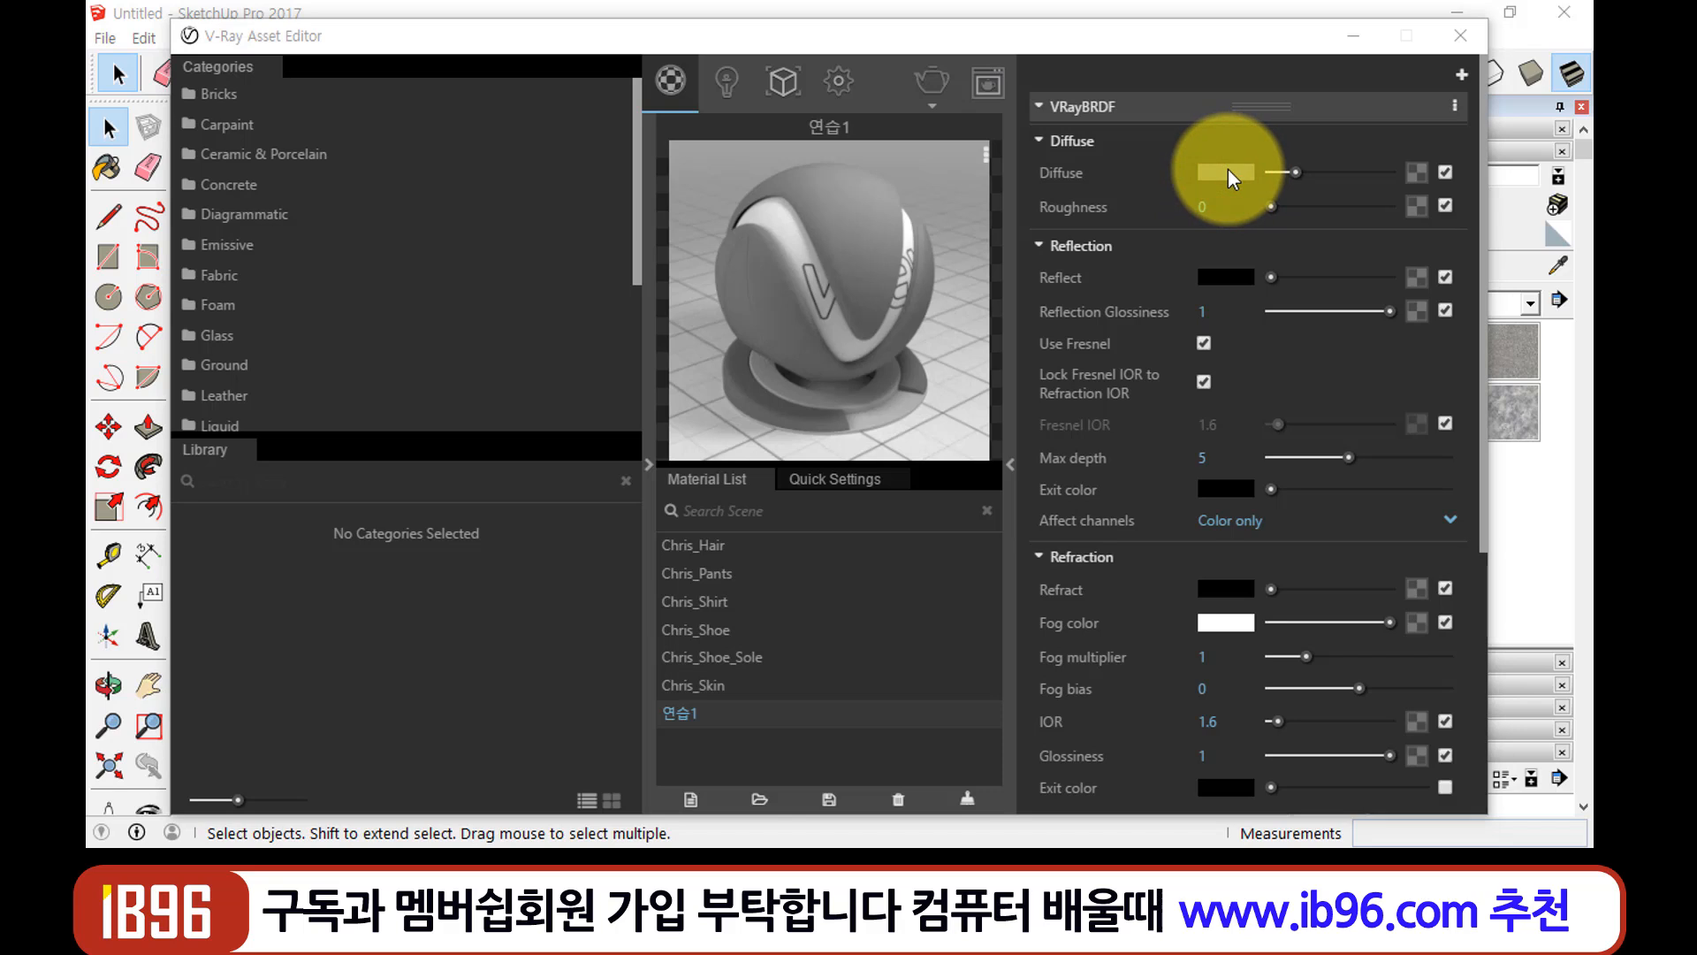
{"action": "left_click", "coordinate": [1228, 169]}
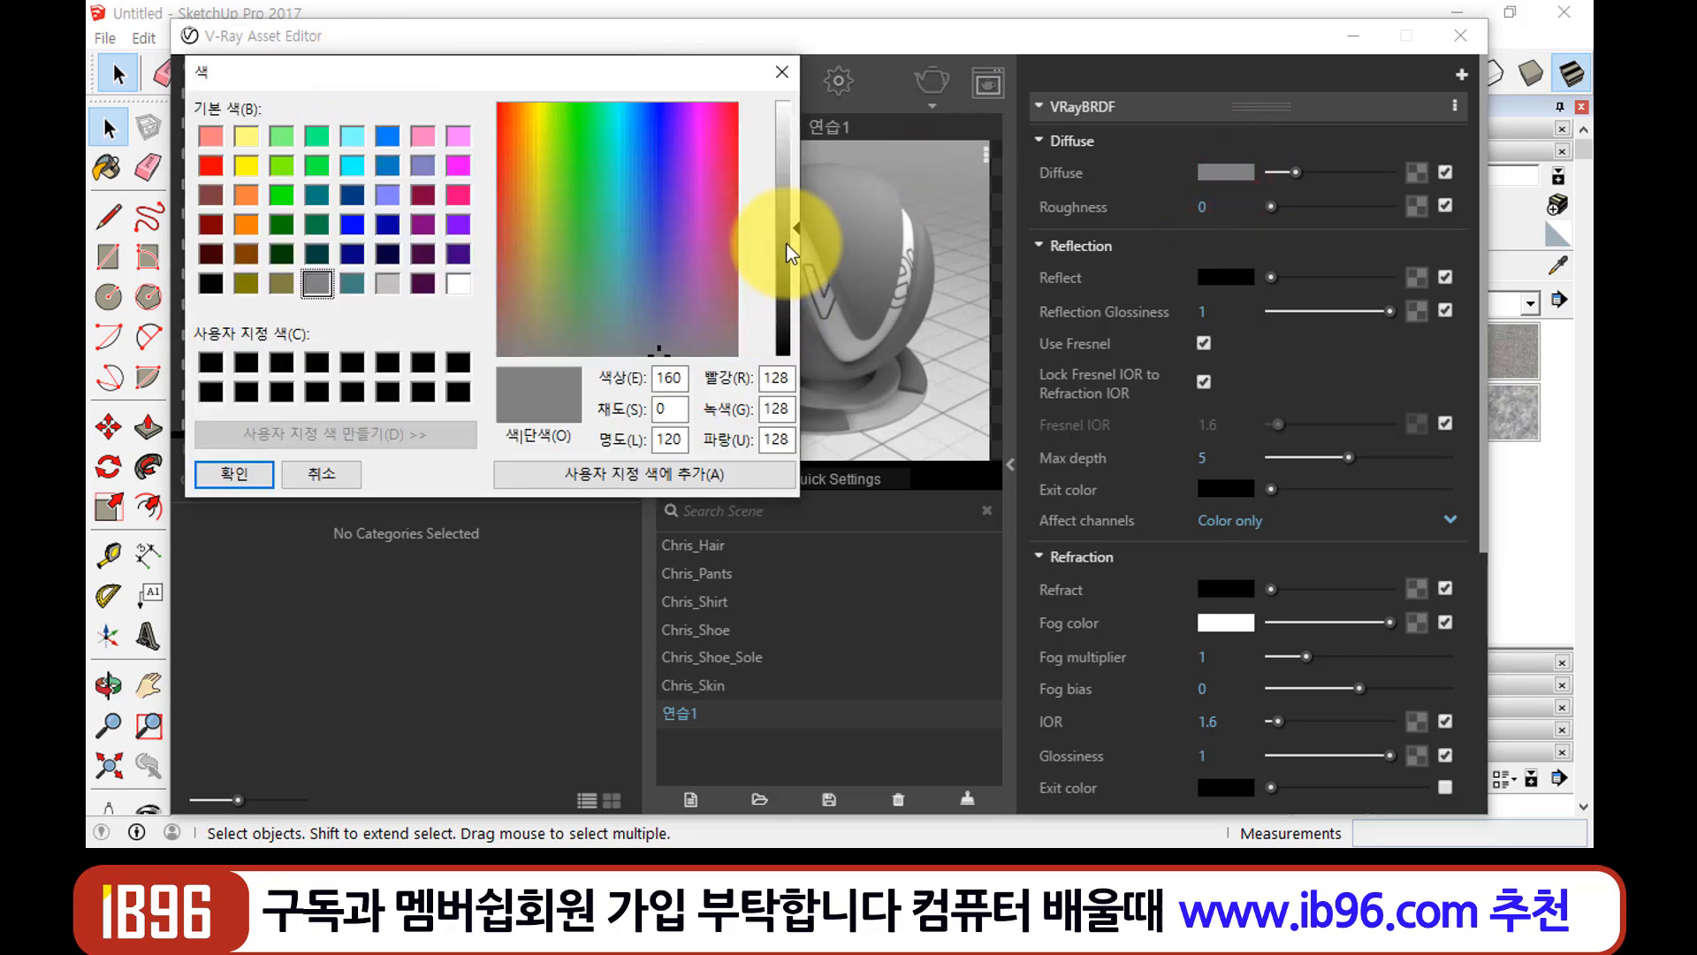
{"action": "left_click_drag", "start_coordinate": [670, 241], "coordinate": [700, 115]}
{"action": "left_click", "coordinate": [233, 473]}
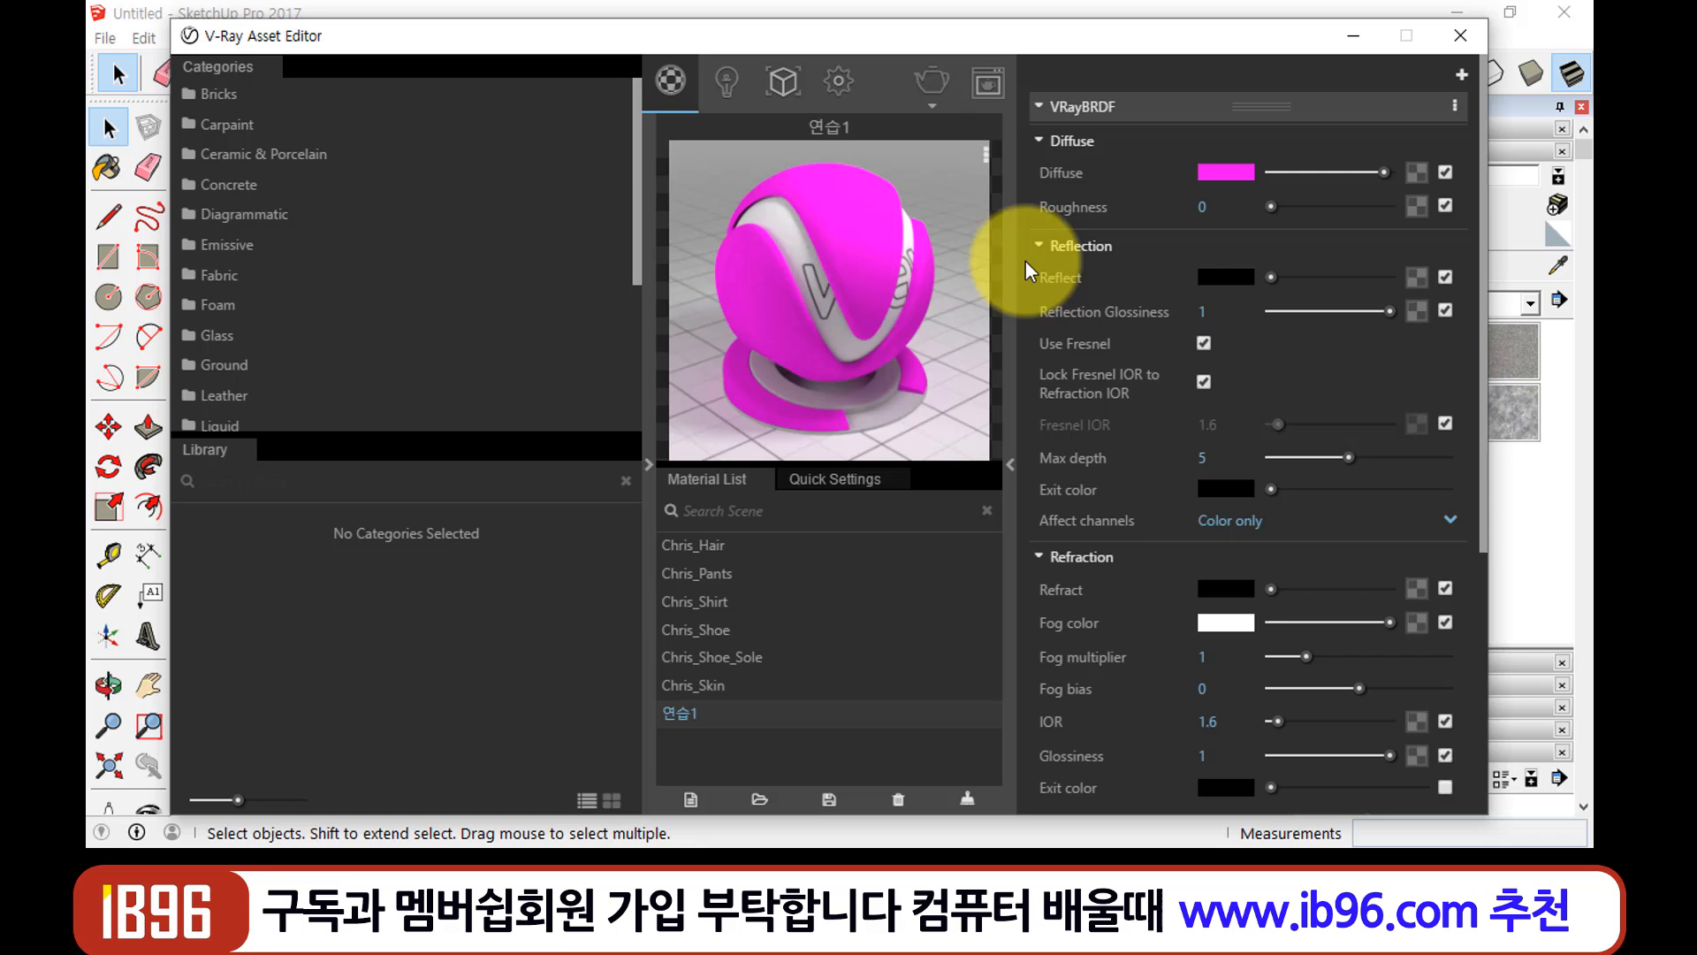
Review the available texture types for the diffuse slot of material 연습1 and choose Bitmap
{"action": "left_click", "coordinate": [1417, 172]}
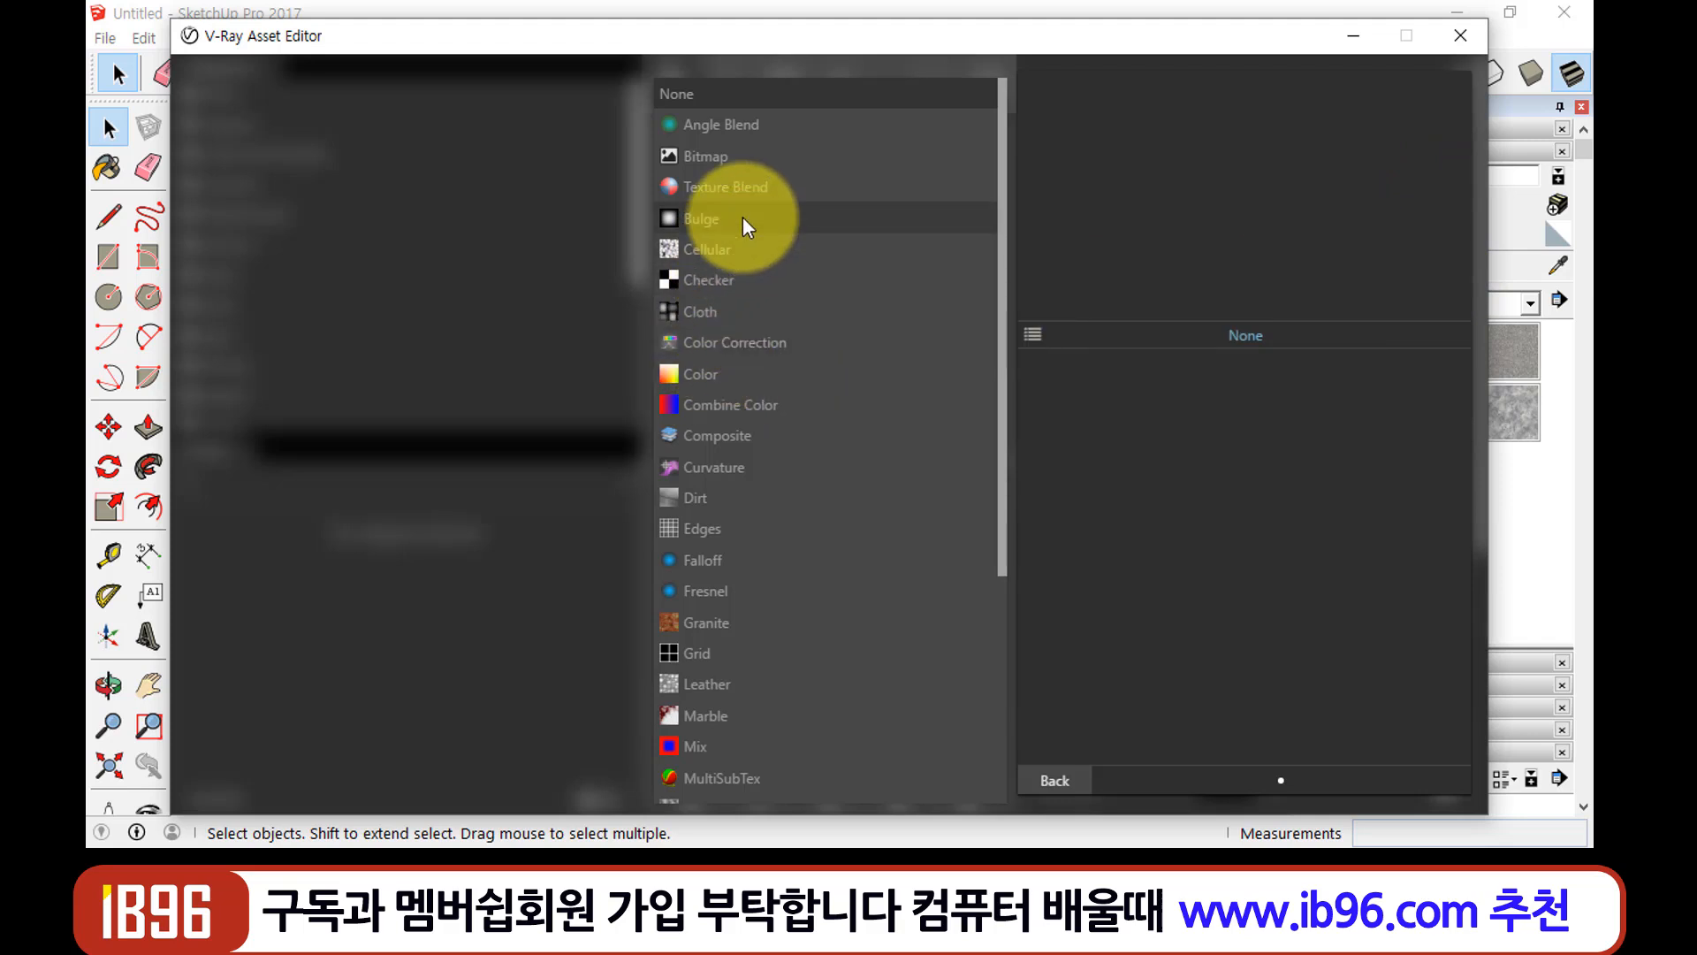
{"action": "scroll", "coordinate": [744, 219], "scroll_direction": "down", "scroll_amount": 5}
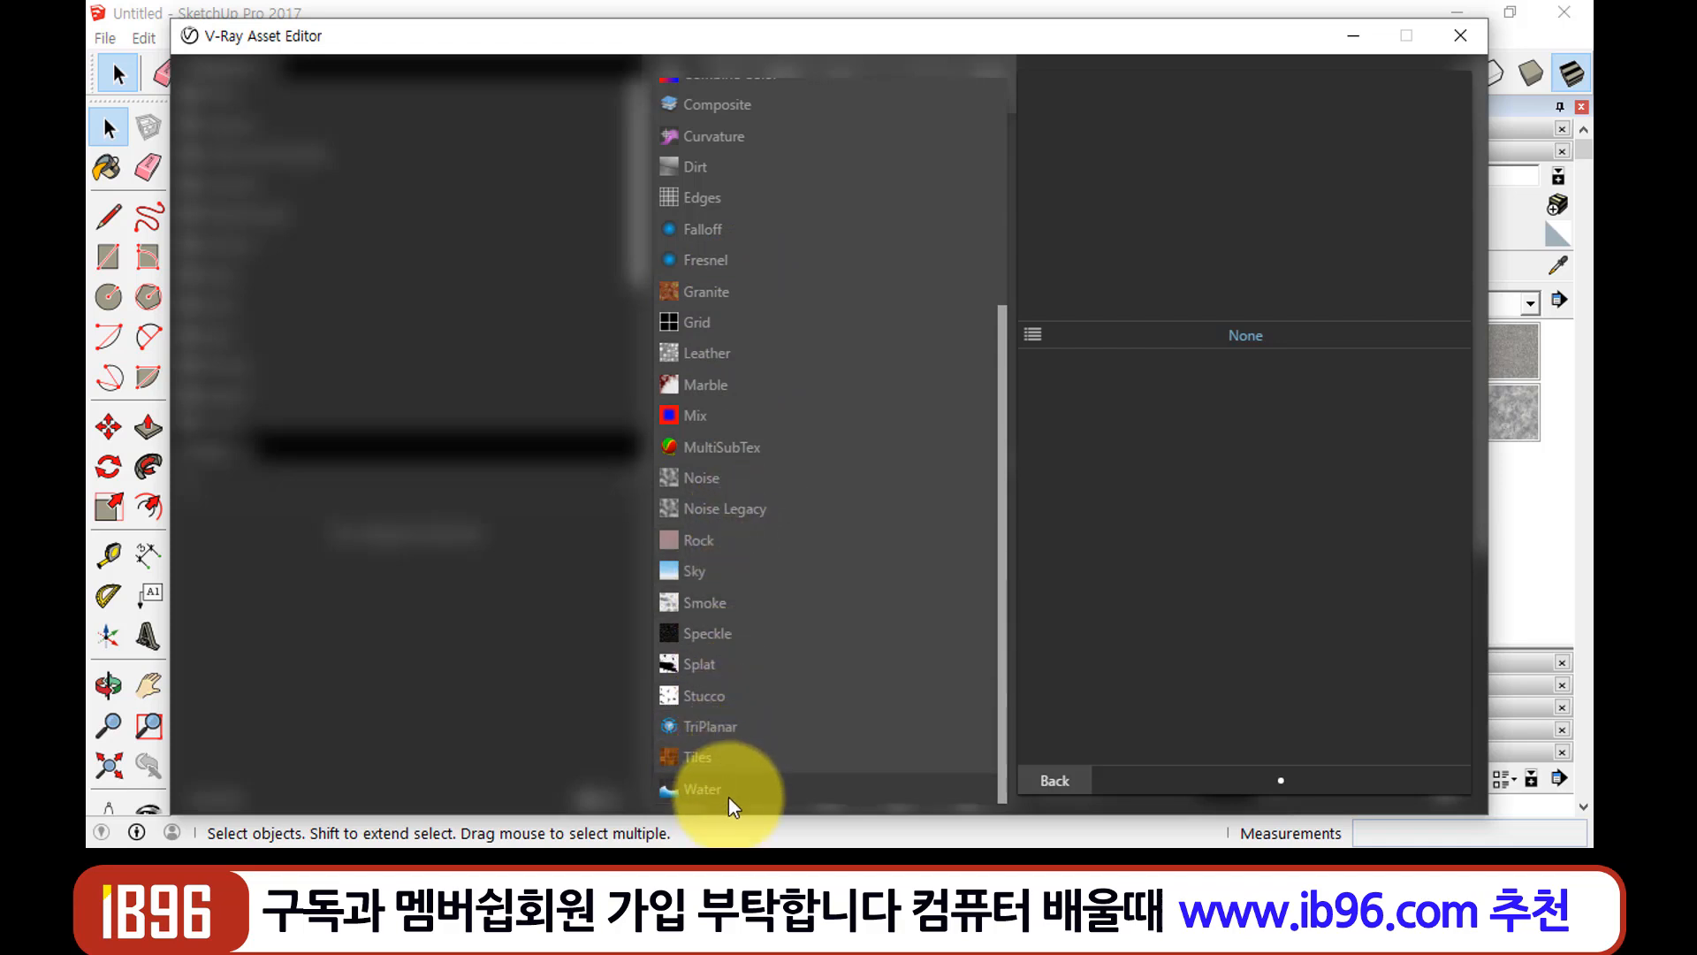
{"action": "scroll", "coordinate": [734, 728], "scroll_direction": "up", "scroll_amount": 3}
{"action": "scroll", "coordinate": [734, 728], "scroll_direction": "up", "scroll_amount": 3}
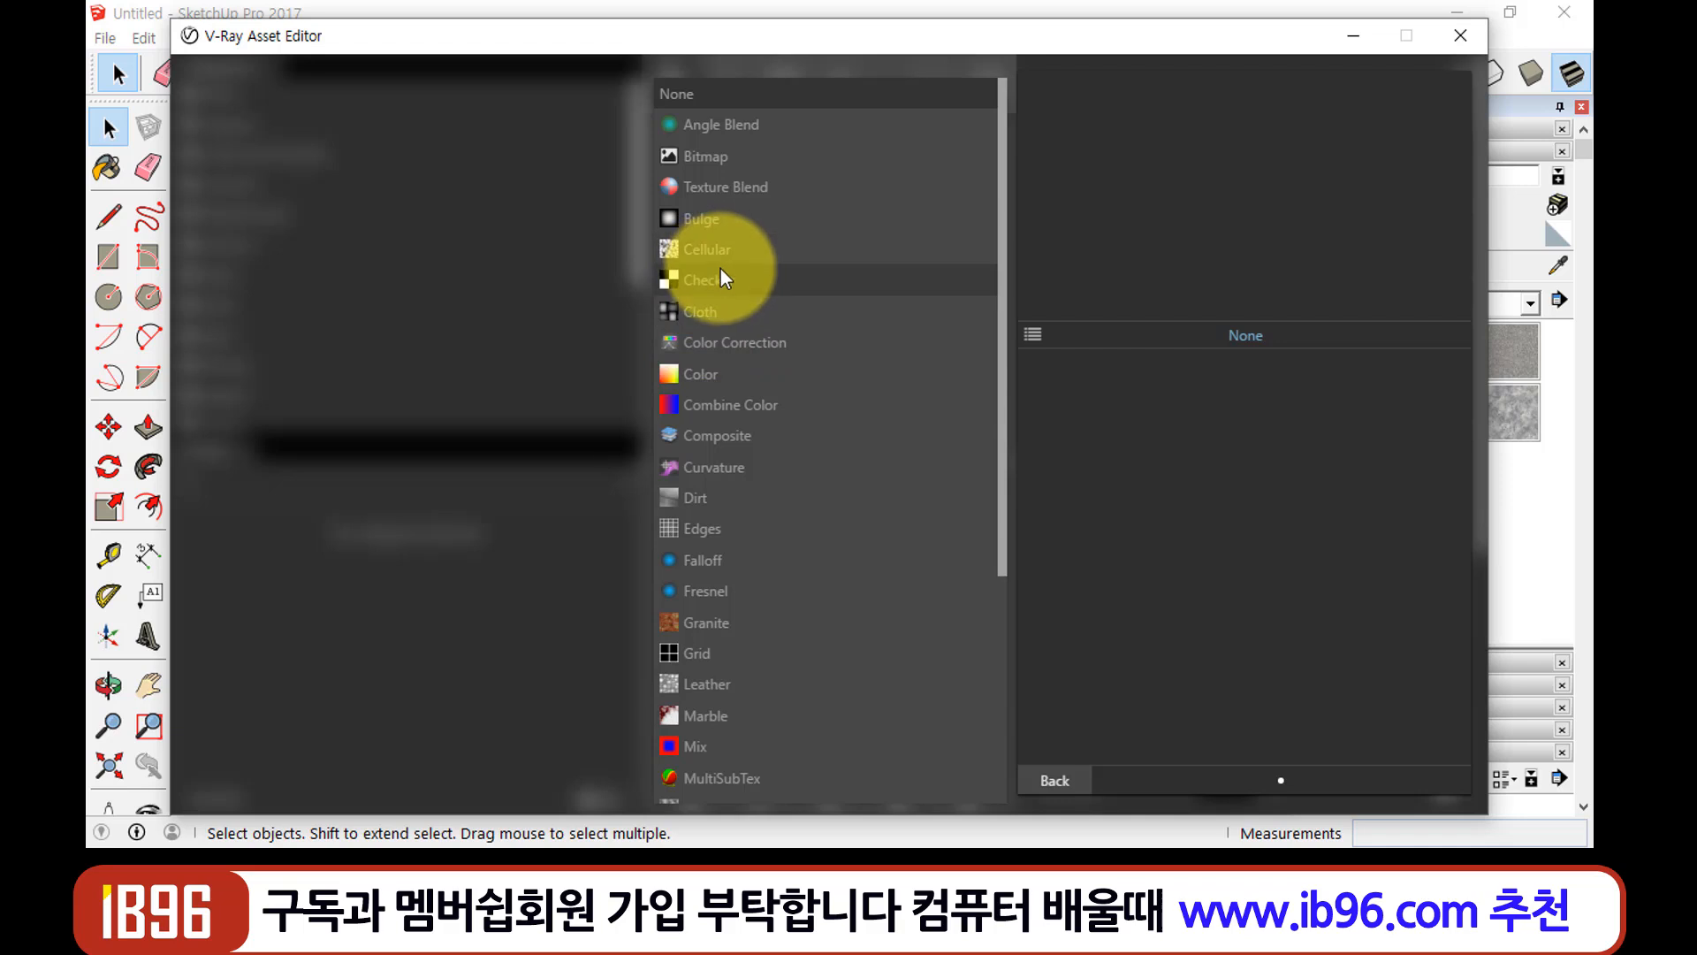
{"action": "left_click", "coordinate": [724, 161]}
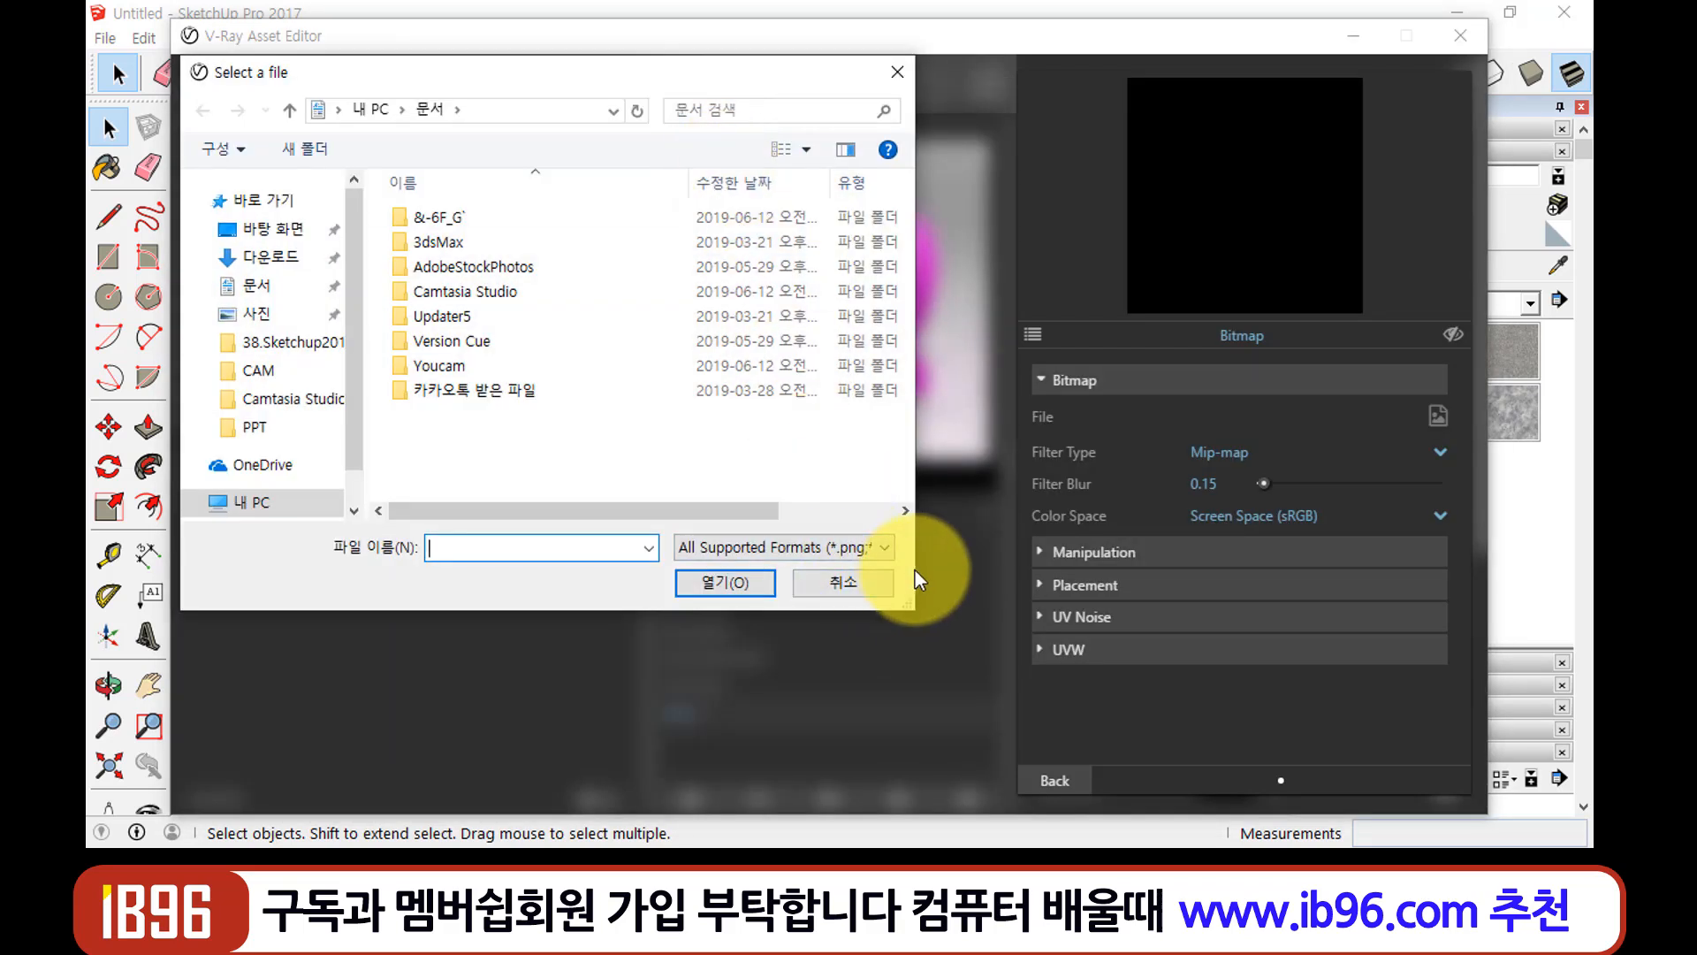
Enlarge the file selection dialog and browse to the D:\MAP\map1\타일 folder
{"action": "left_click_drag", "start_coordinate": [913, 590], "coordinate": [1147, 672]}
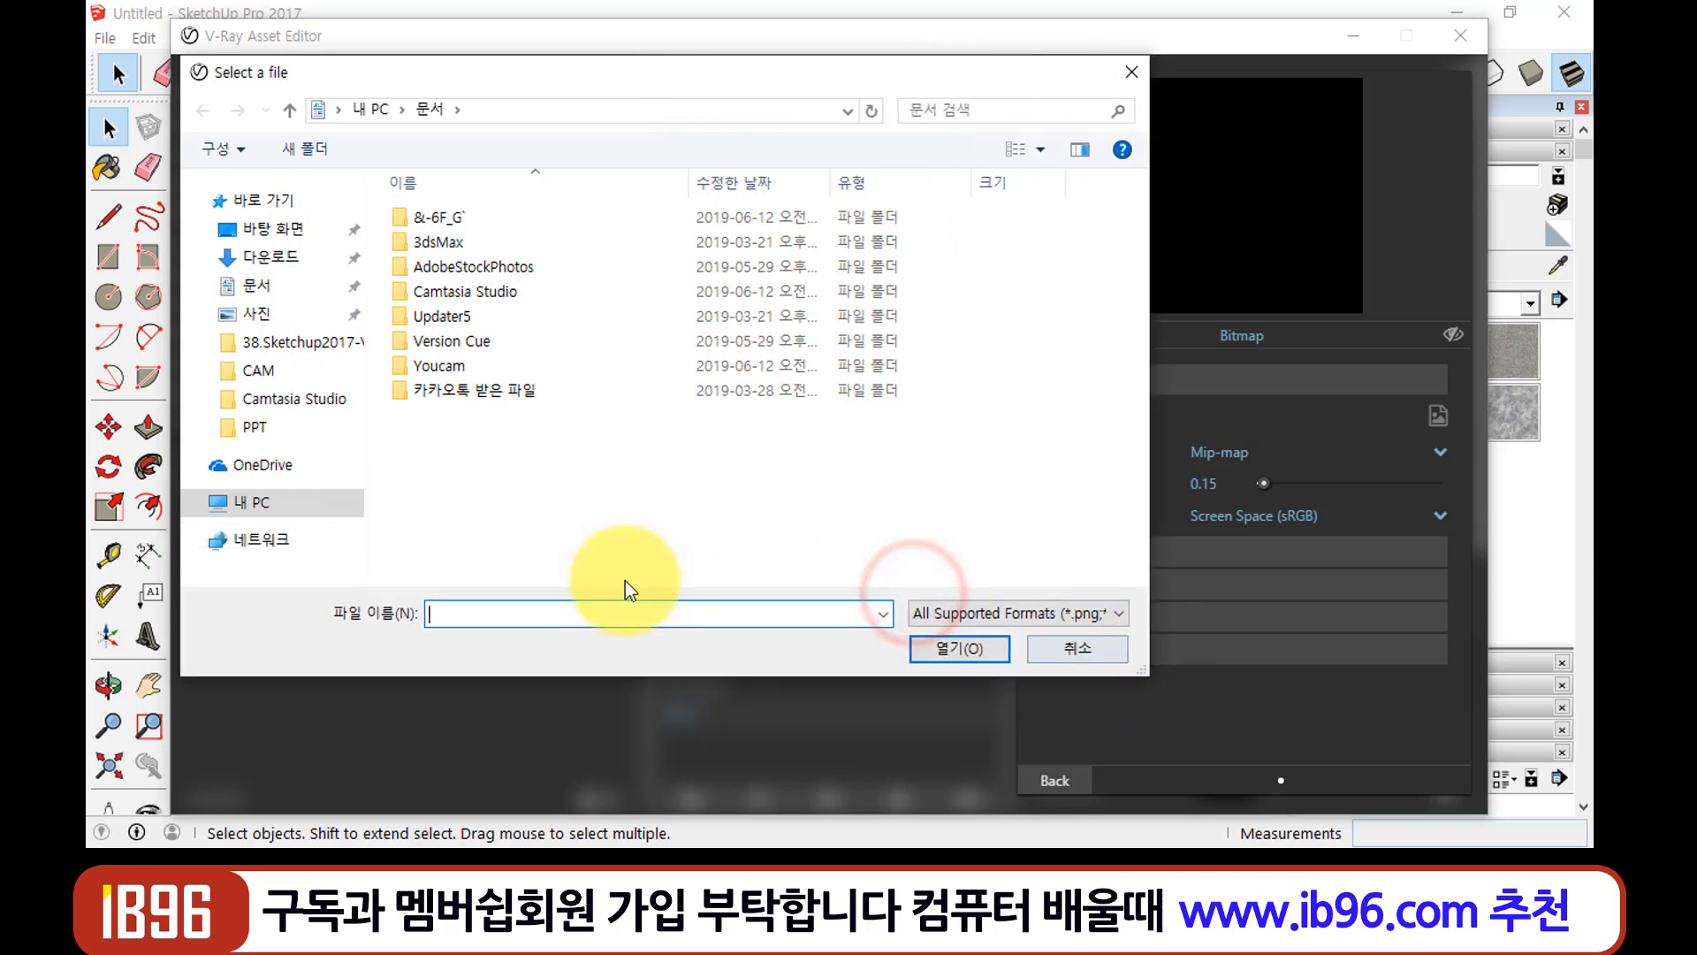
{"action": "left_click", "coordinate": [256, 501]}
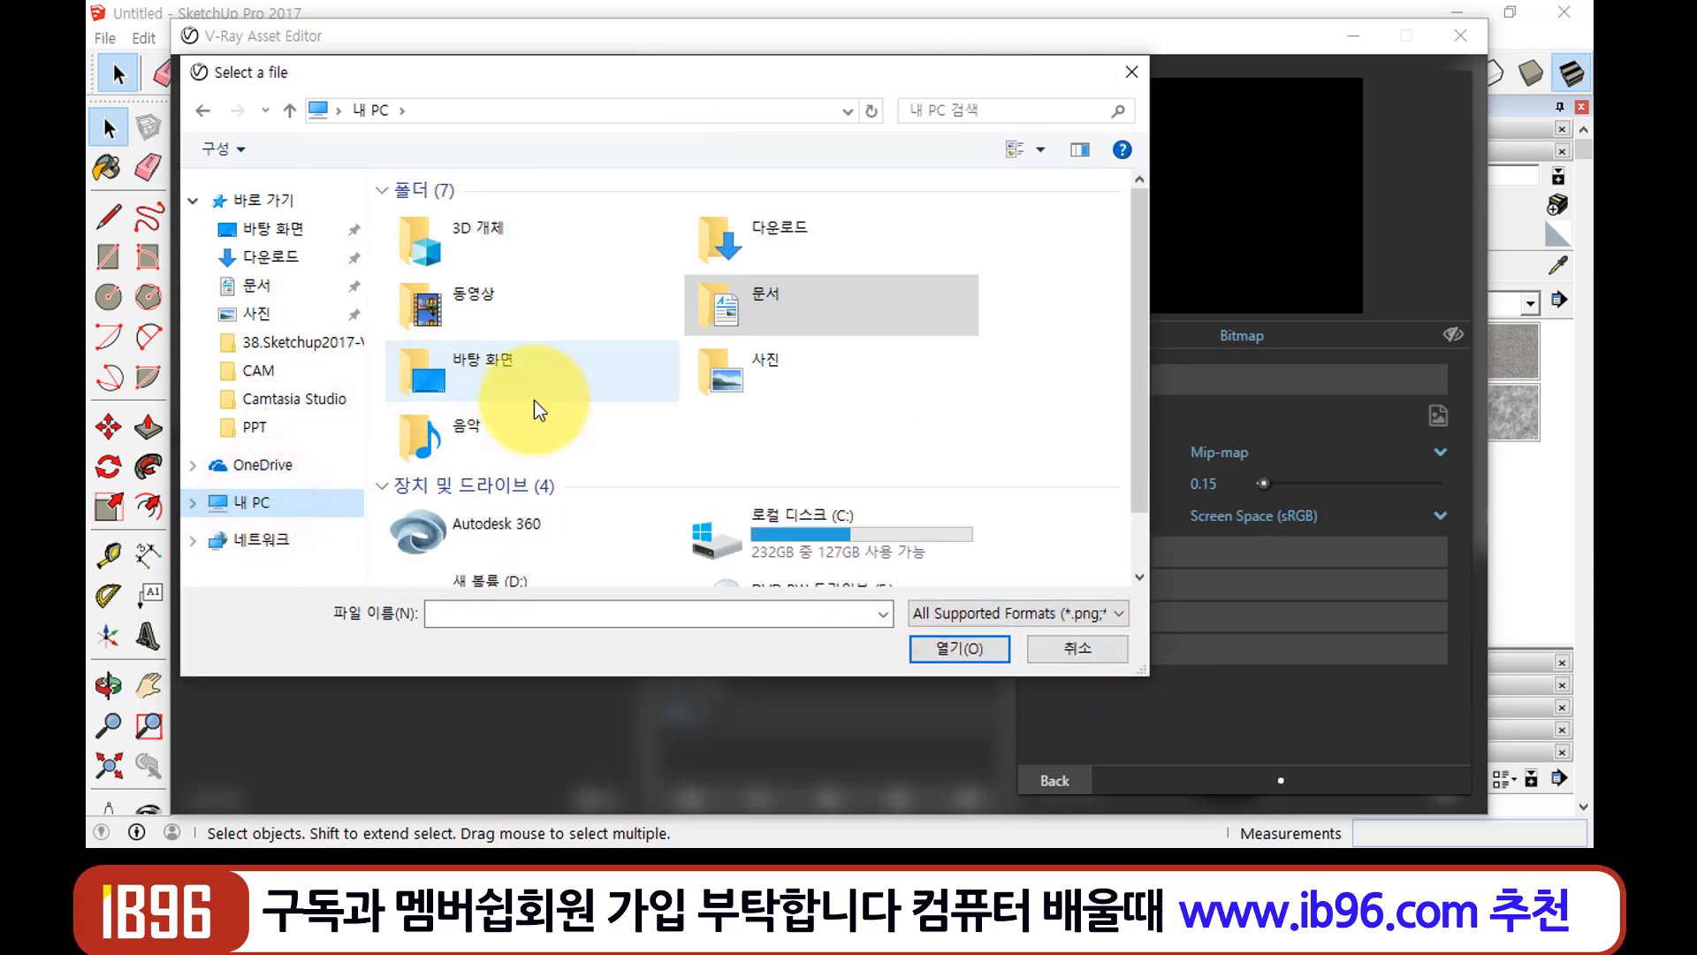
{"action": "scroll", "coordinate": [889, 557], "scroll_direction": "down", "scroll_amount": 1}
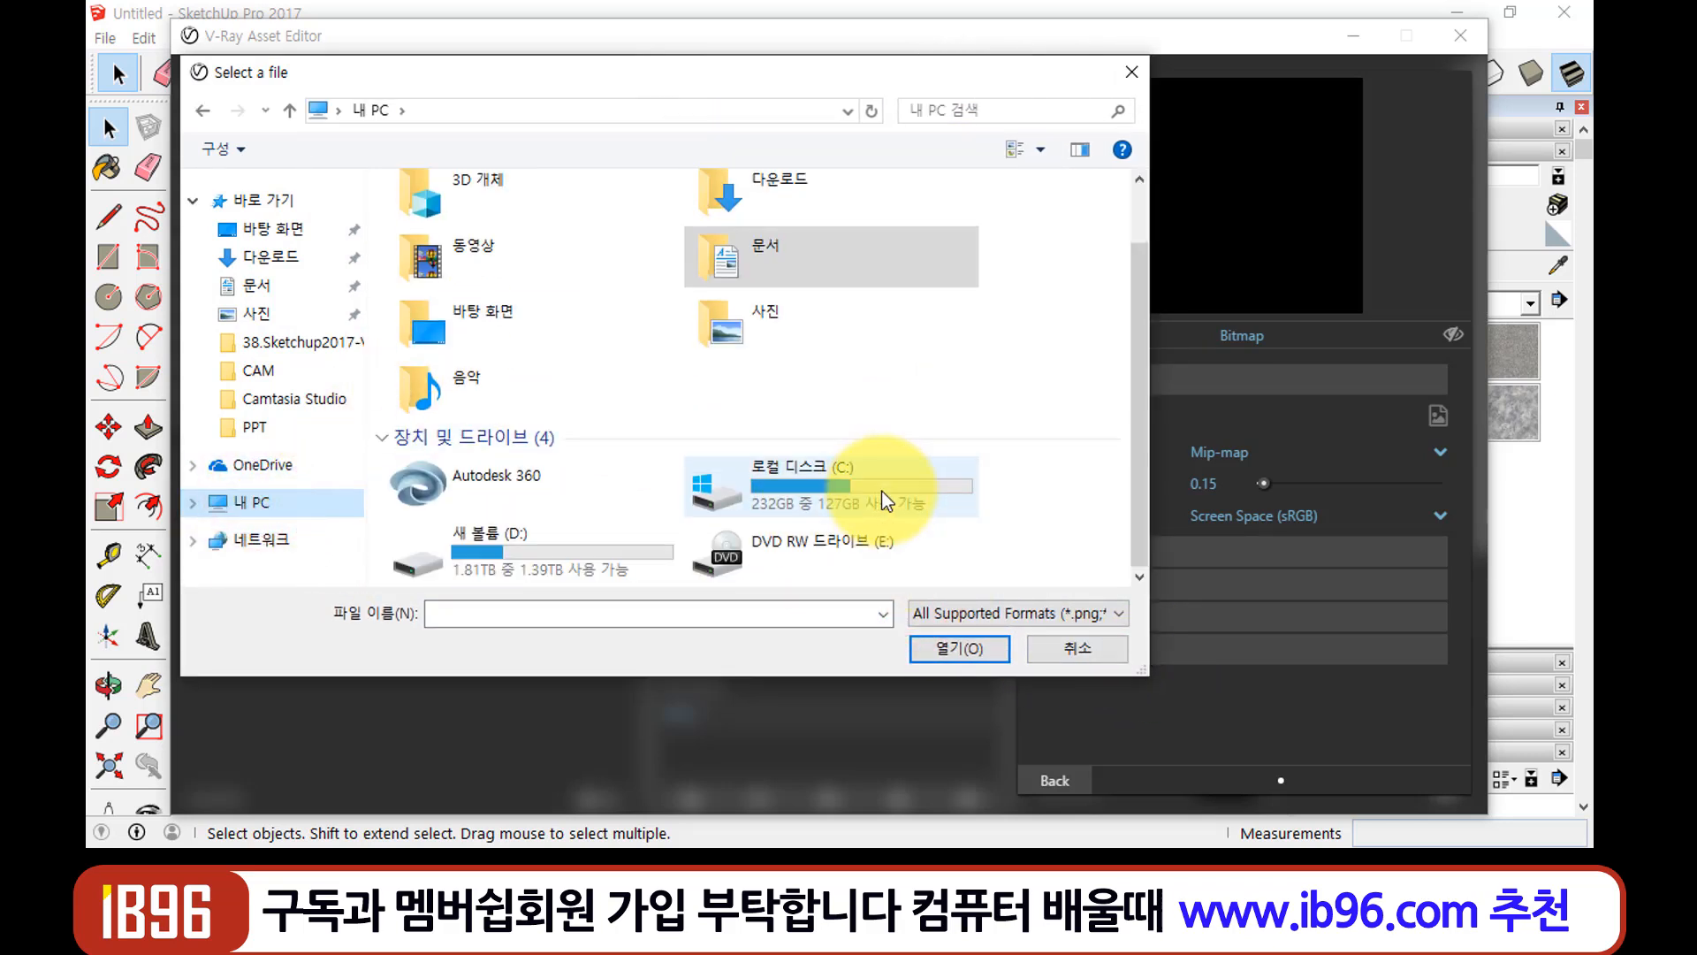
{"action": "double_click", "coordinate": [537, 543]}
{"action": "double_click", "coordinate": [730, 221]}
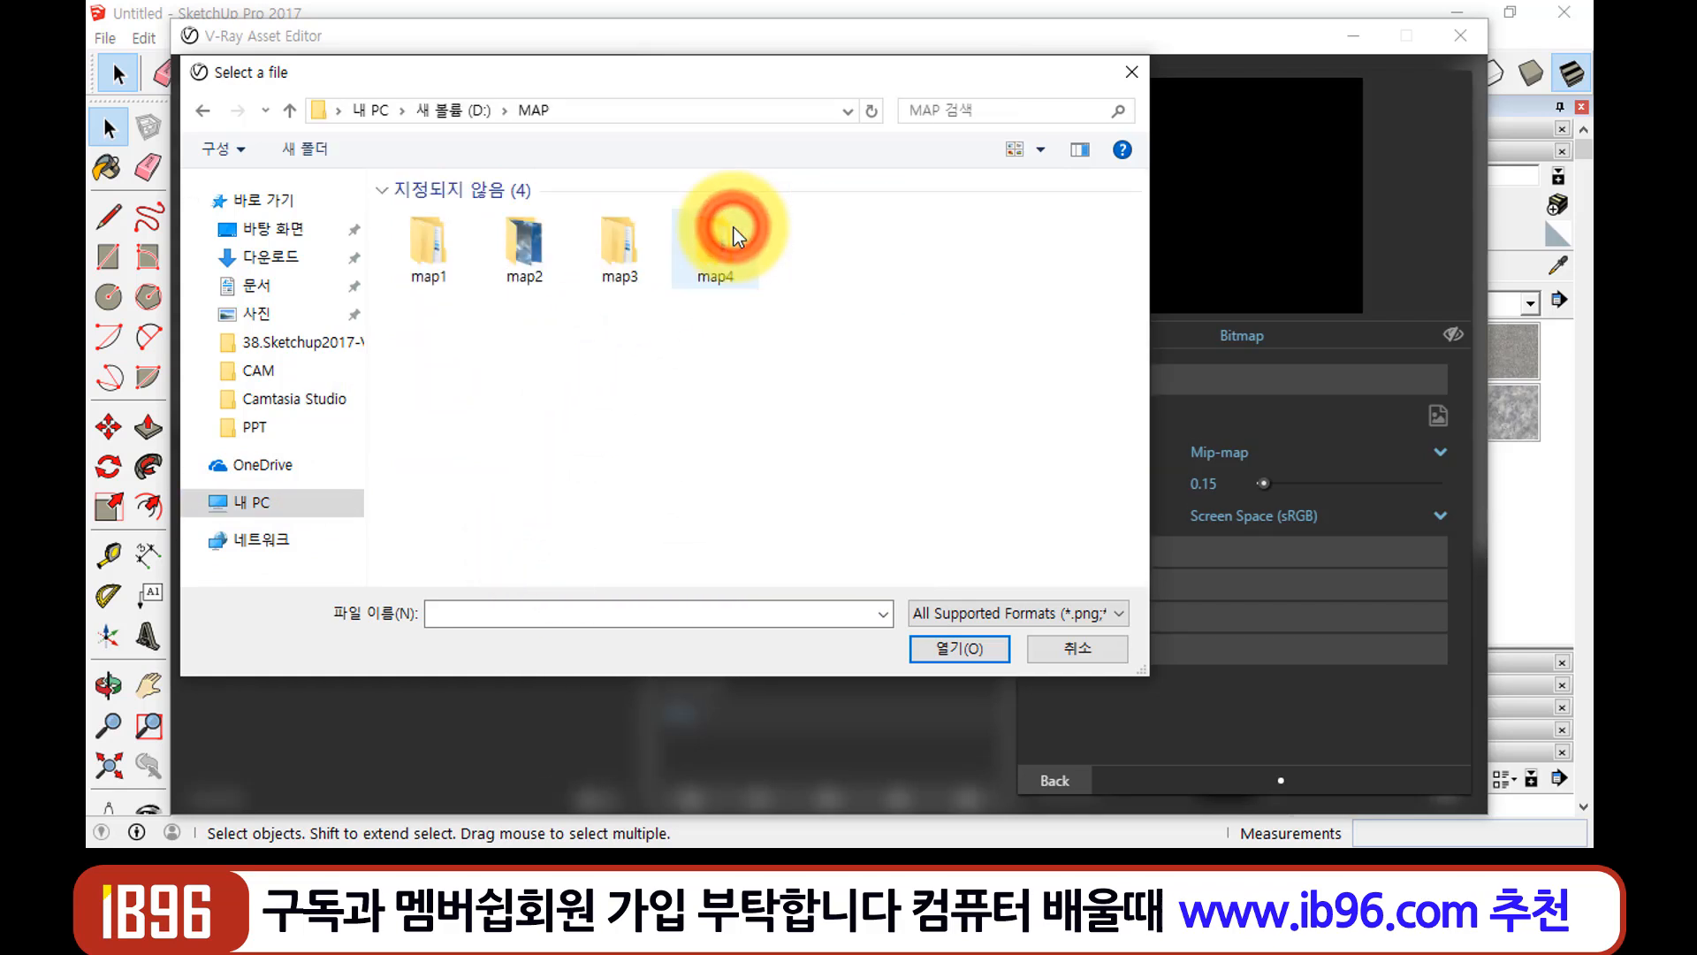
{"action": "double_click", "coordinate": [437, 252]}
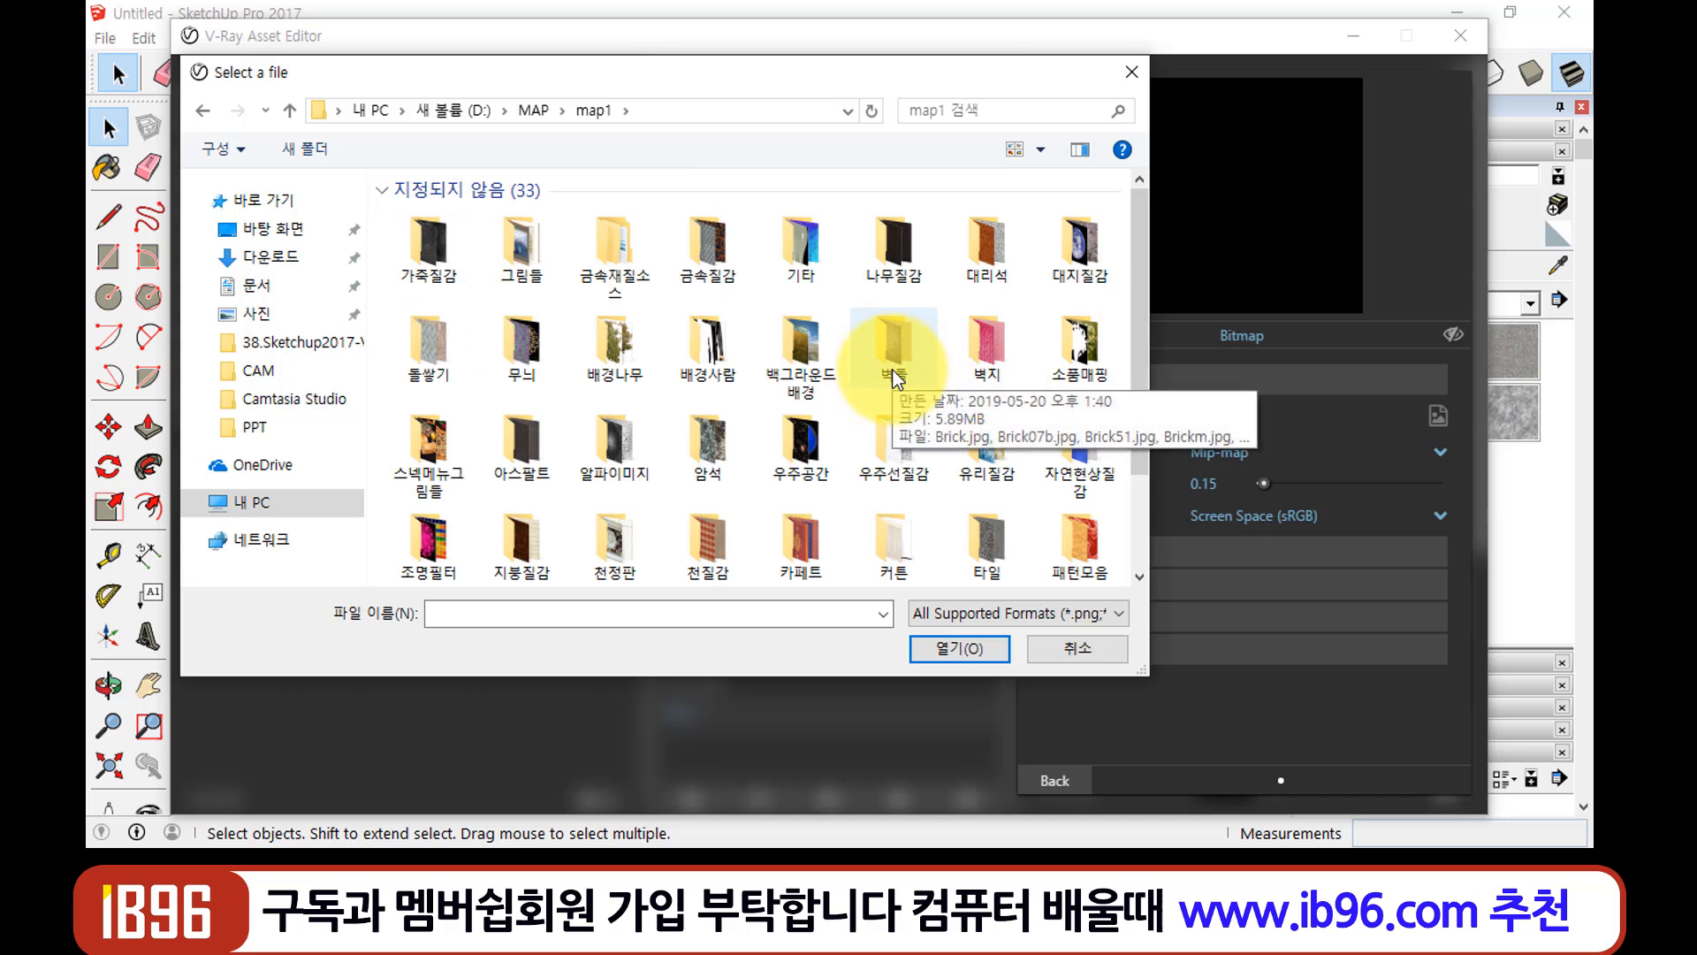
{"action": "left_click", "coordinate": [988, 530]}
{"action": "double_click", "coordinate": [988, 530]}
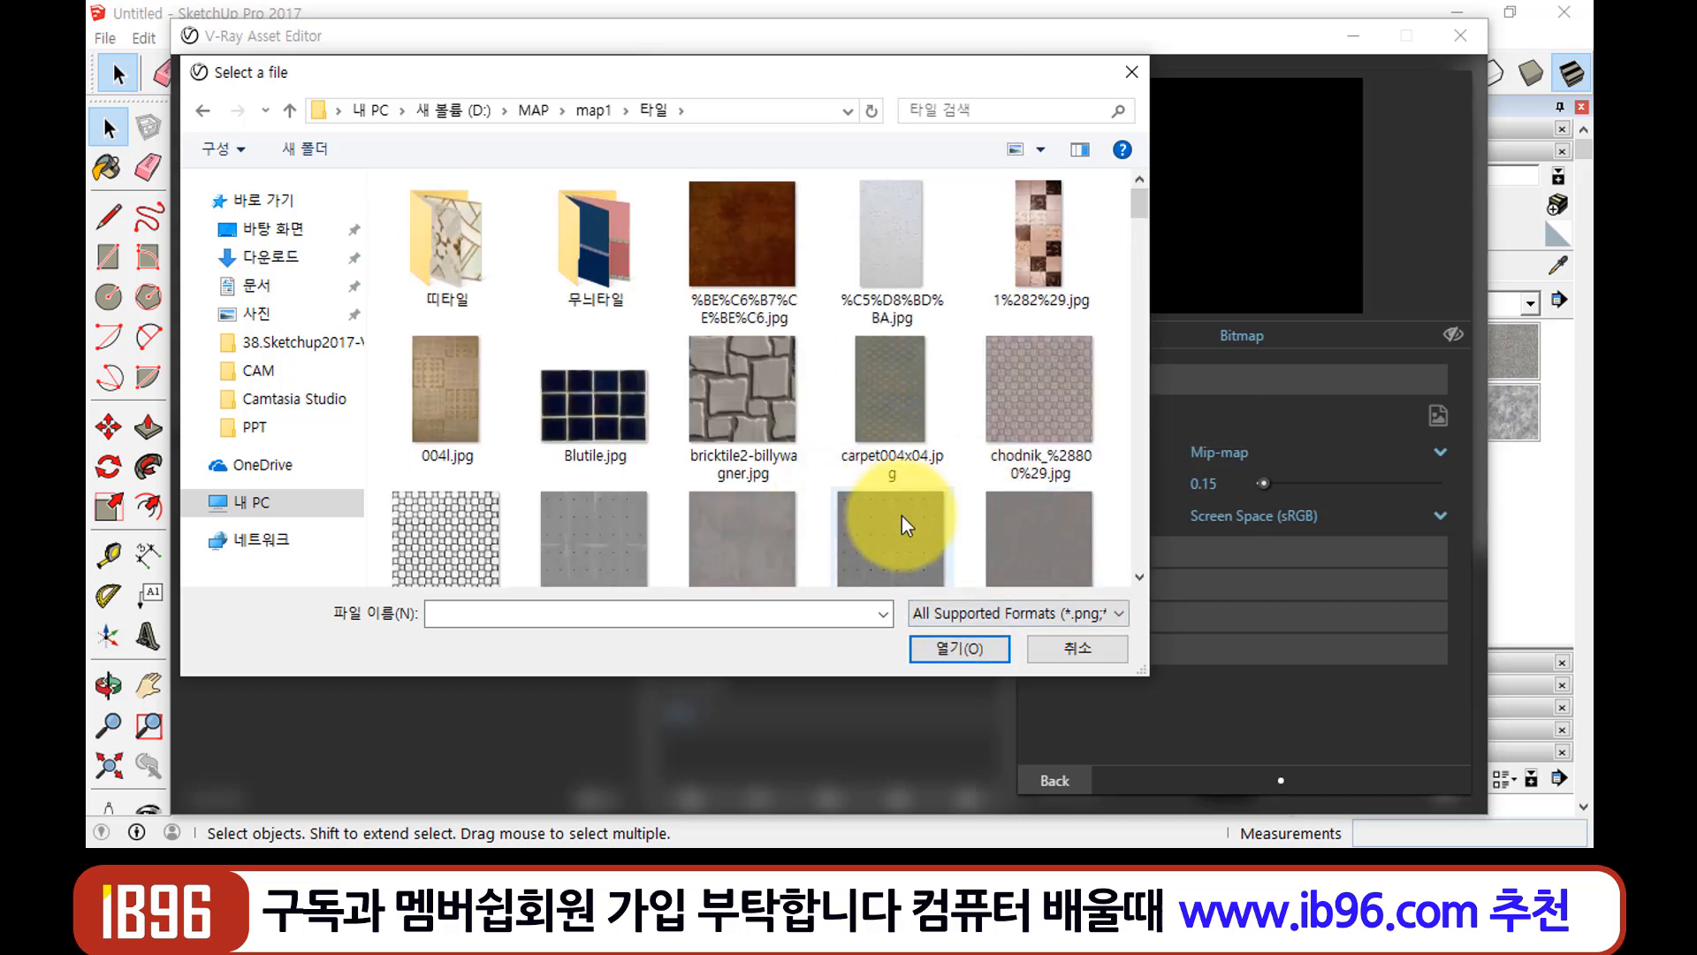
Load the bricktile2-billywagner.jpg stone image as the diffuse bitmap and return to the material's parameters
{"action": "scroll", "coordinate": [902, 522], "scroll_direction": "down", "scroll_amount": 5}
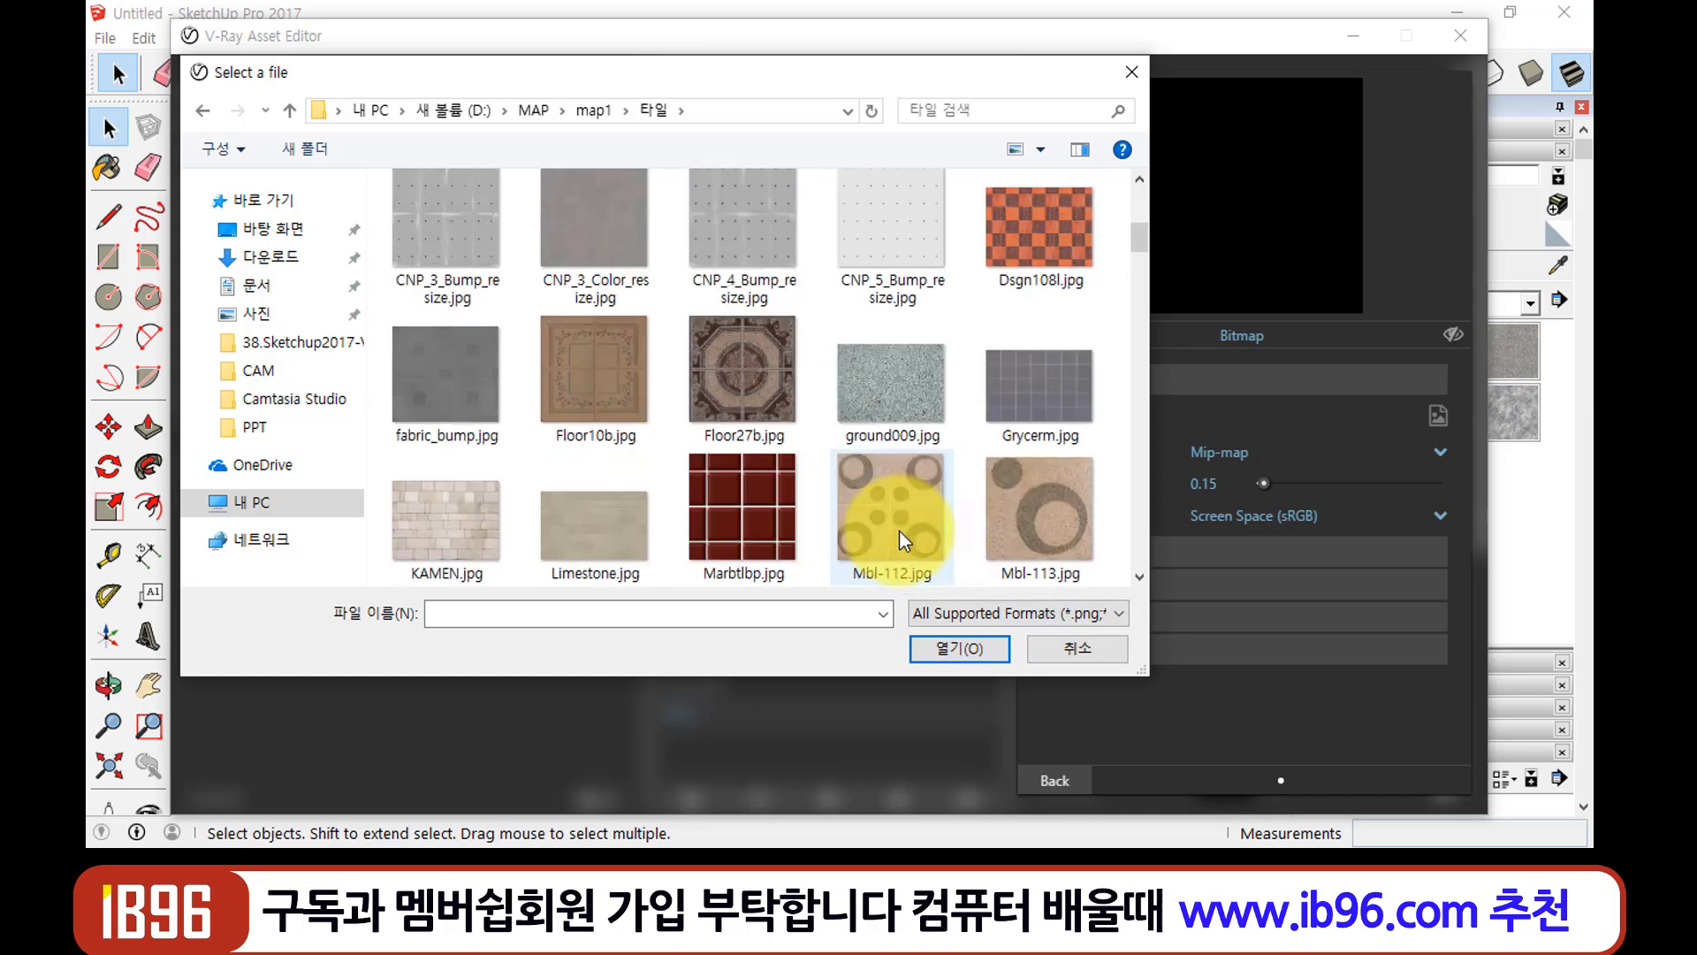
{"action": "scroll", "coordinate": [898, 531], "scroll_direction": "up", "scroll_amount": 5}
{"action": "left_click", "coordinate": [757, 244]}
{"action": "double_click", "coordinate": [756, 239]}
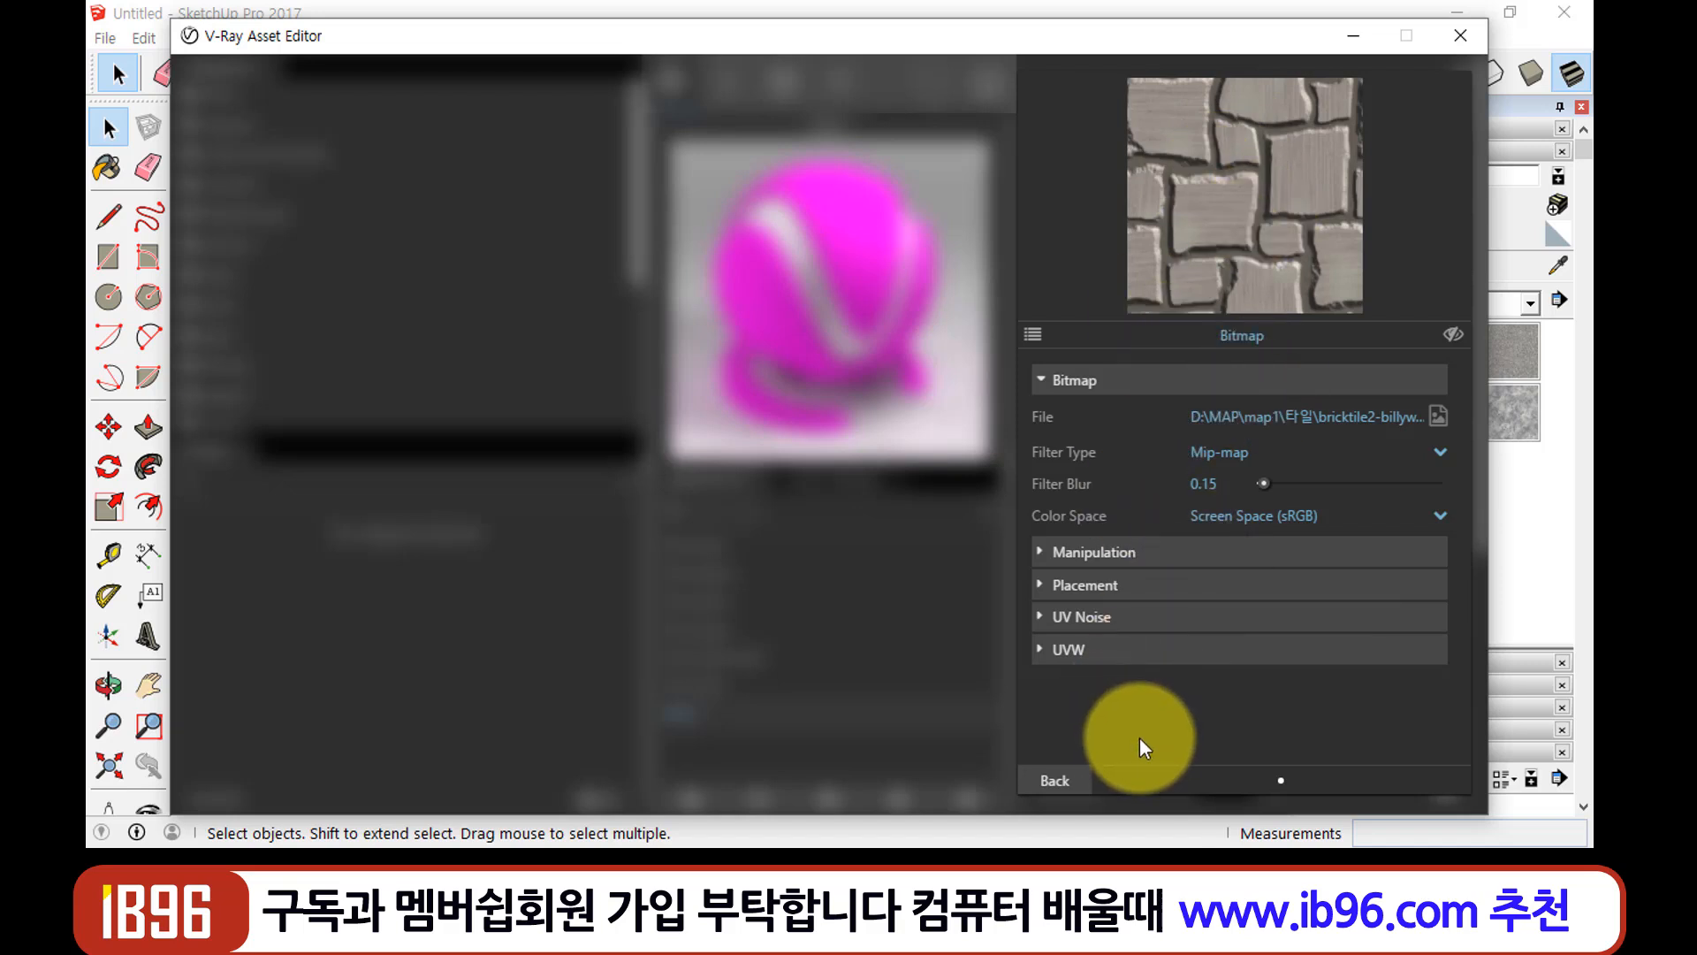
{"action": "left_click", "coordinate": [1069, 777]}
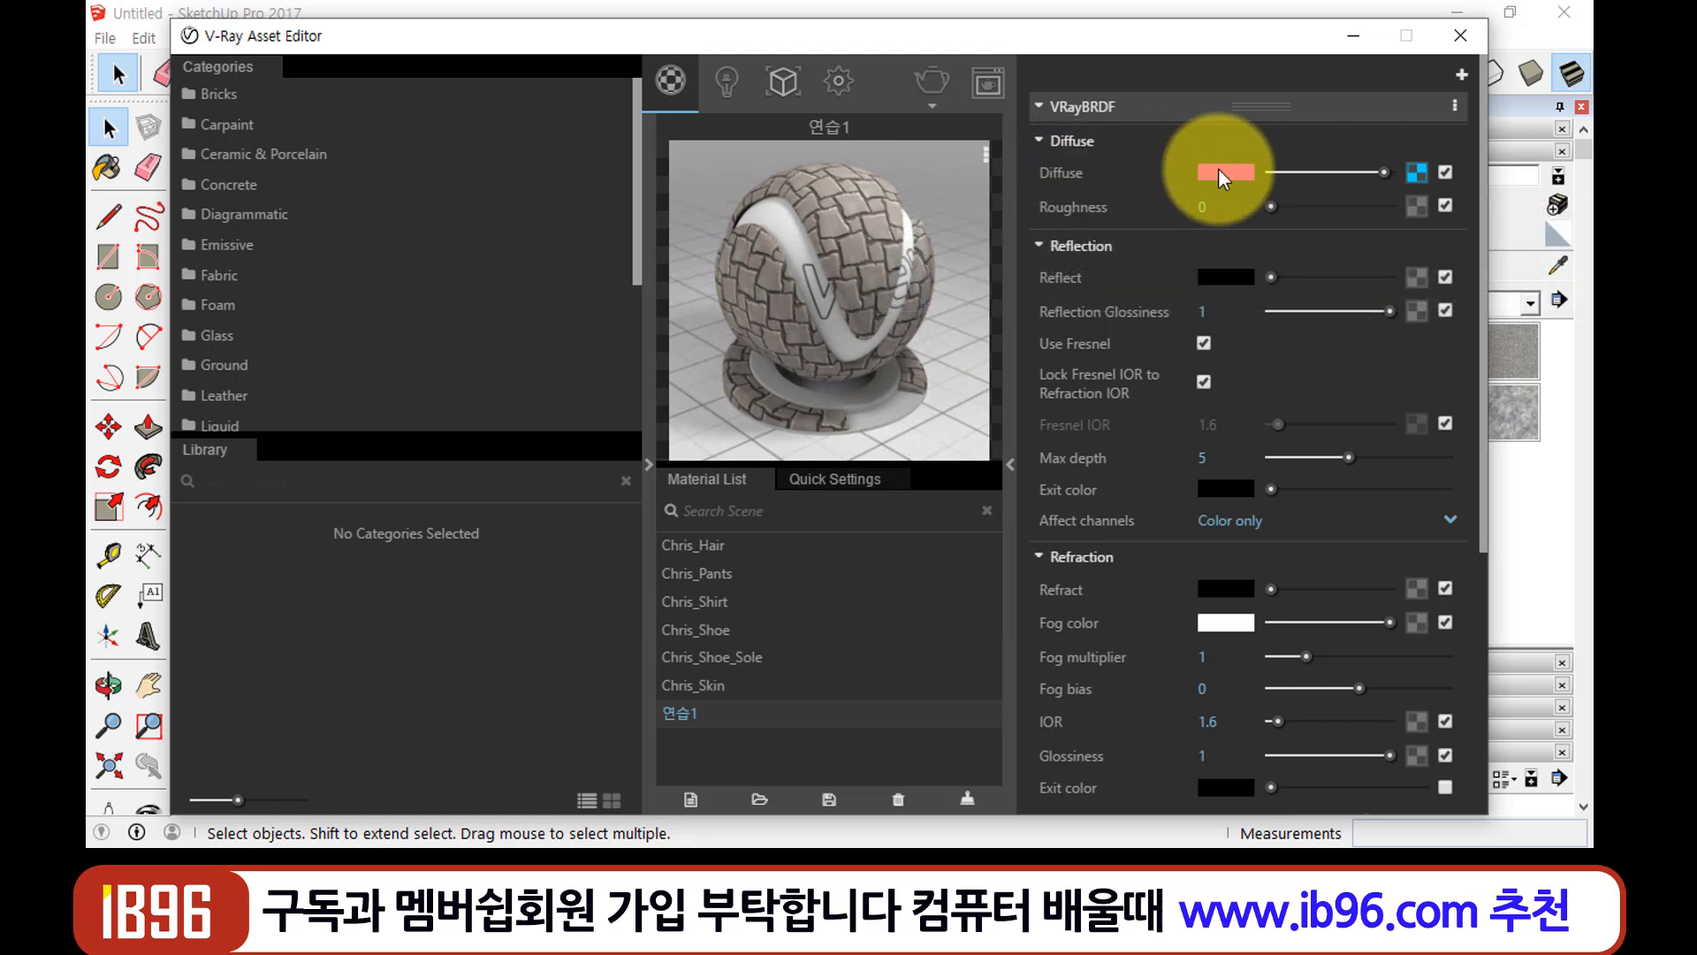
Clear the bitmap texture from the diffuse slot of material 연습1
{"action": "left_click", "coordinate": [1423, 174]}
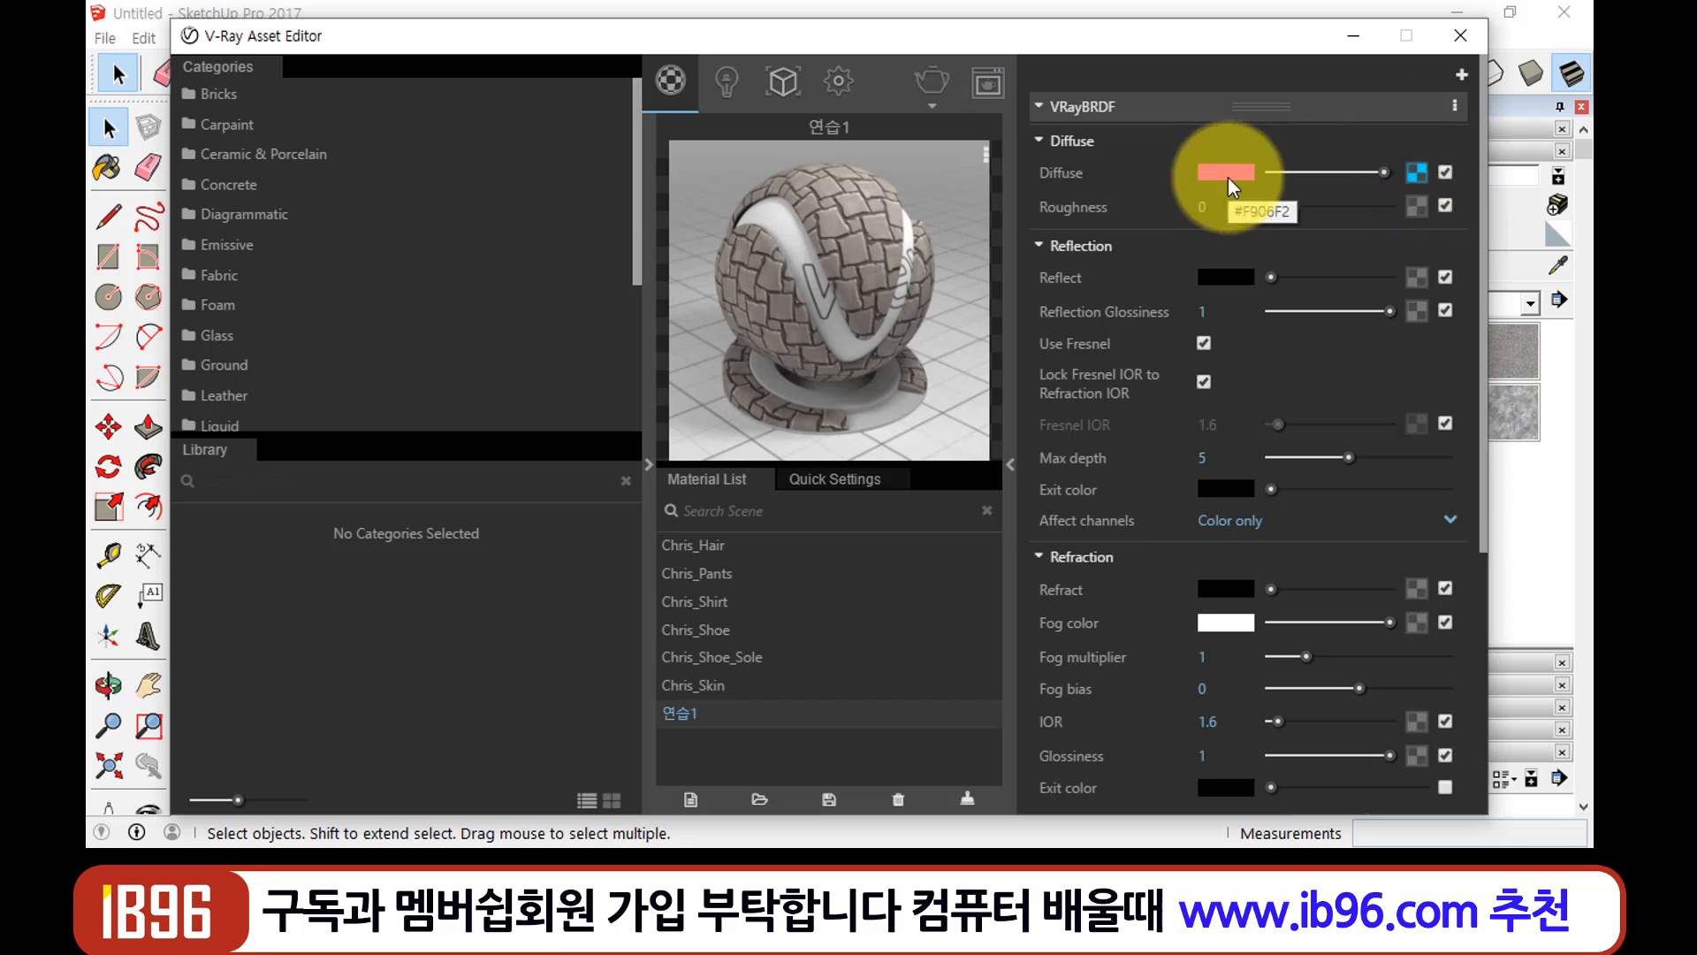
{"action": "right_click", "coordinate": [1419, 177]}
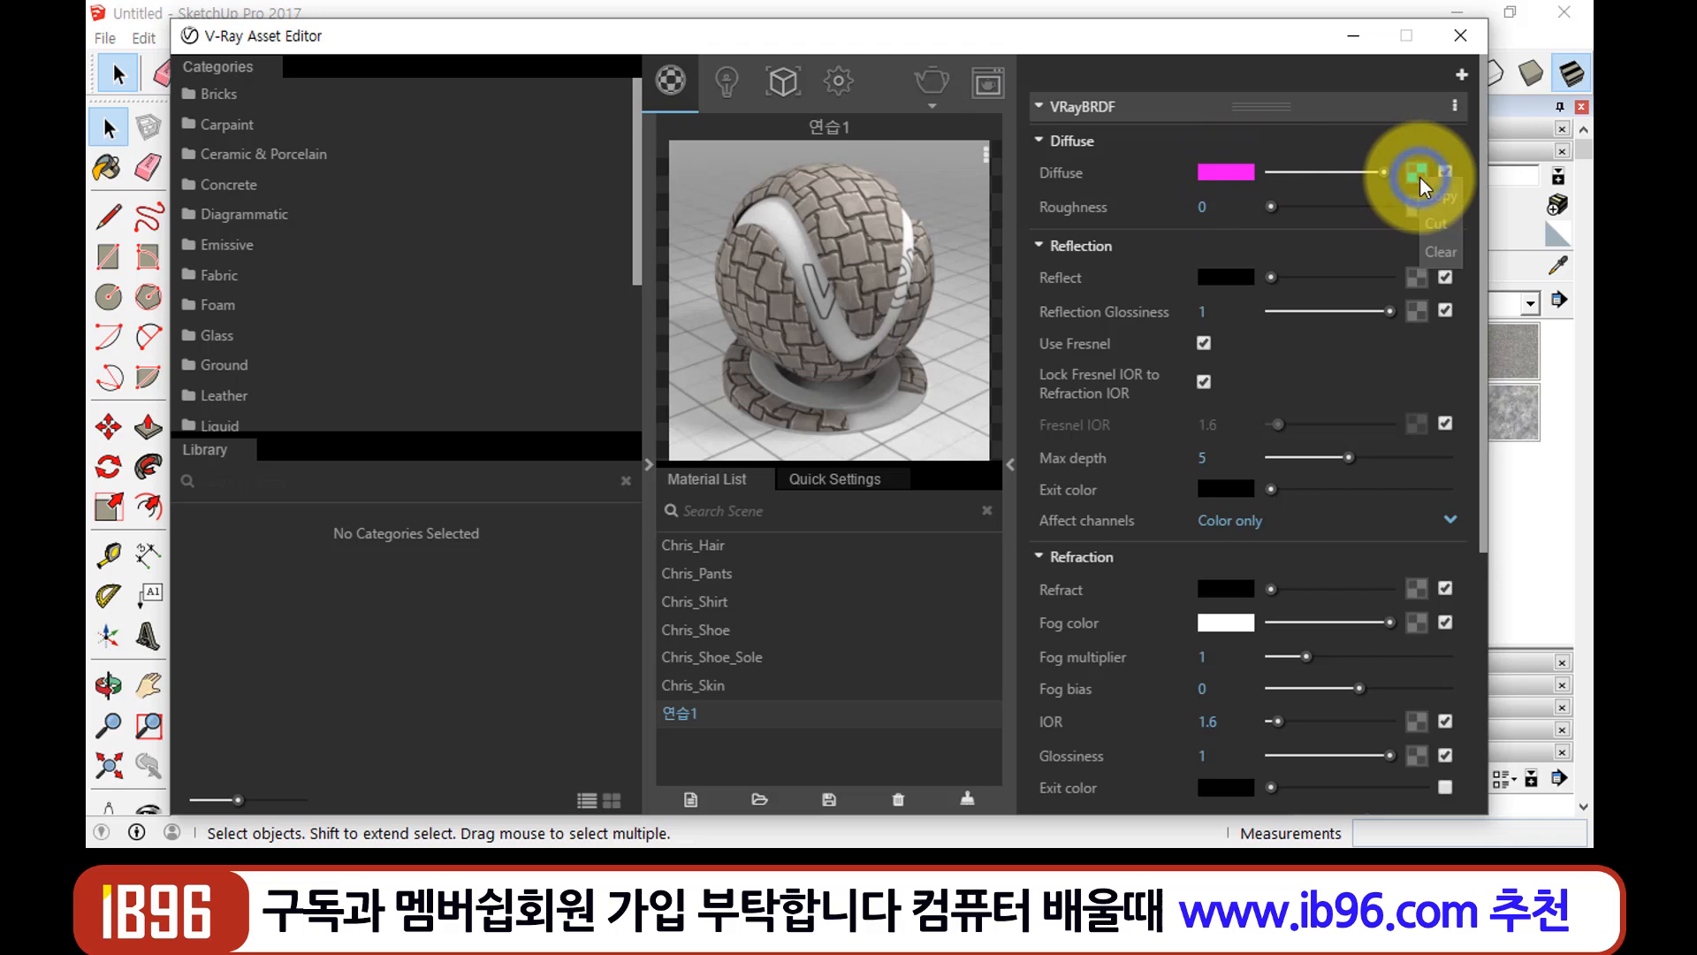
{"action": "left_click", "coordinate": [1447, 249]}
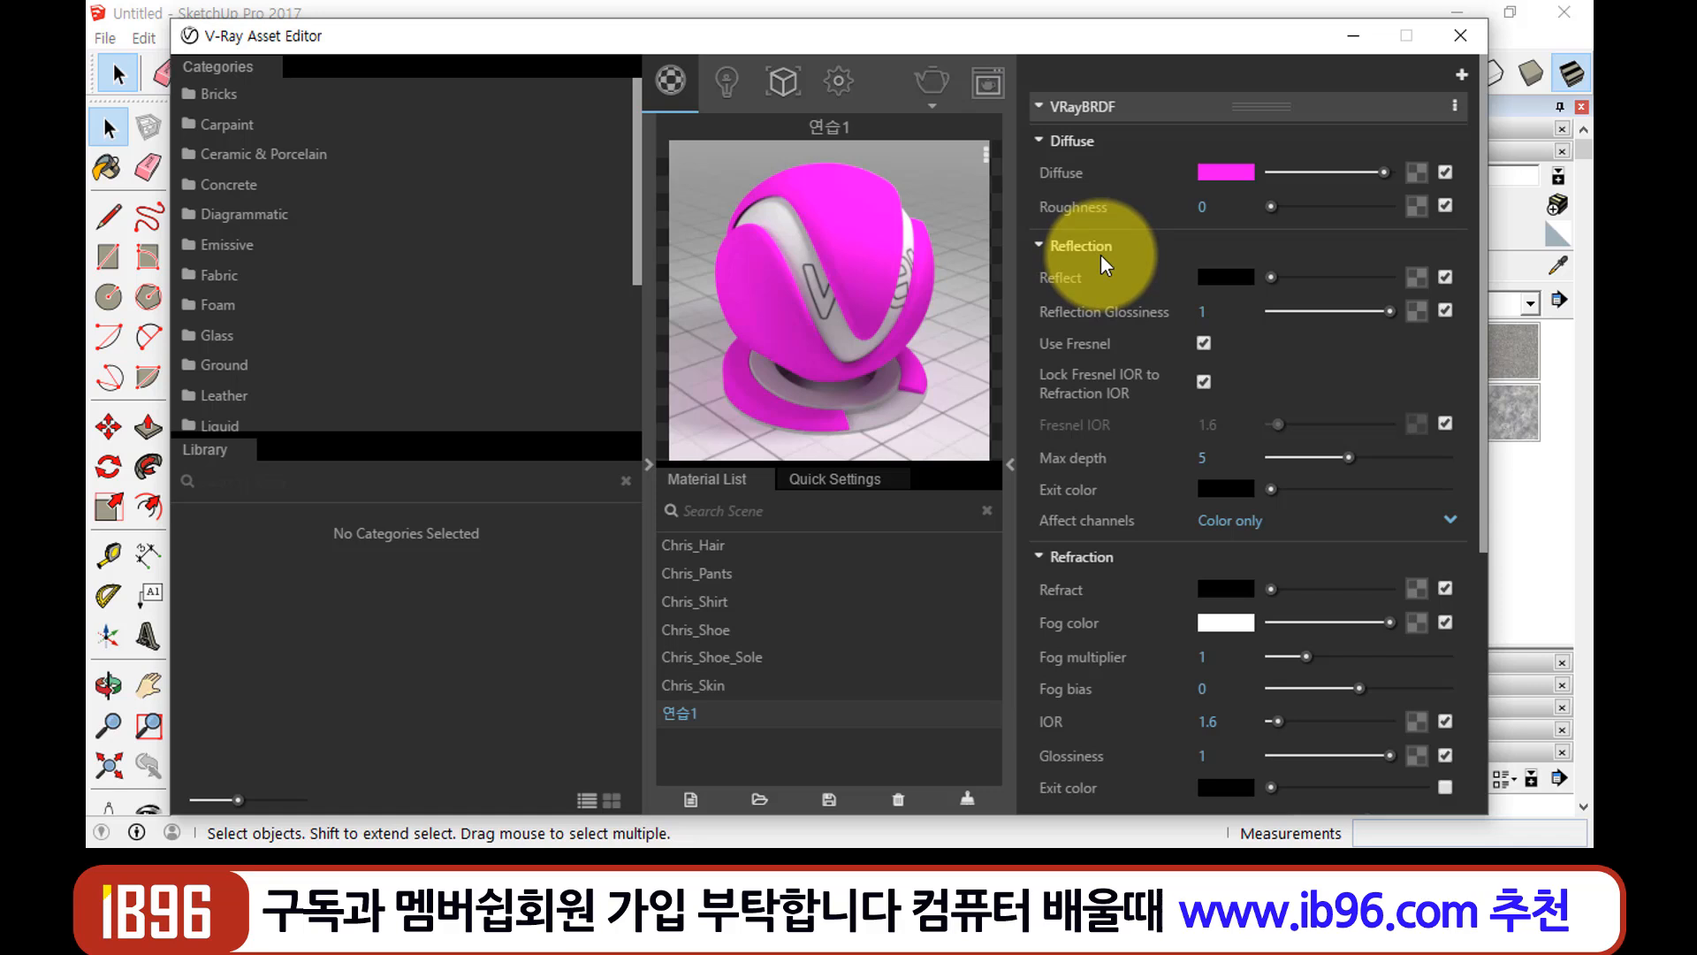
Set the reflection color of material 연습1 to mid grey with RGB 128, 128, 128
{"action": "mouse_move", "coordinate": [1079, 400]}
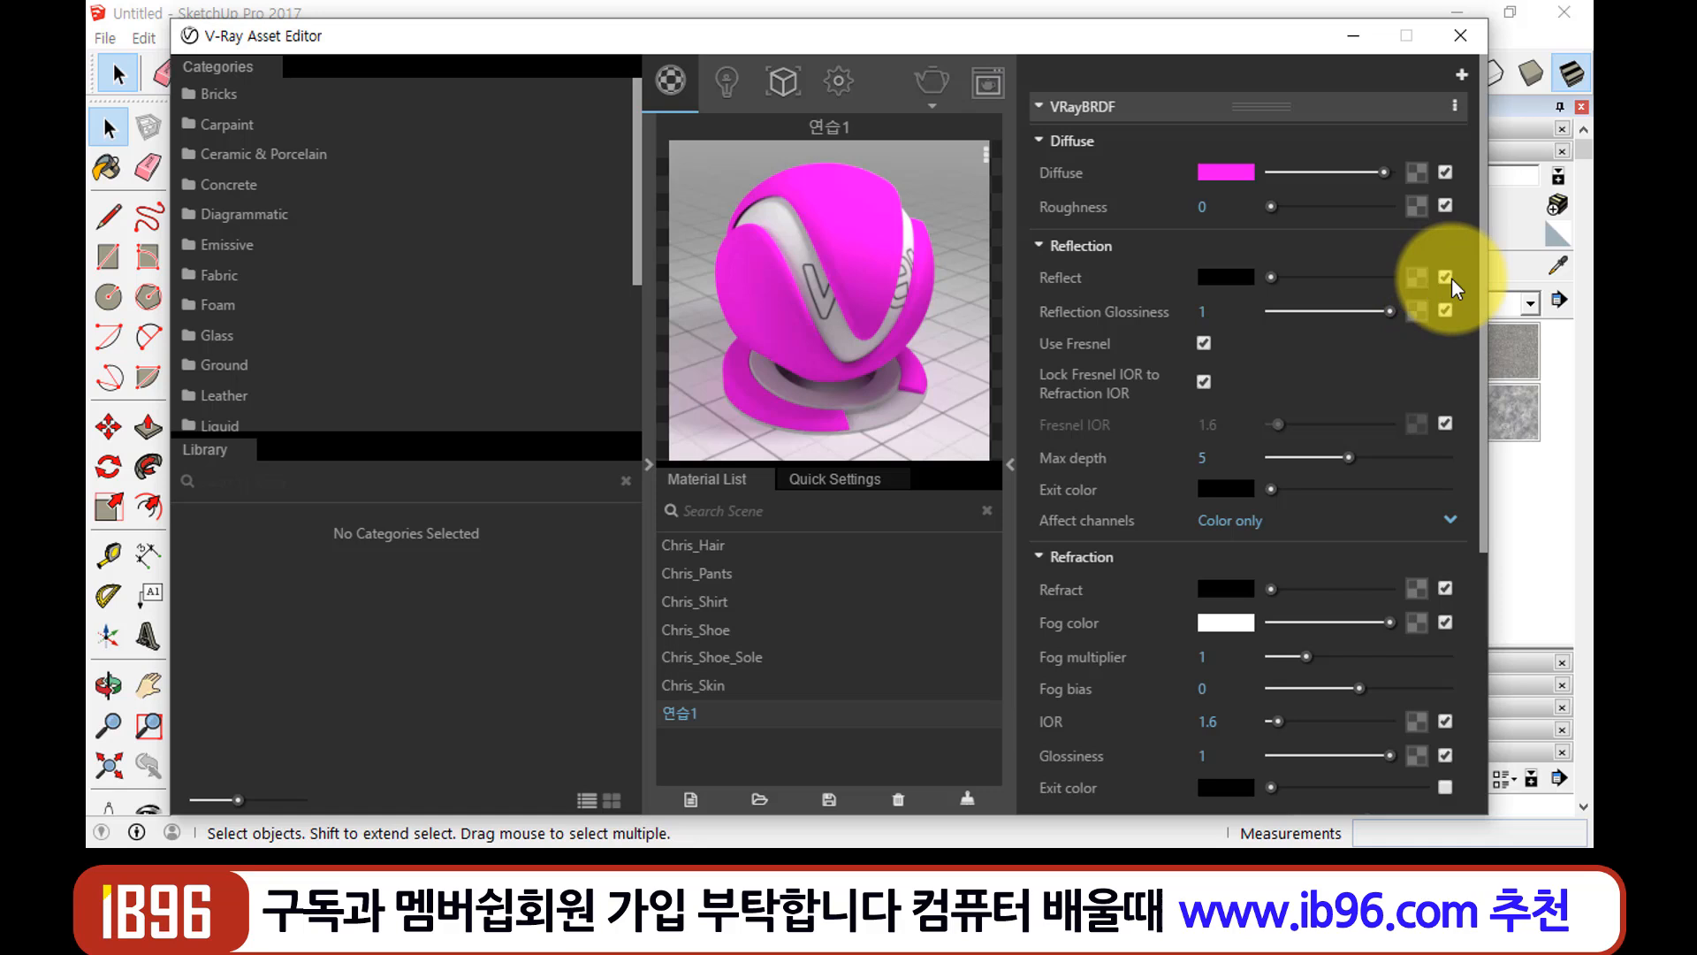
{"action": "left_click", "coordinate": [1234, 277]}
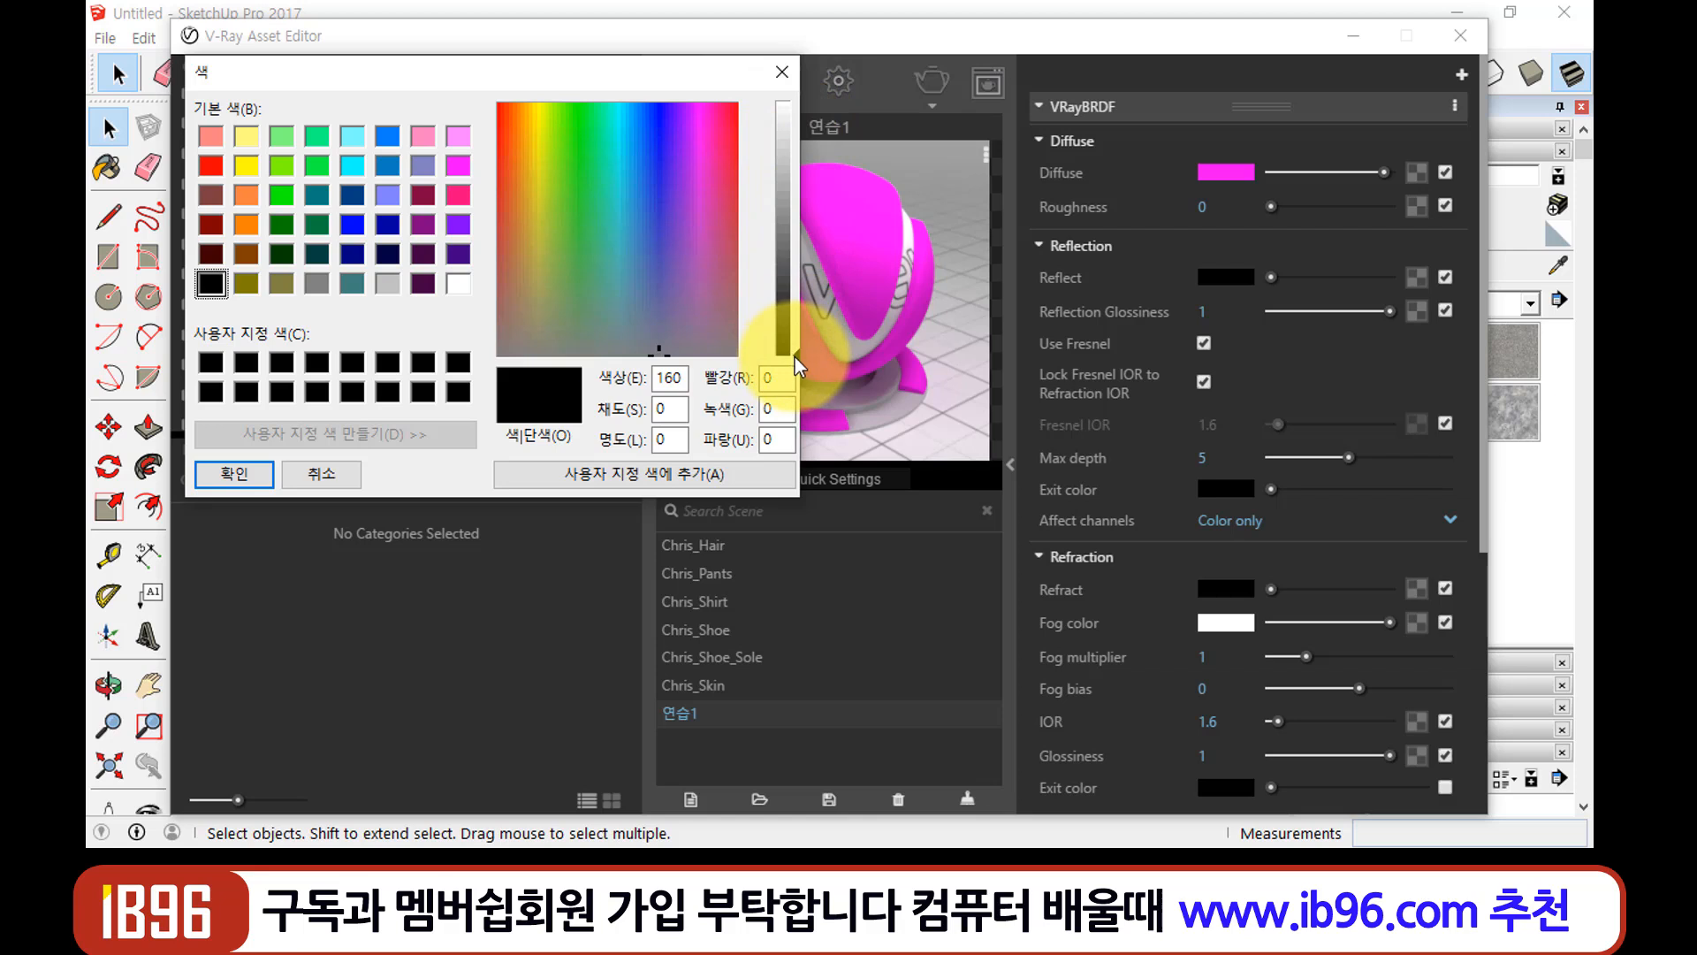
{"action": "left_click_drag", "start_coordinate": [796, 357], "coordinate": [795, 100]}
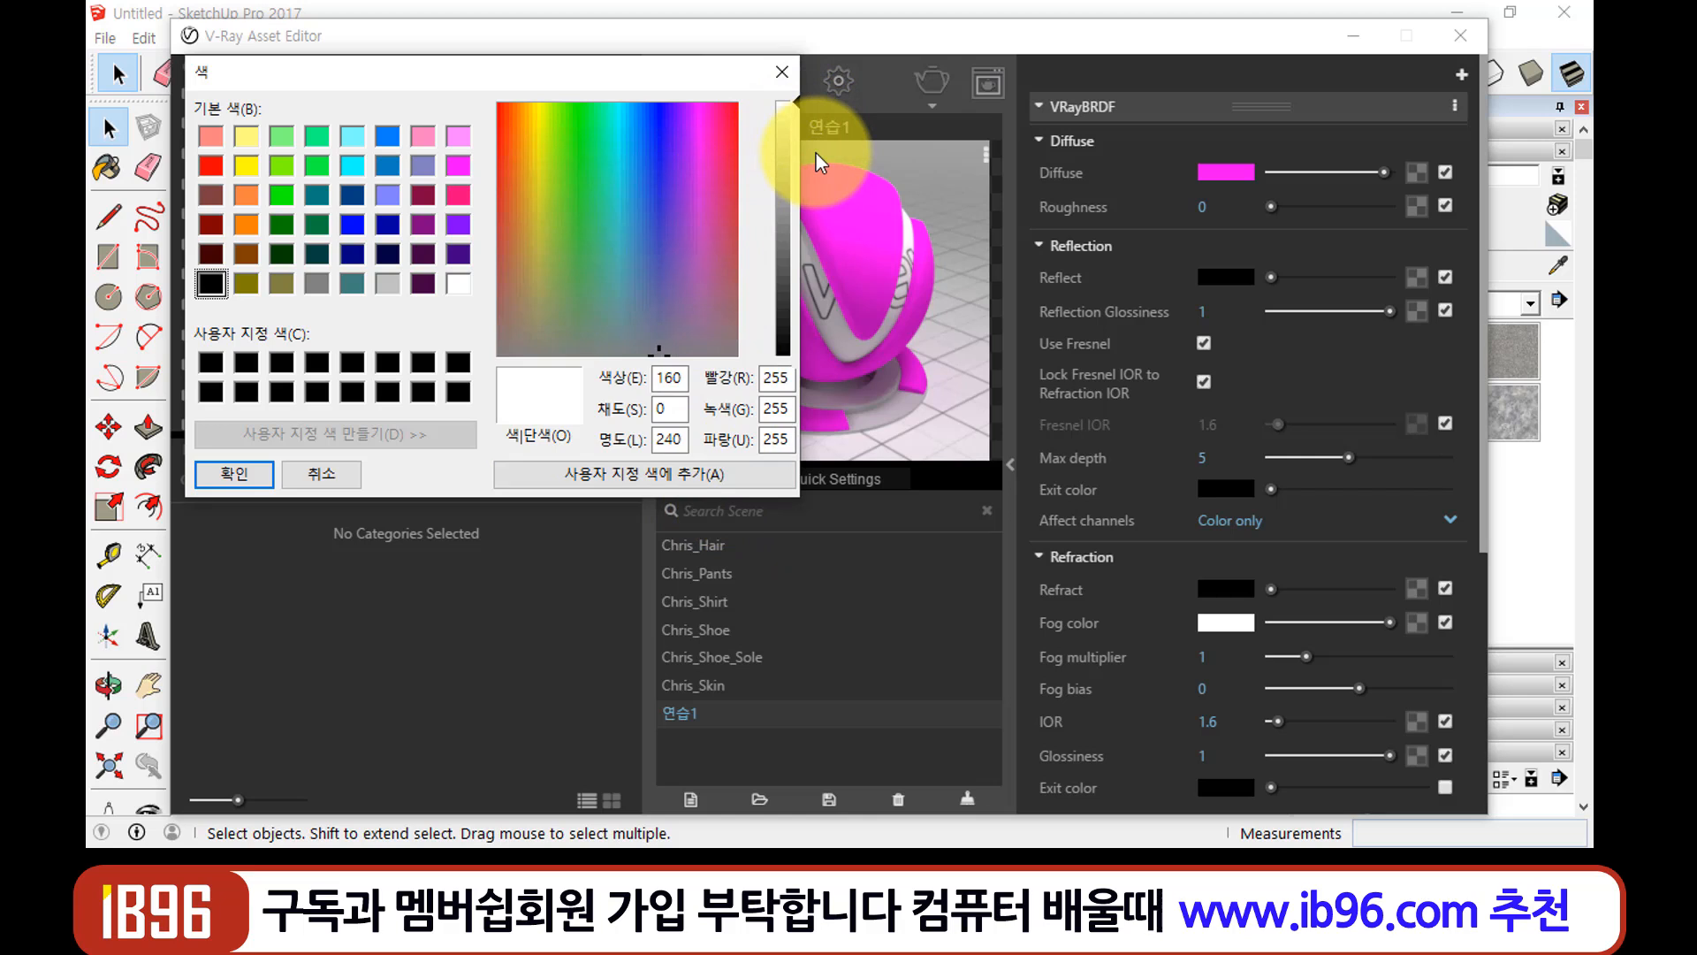
{"action": "left_click", "coordinate": [795, 101]}
{"action": "left_click", "coordinate": [794, 101]}
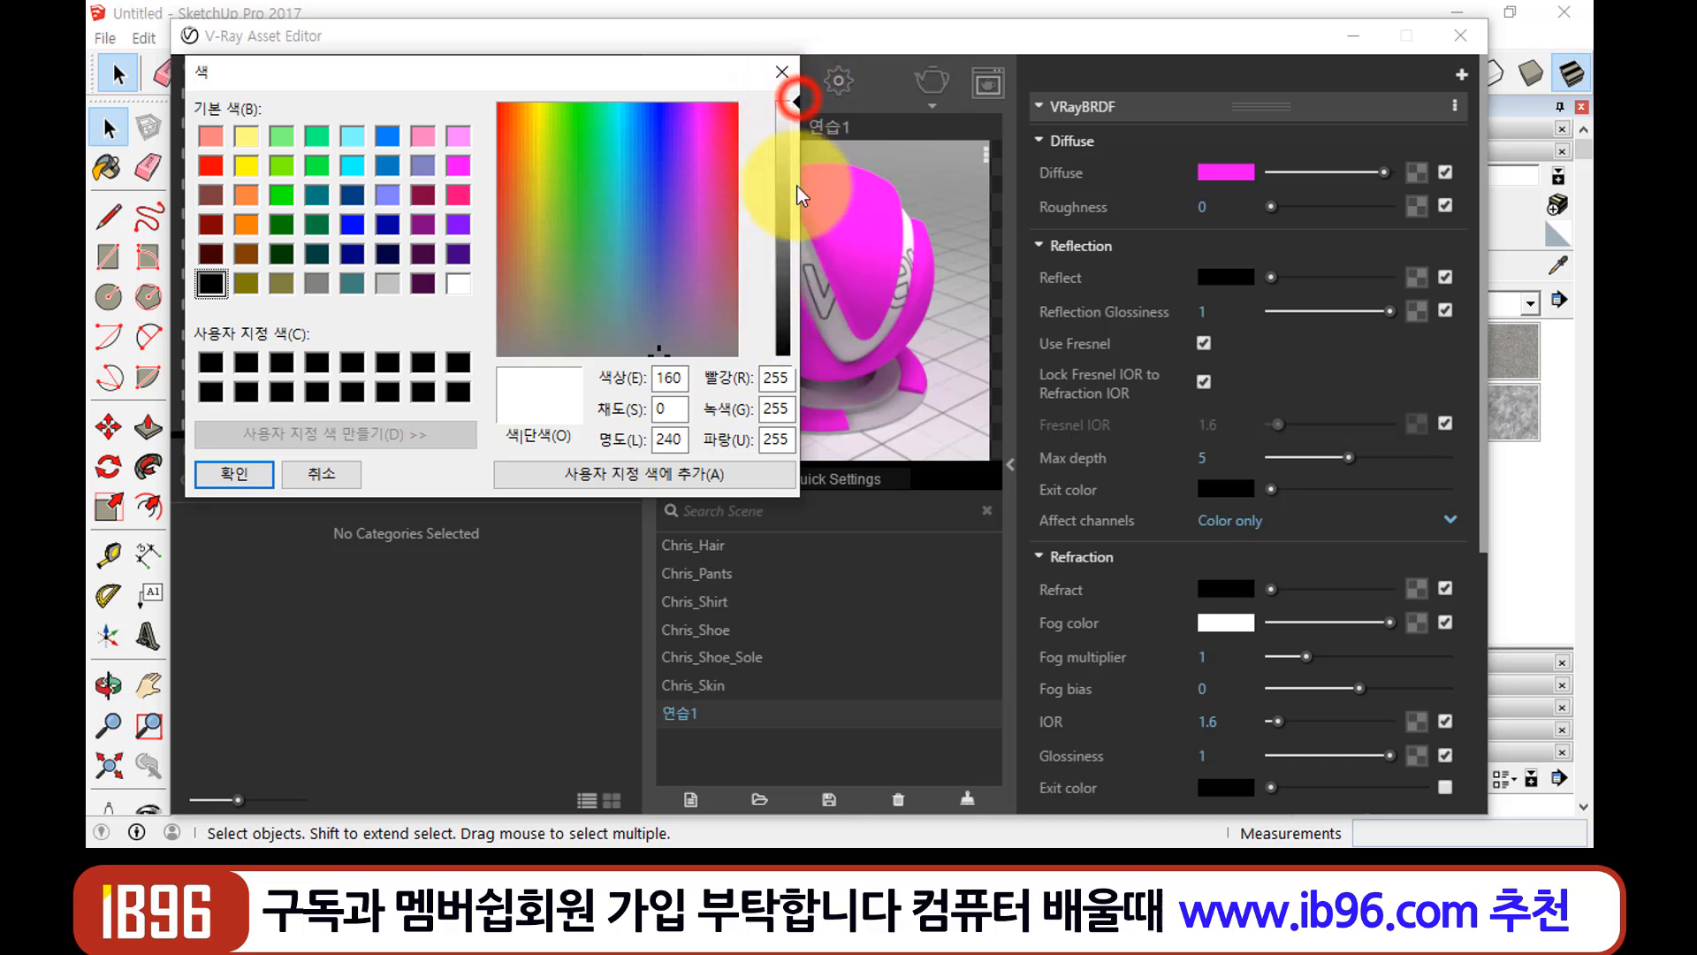
{"action": "left_click_drag", "start_coordinate": [795, 105], "coordinate": [800, 237]}
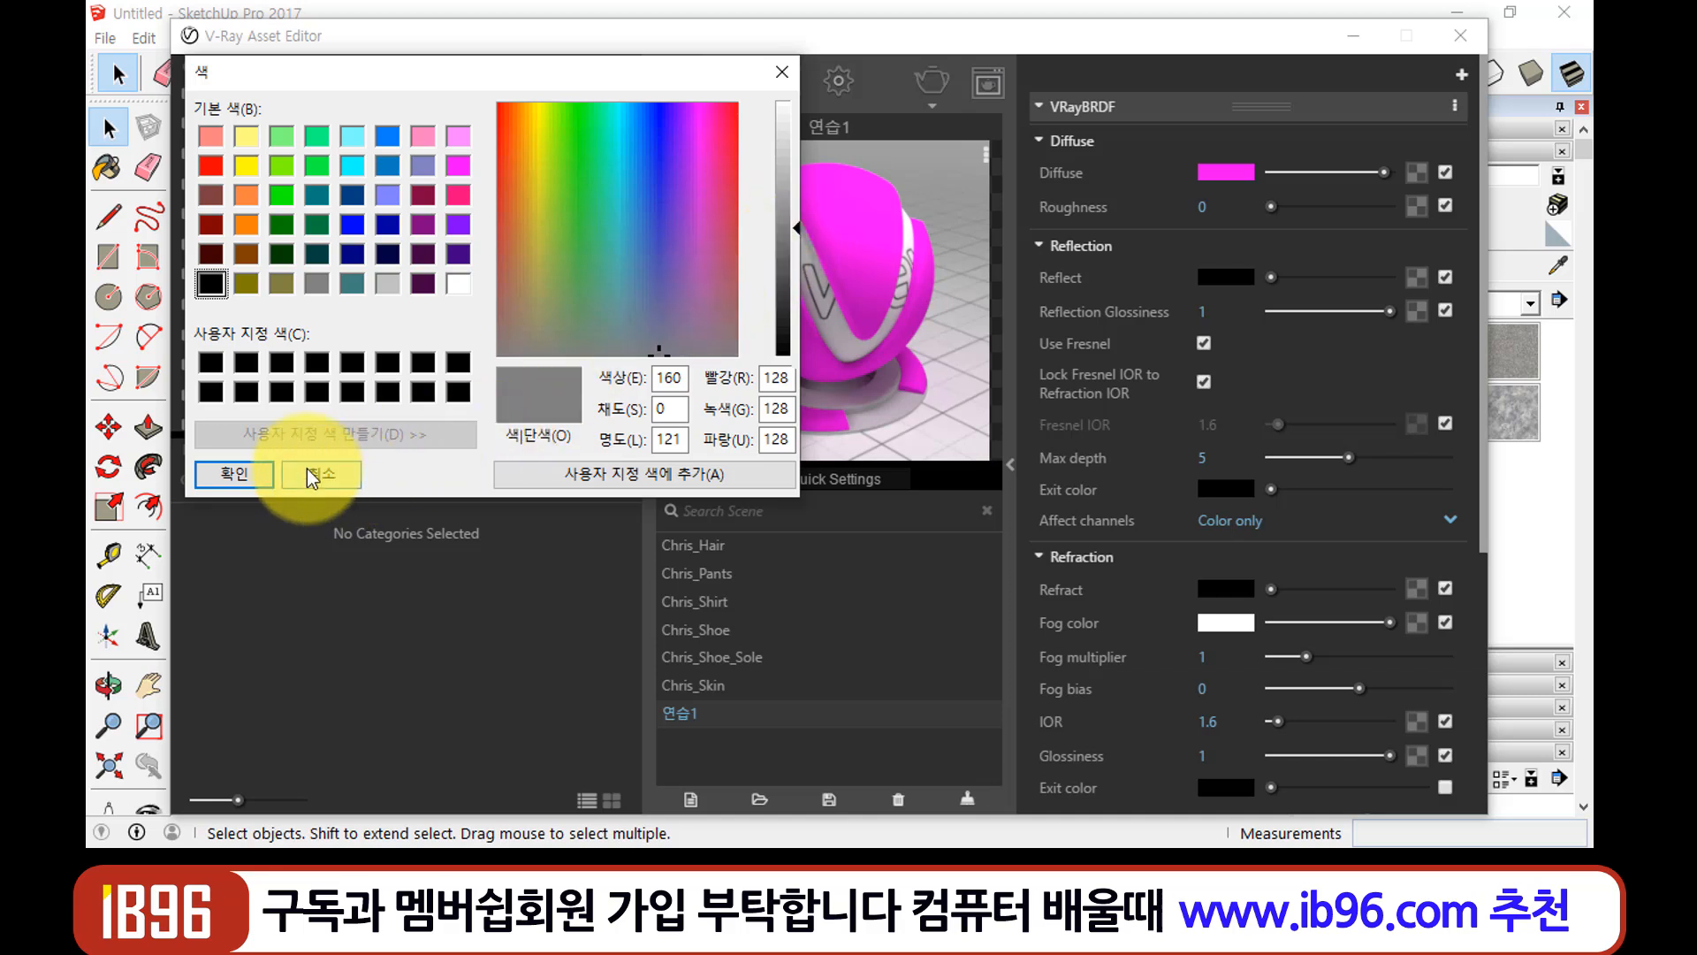
{"action": "left_click", "coordinate": [231, 474]}
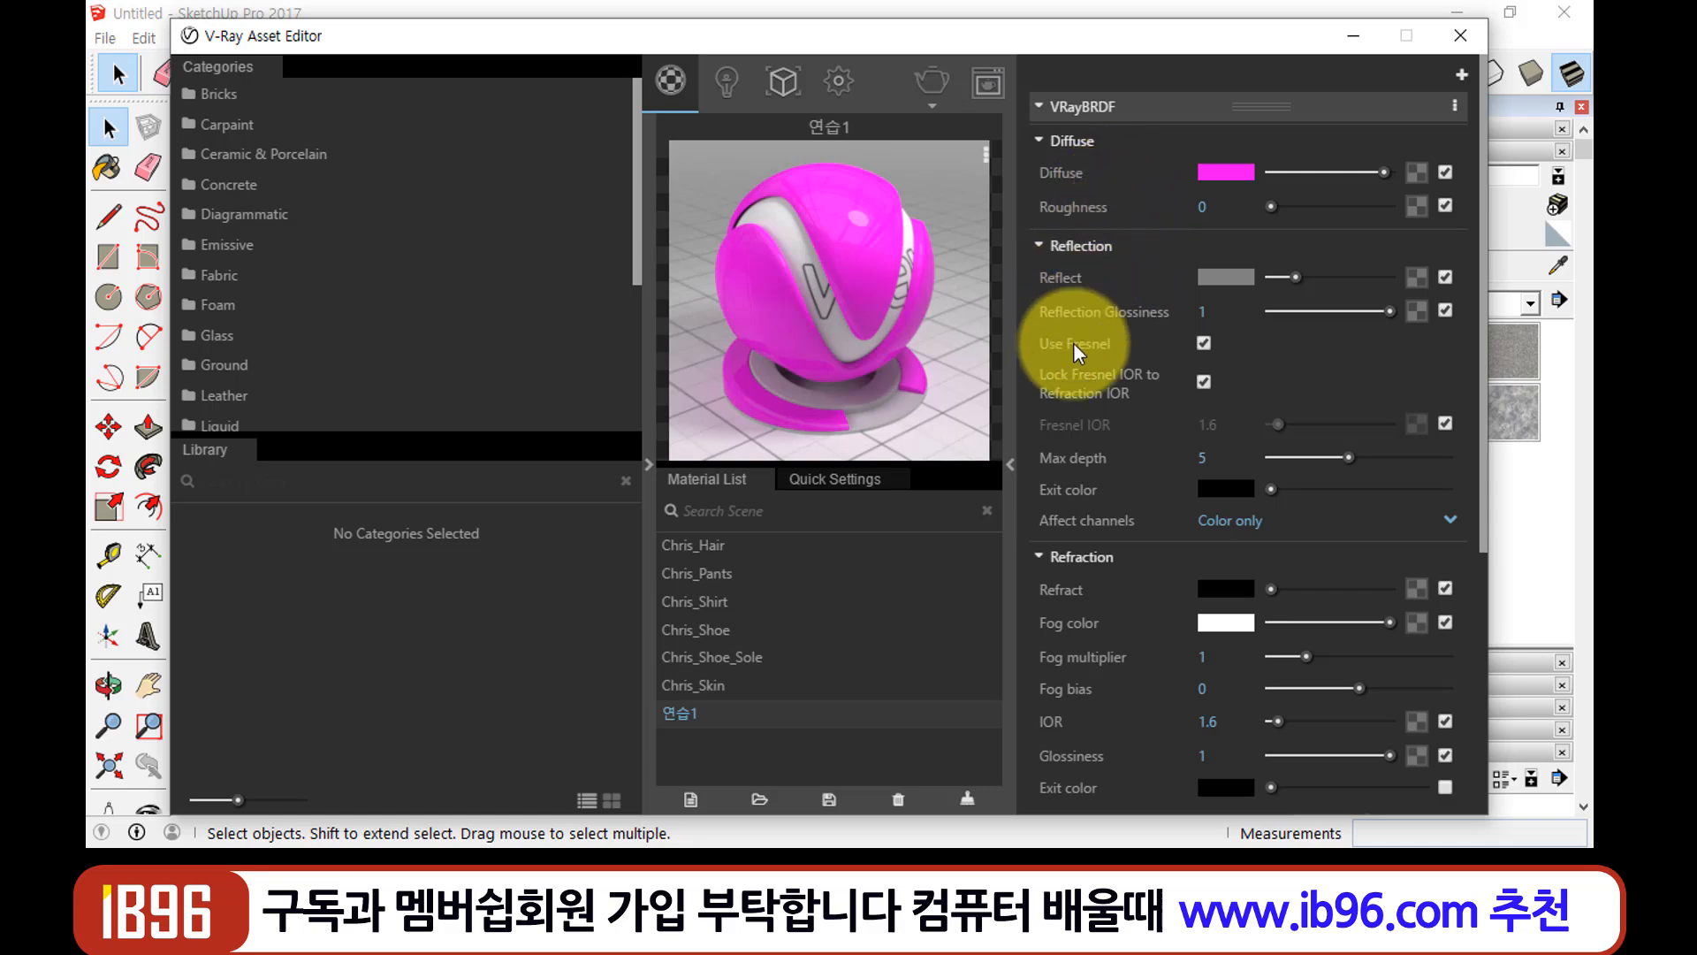
Compare the material preview with Use Fresnel on and off, leaving the option disabled
{"action": "mouse_move", "coordinate": [1075, 345]}
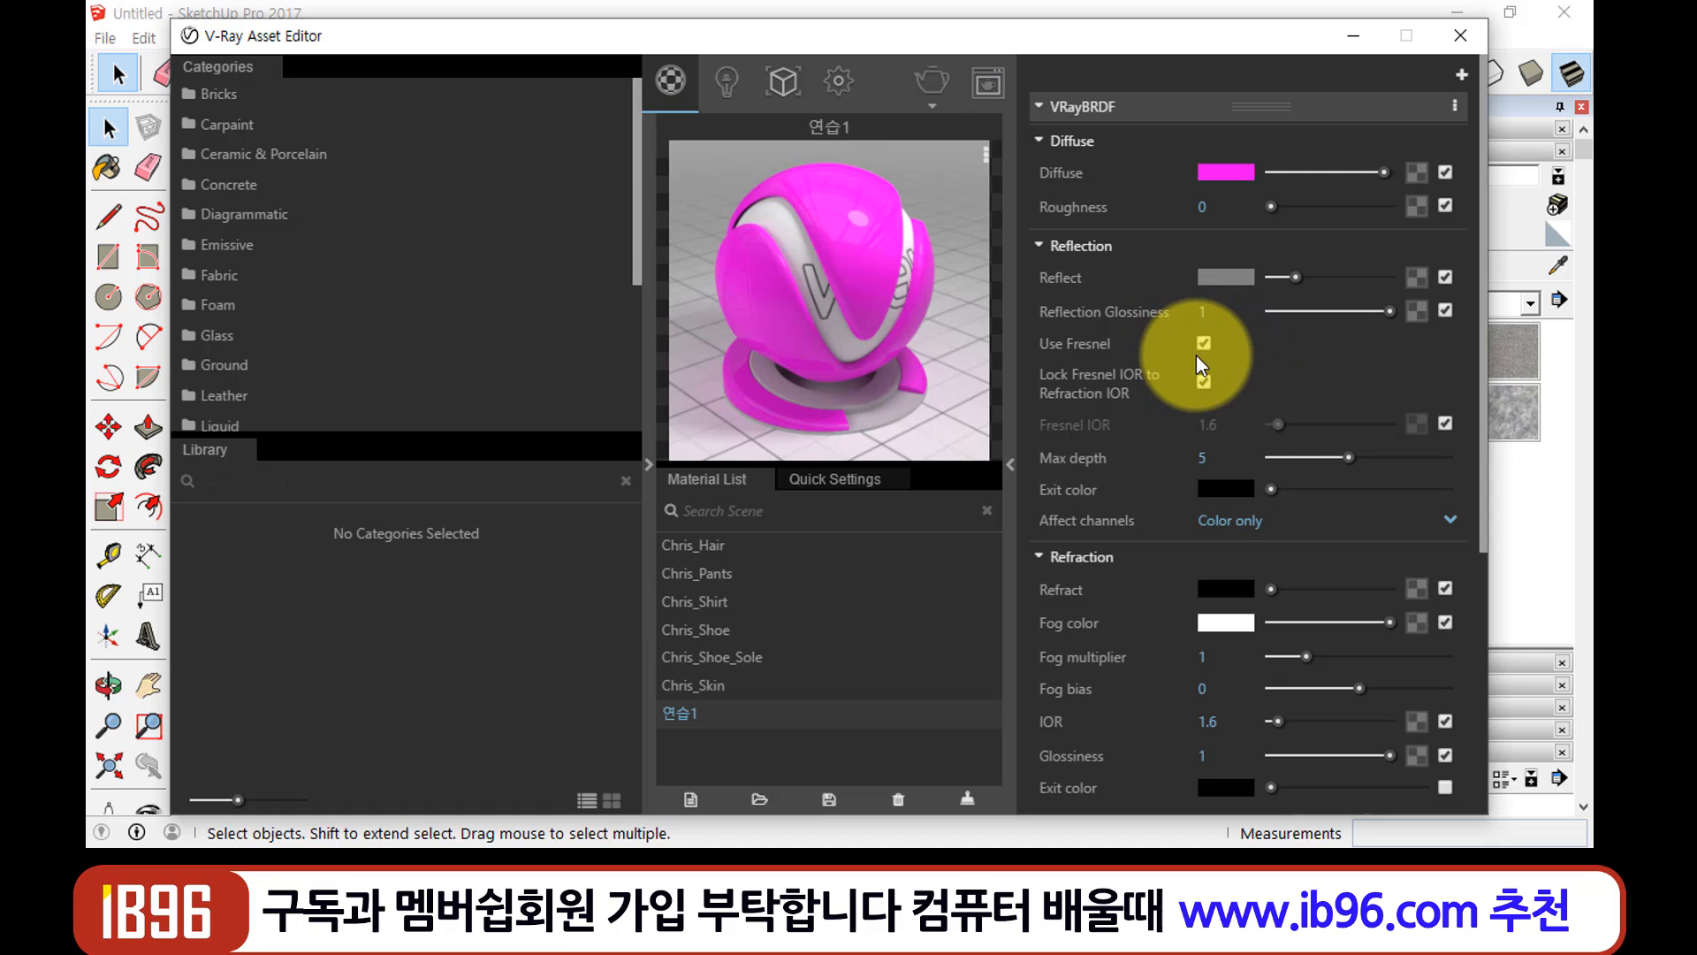
{"action": "left_click", "coordinate": [841, 202]}
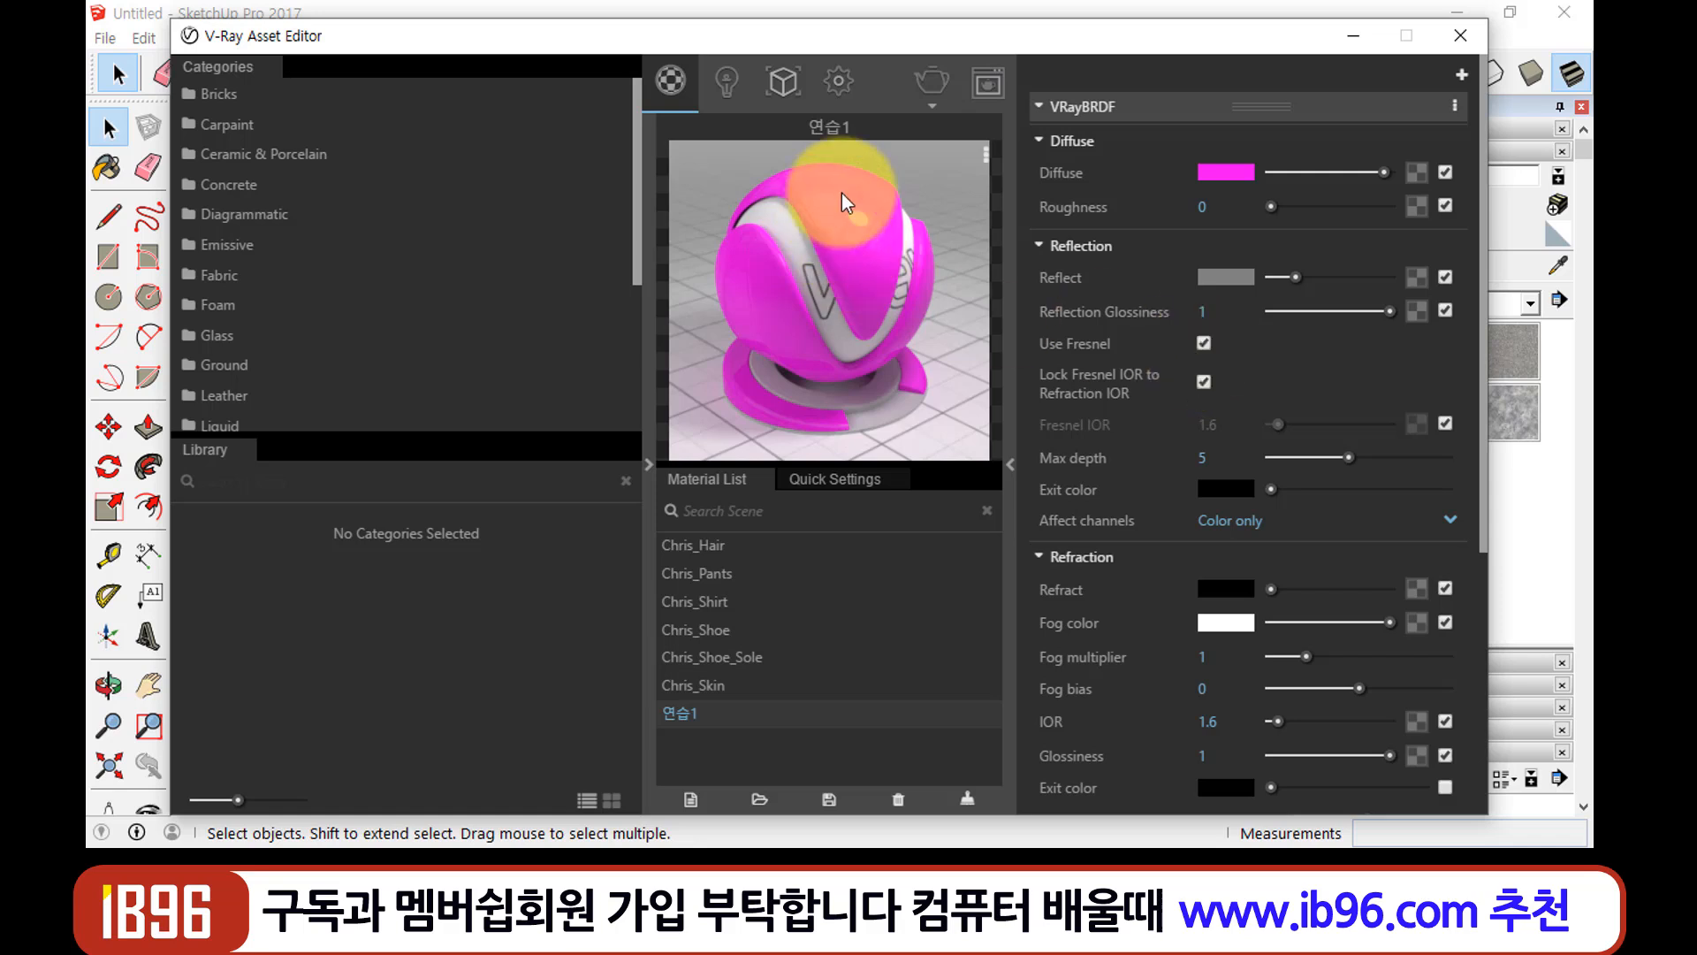
{"action": "left_click", "coordinate": [931, 283]}
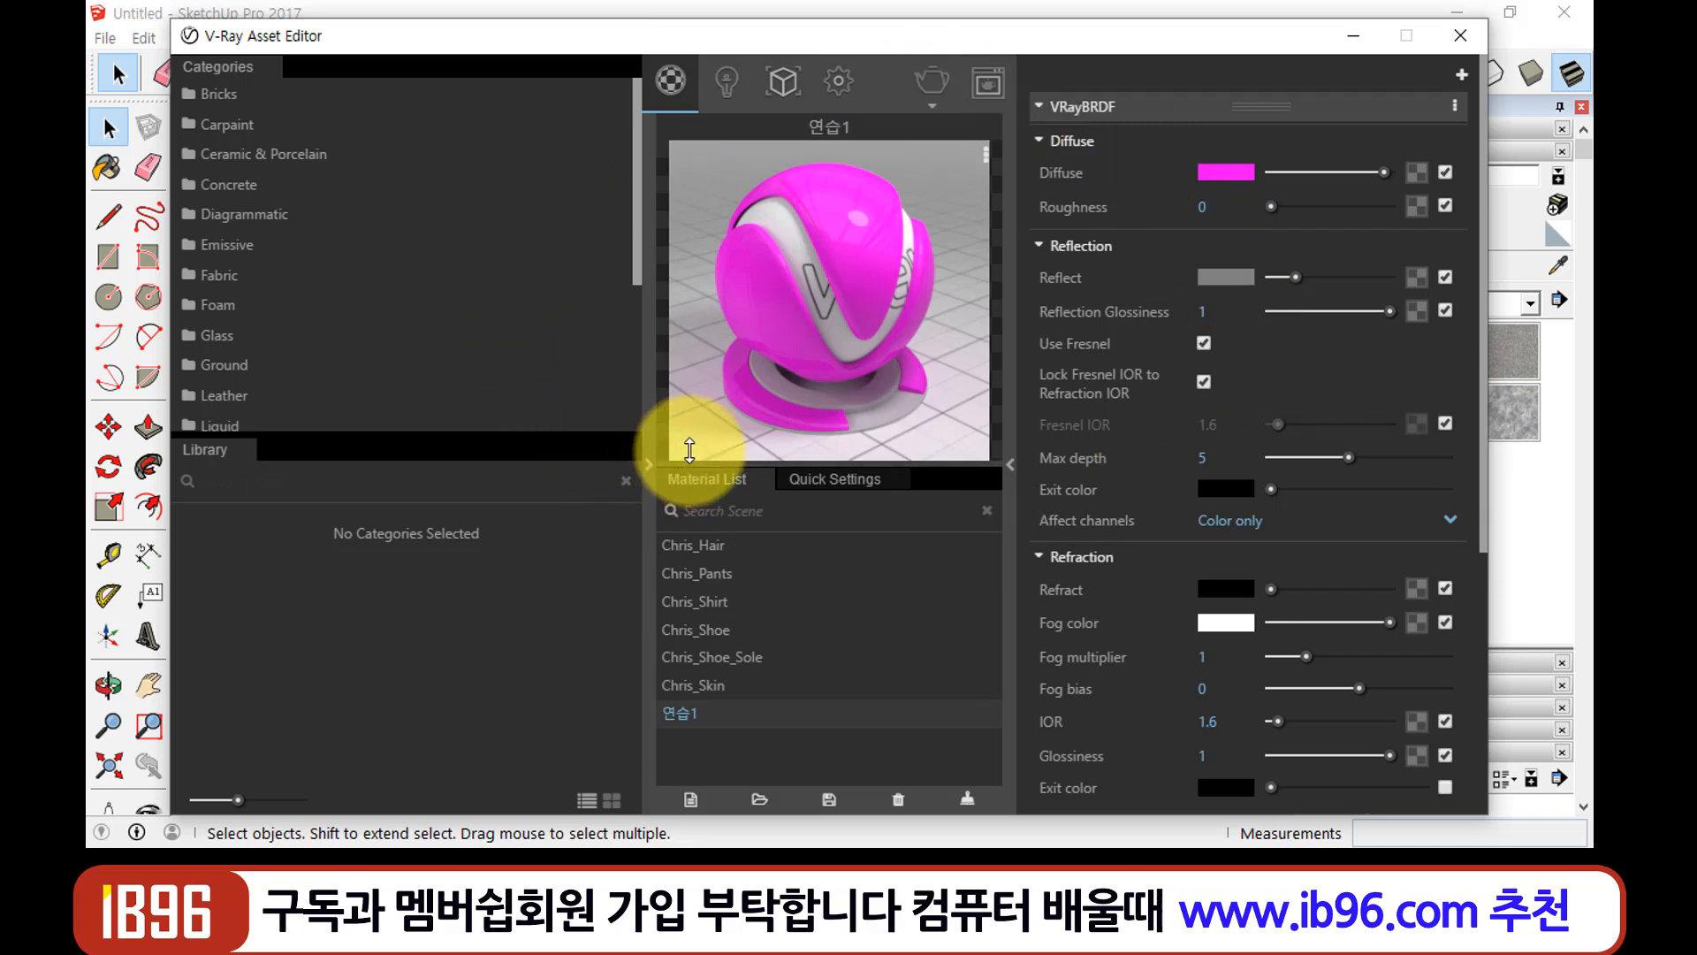
{"action": "left_click", "coordinate": [1204, 343]}
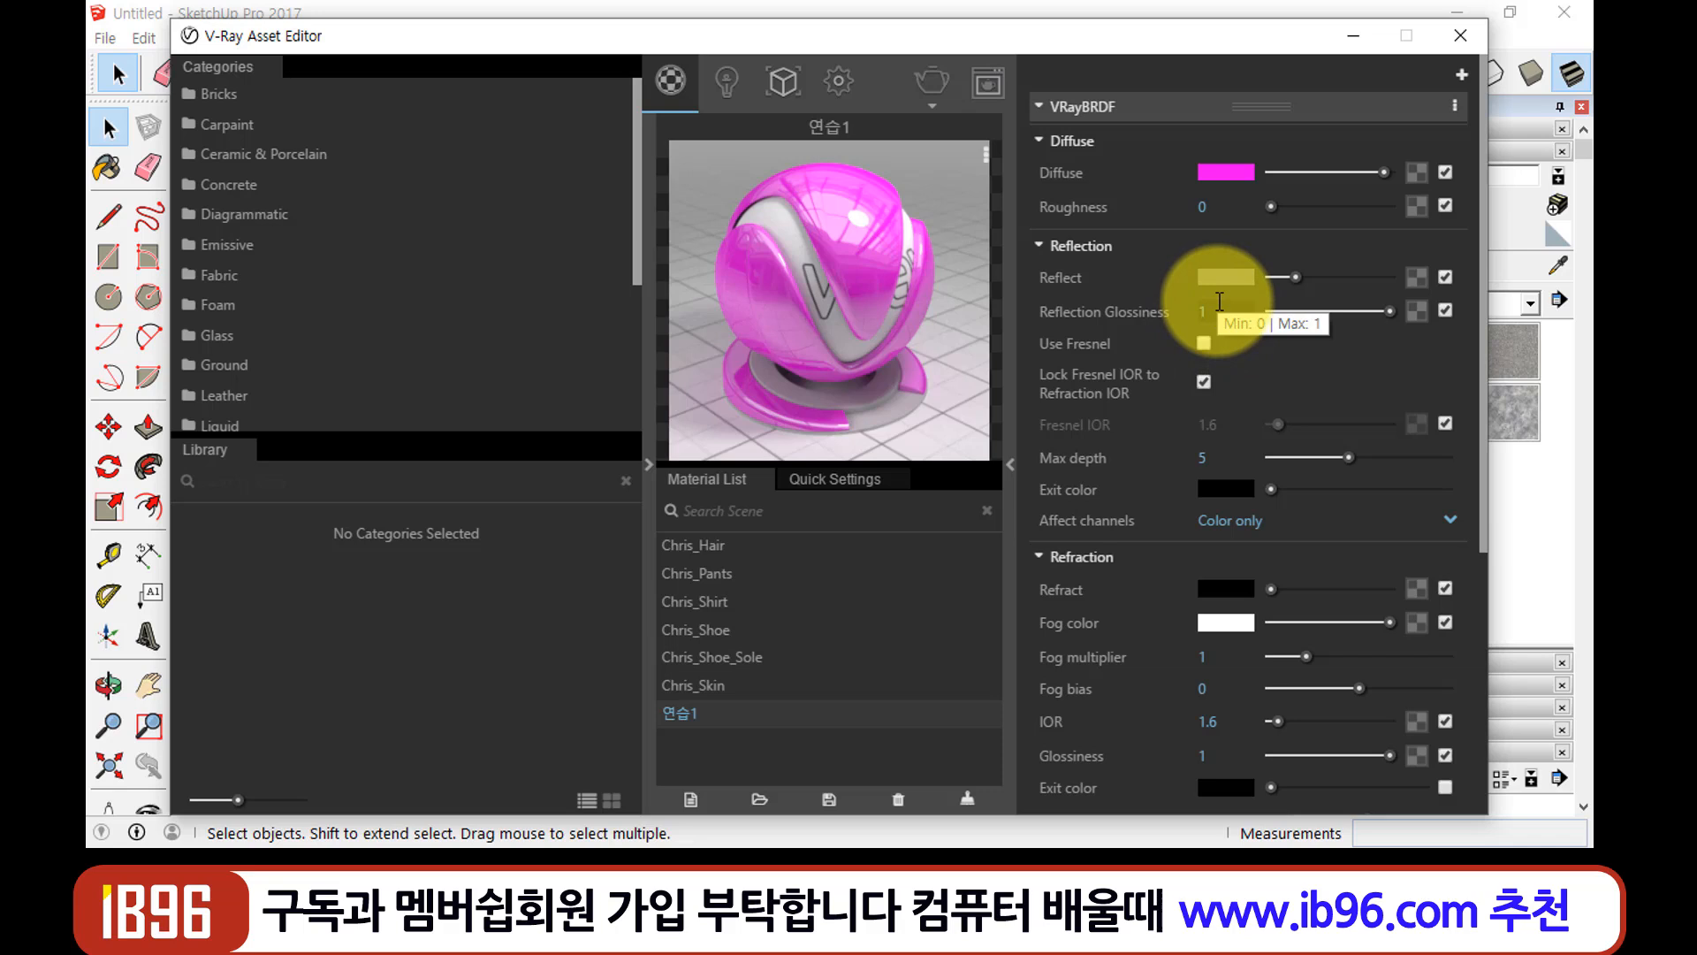
{"action": "left_click", "coordinate": [1204, 344]}
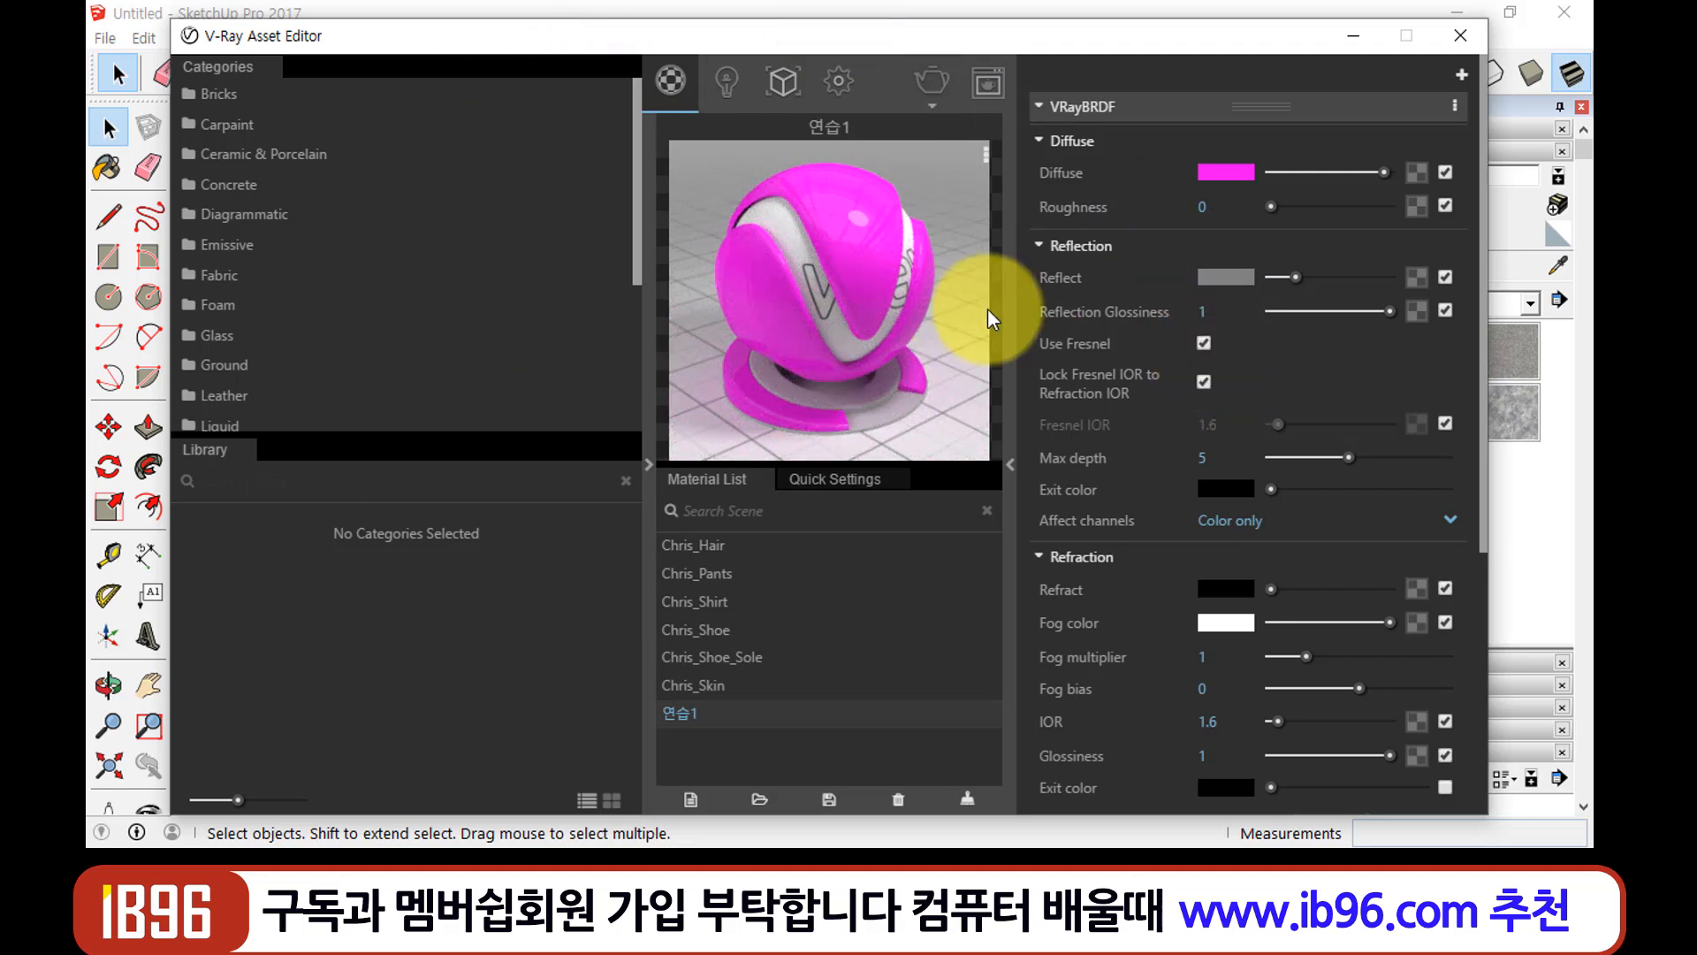
{"action": "left_click", "coordinate": [1204, 342]}
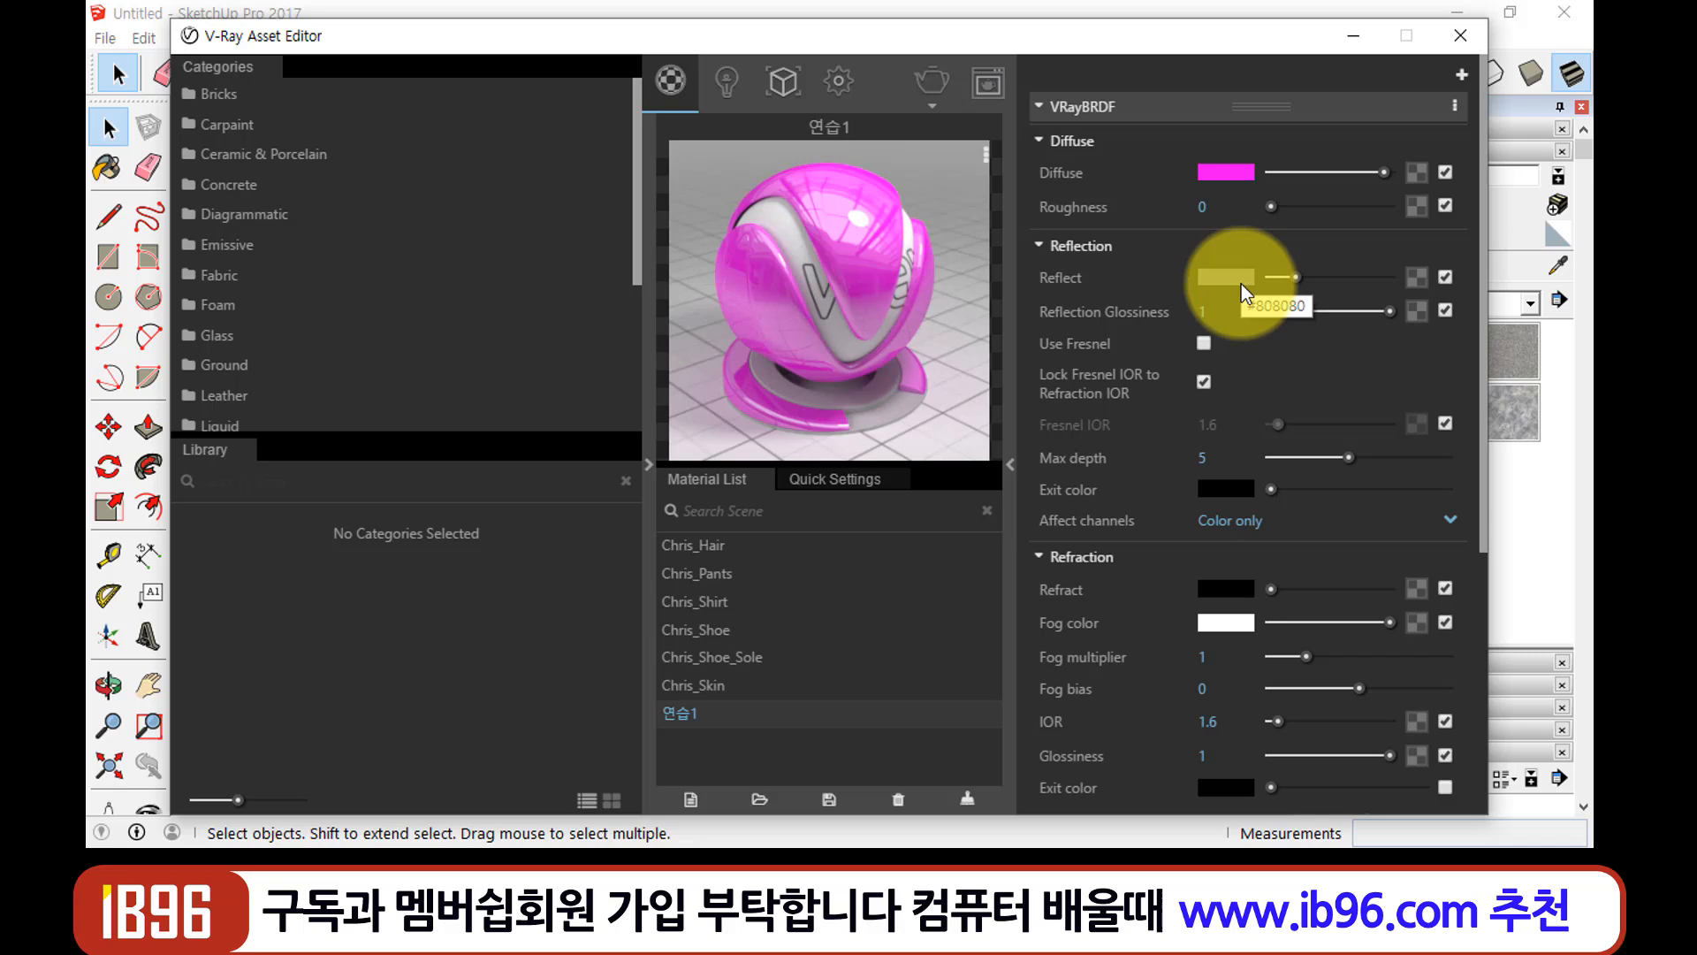
Close the V-Ray Asset Editor and delete the standing human figure from the model
{"action": "left_click", "coordinate": [1458, 33]}
{"action": "middle_click", "coordinate": [864, 501]}
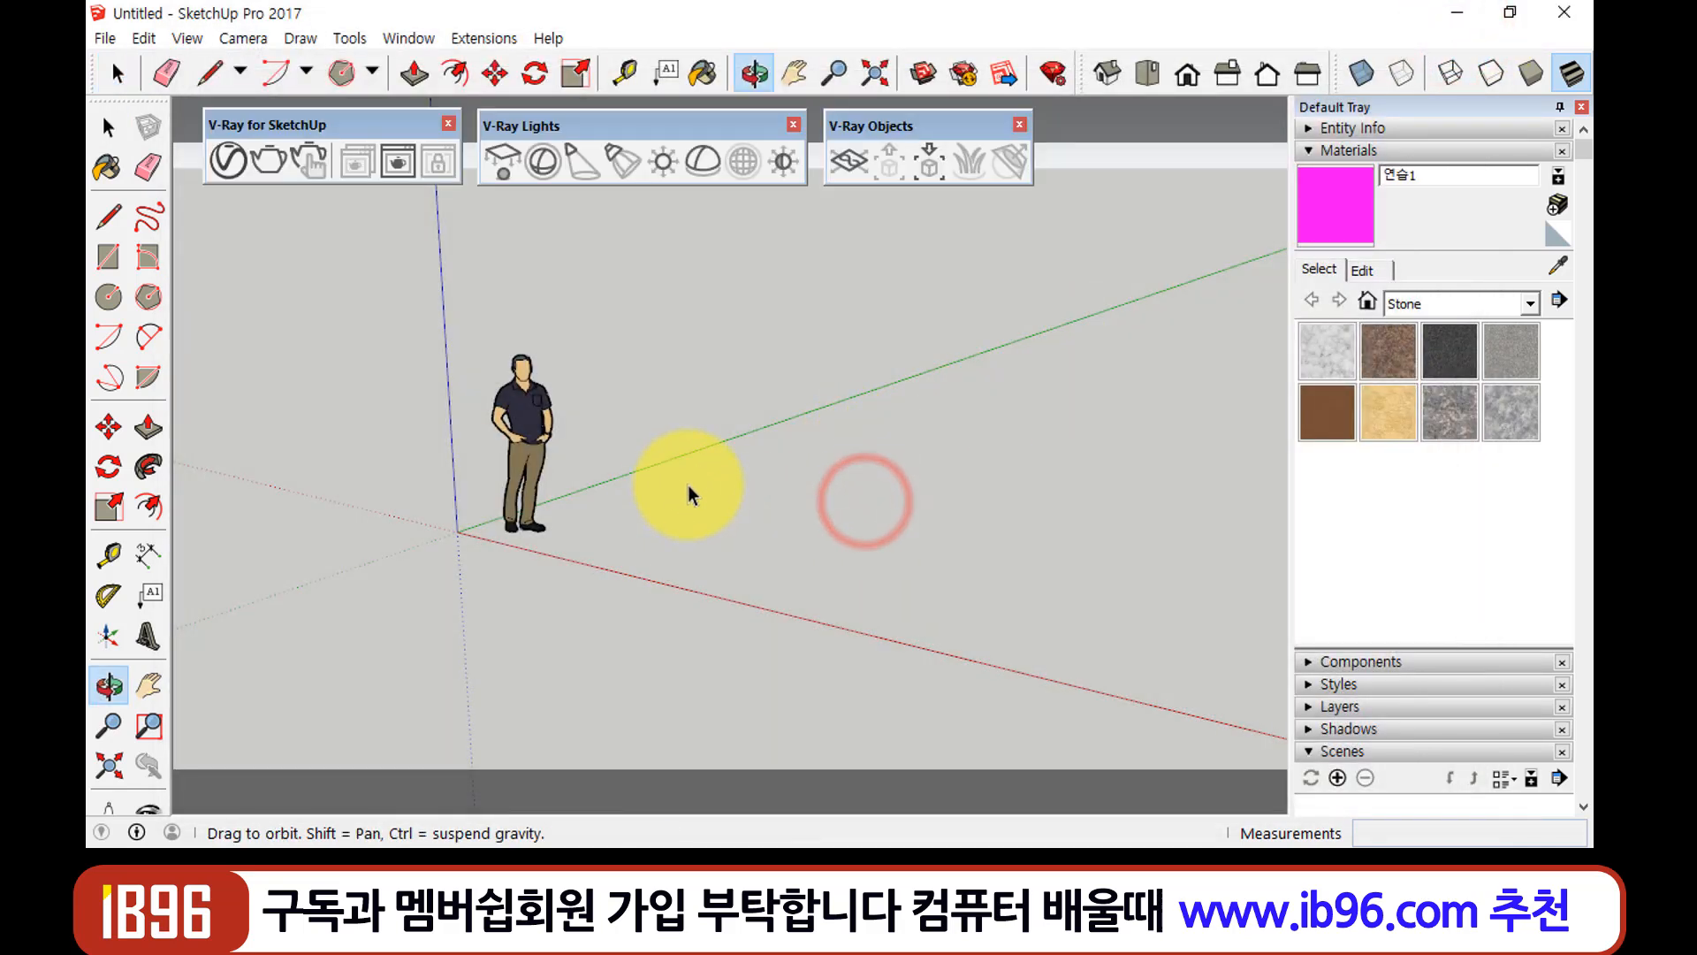
{"action": "middle_click_drag", "start_coordinate": [688, 484], "coordinate": [618, 512]}
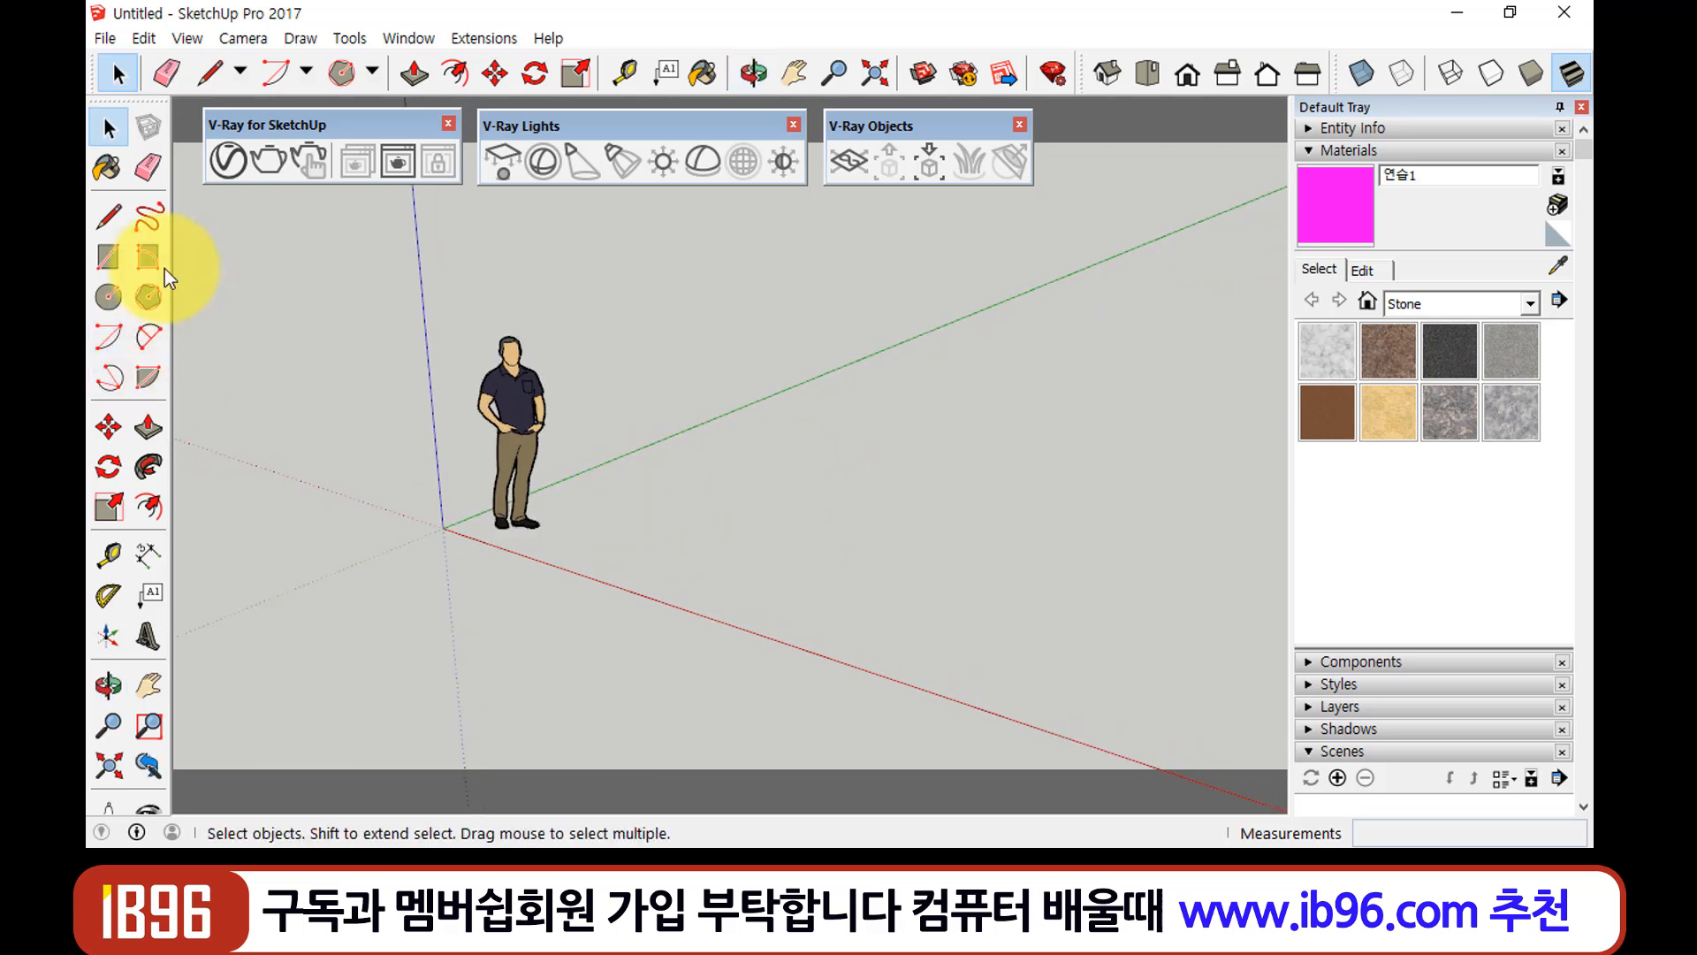
{"action": "left_click", "coordinate": [544, 407]}
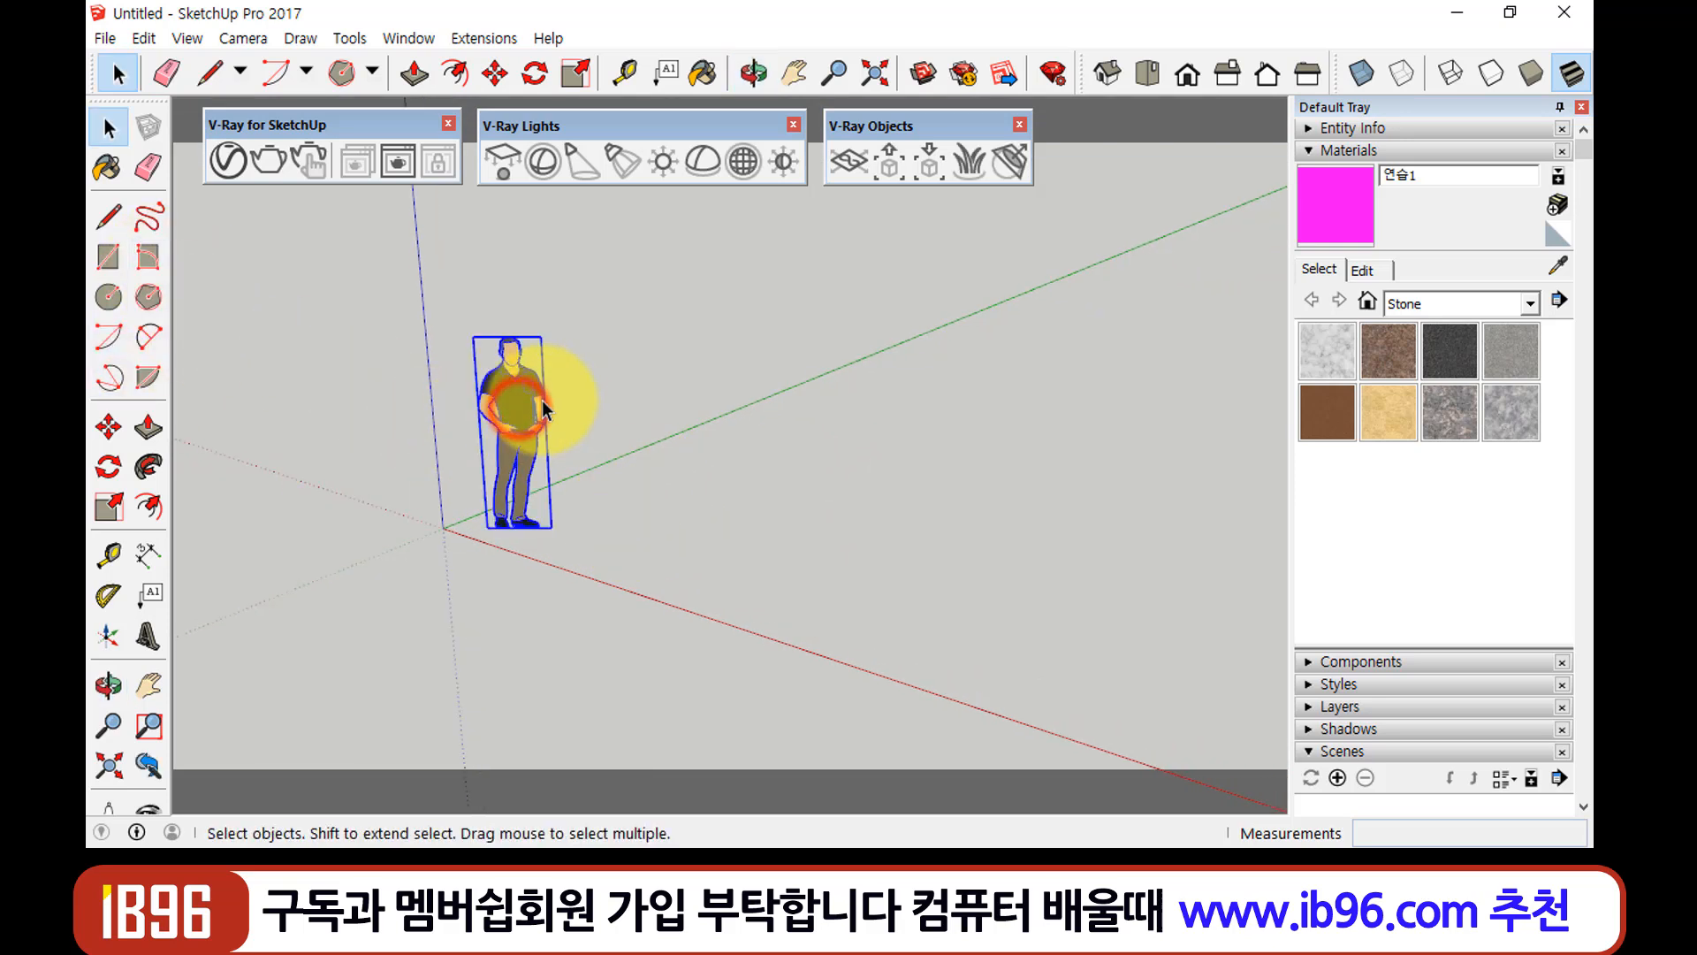
{"action": "key", "text": "Delete"}
{"action": "middle_click_drag", "start_coordinate": [531, 453], "coordinate": [459, 481]}
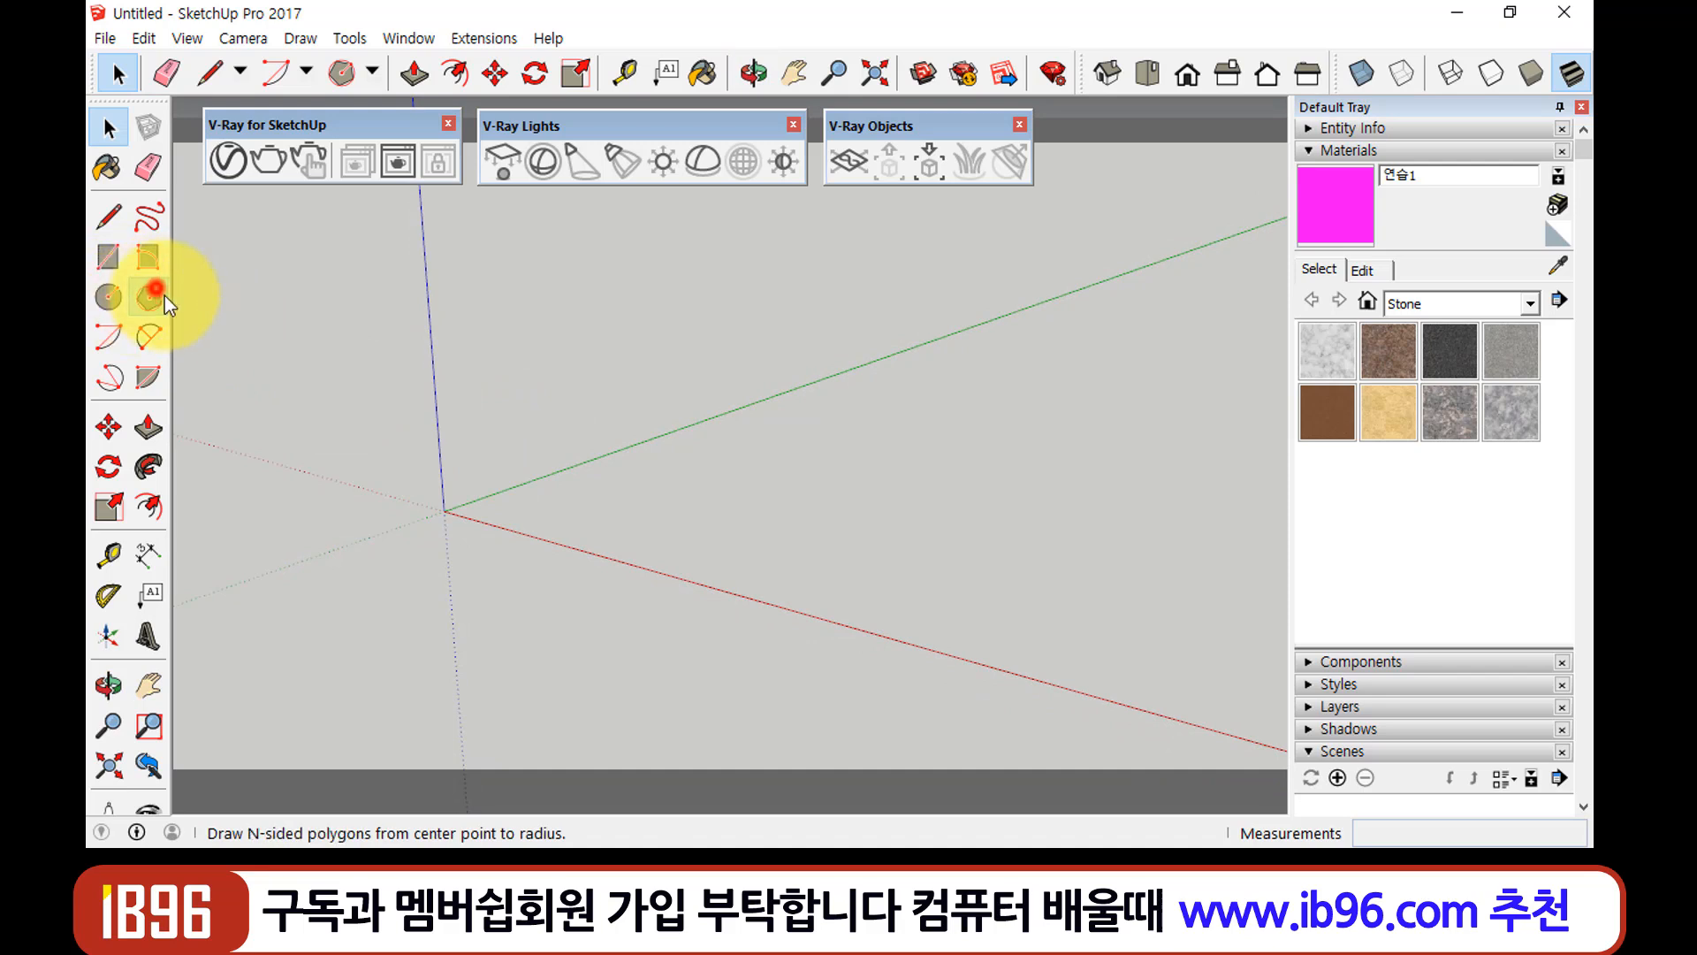
Draw a hexagon with an inscribed radius of about 538 mm near the origin and extrude it up about 1649 mm
{"action": "left_click", "coordinate": [162, 294]}
{"action": "left_click", "coordinate": [661, 521]}
{"action": "left_click", "coordinate": [712, 536]}
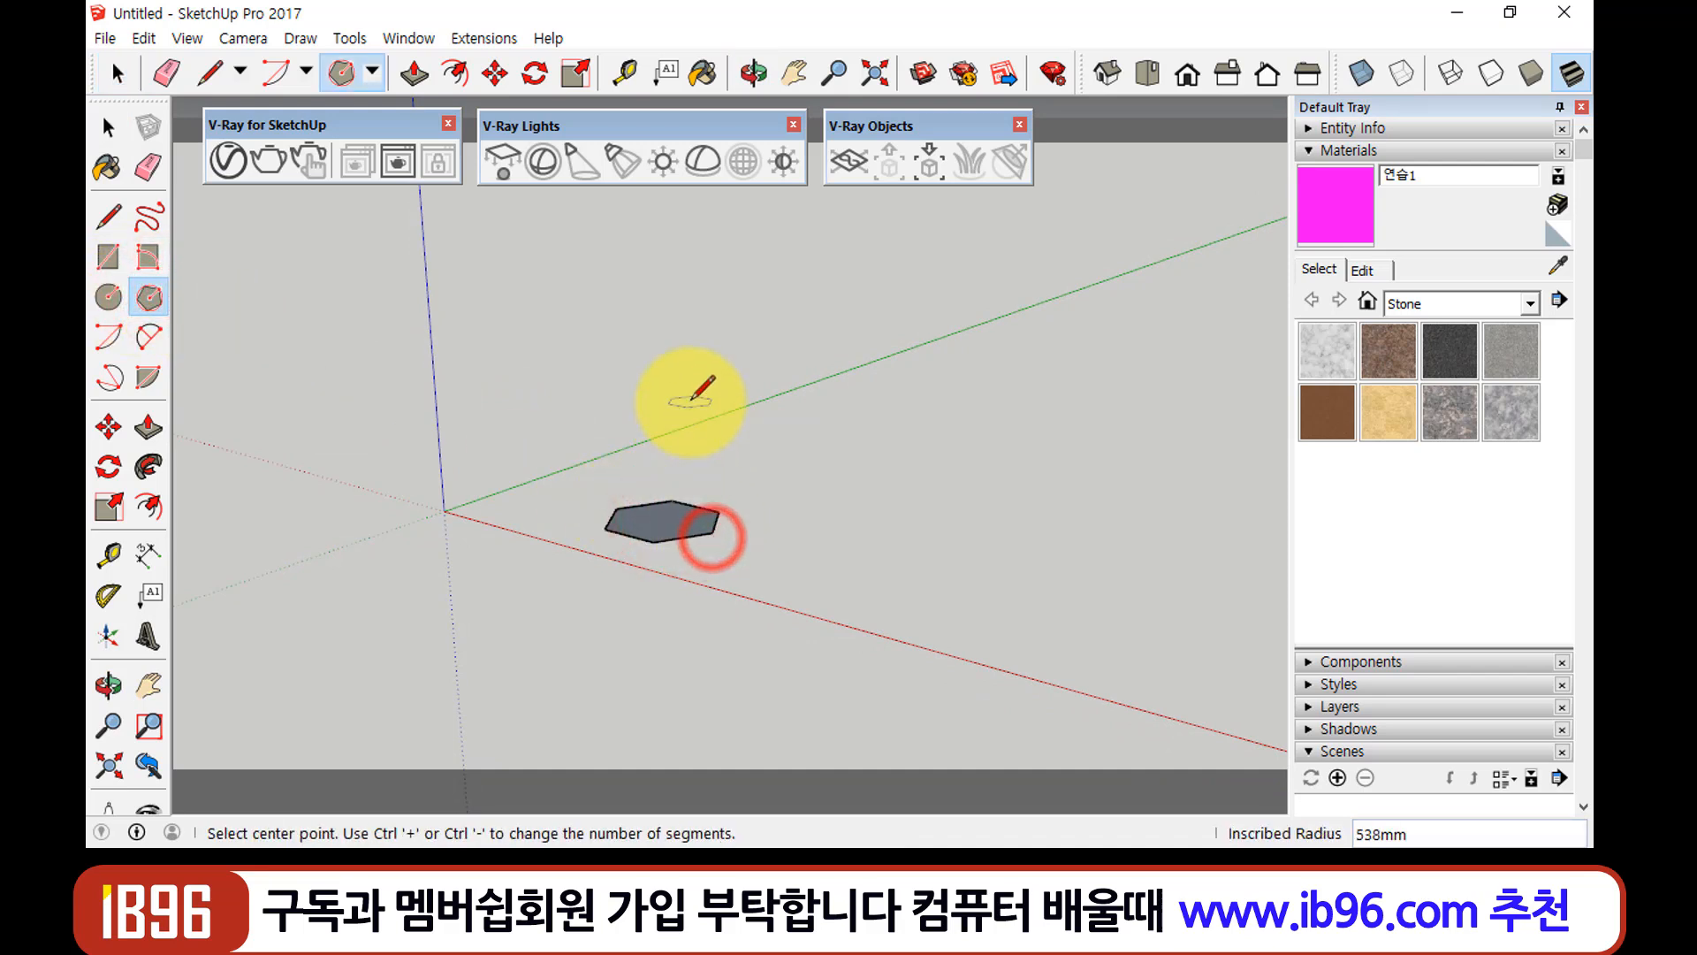
{"action": "left_click", "coordinate": [149, 428]}
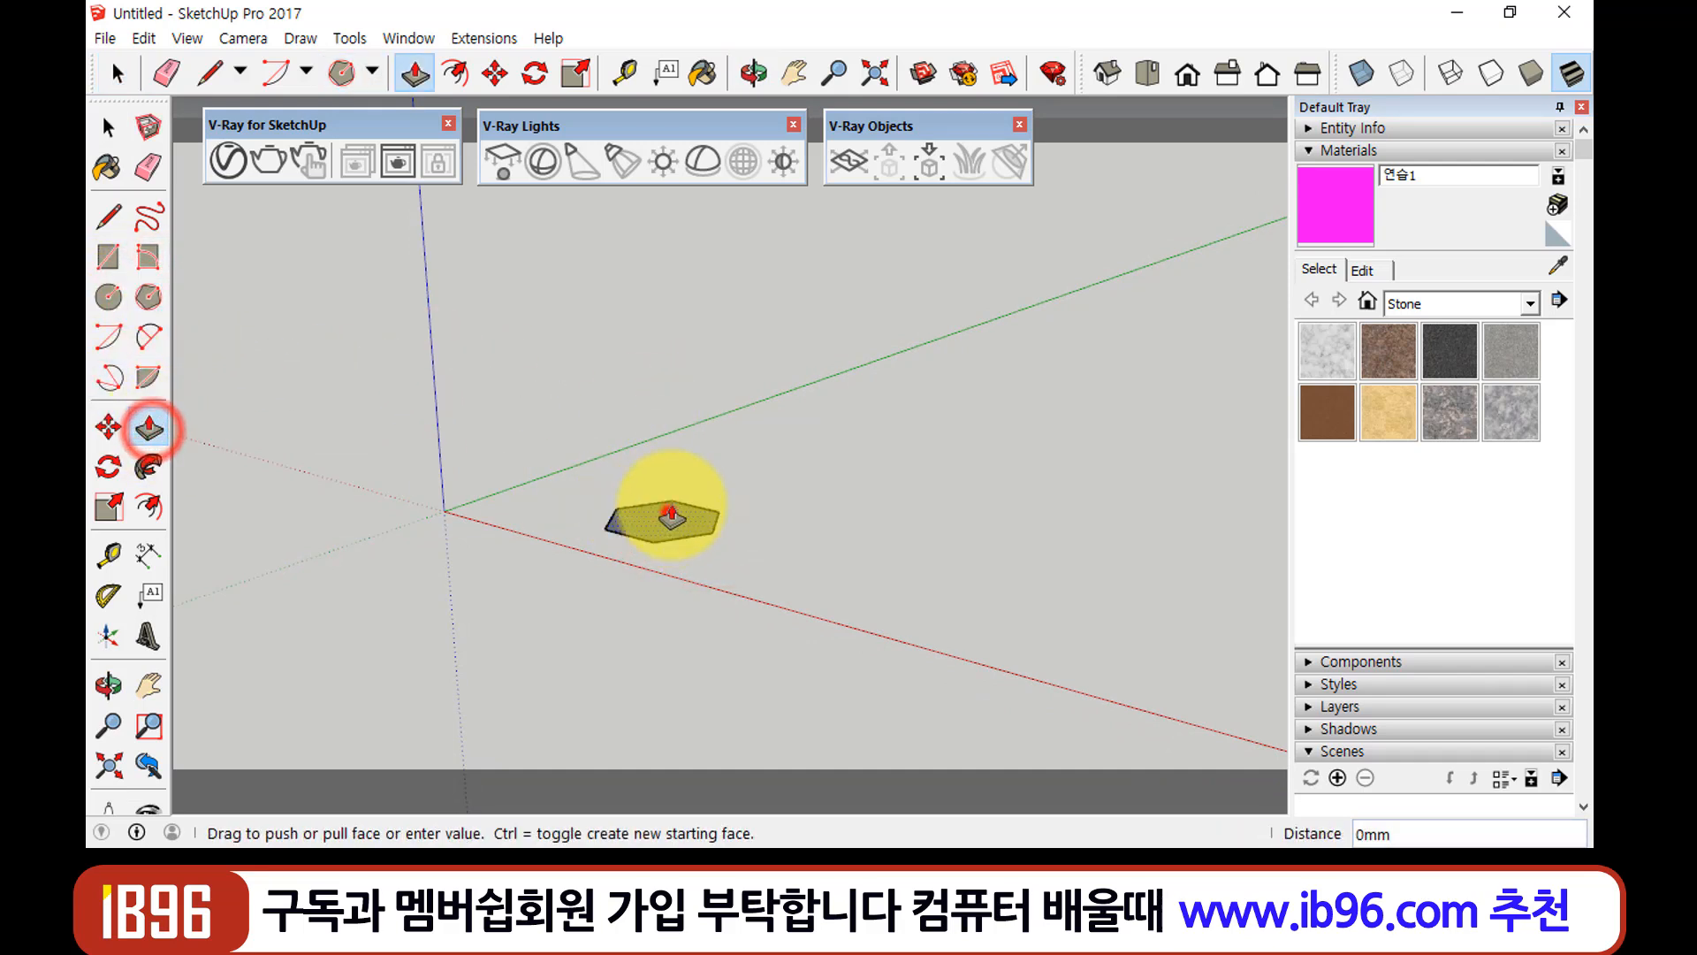
{"action": "left_click_drag", "start_coordinate": [670, 515], "coordinate": [679, 343]}
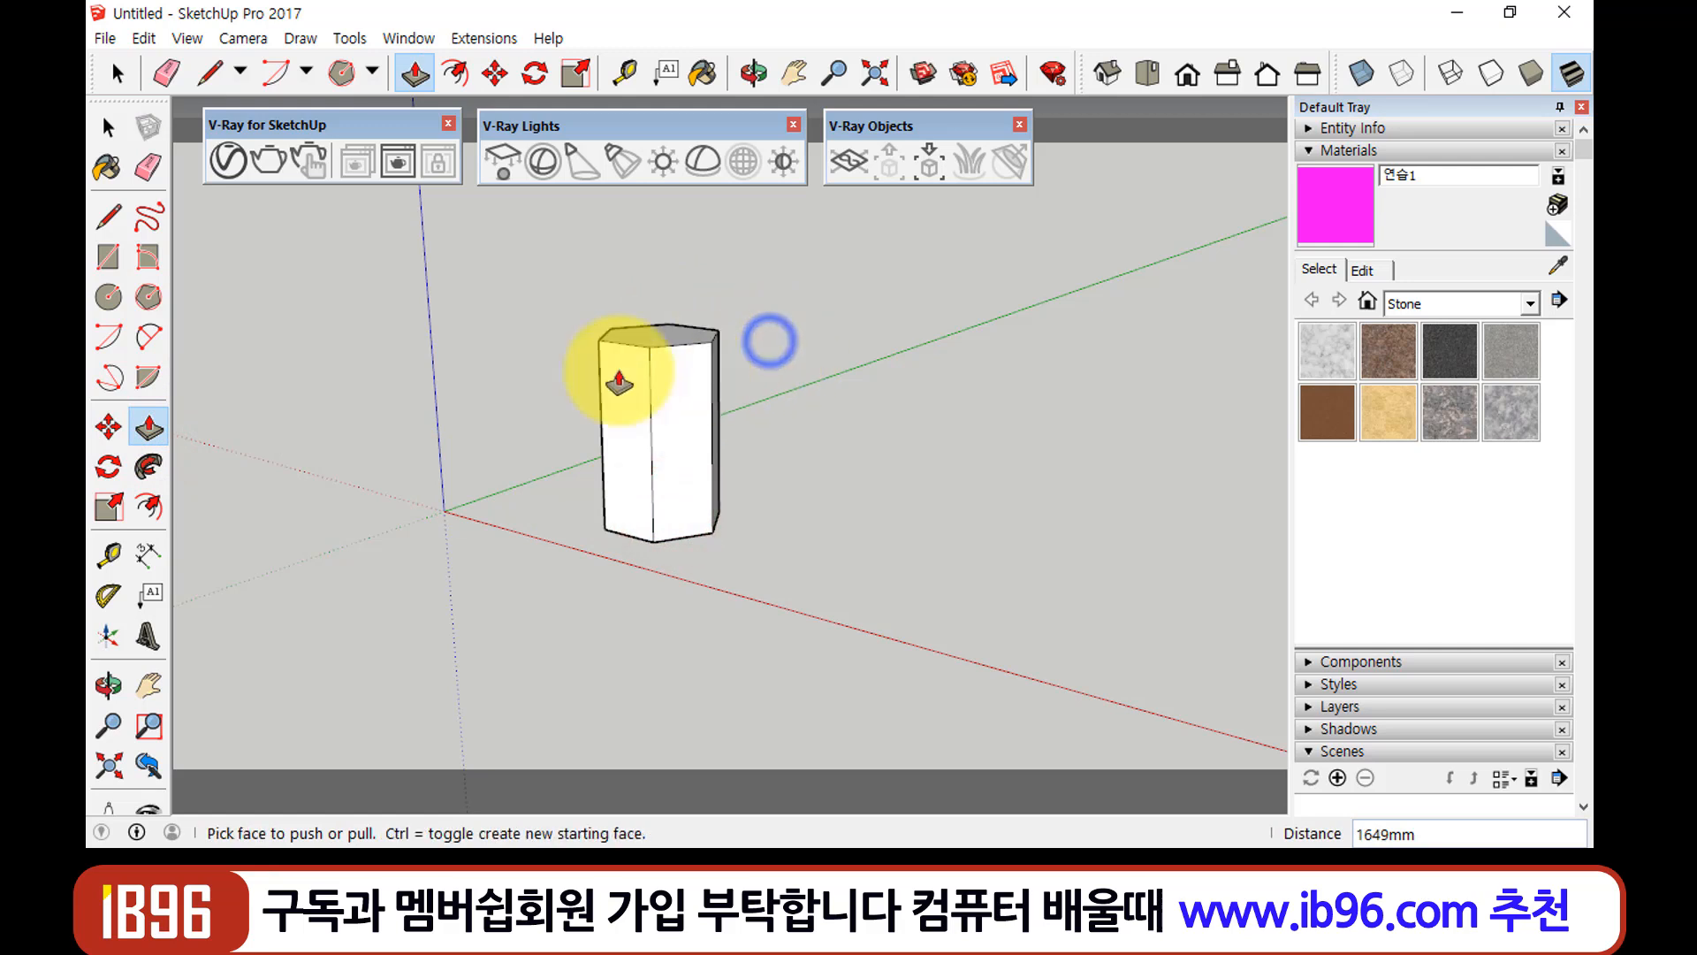
Draw a circle of about 499 mm radius on the ground beside the hexagonal prism and extrude it up about 1236 mm
{"action": "left_click", "coordinate": [109, 297]}
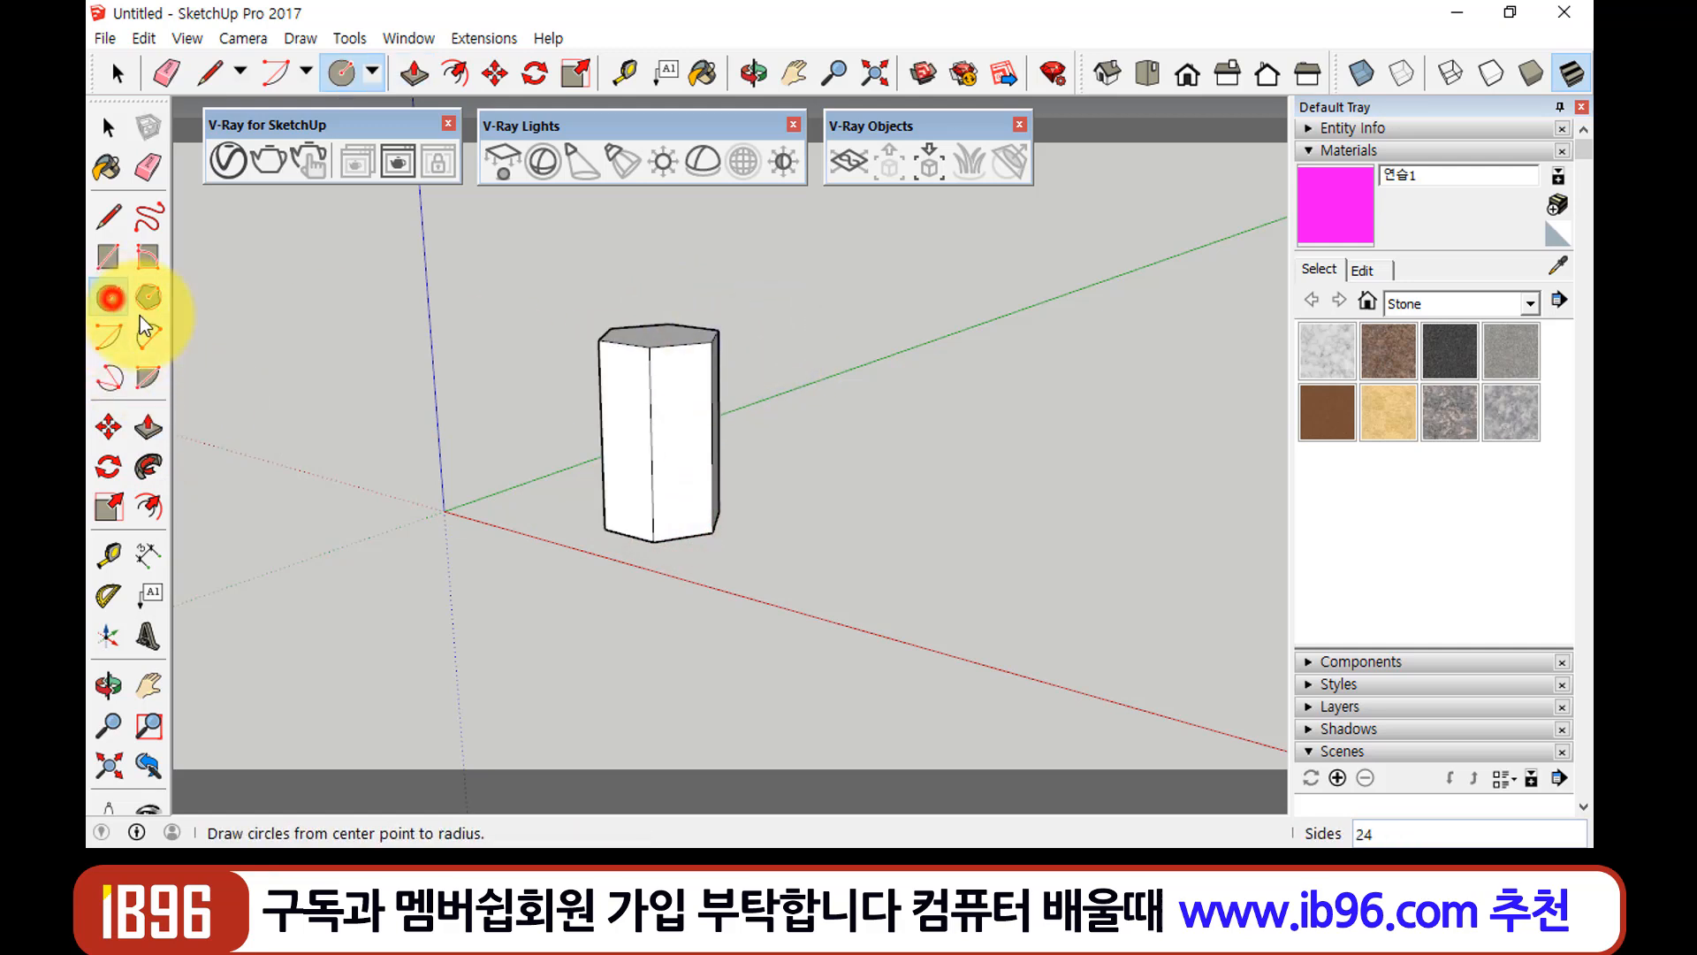
{"action": "left_click", "coordinate": [836, 541]}
{"action": "left_click", "coordinate": [888, 561]}
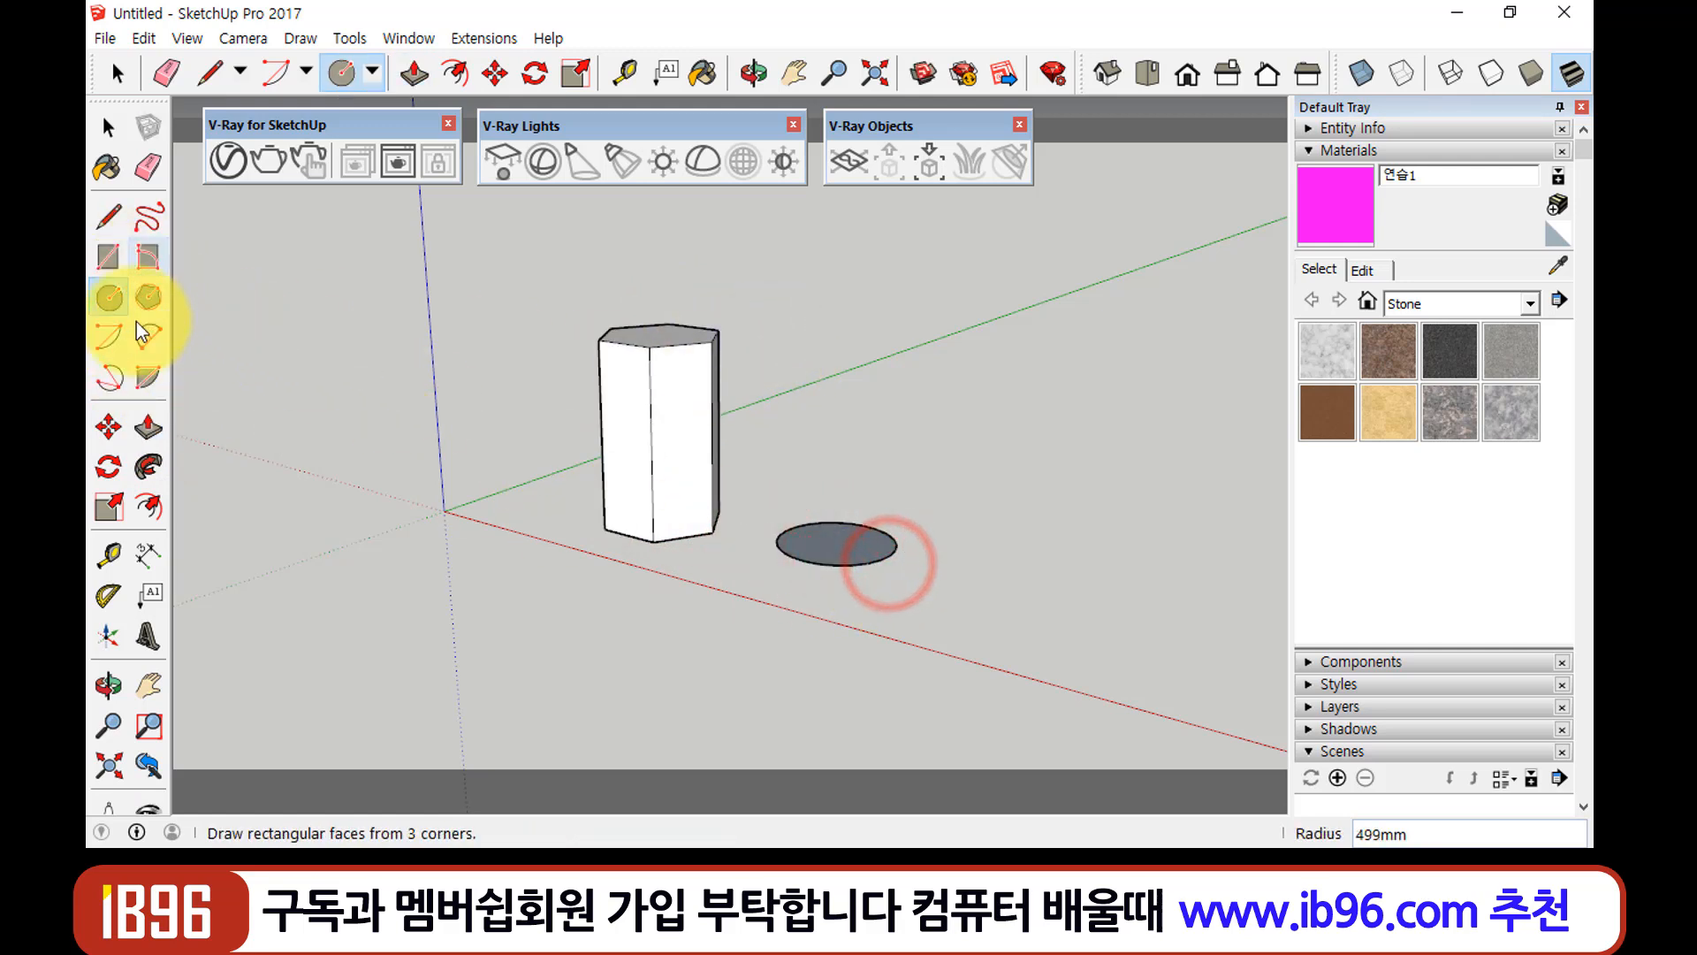
{"action": "left_click", "coordinate": [149, 428]}
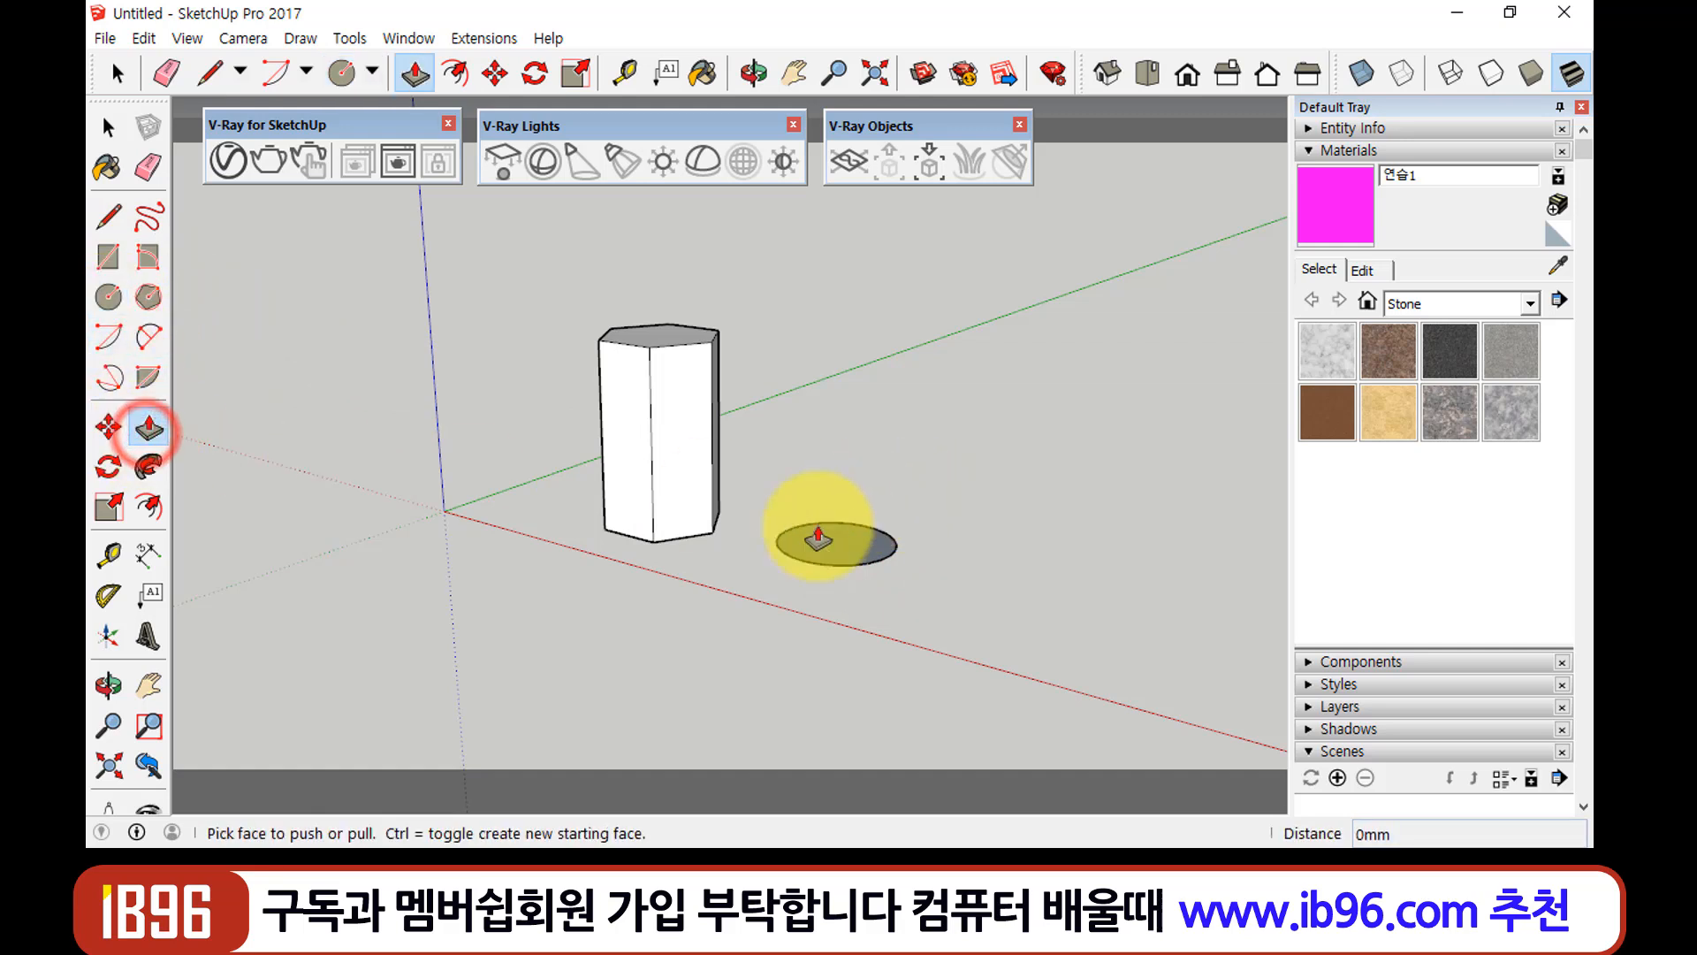
{"action": "left_click_drag", "start_coordinate": [819, 539], "coordinate": [807, 462]}
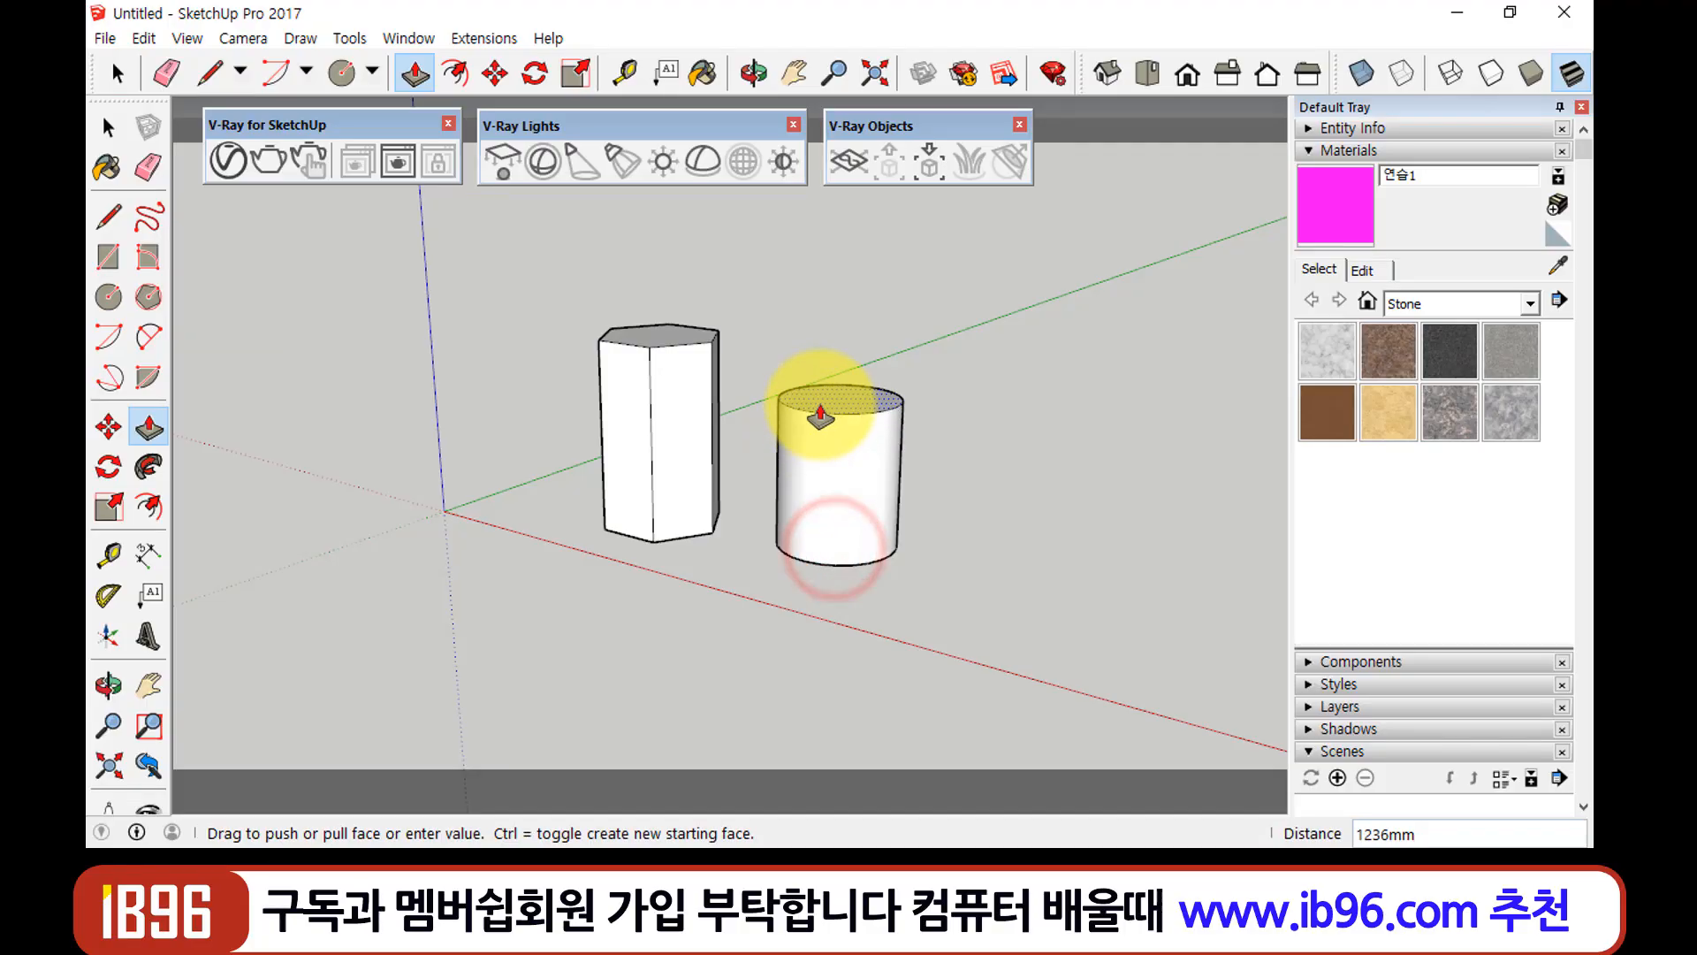
{"action": "left_click", "coordinate": [796, 433]}
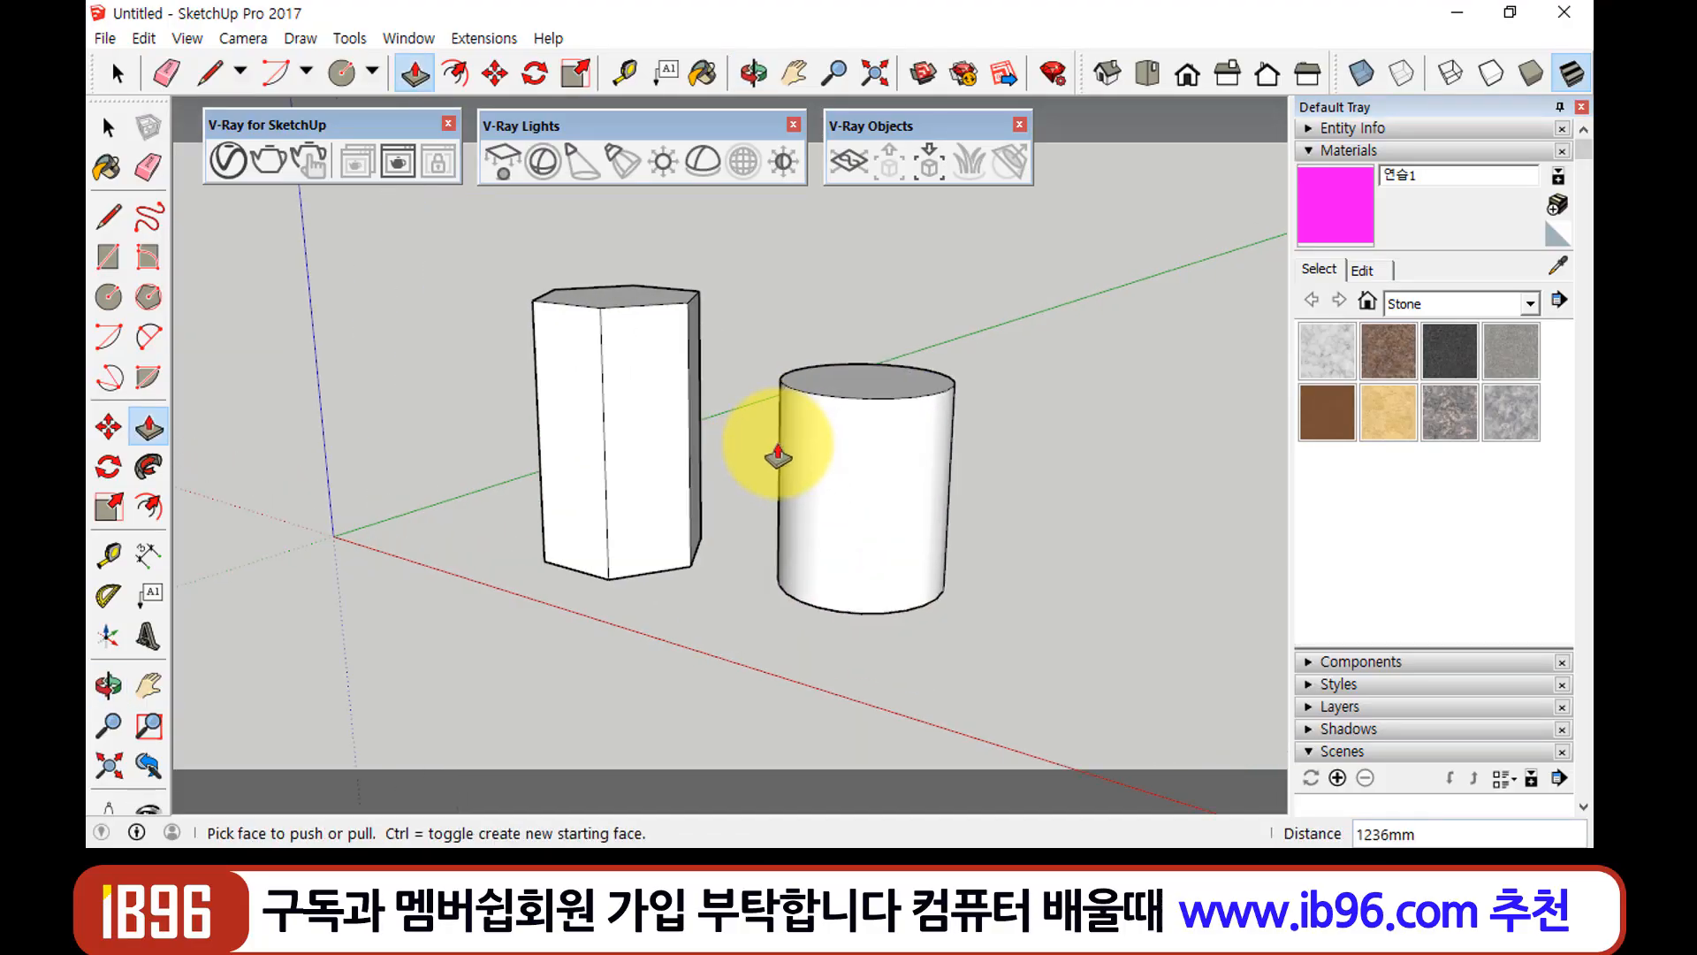
Select the whole hexagonal prism and the whole cylinder together, and open the V-Ray Asset Editor
{"action": "scroll", "coordinate": [774, 457], "scroll_direction": "up", "scroll_amount": 3}
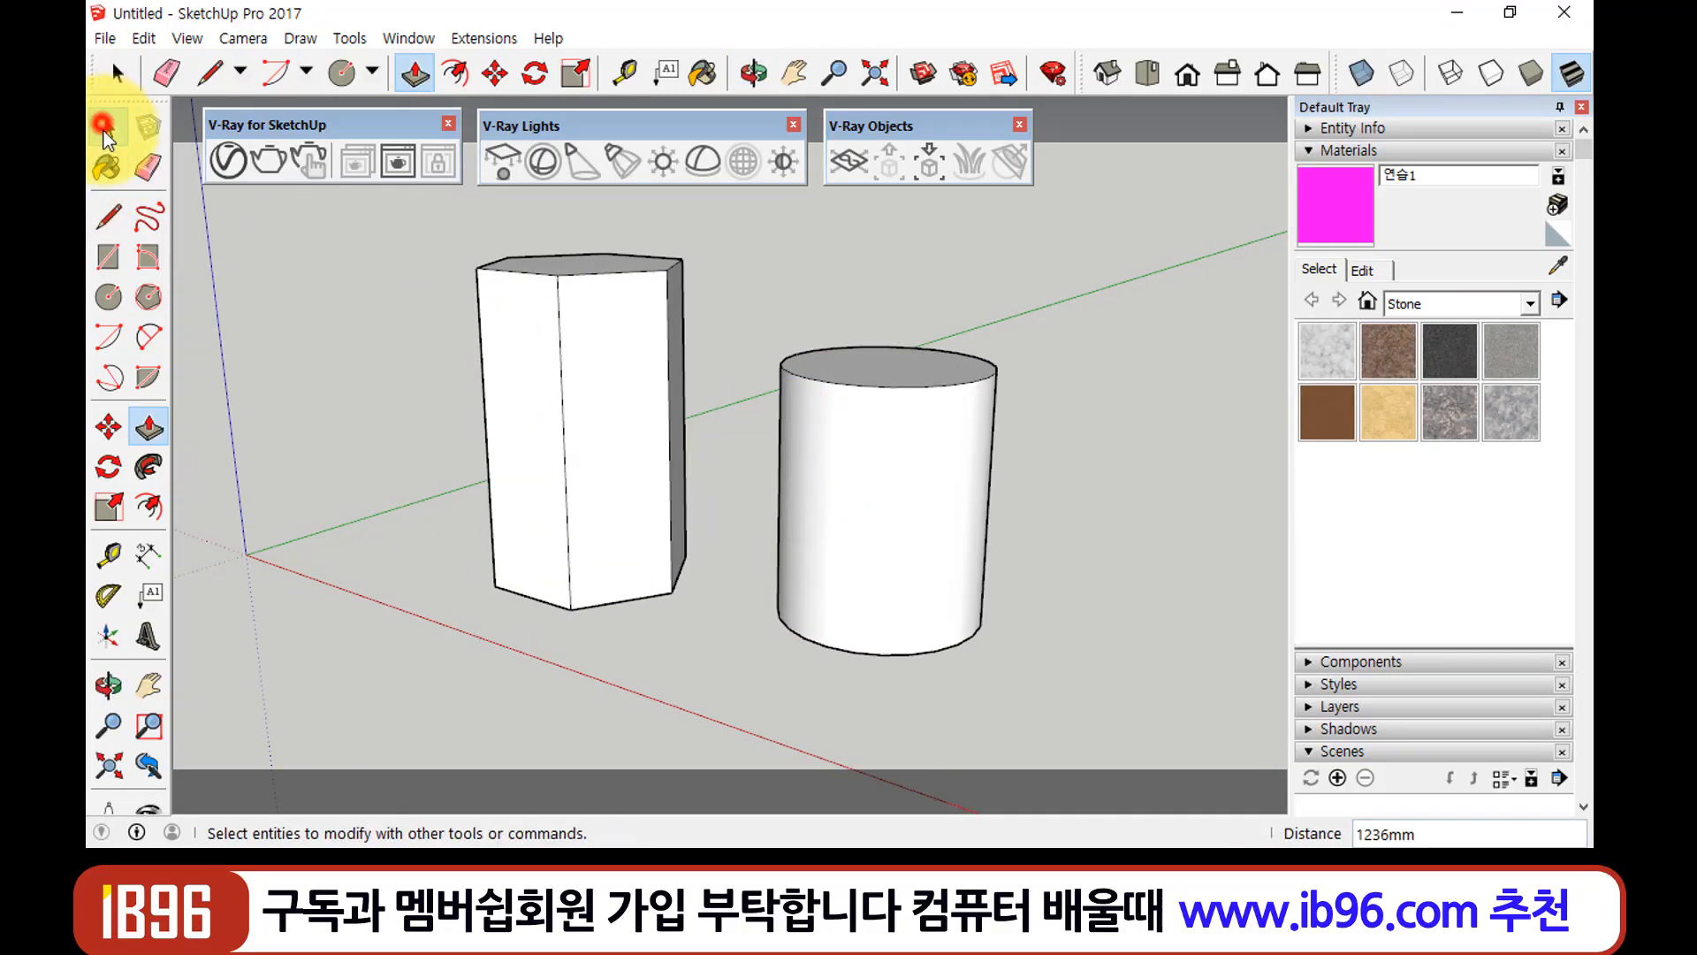
{"action": "left_click", "coordinate": [104, 130]}
{"action": "left_click", "coordinate": [633, 418]}
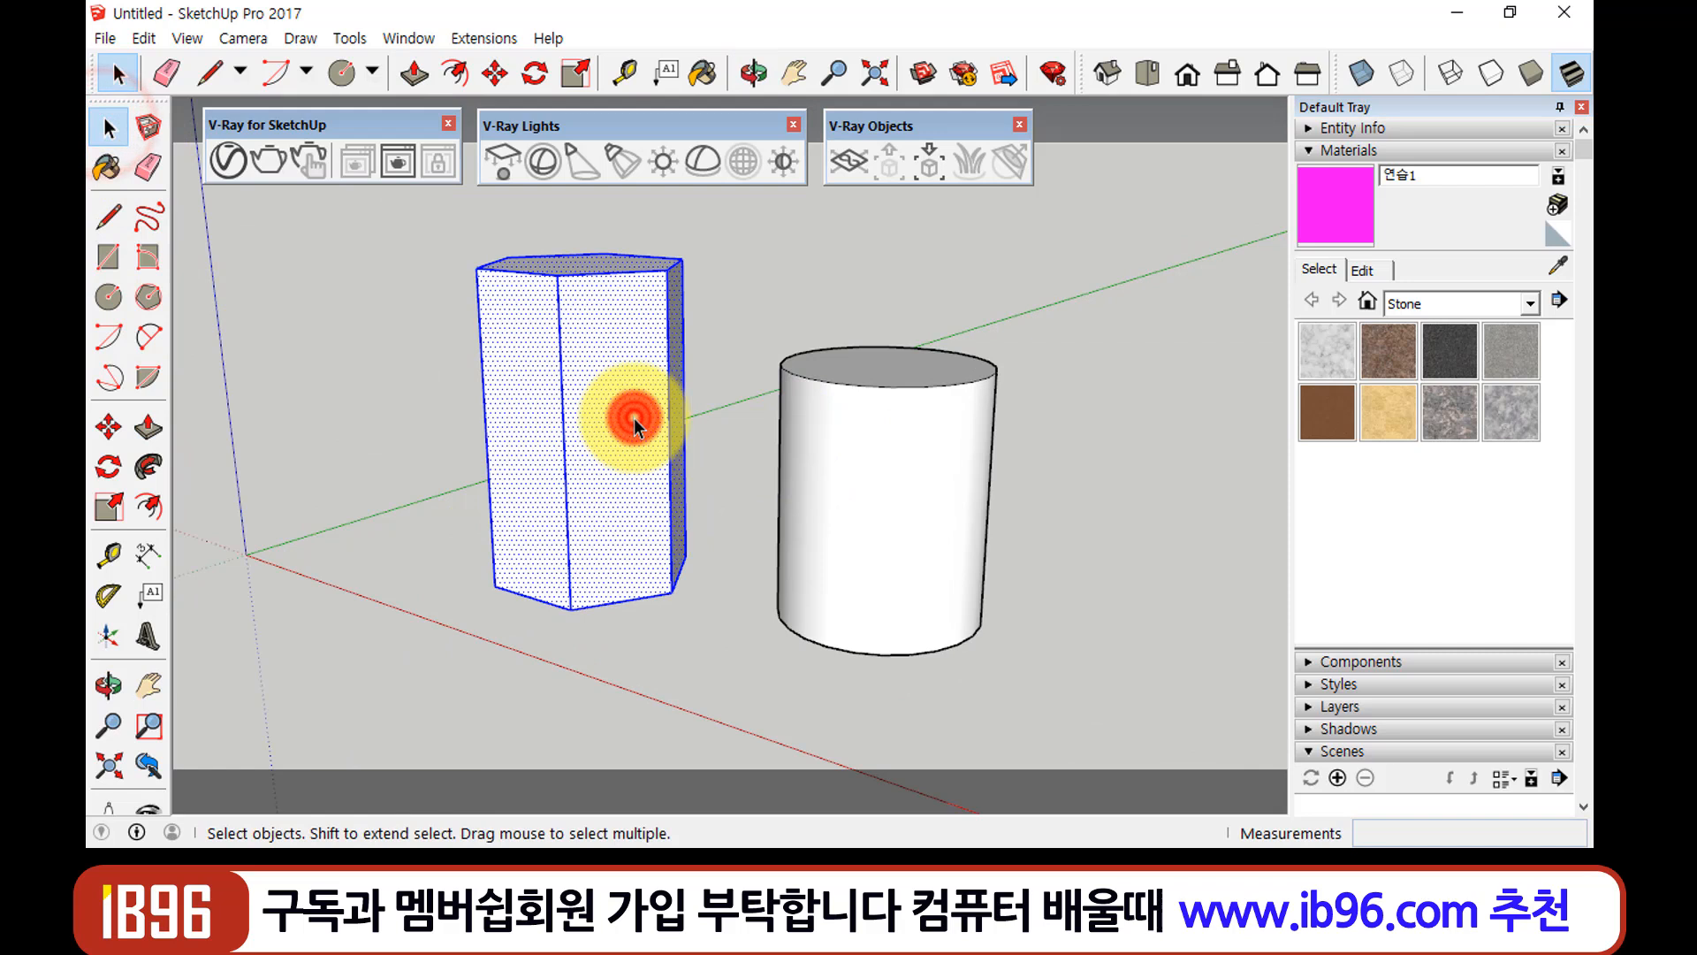
{"action": "left_click", "coordinate": [893, 504], "text": "shift"}
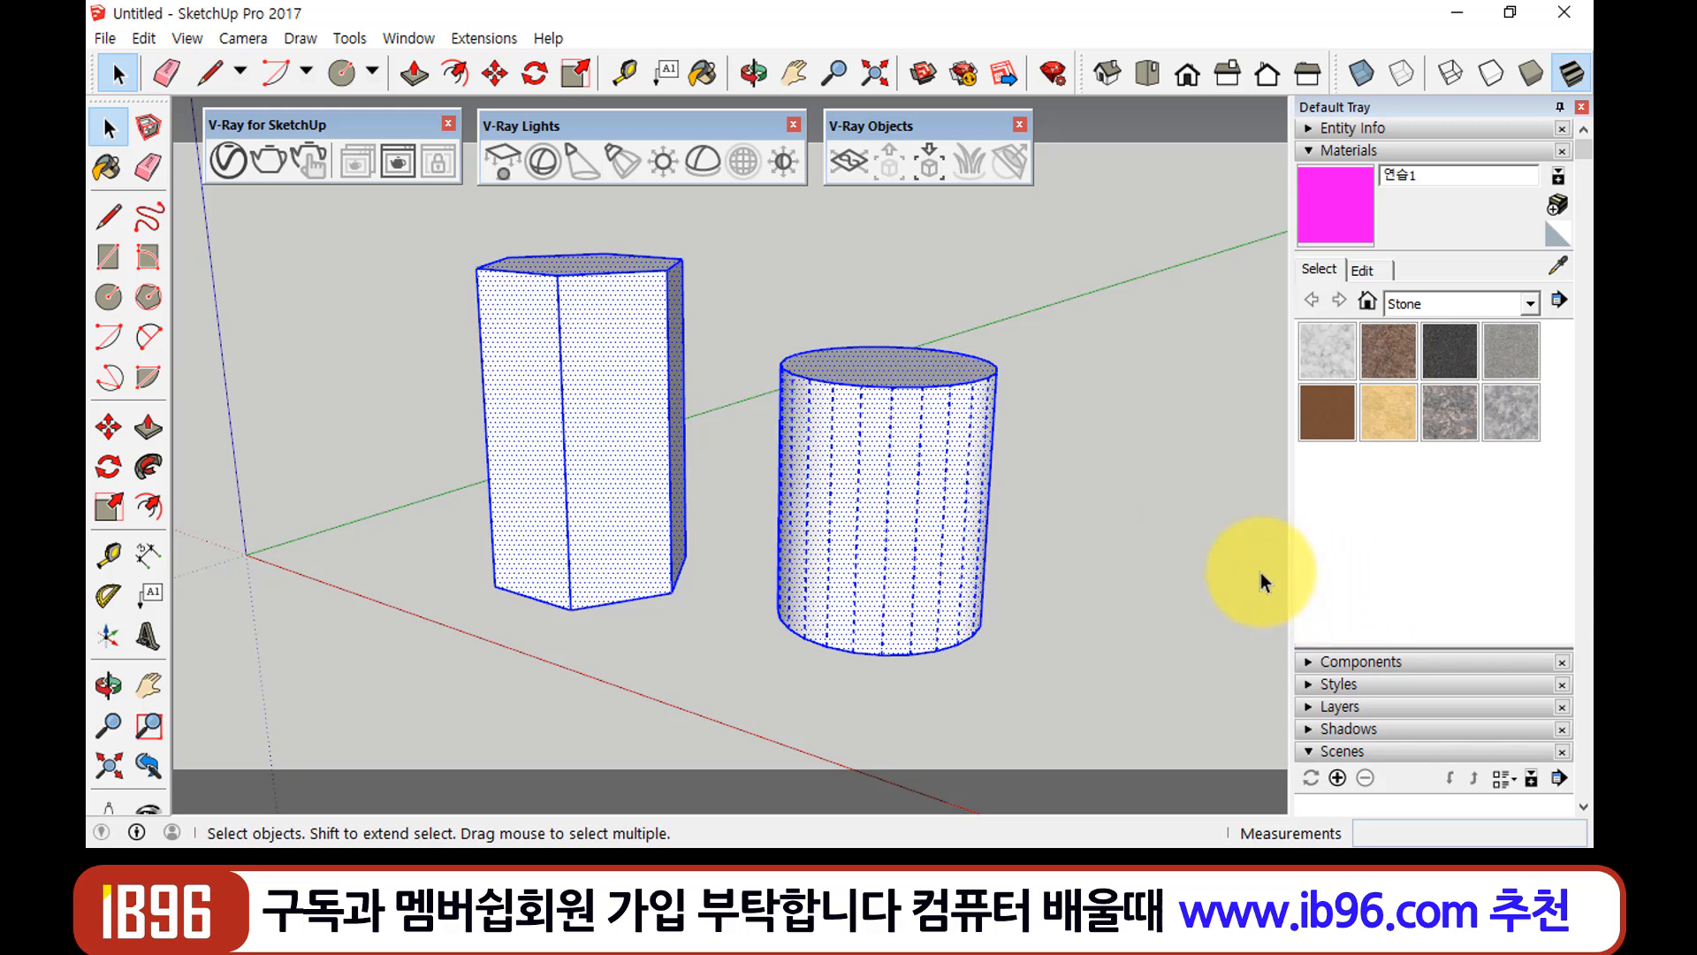
{"action": "left_click", "coordinate": [228, 161]}
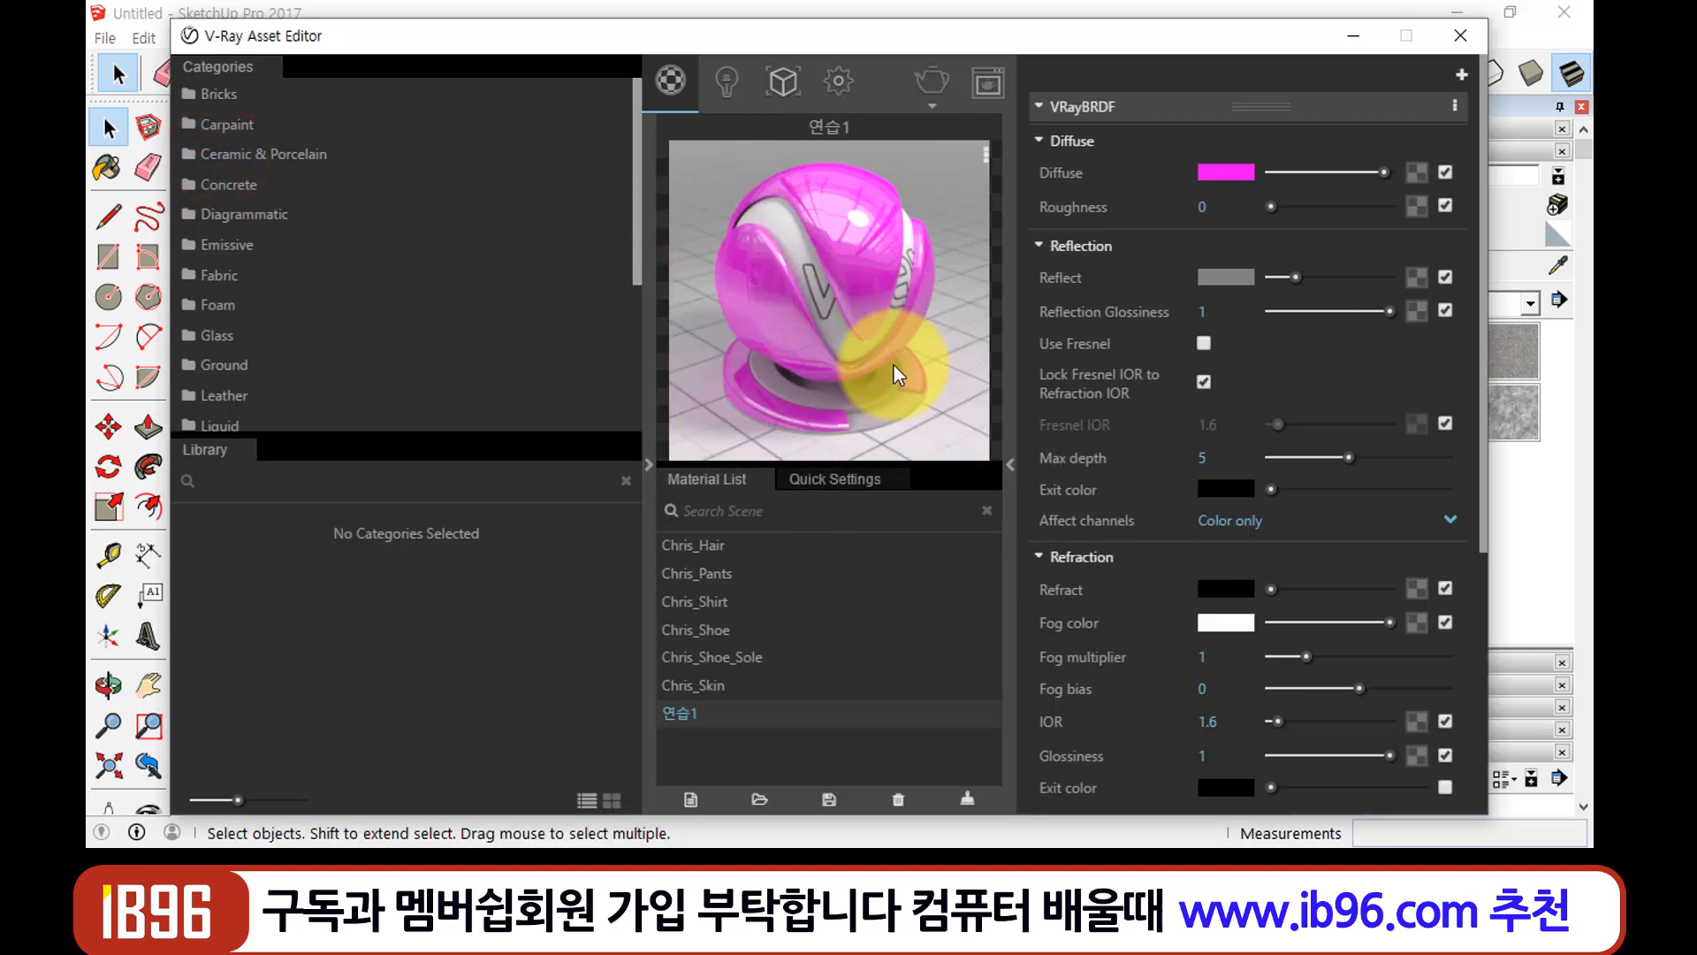
Collapse the material library section of the V-Ray Asset Editor and move the editor aside to uncover part of the model
{"action": "right_click", "coordinate": [841, 213]}
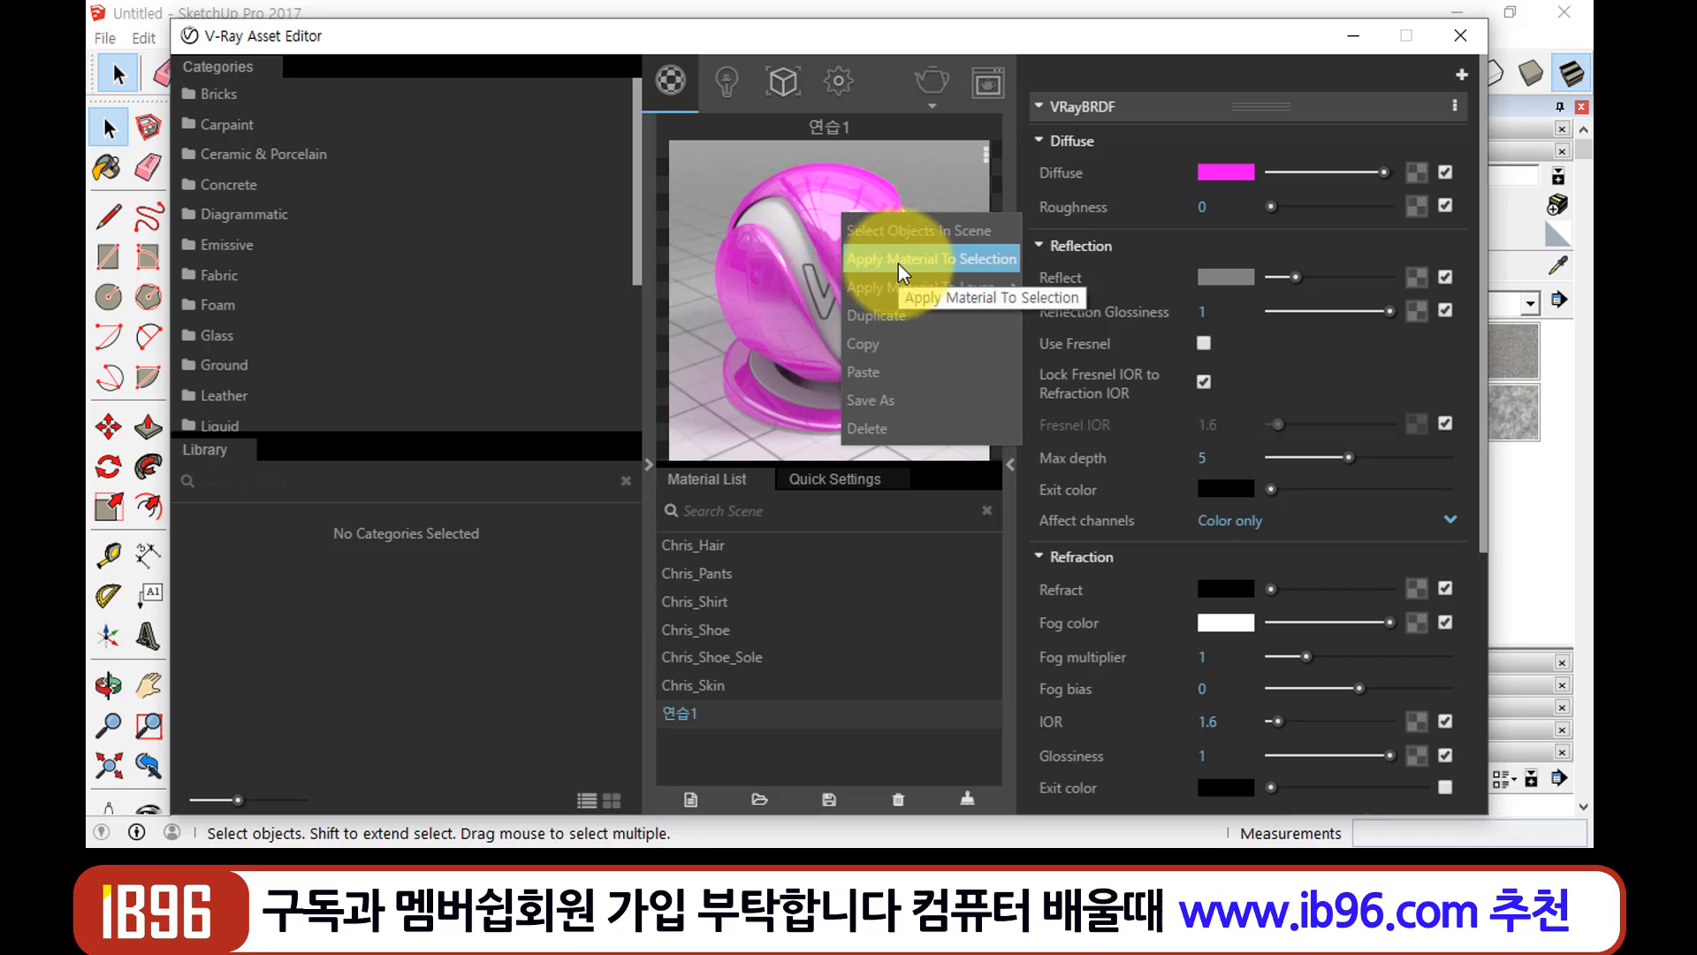
{"action": "left_click", "coordinate": [870, 37]}
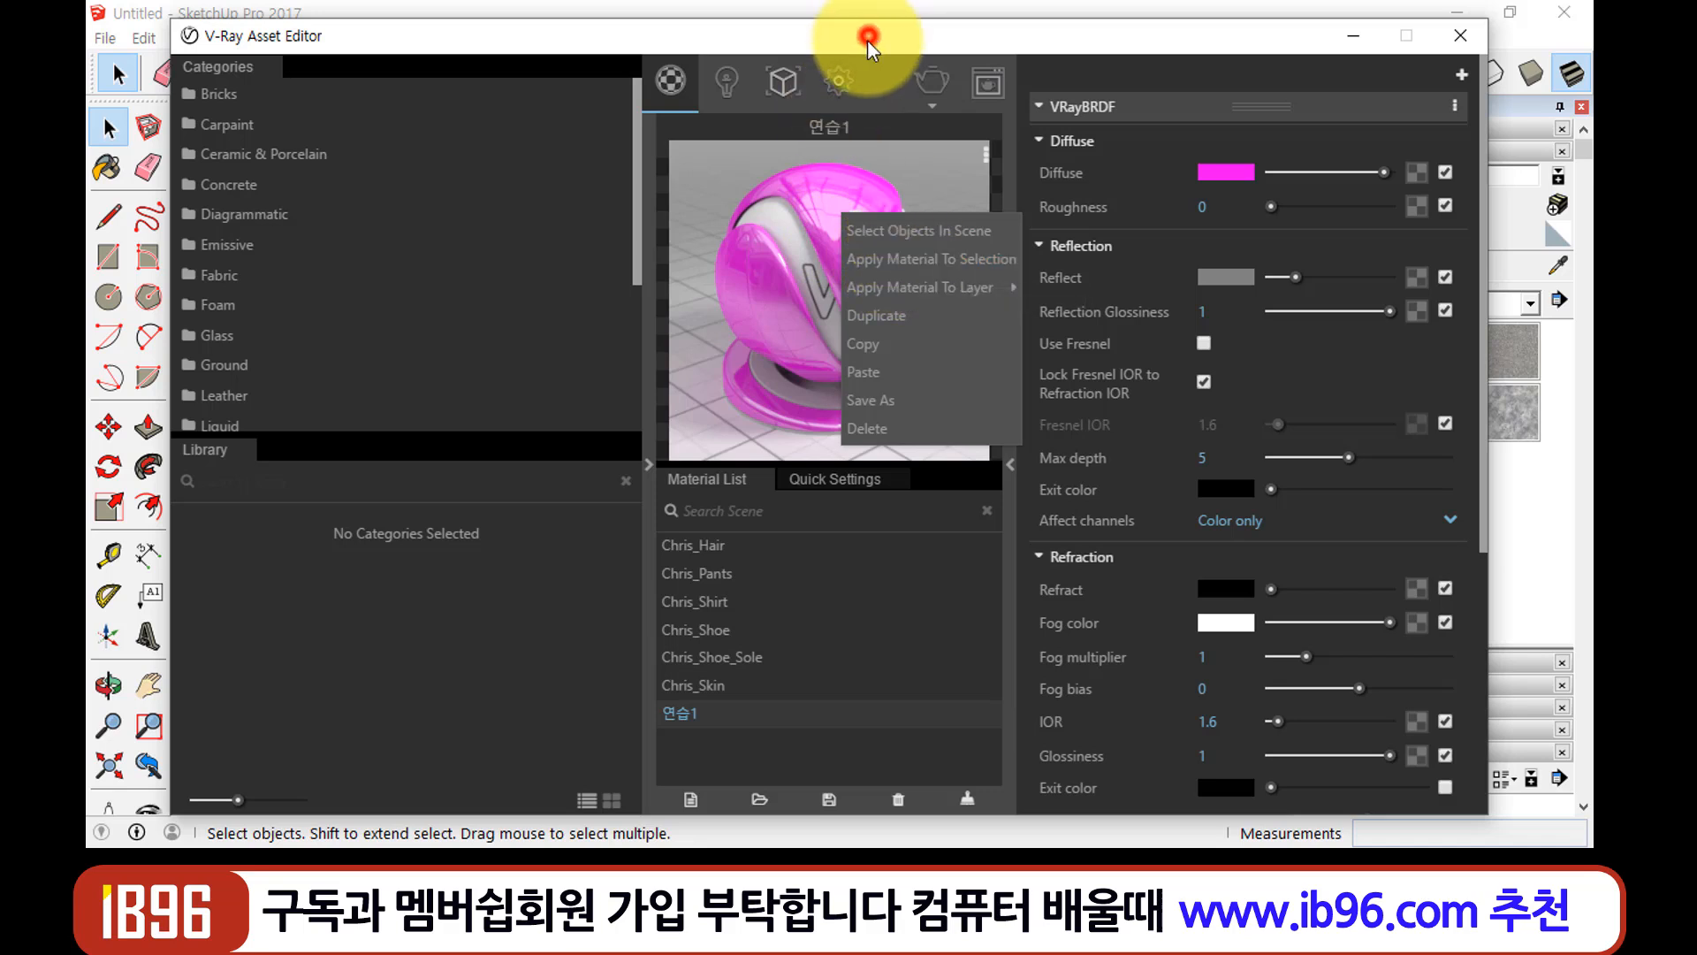
{"action": "left_click", "coordinate": [878, 32]}
{"action": "left_click_drag", "start_coordinate": [878, 33], "coordinate": [847, 36]}
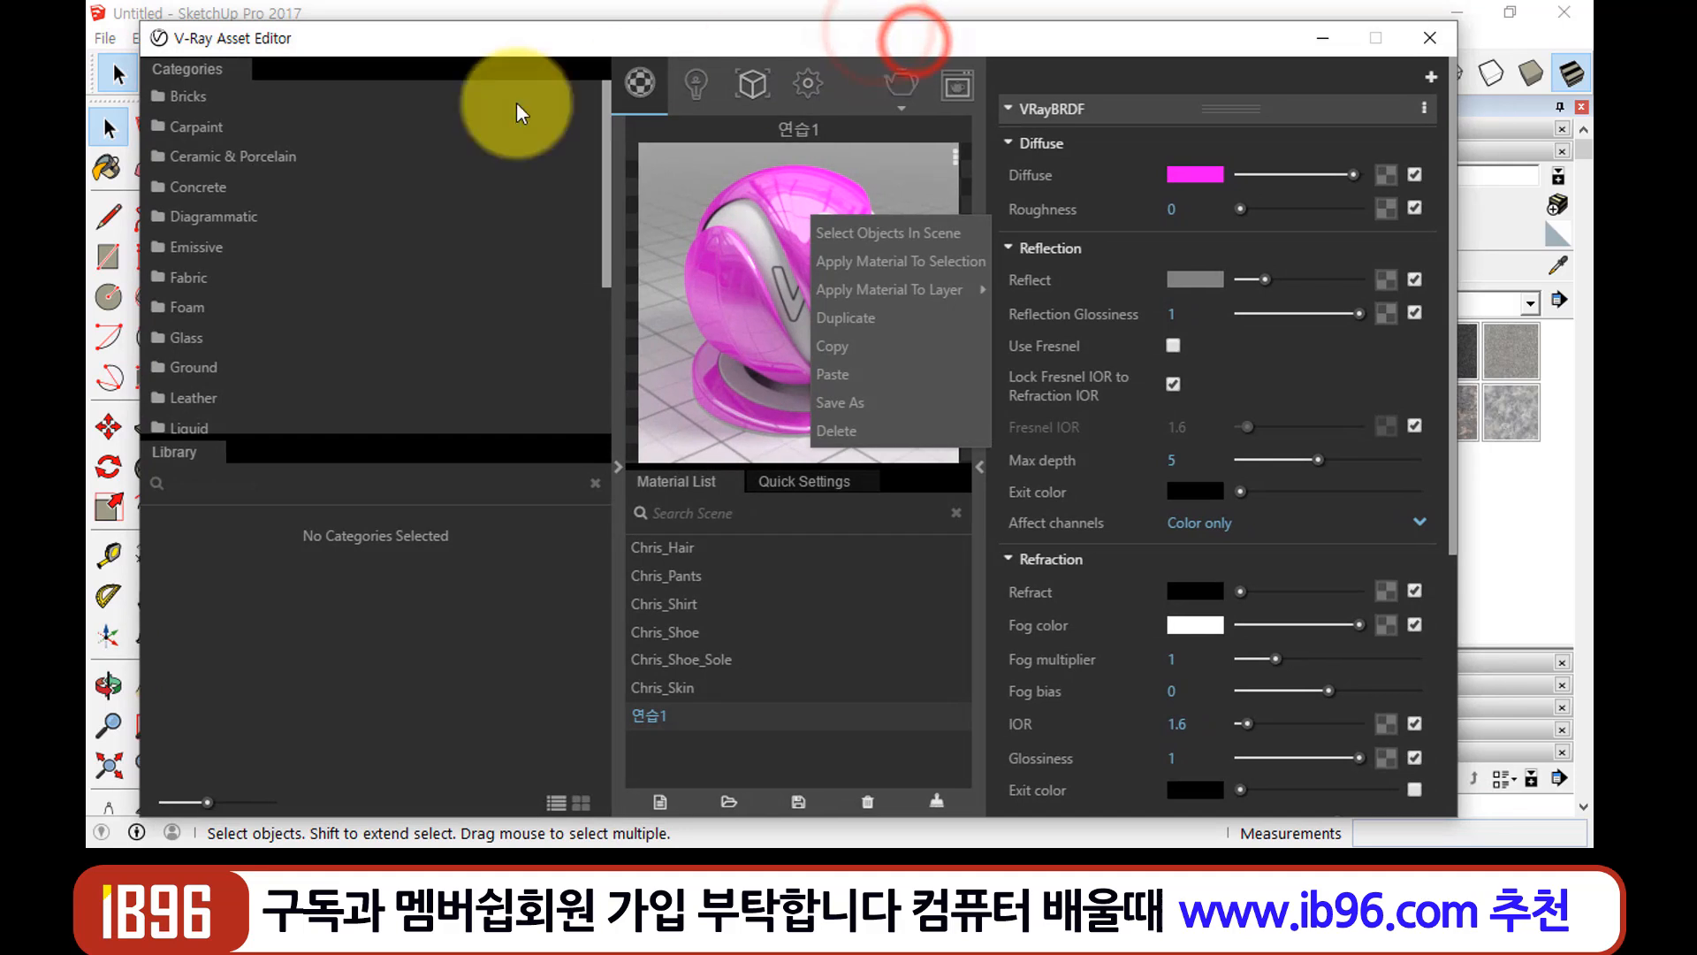
{"action": "left_click", "coordinate": [610, 465]}
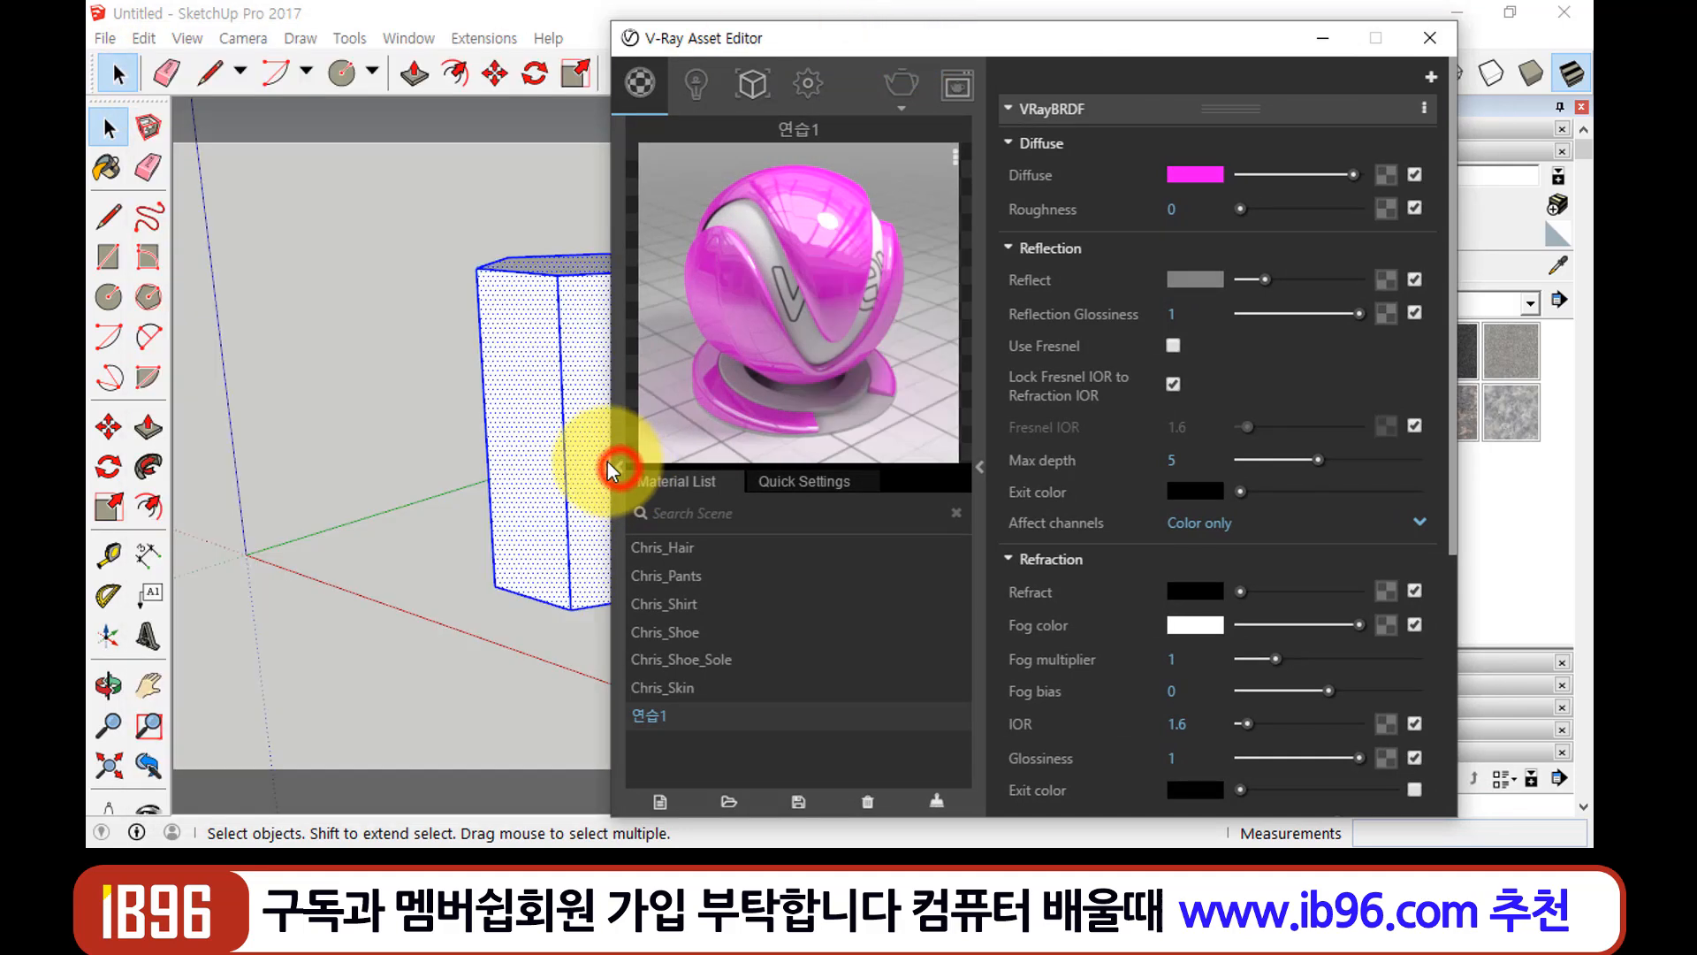
{"action": "left_click", "coordinate": [990, 43]}
{"action": "mouse_move", "coordinate": [990, 42]}
{"action": "left_mouse_down"}
{"action": "mouse_move", "coordinate": [493, 40]}
{"action": "mouse_move", "coordinate": [511, 44]}
{"action": "left_mouse_up"}
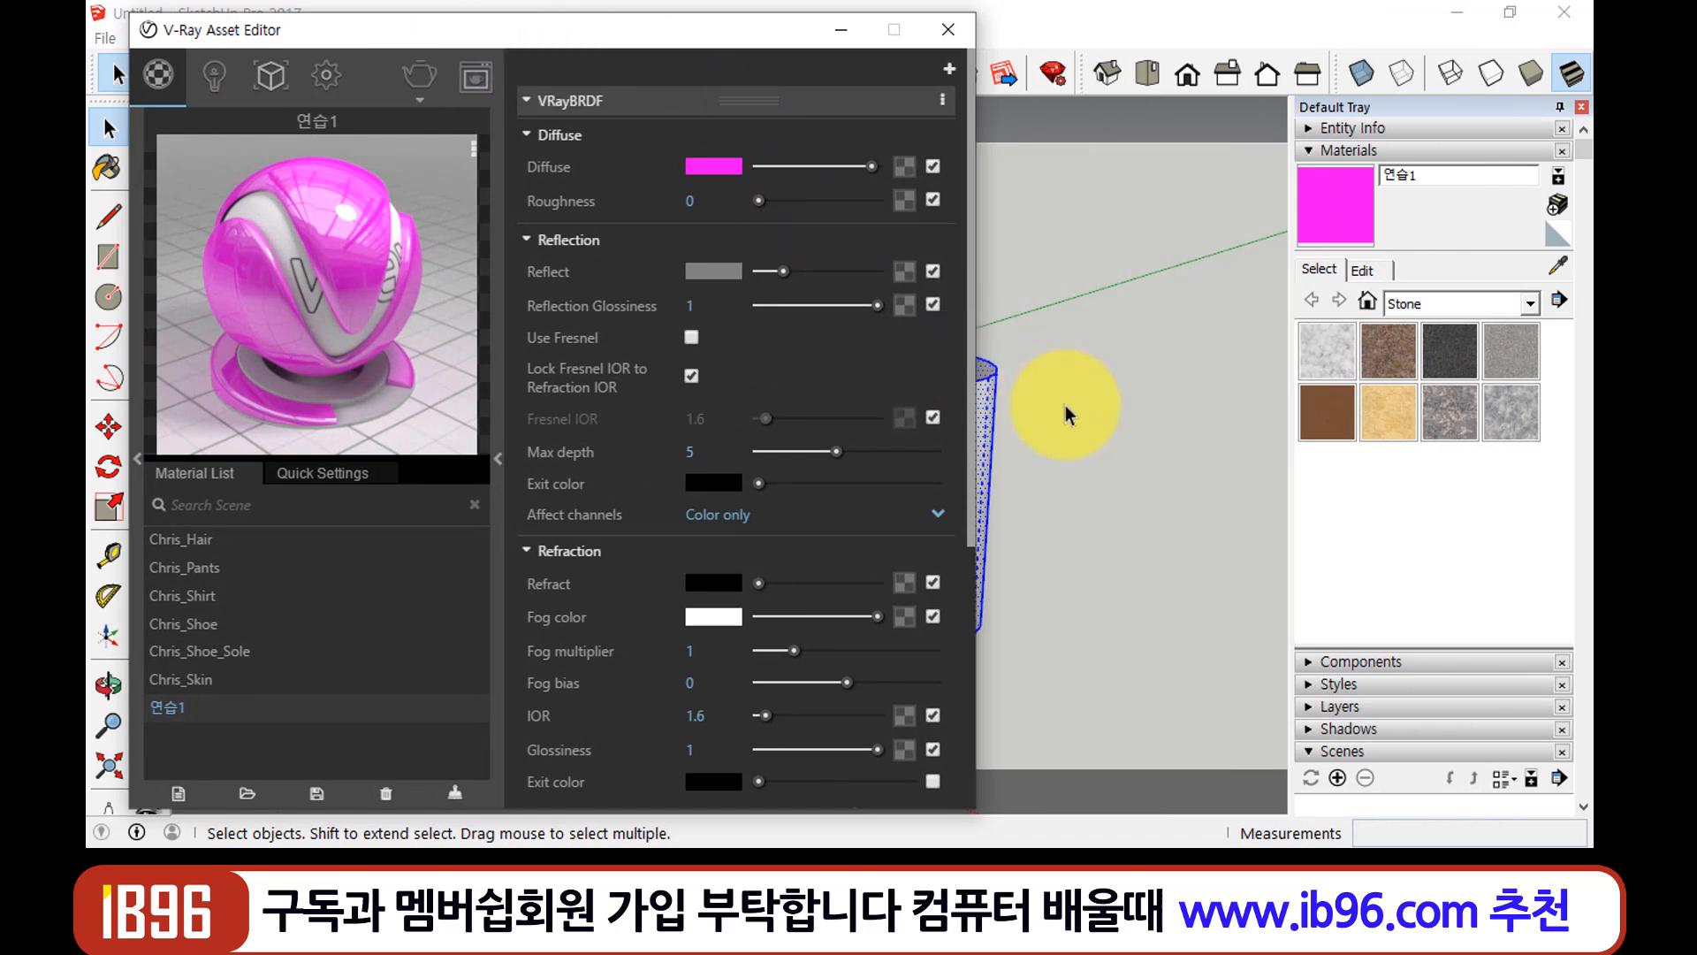
{"action": "mouse_move", "coordinate": [1087, 389]}
{"action": "middle_mouse_down"}
{"action": "mouse_move", "coordinate": [1102, 406]}
{"action": "mouse_move", "coordinate": [1087, 389]}
{"action": "middle_mouse_up"}
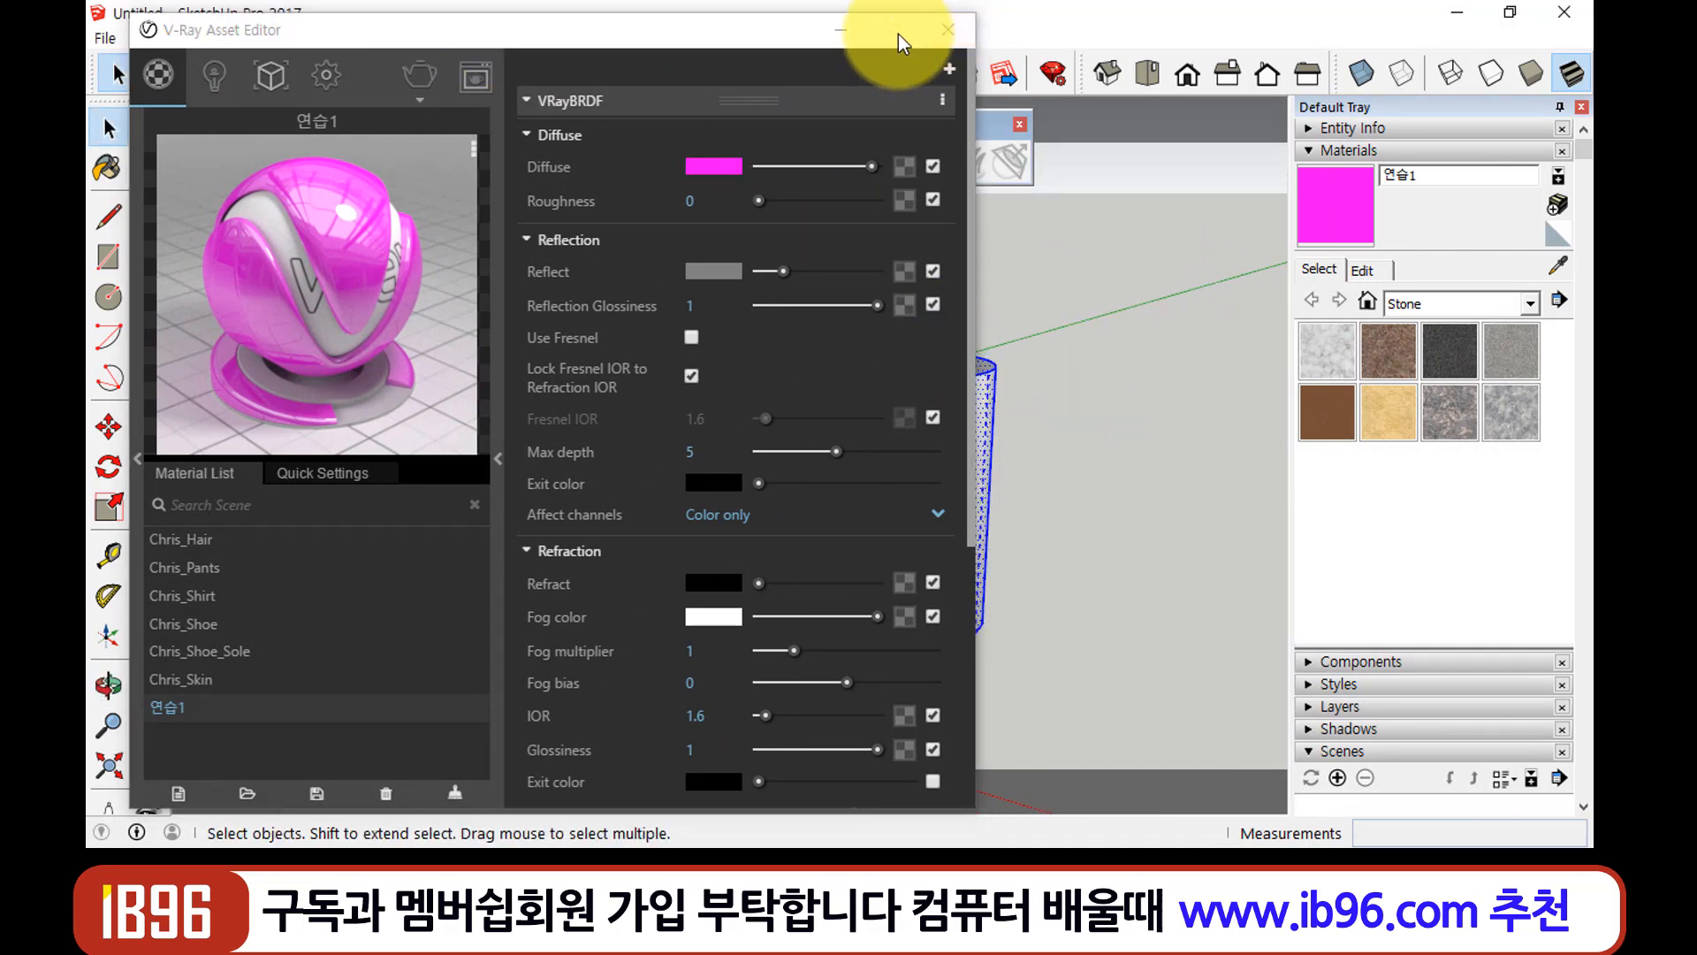
{"action": "left_click_drag", "start_coordinate": [718, 39], "coordinate": [707, 30]}
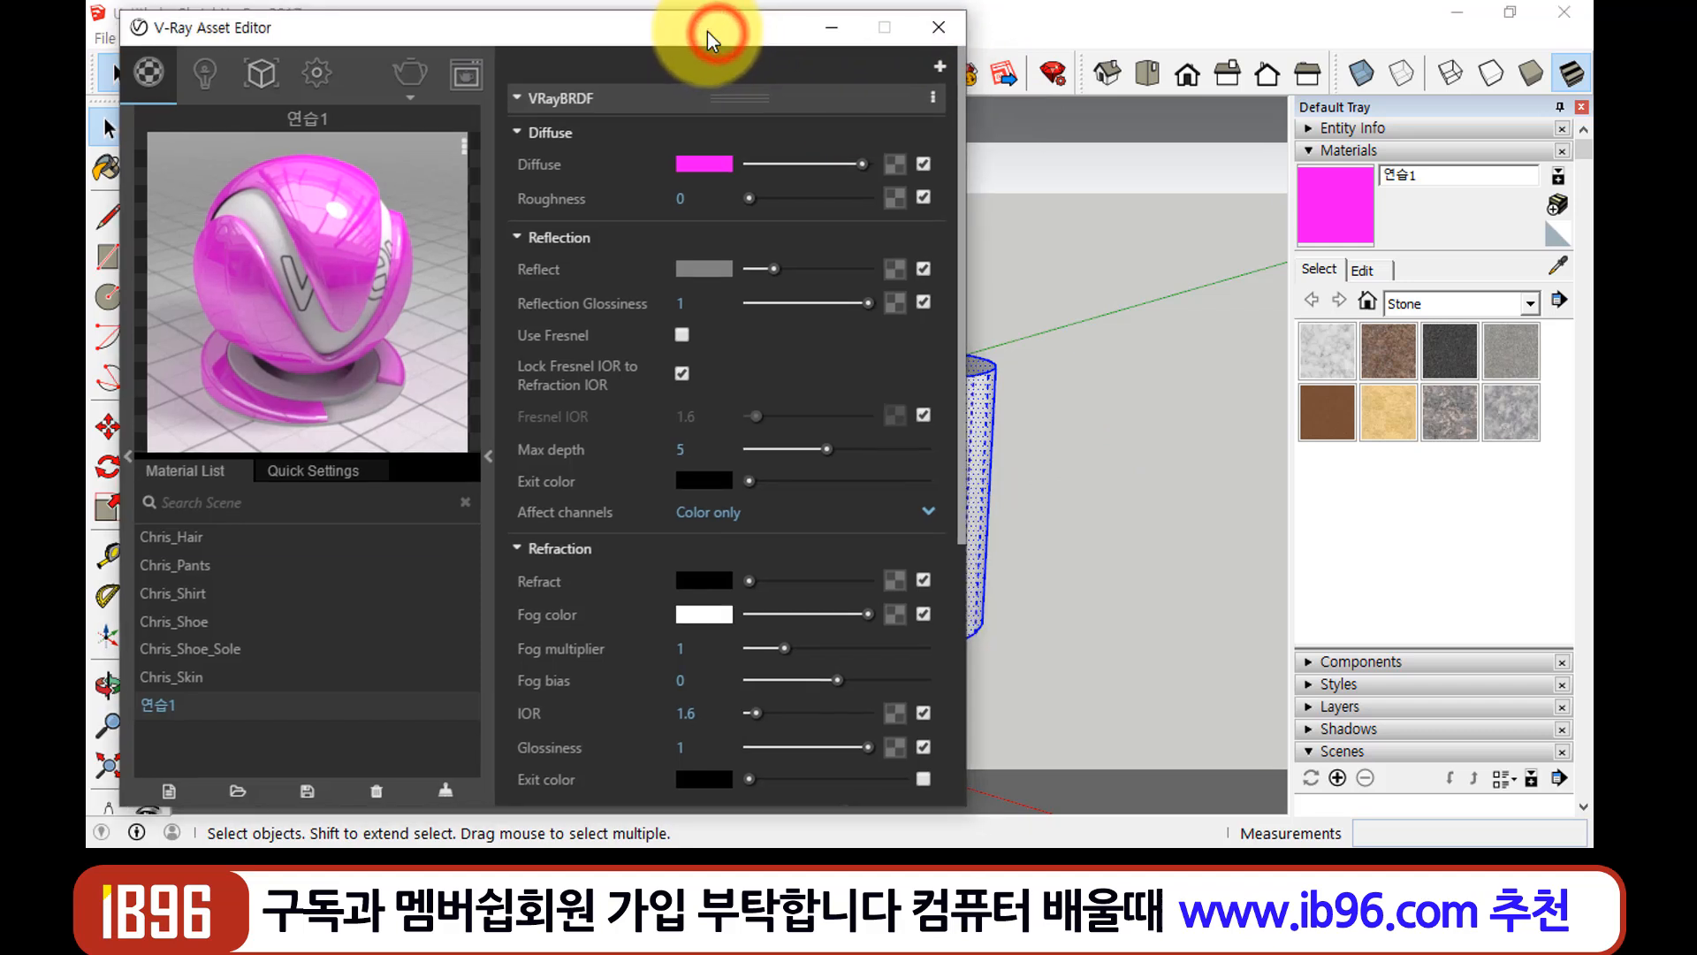
Apply material 연습1 to the selected prism and cylinder, close the Asset Editor and clear the selection
{"action": "right_click", "coordinate": [305, 228]}
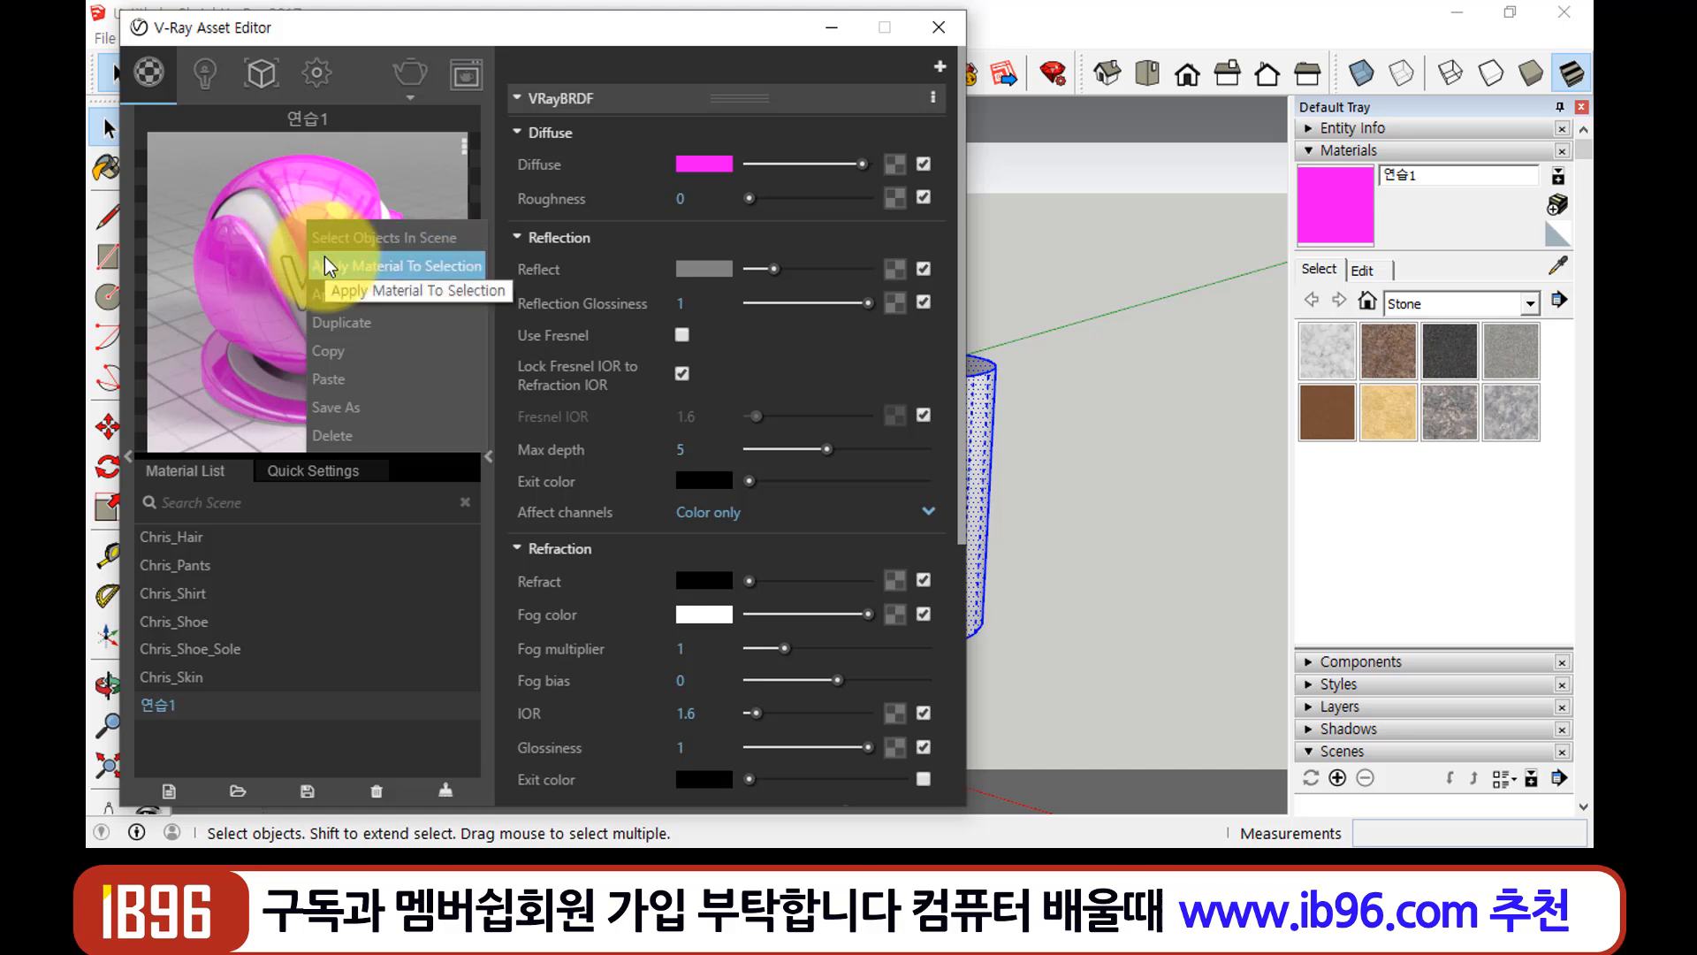
{"action": "left_click", "coordinate": [326, 258]}
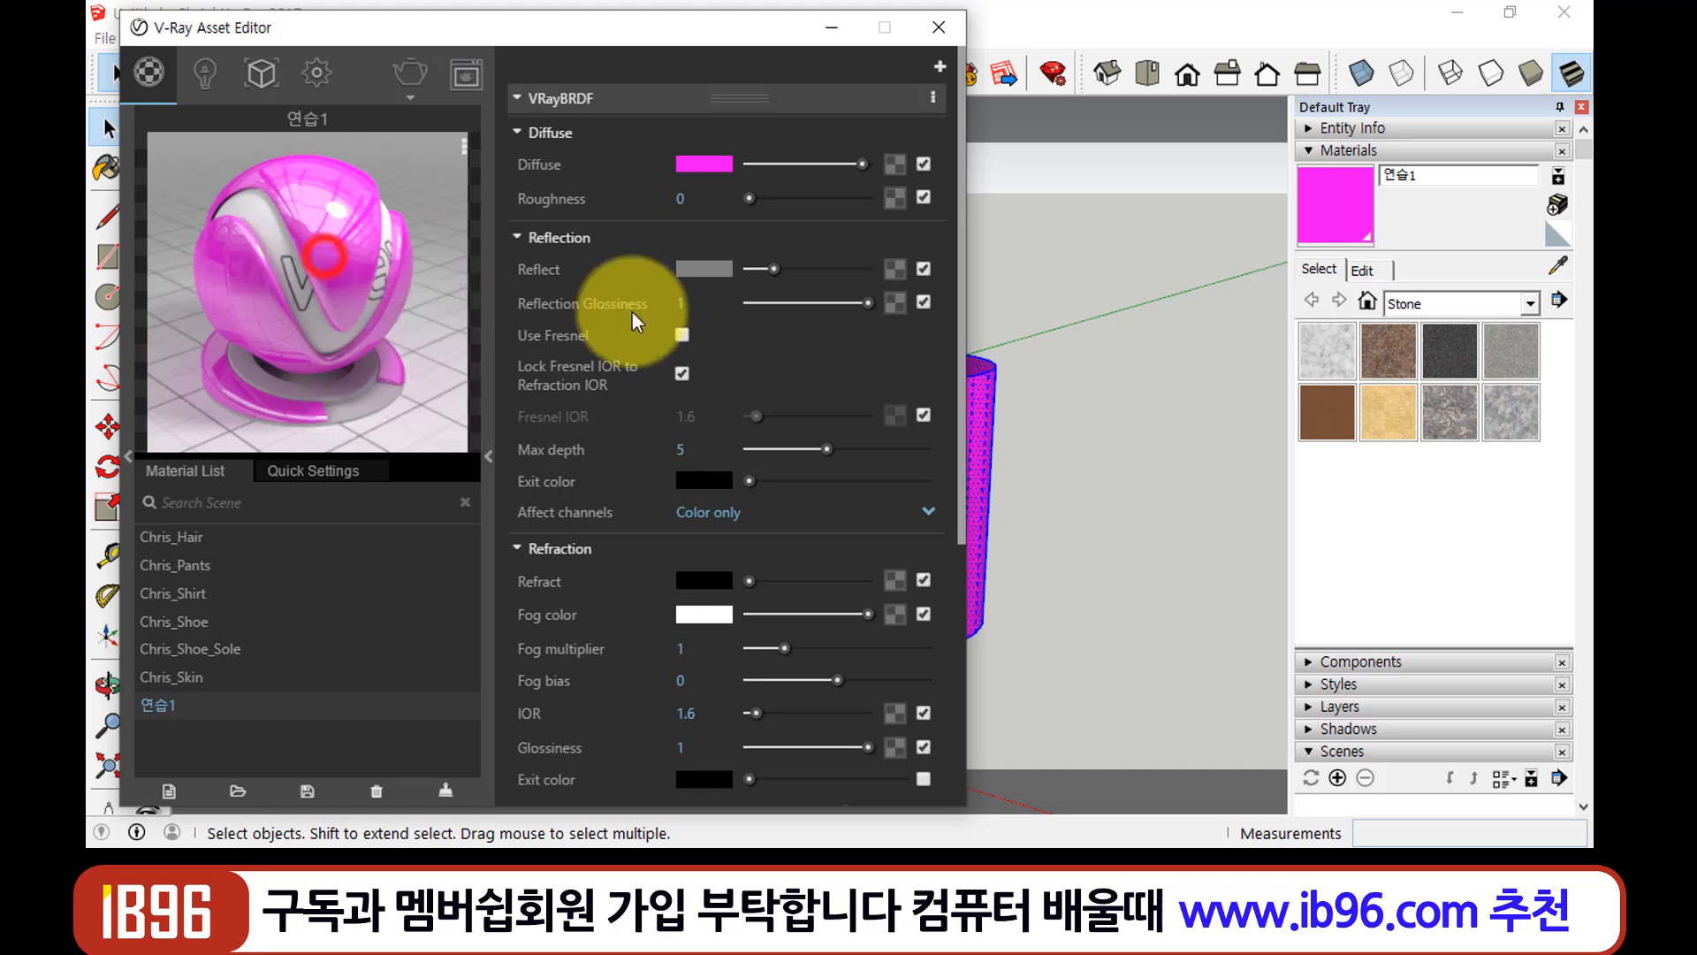
{"action": "left_click", "coordinate": [942, 25]}
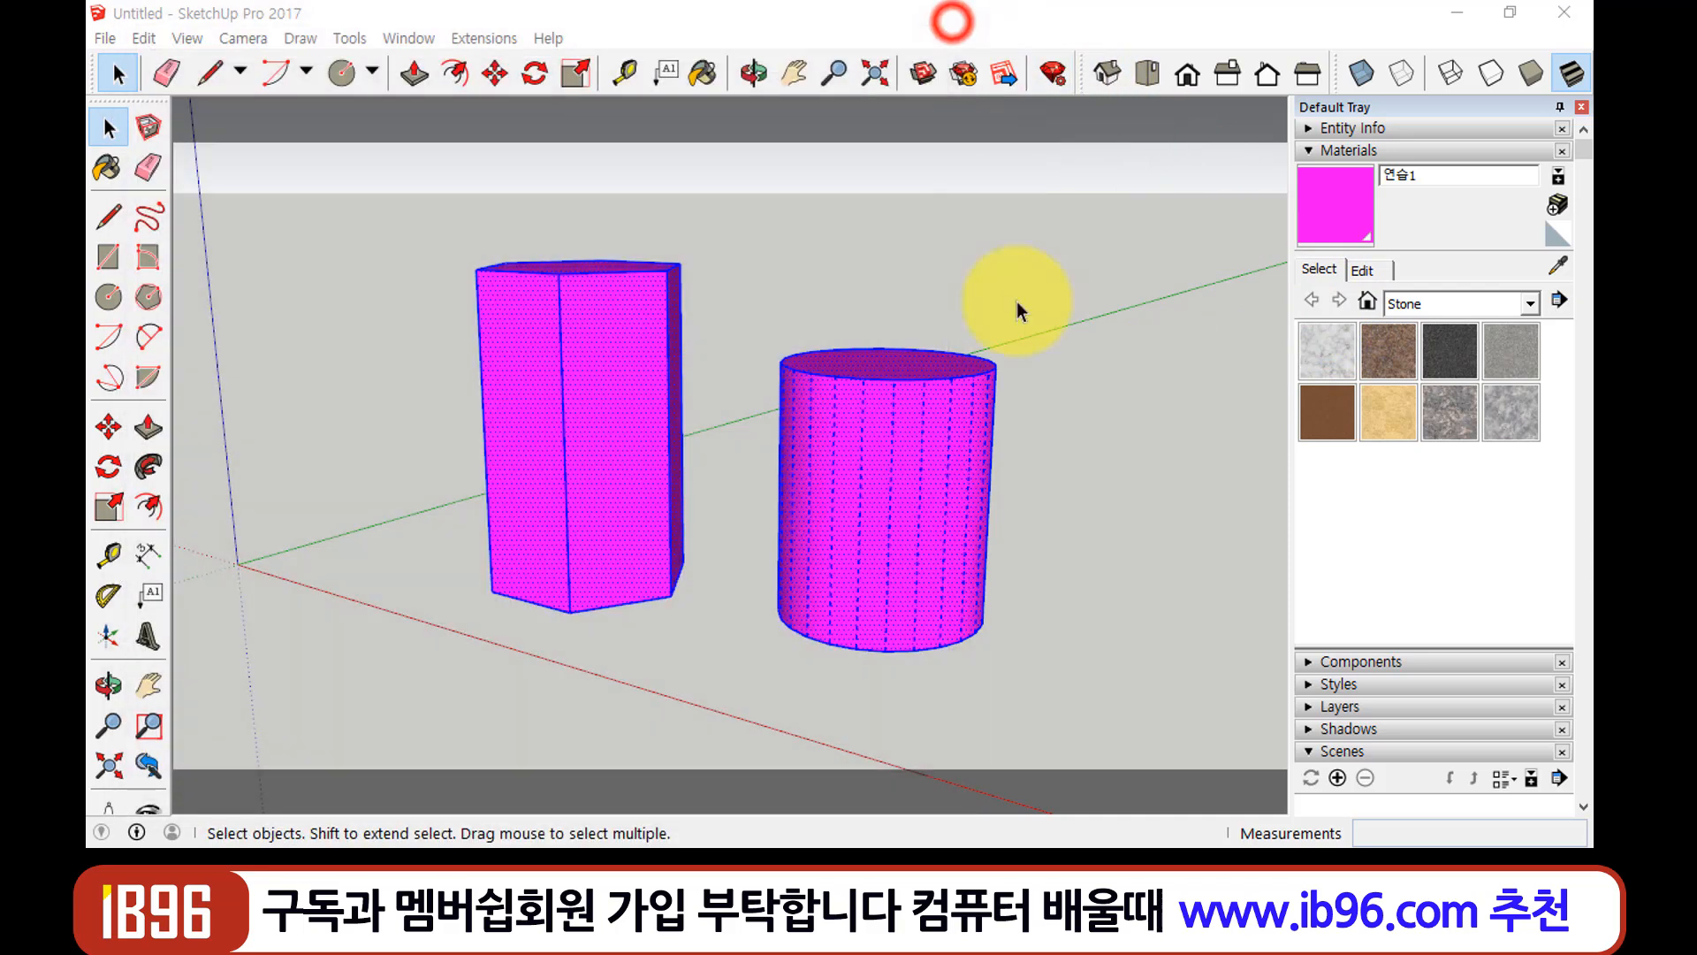
{"action": "left_click", "coordinate": [1052, 398]}
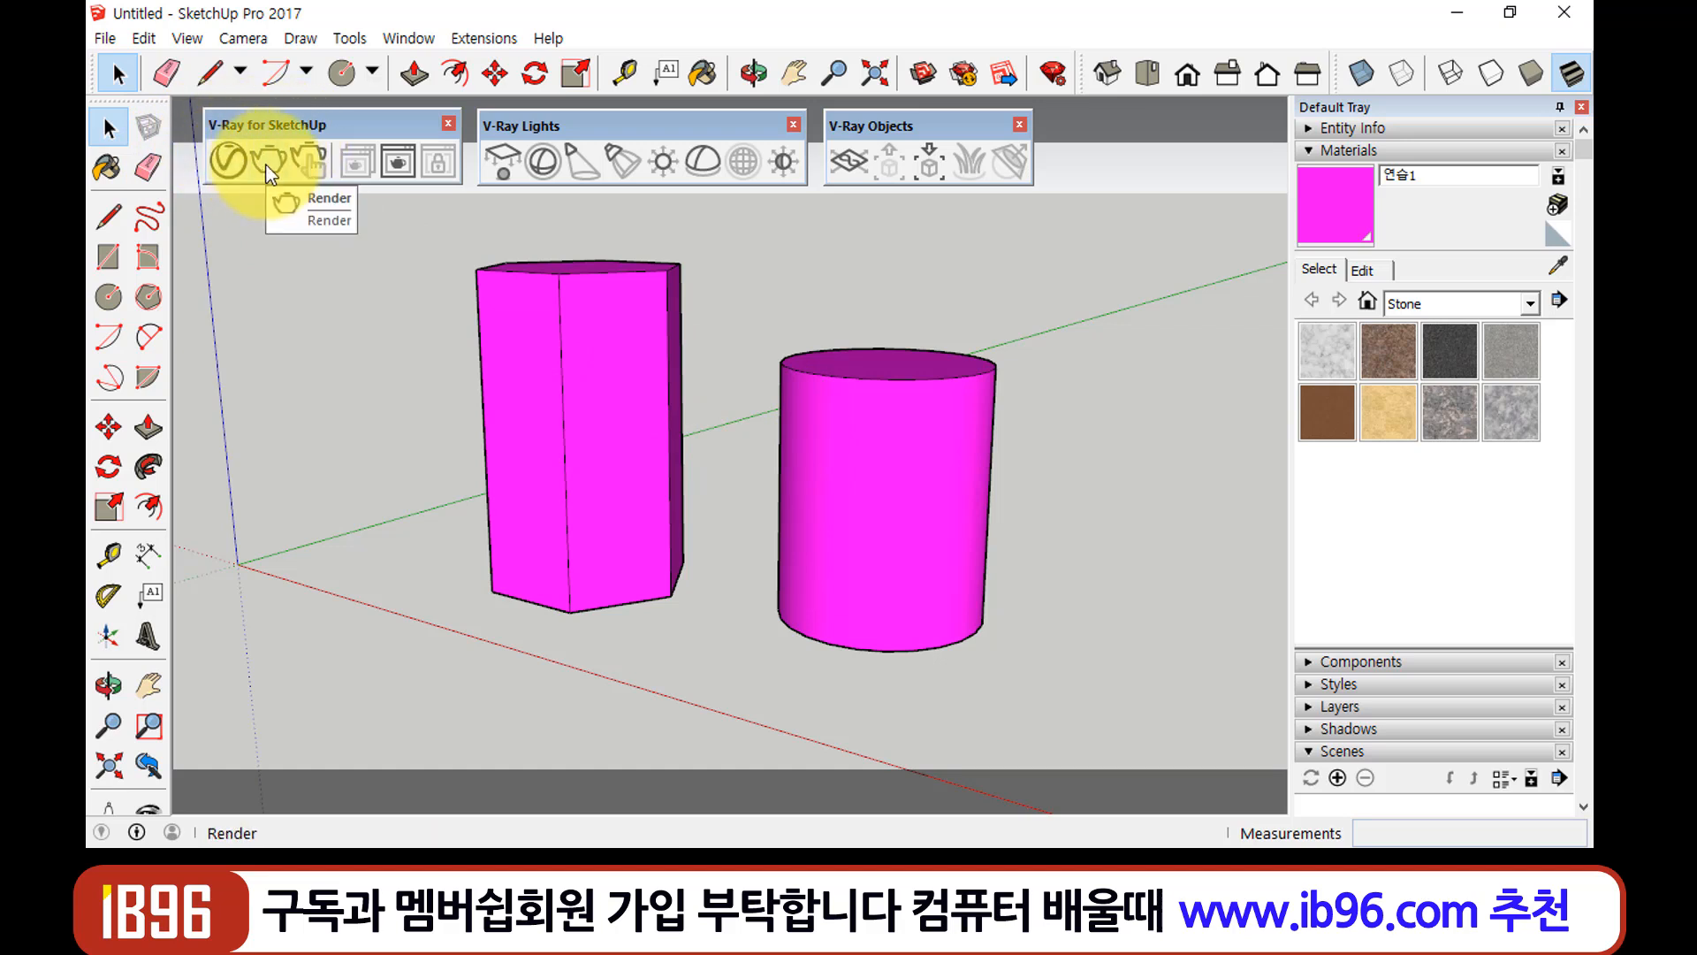
Render the prism and cylinder with V-Ray, inspect the image, and close the render windows and the Asset Editor
{"action": "left_click", "coordinate": [228, 167]}
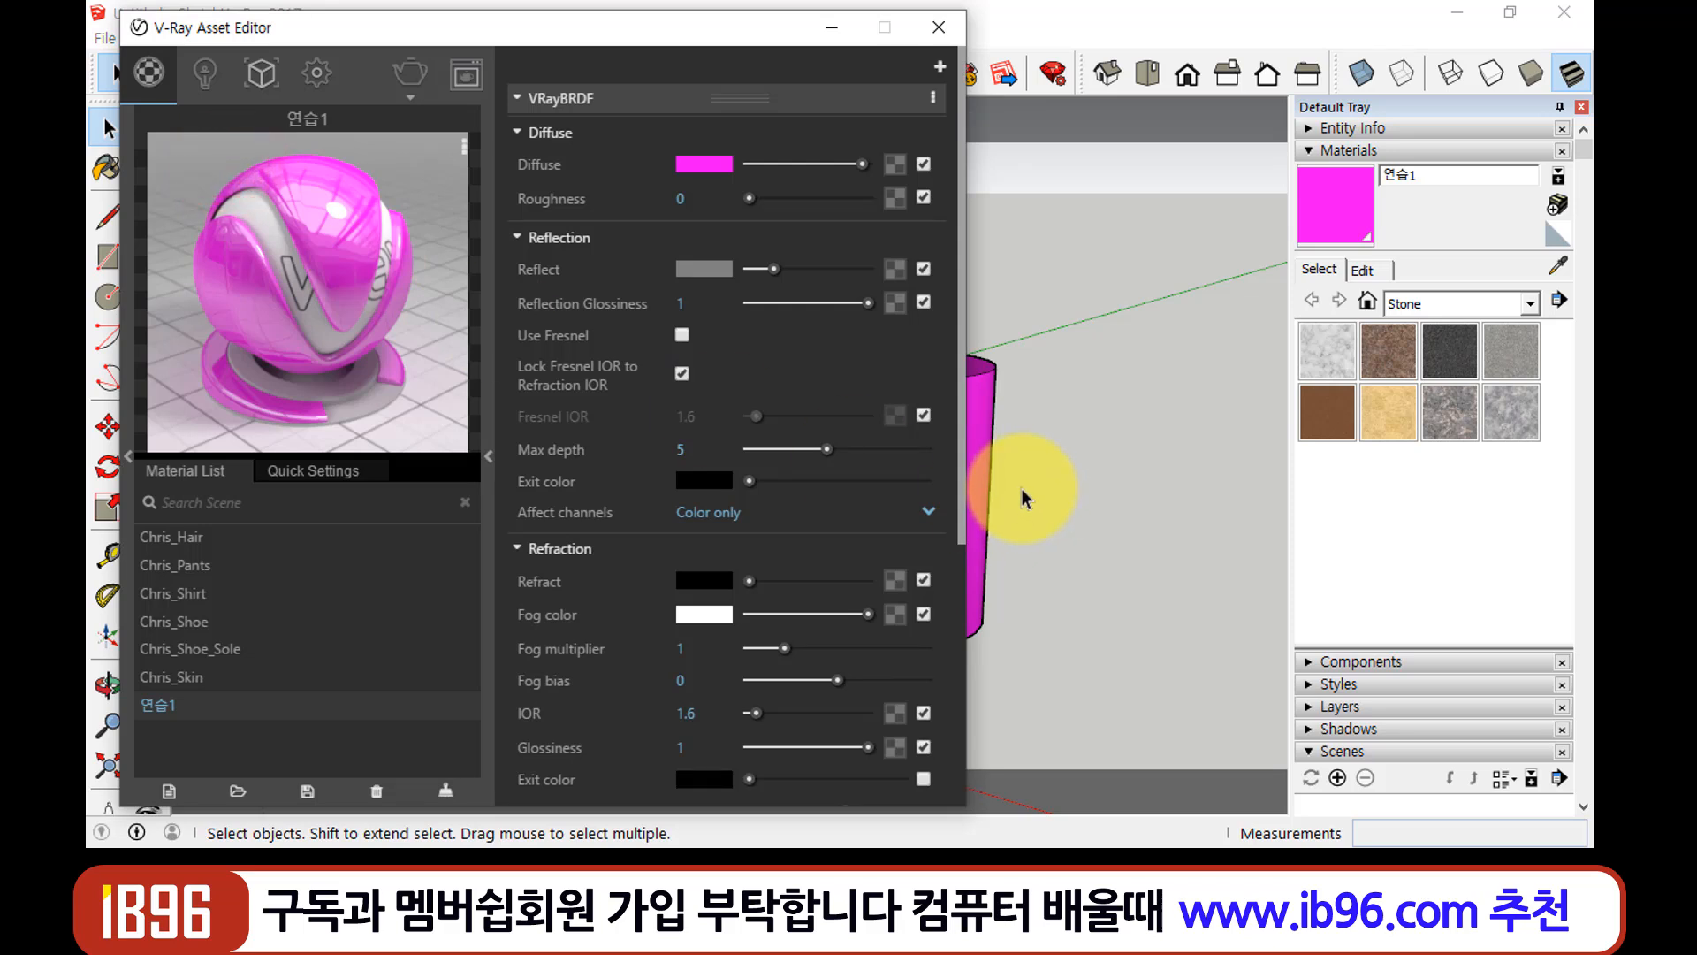
{"action": "left_click", "coordinate": [407, 70]}
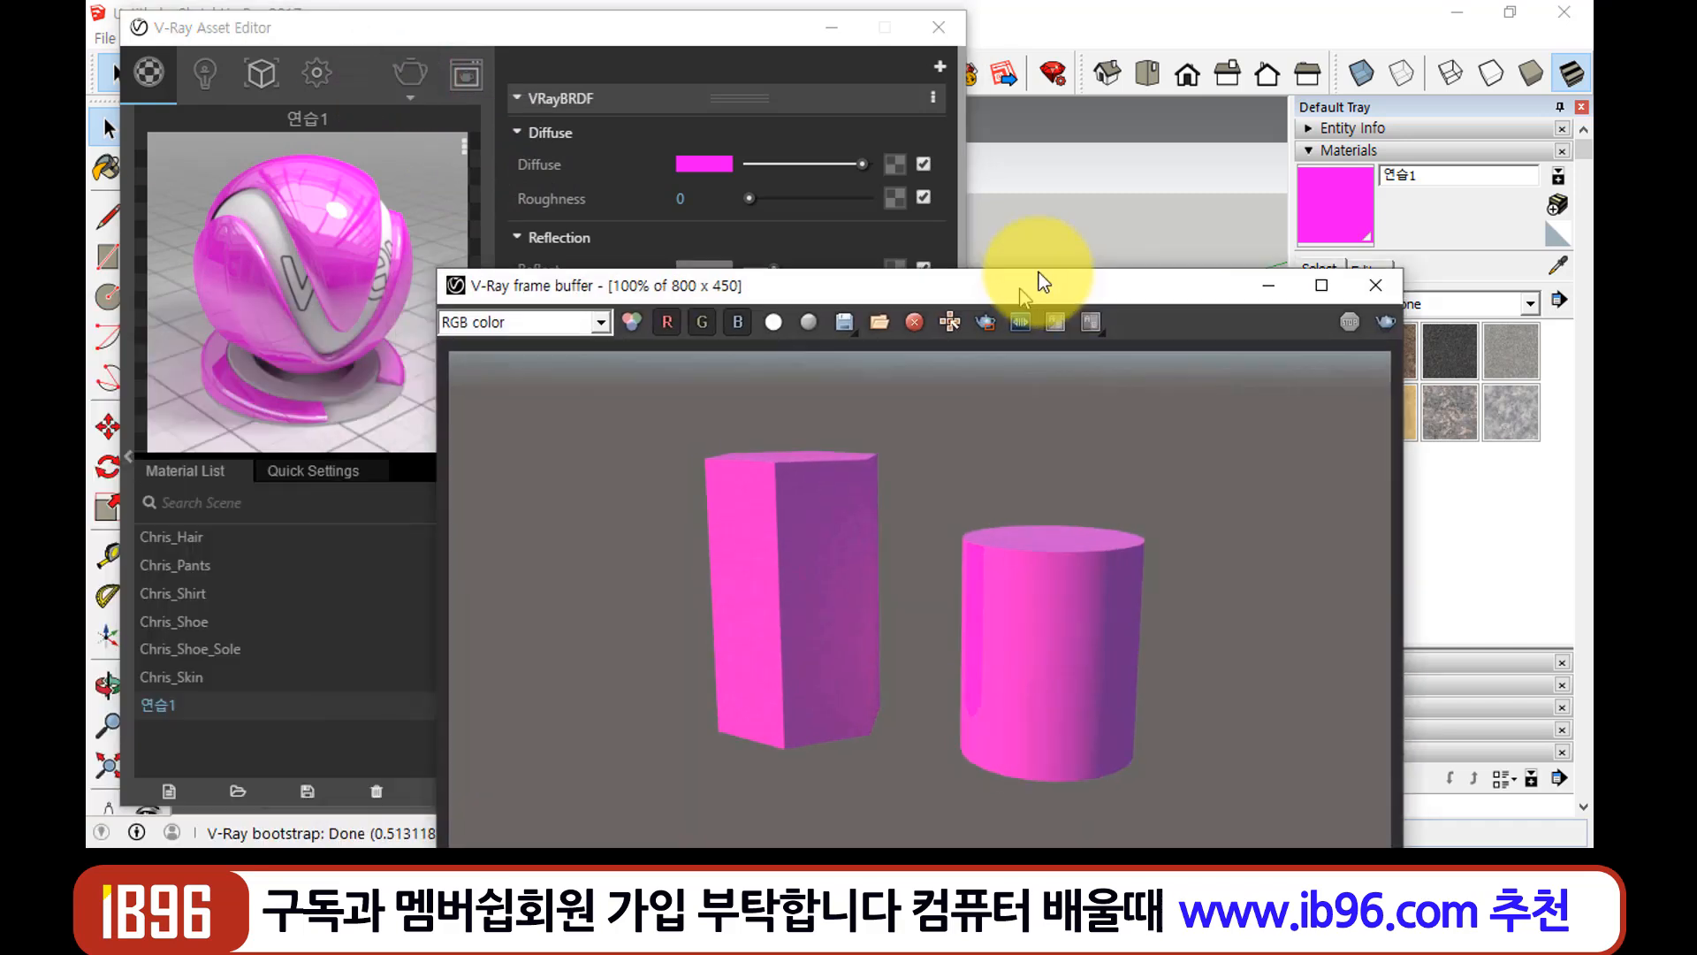
{"action": "left_click_drag", "start_coordinate": [1038, 272], "coordinate": [888, 118]}
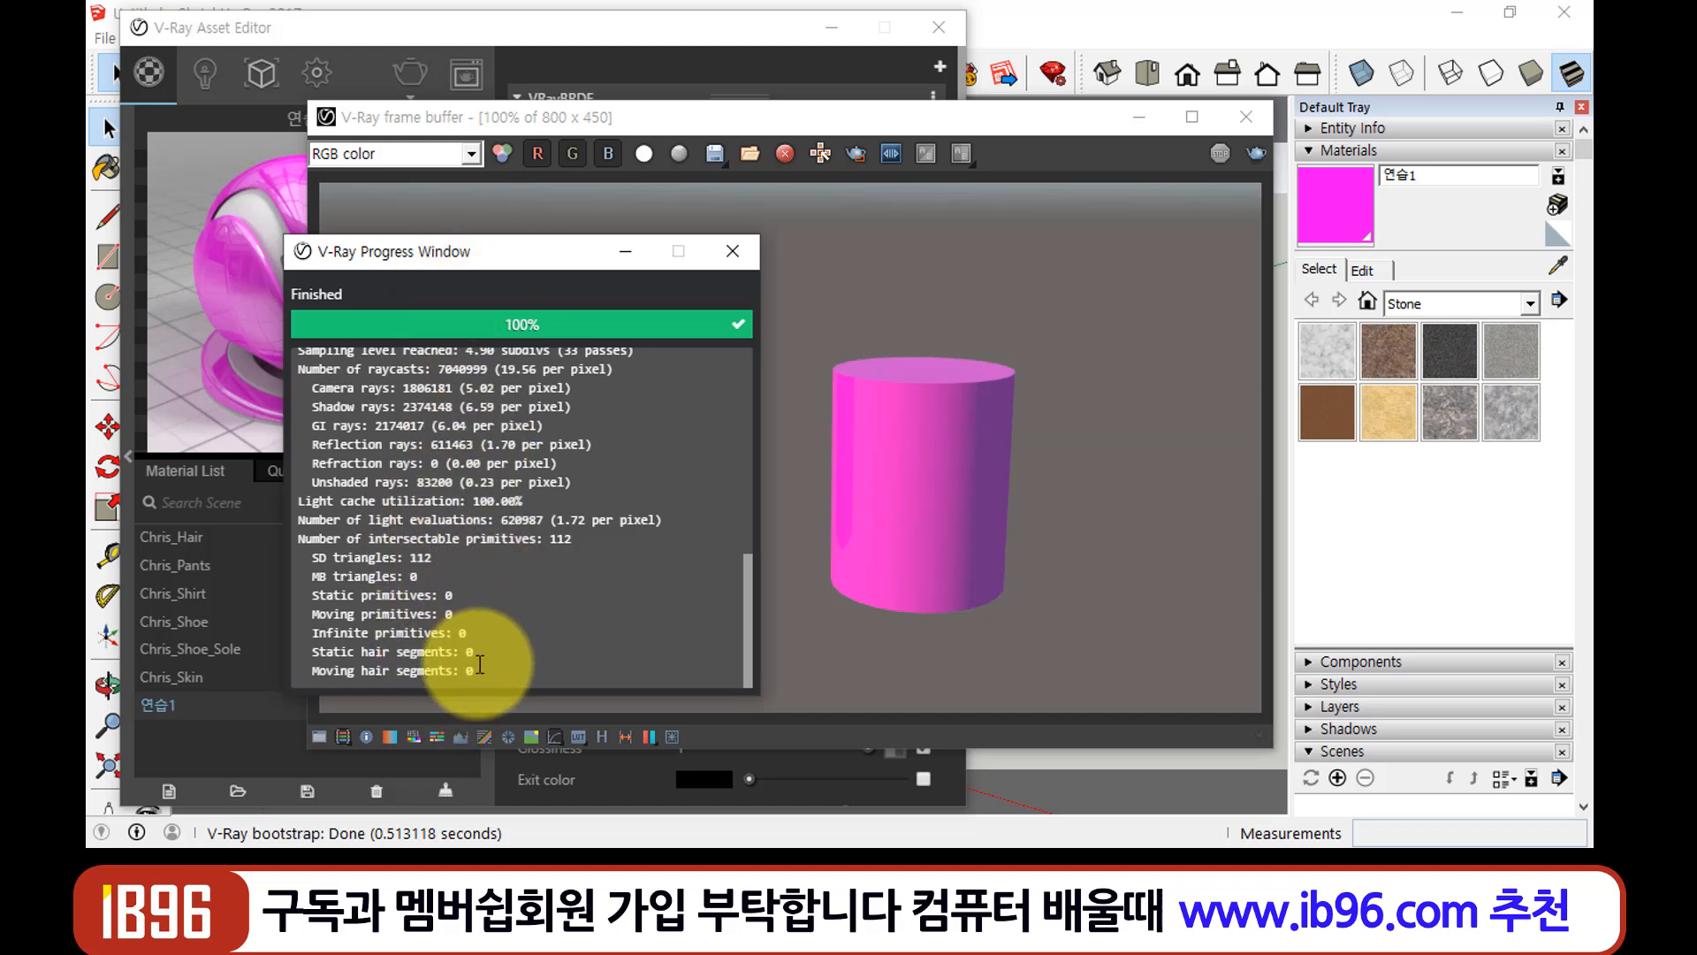
{"action": "left_click", "coordinate": [730, 256]}
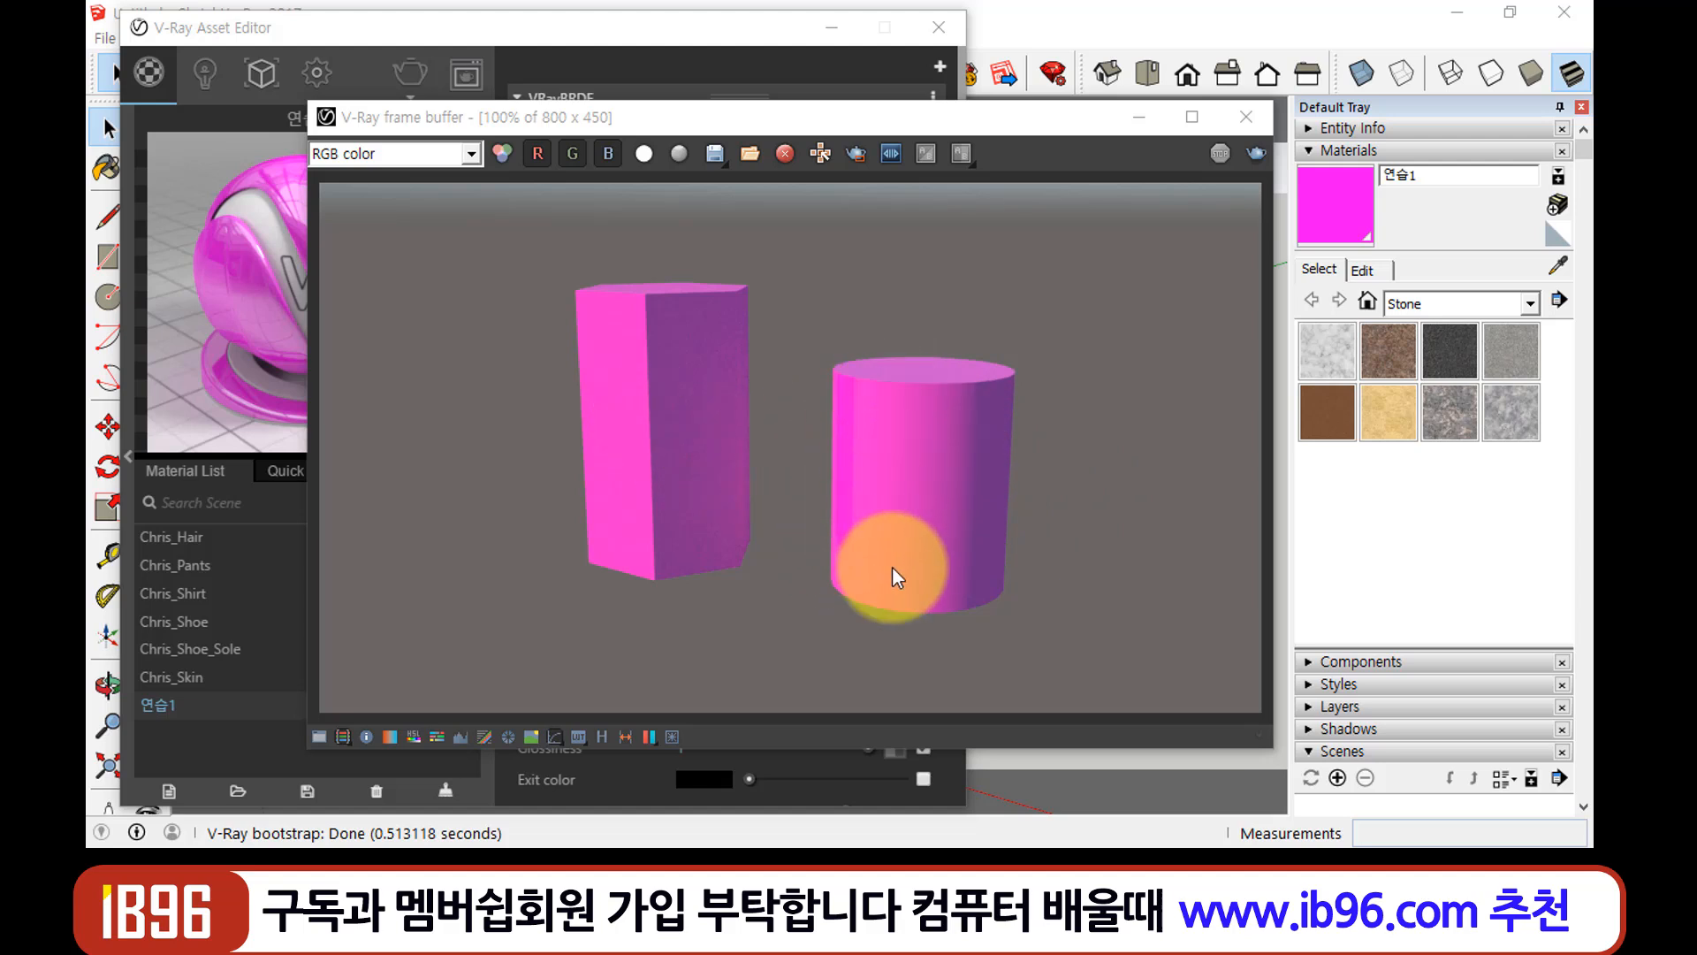
{"action": "left_click", "coordinate": [1246, 114]}
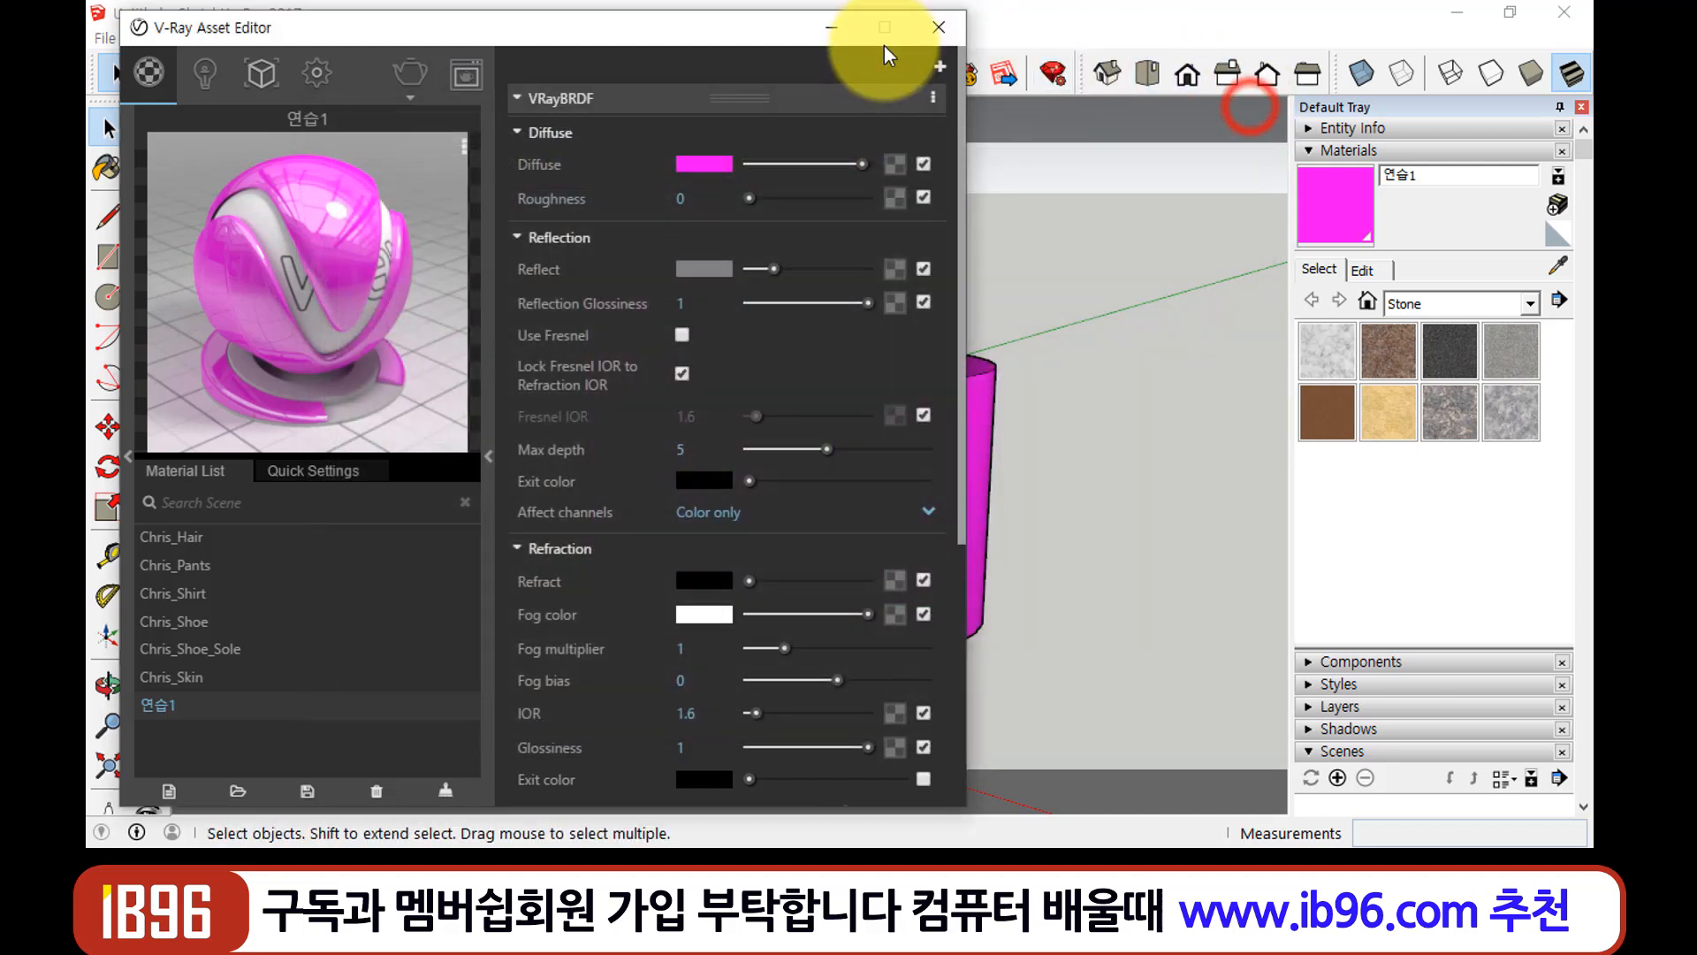
{"action": "left_click", "coordinate": [934, 28]}
Make the hexagonal prism a group and the cylinder a separate group
{"action": "left_click", "coordinate": [1147, 398]}
{"action": "middle_click", "coordinate": [693, 428]}
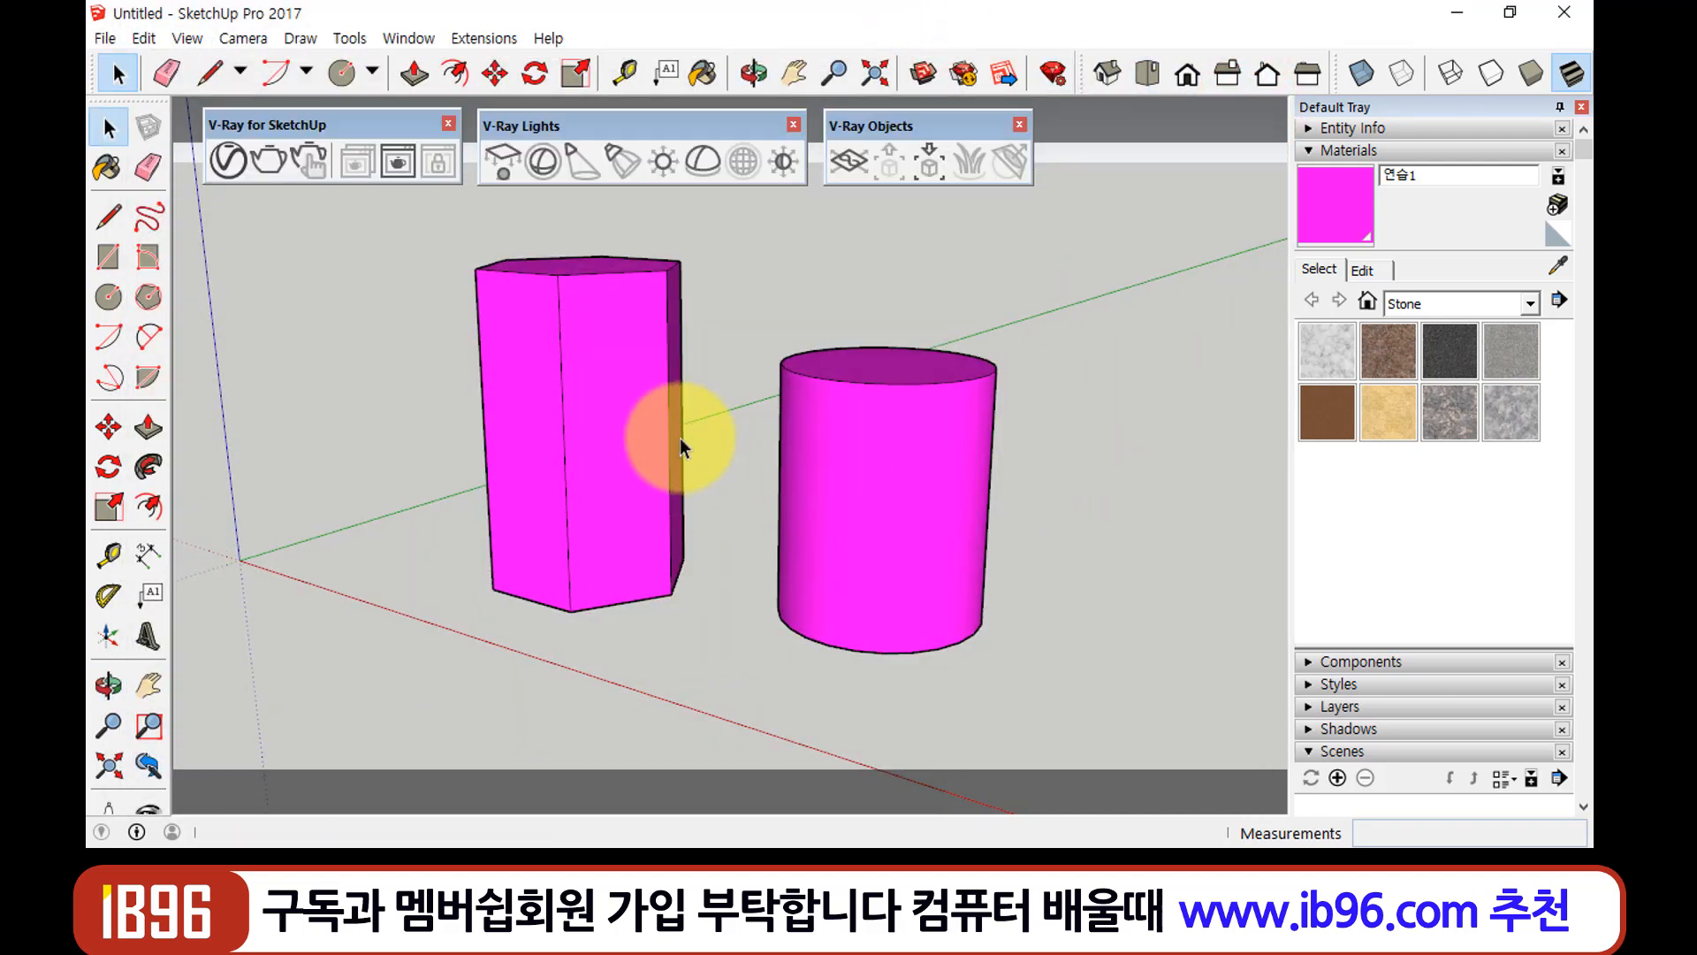
{"action": "right_click", "coordinate": [620, 384]}
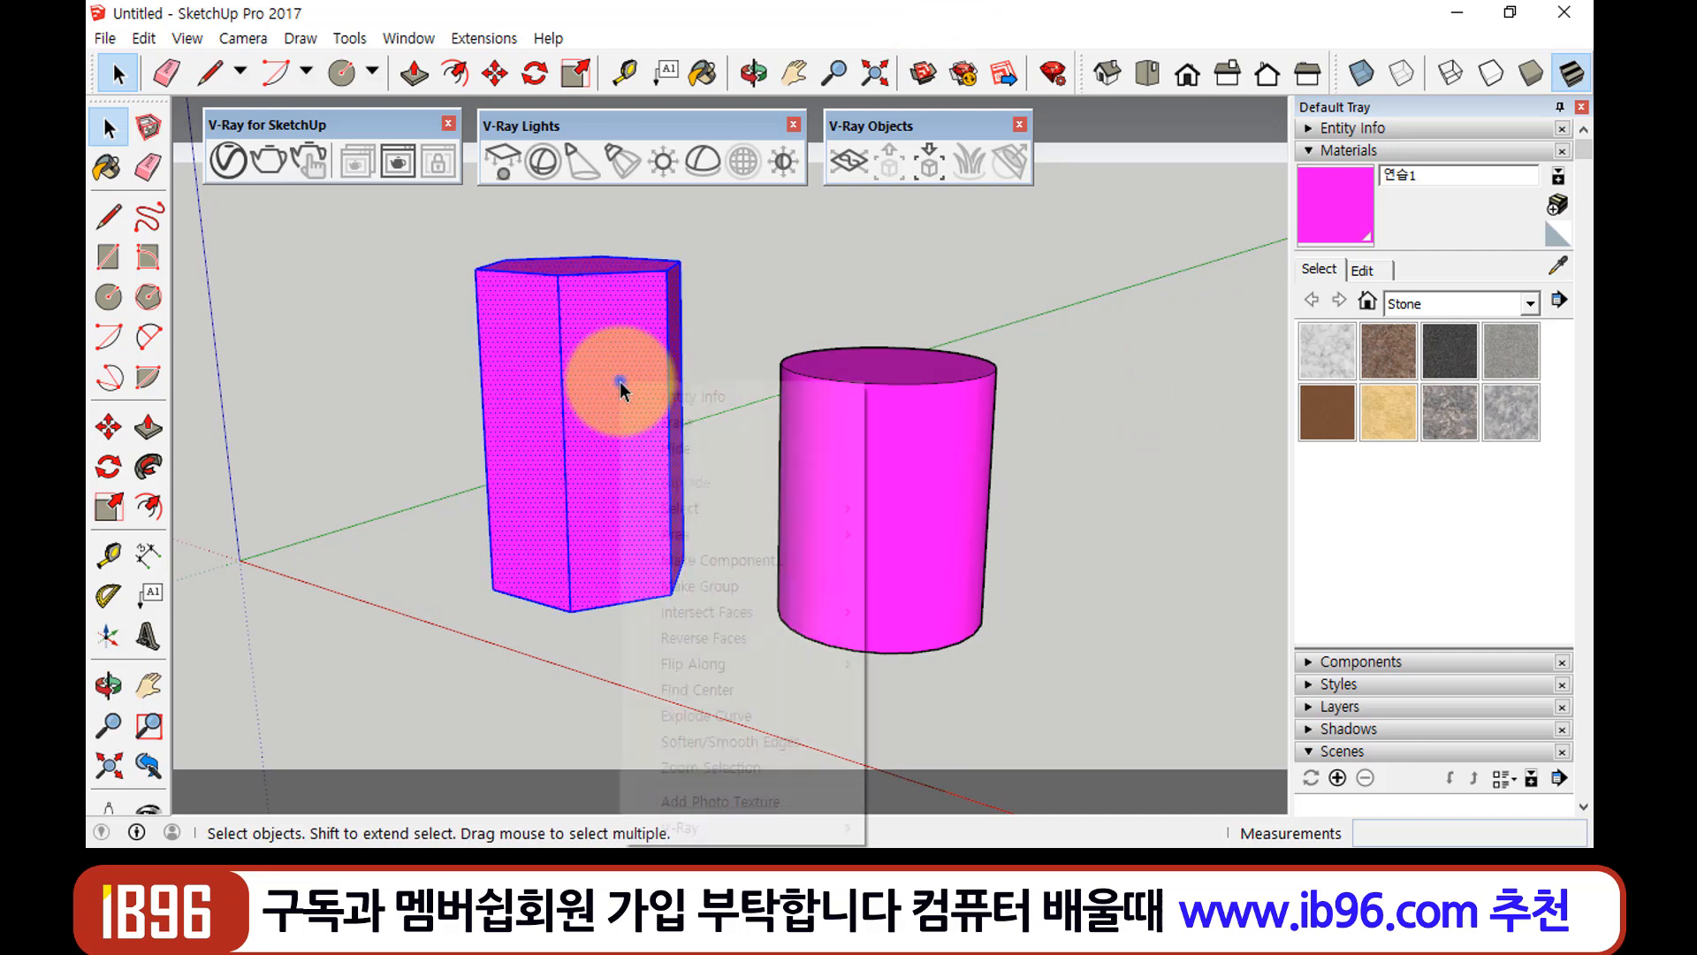
{"action": "left_click", "coordinate": [665, 586]}
{"action": "left_click", "coordinate": [875, 477]}
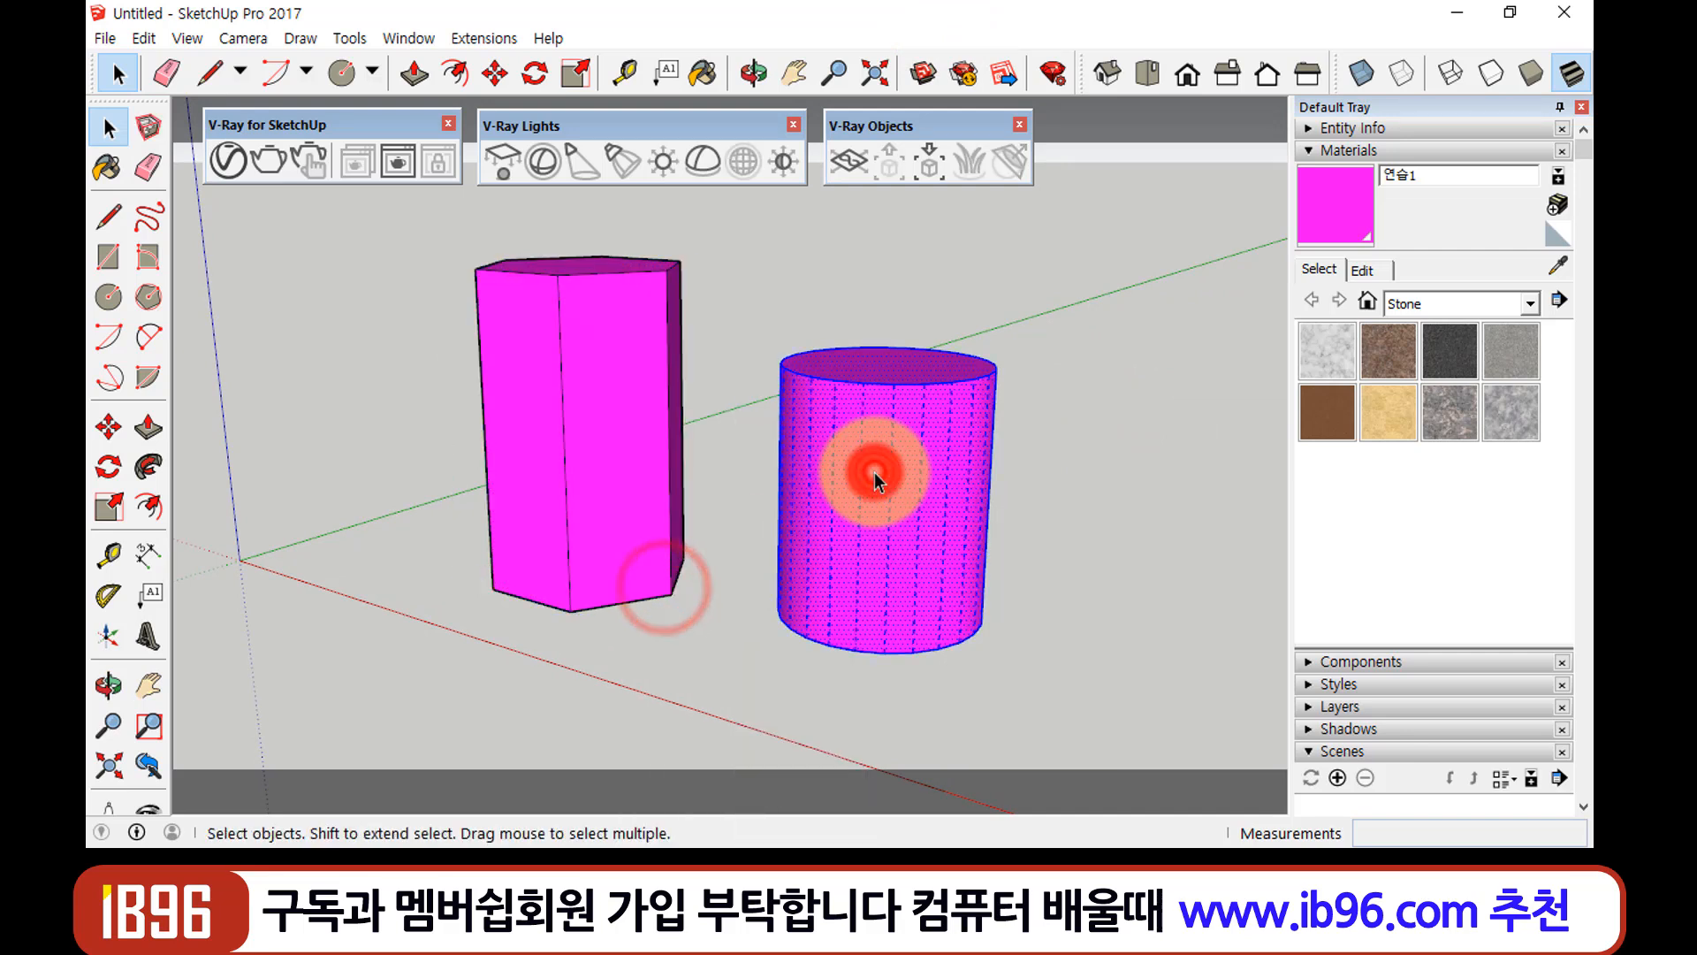
{"action": "right_click", "coordinate": [876, 478]}
{"action": "left_click", "coordinate": [992, 565]}
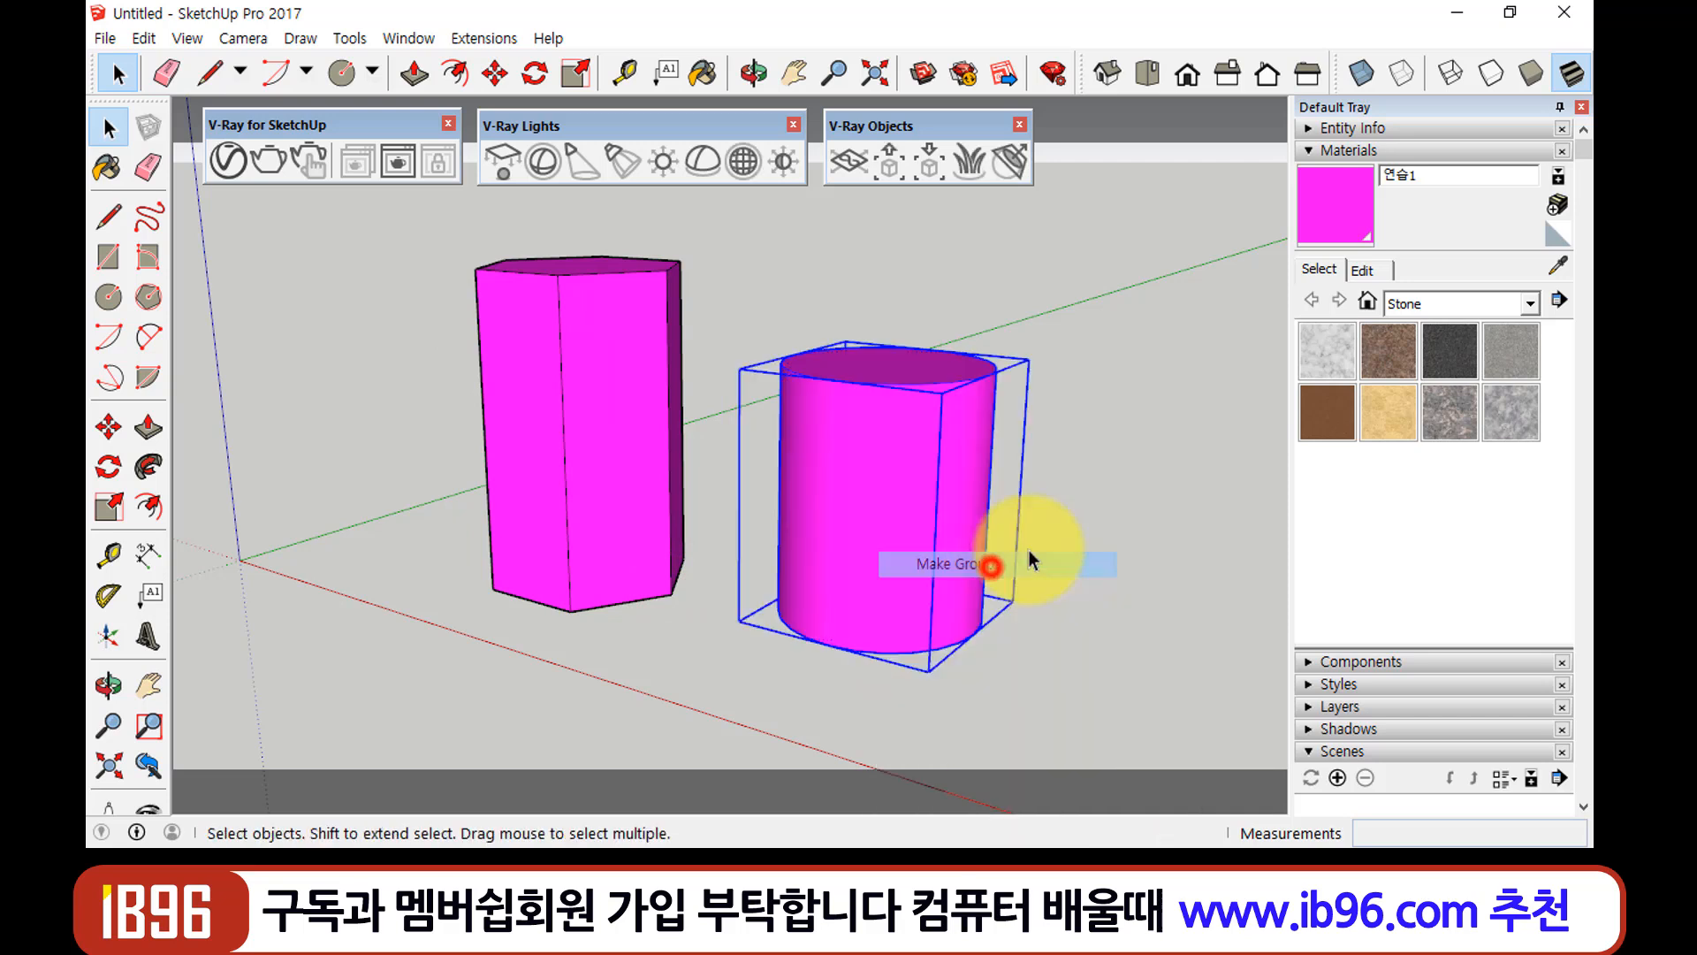
{"action": "left_click", "coordinate": [1133, 493]}
Draw a large rectangular floor on the ground plane around both solids, working from the top view
{"action": "scroll", "coordinate": [730, 442], "scroll_direction": "down", "scroll_amount": 4}
{"action": "middle_click_drag", "start_coordinate": [719, 391], "coordinate": [718, 443]}
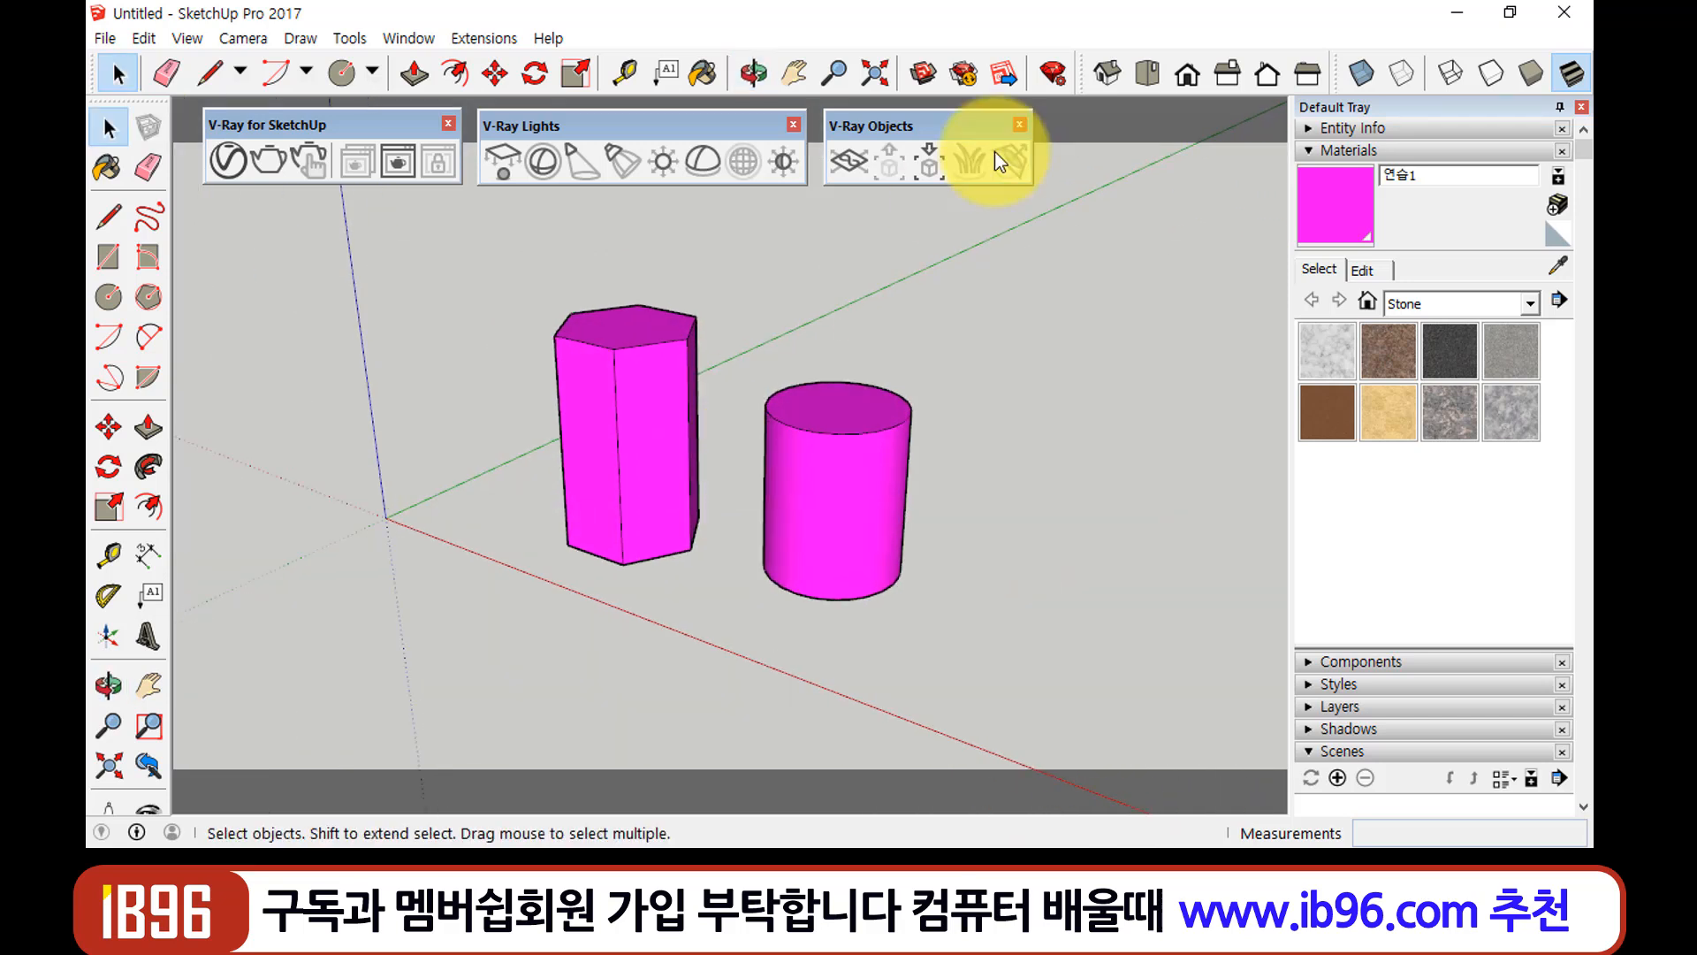
{"action": "left_click", "coordinate": [1143, 78]}
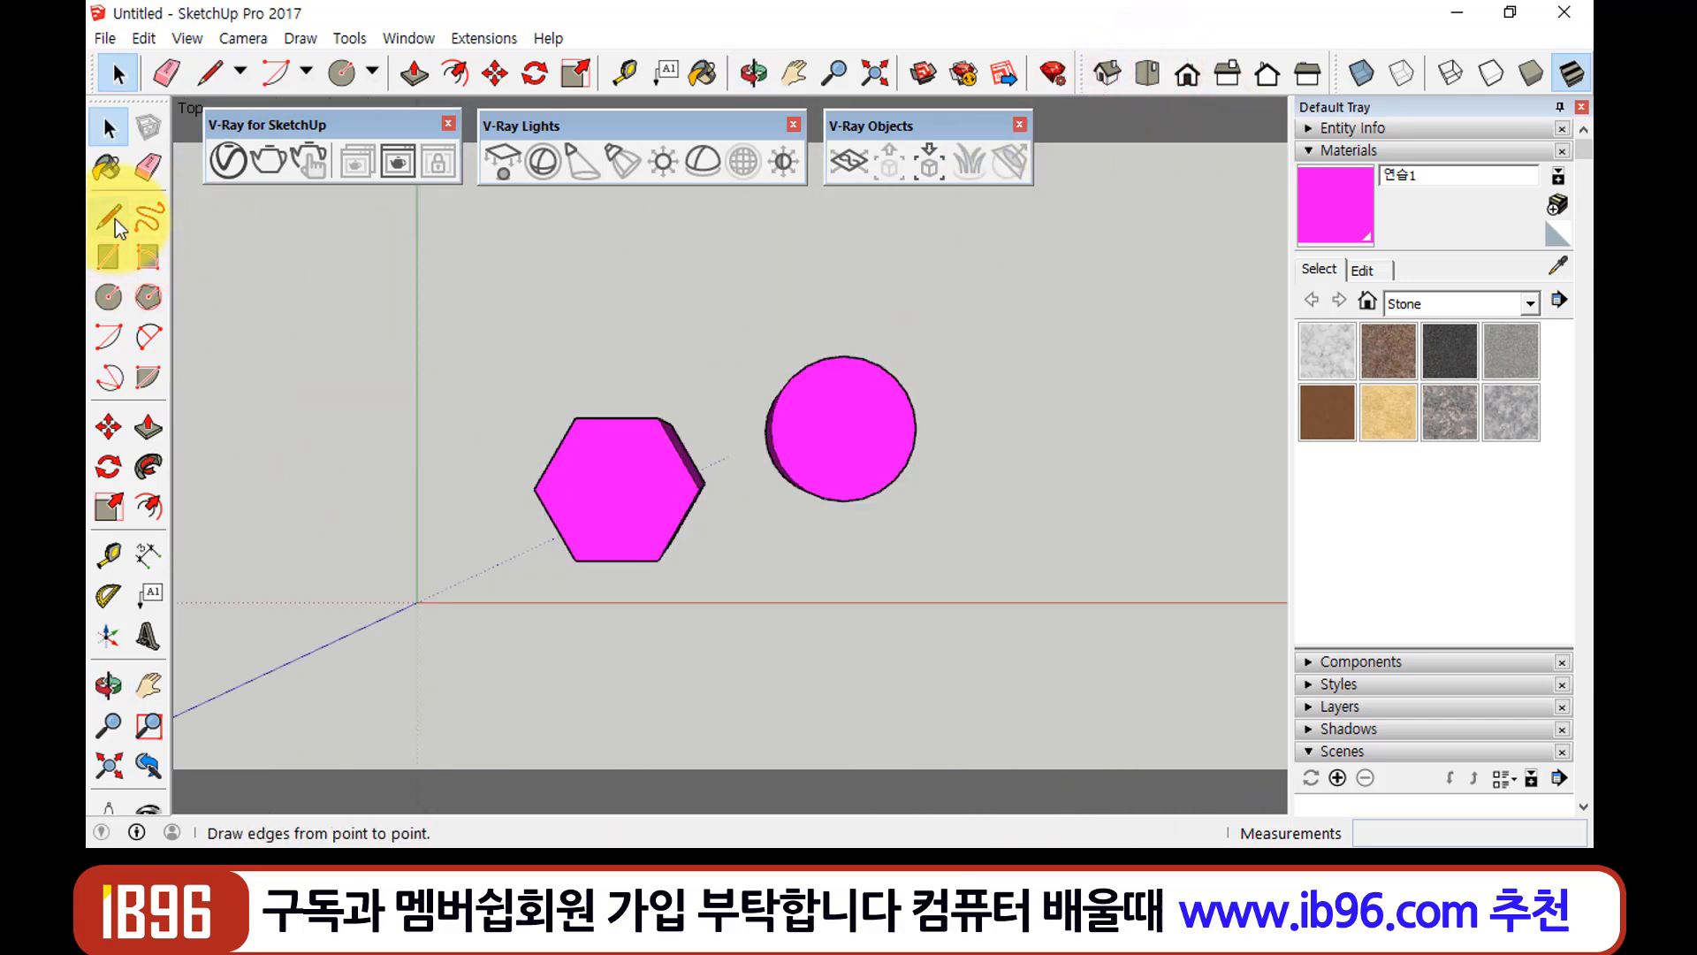
{"action": "left_click", "coordinate": [109, 256]}
{"action": "left_click", "coordinate": [397, 269]}
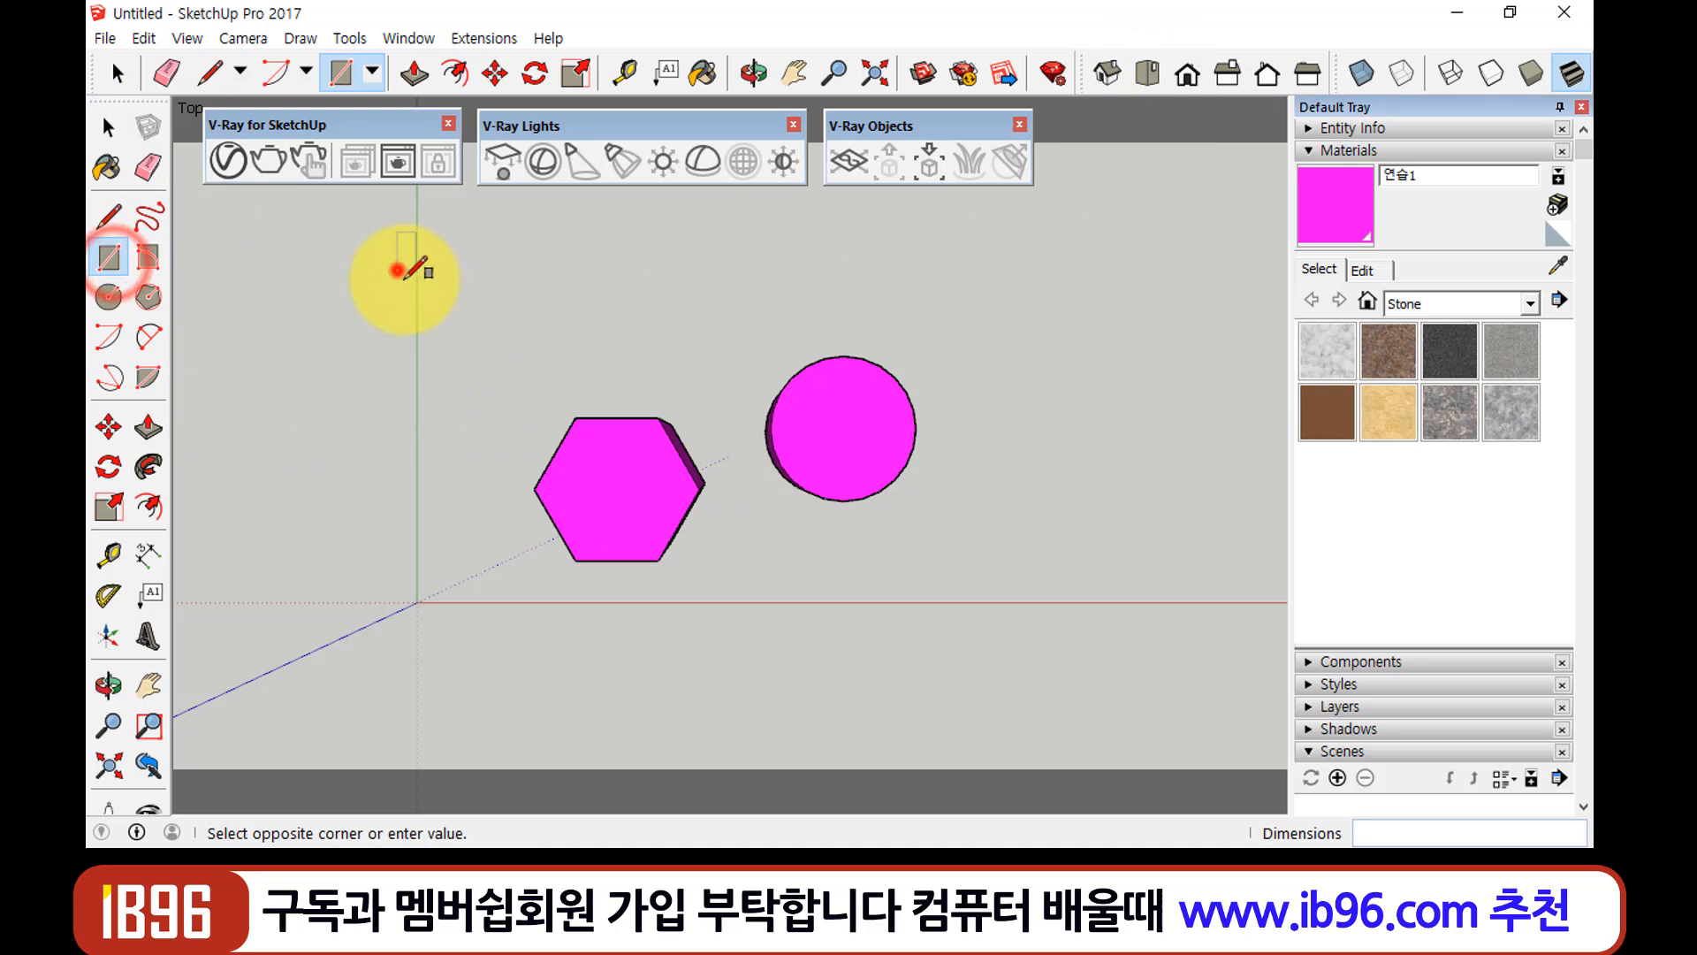
{"action": "left_click", "coordinate": [1072, 678]}
Frame both solids on the floor in a close perspective view and reopen the V-Ray Asset Editor
{"action": "middle_click_drag", "start_coordinate": [751, 568], "coordinate": [753, 390]}
{"action": "scroll", "coordinate": [728, 442], "scroll_direction": "up", "scroll_amount": 4}
{"action": "middle_click_drag", "start_coordinate": [722, 510], "coordinate": [707, 473]}
{"action": "scroll", "coordinate": [707, 473], "scroll_direction": "up", "scroll_amount": 1}
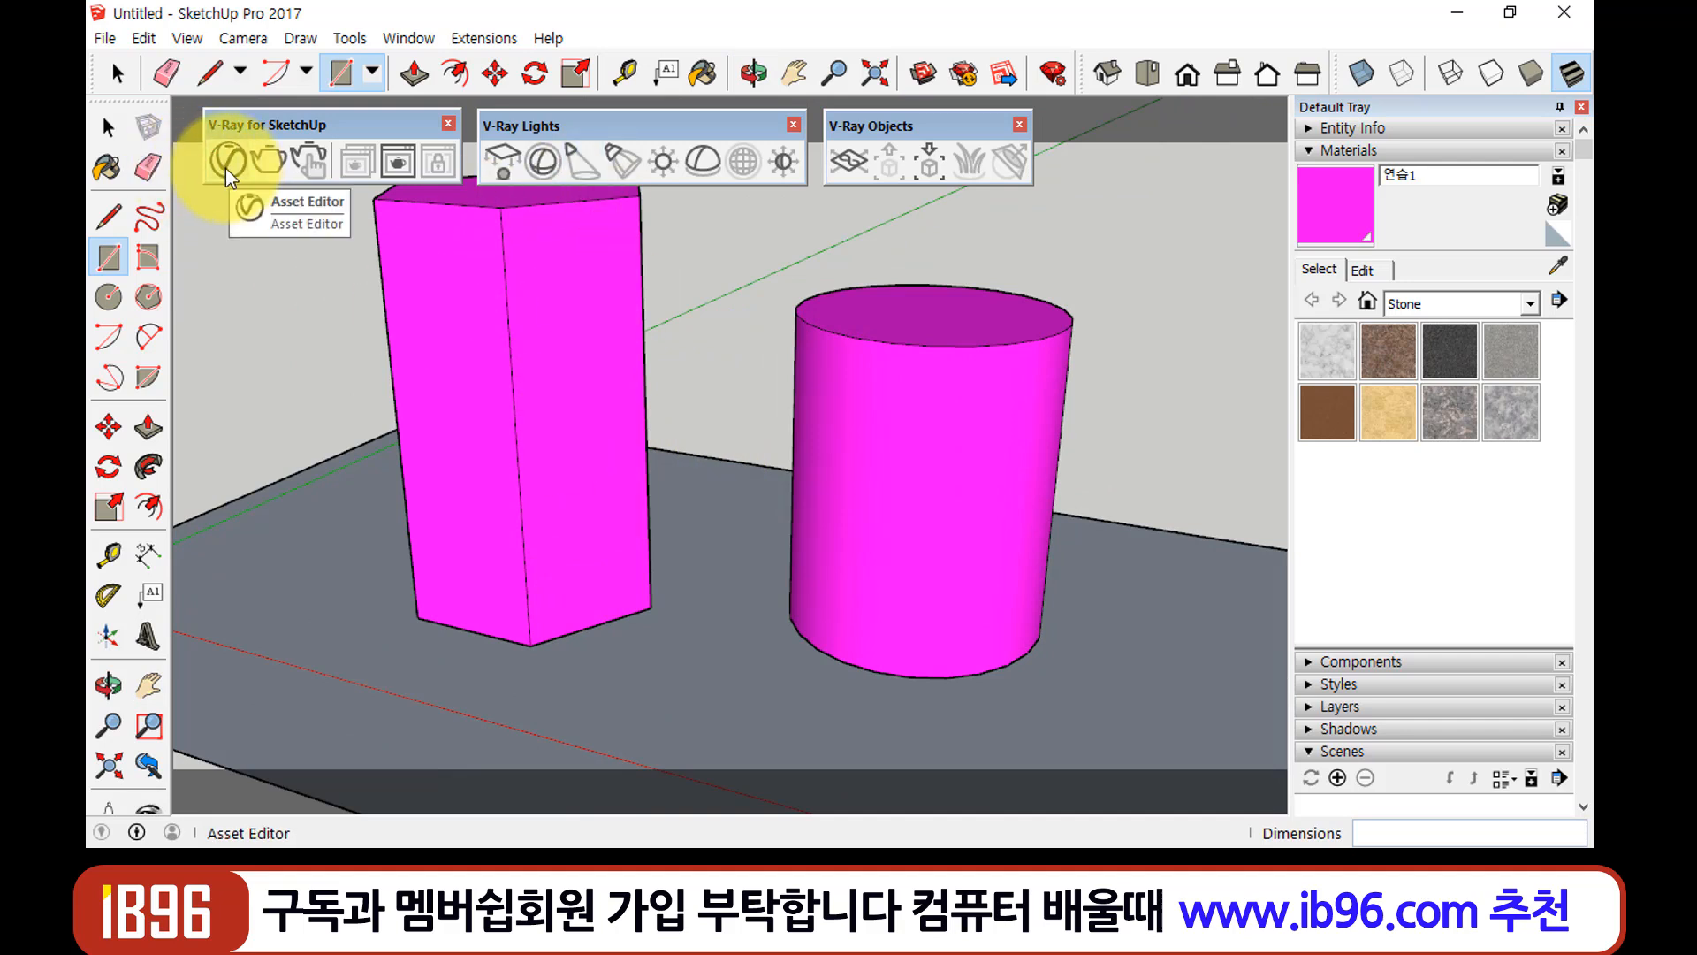
{"action": "middle_click_drag", "start_coordinate": [758, 540], "coordinate": [708, 513]}
{"action": "left_click", "coordinate": [149, 685]}
{"action": "left_click_drag", "start_coordinate": [619, 419], "coordinate": [625, 481]}
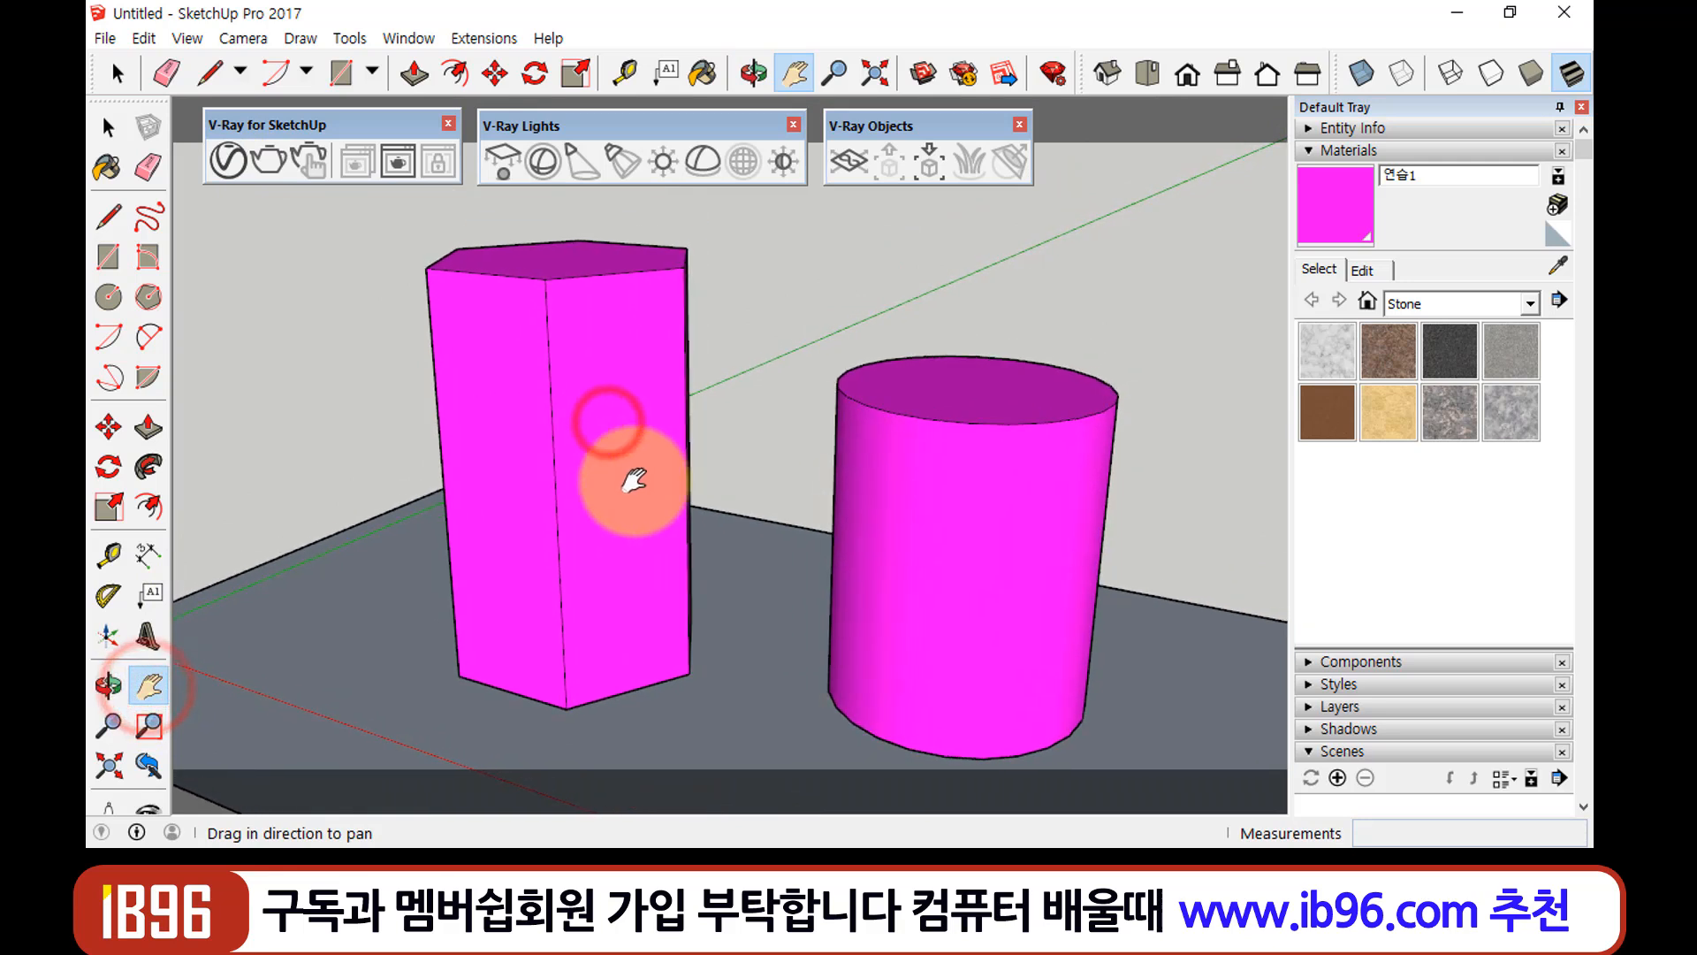
{"action": "left_click", "coordinate": [232, 160]}
{"action": "left_click_drag", "start_coordinate": [591, 30], "coordinate": [587, 19]}
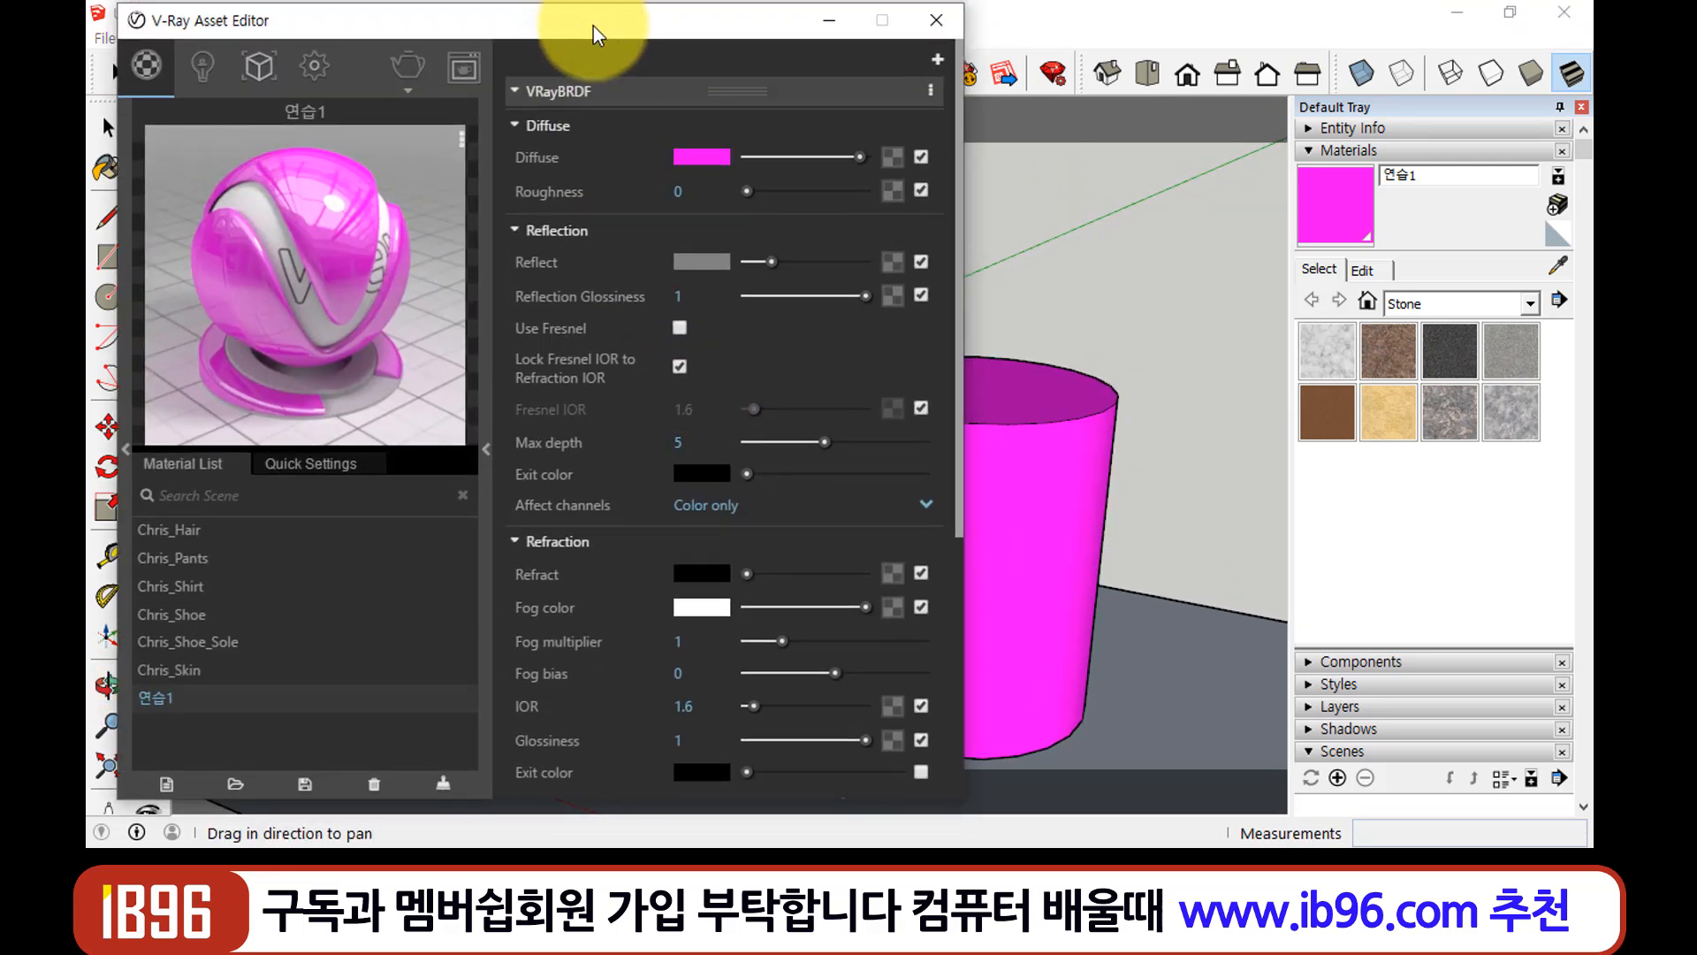
Create a new Generic V-Ray material and name it 바닥
{"action": "left_click", "coordinate": [159, 791]}
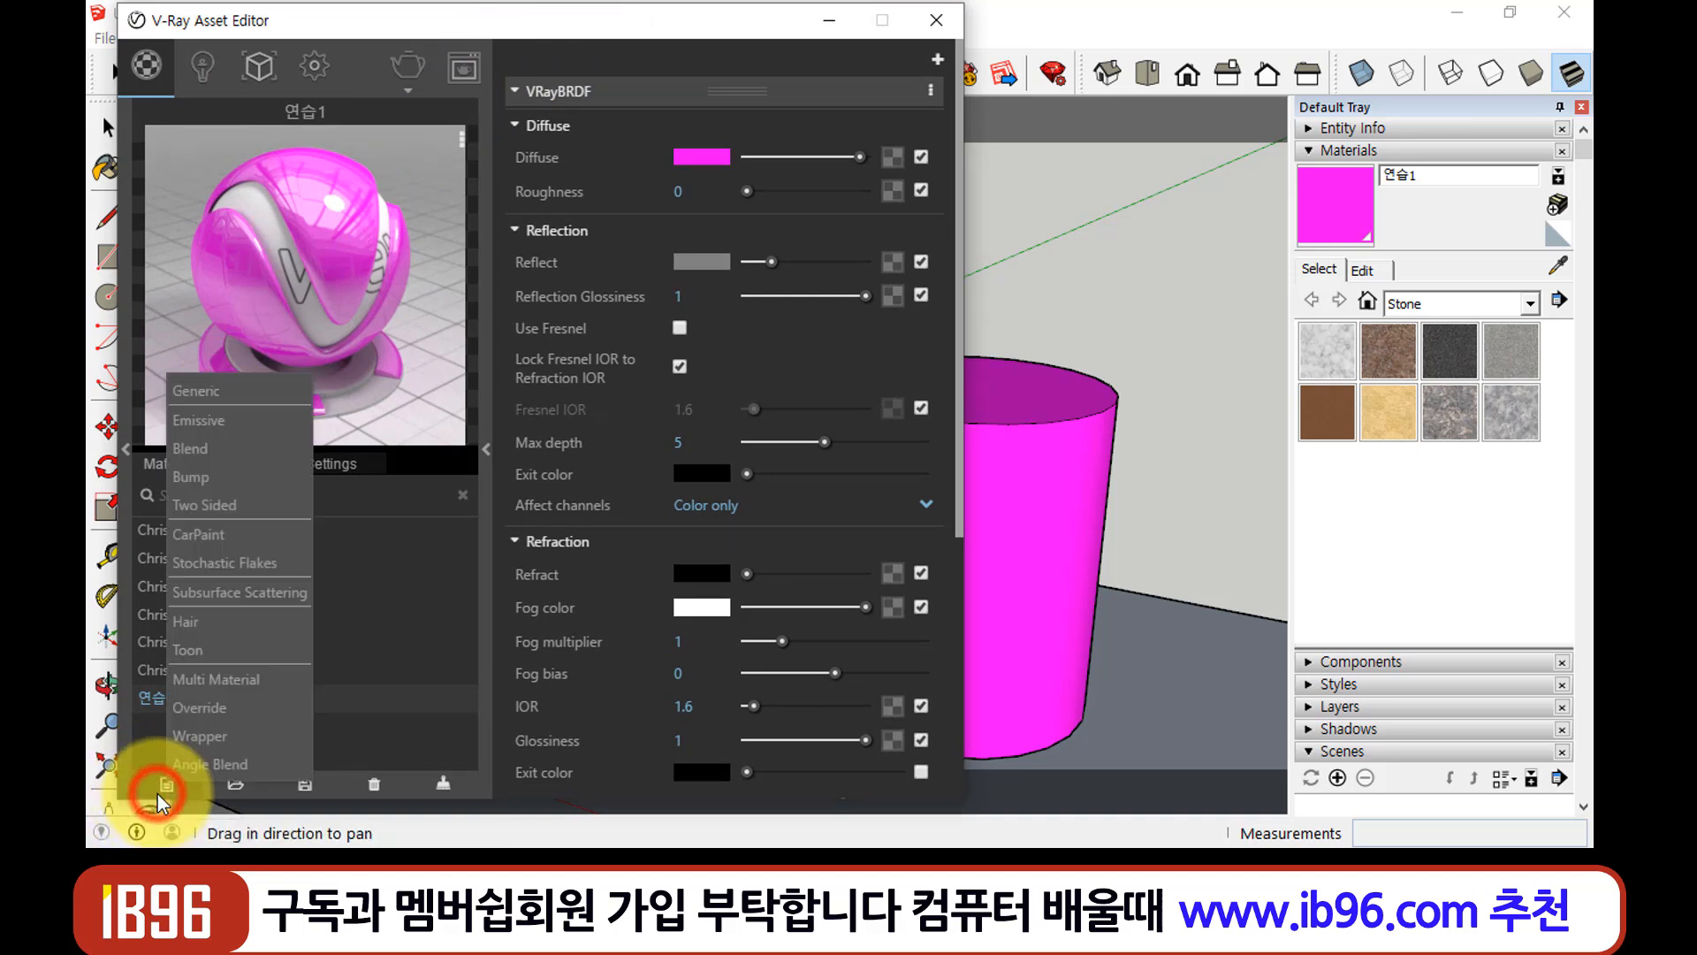
{"action": "left_click", "coordinate": [221, 389]}
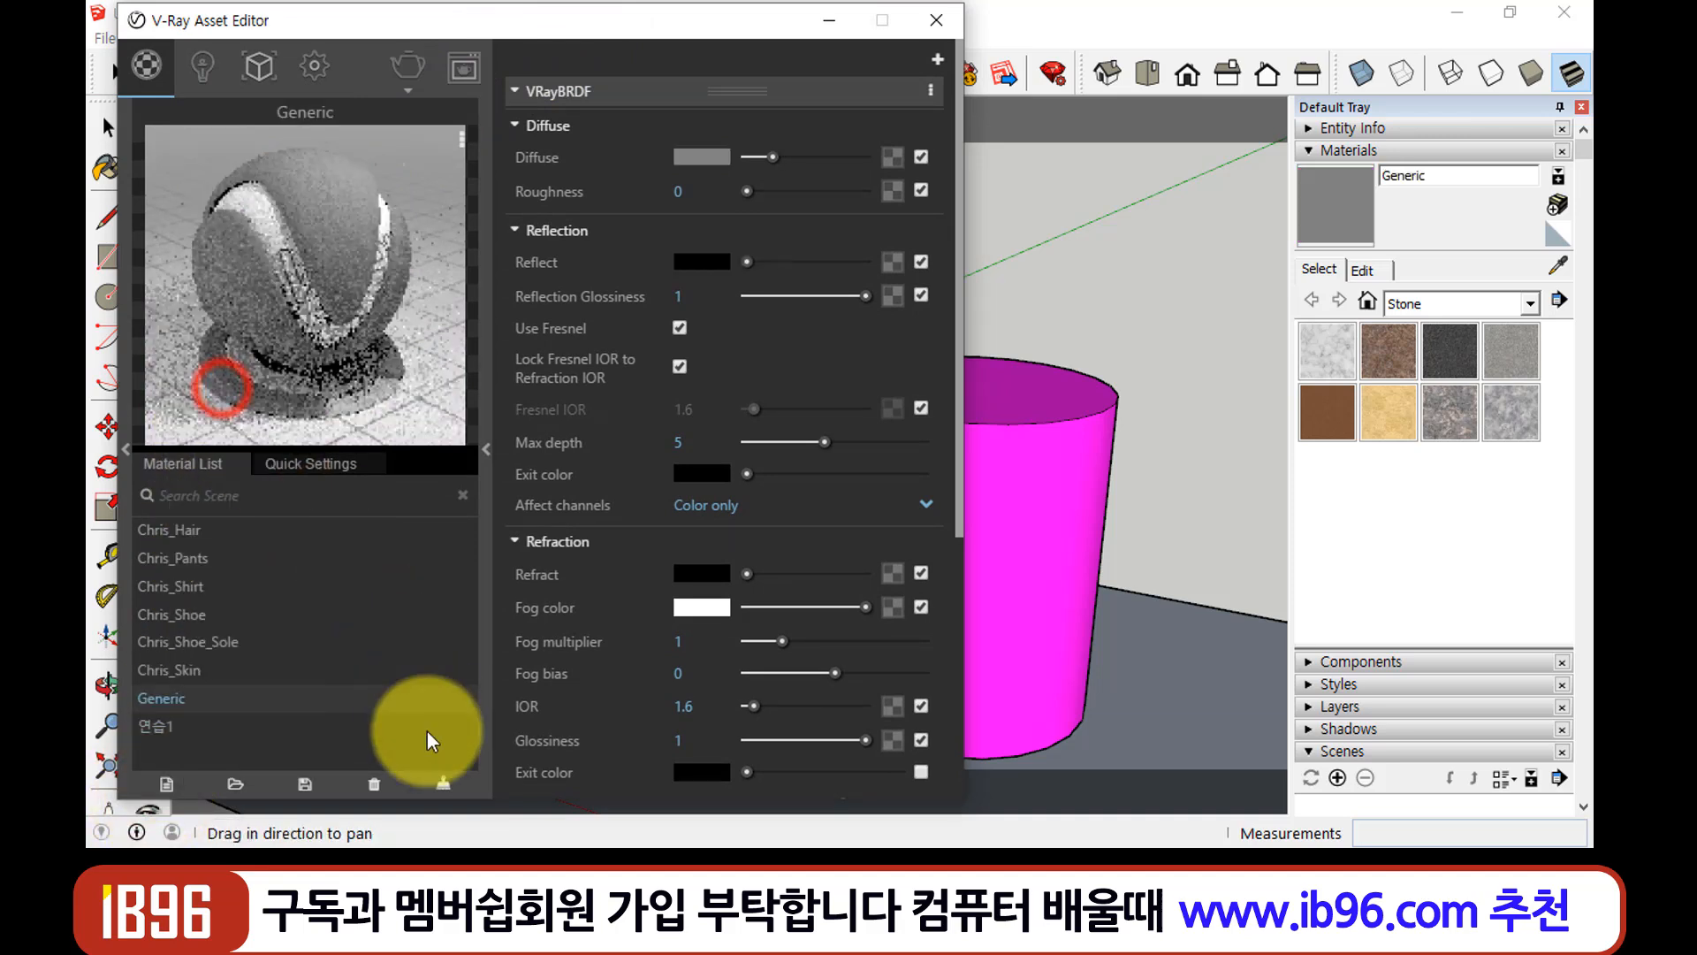
{"action": "right_click", "coordinate": [161, 697]}
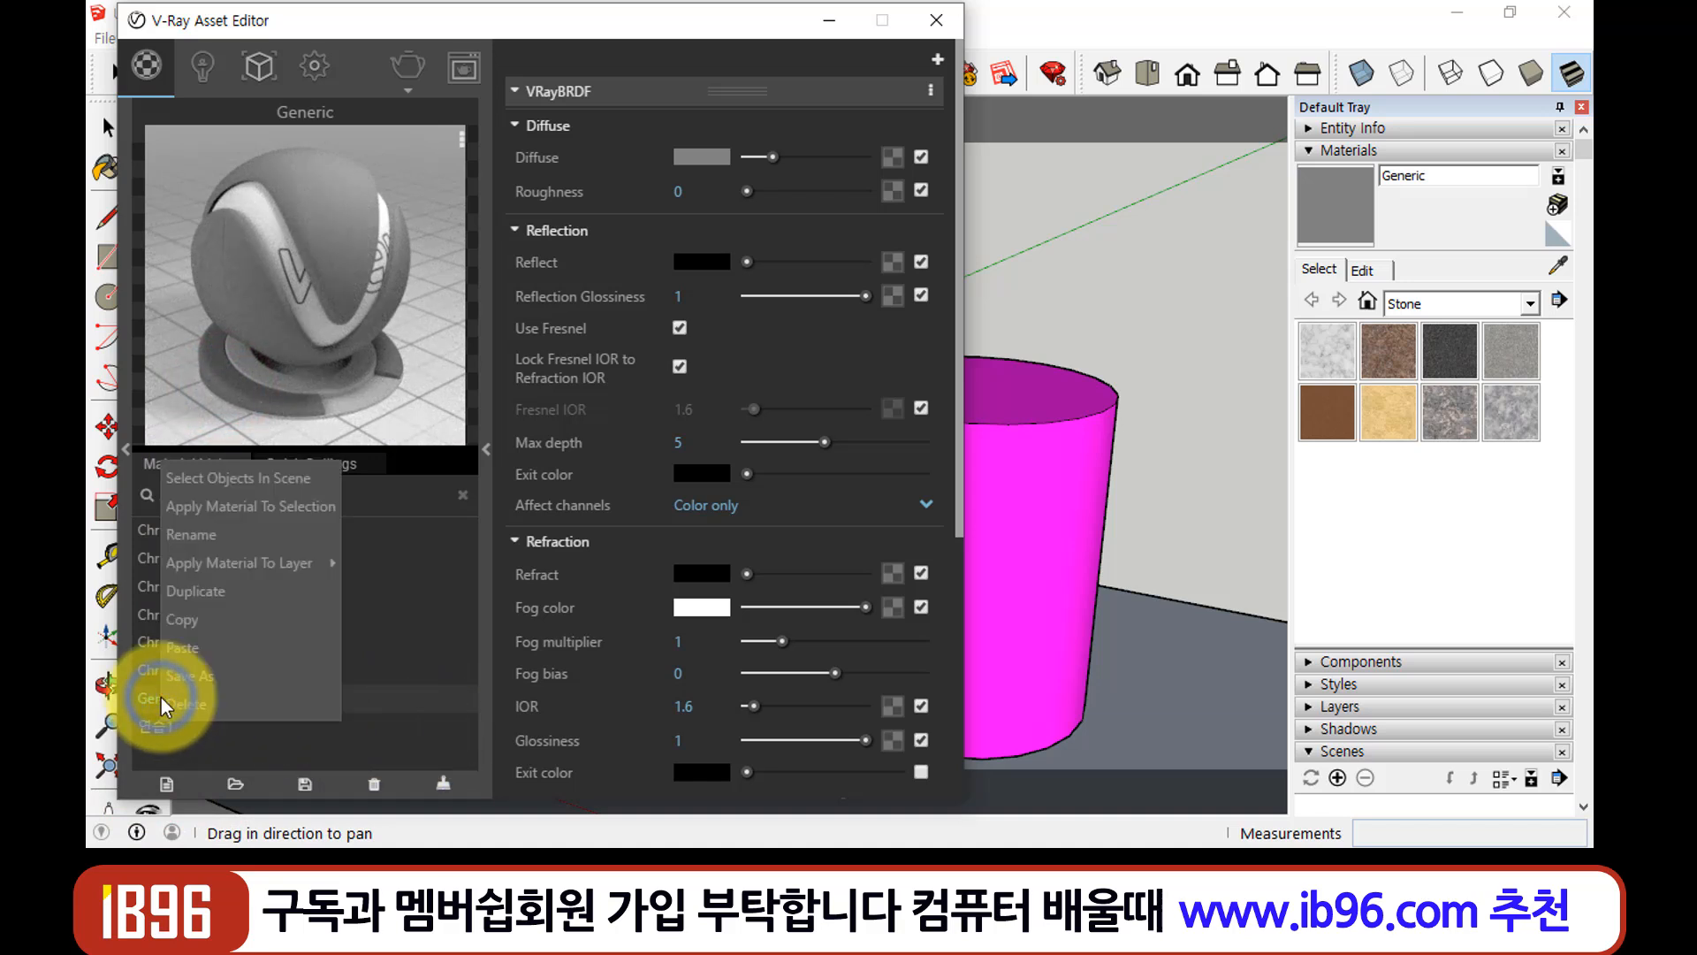
{"action": "left_click", "coordinate": [217, 534]}
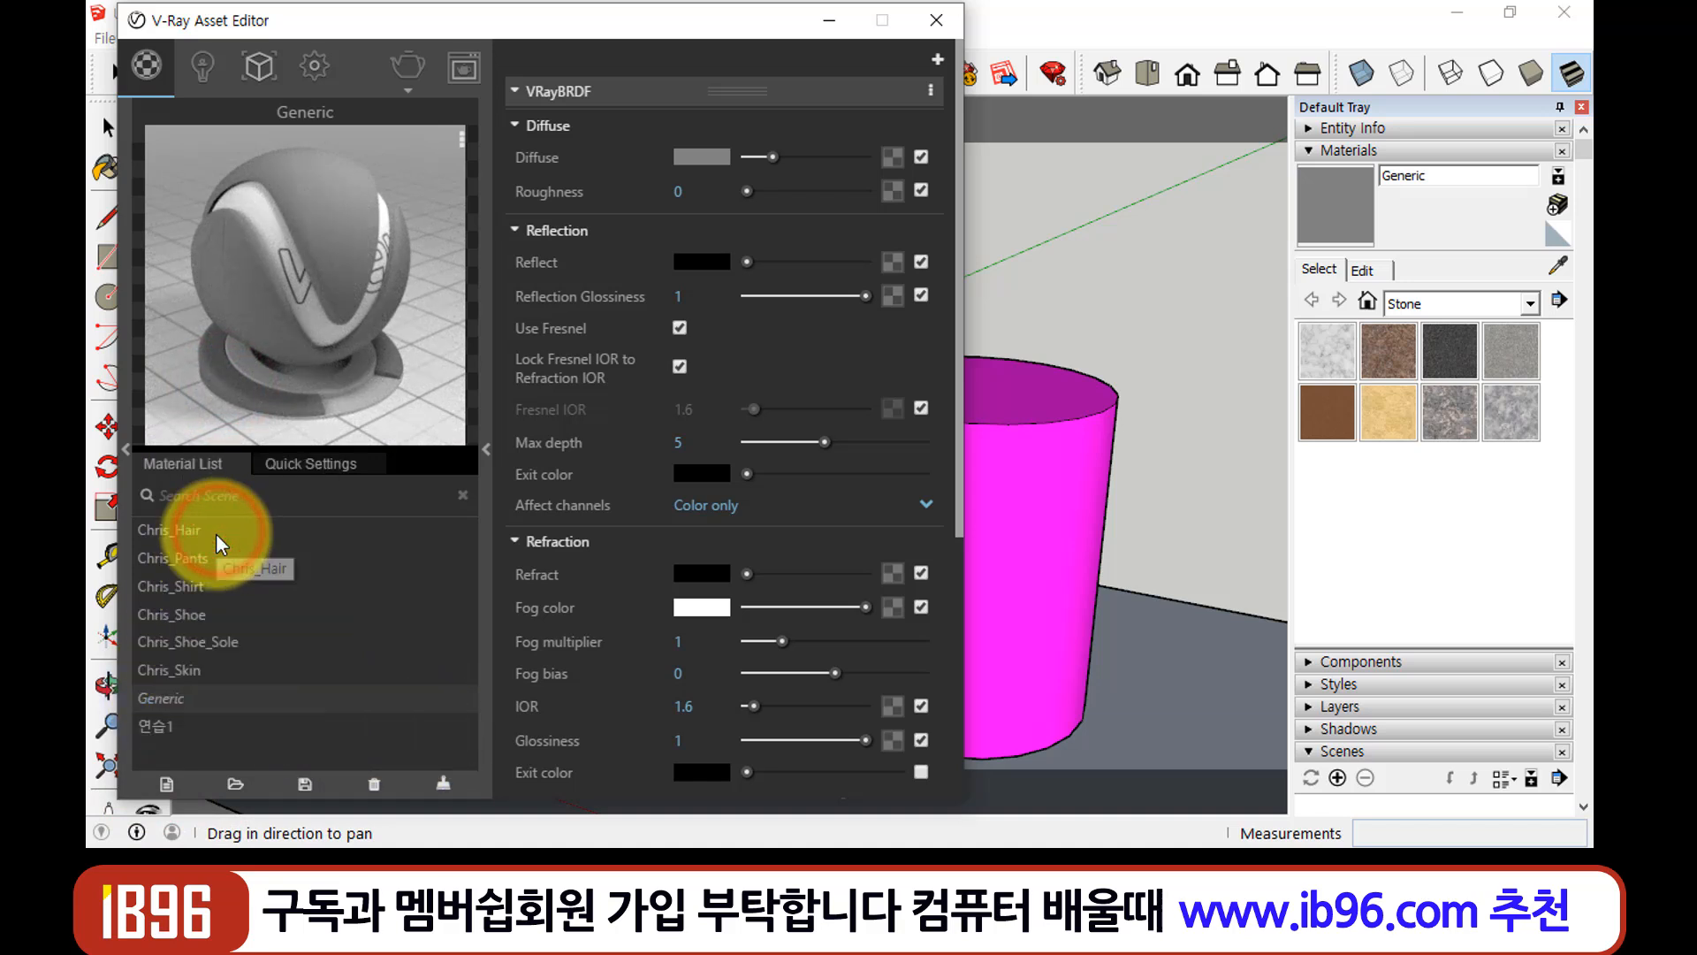
{"action": "key", "text": "BackSpace"}
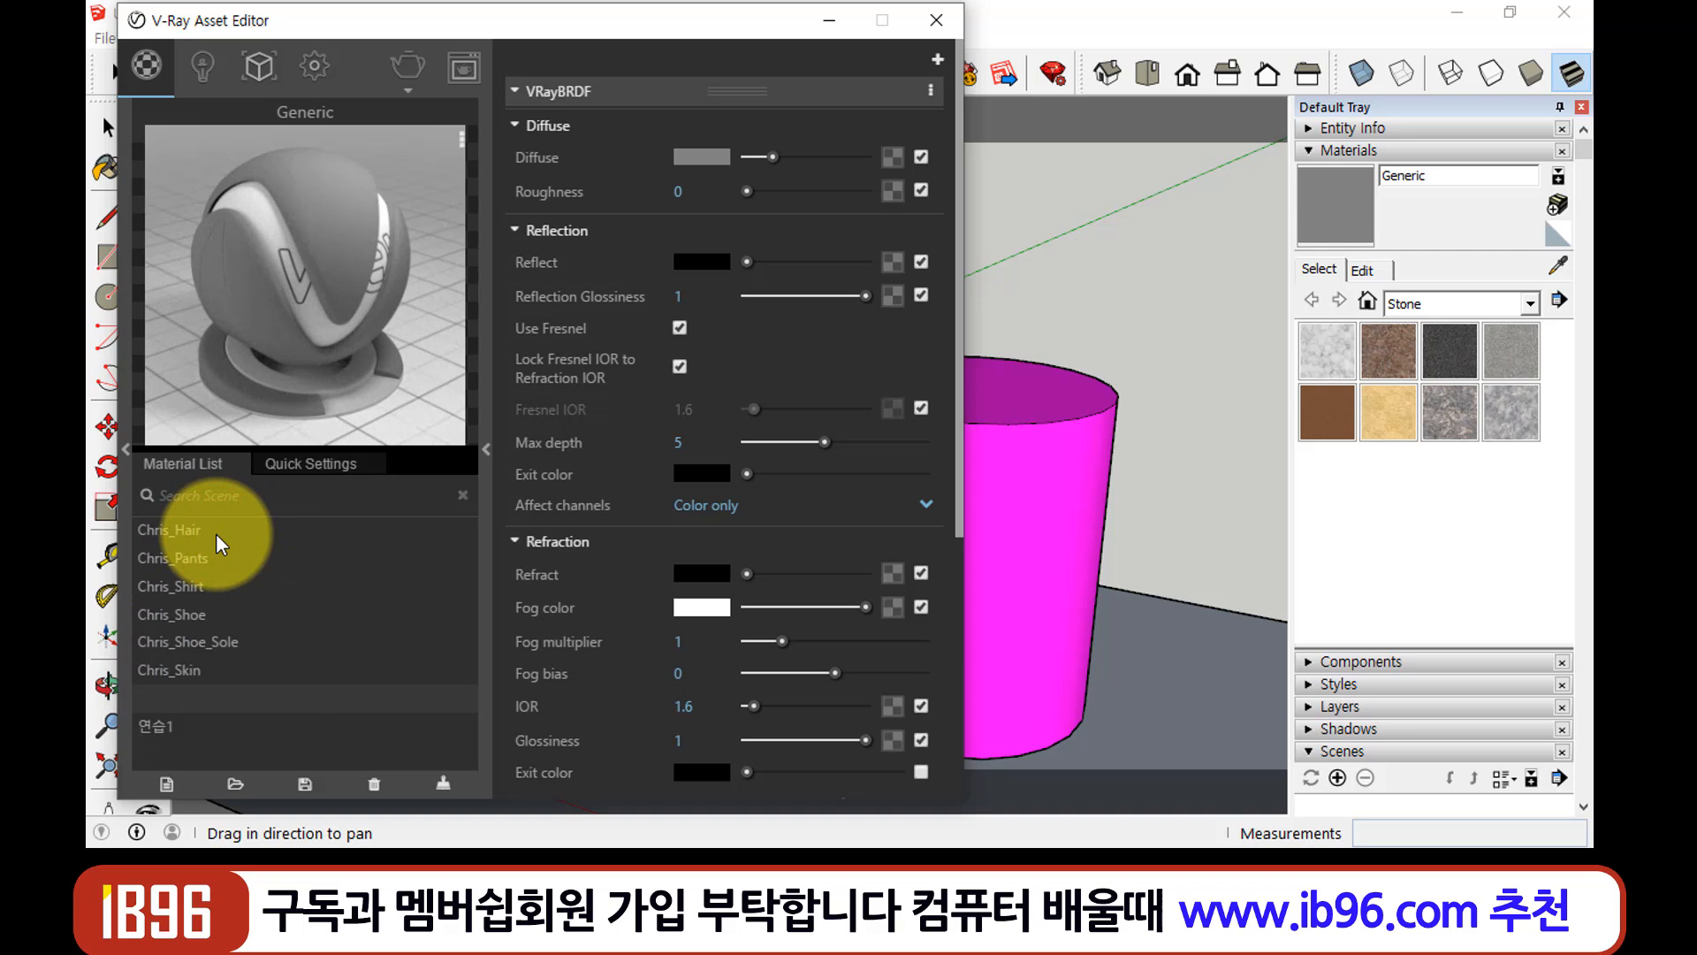
{"action": "type", "text": "dust"}
{"action": "key", "text": "BackSpace"}
{"action": "key", "text": "BackSpace"}
{"action": "key", "text": "BackSpace"}
{"action": "key", "text": "BackSpace"}
{"action": "type", "text": "바닥"}
{"action": "key", "text": "Return"}
Set the 바닥 material's diffuse color to a dark green, RGB 55, 112, 54
{"action": "left_click", "coordinate": [699, 156]}
{"action": "mouse_move", "coordinate": [553, 240]}
{"action": "left_mouse_down"}
{"action": "mouse_move", "coordinate": [568, 104]}
{"action": "mouse_move", "coordinate": [516, 147]}
{"action": "mouse_move", "coordinate": [508, 135]}
{"action": "mouse_move", "coordinate": [516, 269]}
{"action": "mouse_move", "coordinate": [525, 255]}
{"action": "left_mouse_up"}
{"action": "left_click_drag", "start_coordinate": [740, 219], "coordinate": [741, 258]}
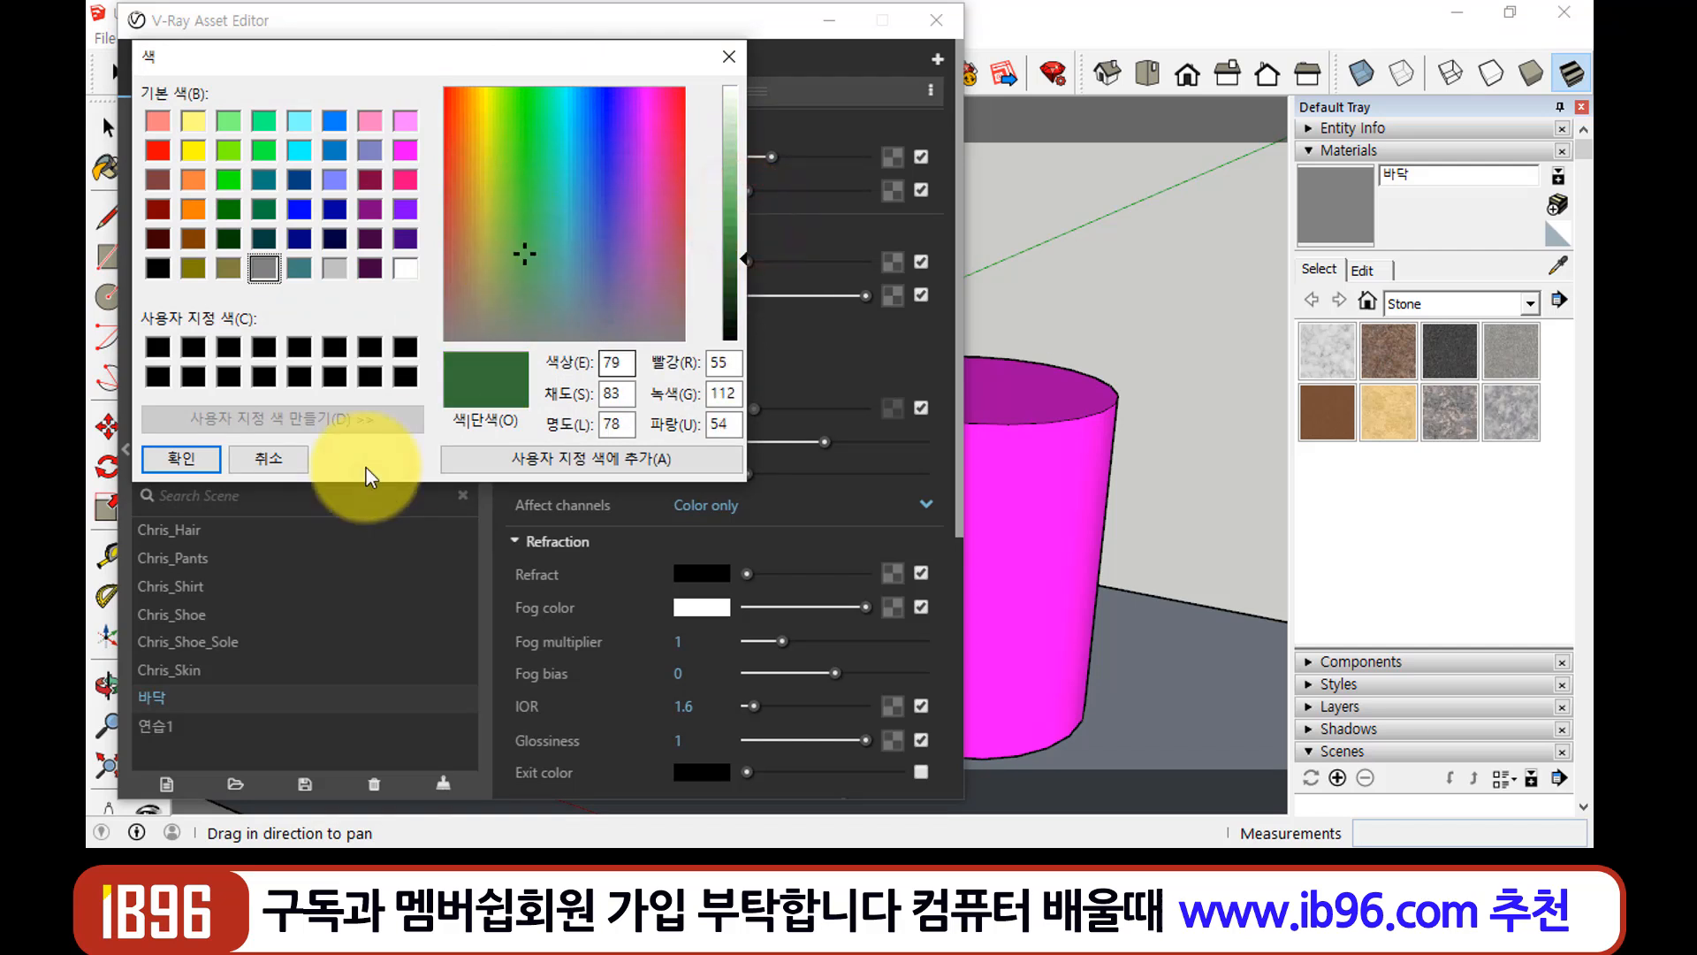
{"action": "left_click", "coordinate": [191, 460]}
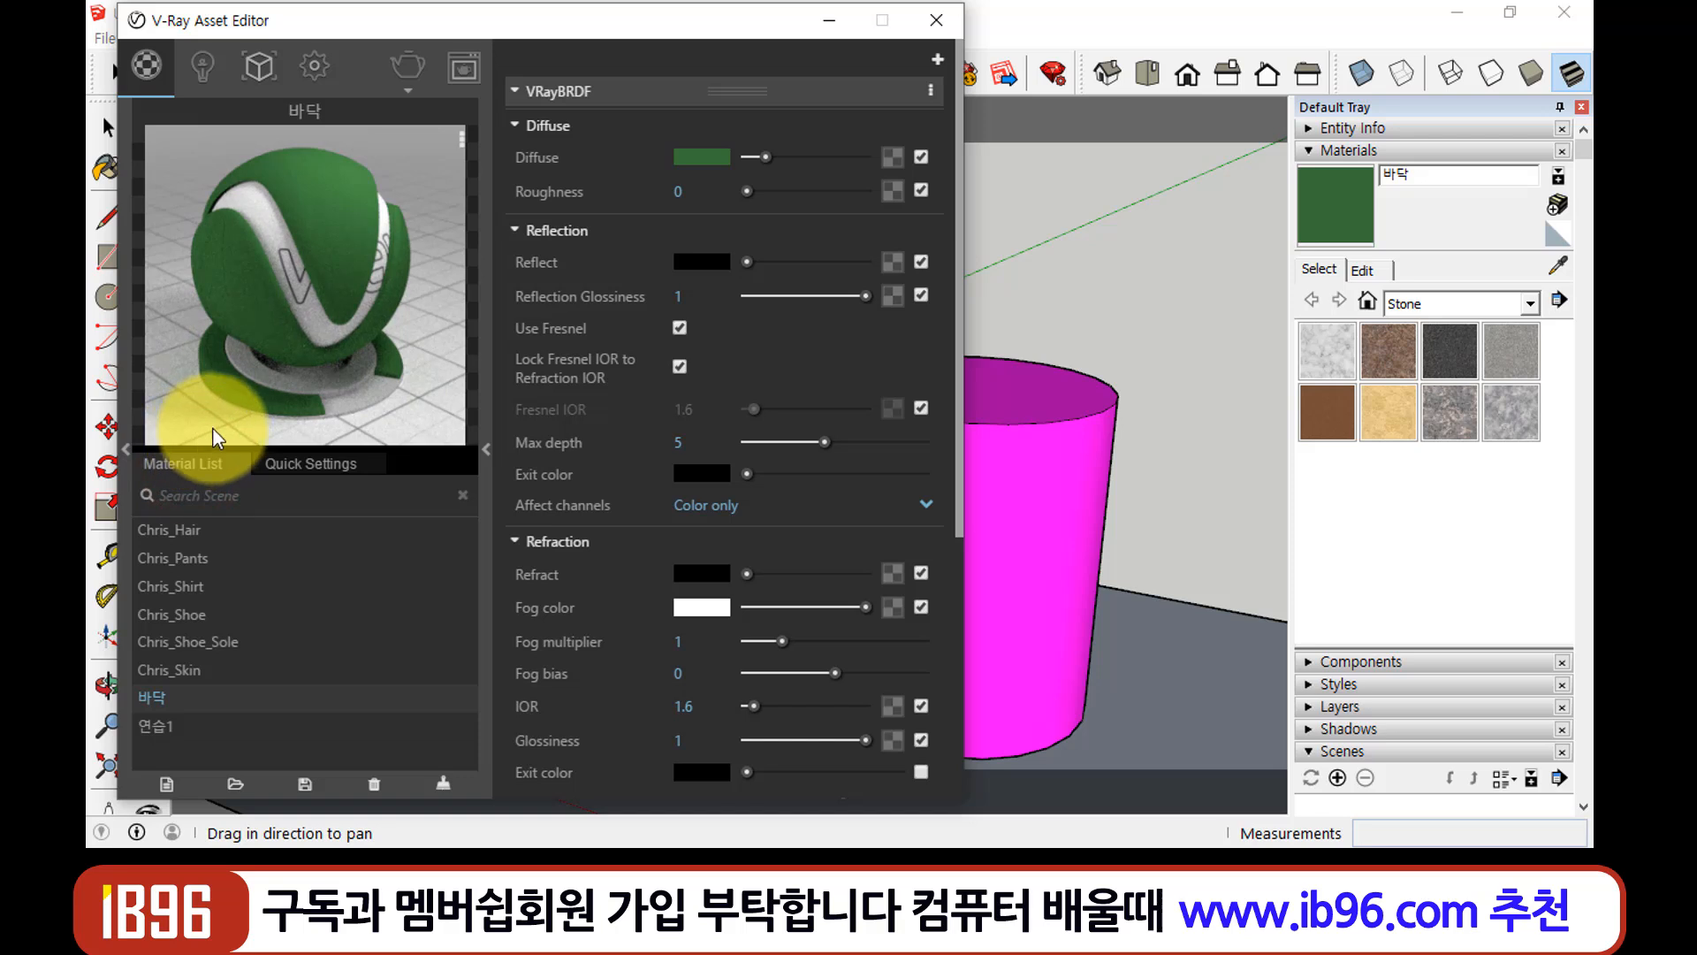
Turn off Use Fresnel for the 바닥 material and set its reflect color to mid-grey, RGB 125, 125, 125
{"action": "left_click", "coordinate": [704, 262]}
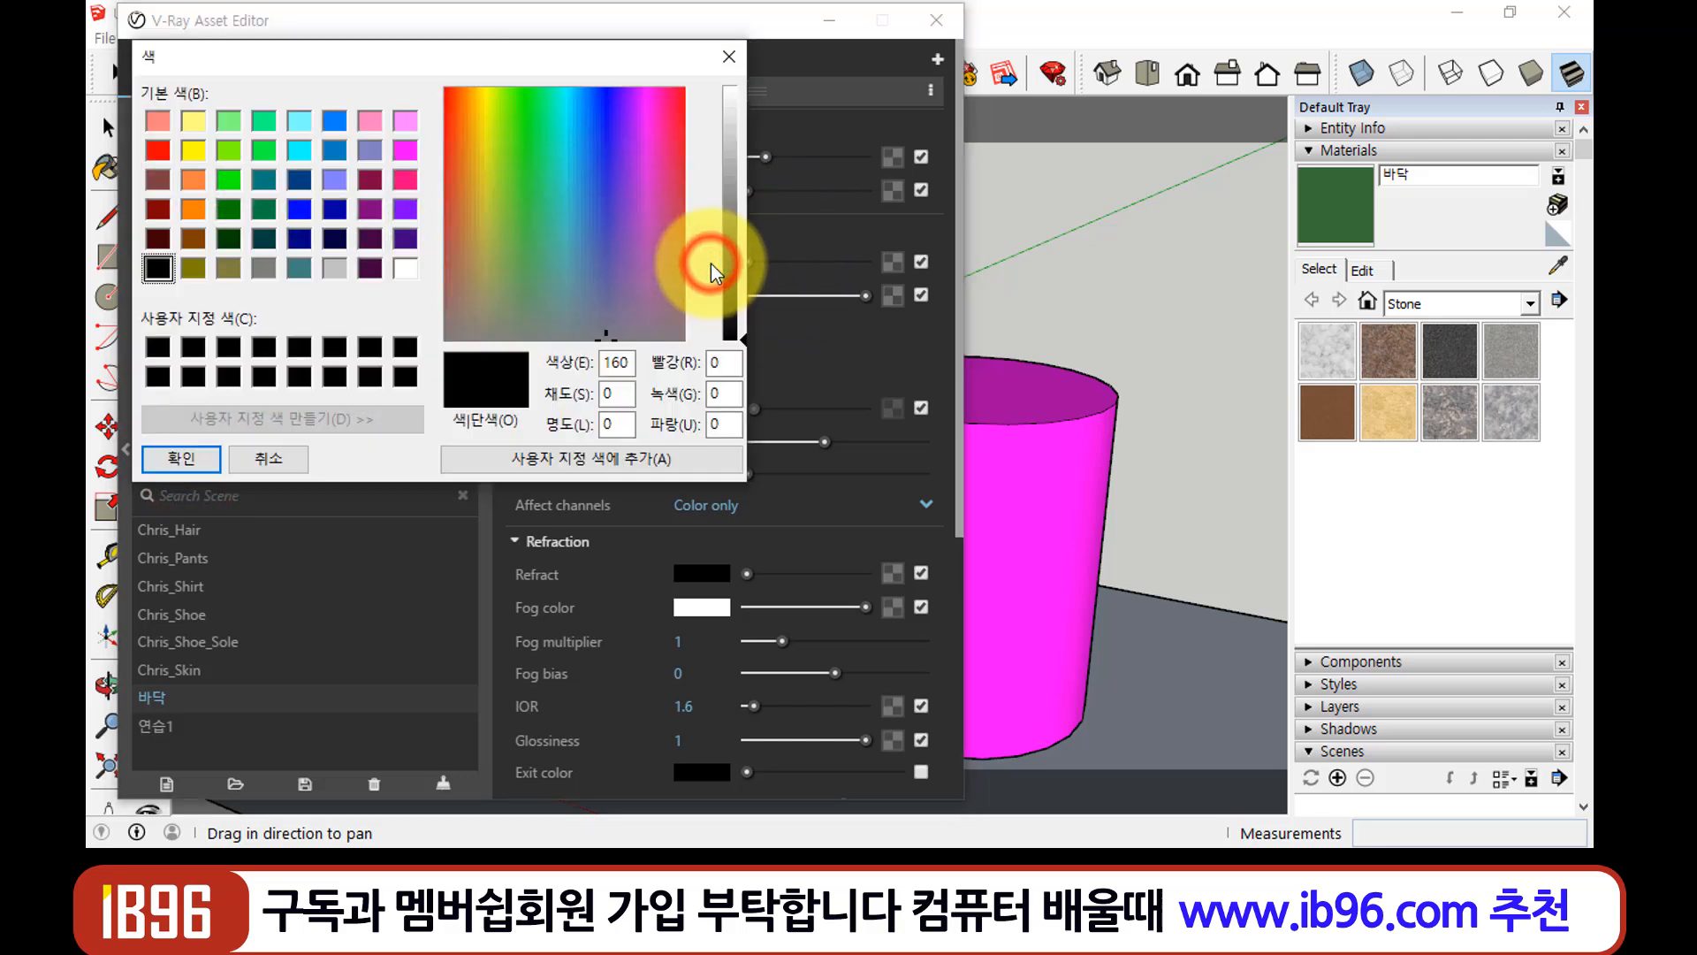
{"action": "left_click", "coordinate": [737, 64]}
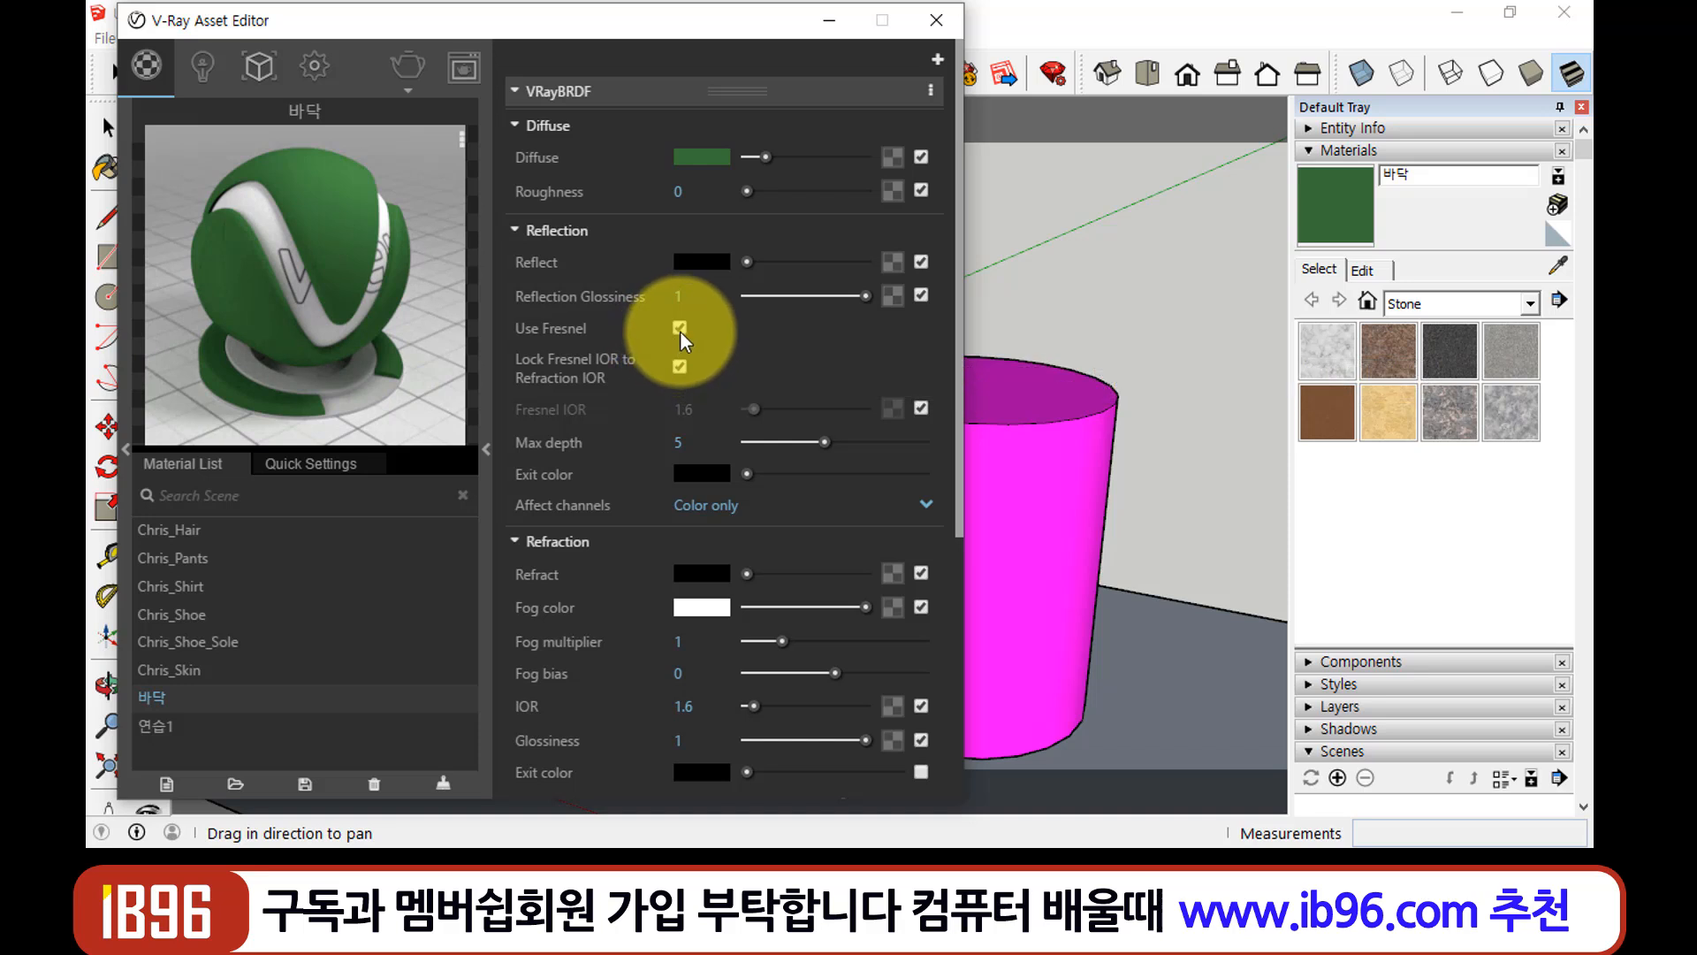
{"action": "left_click", "coordinate": [679, 329]}
{"action": "left_click", "coordinate": [702, 261]}
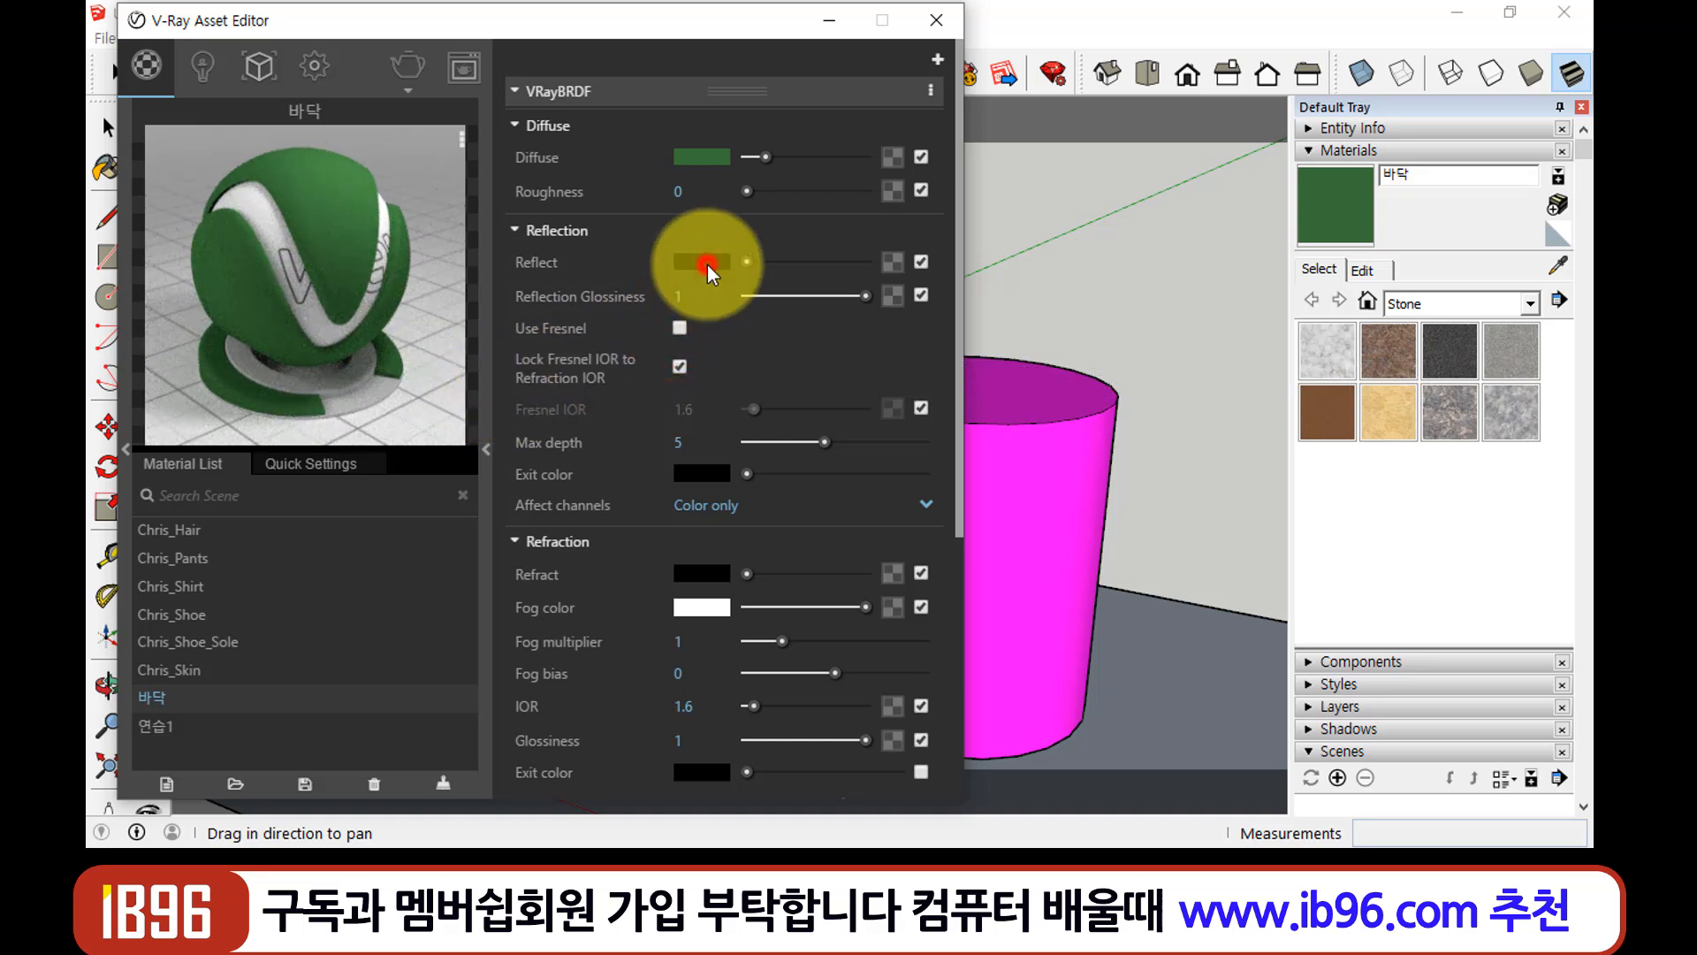
{"action": "left_click_drag", "start_coordinate": [734, 333], "coordinate": [739, 216]}
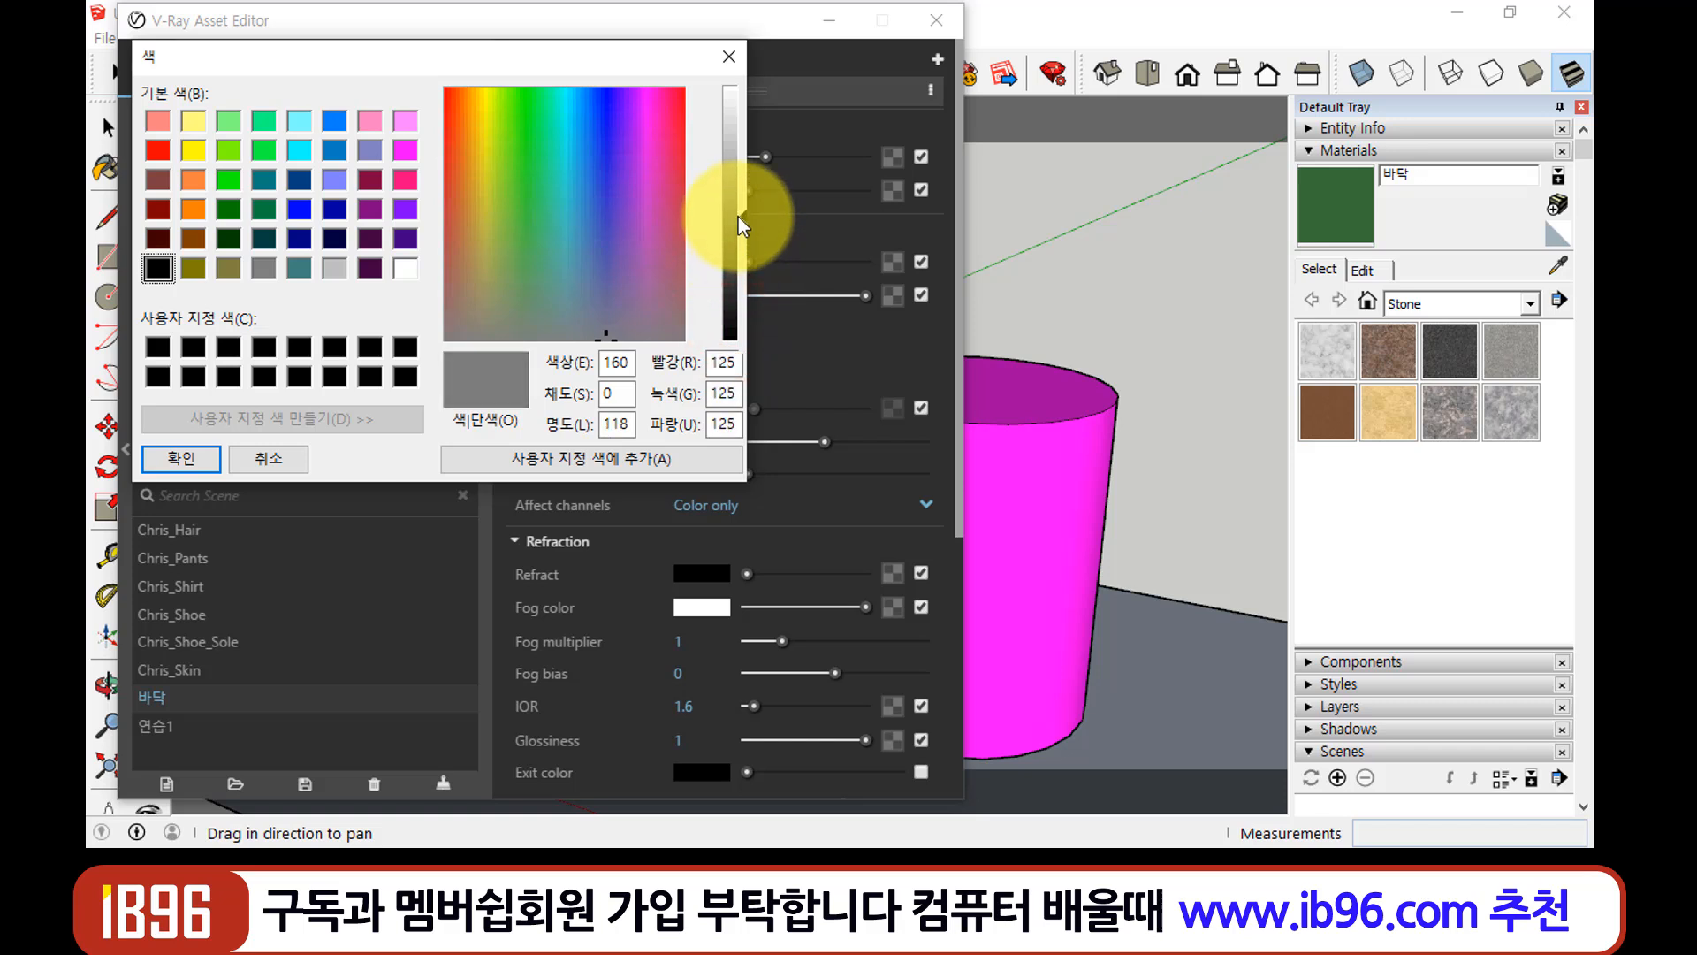
{"action": "left_click", "coordinate": [187, 453]}
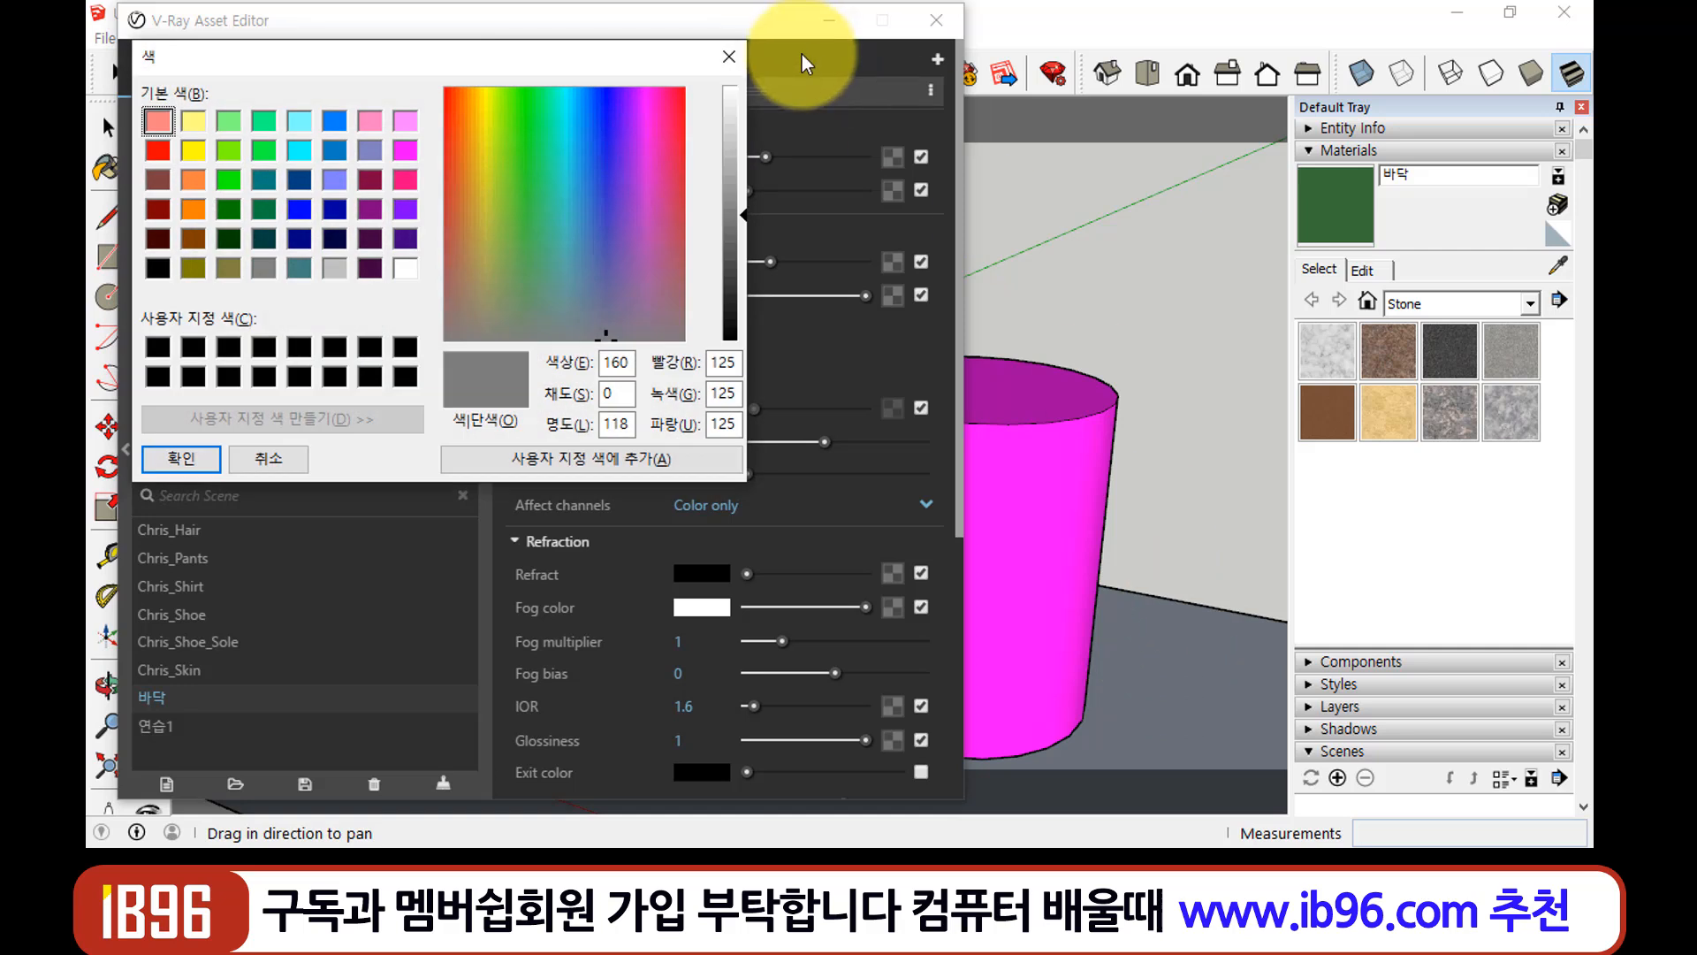
{"action": "left_click", "coordinate": [726, 58]}
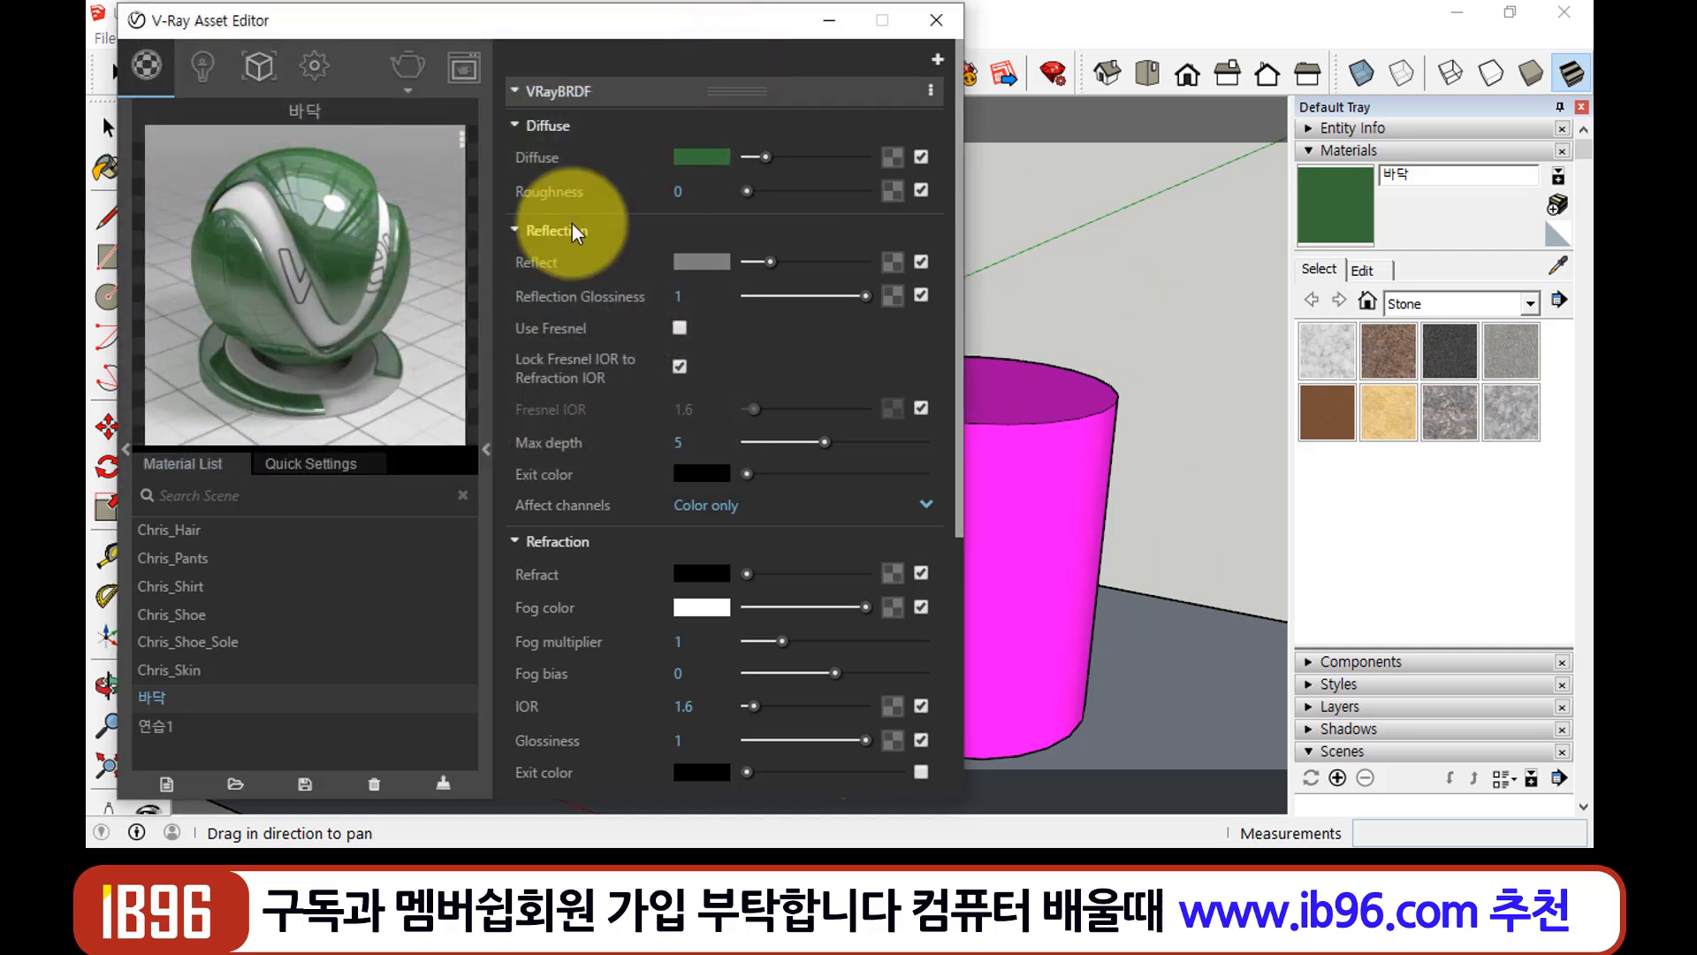
Apply the 바닥 material to the floor face and render the scene with V-Ray
{"action": "left_click", "coordinate": [108, 128]}
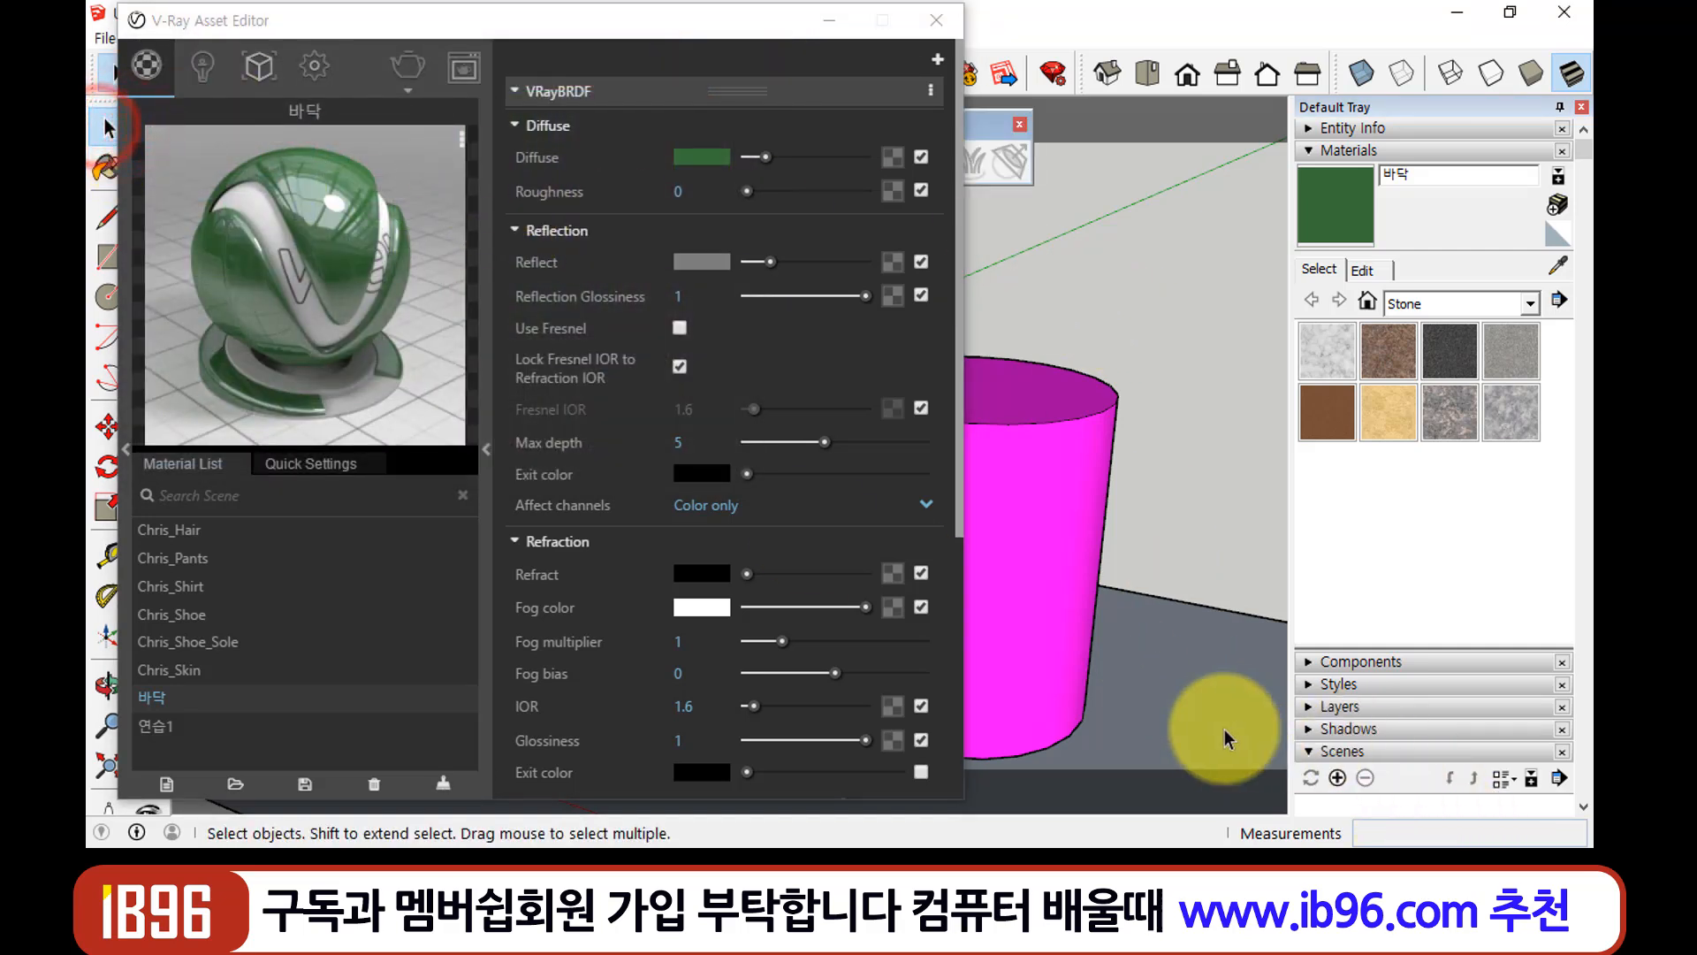
{"action": "left_click", "coordinate": [1202, 723]}
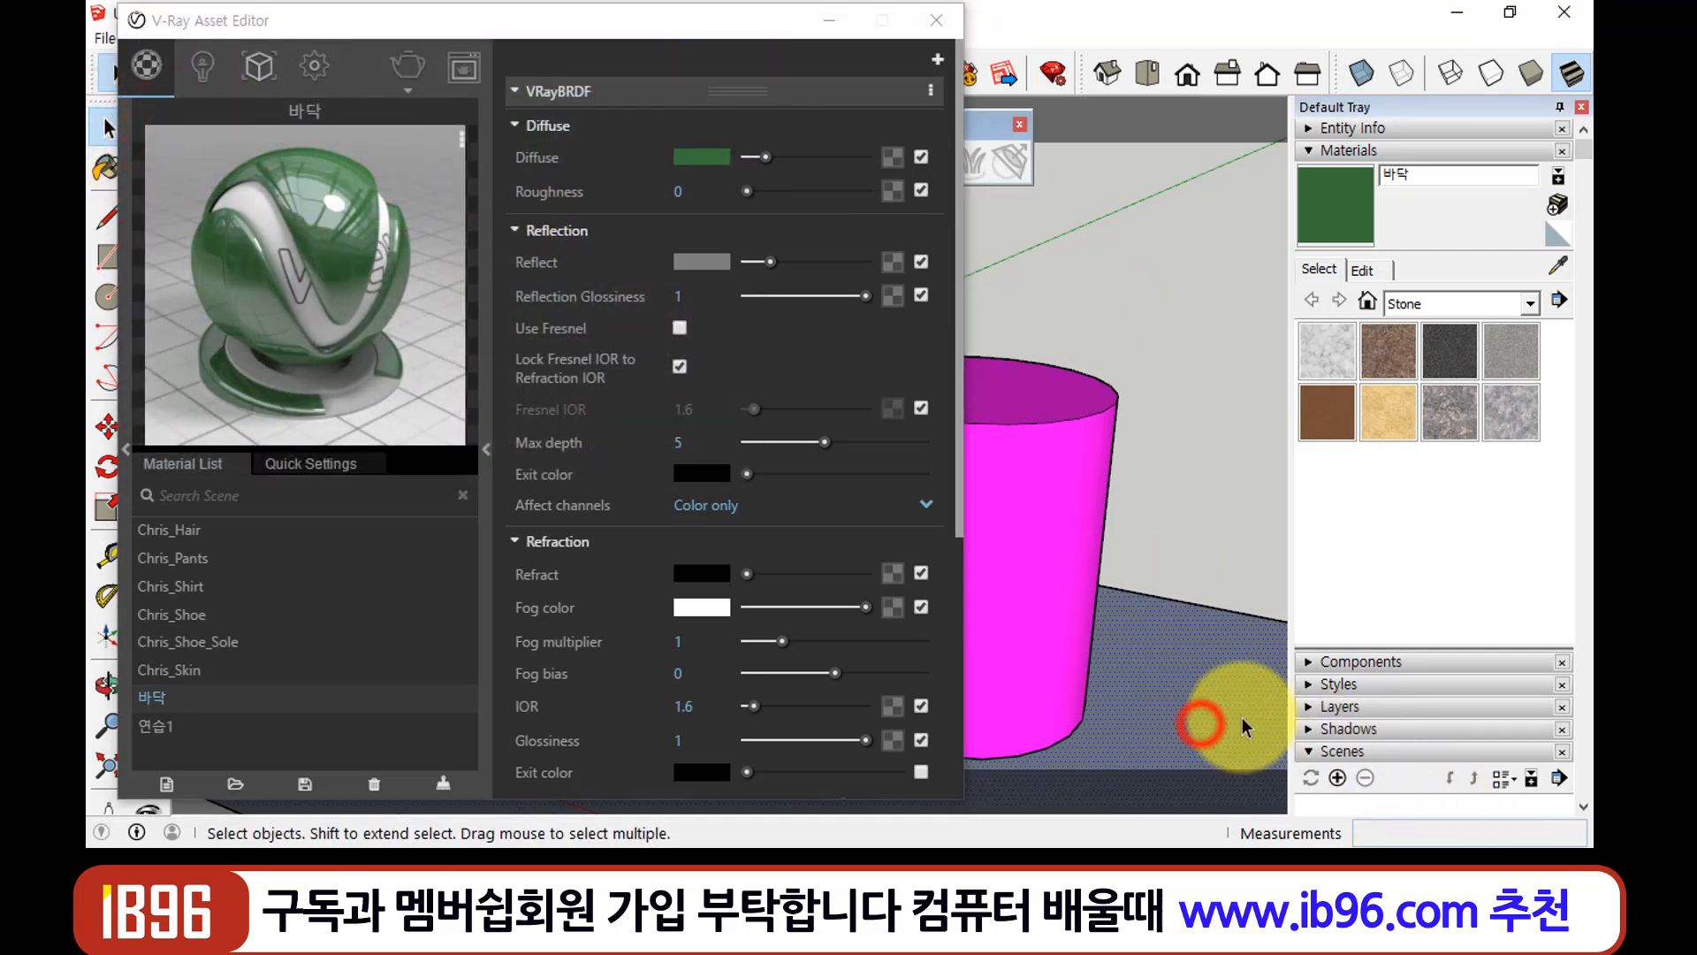
{"action": "right_click", "coordinate": [336, 205]}
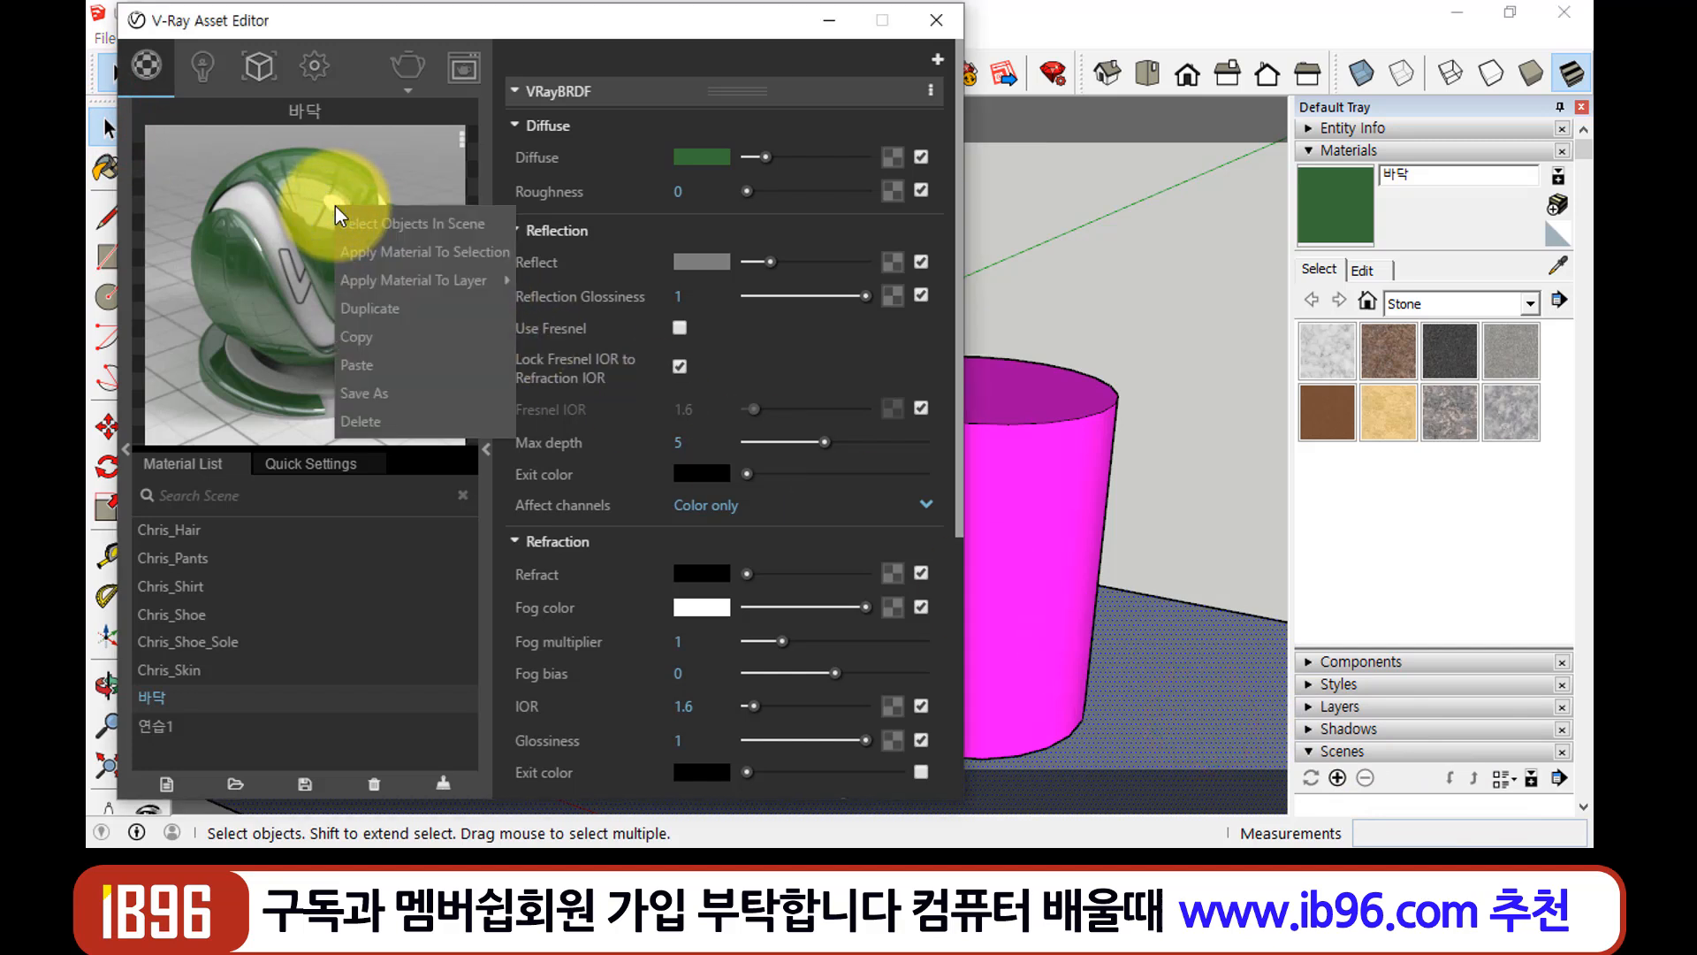
{"action": "left_click", "coordinate": [368, 249]}
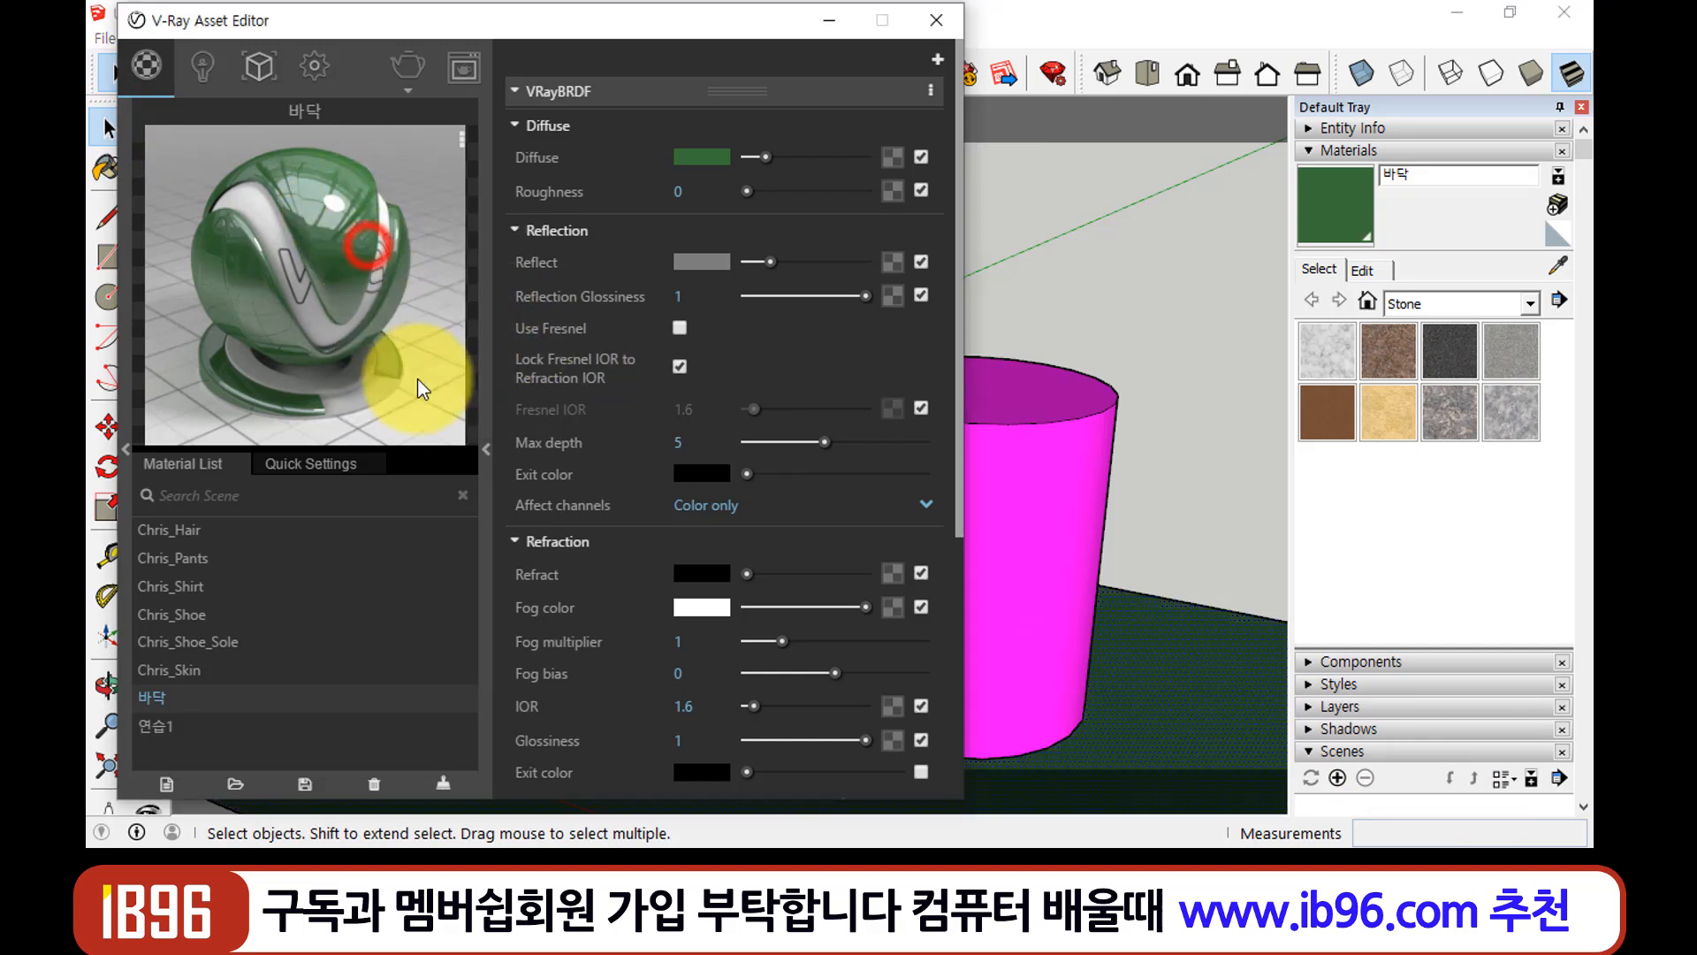
{"action": "left_click", "coordinate": [1199, 526]}
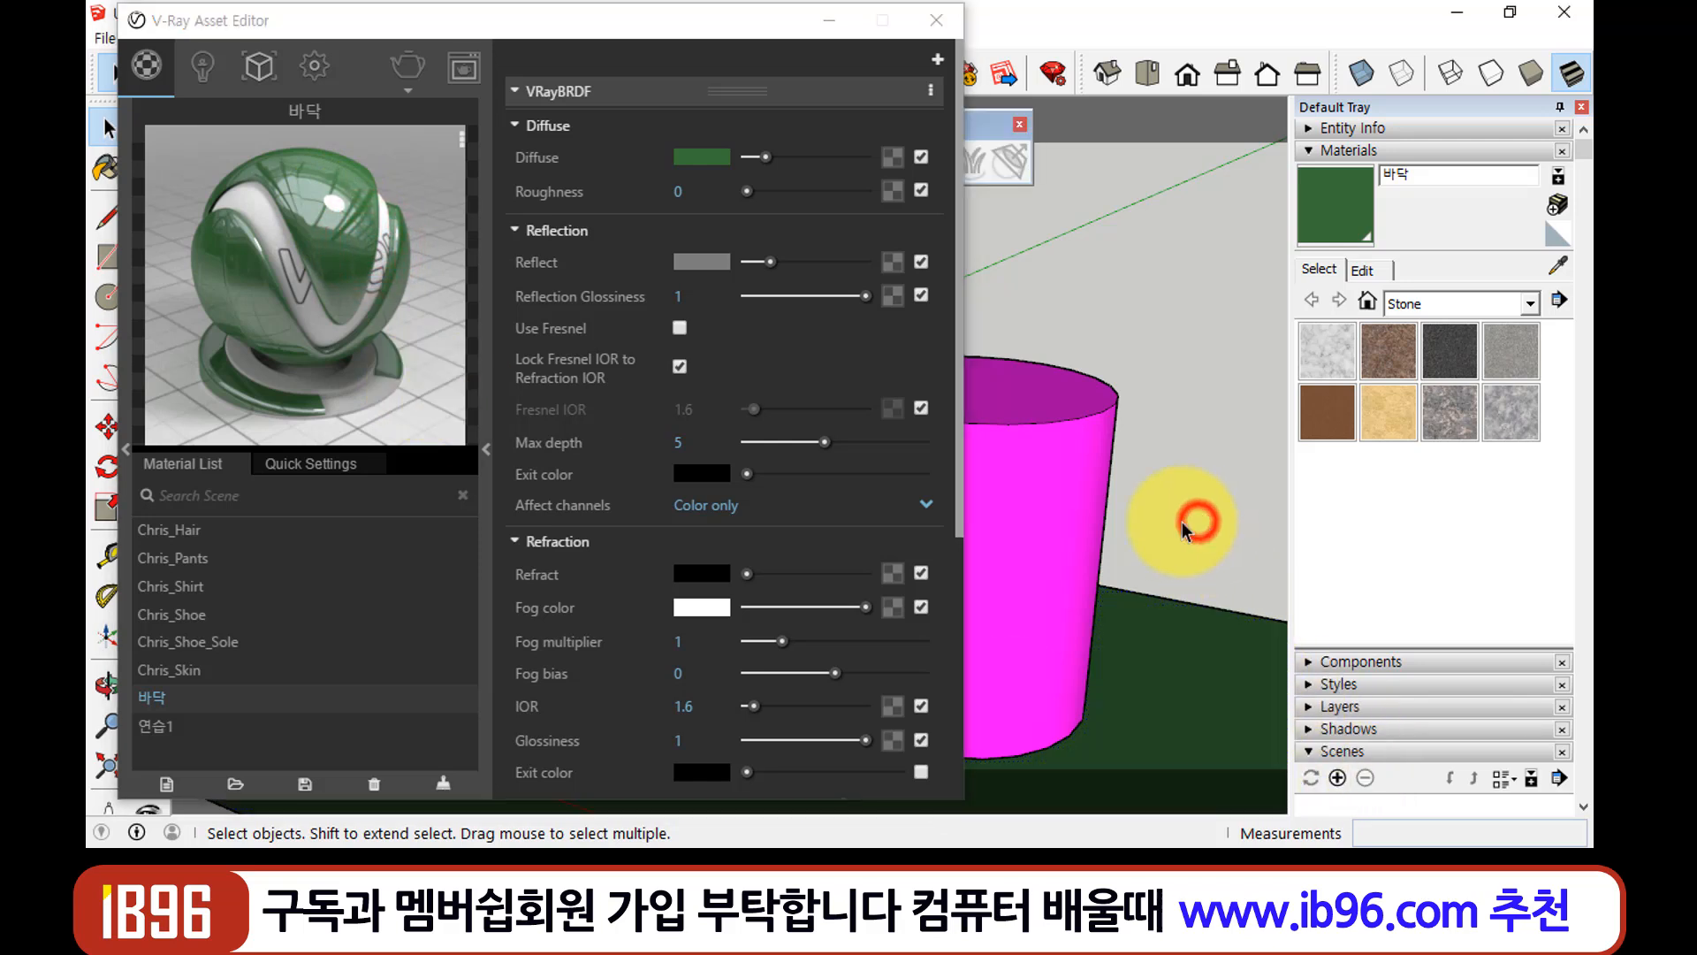
{"action": "left_click", "coordinate": [416, 64]}
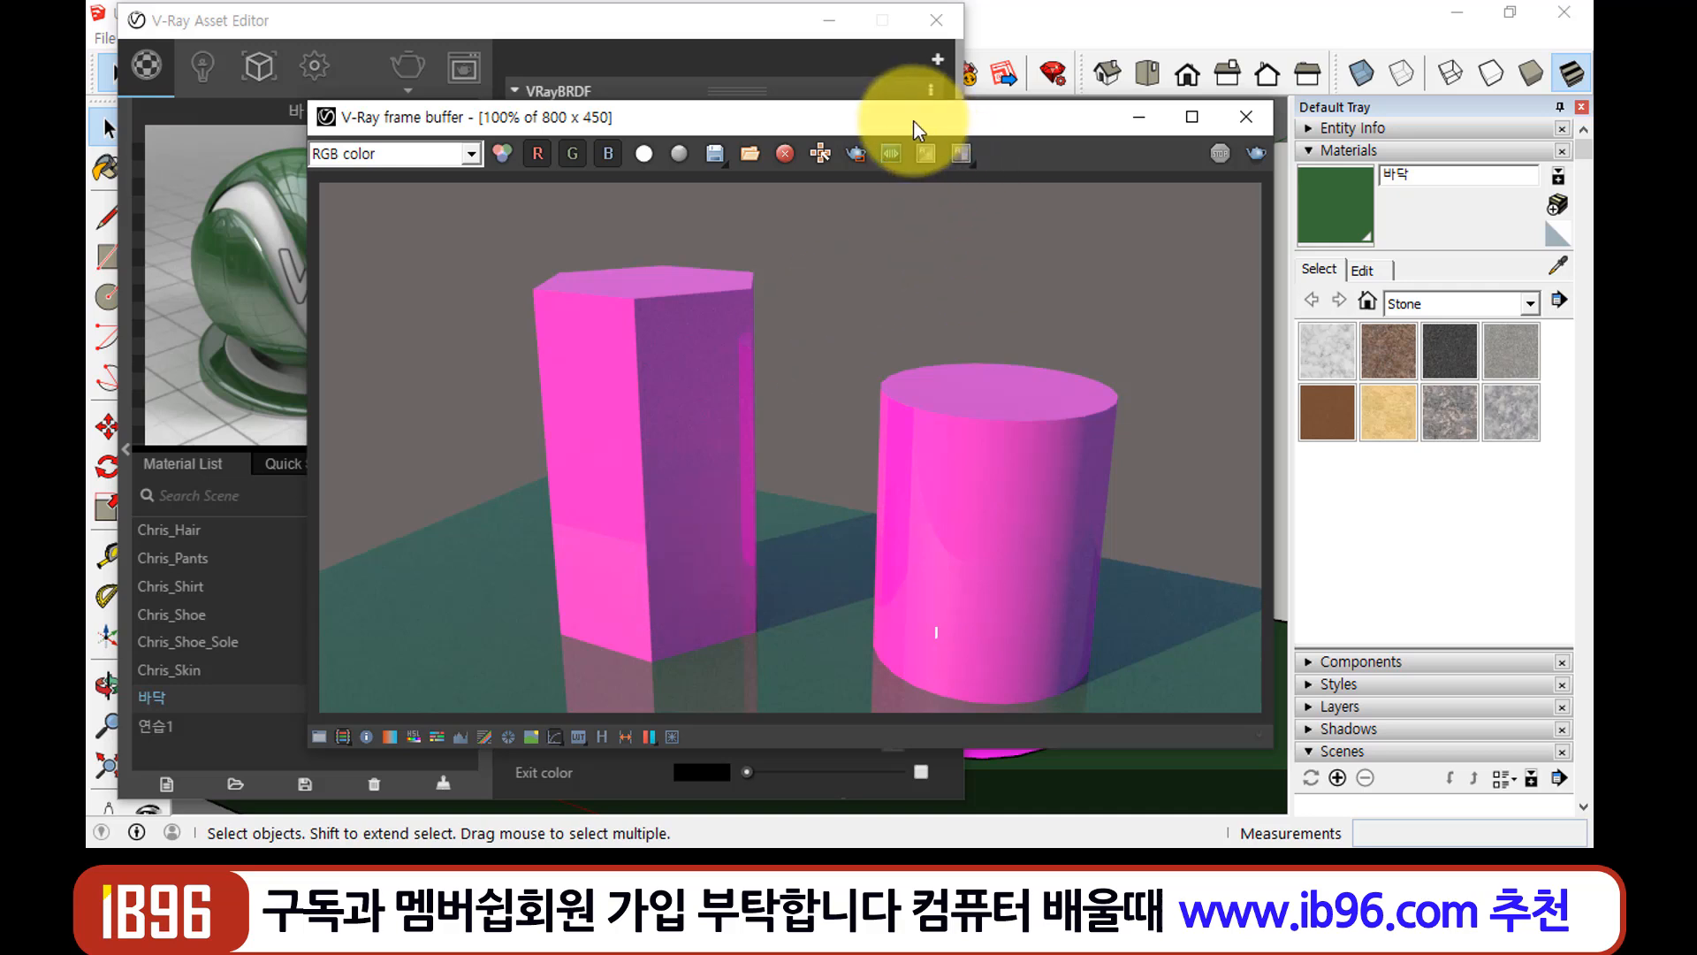
{"action": "left_click_drag", "start_coordinate": [910, 120], "coordinate": [828, 119]}
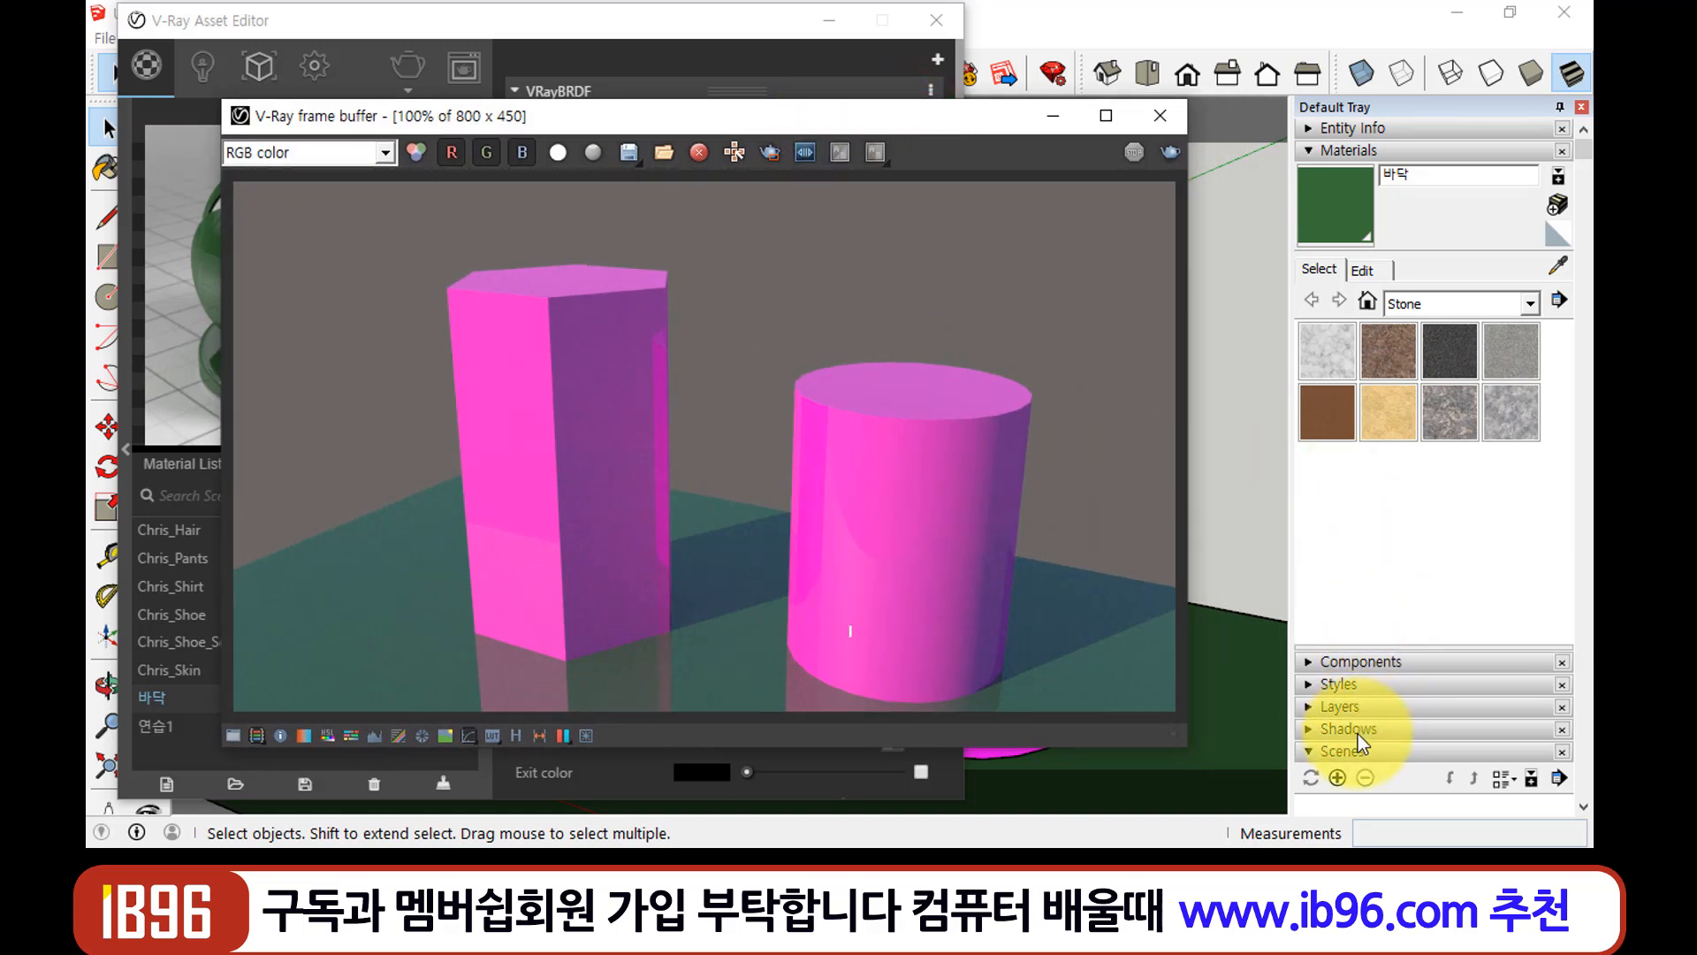
Set the sun's shadow date to 07/11 and time to 12:27, and render the scene again
{"action": "left_click", "coordinate": [1381, 730]}
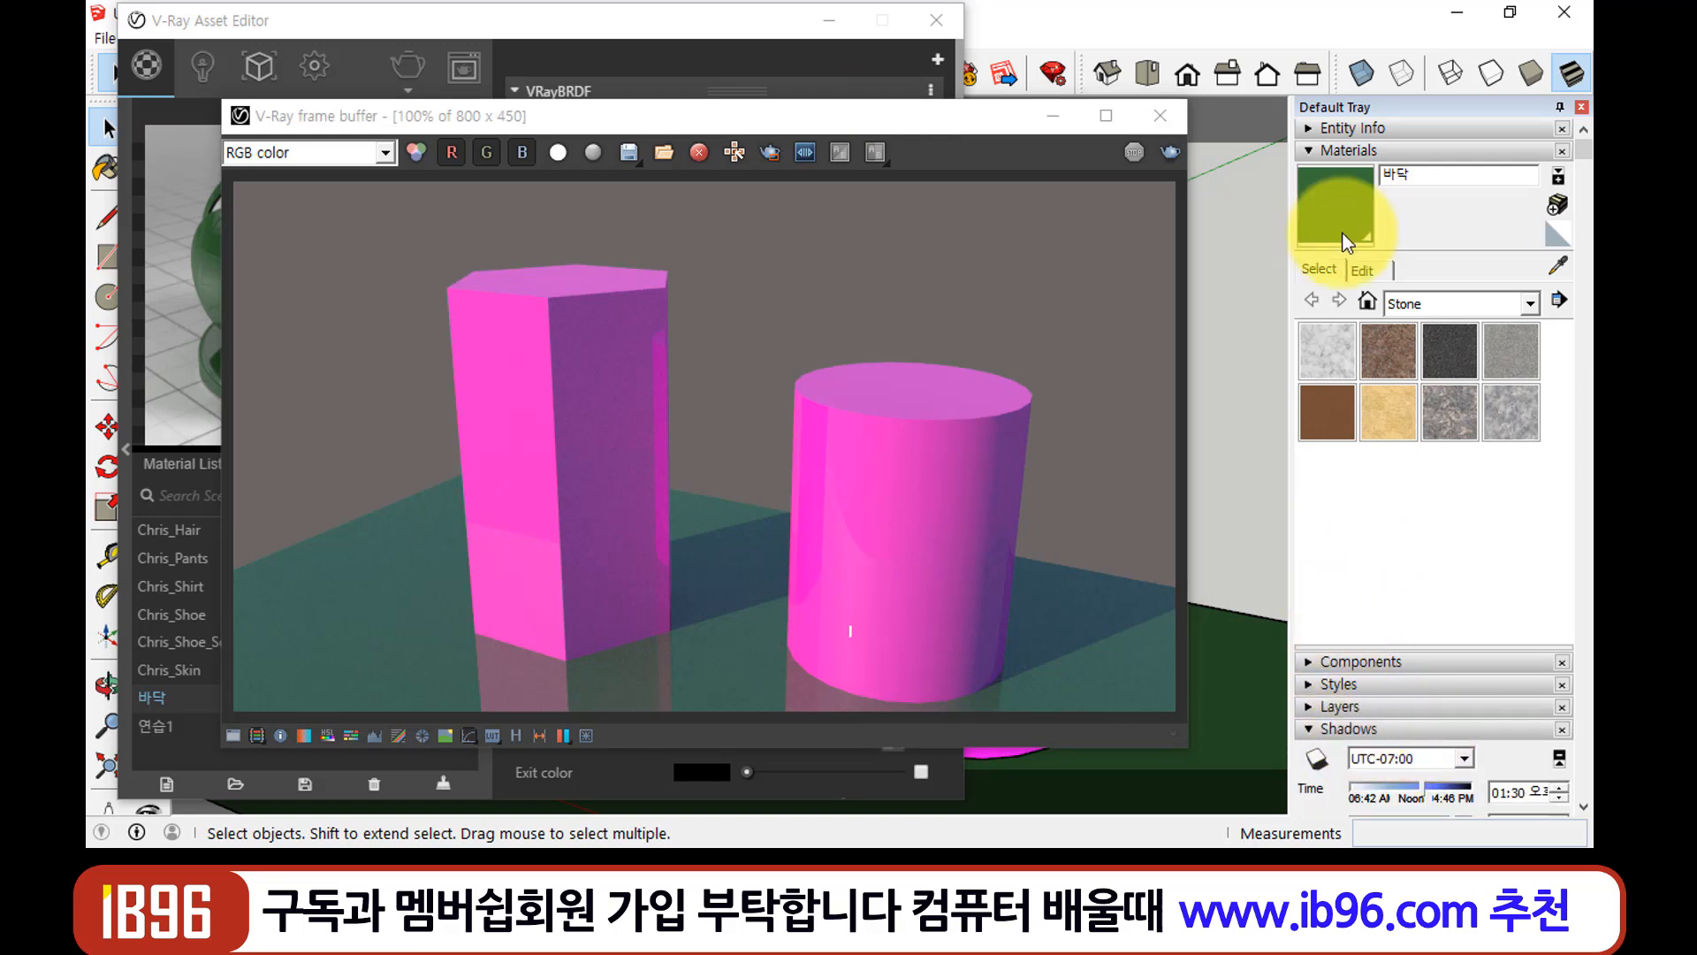
{"action": "left_click", "coordinate": [1322, 147]}
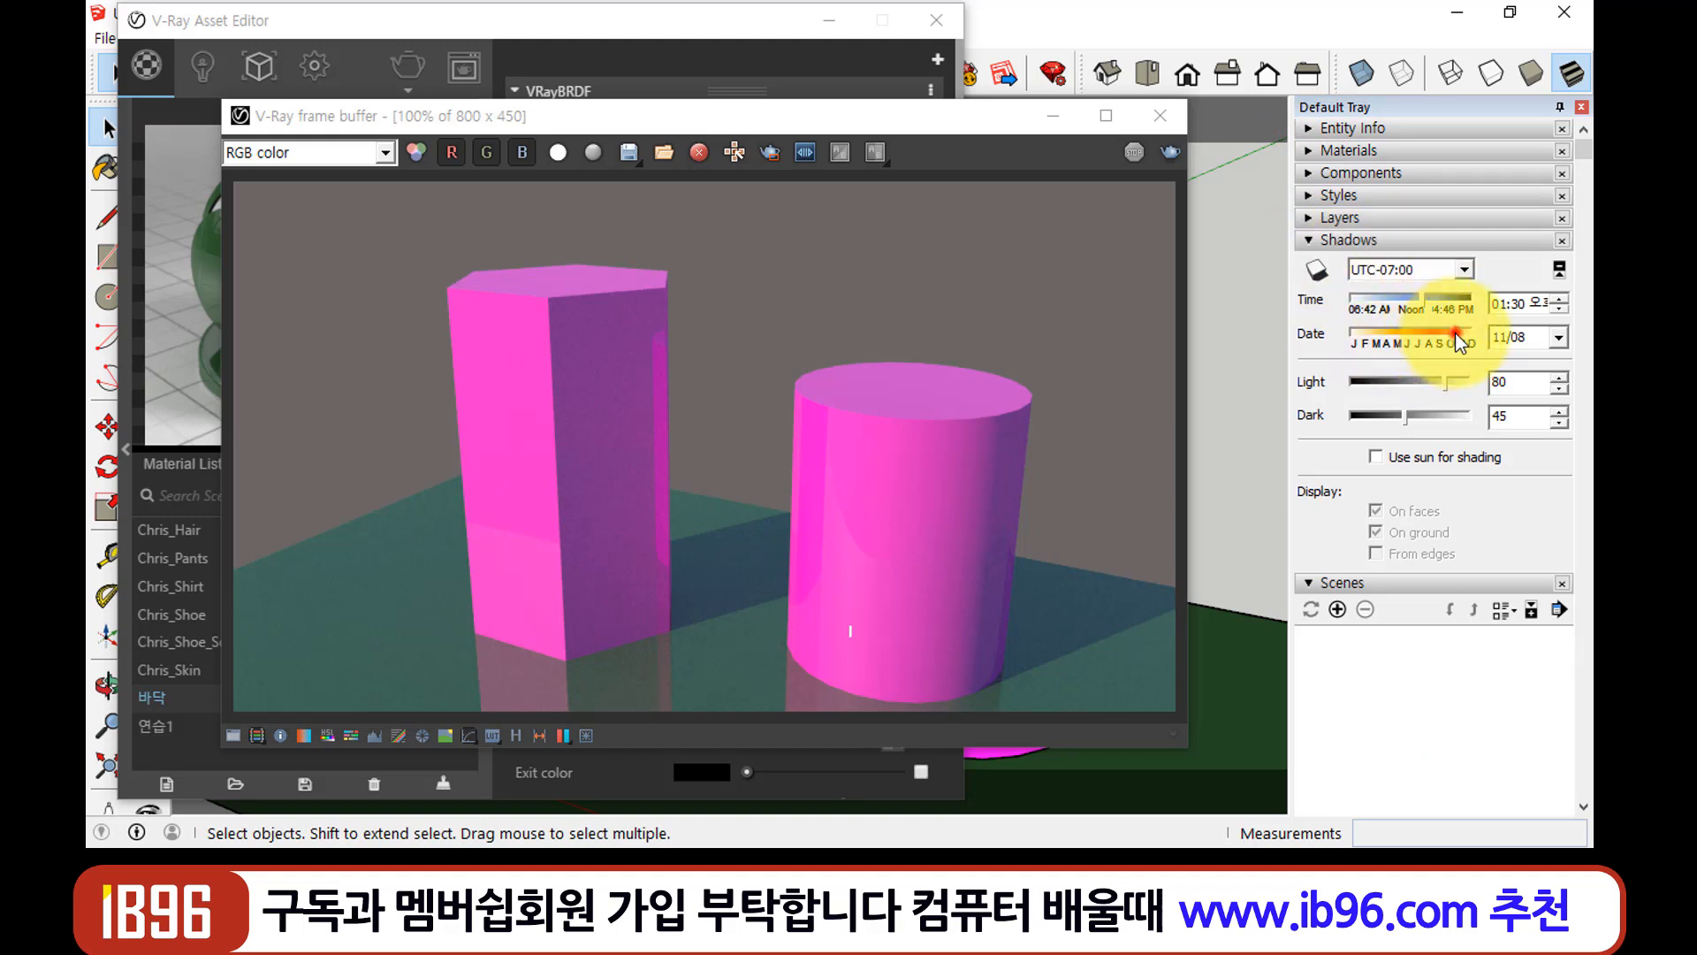
{"action": "left_click_drag", "start_coordinate": [1455, 333], "coordinate": [1418, 310]}
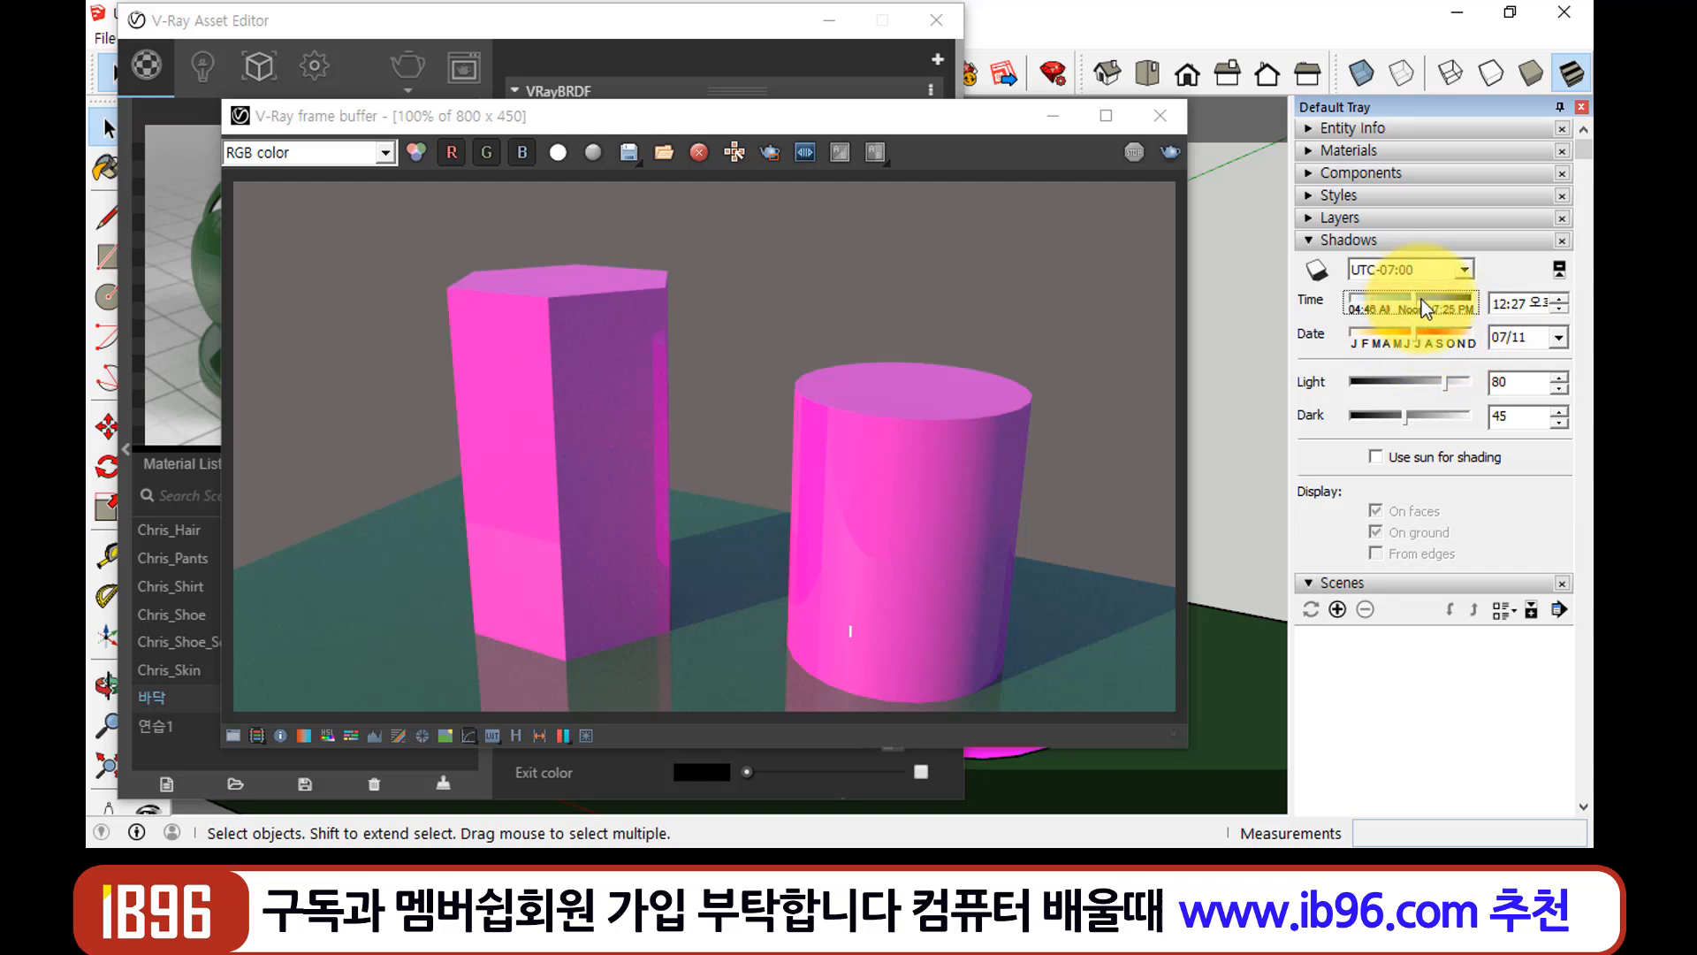
{"action": "left_click_drag", "start_coordinate": [766, 124], "coordinate": [771, 135]}
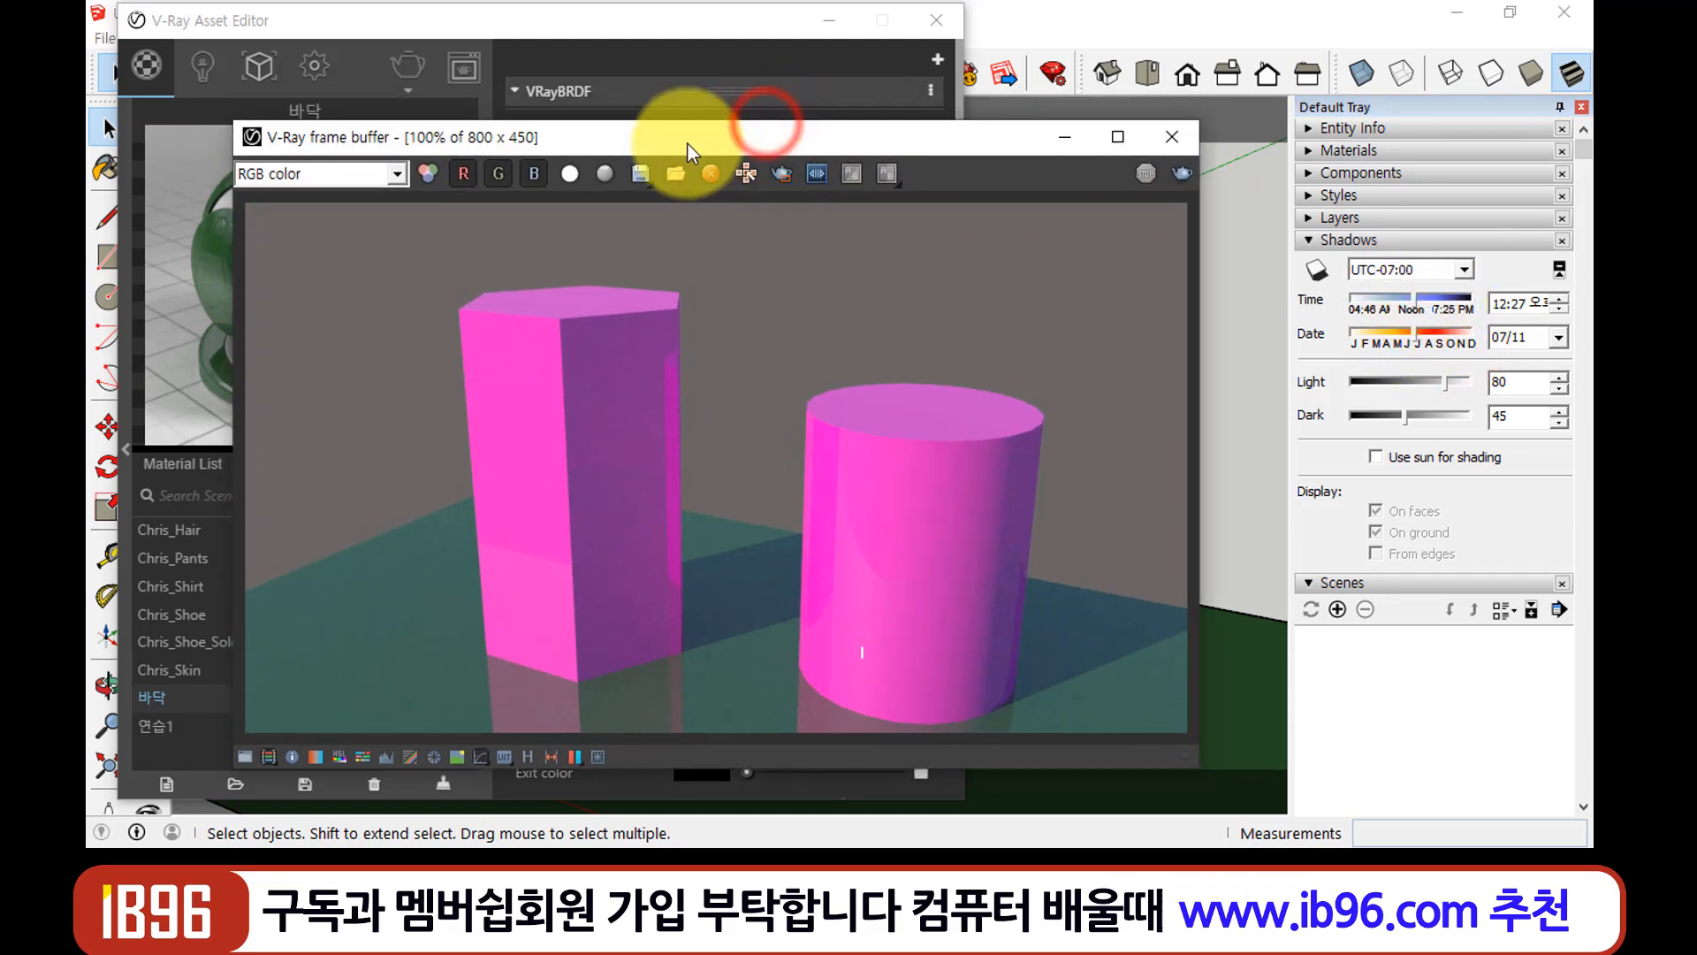
{"action": "left_click", "coordinate": [408, 65]}
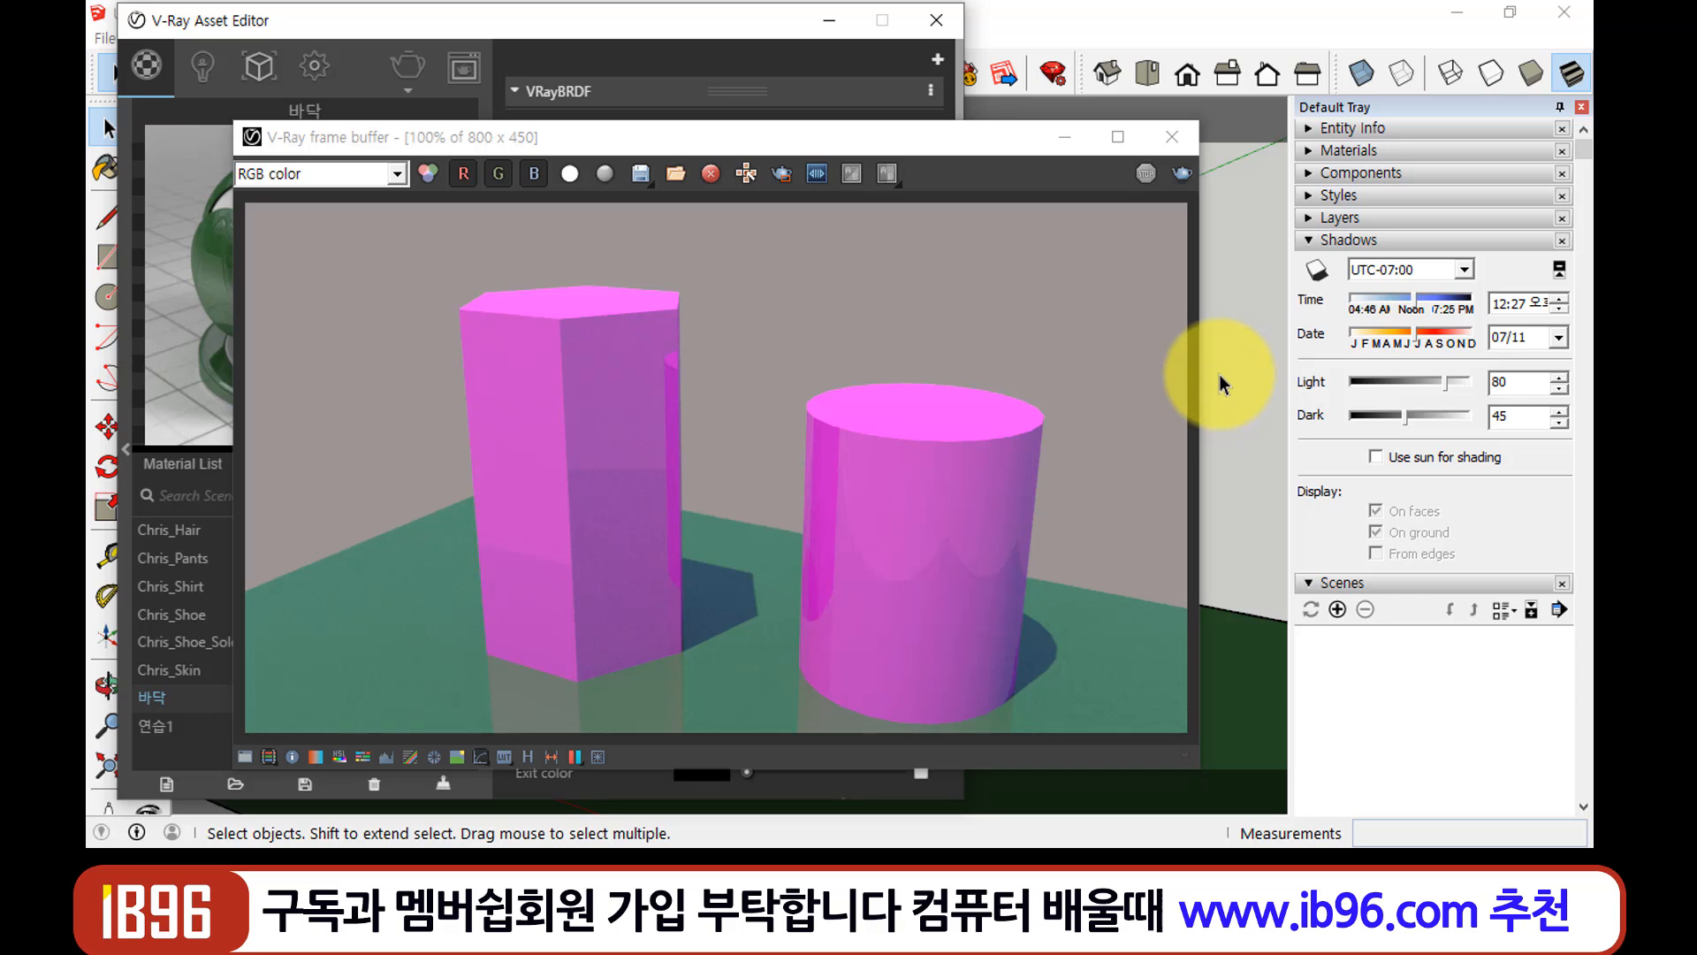
Turn on the model's shadows, render the scene once more, and close the frame buffer after inspecting the image
{"action": "left_click", "coordinate": [1315, 270]}
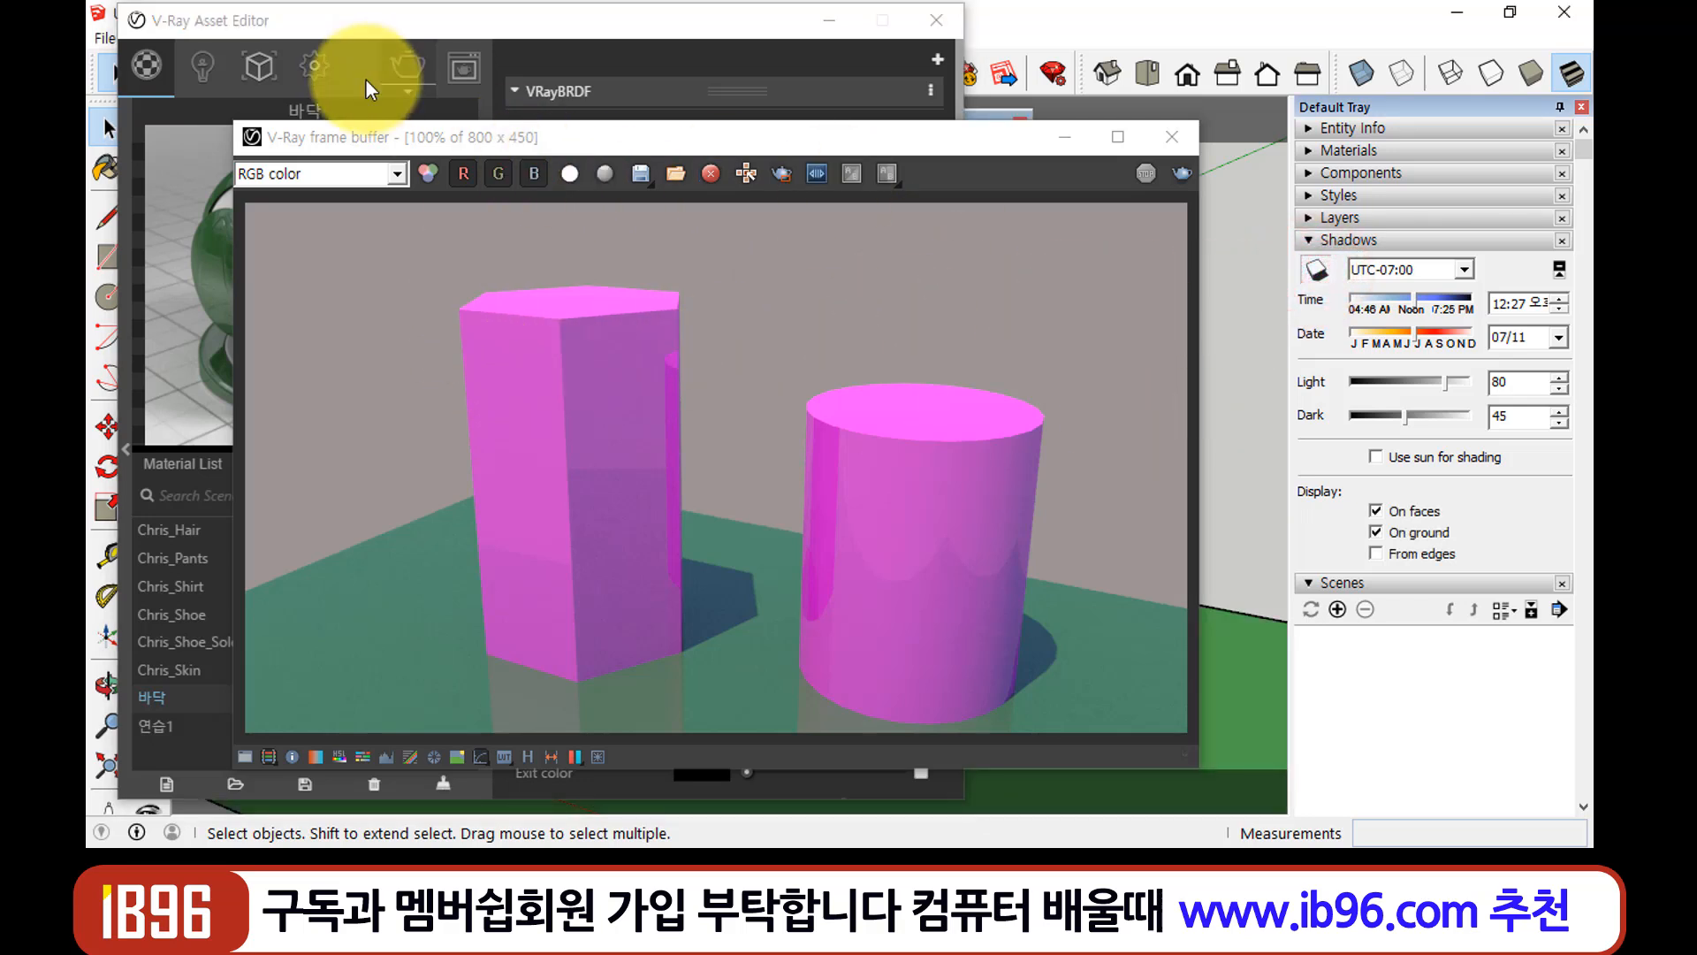
{"action": "left_click", "coordinate": [408, 64]}
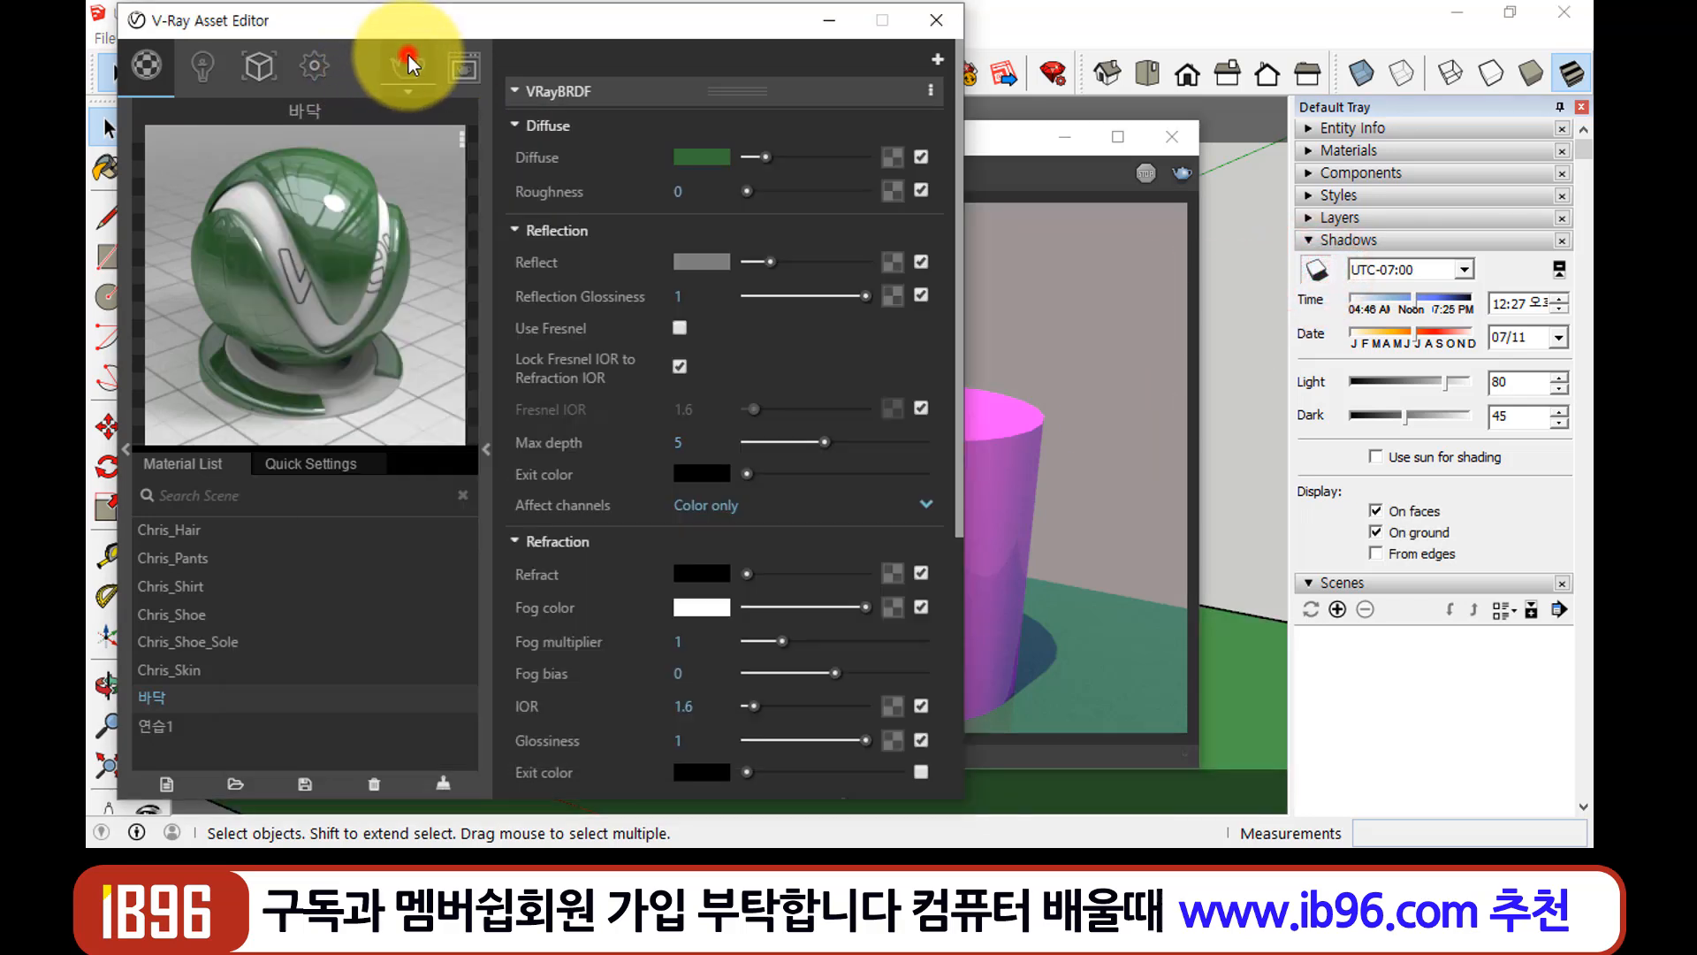
{"action": "left_click", "coordinate": [1016, 138]}
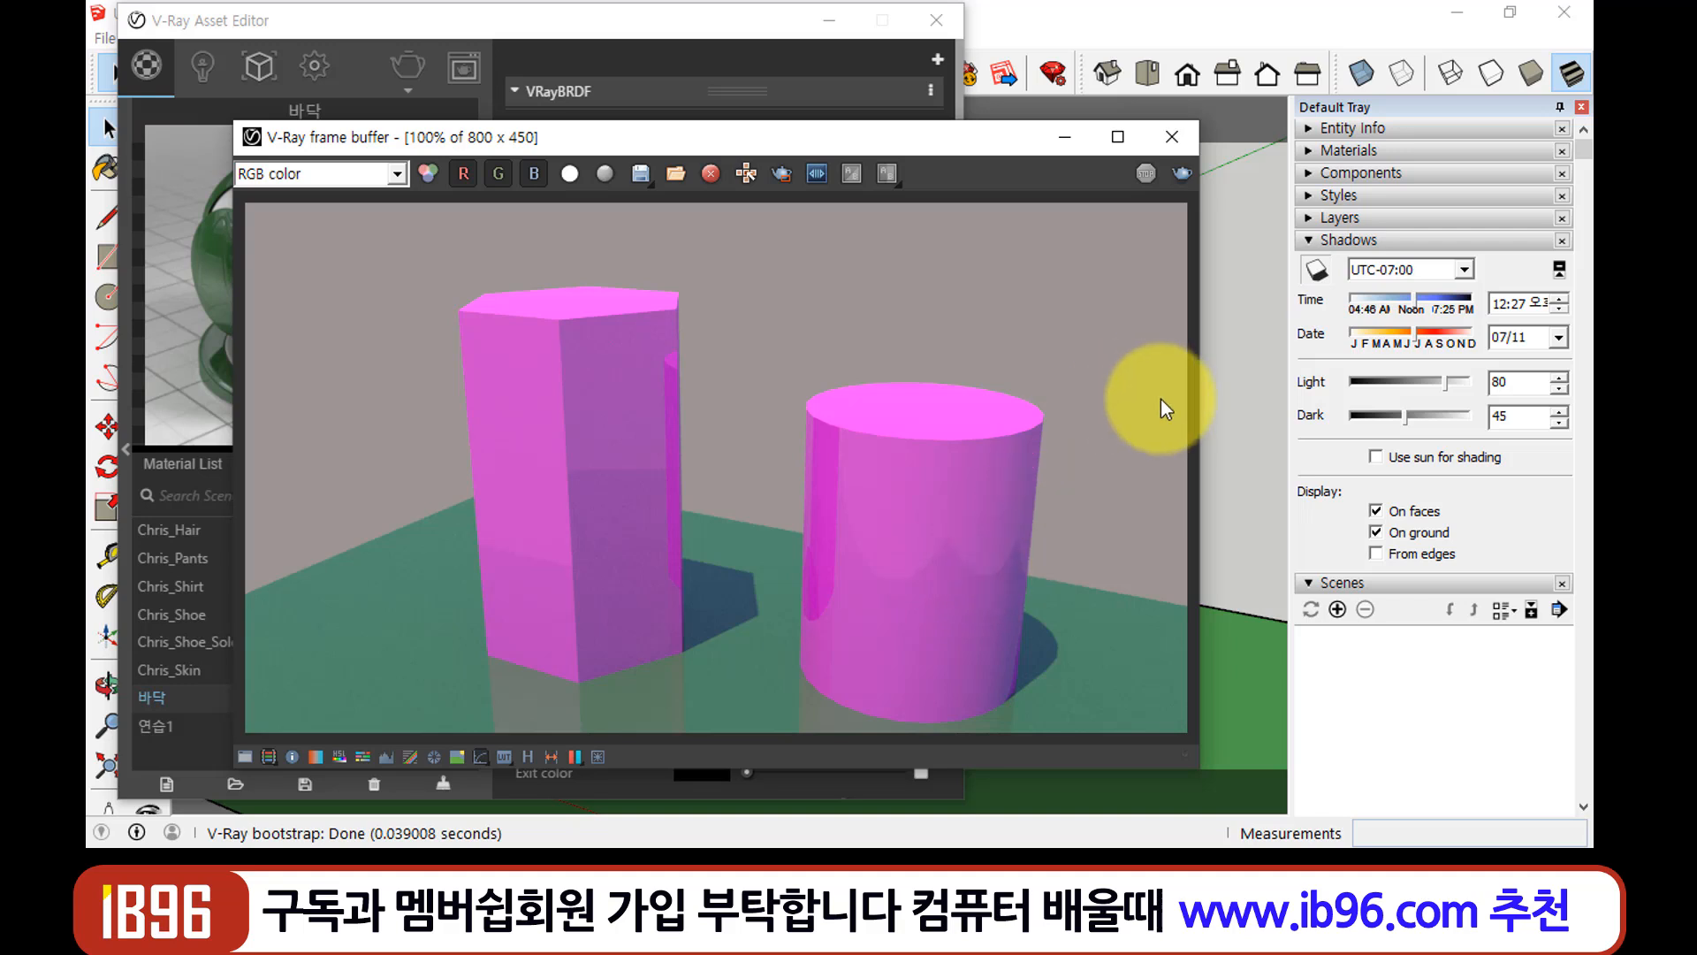
{"action": "left_click", "coordinate": [1171, 137]}
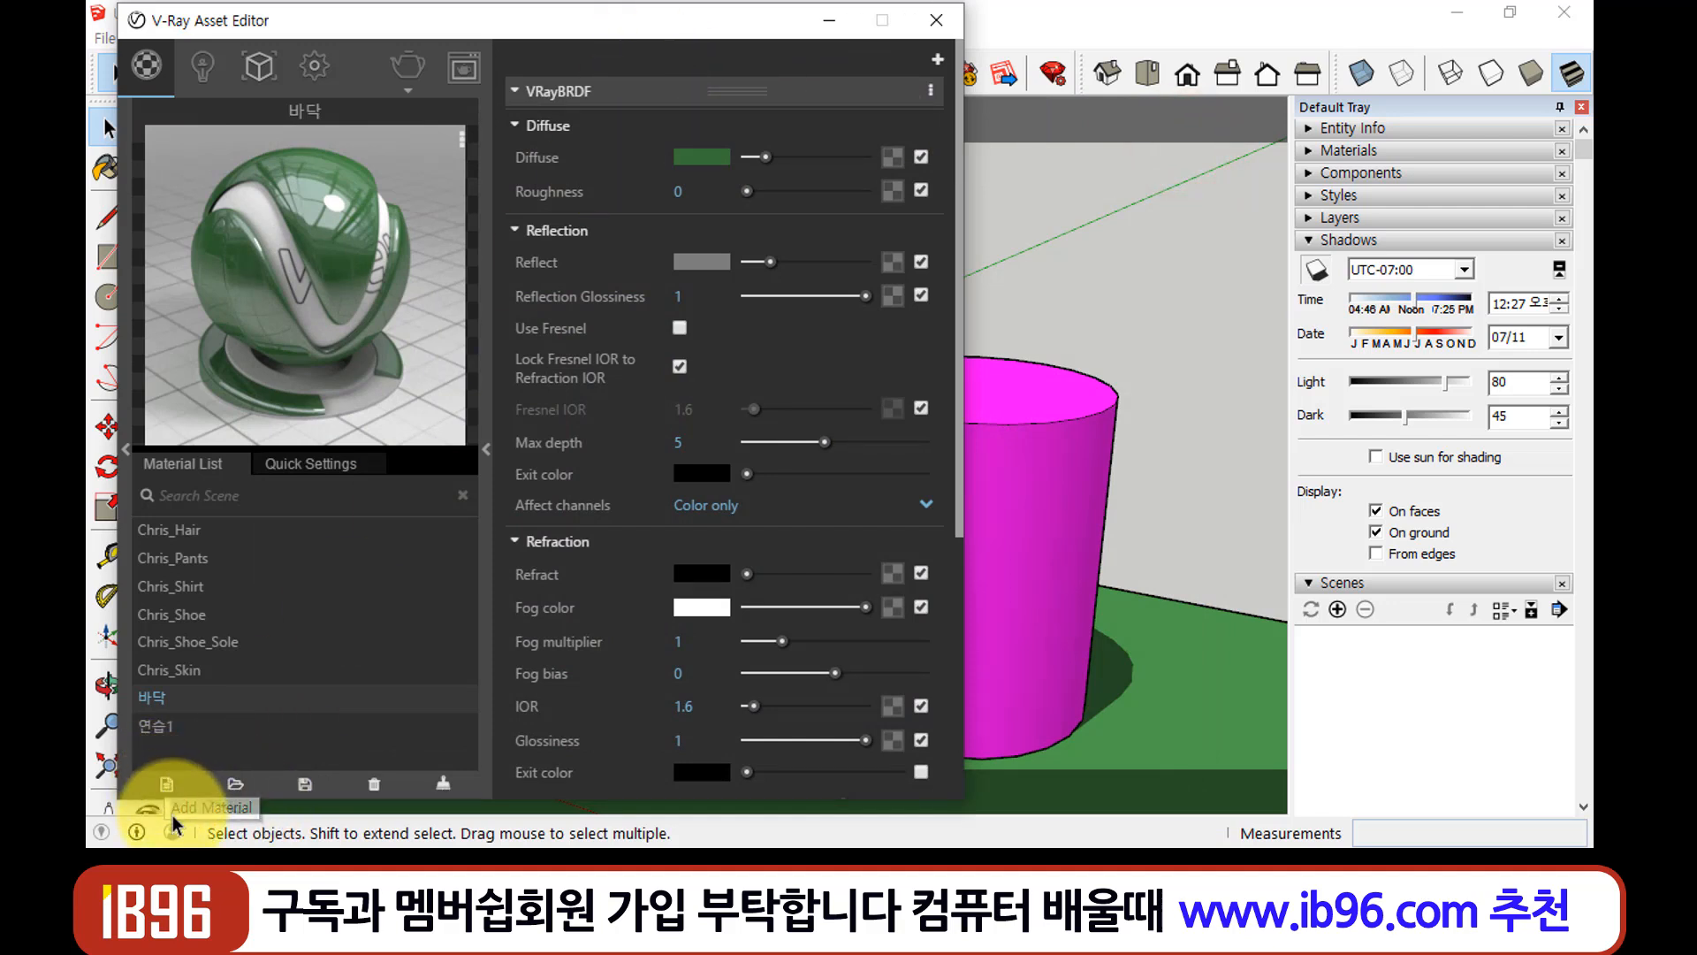
Create another Generic V-Ray material and name it 연습2
{"action": "left_click", "coordinate": [167, 786]}
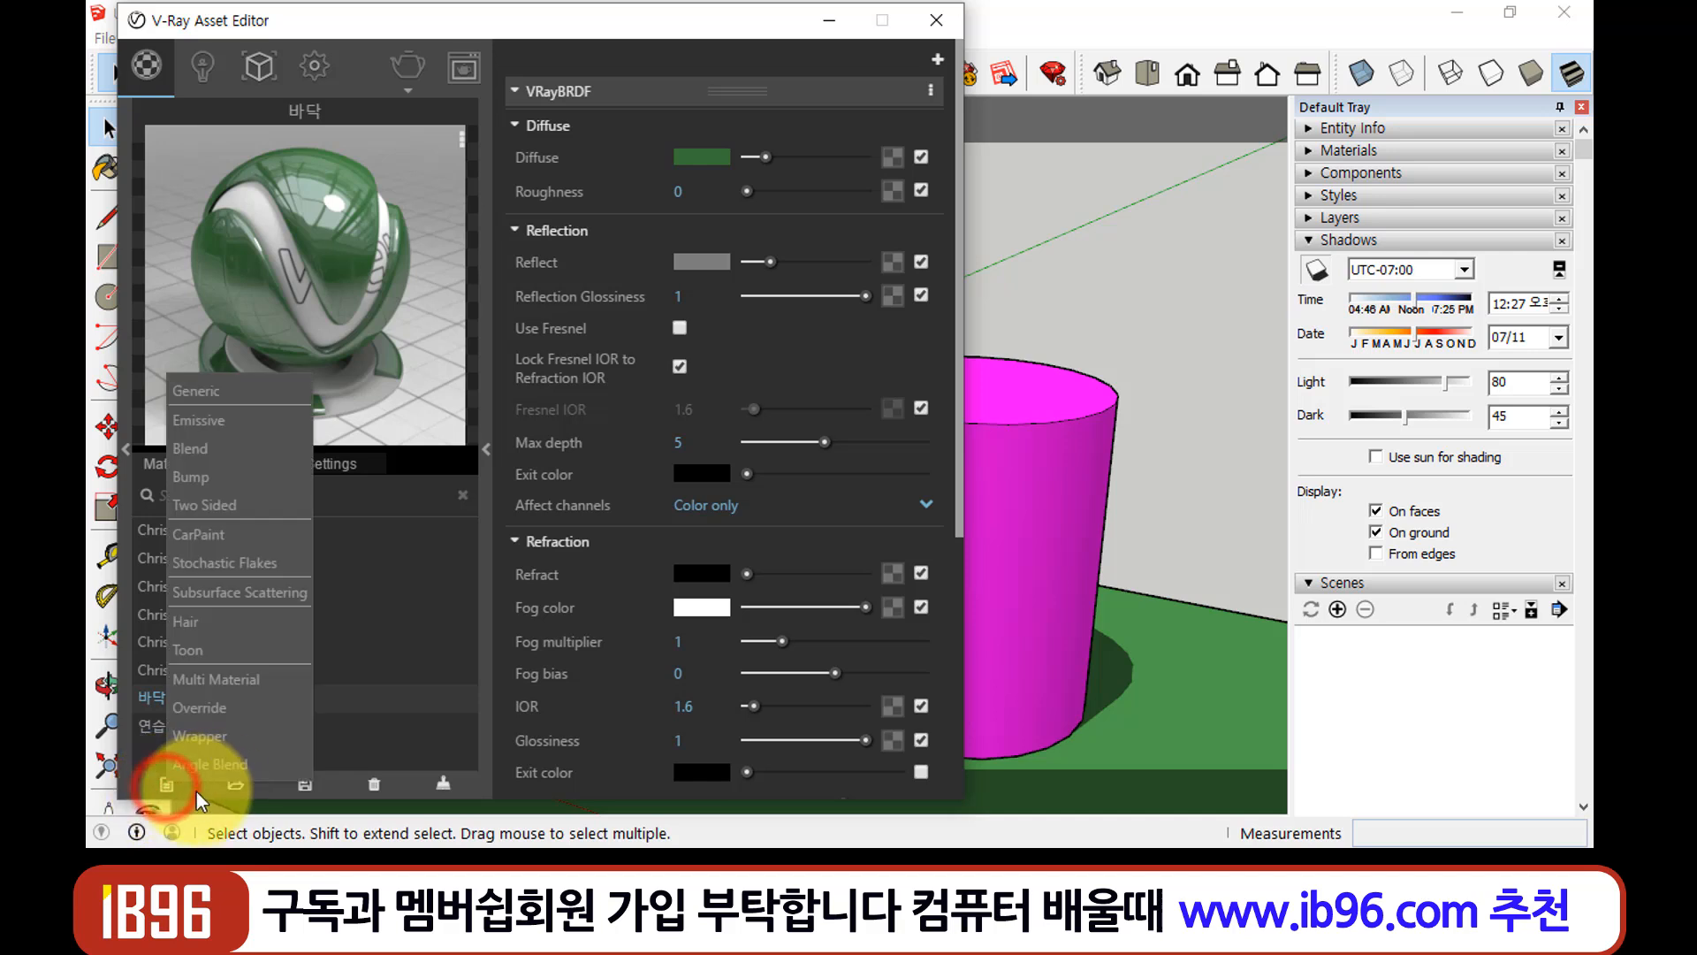
{"action": "left_click", "coordinate": [210, 385]}
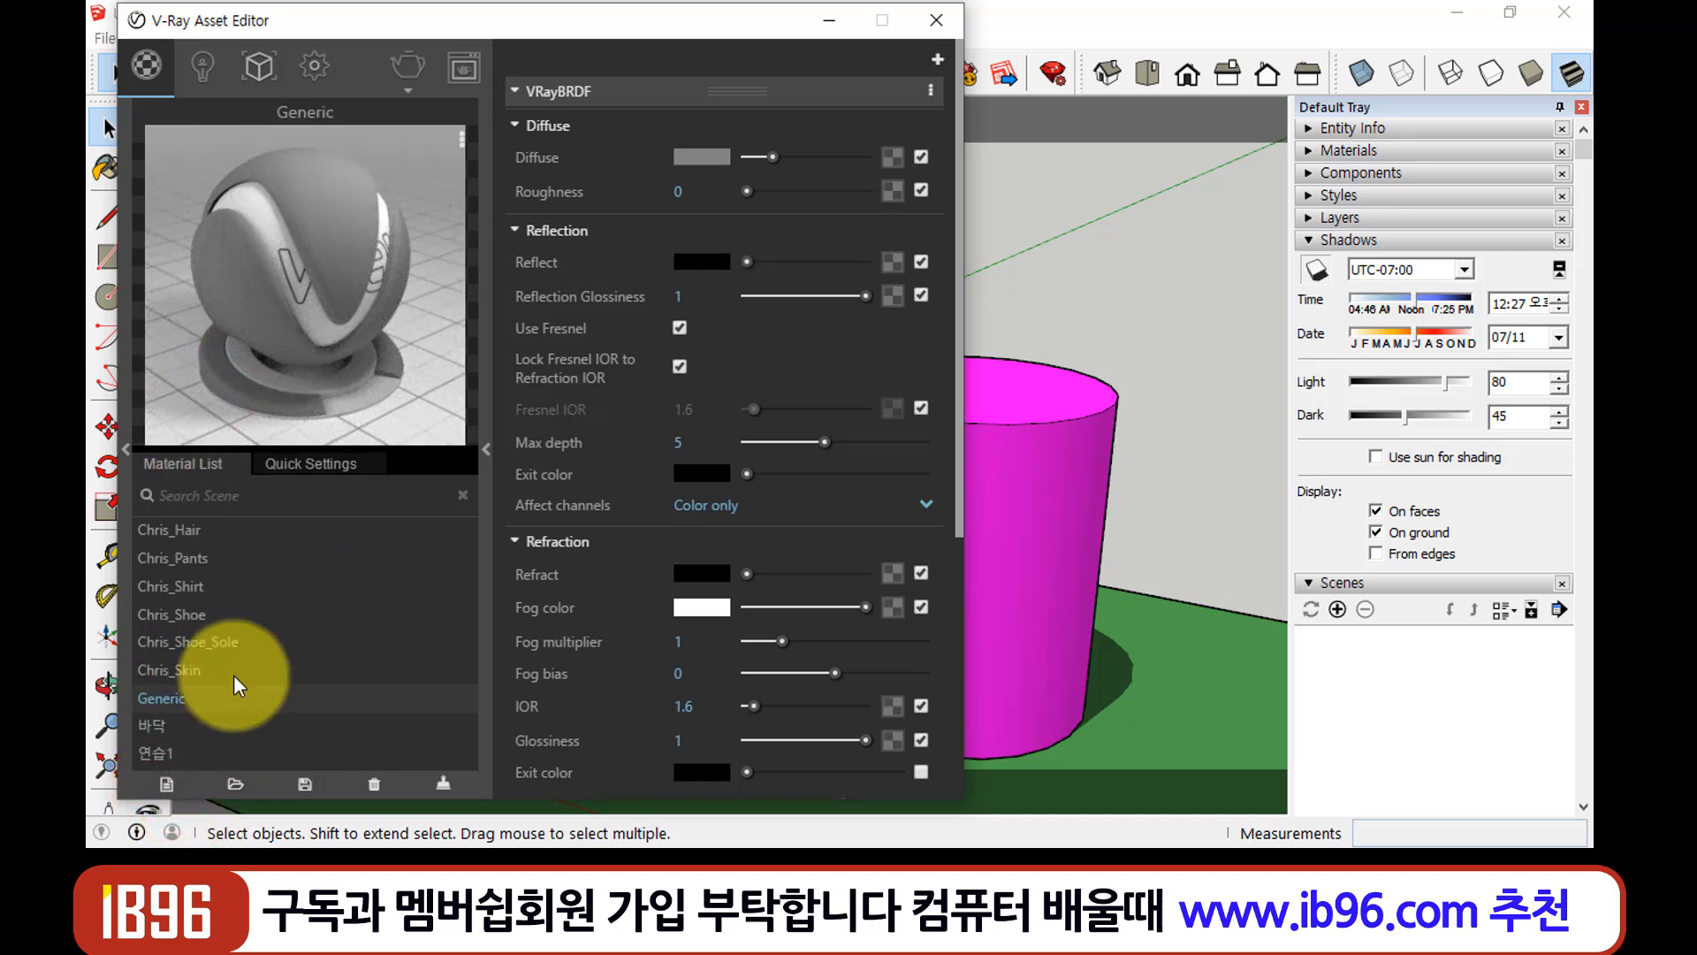
{"action": "right_click", "coordinate": [162, 698]}
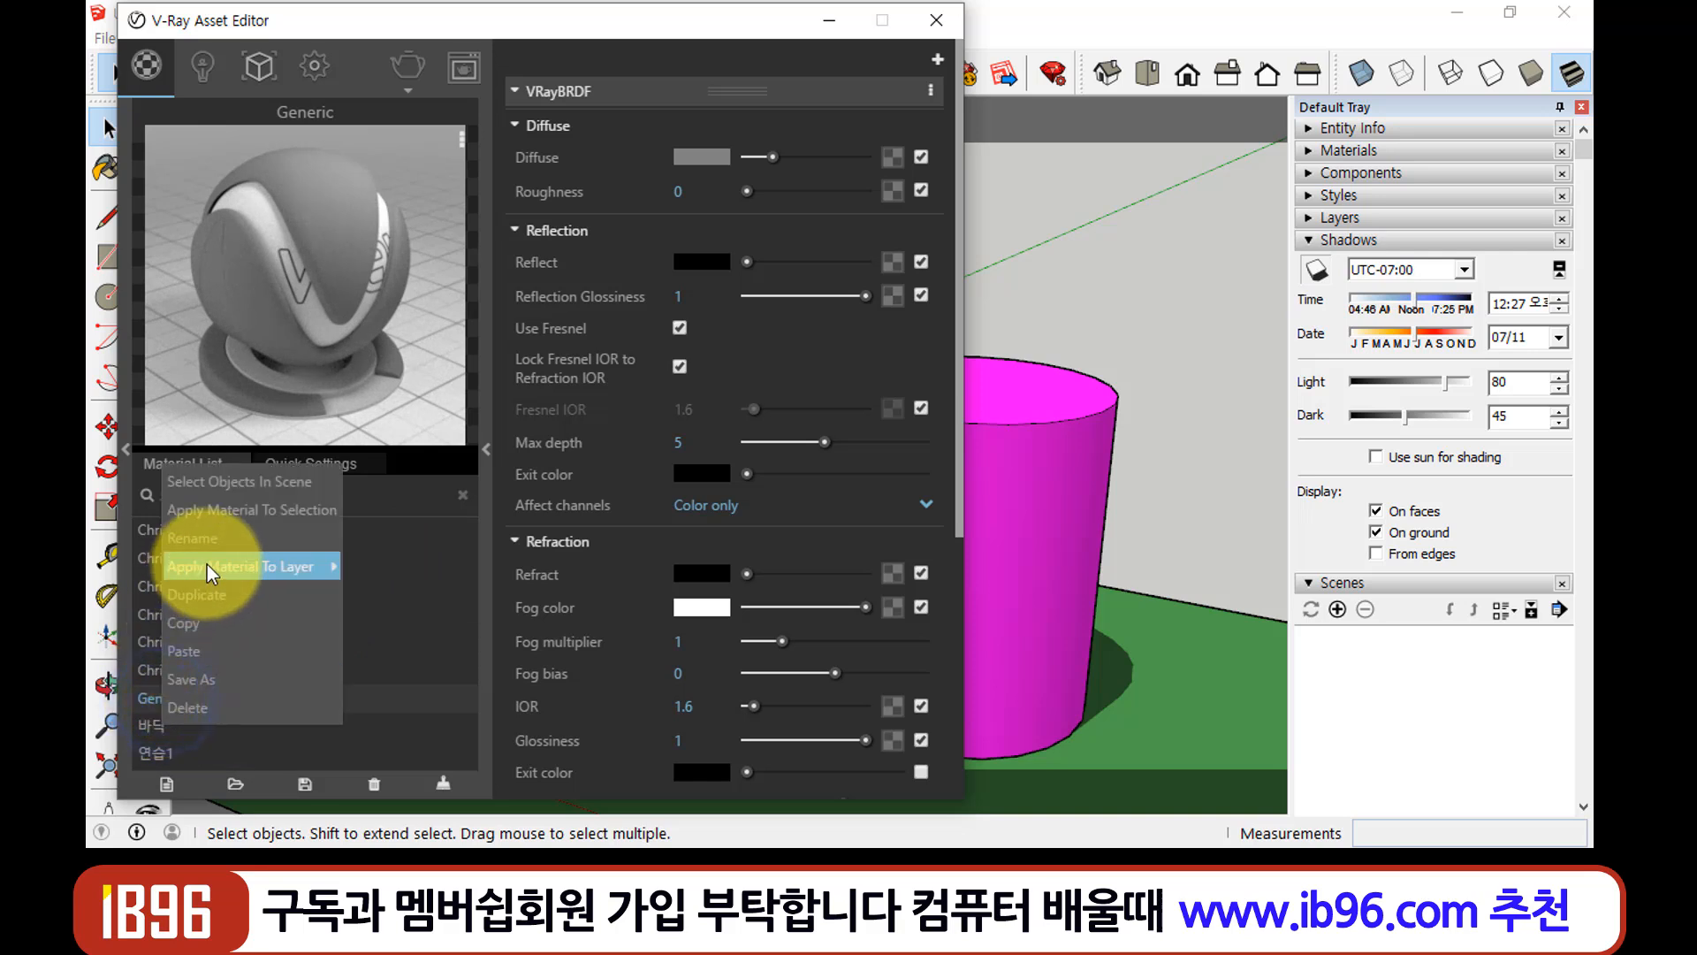
{"action": "left_click", "coordinate": [223, 537]}
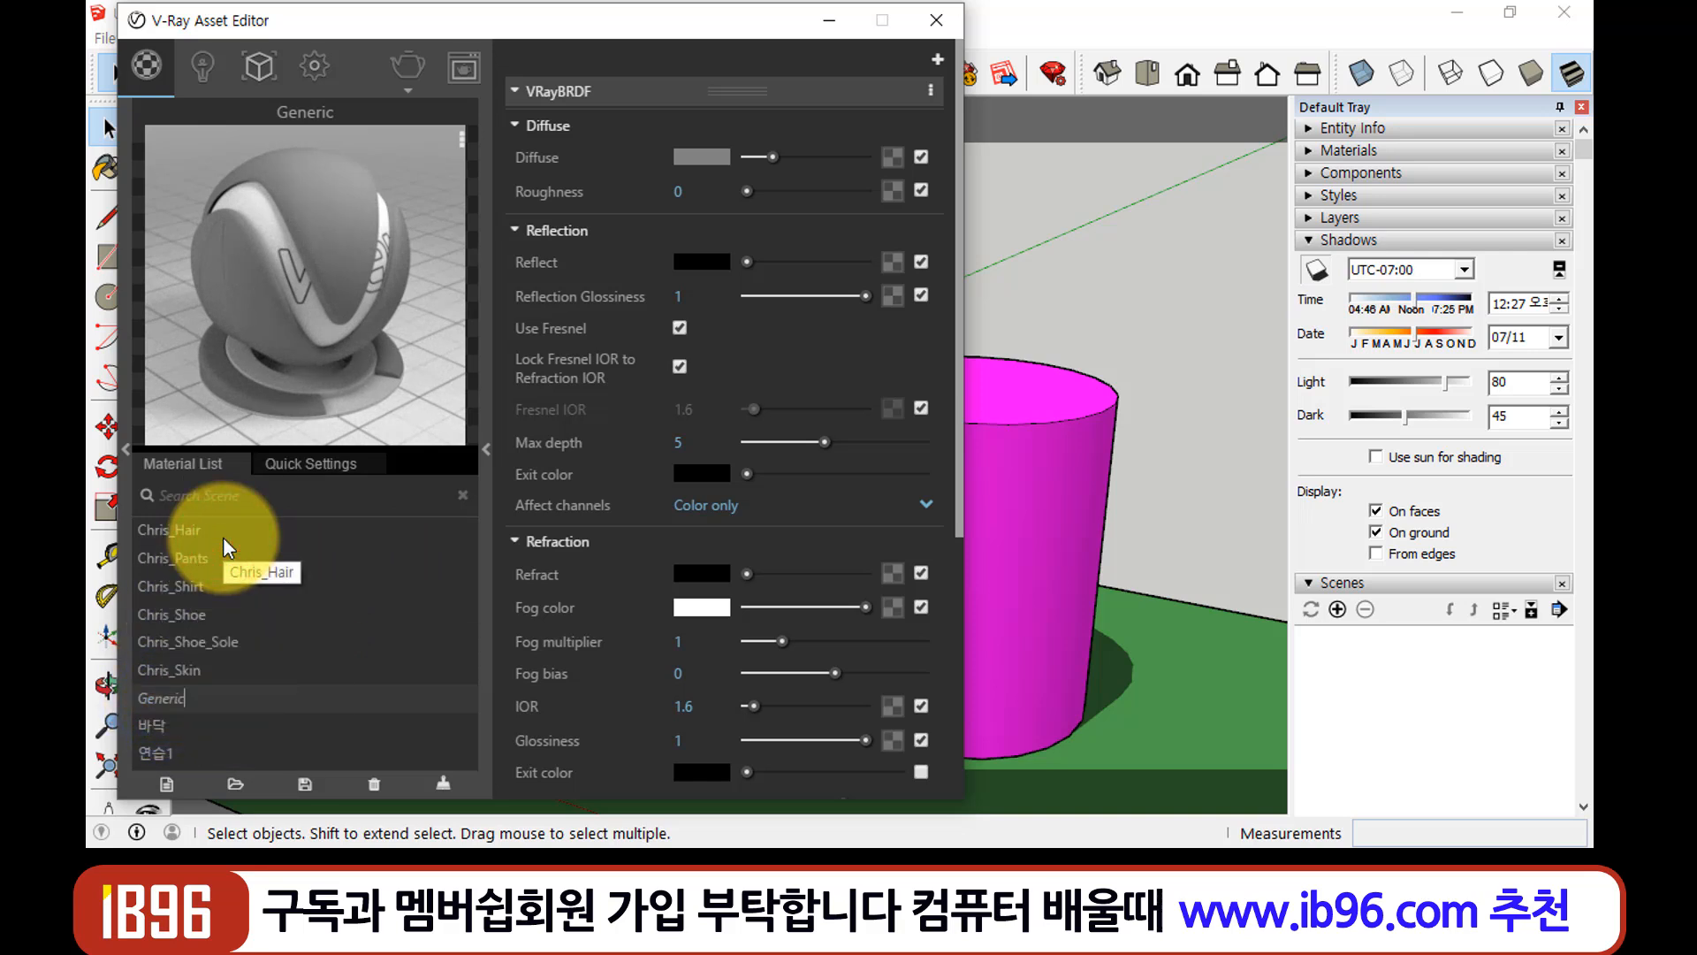
{"action": "key", "text": "BackSpace"}
{"action": "key", "text": "BackSpace"}
{"action": "key", "text": "BackSpace"}
{"action": "key", "text": "BackSpace"}
{"action": "key", "text": "BackSpace"}
{"action": "key", "text": "BackSpace"}
{"action": "key", "text": "BackSpace"}
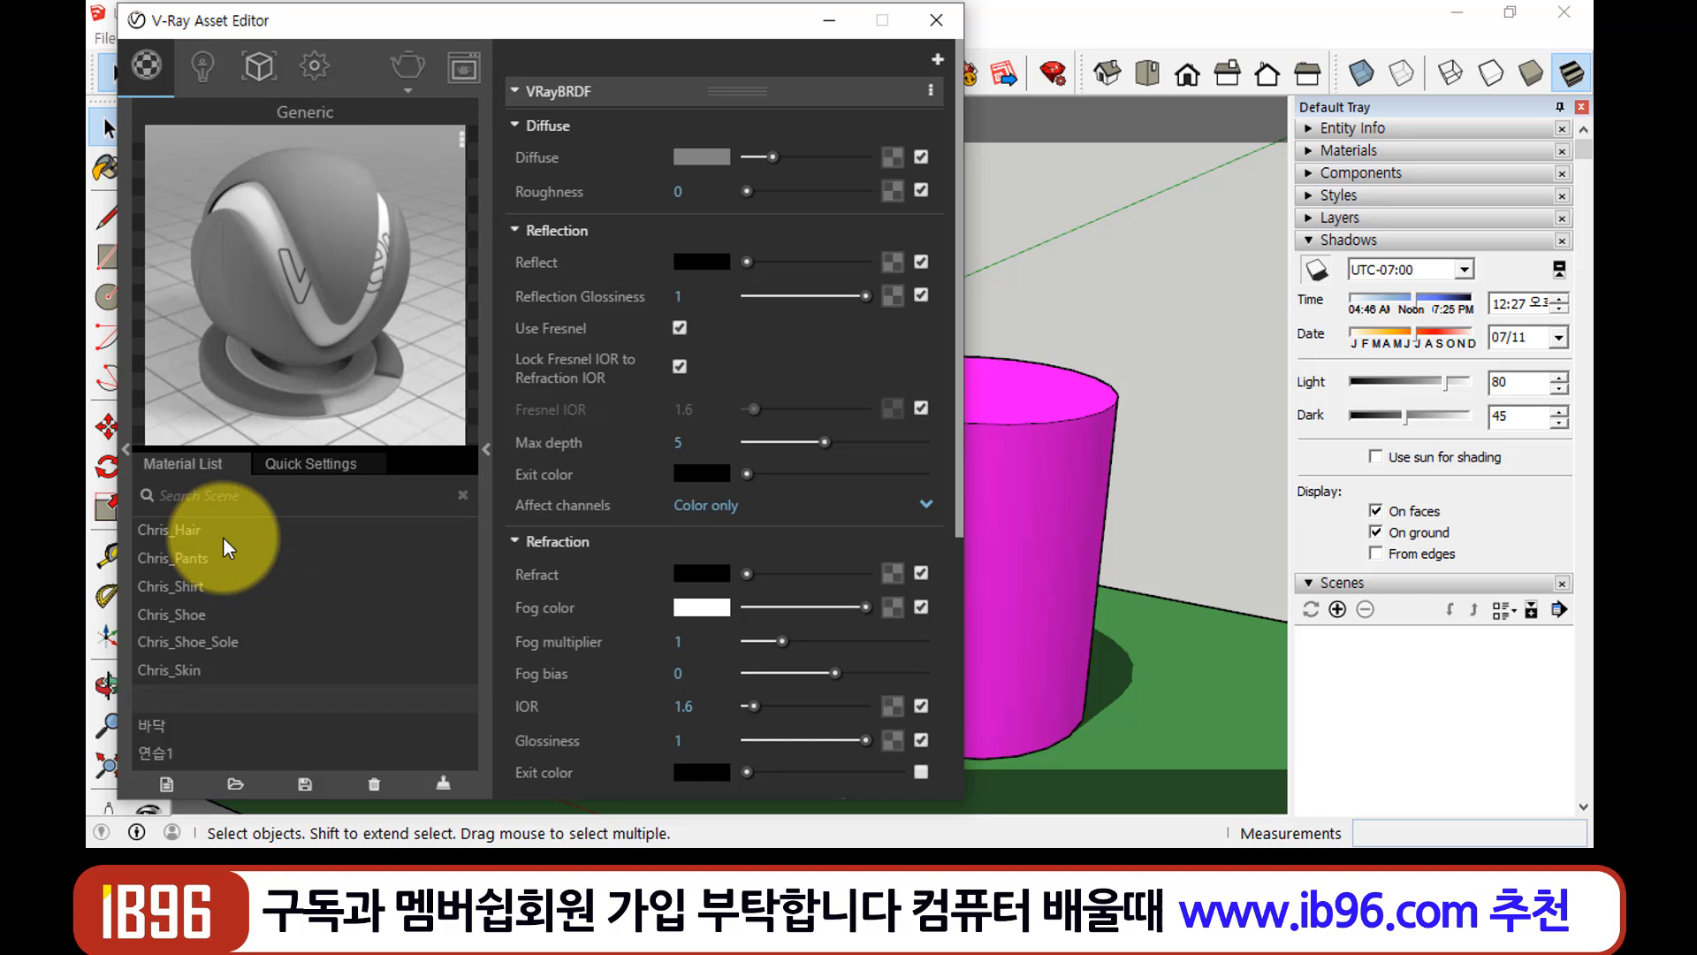
{"action": "type", "text": "dbf"}
{"action": "key", "text": "BackSpace"}
{"action": "key", "text": "BackSpace"}
{"action": "key", "text": "BackSpace"}
{"action": "type", "text": "연습2"}
{"action": "key", "text": "Return"}
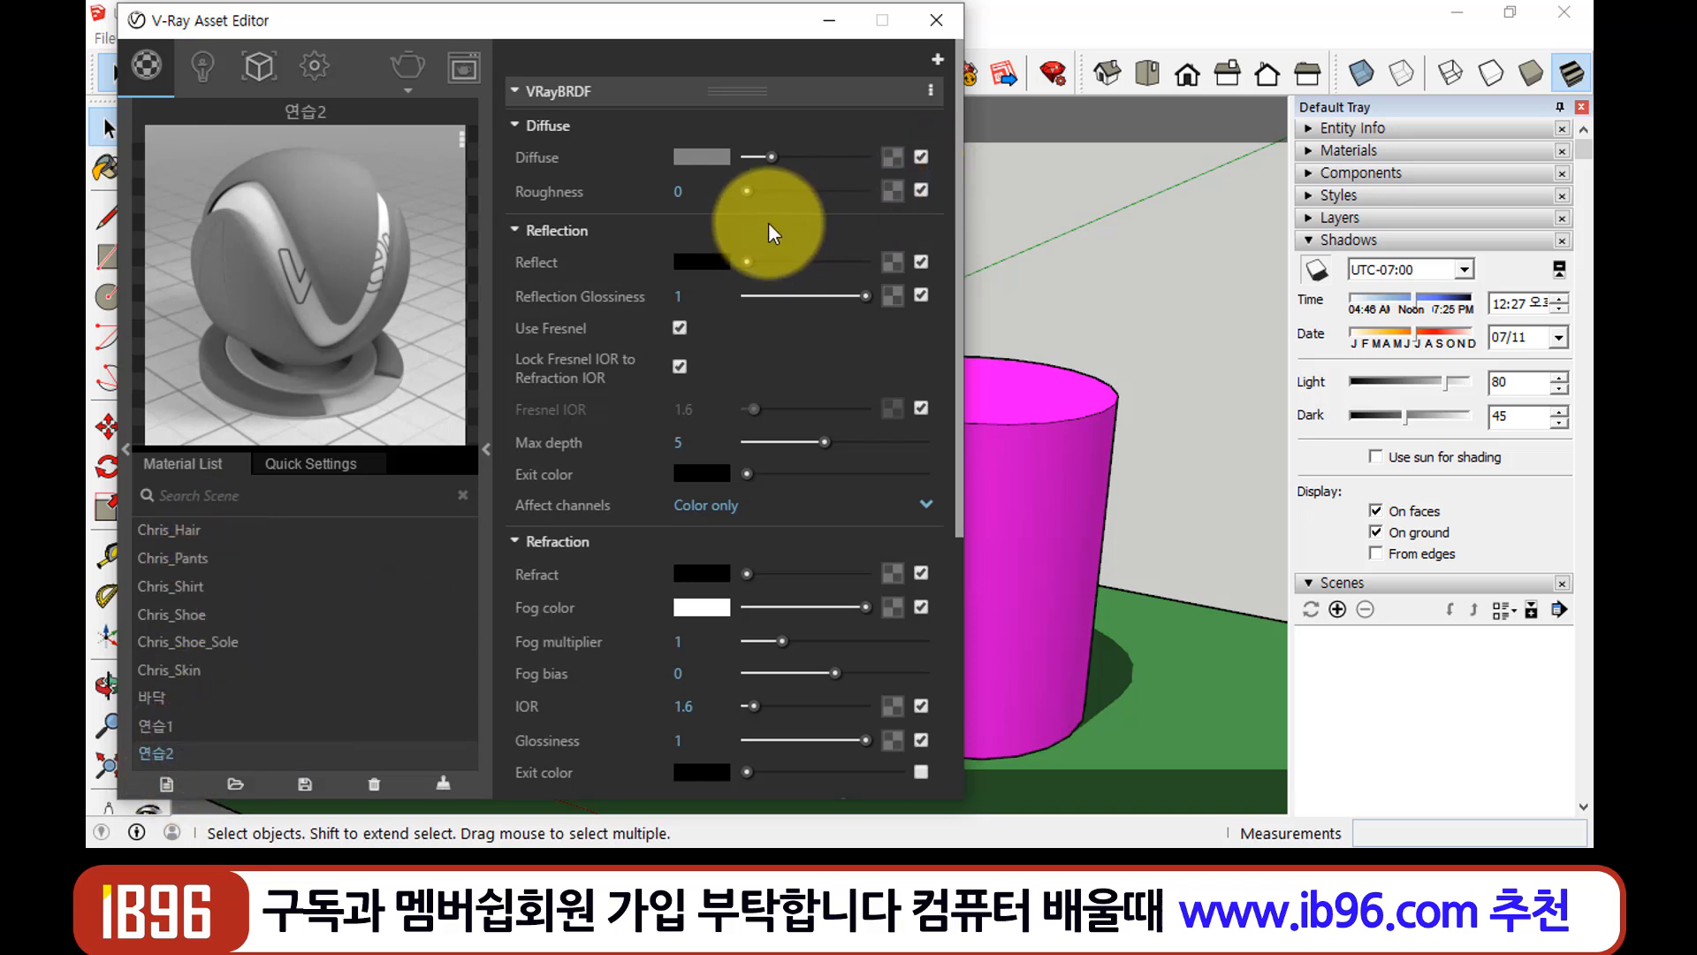
Set 연습2's diffuse color to violet-blue (RGB 91, 9, 247) and its refraction color to mid grey (RGB 122, 122, 122)
{"action": "left_click", "coordinate": [712, 154]}
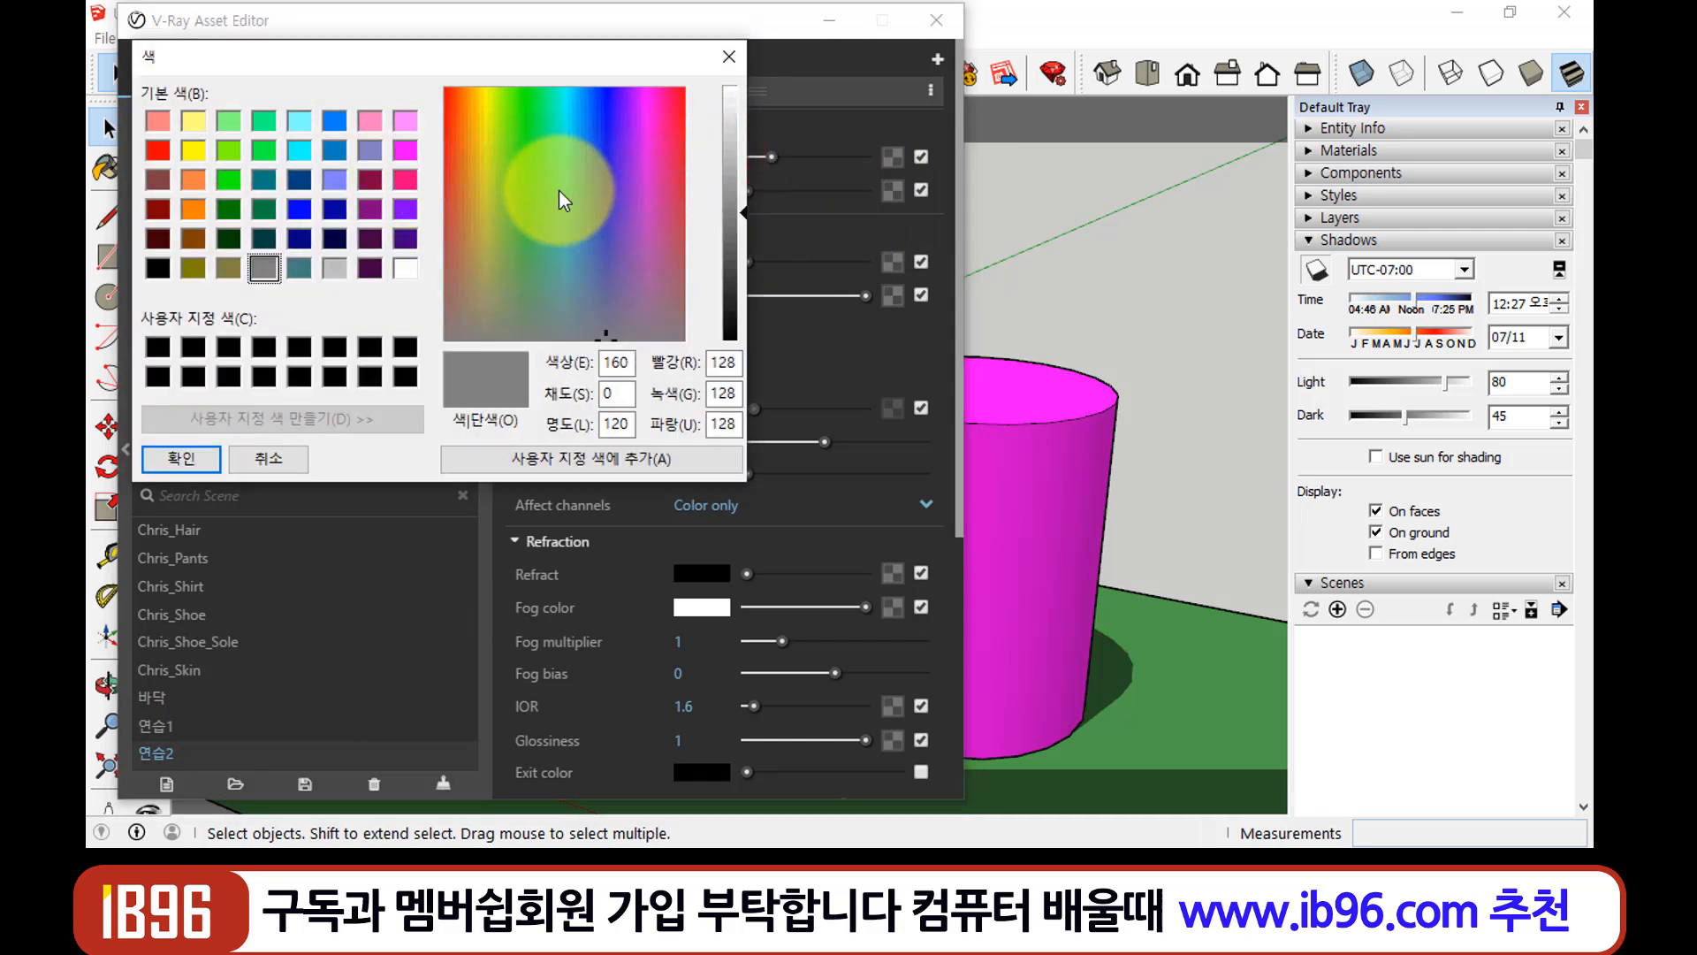
{"action": "left_click_drag", "start_coordinate": [558, 189], "coordinate": [621, 106]}
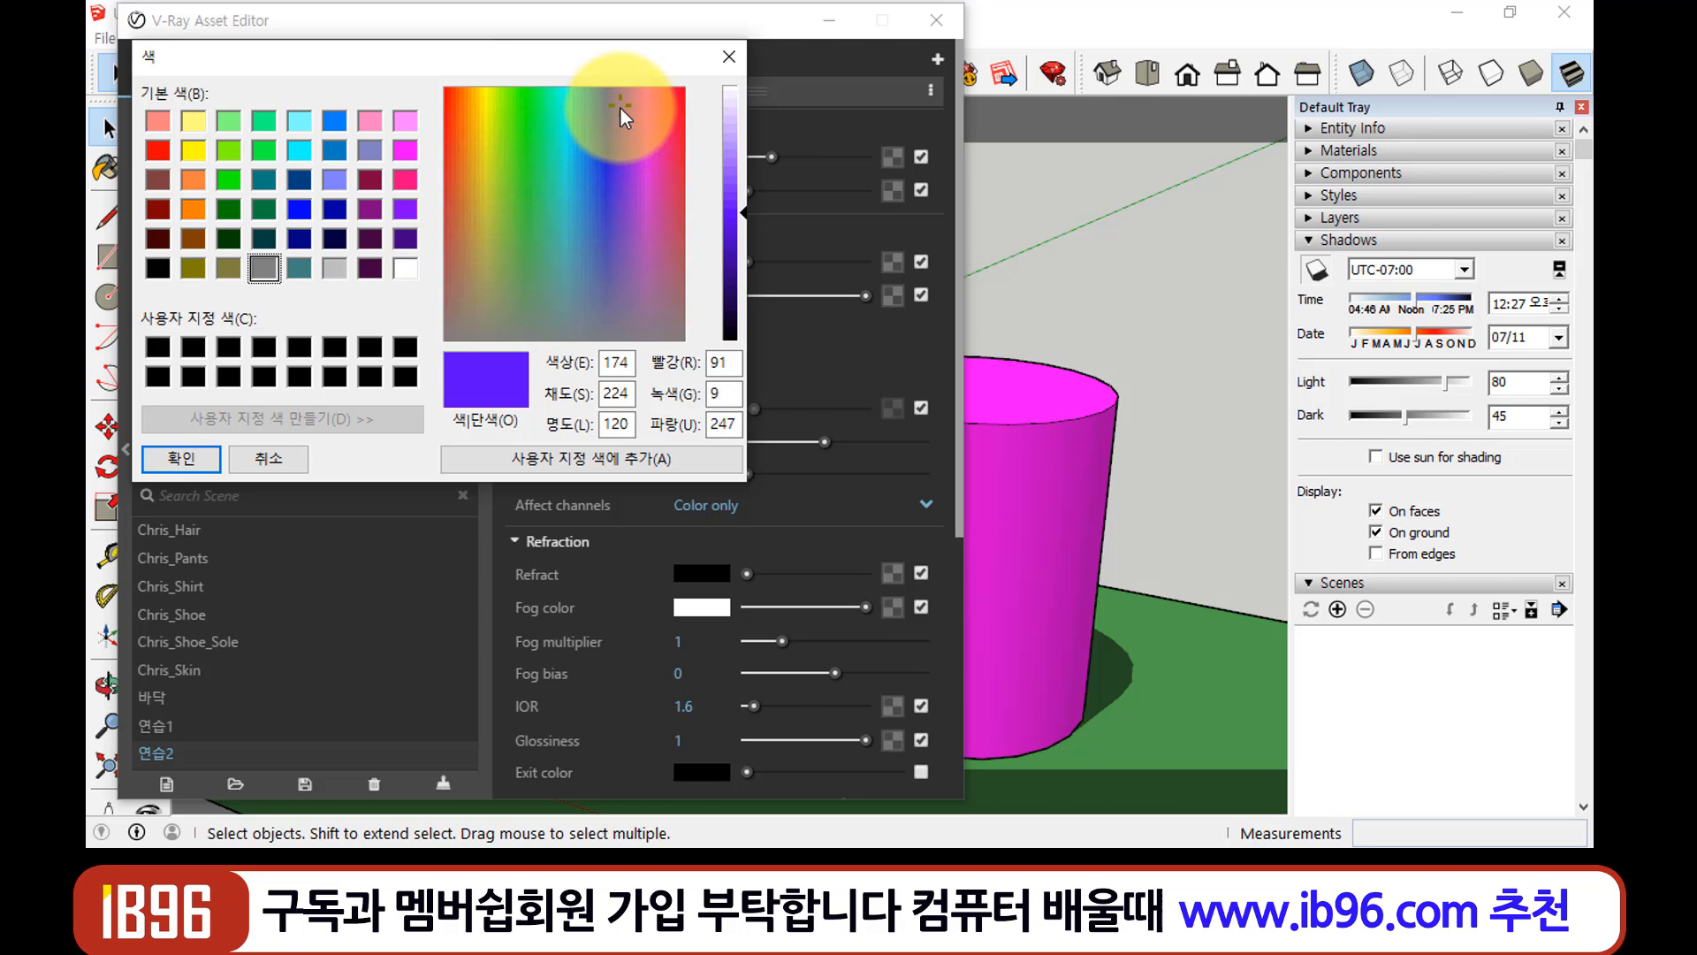
{"action": "left_click", "coordinate": [210, 454]}
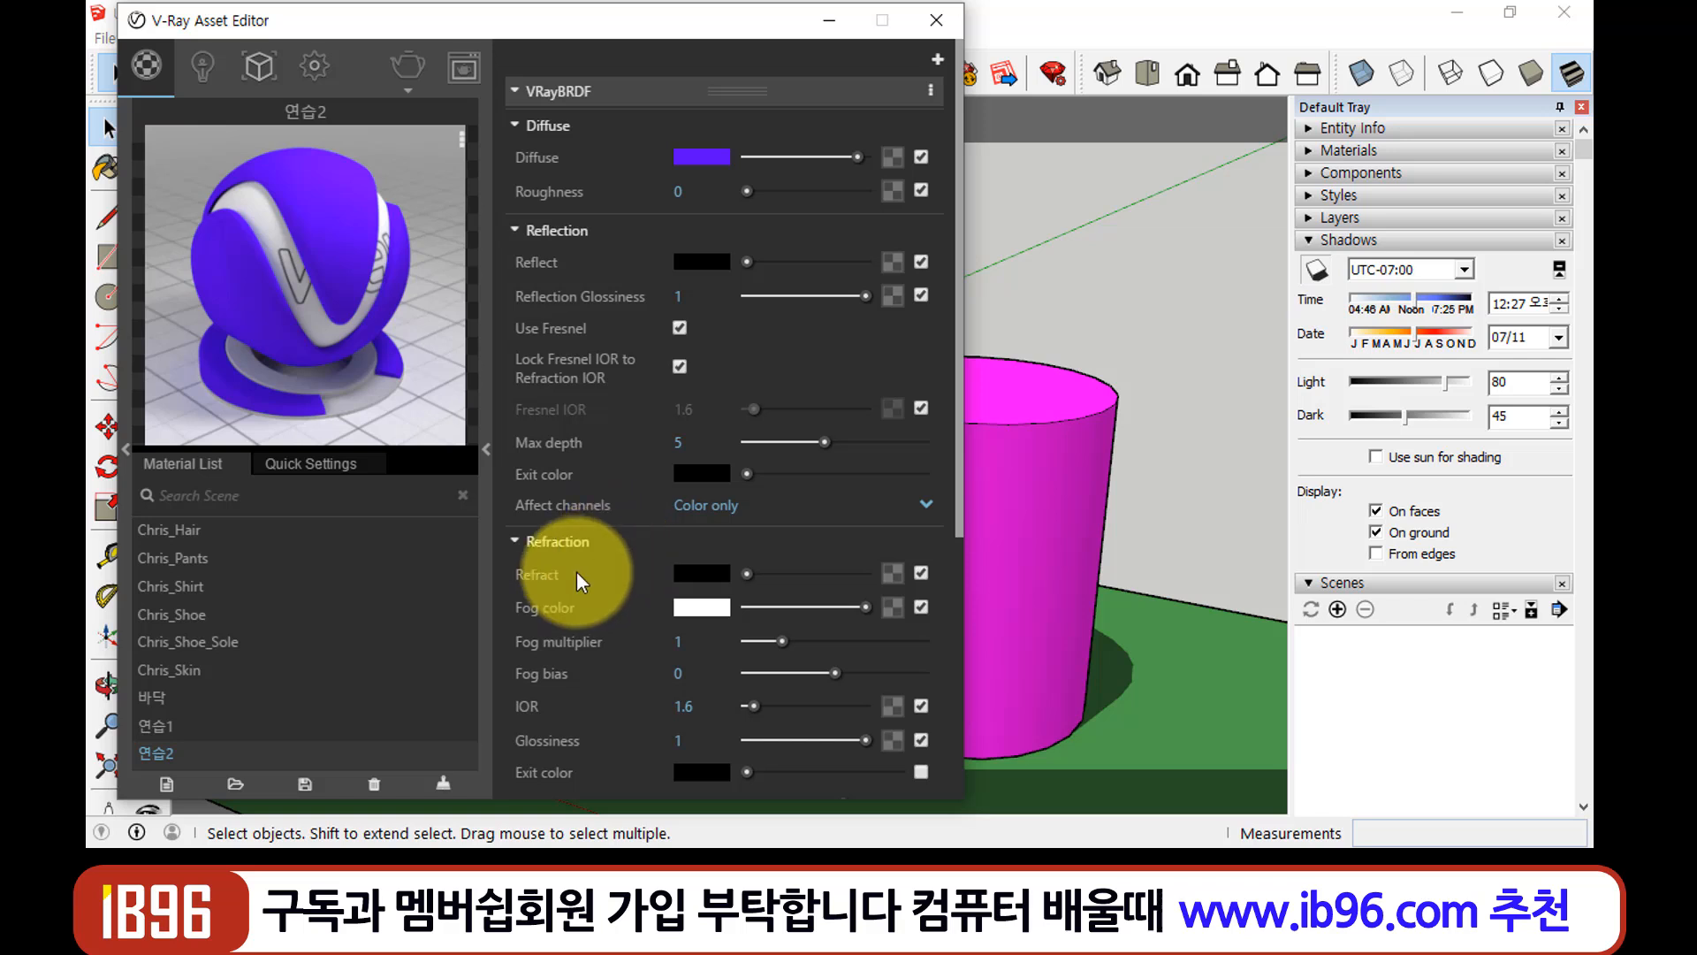
{"action": "left_click", "coordinate": [688, 575]}
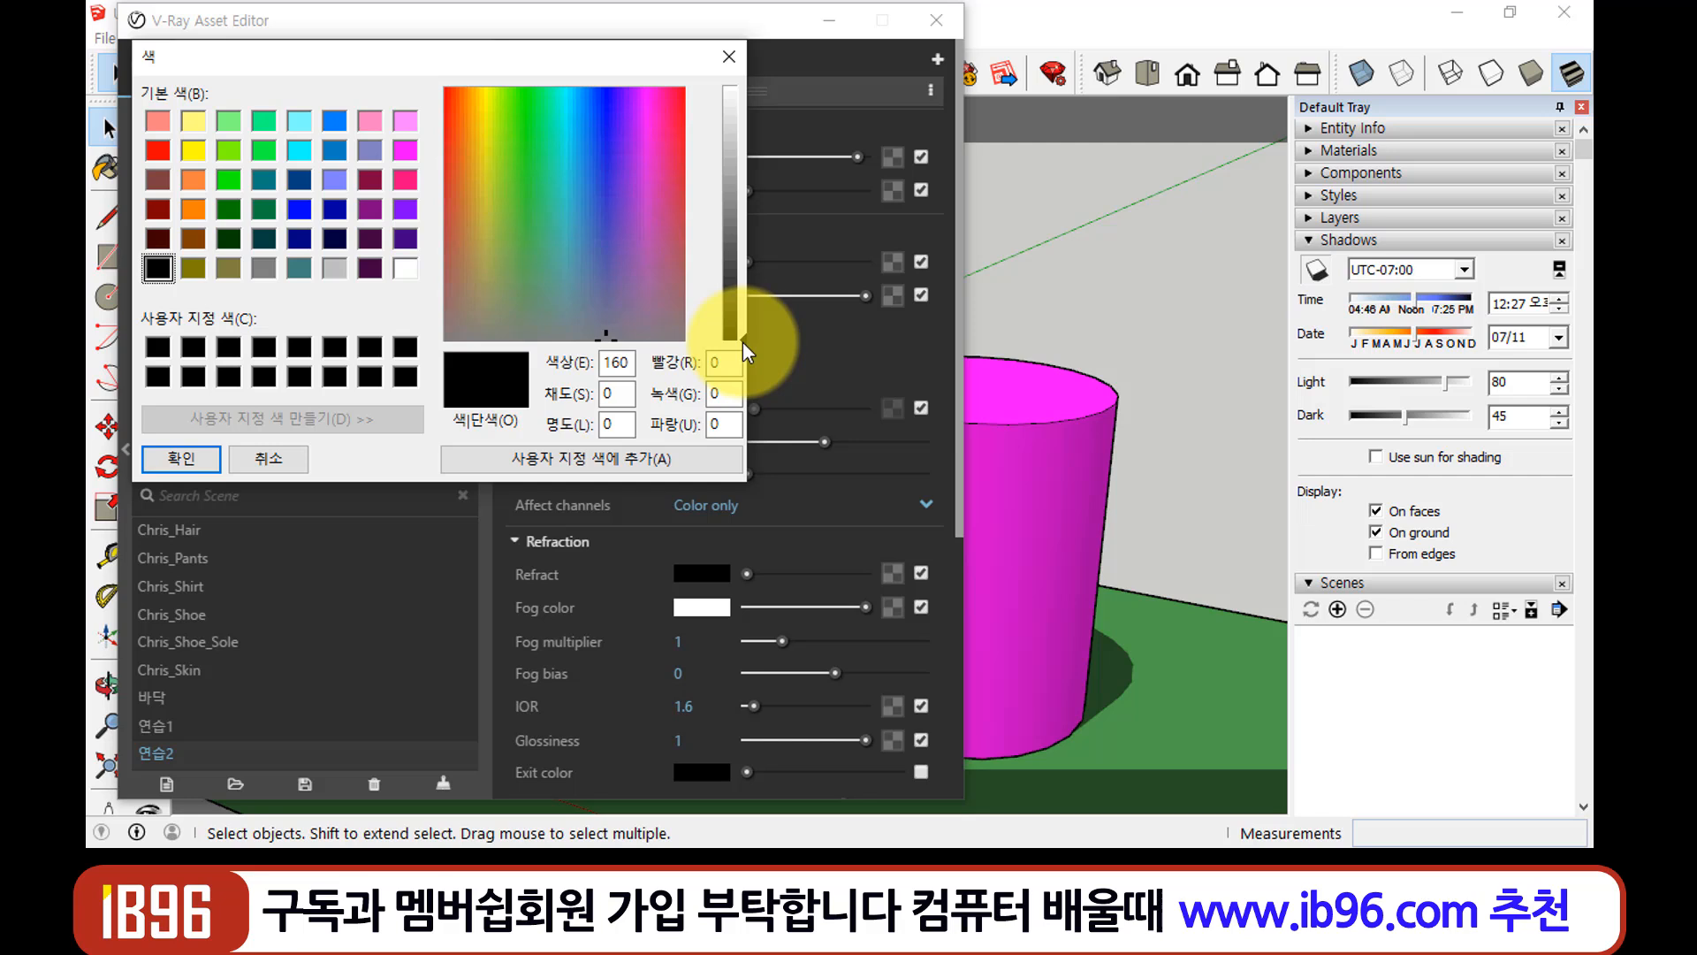
{"action": "left_click_drag", "start_coordinate": [743, 341], "coordinate": [739, 87]}
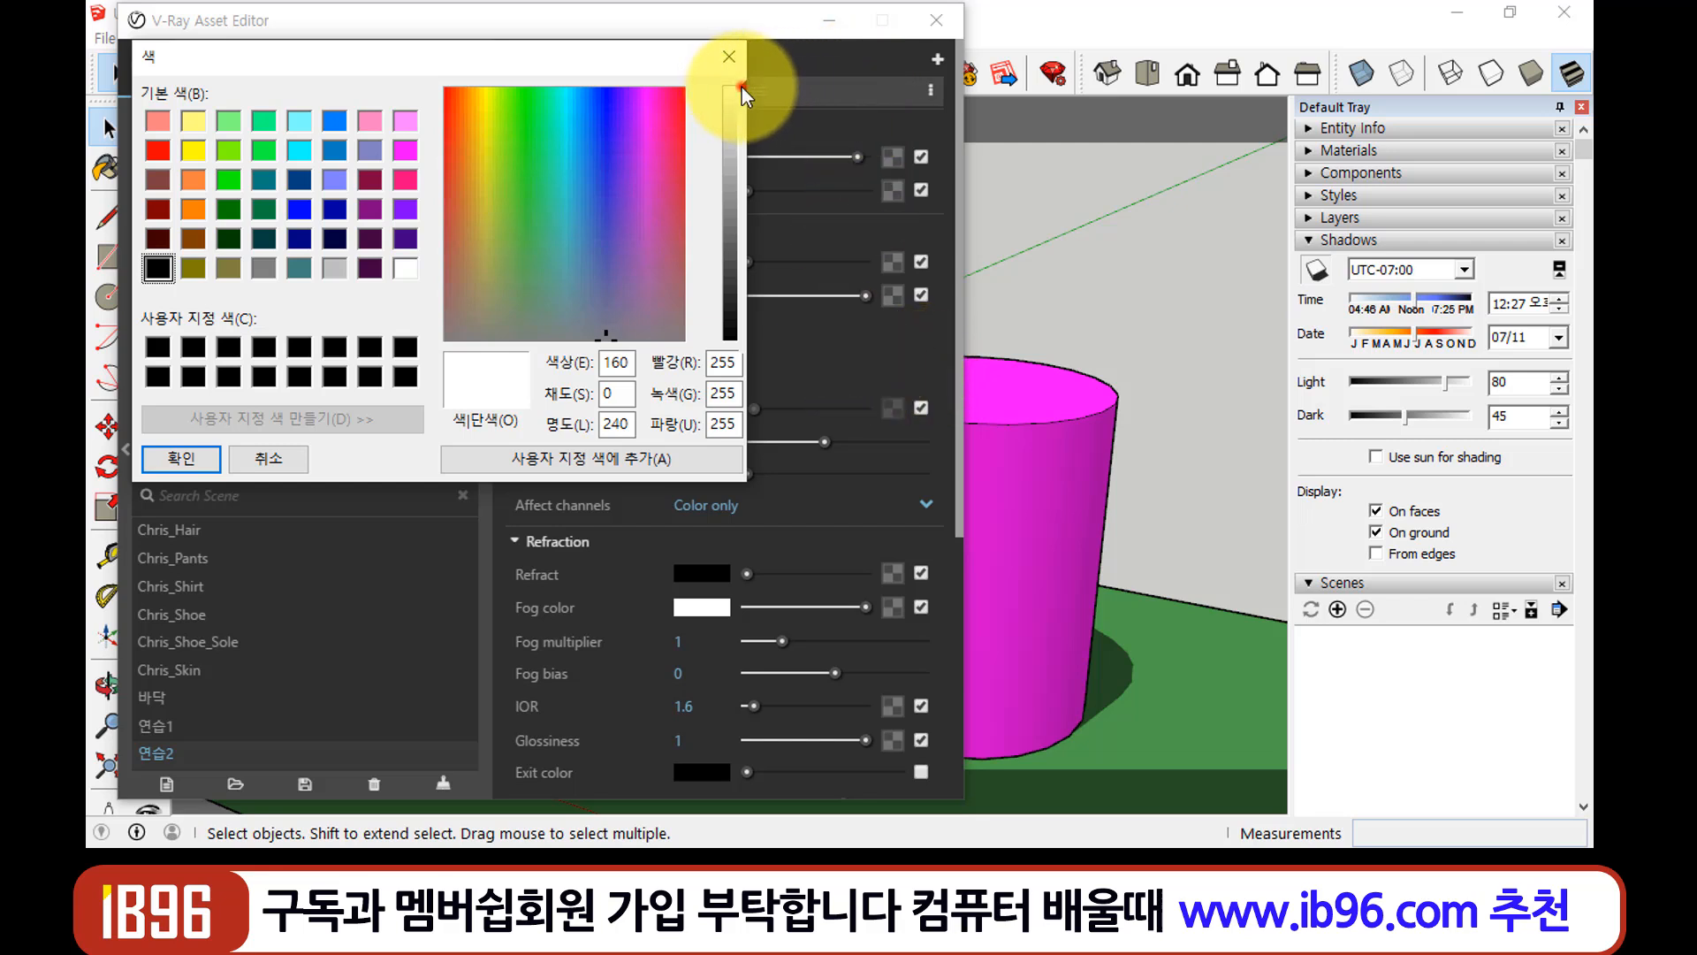
{"action": "left_click_drag", "start_coordinate": [741, 87], "coordinate": [739, 219]}
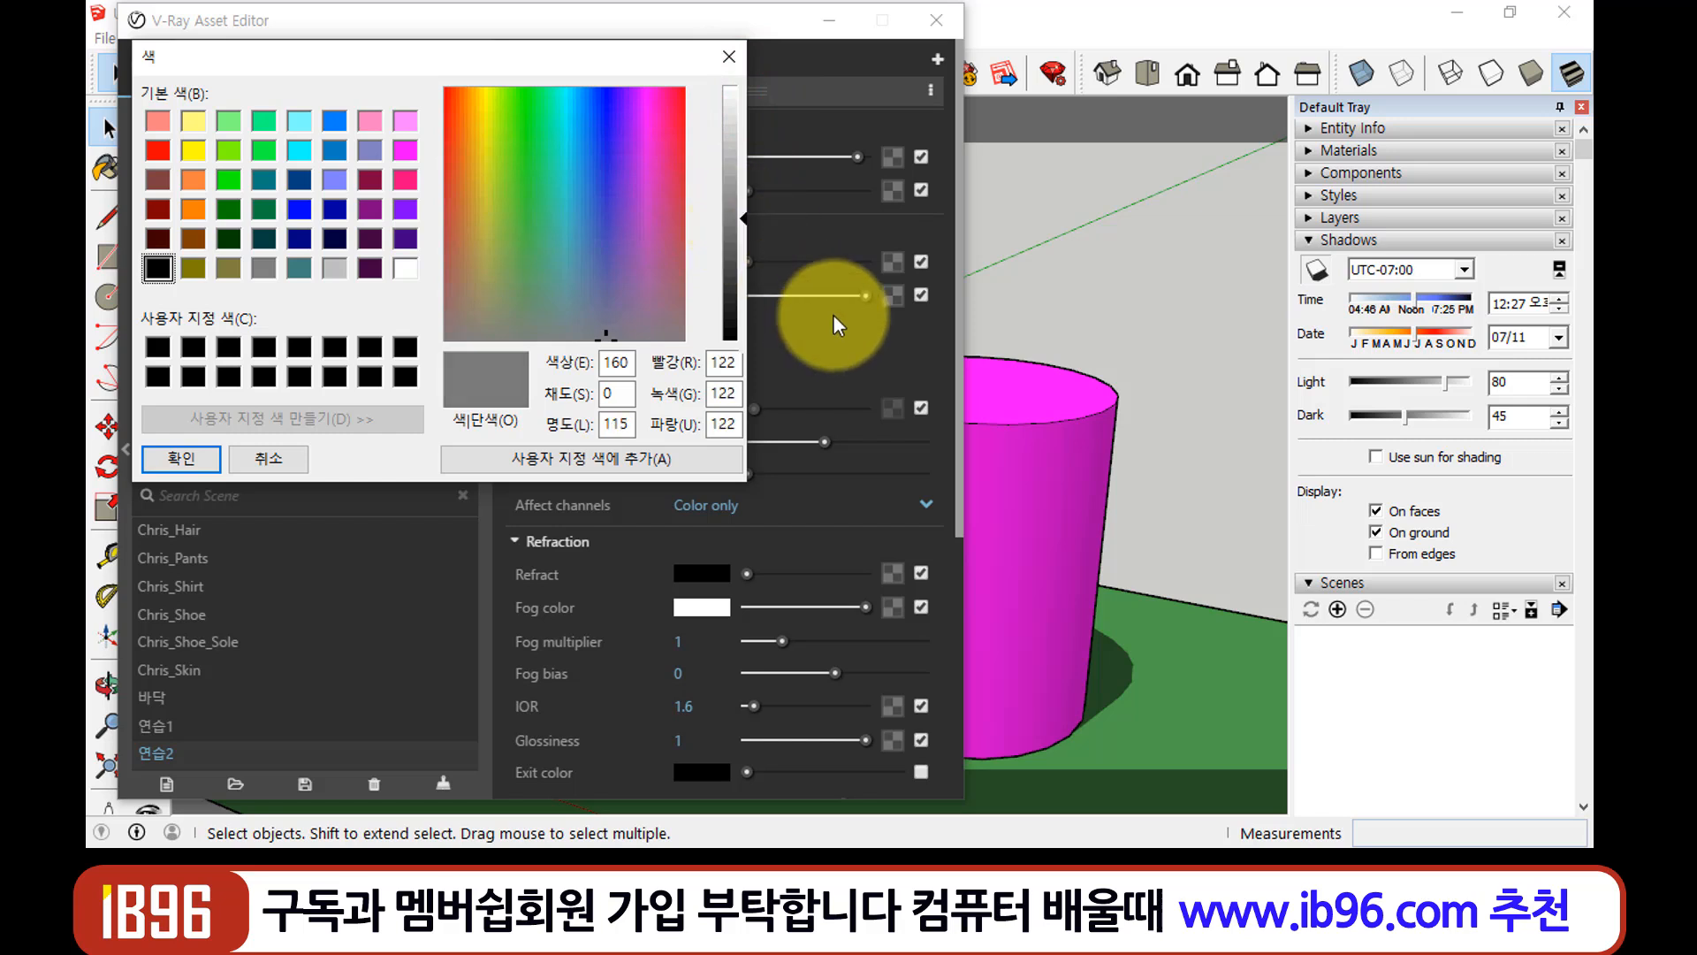
{"action": "left_click", "coordinate": [178, 460]}
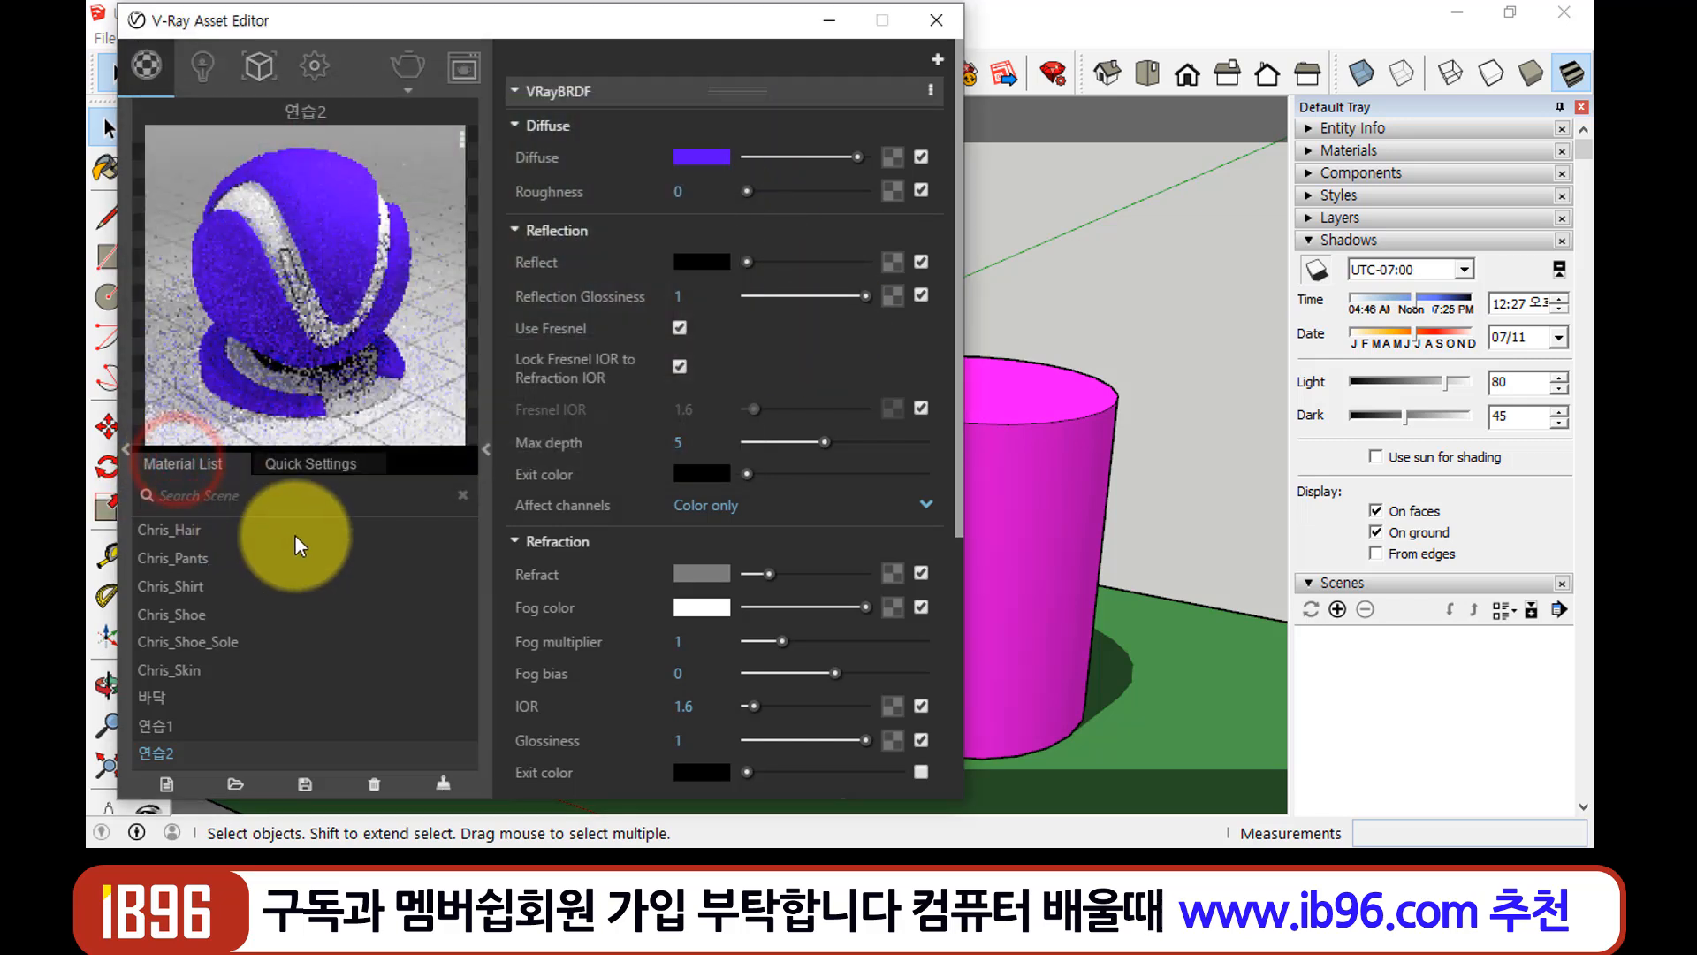
Apply the 연습2 material to all faces inside the cylinder group, and leave the group
{"action": "left_click", "coordinate": [1060, 505]}
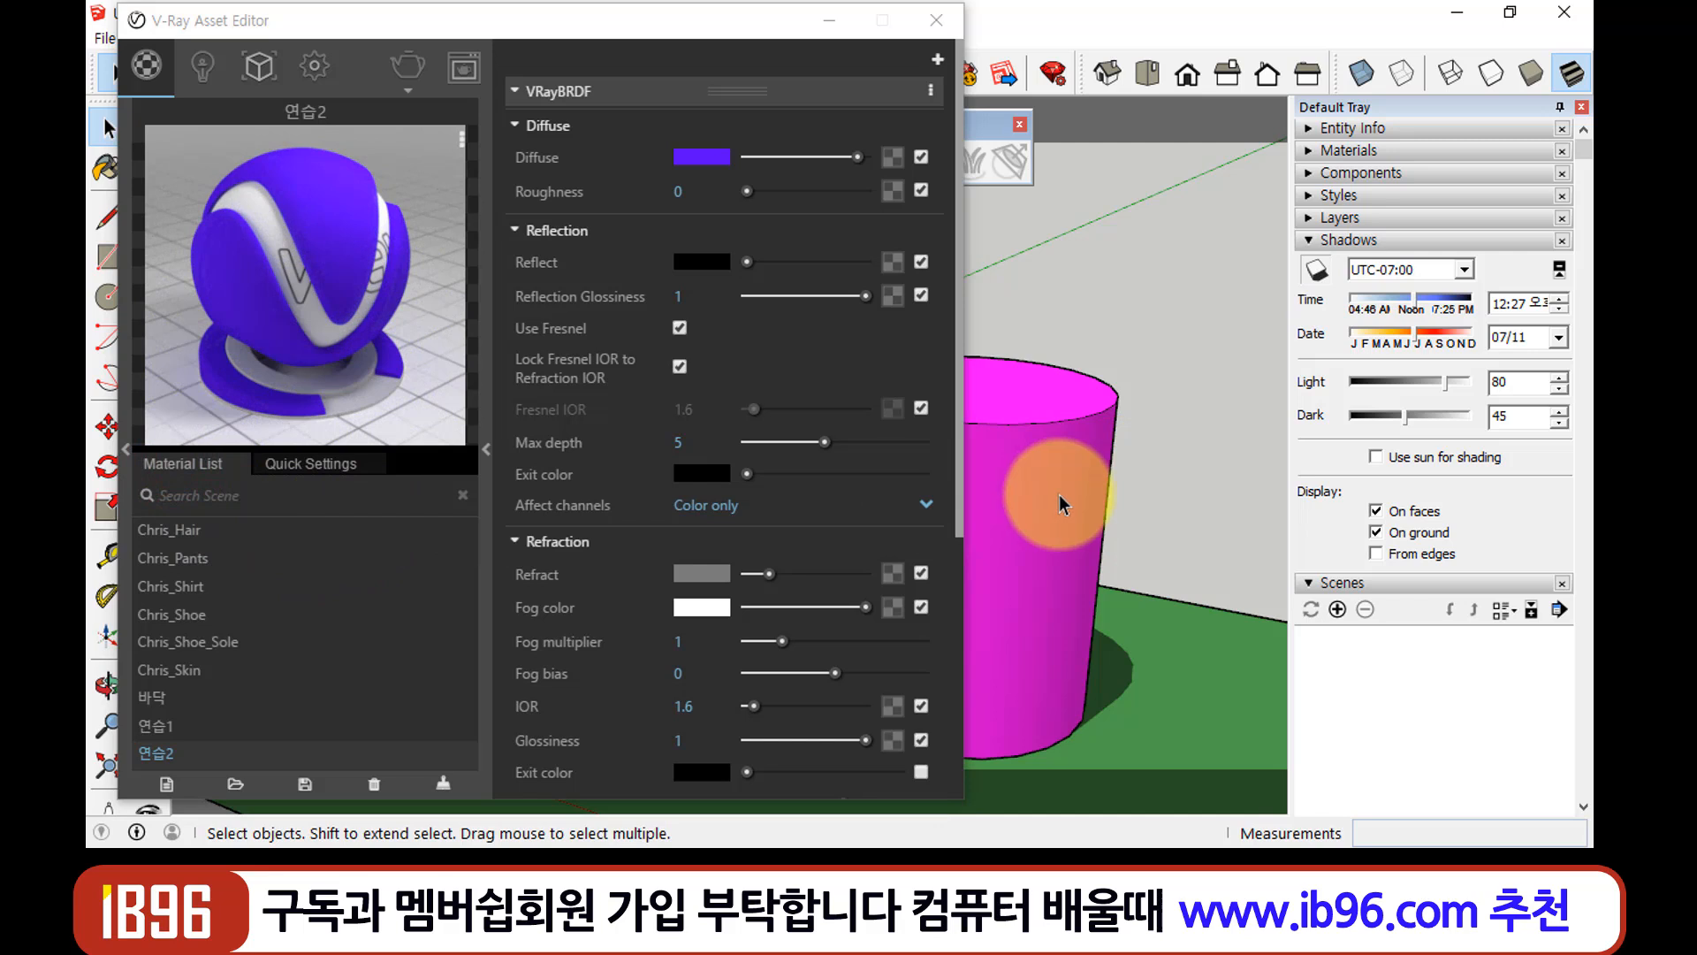
{"action": "left_click", "coordinate": [1059, 503]}
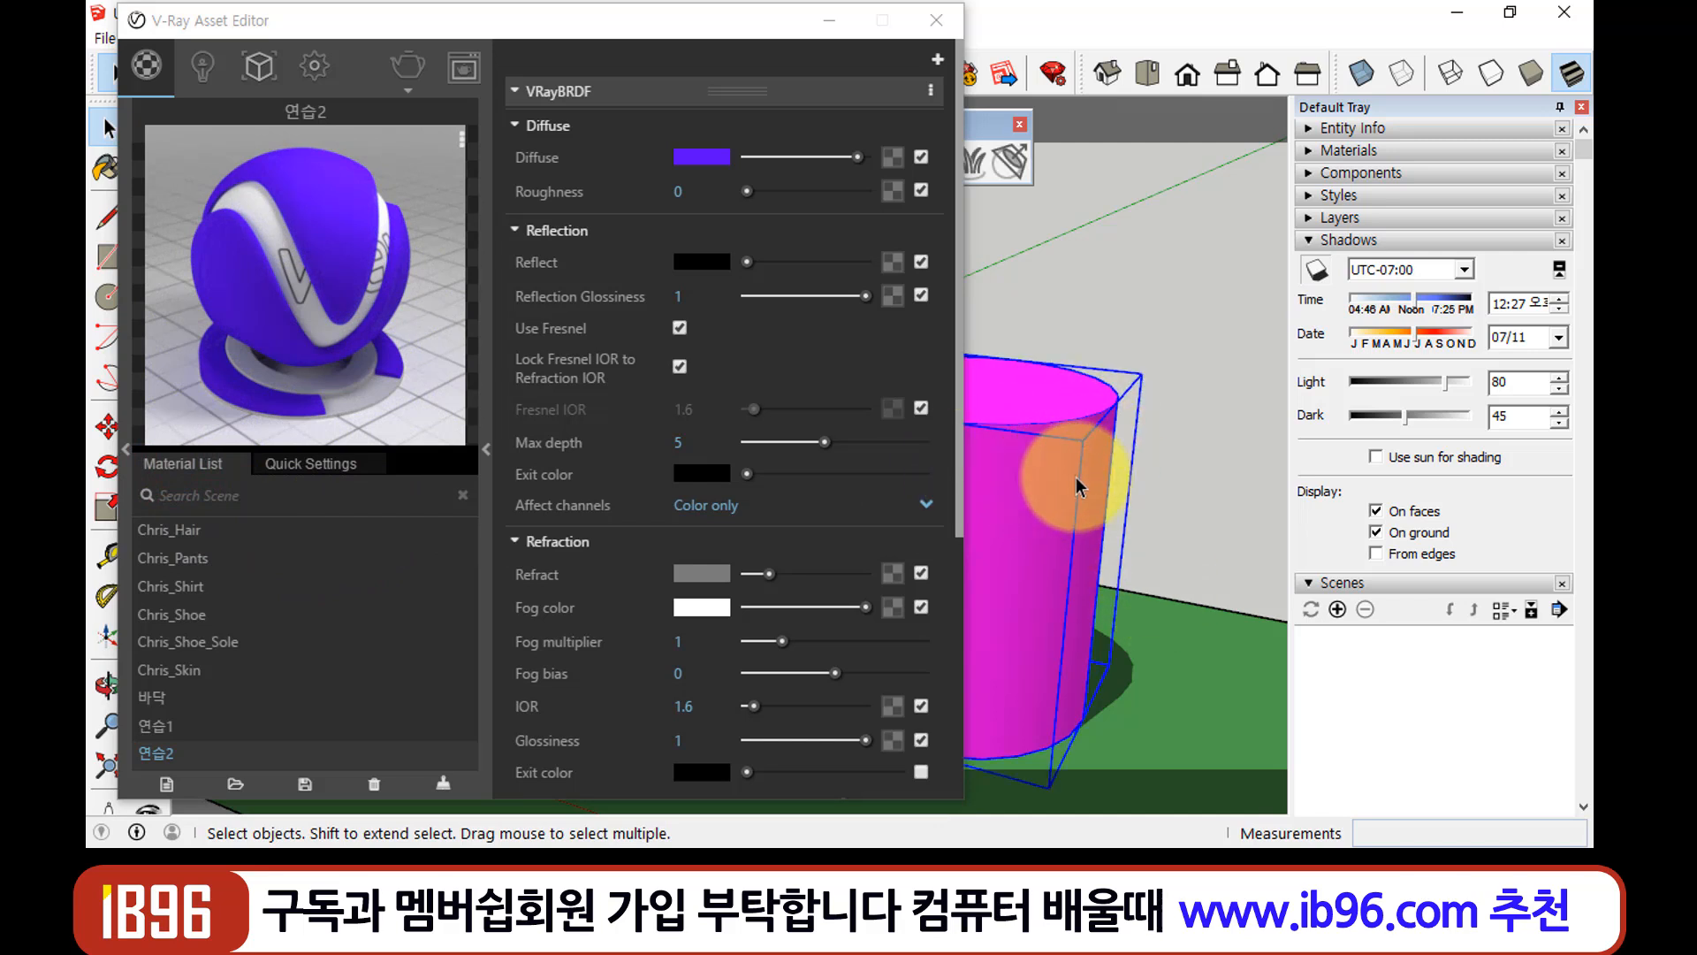
{"action": "double_click", "coordinate": [1055, 446]}
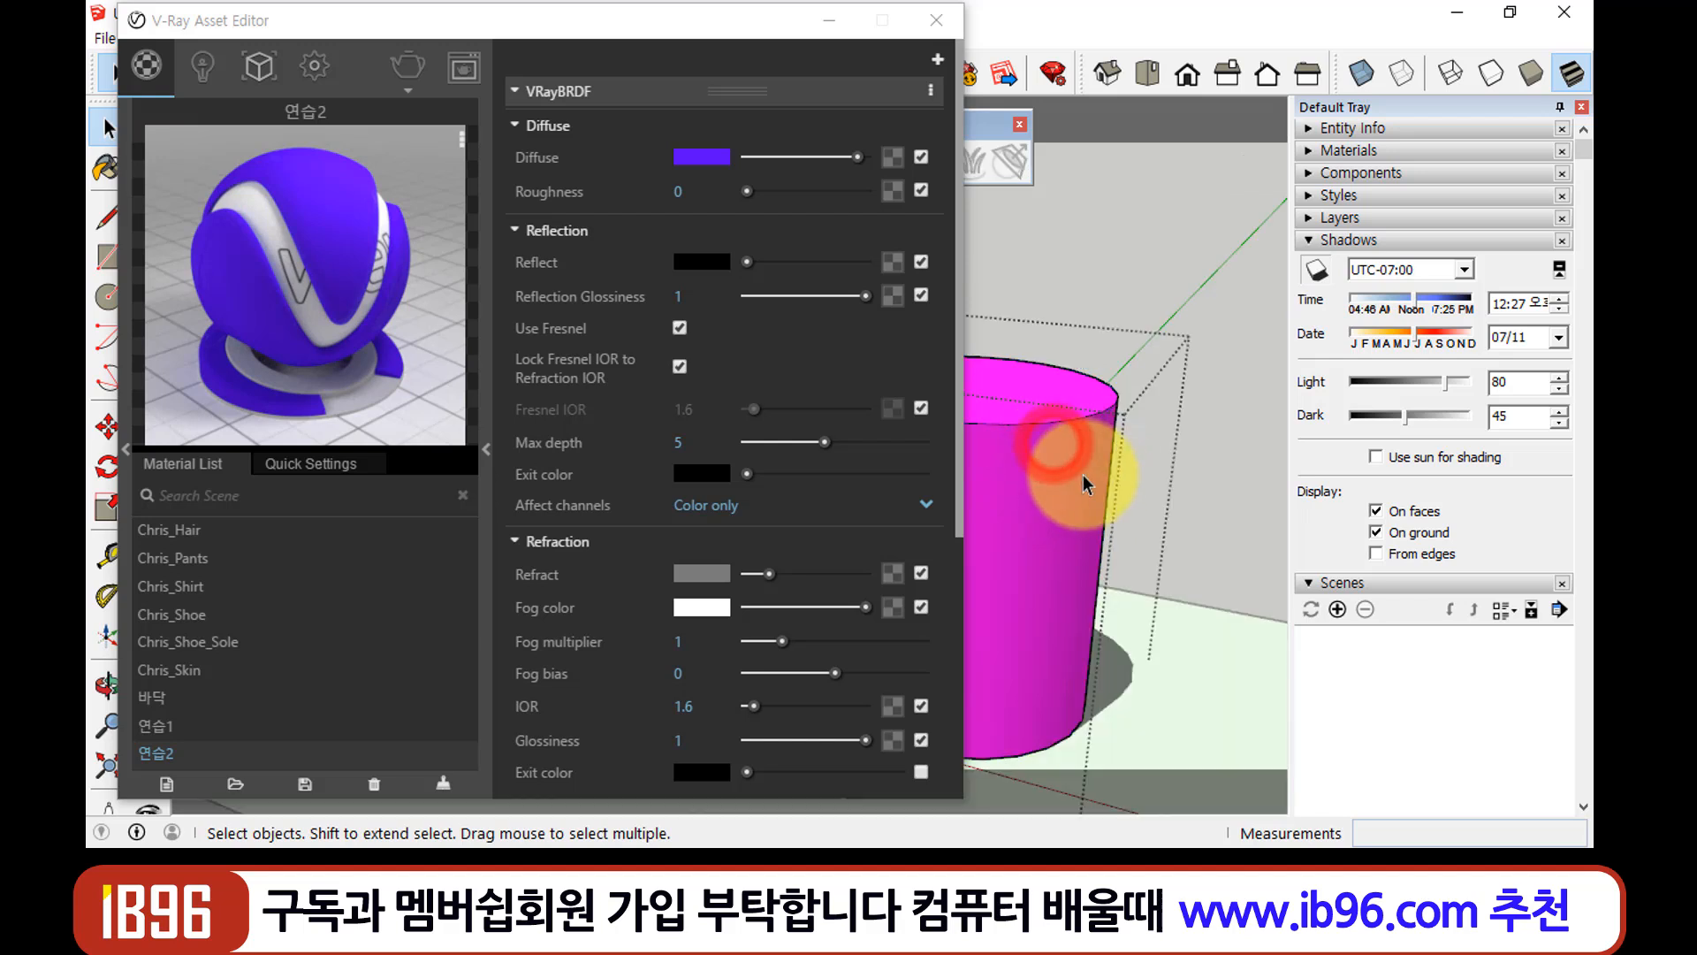
{"action": "triple_click", "coordinate": [1069, 464]}
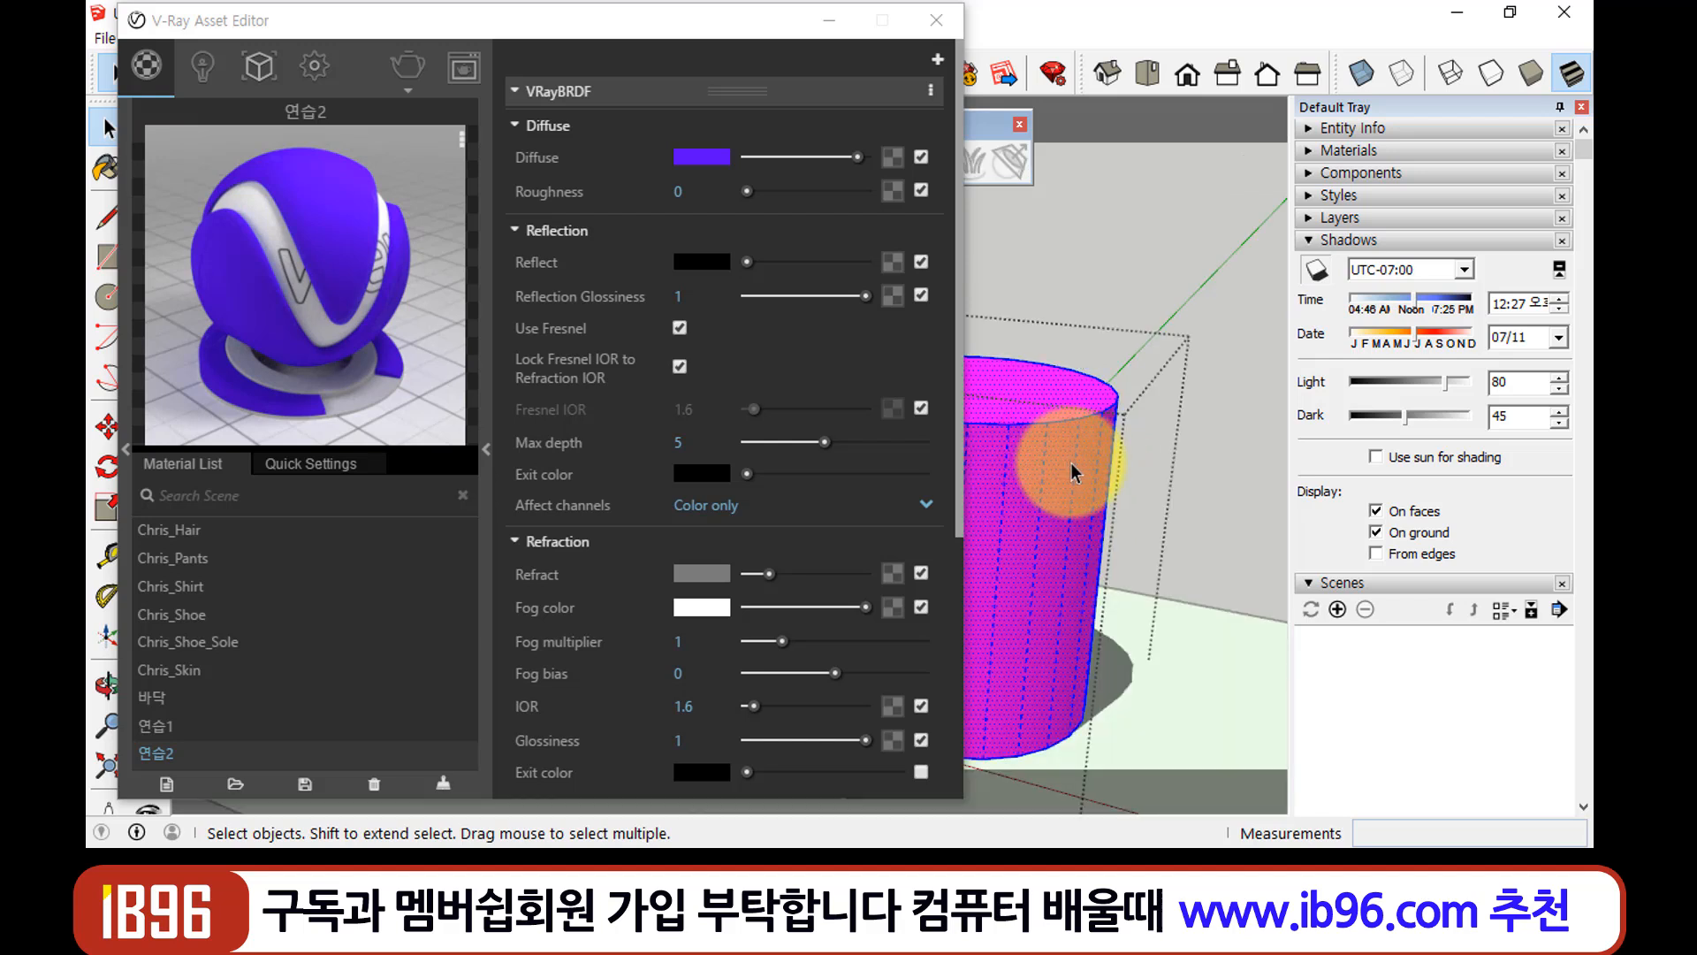
{"action": "right_click", "coordinate": [341, 240]}
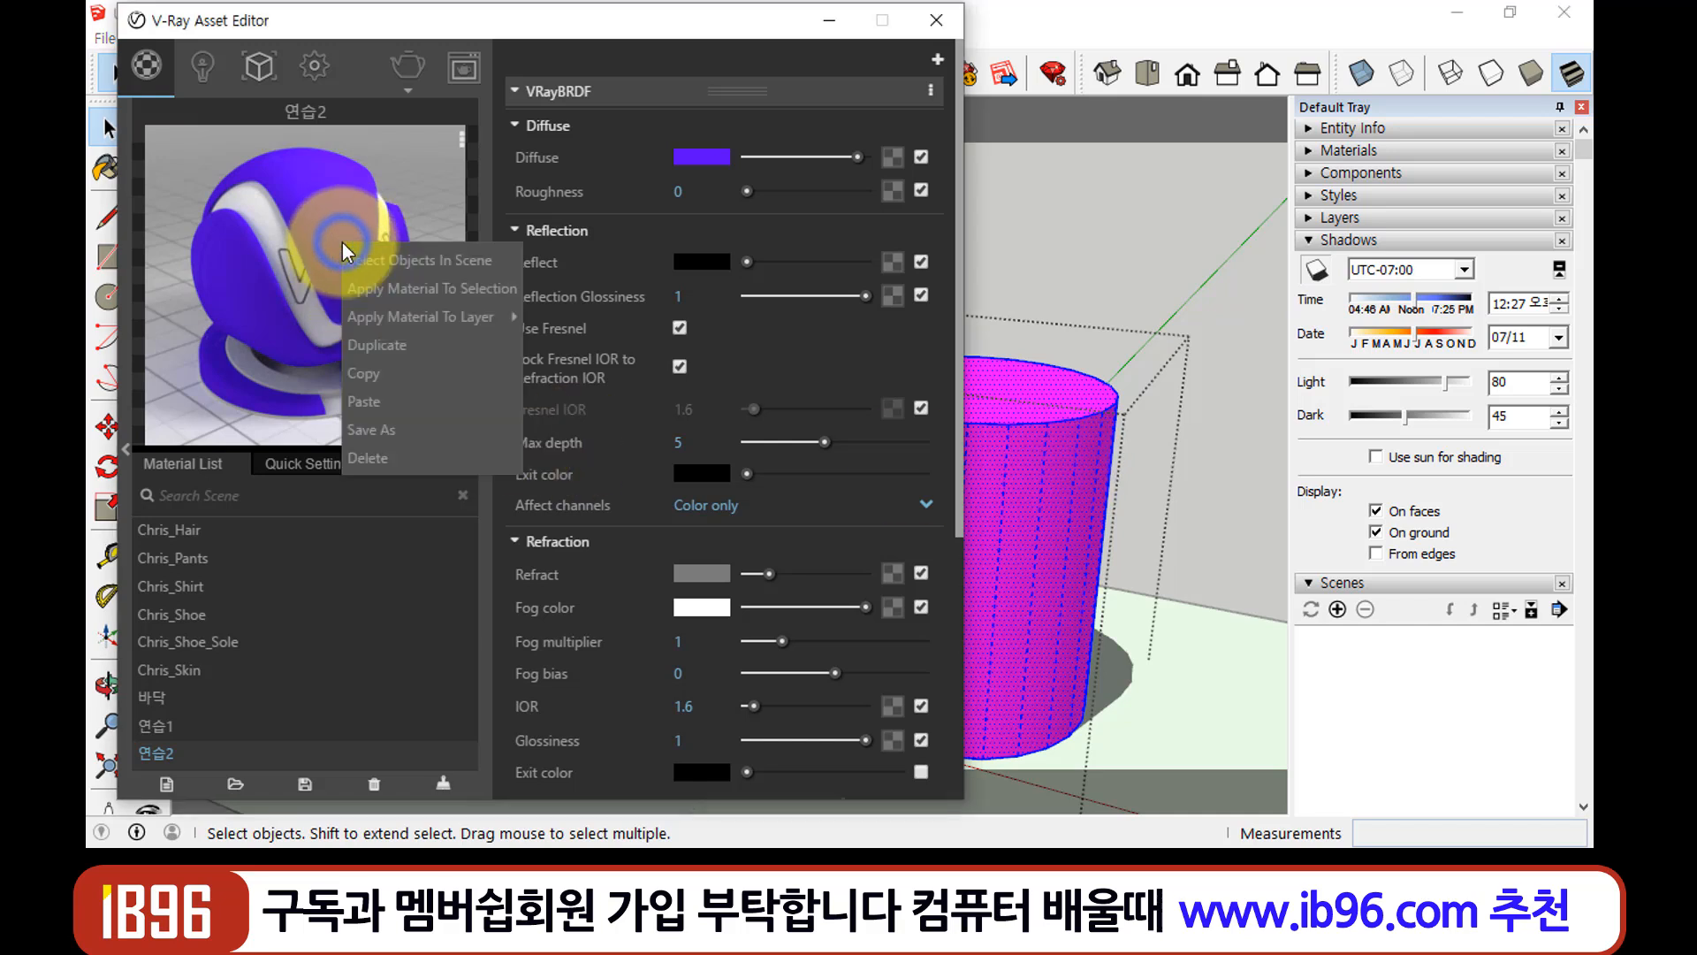
{"action": "left_click", "coordinate": [389, 292]}
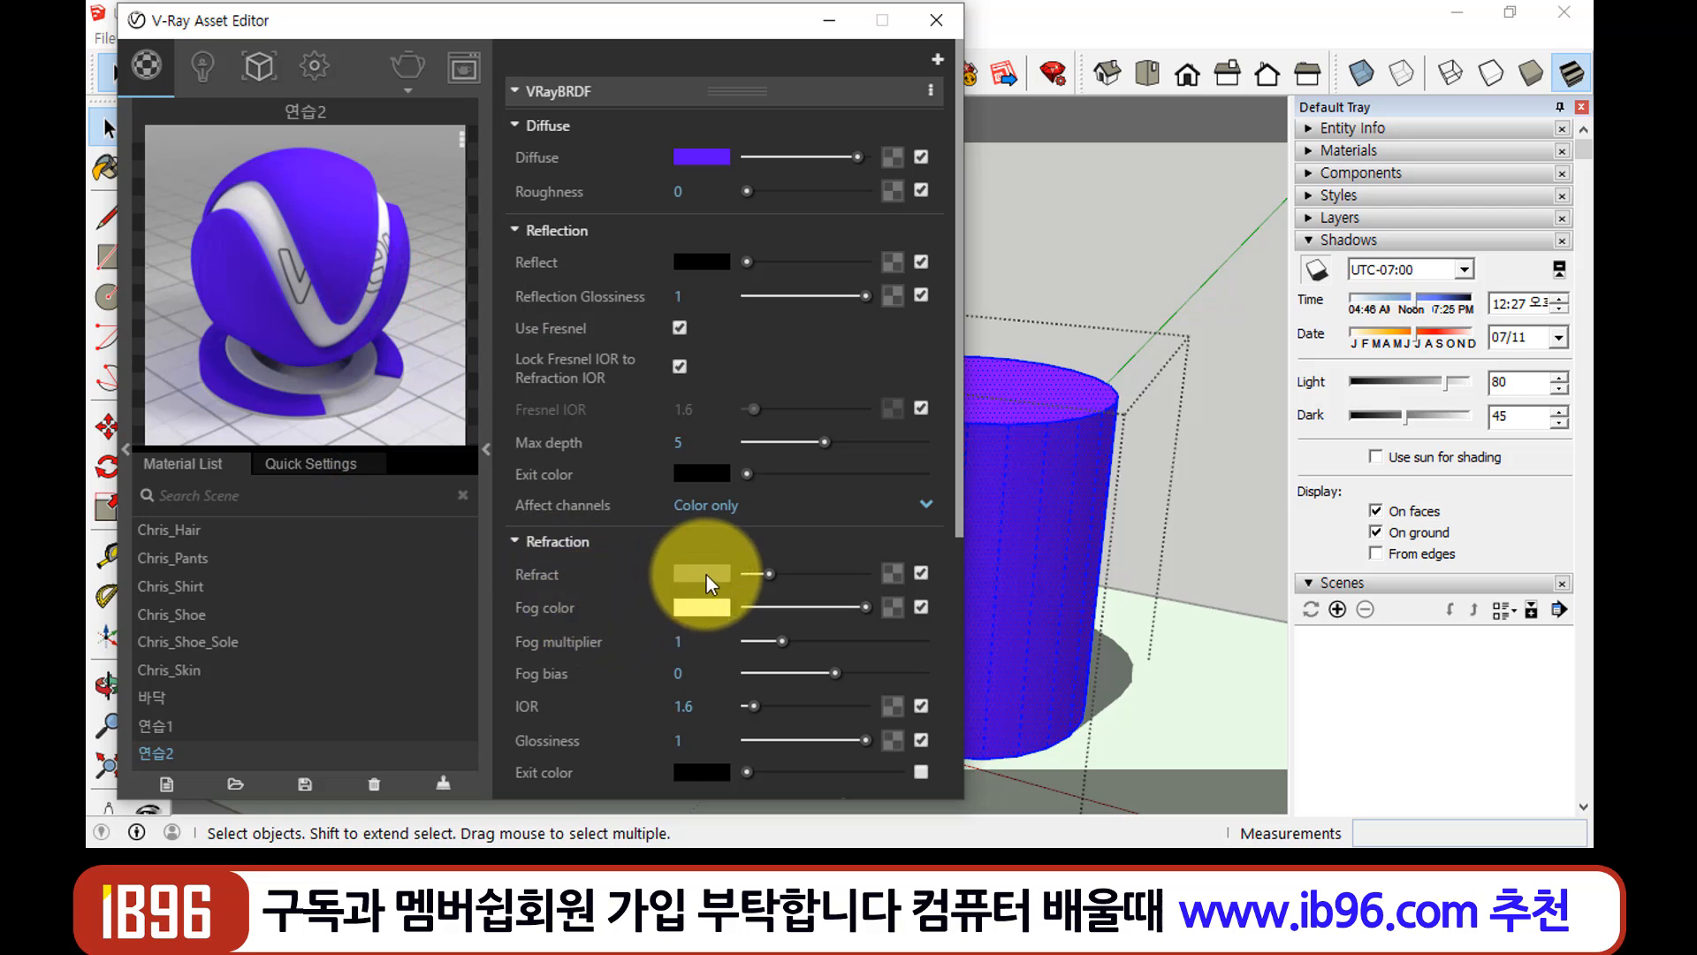
{"action": "left_click", "coordinate": [1122, 204]}
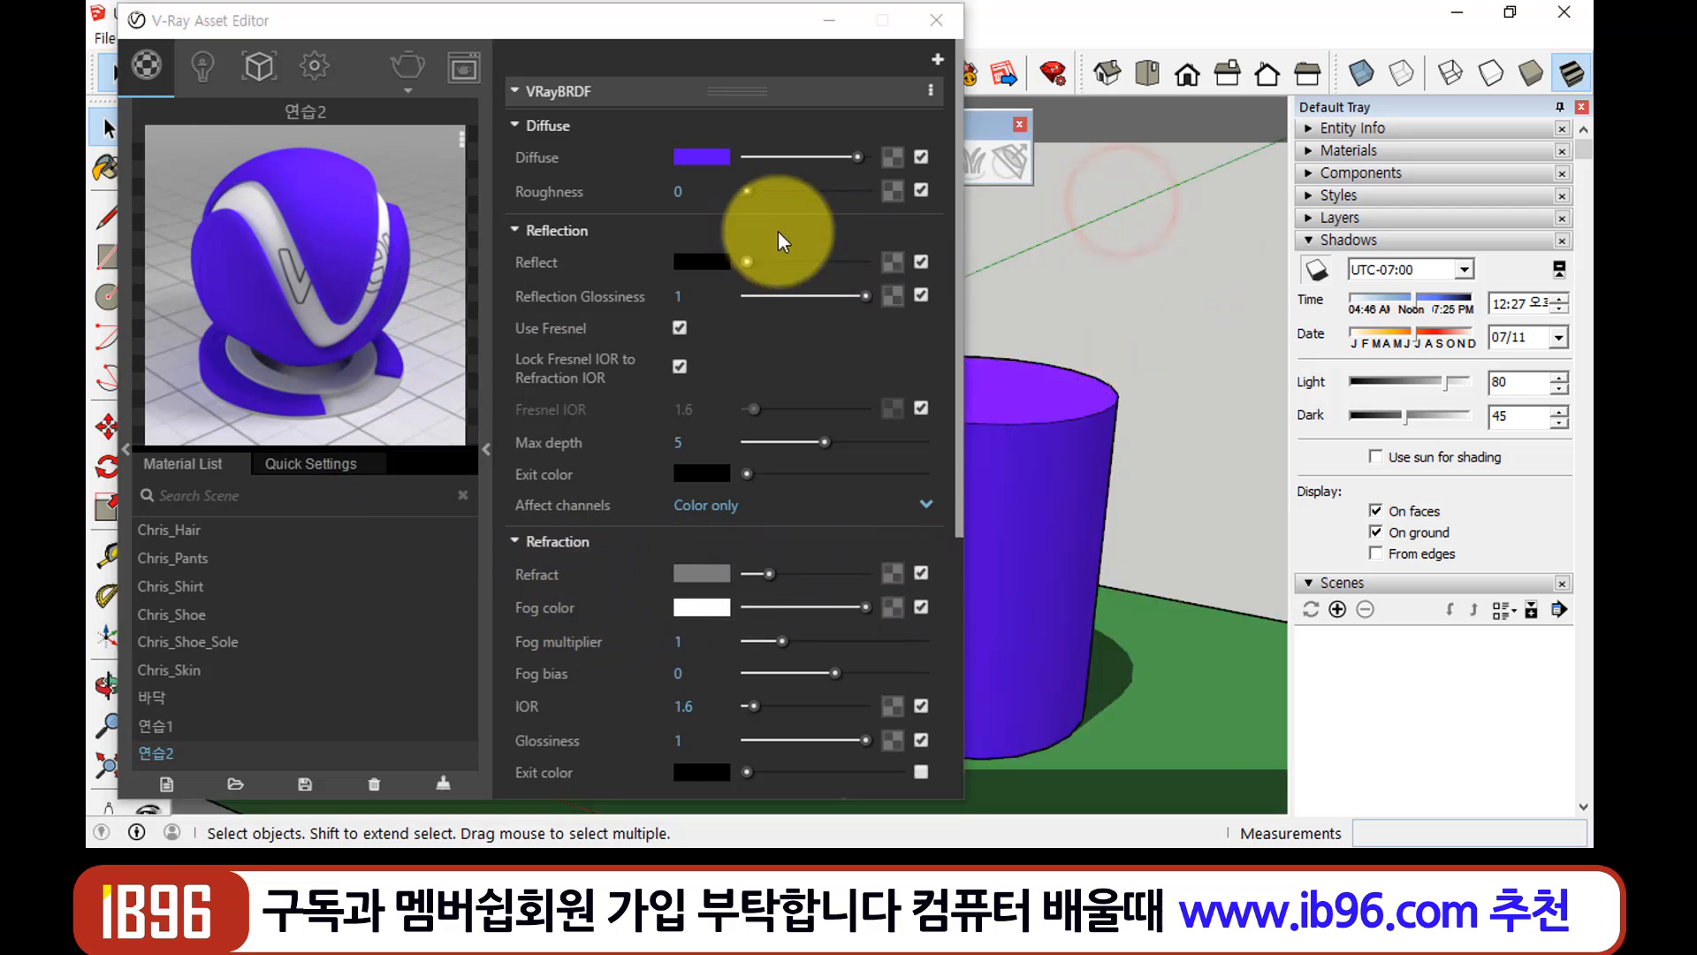
Render the scene in the V-Ray frame buffer and return to the material settings
{"action": "left_click", "coordinate": [466, 69]}
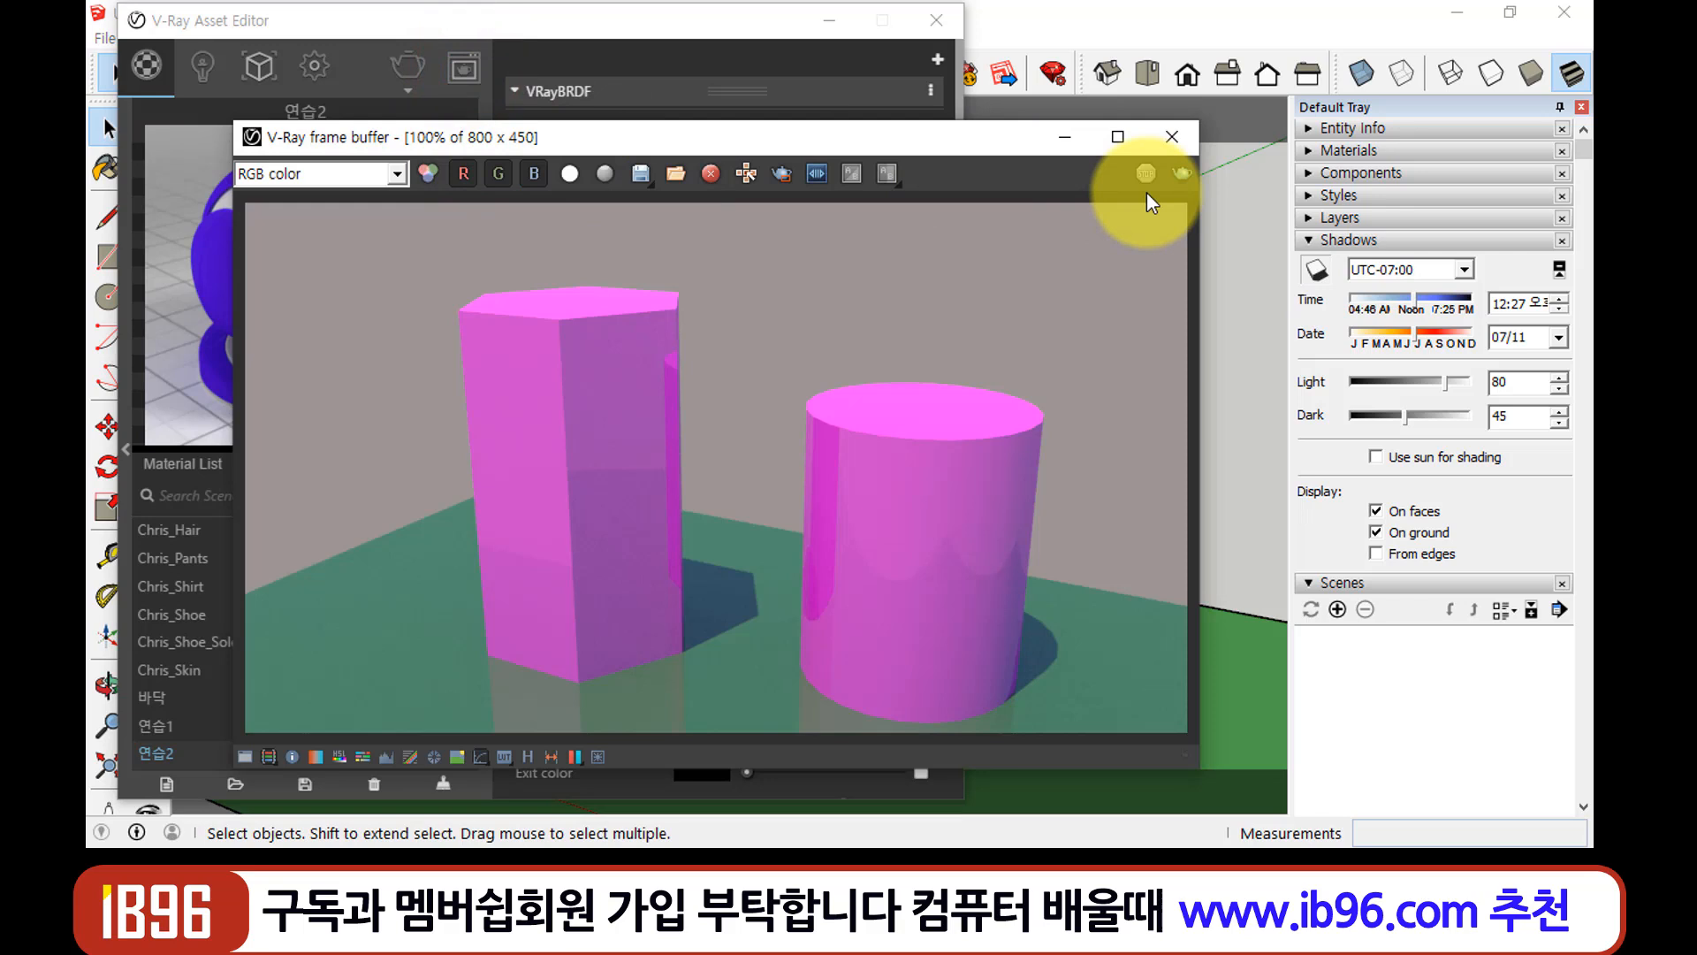
{"action": "left_click", "coordinate": [1189, 173]}
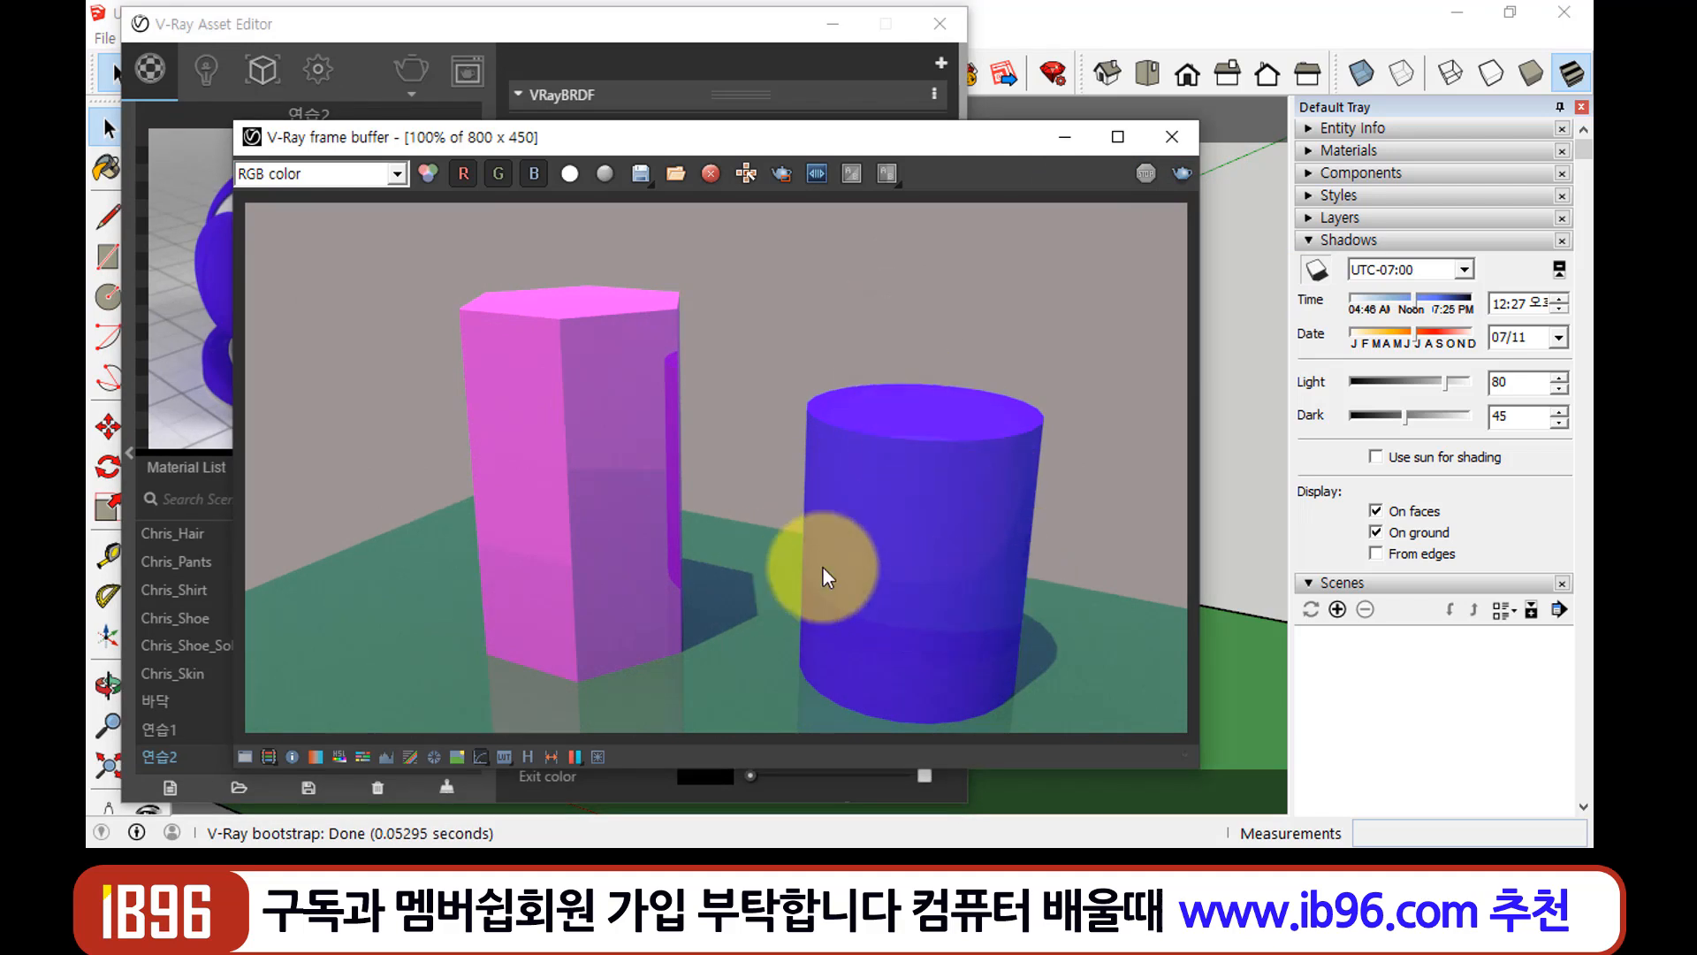
{"action": "left_click", "coordinate": [619, 18]}
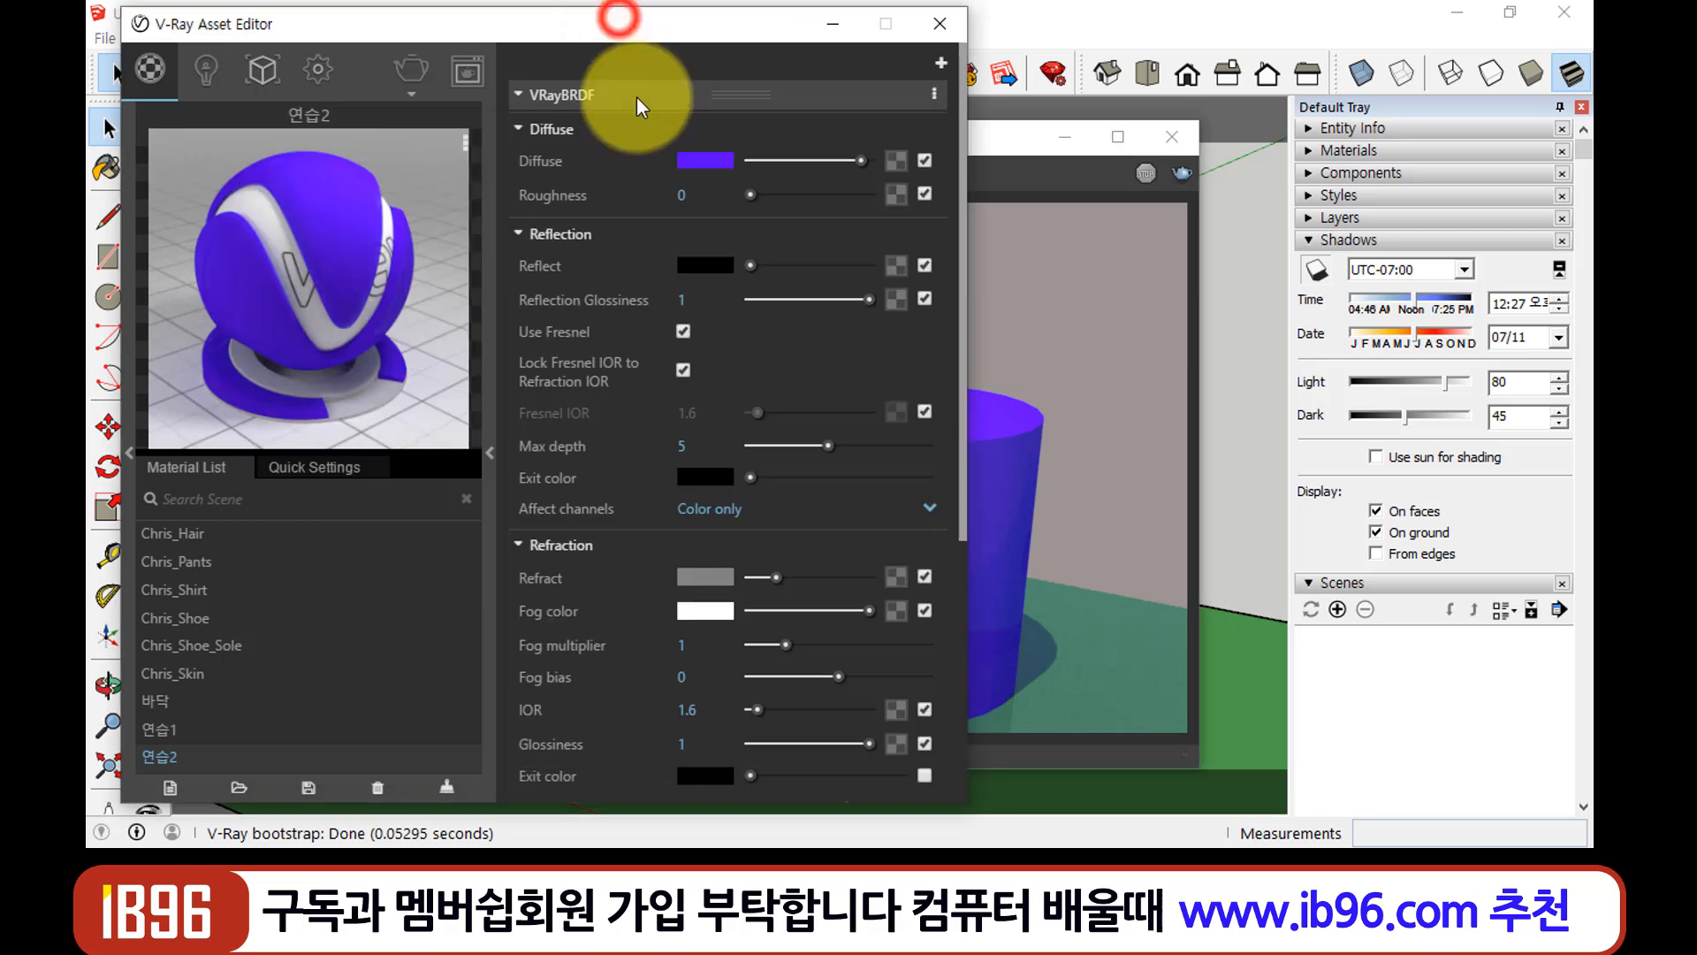
Lighten 연습2's refraction color to light grey (RGB 233, 233, 233), render the scene again and close the frame buffer
{"action": "left_click", "coordinate": [712, 574]}
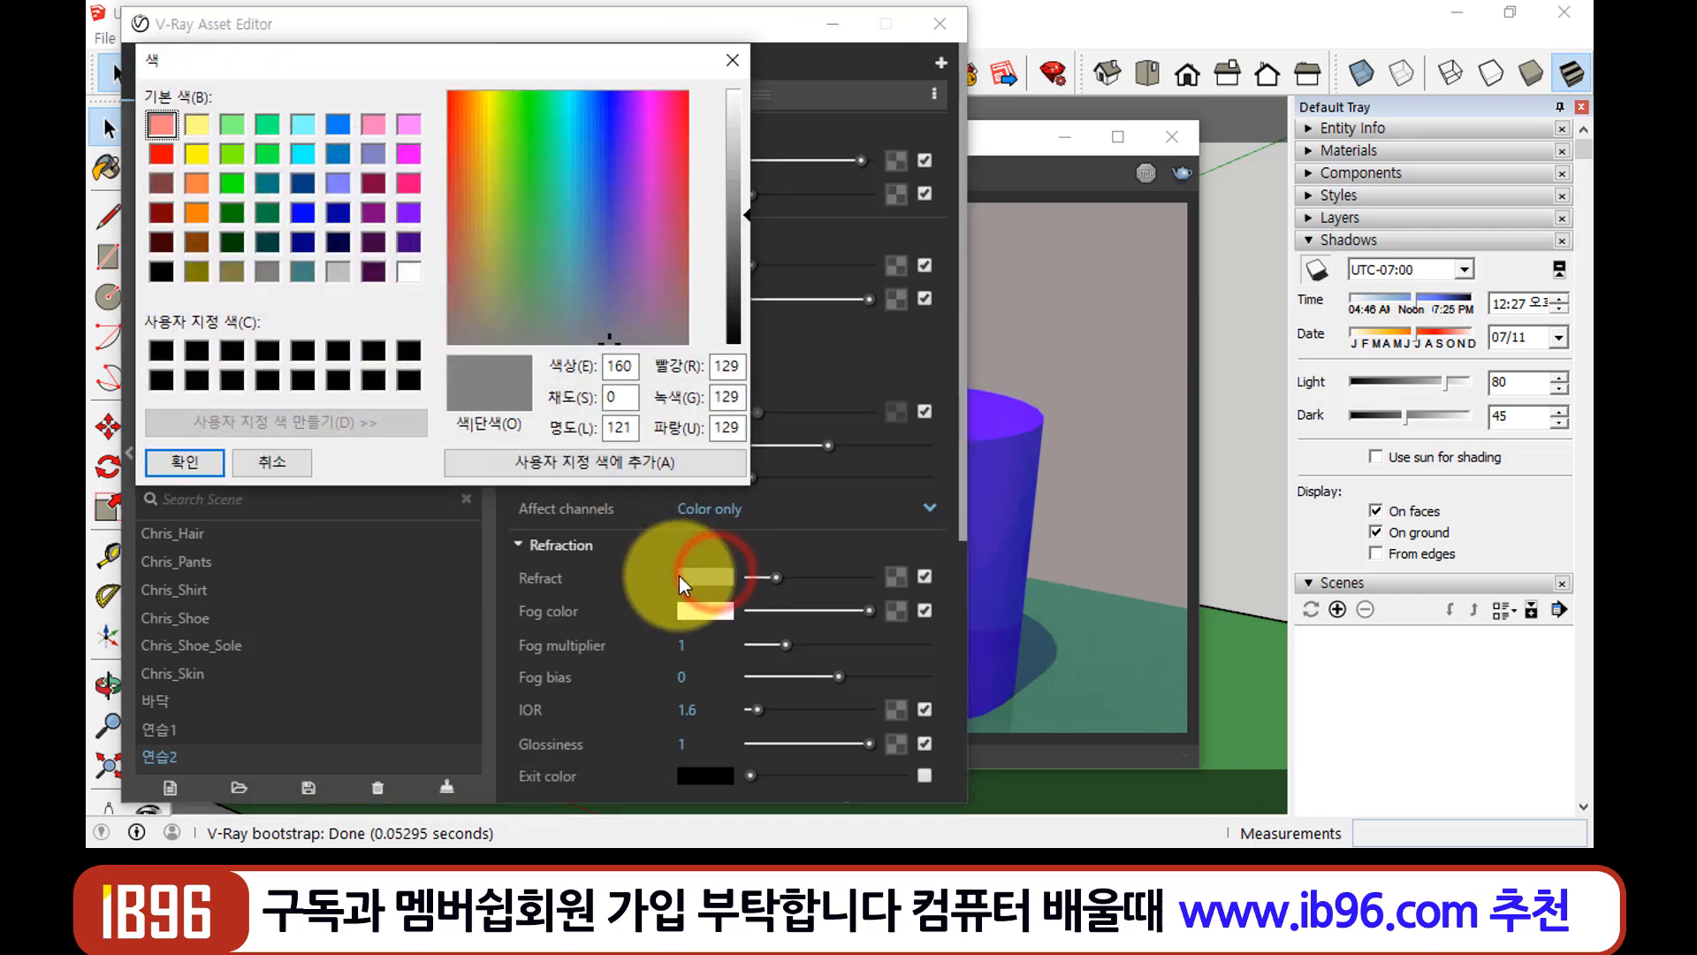
{"action": "left_click_drag", "start_coordinate": [743, 214], "coordinate": [749, 113]}
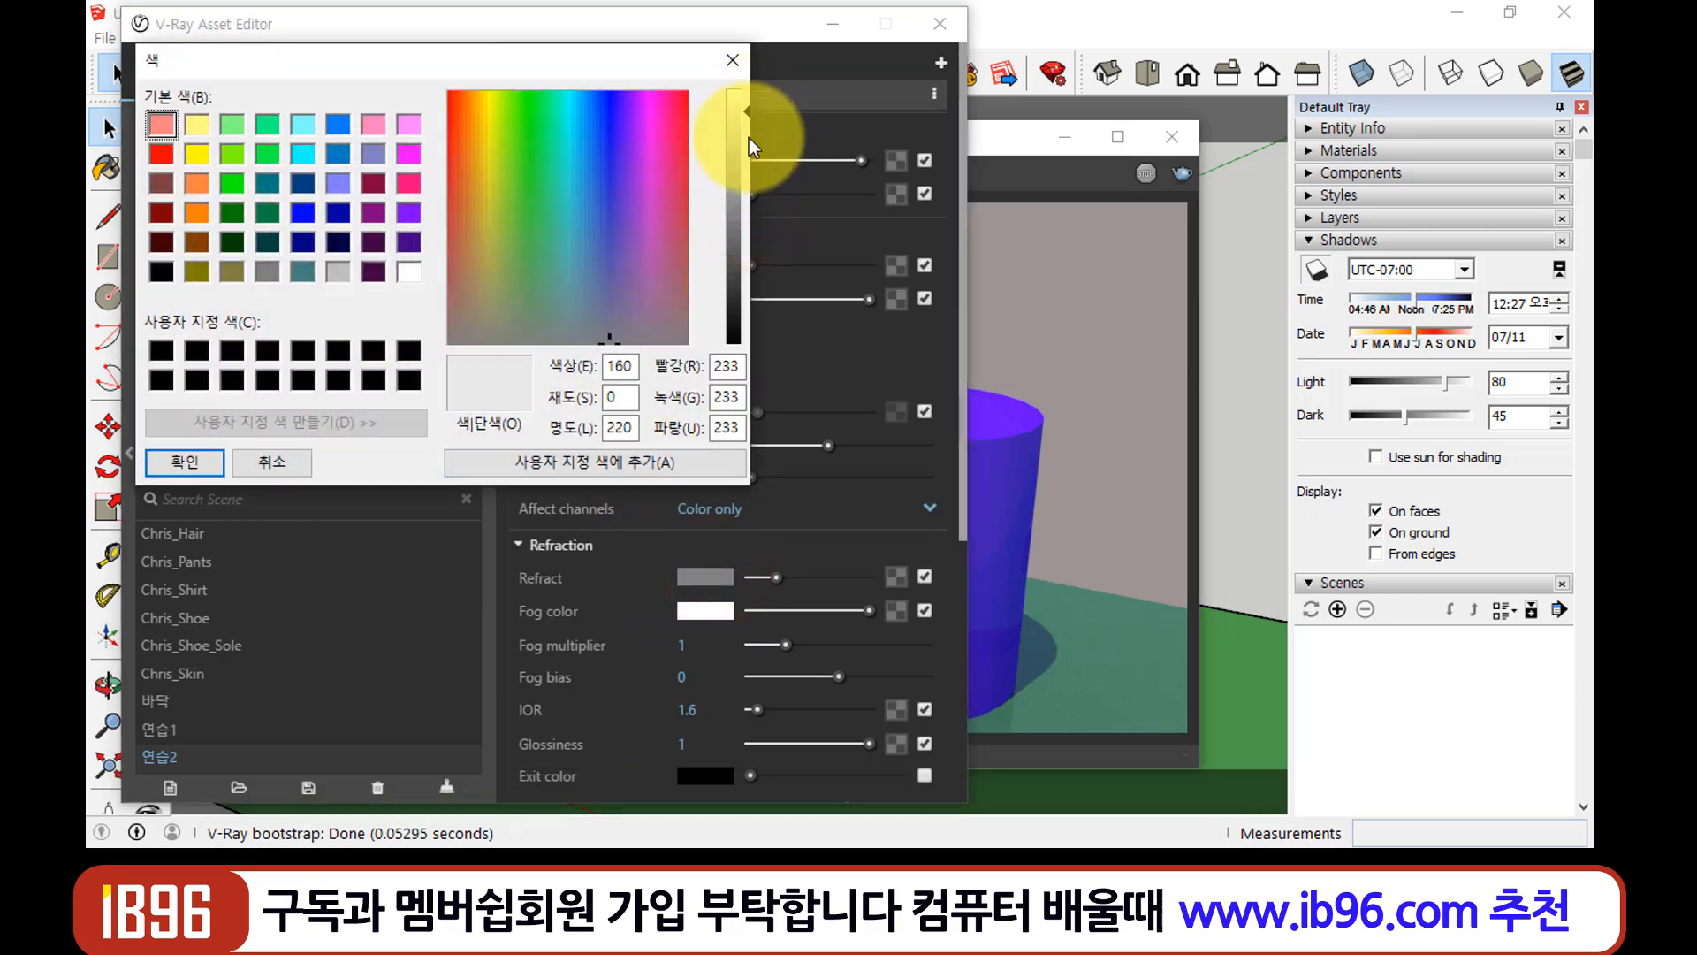
{"action": "left_click", "coordinate": [189, 456]}
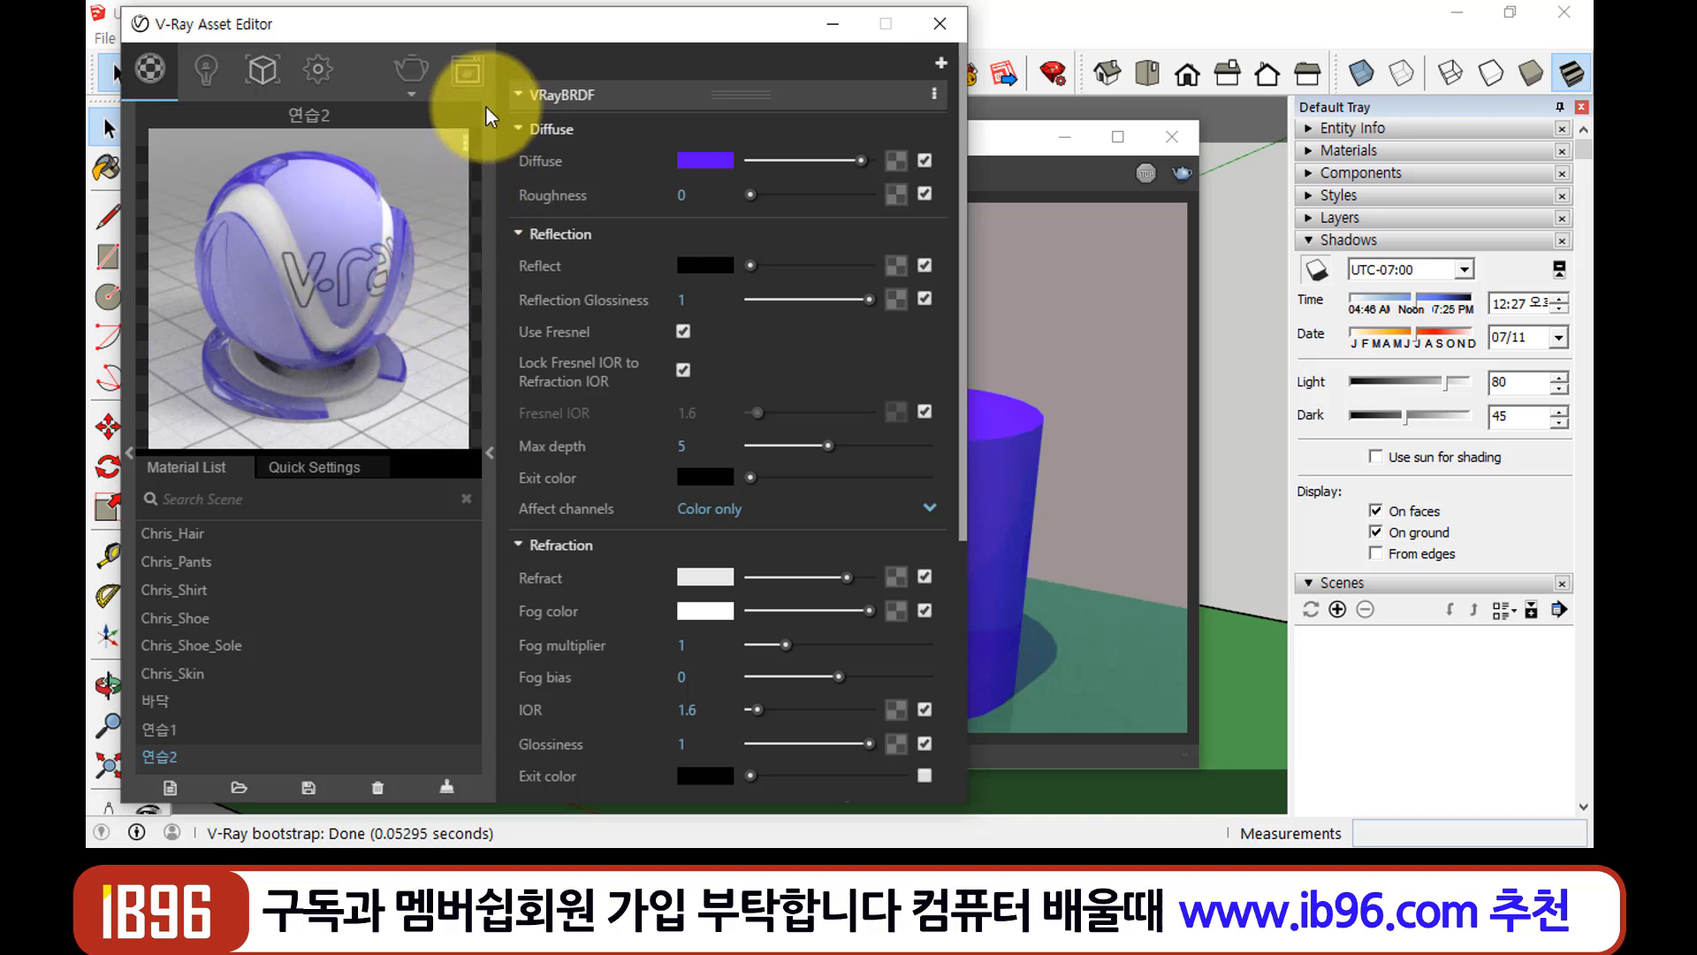
{"action": "left_click", "coordinate": [421, 70]}
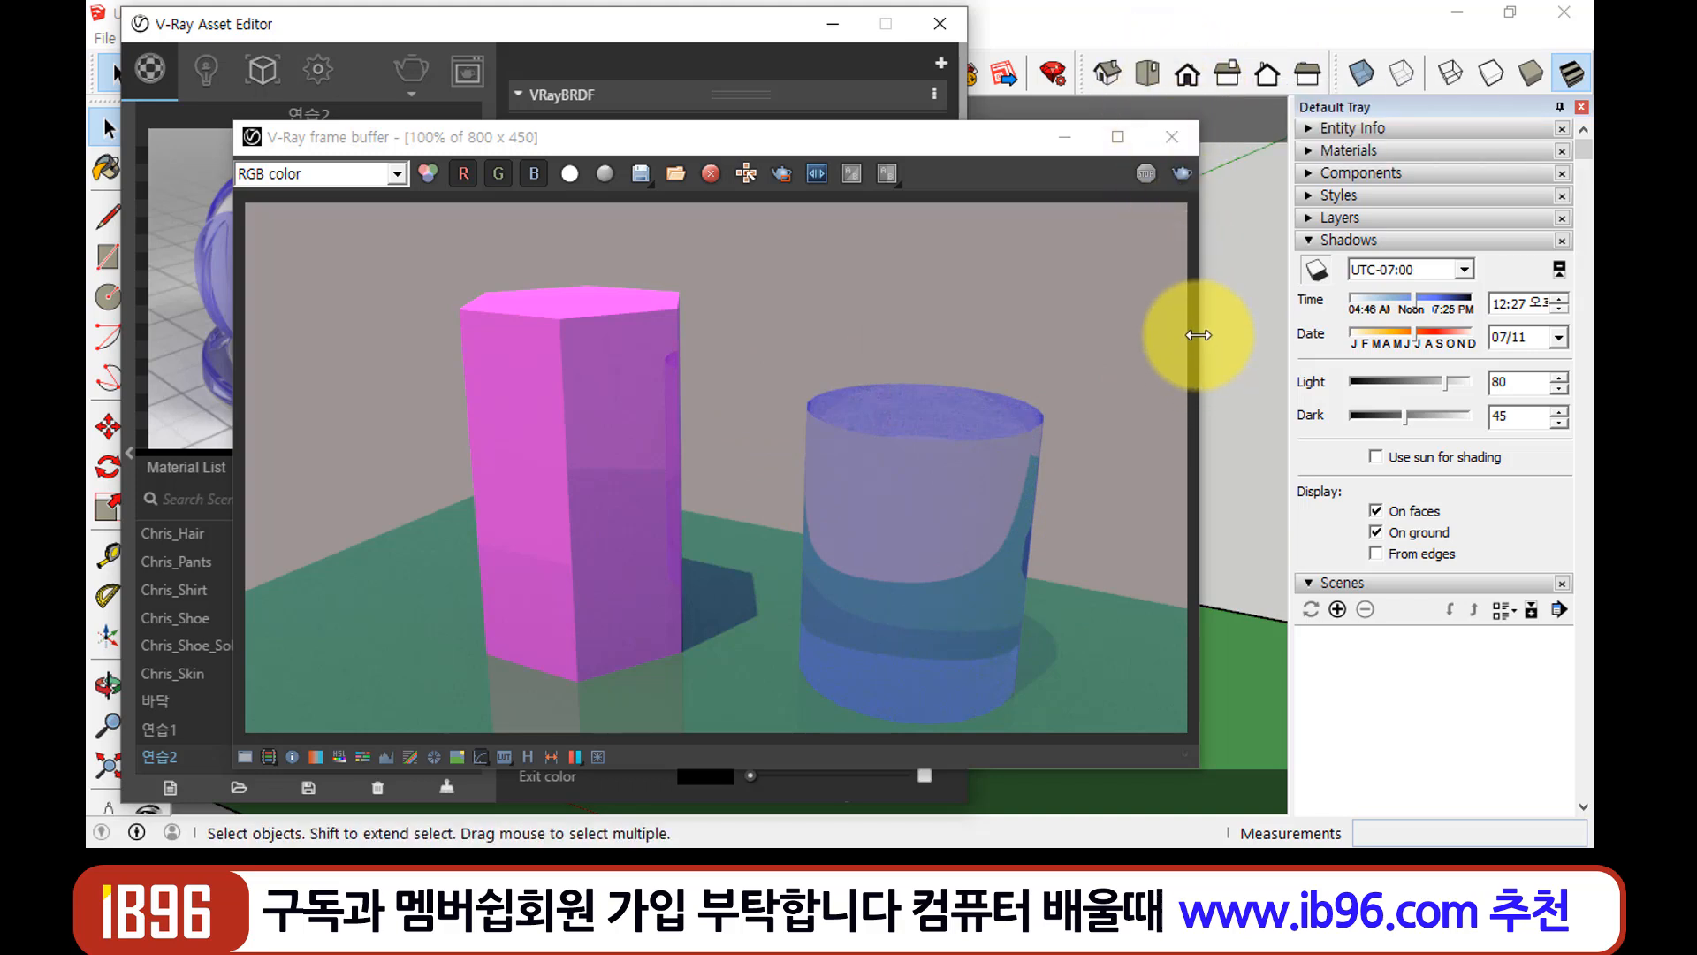
{"action": "left_click", "coordinate": [1172, 138]}
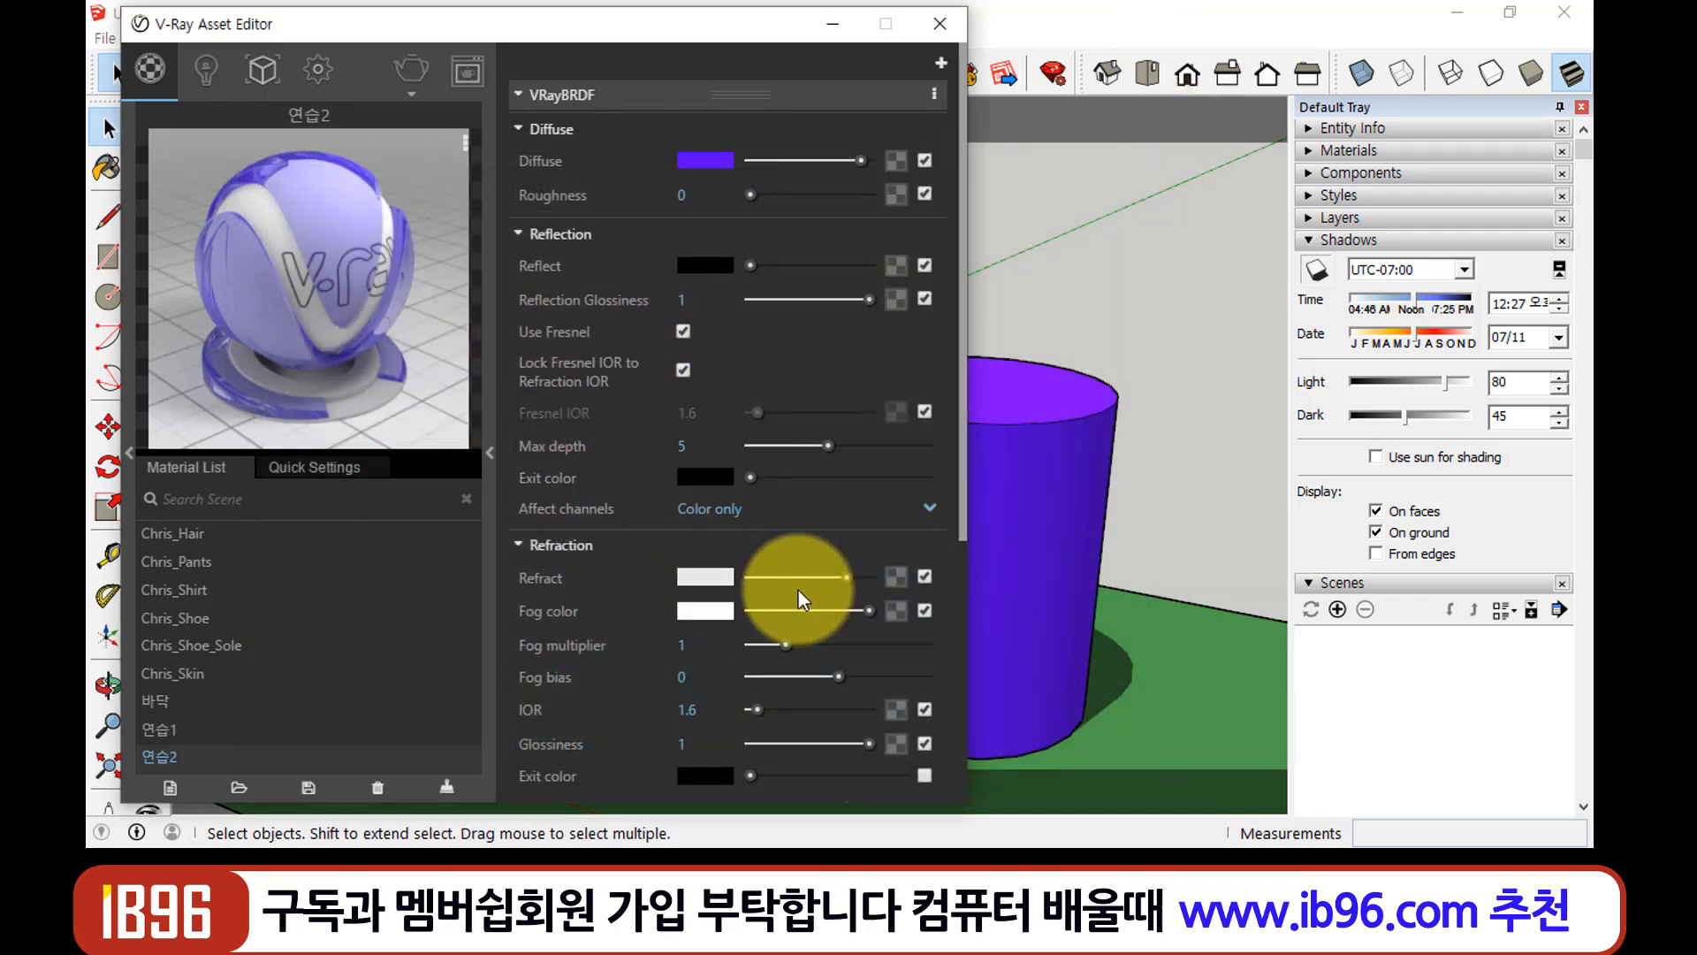
Set 연습2's refraction color to pure white, render the scene and return to the material settings
{"action": "left_click", "coordinate": [705, 577]}
{"action": "left_click_drag", "start_coordinate": [739, 136], "coordinate": [744, 89]}
{"action": "left_click", "coordinate": [186, 461]}
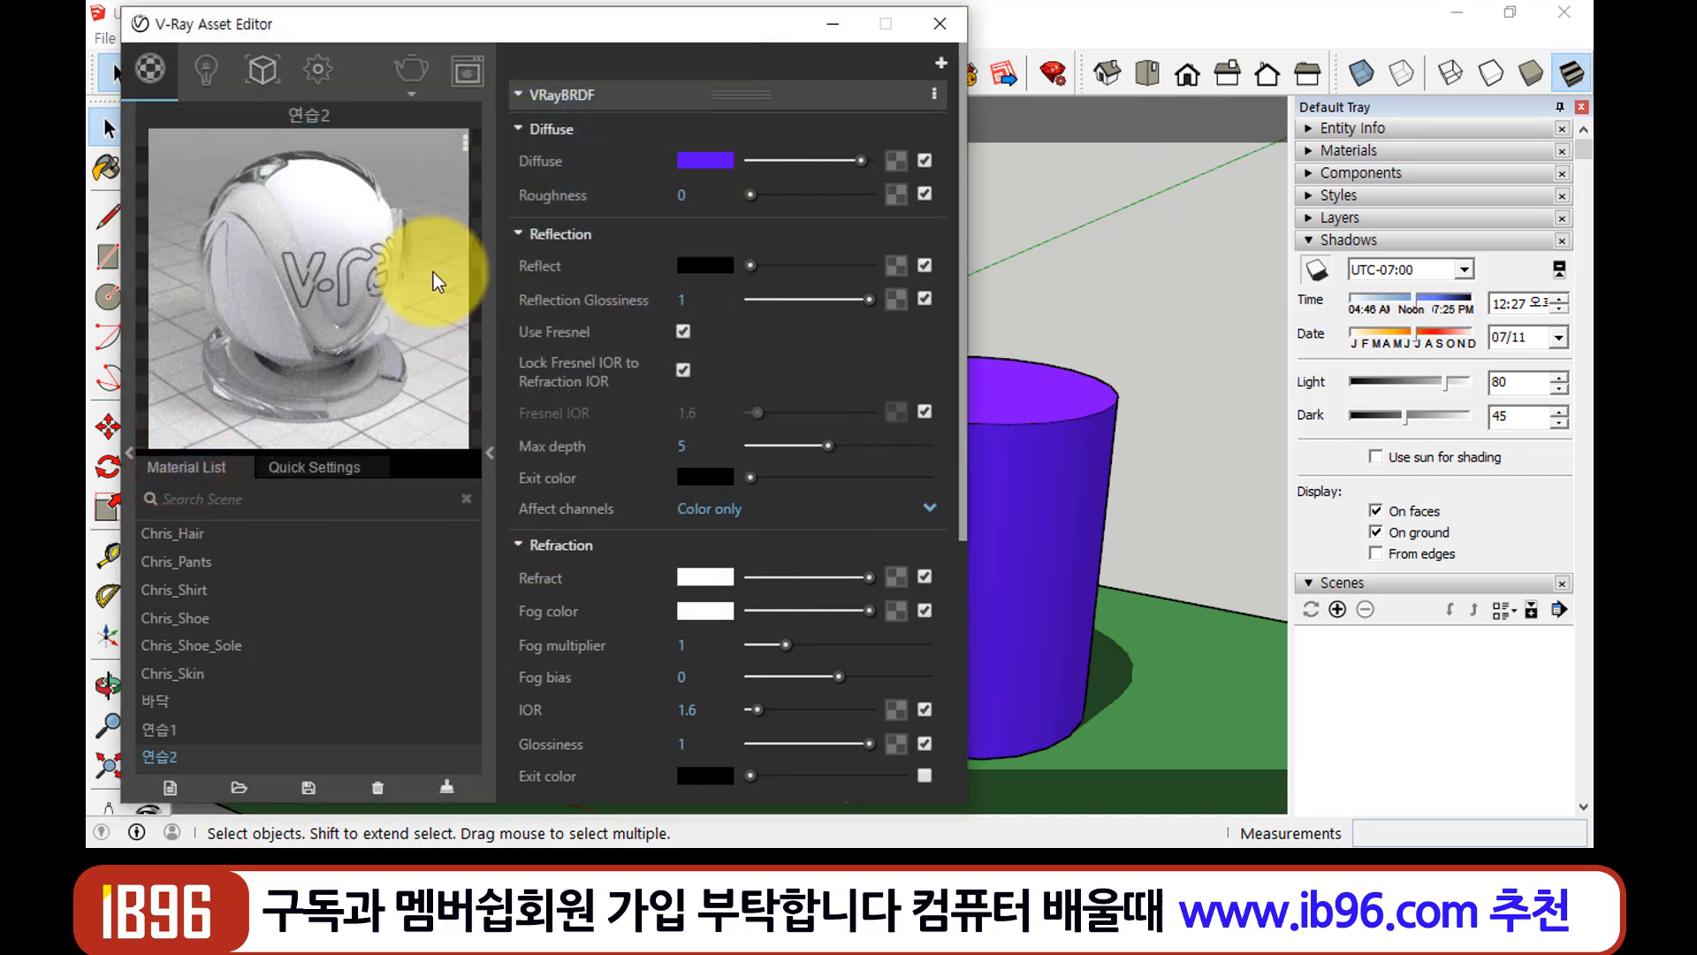
{"action": "left_click", "coordinate": [413, 74]}
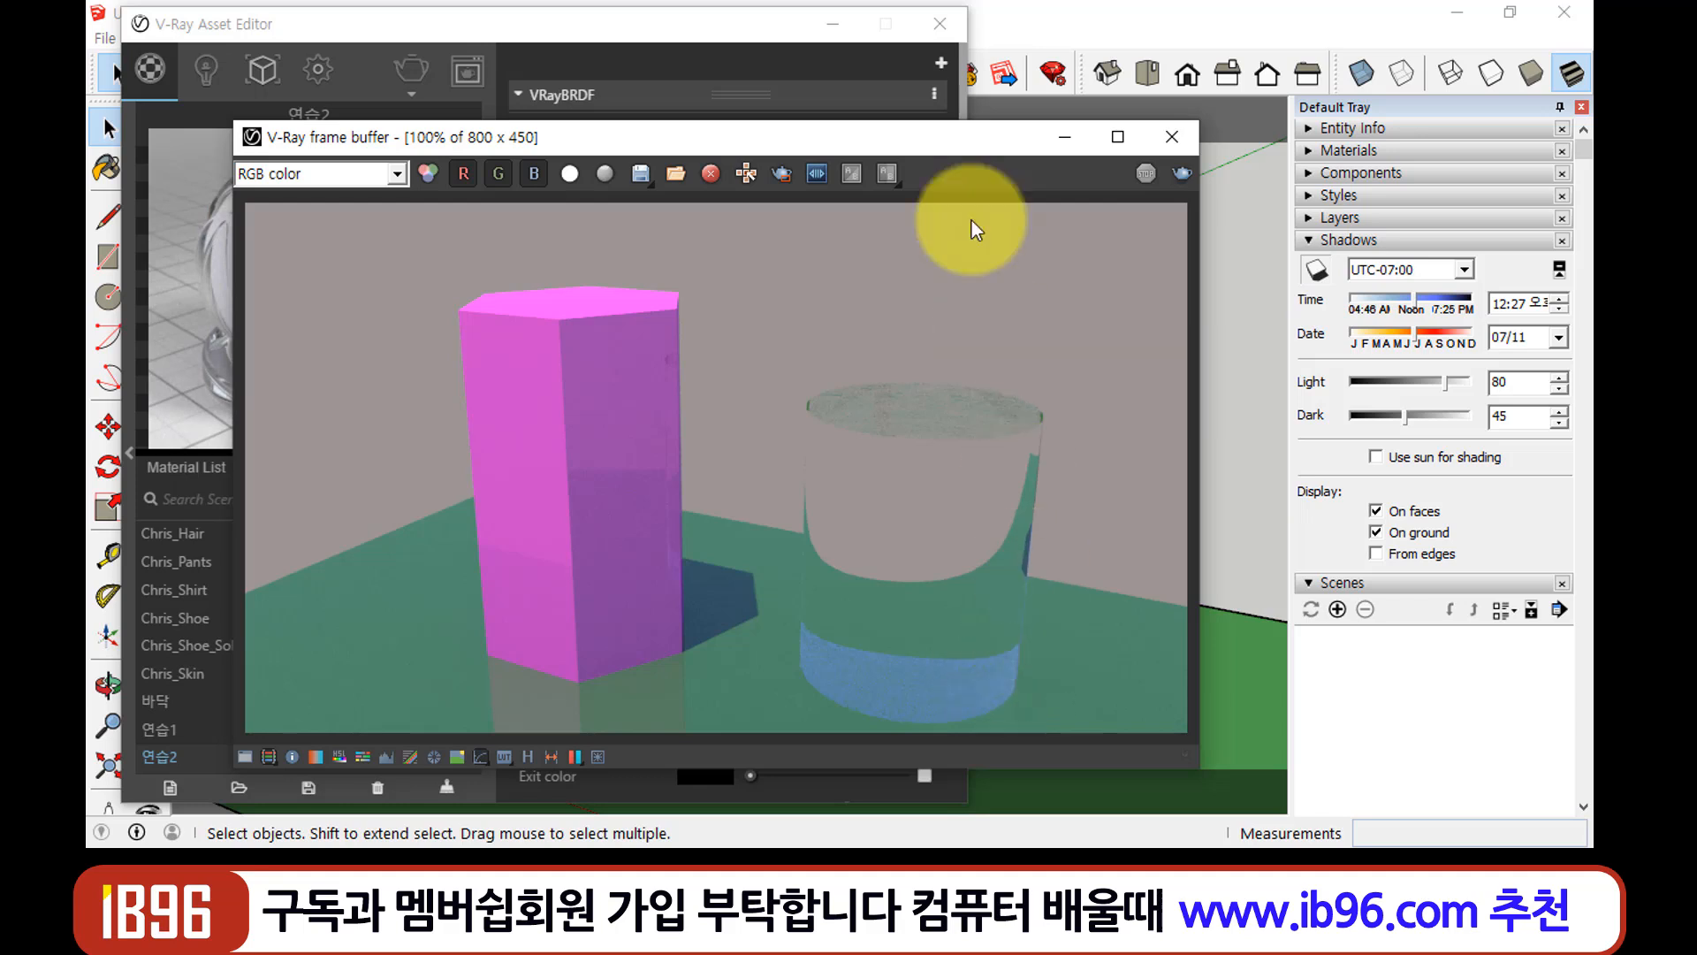
{"action": "left_click", "coordinate": [740, 32]}
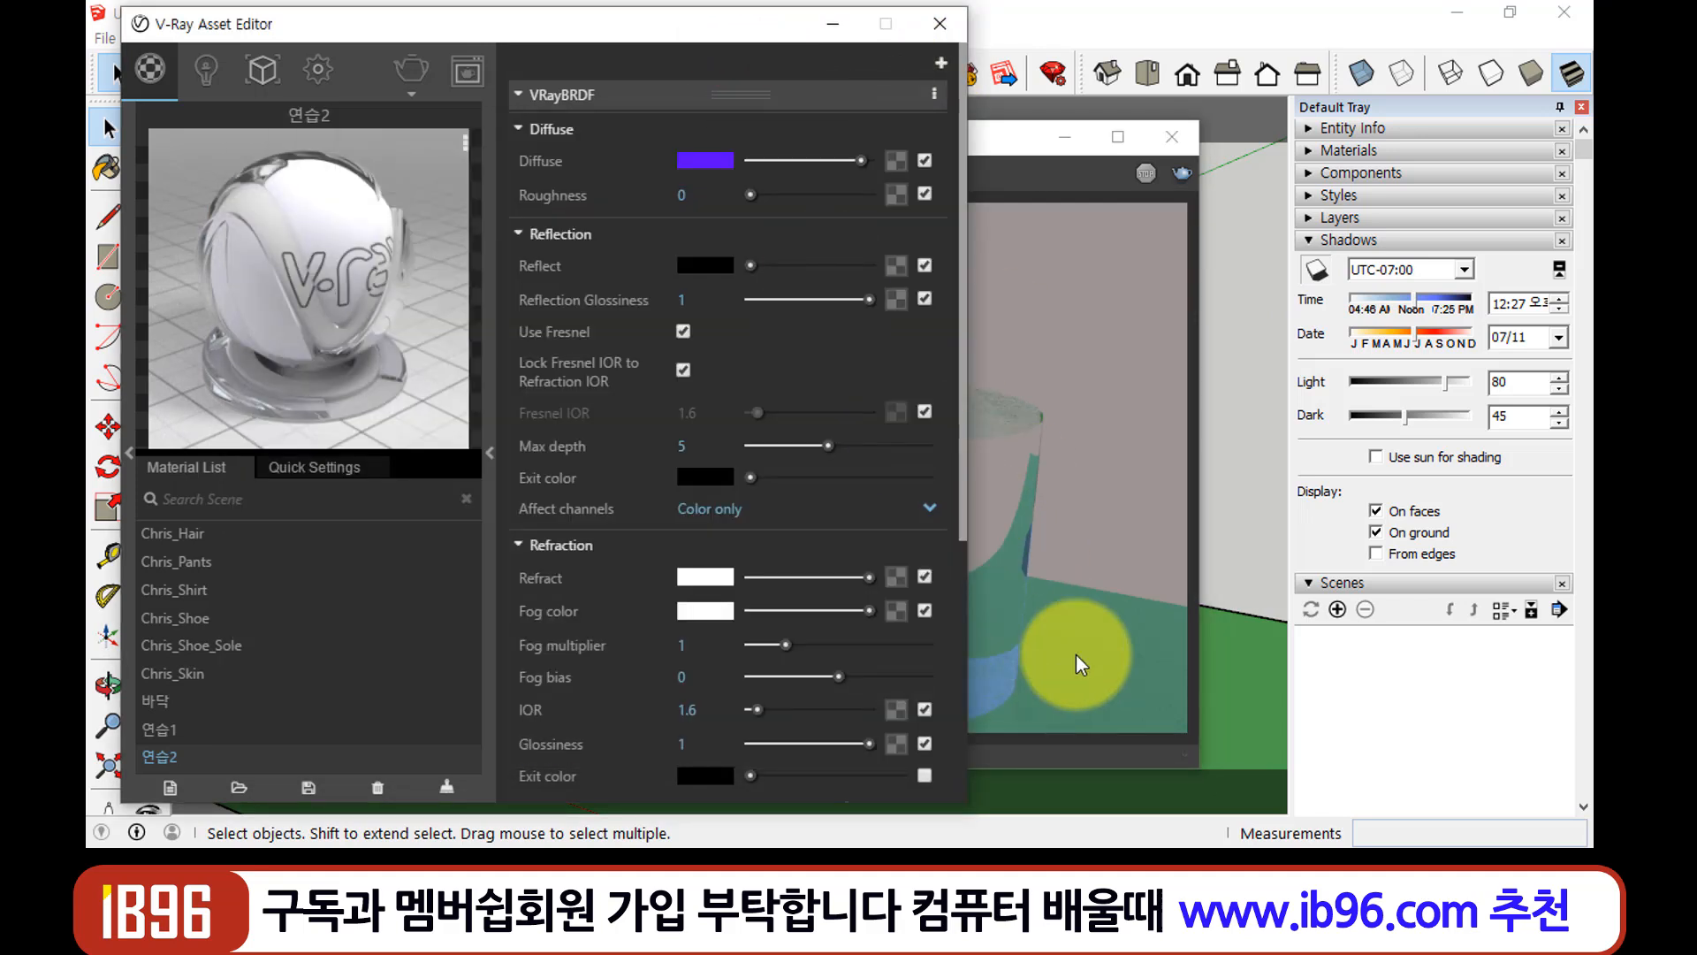
Set 연습2's reflection color to dark grey (RGB 106, 106, 106) and turn off Use Fresnel
{"action": "left_click", "coordinate": [712, 264]}
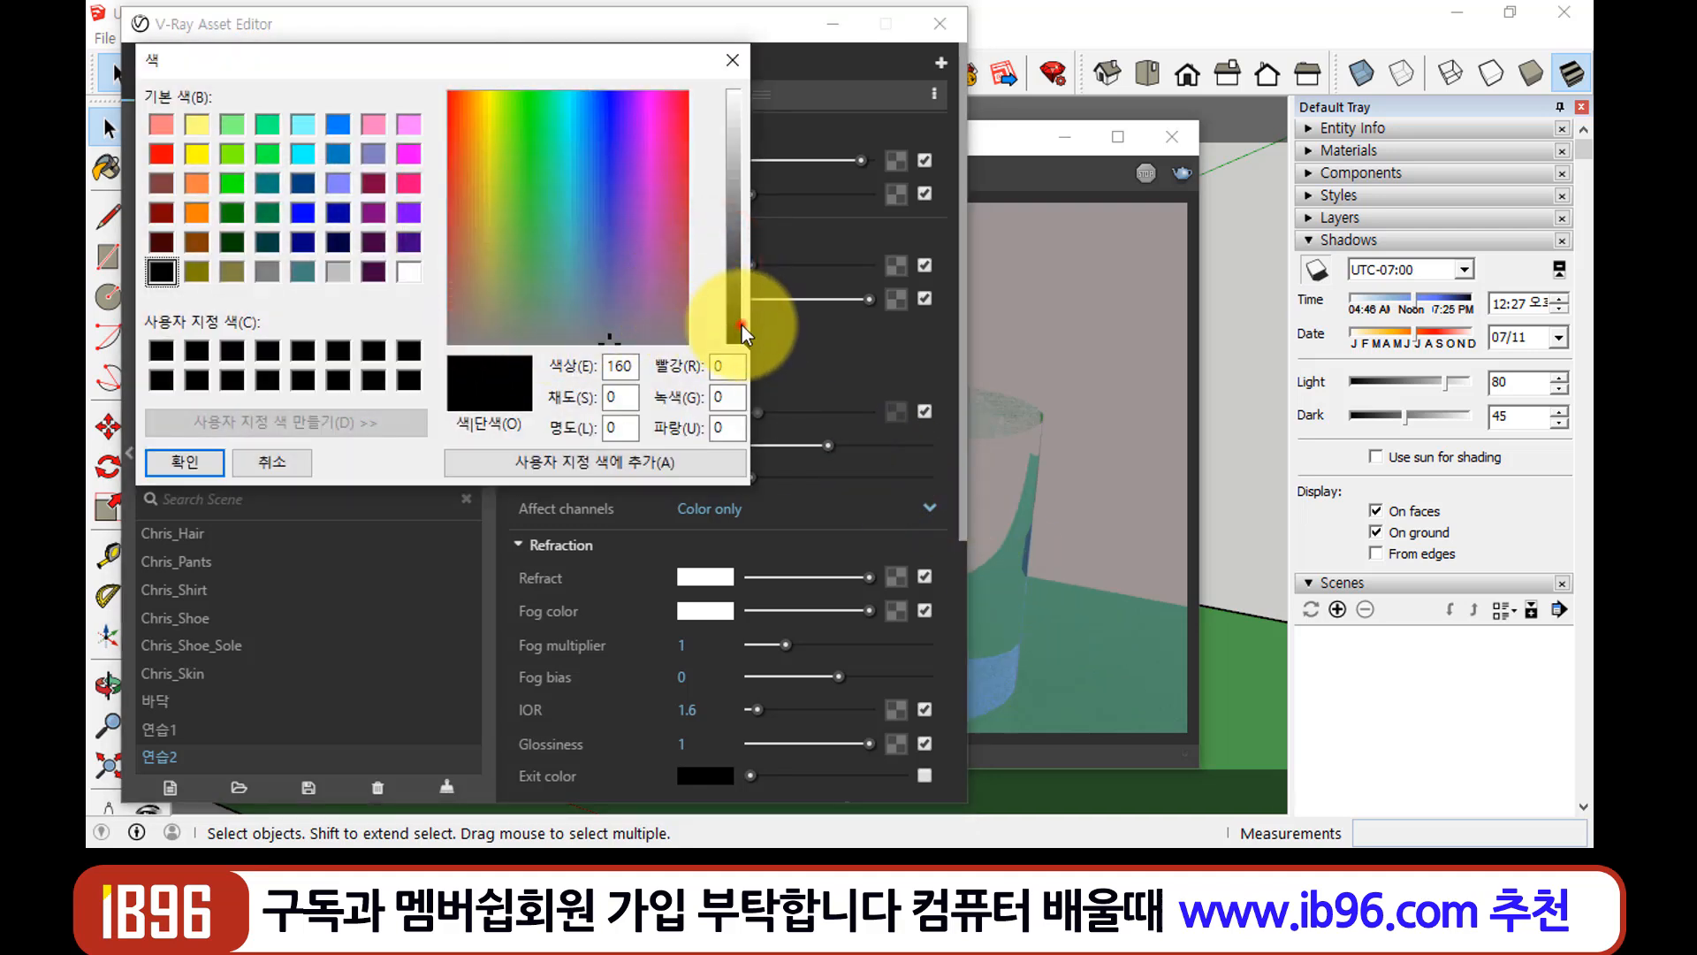
{"action": "left_click_drag", "start_coordinate": [741, 325], "coordinate": [741, 238]}
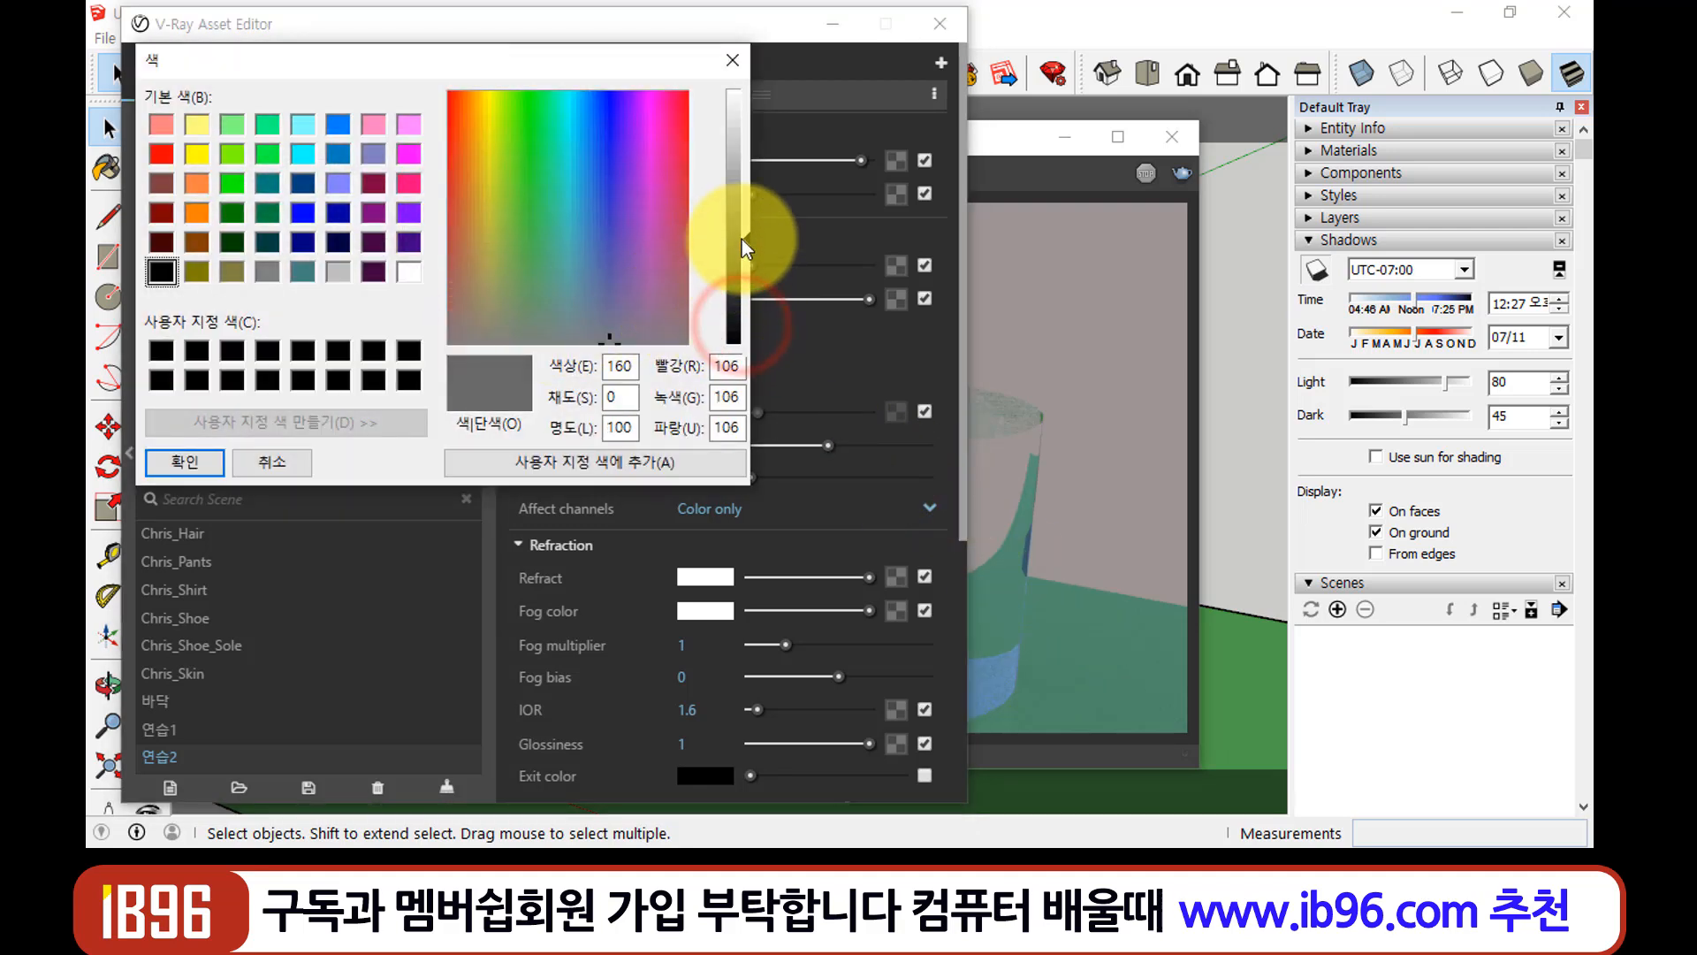
{"action": "left_click", "coordinate": [194, 460]}
{"action": "left_click", "coordinate": [684, 331]}
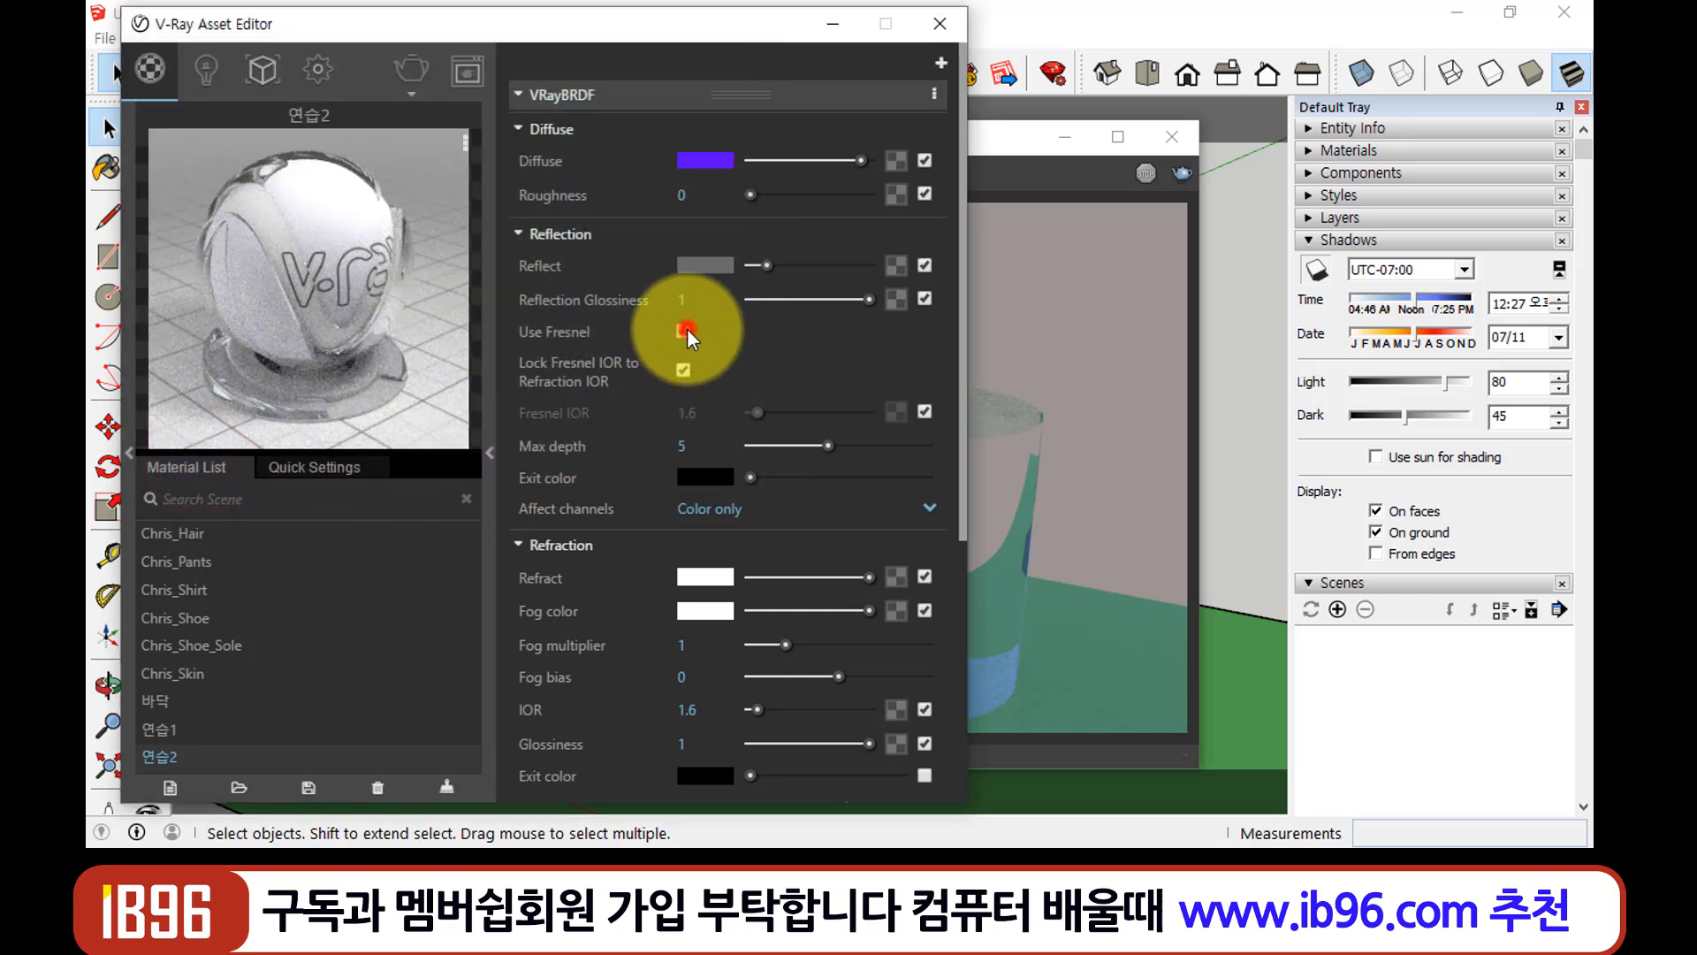
Lighten 연습2's reflection color to grey (RGB 147, 147, 147), closing the frame buffer that covers the color picker
{"action": "left_click", "coordinate": [716, 265]}
{"action": "left_click", "coordinate": [629, 57]}
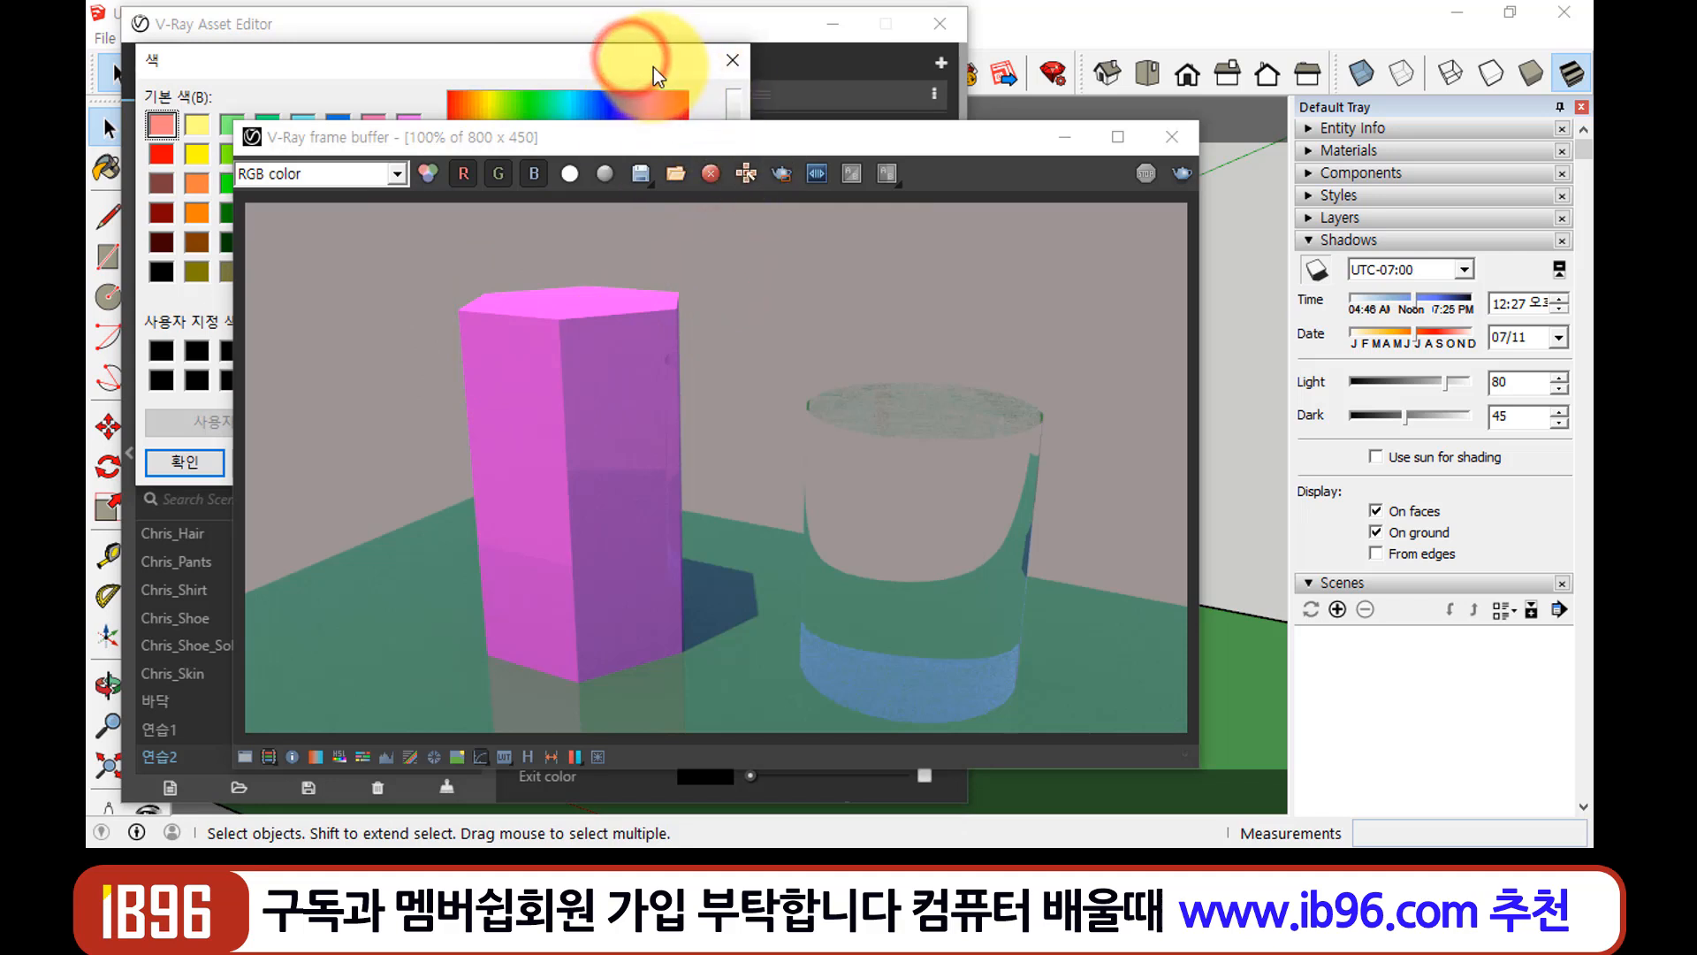
{"action": "mouse_move", "coordinate": [896, 135]}
{"action": "left_mouse_down"}
{"action": "mouse_move", "coordinate": [912, 162]}
{"action": "mouse_move", "coordinate": [921, 143]}
{"action": "left_mouse_up"}
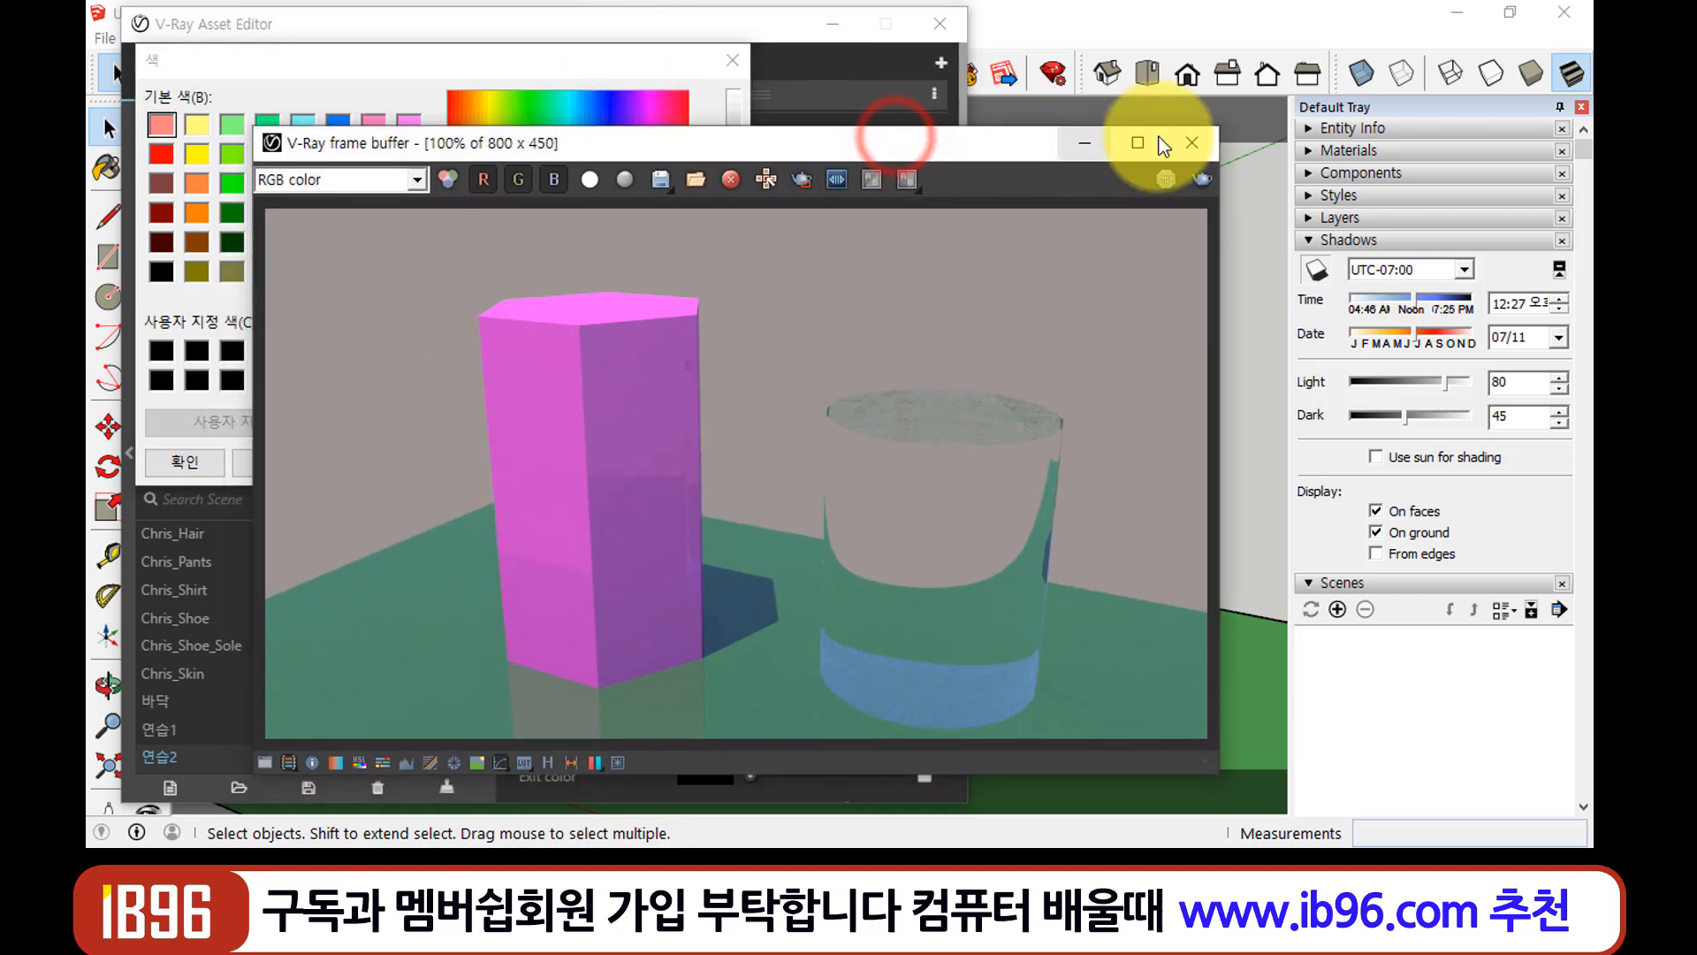
{"action": "left_click", "coordinate": [1213, 138]}
{"action": "left_click", "coordinate": [732, 251]}
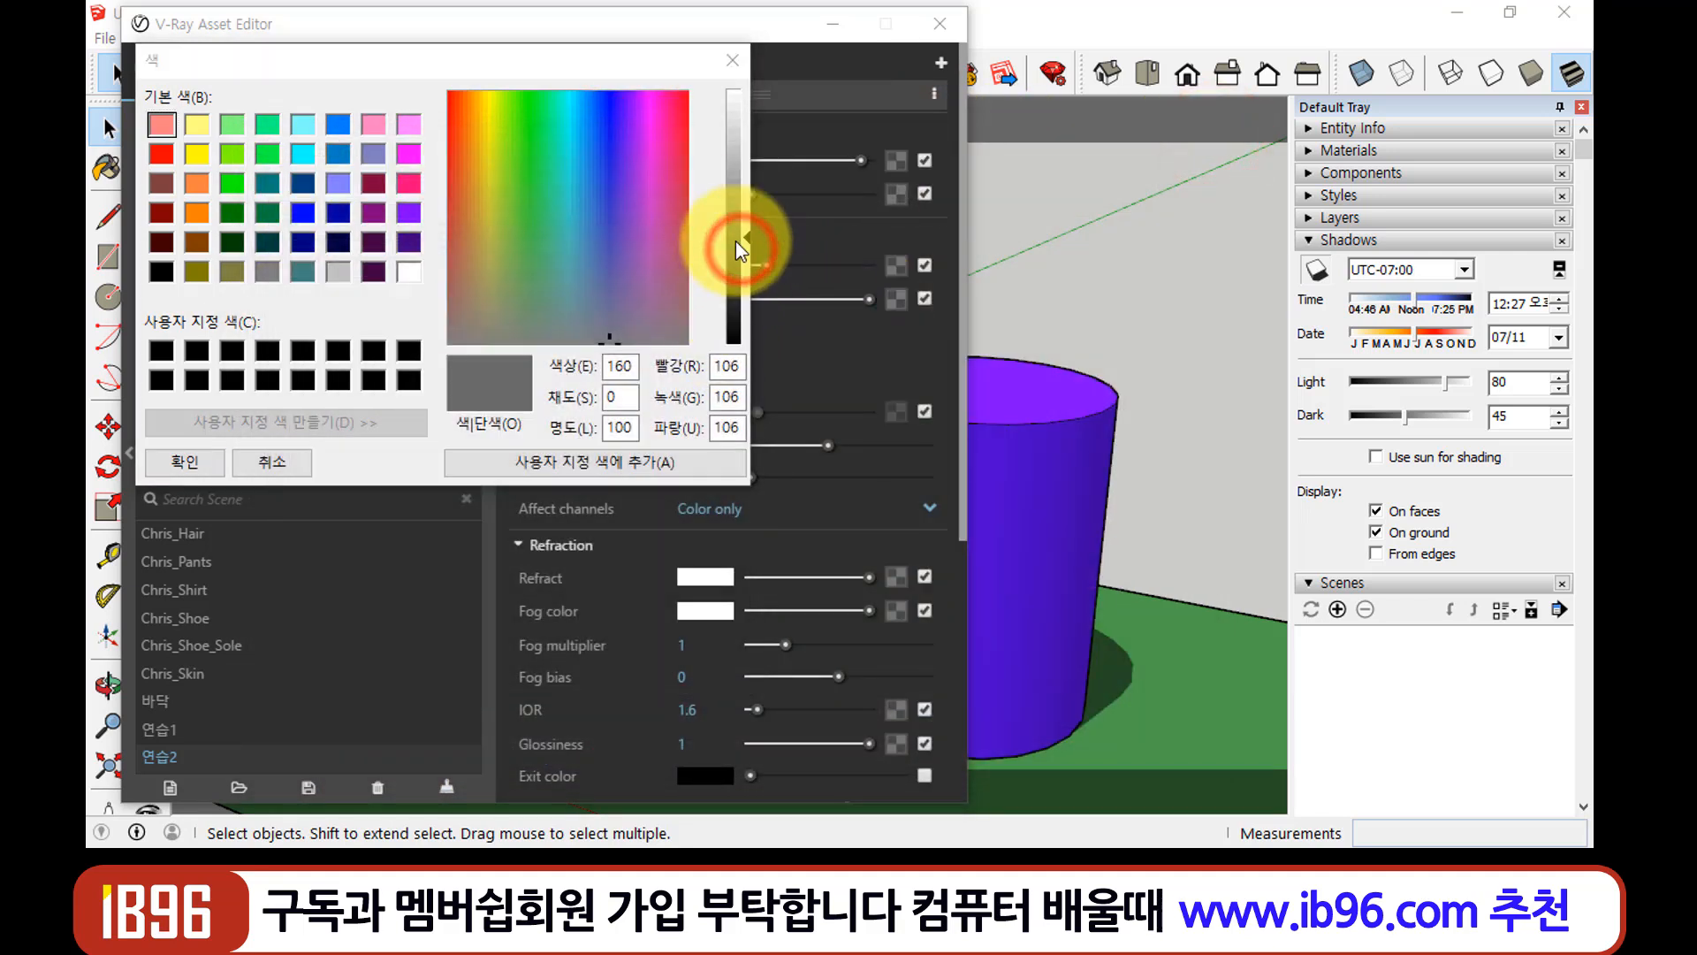
{"action": "left_click", "coordinate": [750, 236]}
{"action": "left_click_drag", "start_coordinate": [746, 235], "coordinate": [744, 198]}
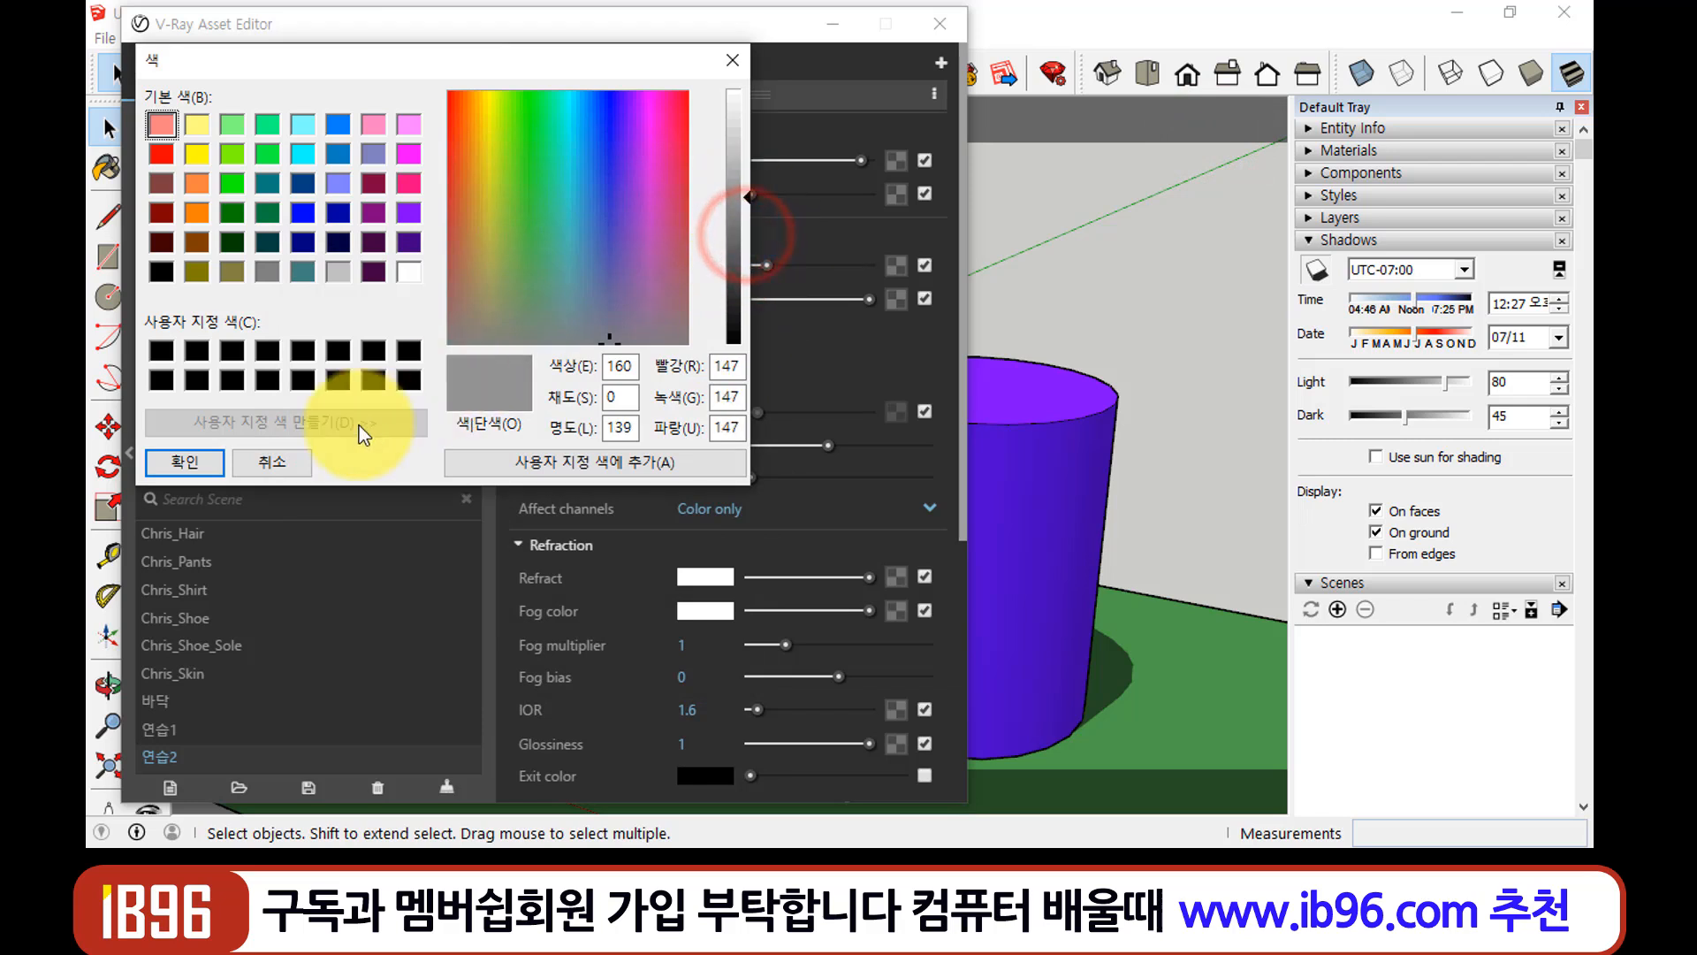
{"action": "left_click", "coordinate": [183, 462]}
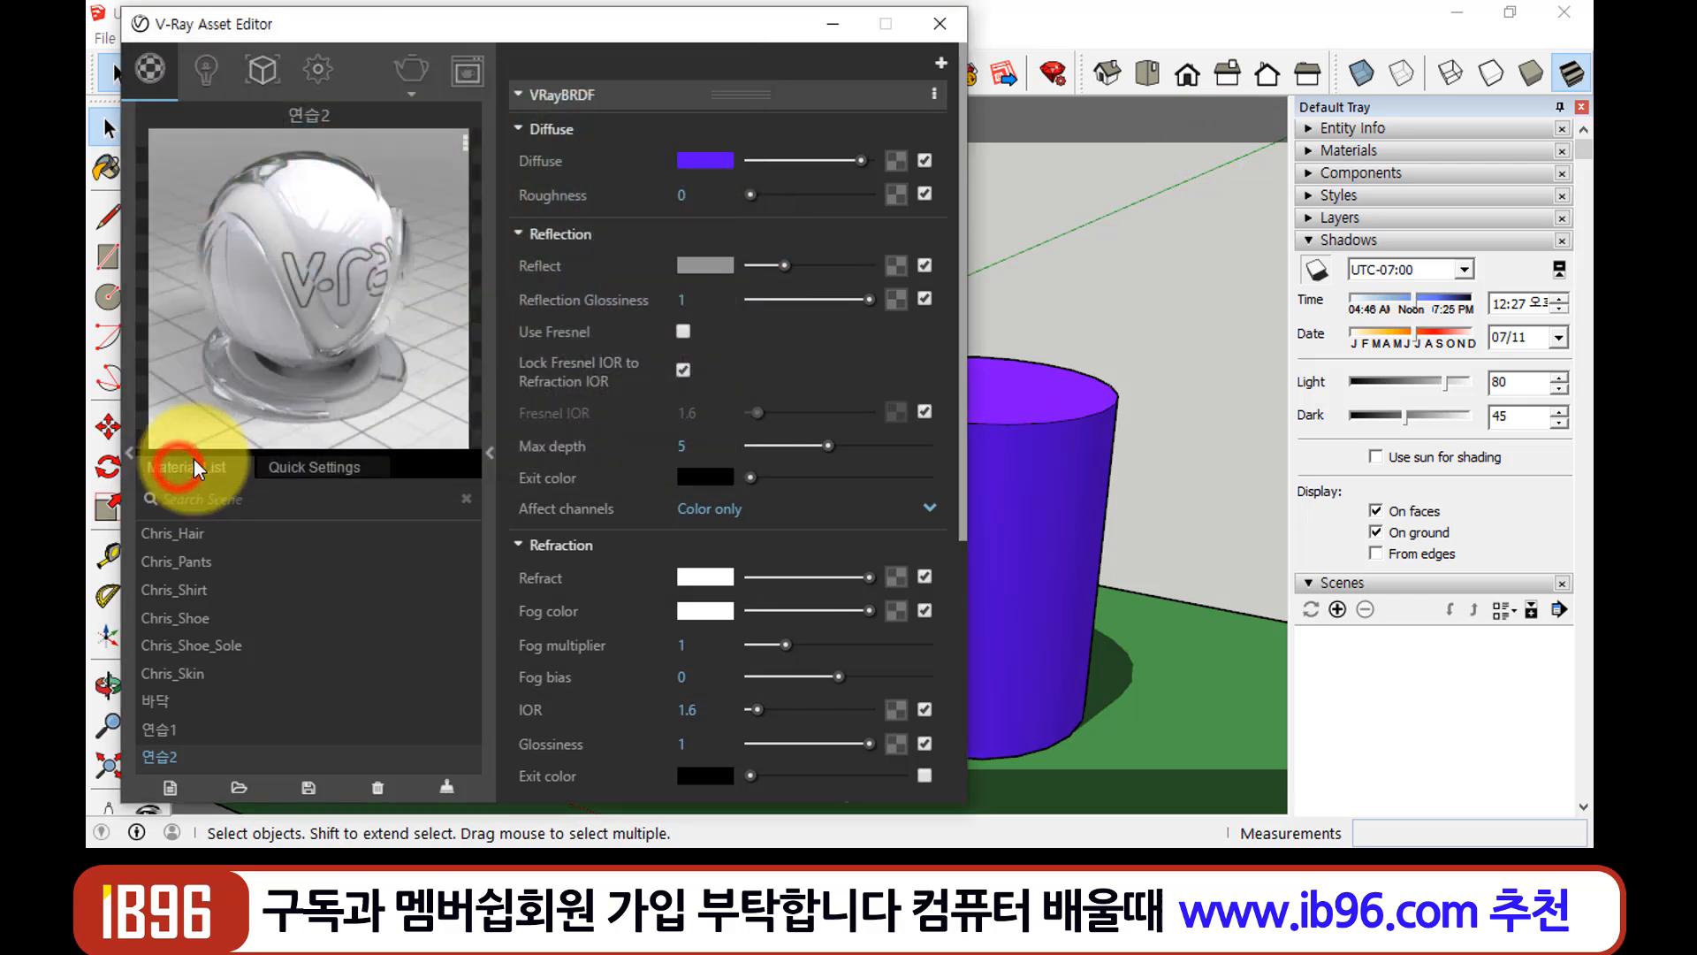
Render the scene with the more reflective 연습2 material and bring the material settings back to the front
{"action": "left_click", "coordinate": [470, 70]}
{"action": "left_click", "coordinate": [411, 68]}
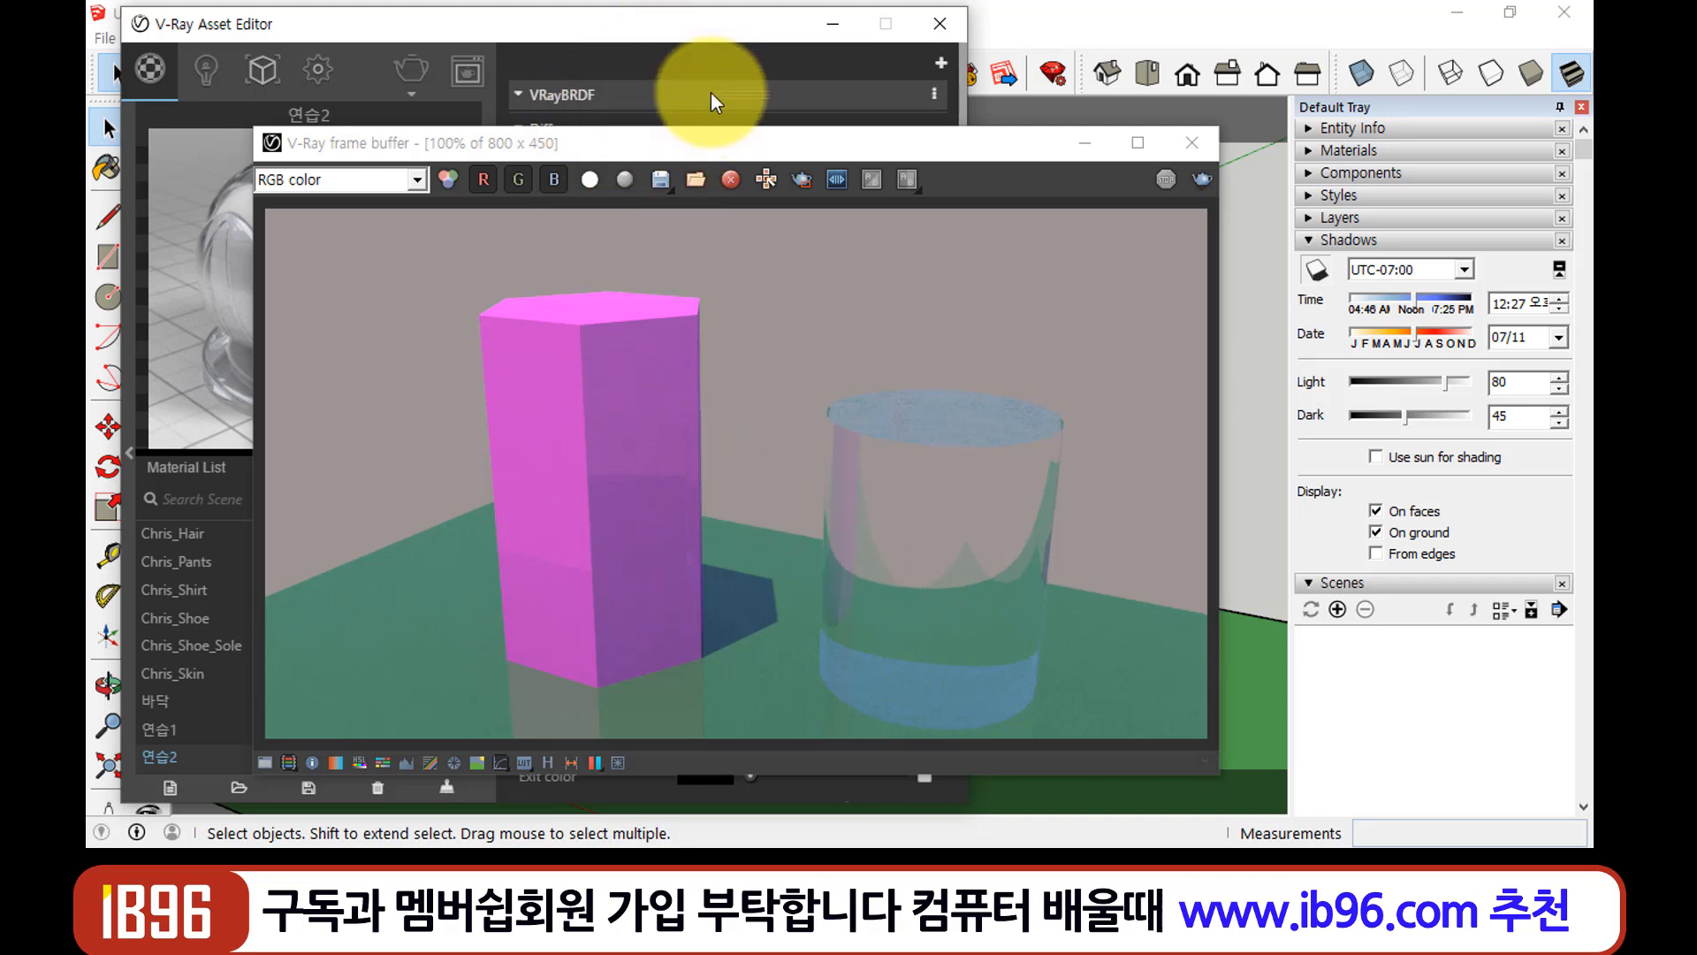
{"action": "left_click", "coordinate": [717, 34]}
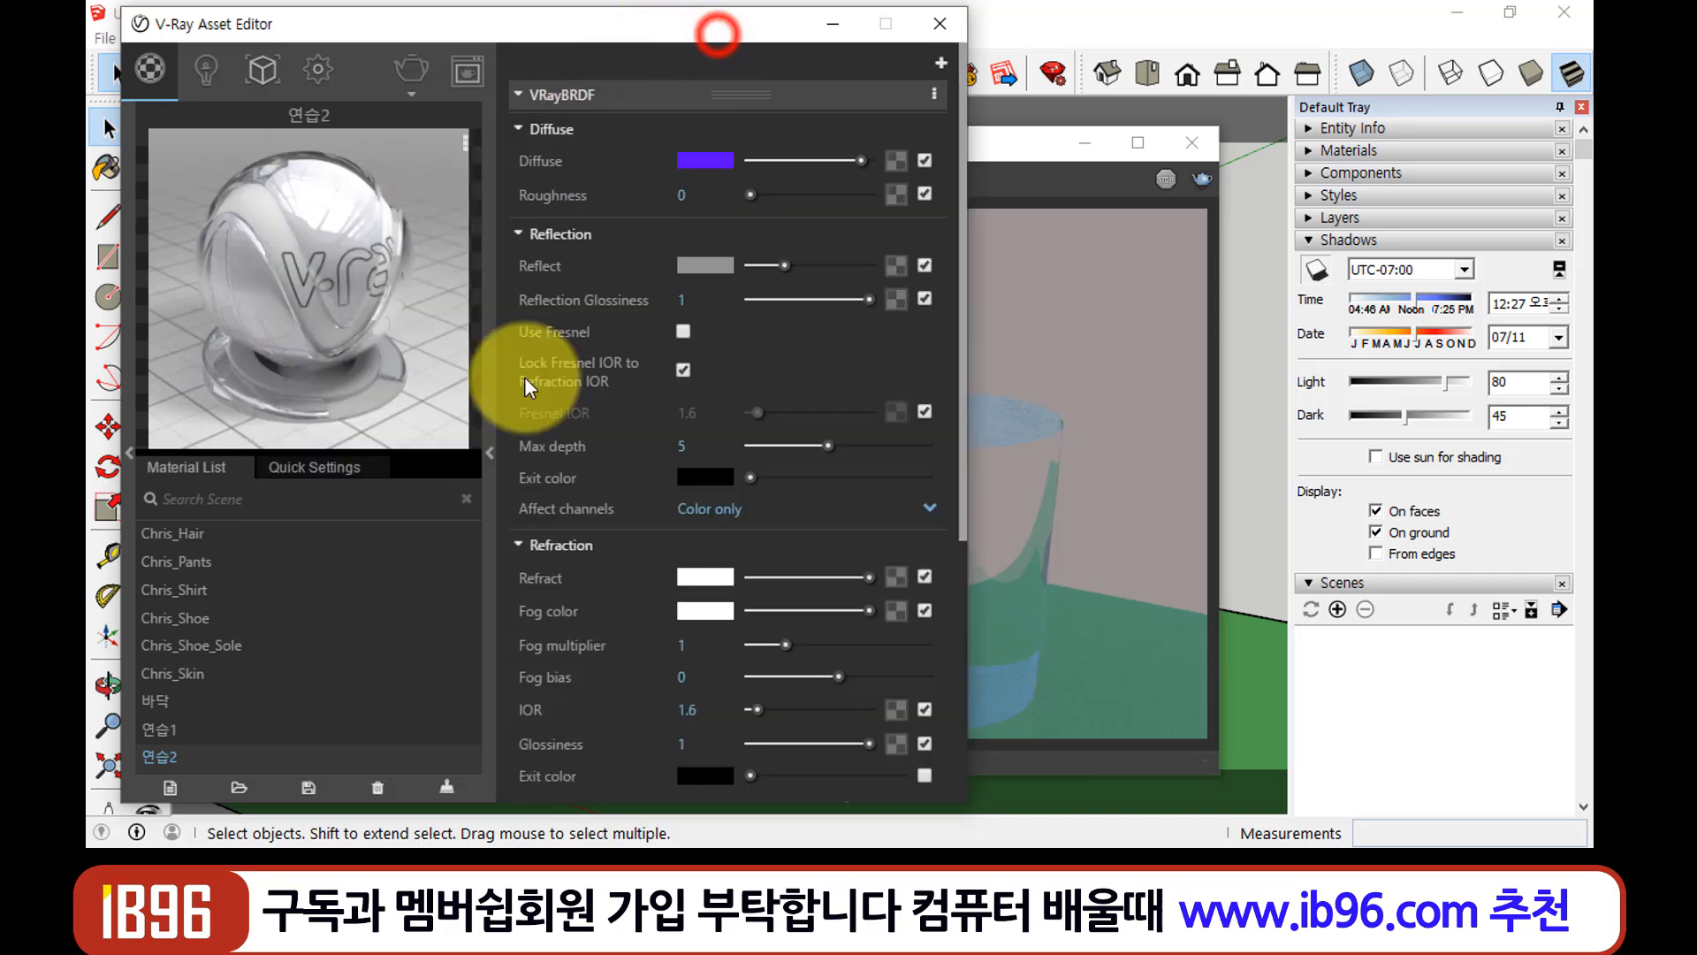
Open the 연습1 material's settings and set its reflection glossiness to 0.9
{"action": "left_click", "coordinate": [166, 730]}
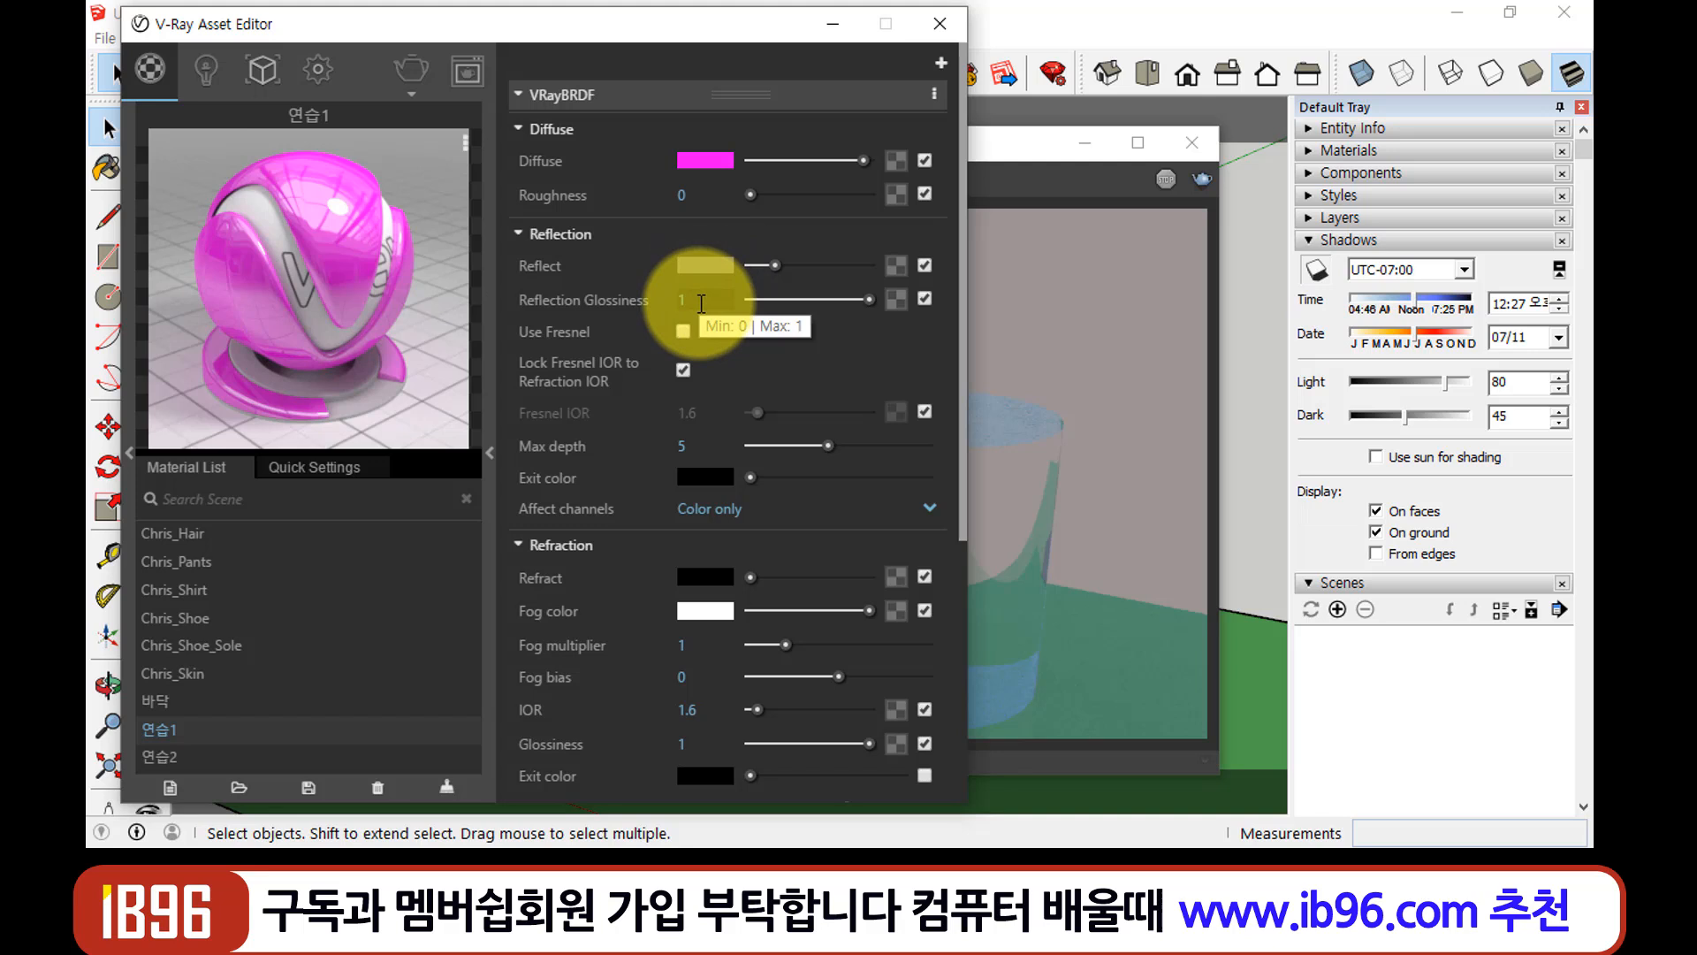
{"action": "left_click", "coordinate": [699, 300]}
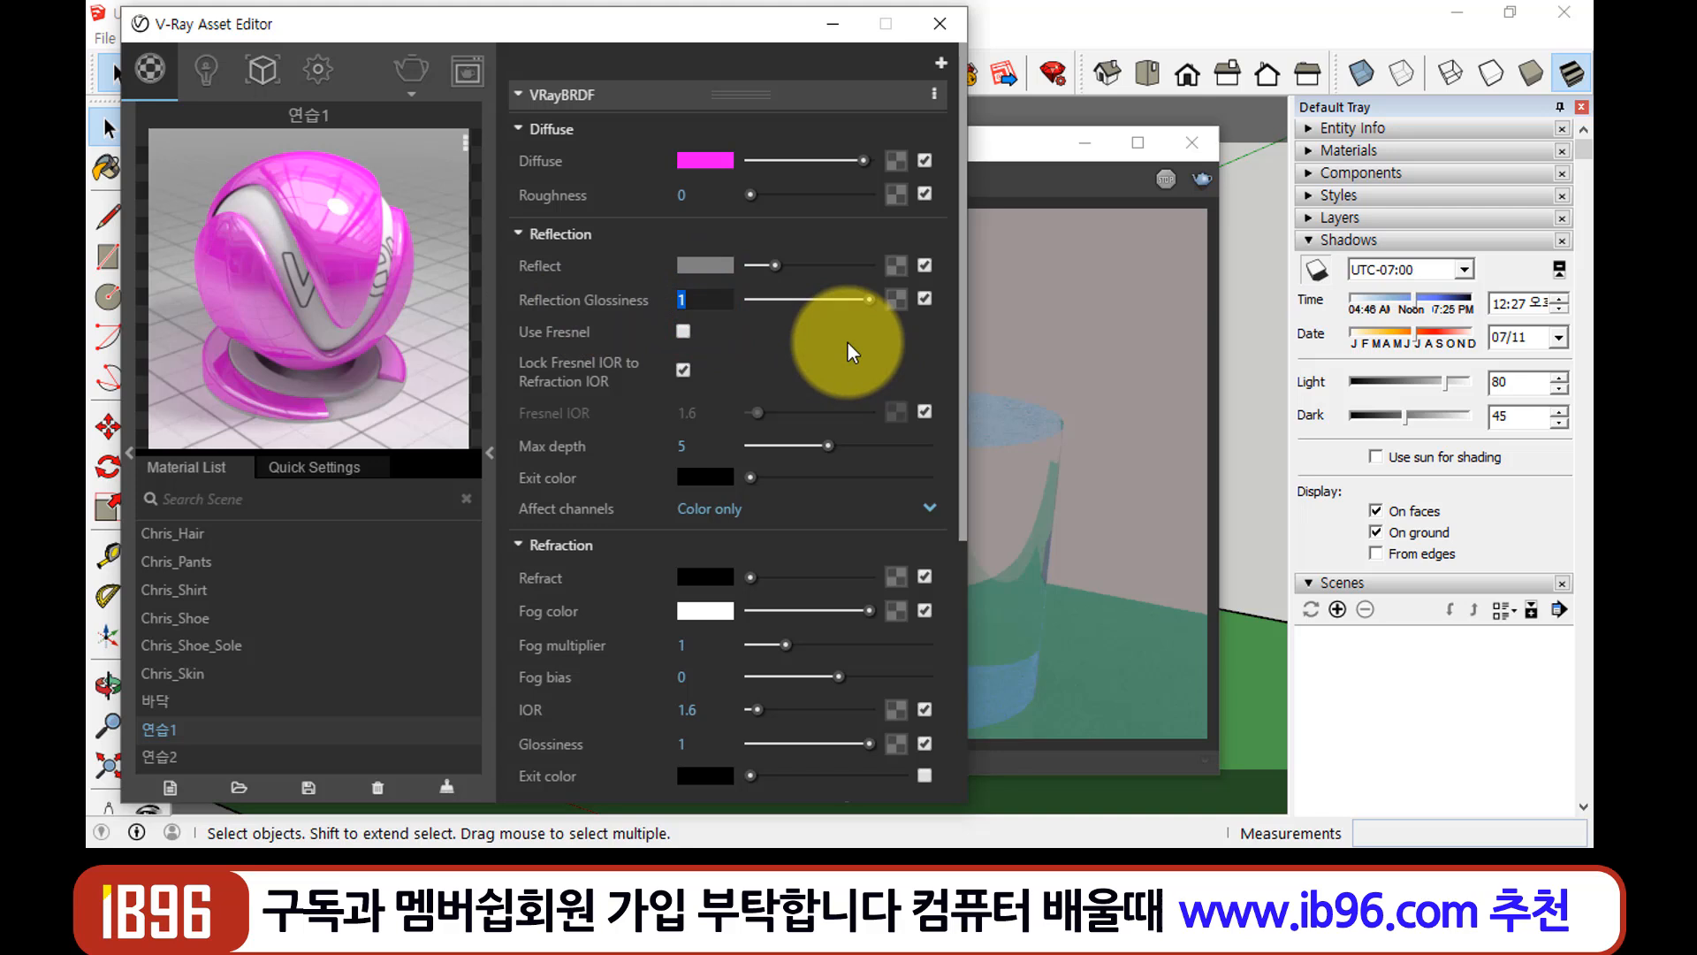
{"action": "type", "text": "0.9"}
{"action": "key", "text": "Return"}
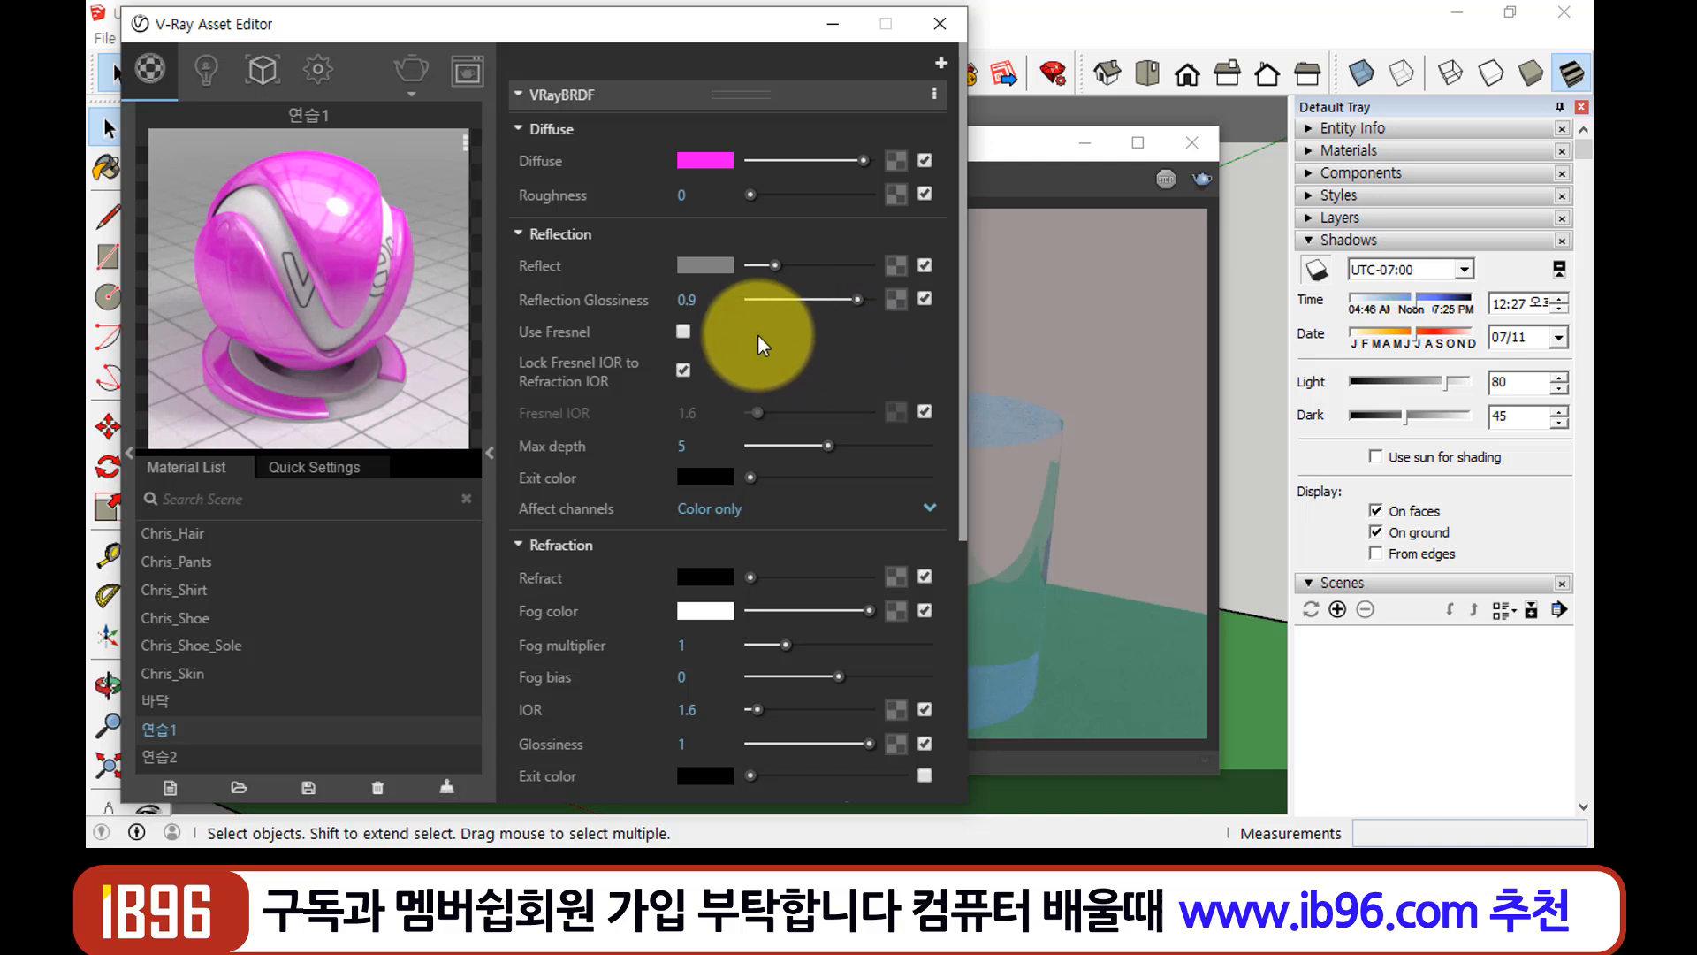
Lower 연습1's reflection glossiness to 0.8
{"action": "left_click_drag", "start_coordinate": [723, 304], "coordinate": [638, 309]}
{"action": "type", "text": "0"}
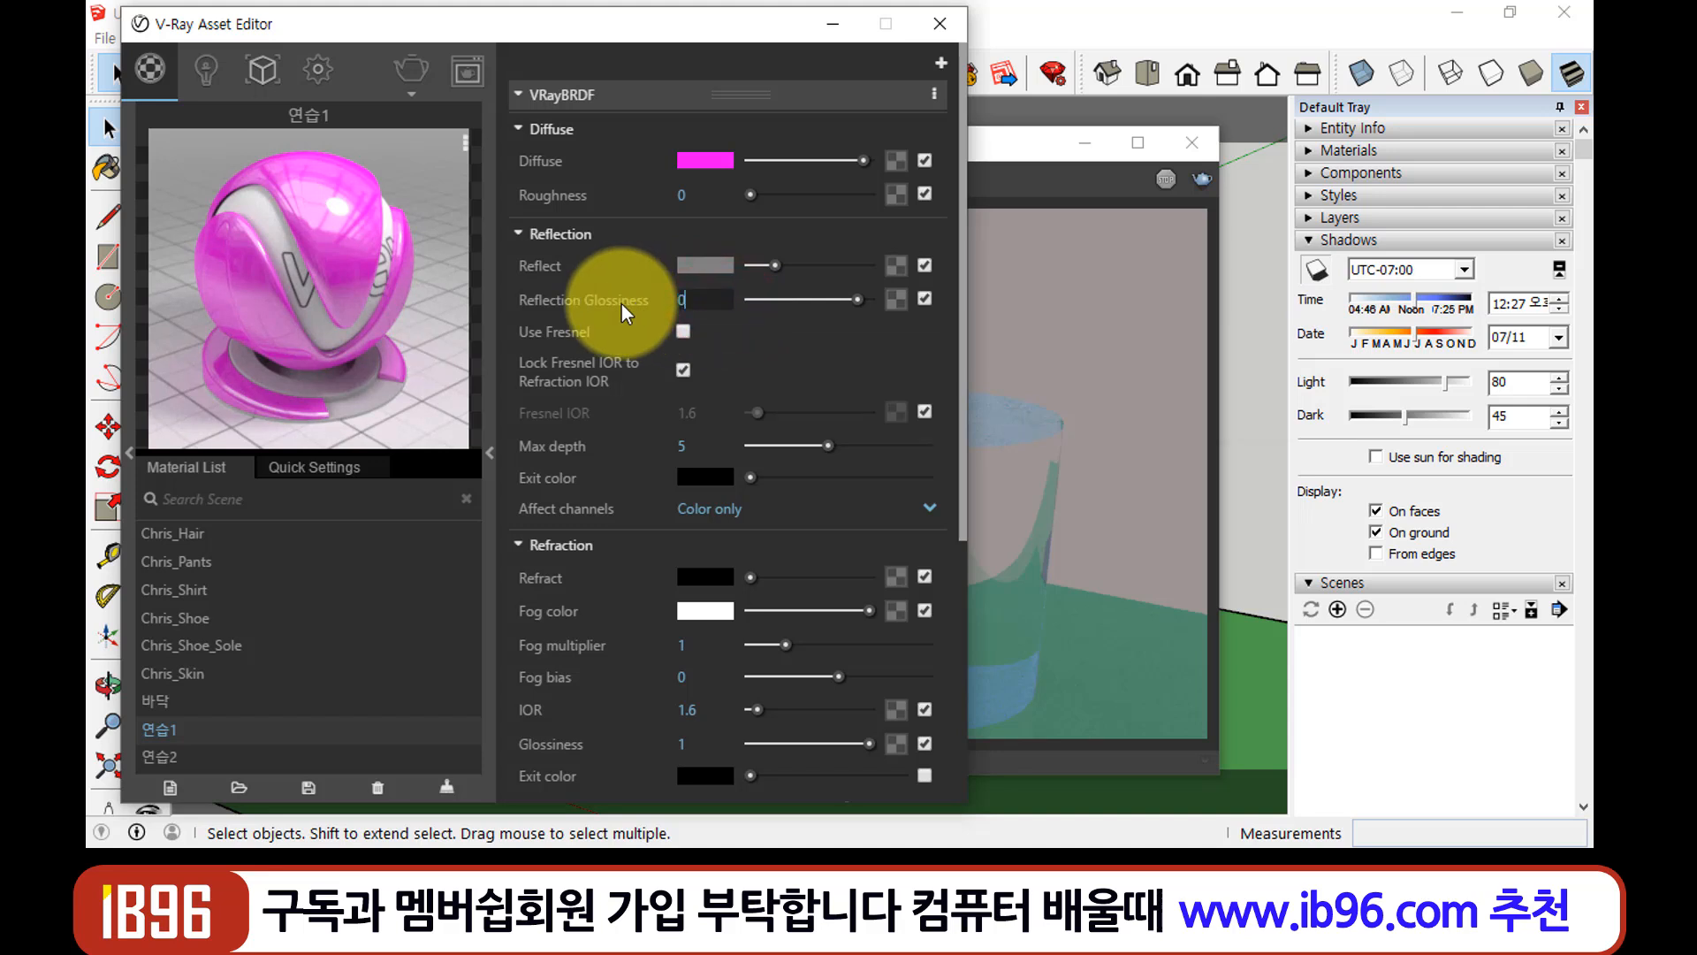
{"action": "type", "text": ".8"}
{"action": "key", "text": "Return"}
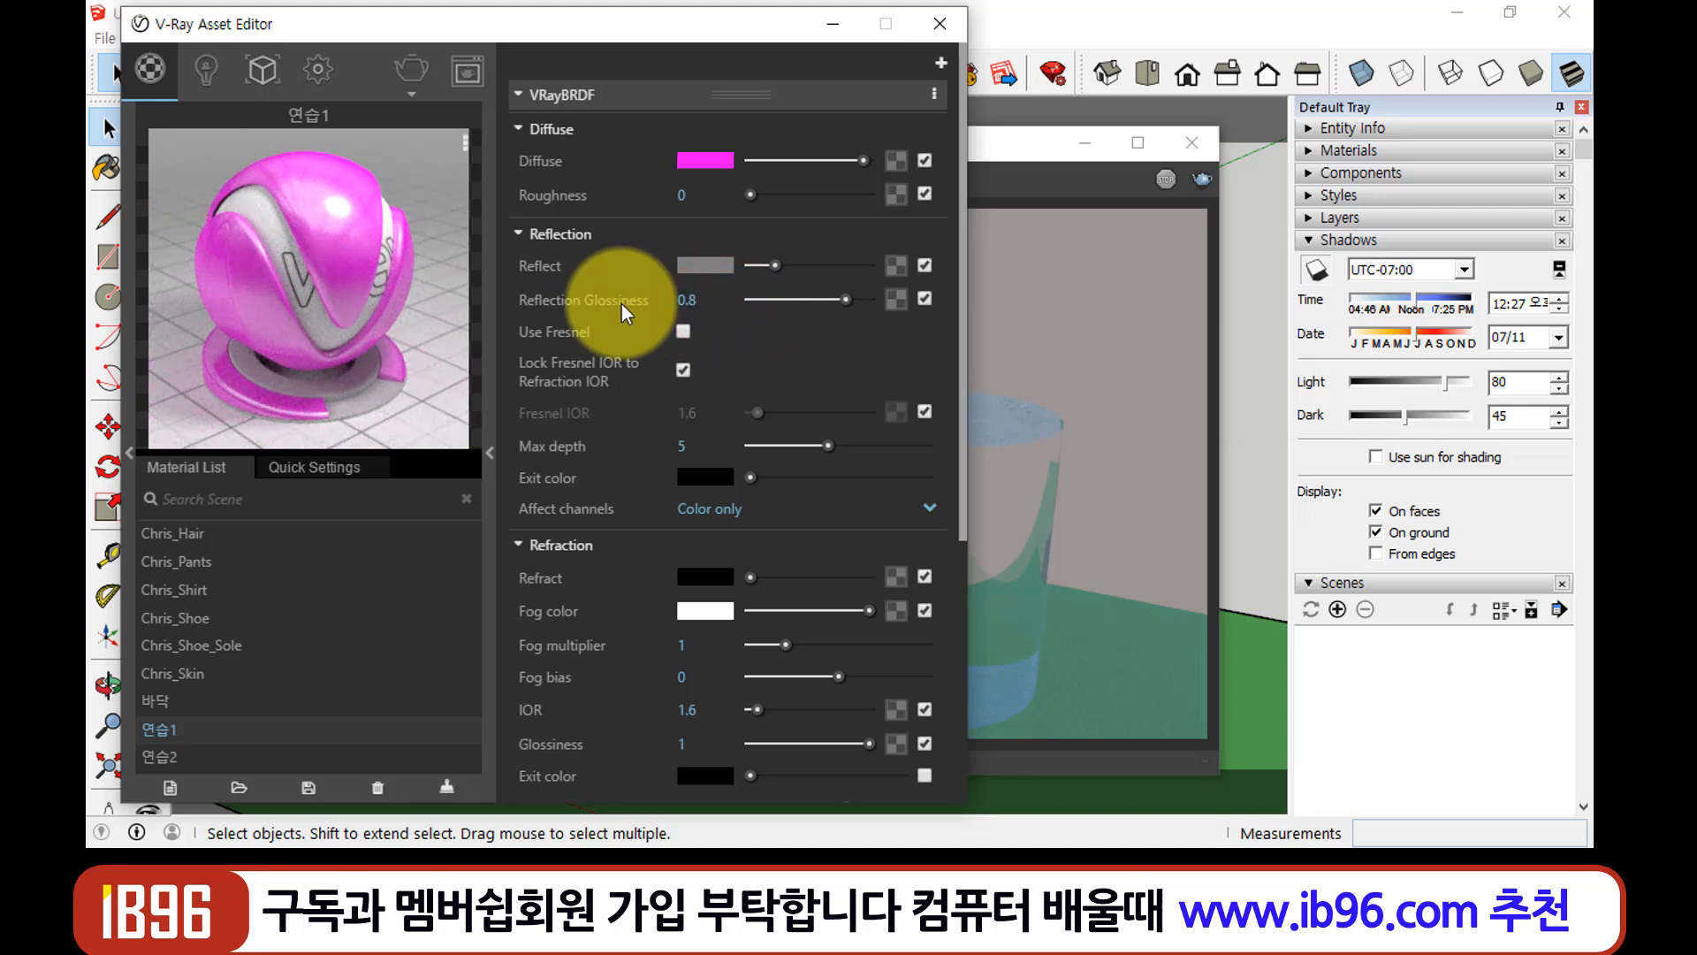
Reduce 연습1's reflection glossiness to 0.7
{"action": "left_click_drag", "start_coordinate": [698, 300], "coordinate": [667, 301]}
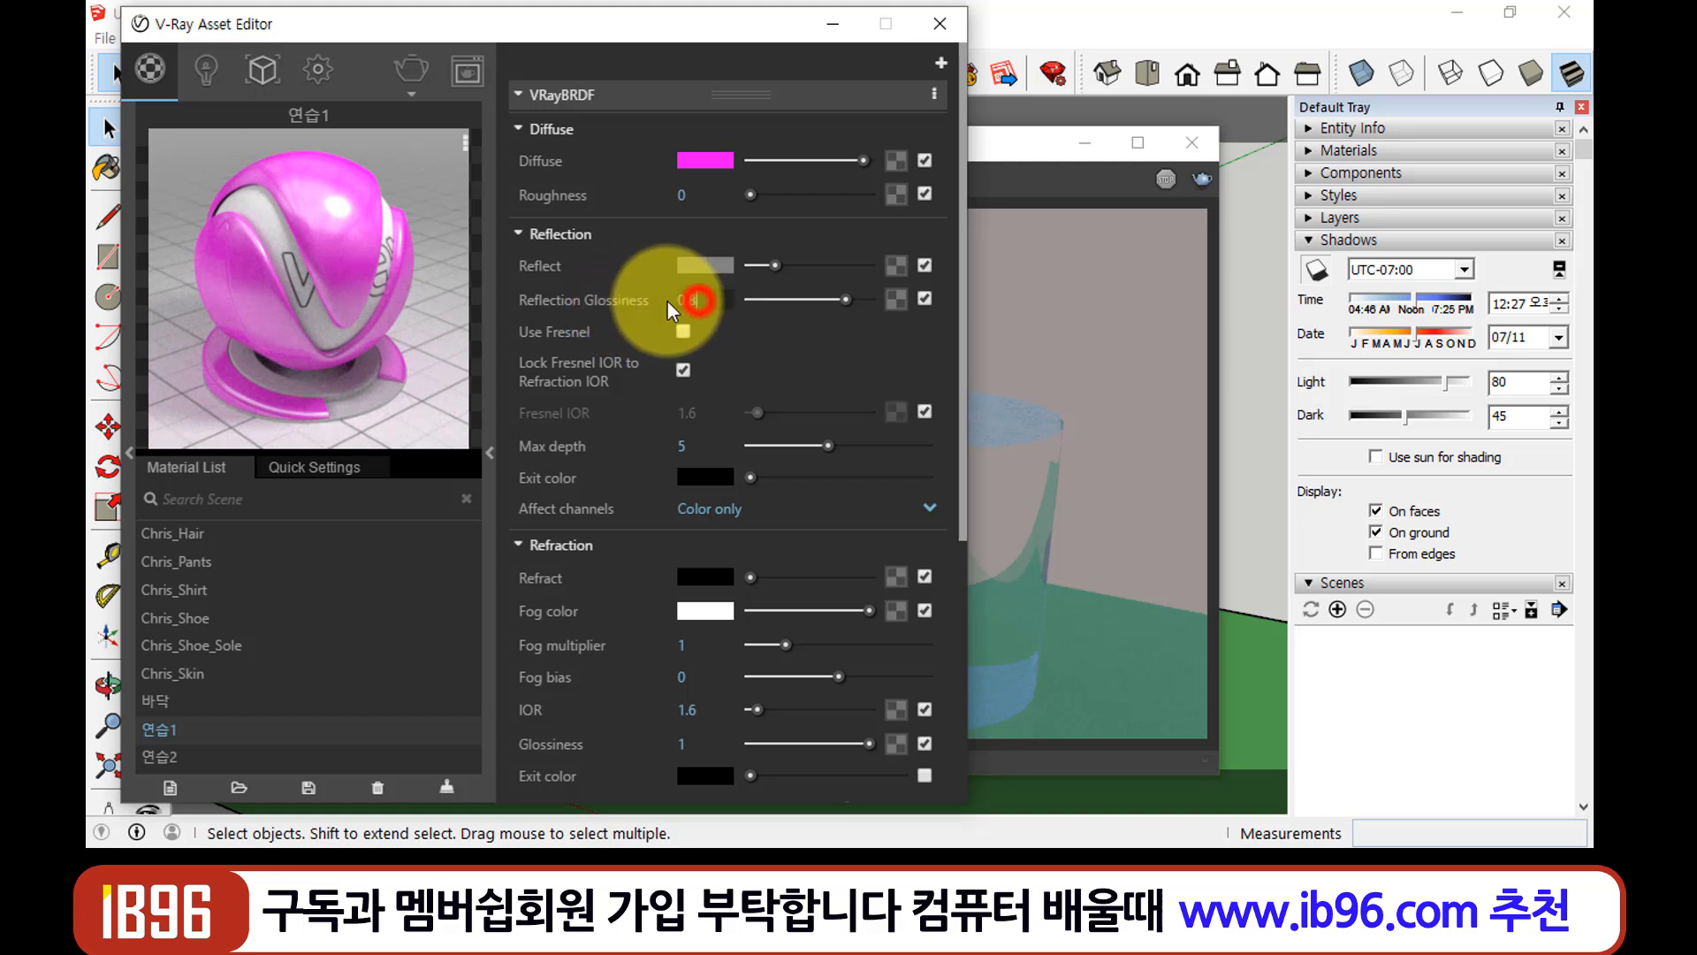
{"action": "key", "text": "BackSpace"}
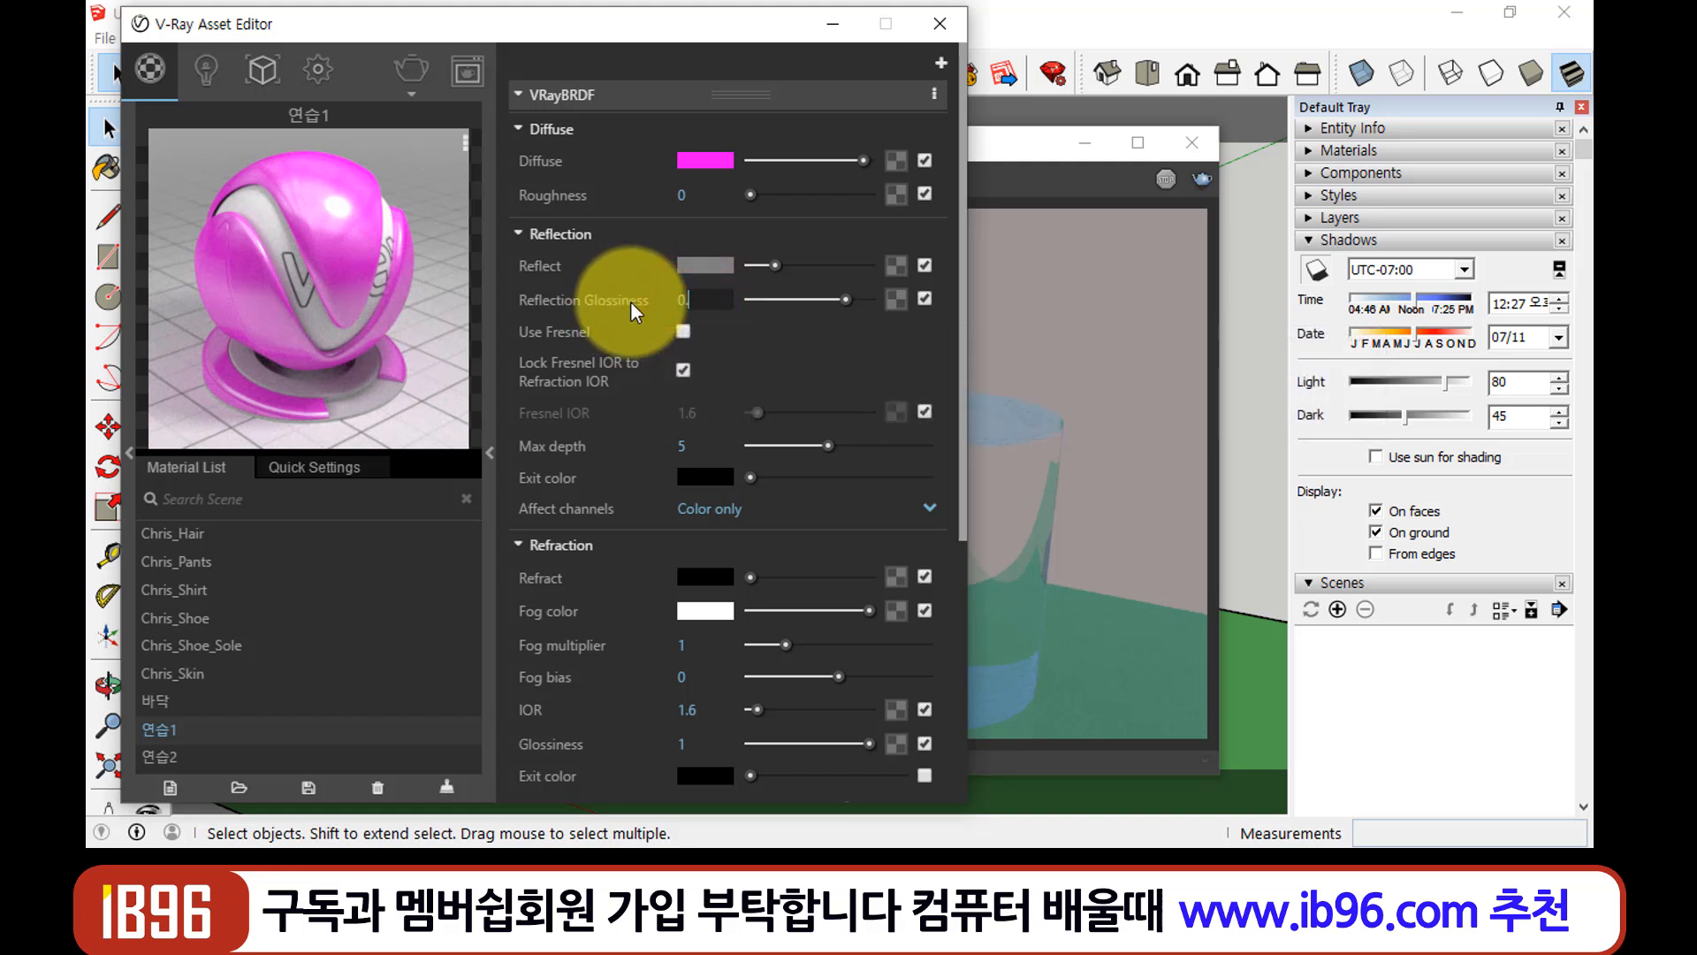
{"action": "type", "text": "7"}
{"action": "key", "text": "Return"}
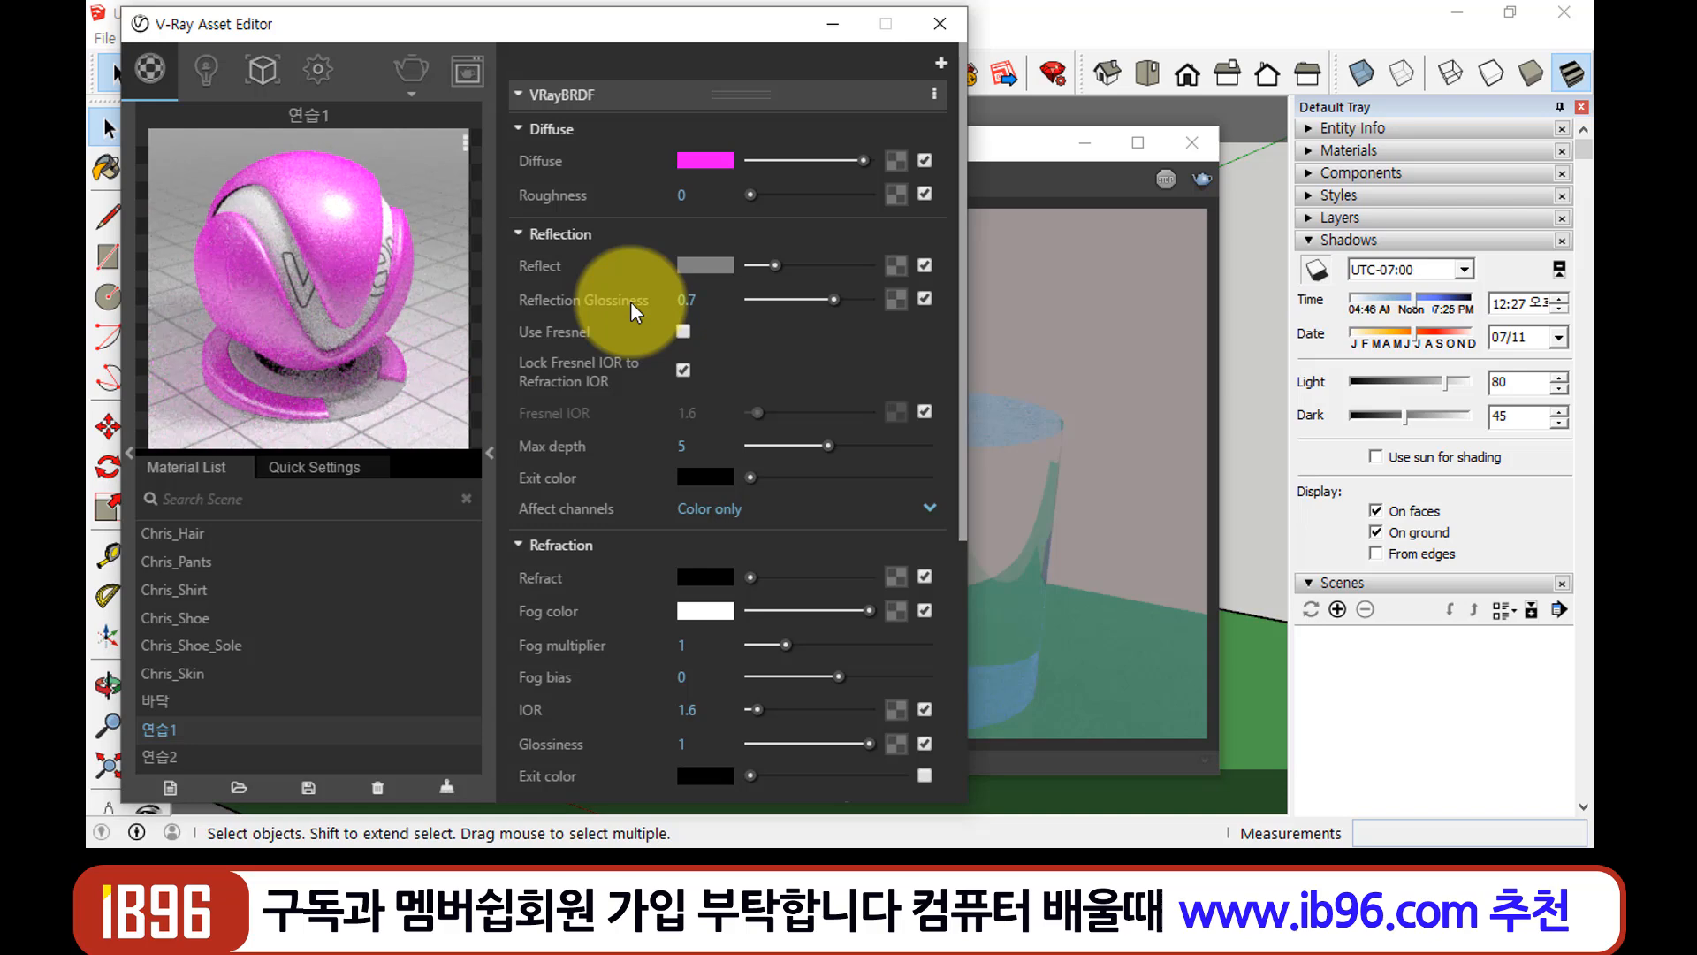
Render the scene with the blurrier 연습1 reflections and close the frame buffer
{"action": "left_click", "coordinate": [1015, 137]}
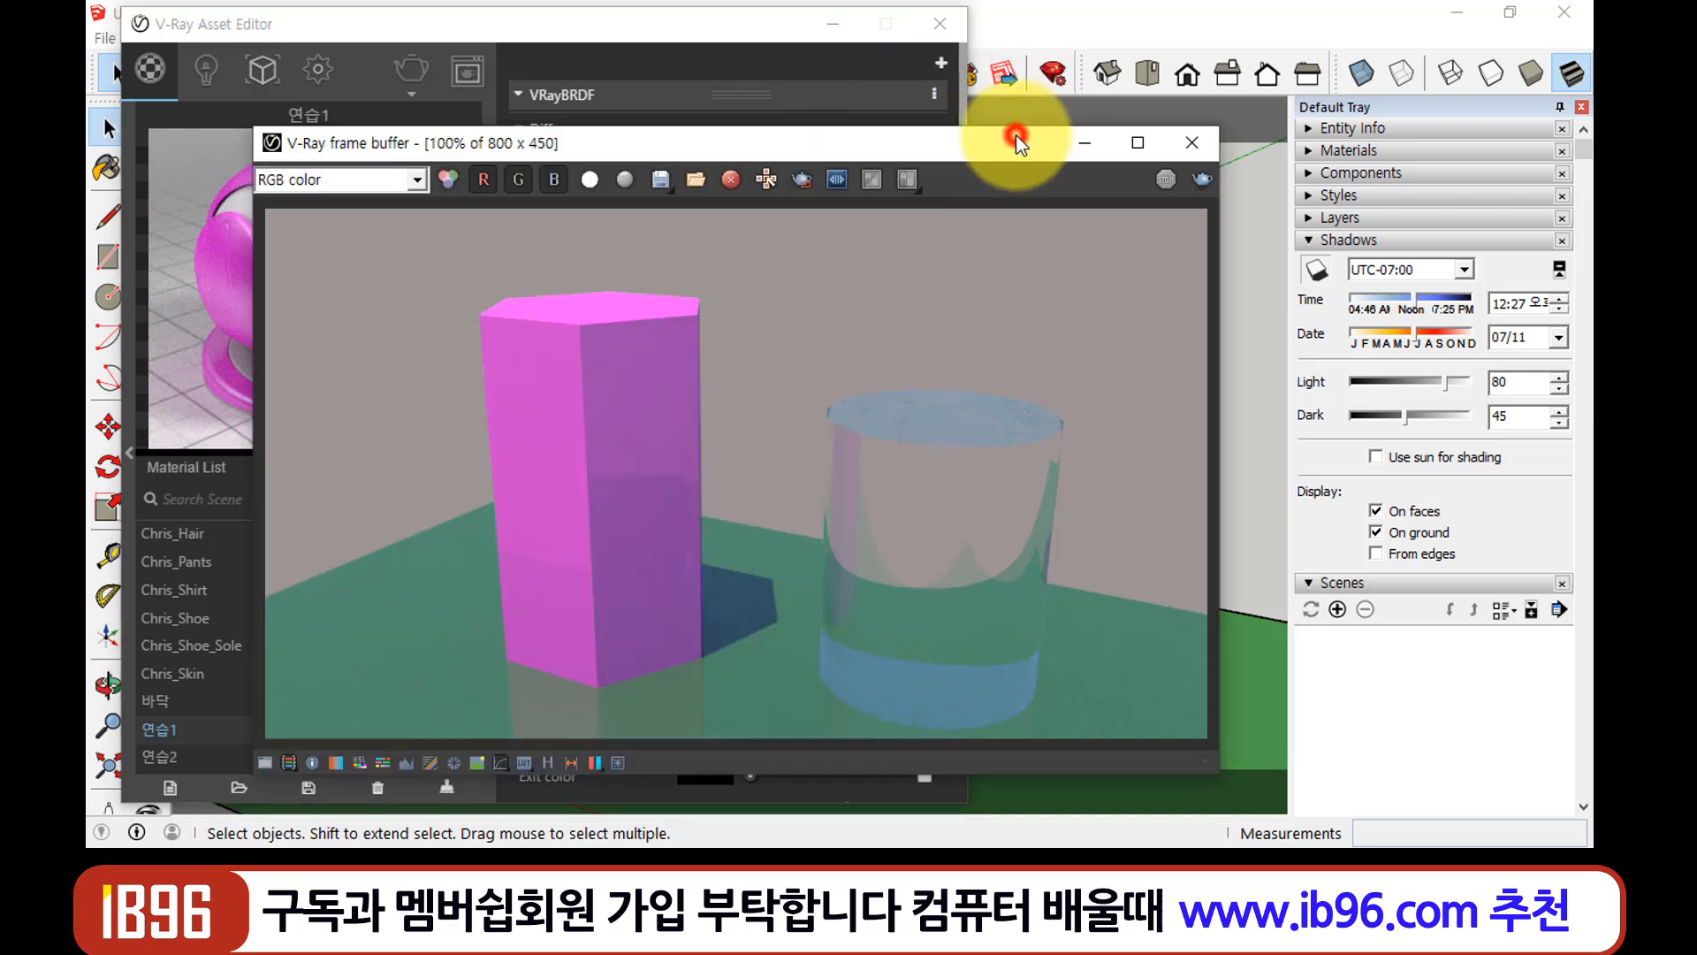
{"action": "left_click", "coordinate": [1201, 179]}
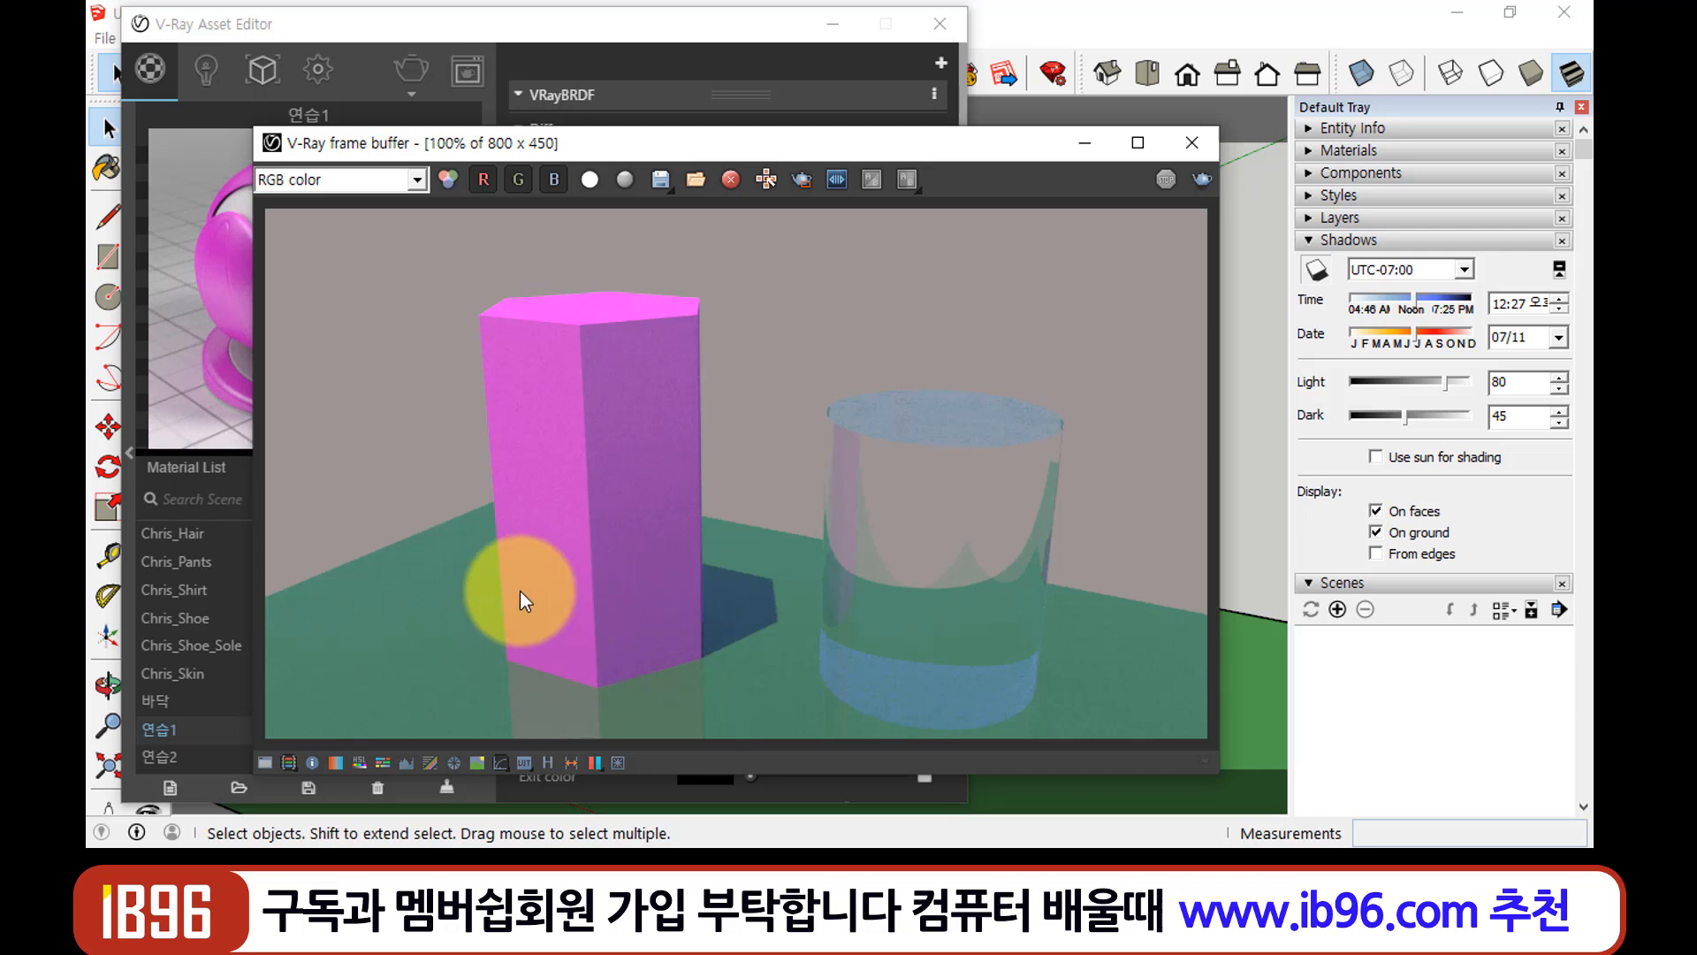
{"action": "left_click", "coordinate": [1202, 148]}
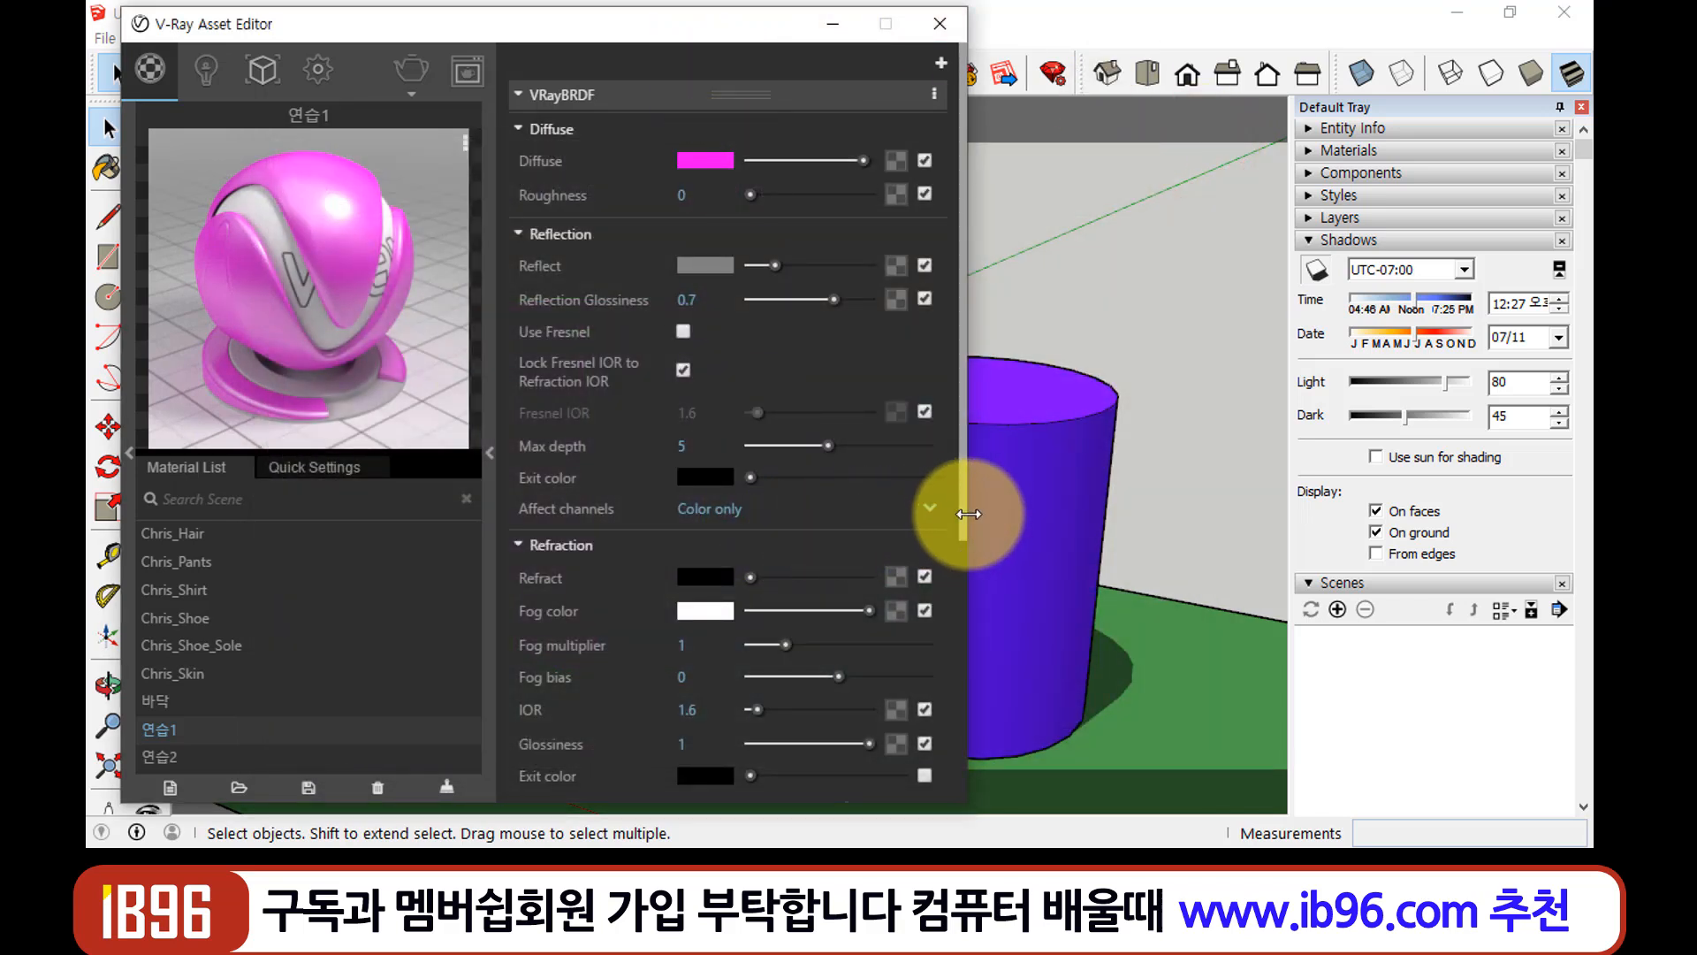
Look over the remaining VRayBRDF settings of 연습1, and close the V-Ray Asset Editor and the progress window
{"action": "left_click_drag", "start_coordinate": [962, 519], "coordinate": [992, 758]}
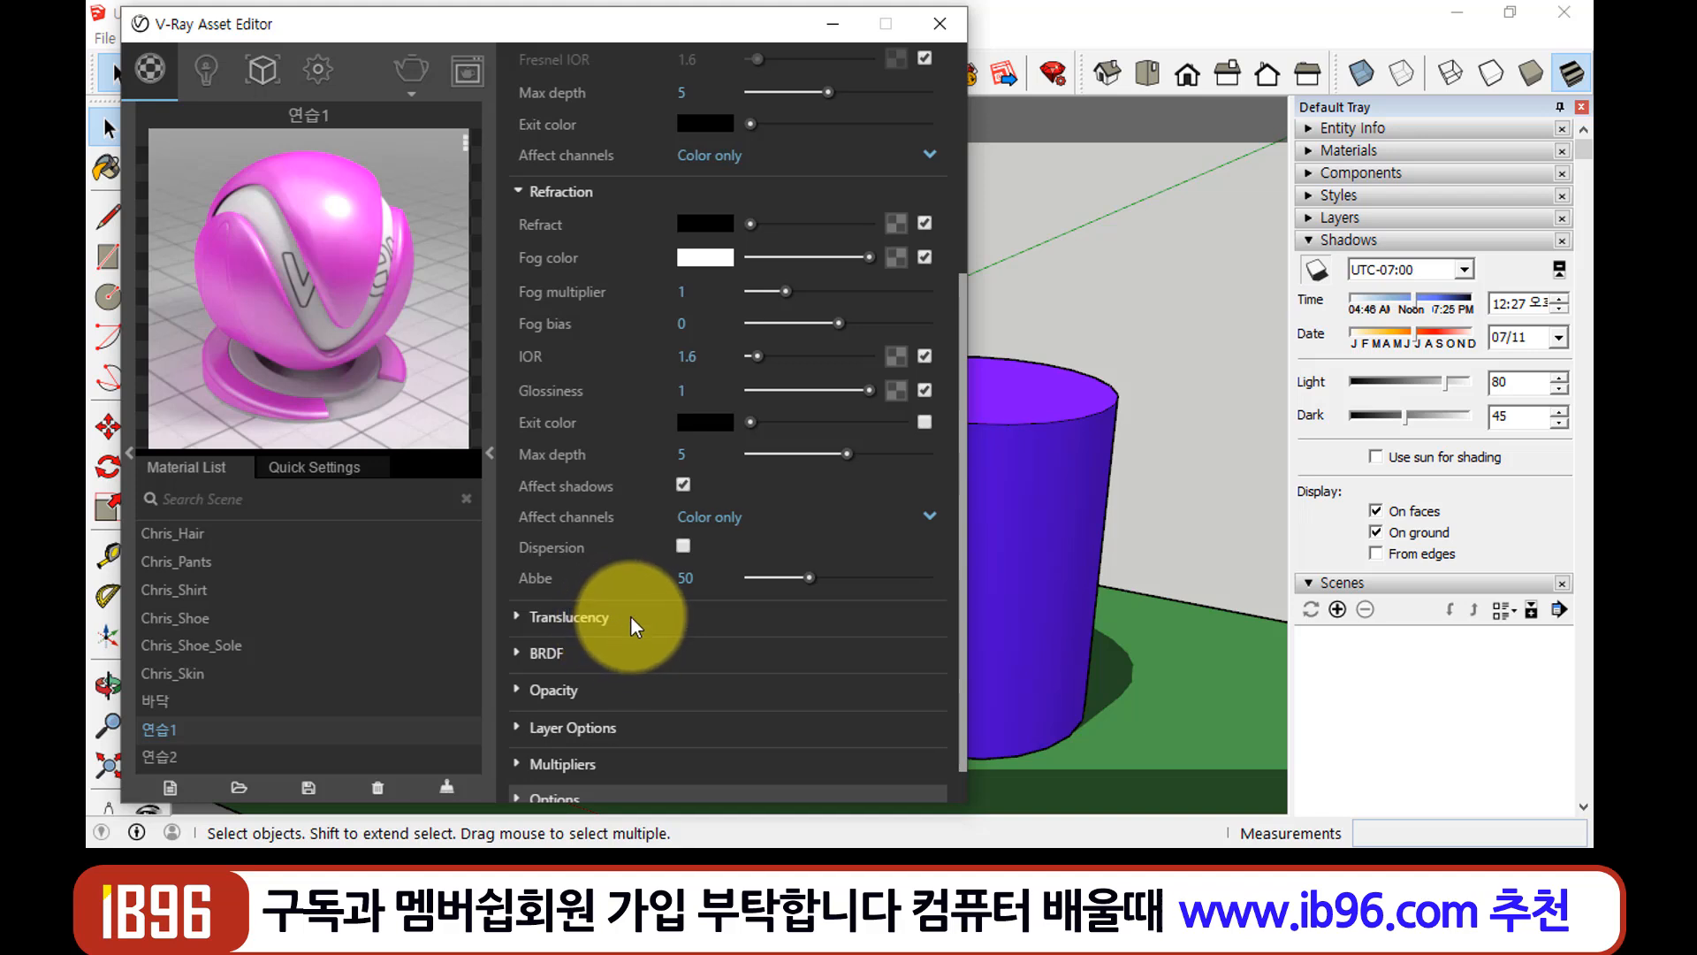
{"action": "scroll", "coordinate": [629, 615], "scroll_direction": "up", "scroll_amount": 4}
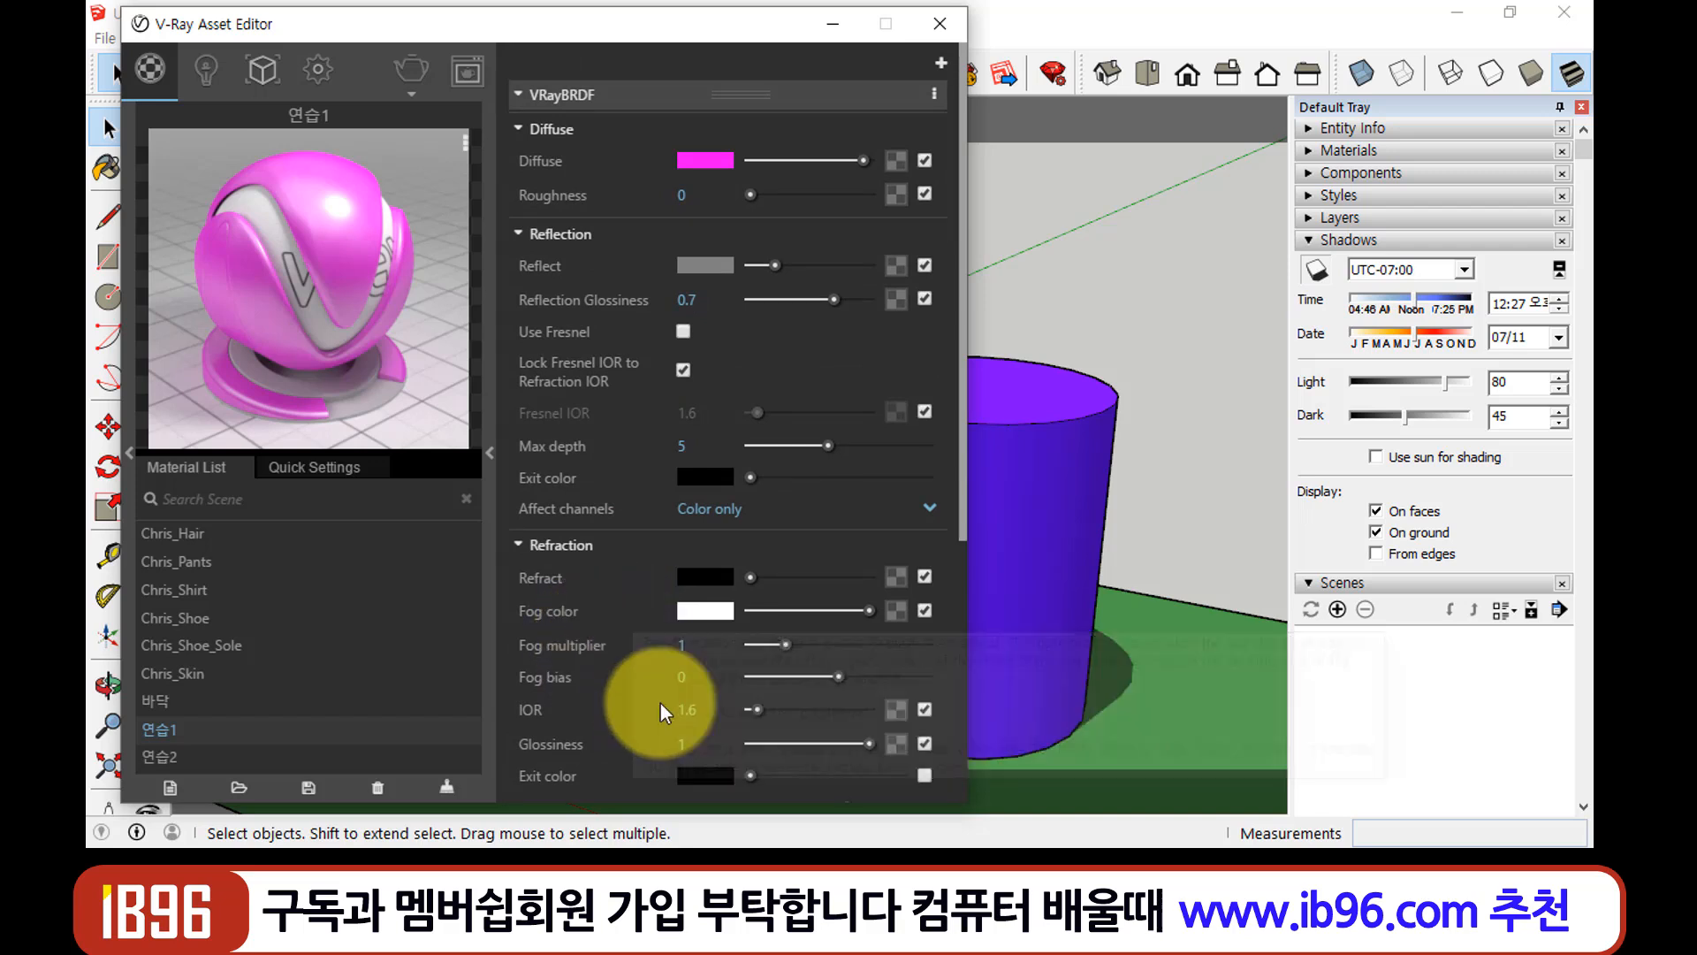
{"action": "mouse_move", "coordinate": [644, 683]}
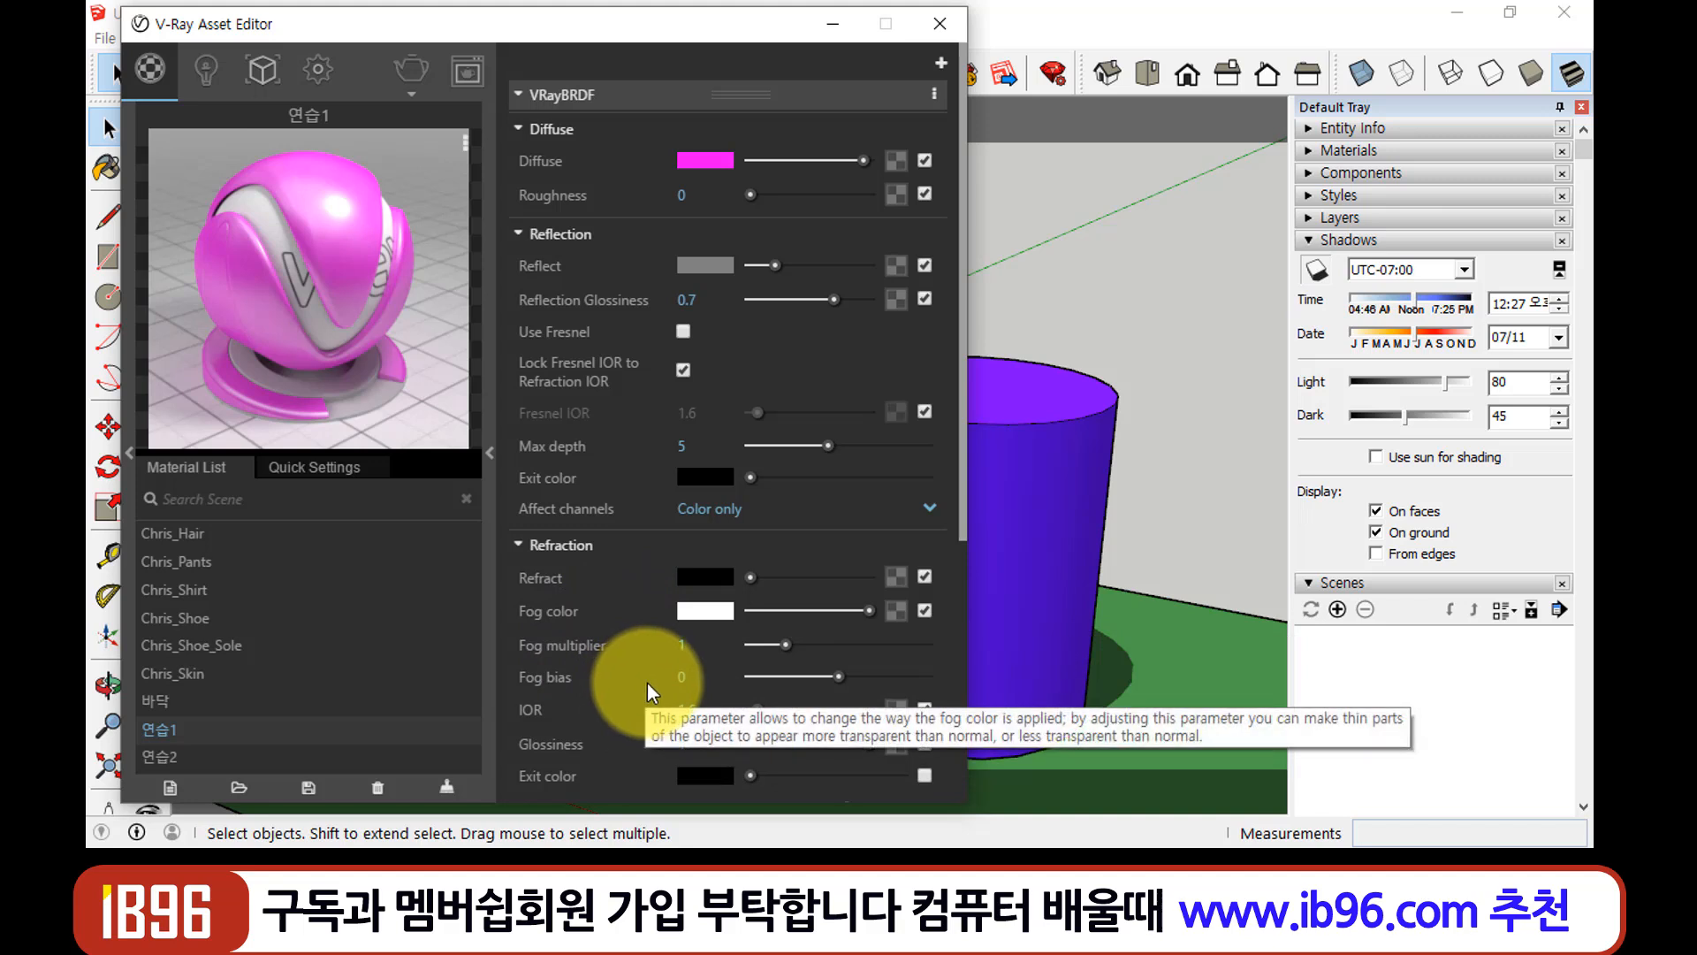
{"action": "mouse_move", "coordinate": [662, 35]}
{"action": "left_mouse_down"}
{"action": "mouse_move", "coordinate": [728, 57]}
{"action": "mouse_move", "coordinate": [931, 27]}
{"action": "left_mouse_up"}
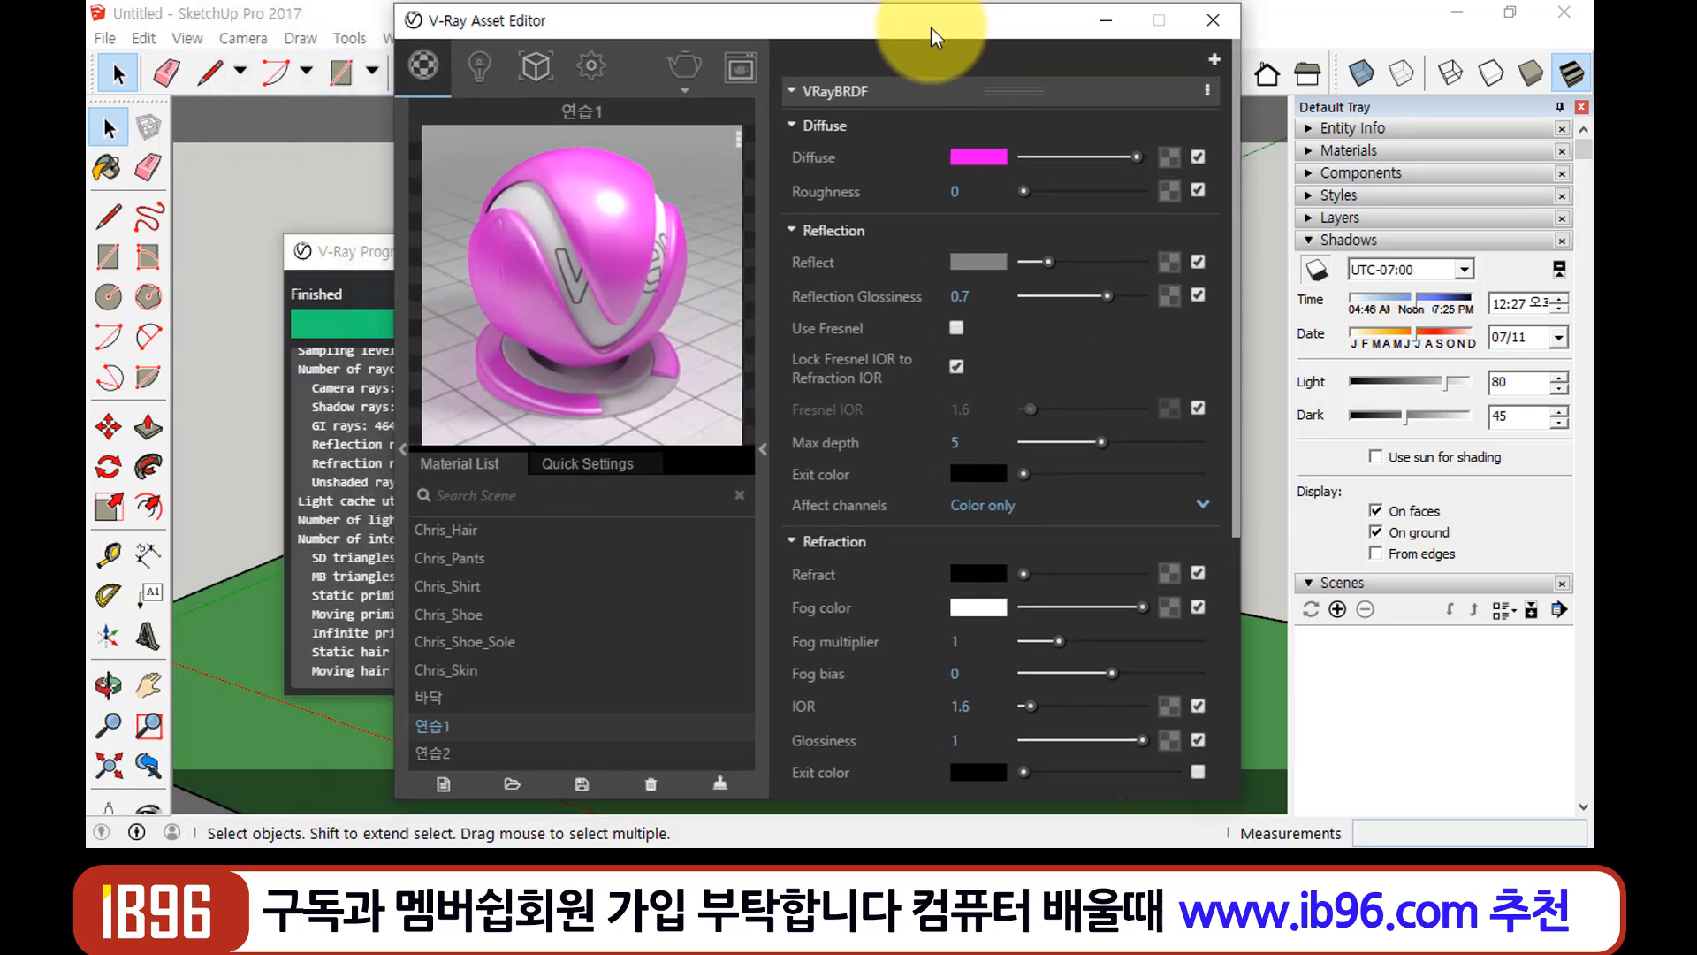
{"action": "left_click", "coordinate": [1213, 23]}
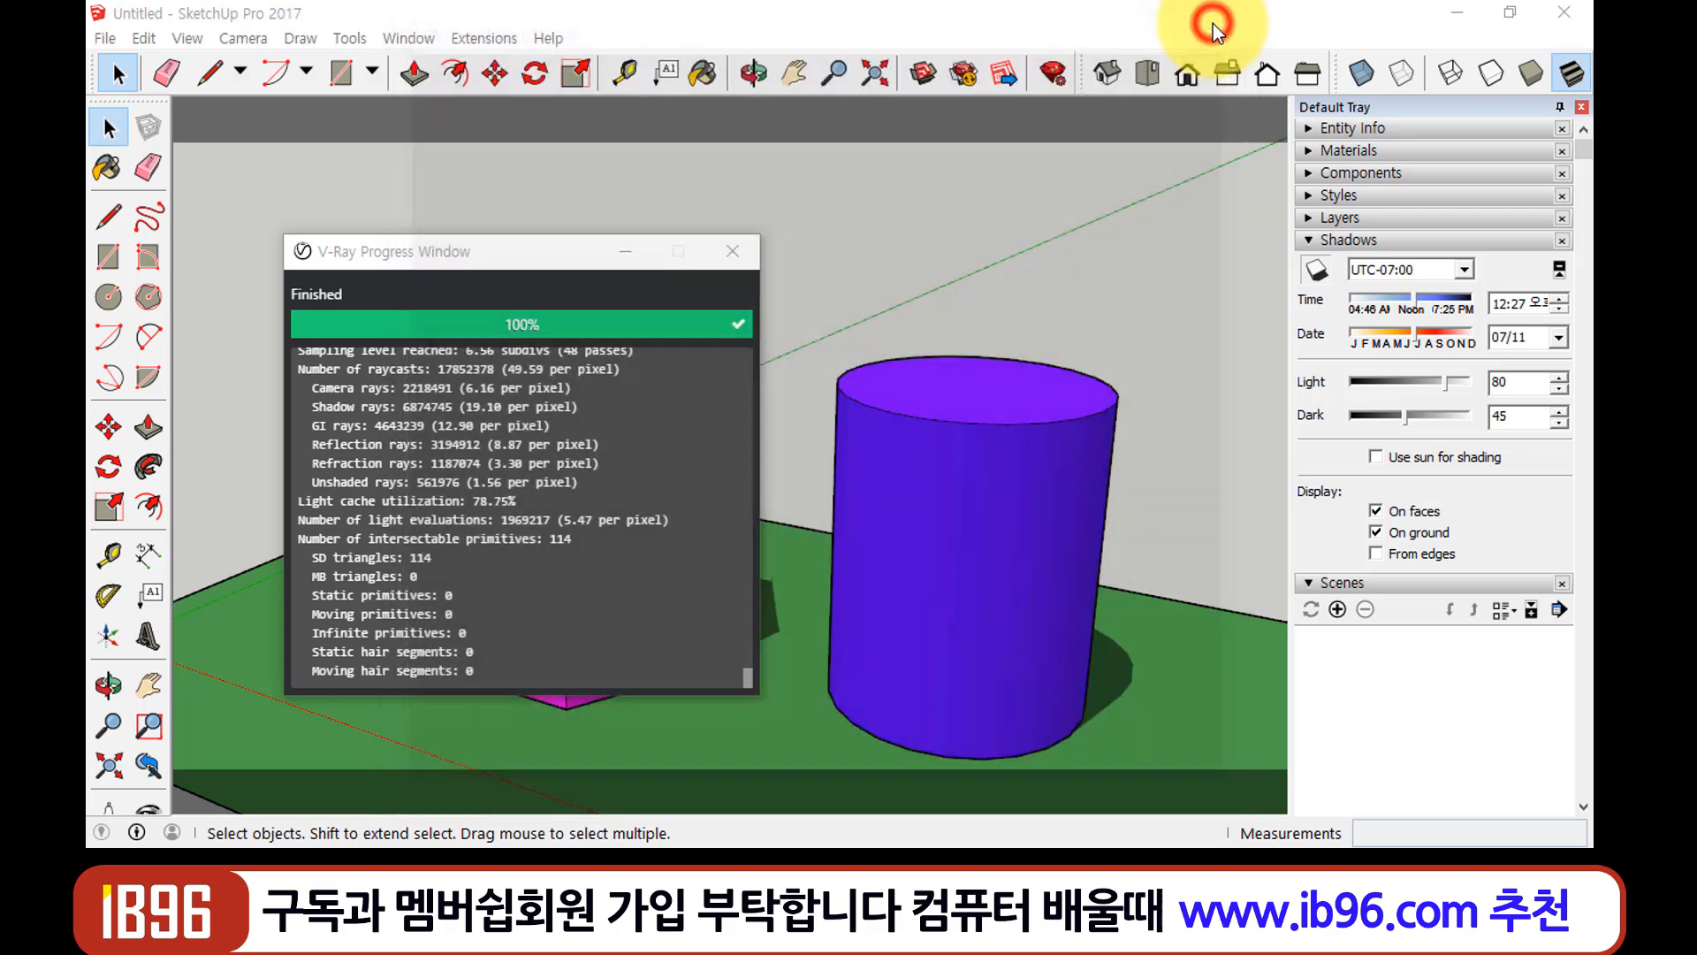
{"action": "left_click", "coordinate": [746, 253]}
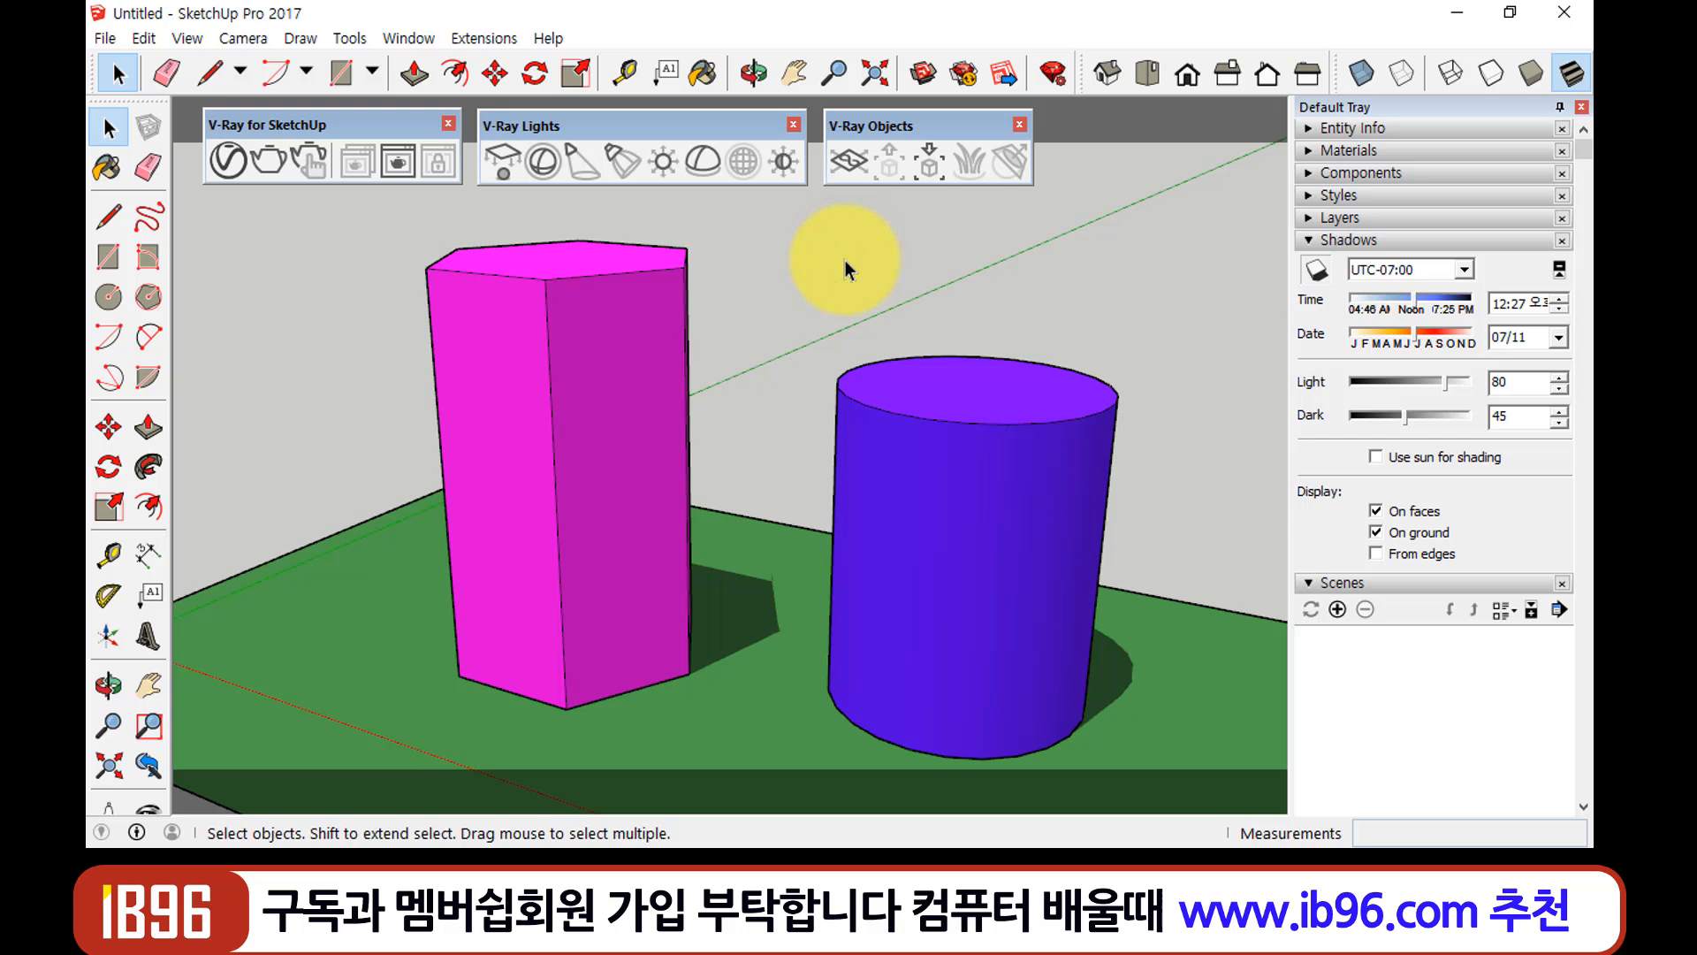
Start a new model without saving the current one and delete the default human figure
{"action": "left_click", "coordinate": [108, 38]}
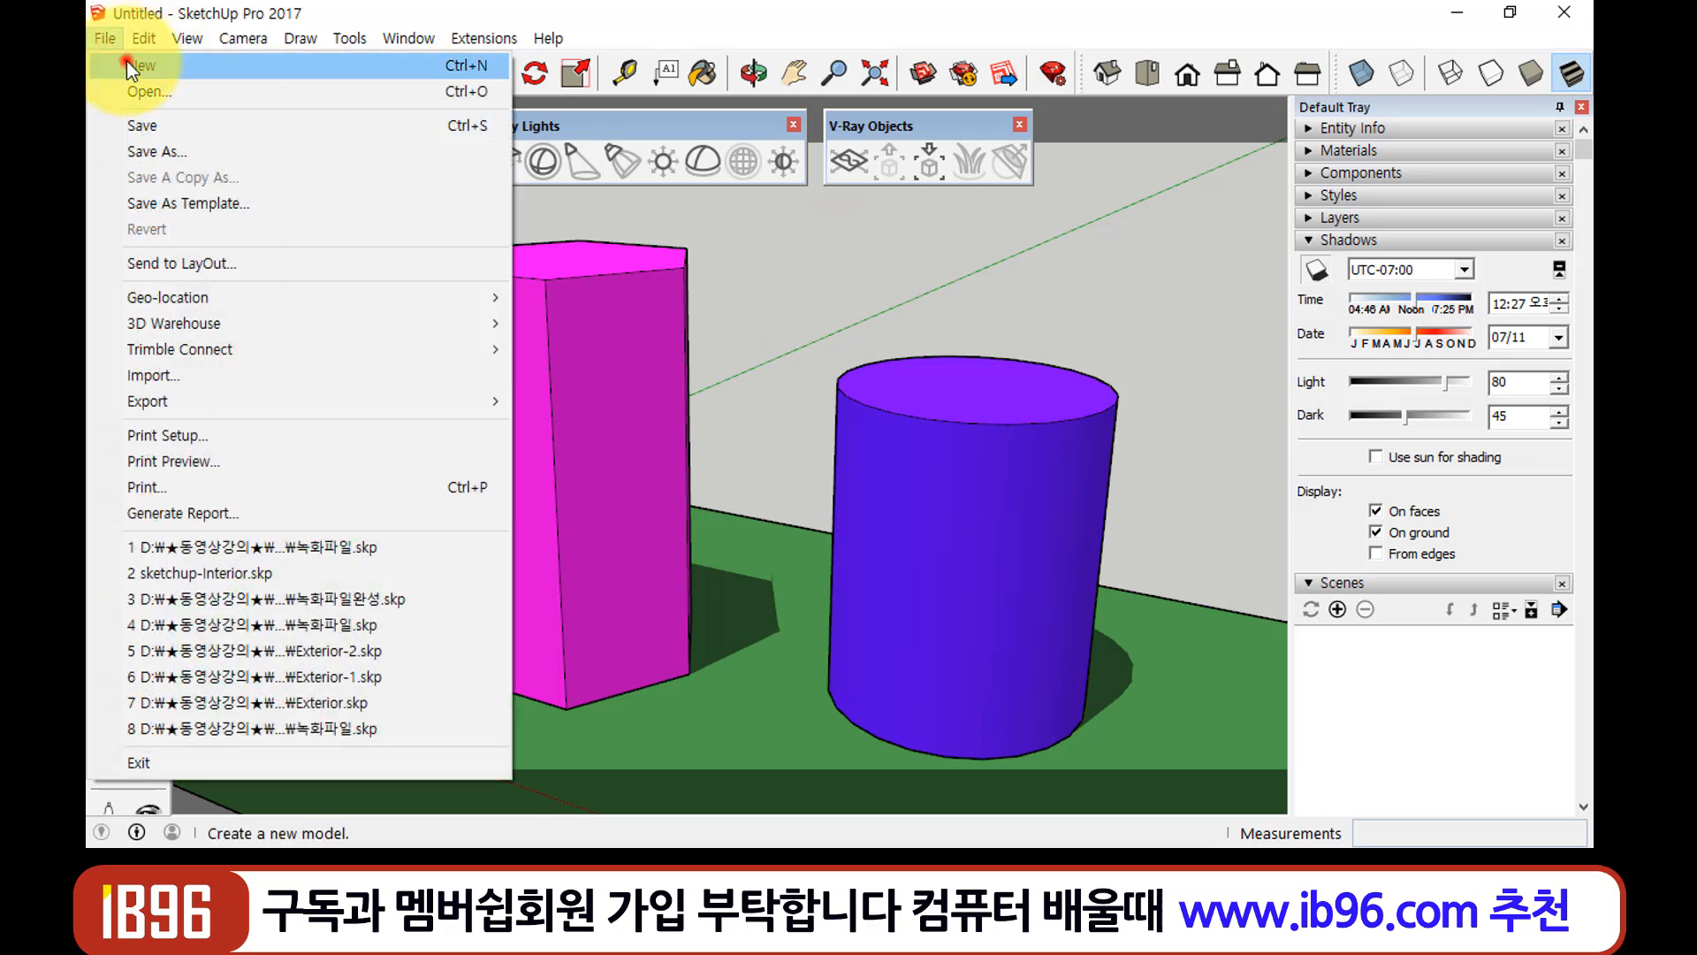
{"action": "left_click", "coordinate": [132, 62]}
{"action": "left_click", "coordinate": [848, 481]}
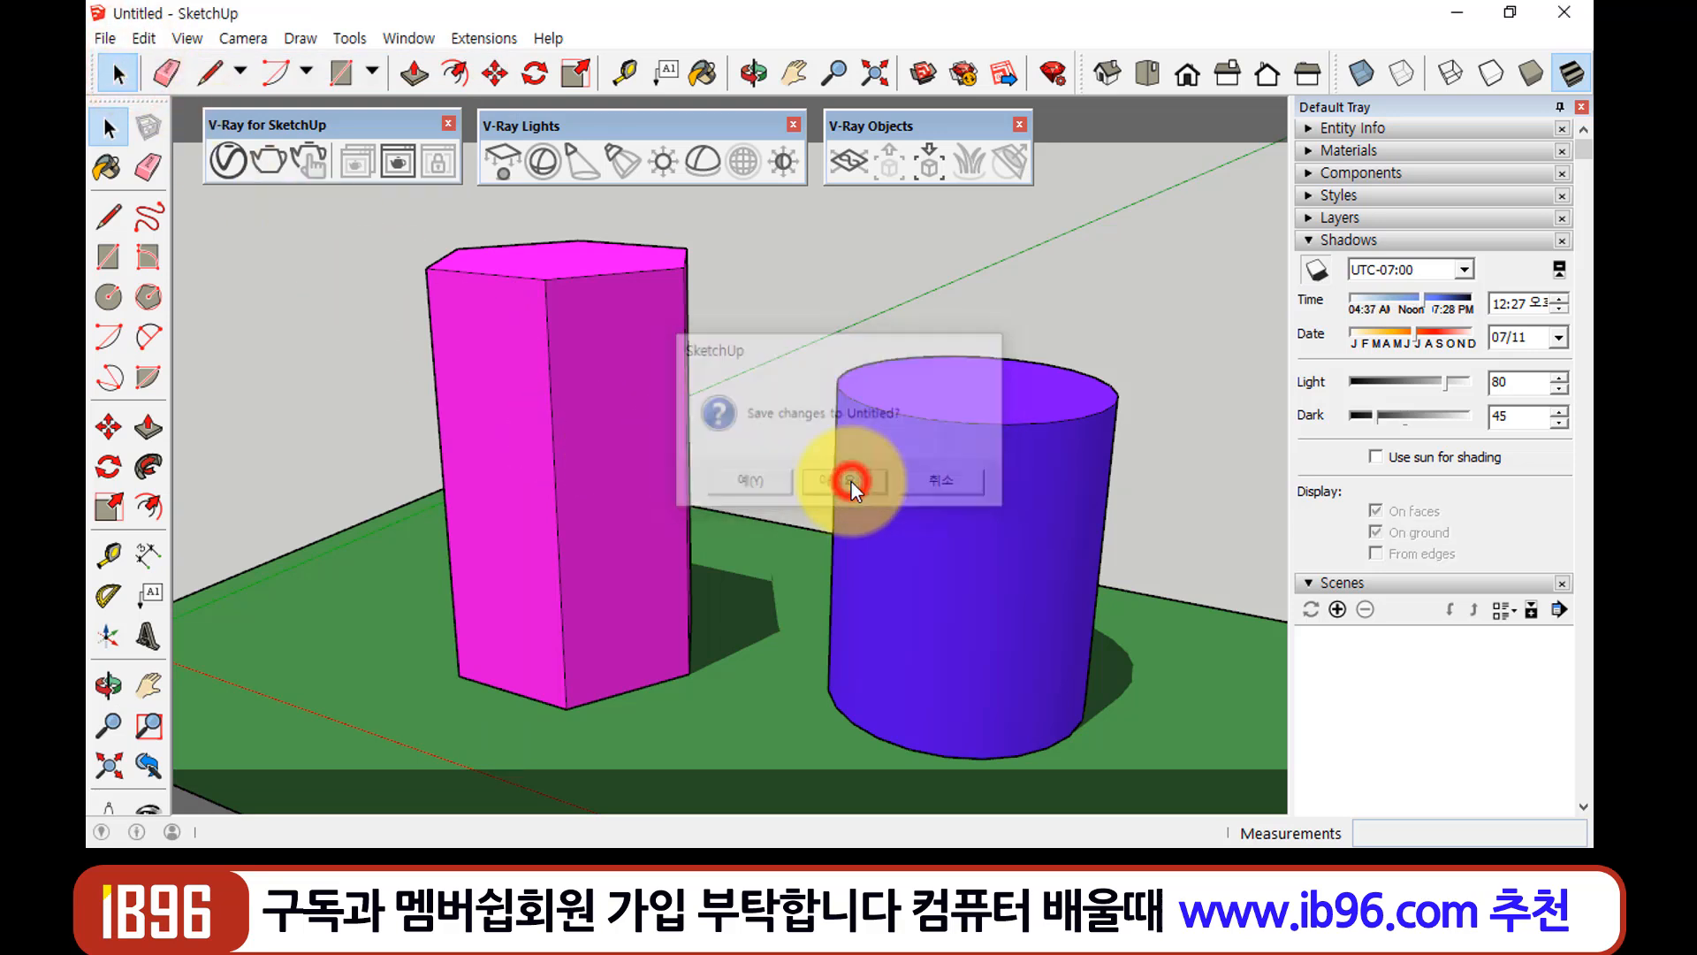
{"action": "left_click", "coordinate": [993, 517]}
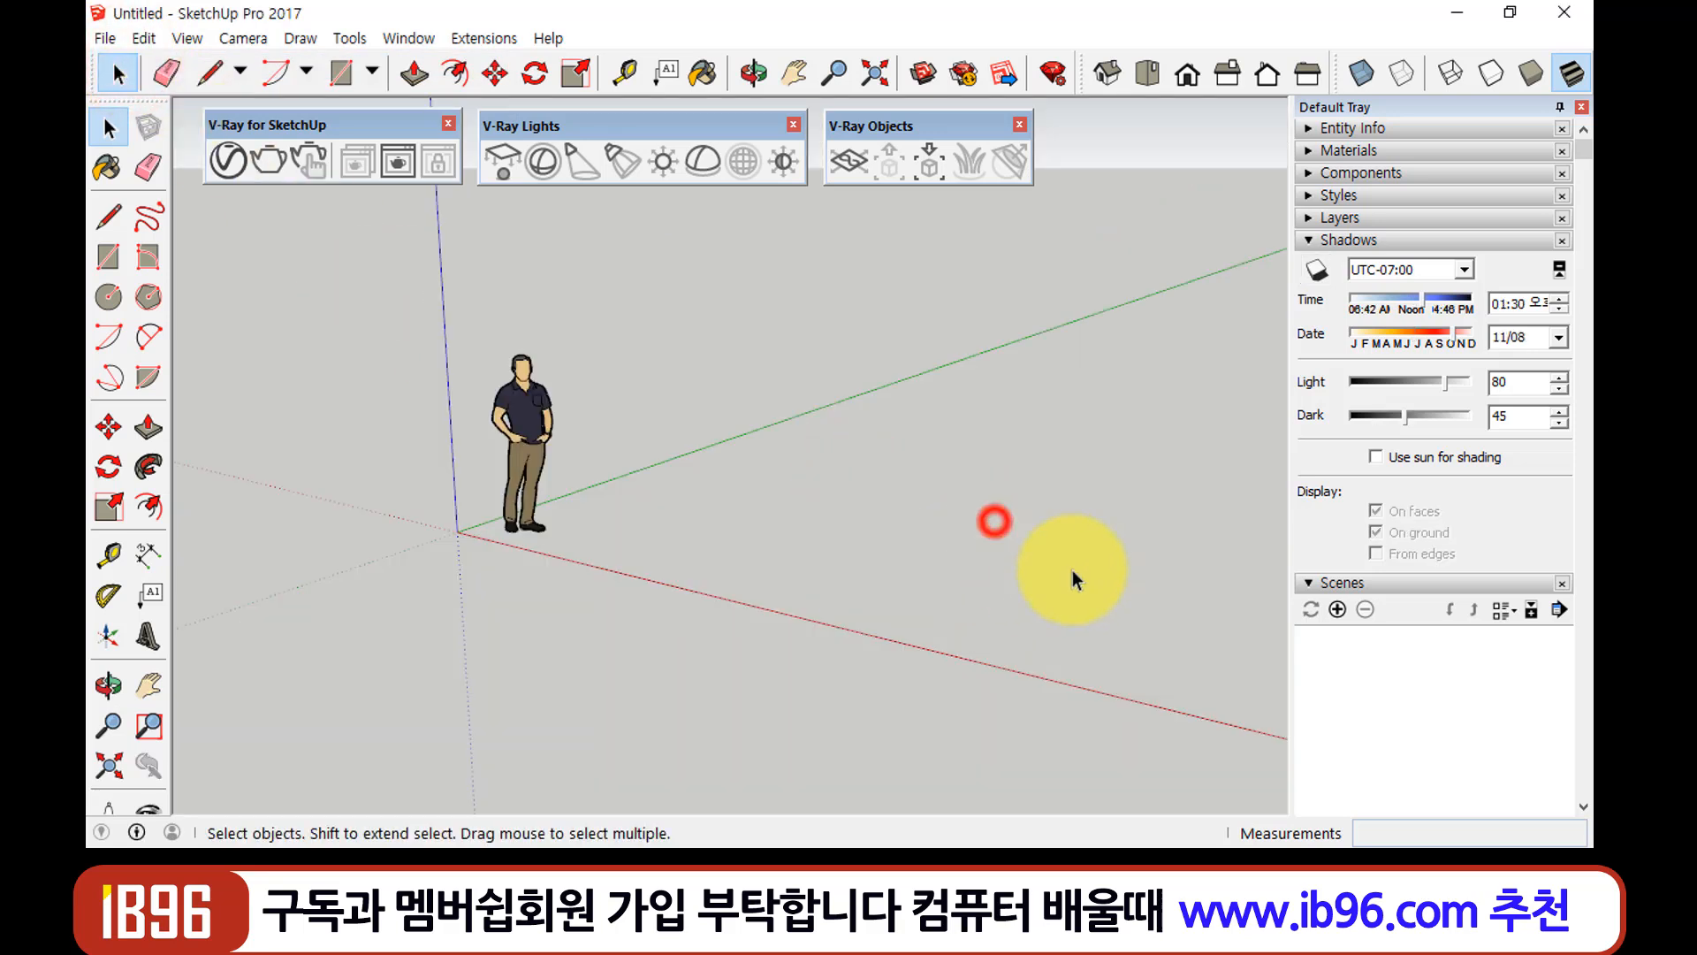
{"action": "left_click", "coordinate": [605, 676]}
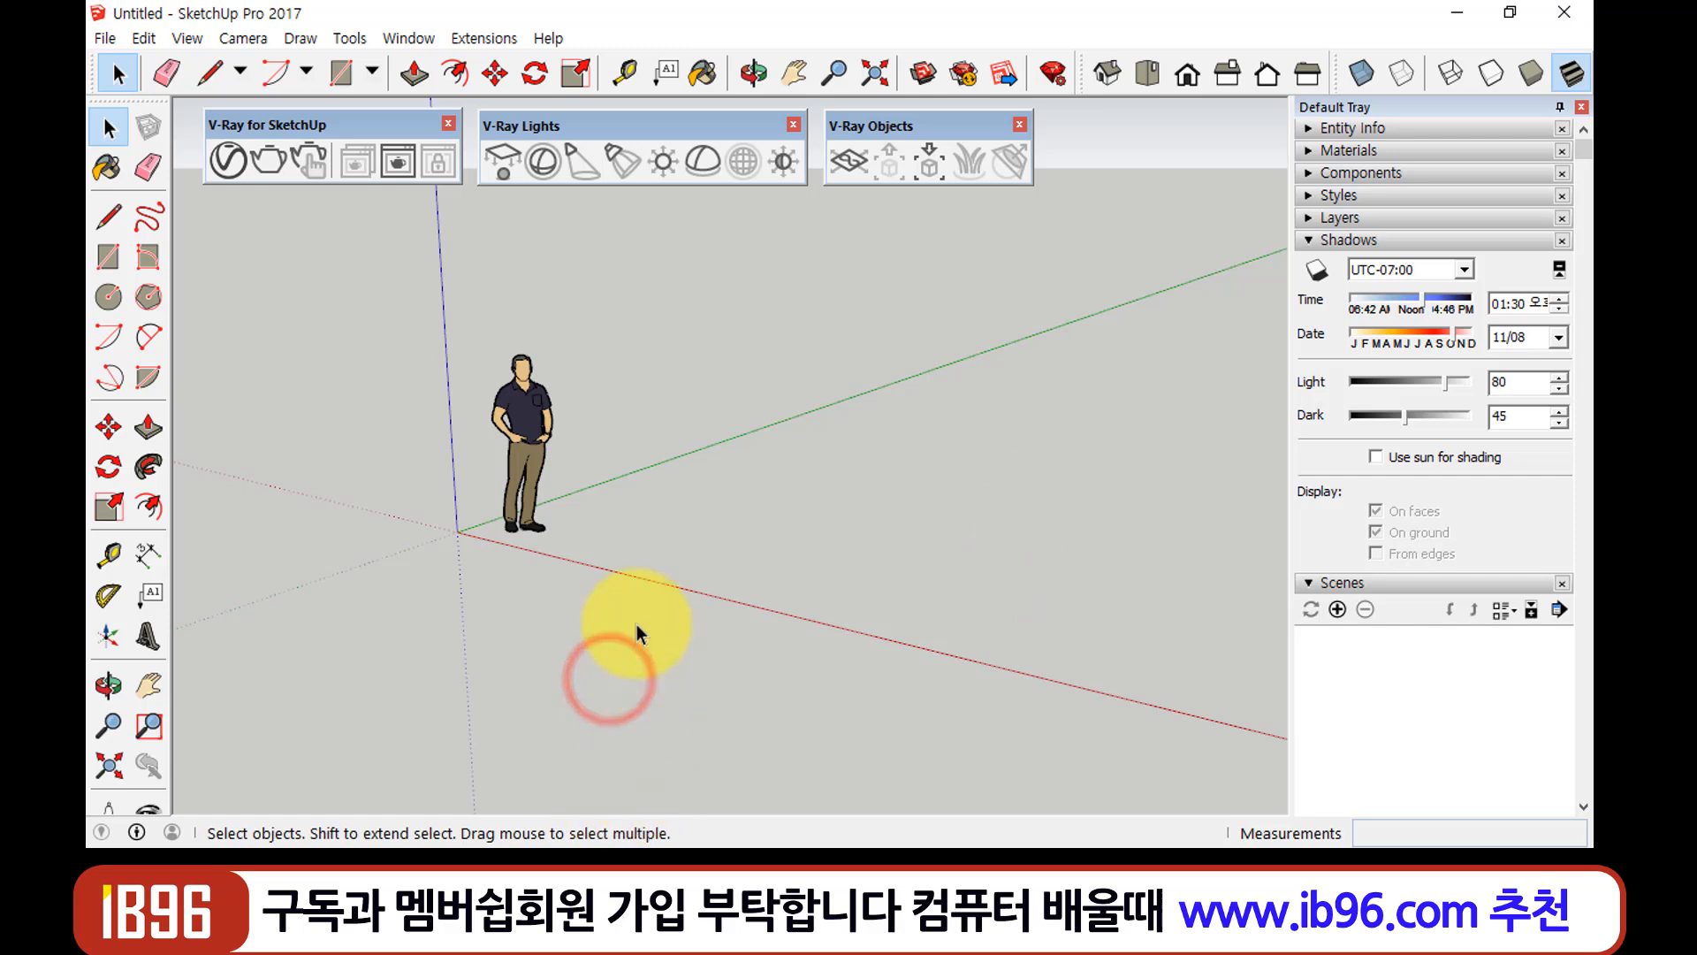
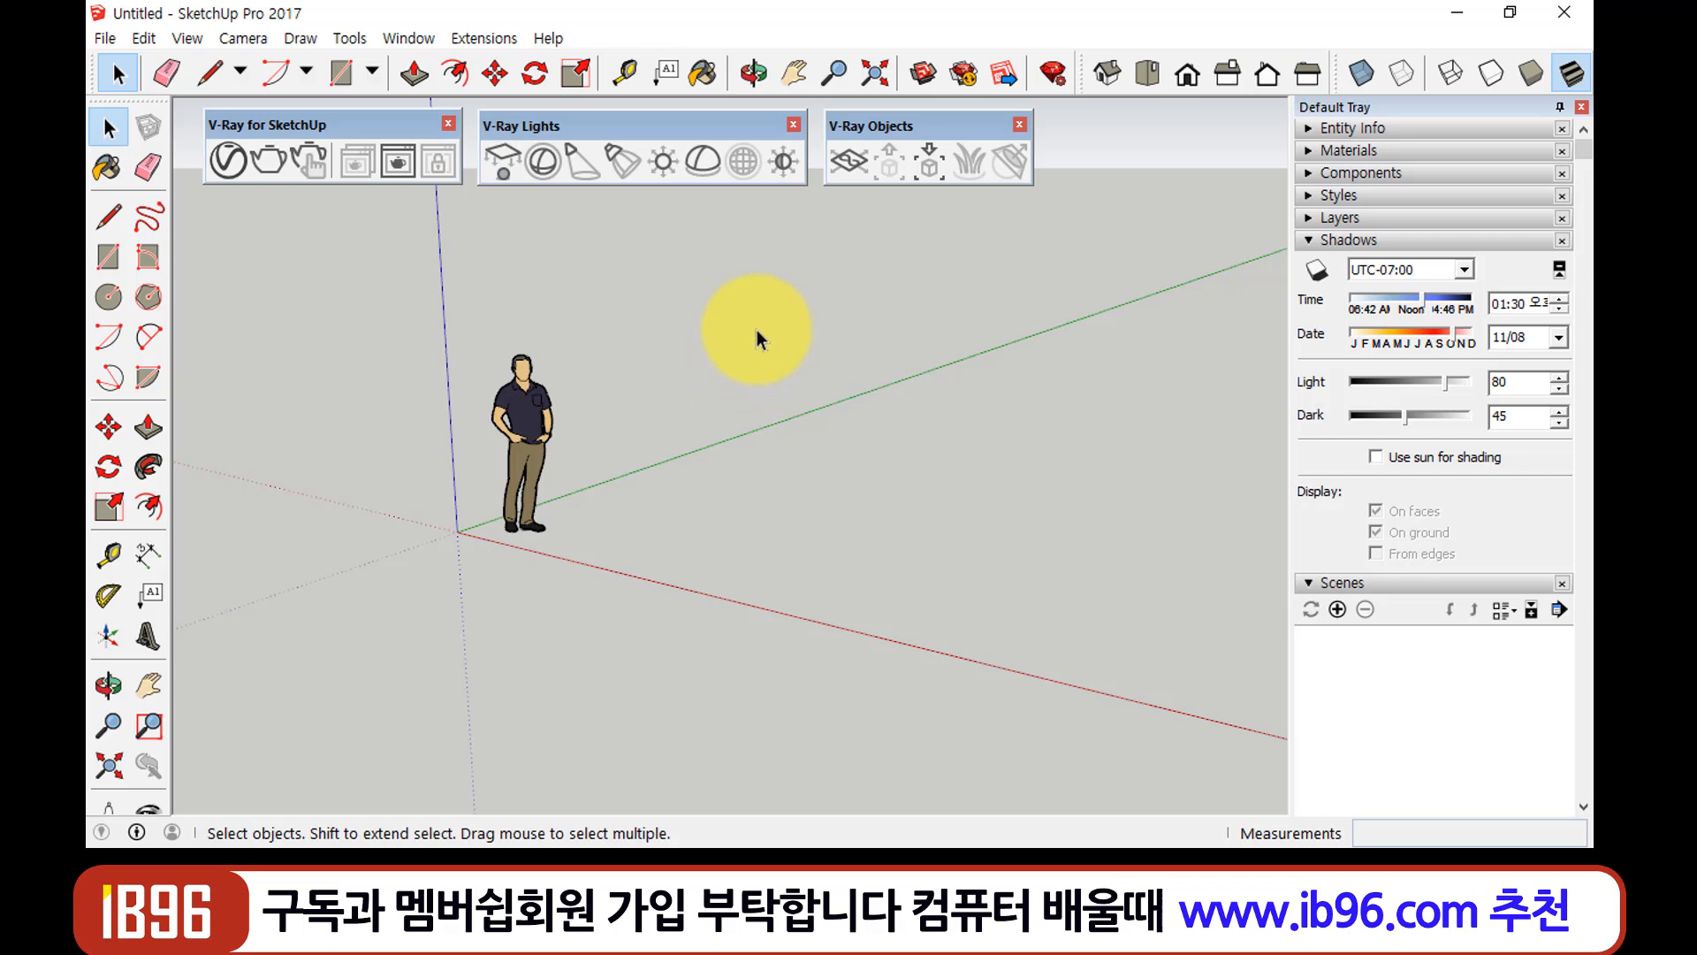
{"action": "left_click", "coordinate": [520, 411]}
{"action": "key", "text": "Delete"}
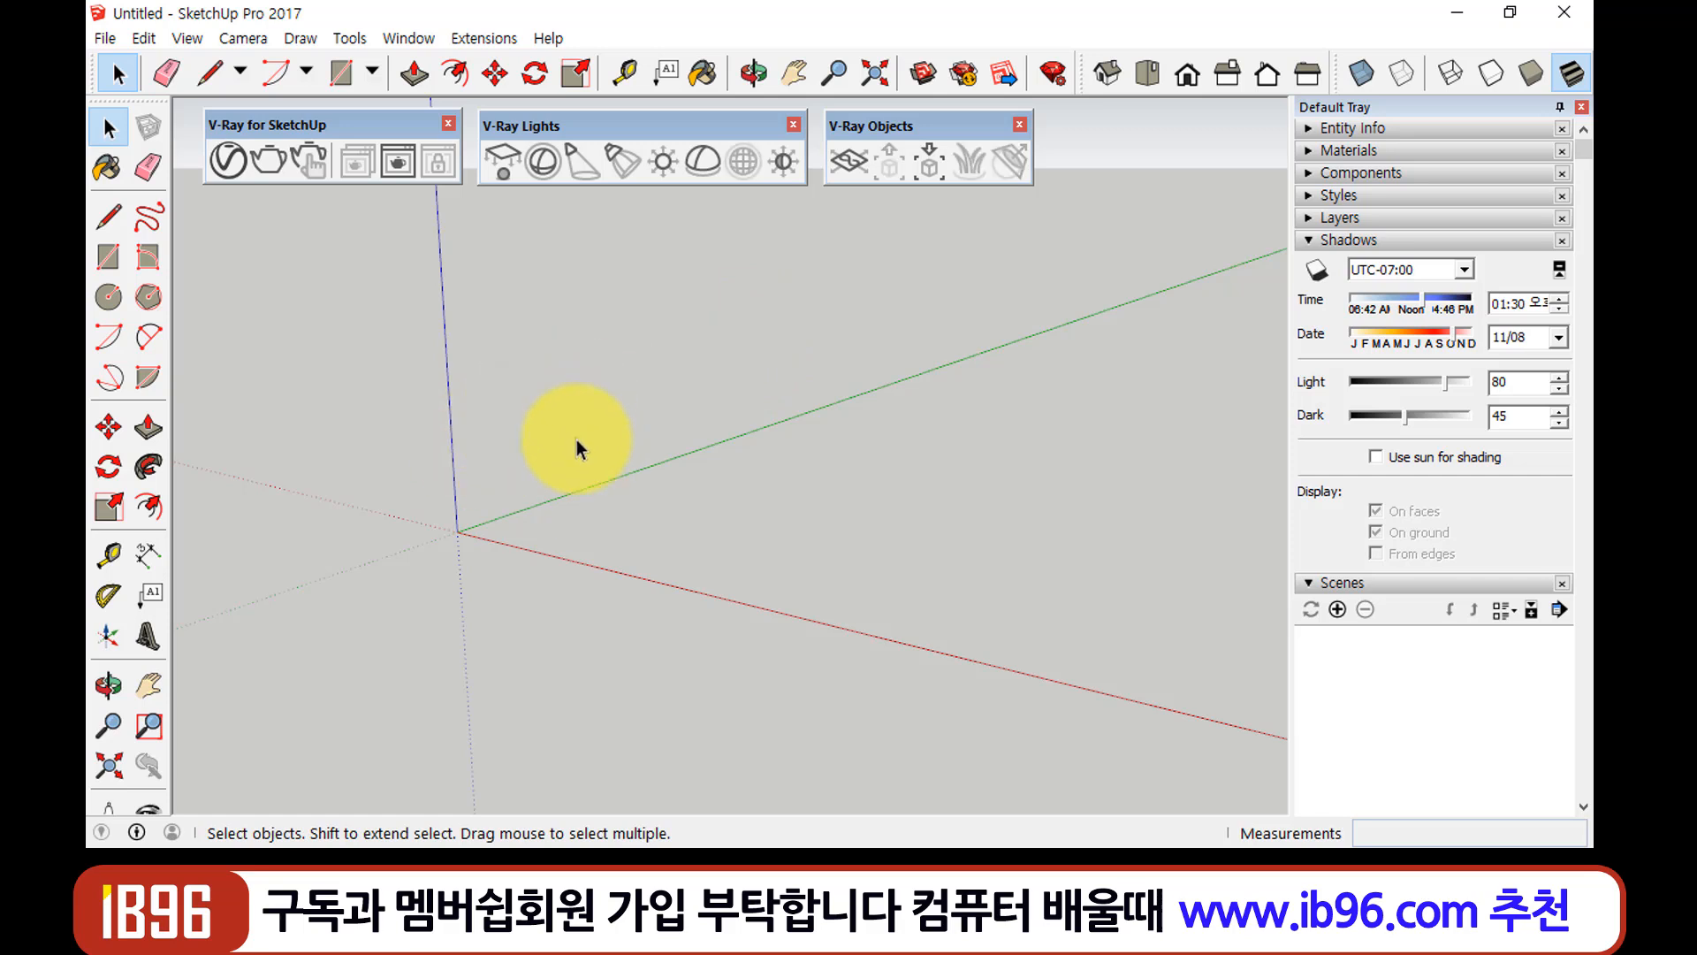
Switch the camera to parallel projection and show the front view
{"action": "left_click", "coordinate": [240, 38]}
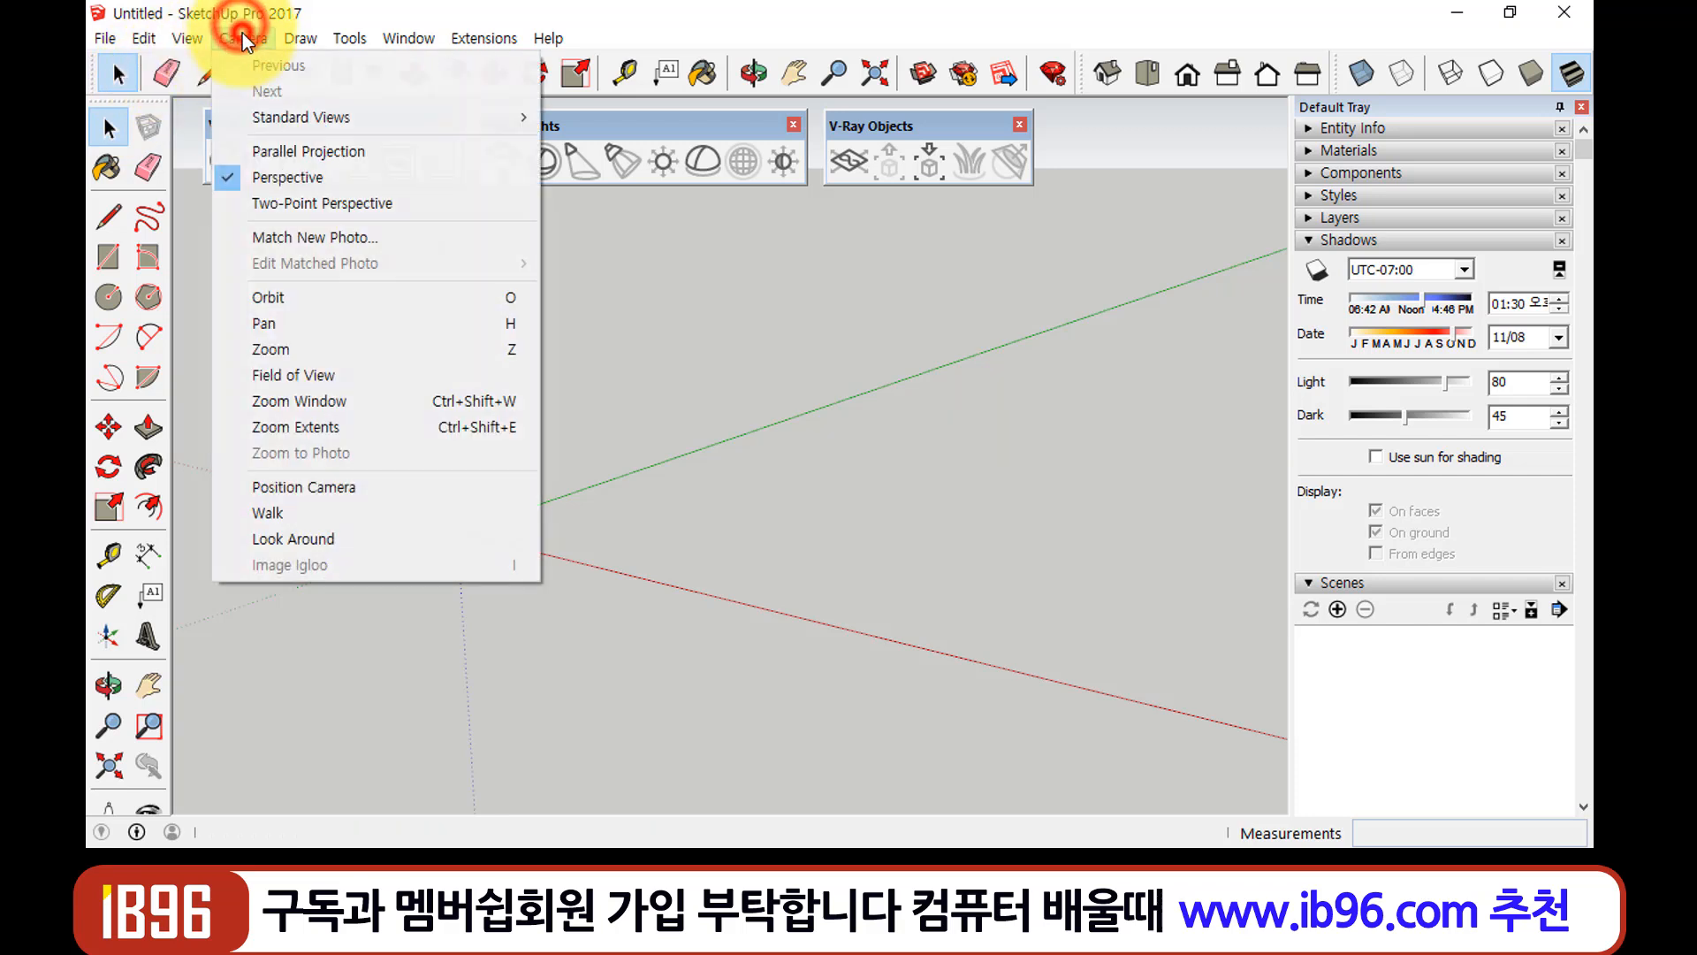
{"action": "left_click", "coordinate": [286, 154]}
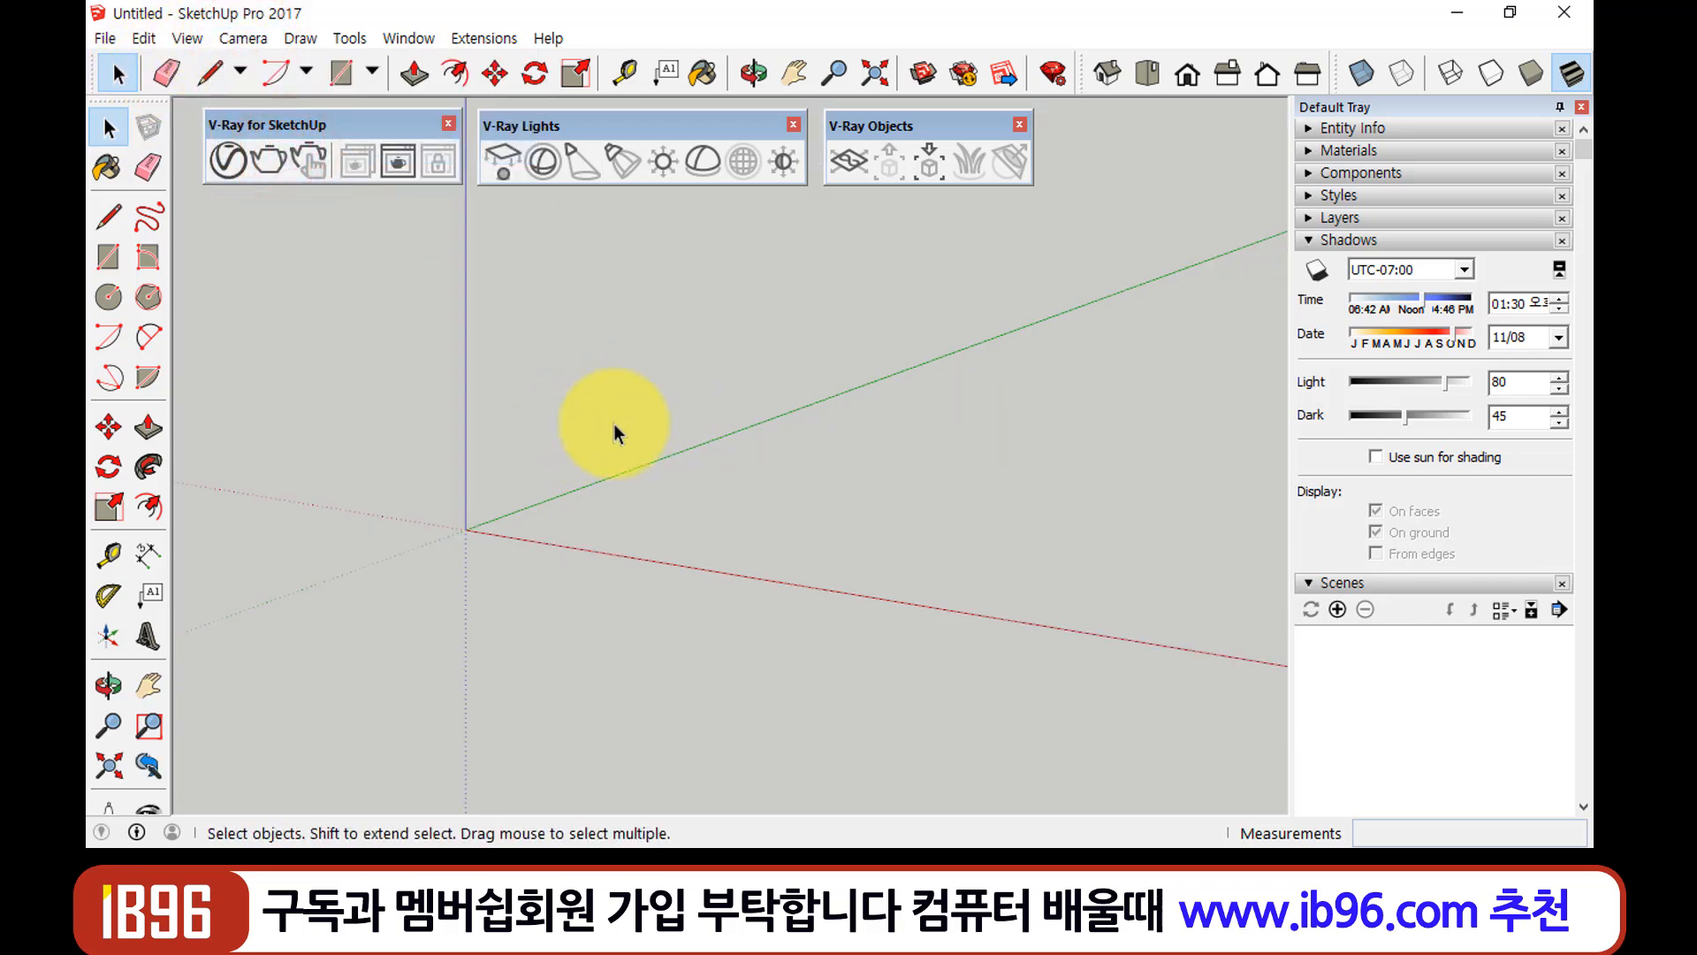
{"action": "left_click", "coordinate": [1148, 77]}
{"action": "left_click", "coordinate": [1178, 76]}
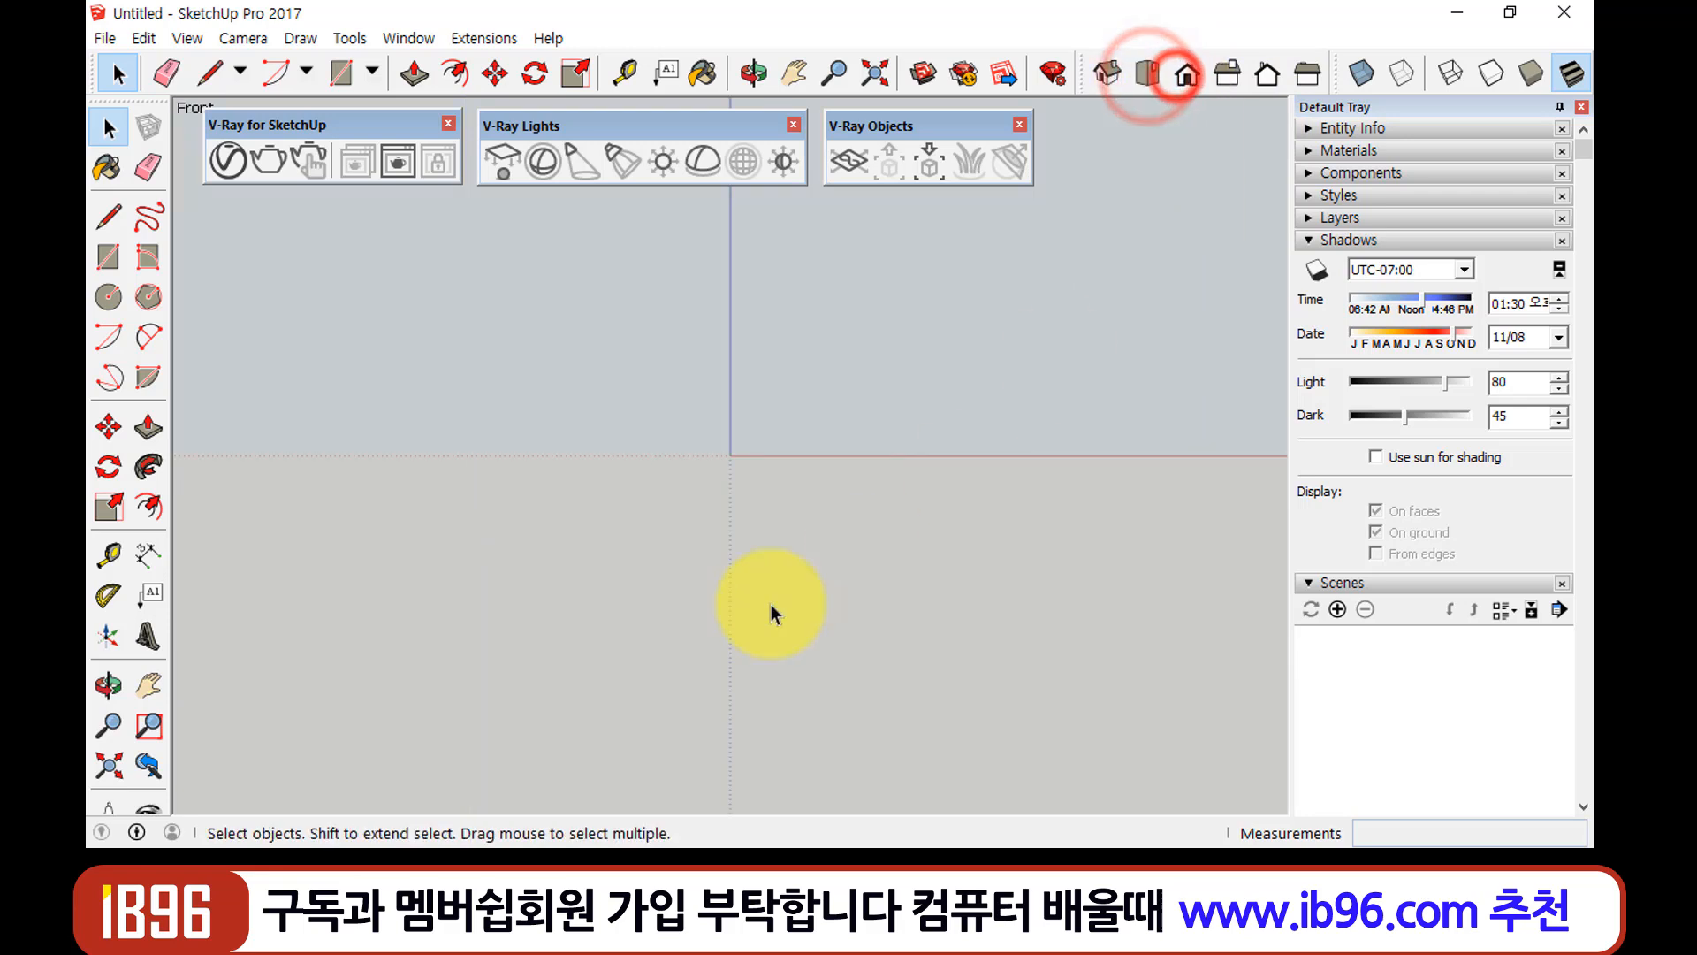
Draw a rectangle of about 6159 × 4022 mm standing on the red axis, just beside the origin
{"action": "left_click", "coordinate": [142, 674]}
{"action": "left_click_drag", "start_coordinate": [724, 401], "coordinate": [921, 325]}
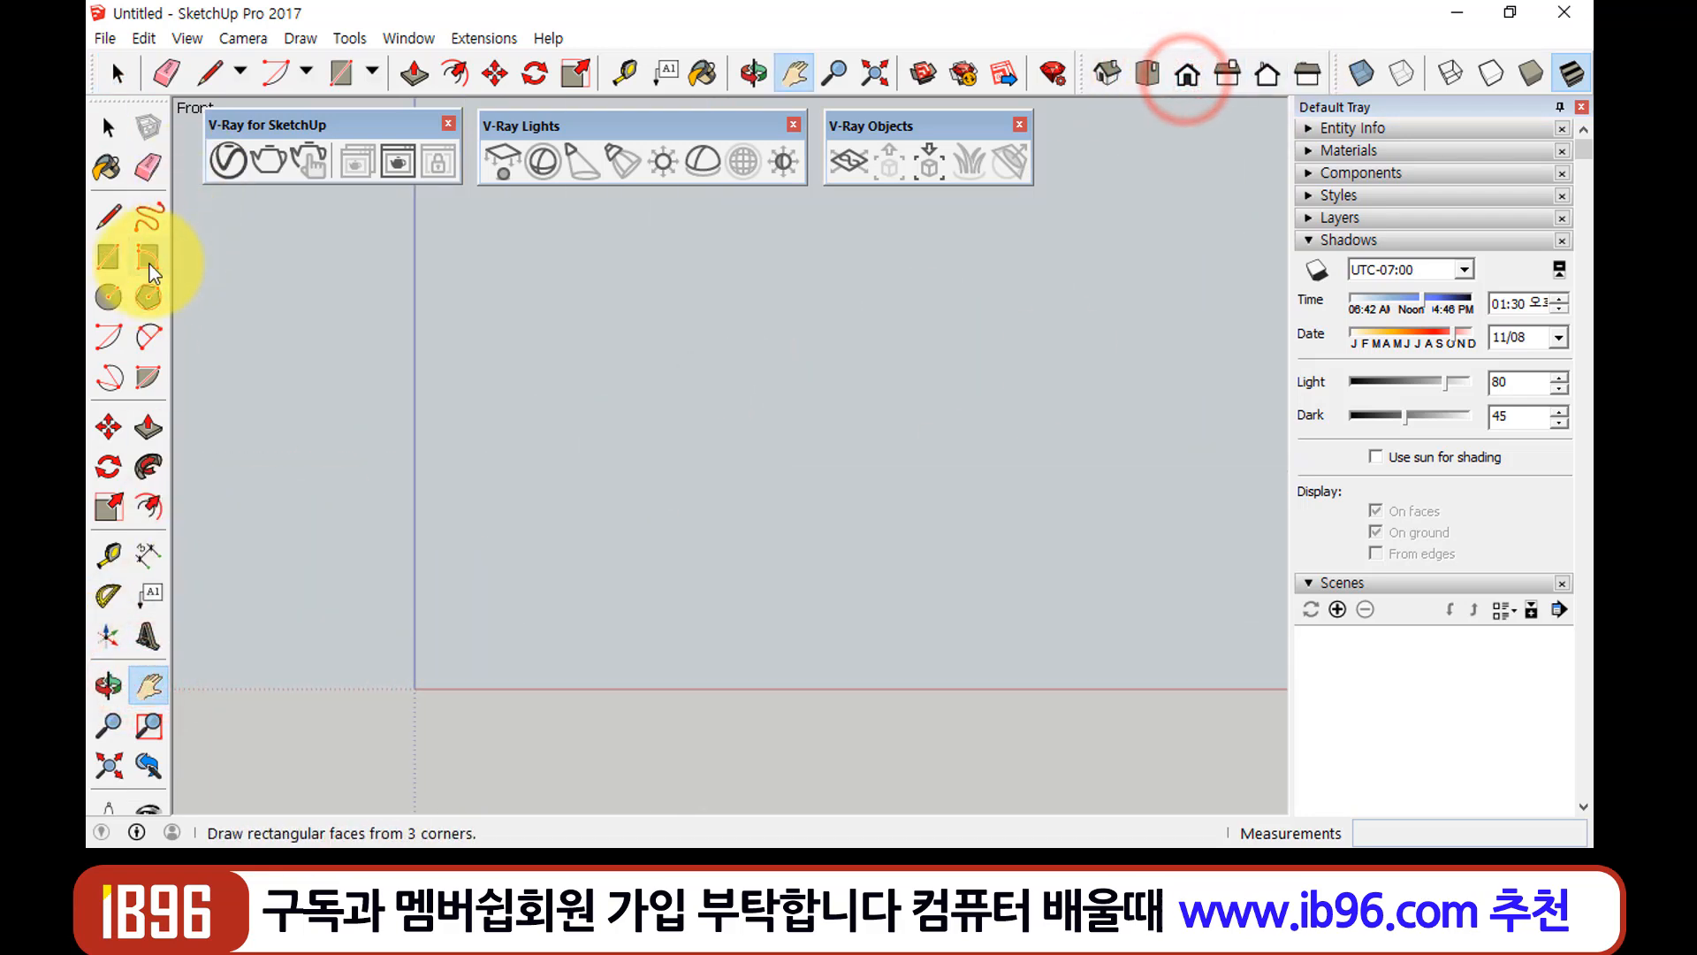
{"action": "left_click", "coordinate": [109, 255]}
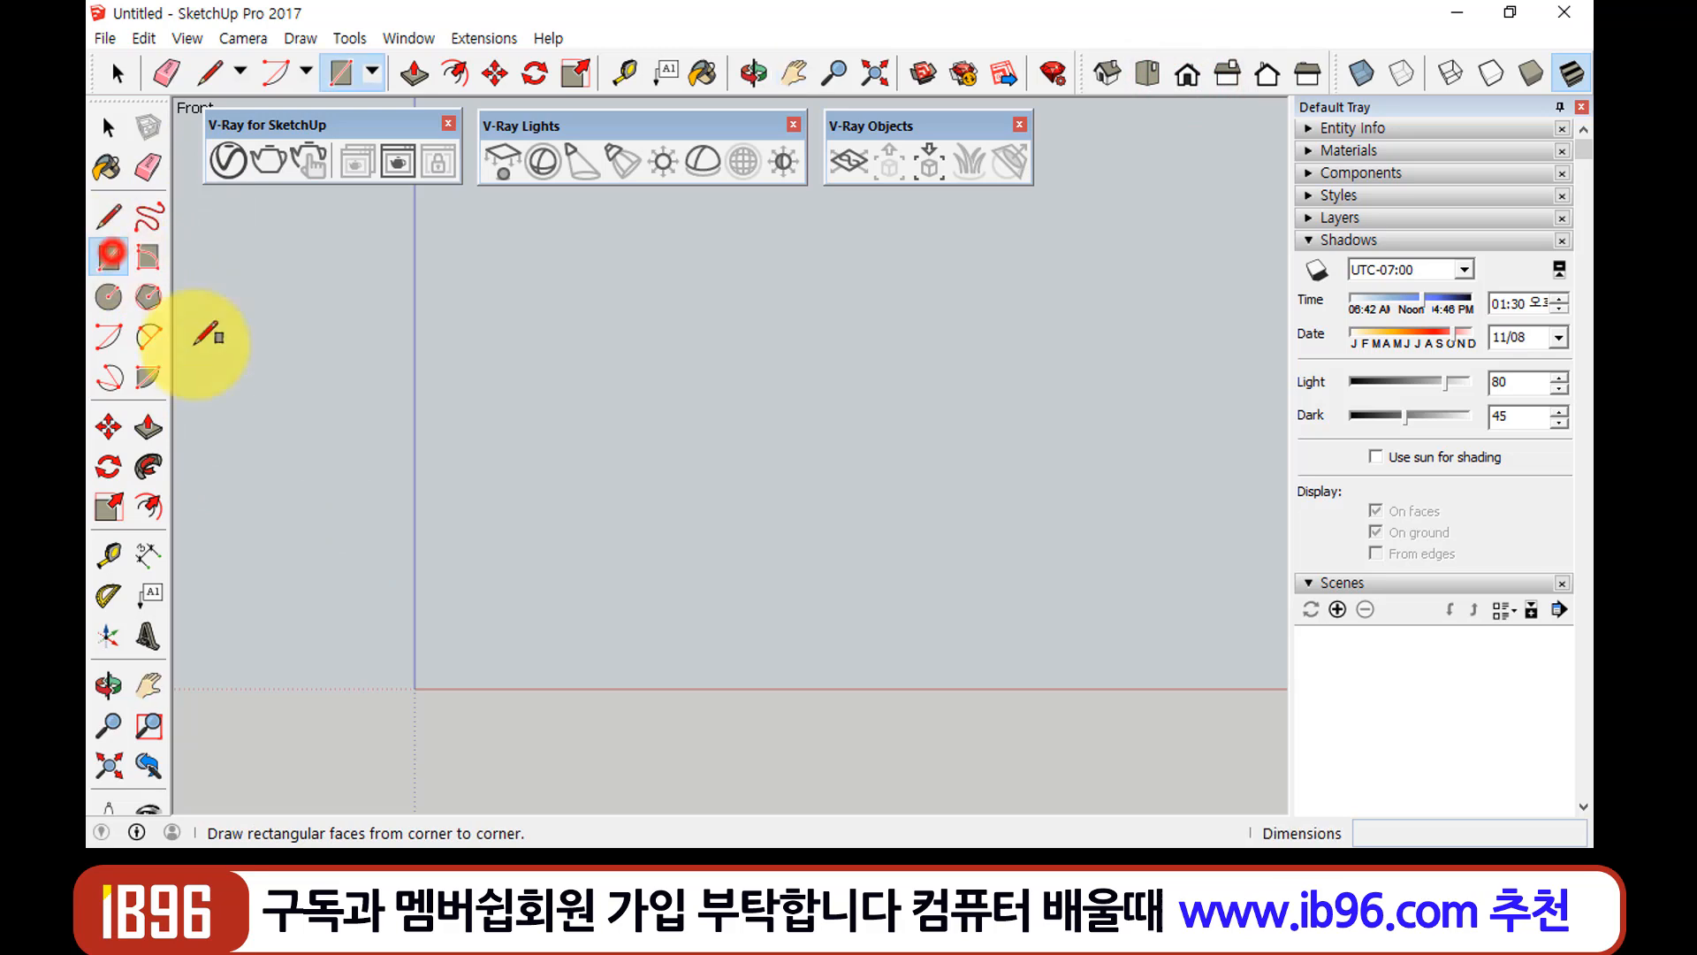
{"action": "left_click", "coordinate": [470, 688]}
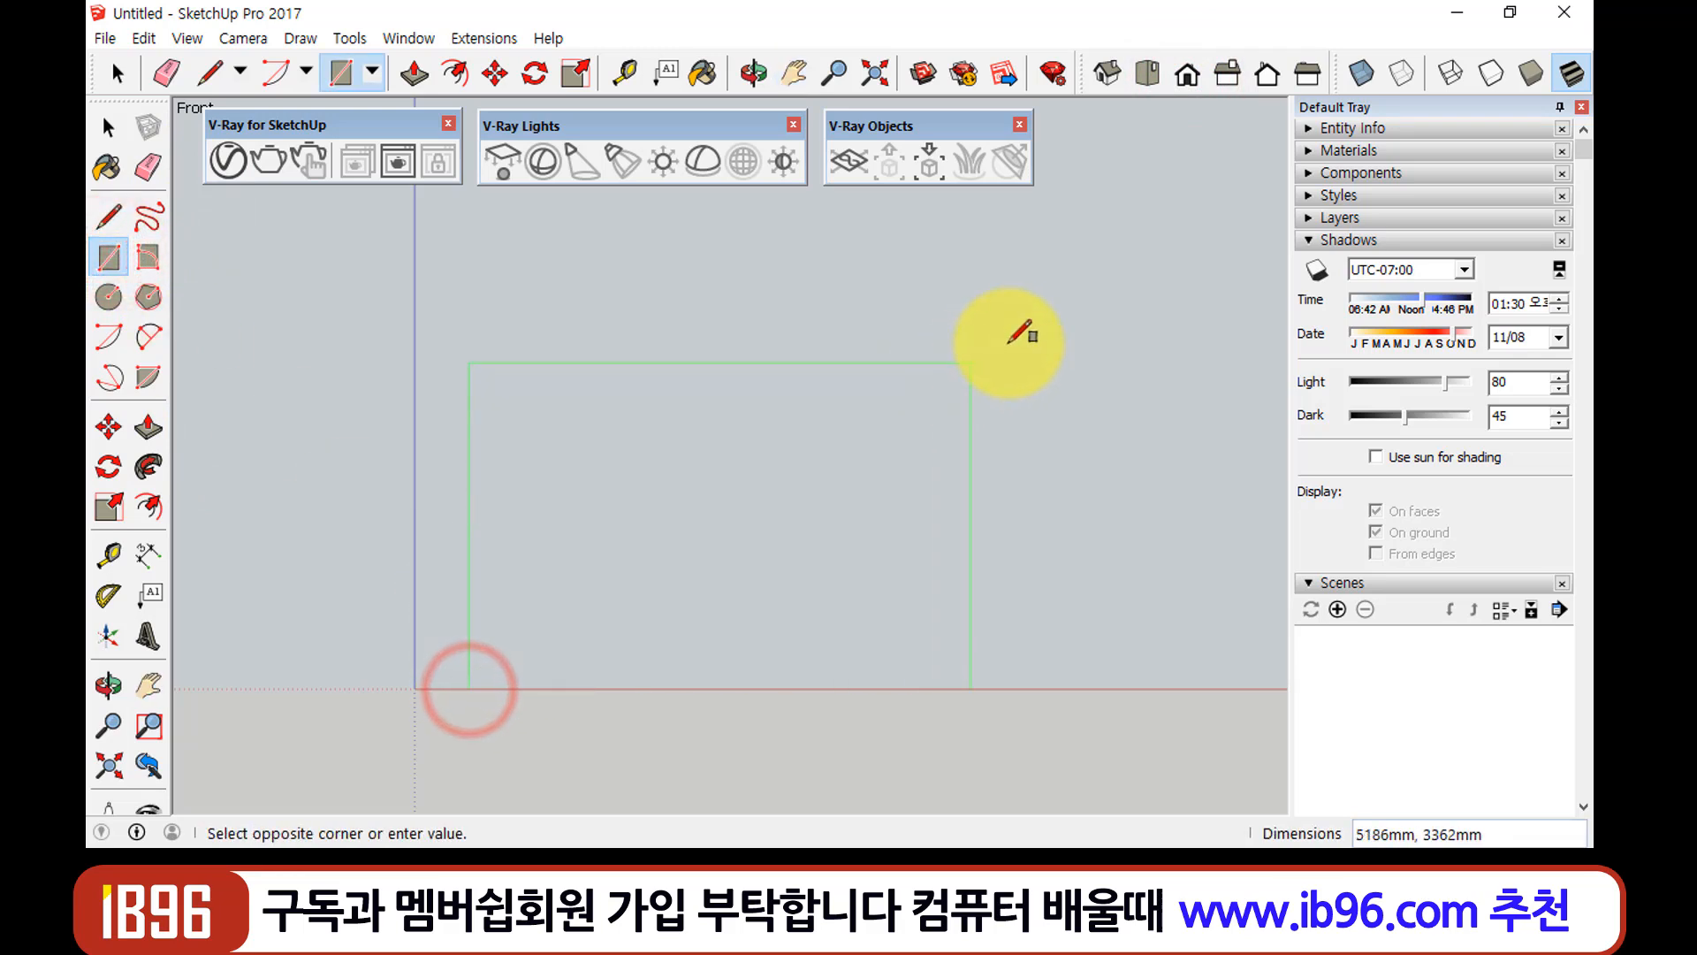
{"action": "left_click", "coordinate": [1072, 295]}
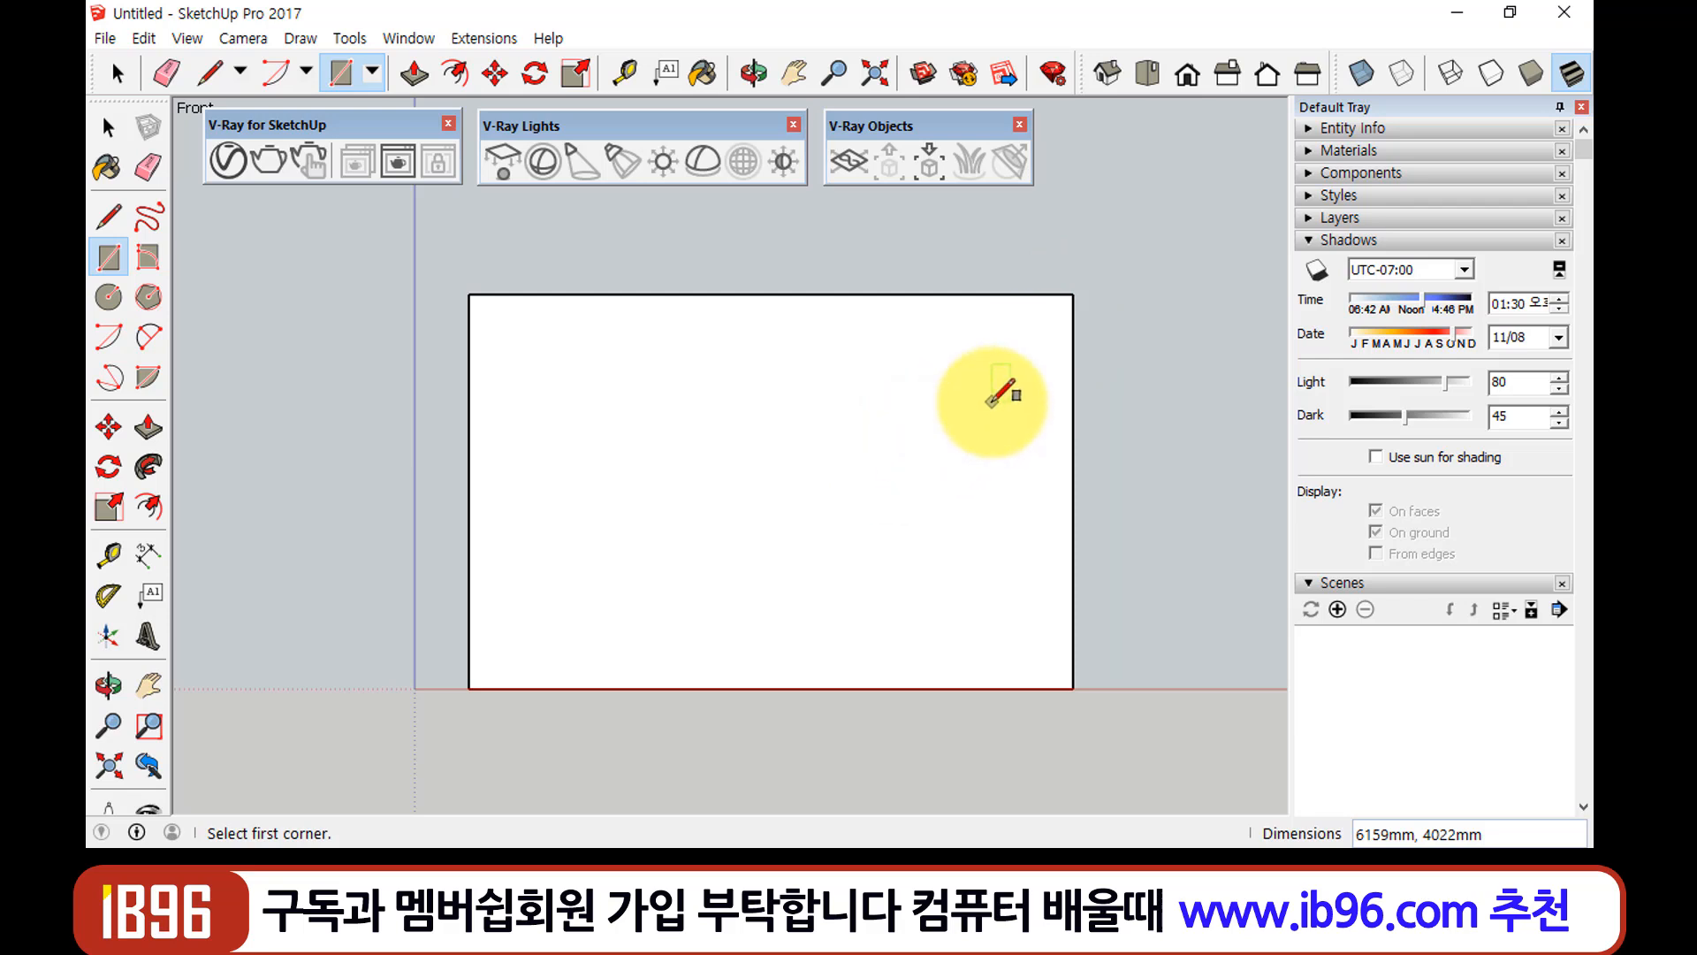
Push/Pull the rectangle back along the green axis to form a deep box
{"action": "middle_click_drag", "start_coordinate": [993, 406], "coordinate": [739, 555]}
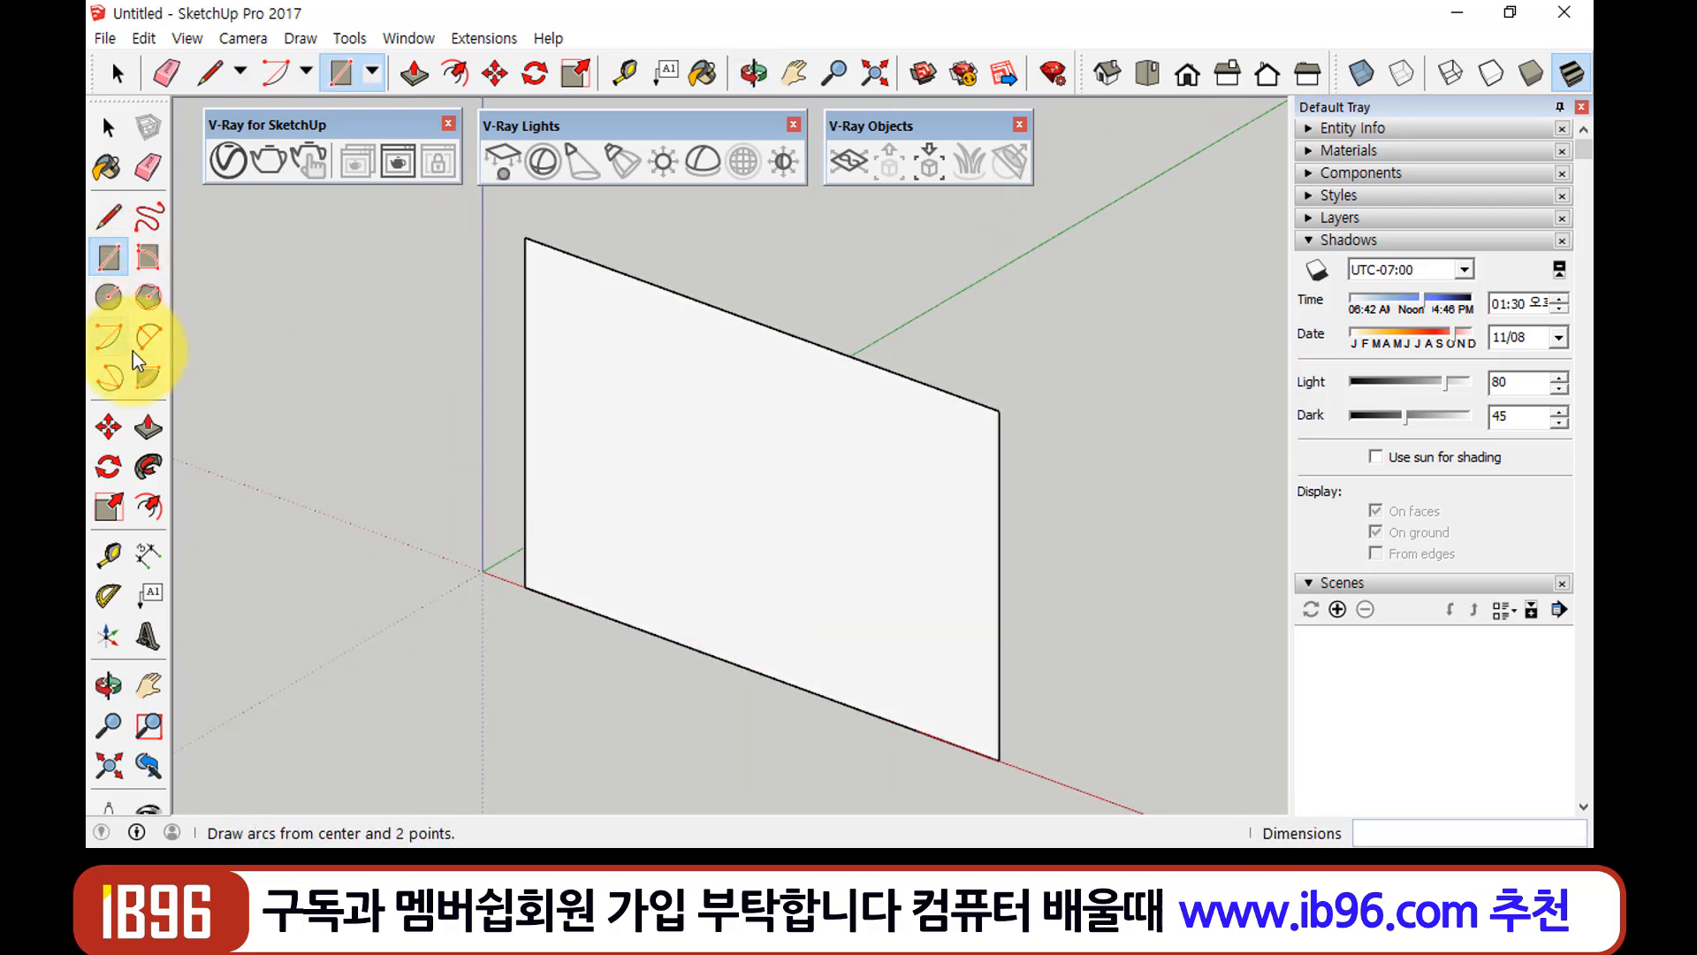
{"action": "left_click", "coordinate": [148, 427]}
{"action": "left_click_drag", "start_coordinate": [664, 517], "coordinate": [1075, 292]}
Delete the front face of the box to open up its interior
{"action": "middle_click_drag", "start_coordinate": [689, 430], "coordinate": [758, 363]}
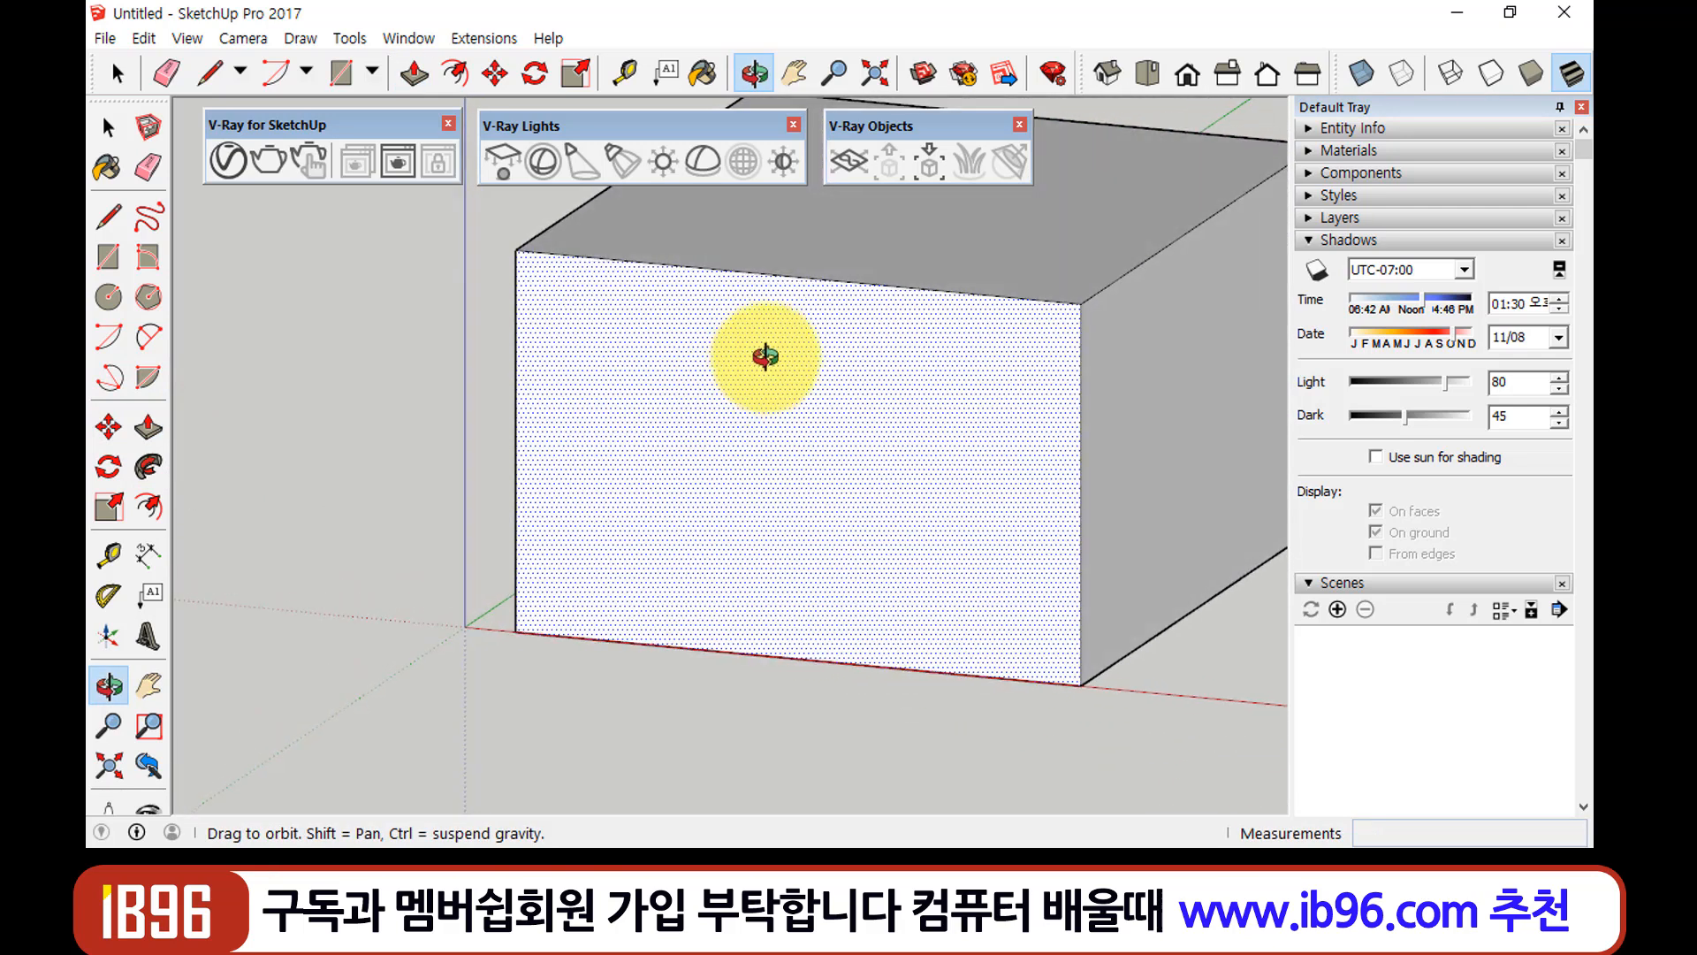
{"action": "left_click", "coordinate": [148, 686]}
{"action": "left_click_drag", "start_coordinate": [571, 474], "coordinate": [454, 586]}
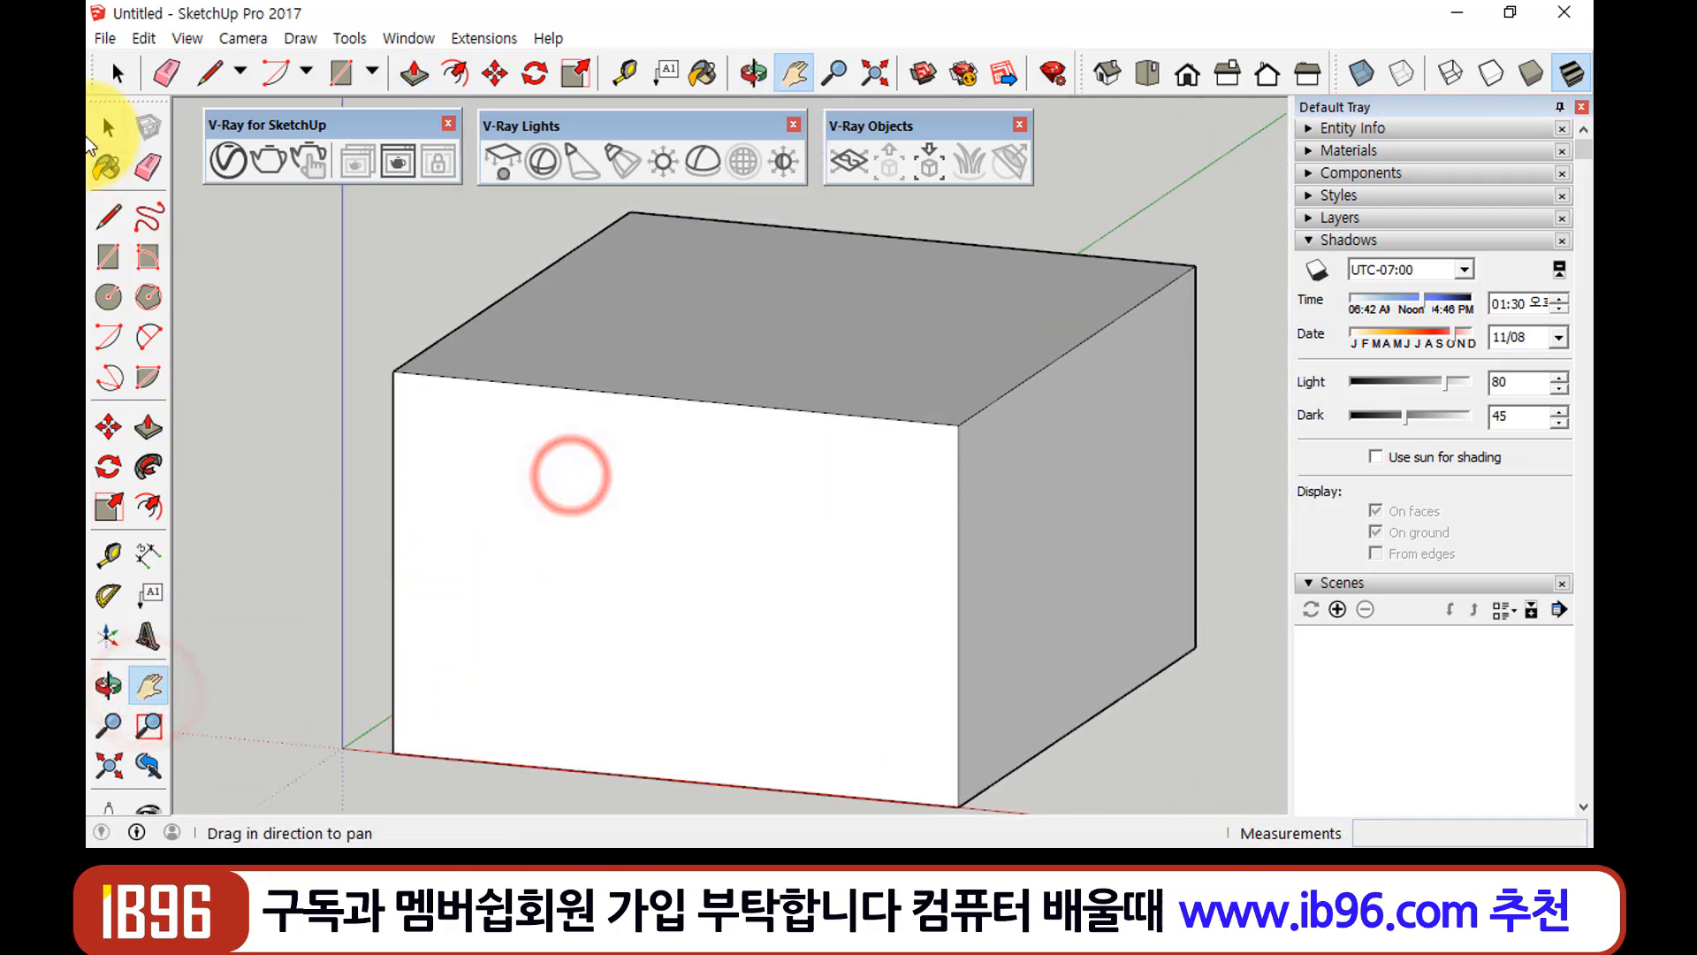
{"action": "left_click", "coordinate": [108, 126]}
{"action": "left_click", "coordinate": [540, 597]}
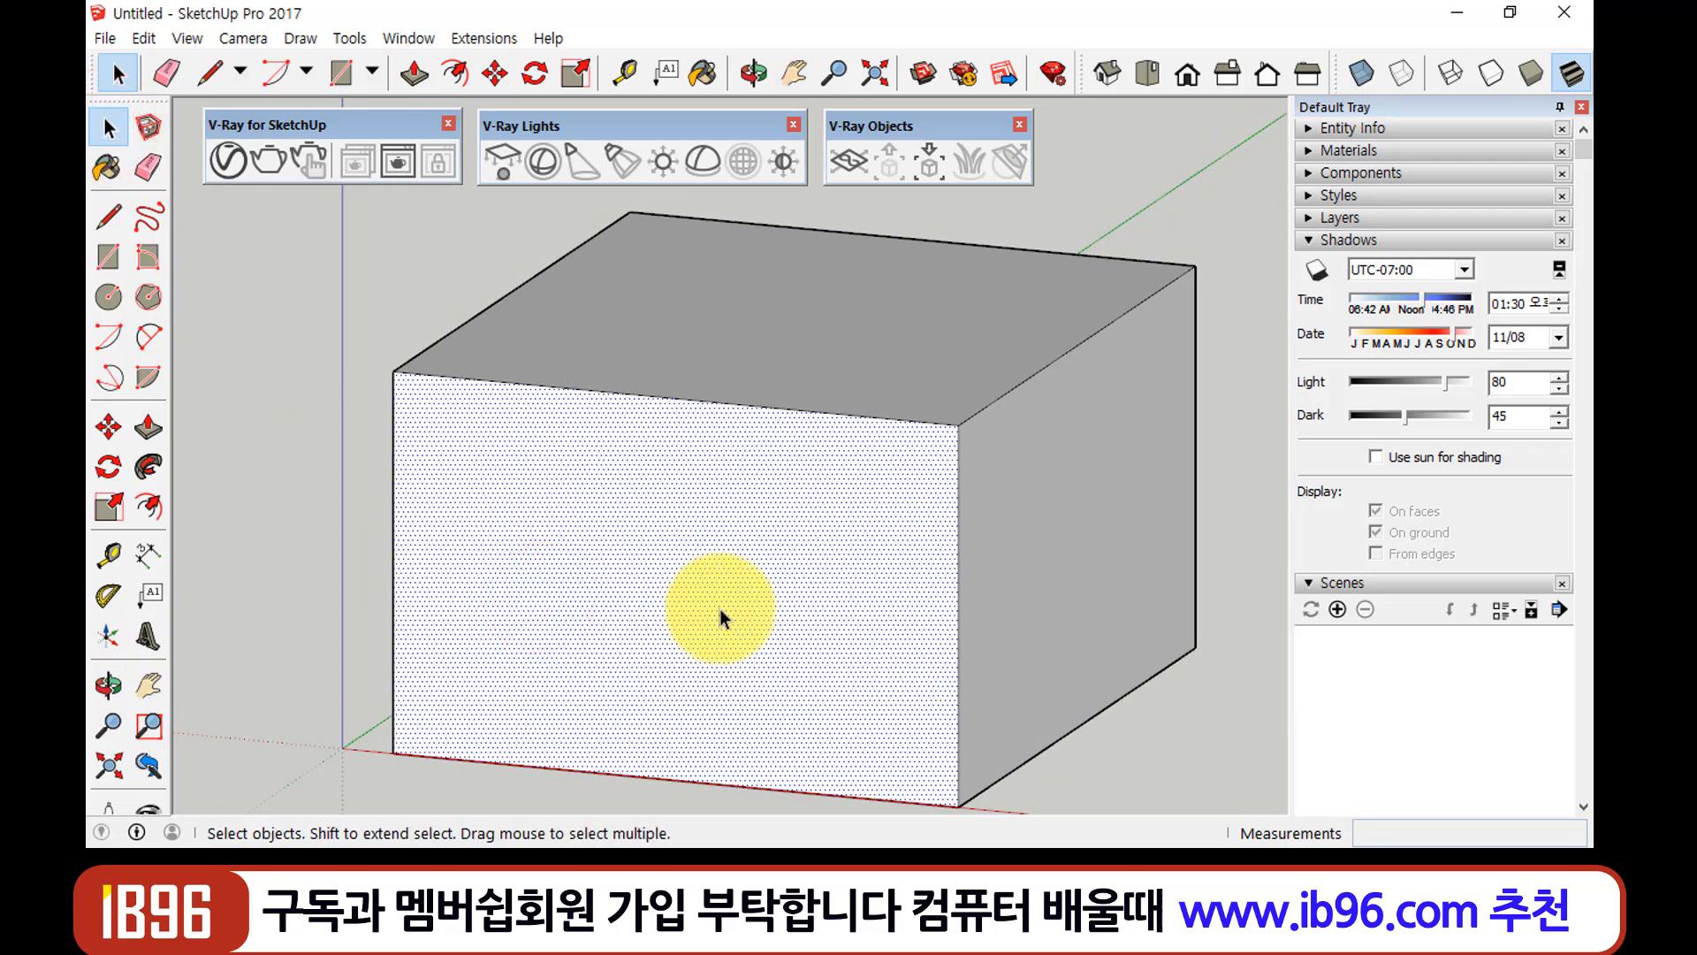
{"action": "key", "text": "Delete"}
{"action": "key", "text": "o"}
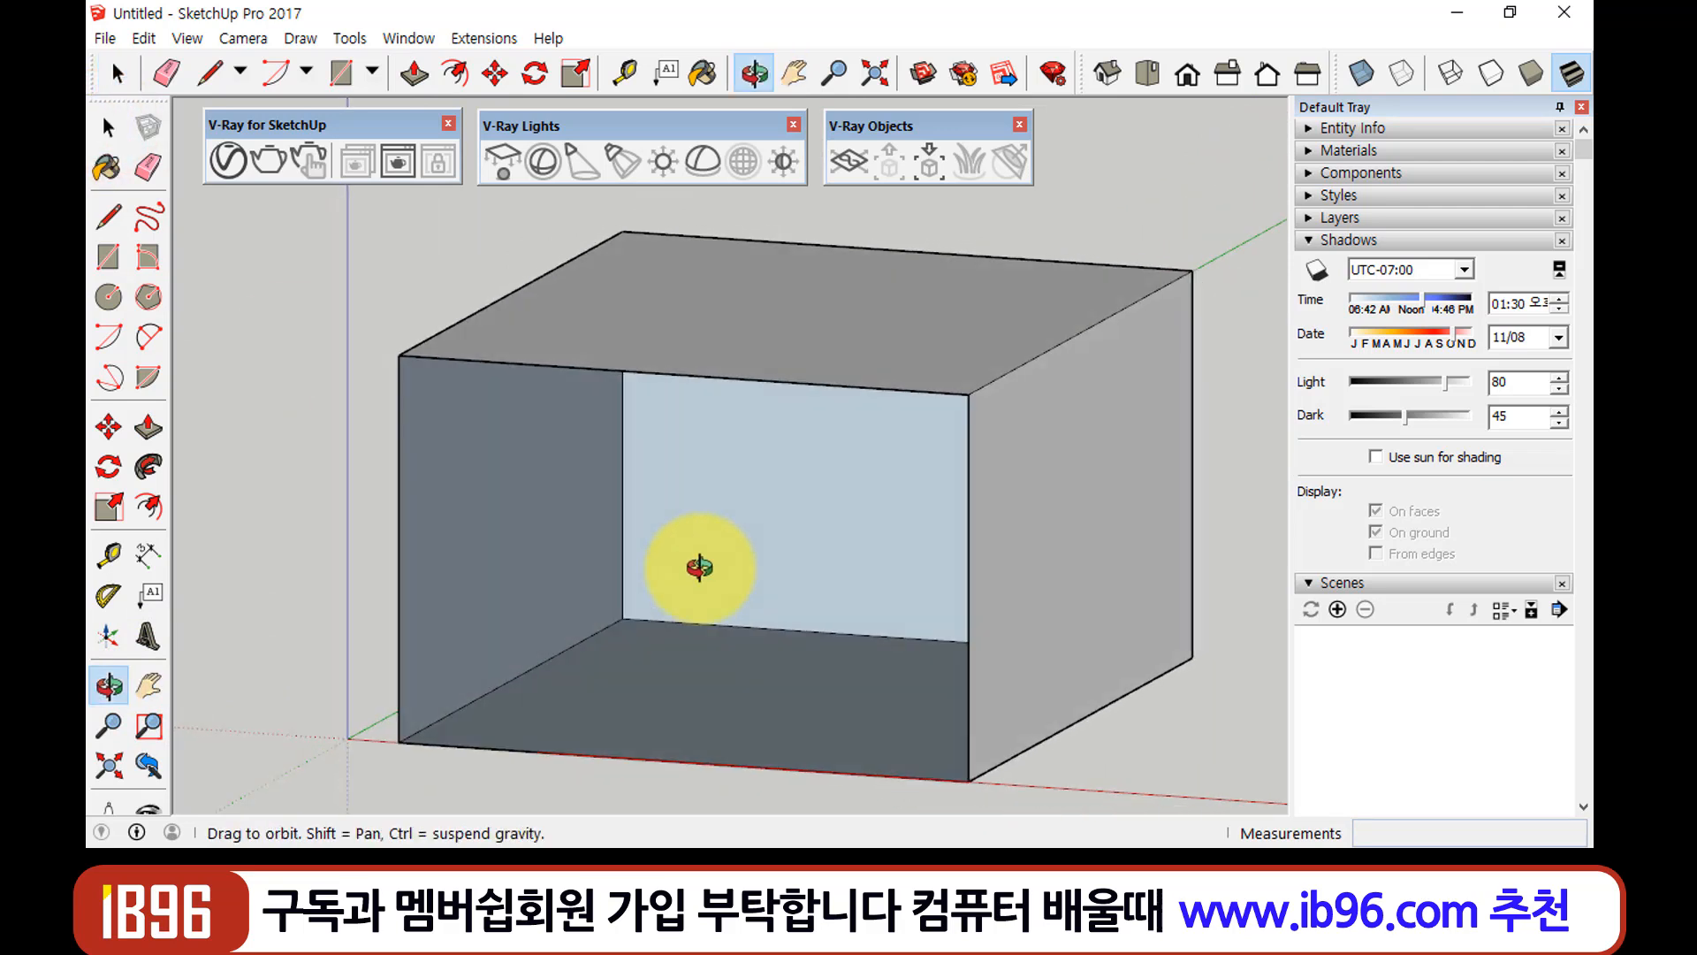
Reverse all faces of the open box so their front sides face the interior
{"action": "left_click_drag", "start_coordinate": [693, 569], "coordinate": [672, 624]}
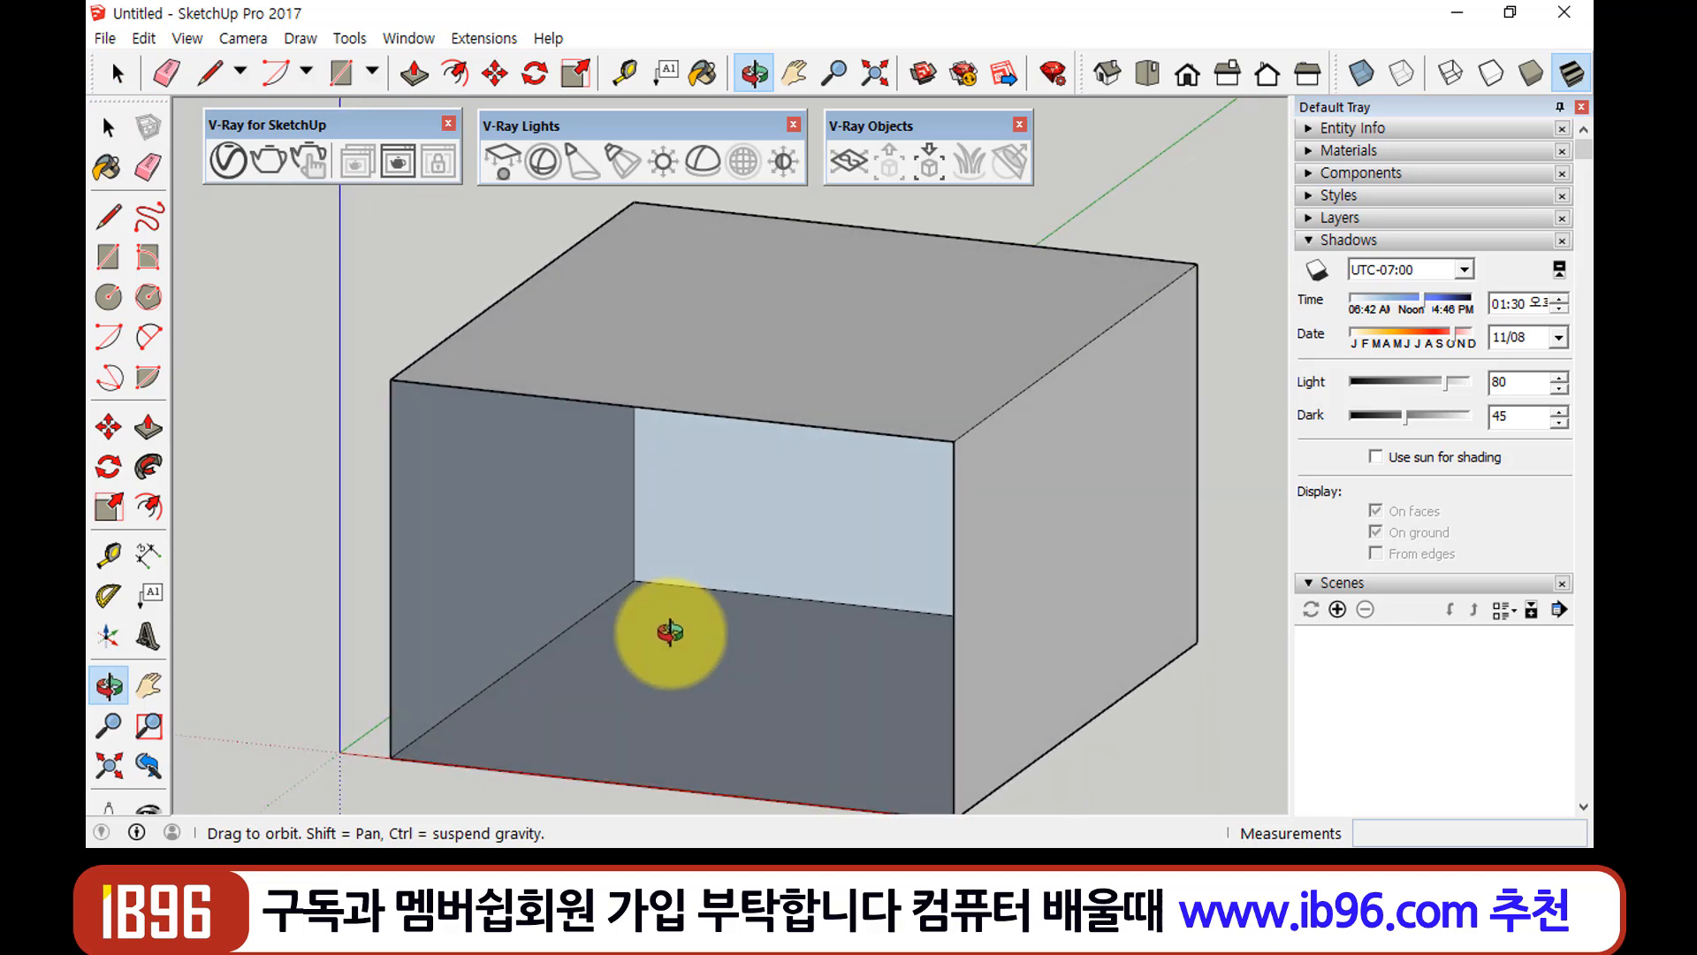
{"action": "key", "text": "space"}
{"action": "left_click", "coordinate": [872, 284]}
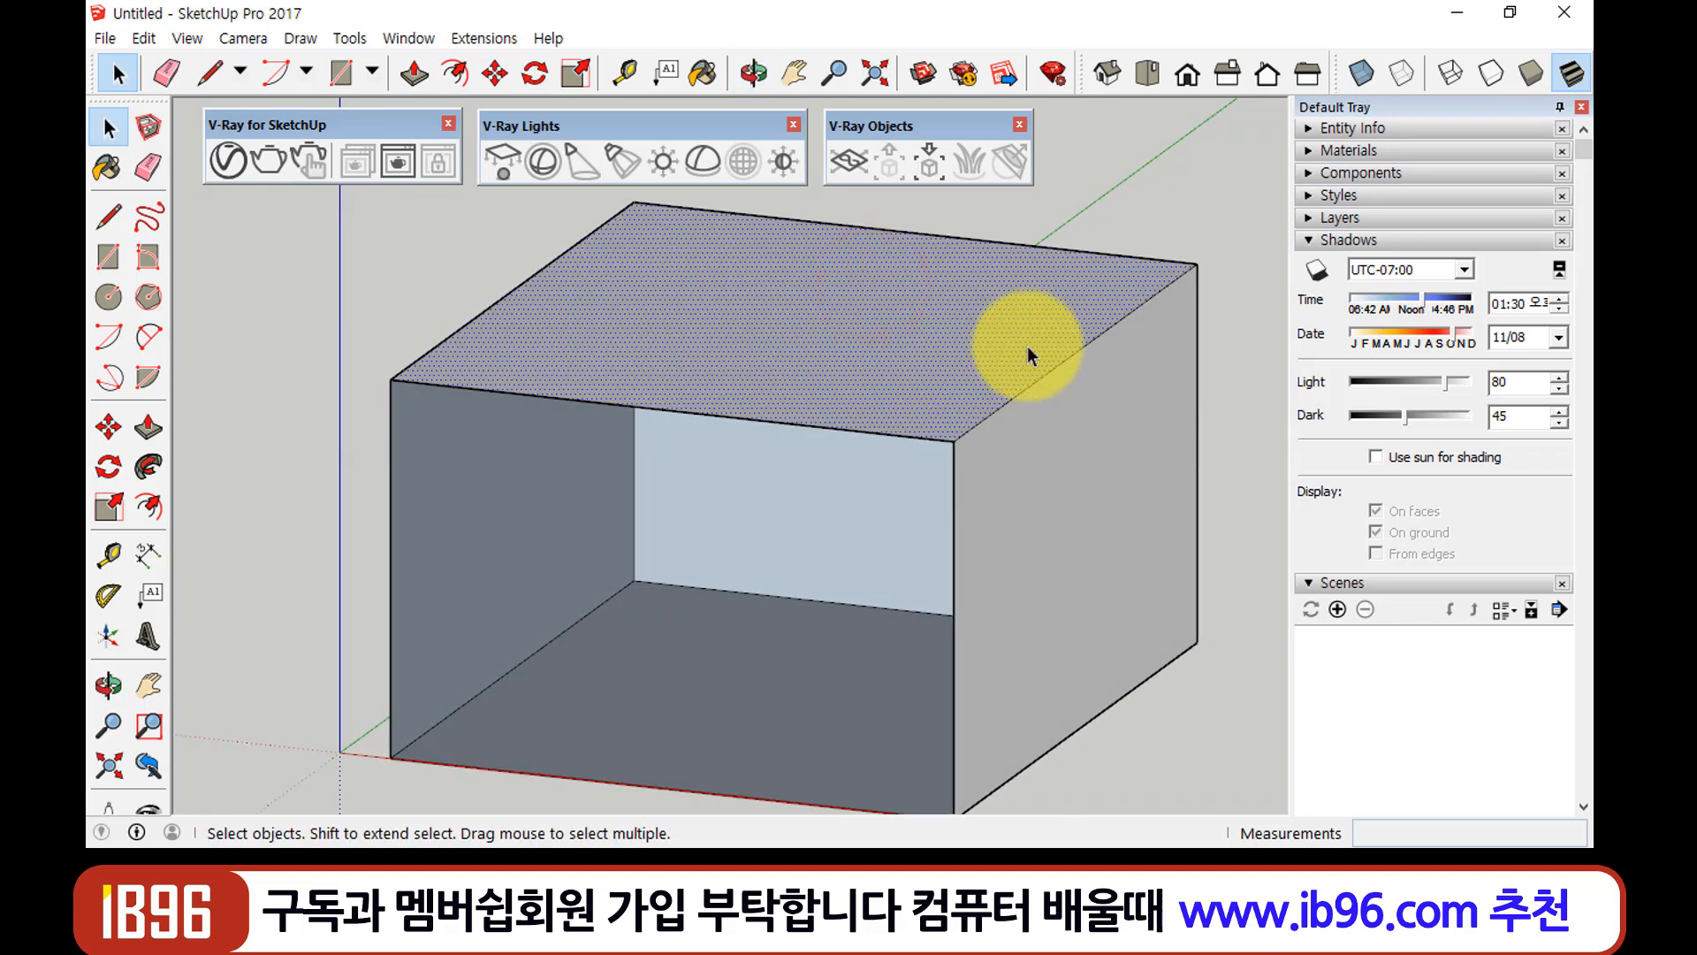
{"action": "middle_click_drag", "start_coordinate": [666, 443], "coordinate": [745, 362]}
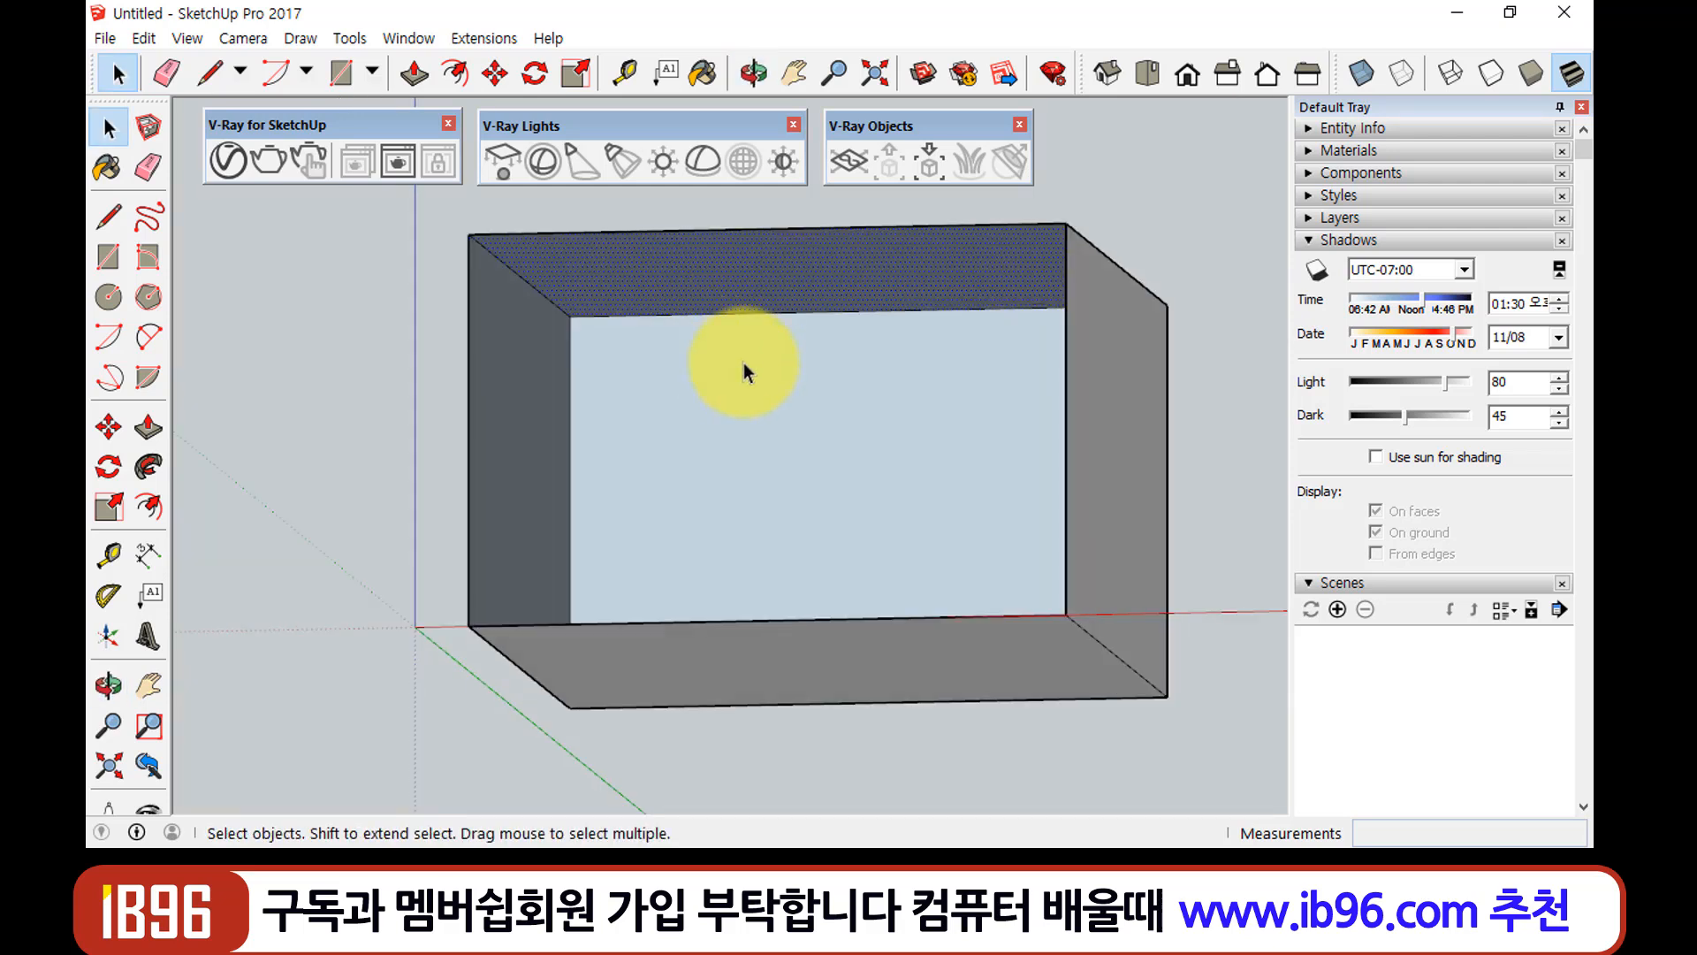
{"action": "left_click", "coordinate": [830, 273]}
{"action": "triple_click", "coordinate": [753, 467]}
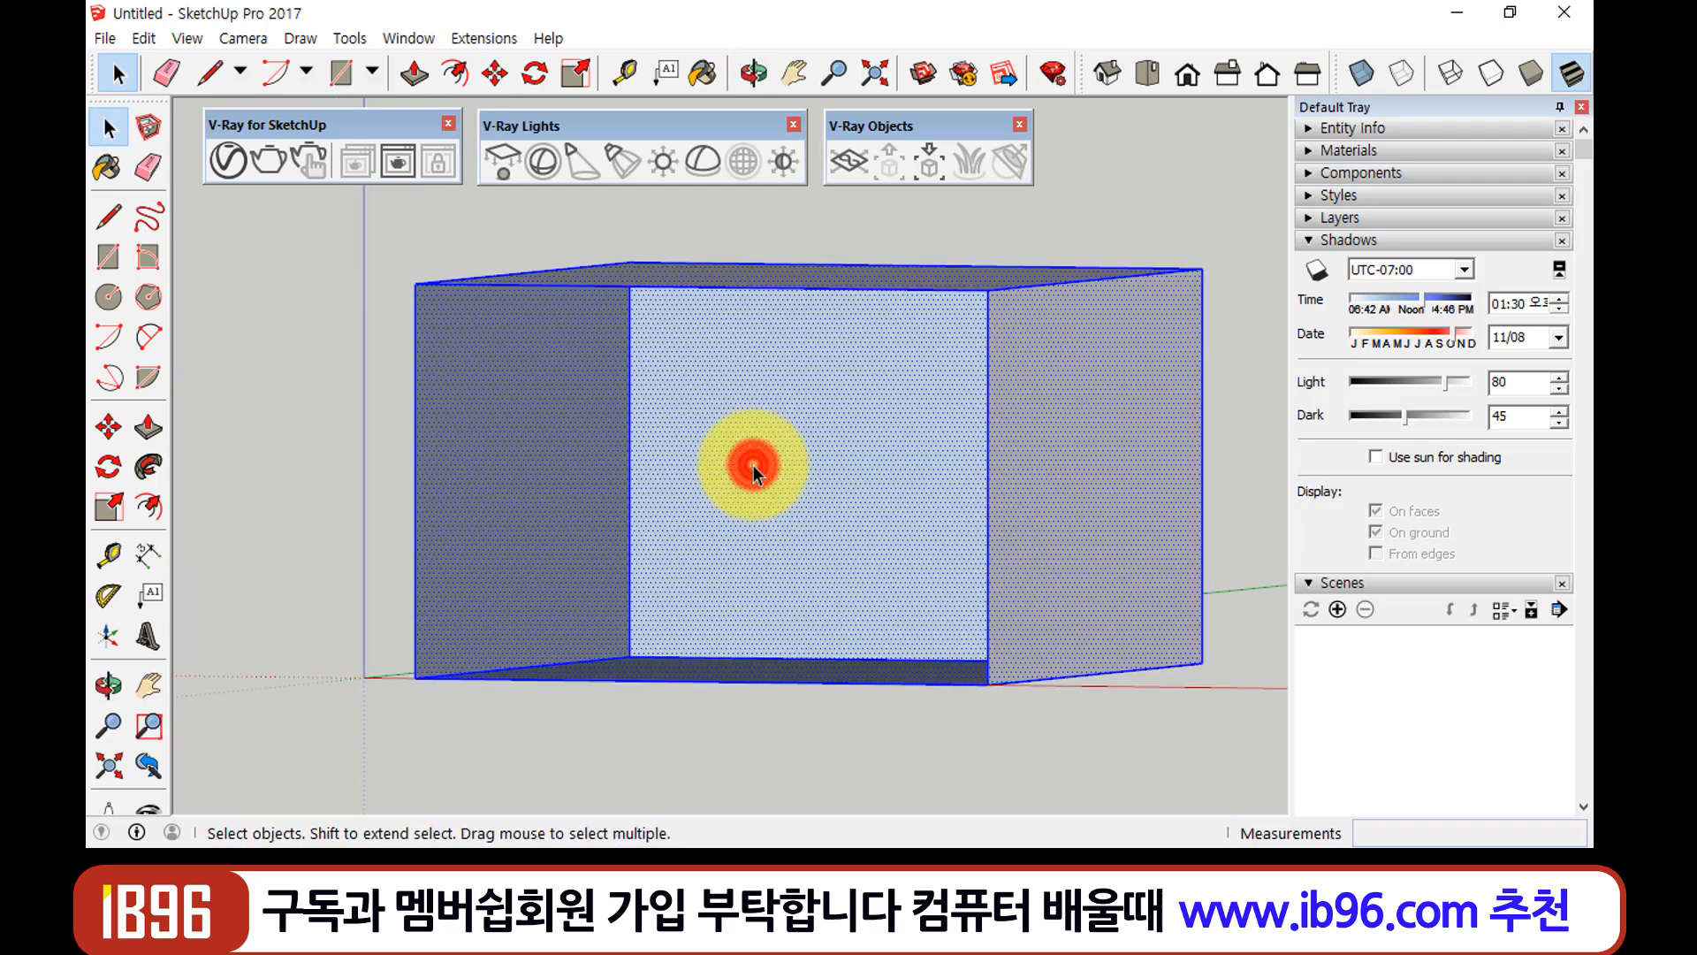
{"action": "middle_click_drag", "start_coordinate": [753, 476], "coordinate": [778, 367]}
{"action": "right_click", "coordinate": [802, 291]}
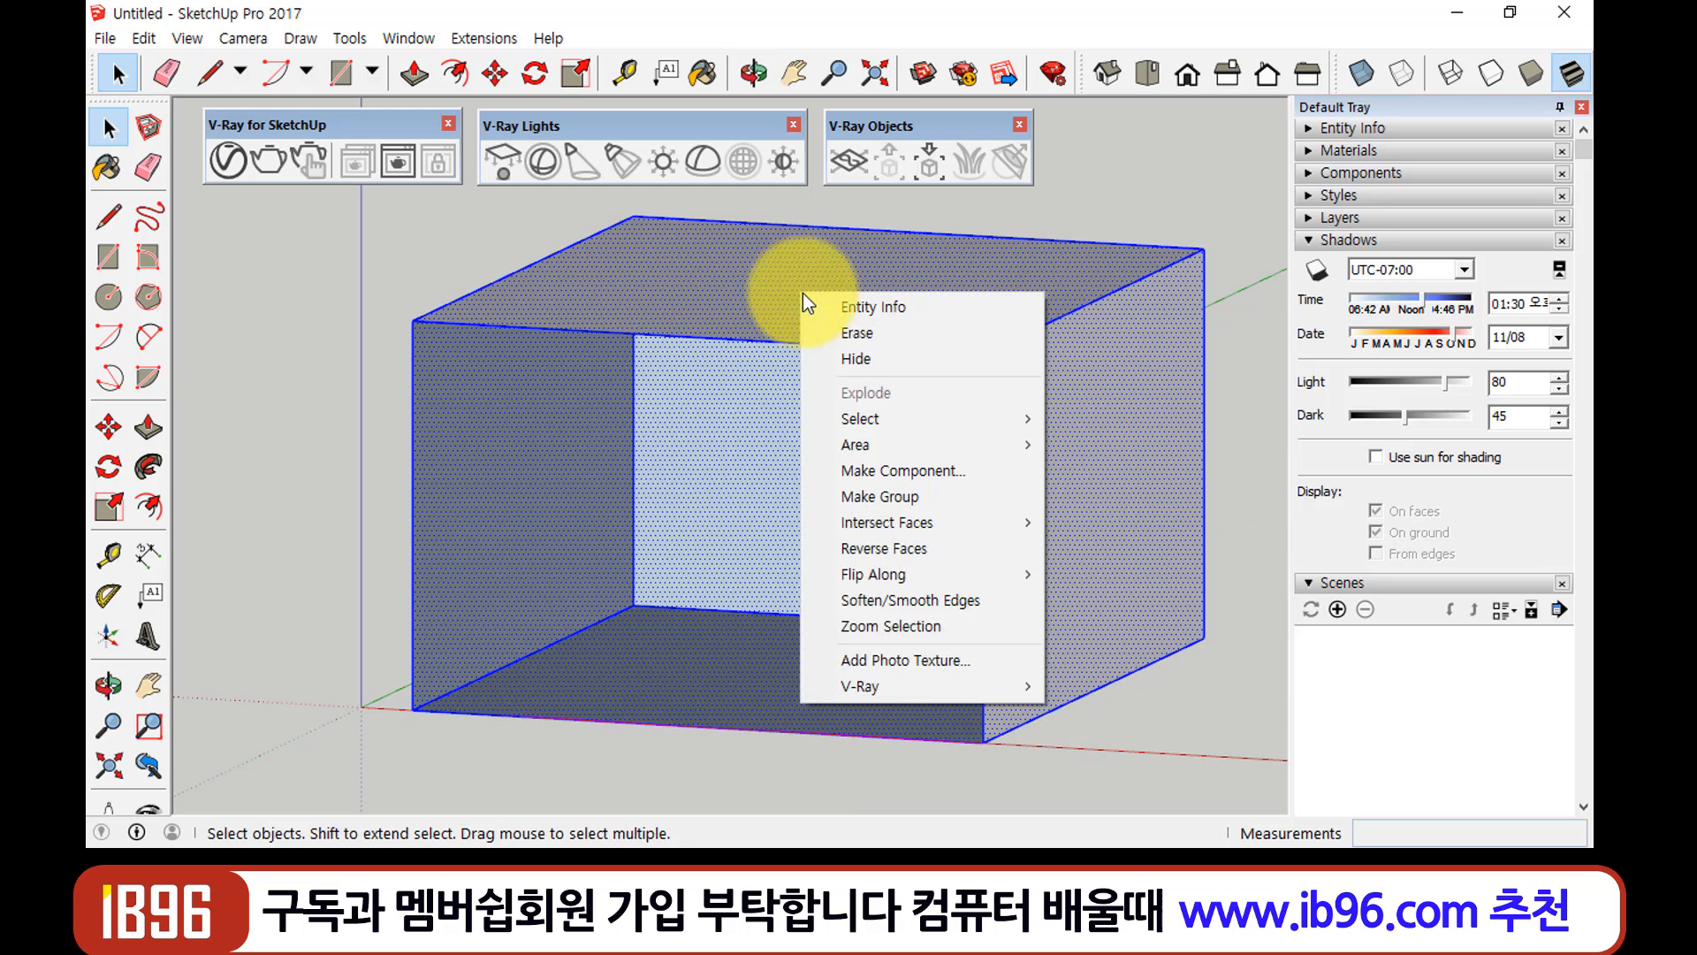
{"action": "left_click", "coordinate": [852, 547]}
{"action": "left_click", "coordinate": [1243, 345]}
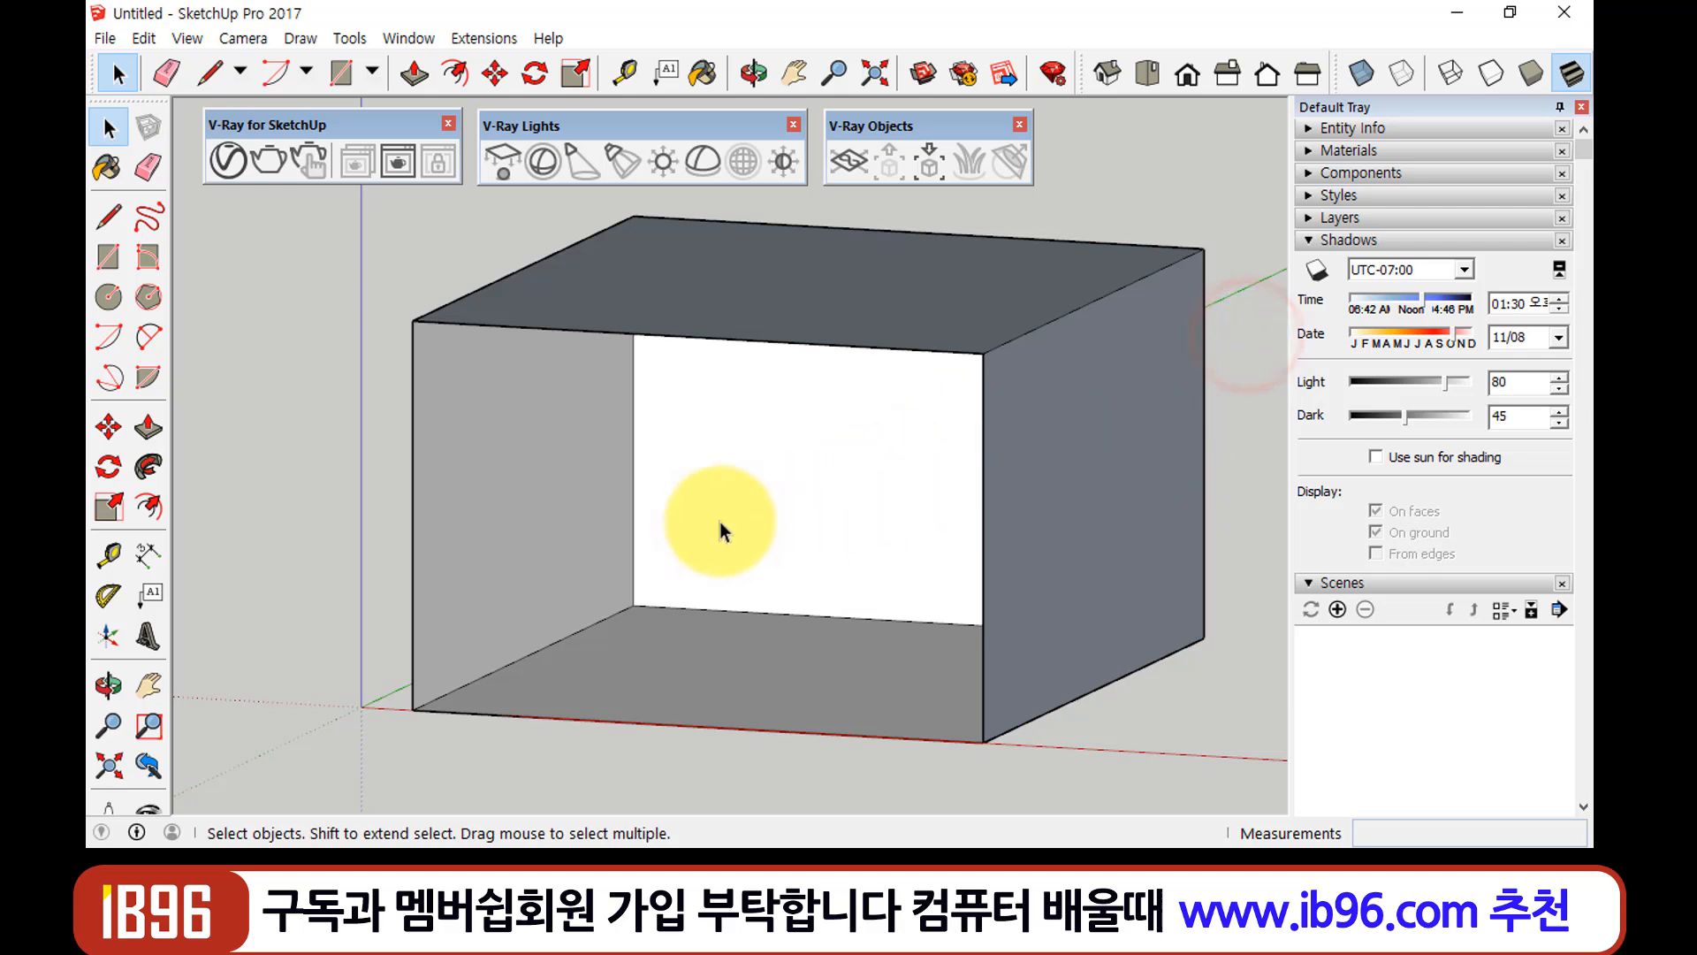
Switch the camera to perspective and frame the open front of the box to show its interior
{"action": "middle_click_drag", "start_coordinate": [705, 460], "coordinate": [807, 447]}
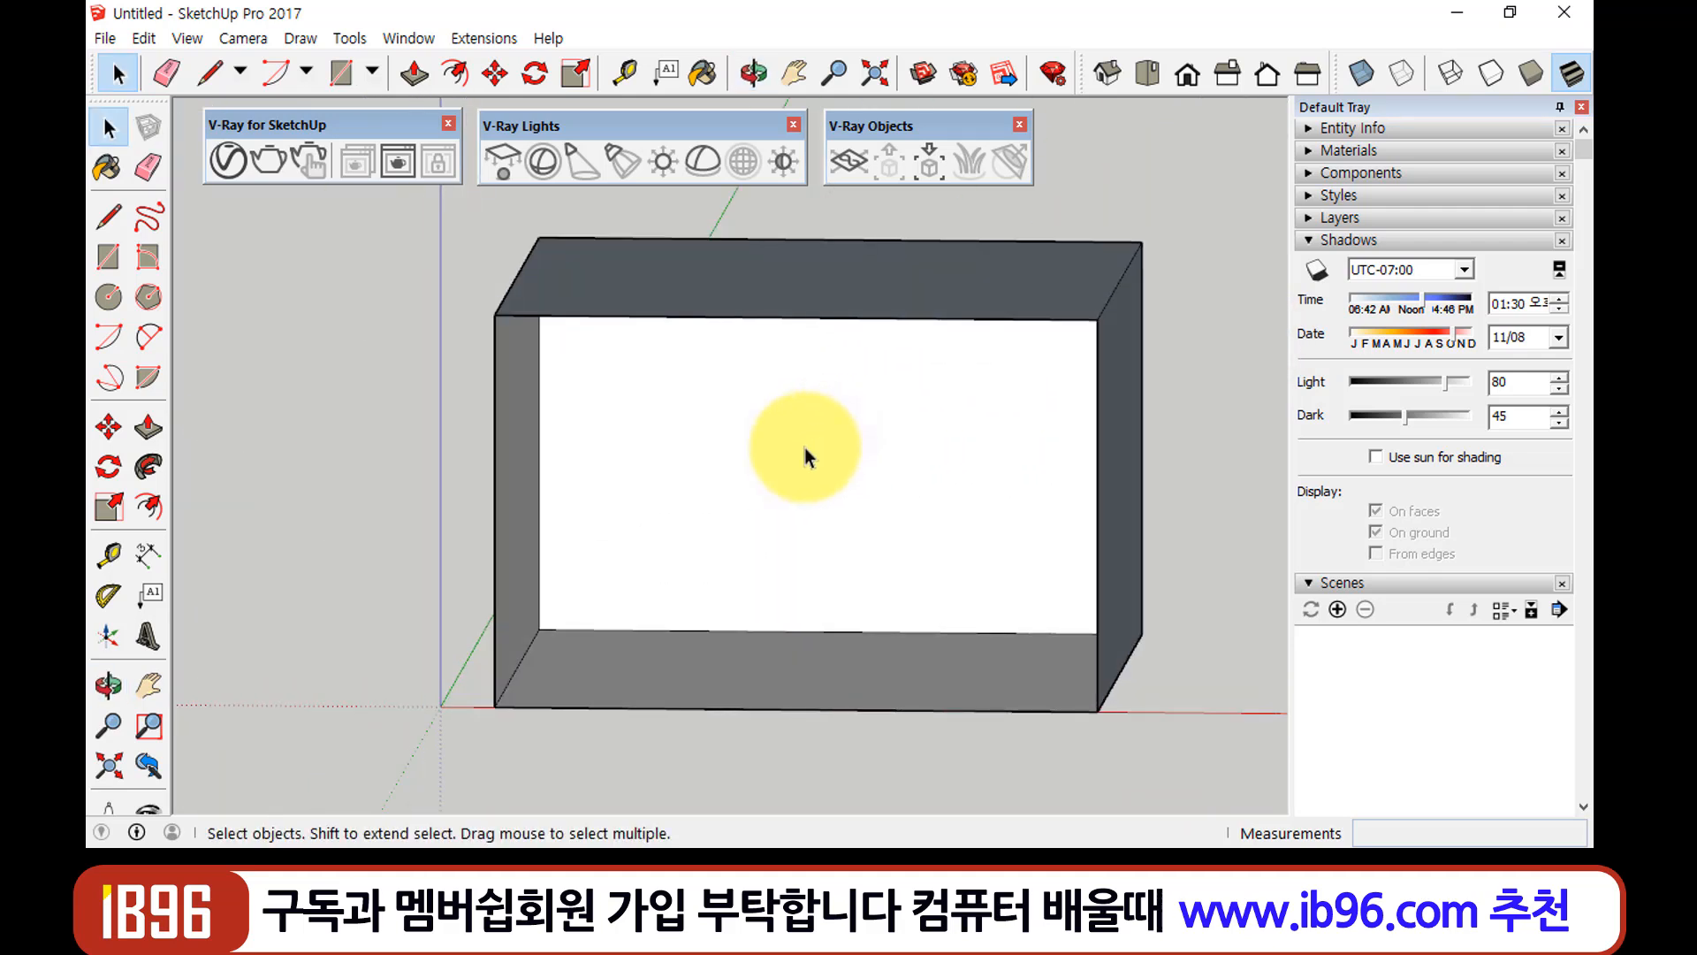
{"action": "left_click", "coordinate": [241, 38]}
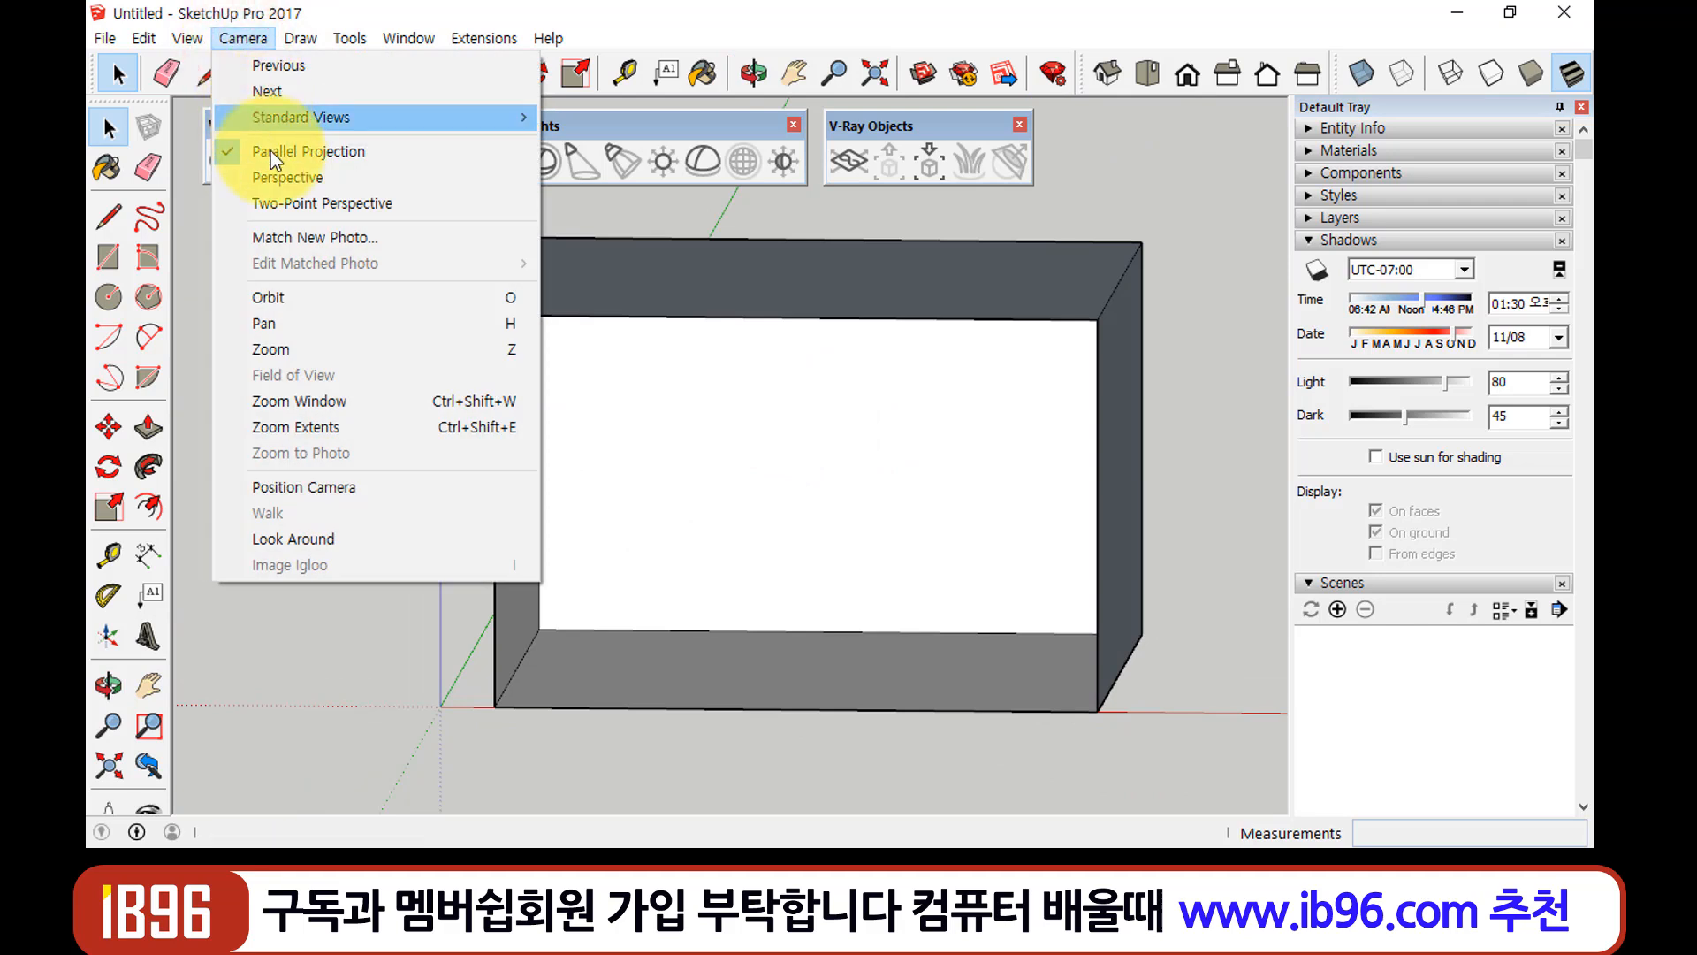
{"action": "left_click", "coordinate": [293, 181]}
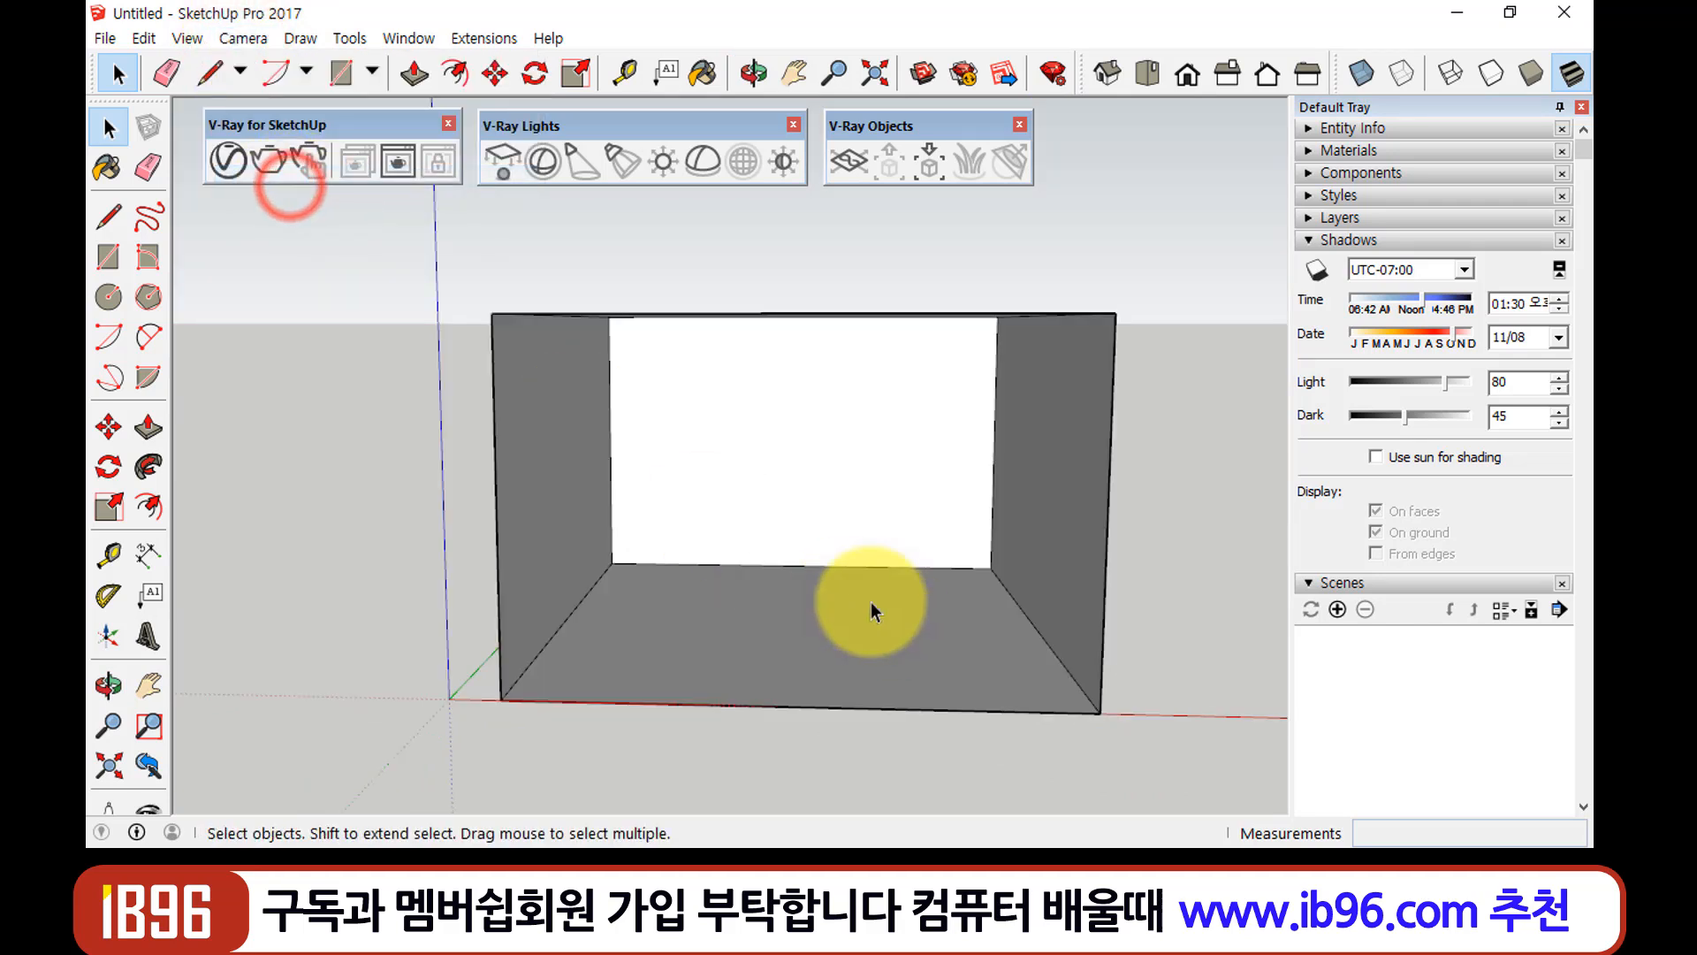
{"action": "middle_click_drag", "start_coordinate": [871, 602], "coordinate": [853, 568]}
{"action": "scroll", "coordinate": [794, 513], "scroll_direction": "up", "scroll_amount": 2}
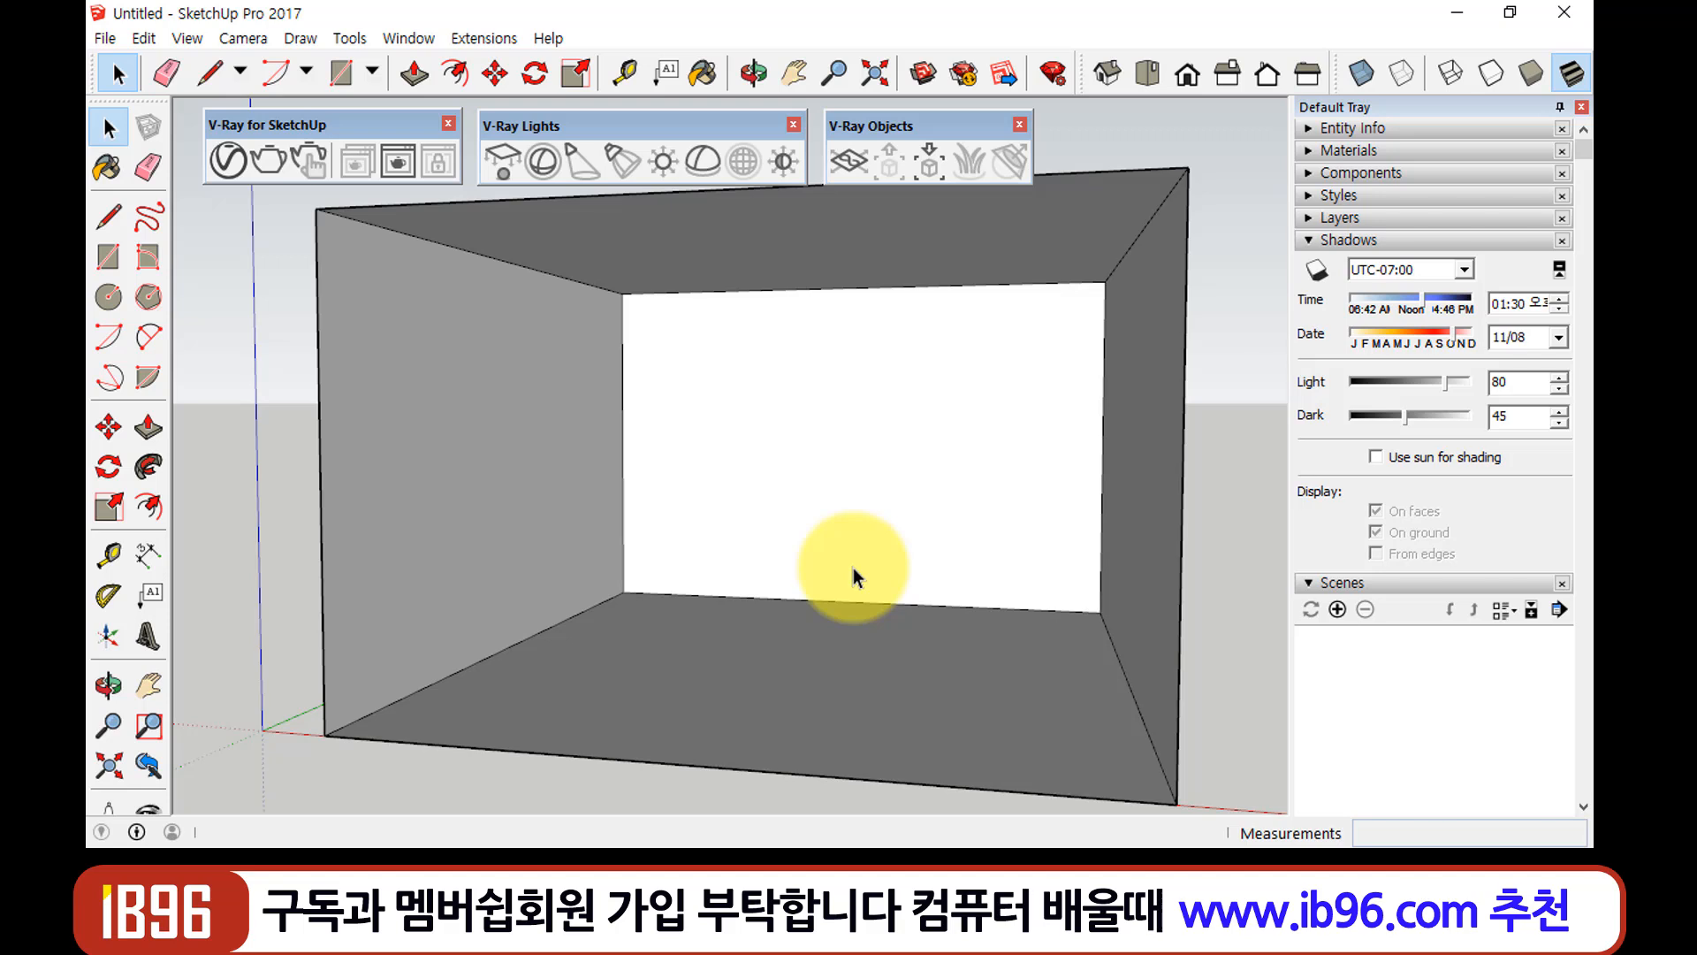
Open the V-Ray Asset Editor, activate the Paint Bucket and move the editor clear of the room's right wall
{"action": "left_click", "coordinate": [232, 170]}
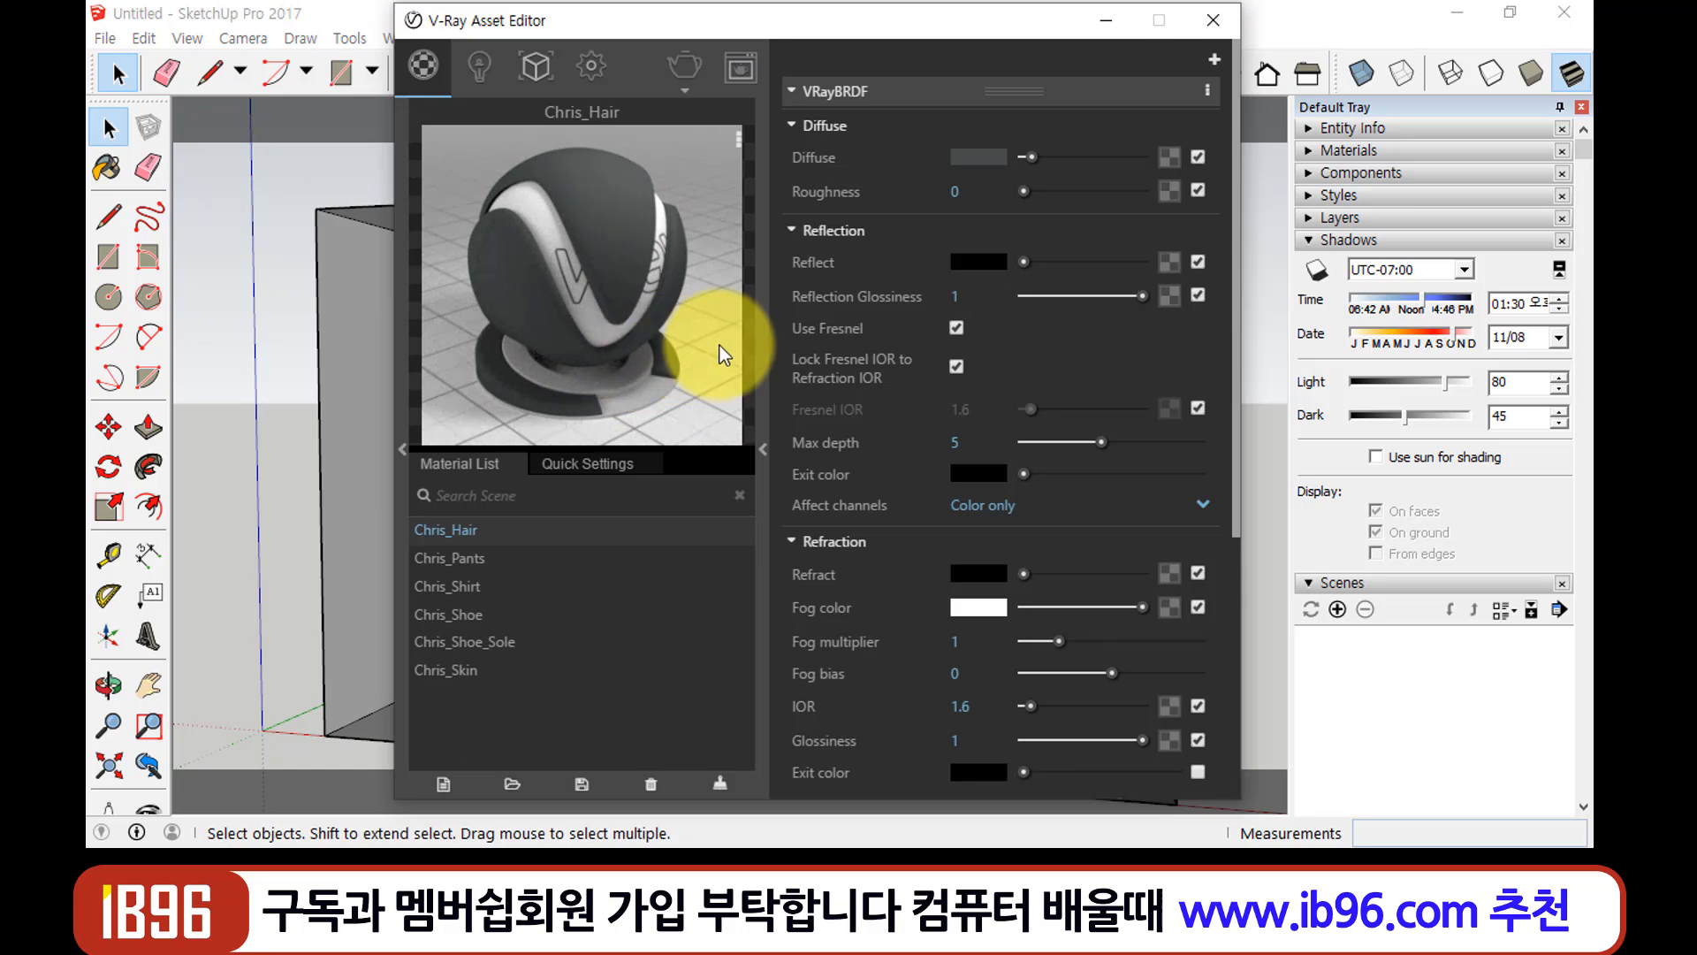
{"action": "key", "text": "b"}
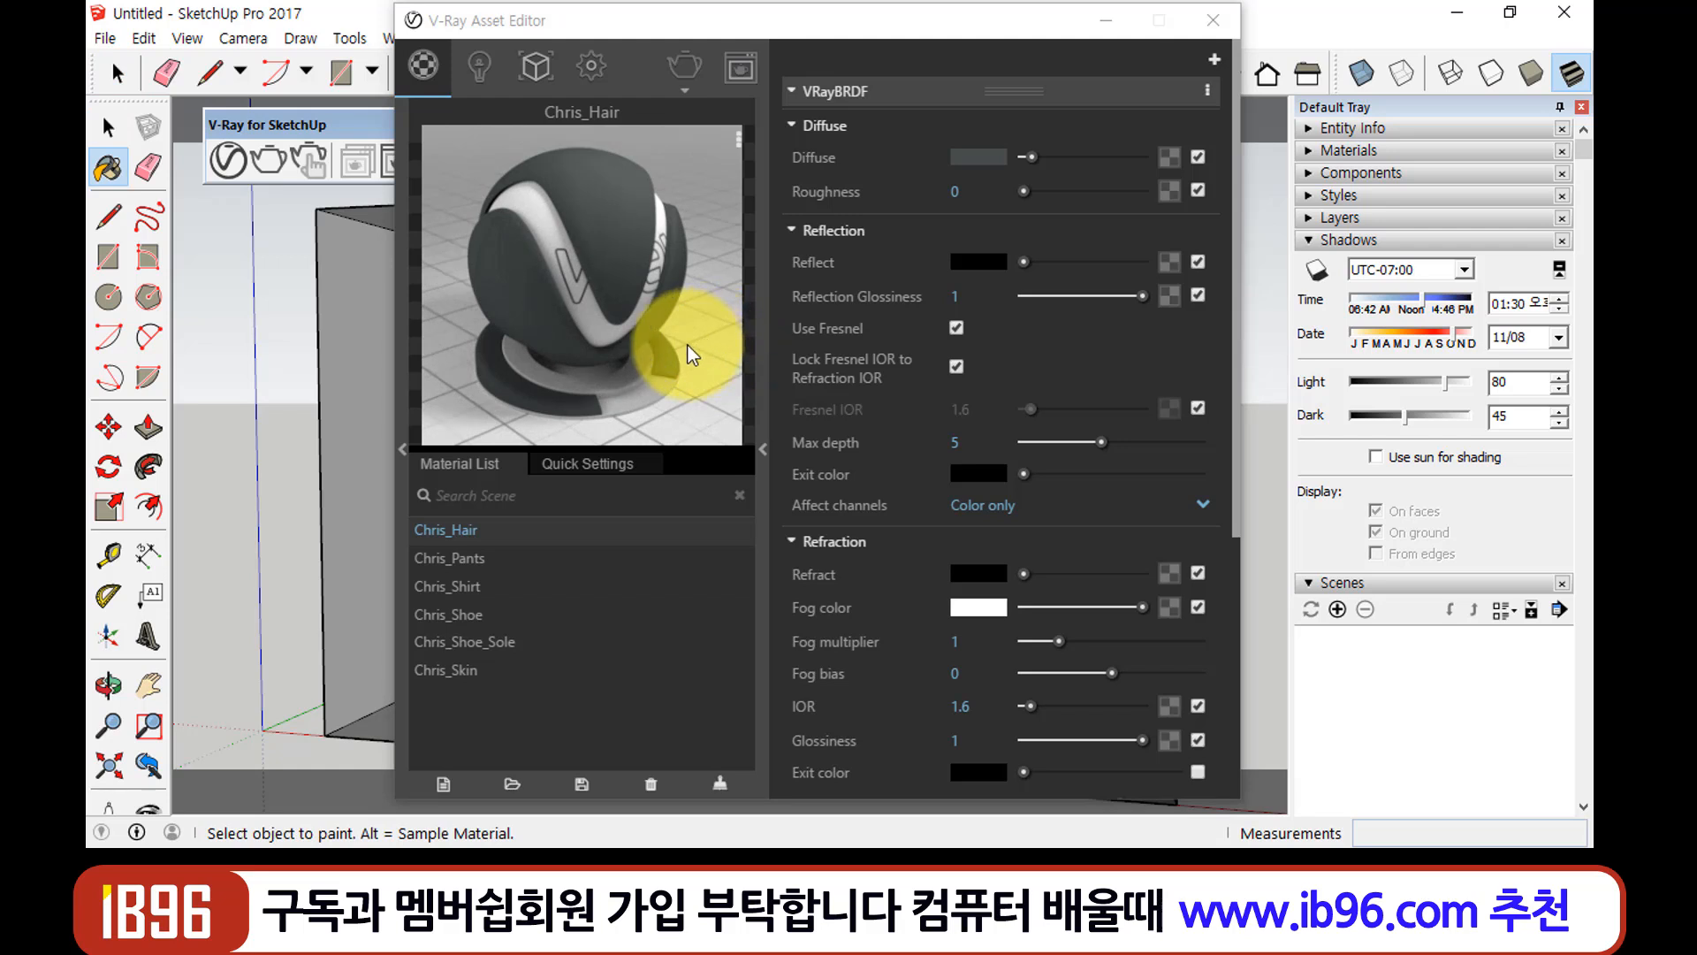
{"action": "left_click_drag", "start_coordinate": [951, 43], "coordinate": [691, 40]}
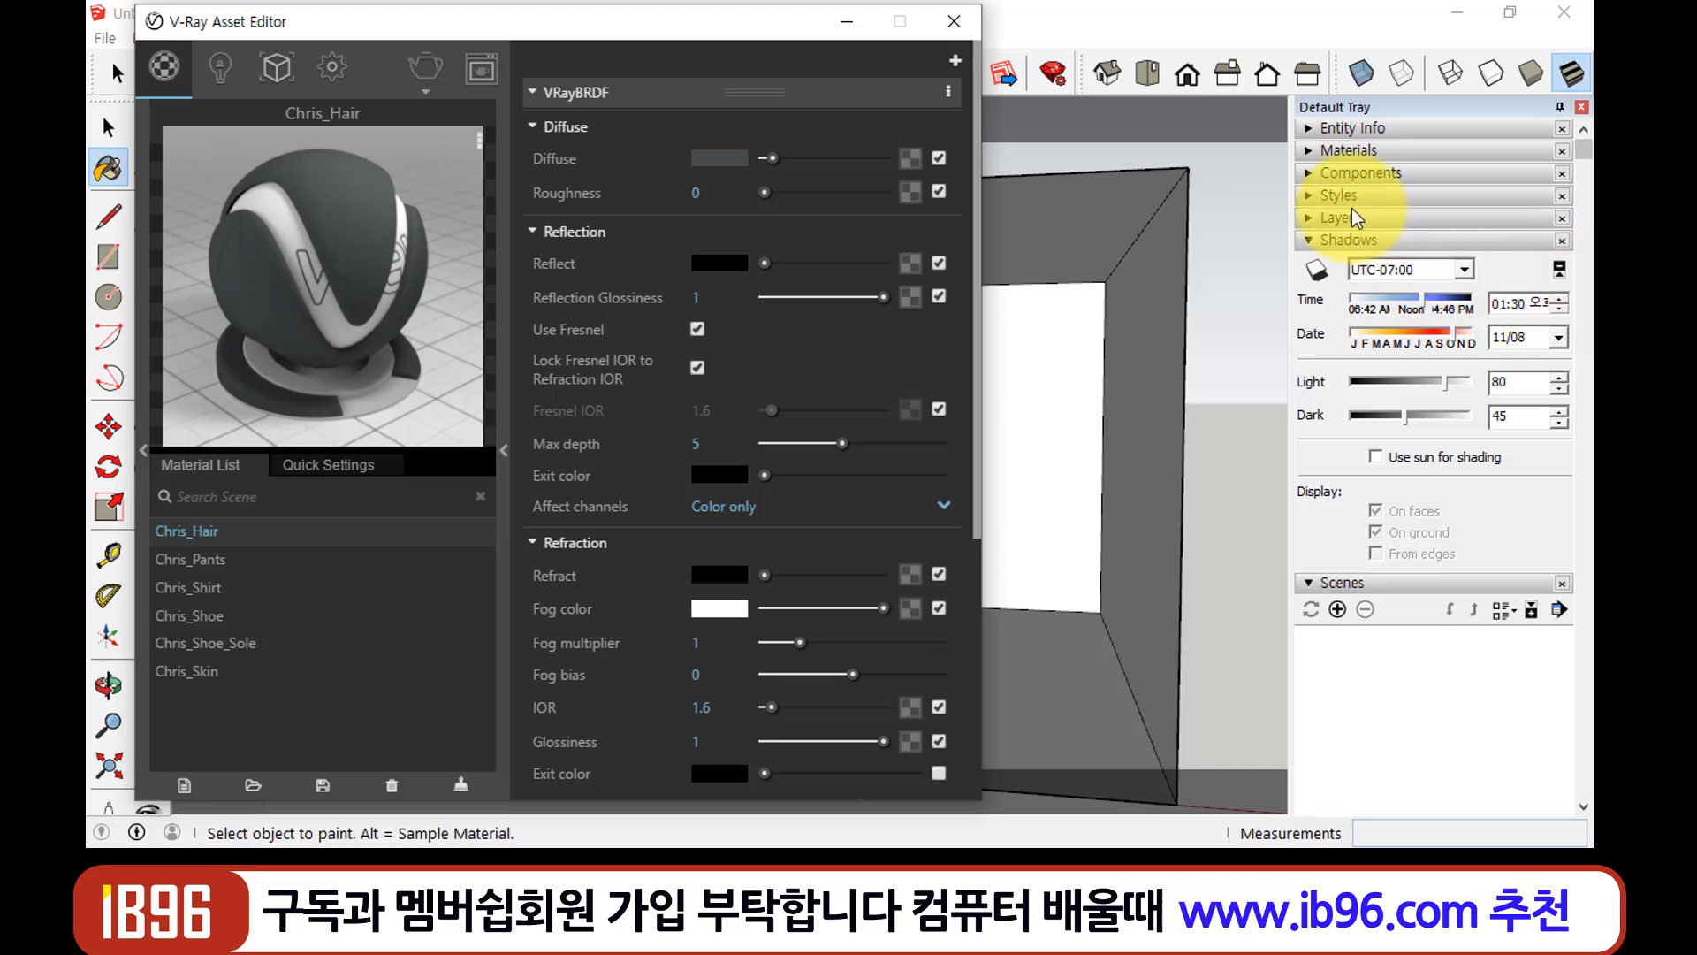
Paint the inner right wall of the room with Granite Brown from the Stone materials
{"action": "left_click", "coordinate": [1306, 152]}
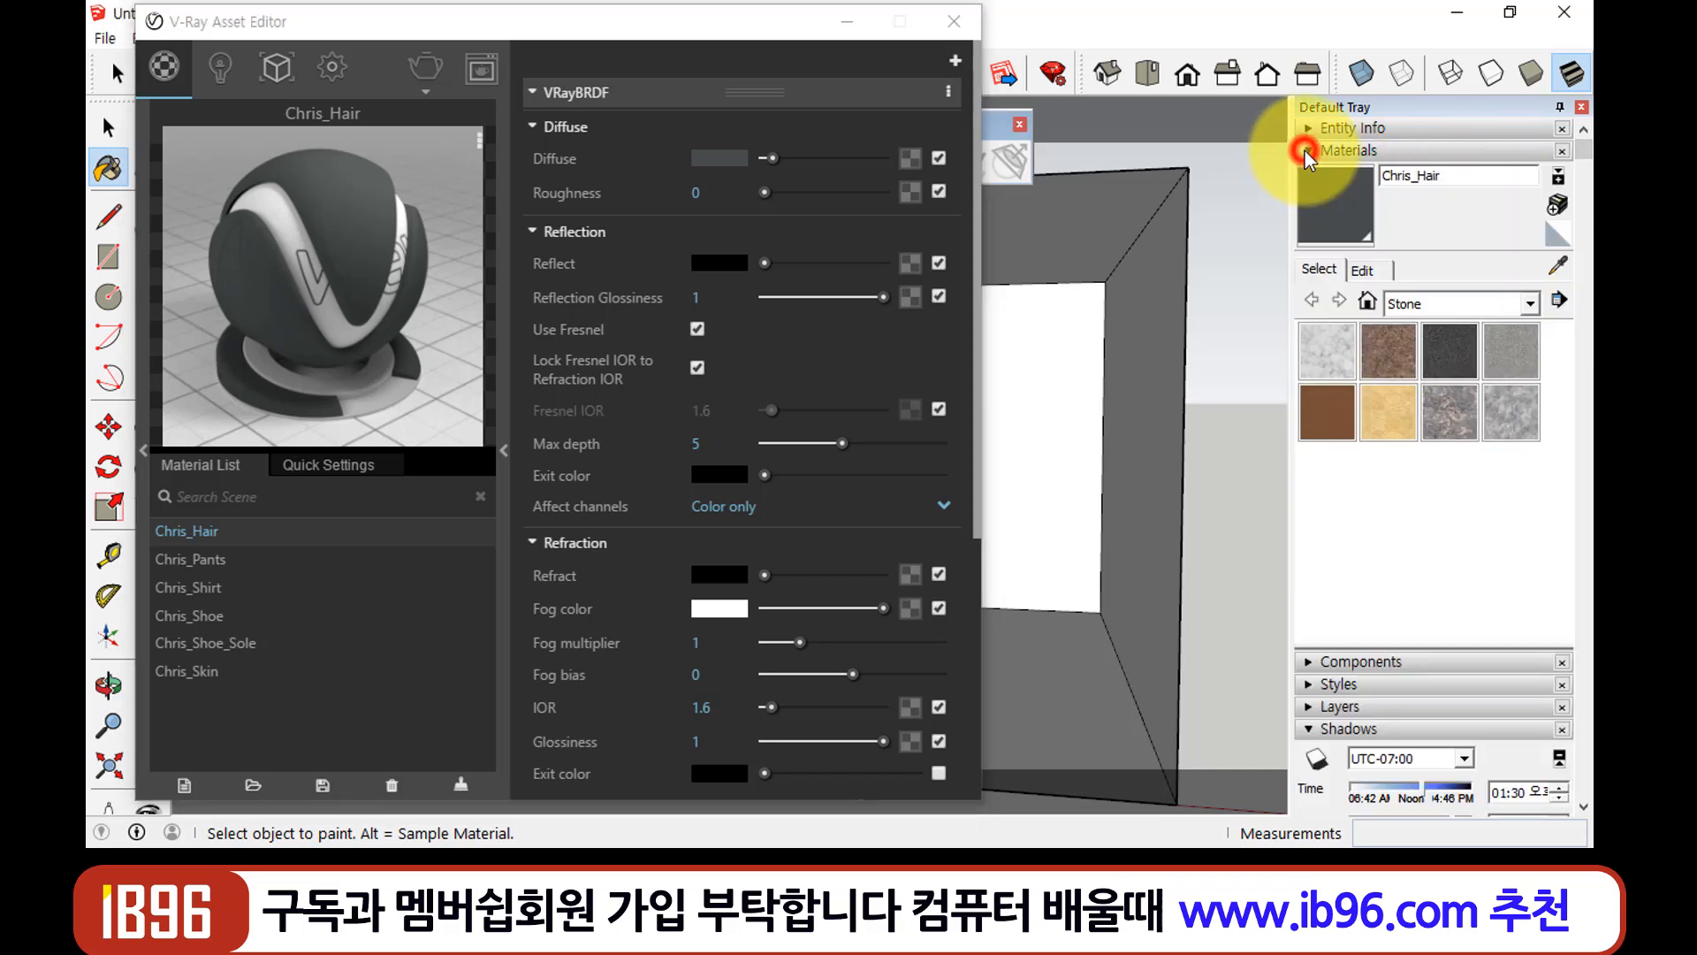
{"action": "left_click", "coordinate": [1445, 303]}
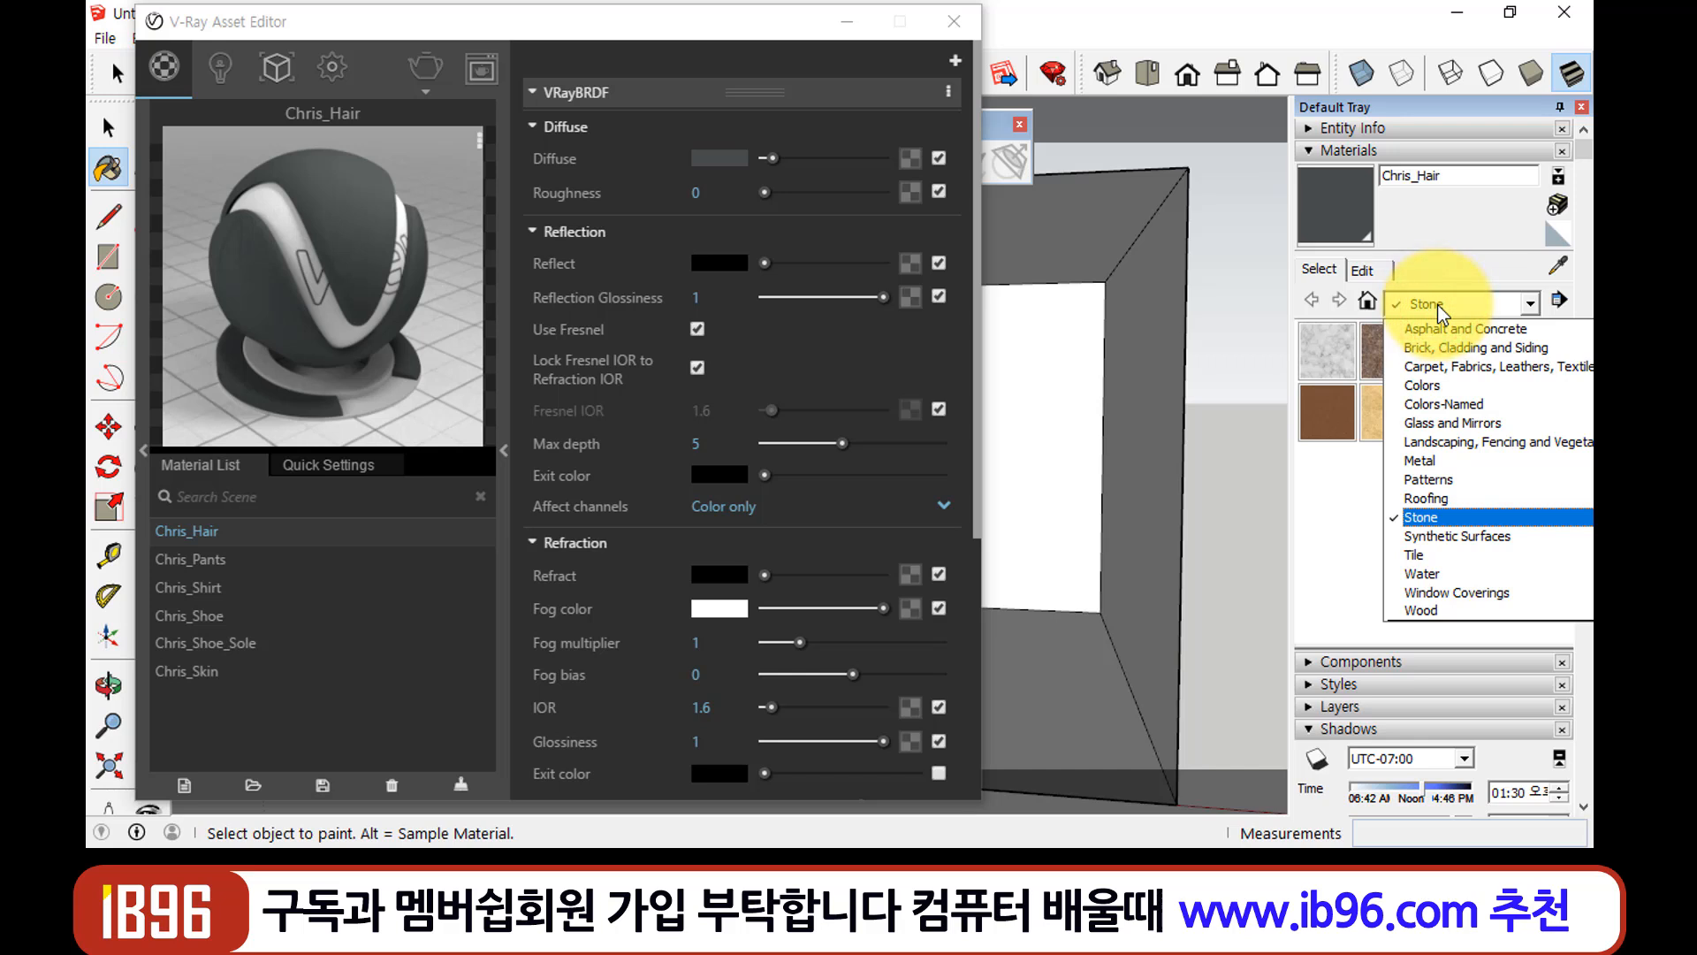
{"action": "left_click", "coordinate": [1427, 516]}
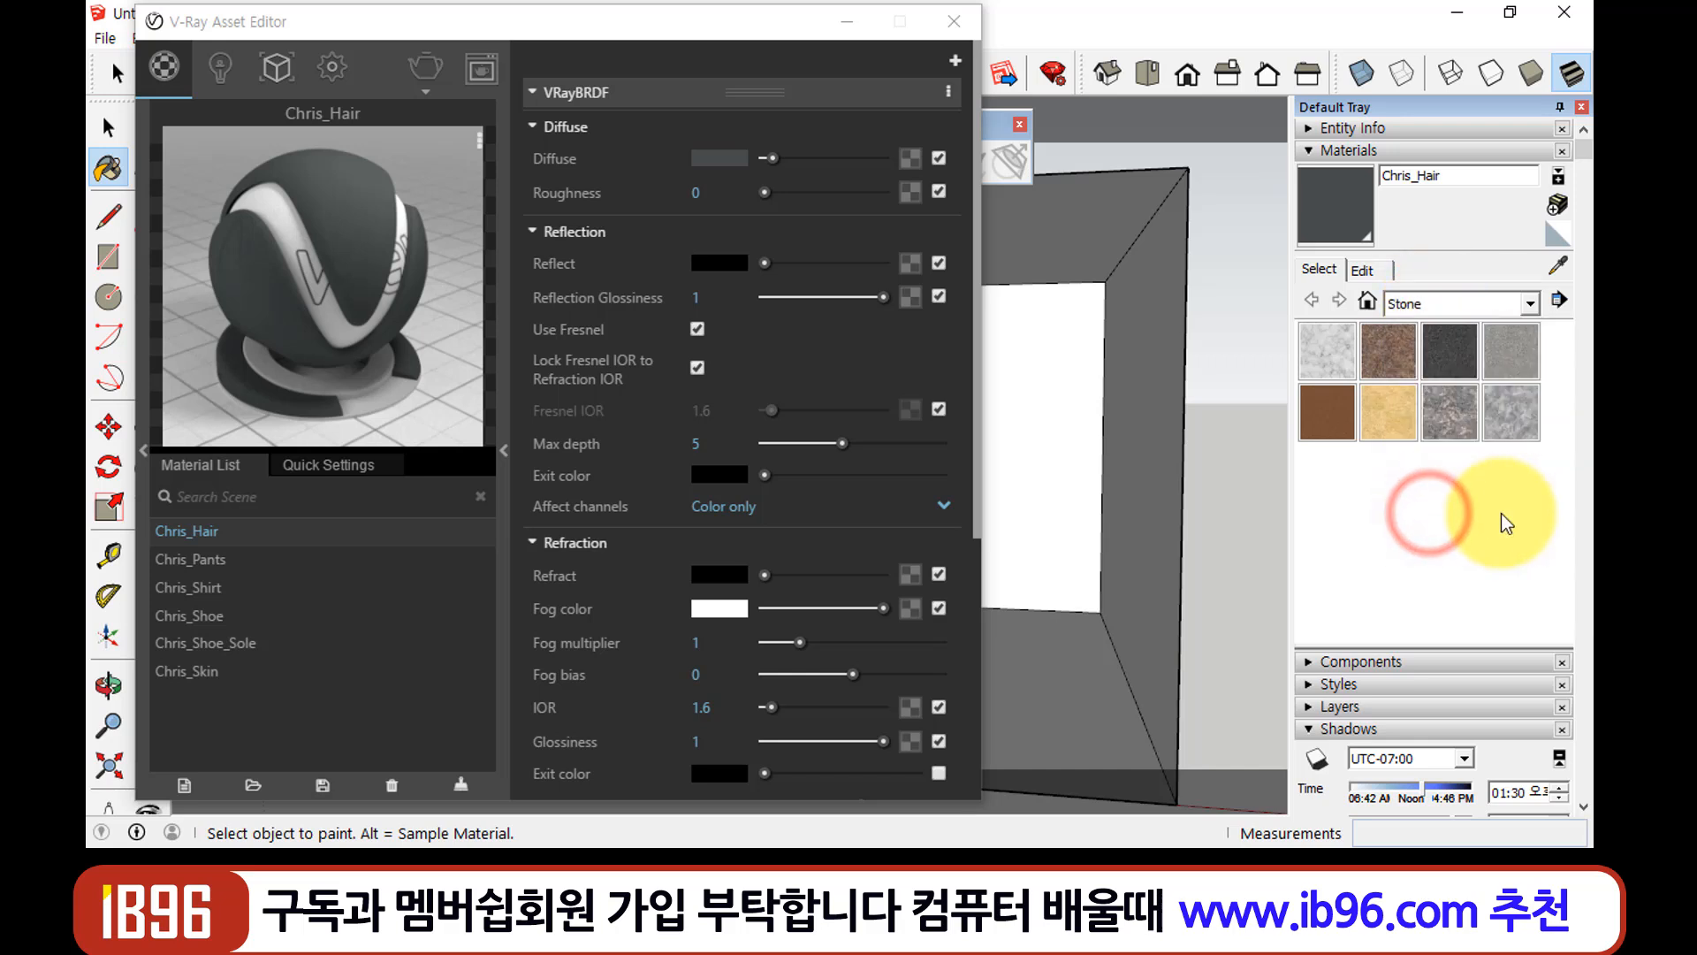
{"action": "left_click", "coordinate": [1393, 357]}
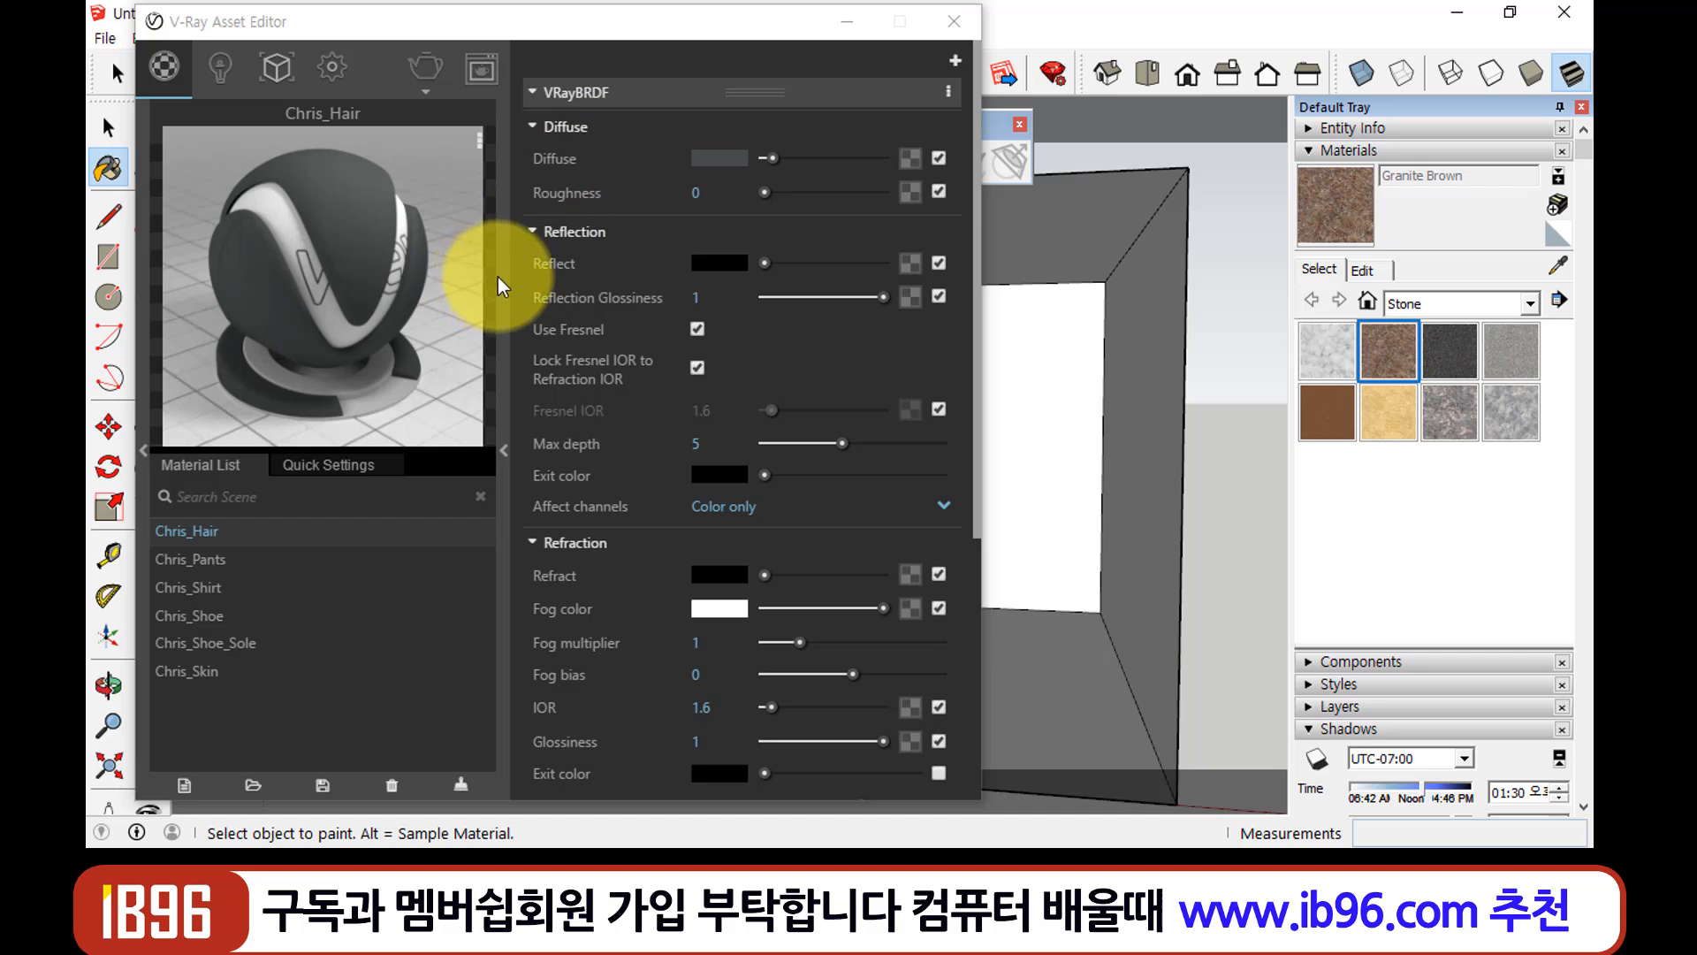
{"action": "left_click", "coordinate": [1408, 350]}
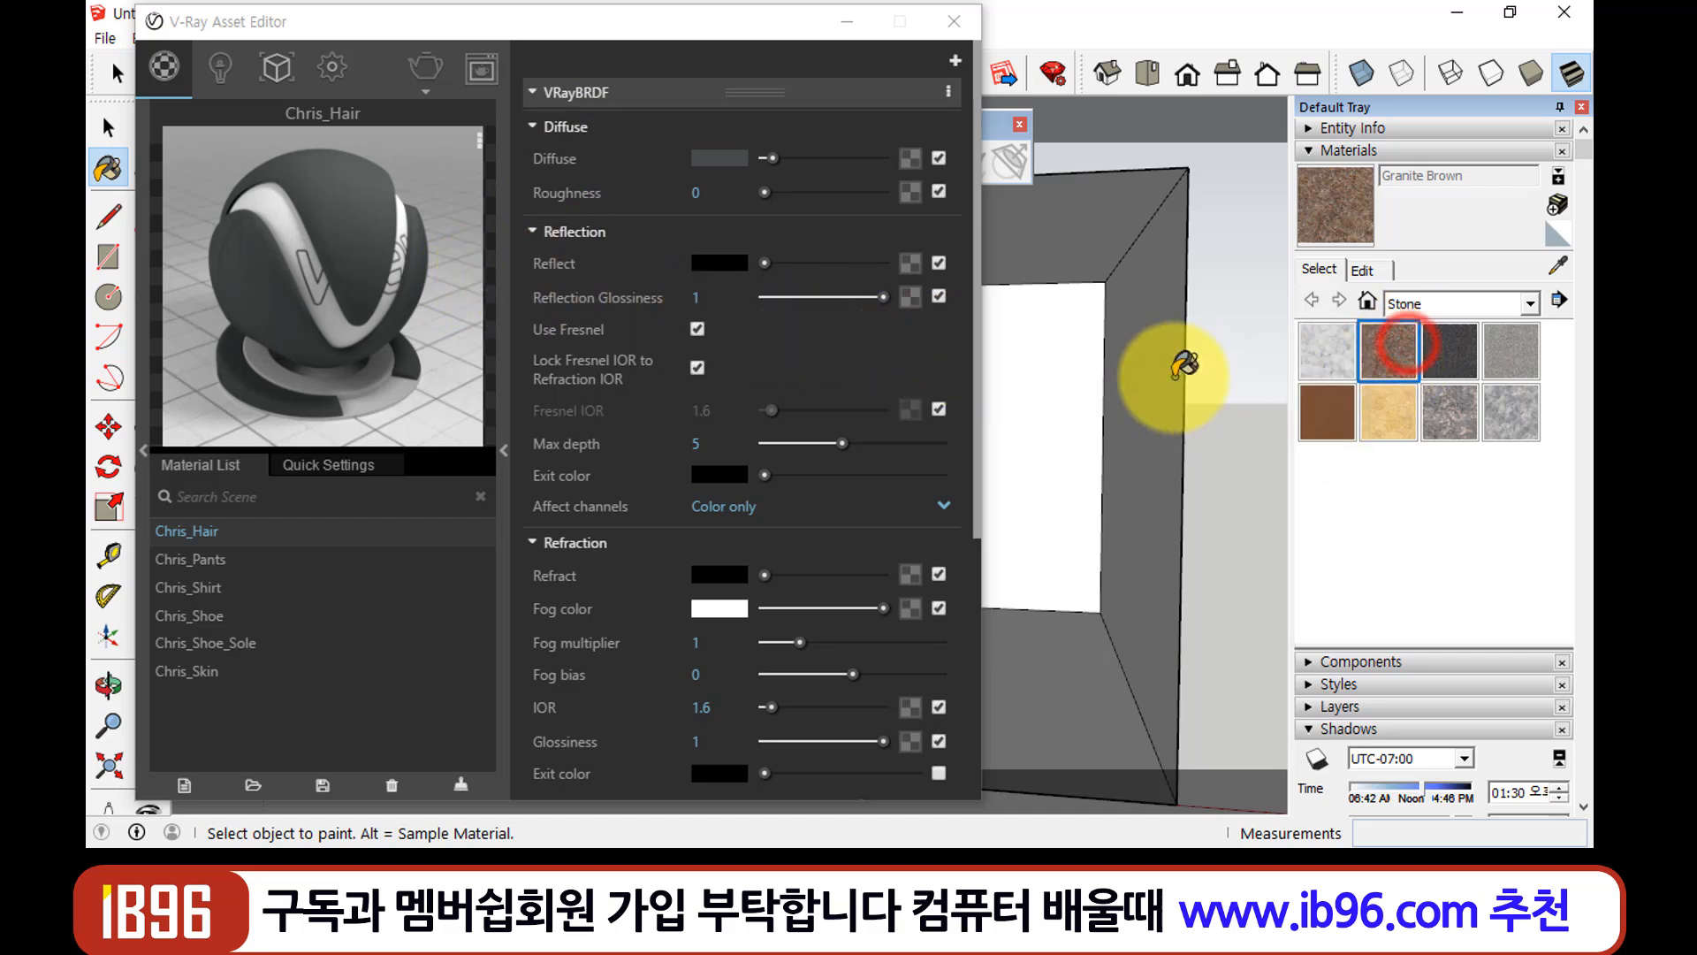
{"action": "left_click", "coordinate": [1140, 305]}
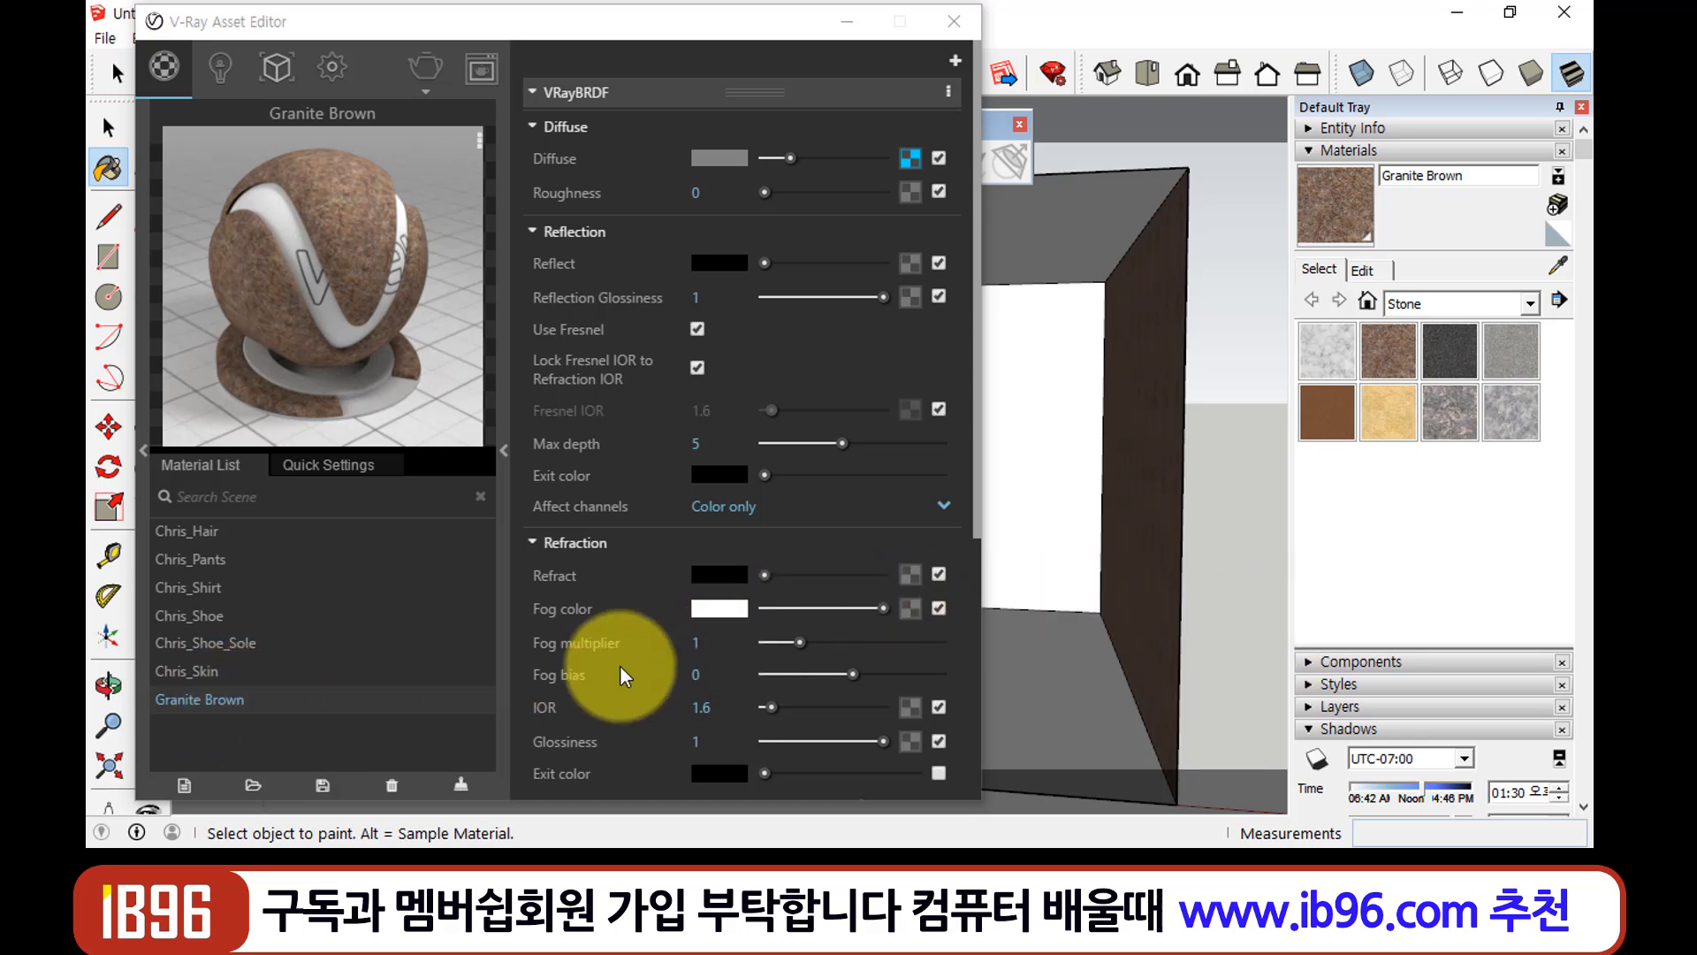
Rename the Granite Brown material as 공간재질
{"action": "right_click", "coordinate": [222, 702]}
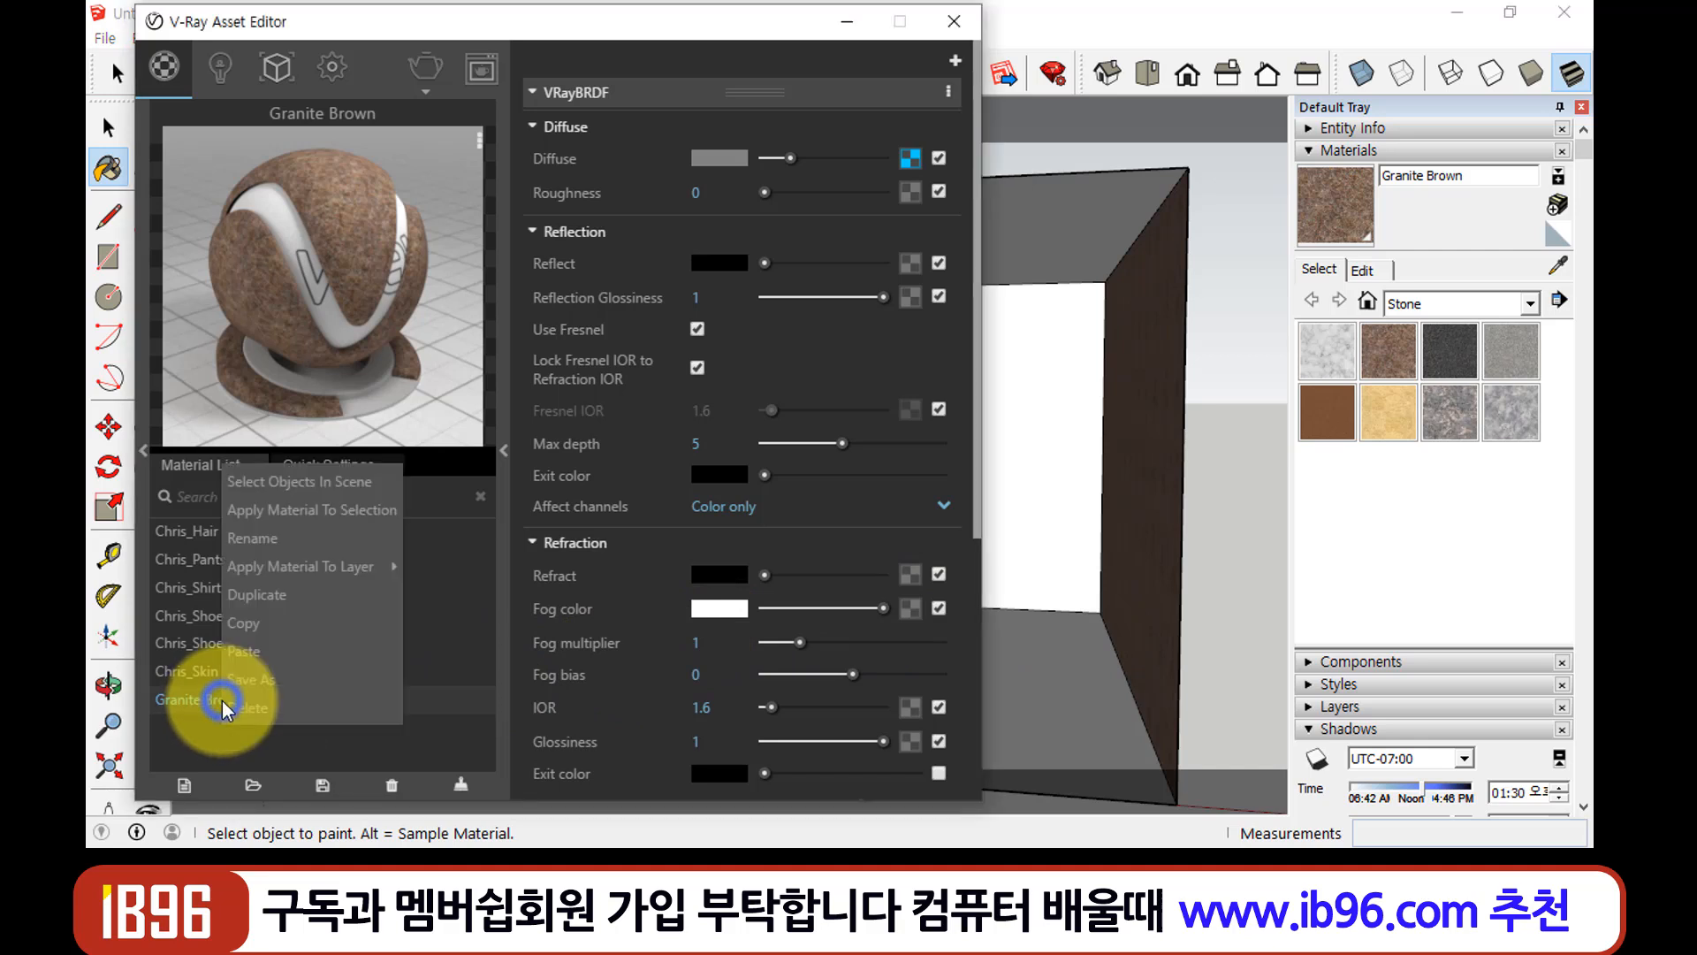
{"action": "left_click", "coordinate": [327, 537]}
{"action": "key", "text": "BackSpace"}
{"action": "key", "text": "BackSpace"}
{"action": "key", "text": "BackSpace"}
{"action": "key", "text": "BackSpace"}
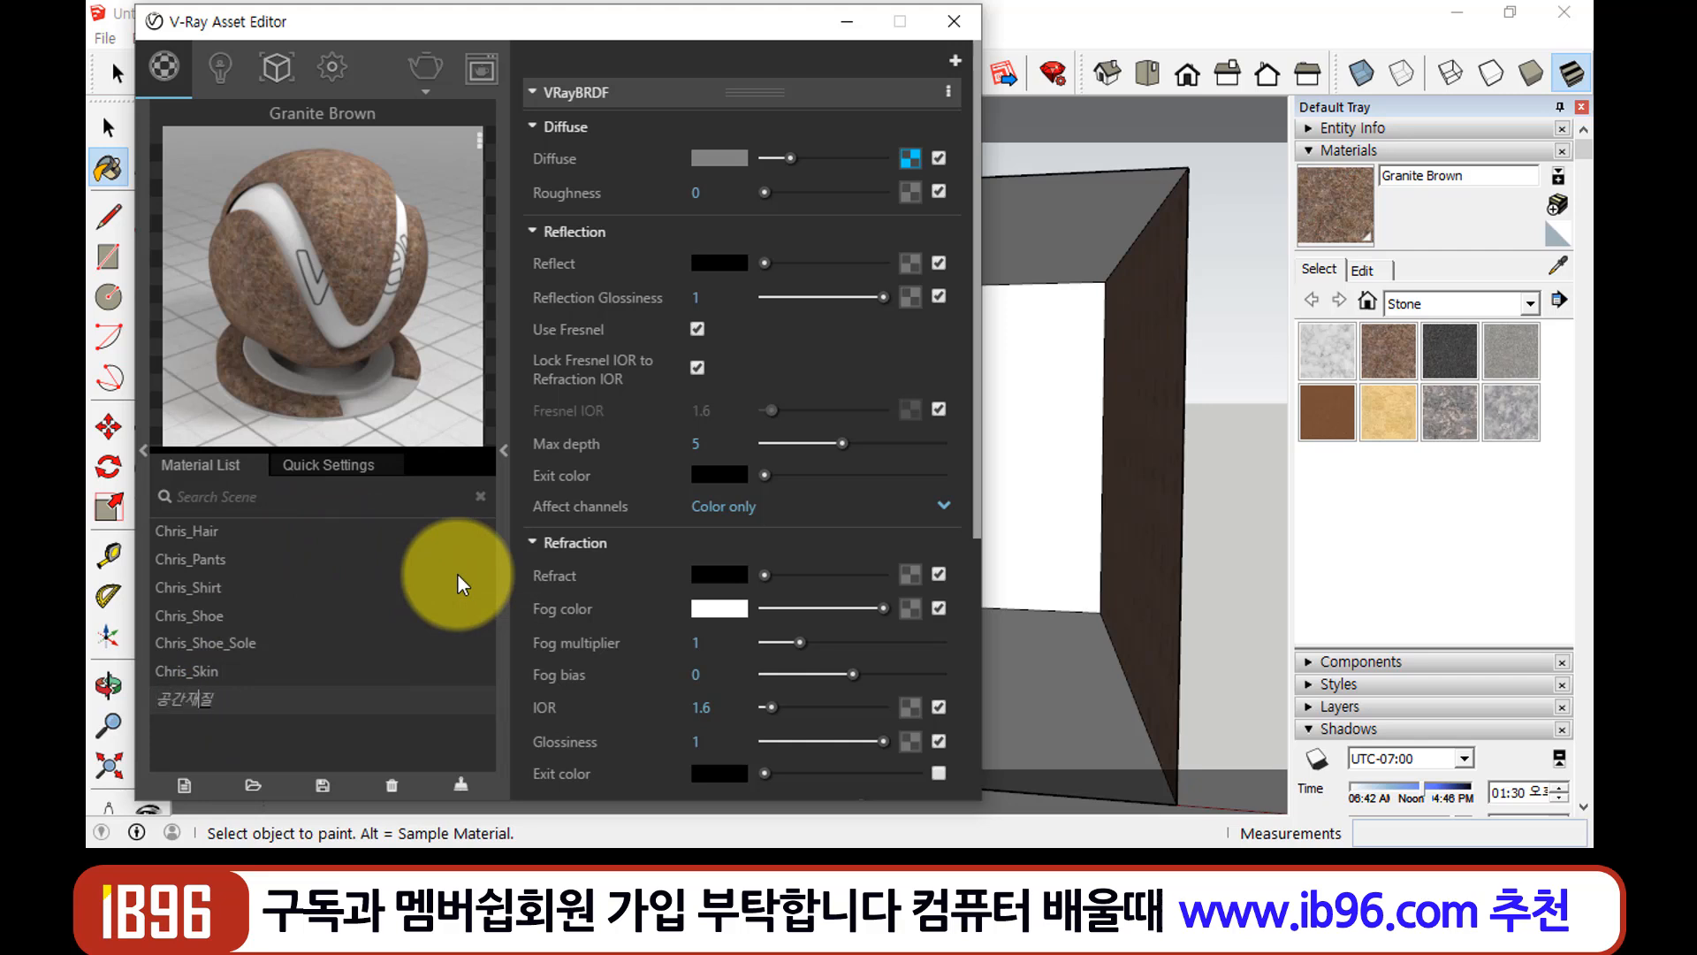
{"action": "type", "text": "공간재질"}
{"action": "key", "text": "Return"}
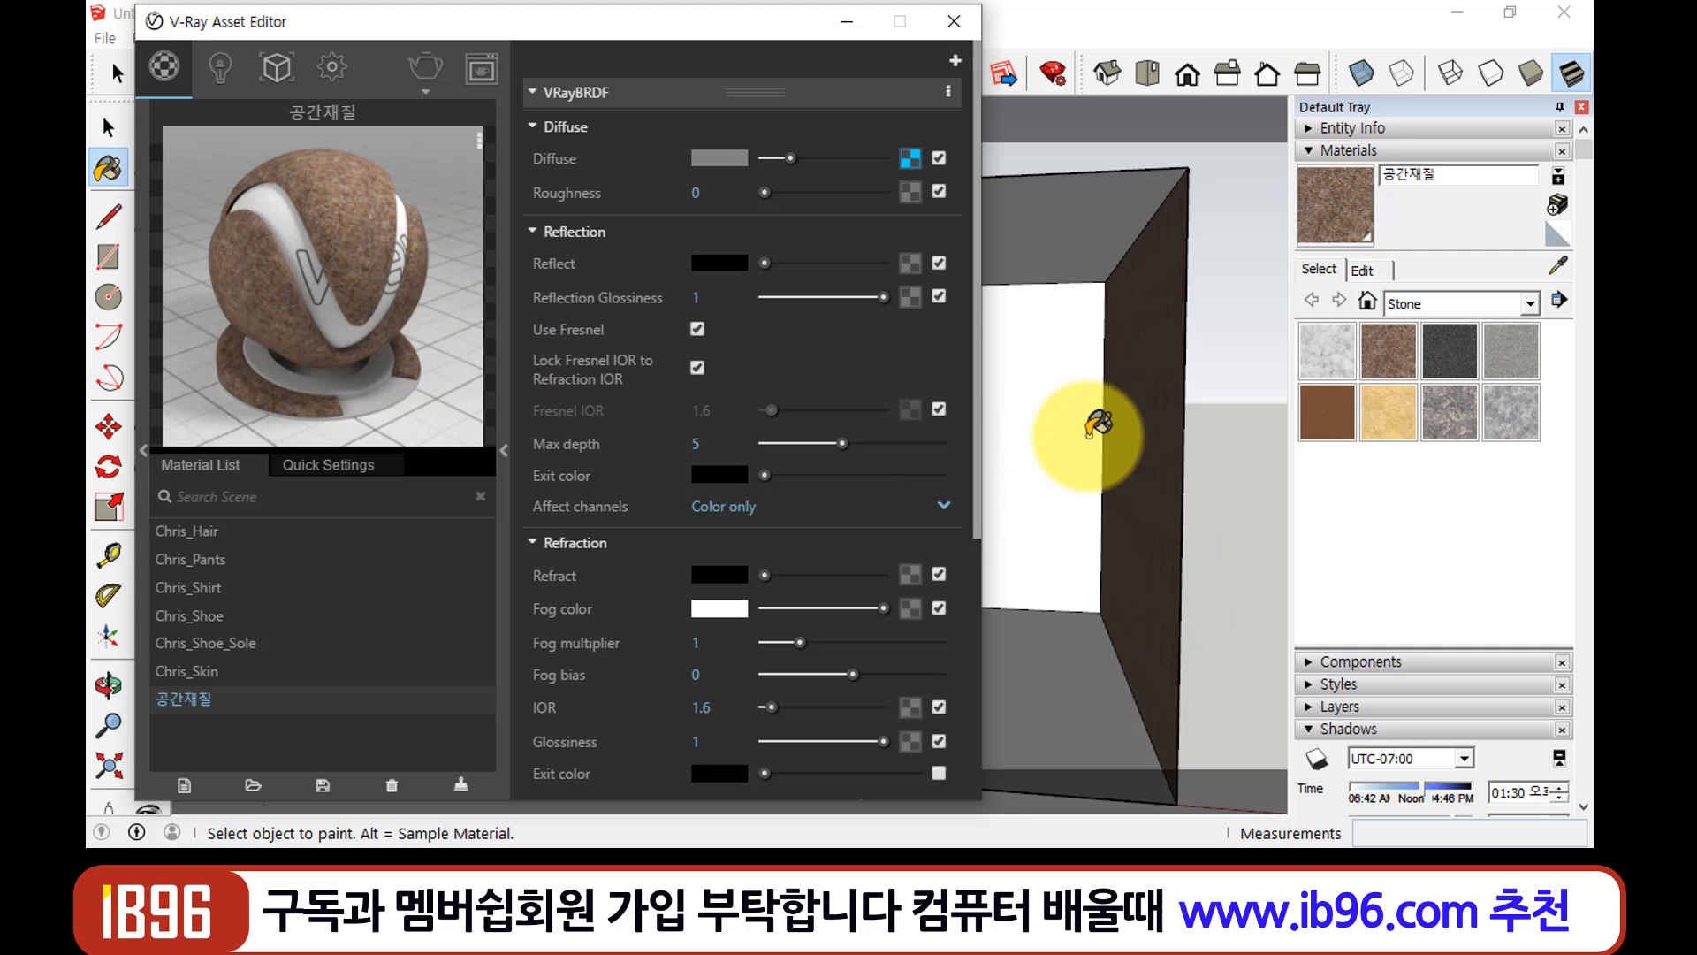
Select the whole box and apply the 공간재질 material to all its faces
{"action": "left_click", "coordinate": [109, 128]}
{"action": "left_click", "coordinate": [1070, 324]}
{"action": "double_click", "coordinate": [1069, 325]}
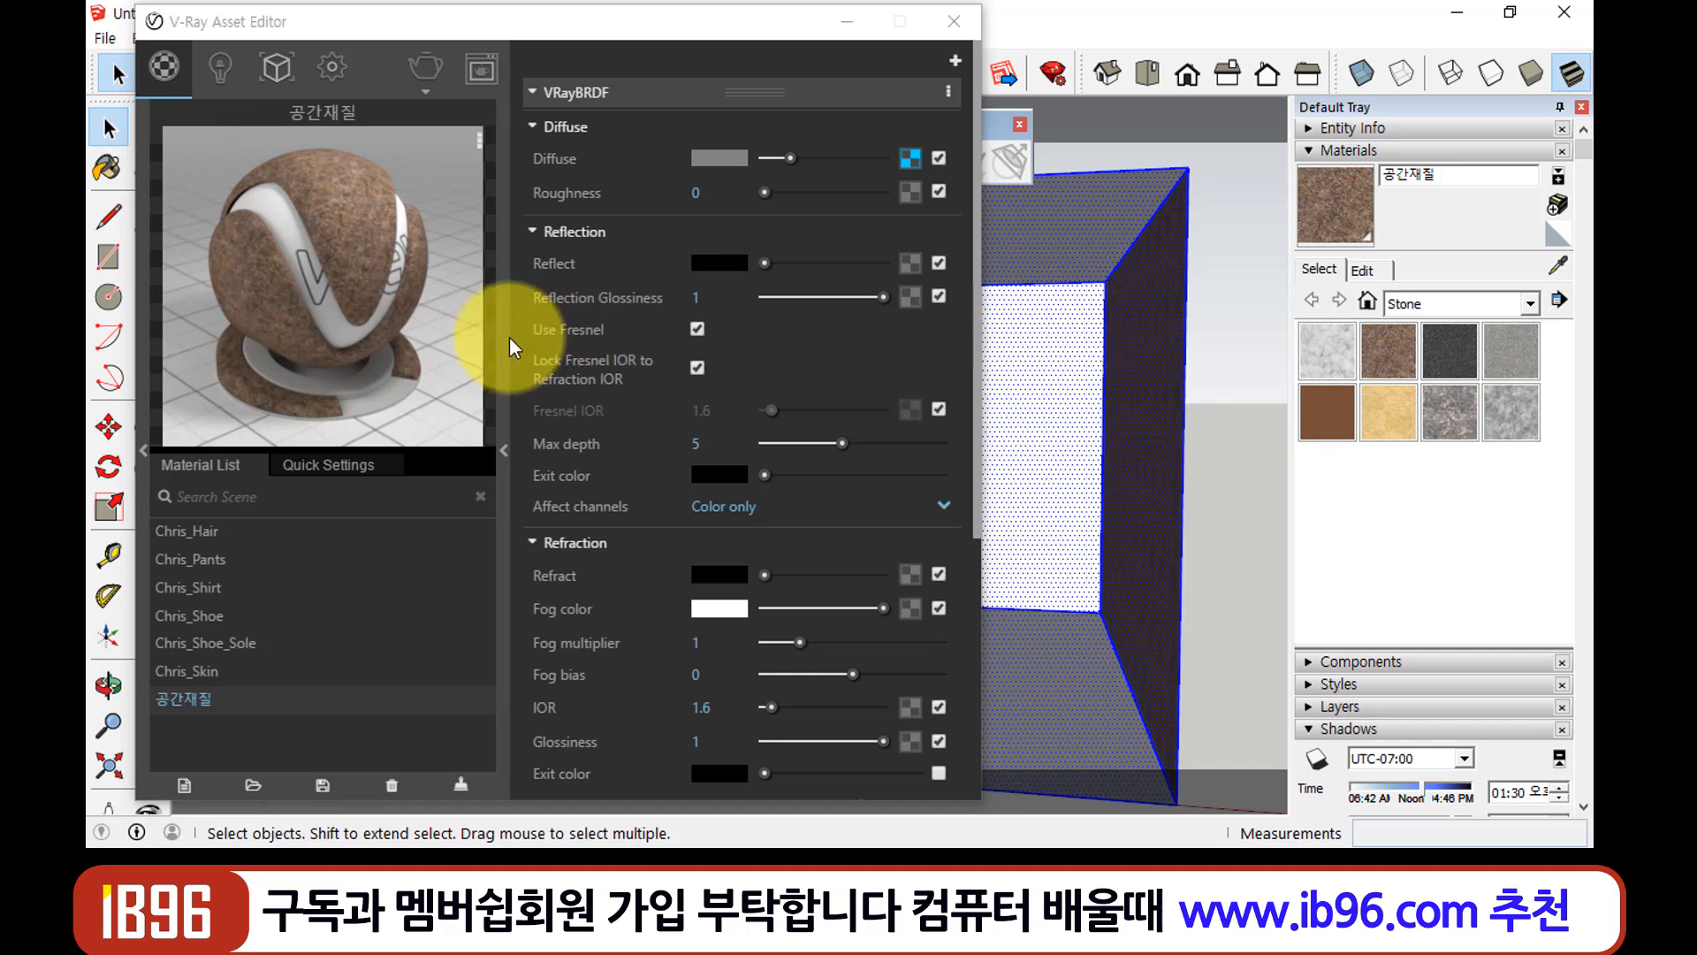
{"action": "right_click", "coordinate": [340, 262]}
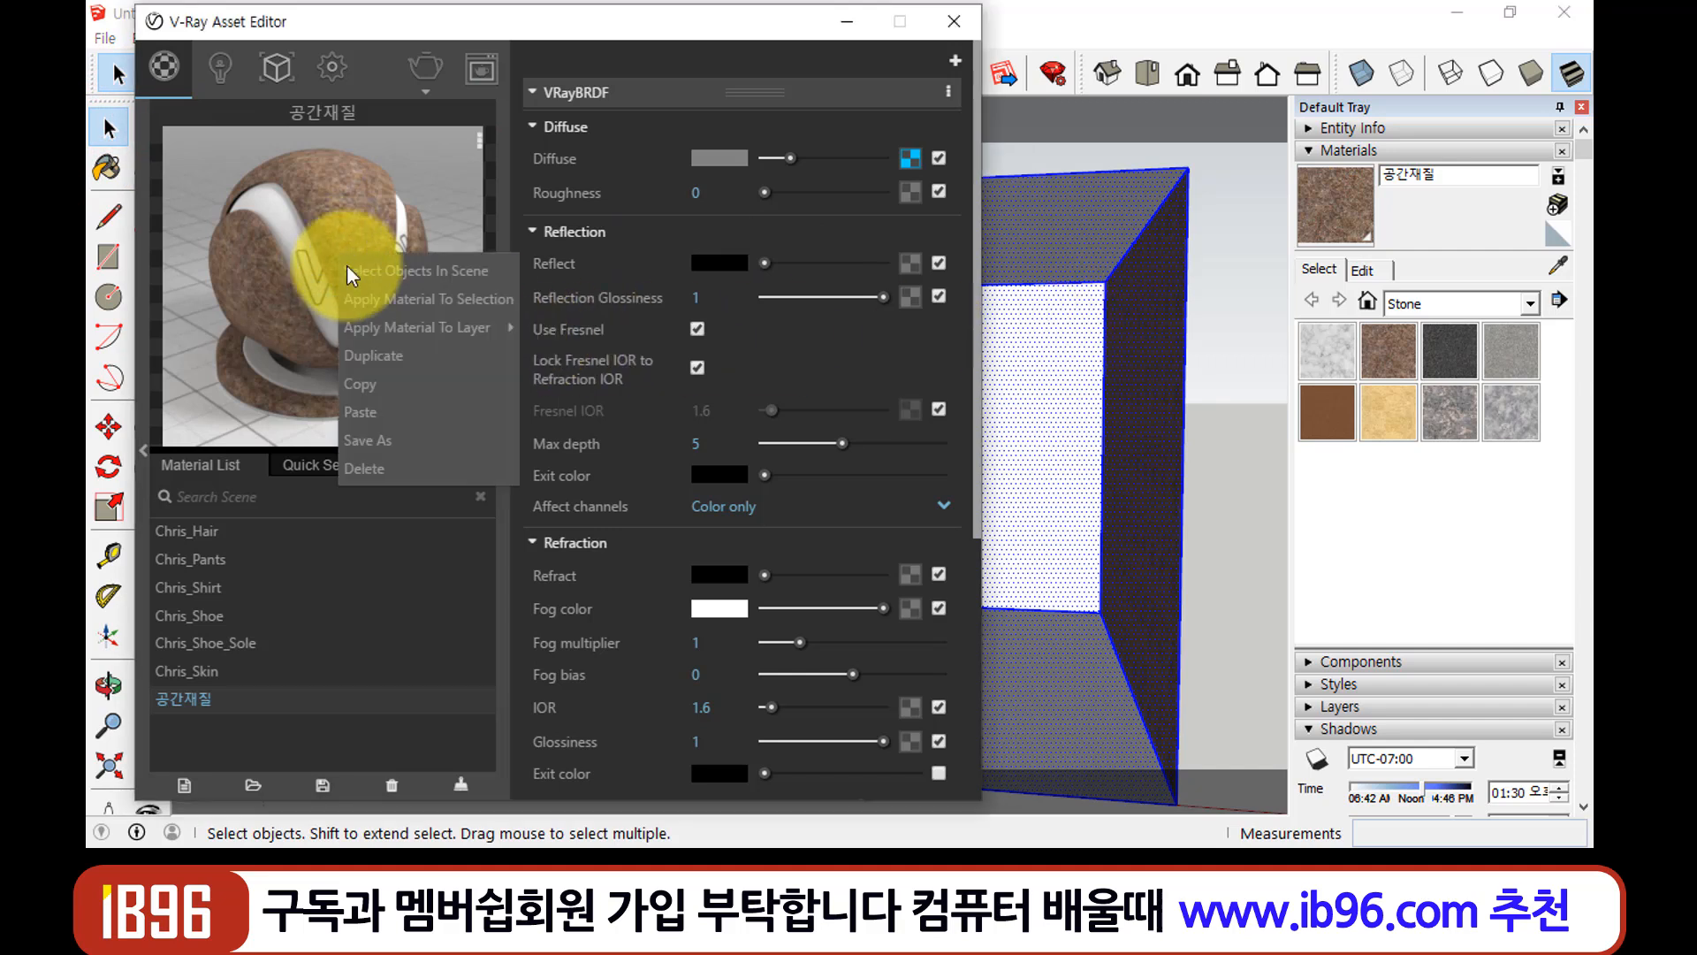
{"action": "left_click", "coordinate": [377, 300]}
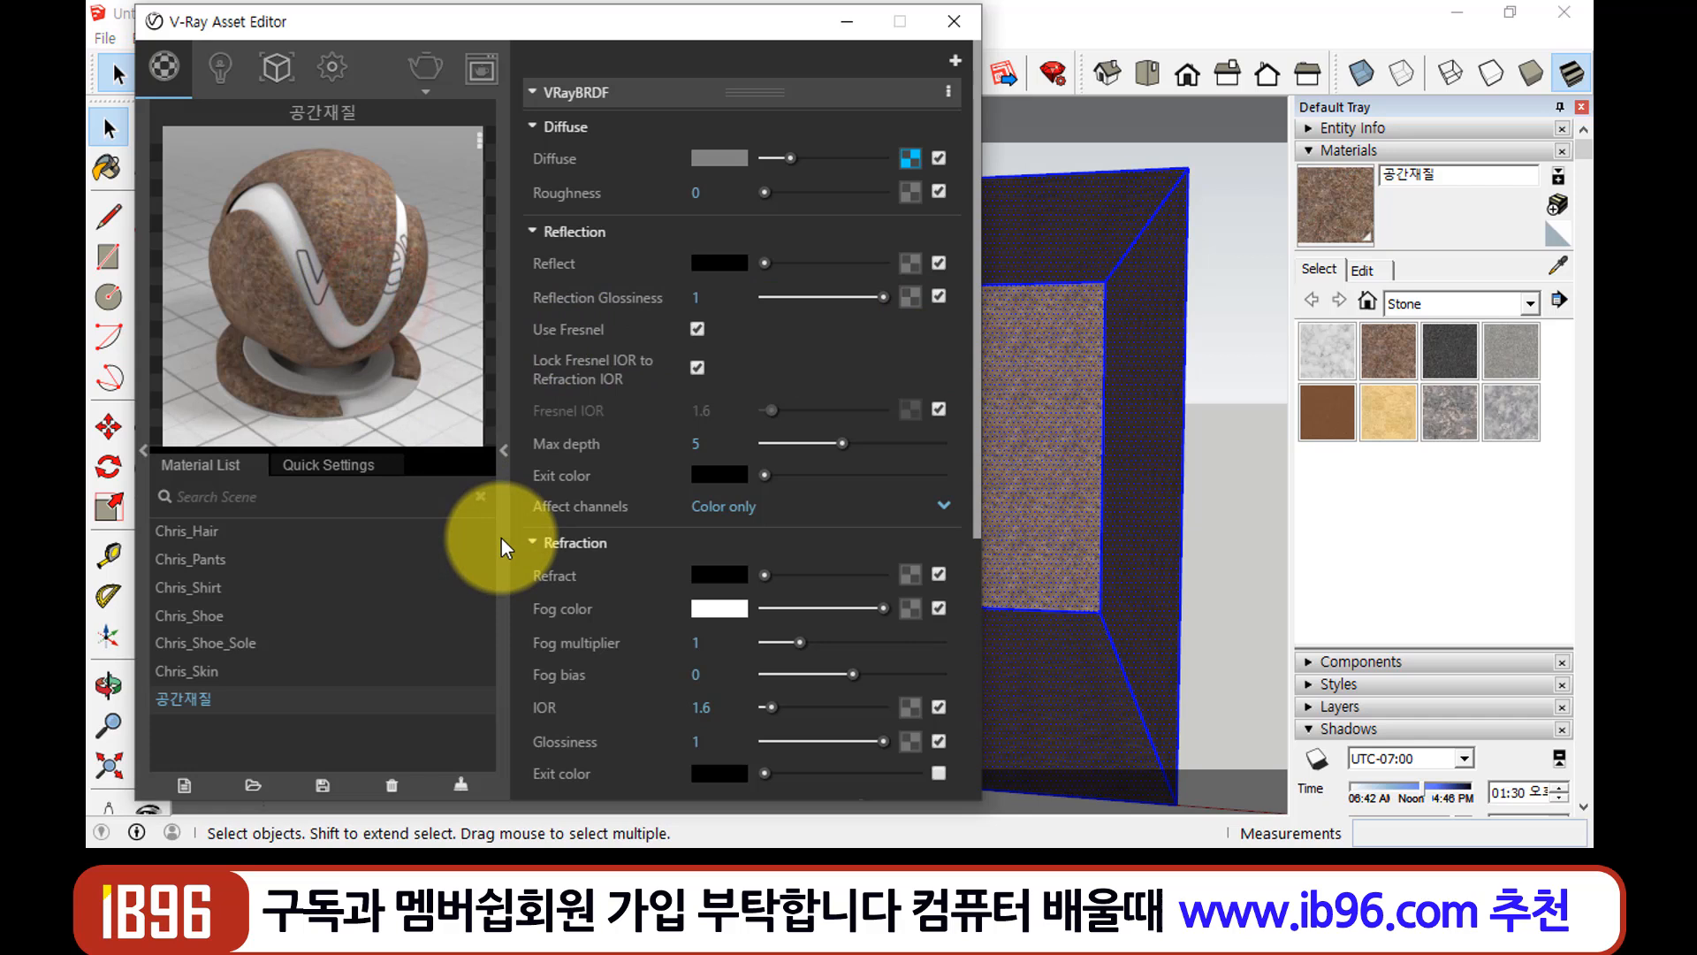
{"action": "left_click", "coordinate": [1247, 473]}
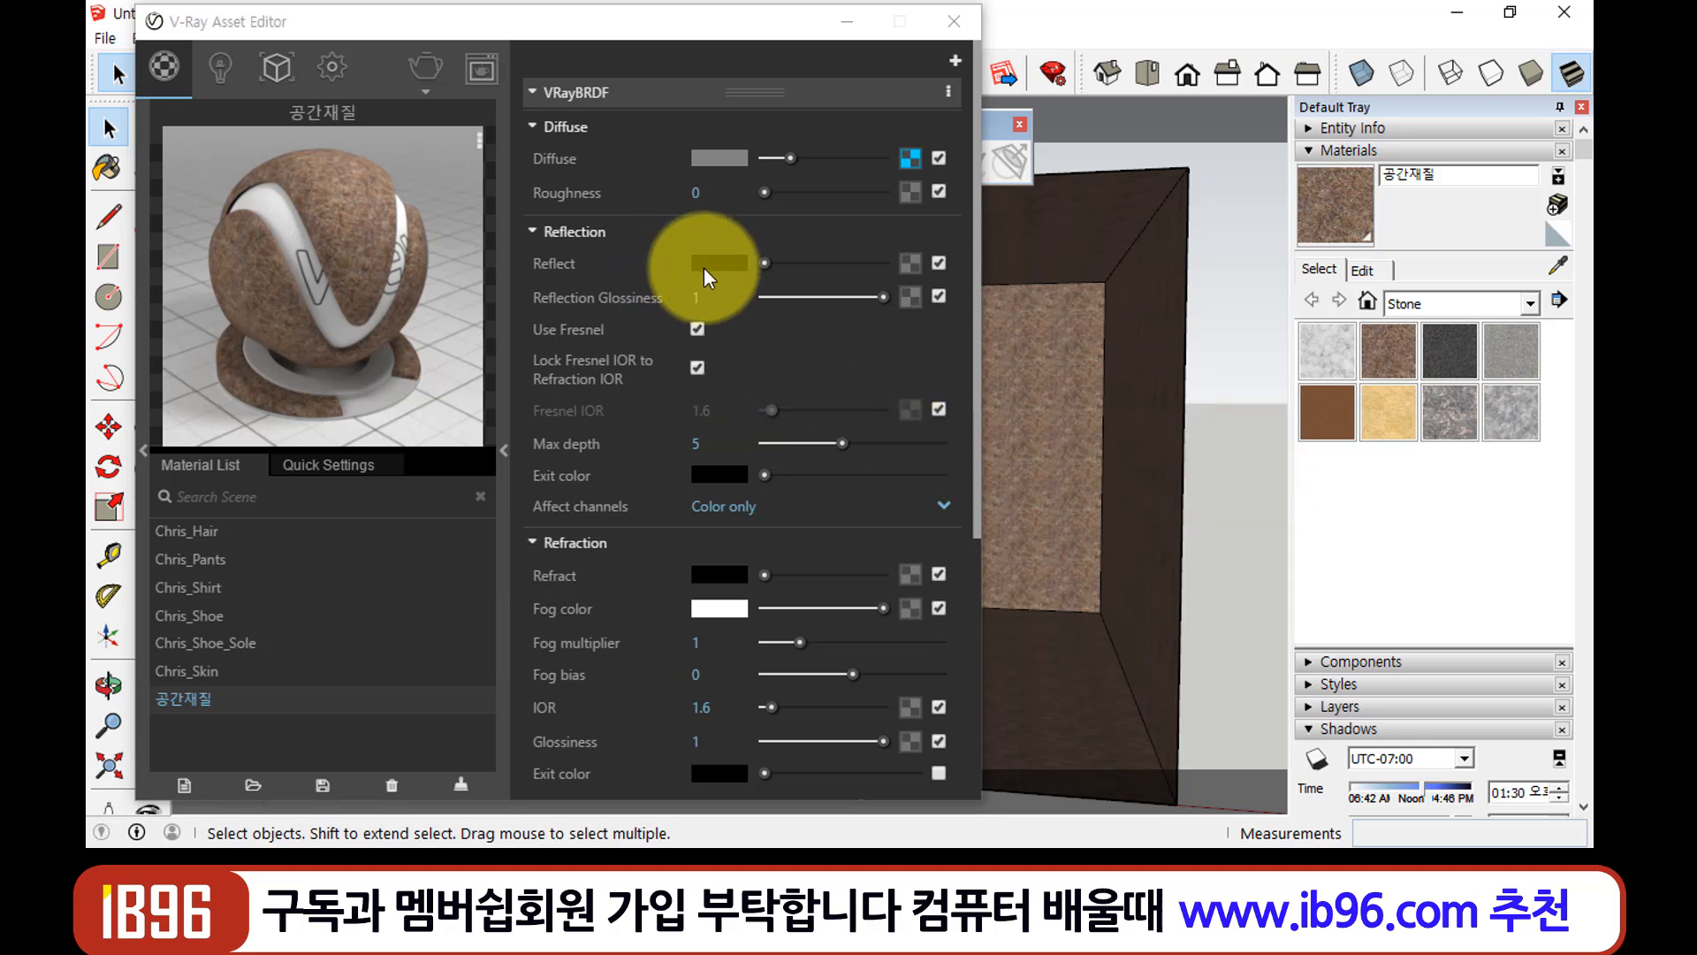
Disable Use Fresnel for 공간재질 and choose a dark grey reflection color of RGB 32, 32, 32
{"action": "left_click", "coordinate": [698, 329]}
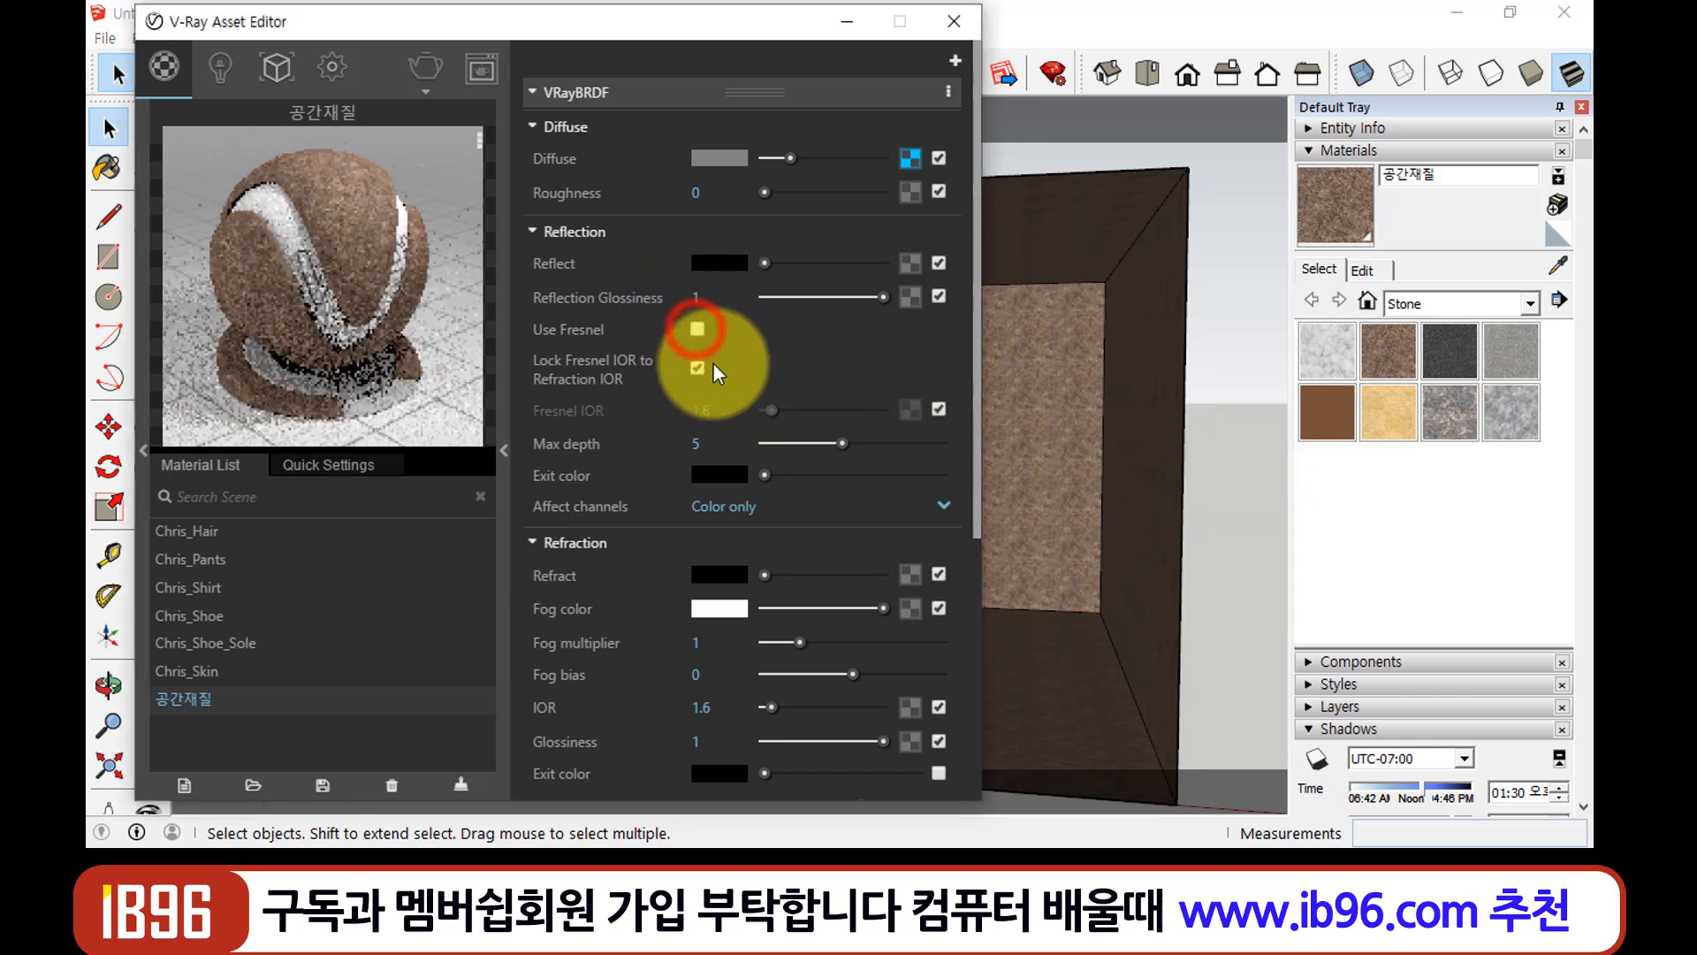
{"action": "left_click", "coordinate": [721, 263]}
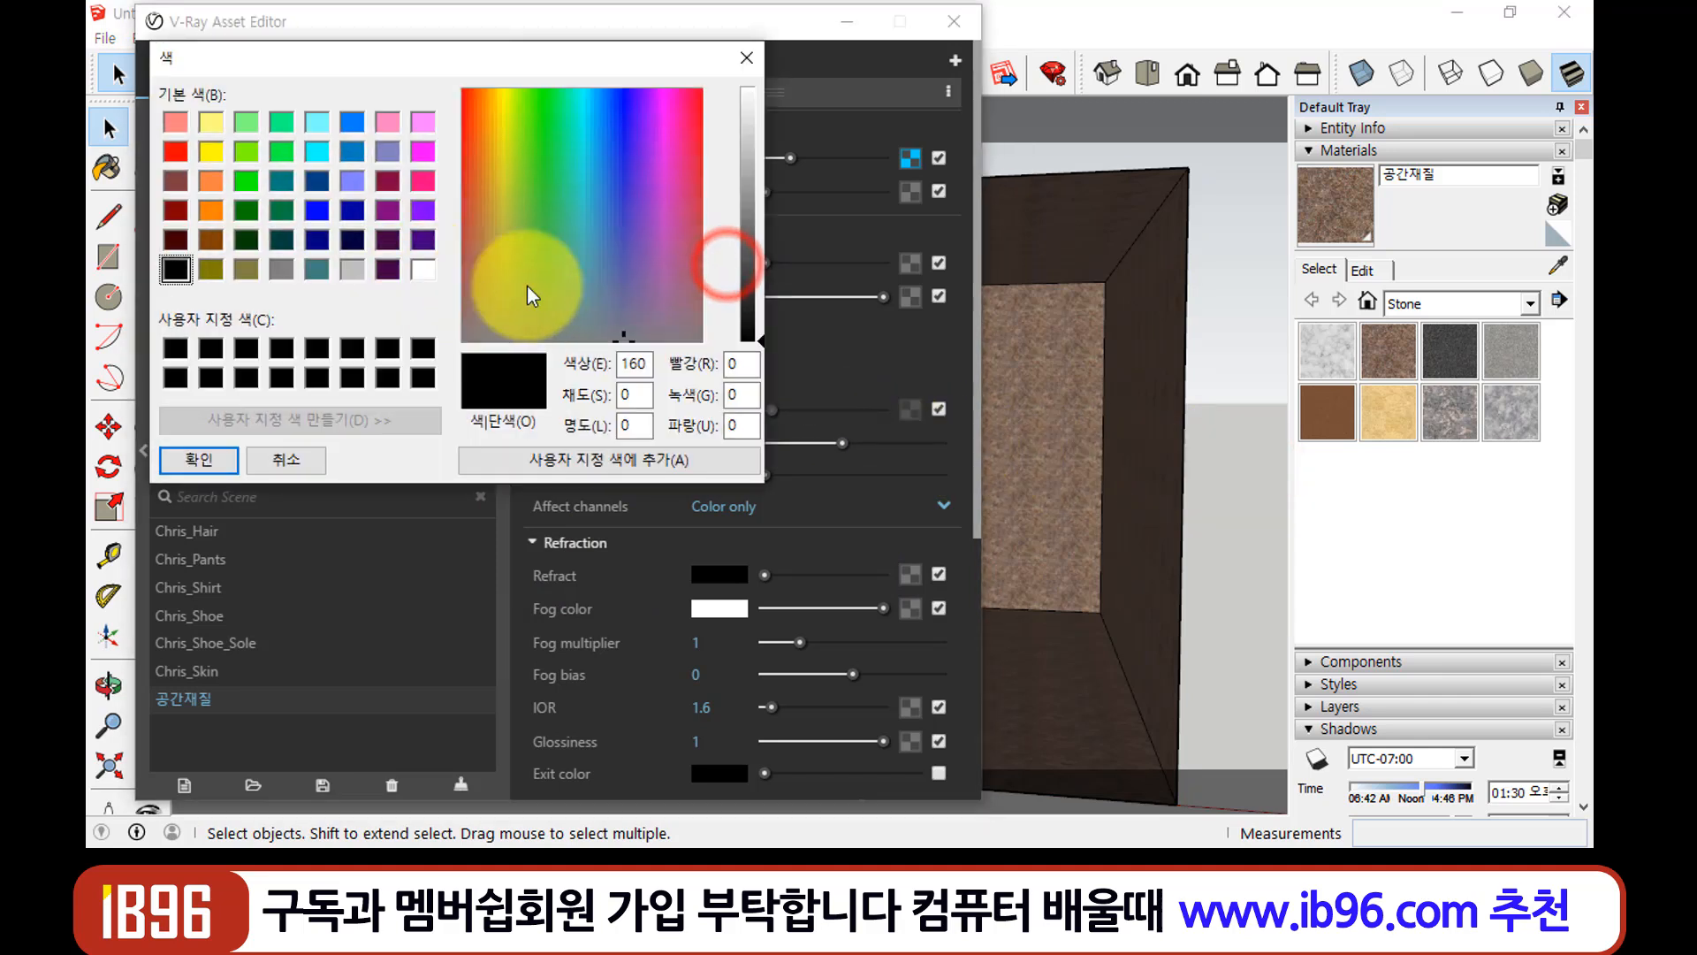
{"action": "left_click", "coordinate": [753, 309]}
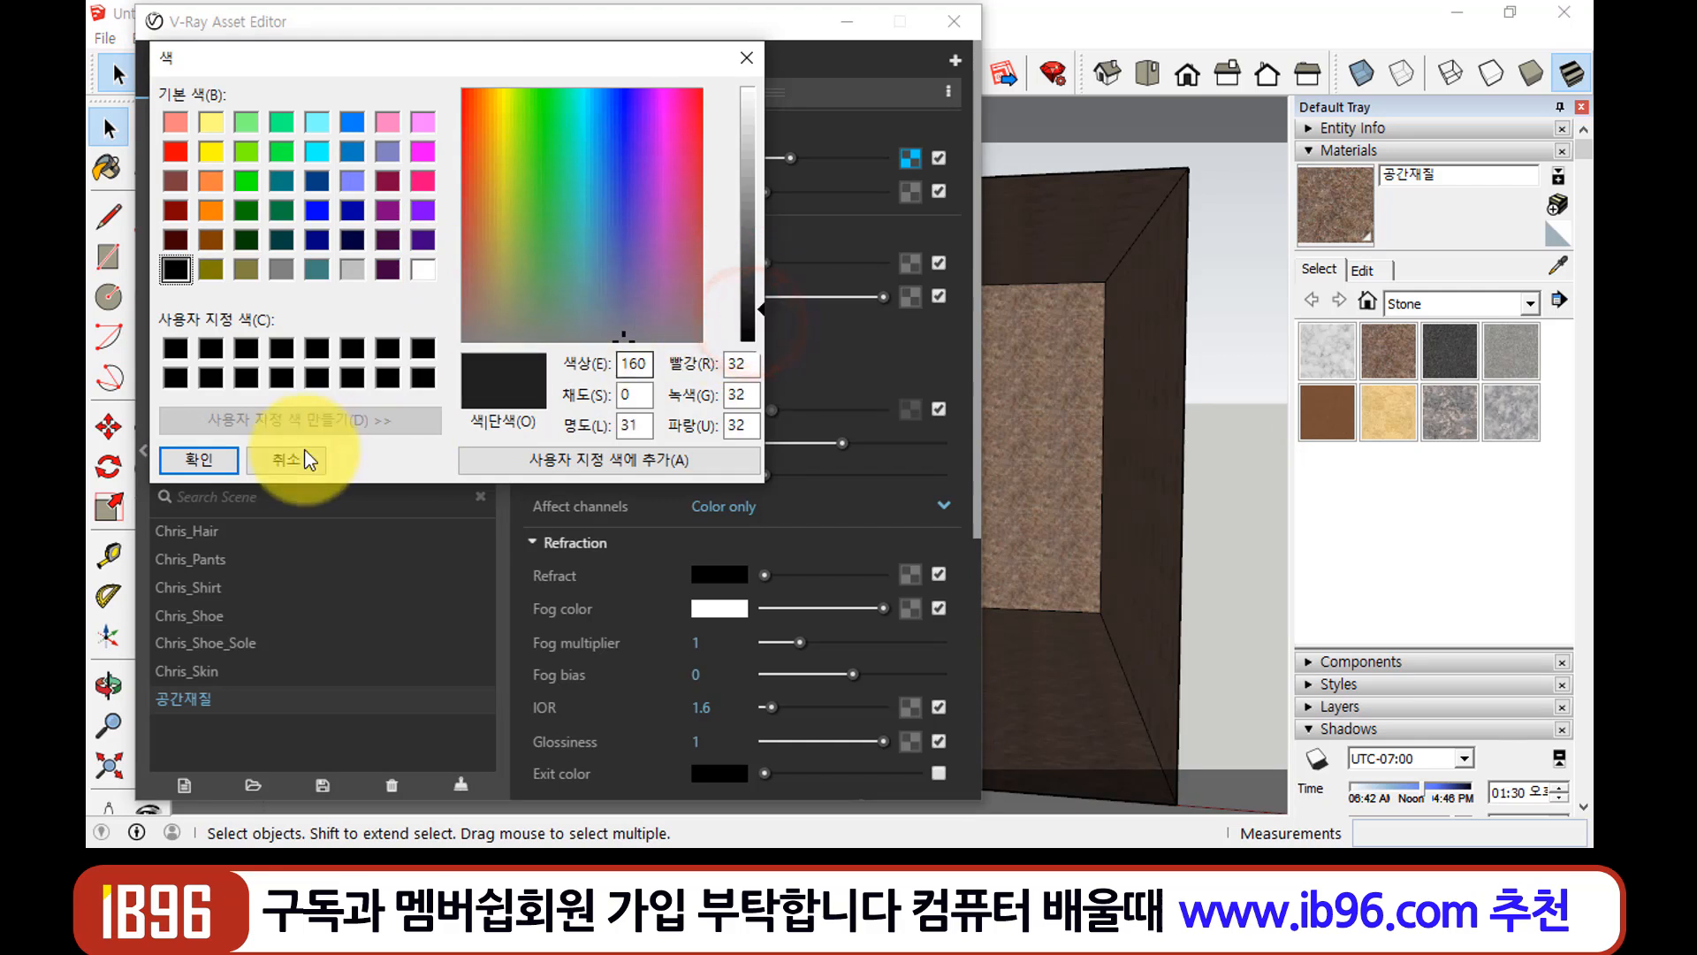
Apply the dark grey reflection color (32, 32, 32) to the 공간재질 material and render the room interior
{"action": "left_click", "coordinate": [212, 458]}
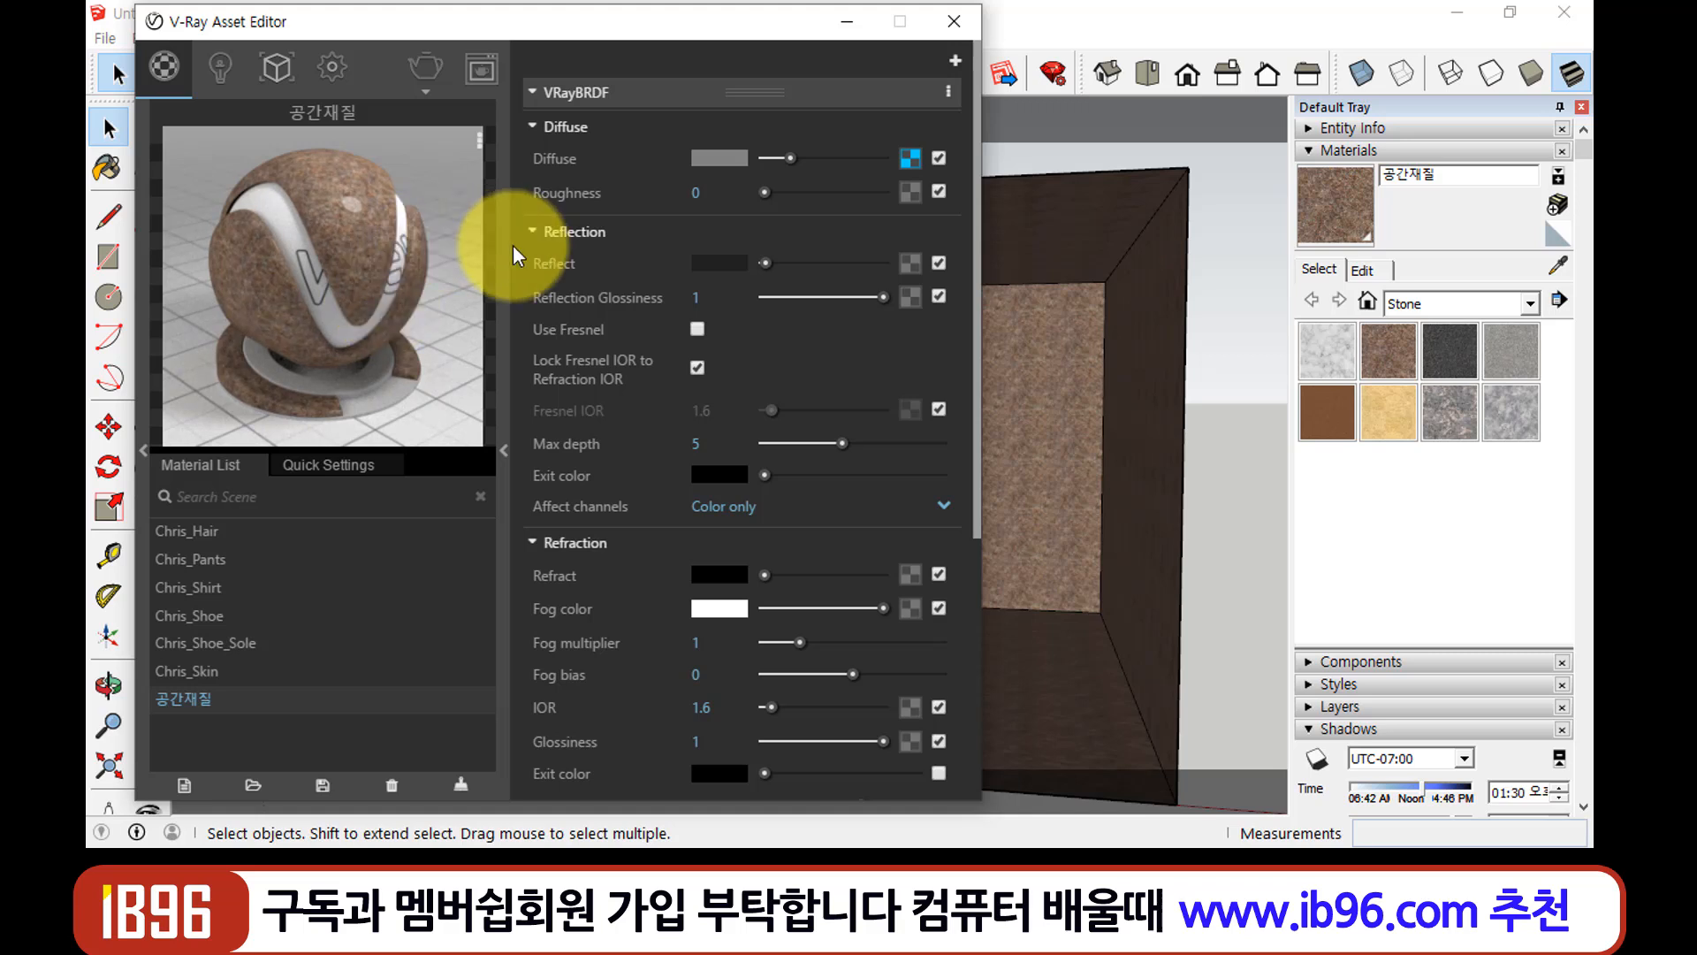
{"action": "left_click", "coordinate": [956, 22]}
{"action": "mouse_move", "coordinate": [914, 430]}
{"action": "middle_mouse_down"}
{"action": "mouse_move", "coordinate": [910, 409]}
{"action": "mouse_move", "coordinate": [936, 423]}
{"action": "middle_mouse_up"}
{"action": "scroll", "coordinate": [901, 424], "scroll_direction": "up", "scroll_amount": 2}
{"action": "left_click", "coordinate": [268, 160]}
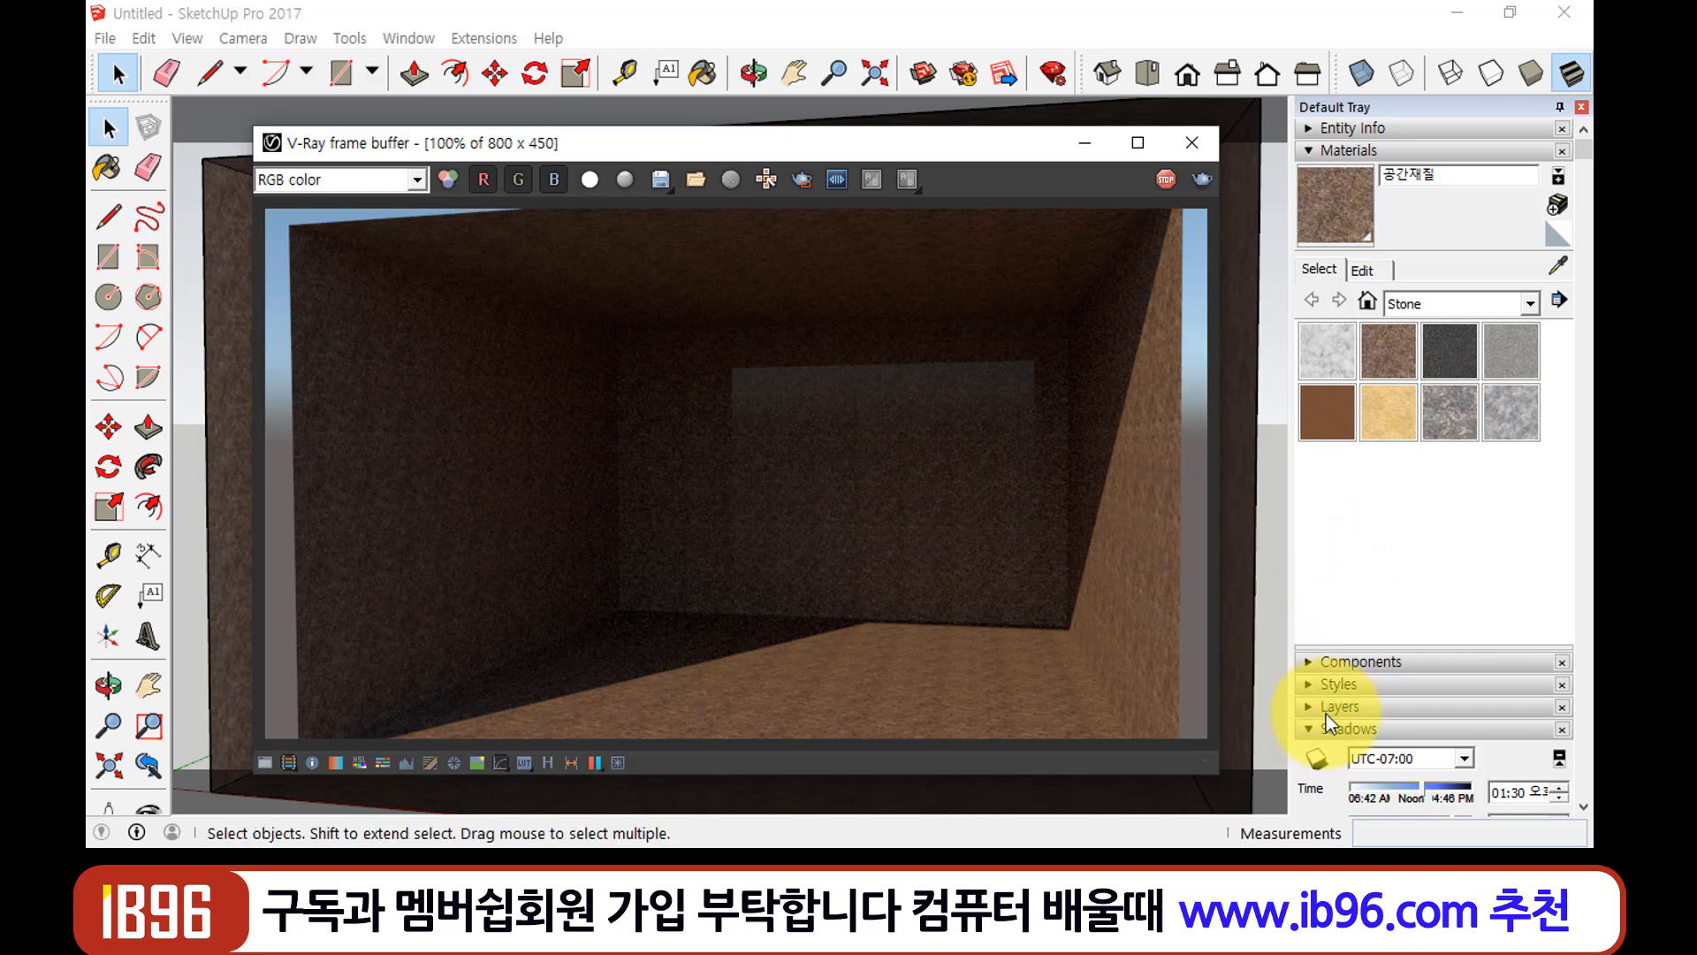
Collapse the Materials section and set the sun shadow time to 04:46 PM
{"action": "left_click", "coordinate": [1312, 150]}
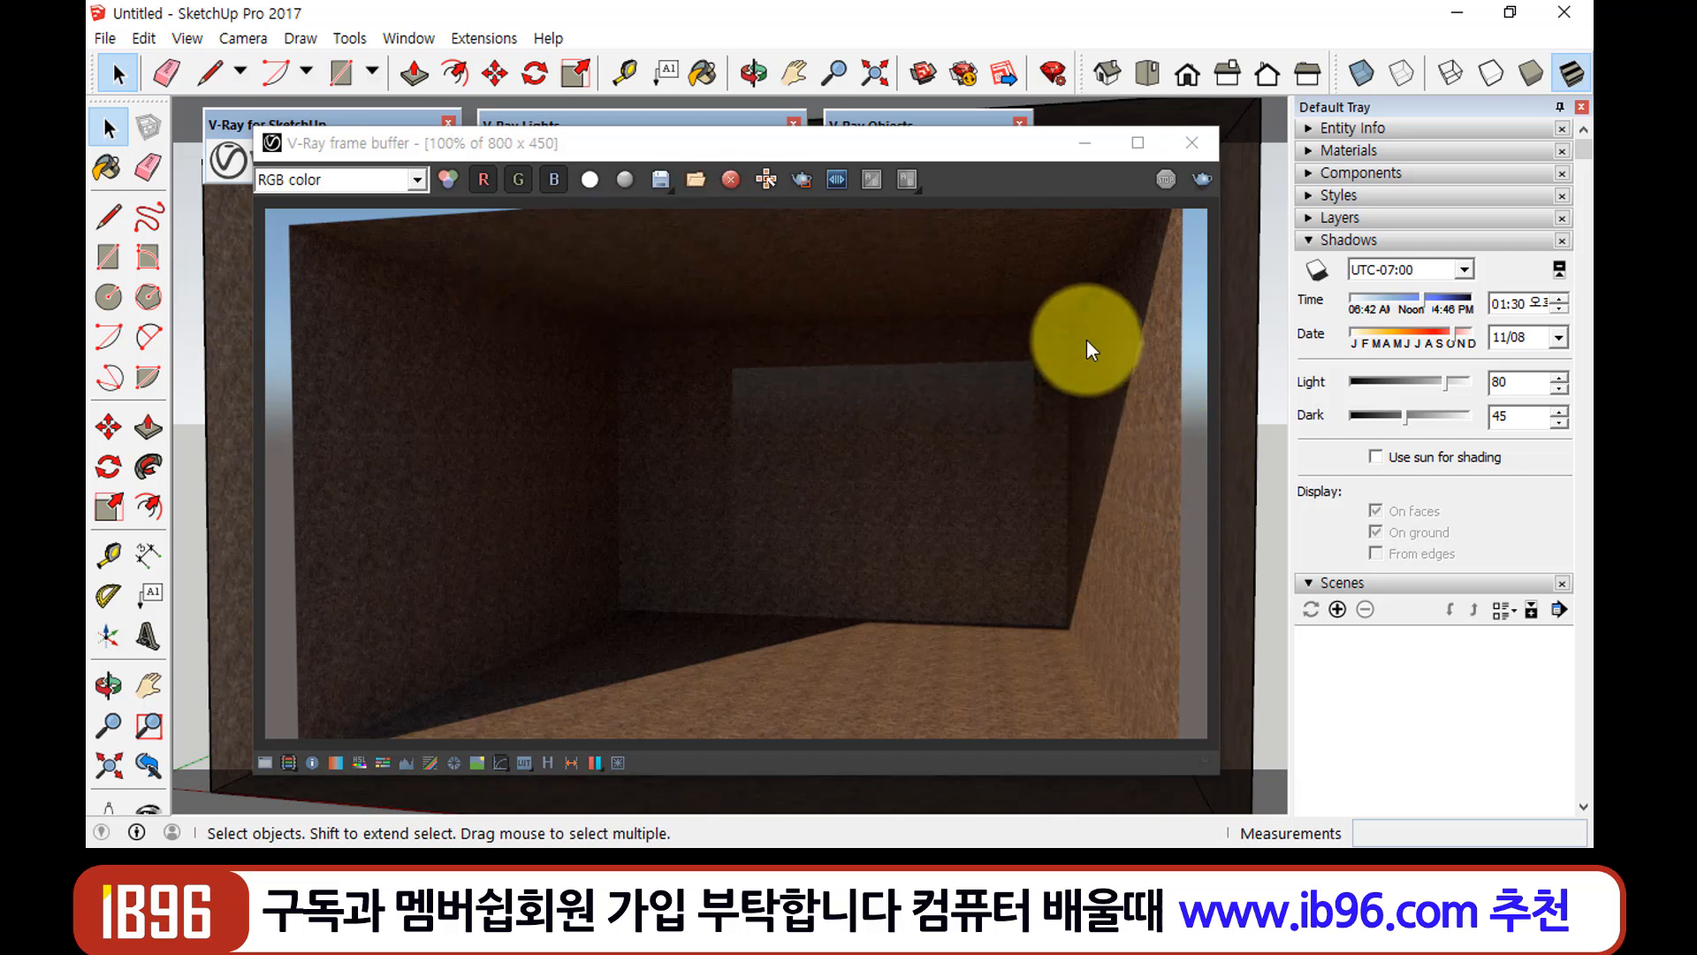
{"action": "left_click_drag", "start_coordinate": [1423, 300], "coordinate": [1471, 301]}
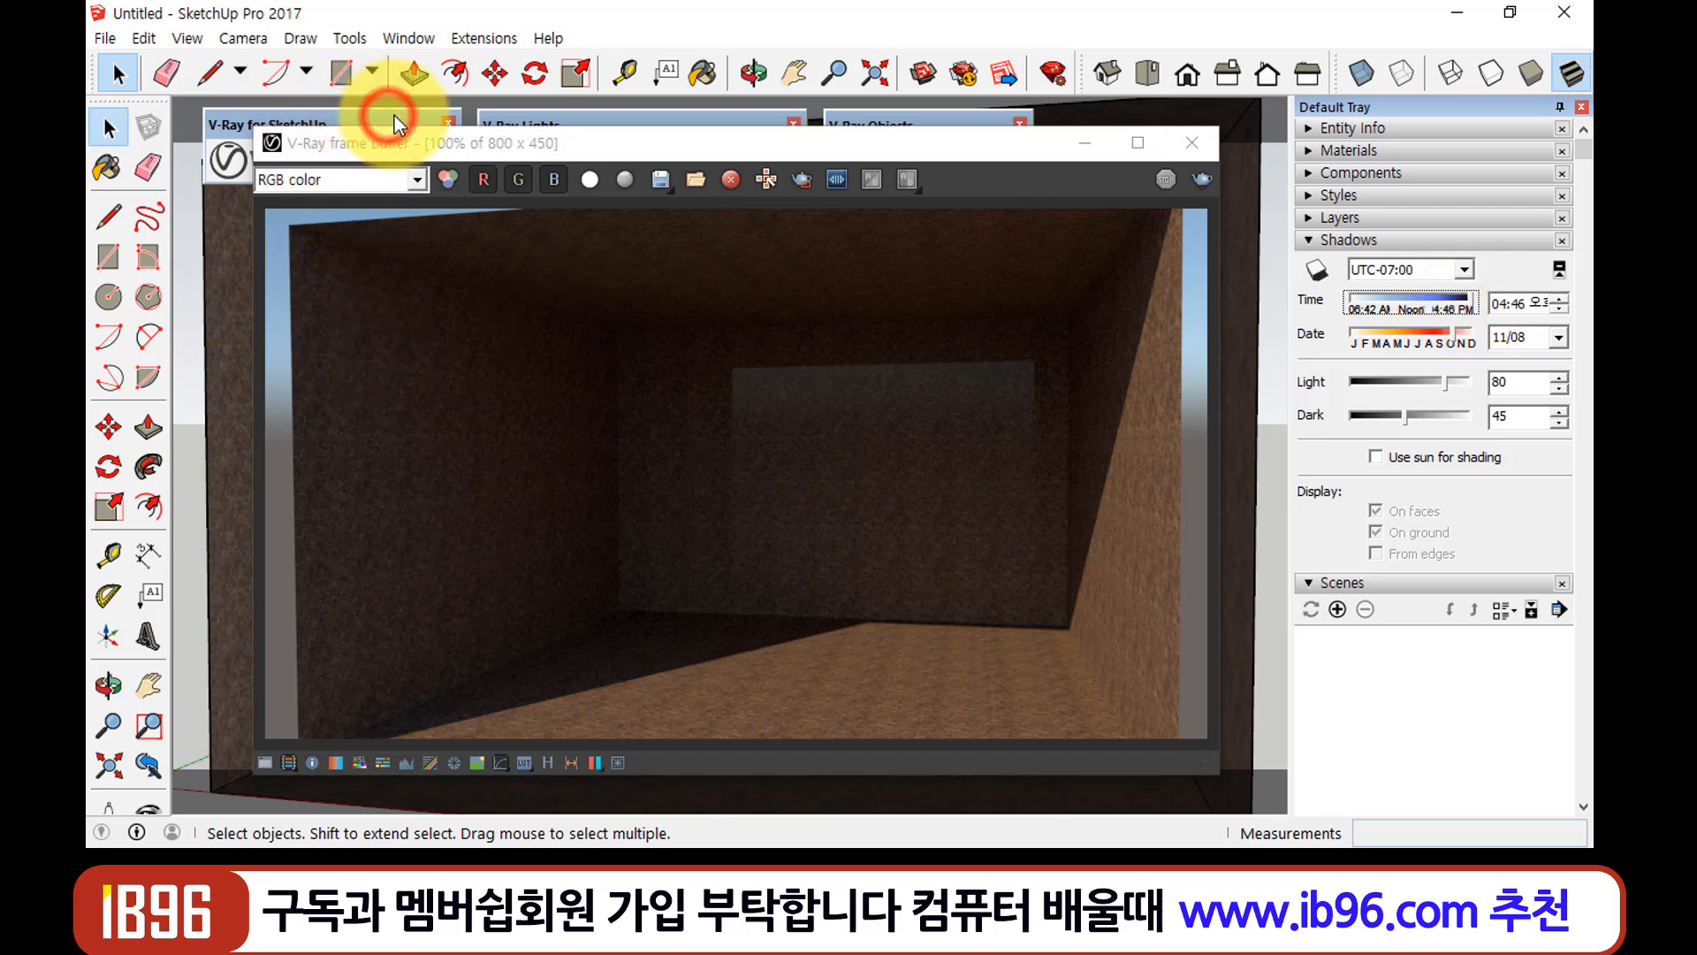
{"action": "left_click_drag", "start_coordinate": [491, 143], "coordinate": [487, 174]}
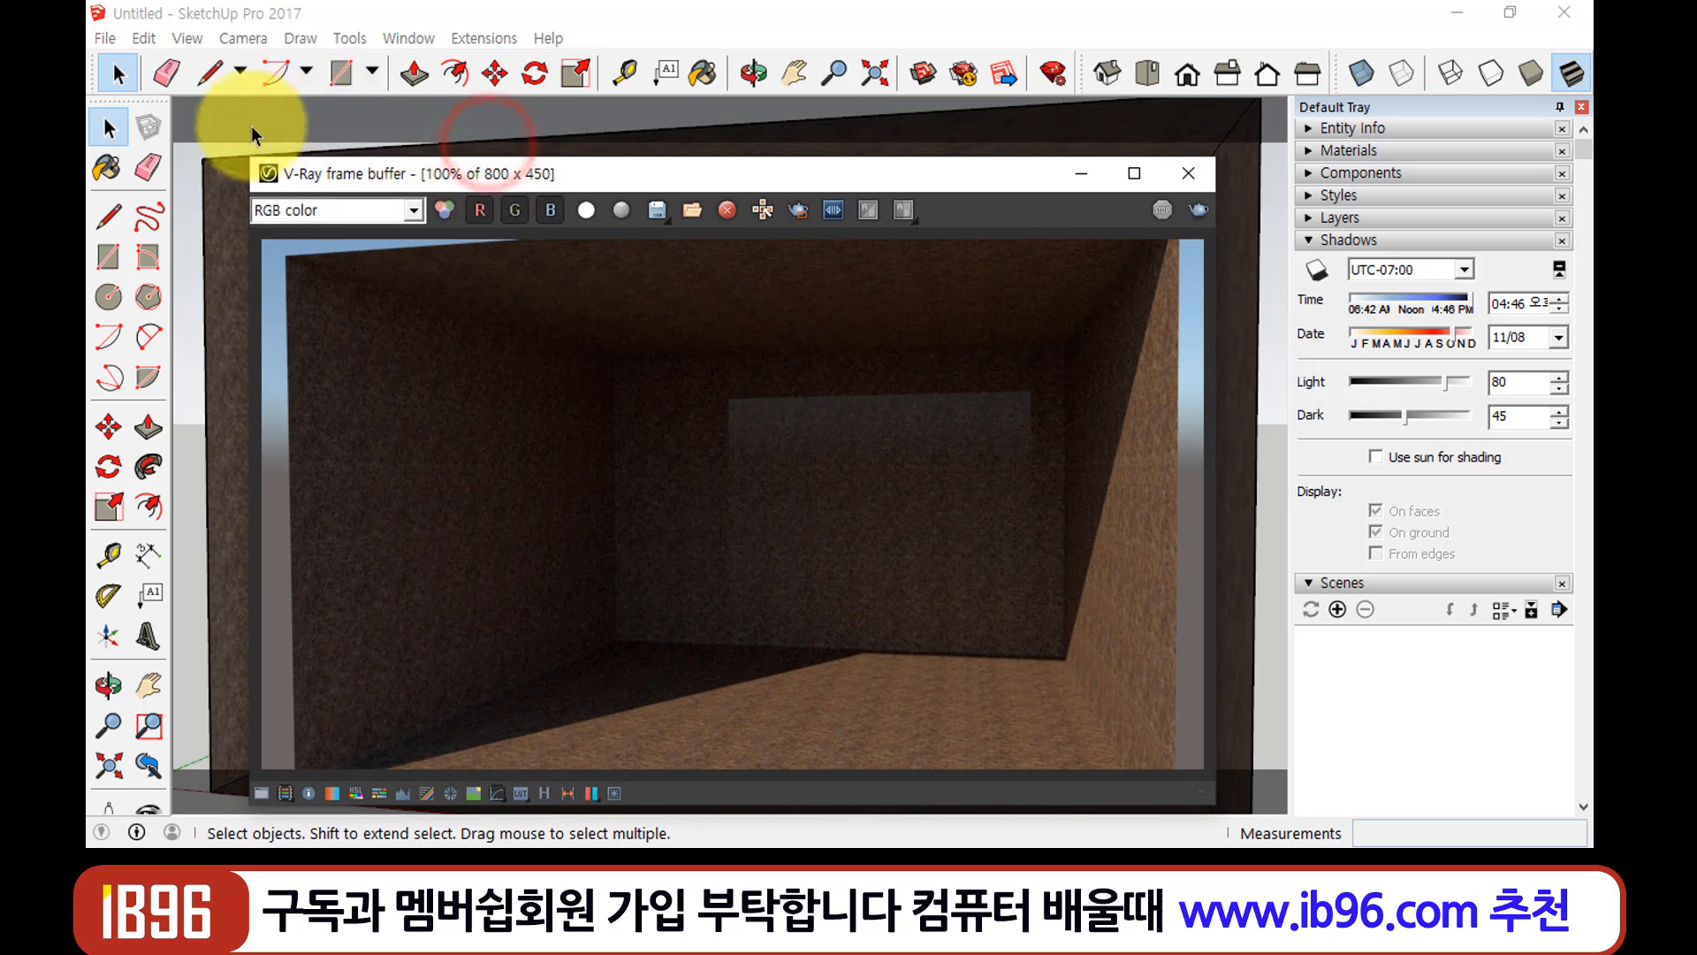
Close the render and progress windows and display the V-Ray for SketchUp toolbar again
{"action": "left_click", "coordinate": [207, 149]}
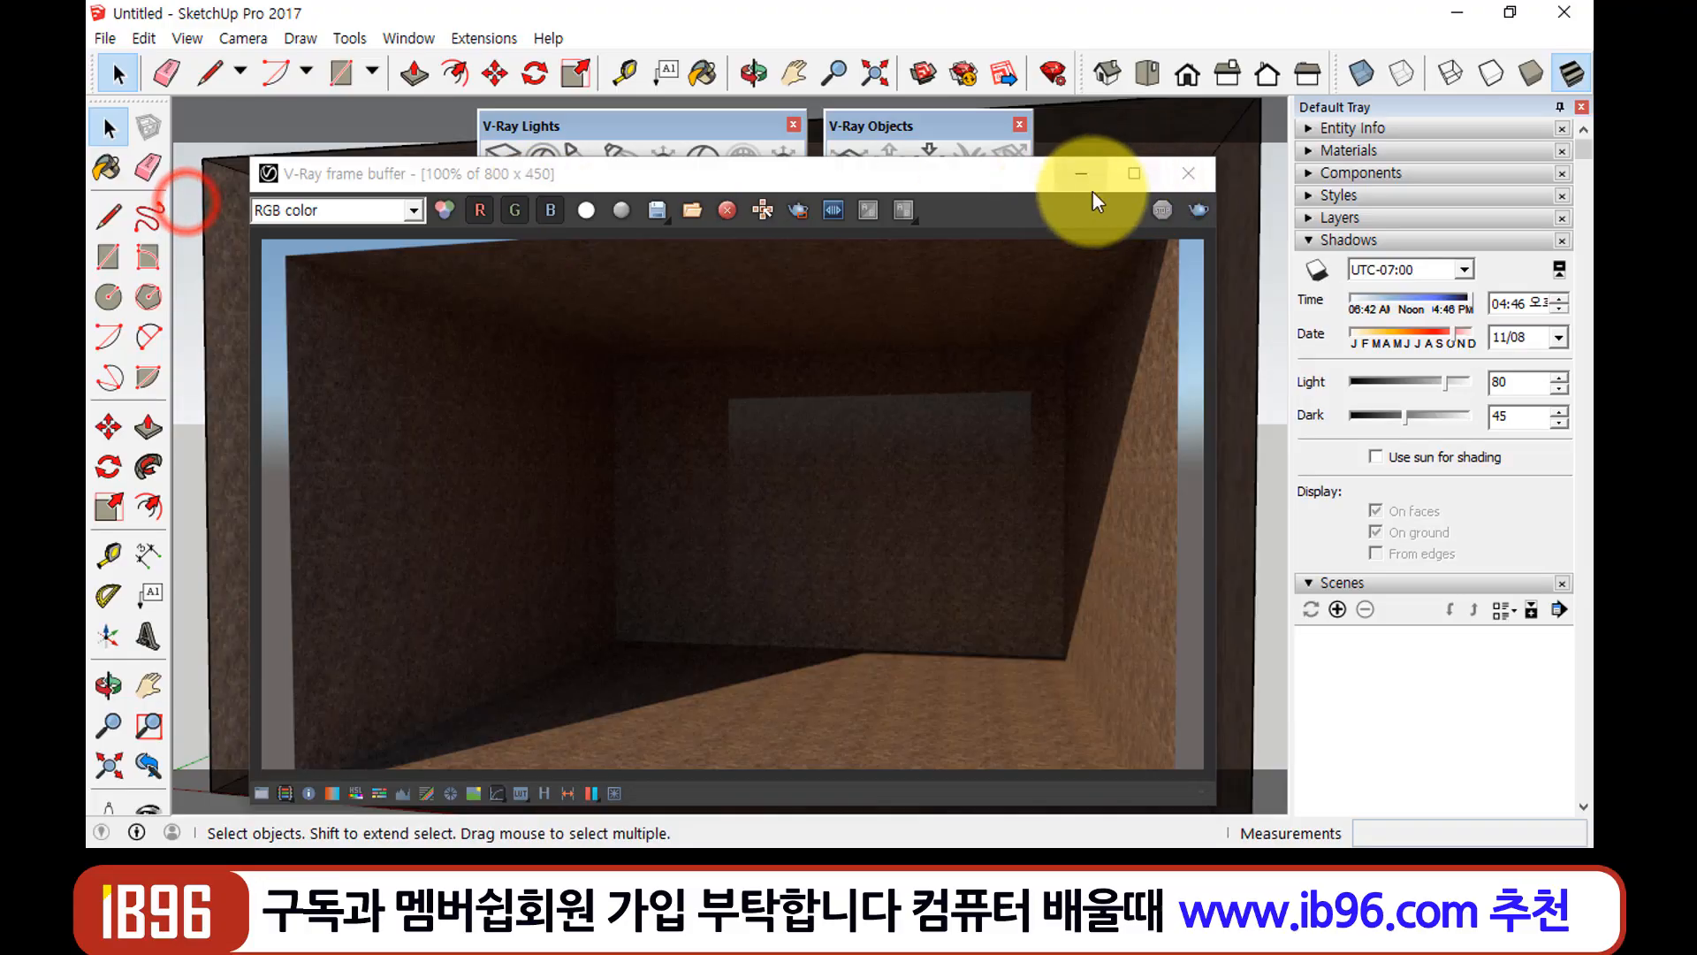
{"action": "left_click", "coordinate": [1202, 179]}
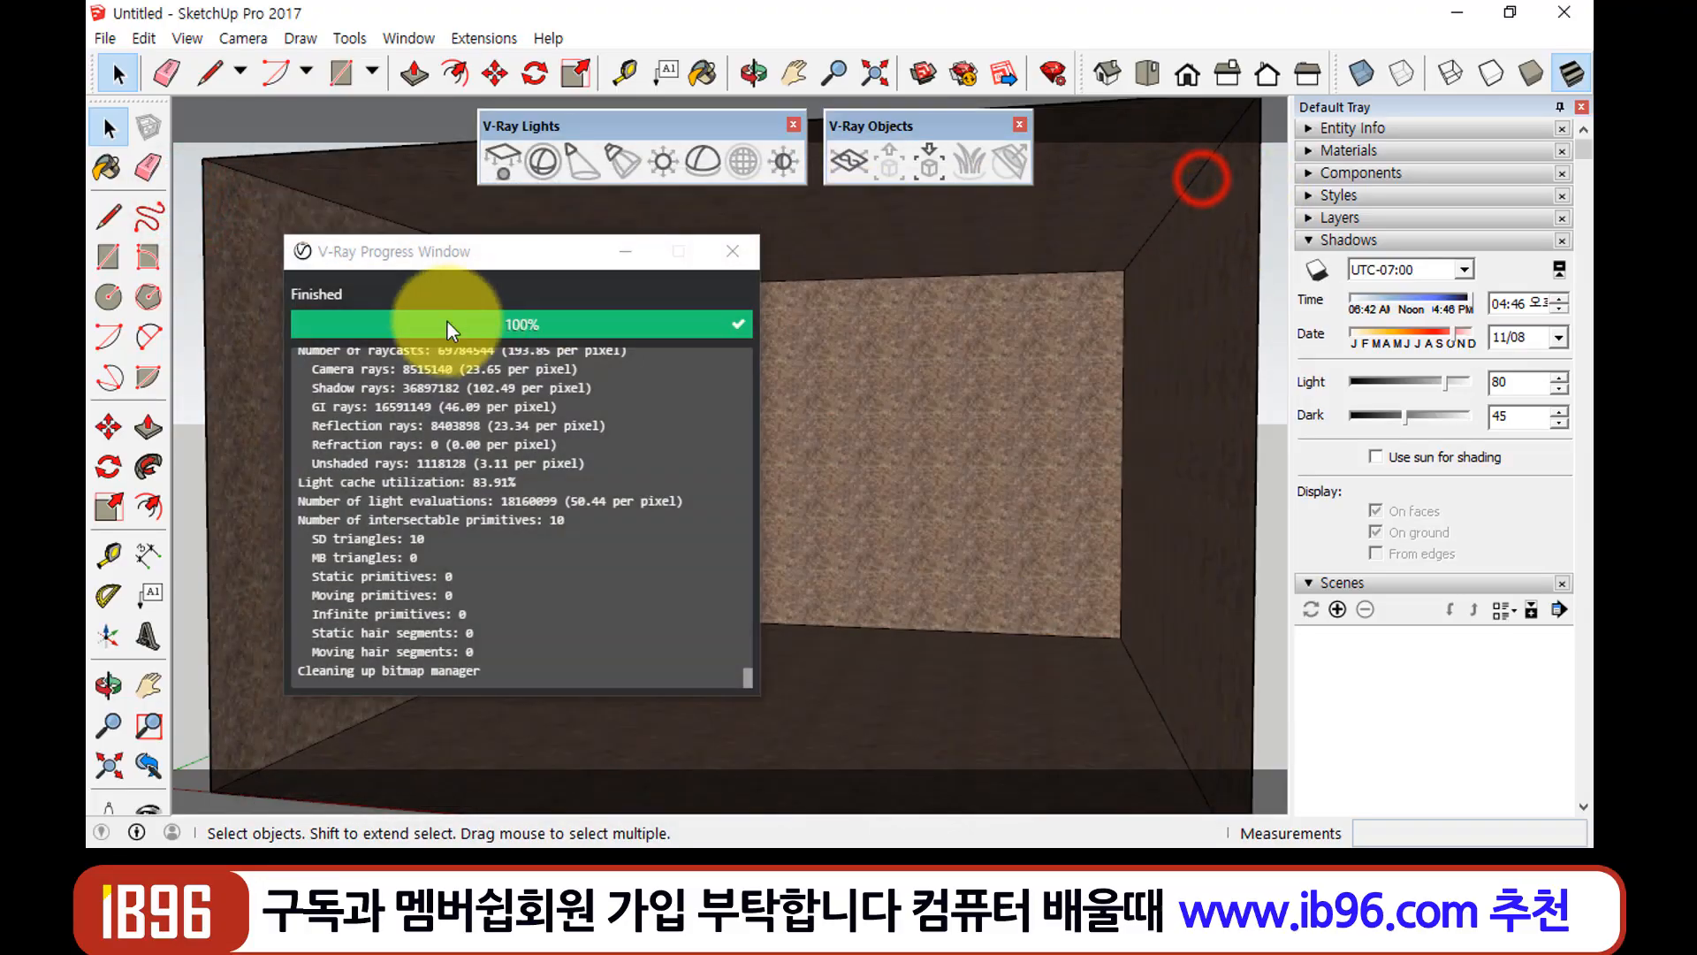
{"action": "left_click", "coordinate": [740, 251]}
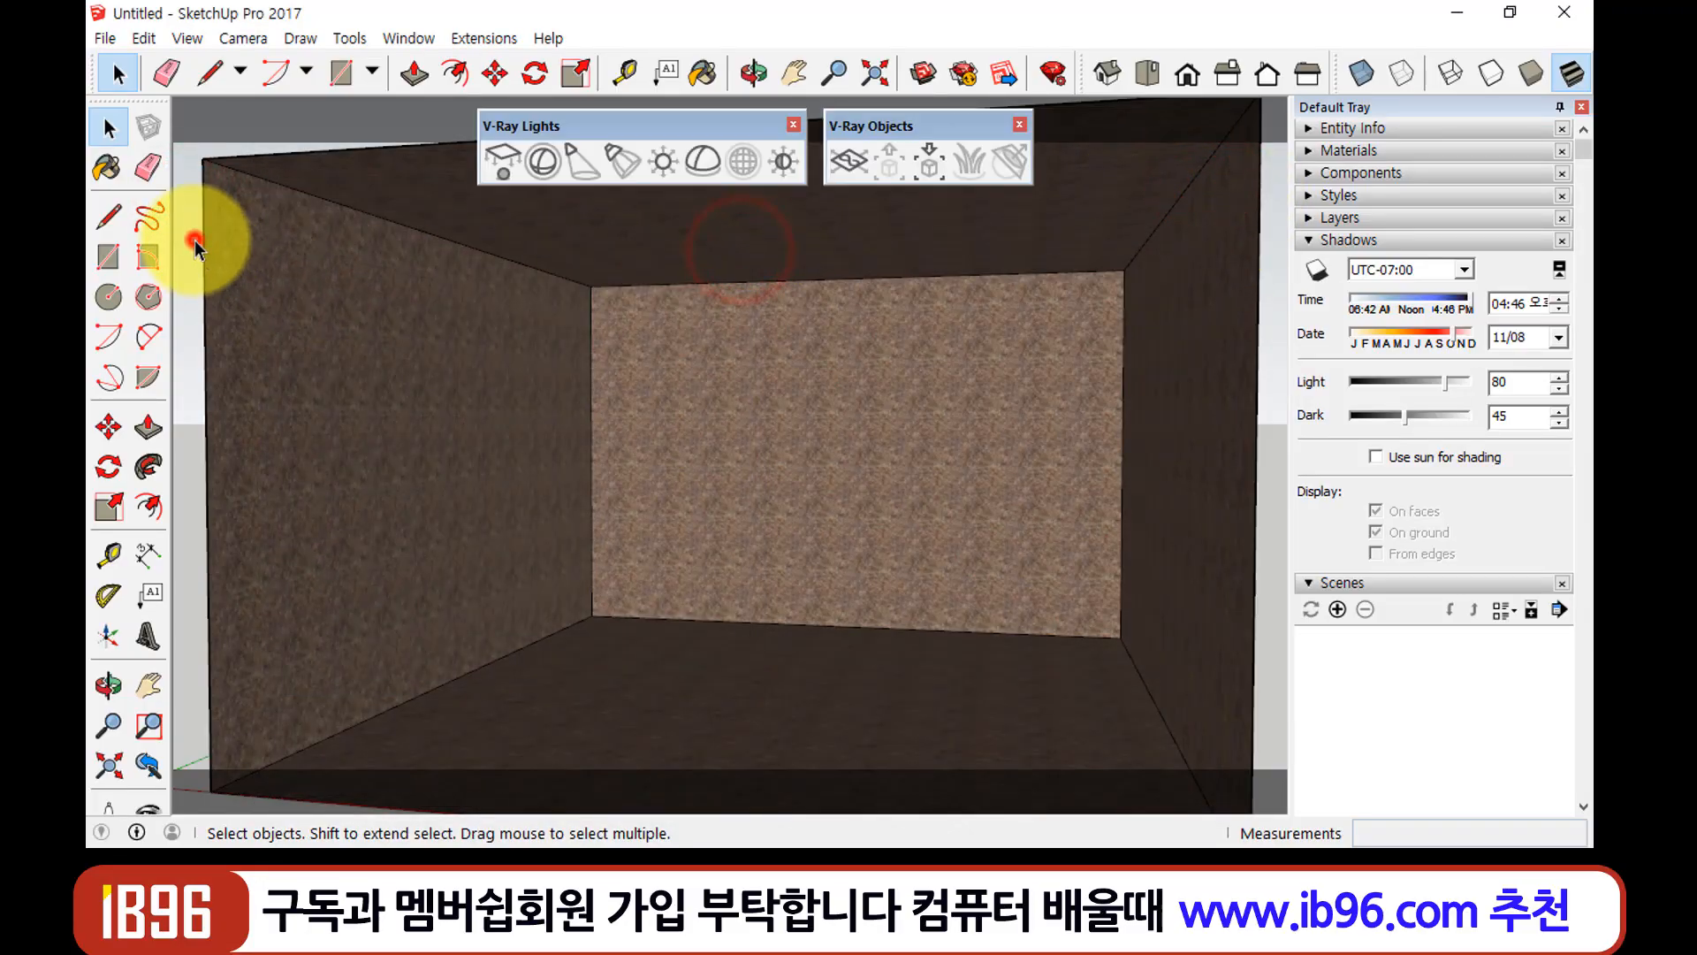
{"action": "right_click", "coordinate": [1098, 76]}
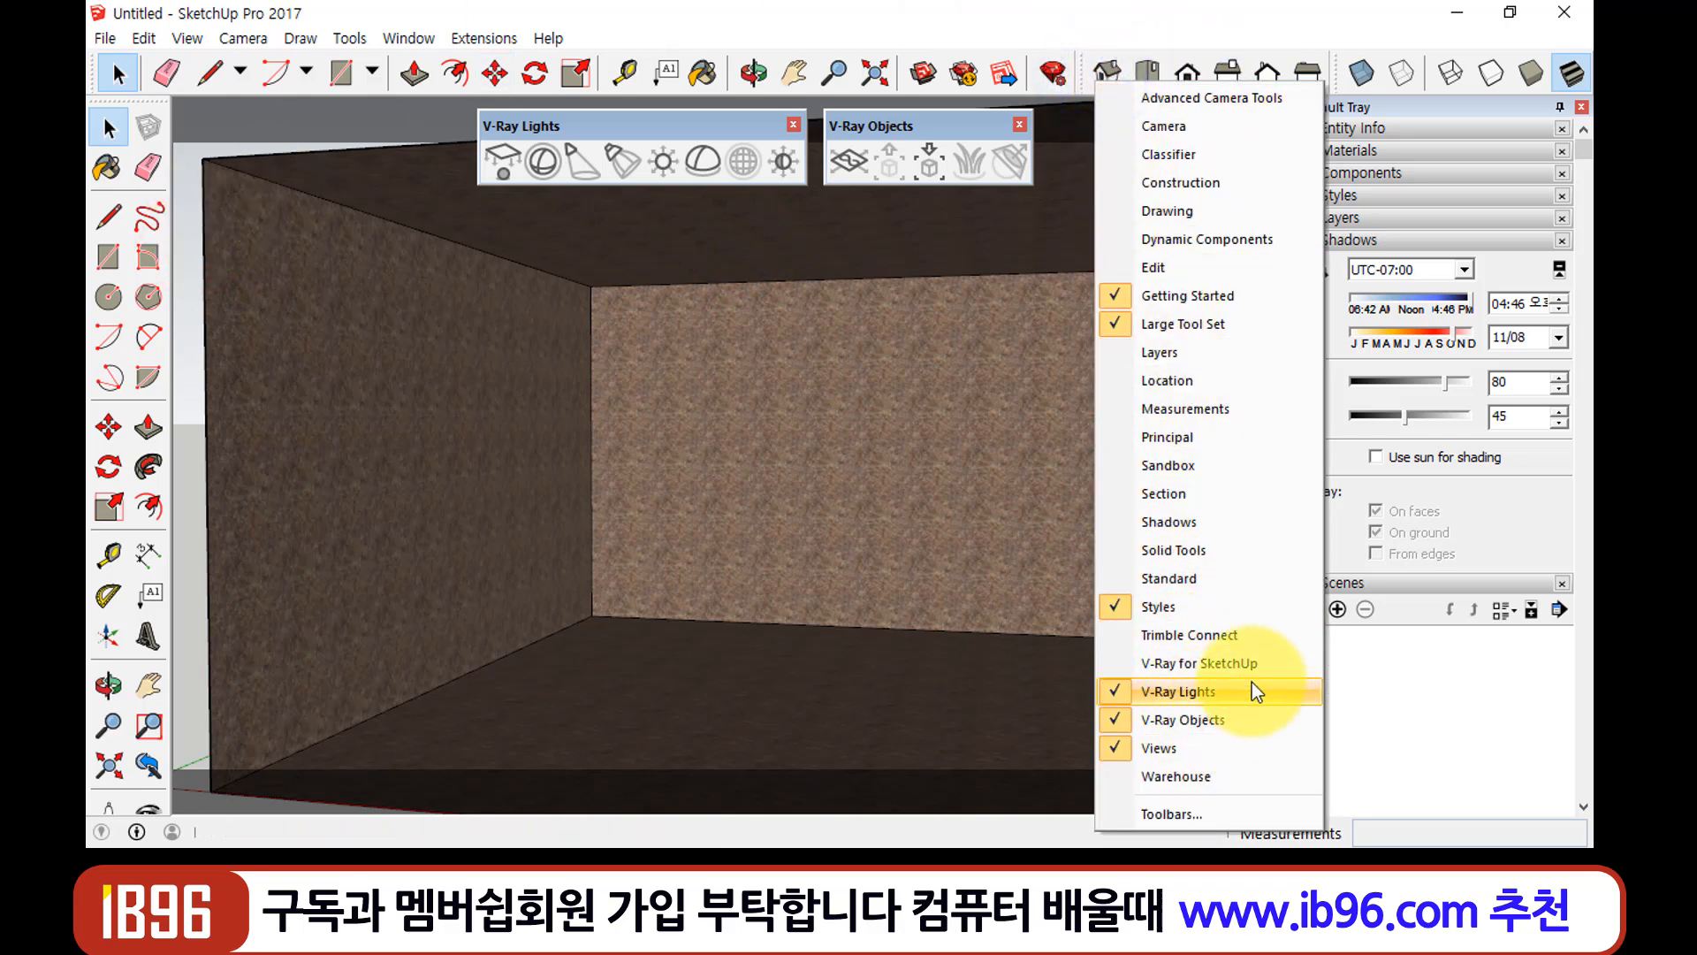
{"action": "left_click", "coordinate": [1266, 661]}
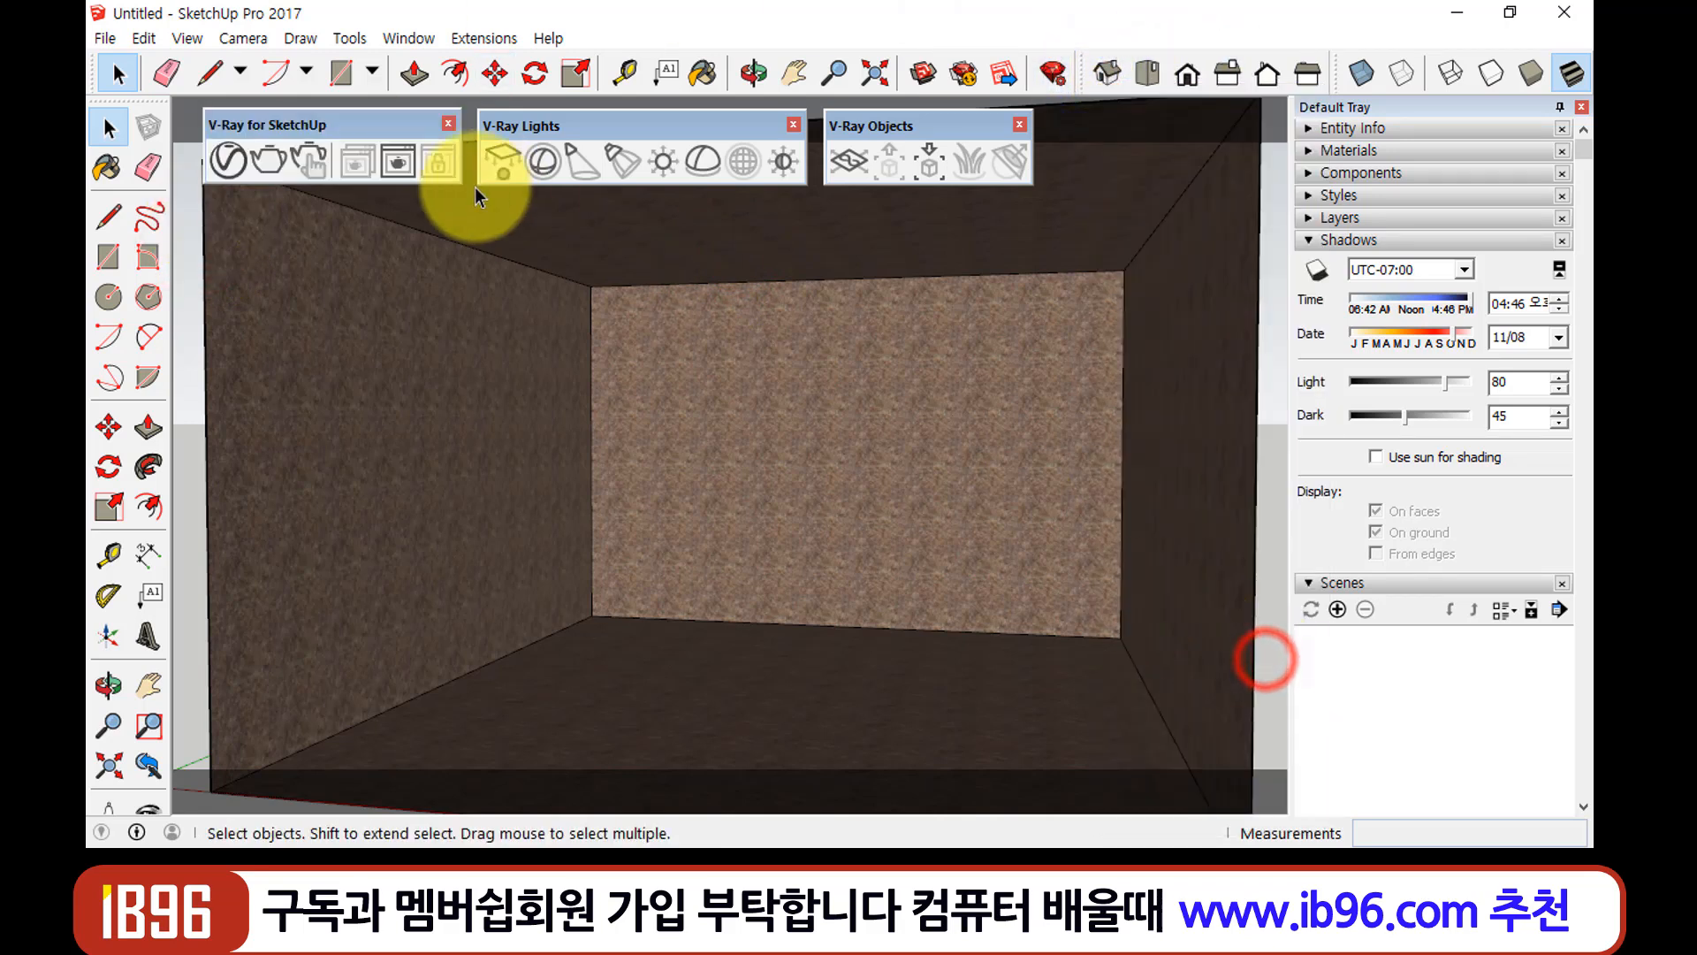
Render the room with the late-afternoon sun, close the render windows, and save the current camera view as a new scene
{"action": "left_click", "coordinate": [265, 159]}
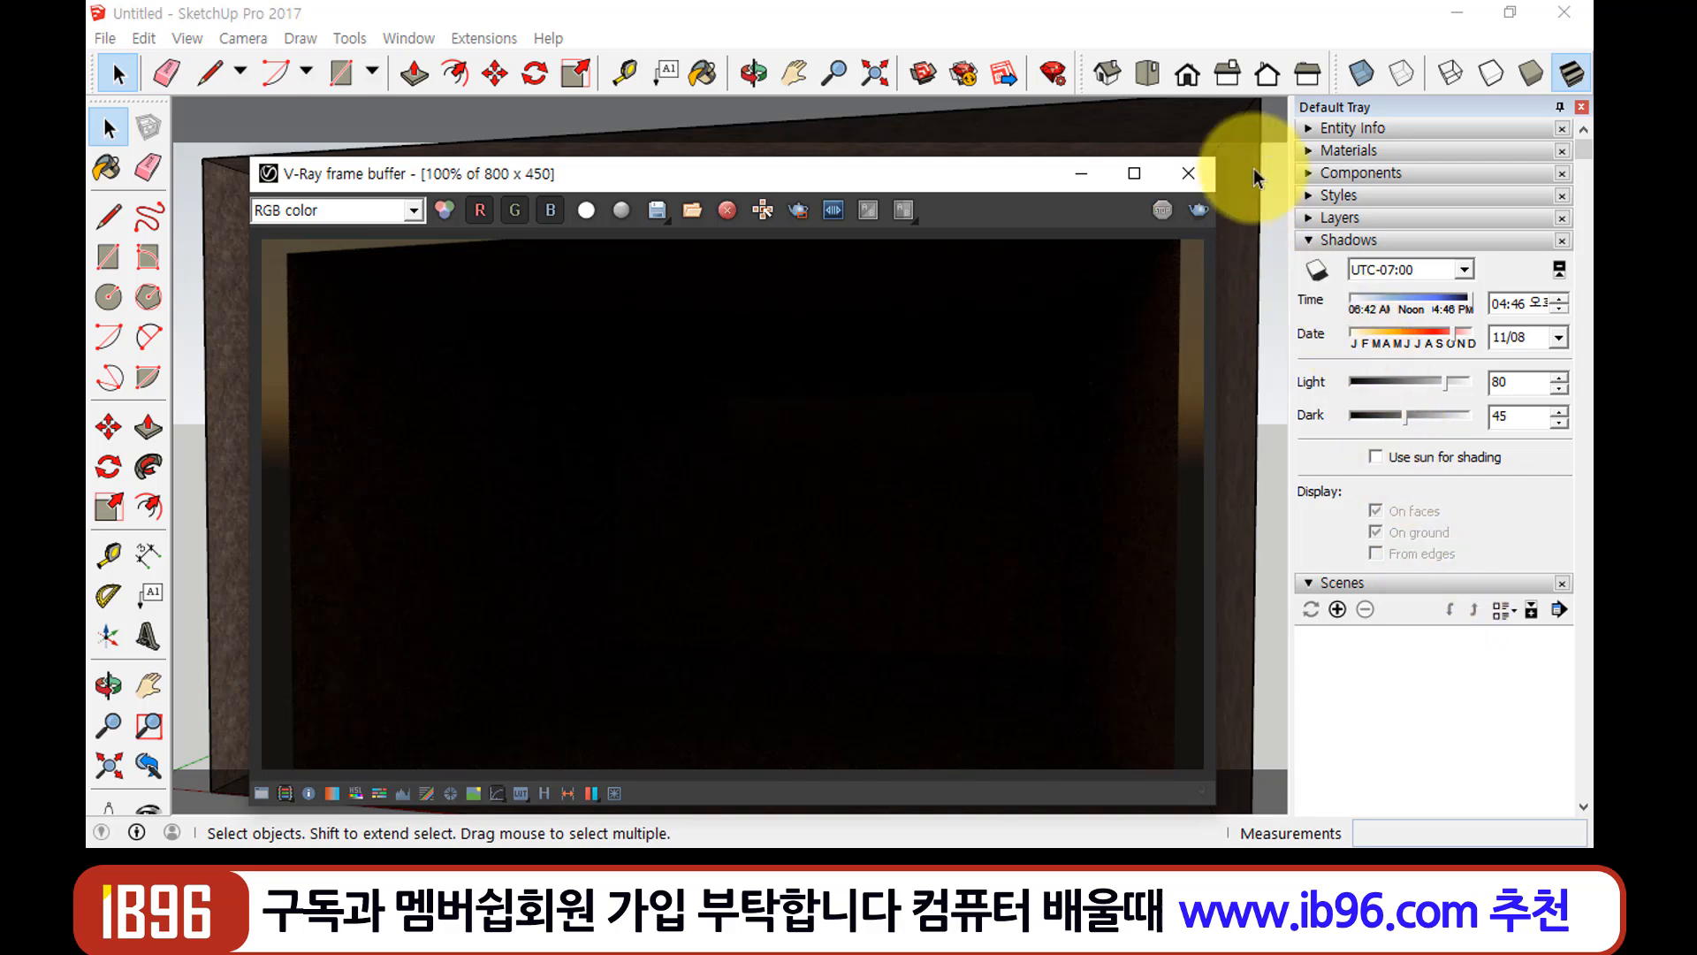
{"action": "left_click", "coordinate": [1202, 173]}
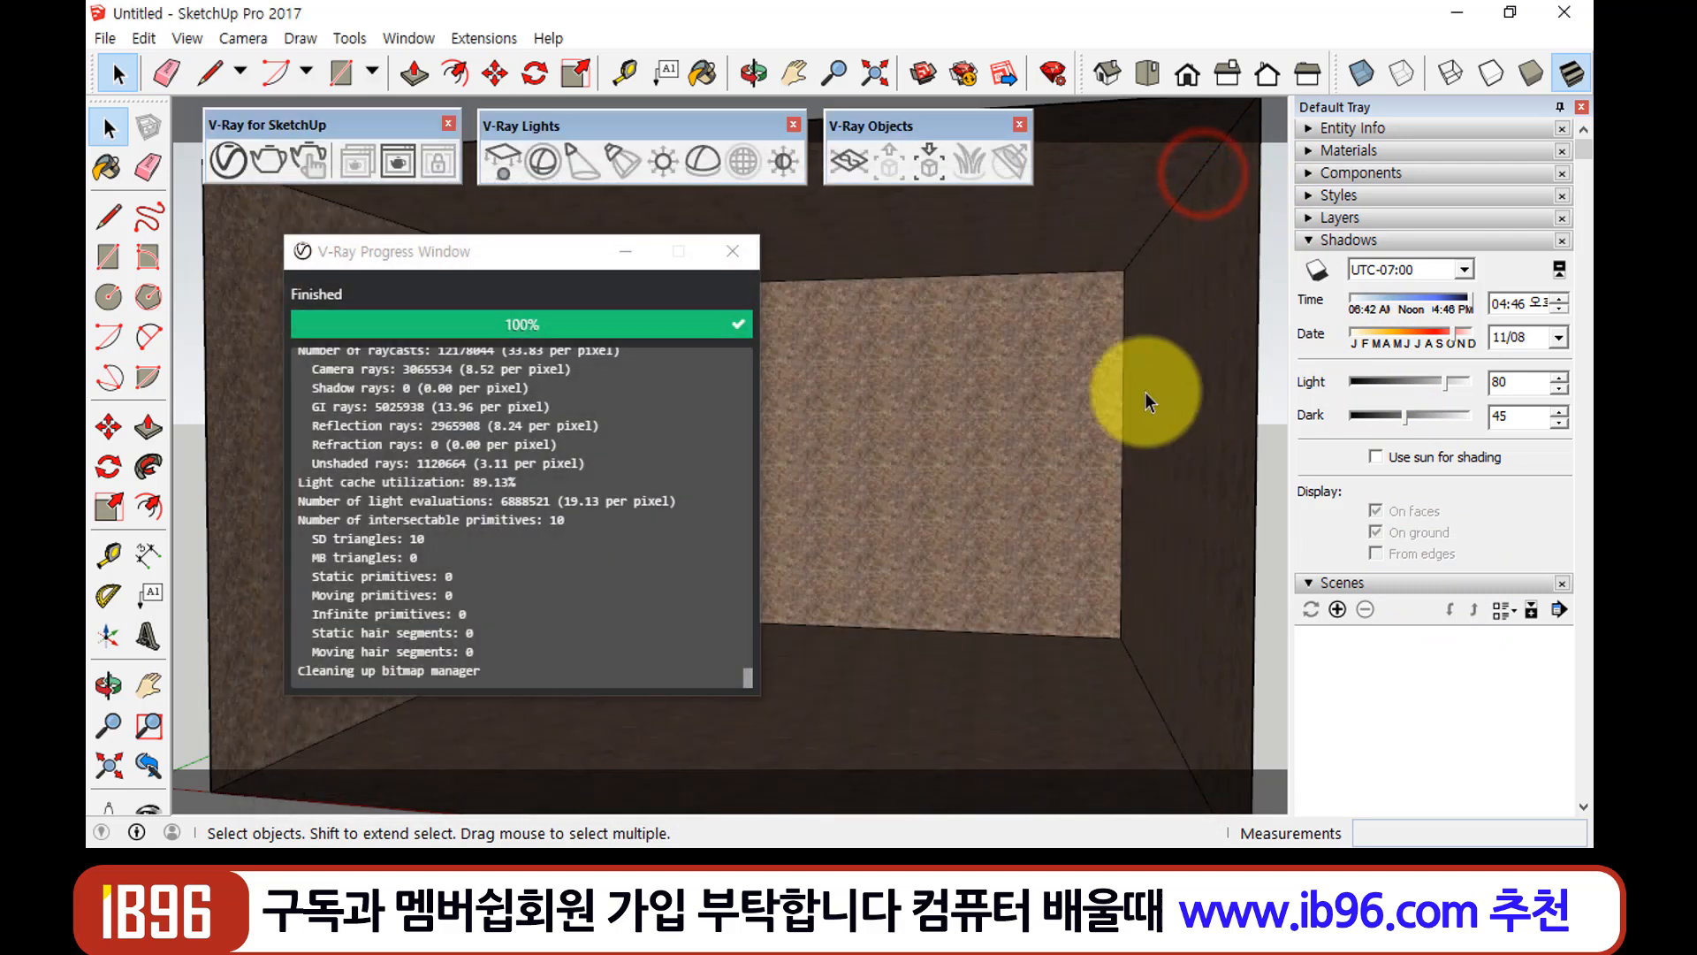
{"action": "left_click", "coordinate": [739, 255]}
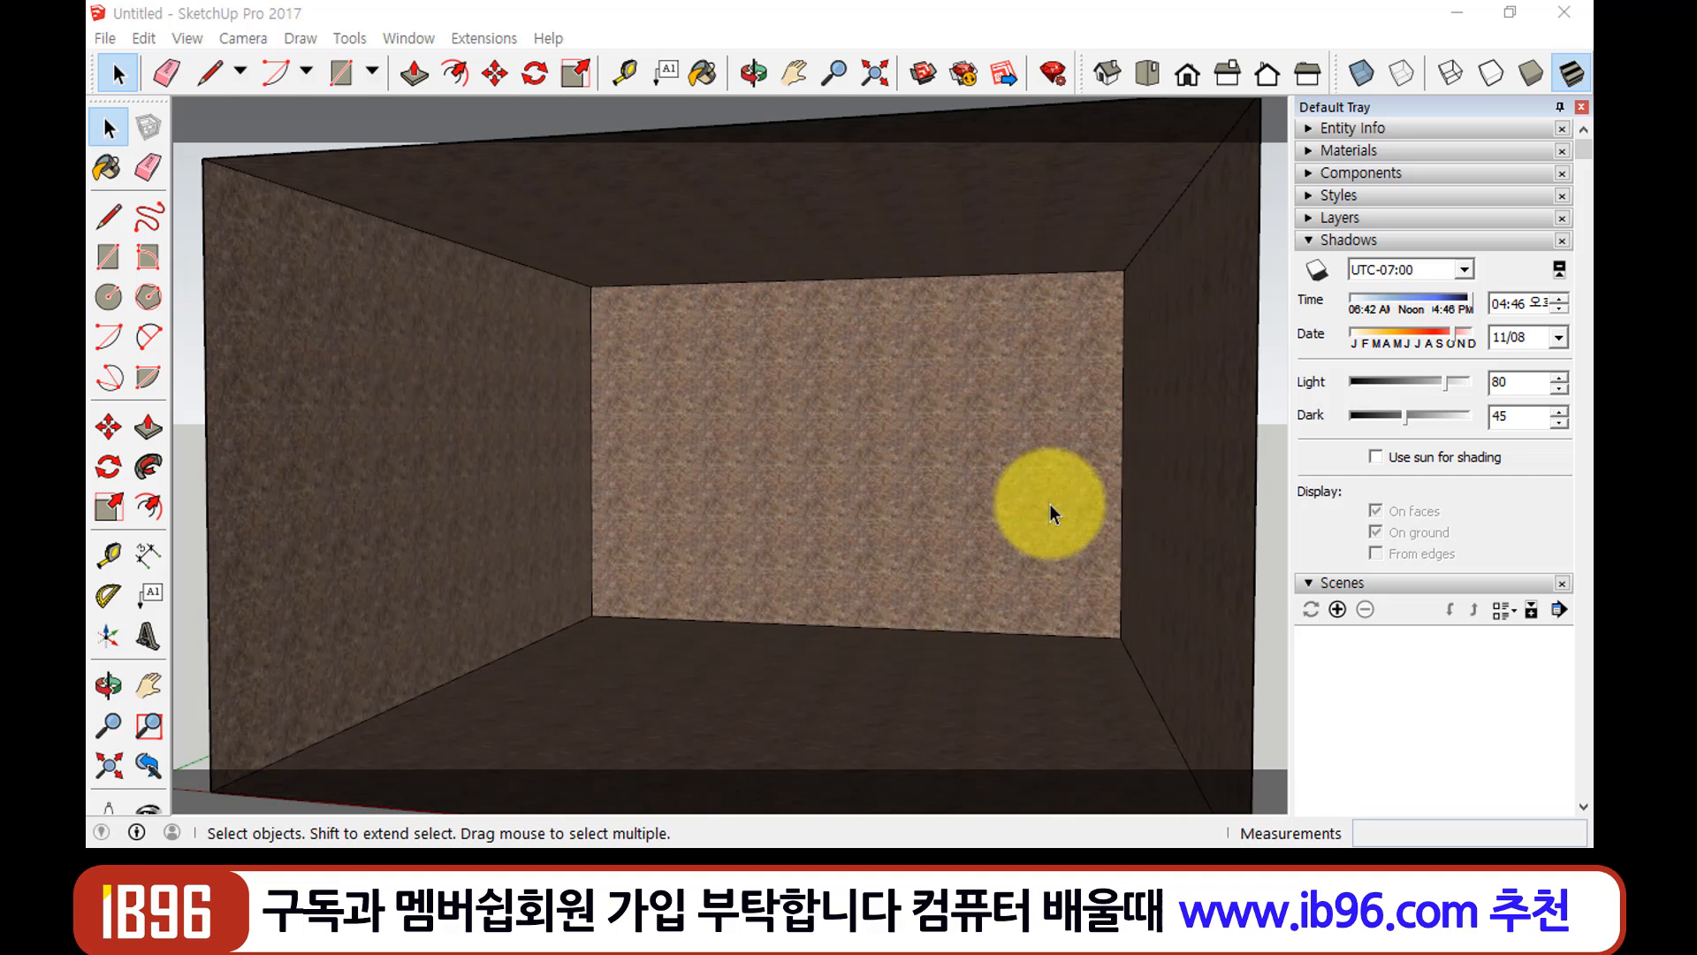
{"action": "left_click", "coordinate": [1339, 611]}
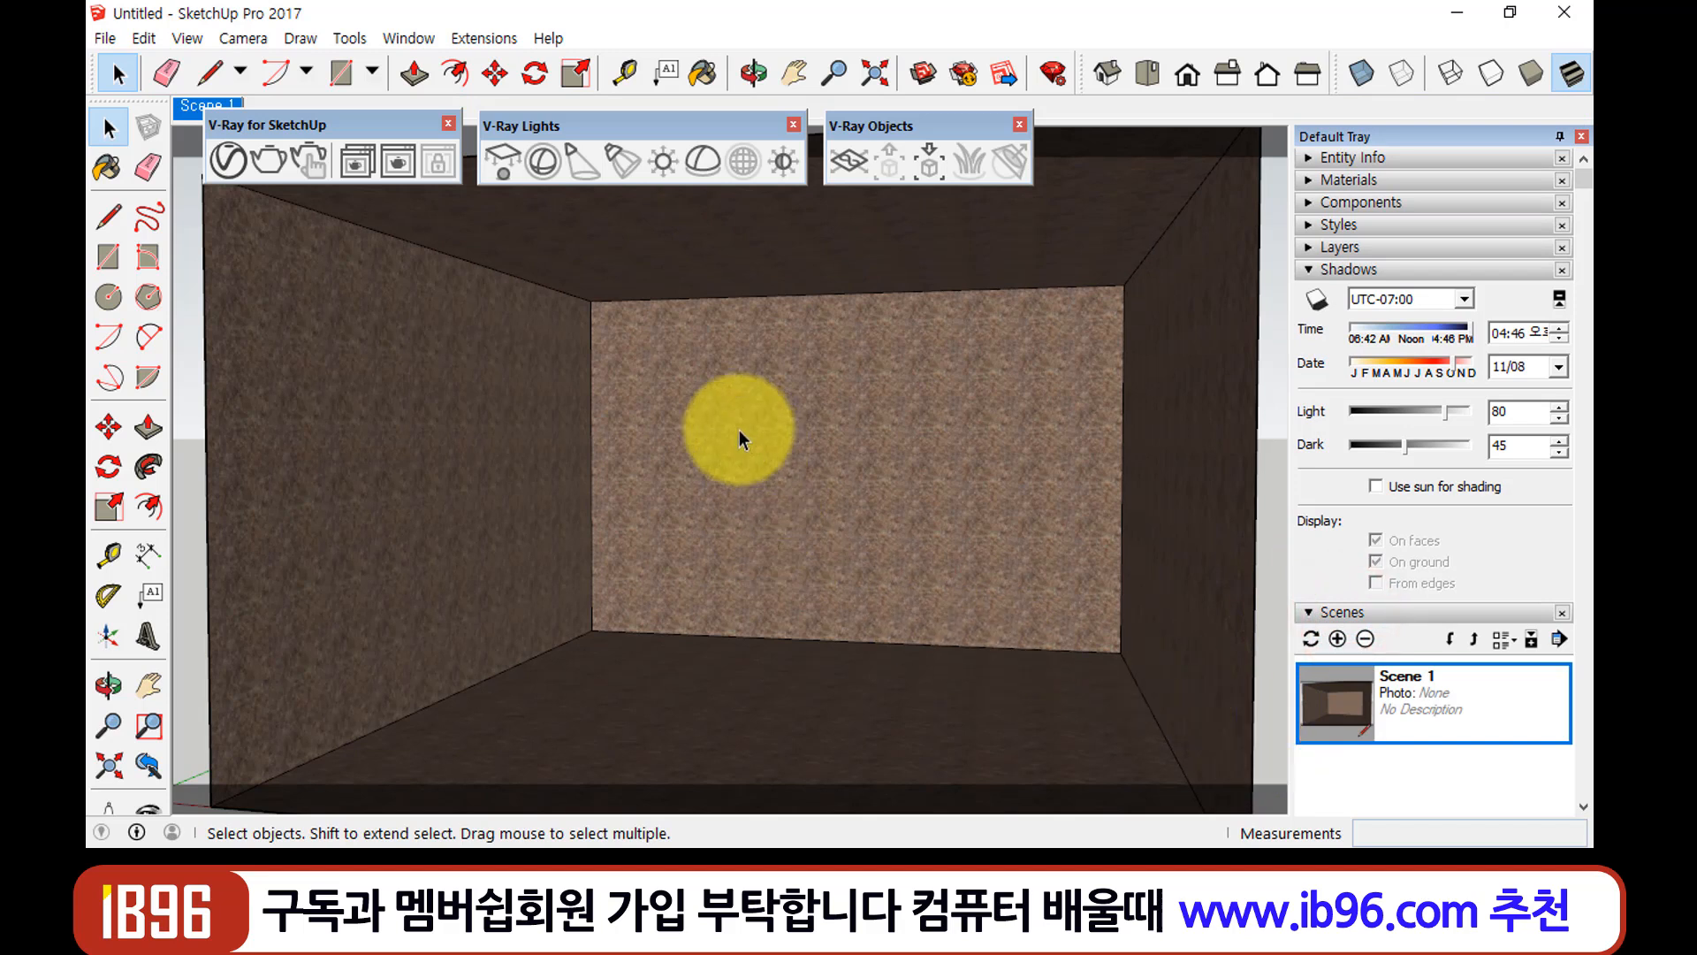
Draw a rectangular V-Ray Plane Light across the middle of the room's ceiling
{"action": "key", "text": "o"}
{"action": "scroll", "coordinate": [725, 464], "scroll_direction": "down", "scroll_amount": 5}
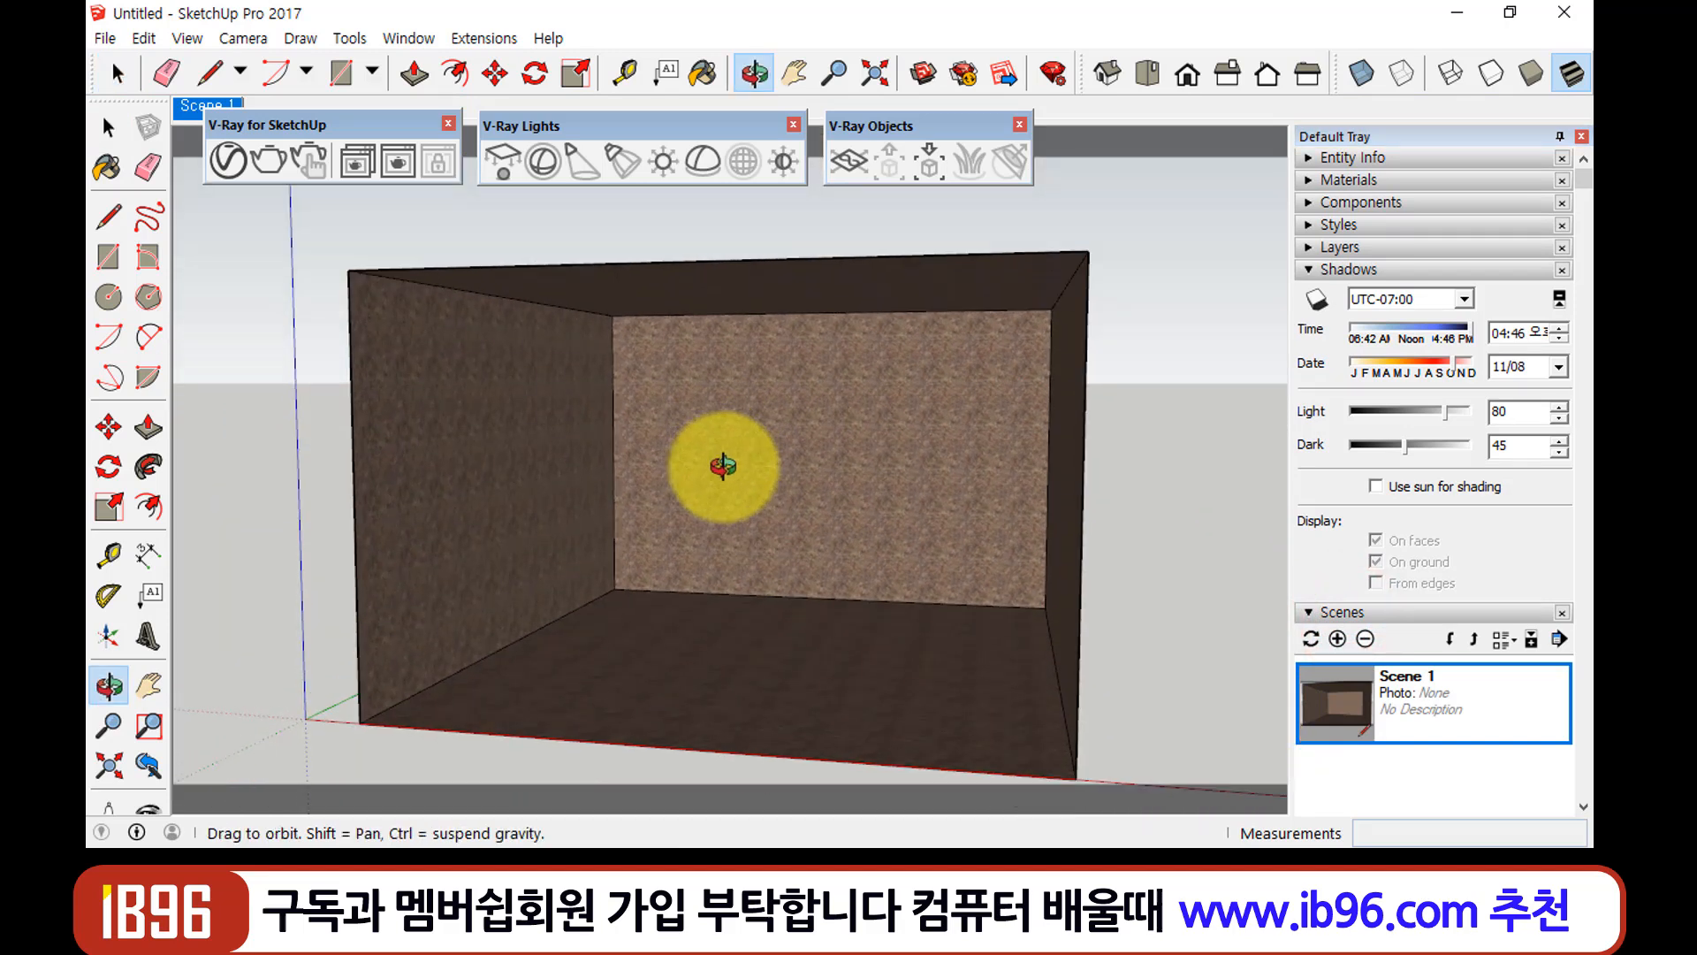
{"action": "middle_click_drag", "start_coordinate": [723, 466], "coordinate": [726, 479]}
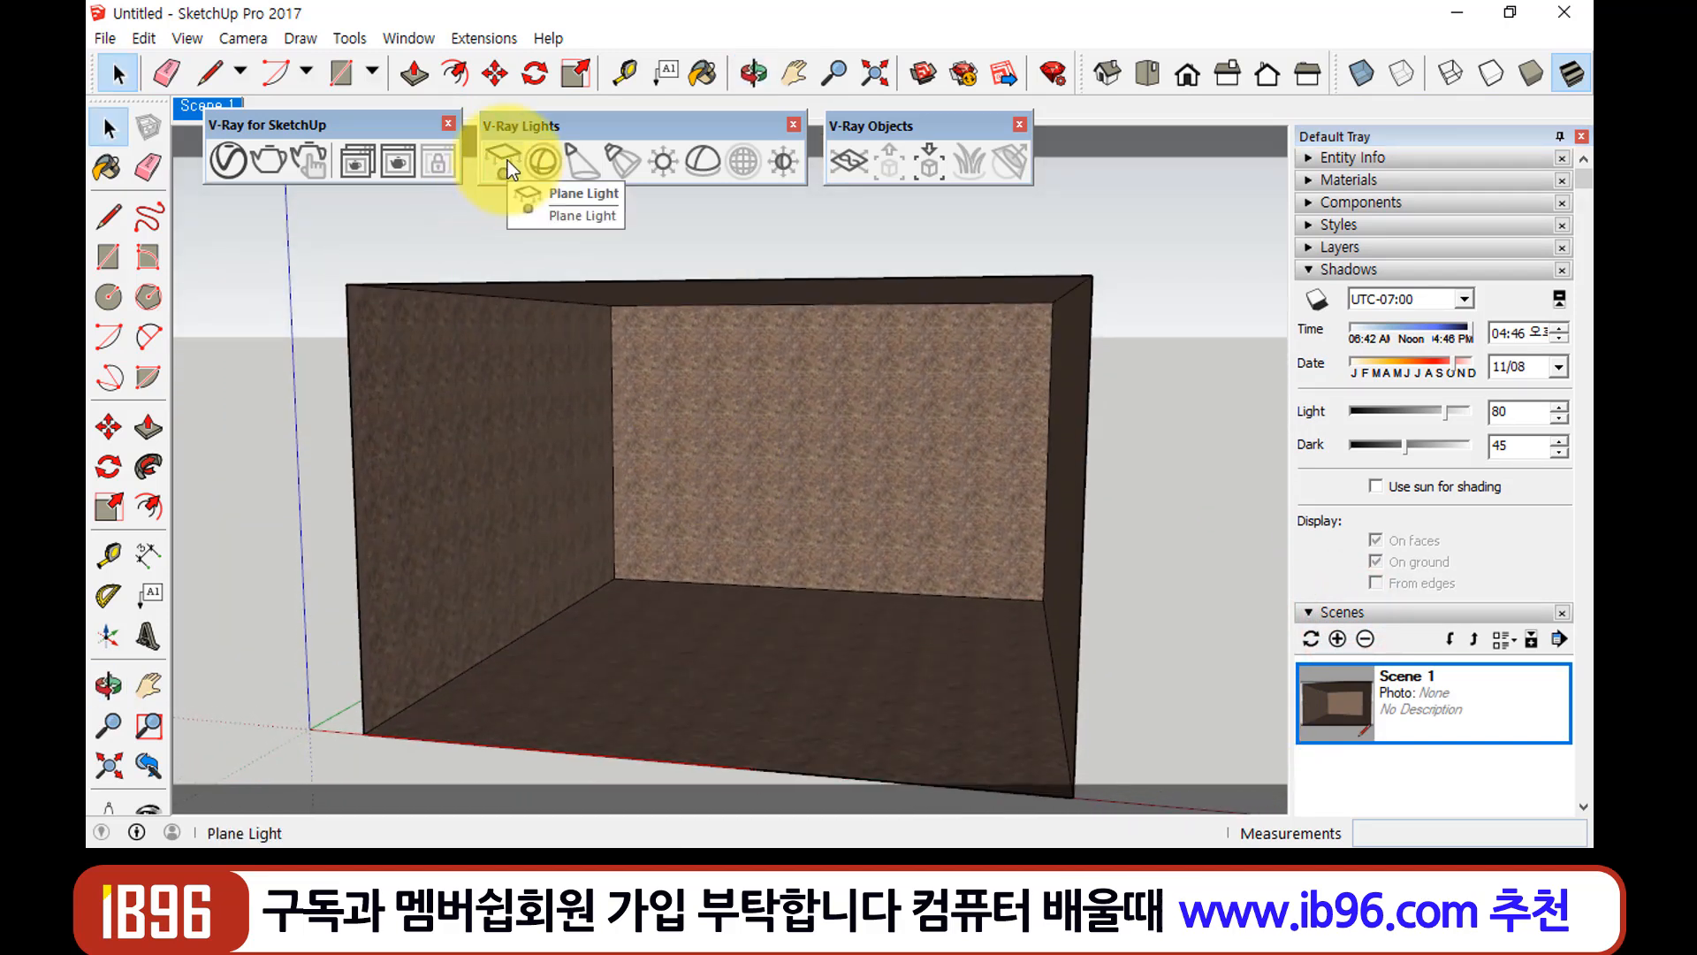
{"action": "middle_click_drag", "start_coordinate": [748, 393], "coordinate": [785, 379]}
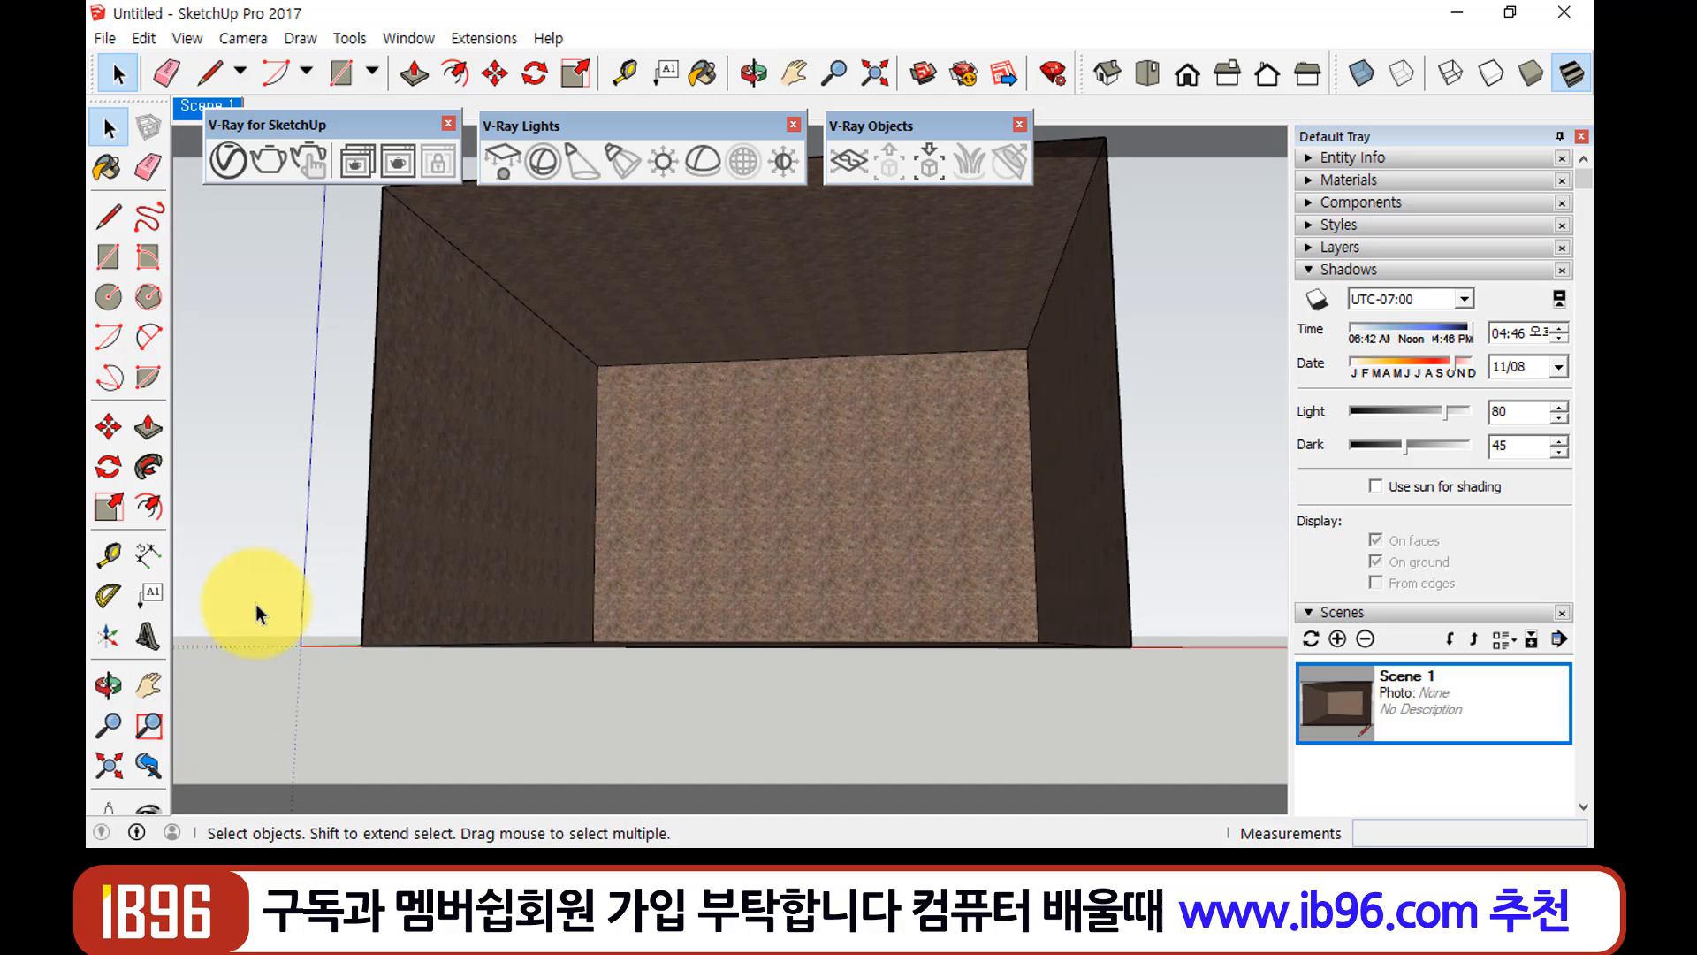
{"action": "left_click", "coordinate": [150, 688]}
{"action": "left_click_drag", "start_coordinate": [701, 390], "coordinate": [765, 504]}
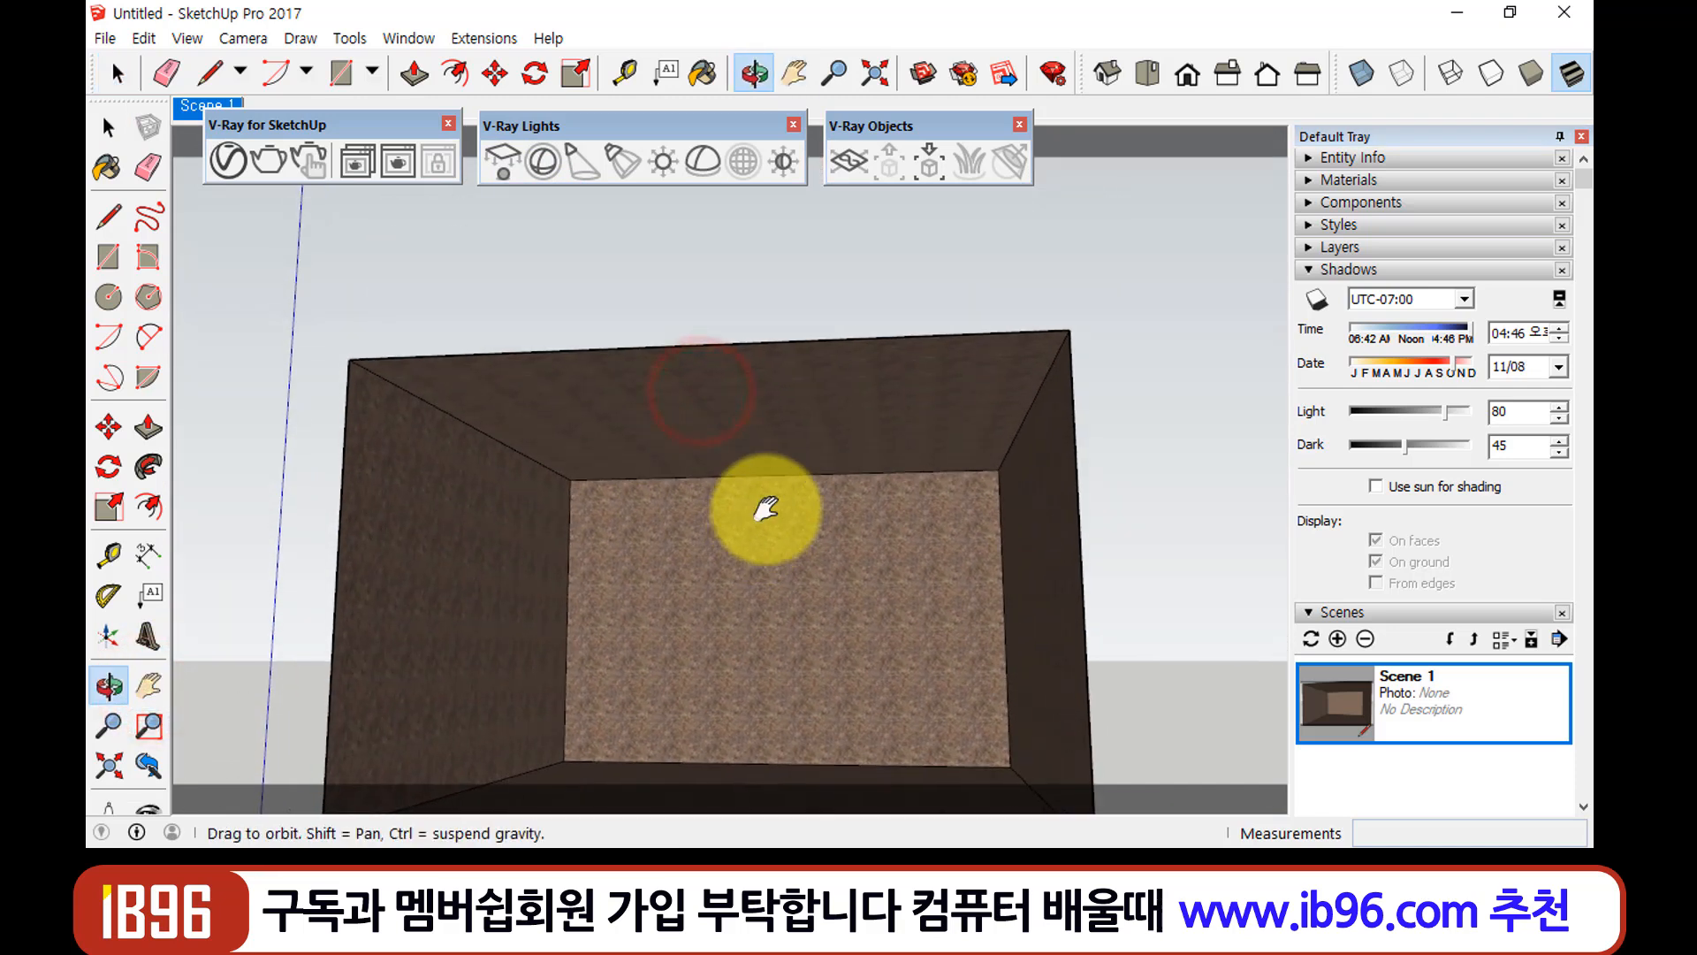
{"action": "left_click", "coordinate": [493, 163]}
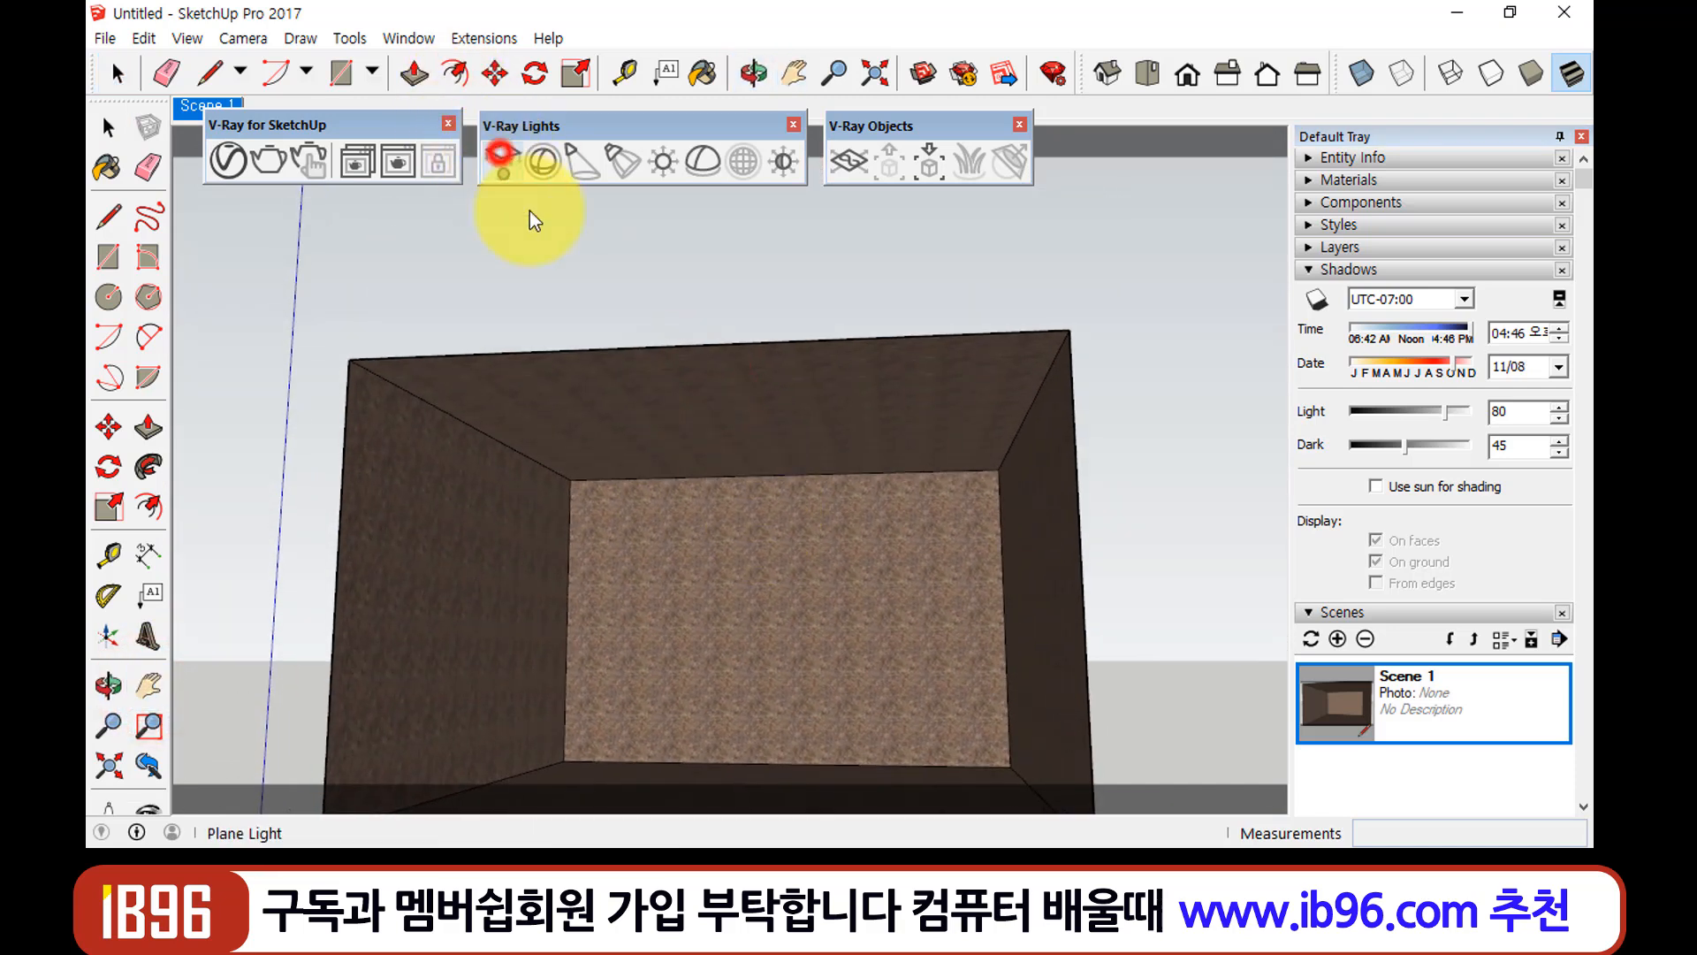
{"action": "left_click", "coordinate": [575, 400]}
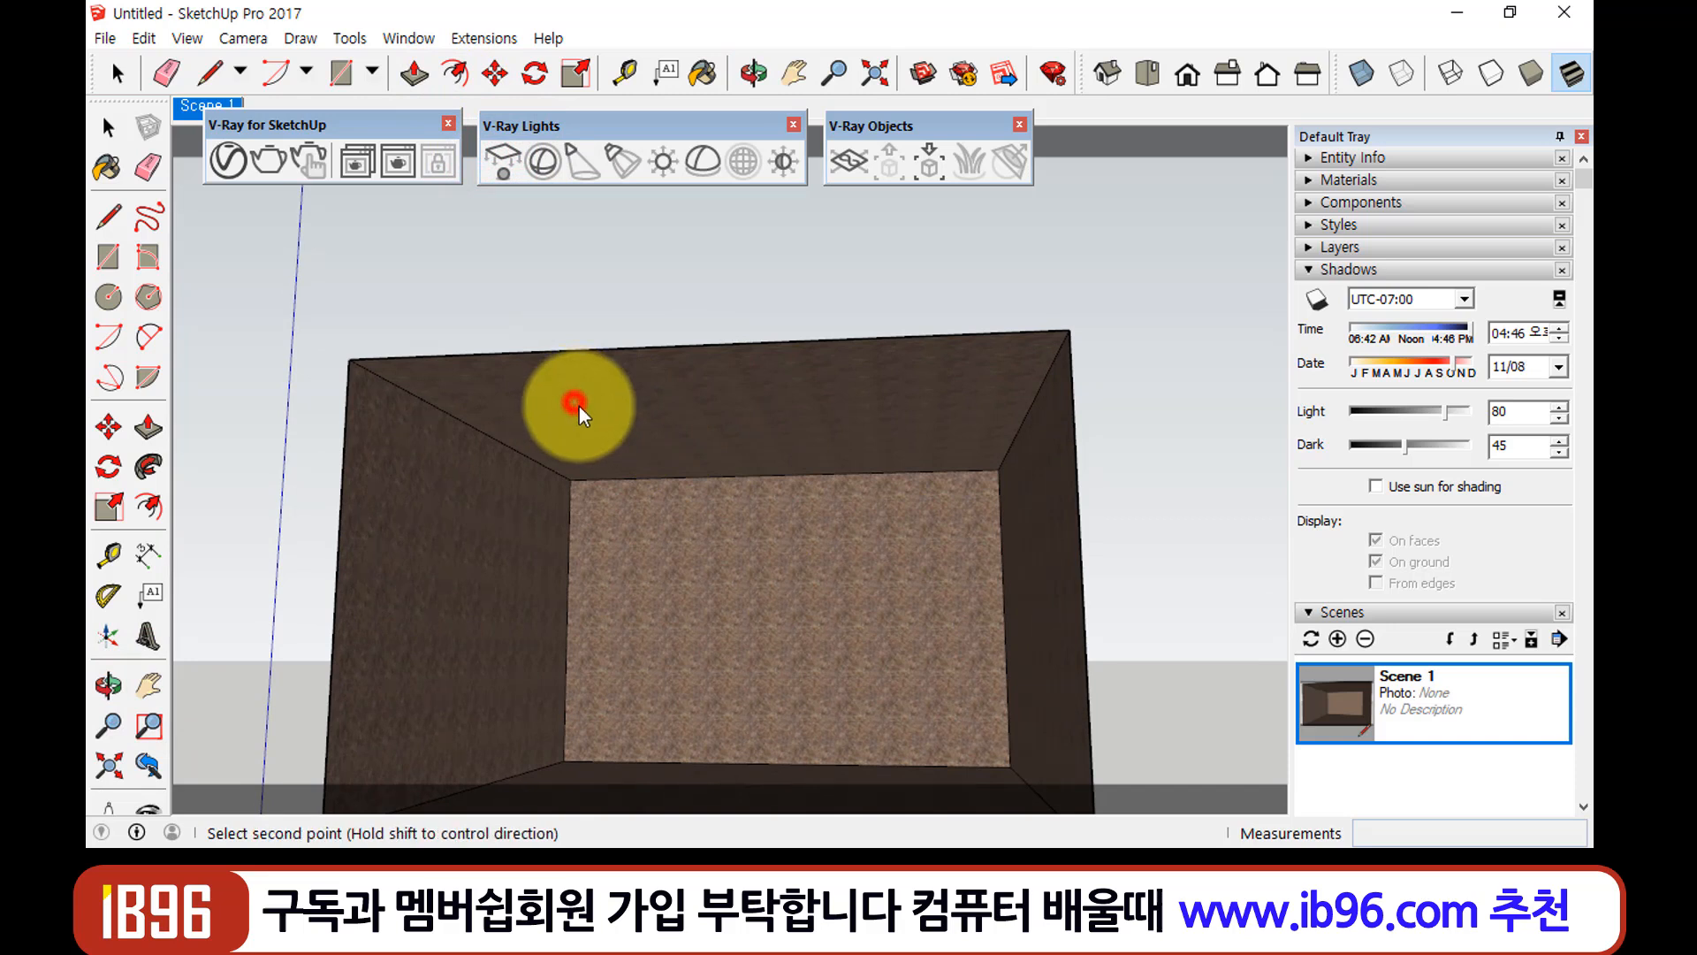
{"action": "left_click", "coordinate": [899, 426]}
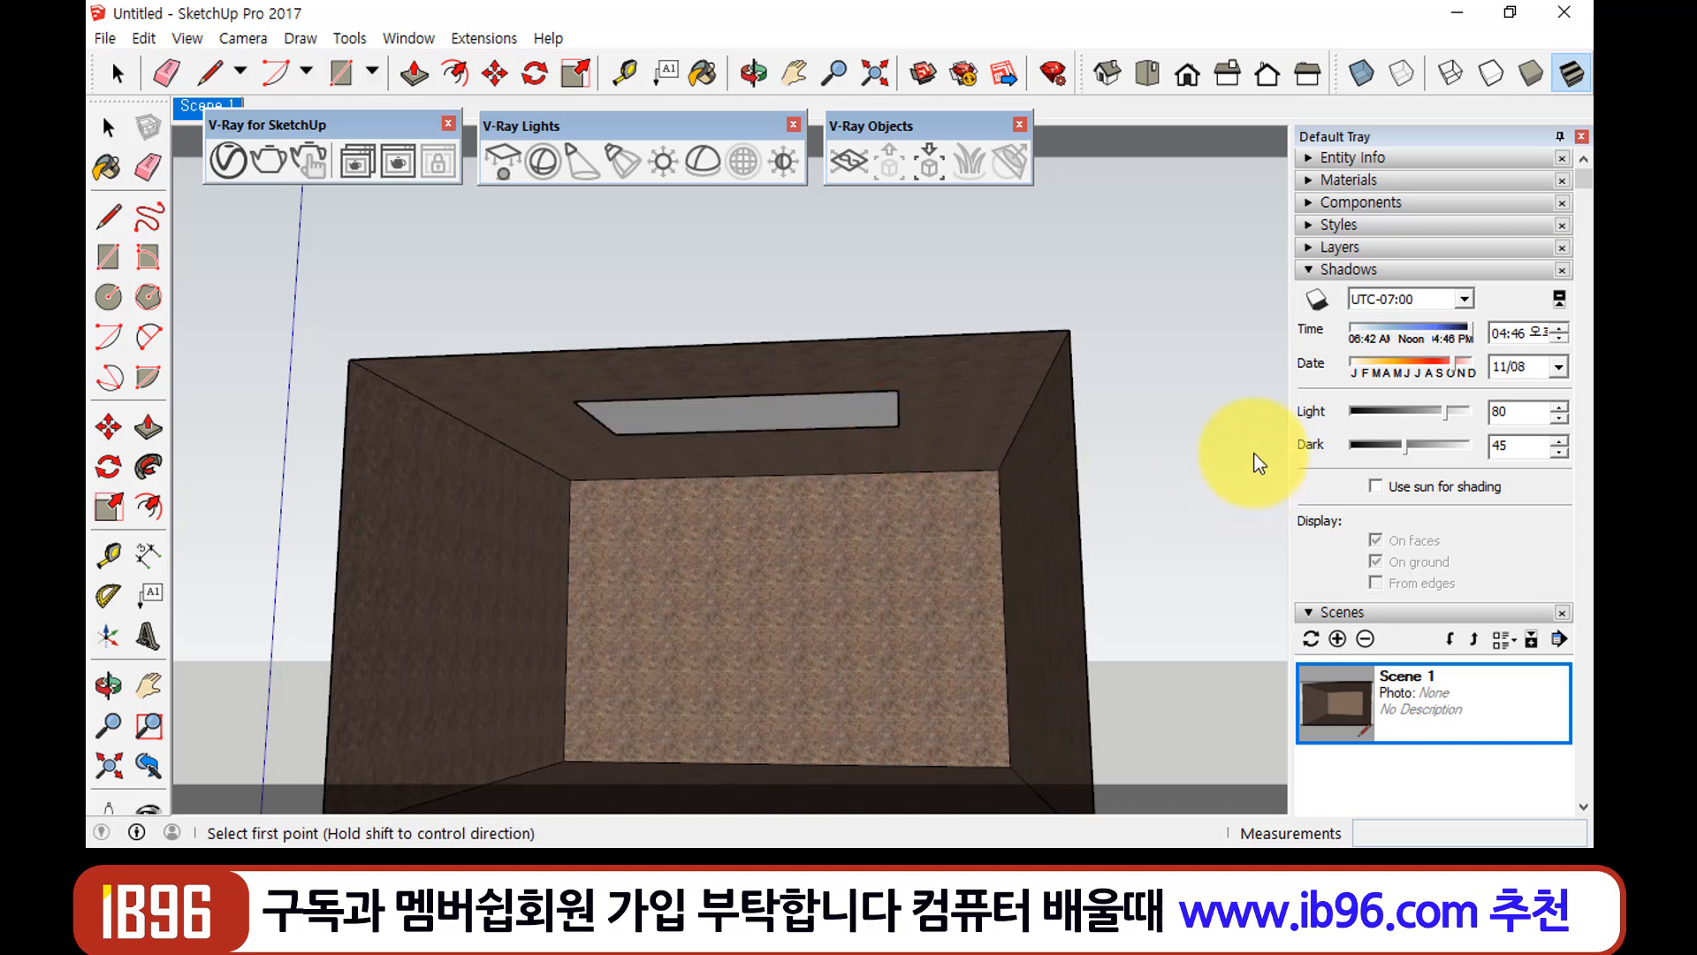
Move the plane light about 145 mm down from the ceiling along the blue axis
{"action": "middle_click_drag", "start_coordinate": [859, 416], "coordinate": [884, 388]}
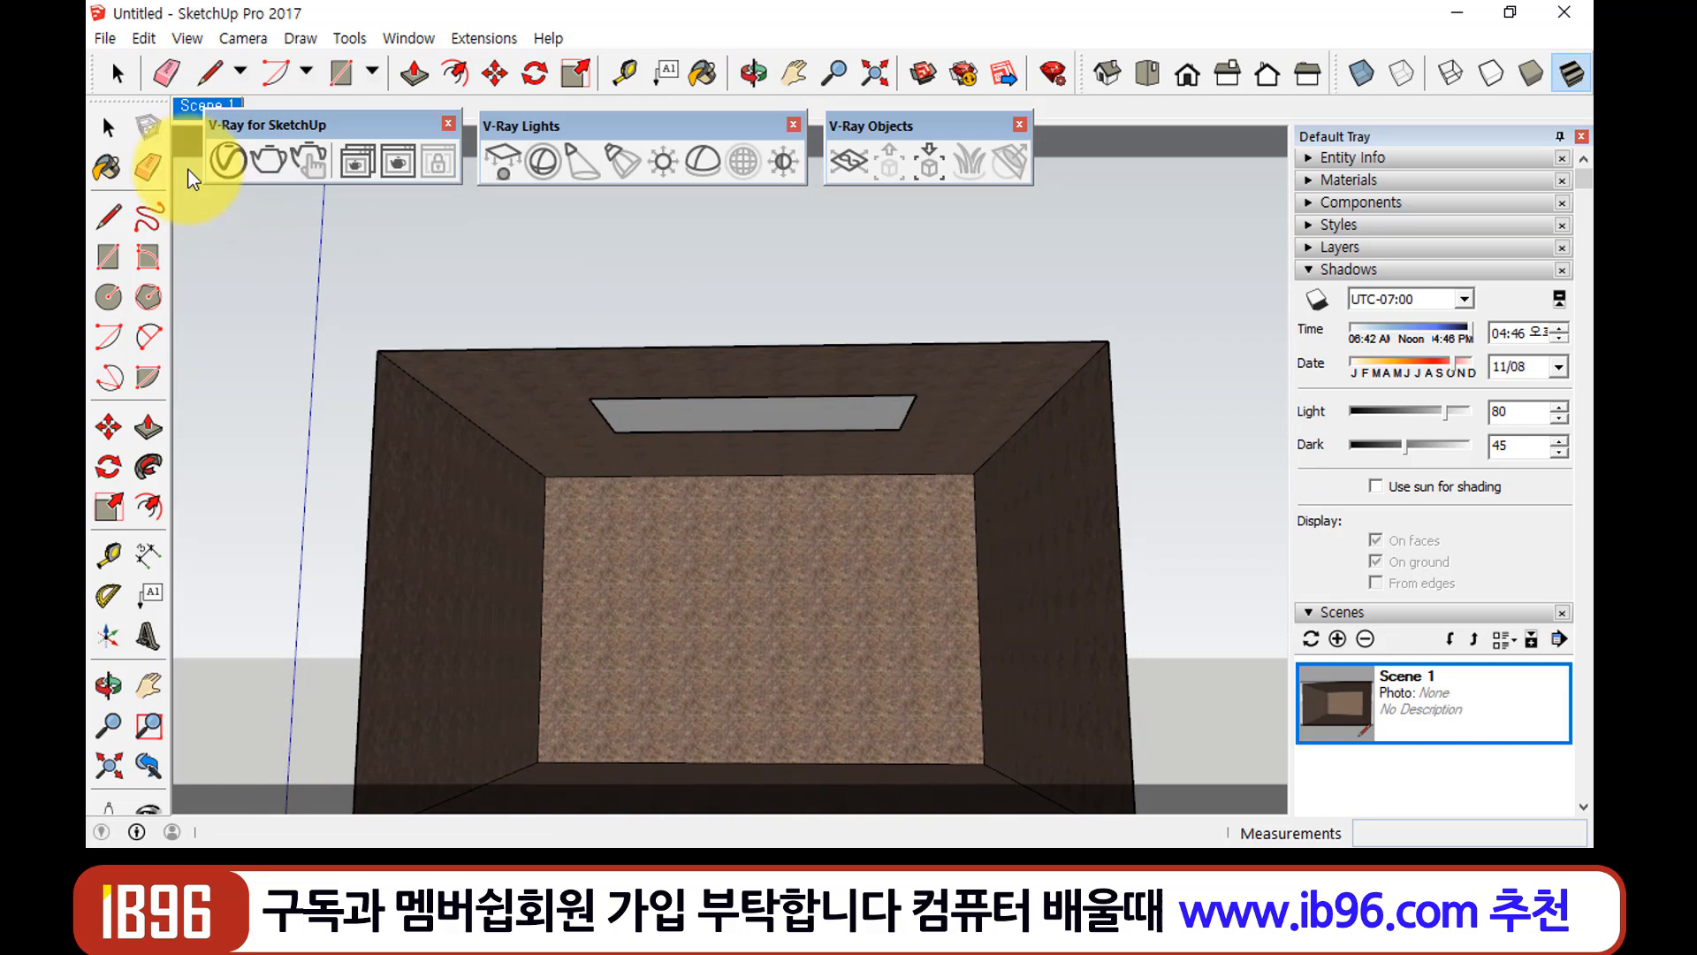
{"action": "left_click", "coordinate": [109, 129]}
{"action": "left_click", "coordinate": [712, 421]}
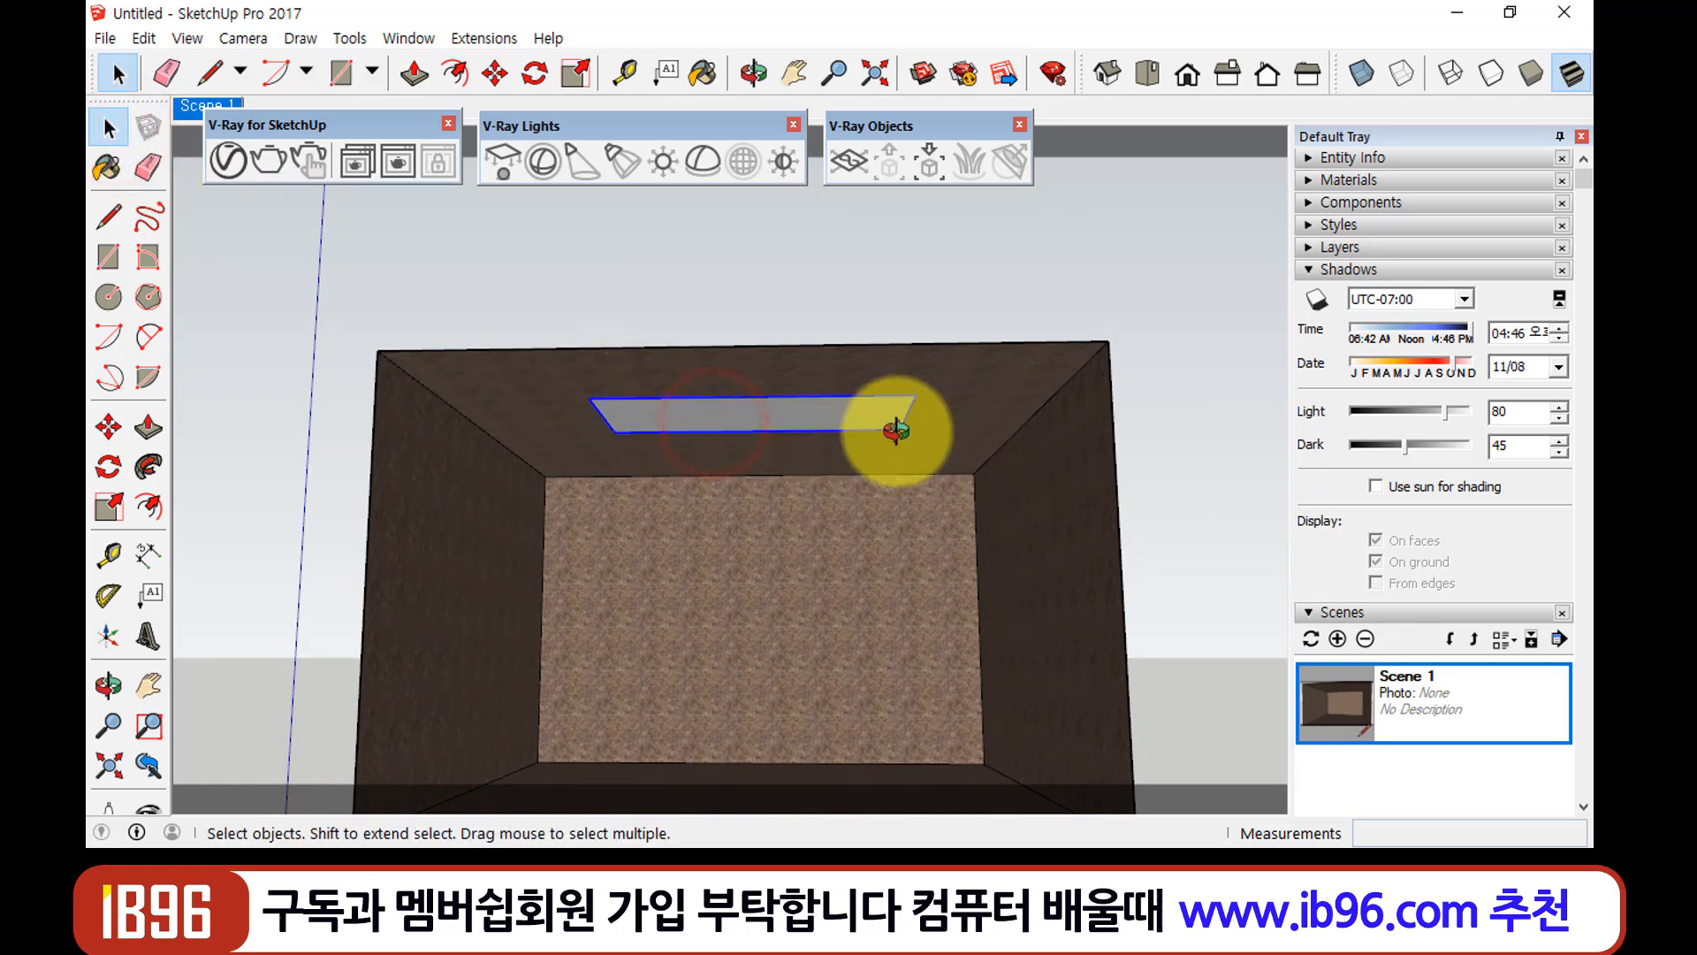
{"action": "middle_click_drag", "start_coordinate": [894, 428], "coordinate": [808, 497]}
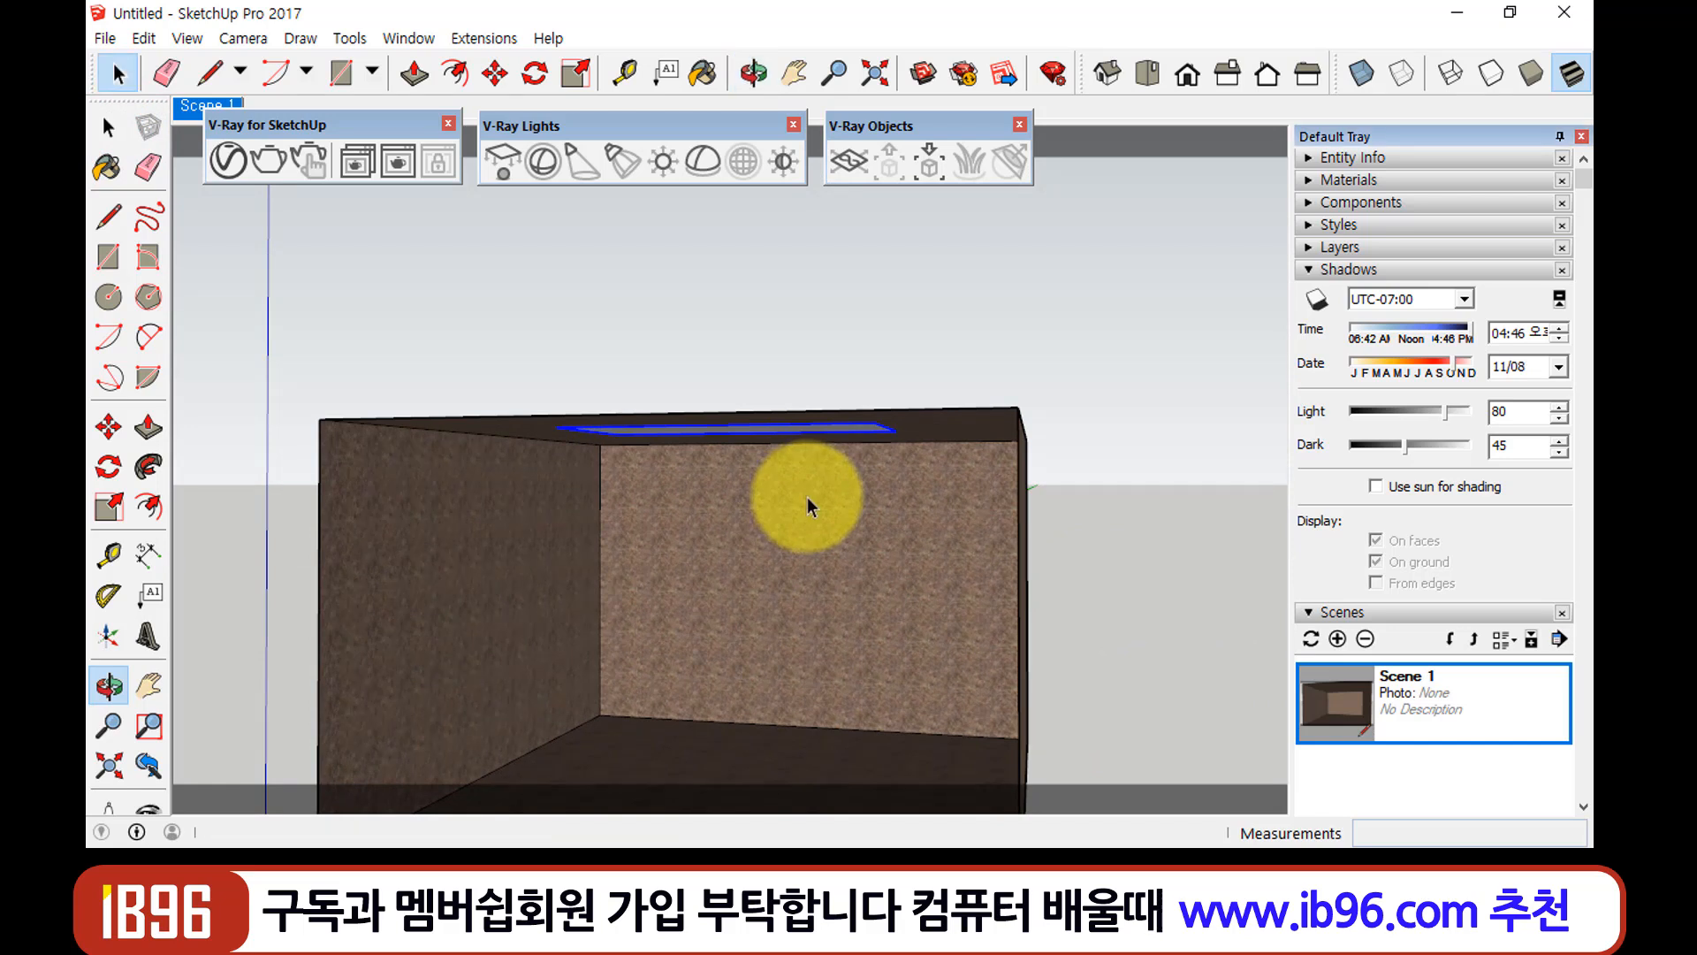
{"action": "left_click", "coordinate": [1184, 77]}
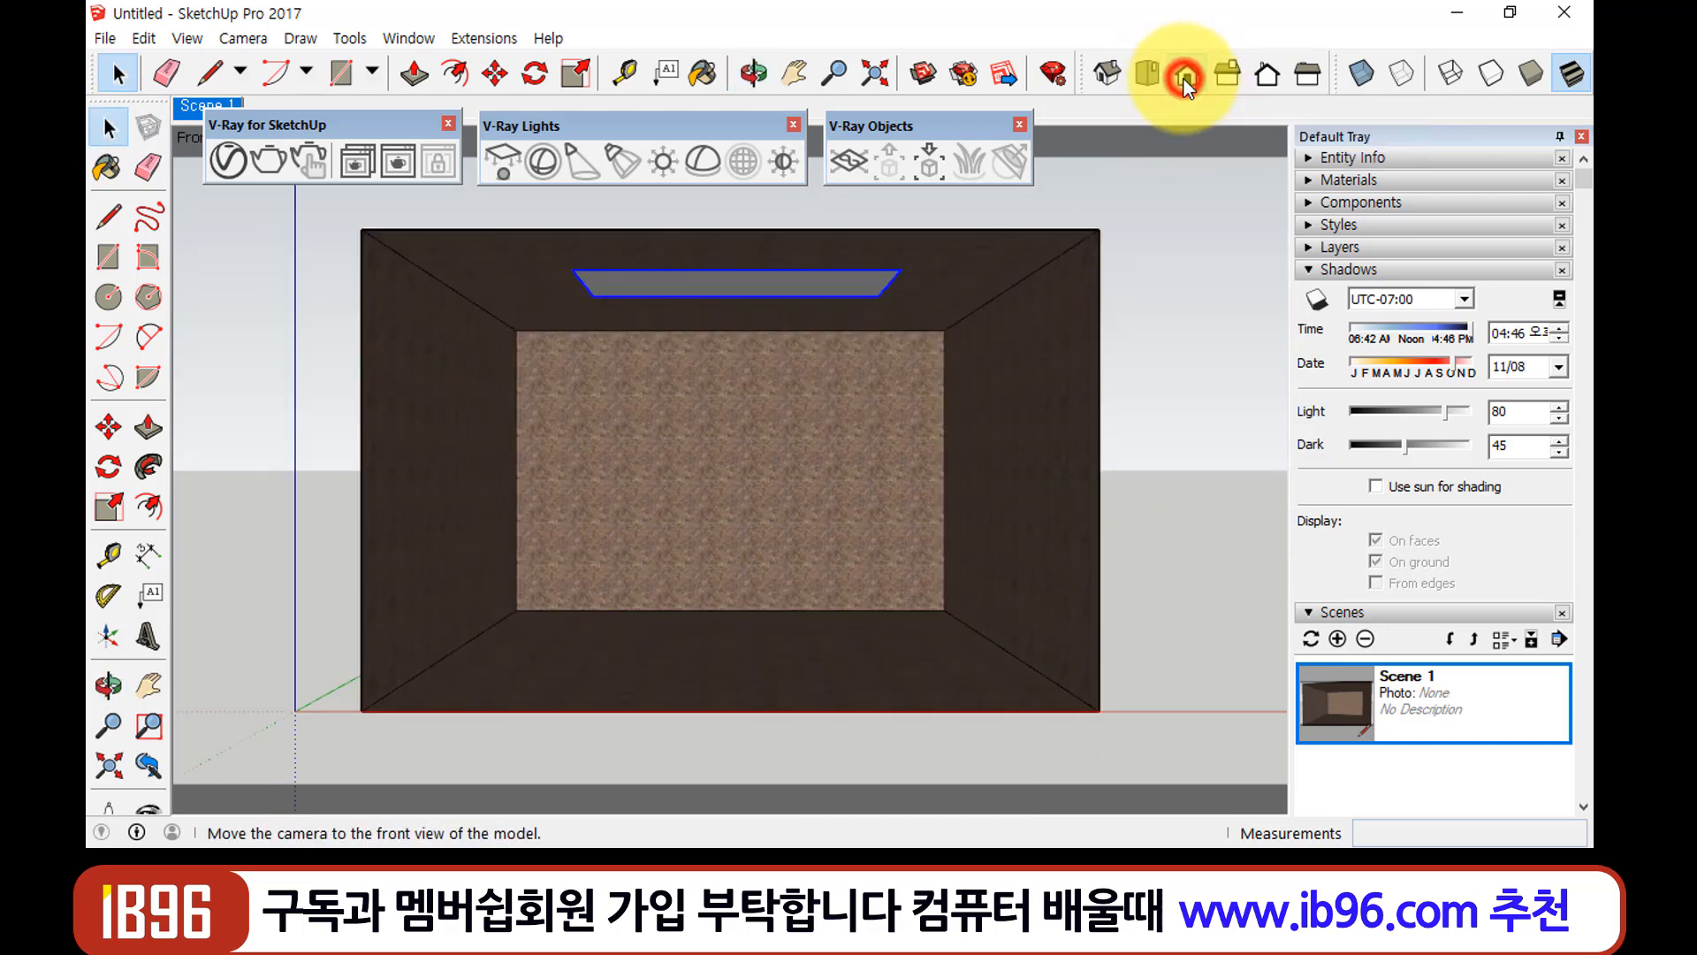
{"action": "middle_click_drag", "start_coordinate": [698, 393], "coordinate": [686, 445]}
{"action": "middle_click_drag", "start_coordinate": [318, 329], "coordinate": [731, 360]}
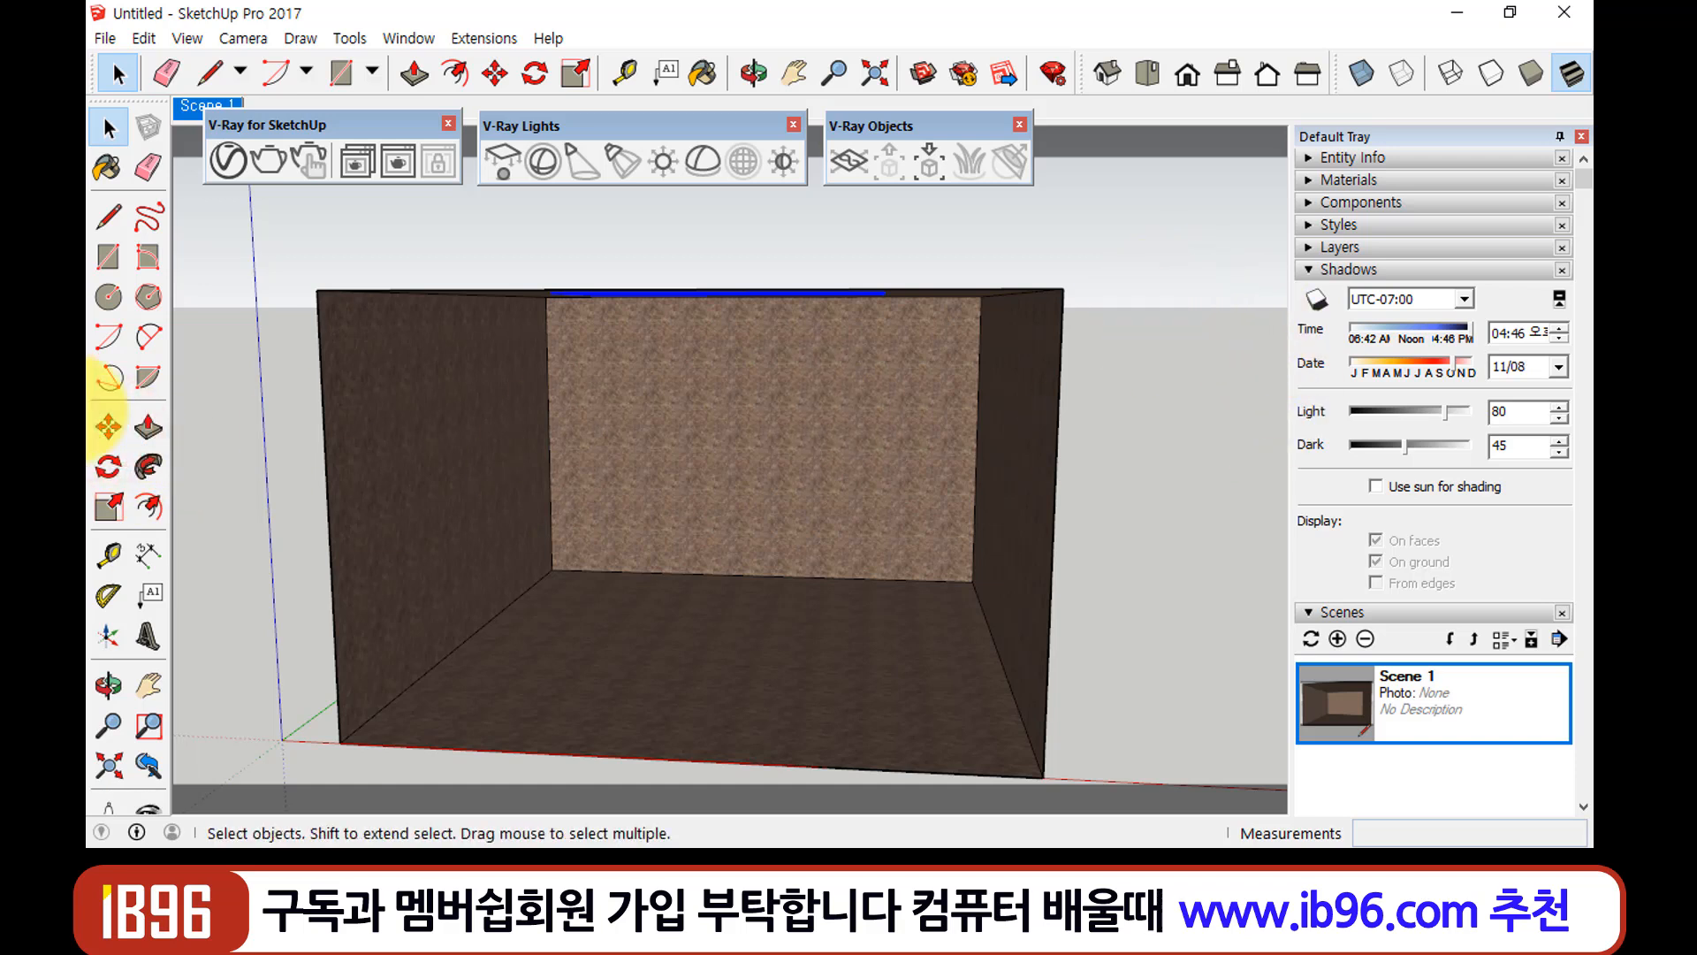
{"action": "left_click", "coordinate": [109, 428]}
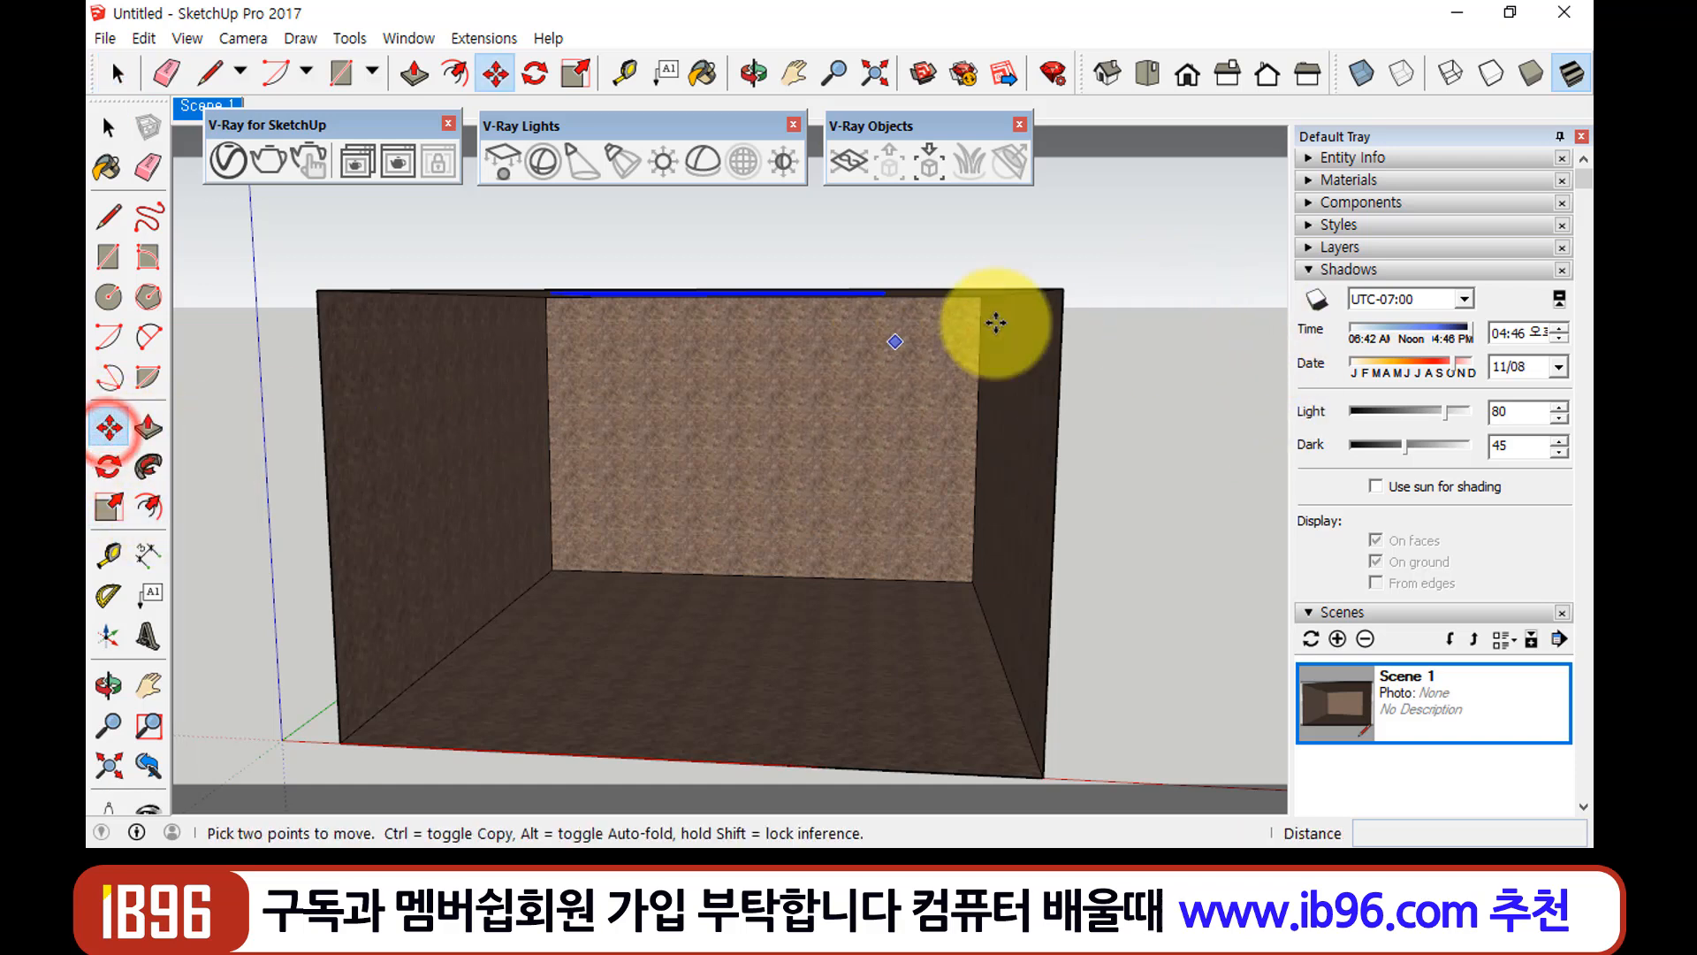
{"action": "left_click", "coordinate": [1163, 319]}
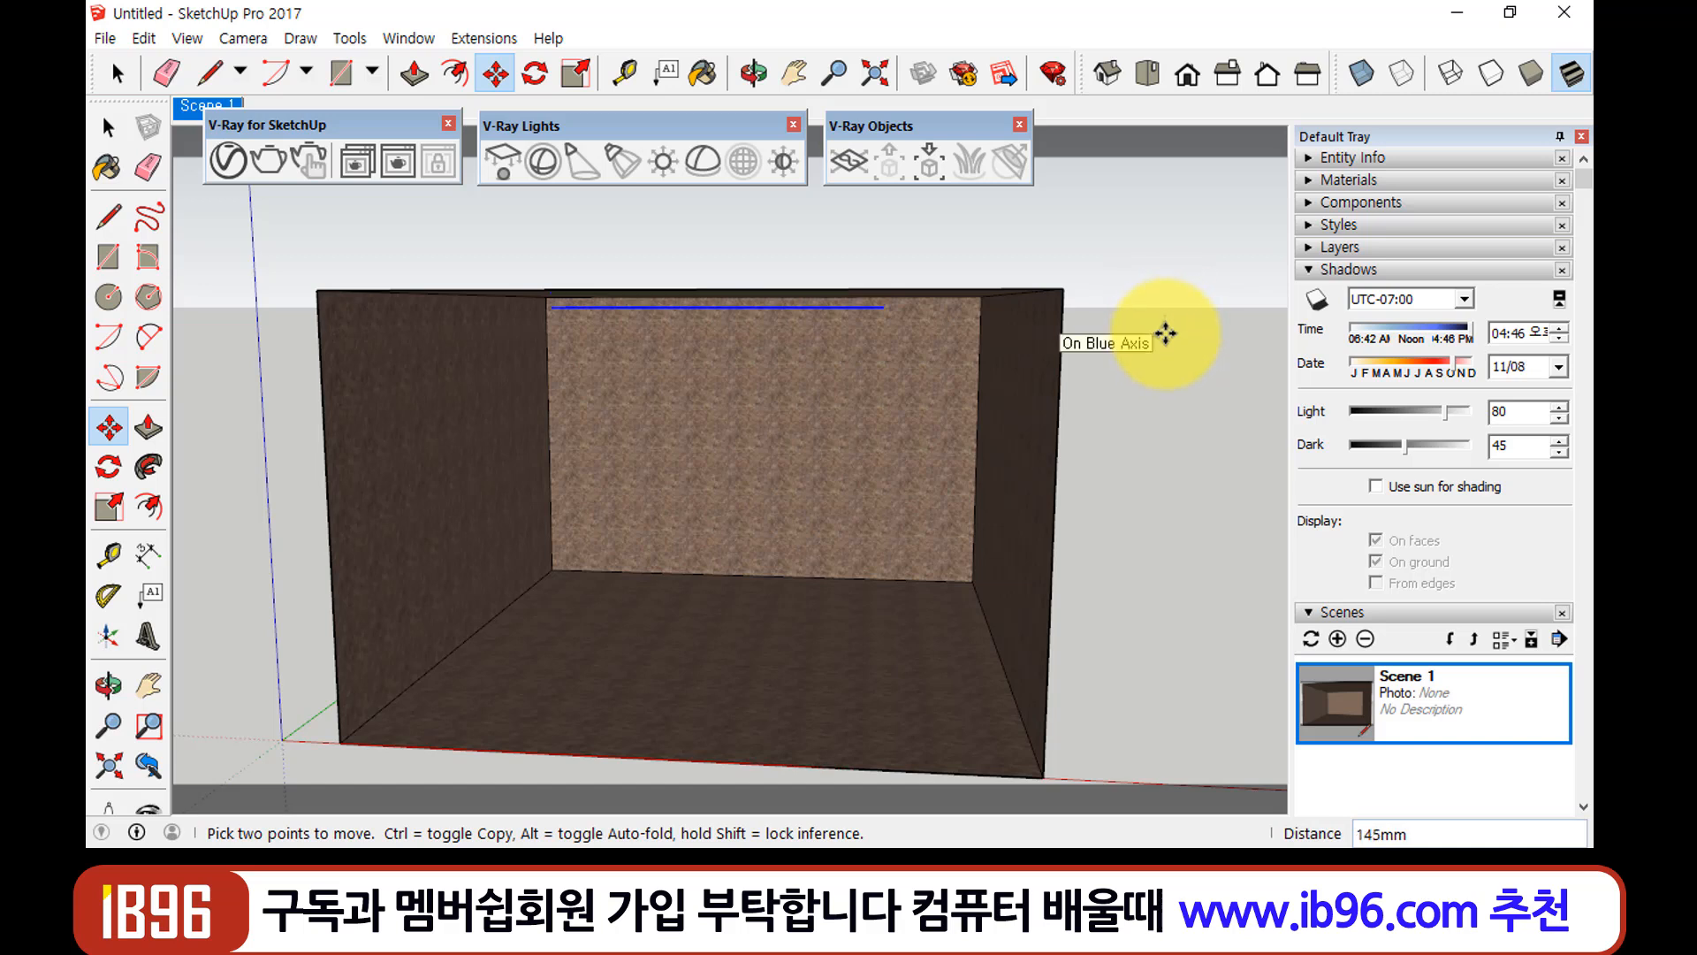
{"action": "left_click", "coordinate": [1166, 335]}
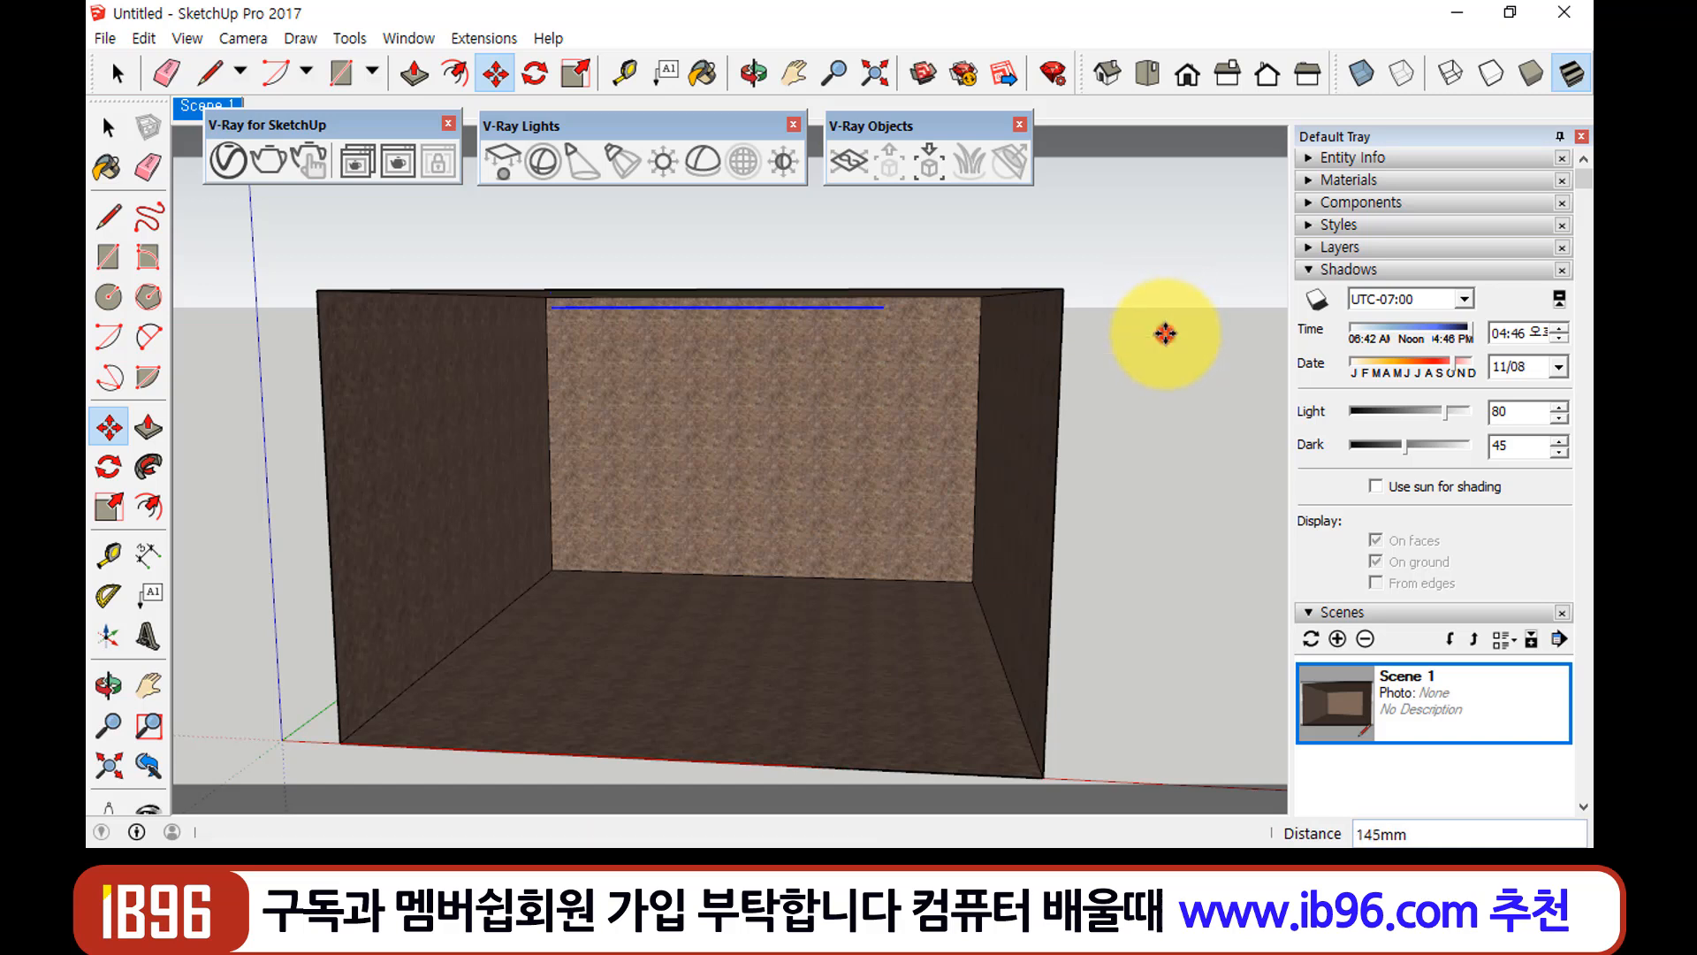
Return the camera to the saved Scene 1 view and leave the Move tool
{"action": "middle_click_drag", "start_coordinate": [625, 504], "coordinate": [633, 441]}
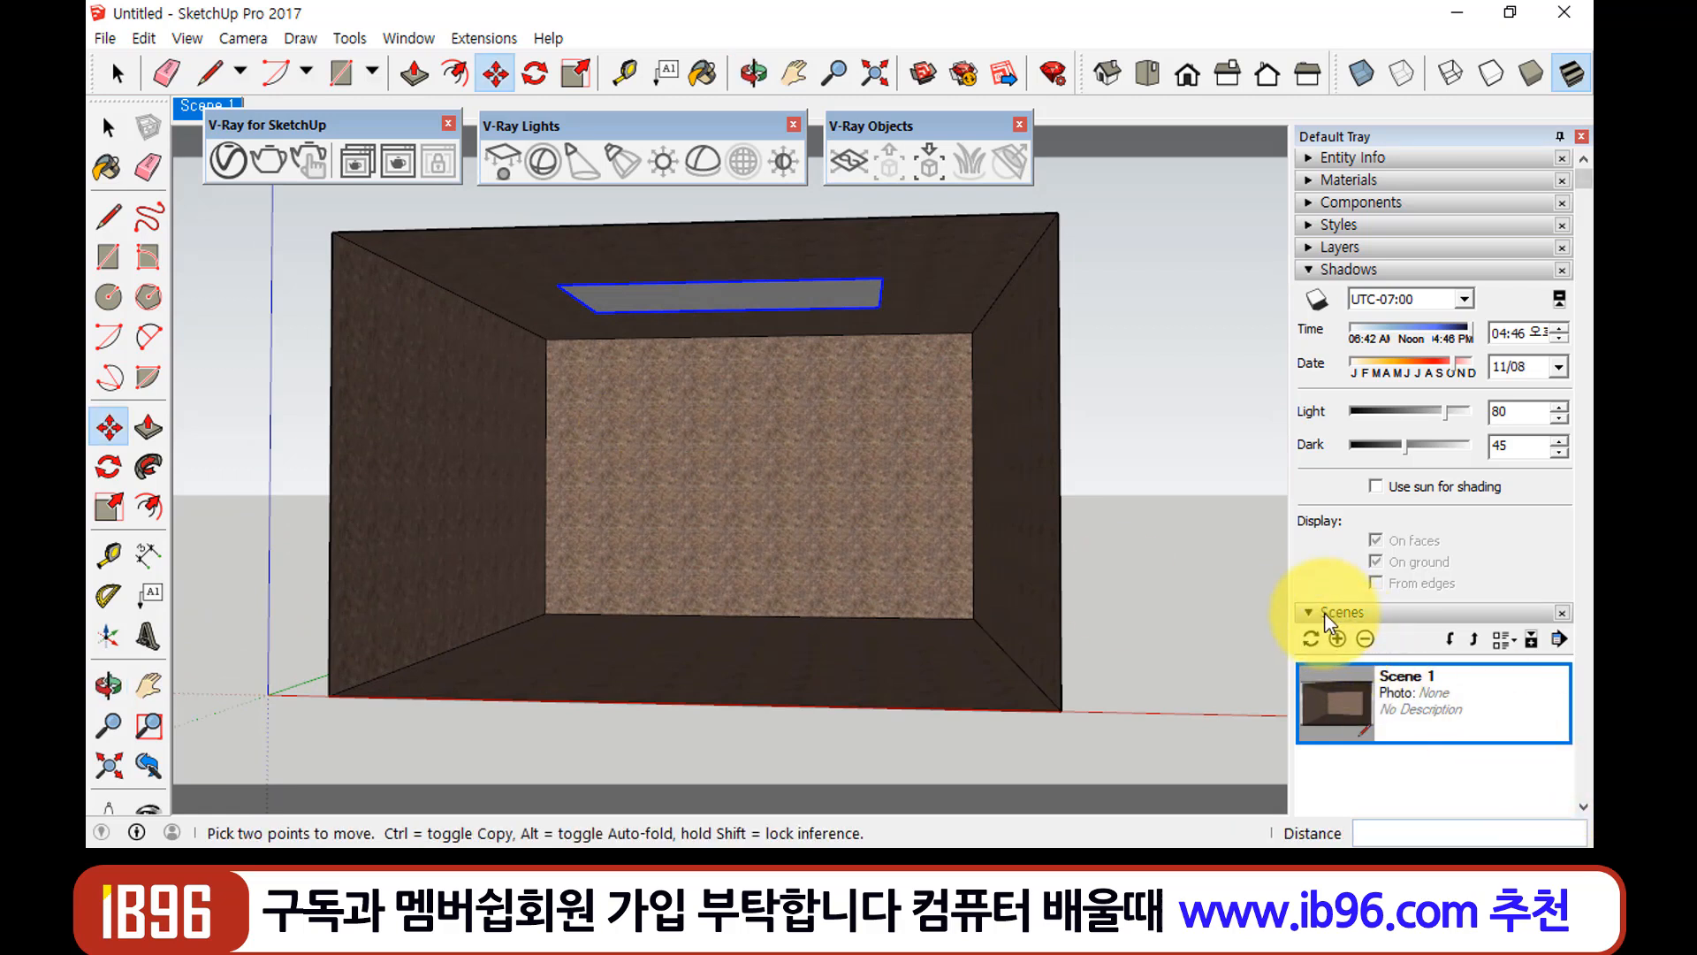
{"action": "double_click", "coordinate": [1327, 703]}
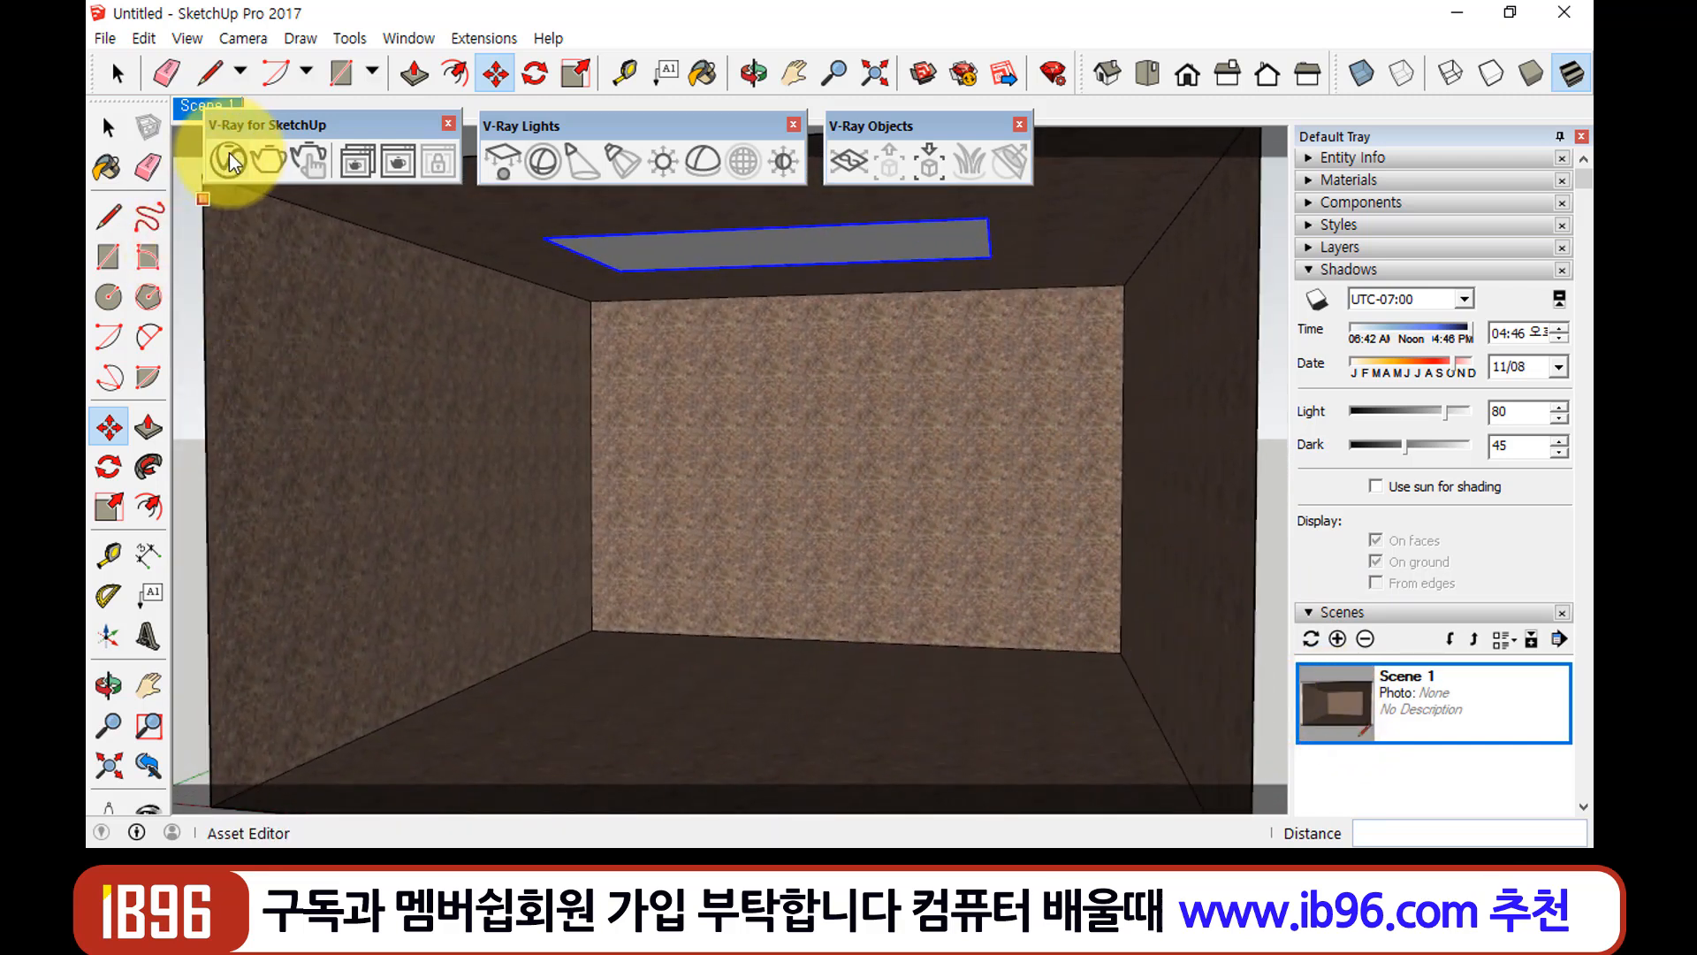
{"action": "left_click", "coordinate": [107, 124]}
Open the V-Ray Asset Editor's light list and display the SunLight settings
{"action": "left_click", "coordinate": [226, 160]}
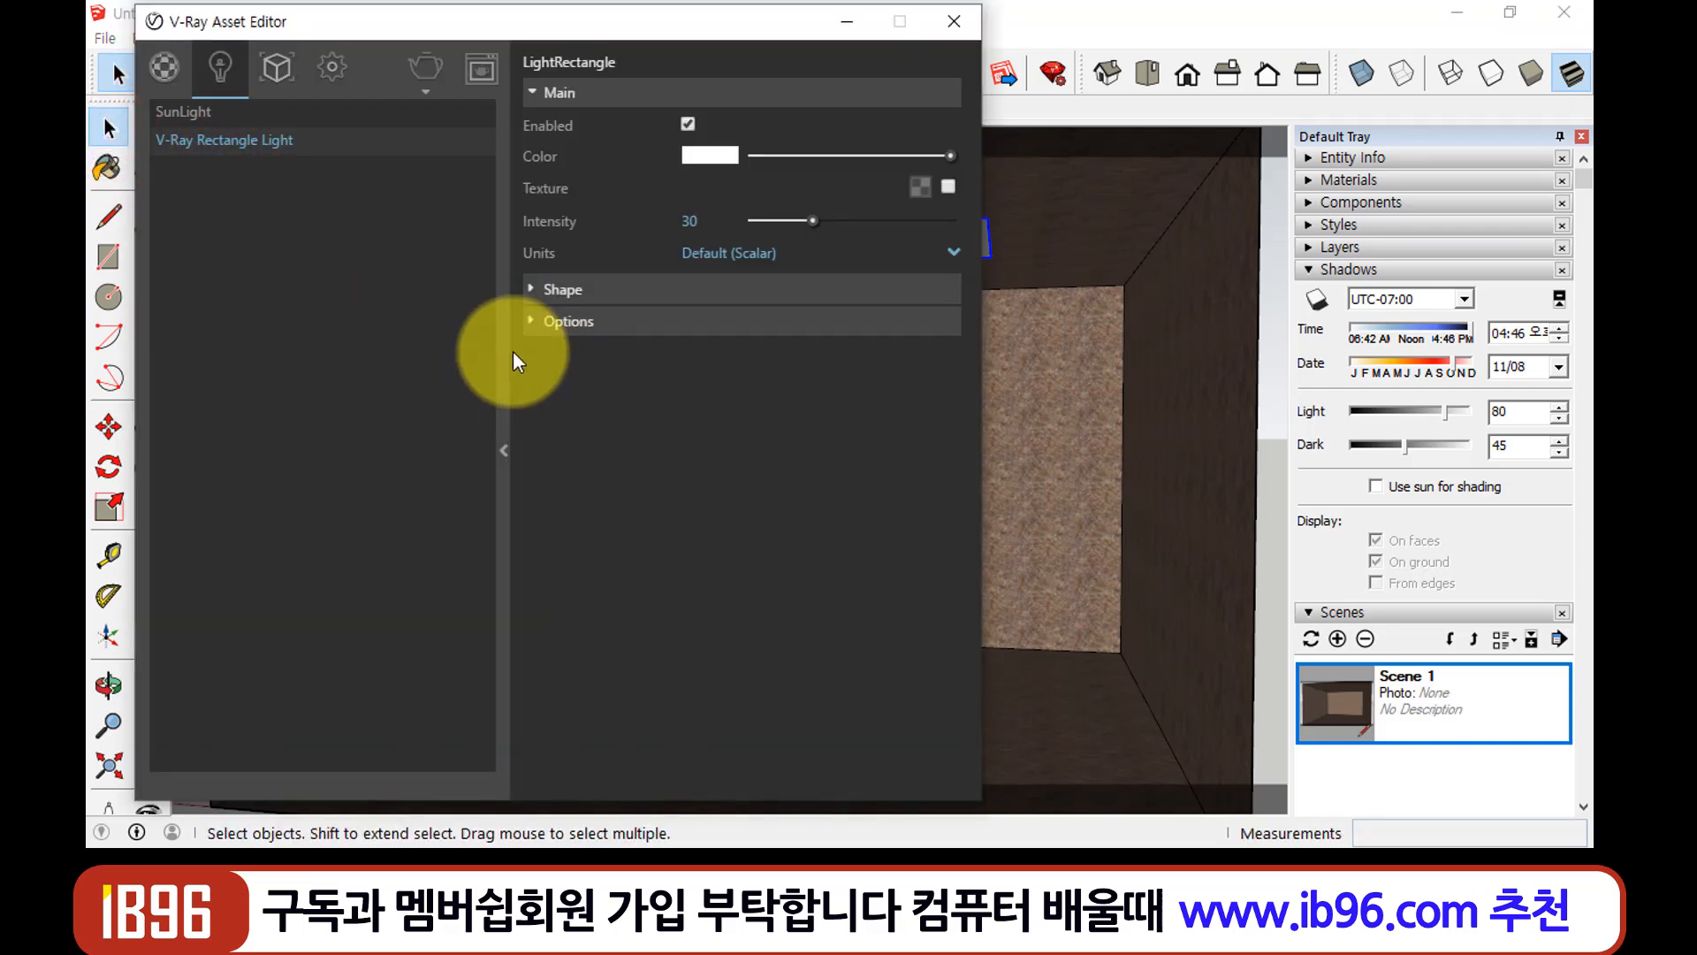
{"action": "left_click", "coordinate": [163, 67]}
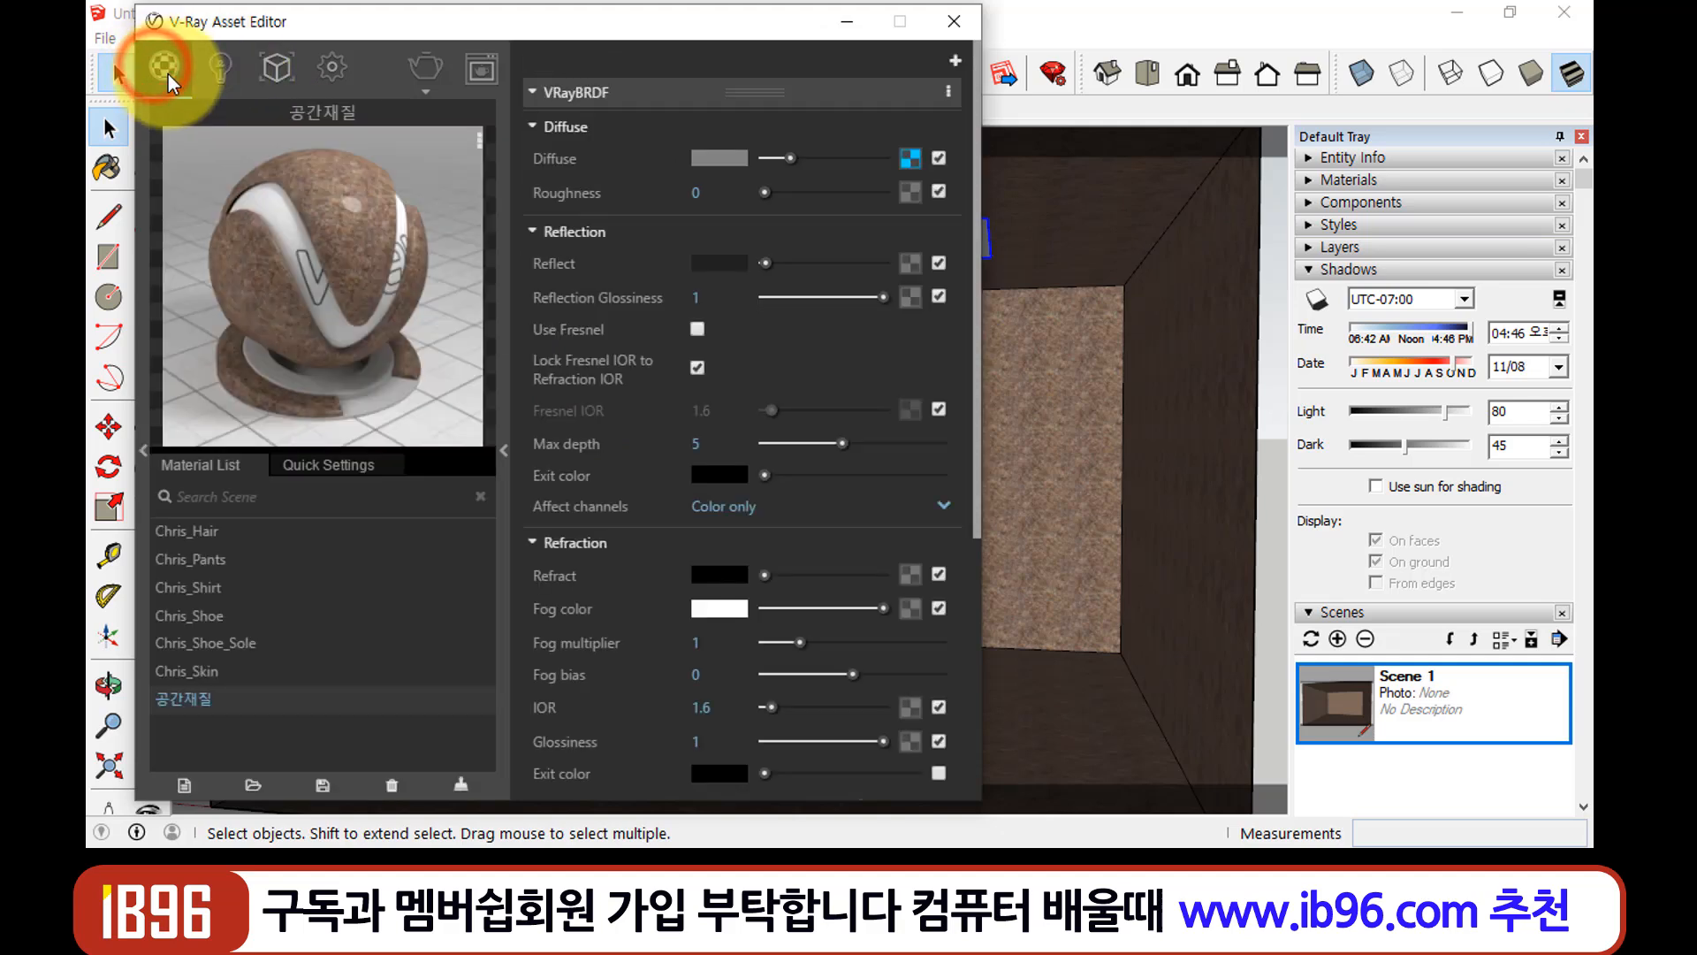
{"action": "left_click", "coordinate": [222, 67]}
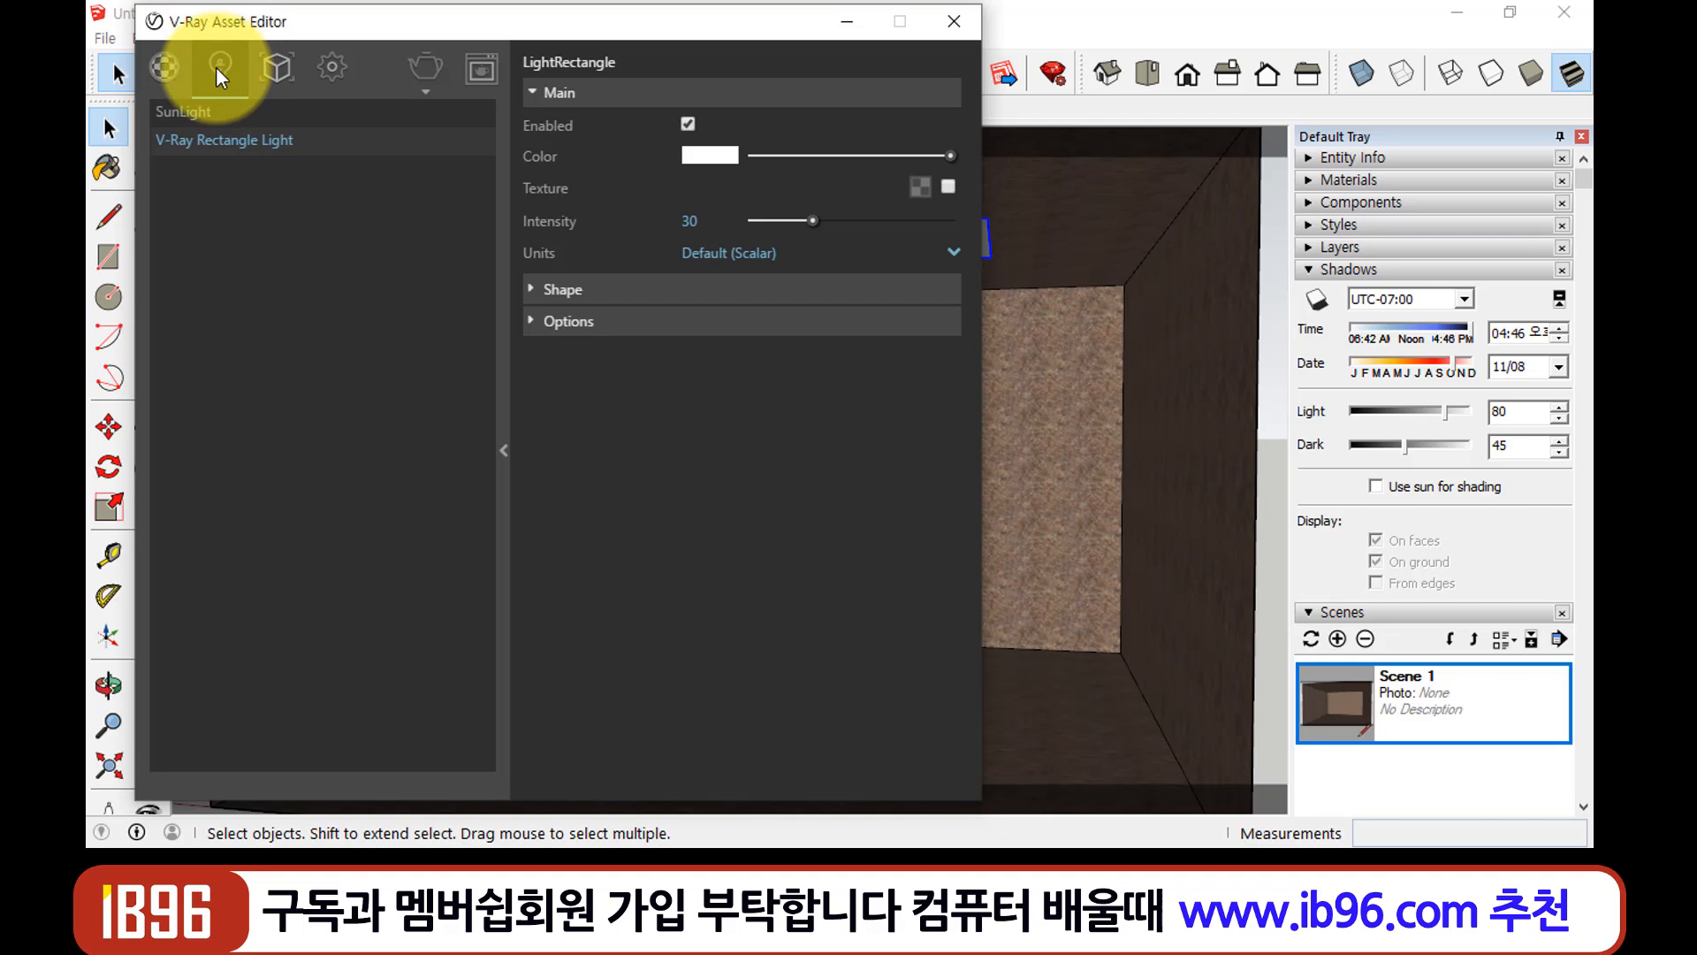
{"action": "left_click", "coordinate": [195, 114]}
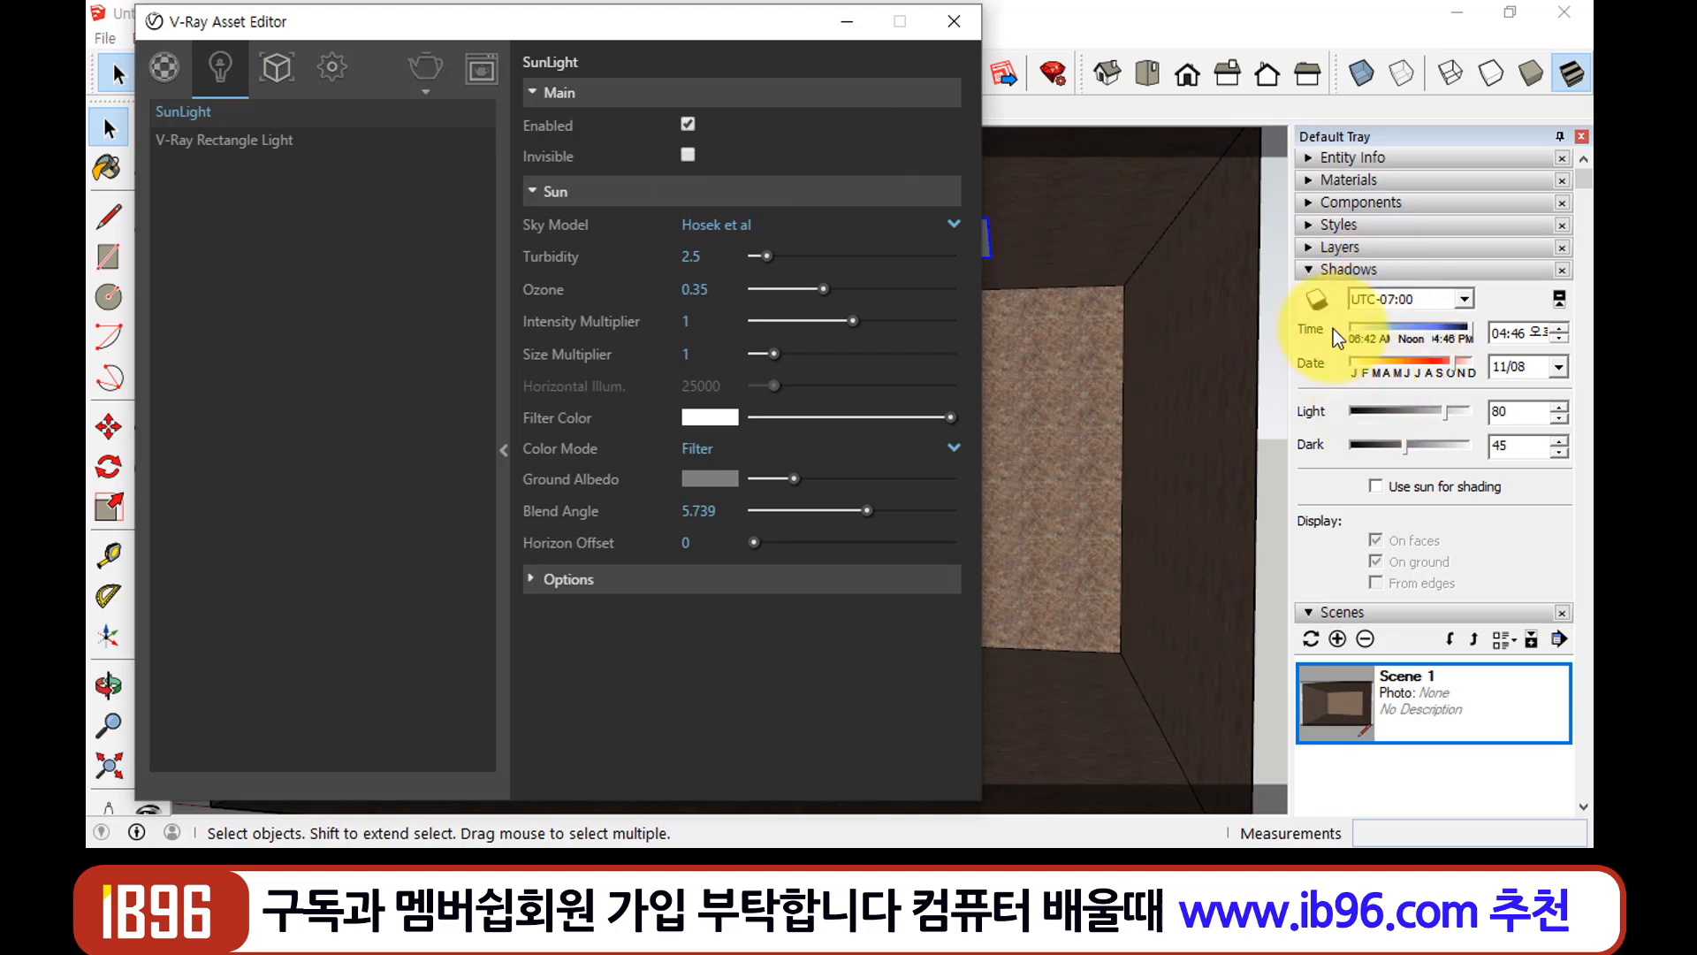
Display the V-Ray Rectangle Light's settings and render the room with its existing intensity
{"action": "left_click", "coordinate": [253, 134]}
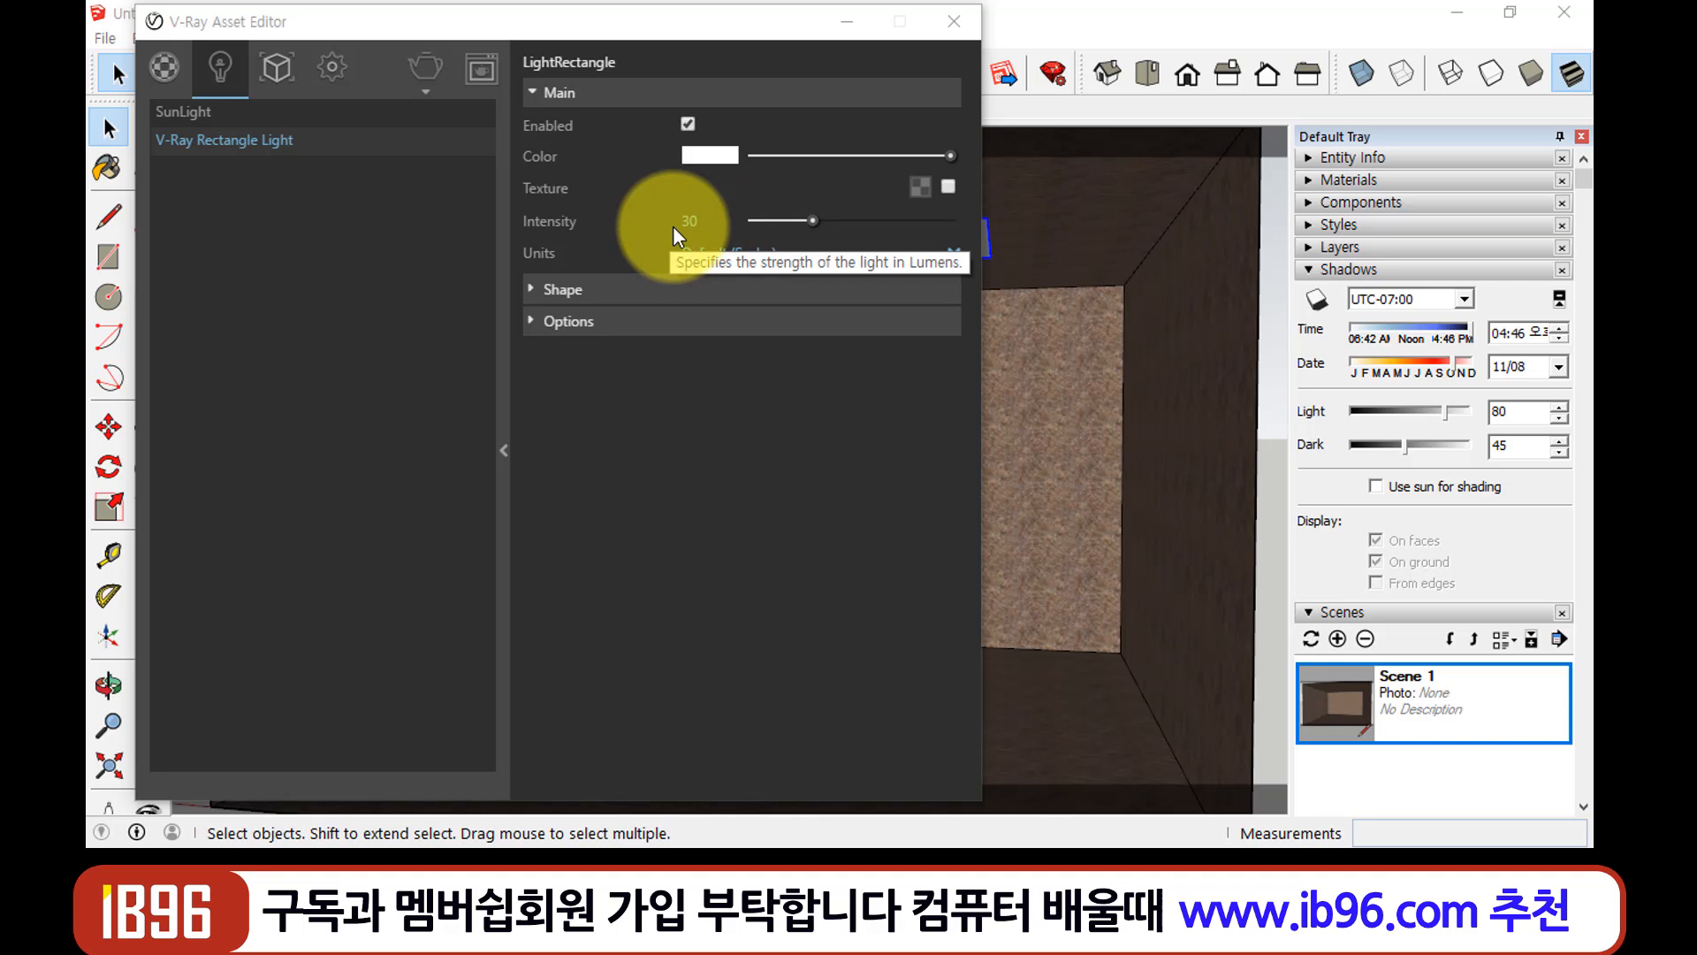
{"action": "left_click", "coordinate": [433, 72]}
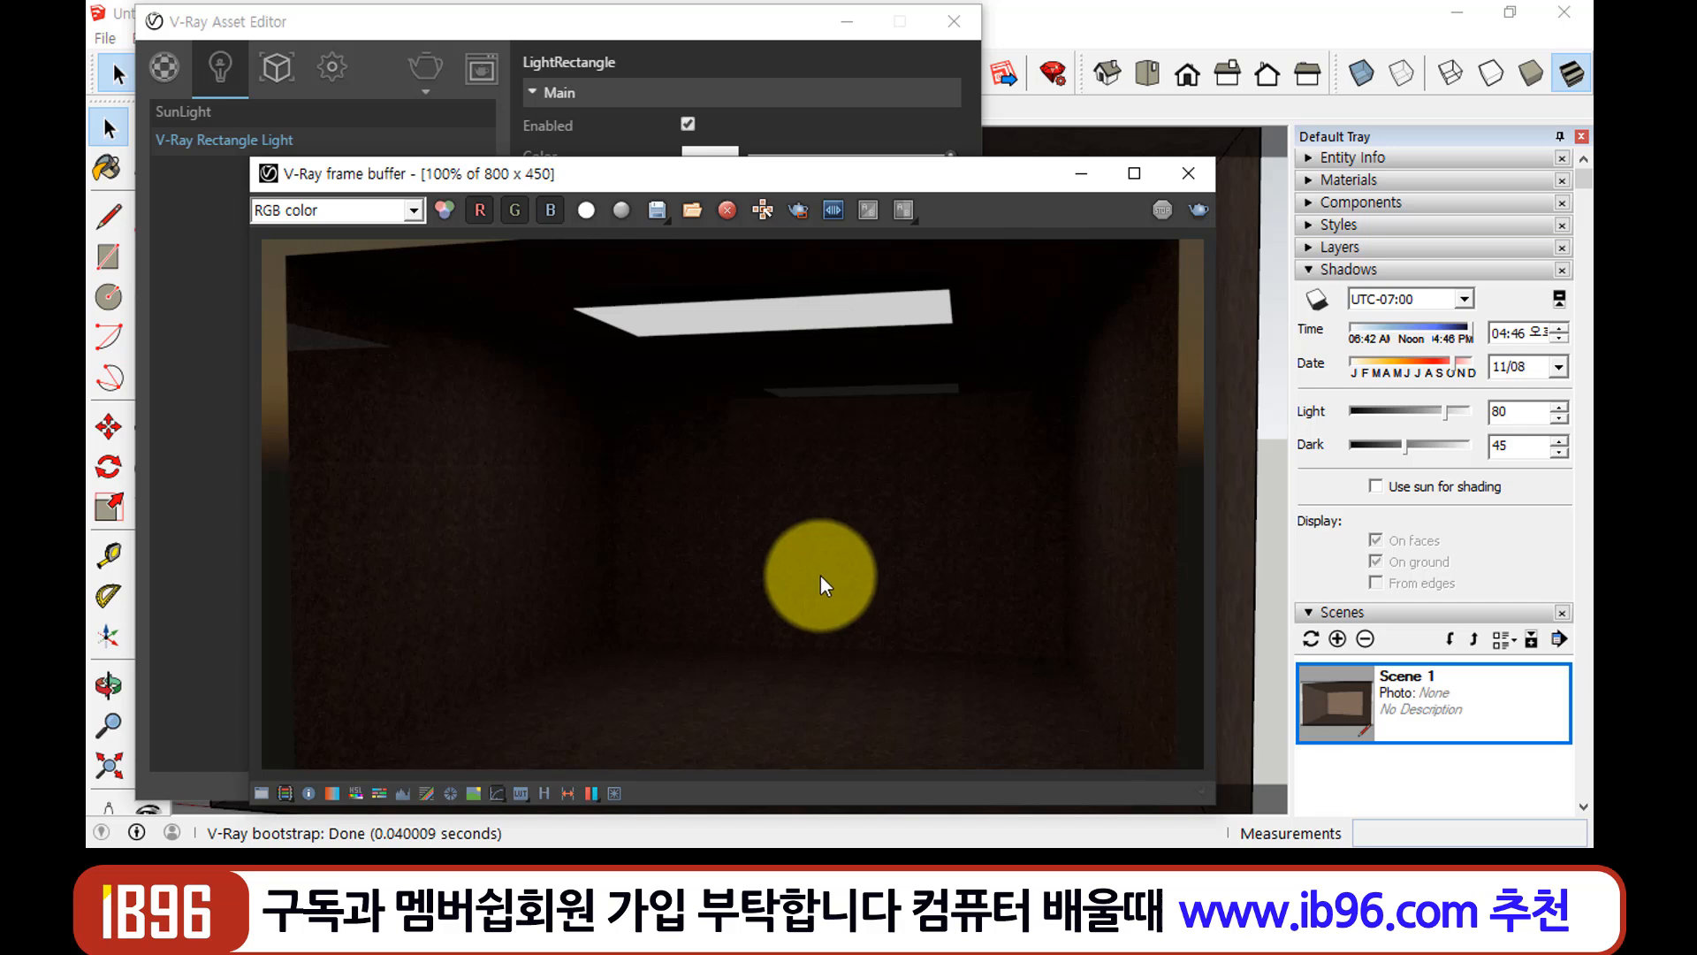
Set the rectangle light's intensity to 60 and render the room again
{"action": "left_click", "coordinate": [727, 23]}
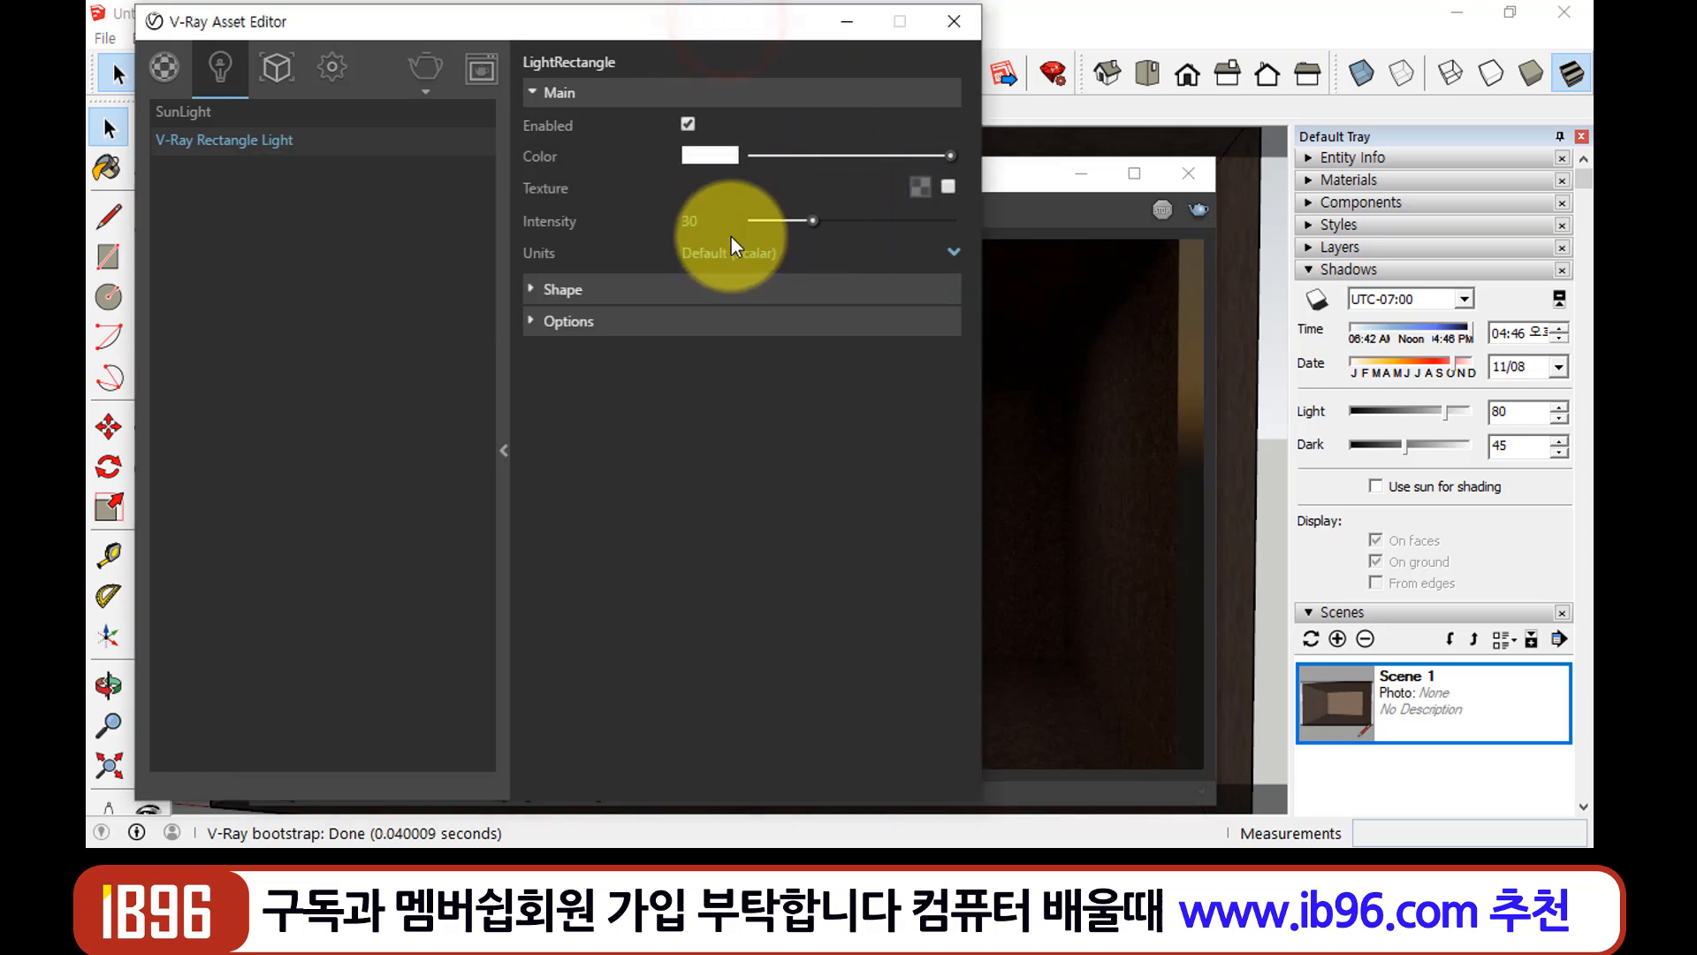
{"action": "left_click", "coordinate": [694, 221]}
{"action": "type", "text": "60"}
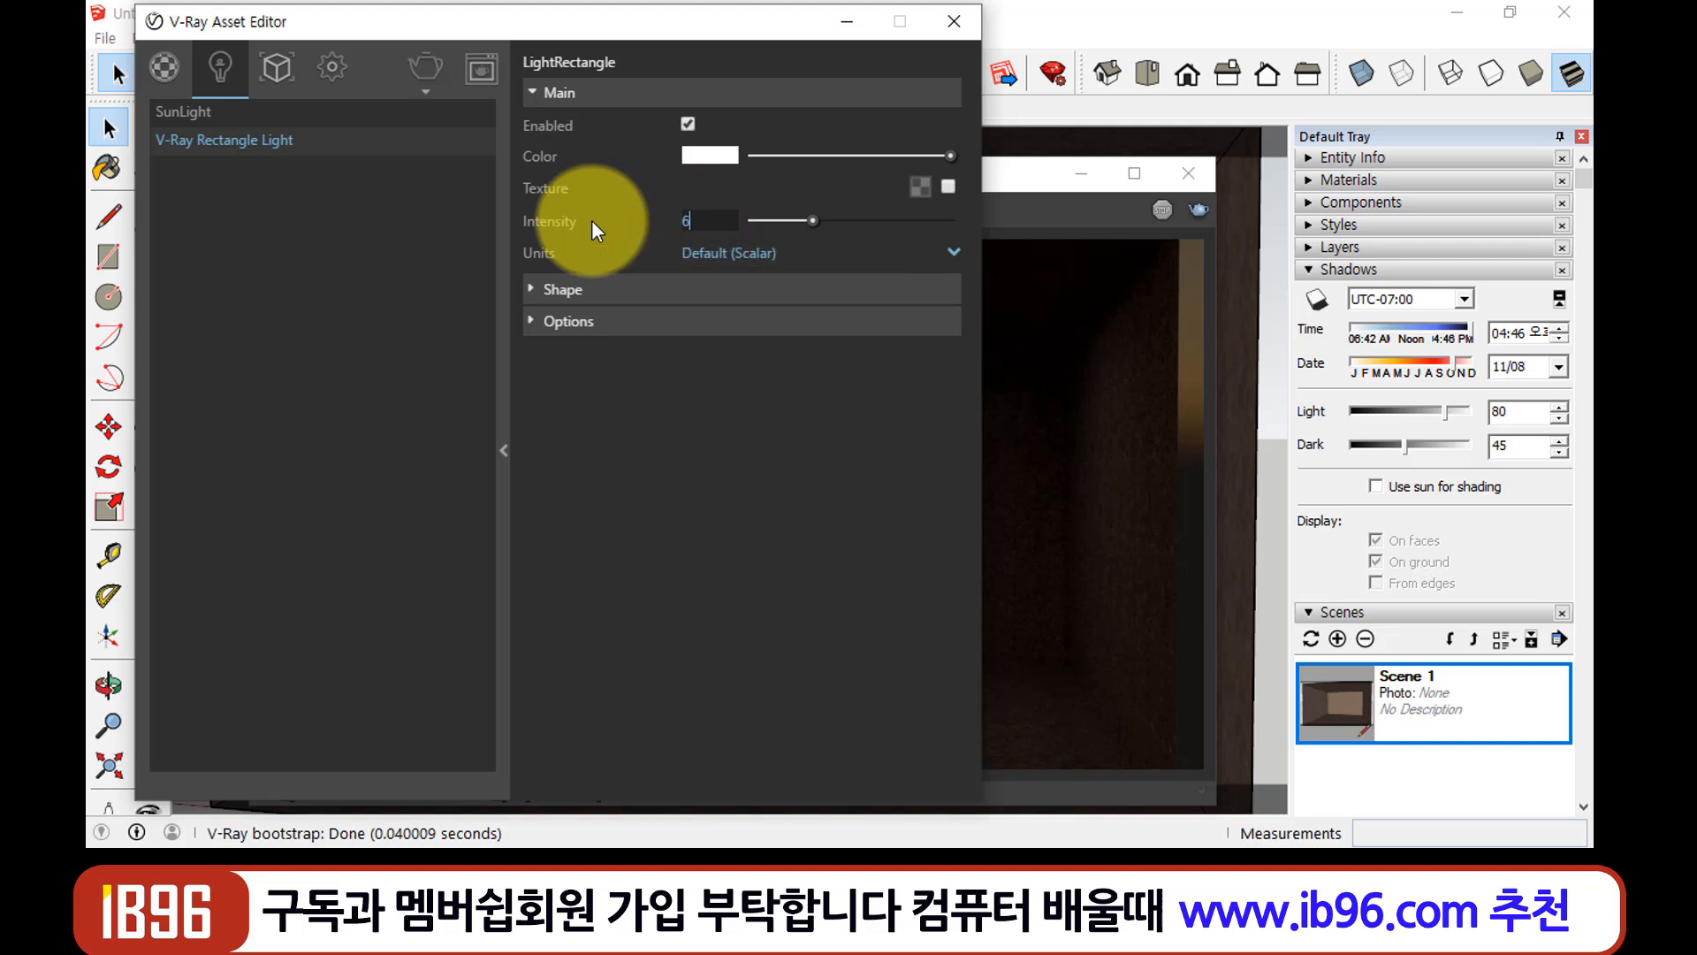
{"action": "key", "text": "Return"}
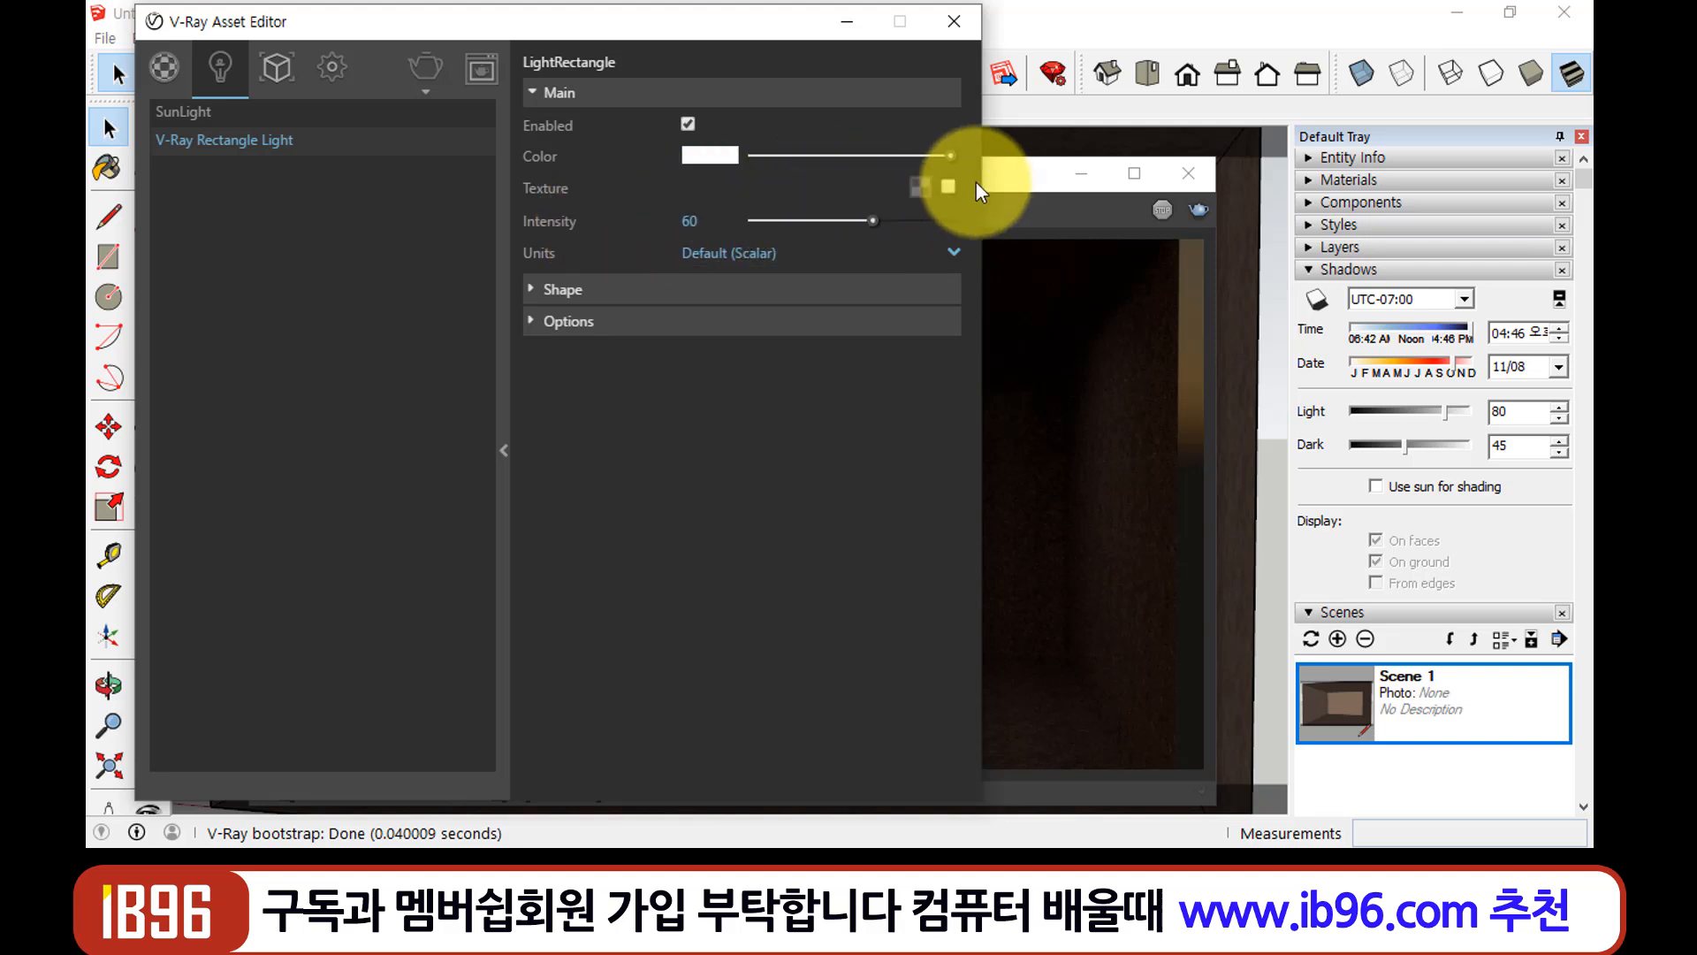
{"action": "left_click", "coordinate": [1037, 175]}
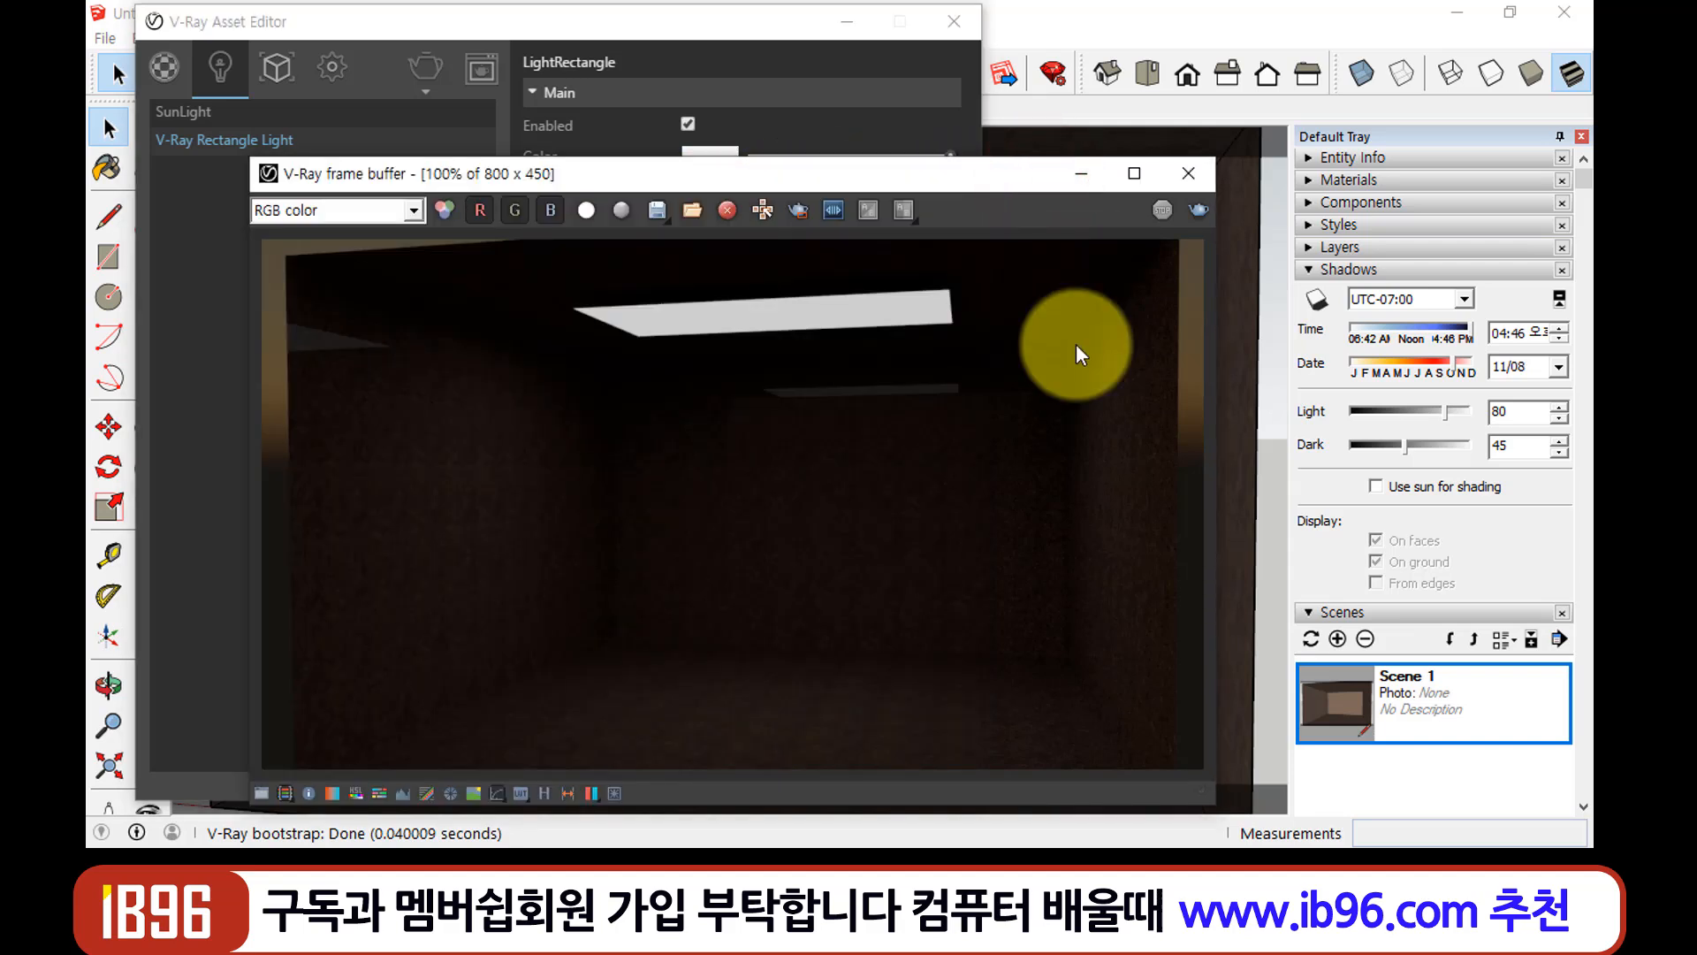
{"action": "left_click", "coordinate": [1198, 210]}
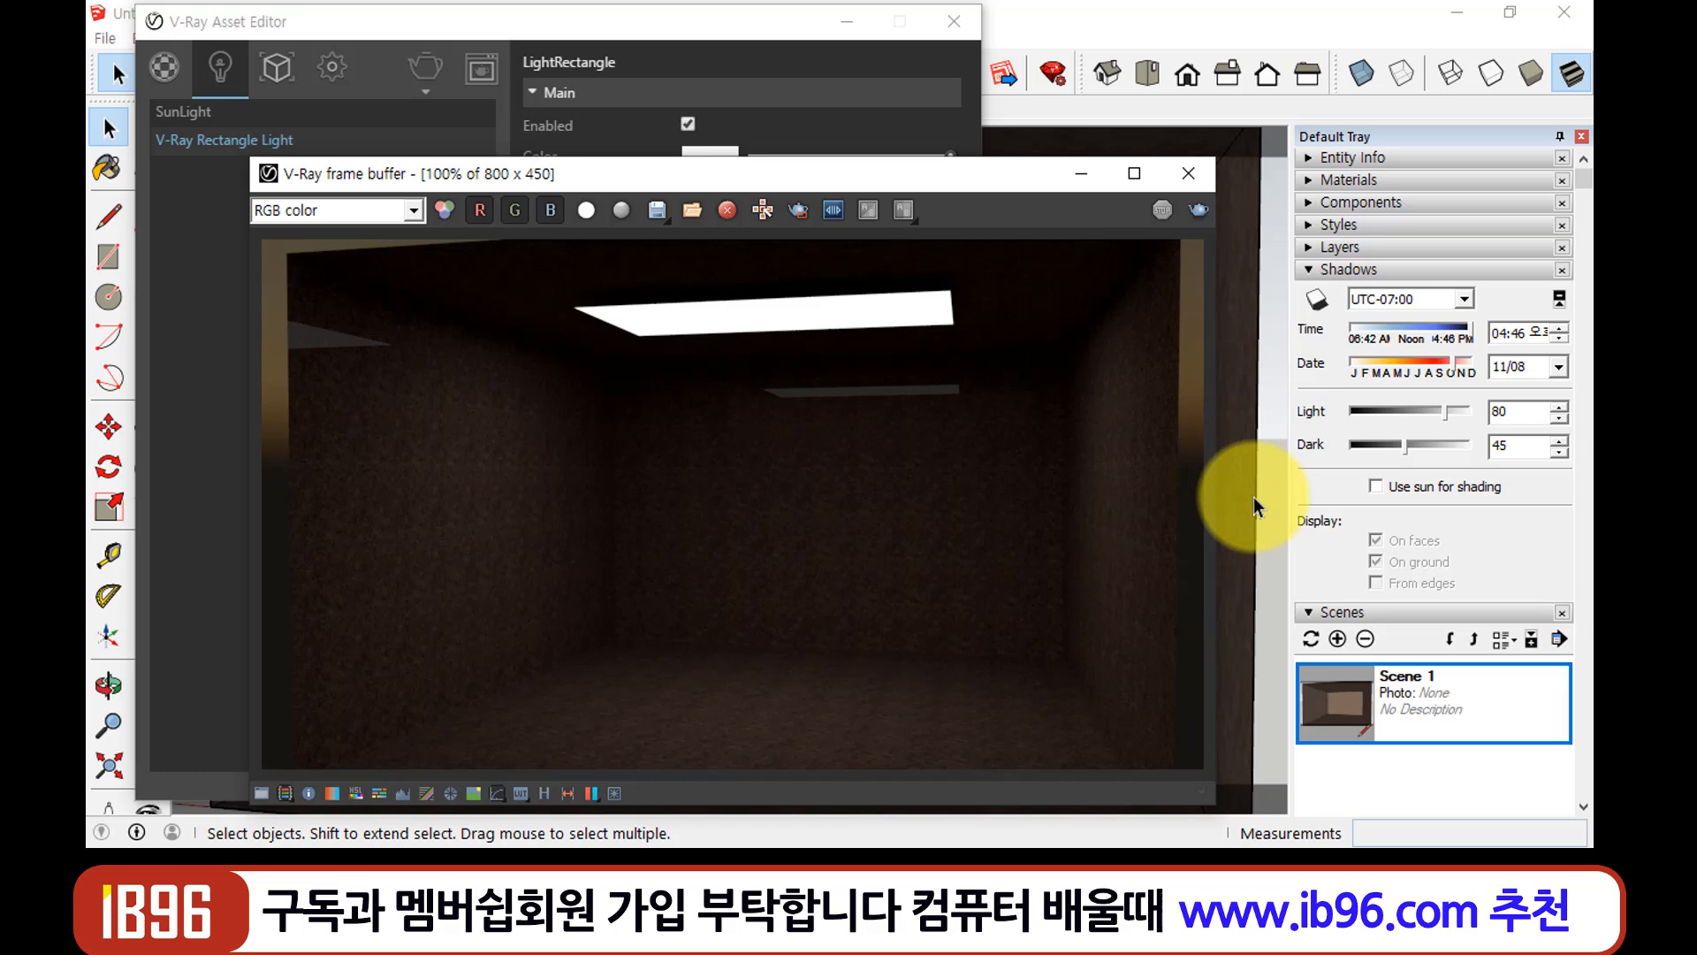
Set the rectangle light's intensity to 90, re-render the room, and close the frame buffer
{"action": "left_click", "coordinate": [760, 25]}
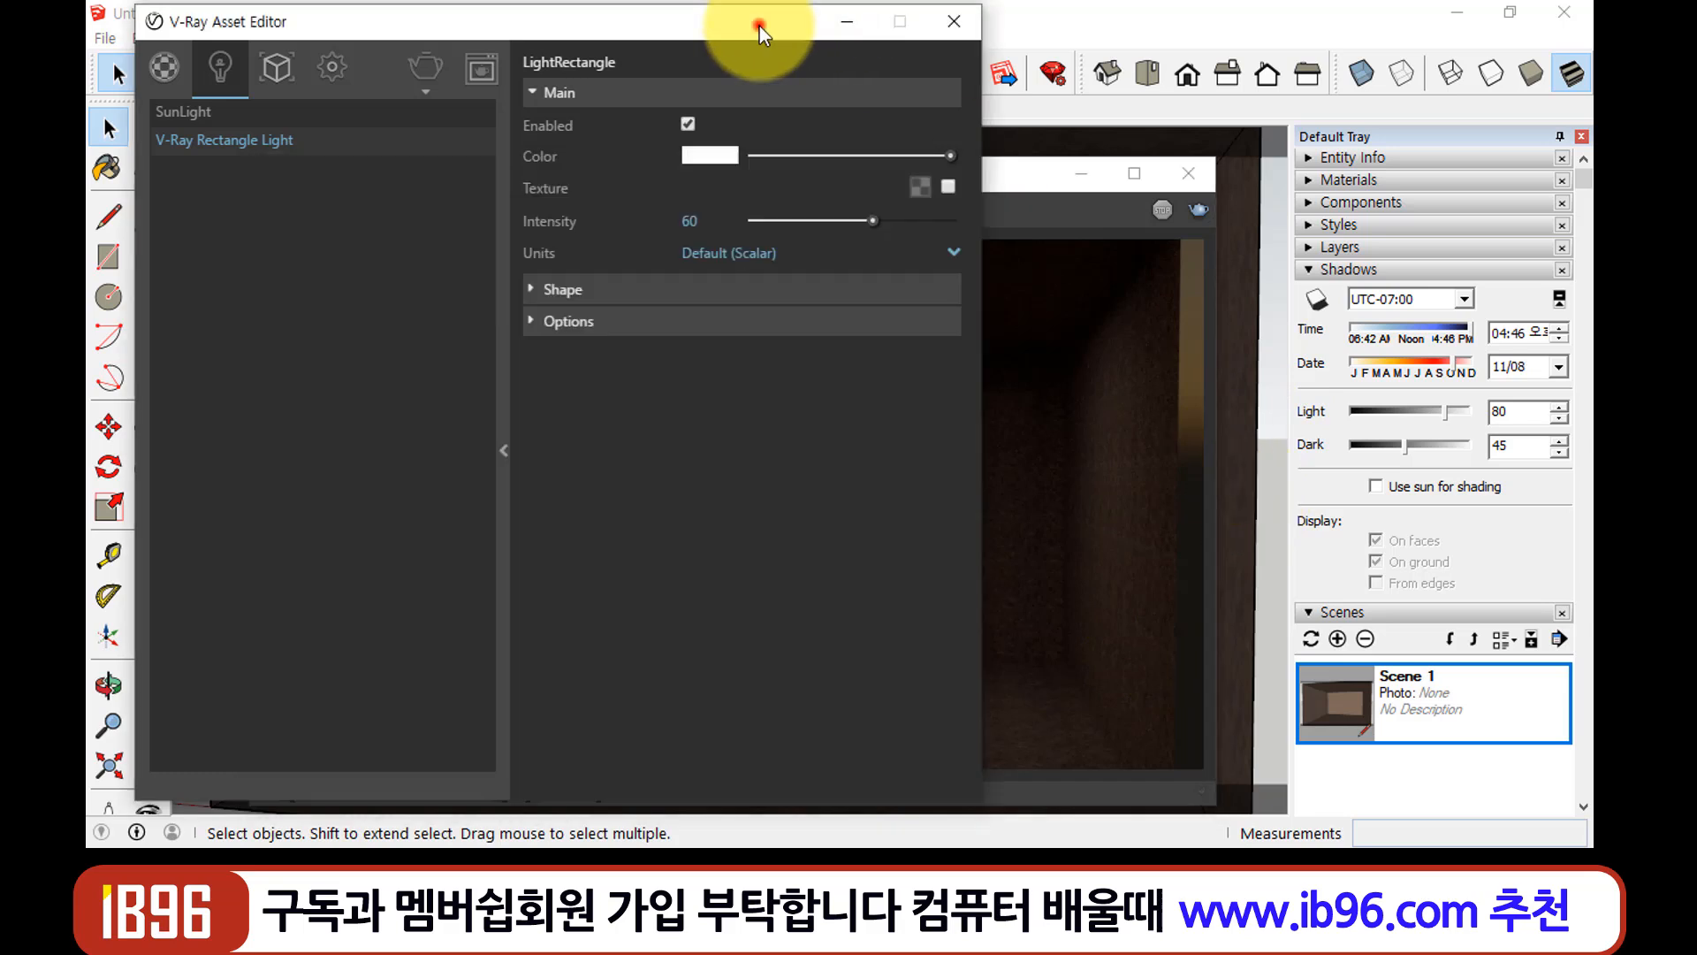
{"action": "double_click", "coordinate": [707, 220]}
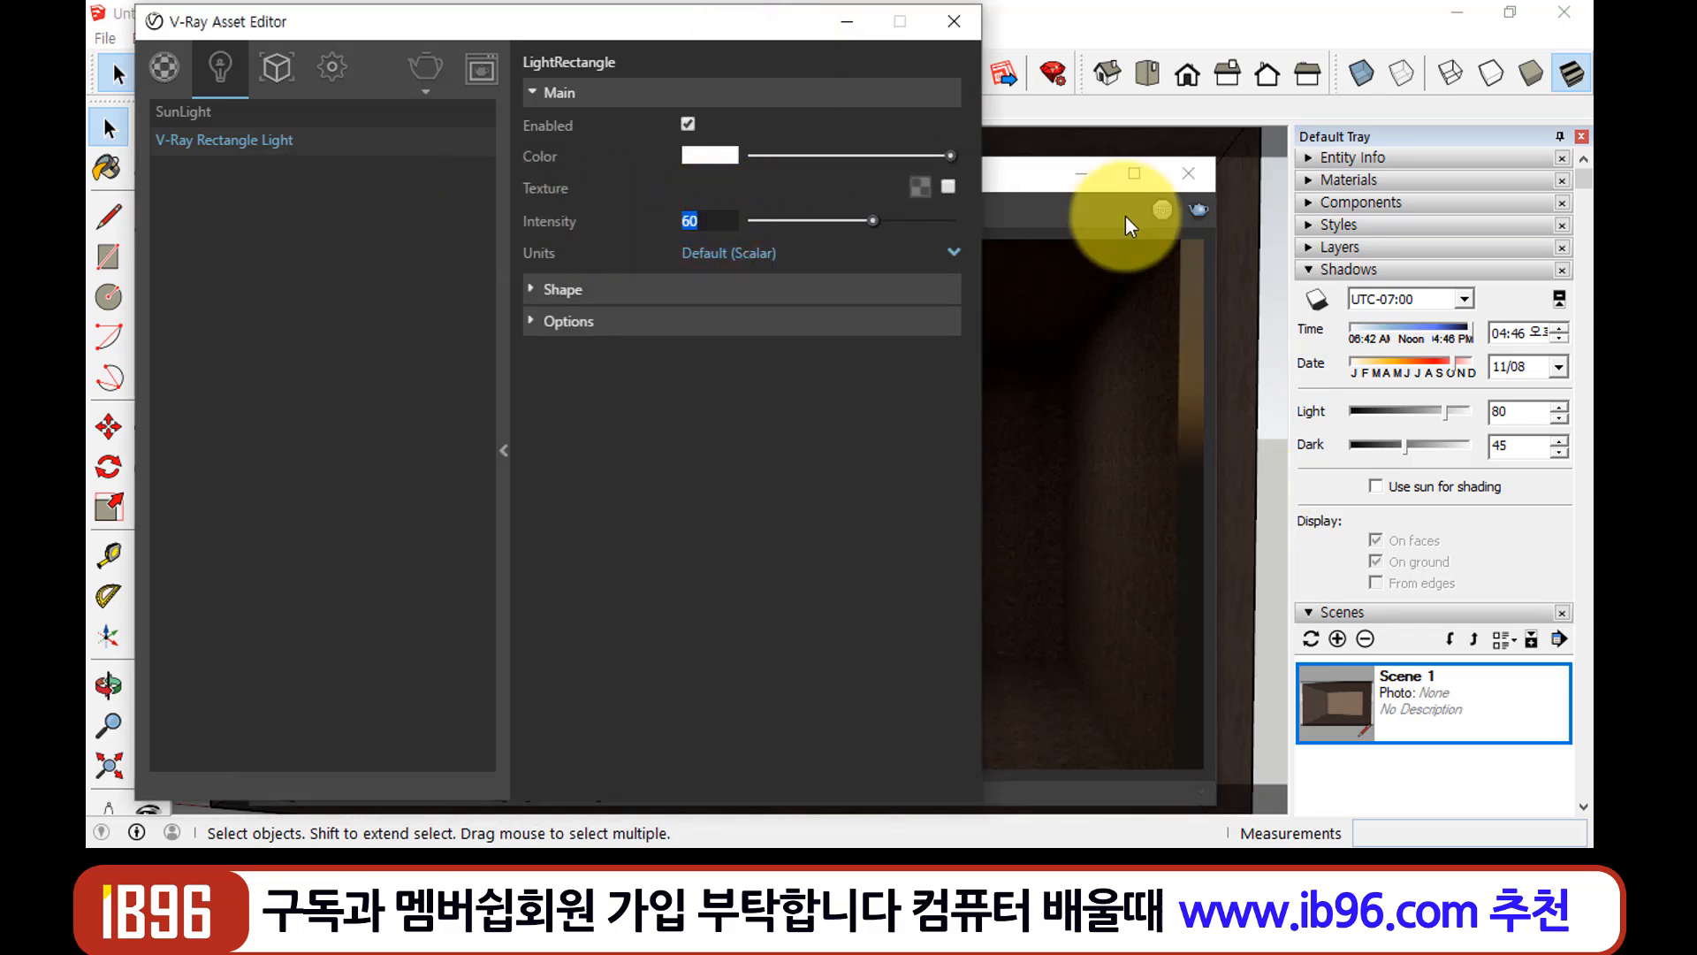
{"action": "type", "text": "90"}
{"action": "key", "text": "Return"}
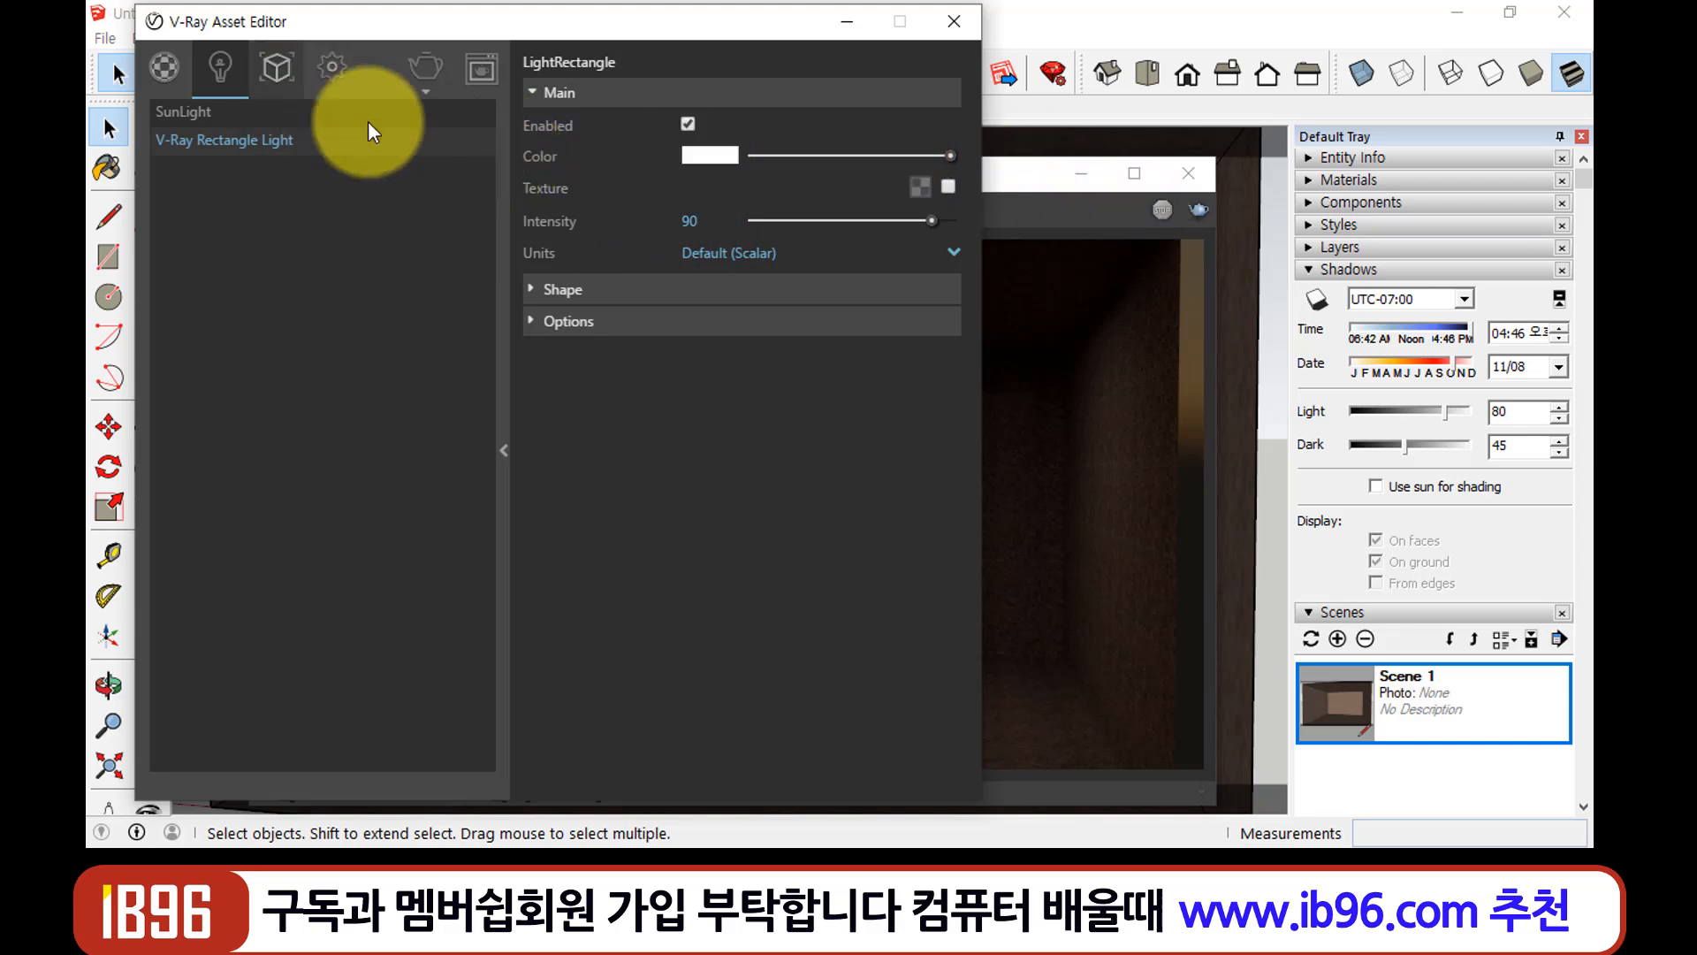
{"action": "left_click", "coordinate": [432, 69]}
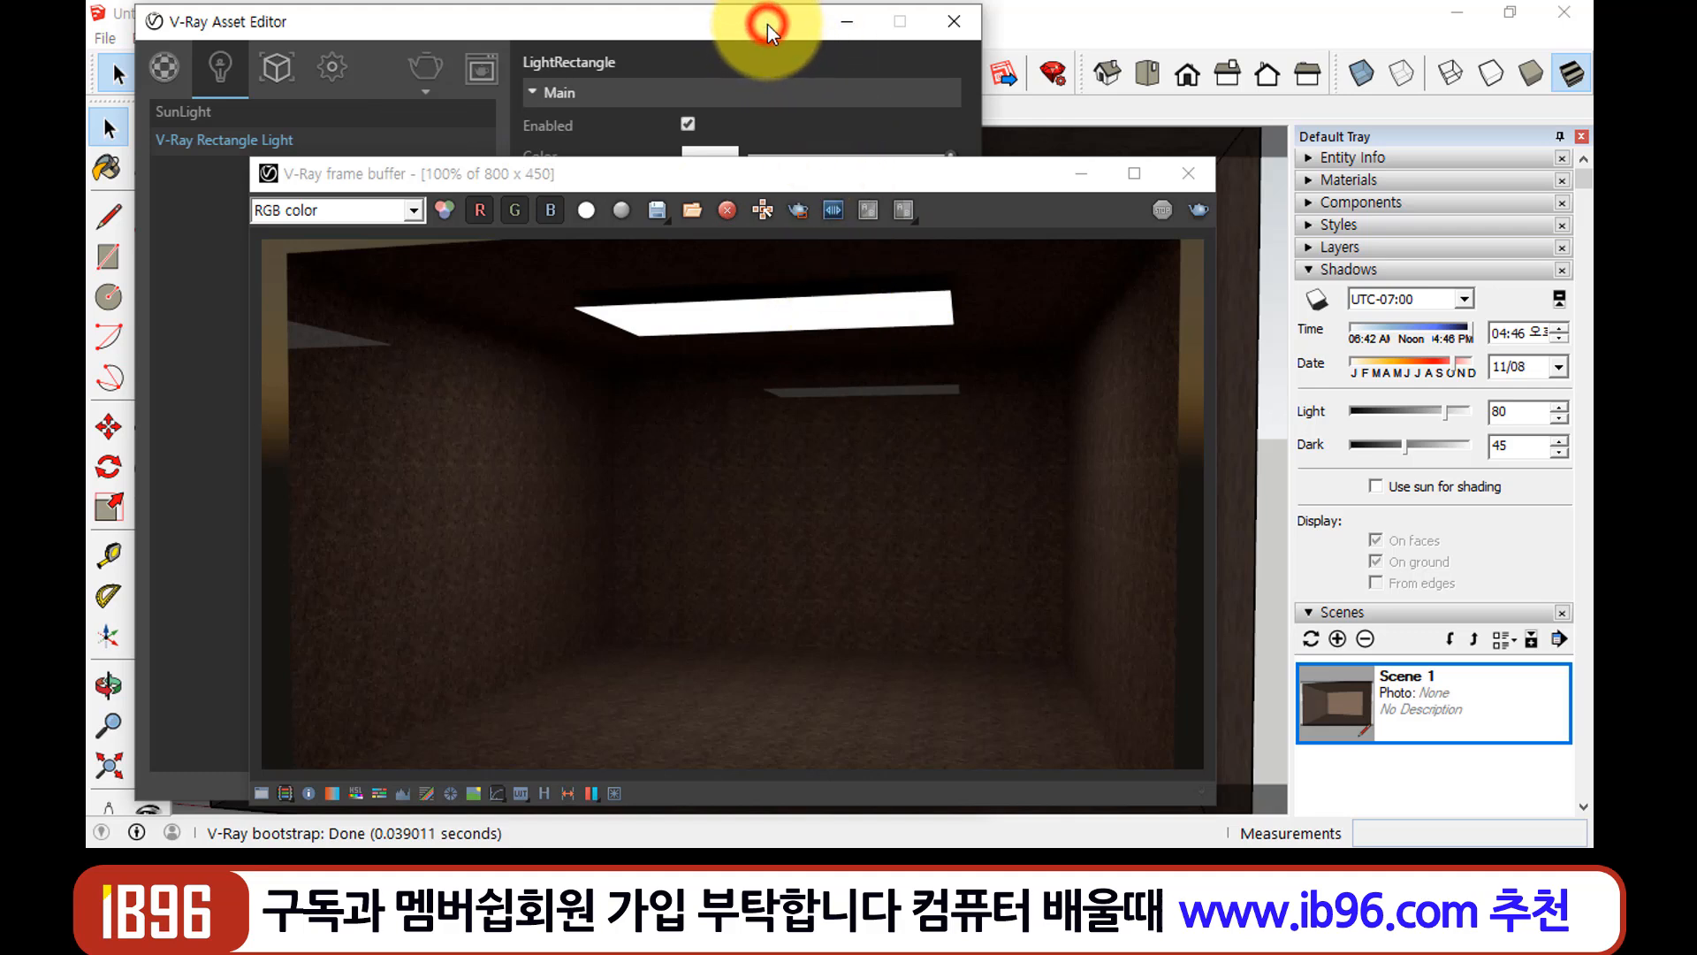
{"action": "left_click_drag", "start_coordinate": [811, 176], "coordinate": [818, 201]}
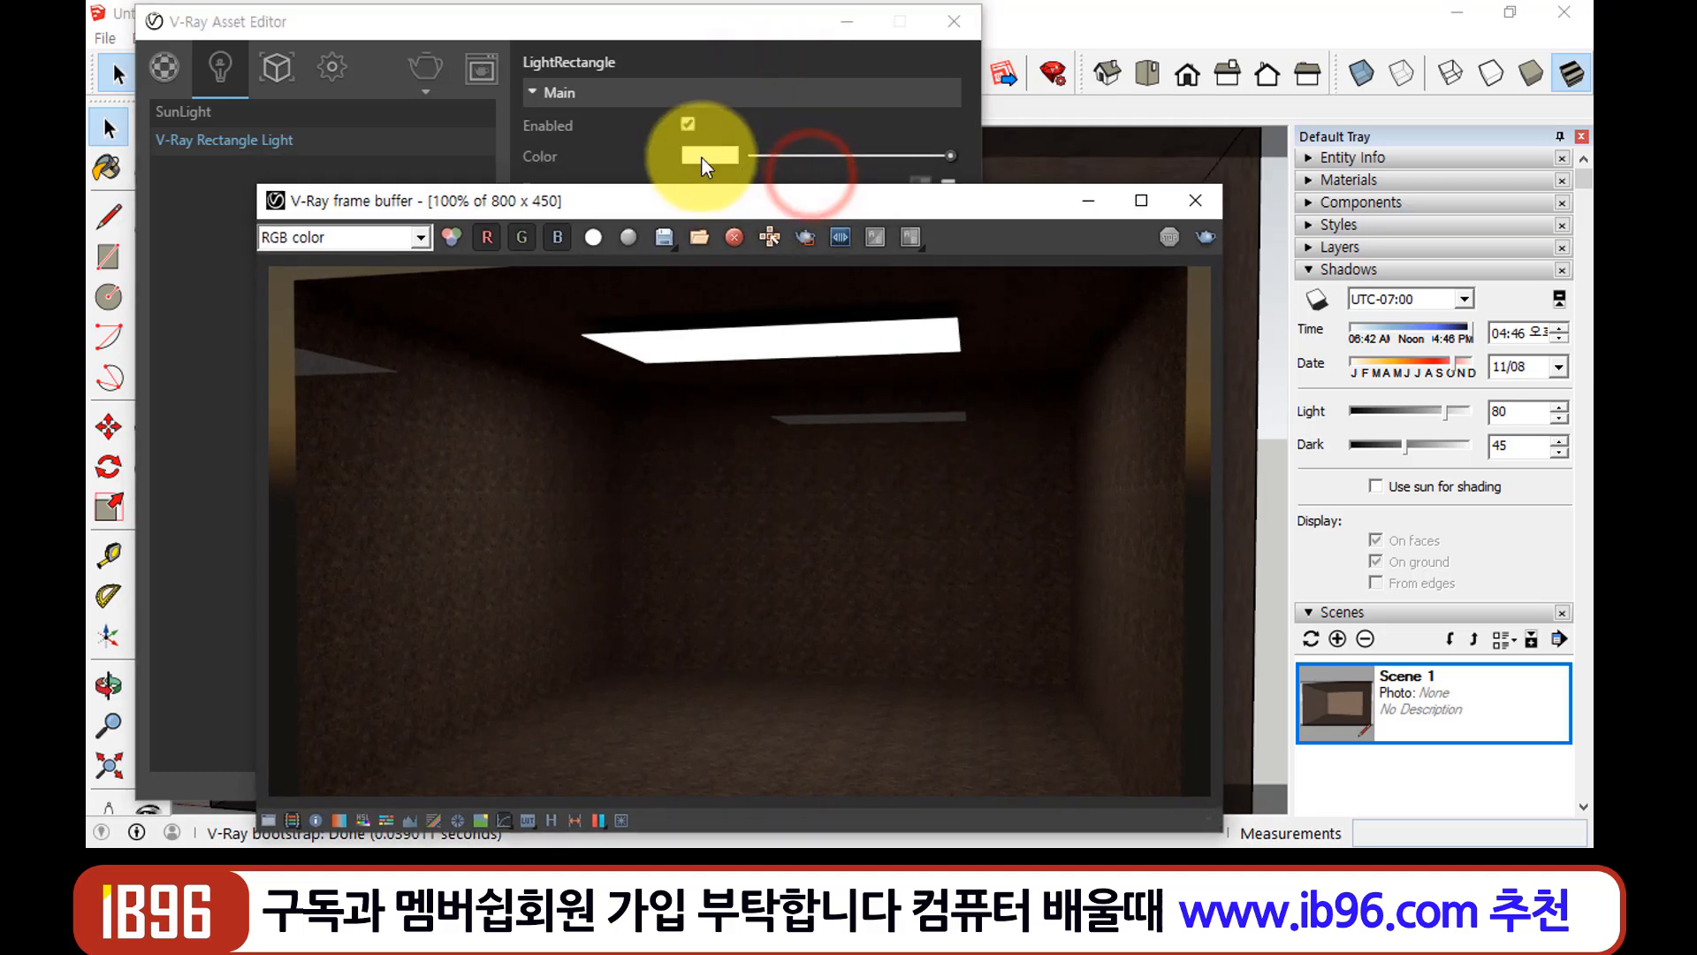
{"action": "left_click", "coordinate": [1195, 200]}
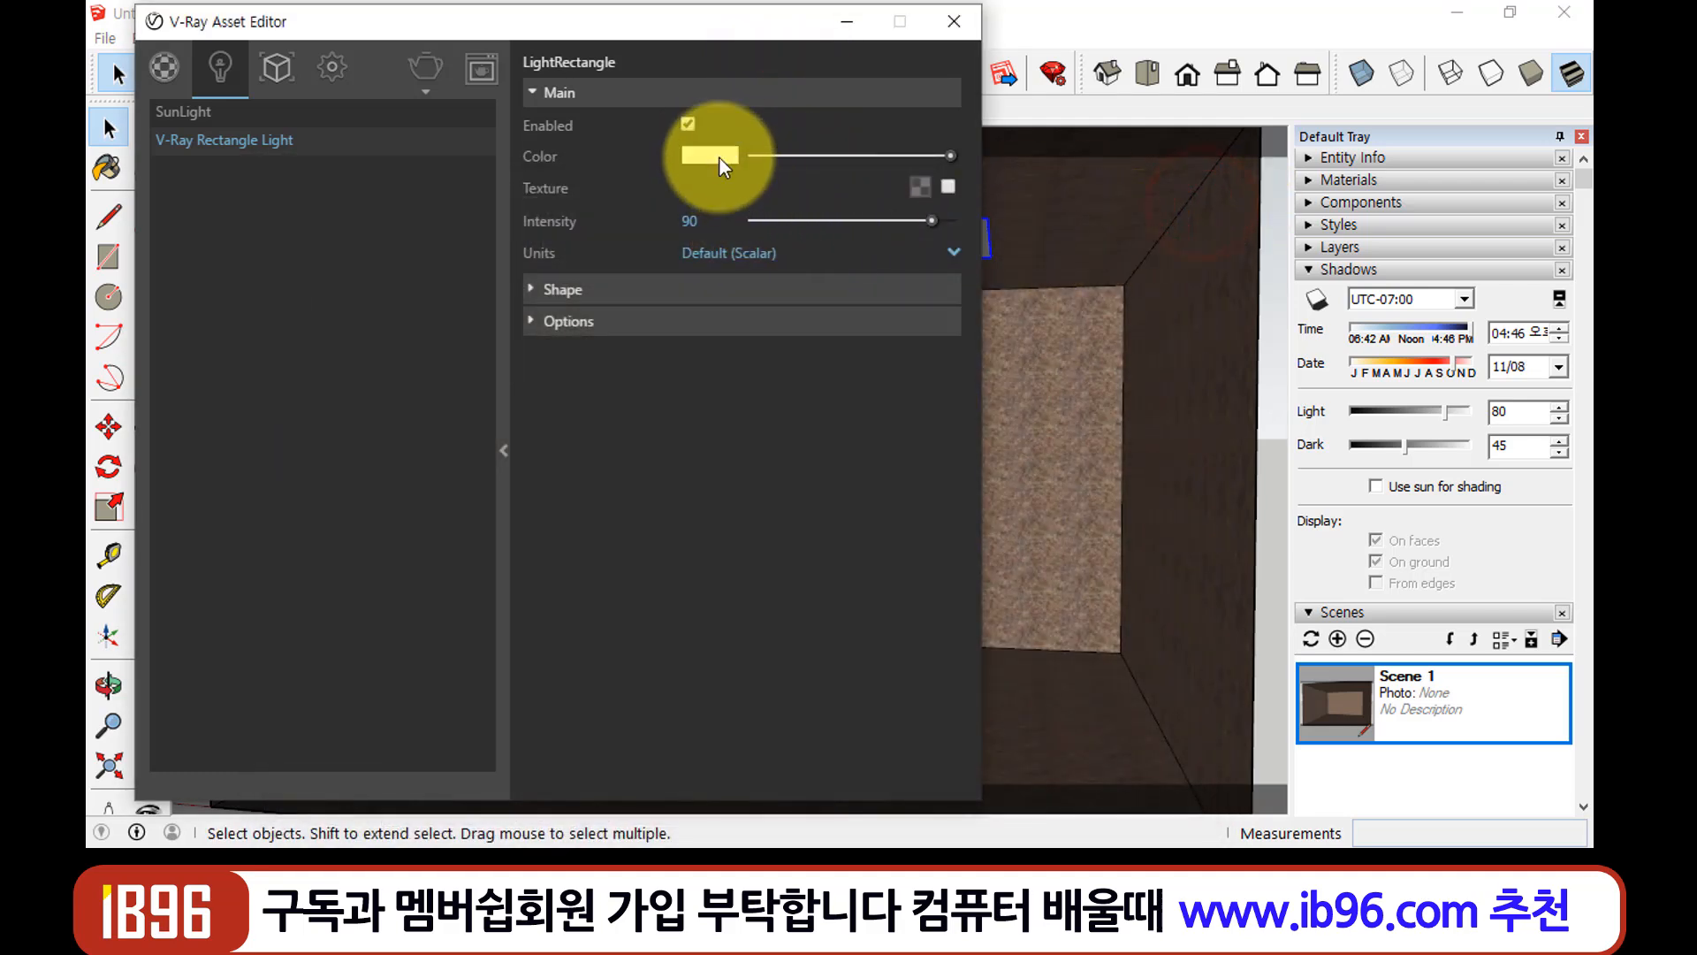
Change the rectangle light's color to a bright yellow, about RGB 253, 233, 47
{"action": "left_click", "coordinate": [719, 156]}
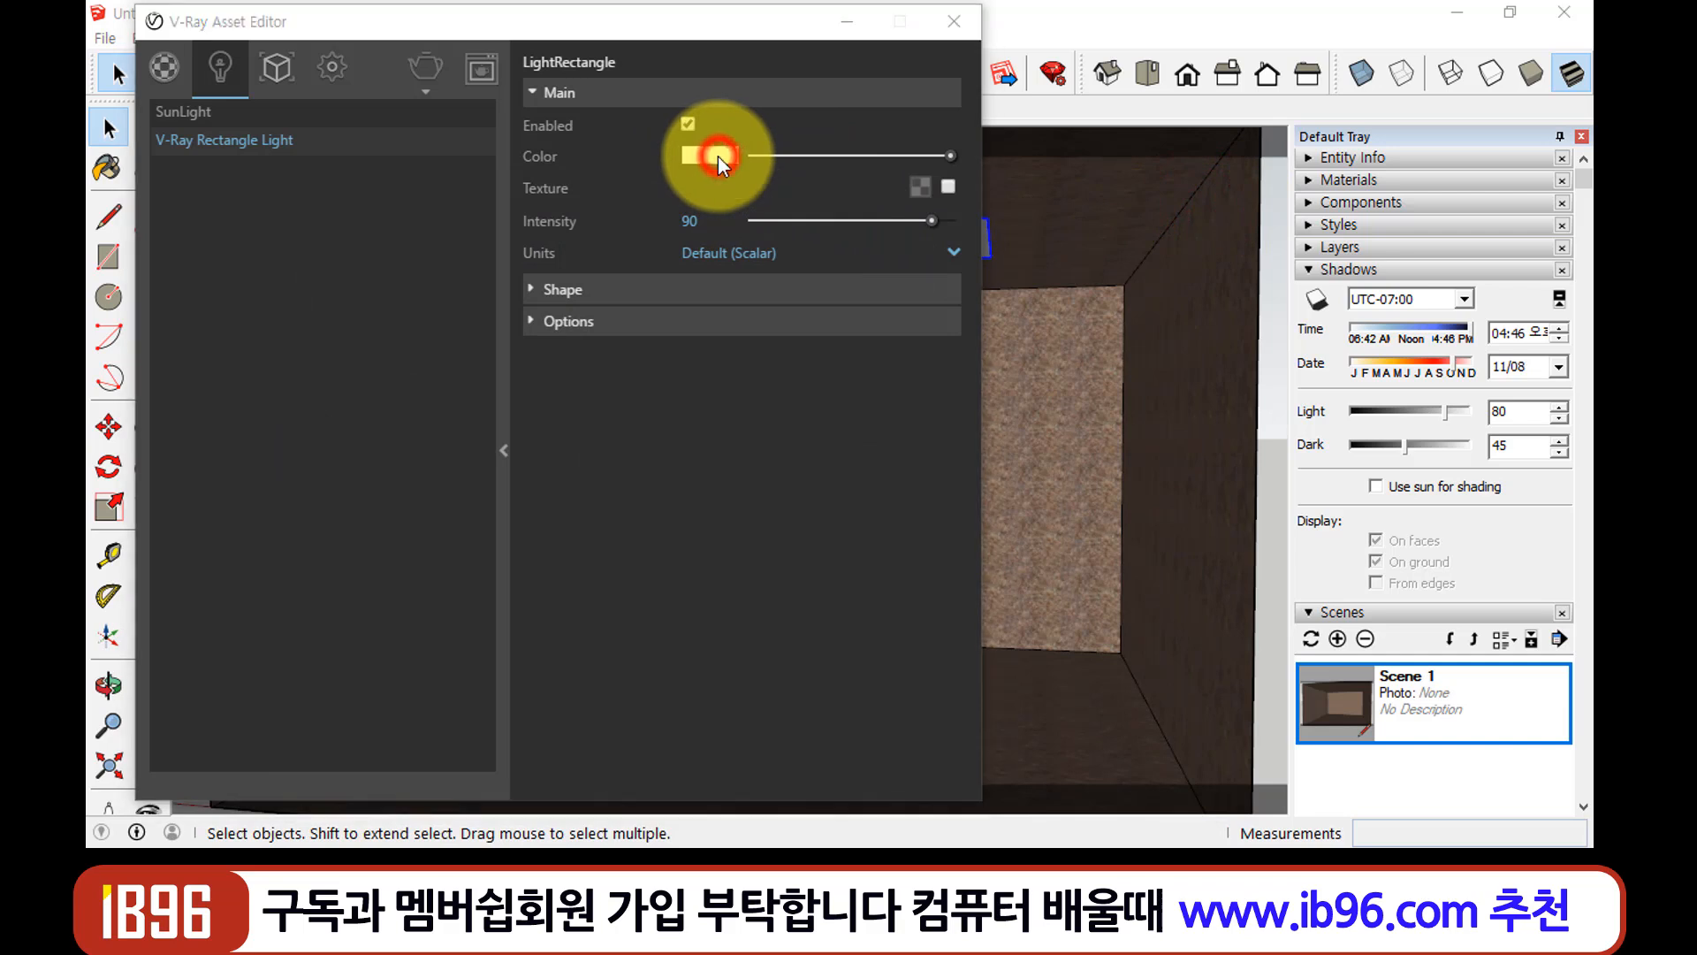
{"action": "left_click", "coordinate": [714, 157]}
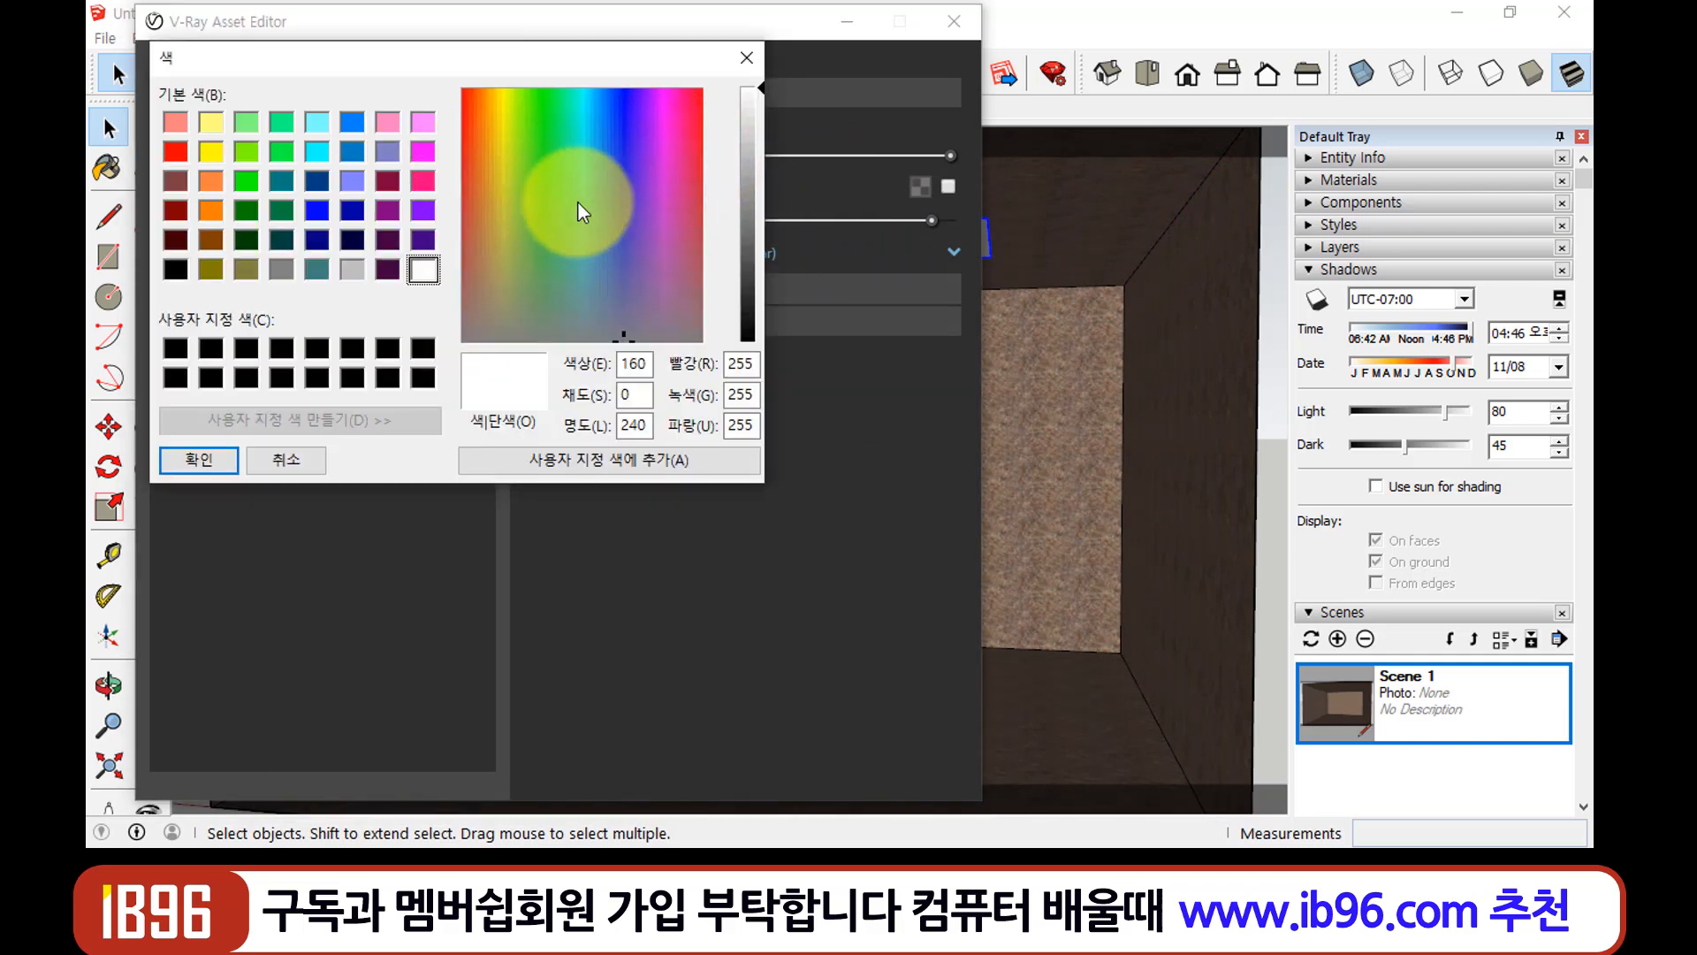
{"action": "left_click_drag", "start_coordinate": [614, 220], "coordinate": [499, 98]}
{"action": "left_click_drag", "start_coordinate": [741, 103], "coordinate": [756, 193]}
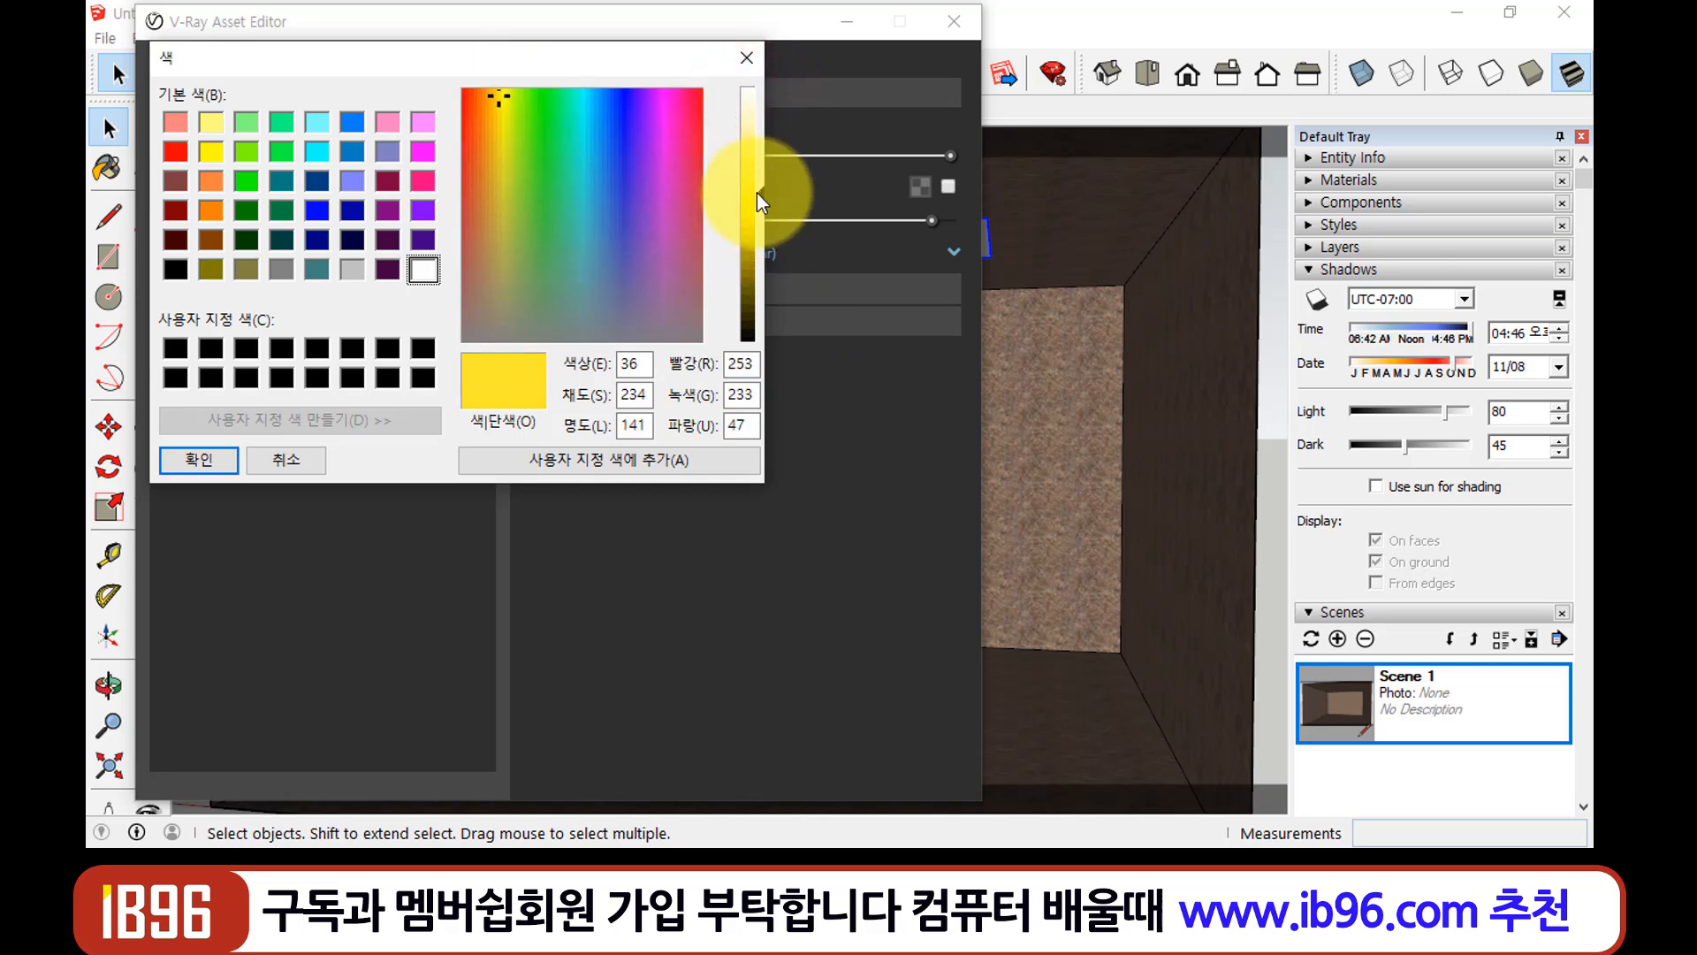
{"action": "left_click", "coordinate": [199, 460]}
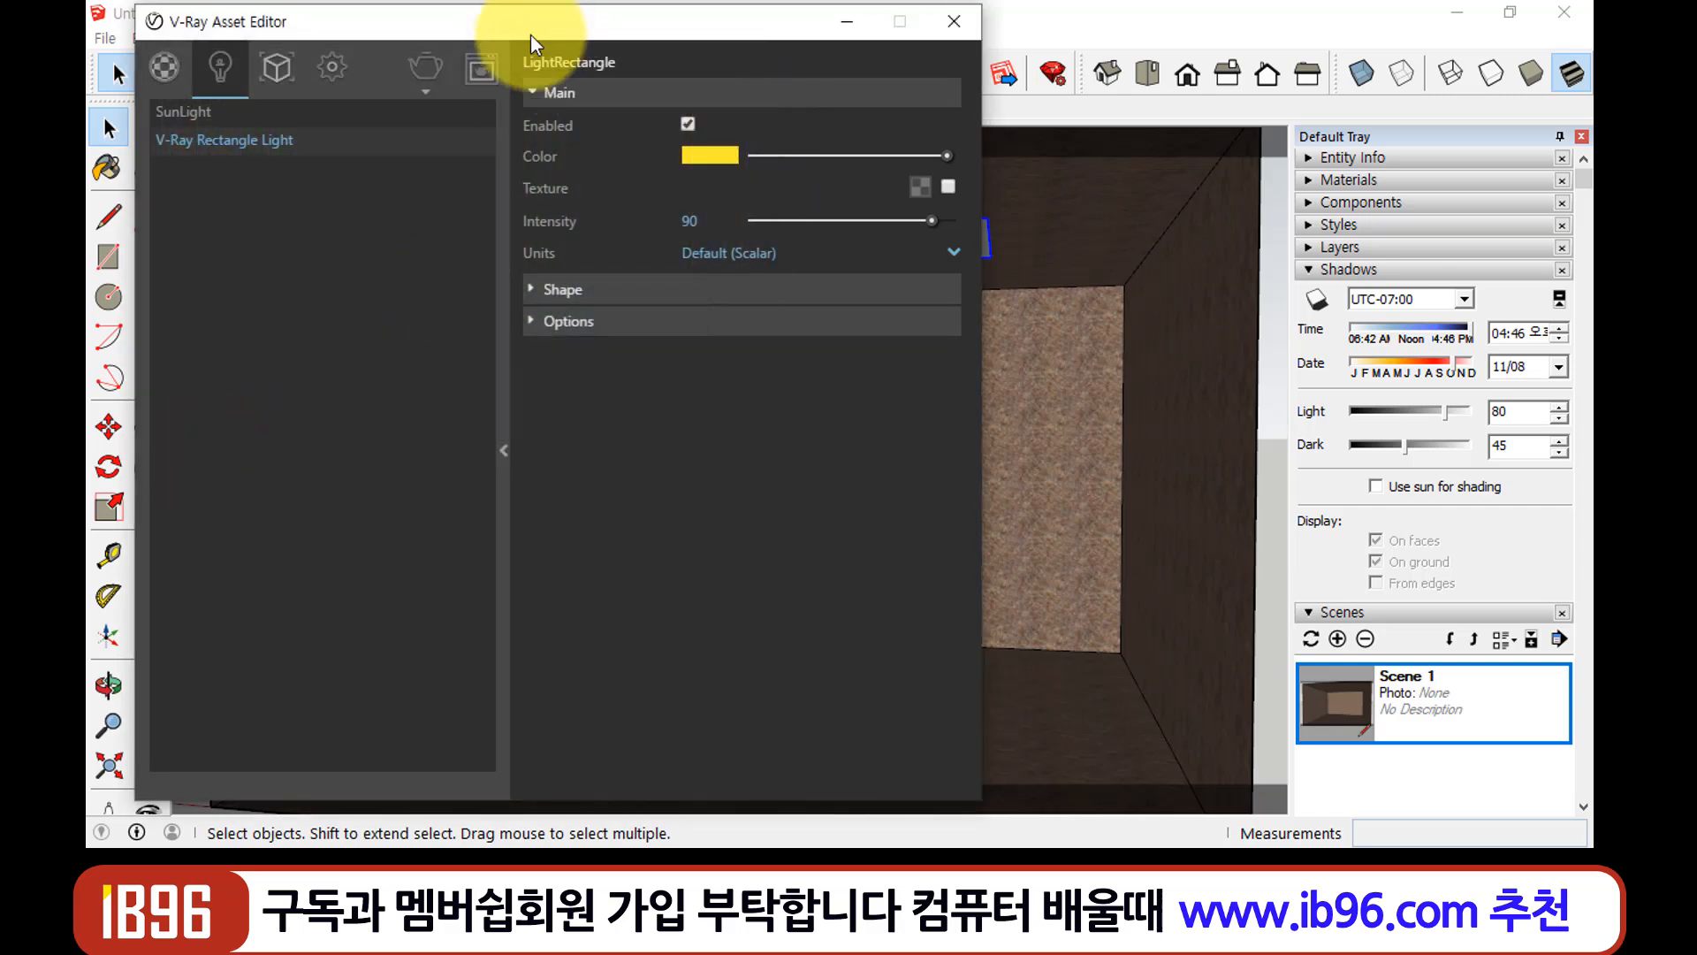
Render the room with the yellow light in the V-Ray frame buffer, then close the frame buffer
{"action": "left_click", "coordinate": [483, 69]}
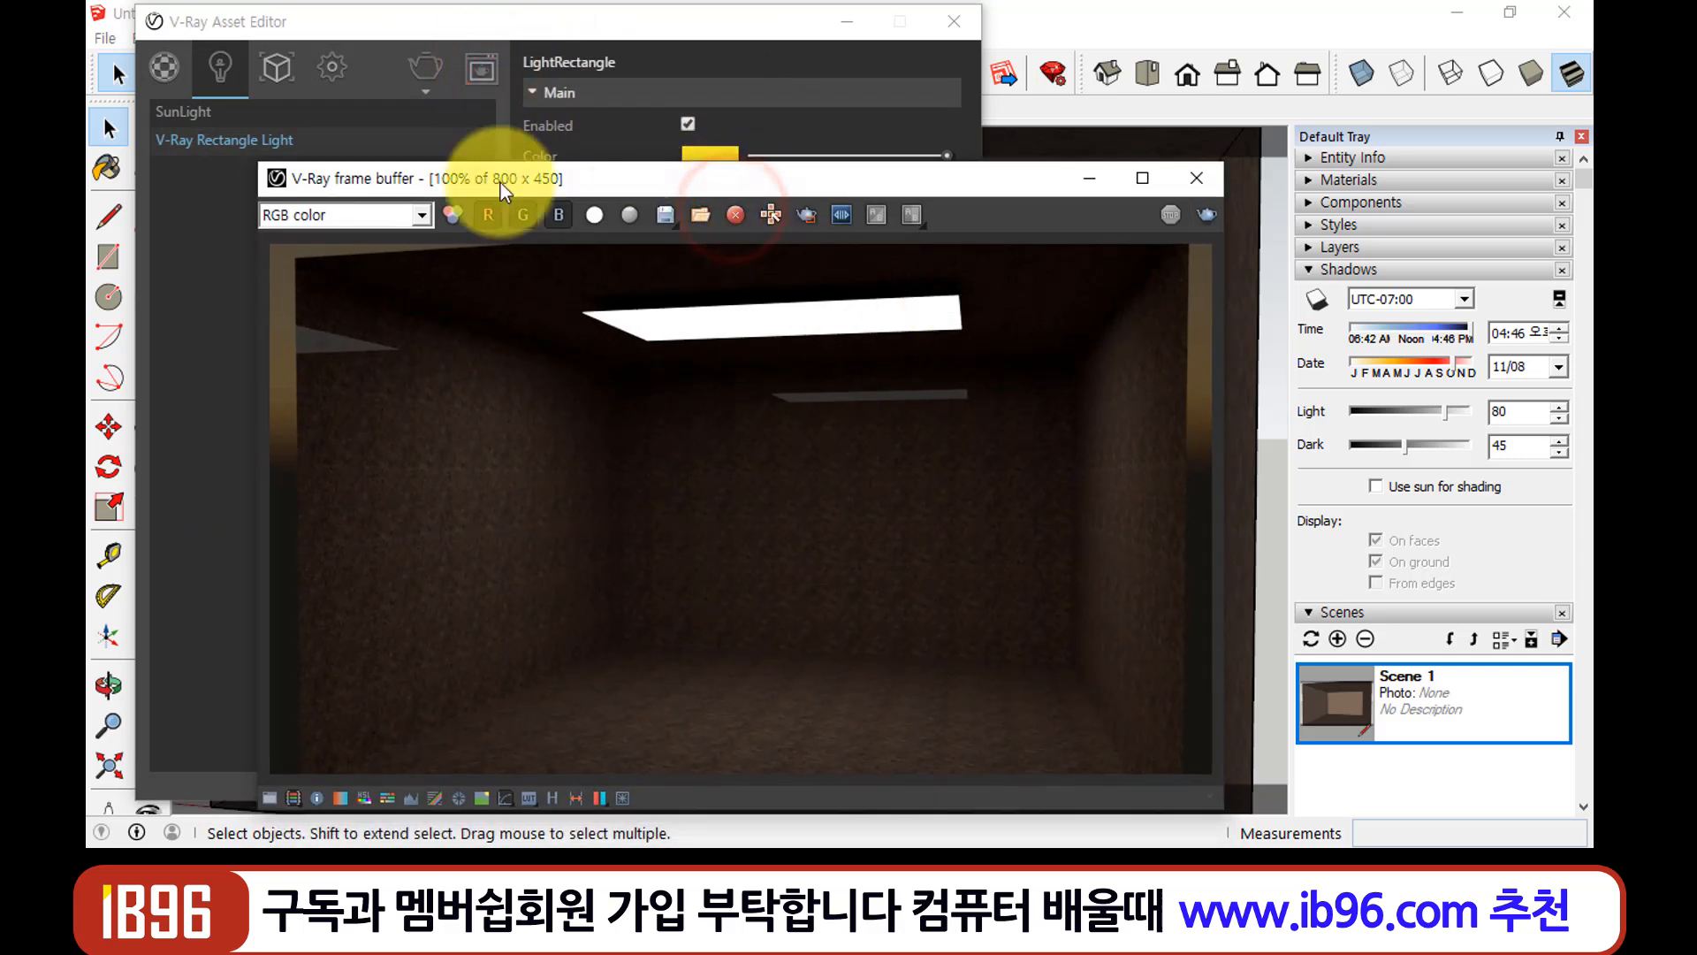
{"action": "left_click", "coordinate": [424, 66]}
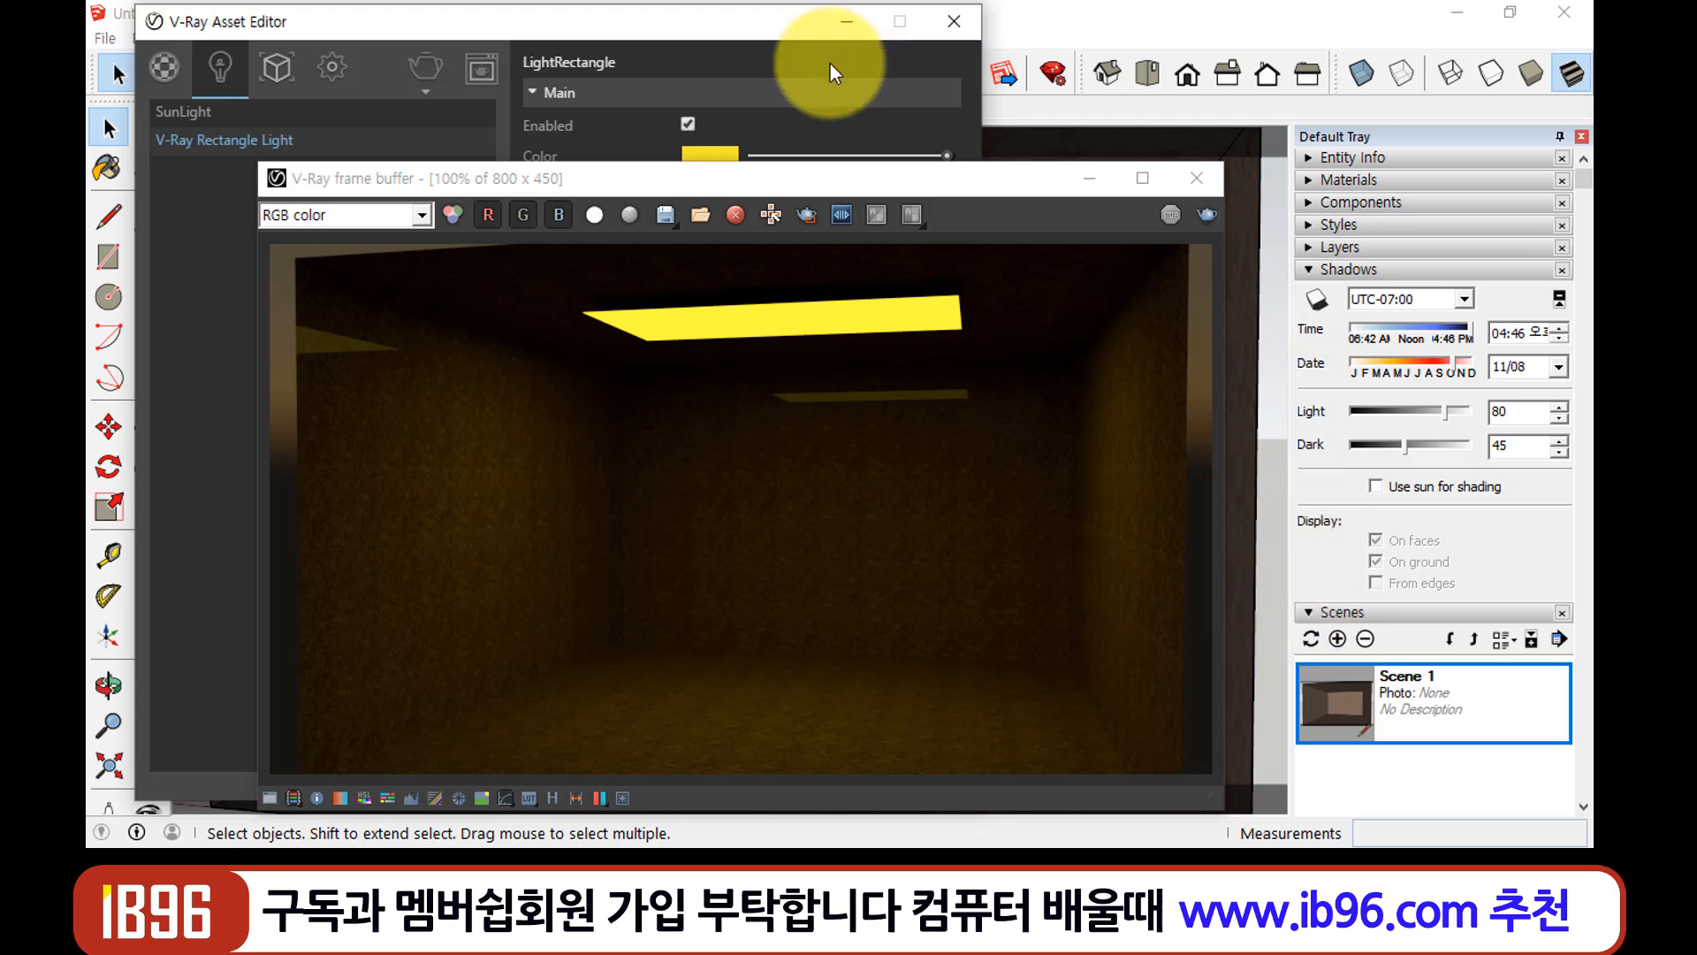
{"action": "left_click", "coordinate": [697, 22]}
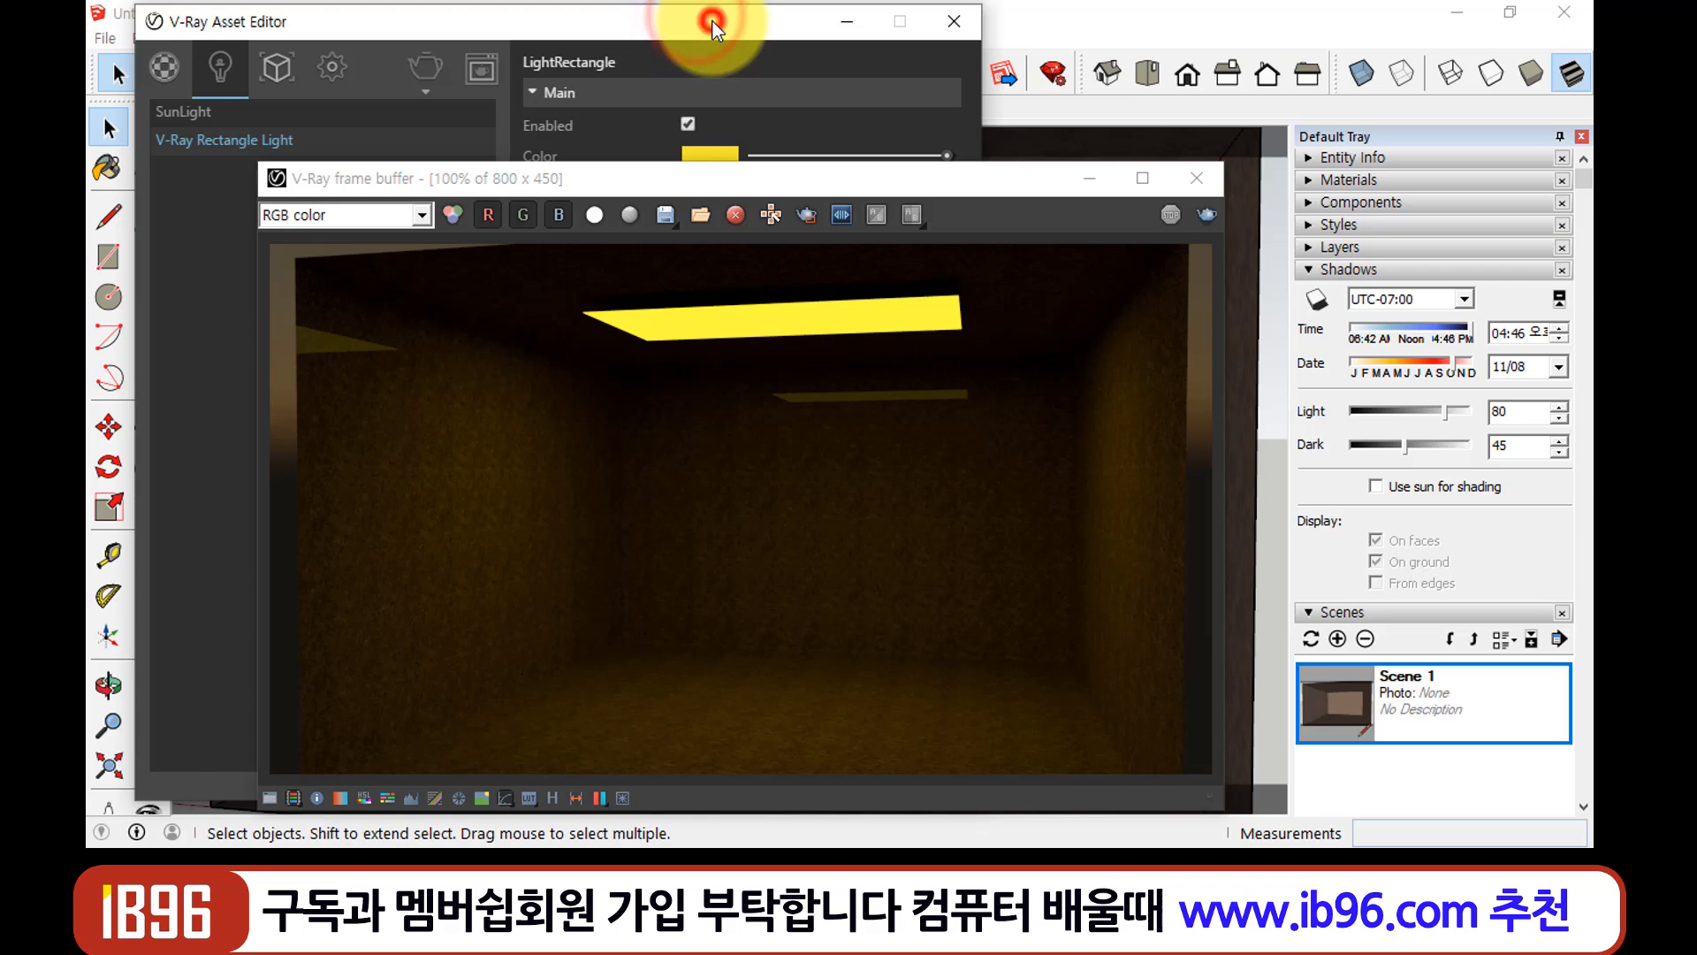
{"action": "left_click", "coordinate": [1205, 179]}
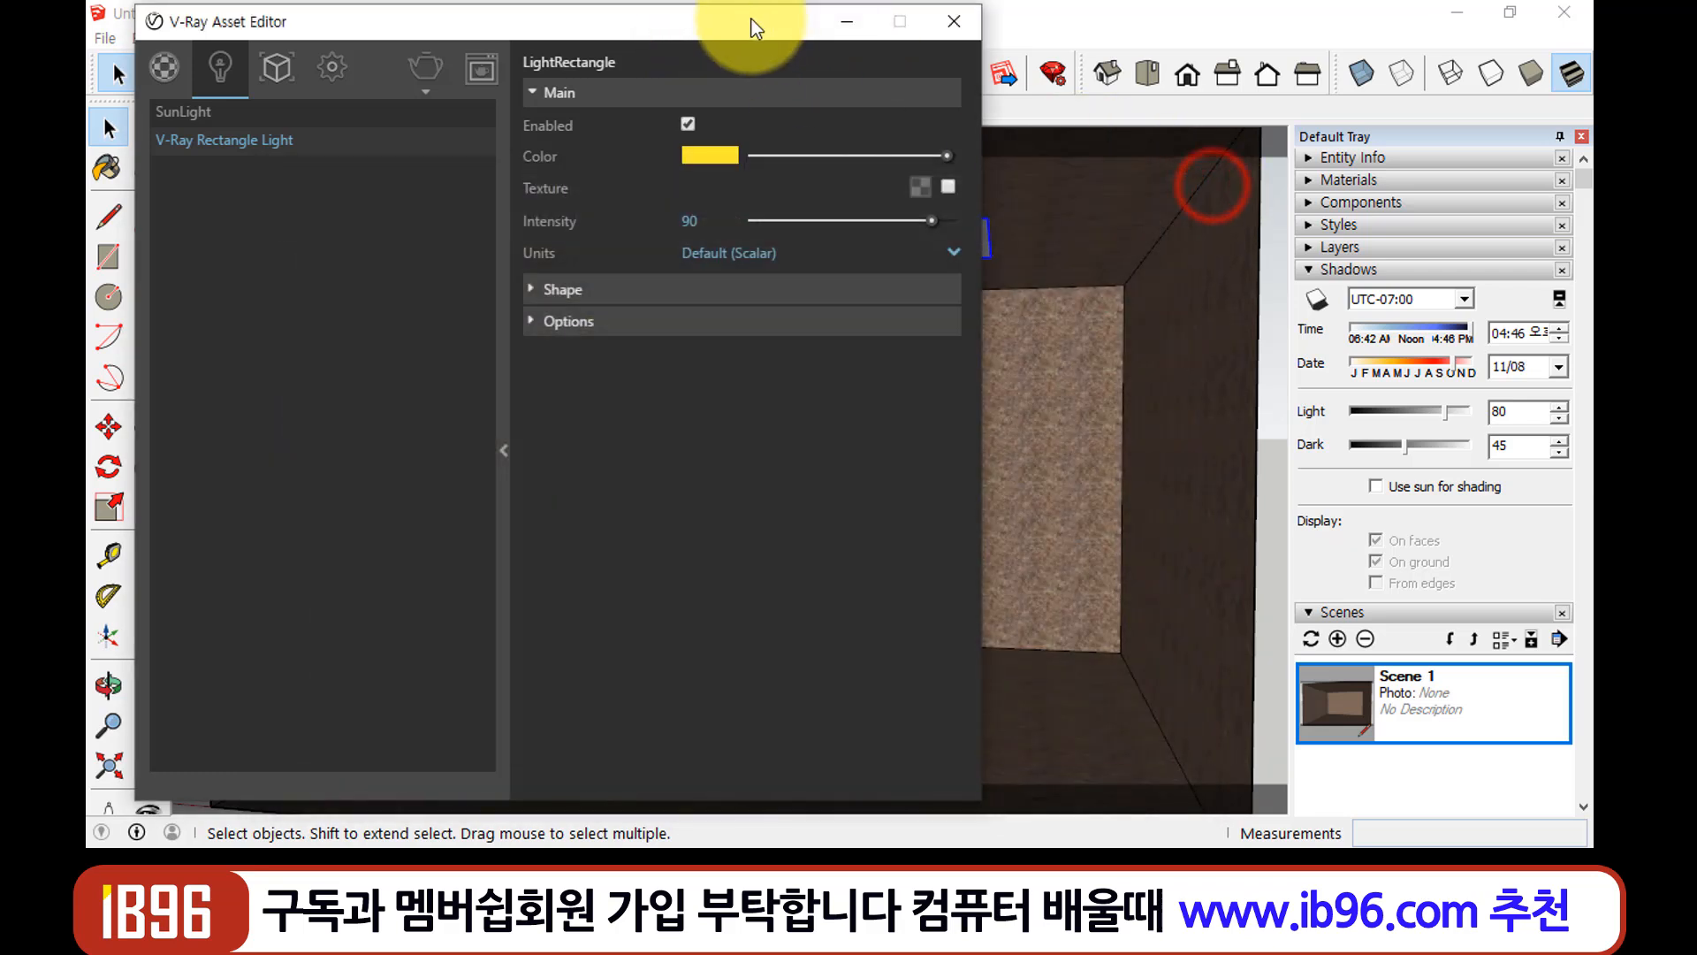
Expand the rectangle light's Shape and Options settings and set its shape to Ellipse
{"action": "left_click_drag", "start_coordinate": [743, 26], "coordinate": [782, 39]}
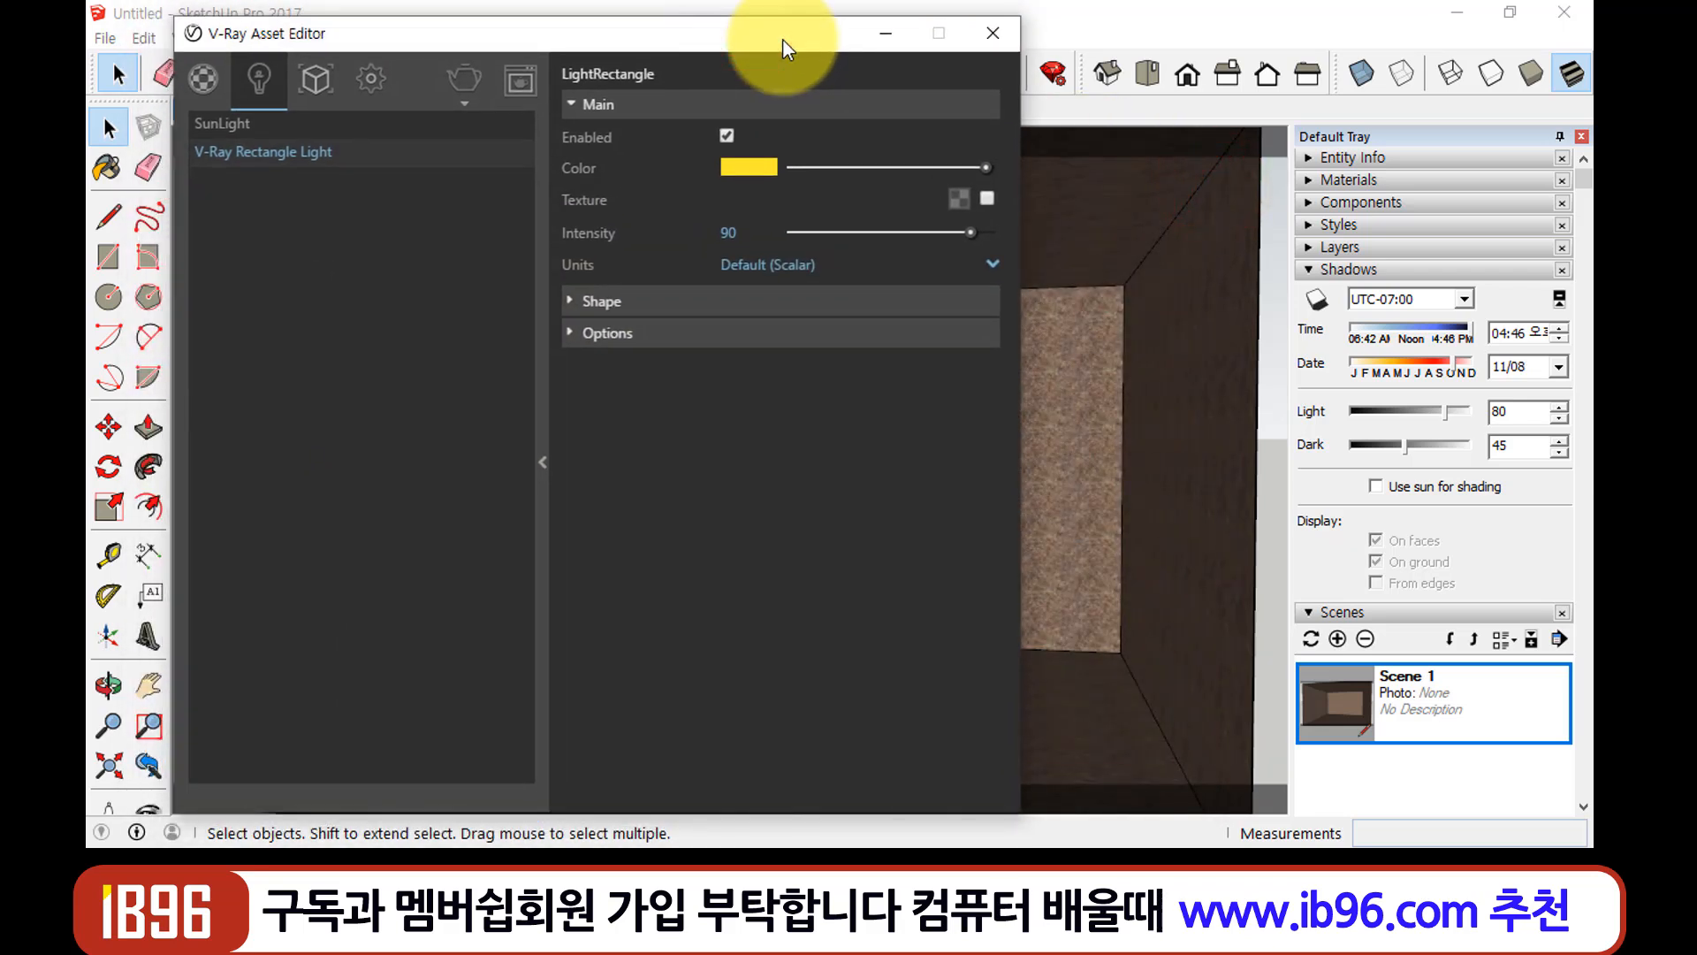
{"action": "left_click", "coordinate": [569, 301]}
{"action": "left_click", "coordinate": [572, 371]}
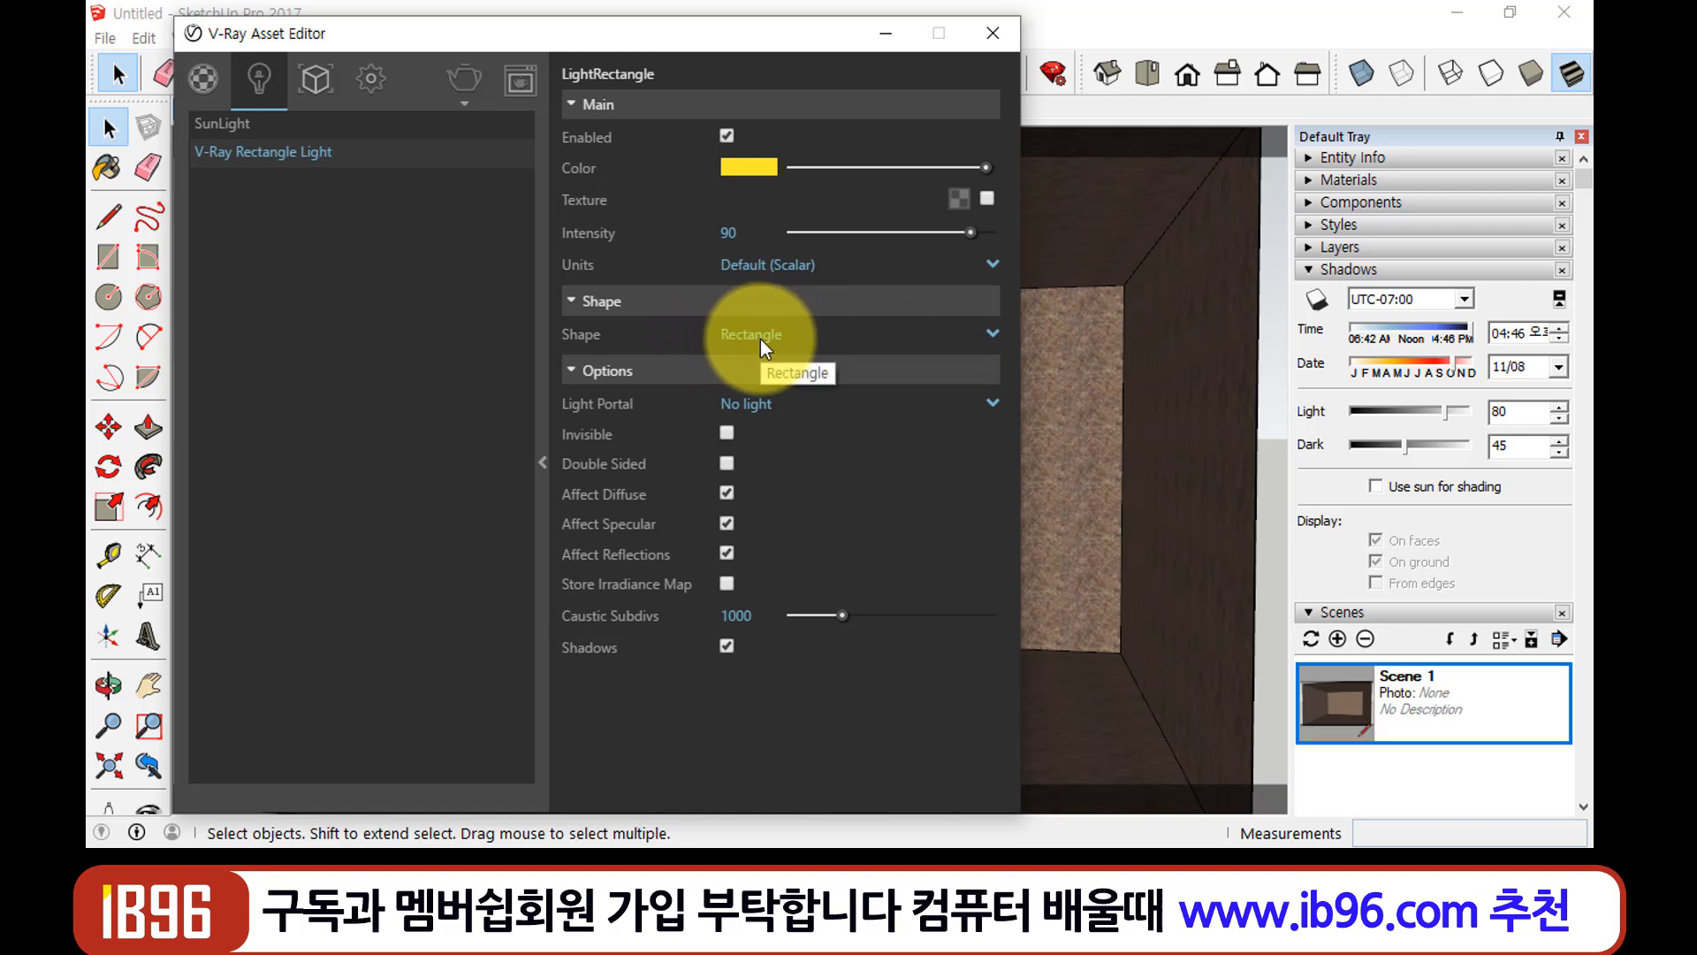
{"action": "left_click", "coordinate": [824, 341]}
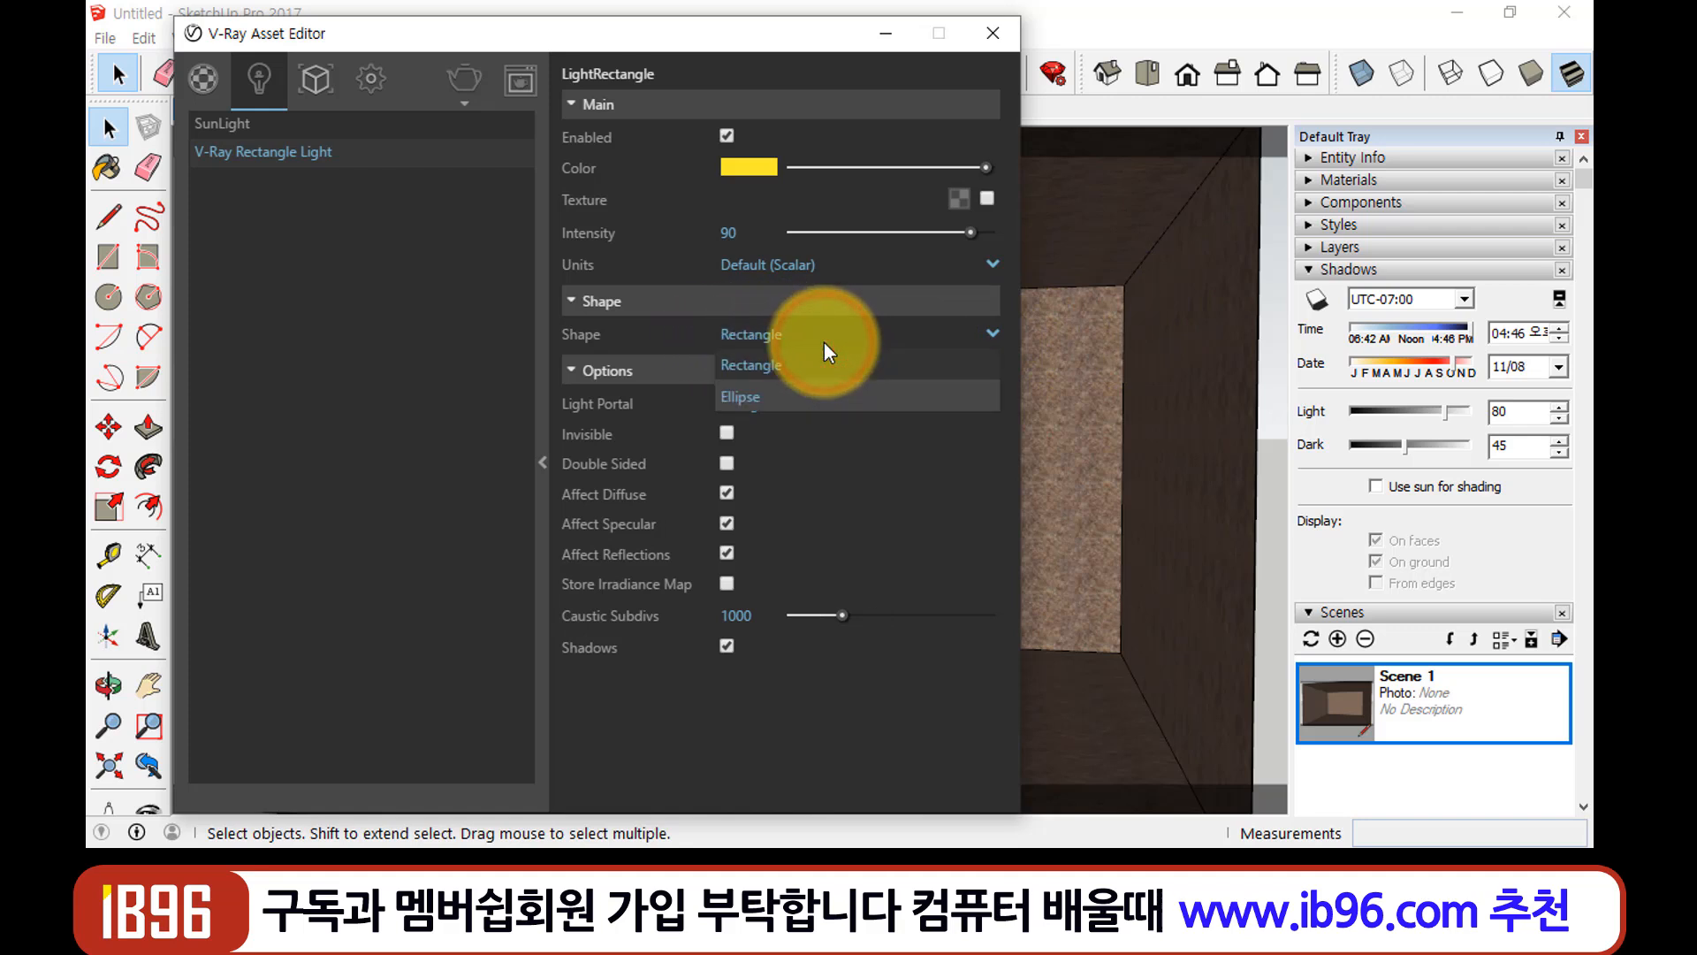
{"action": "left_click", "coordinate": [813, 398]}
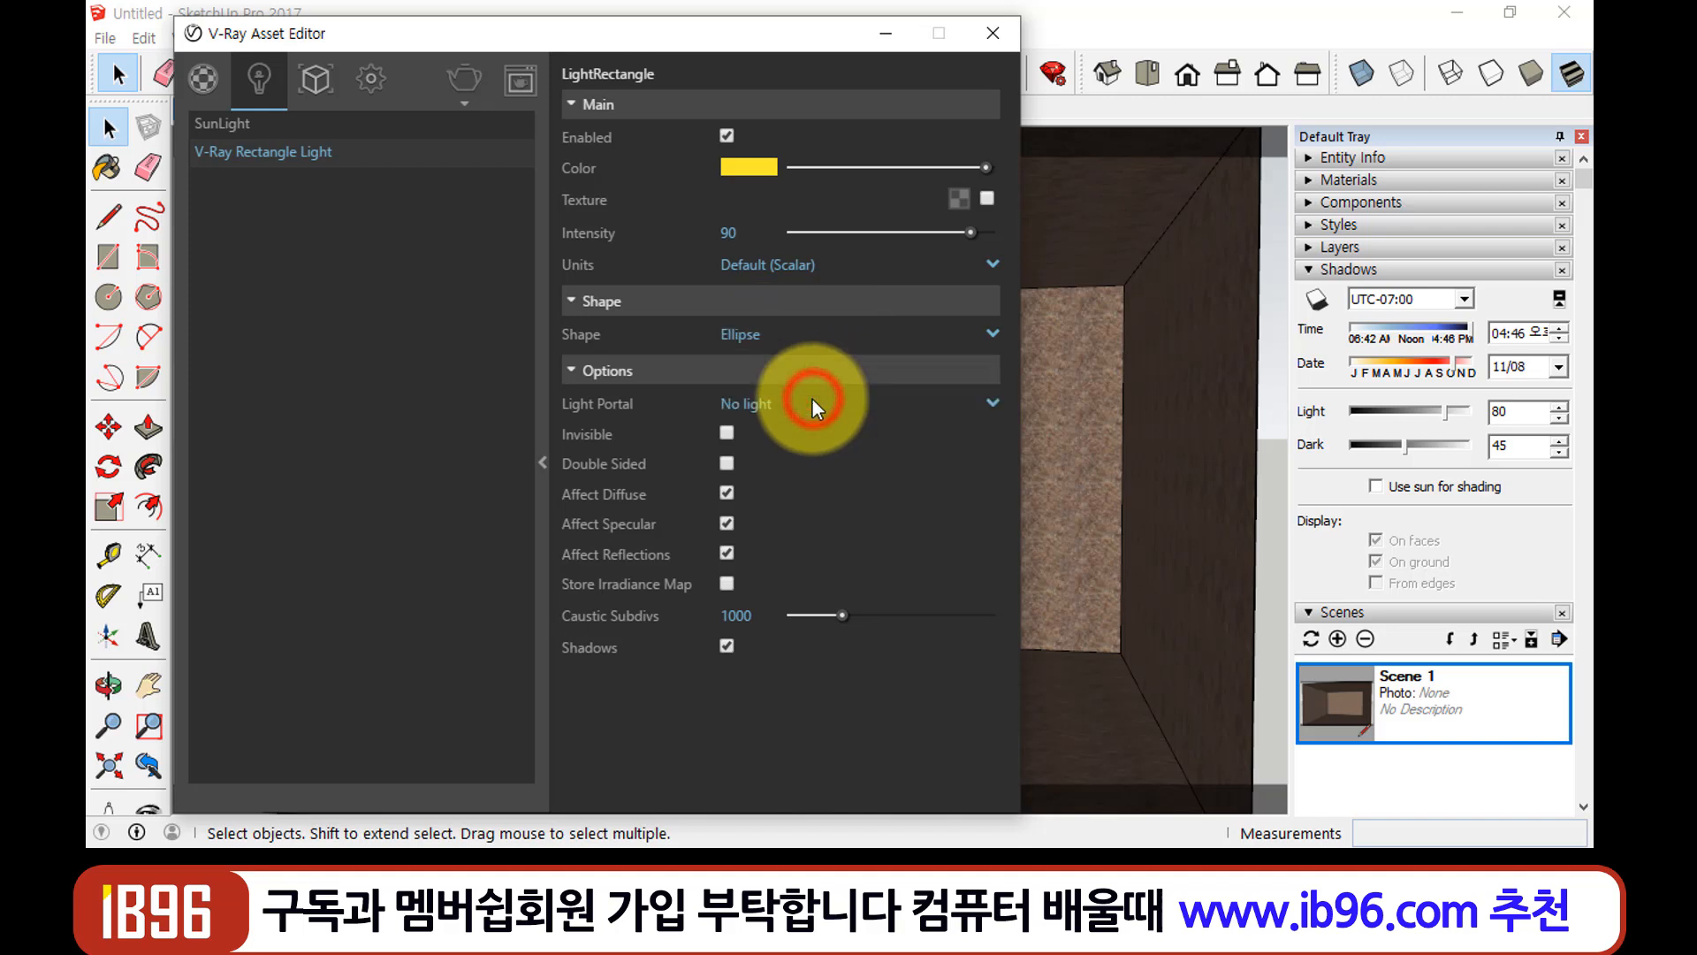
Close the Asset Editor and V-Ray Progress Window, deselect the light, and render the room with the elliptical light
{"action": "left_click", "coordinate": [992, 33]}
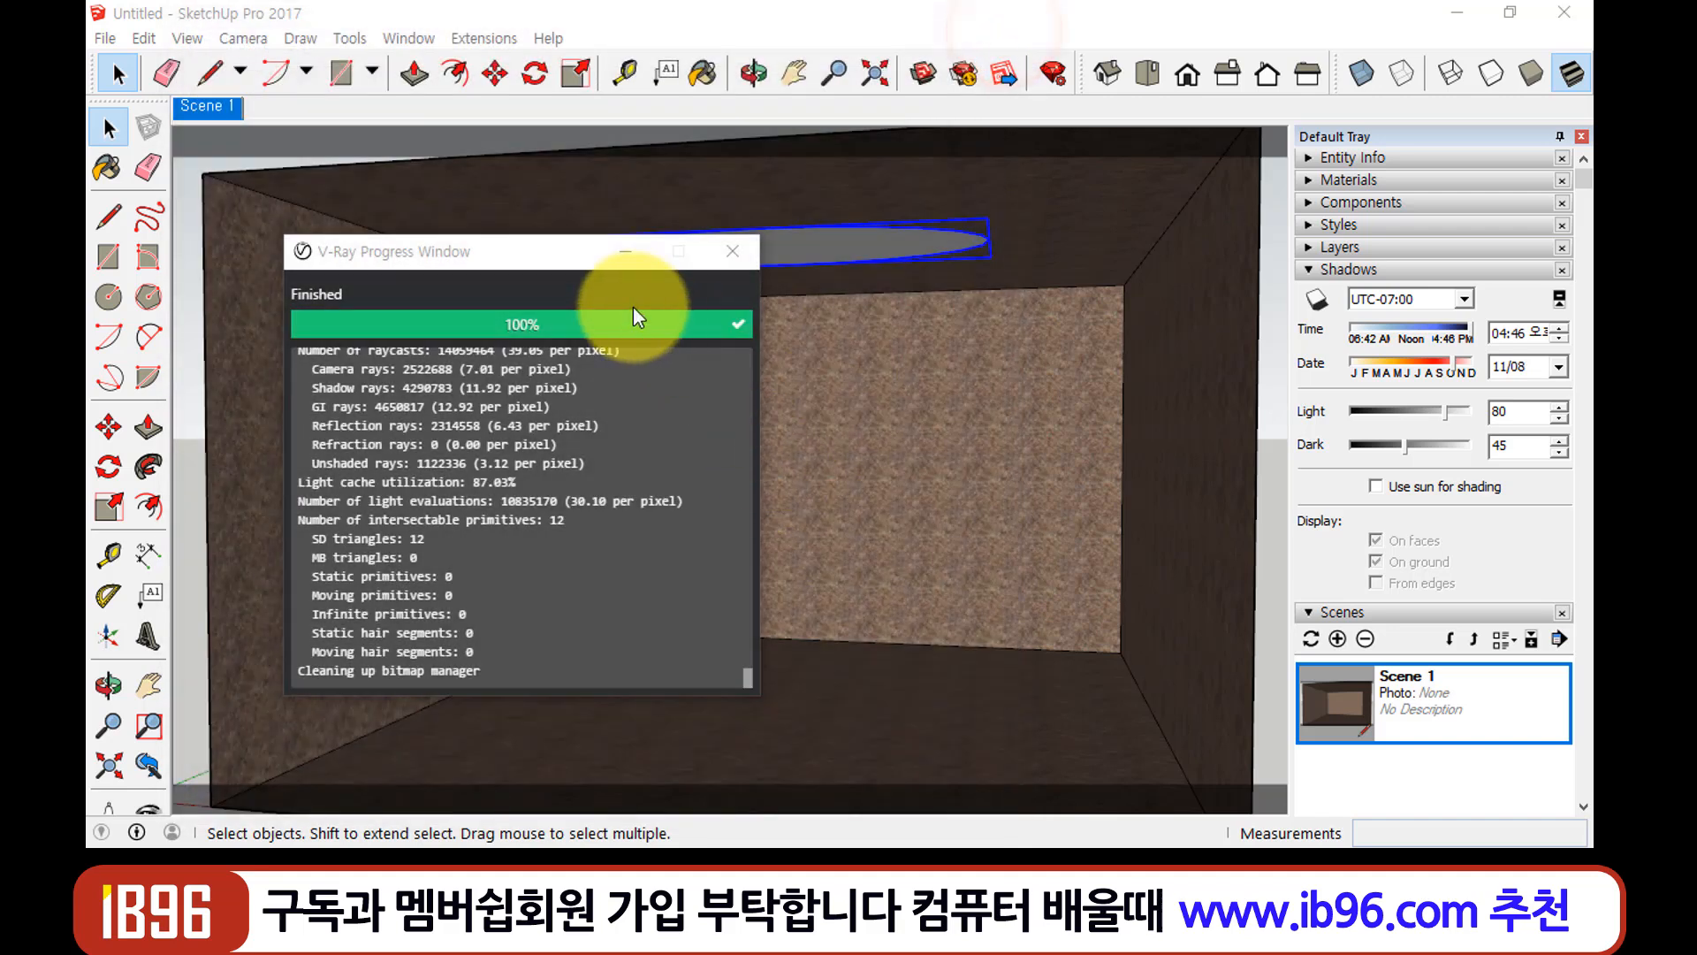
{"action": "mouse_move", "coordinate": [581, 255]}
{"action": "left_mouse_down"}
{"action": "mouse_move", "coordinate": [454, 307]}
{"action": "mouse_move", "coordinate": [553, 372]}
{"action": "mouse_move", "coordinate": [583, 231]}
{"action": "left_mouse_up"}
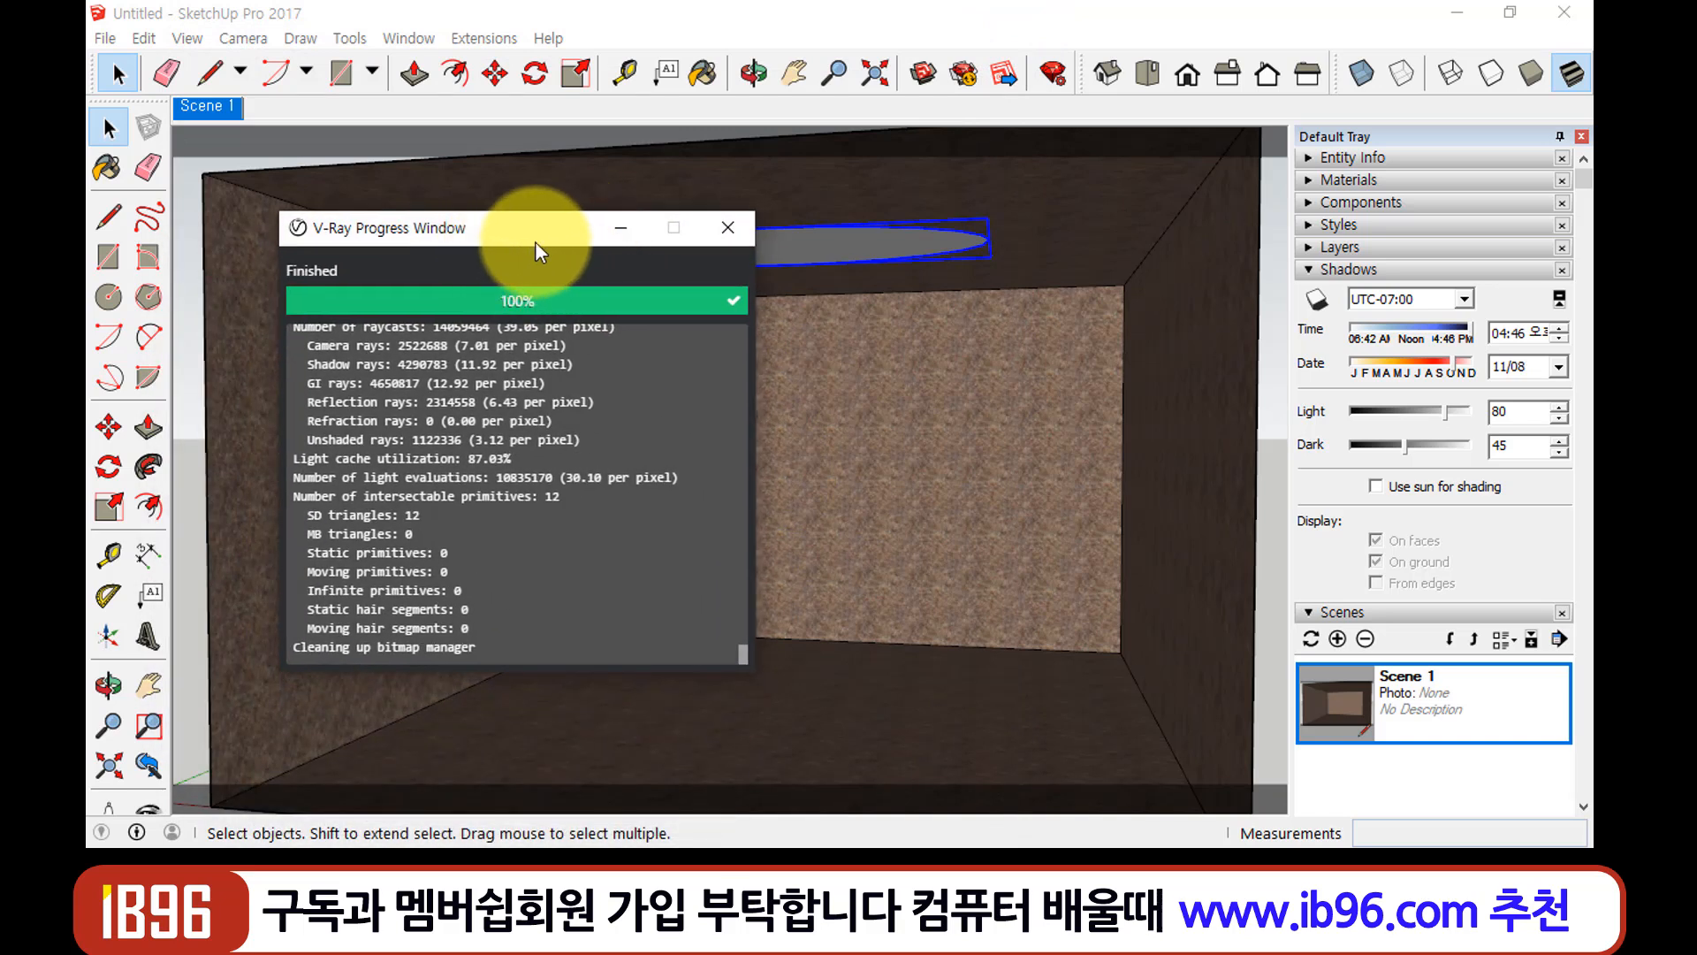
{"action": "left_click", "coordinate": [737, 229]}
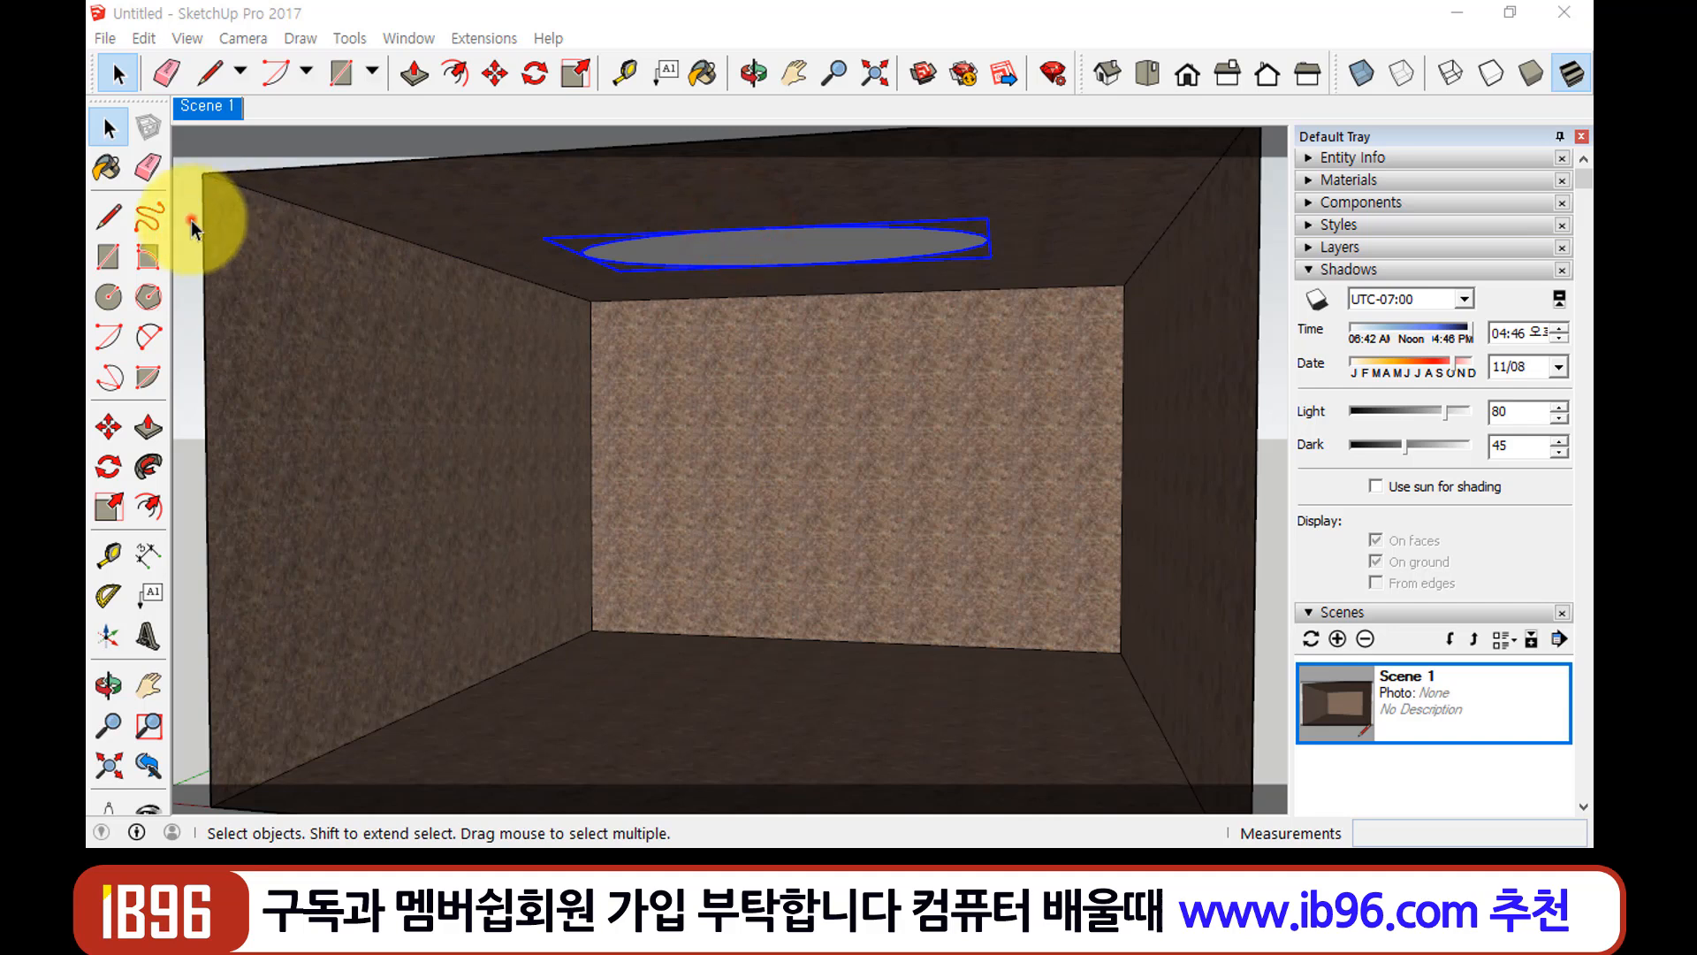
{"action": "left_click", "coordinate": [189, 217]}
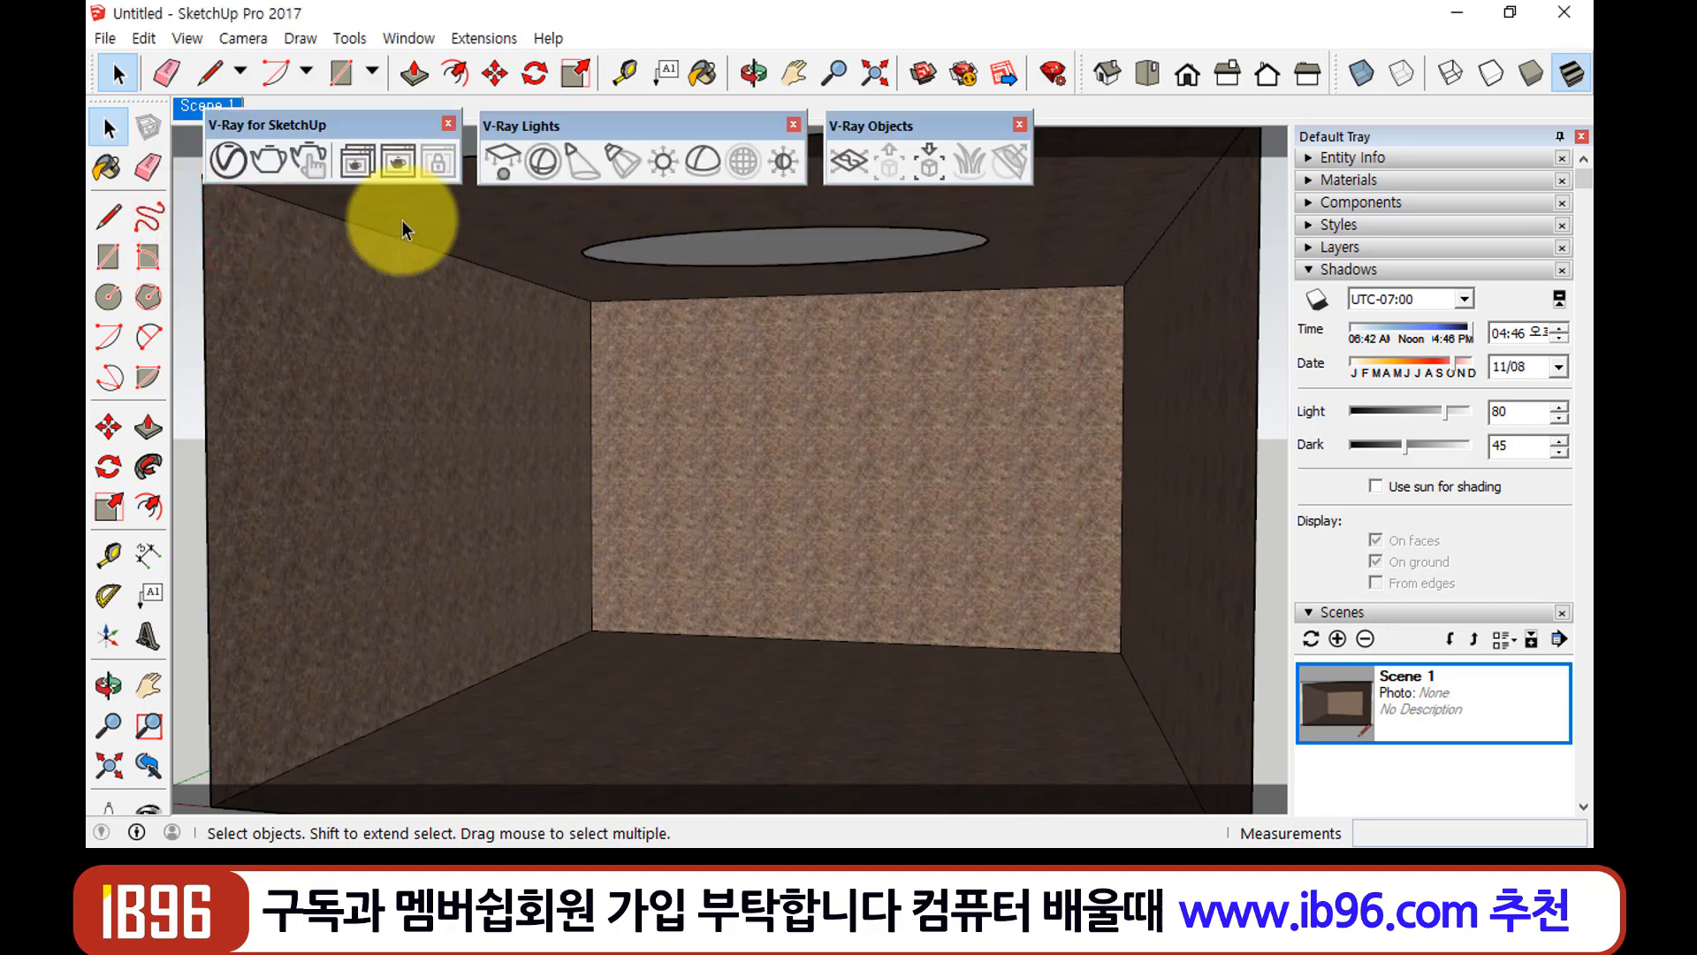
{"action": "left_click", "coordinate": [263, 158]}
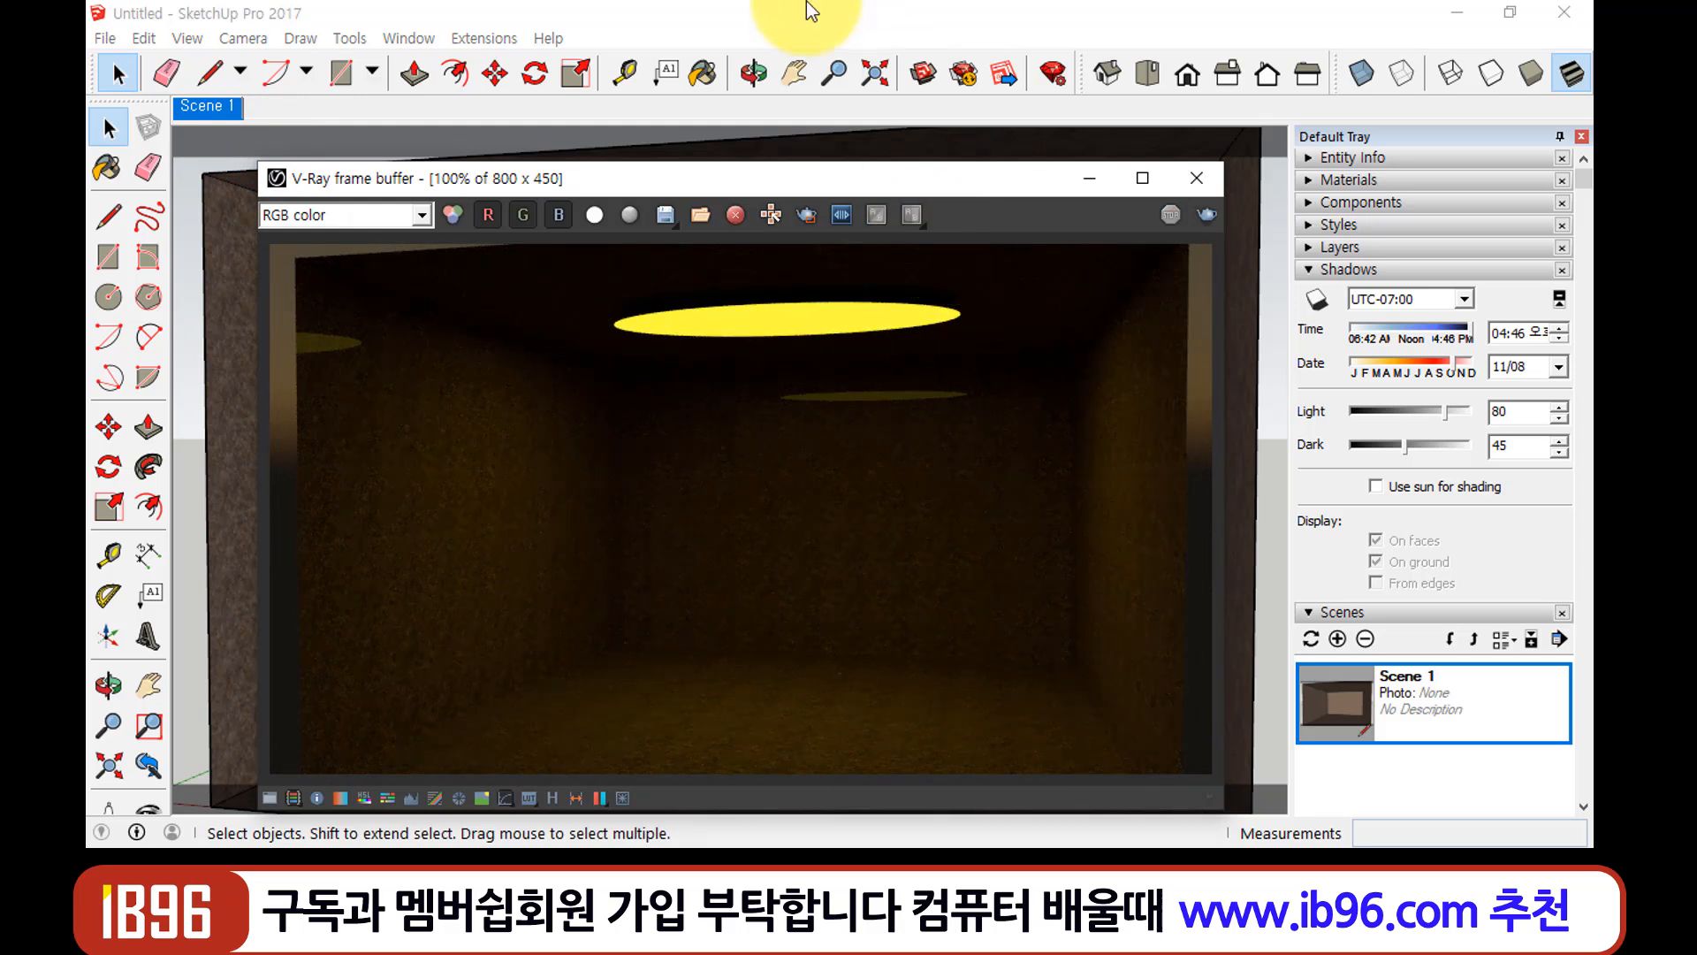
Open the rectangle light's settings in the V-Ray Asset Editor, enable its Invisible option, and render the room
{"action": "left_click", "coordinate": [193, 242]}
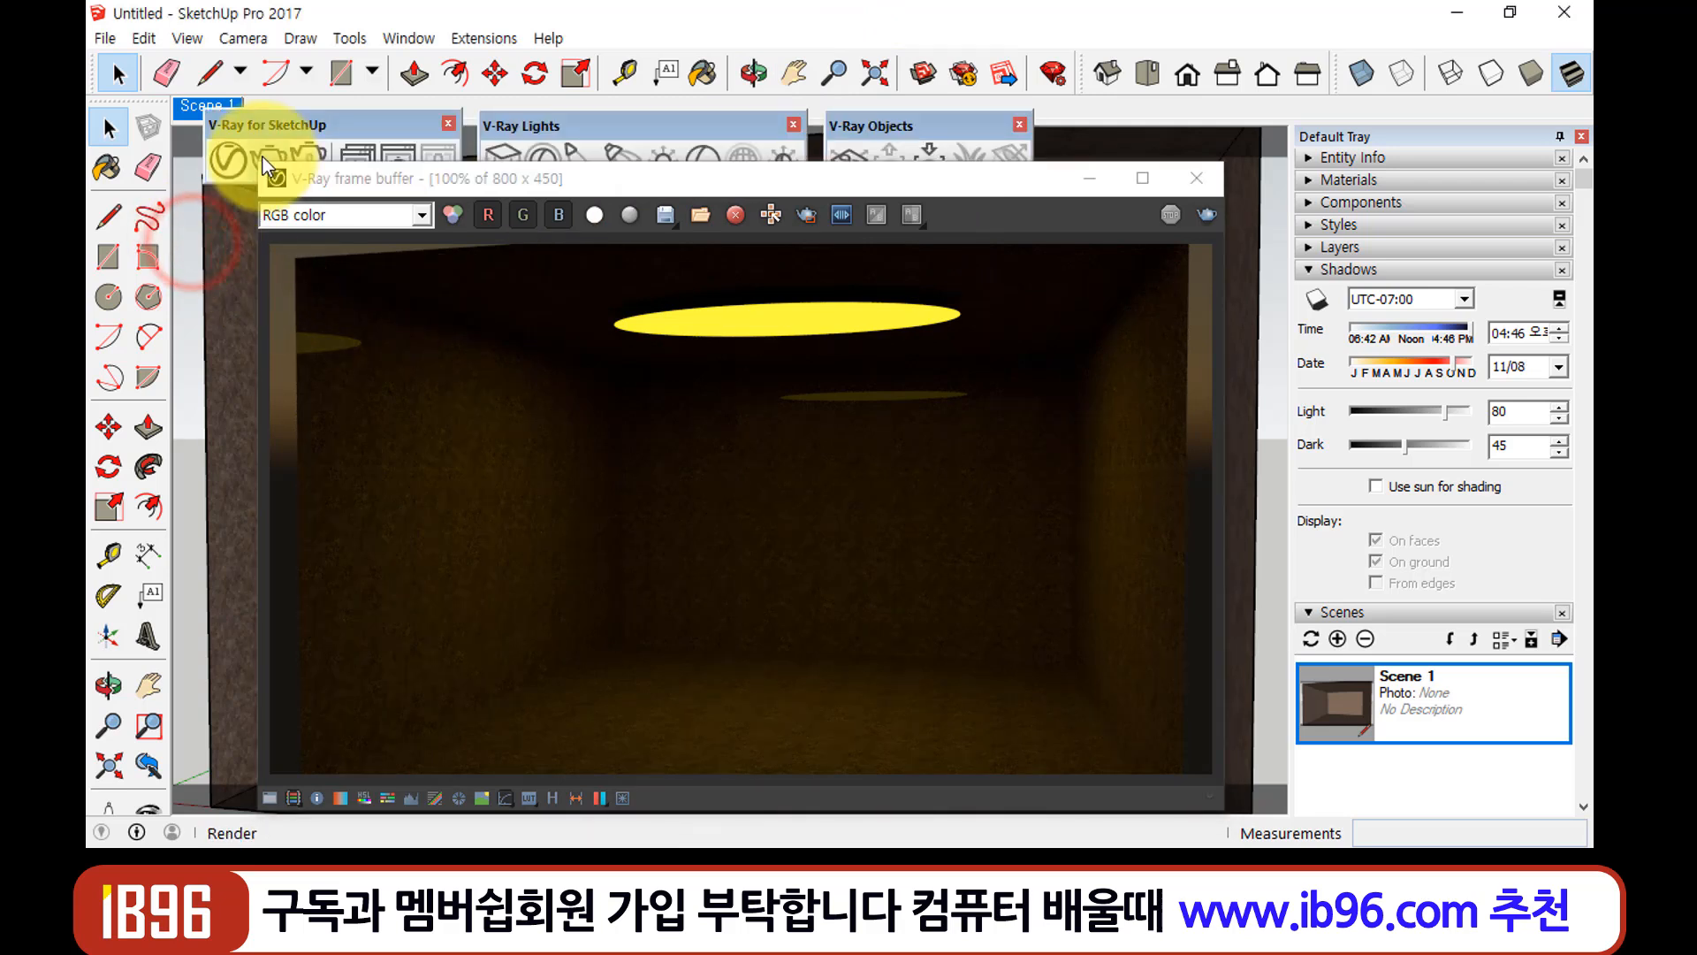
{"action": "left_click", "coordinate": [251, 155]}
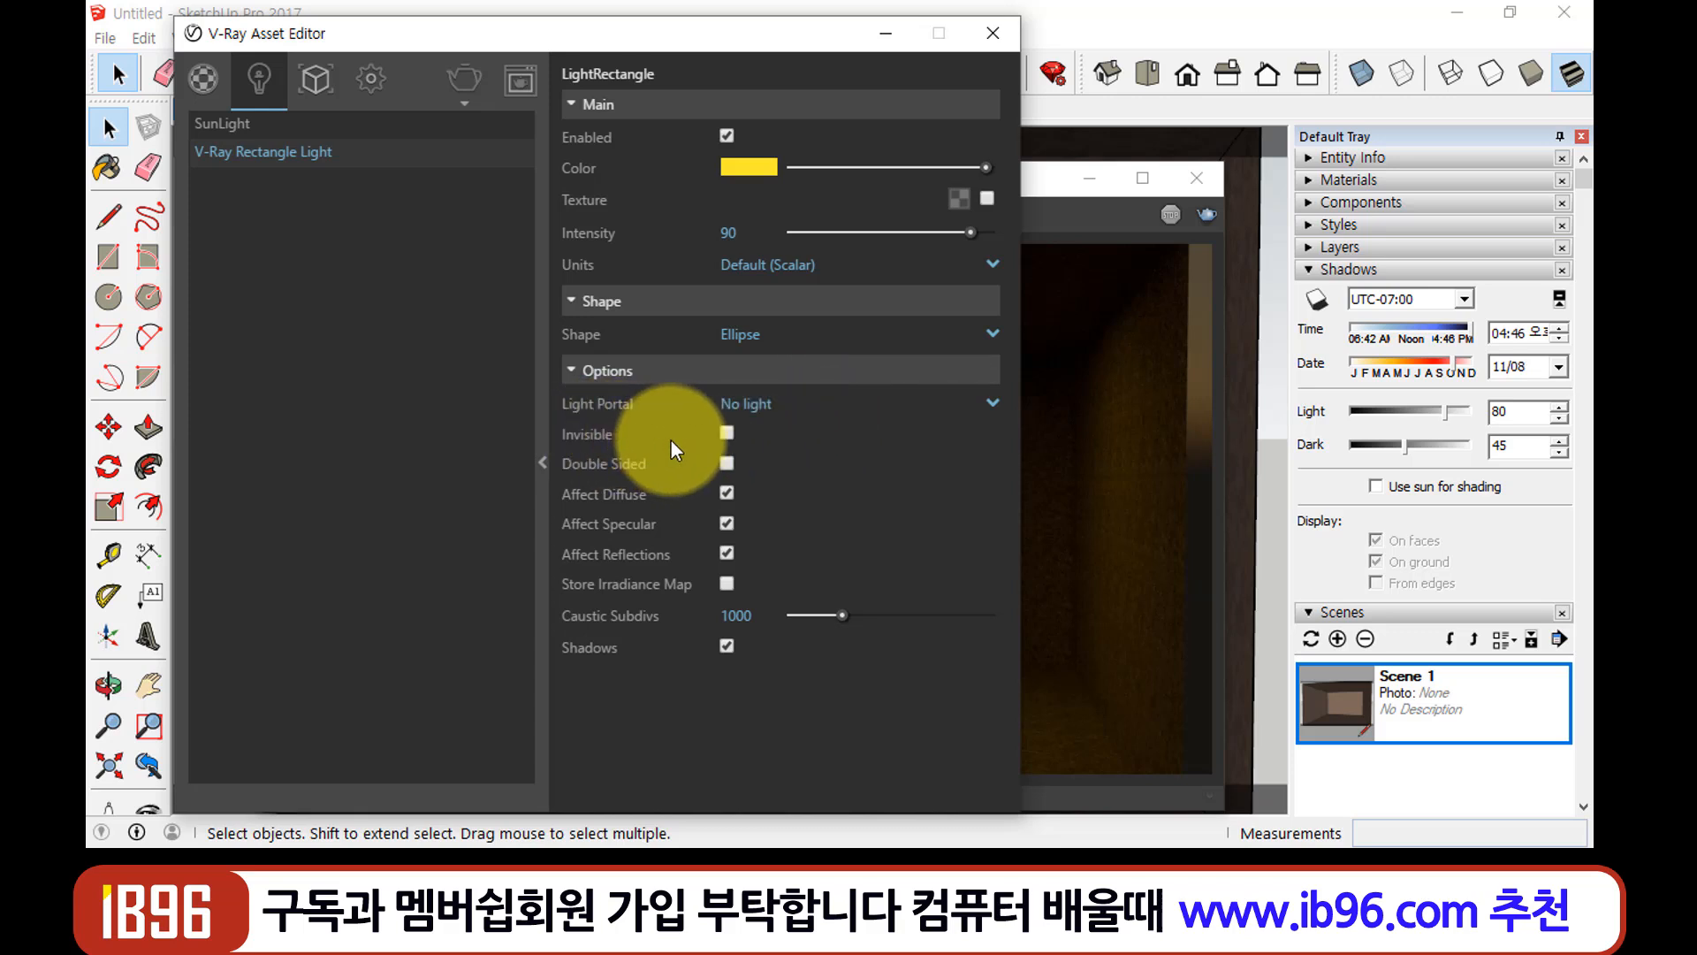
{"action": "mouse_move", "coordinate": [686, 448]}
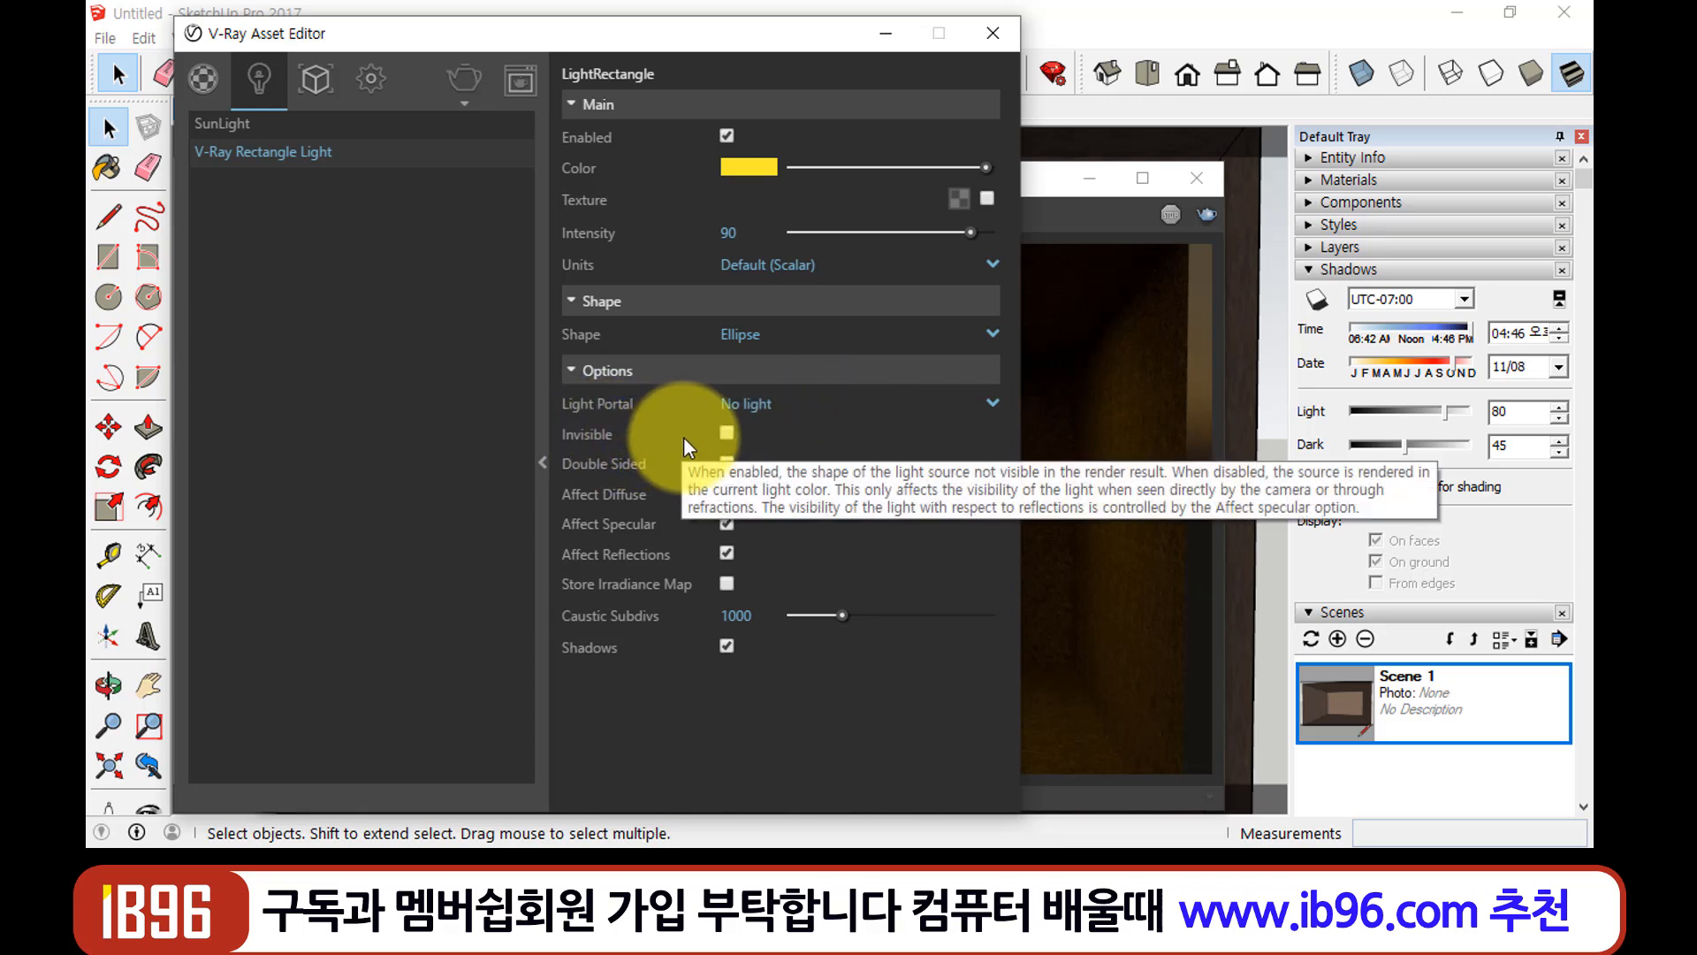
{"action": "left_click", "coordinate": [1058, 183]}
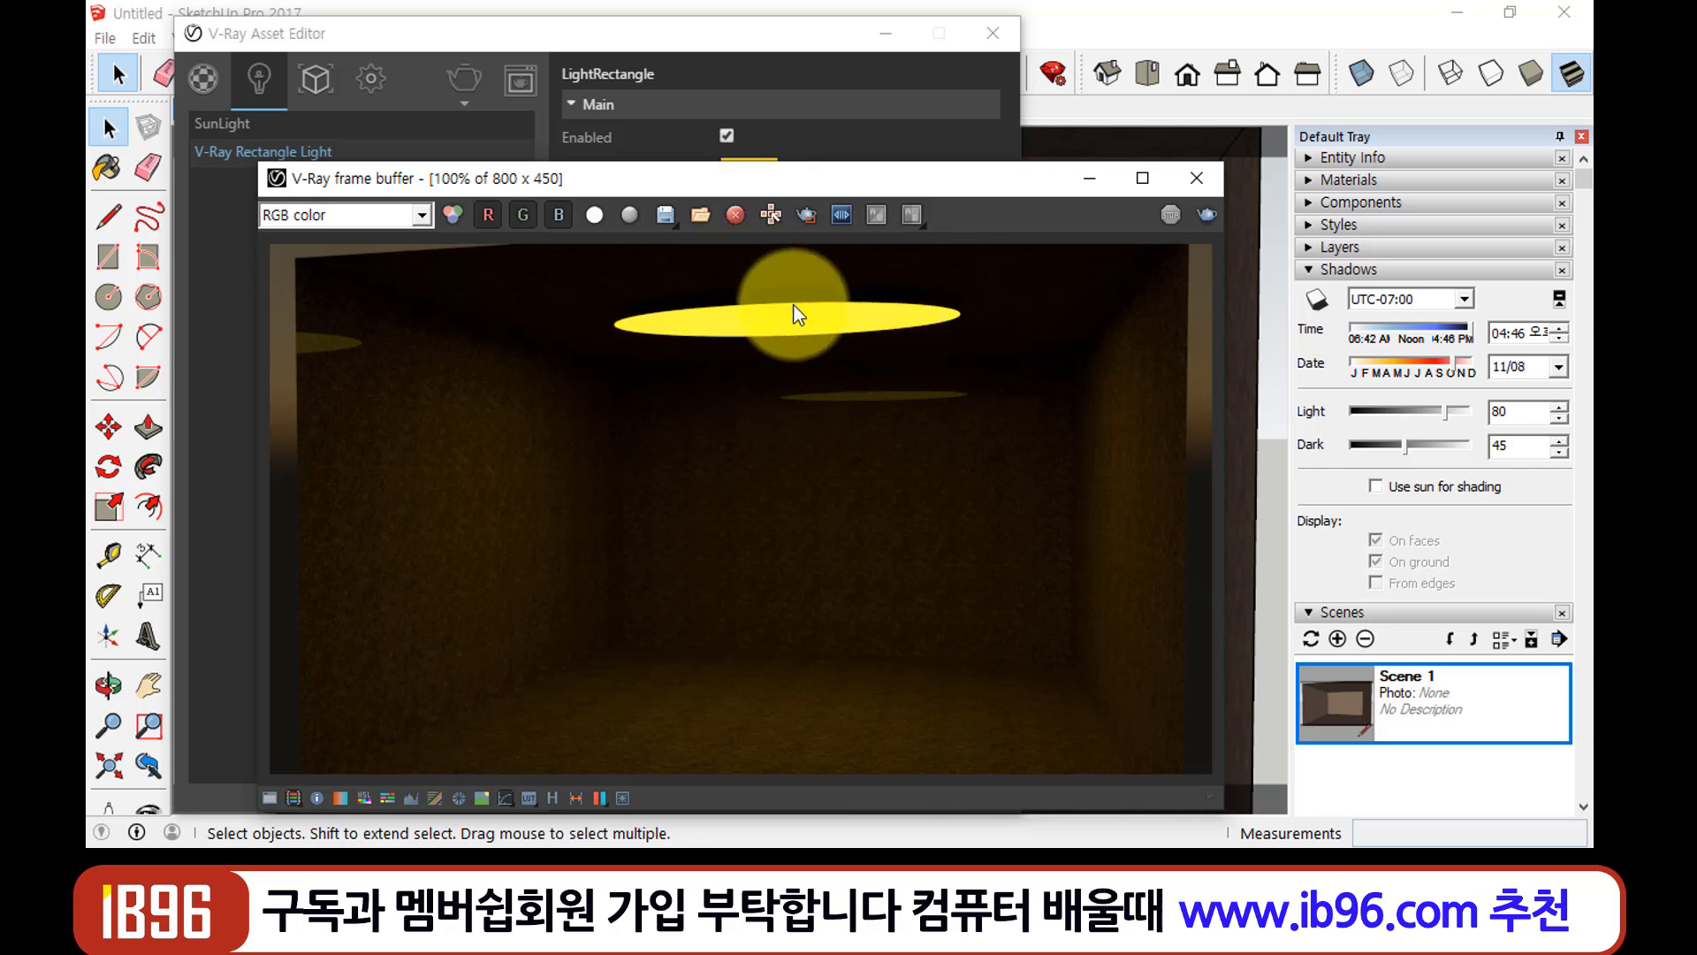
{"action": "left_click", "coordinate": [643, 30]}
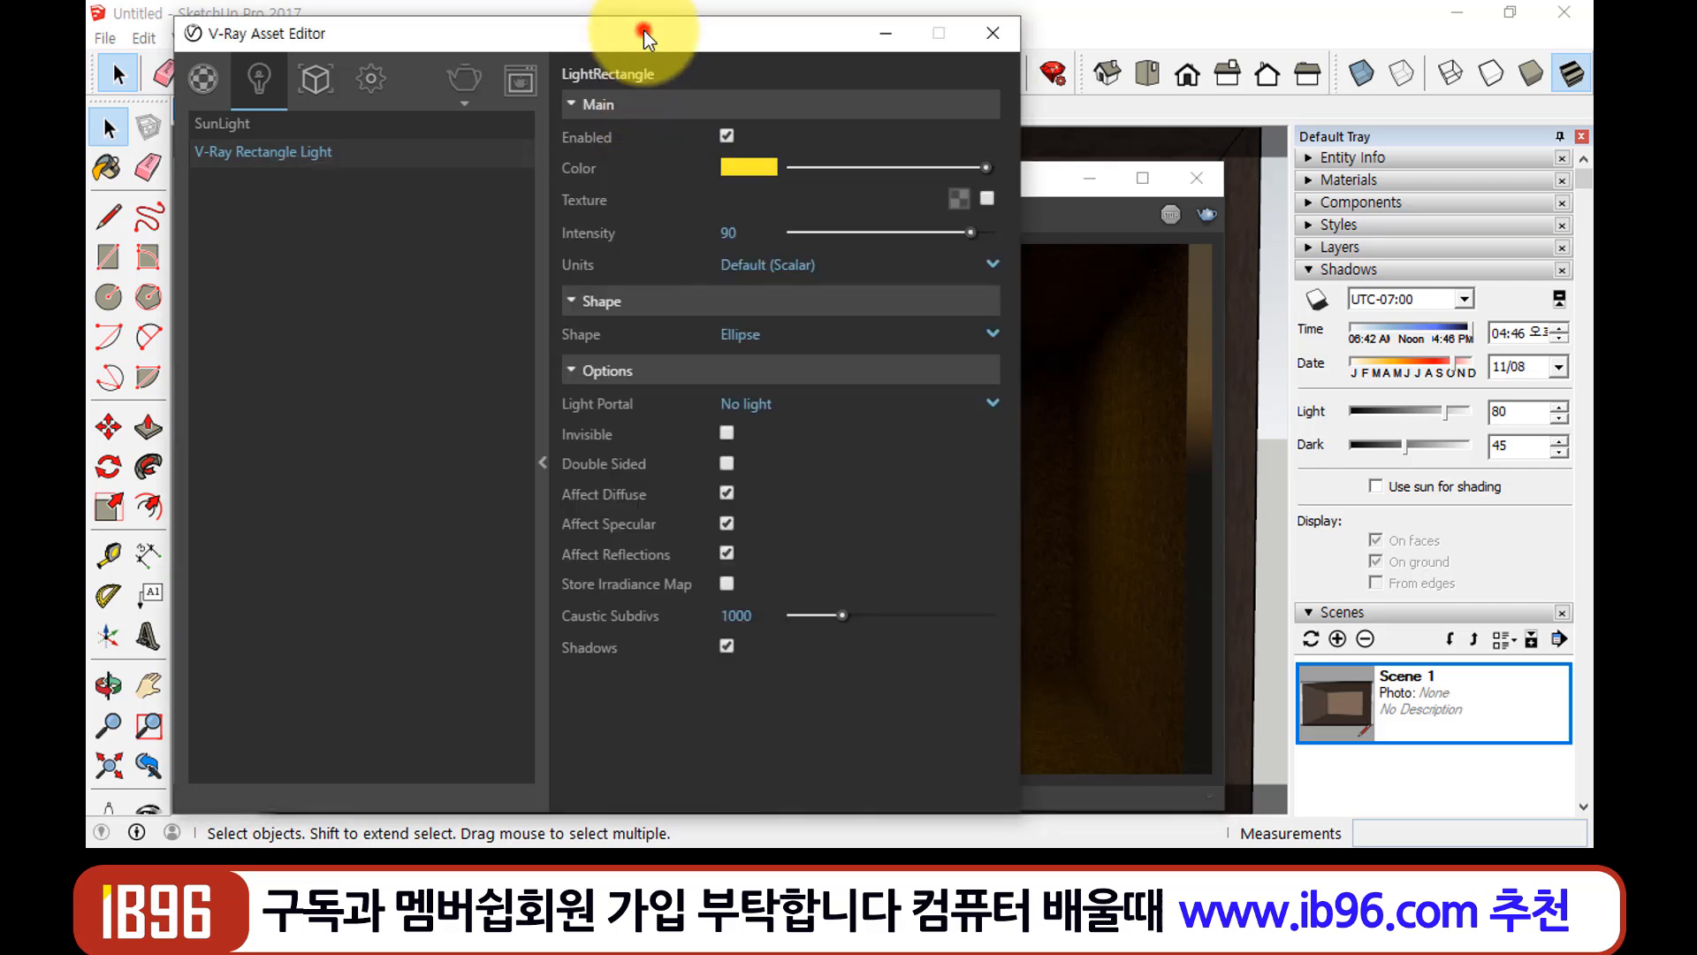
{"action": "left_click", "coordinate": [727, 432]}
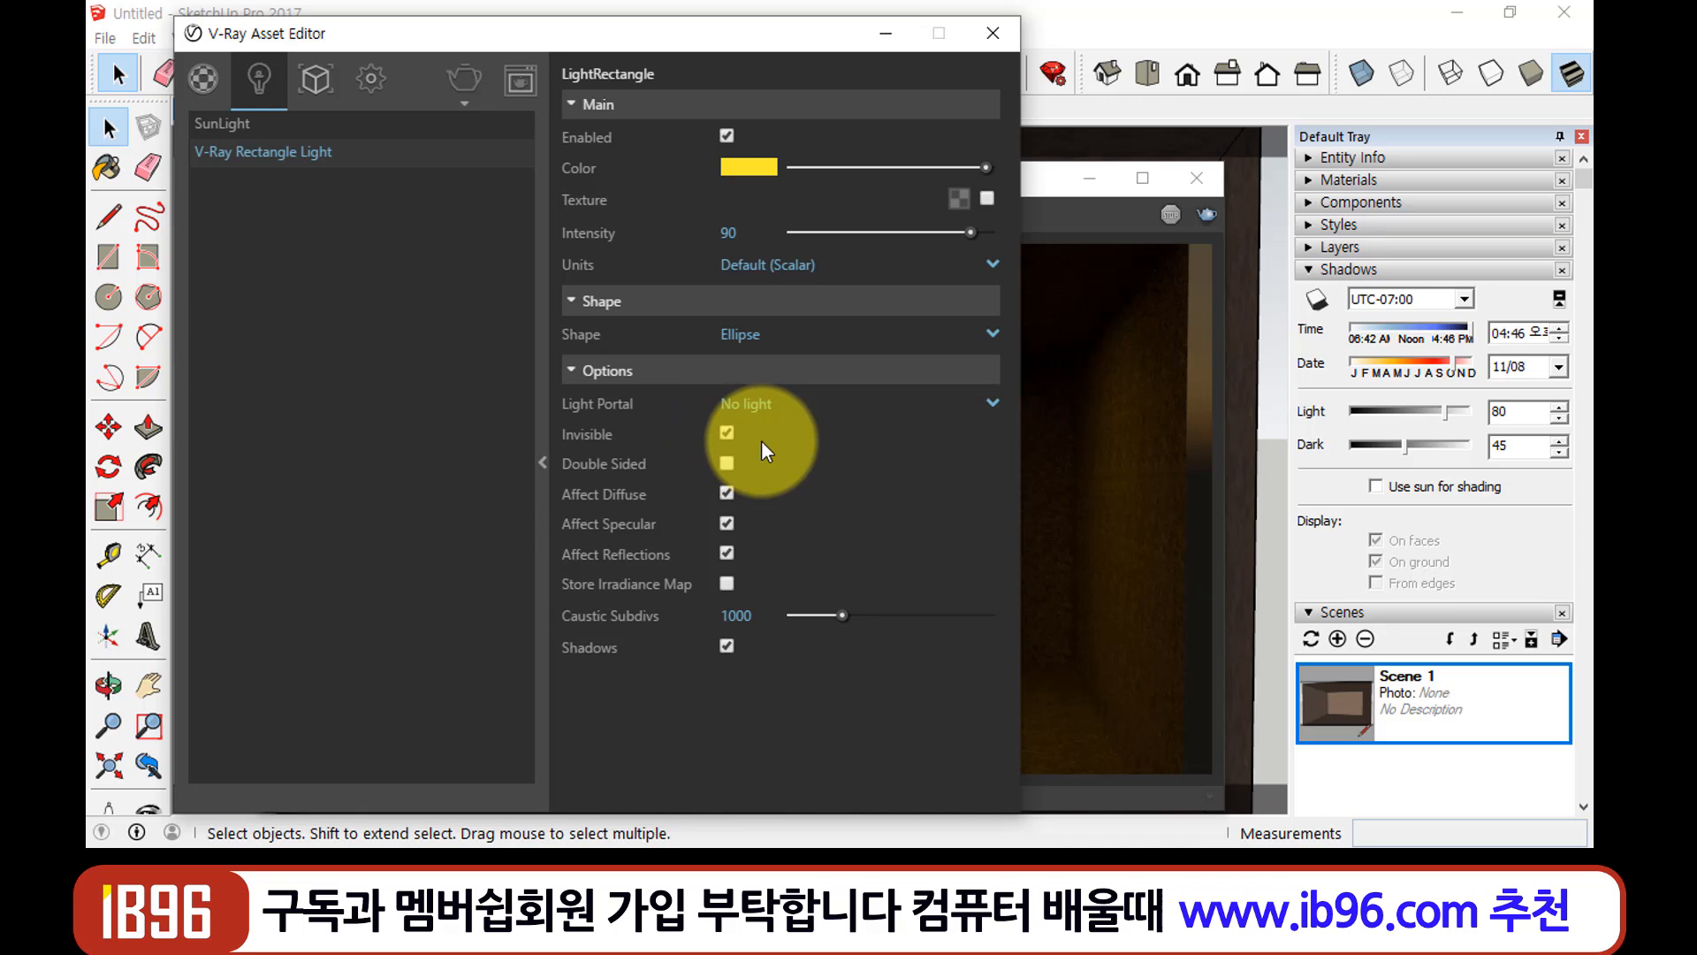
{"action": "left_click", "coordinate": [1049, 181]}
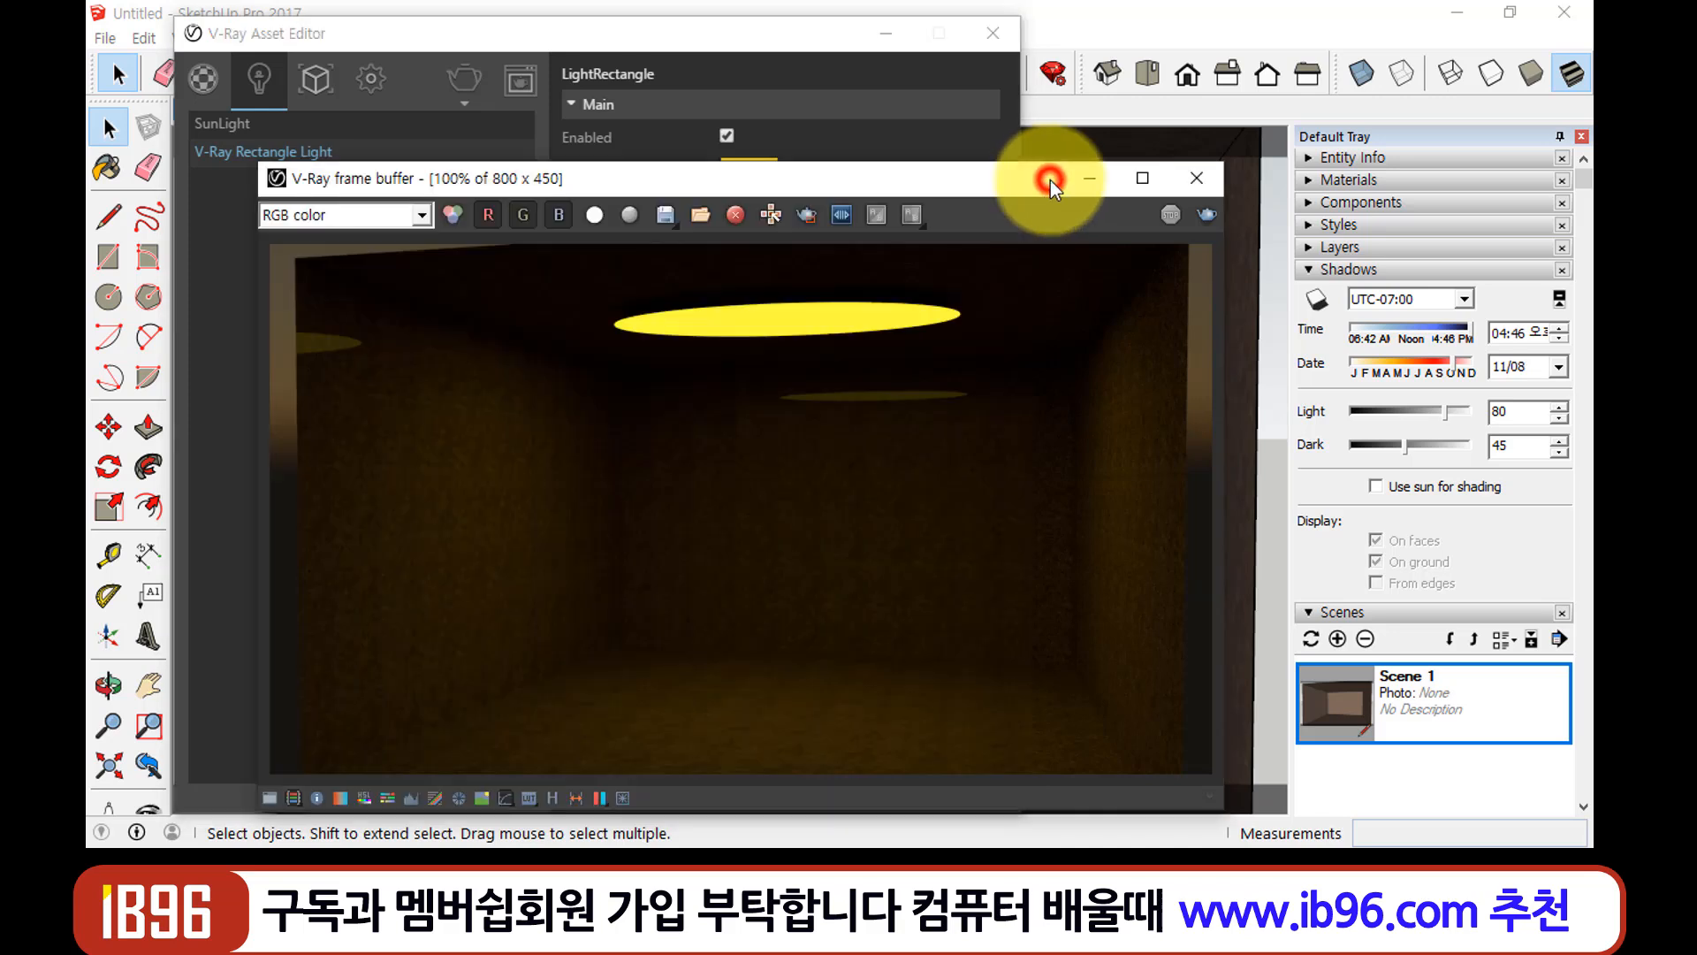
{"action": "left_click", "coordinate": [466, 77]}
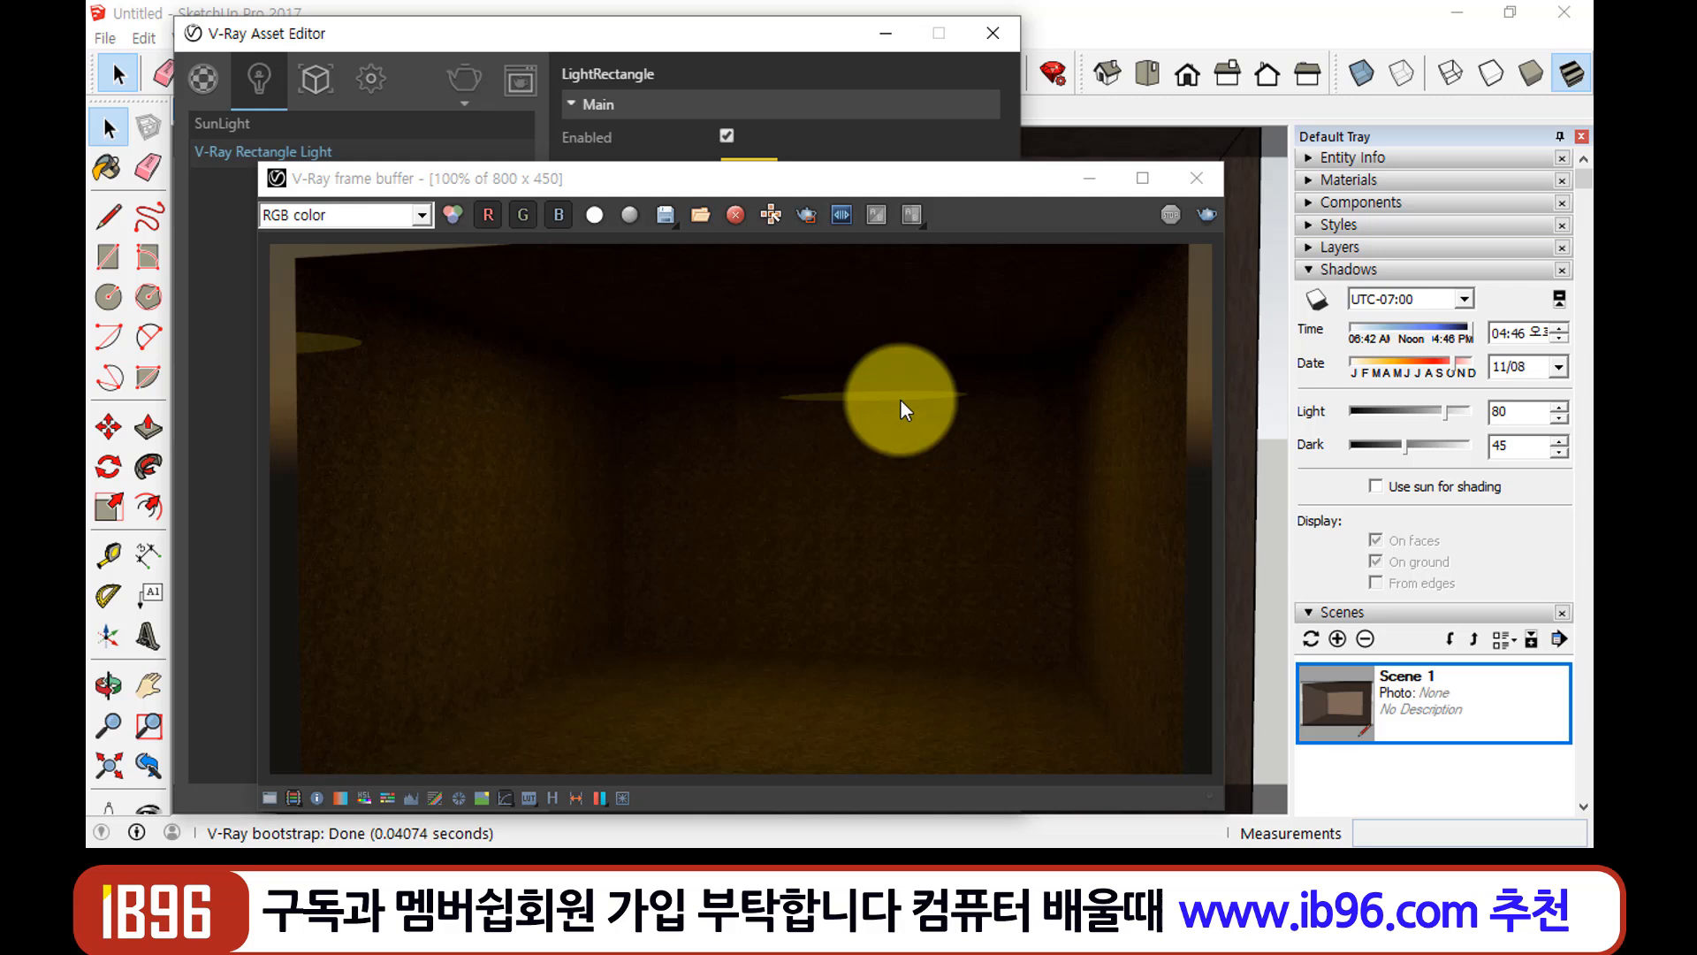
Close the frame buffer, turn off the light's Invisible option, and re-render the room, closing the frame buffer once rendered
{"action": "left_click", "coordinate": [772, 46]}
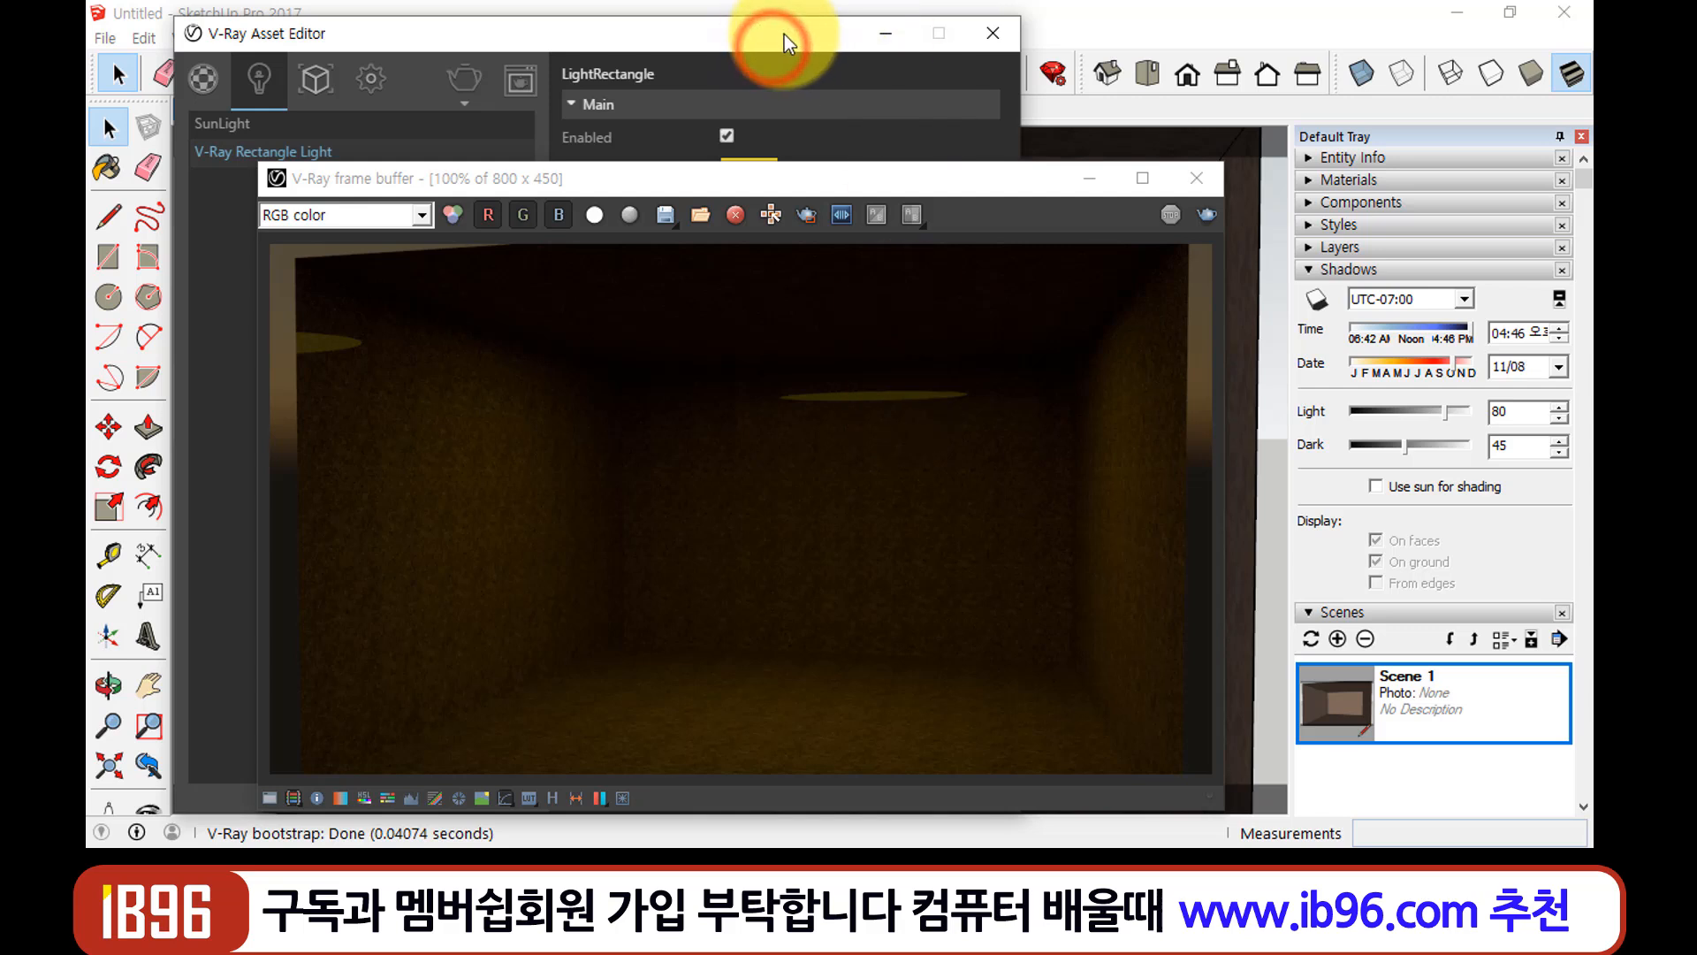
{"action": "left_click", "coordinate": [1211, 177]}
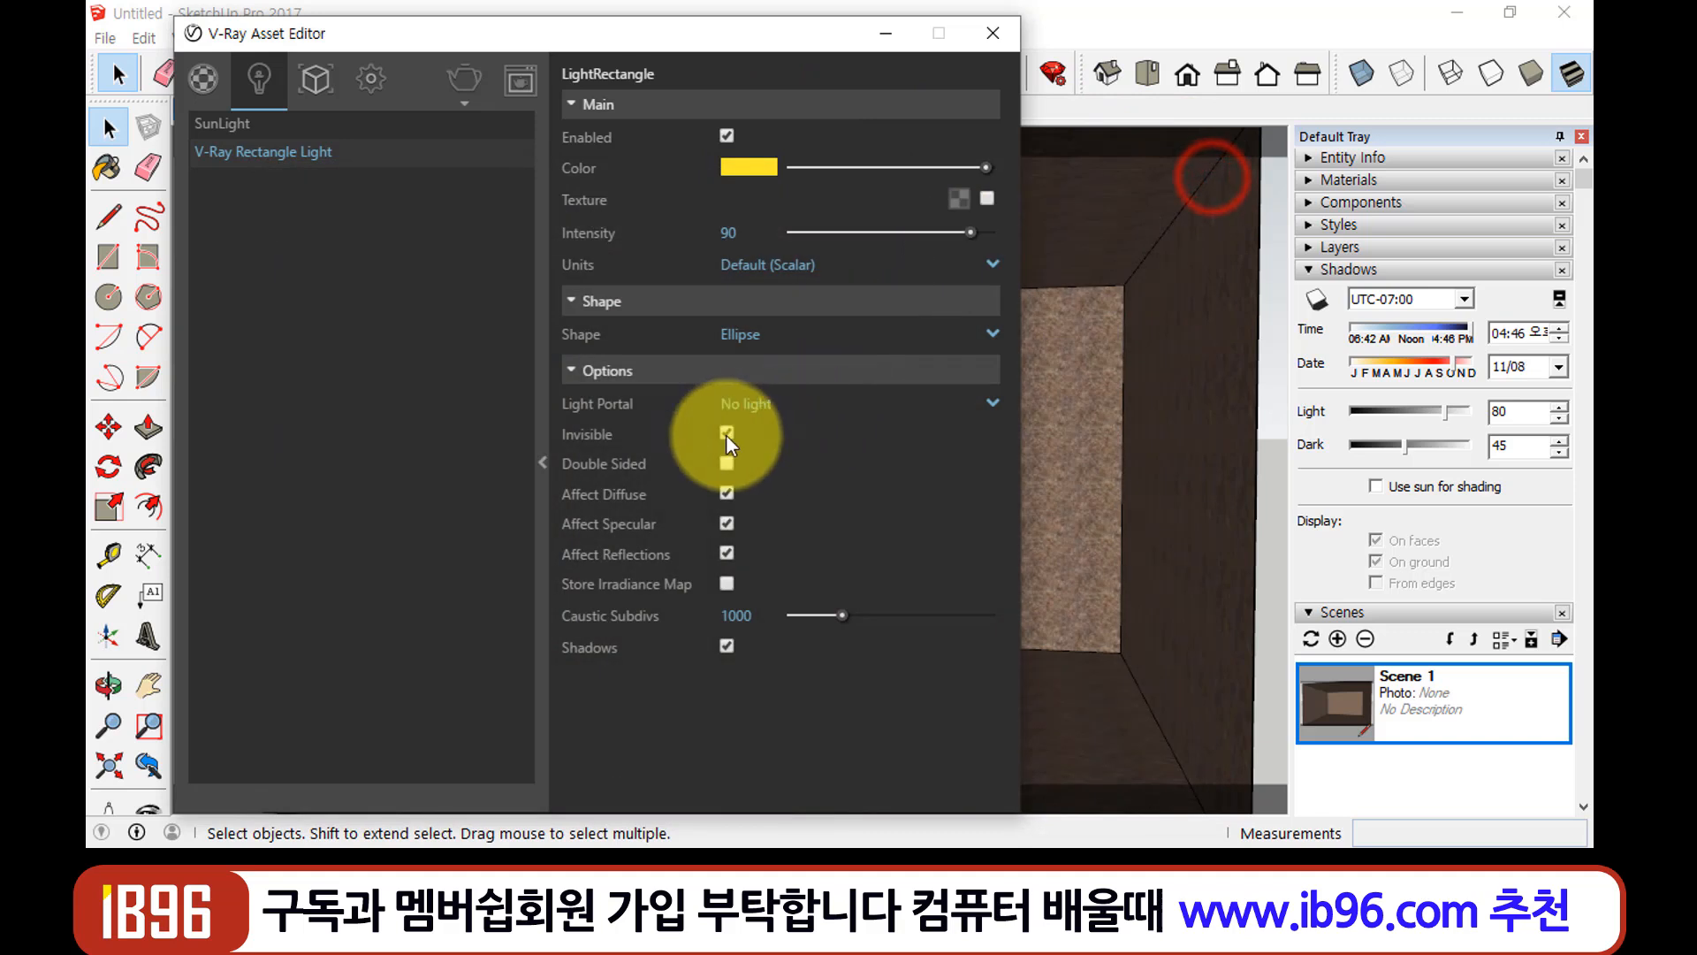
{"action": "left_click", "coordinate": [728, 433]}
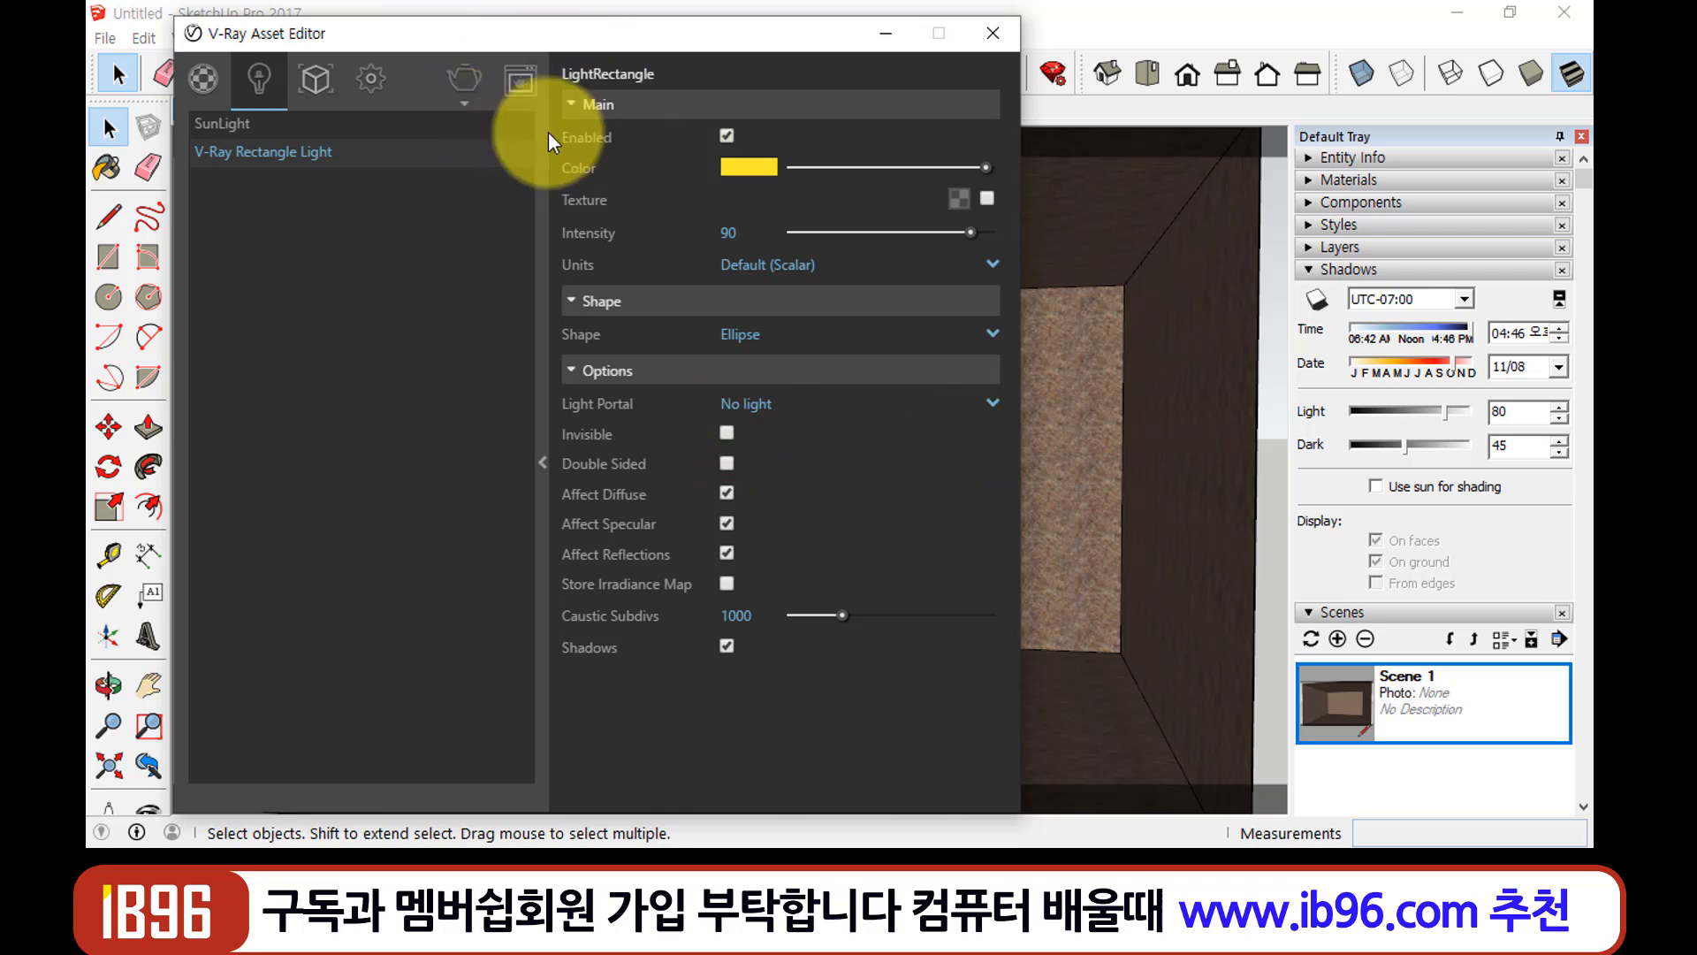
{"action": "left_click", "coordinate": [466, 78]}
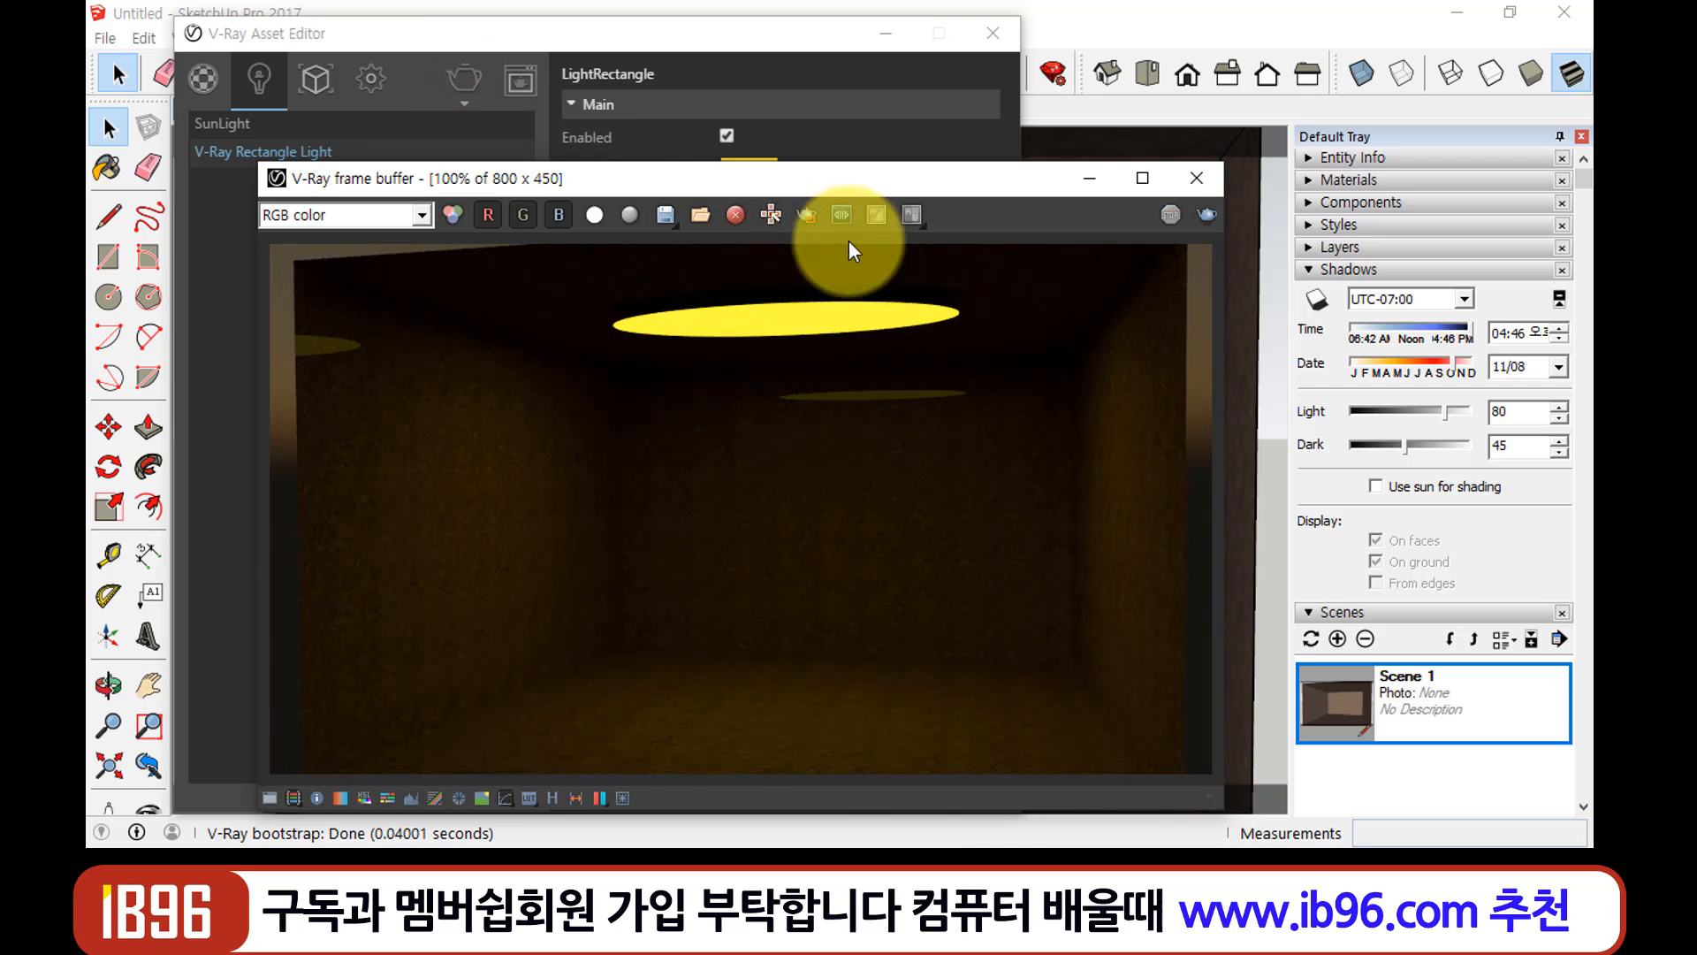
{"action": "left_click", "coordinate": [1196, 177]}
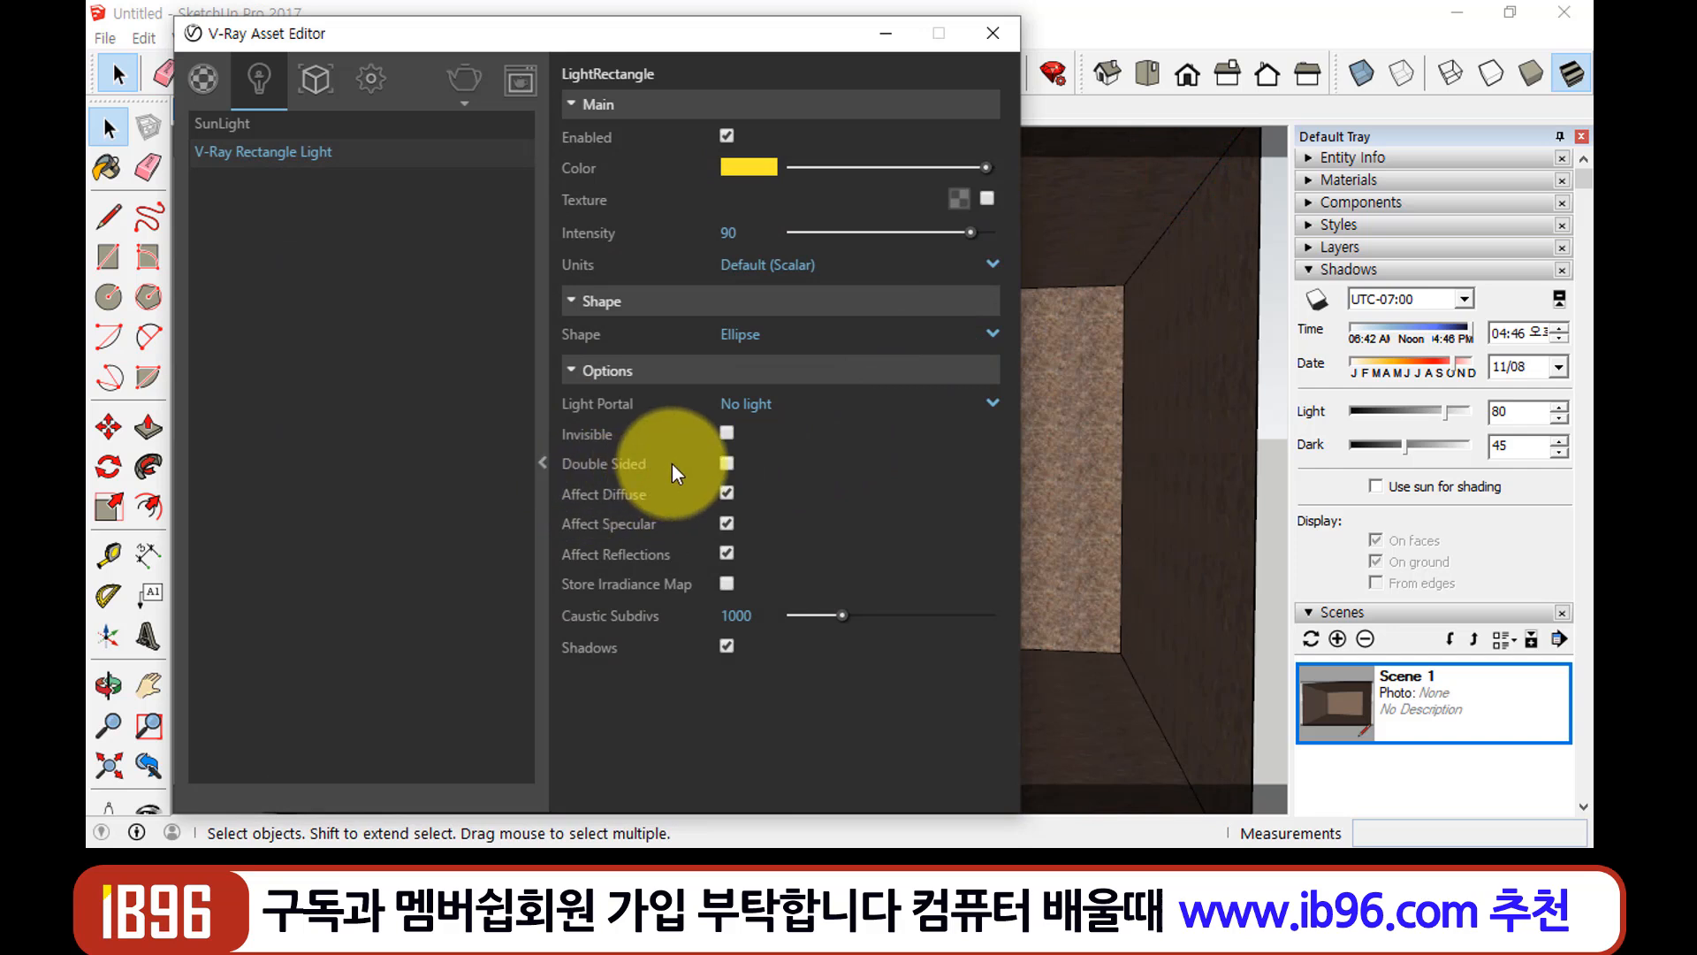
Reopen the frame buffer, show its render history, and render the room with the single-sided light
{"action": "mouse_move", "coordinate": [672, 463]}
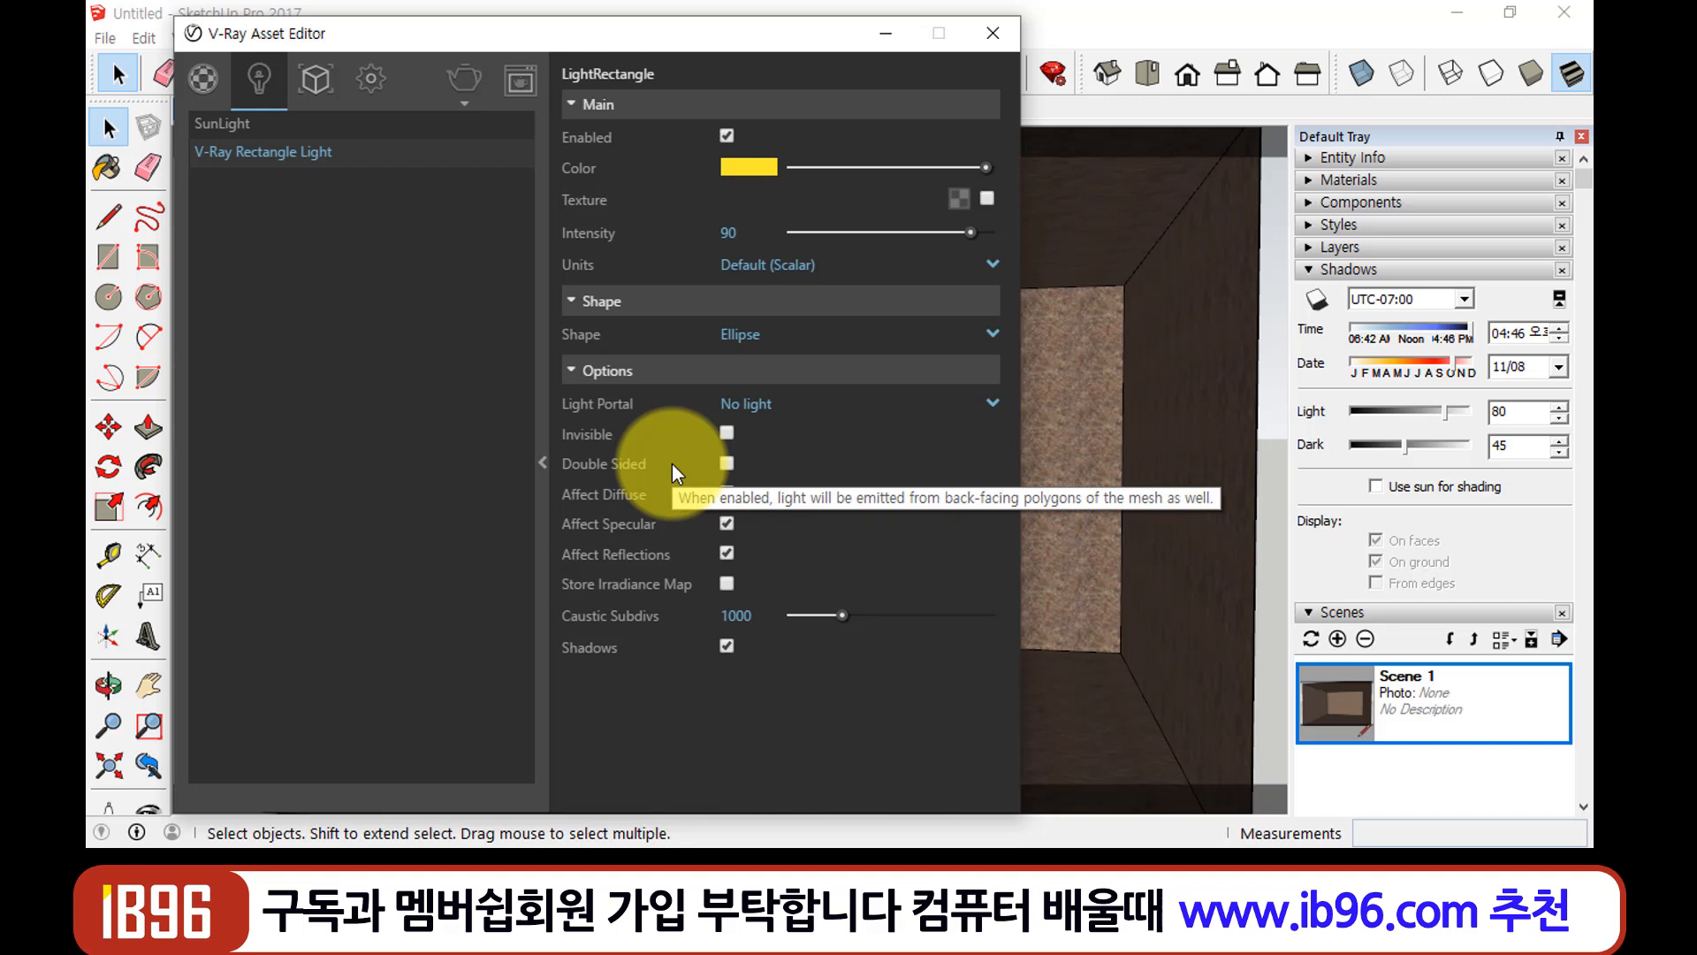
{"action": "left_click", "coordinate": [525, 76]}
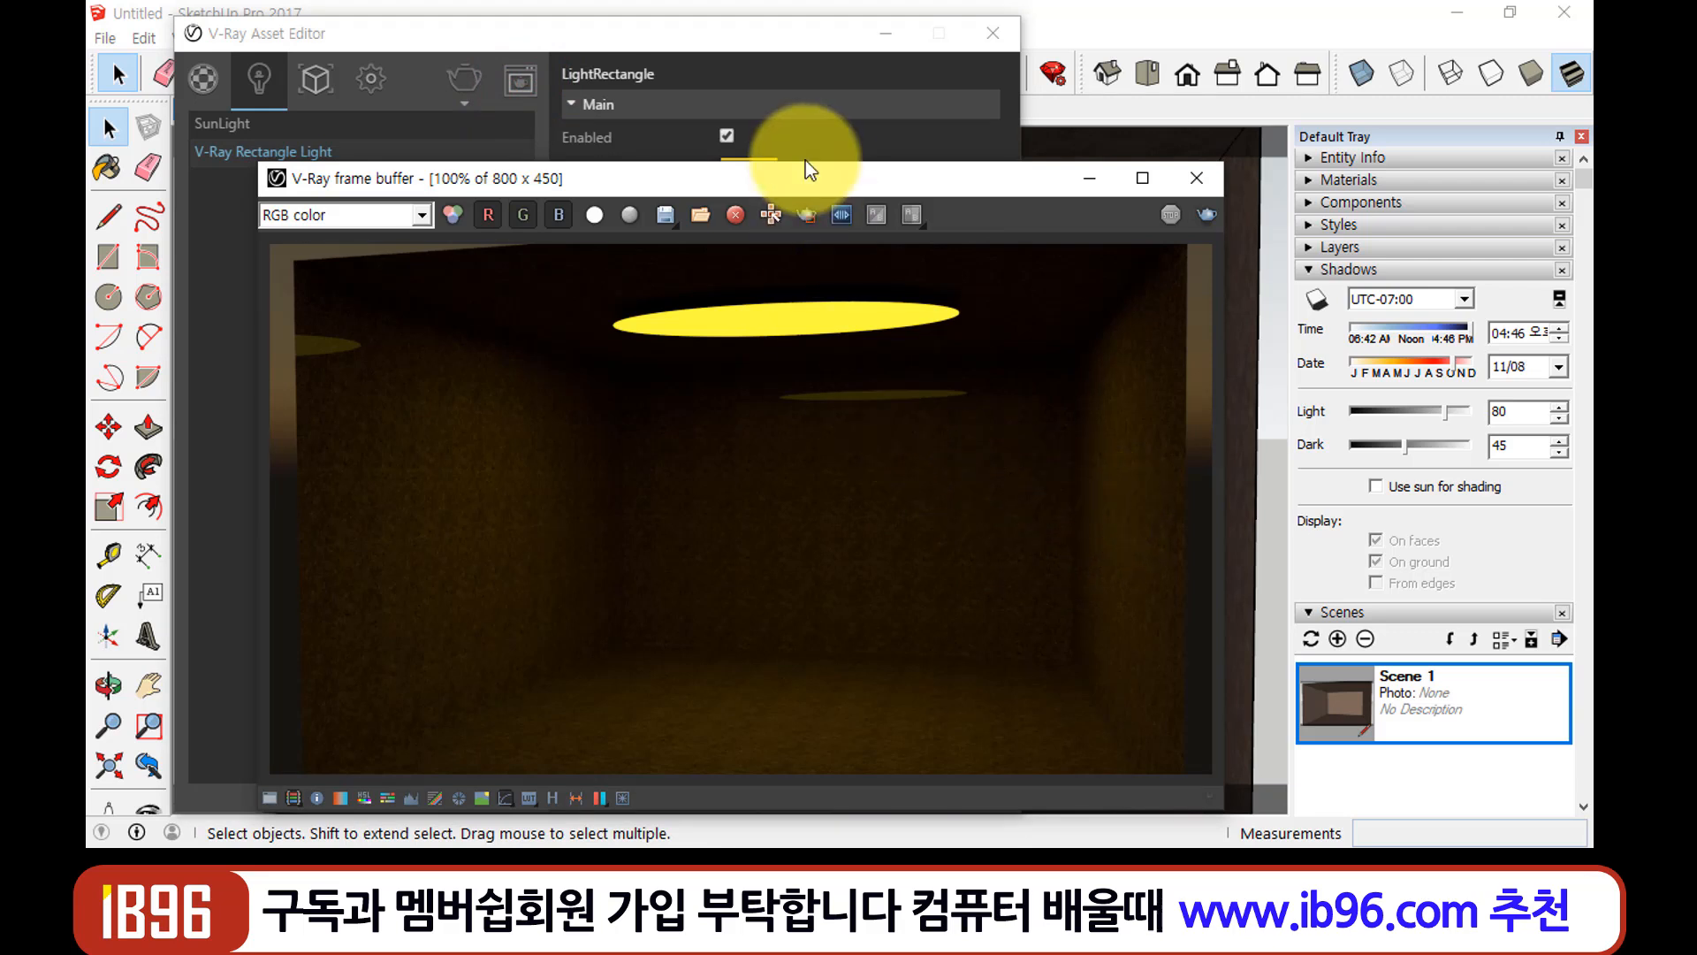
{"action": "left_click_drag", "start_coordinate": [846, 186], "coordinate": [1075, 170]}
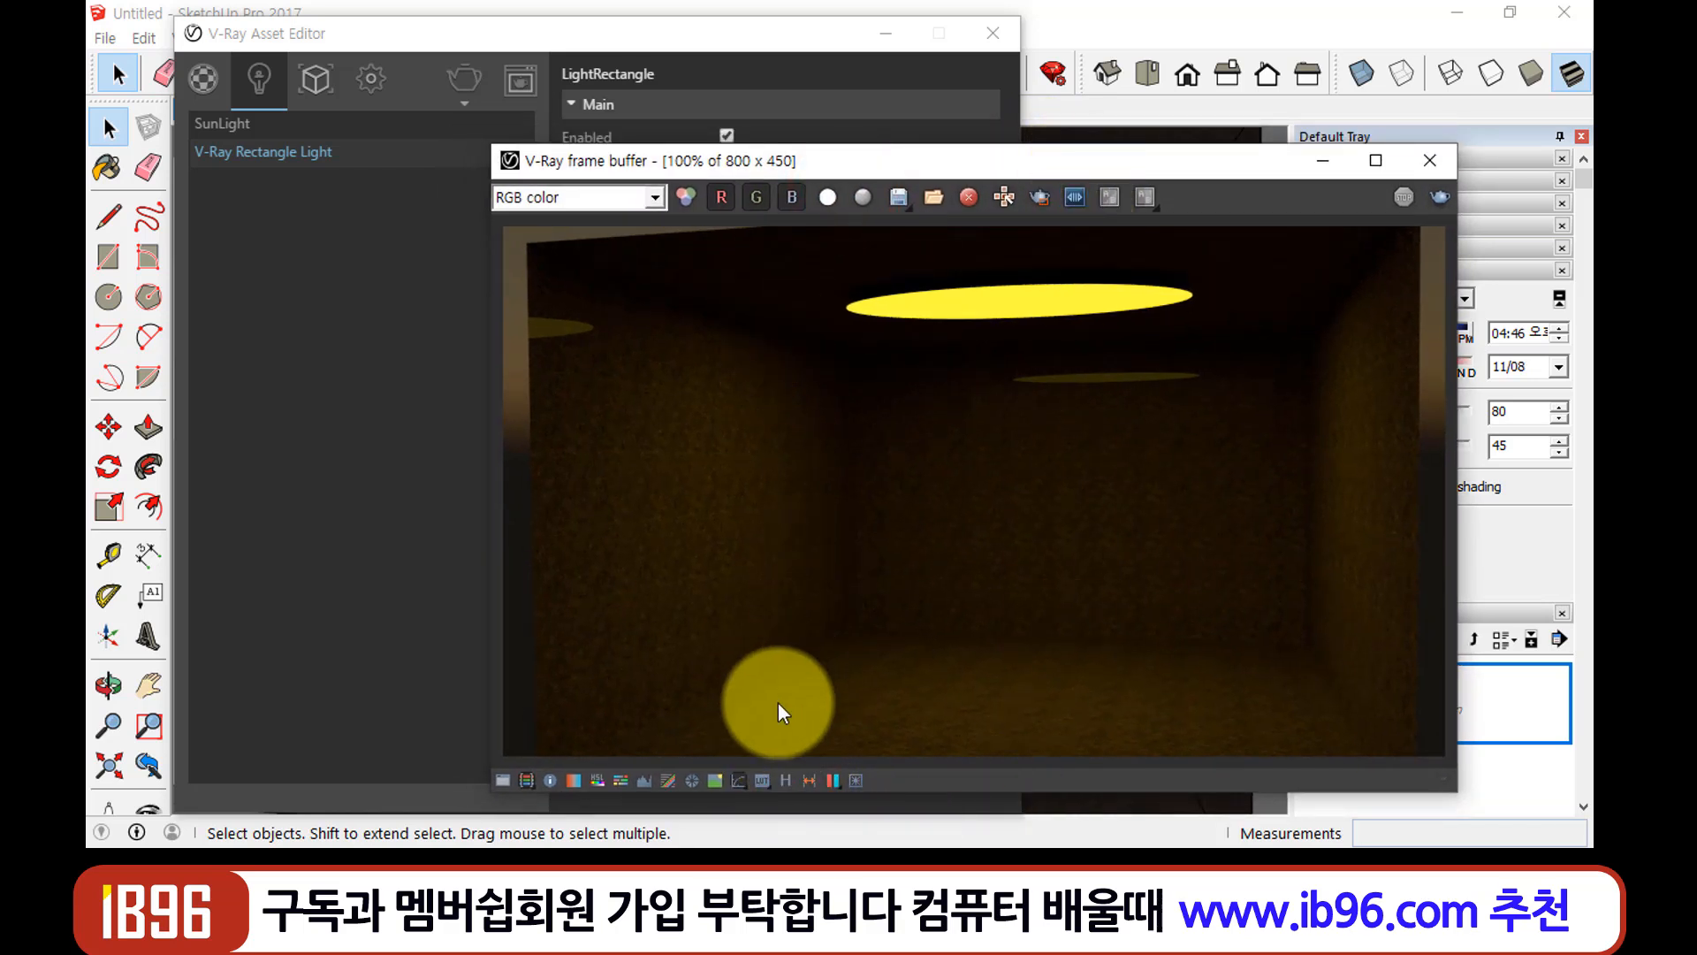
{"action": "left_click", "coordinate": [786, 781]}
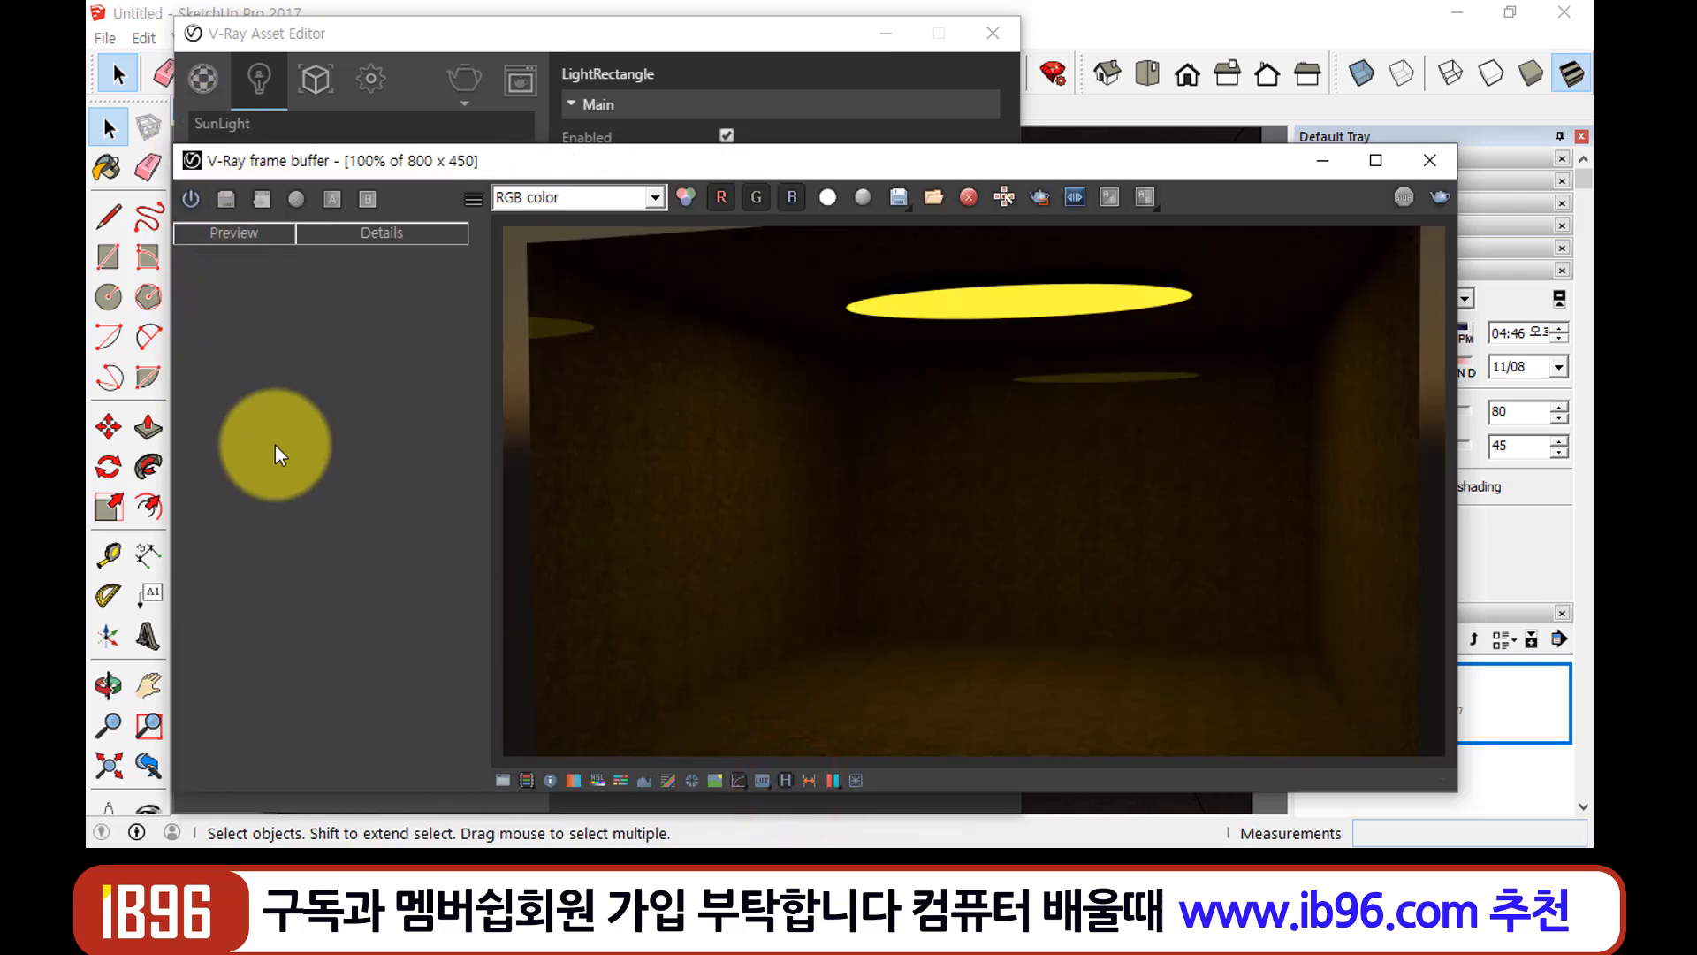
{"action": "left_click_drag", "start_coordinate": [839, 164], "coordinate": [841, 165]}
{"action": "left_click", "coordinate": [1444, 198]}
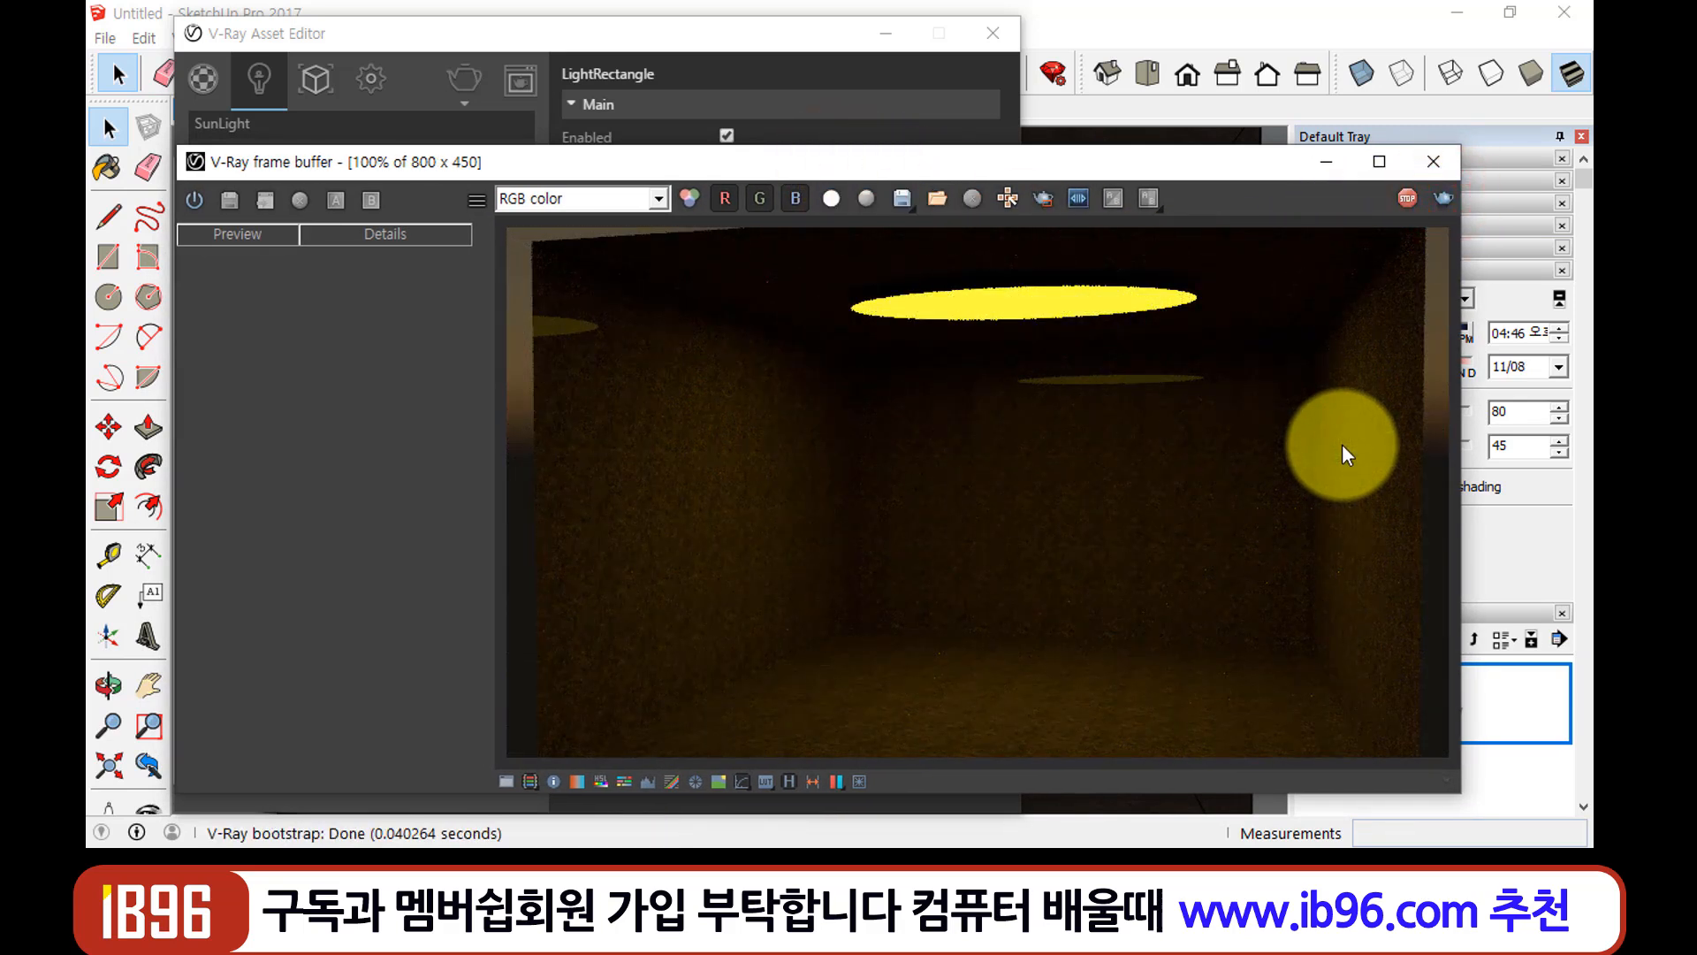
Enable Double Sided on the rectangle light, re-render the room, and save the render to the history
{"action": "left_click", "coordinate": [584, 32]}
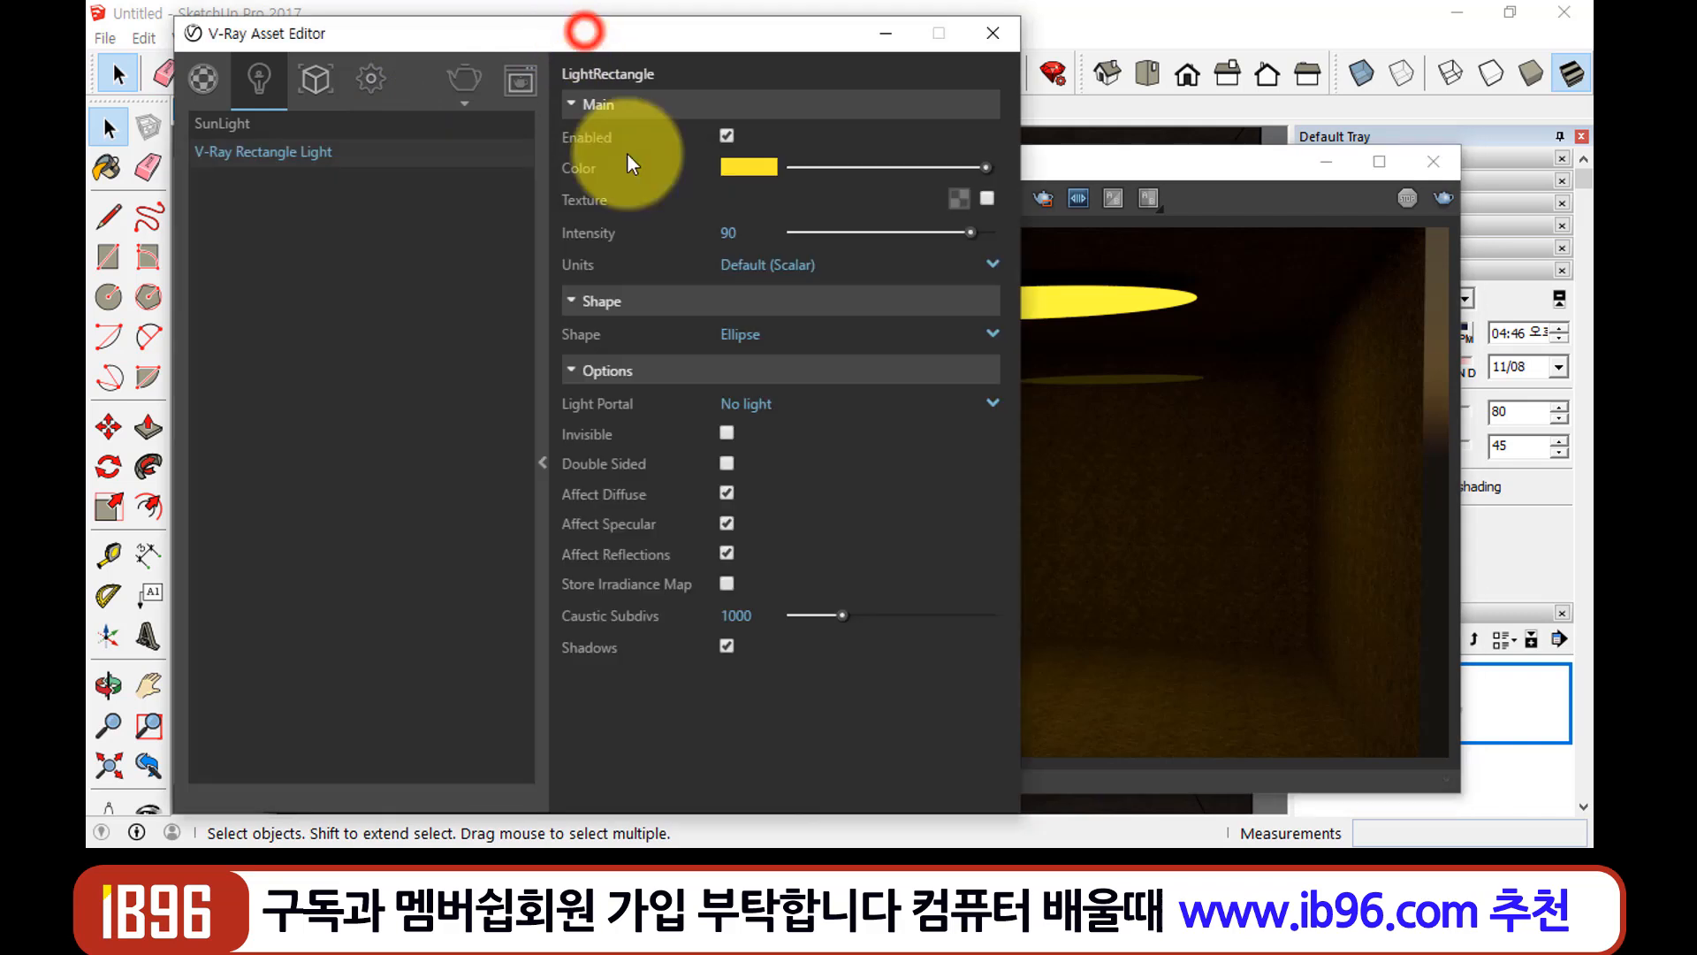
{"action": "left_click", "coordinate": [727, 463]}
{"action": "left_click", "coordinate": [1248, 153]}
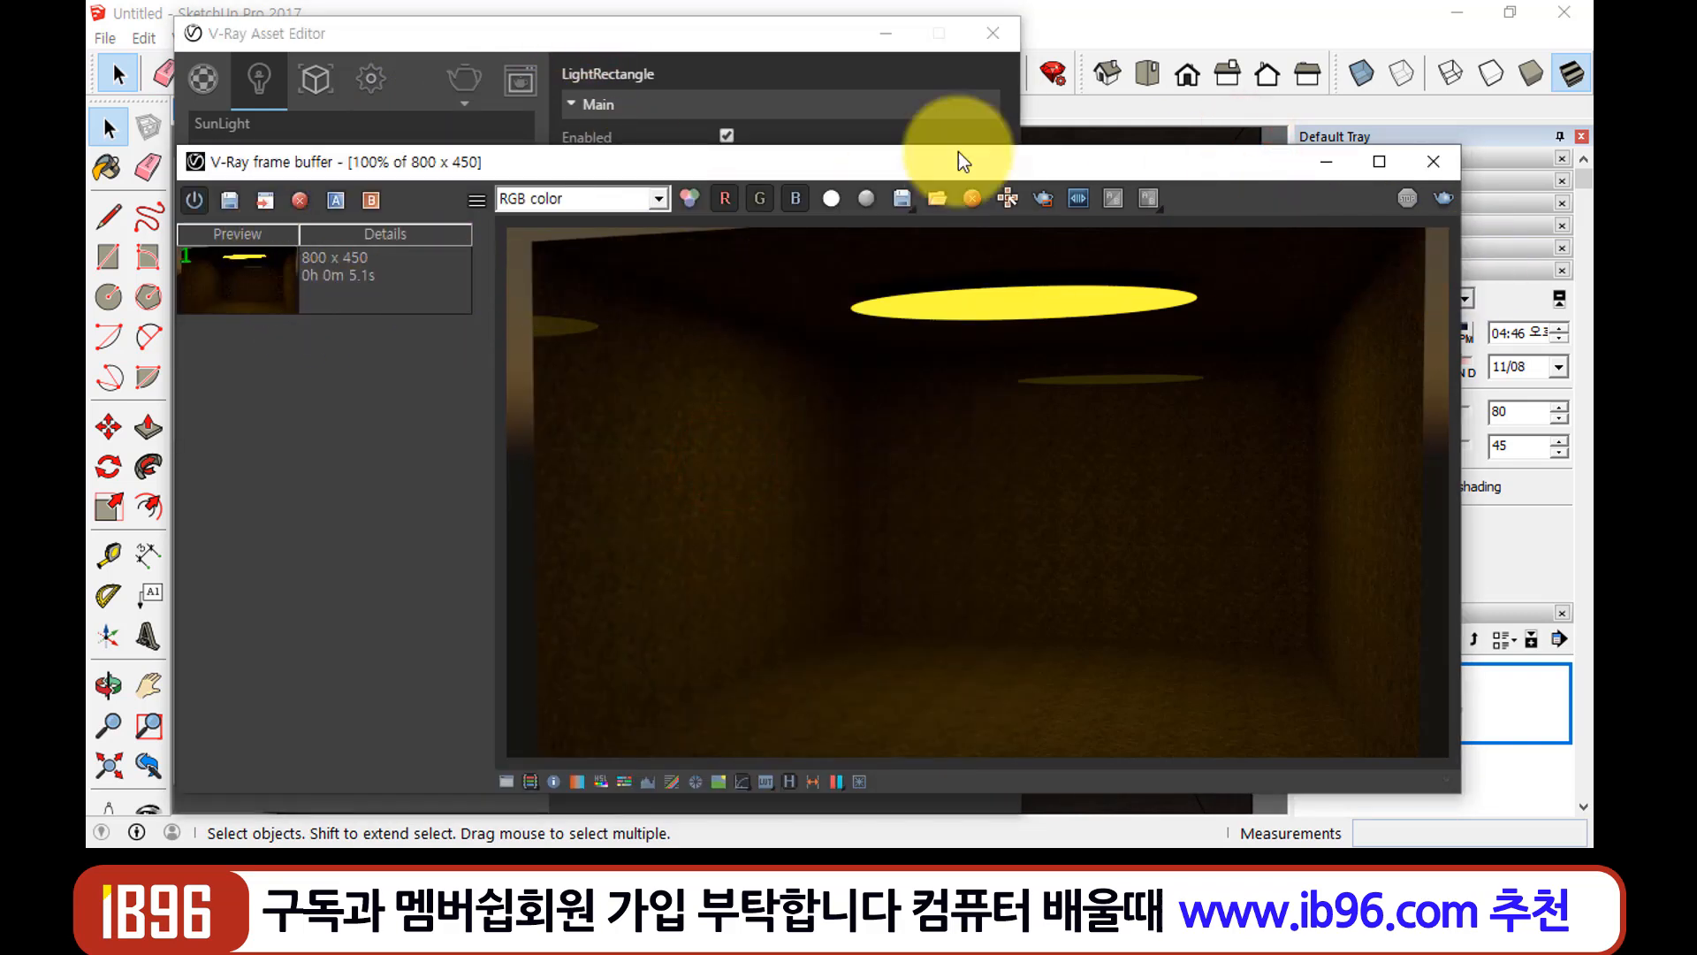
{"action": "left_click", "coordinate": [464, 79]}
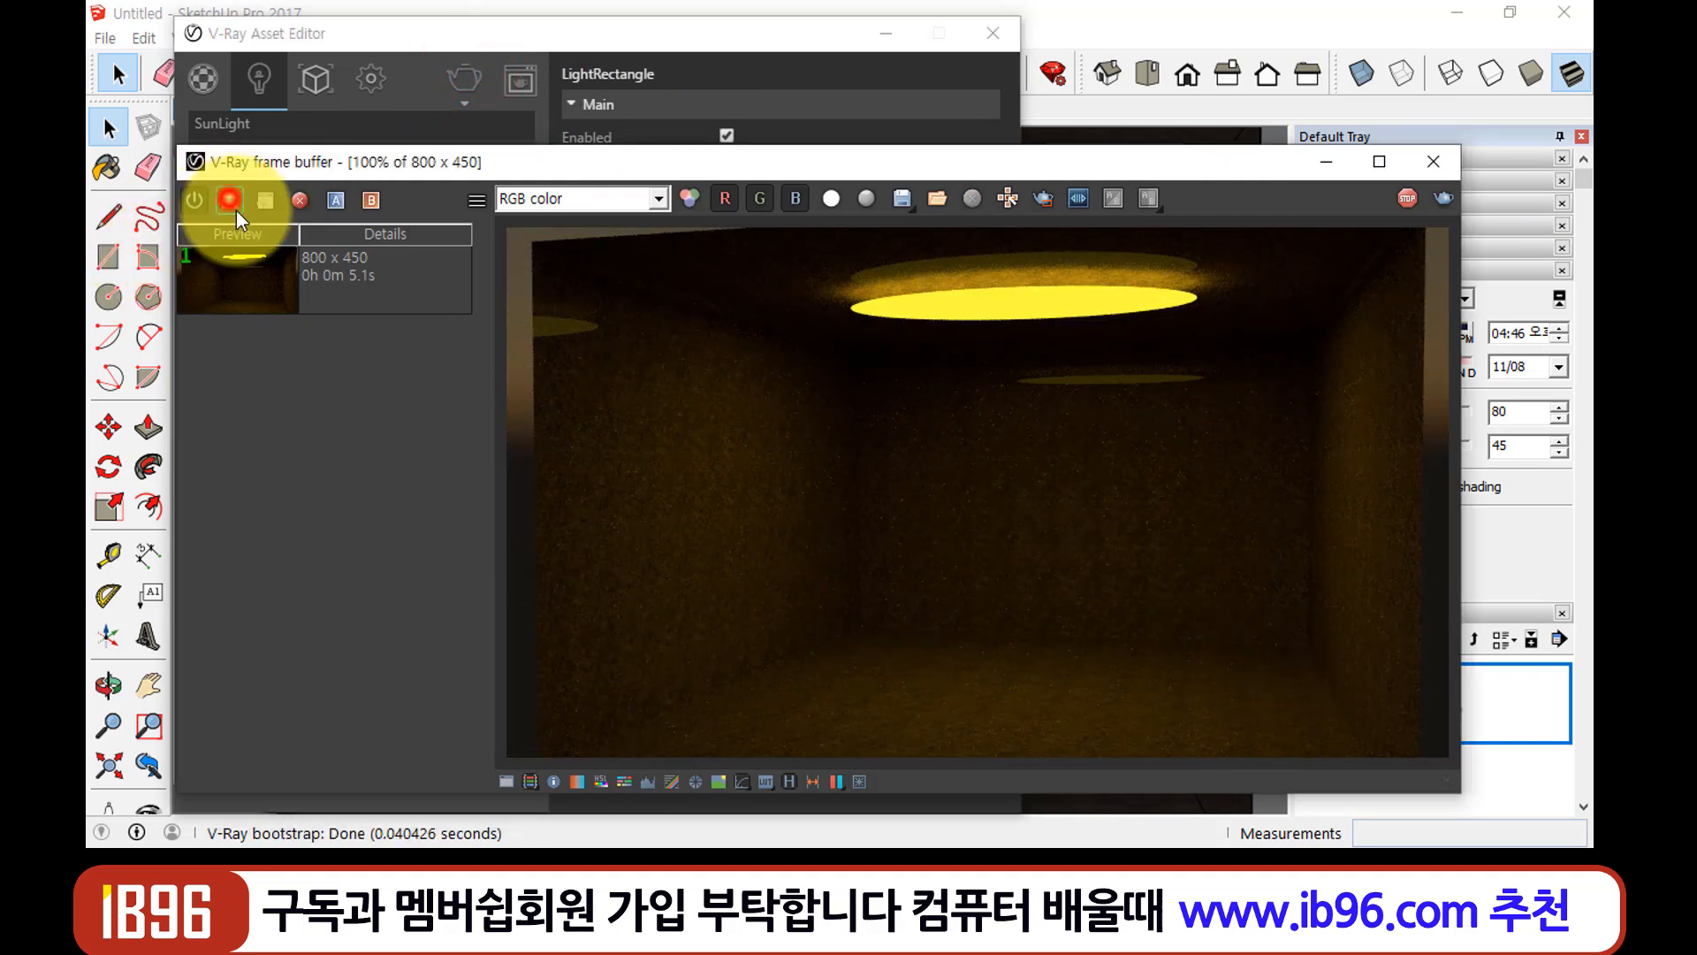
{"action": "left_click", "coordinate": [265, 200]}
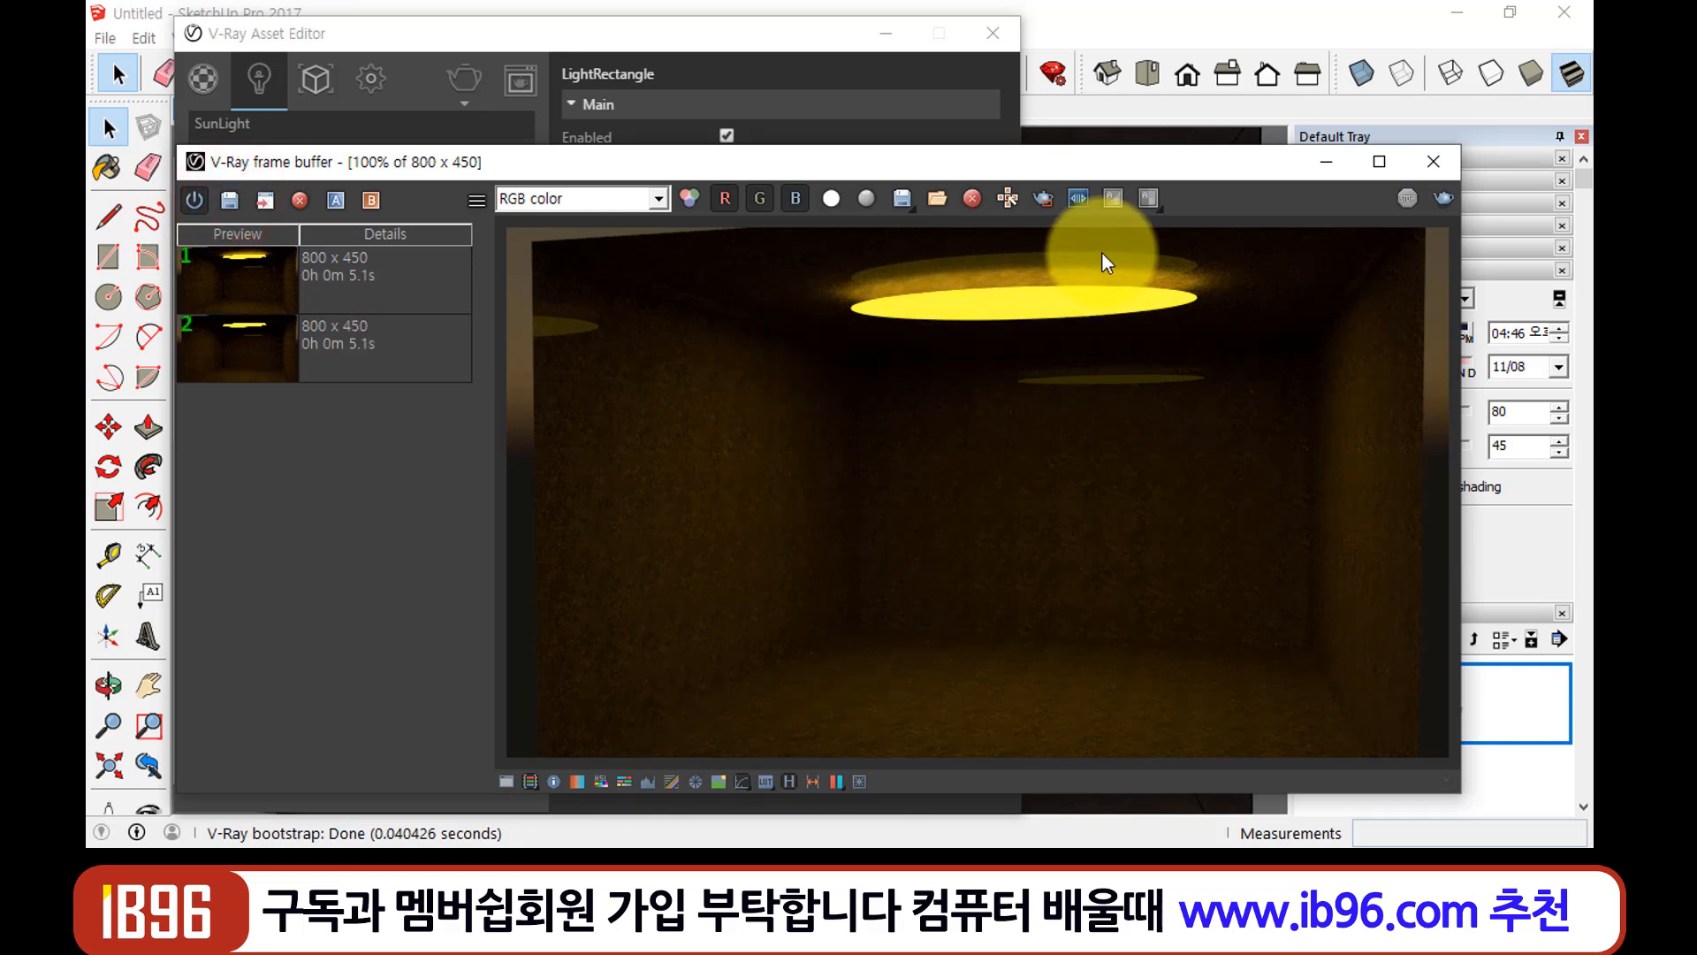
Compare the saved single-sided and double-sided renders in the history, then hide the history and close the frame buffer
{"action": "left_click", "coordinate": [449, 345]}
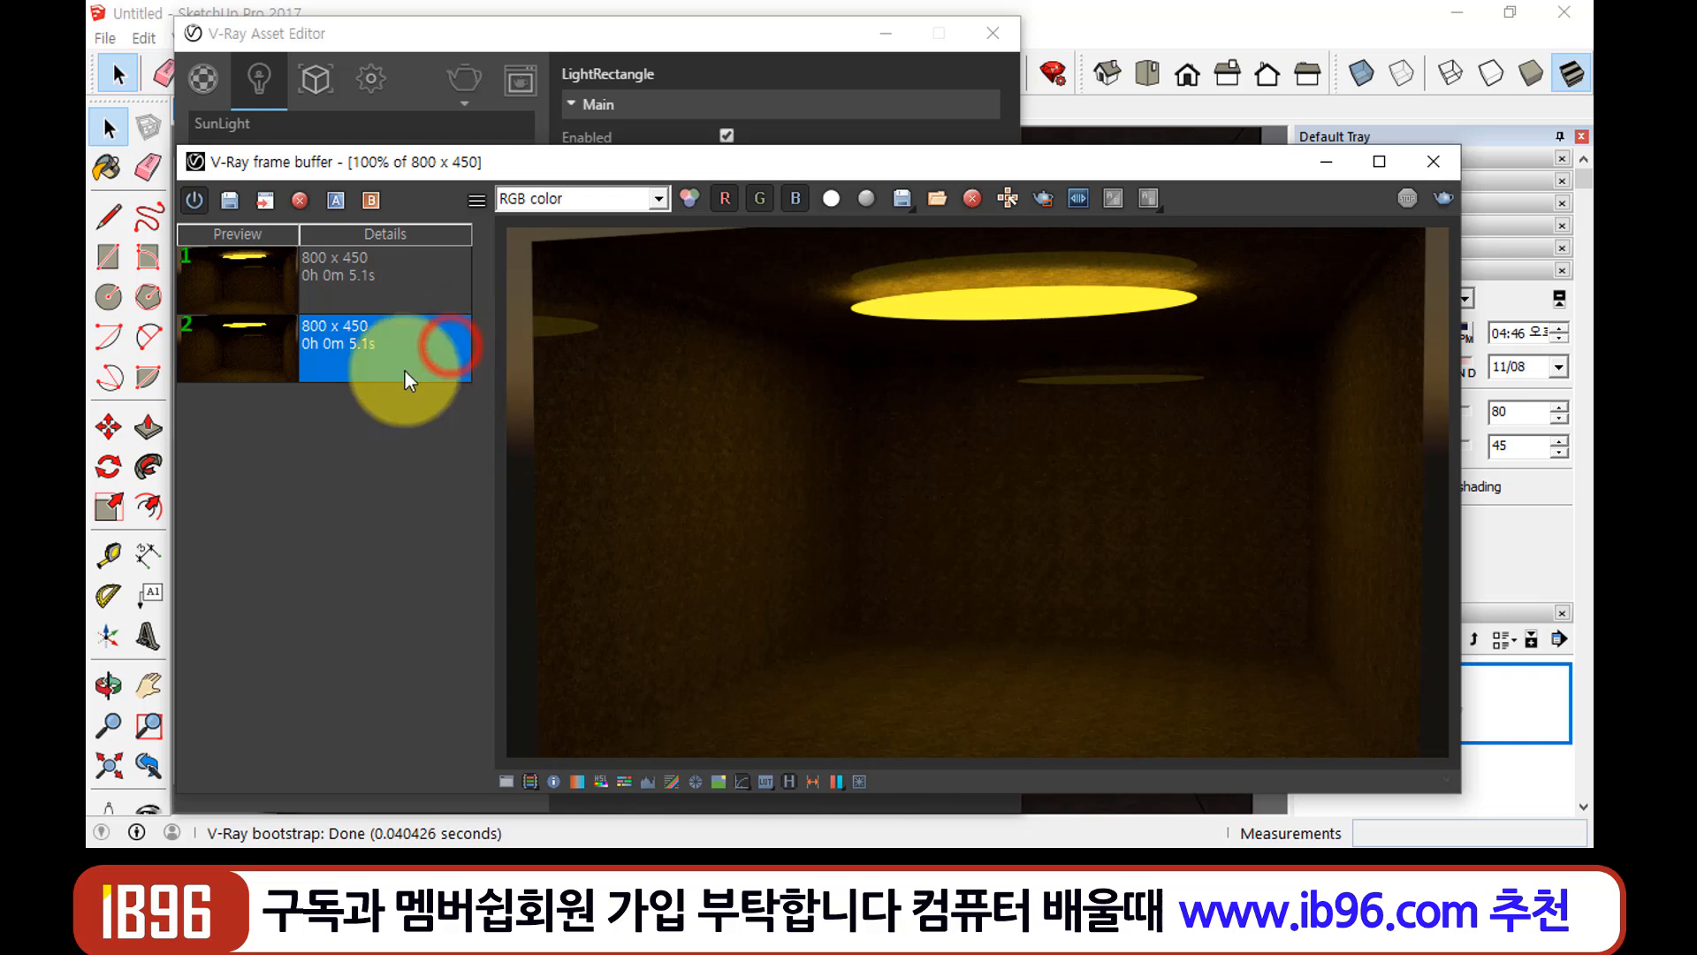
{"action": "double_click", "coordinate": [248, 360]}
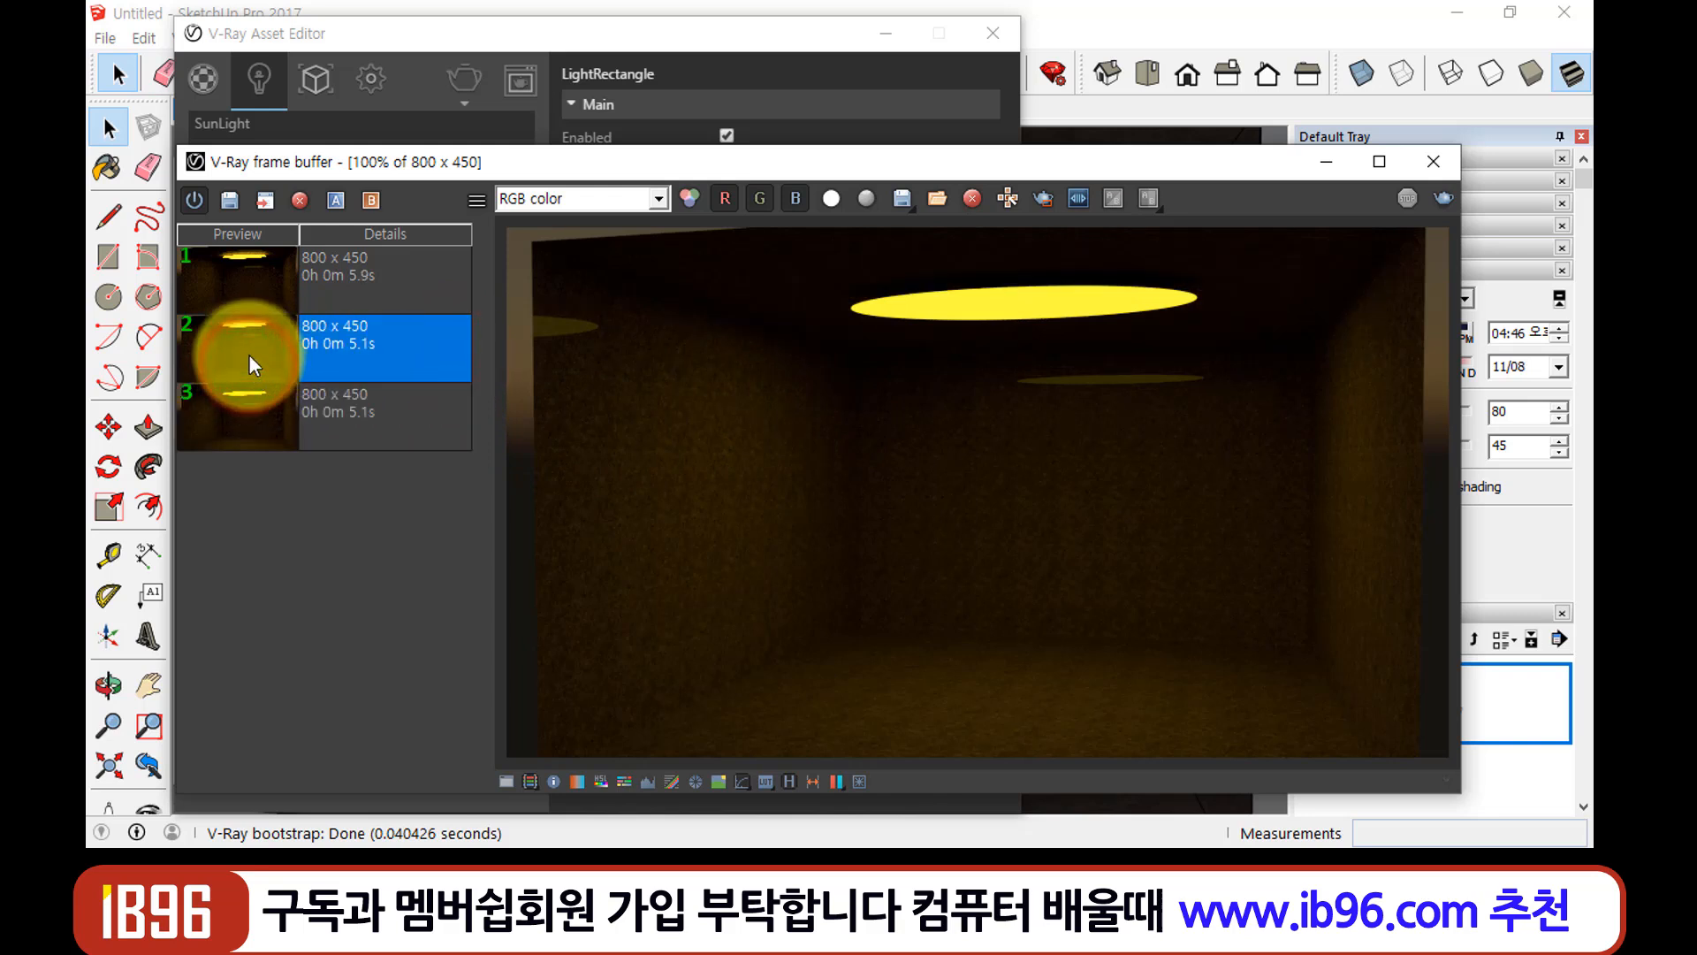
{"action": "left_click", "coordinate": [270, 256]}
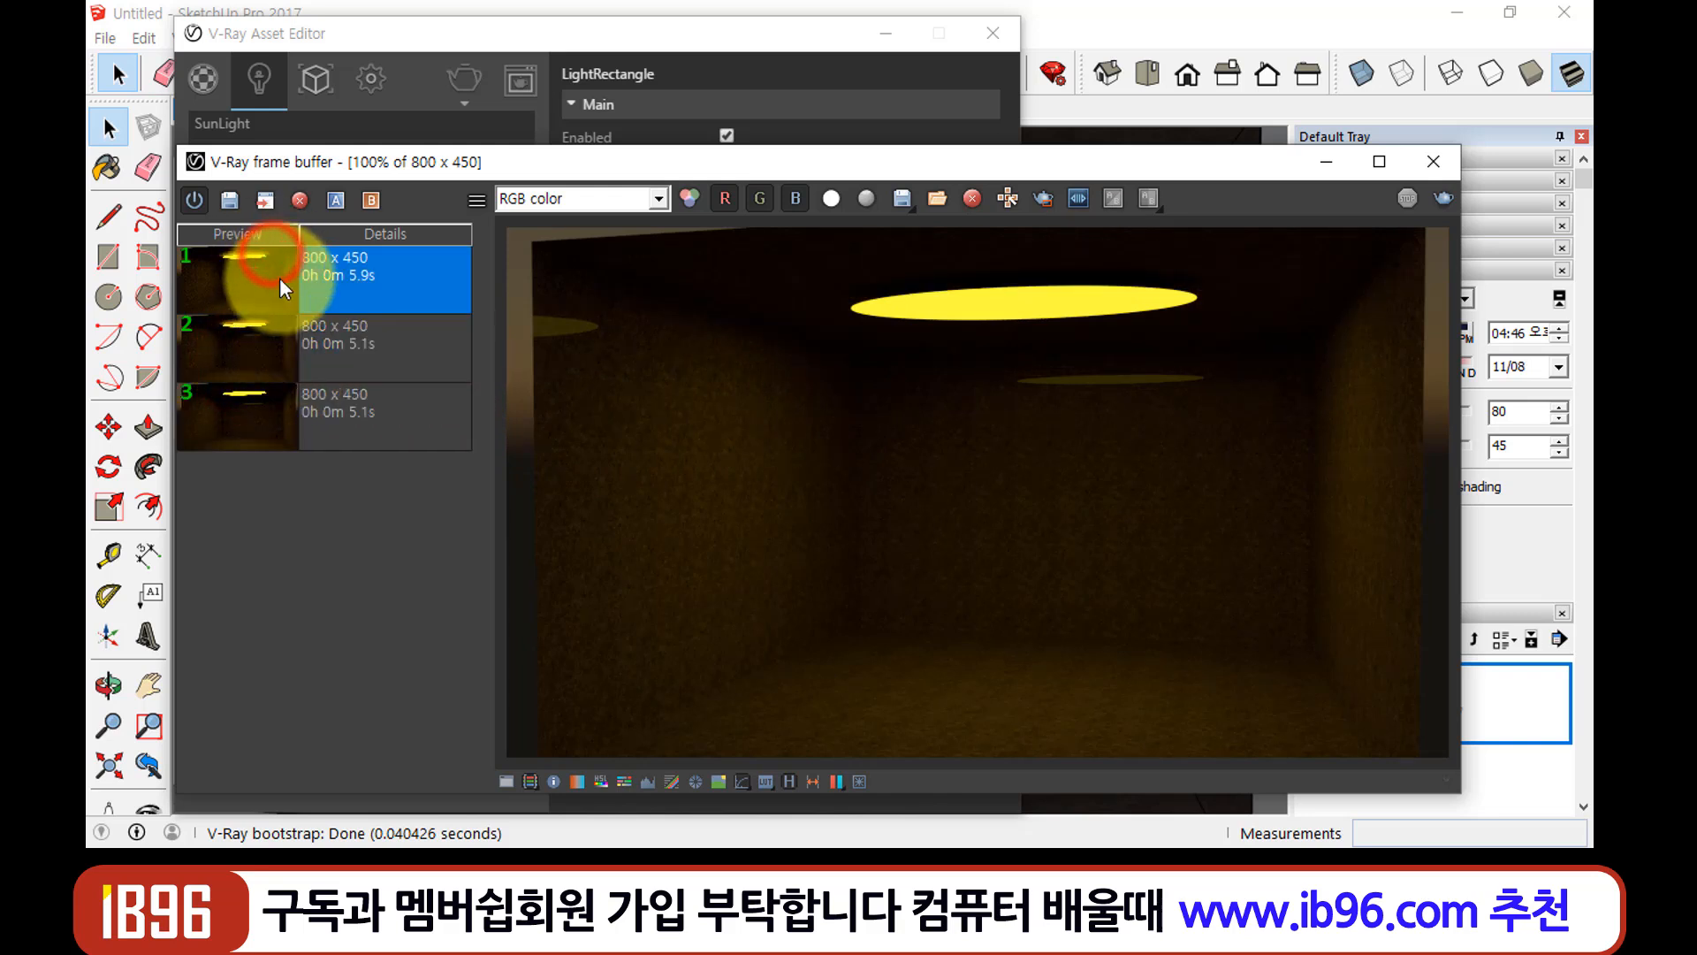
{"action": "double_click", "coordinate": [279, 277]}
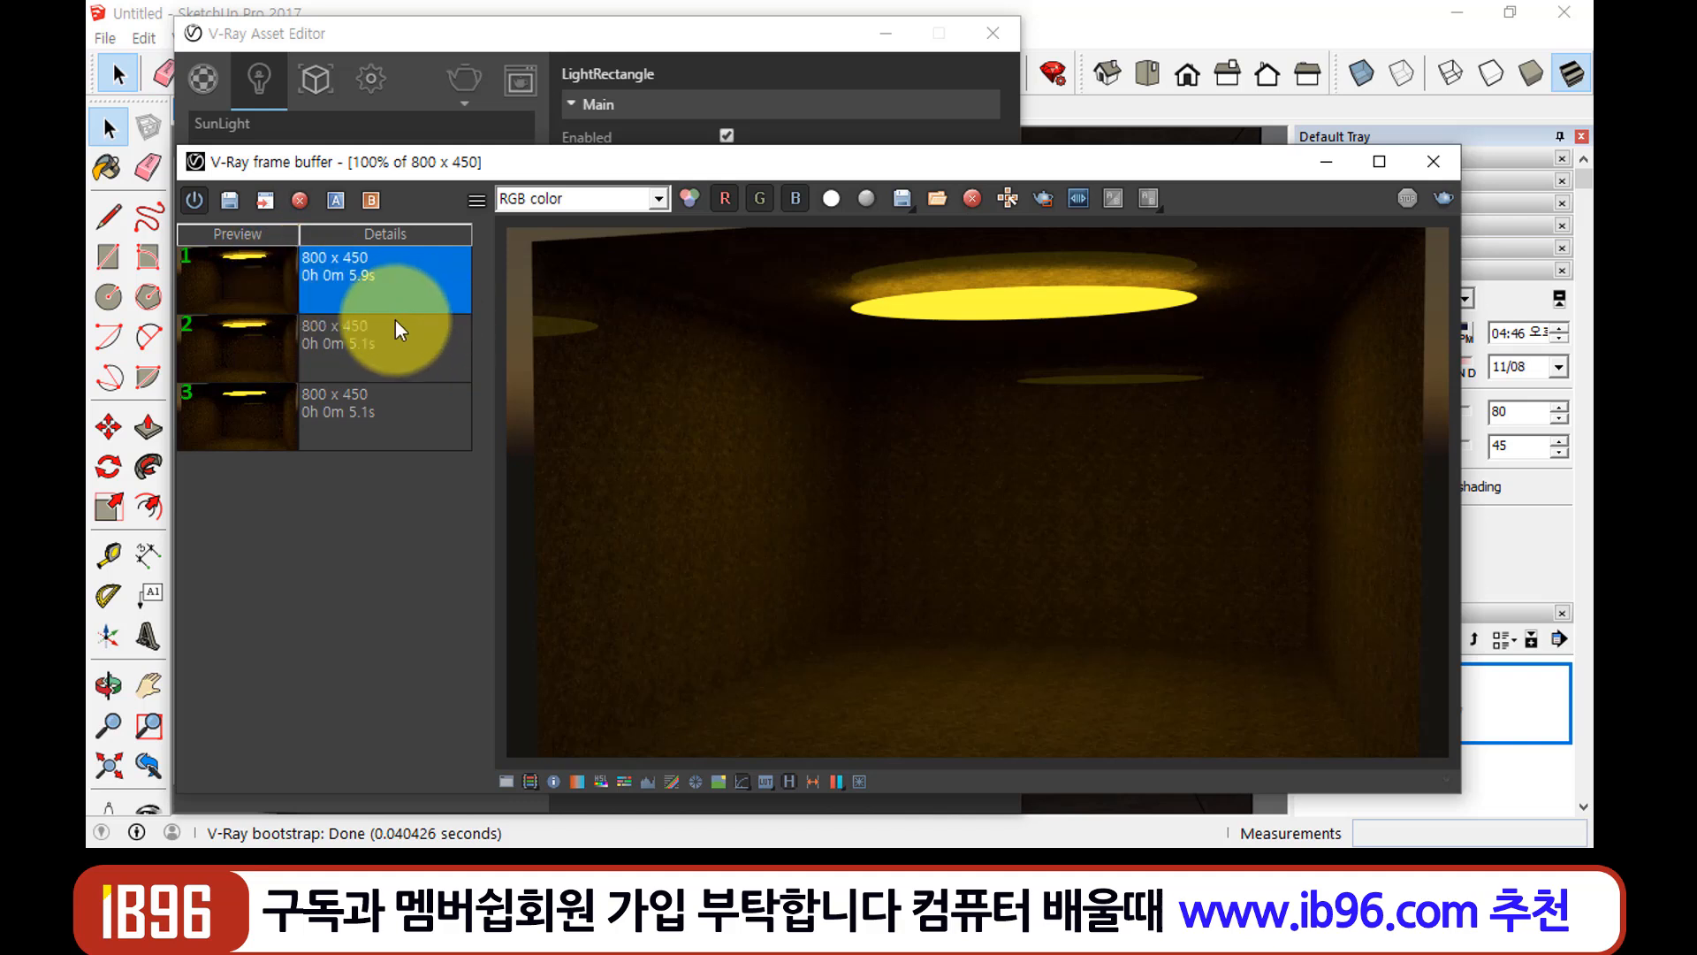
{"action": "left_click", "coordinate": [789, 781]}
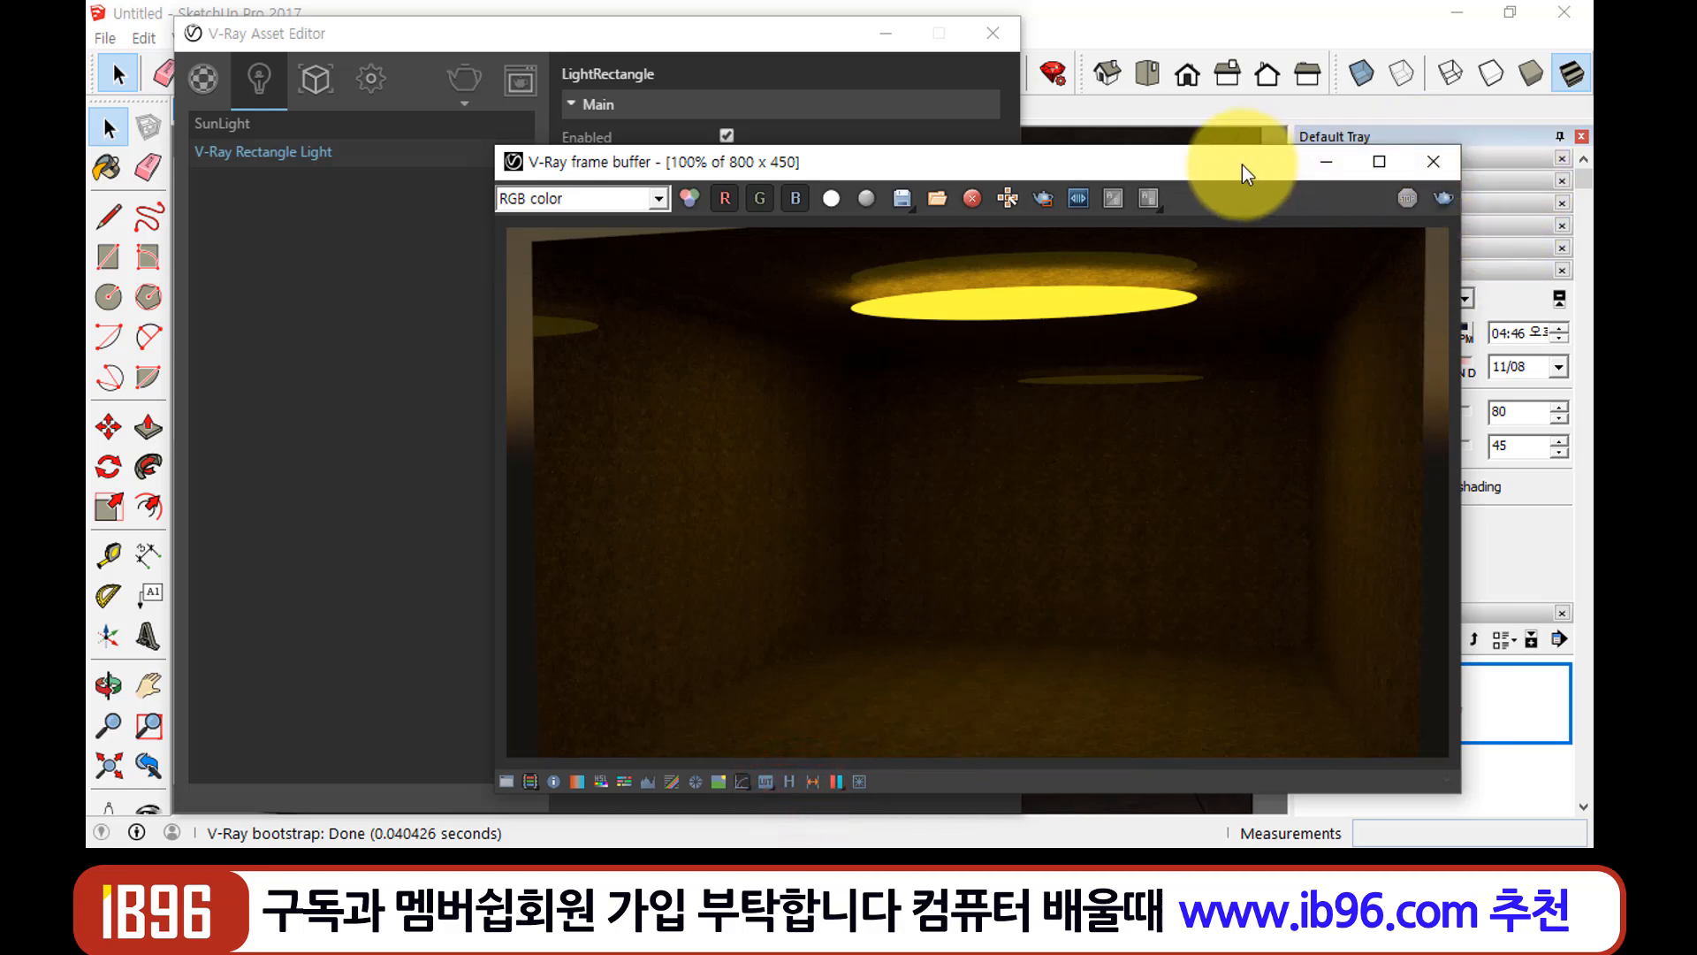
{"action": "left_click_drag", "start_coordinate": [1237, 163], "coordinate": [1087, 146]}
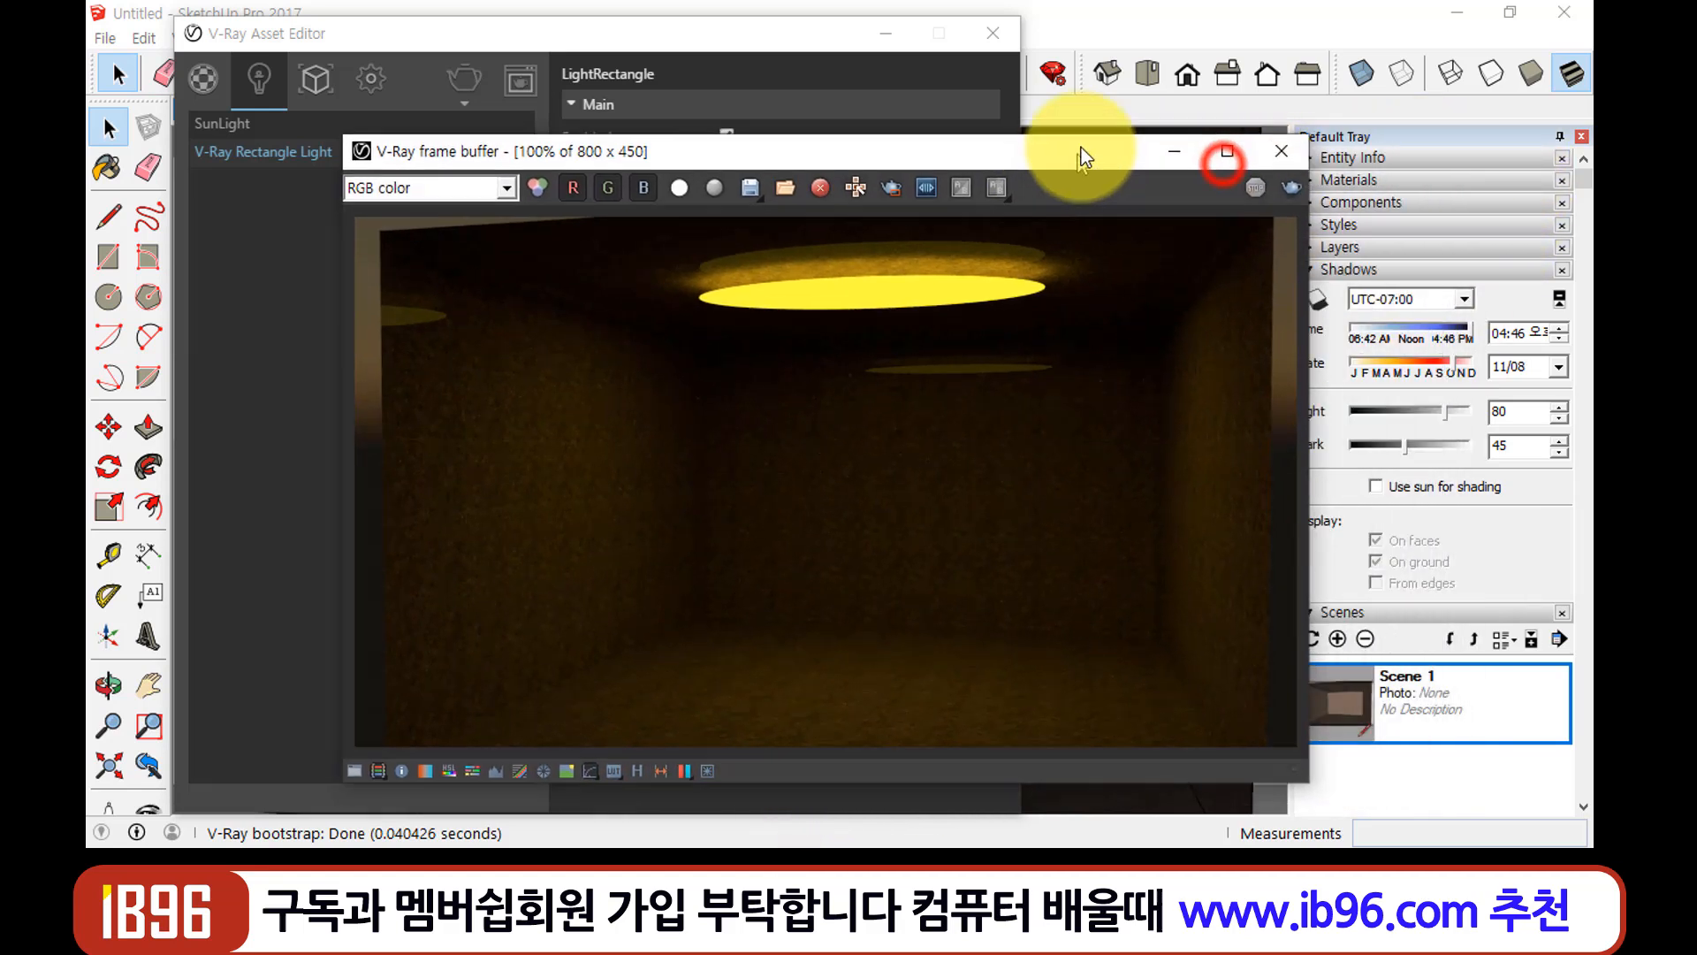
{"action": "left_click", "coordinate": [1286, 146]}
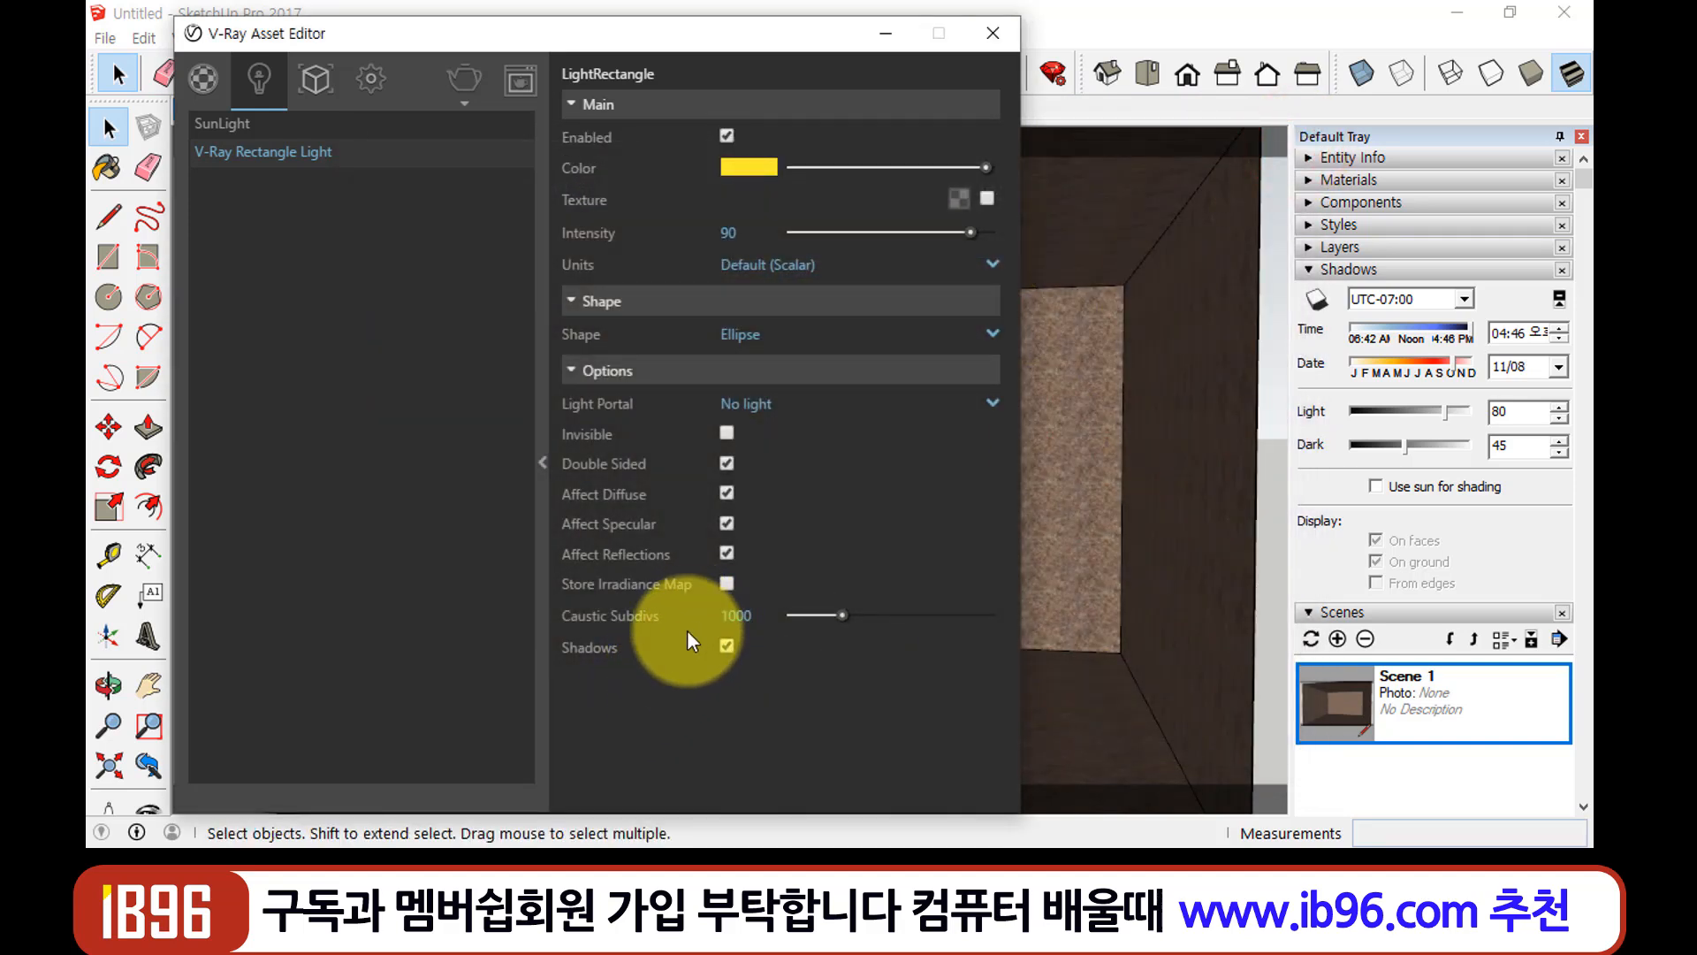
Turn off the Double Sided option of the rectangle light
{"action": "mouse_move", "coordinate": [643, 623]}
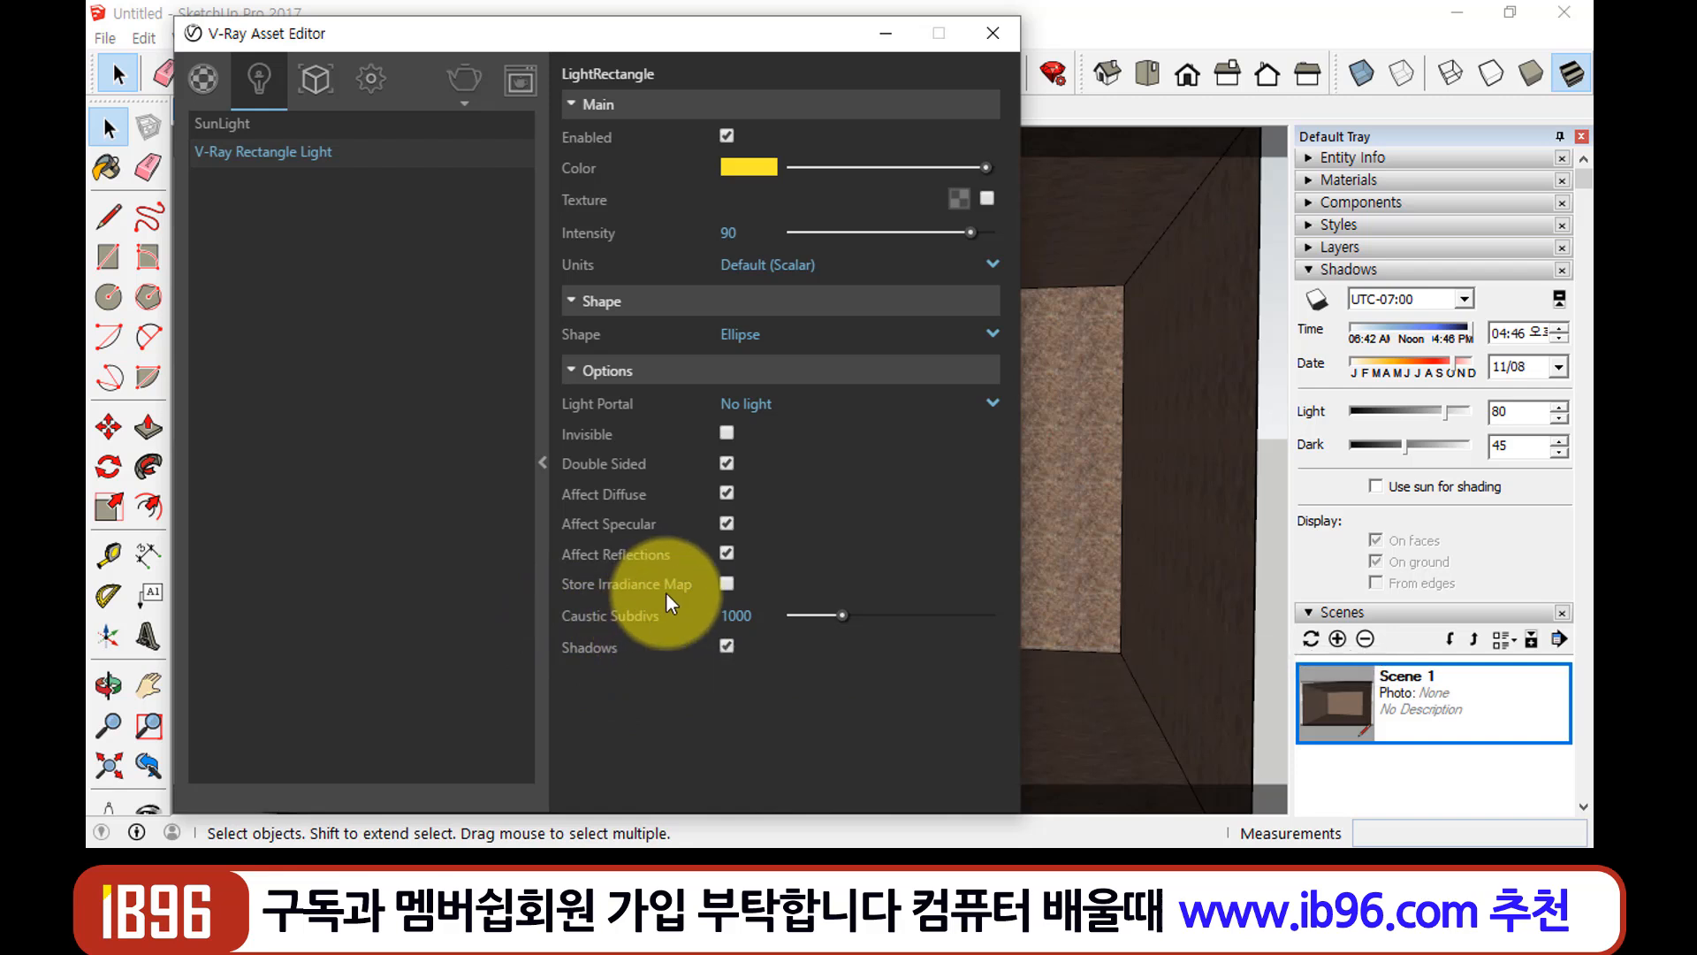
{"action": "double_click", "coordinate": [746, 613]}
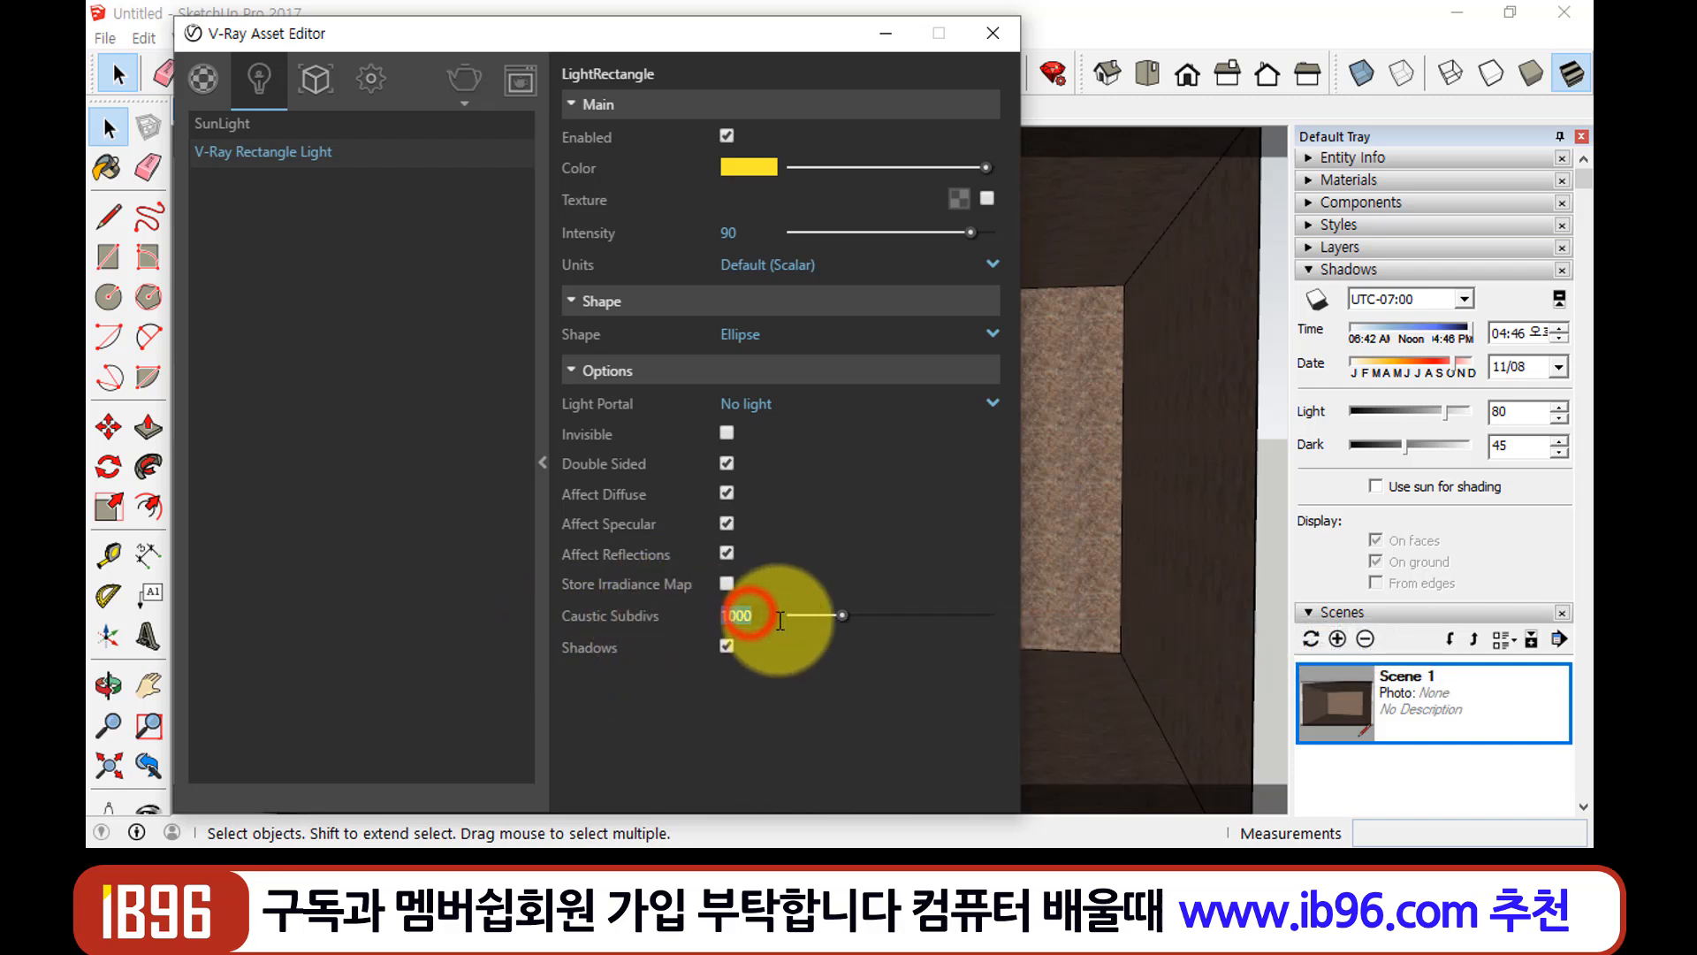
{"action": "left_click", "coordinate": [726, 462]}
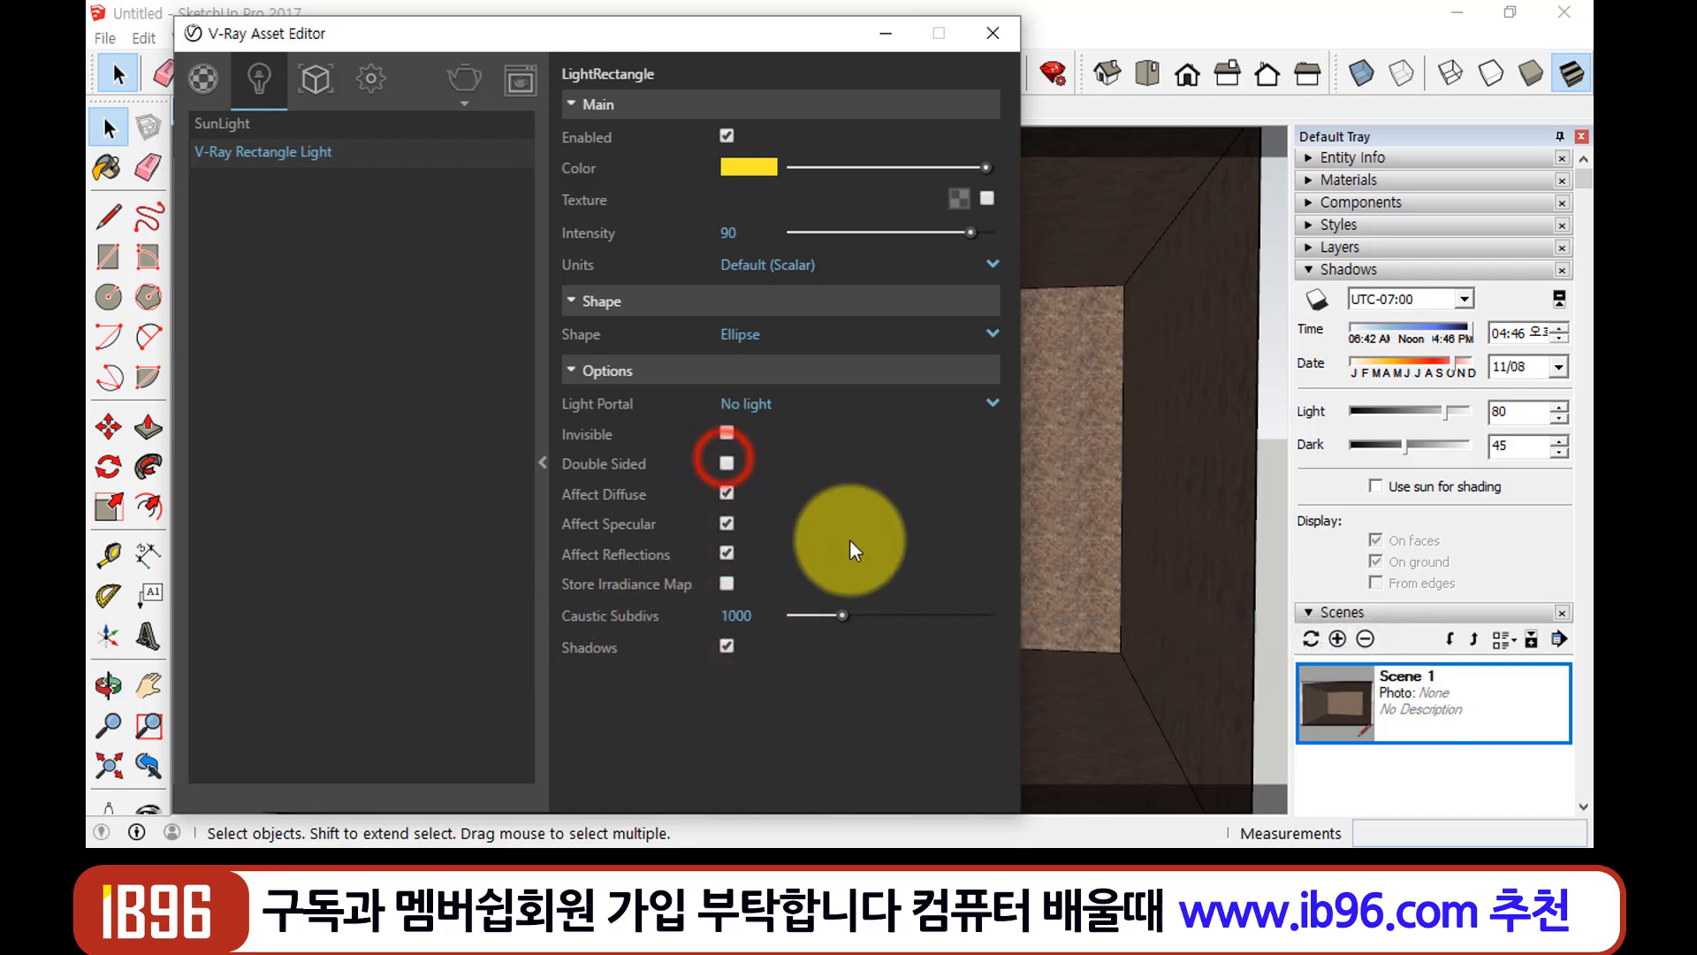
Lighten the rectangle light's color to a pale yellow, about RGB 254, 241, 131, and render the room
{"action": "left_click", "coordinate": [752, 166]}
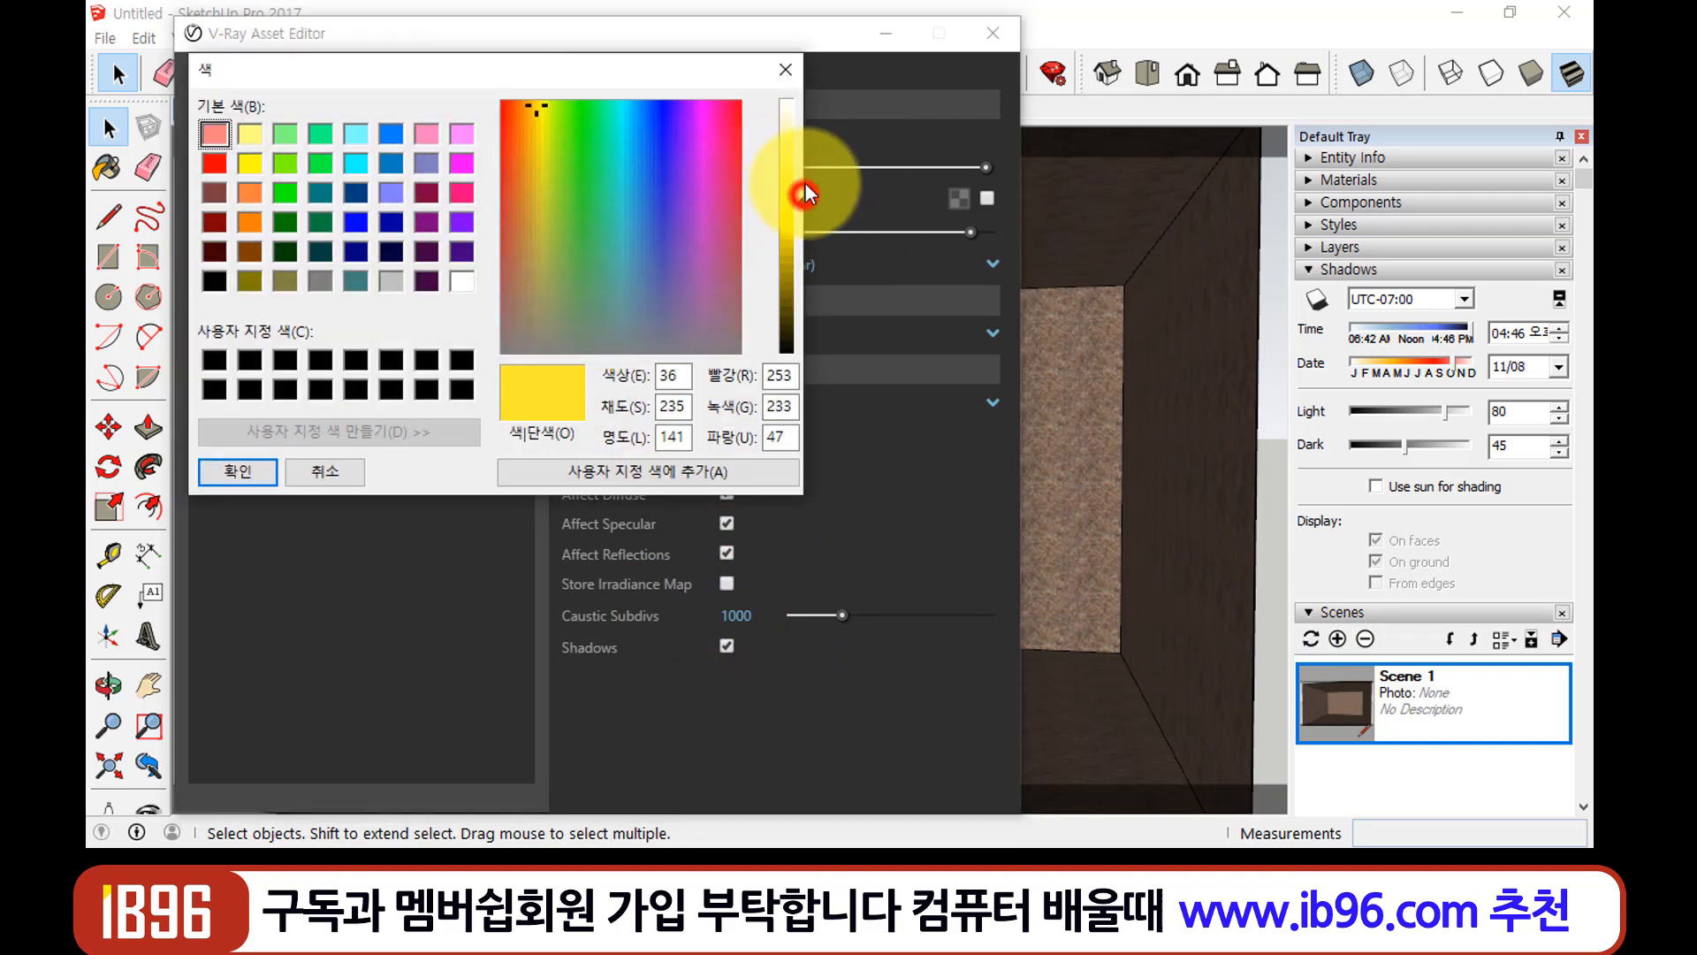
{"action": "left_click_drag", "start_coordinate": [797, 209], "coordinate": [799, 161]}
{"action": "left_click", "coordinate": [237, 470]}
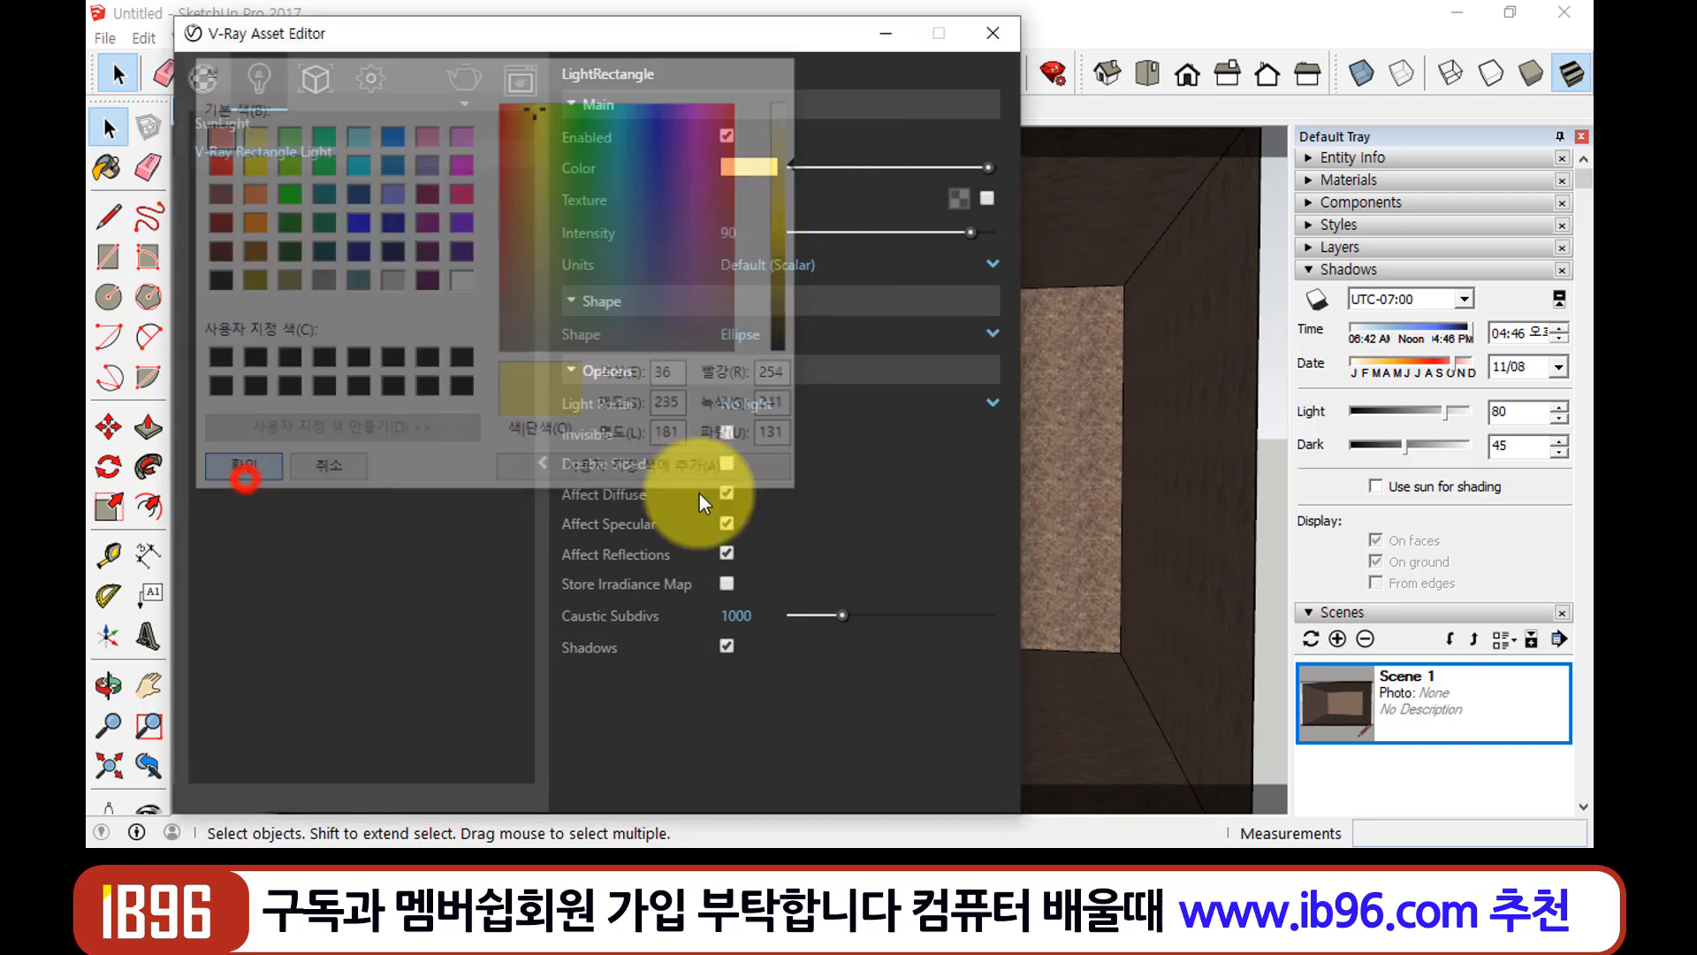
{"action": "left_click", "coordinate": [444, 82]}
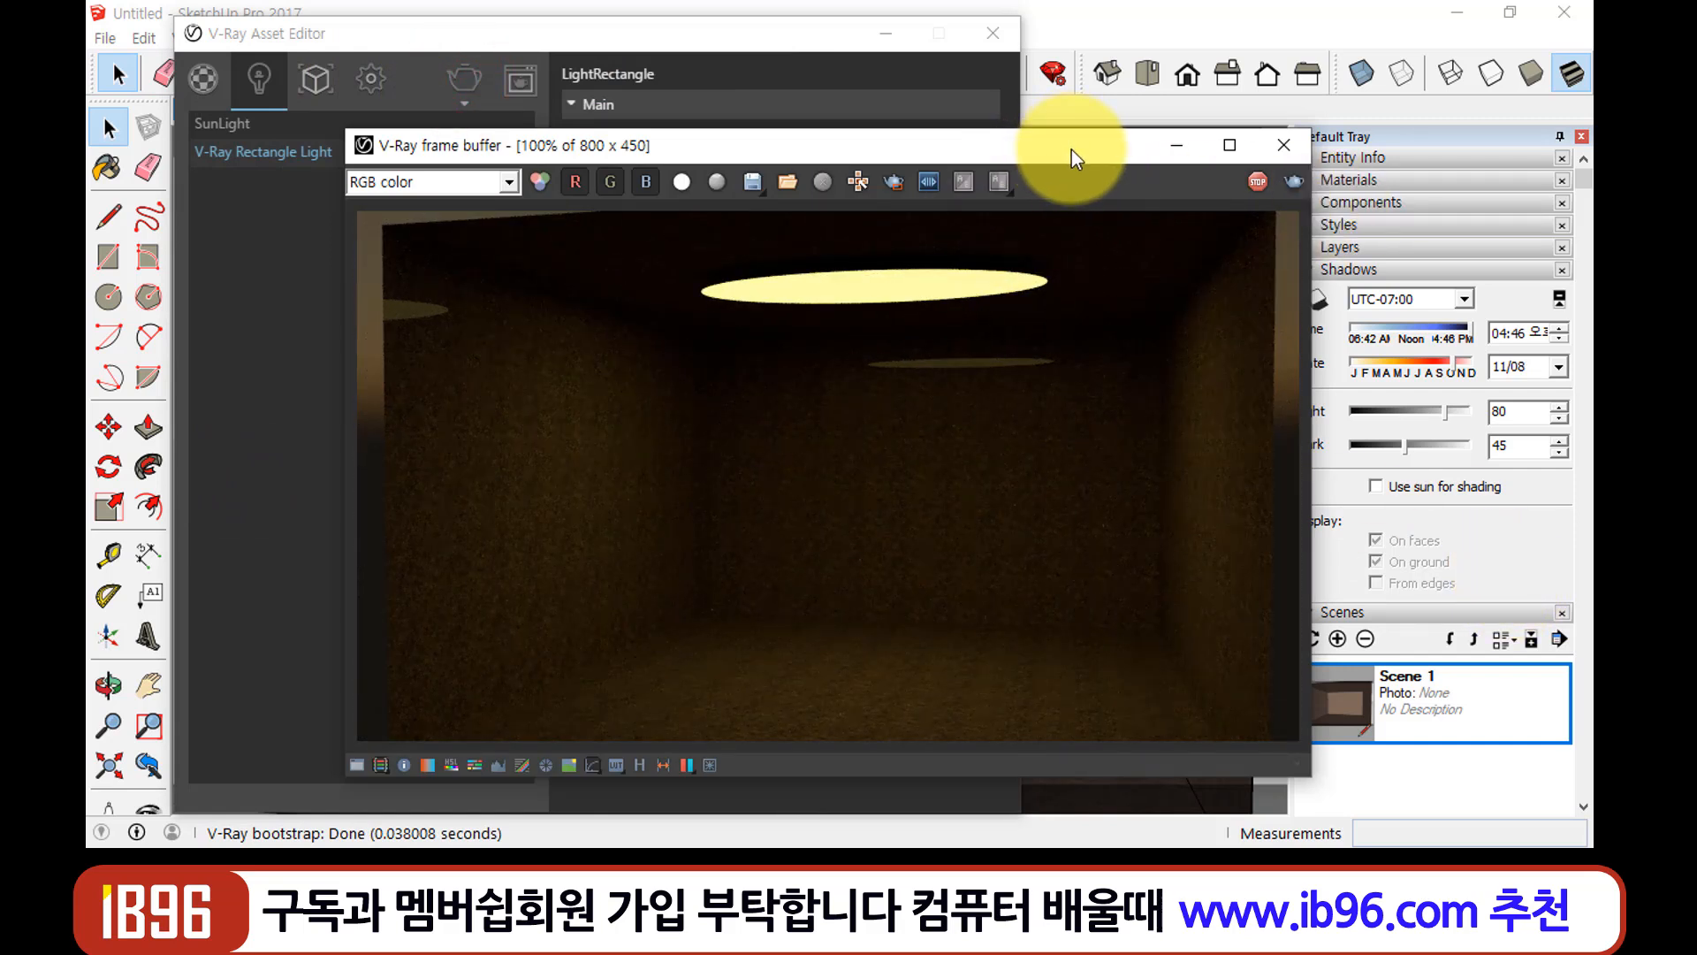
Set the shadow time to 04:10 PM and re-render the room
{"action": "left_click_drag", "start_coordinate": [1080, 151], "coordinate": [937, 147]}
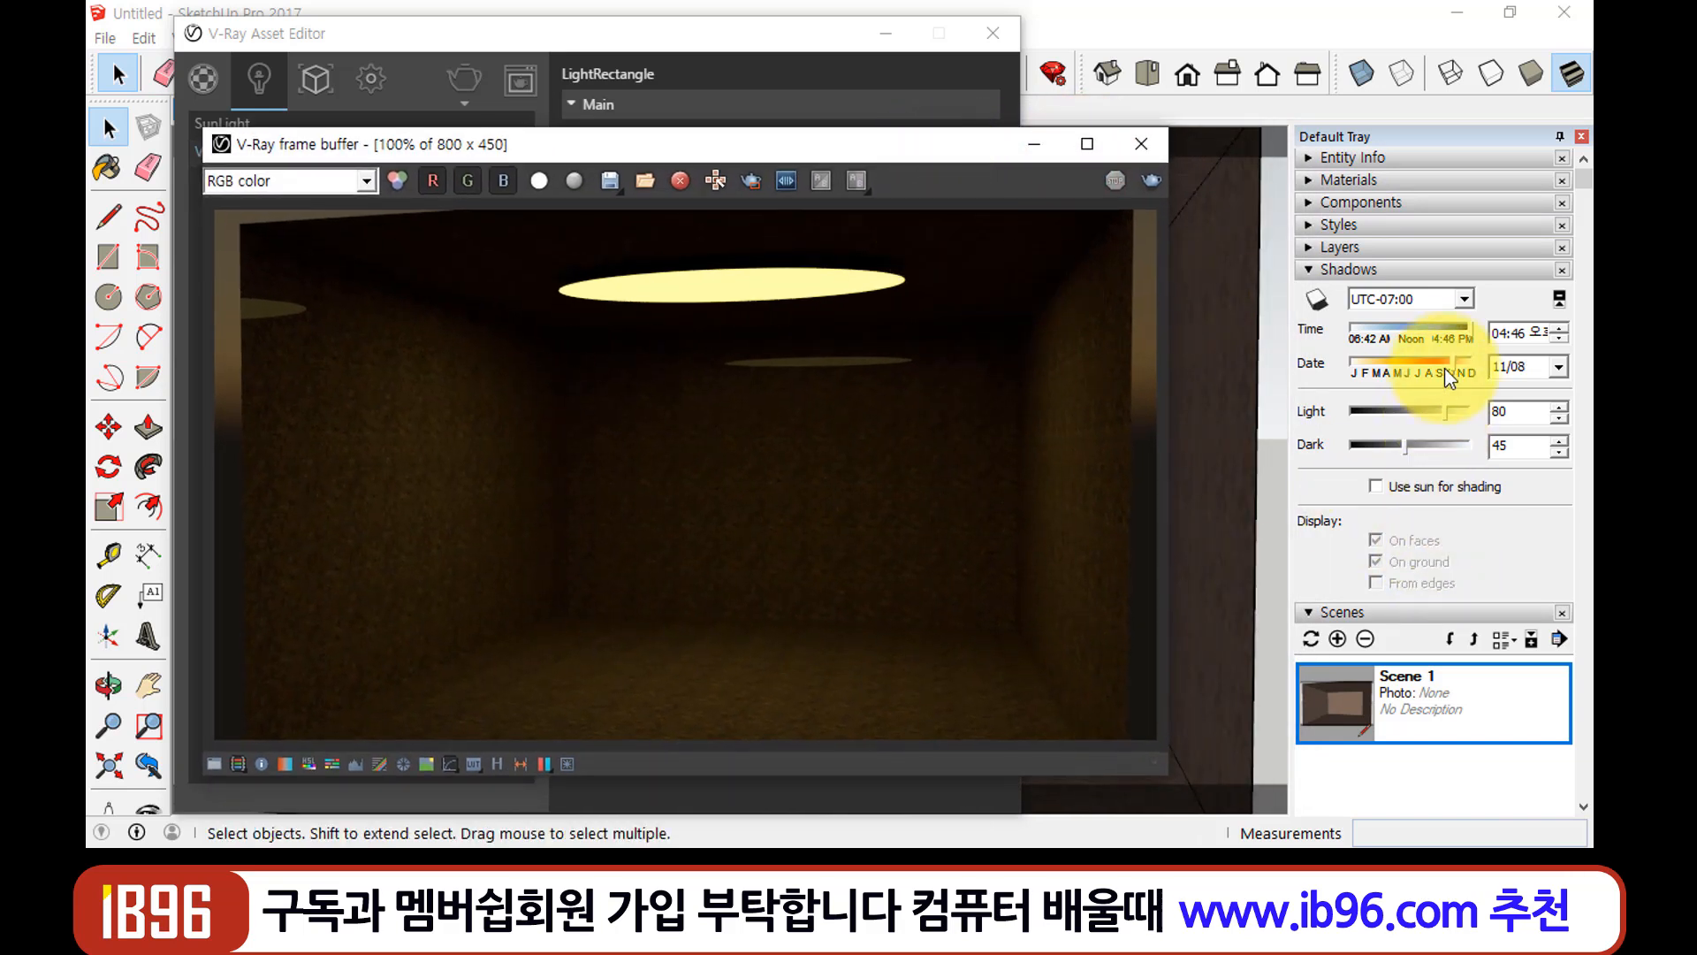
{"action": "left_click", "coordinate": [1463, 329]}
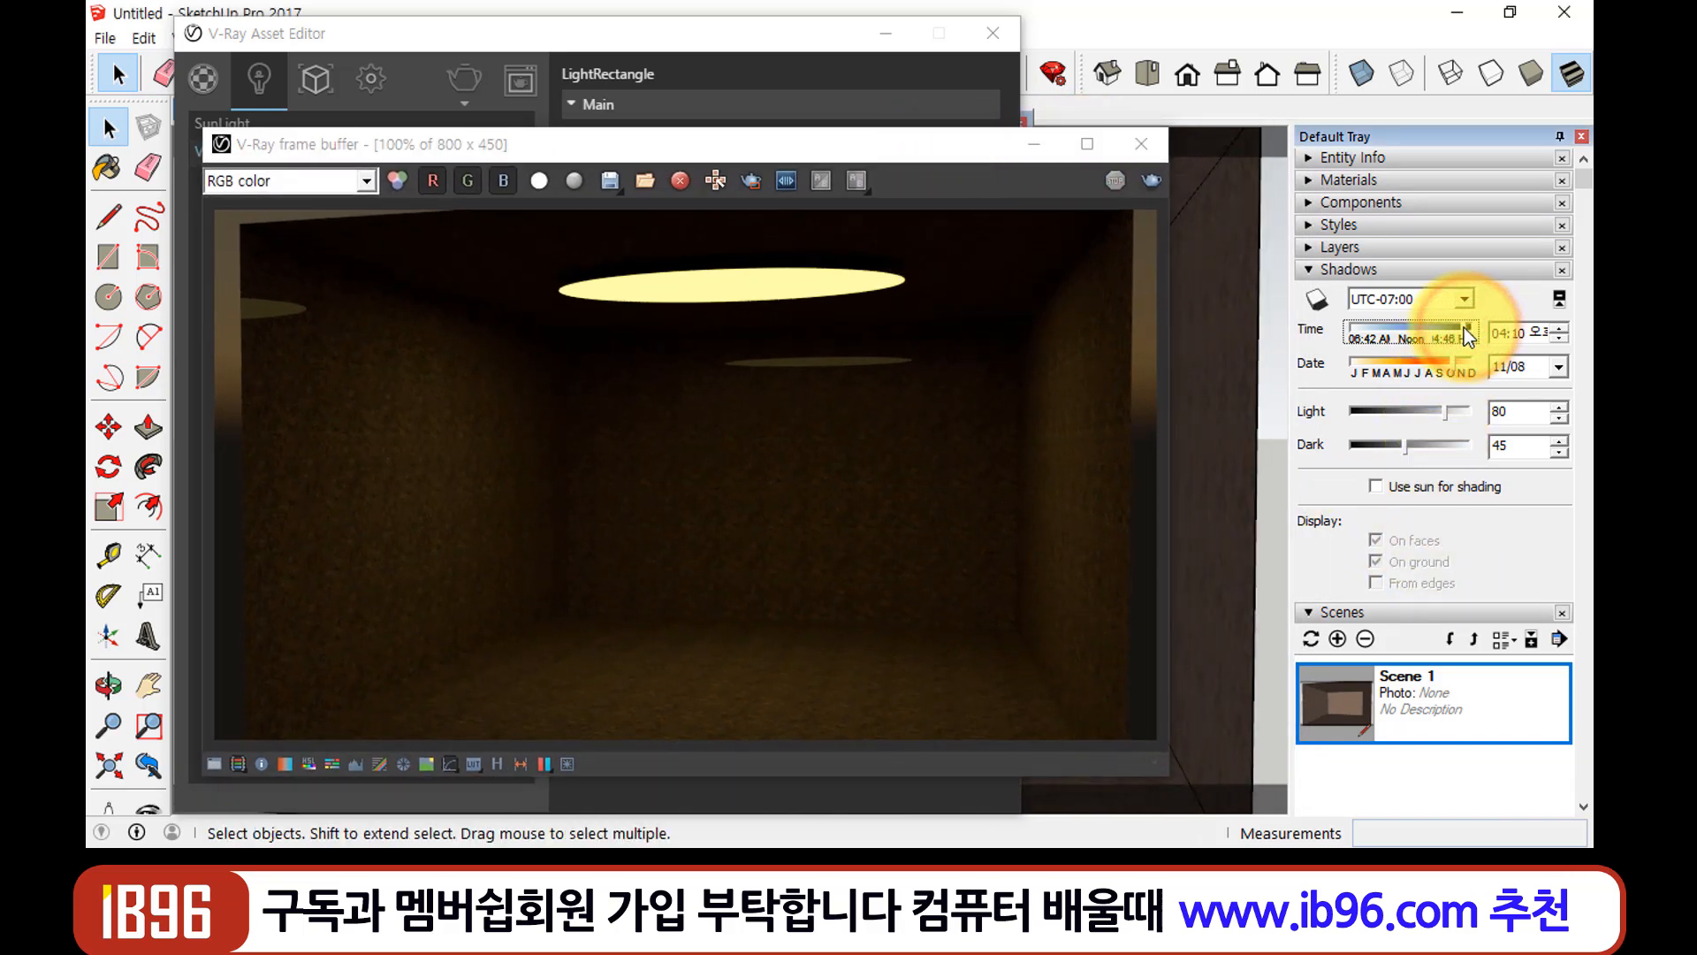
{"action": "left_click", "coordinate": [1152, 180]}
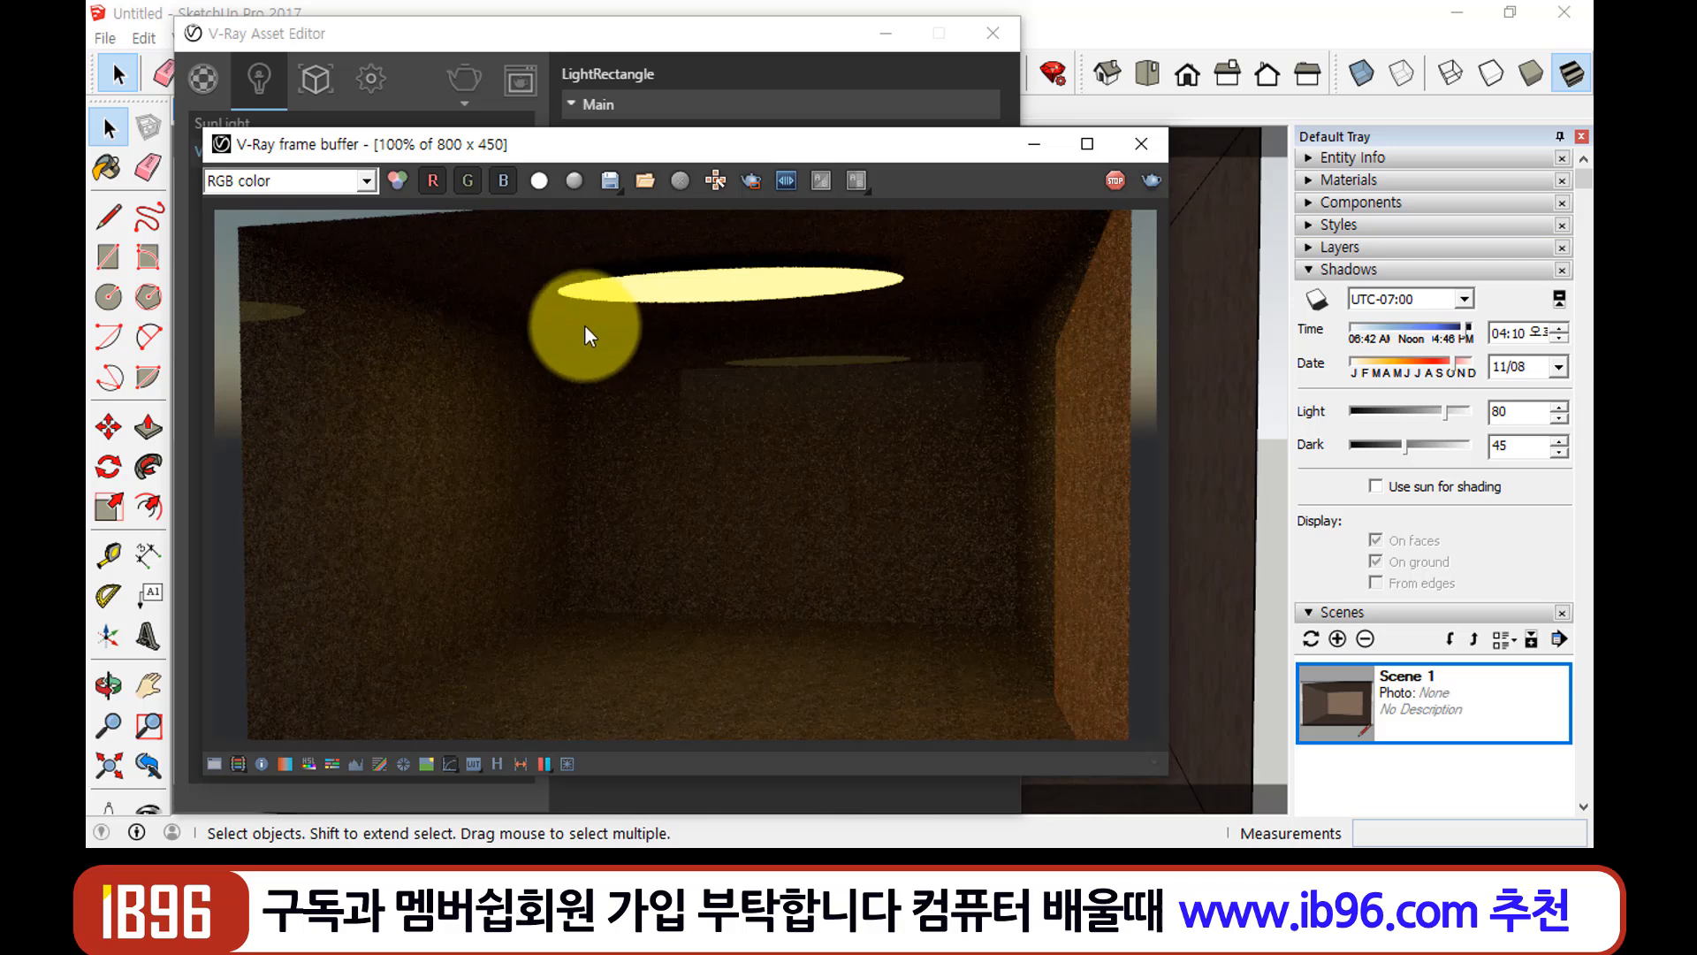
Set the rectangle light's Caustic Subdivs to 10000 and re-render the room
{"action": "left_click", "coordinate": [702, 29]}
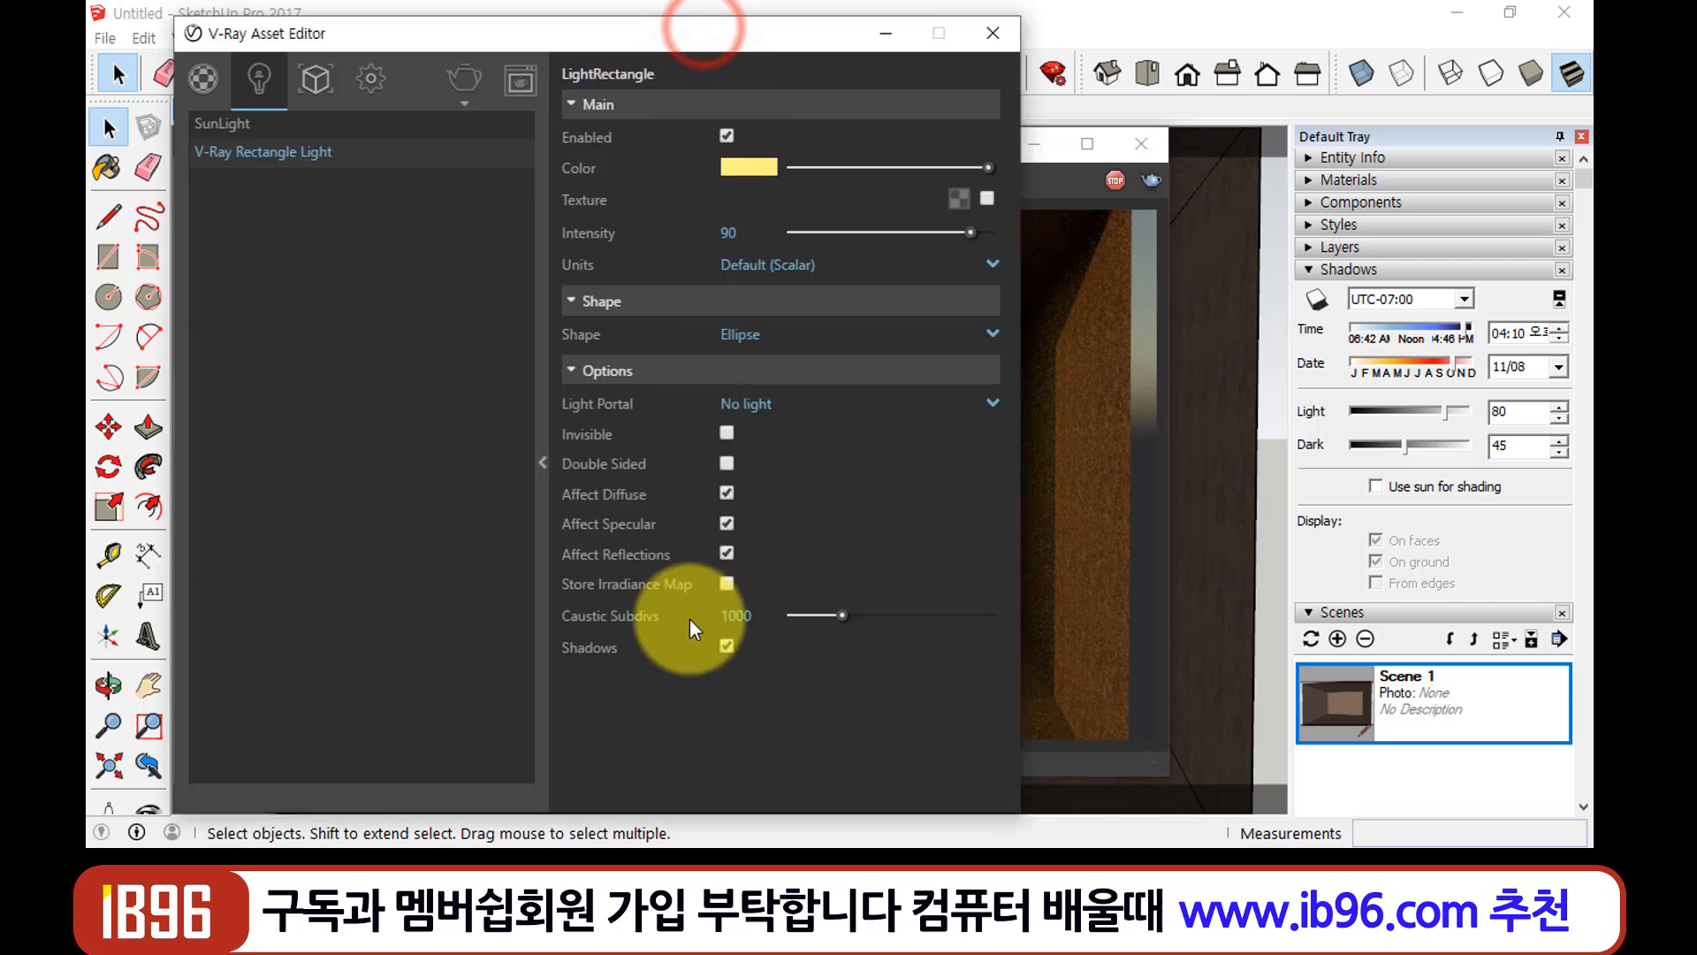
{"action": "left_click", "coordinate": [736, 616]}
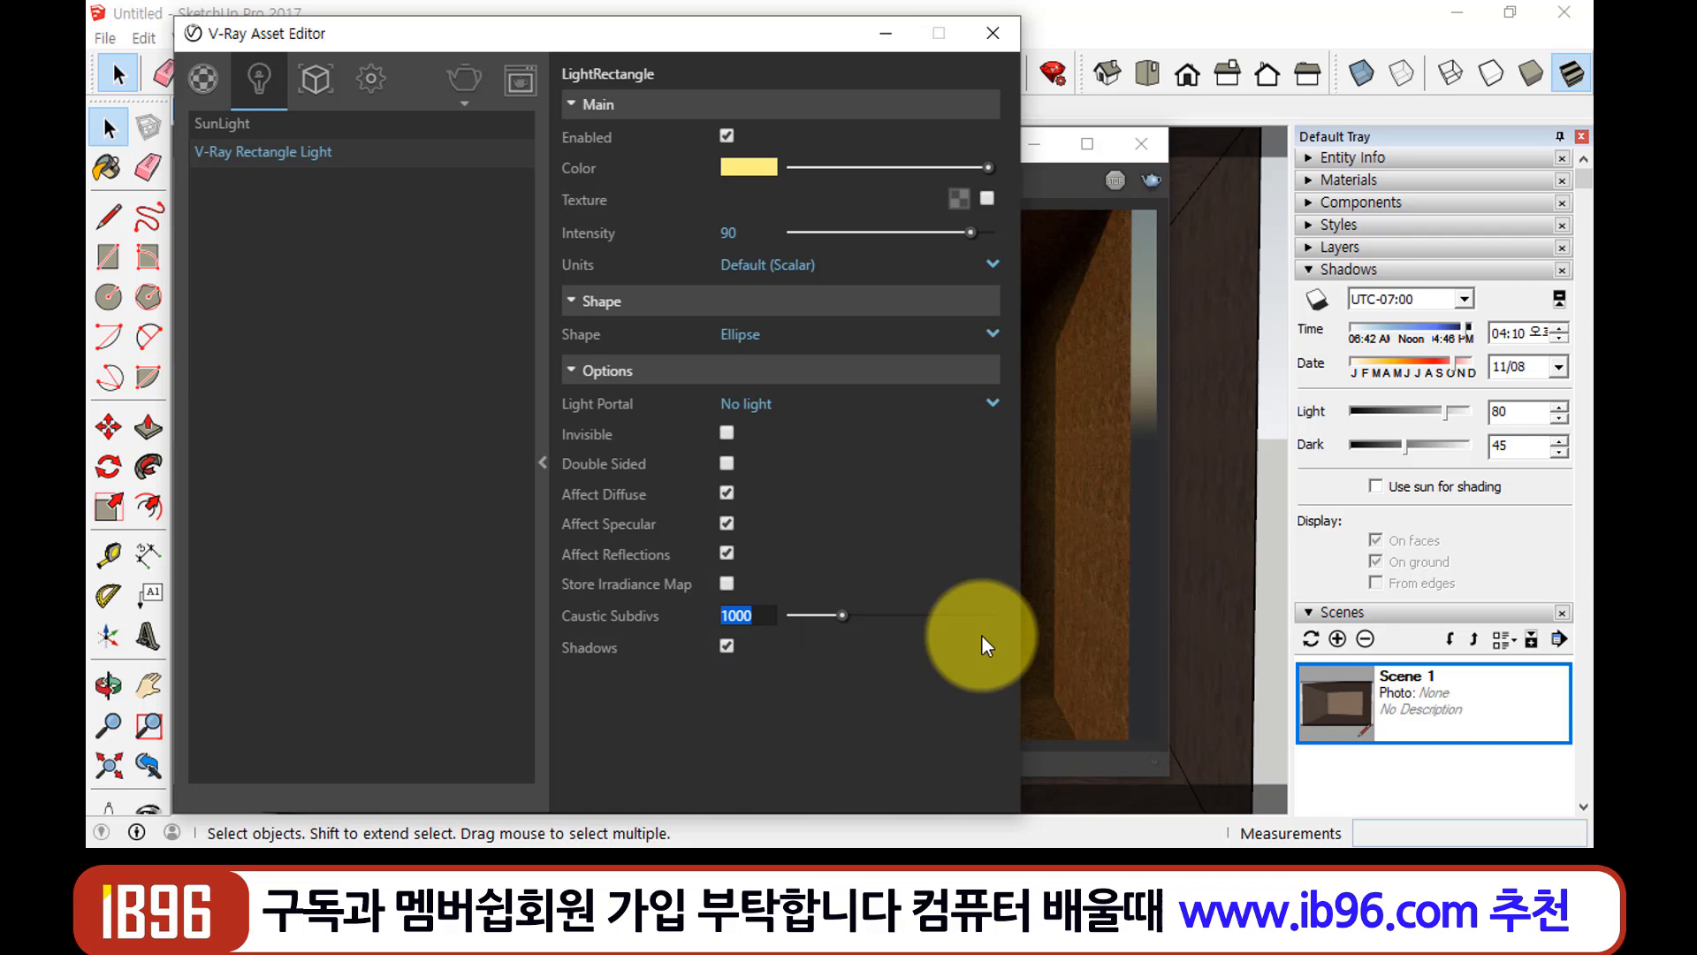
{"action": "left_click", "coordinate": [763, 617]}
{"action": "type", "text": "0"}
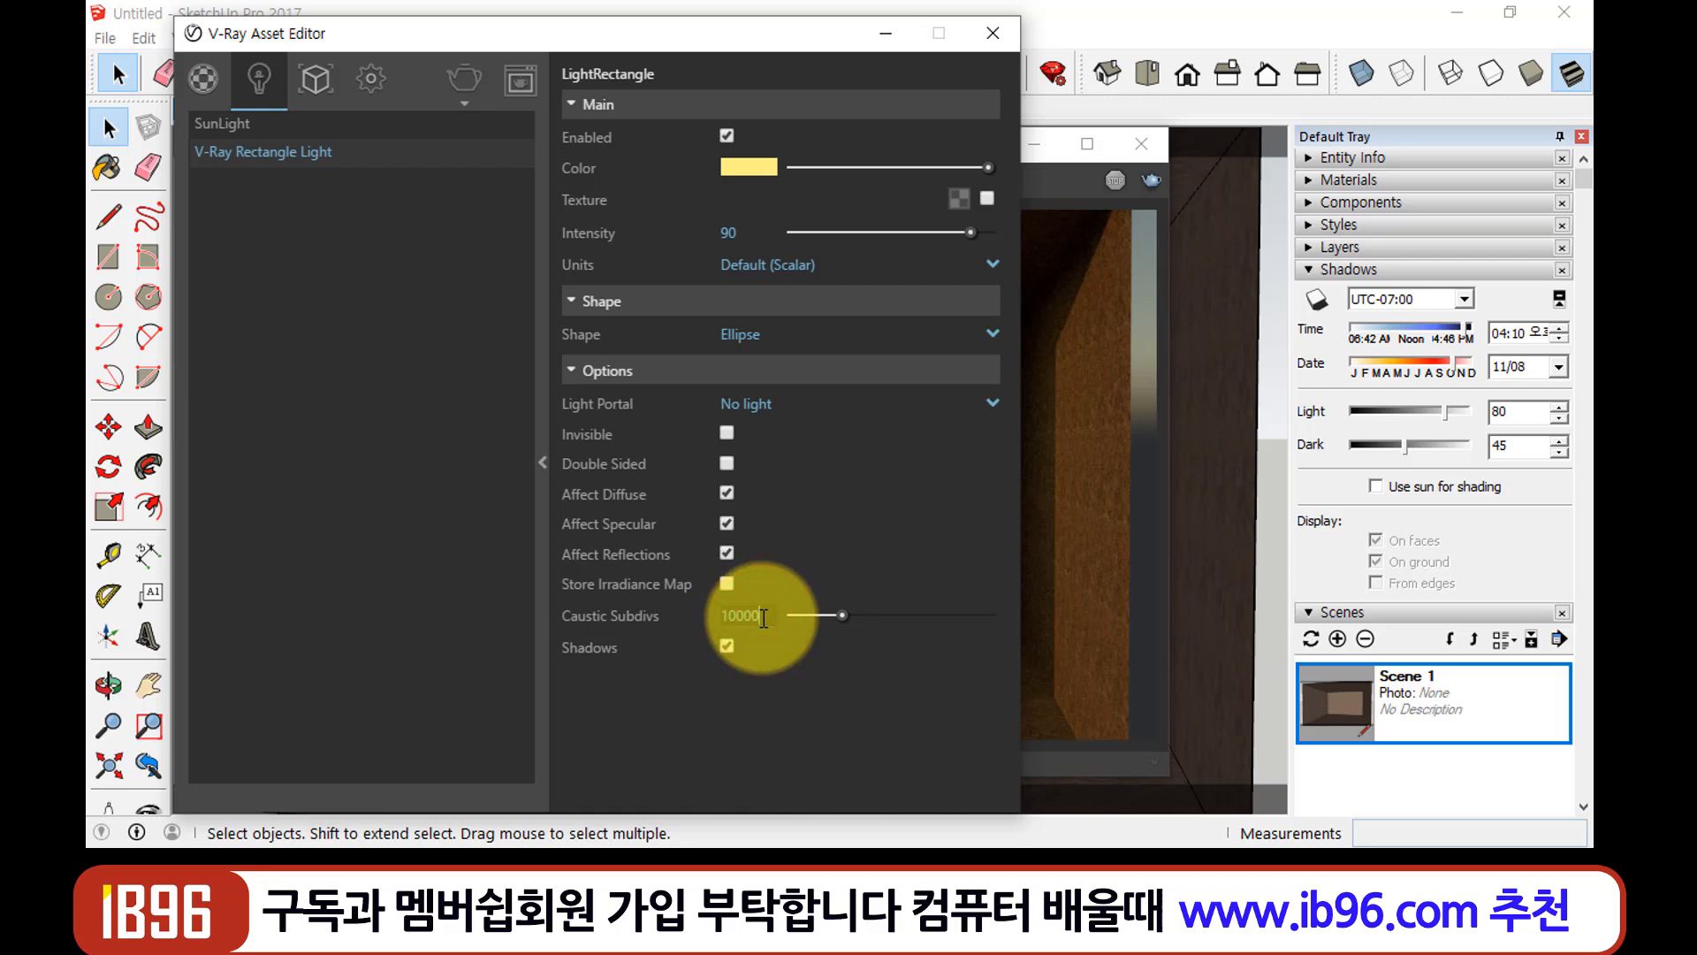
{"action": "key", "text": "Return"}
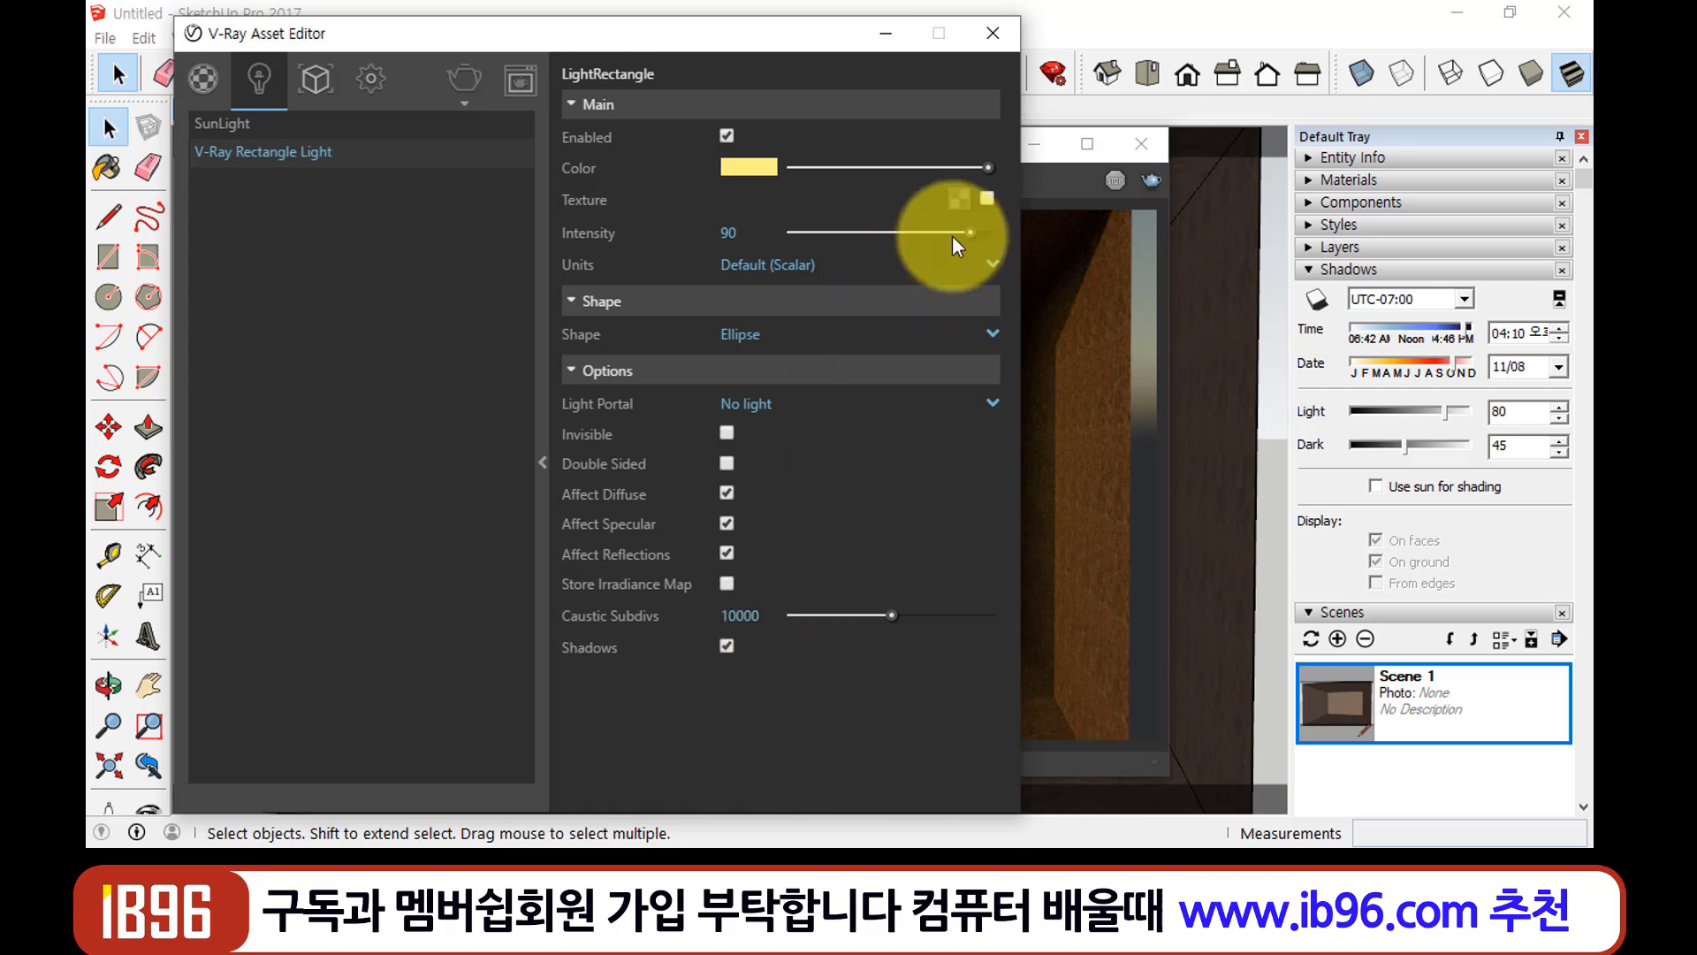
{"action": "left_click", "coordinate": [1054, 183]}
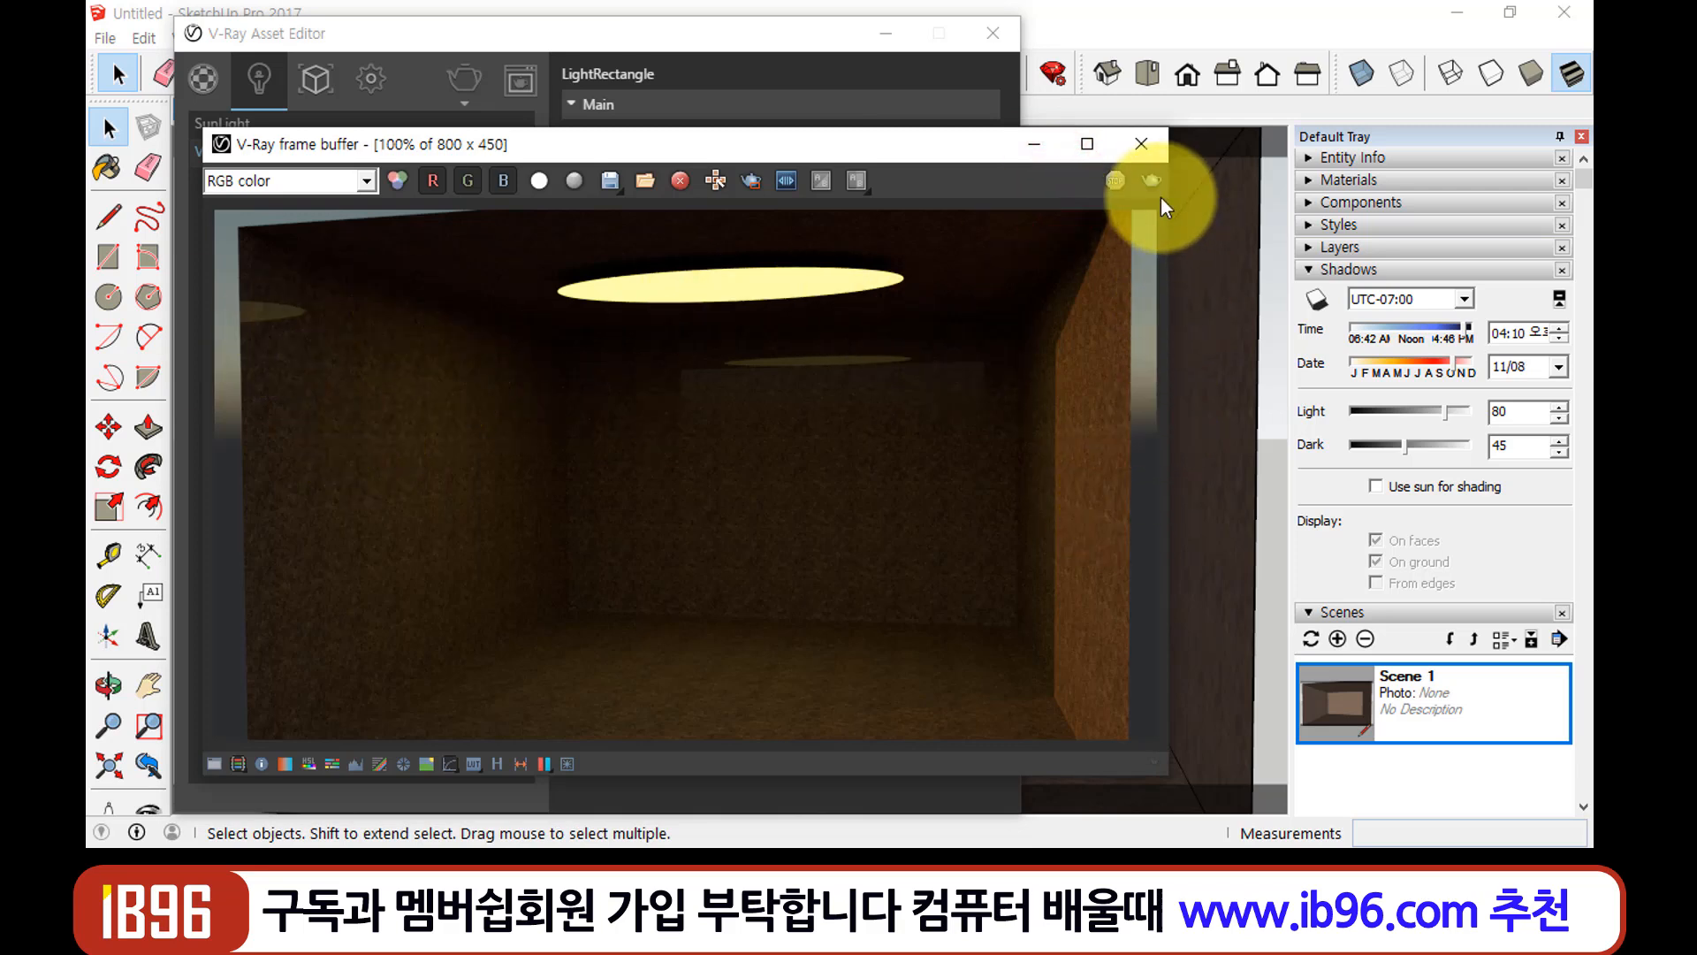
{"action": "left_click", "coordinate": [467, 78]}
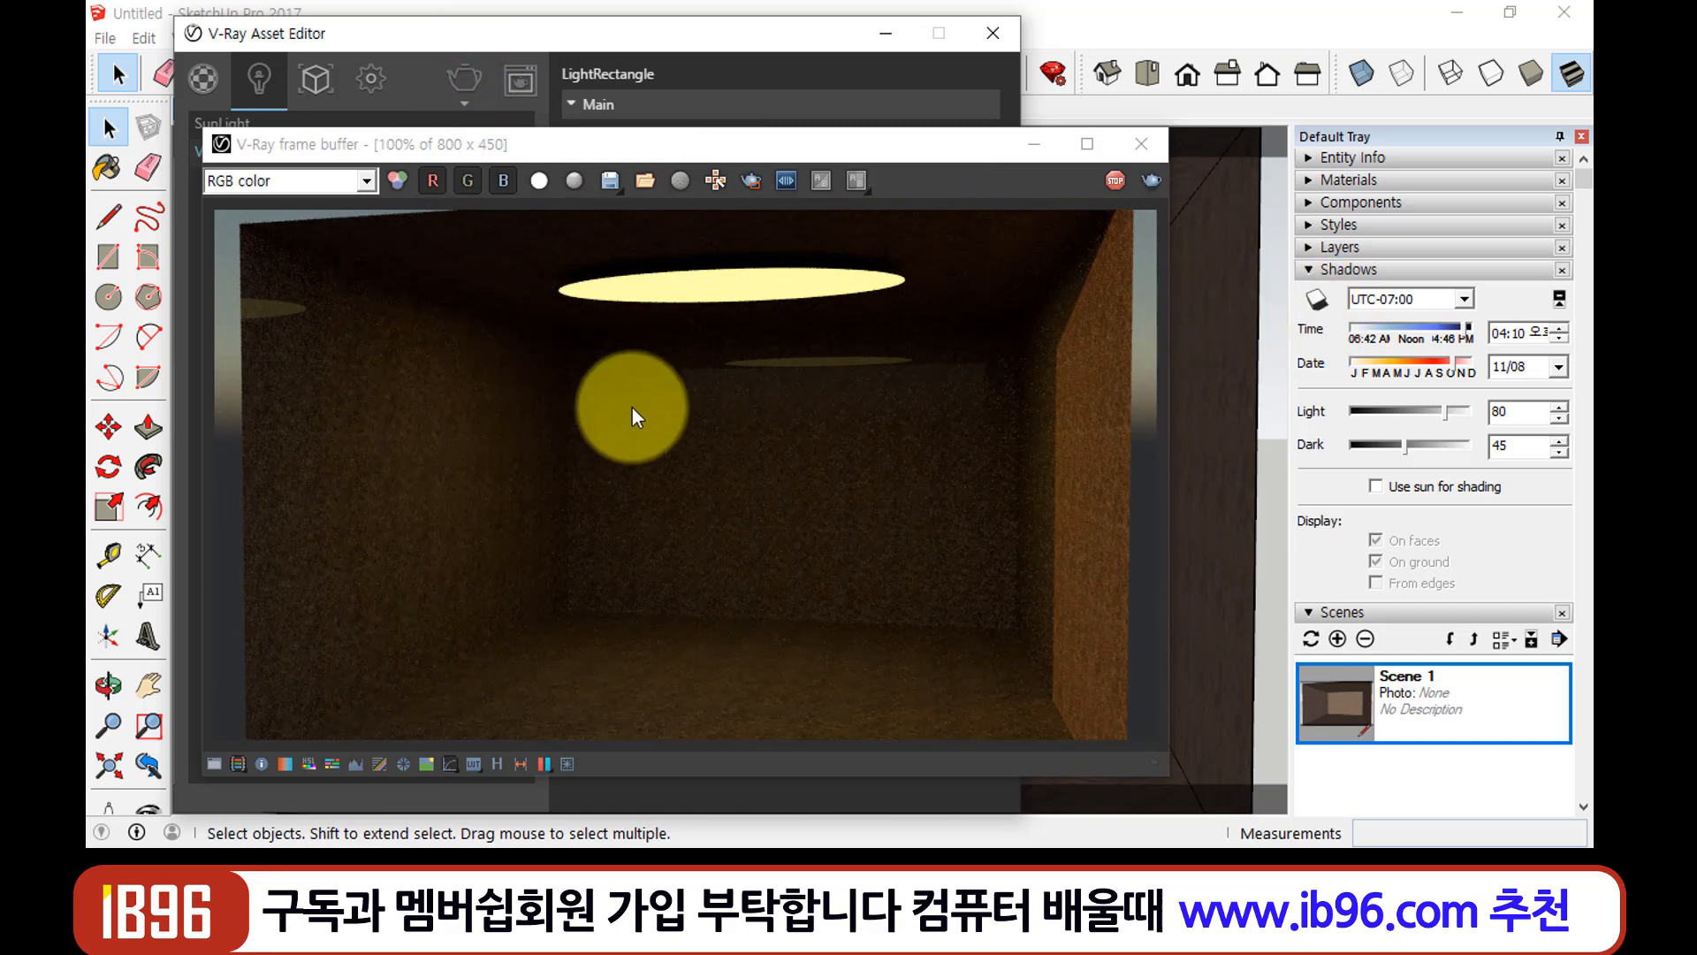
Set the rectangle light's Caustic Subdivs back to 1000 and close the asset editor, frame buffer and progress windows
{"action": "left_click", "coordinate": [696, 40]}
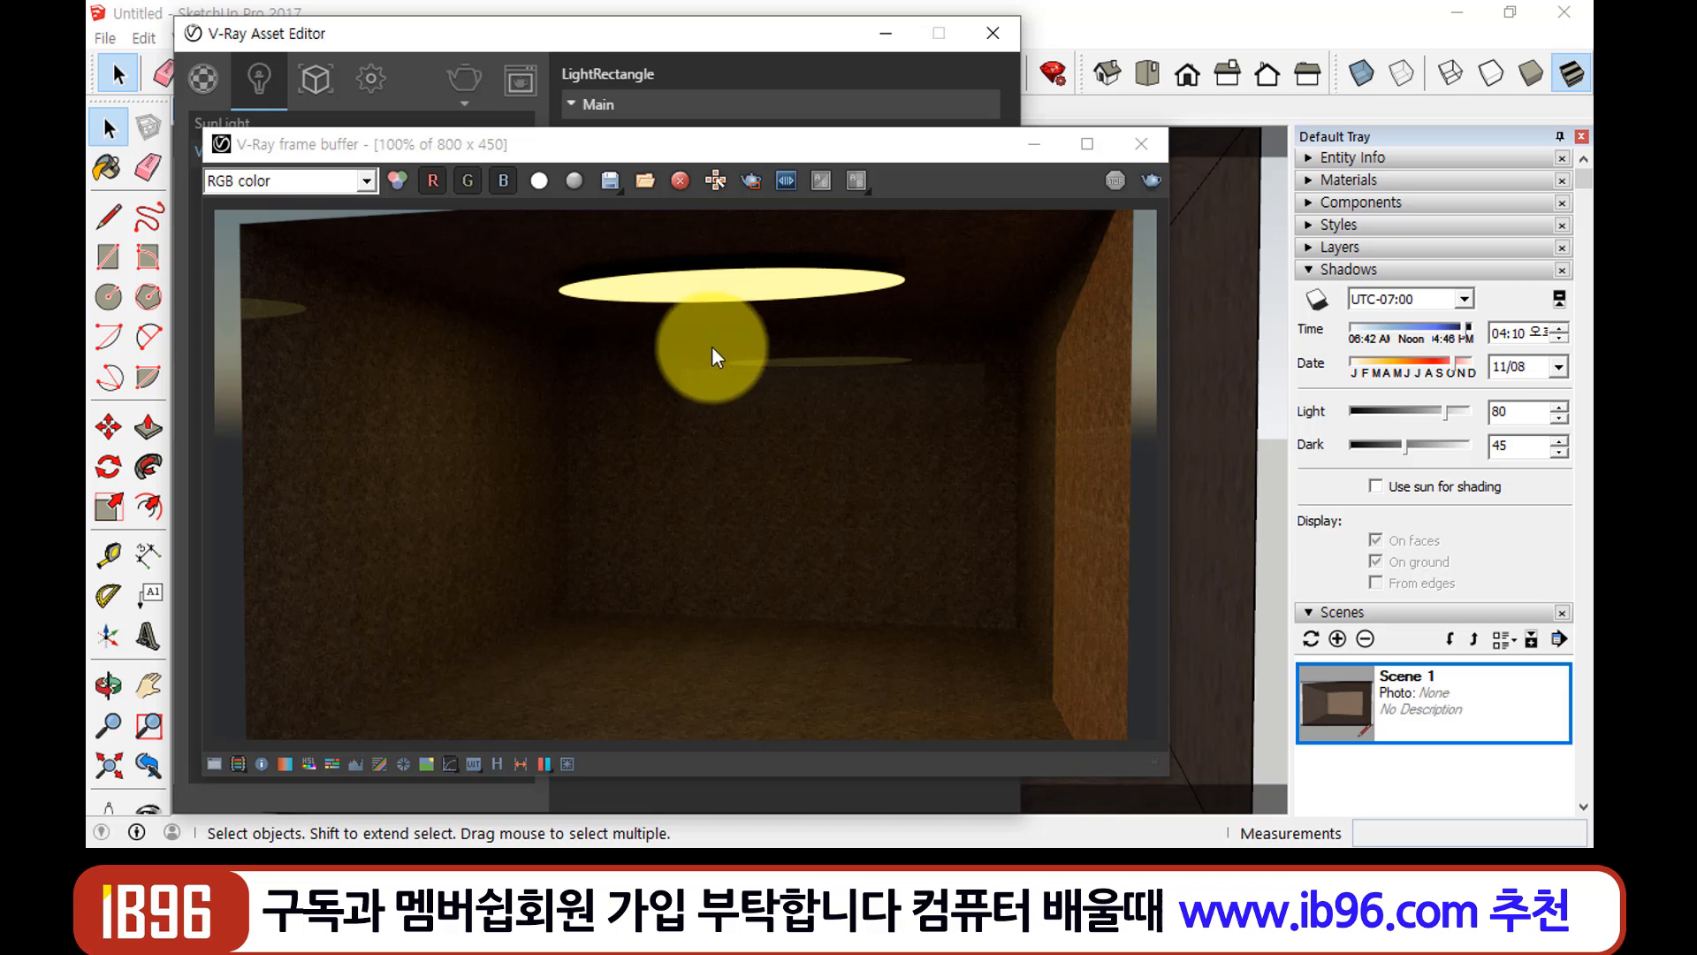
{"action": "left_click", "coordinate": [758, 26]}
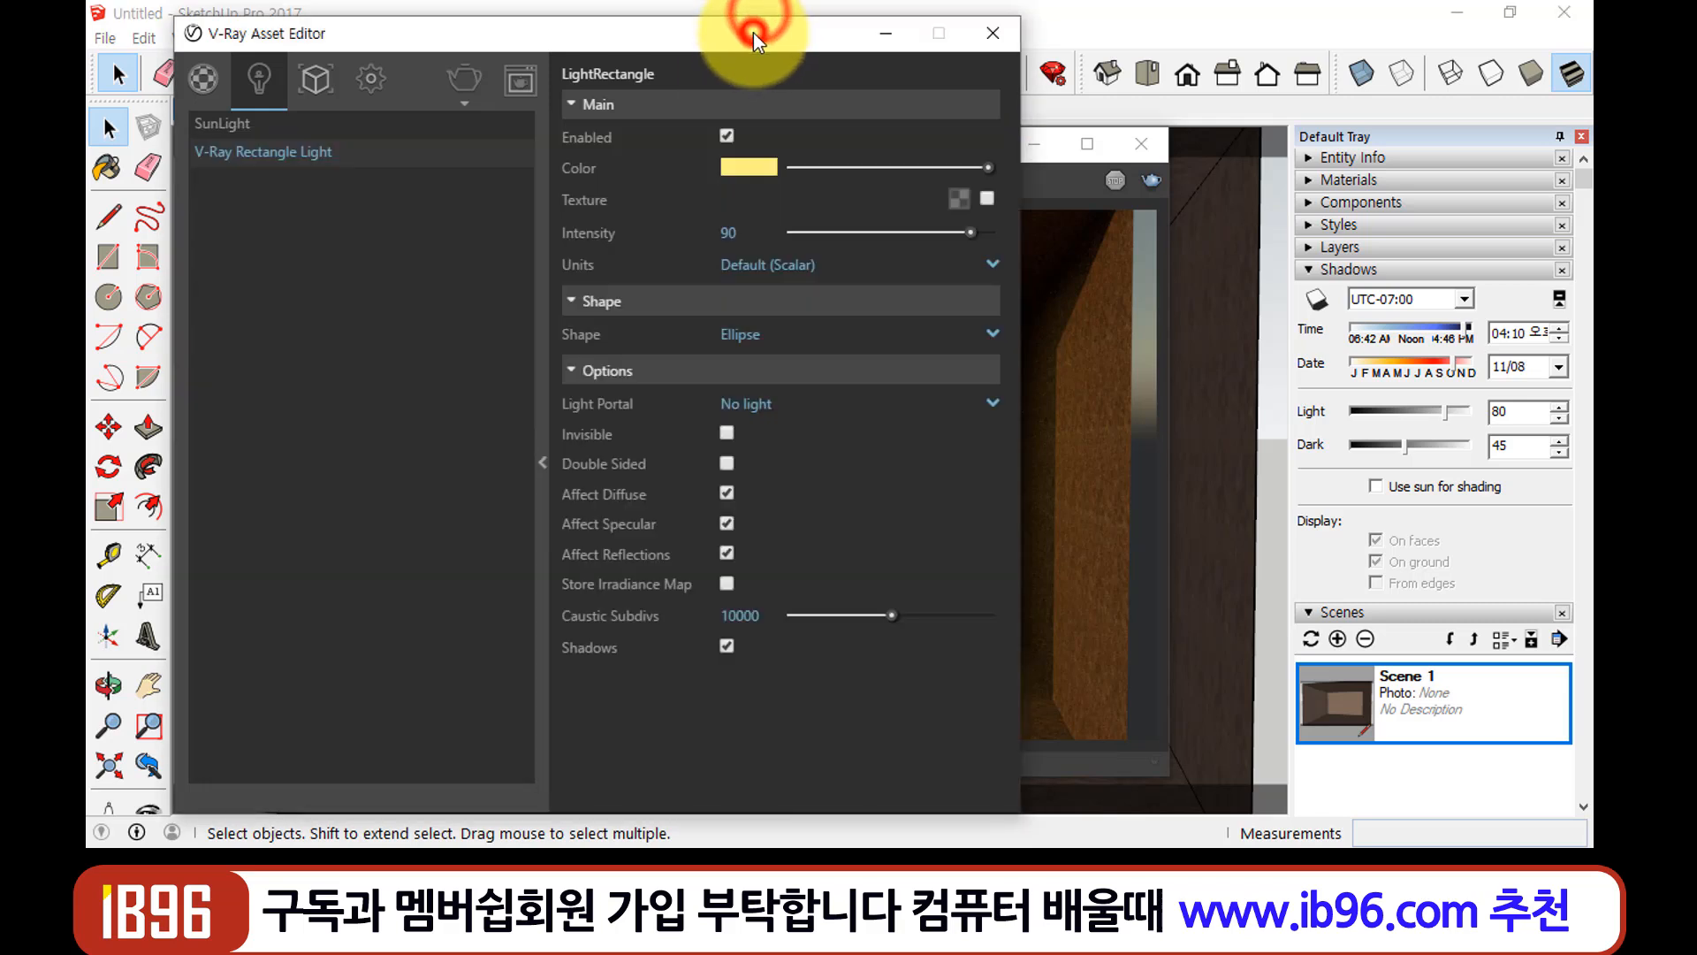
{"action": "left_click", "coordinate": [767, 614]}
{"action": "key", "text": "BackSpace"}
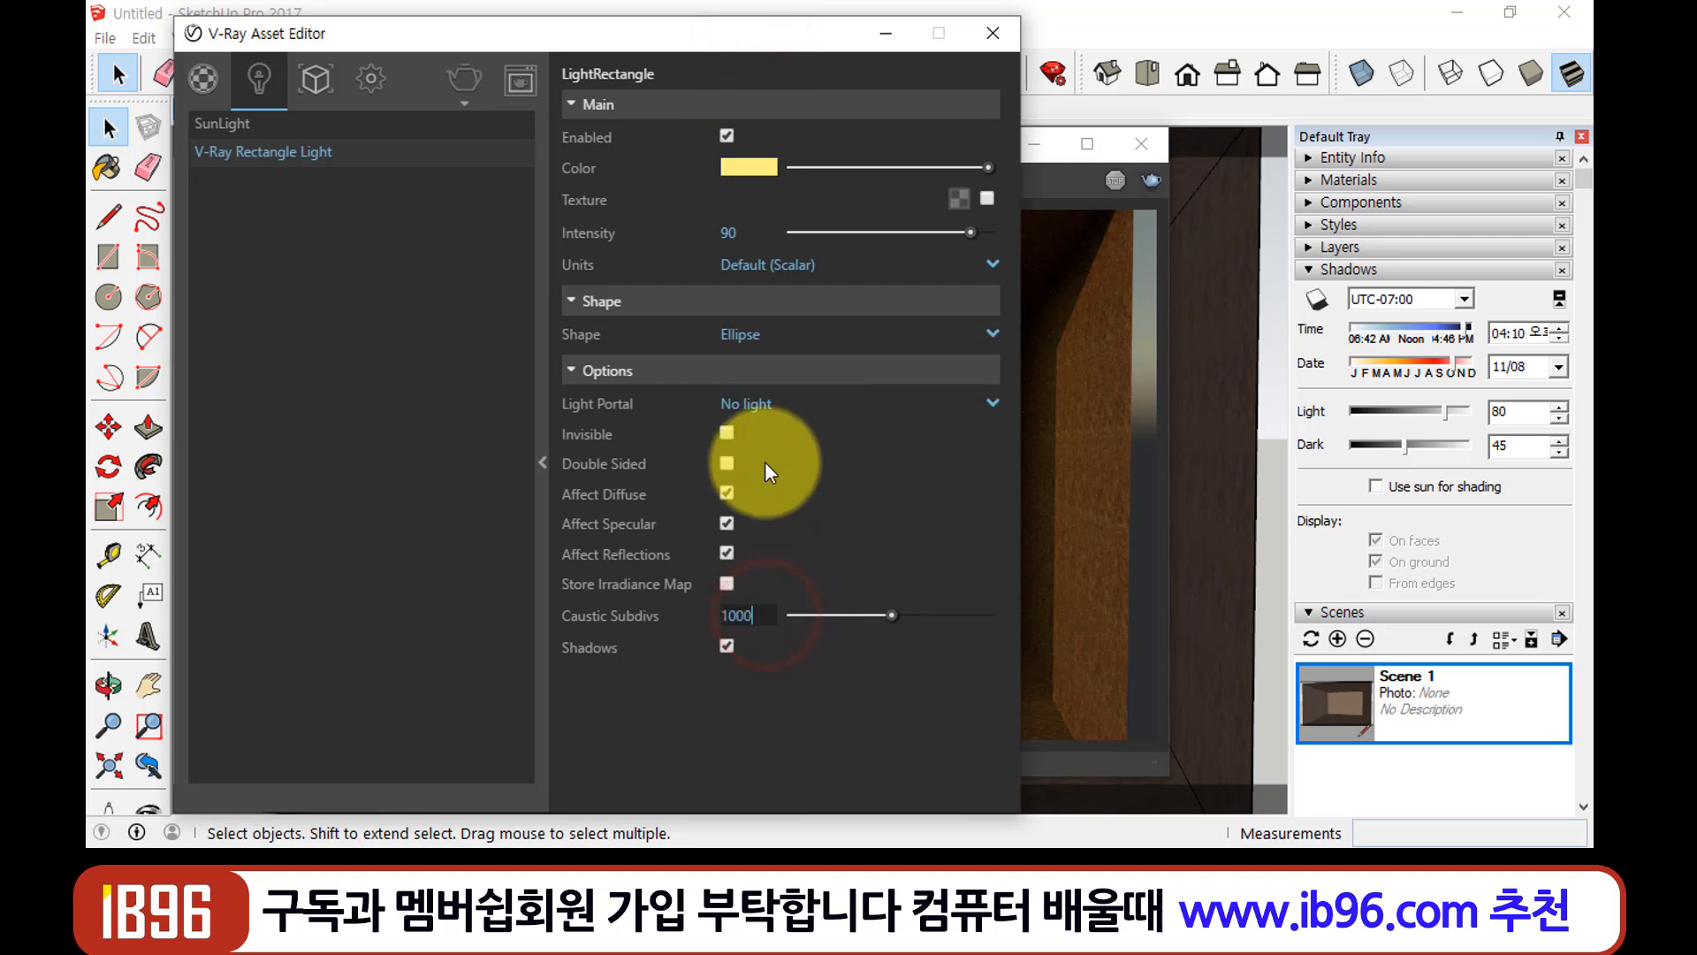
{"action": "key", "text": "Return"}
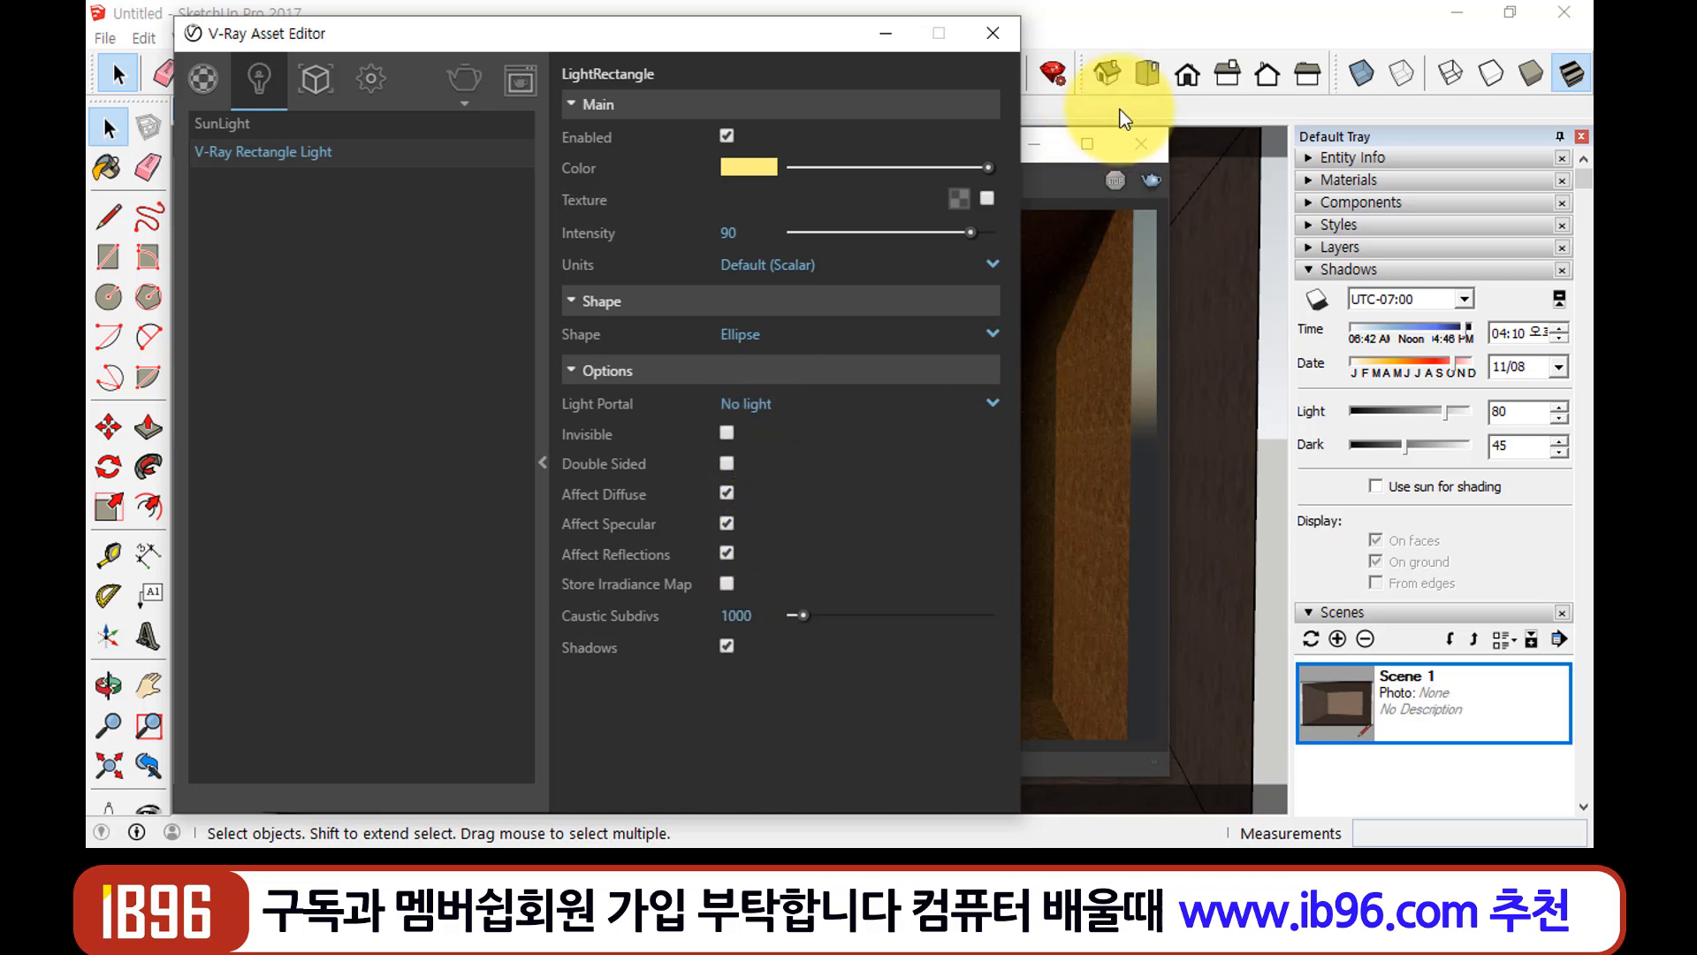
{"action": "left_click", "coordinate": [1011, 29]}
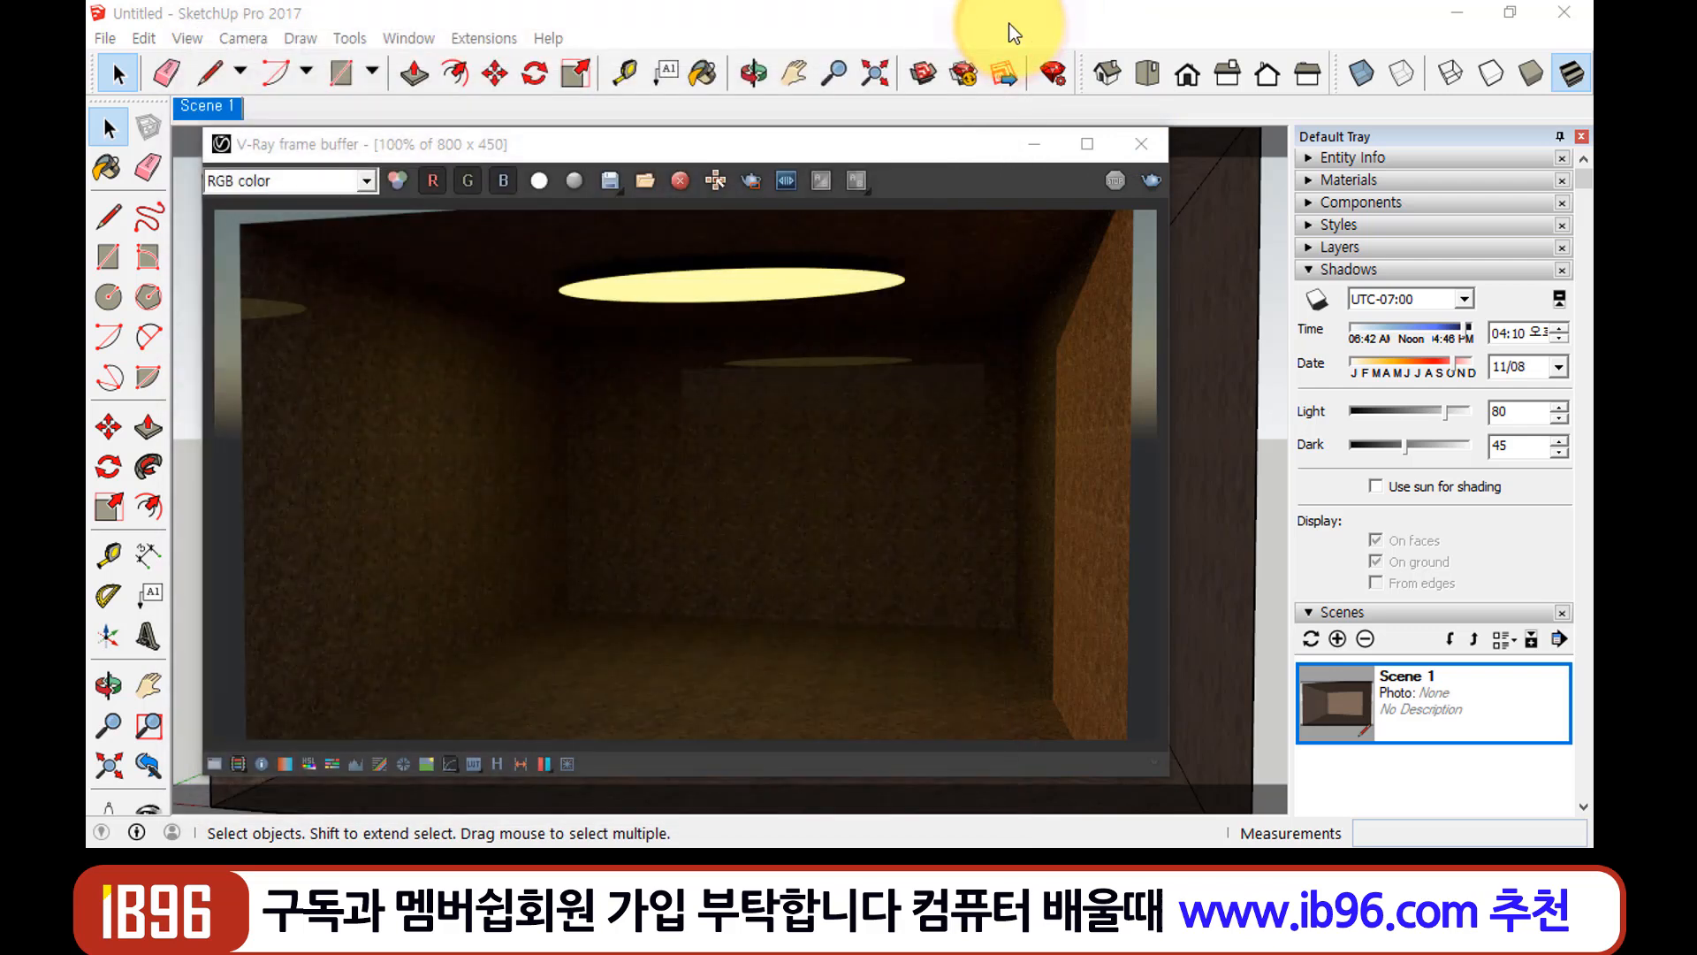
{"action": "left_click", "coordinate": [1154, 143]}
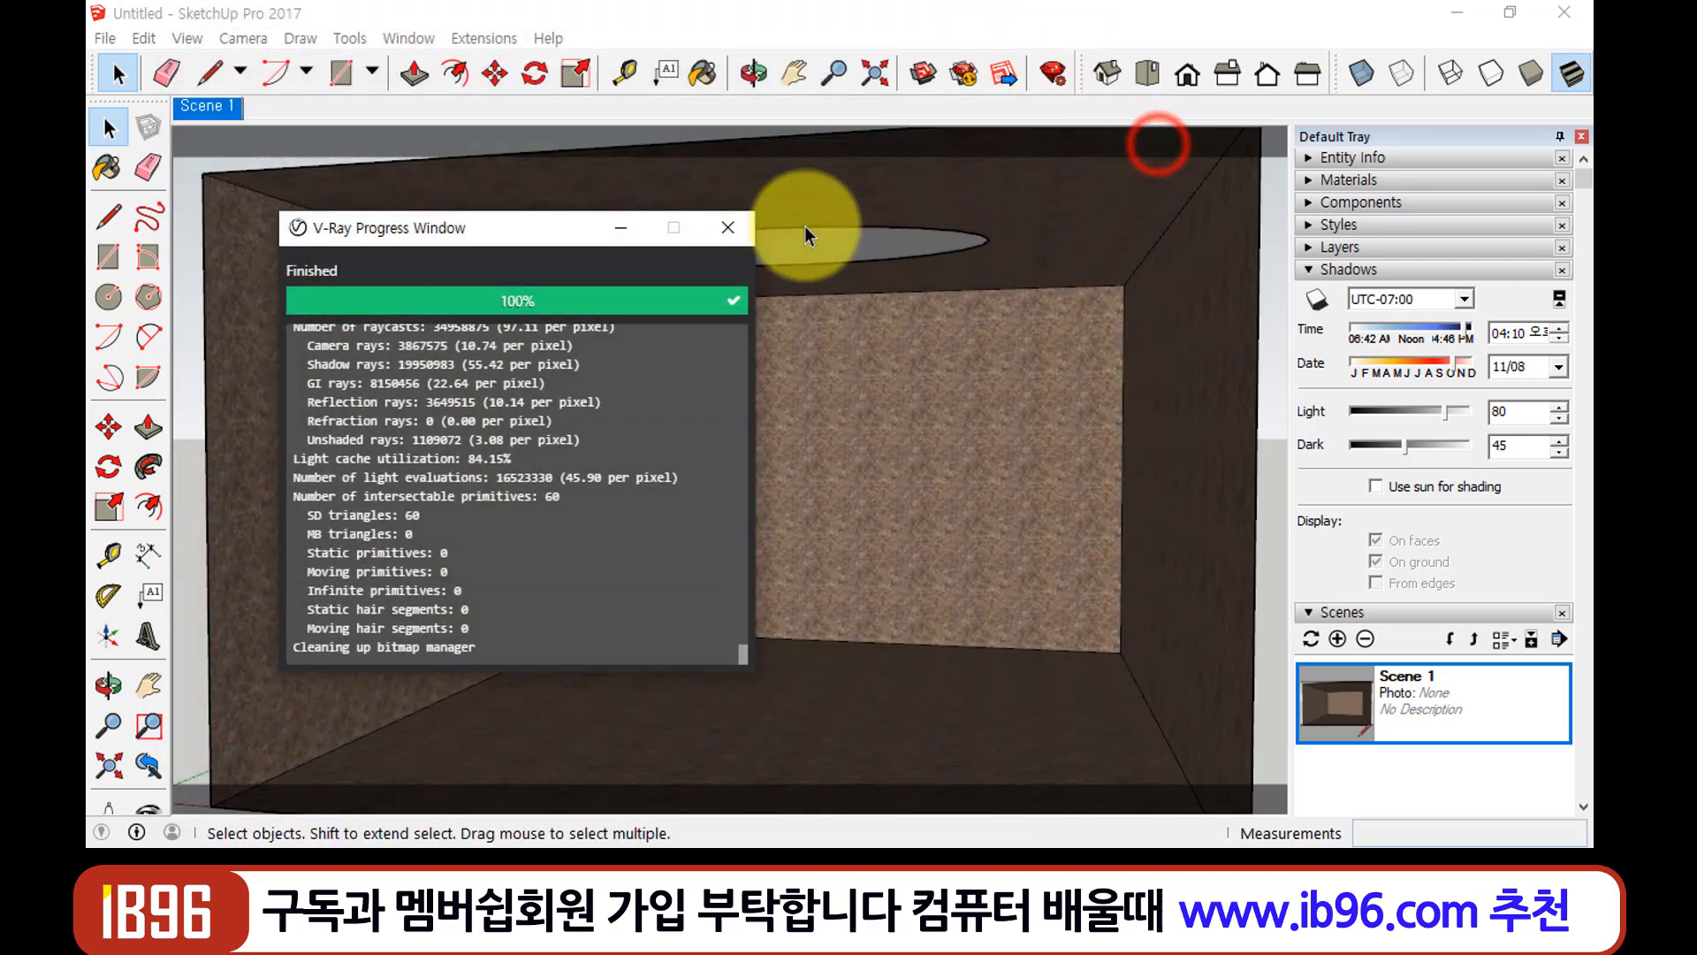
{"action": "left_click", "coordinate": [750, 232]}
Load the LEMA BAILU chair from 3D Warehouse into the model and place it on the room's floor
{"action": "left_click", "coordinate": [110, 39]}
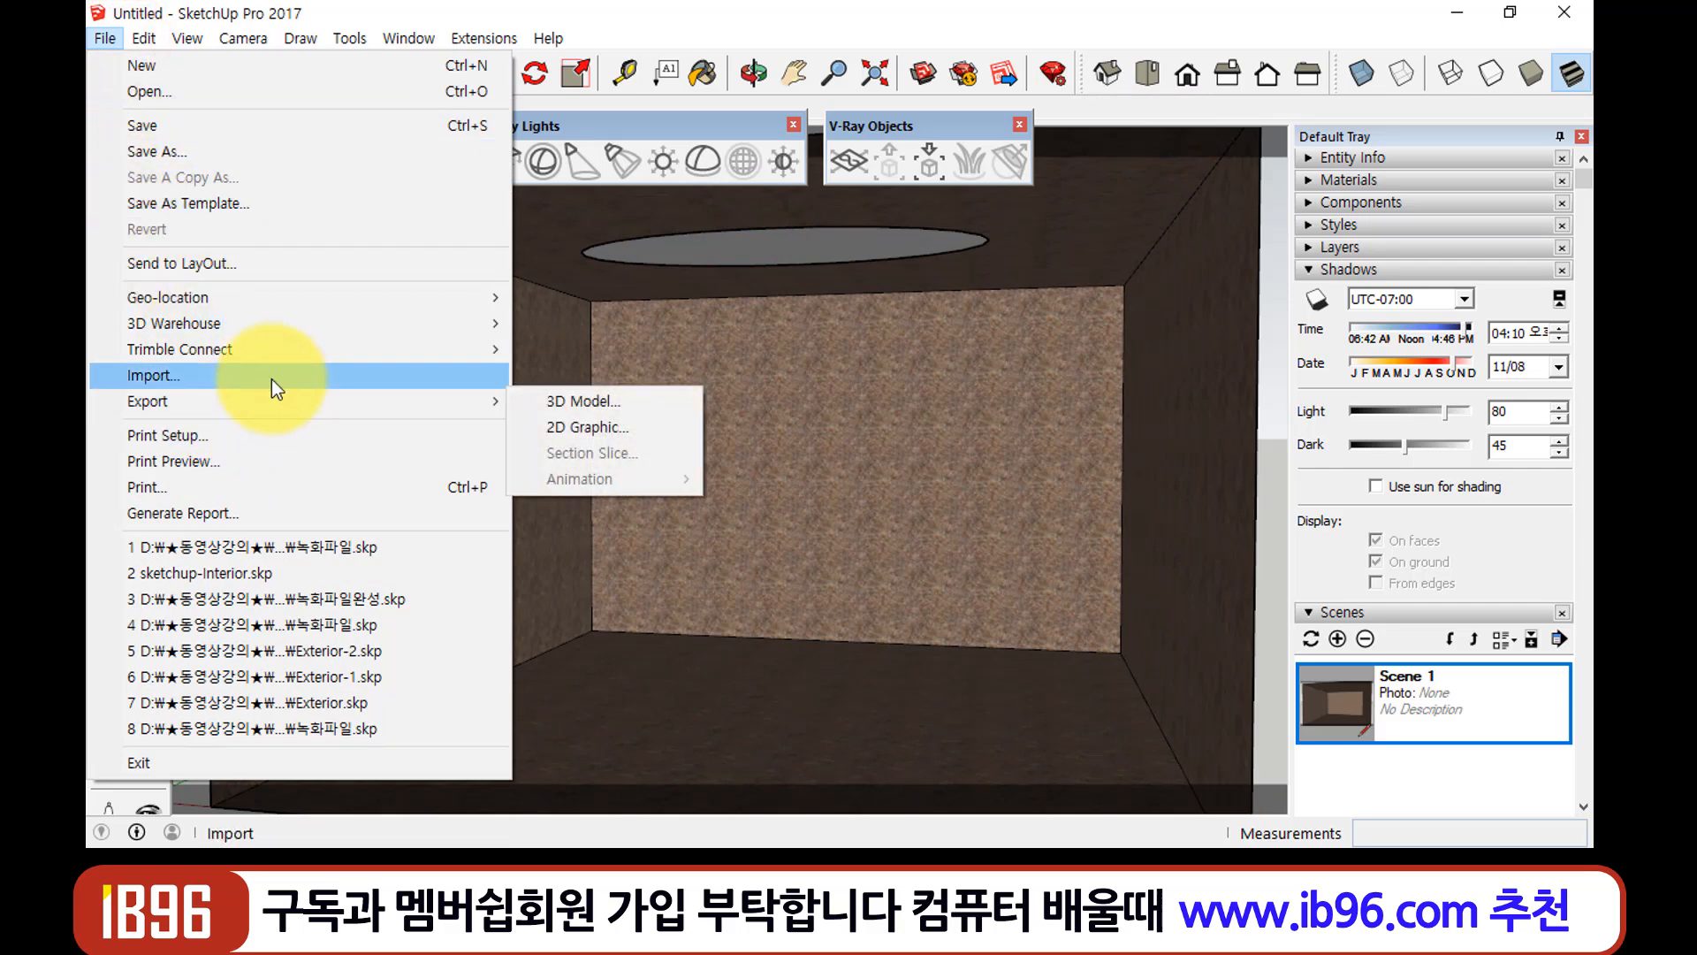
{"action": "mouse_move", "coordinate": [316, 322]}
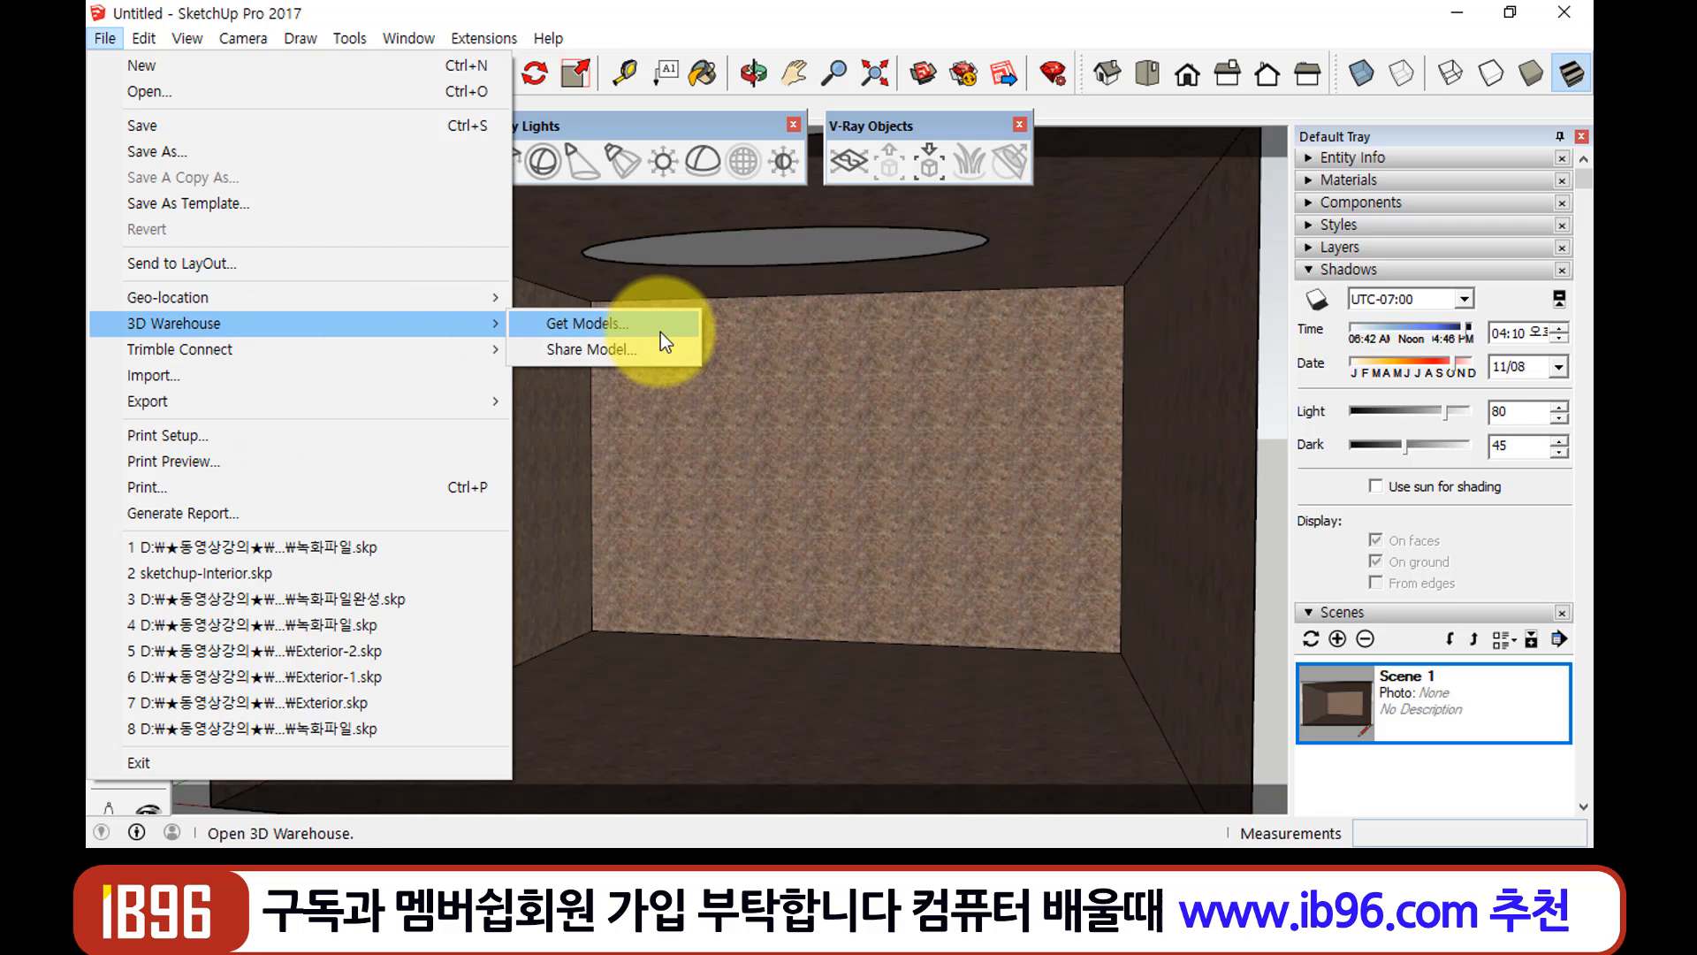
{"action": "left_click", "coordinate": [660, 333]}
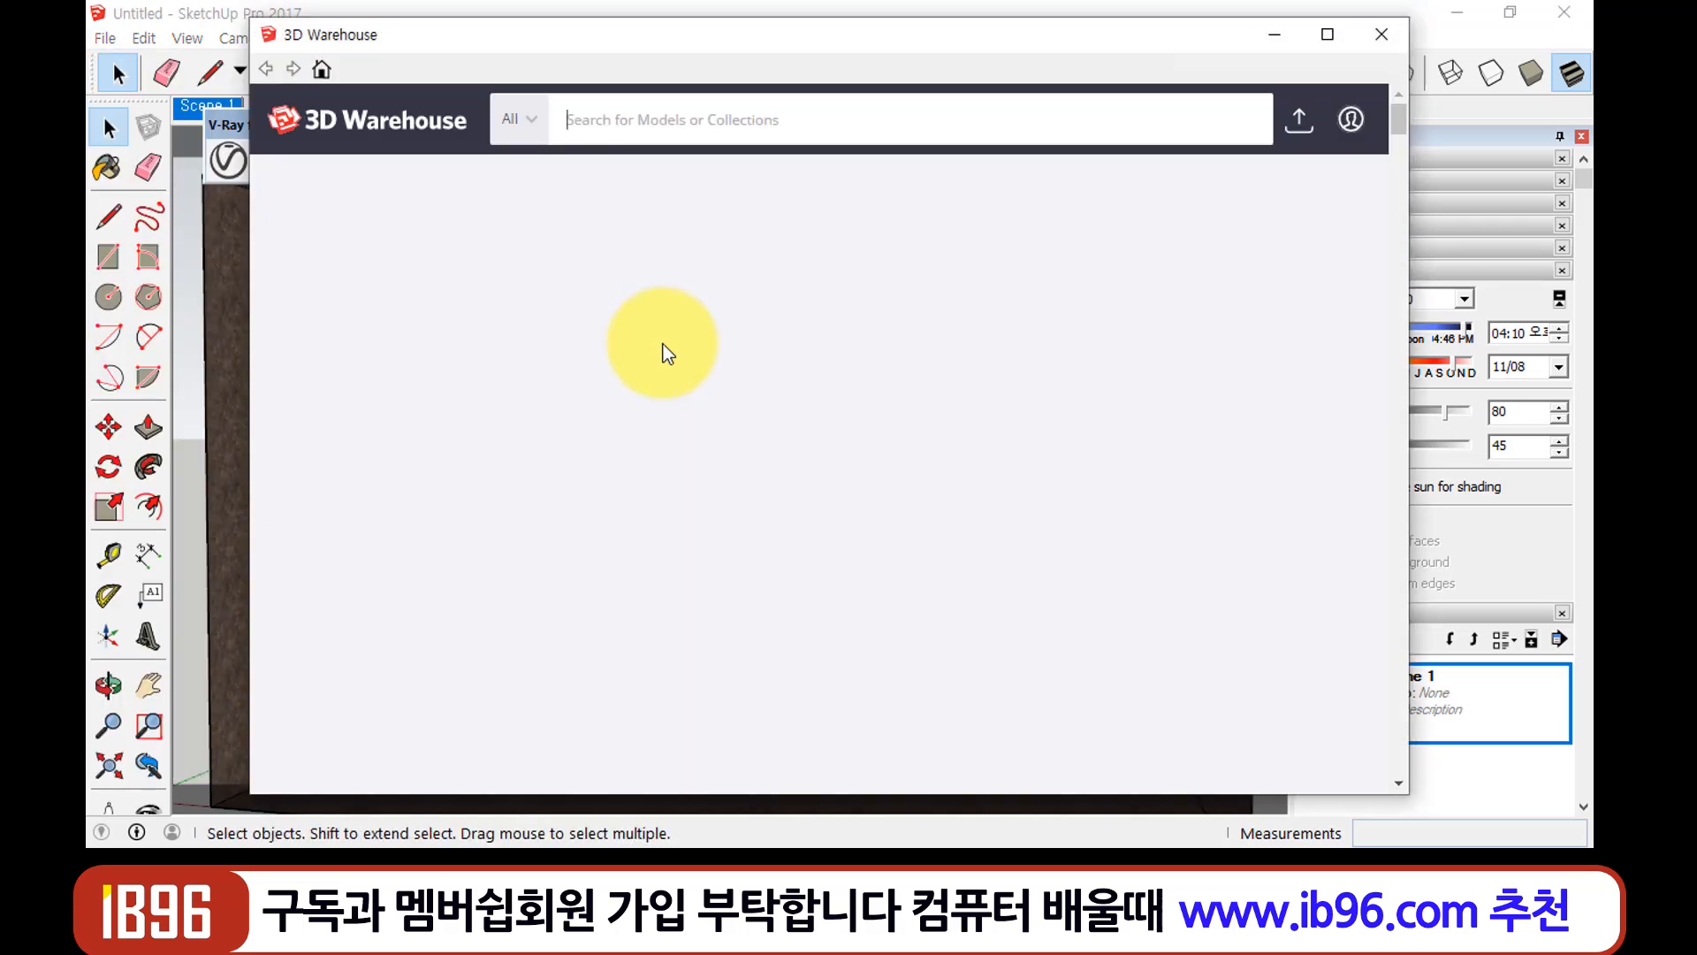
{"action": "left_click", "coordinate": [643, 124]}
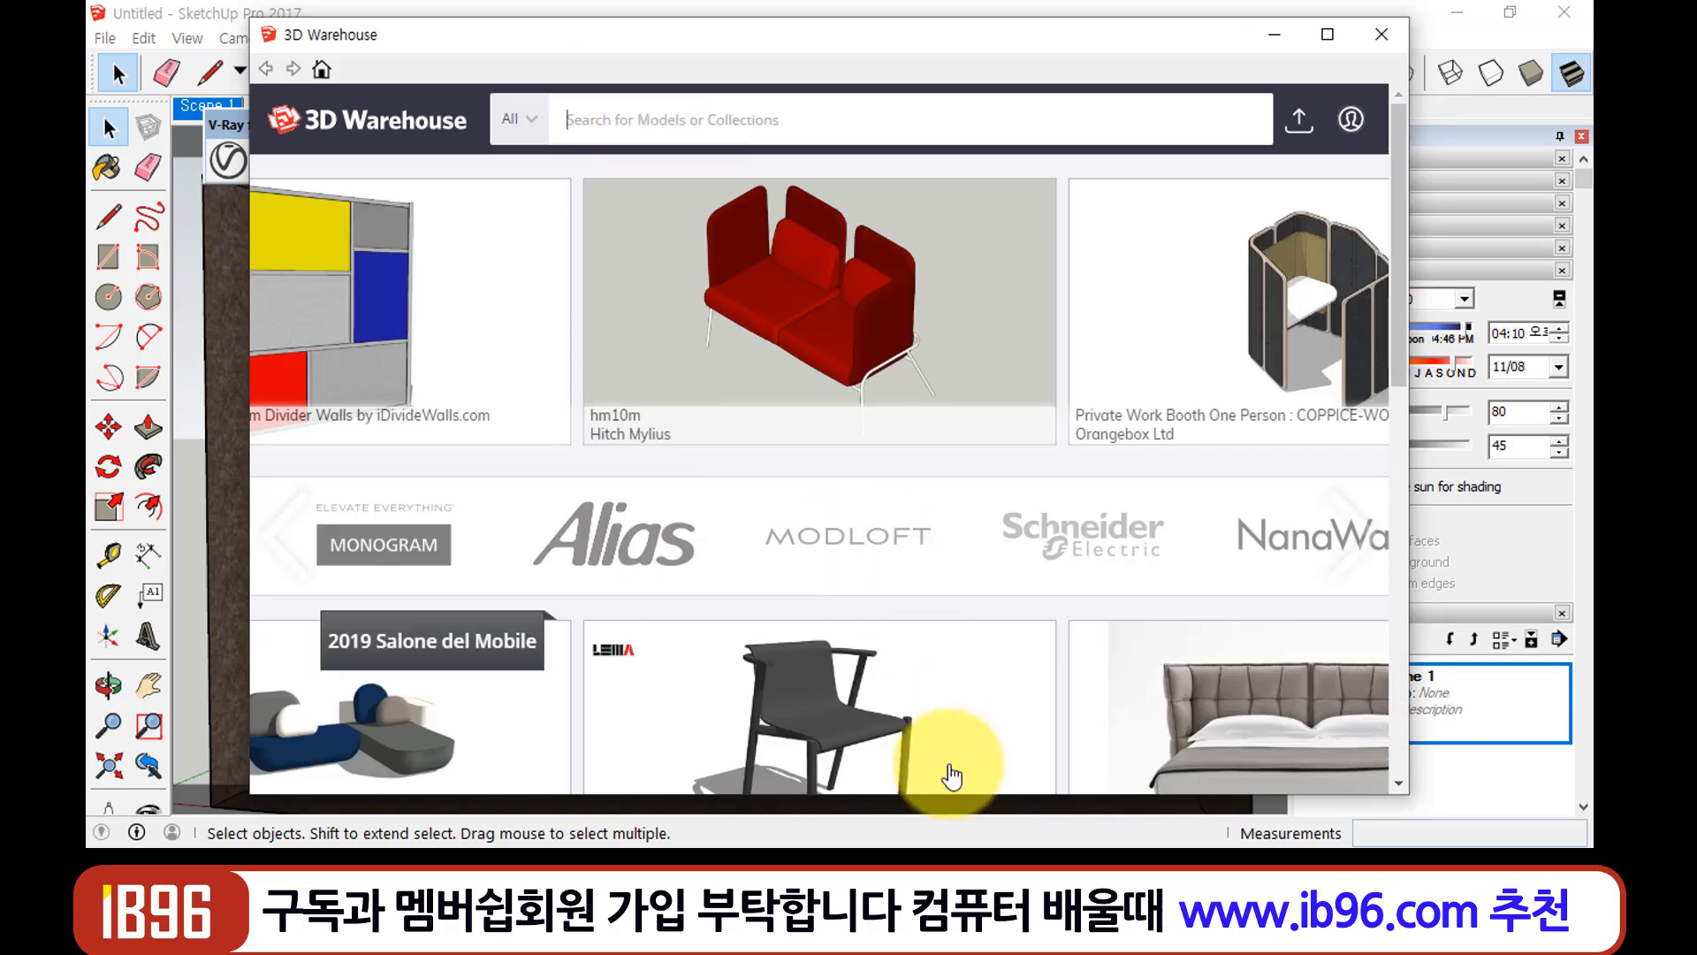
{"action": "scroll", "coordinate": [1022, 668], "scroll_direction": "down", "scroll_amount": 5}
{"action": "scroll", "coordinate": [1035, 660], "scroll_direction": "up", "scroll_amount": 1}
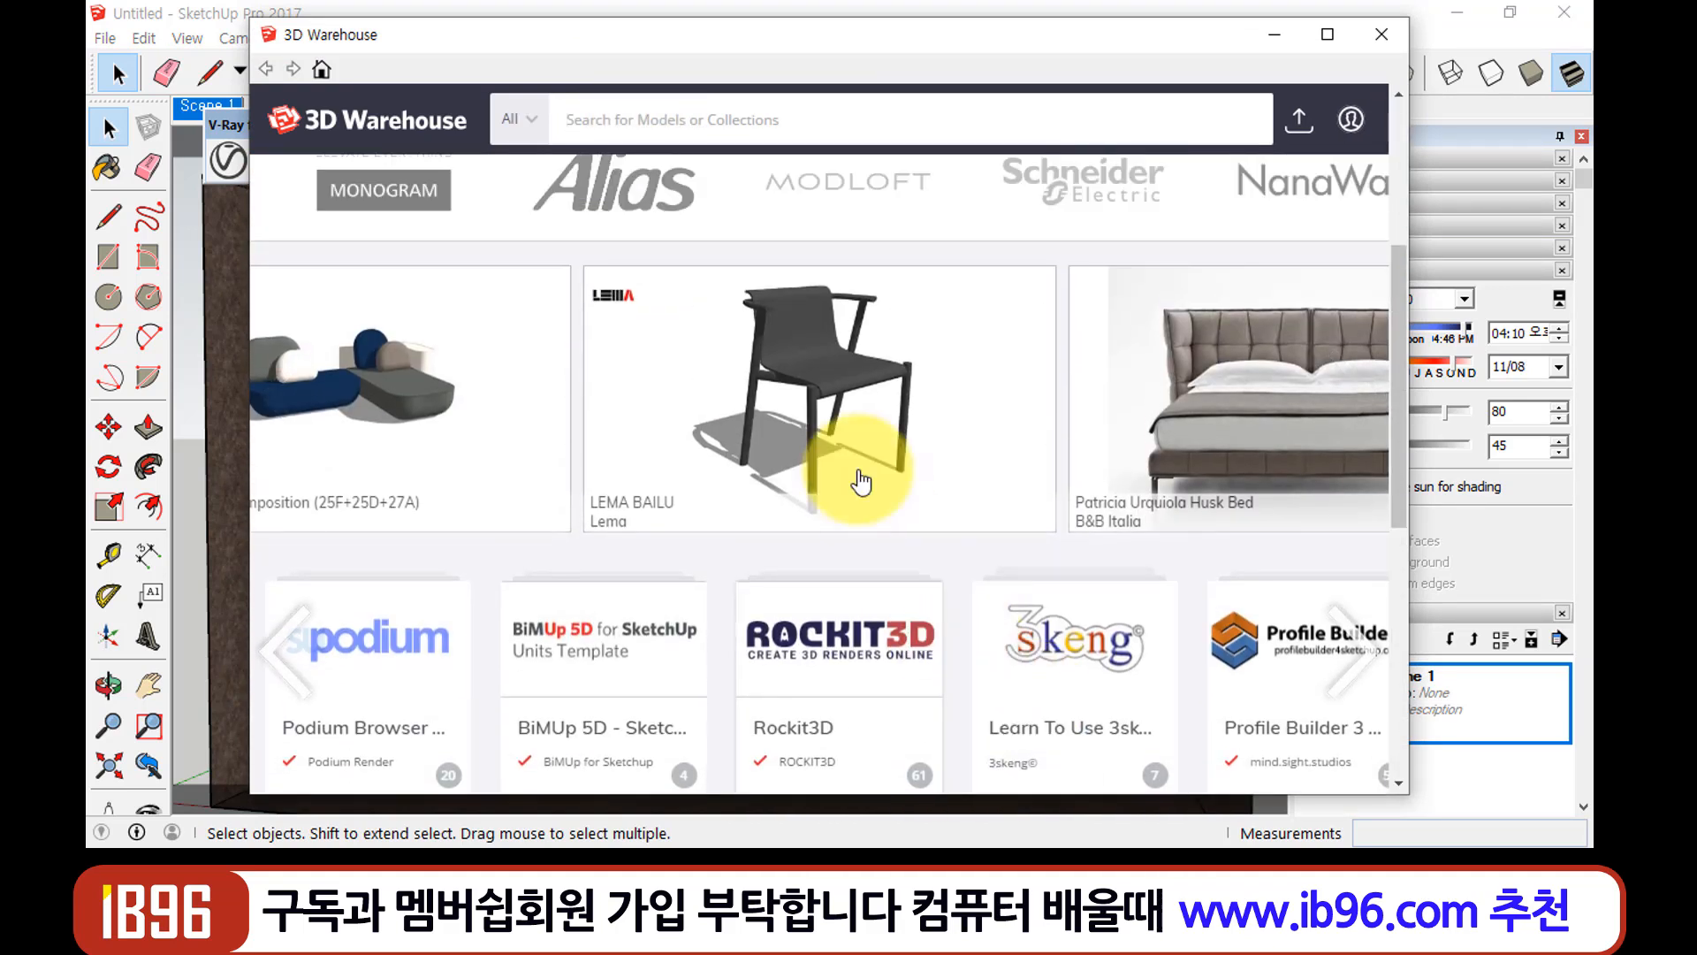
{"action": "left_click", "coordinate": [940, 482]}
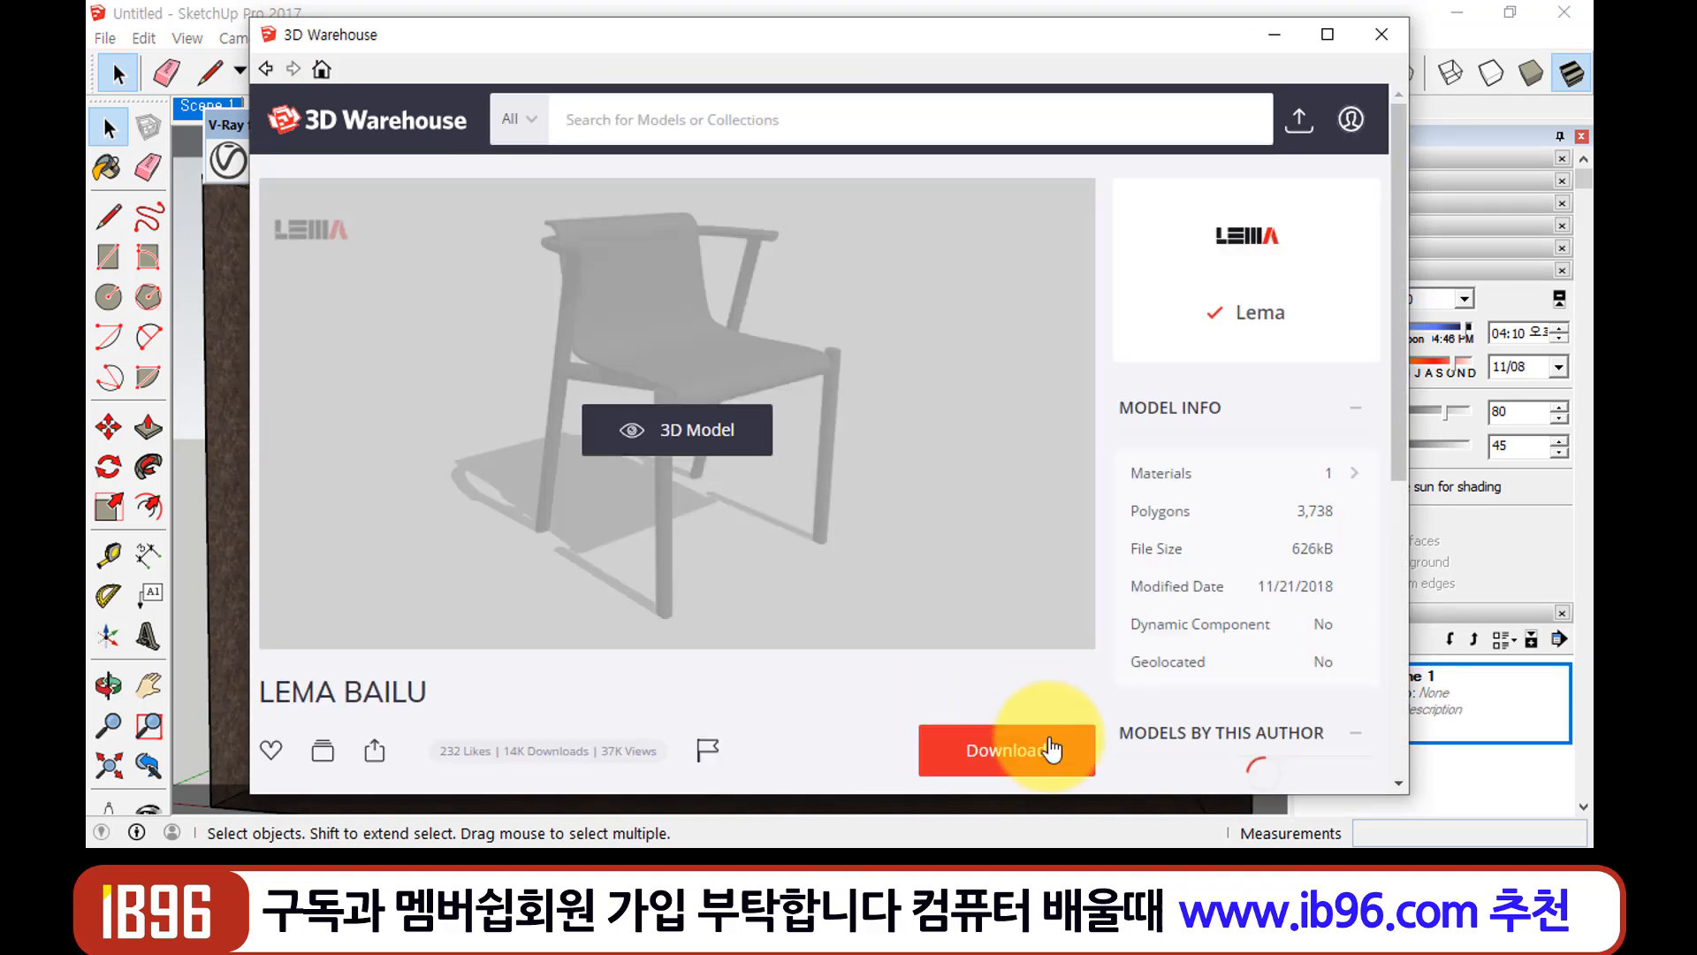
{"action": "left_click", "coordinate": [1026, 751]}
{"action": "left_click", "coordinate": [762, 470]}
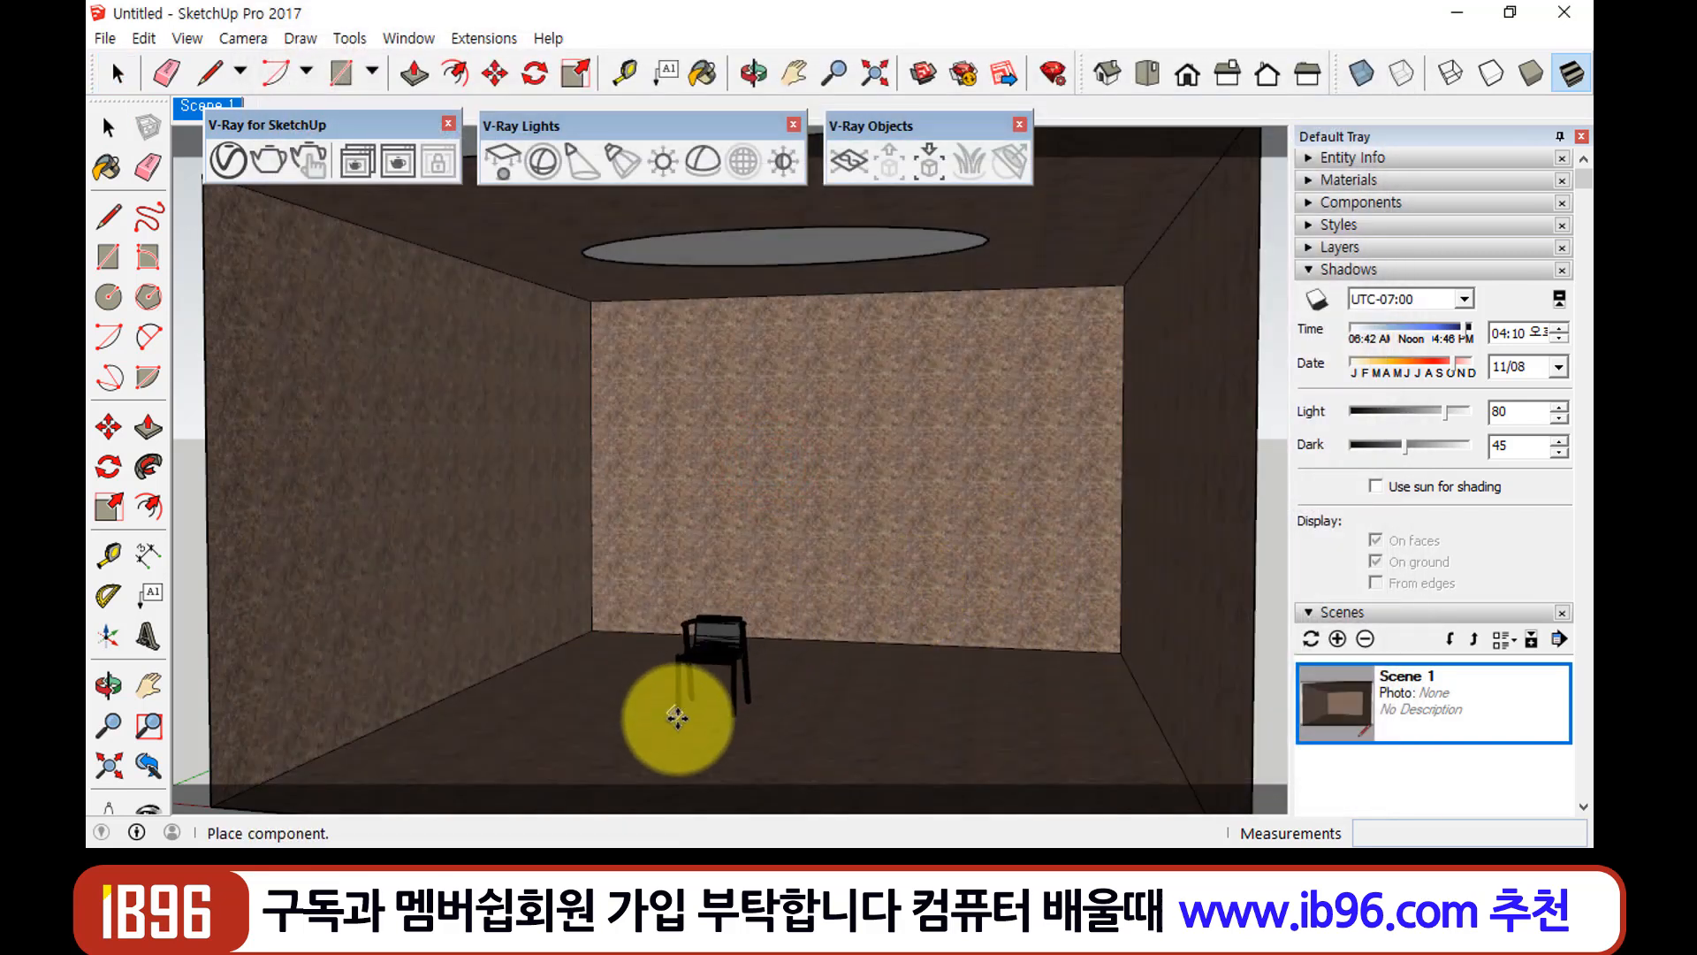
{"action": "left_click", "coordinate": [733, 745]}
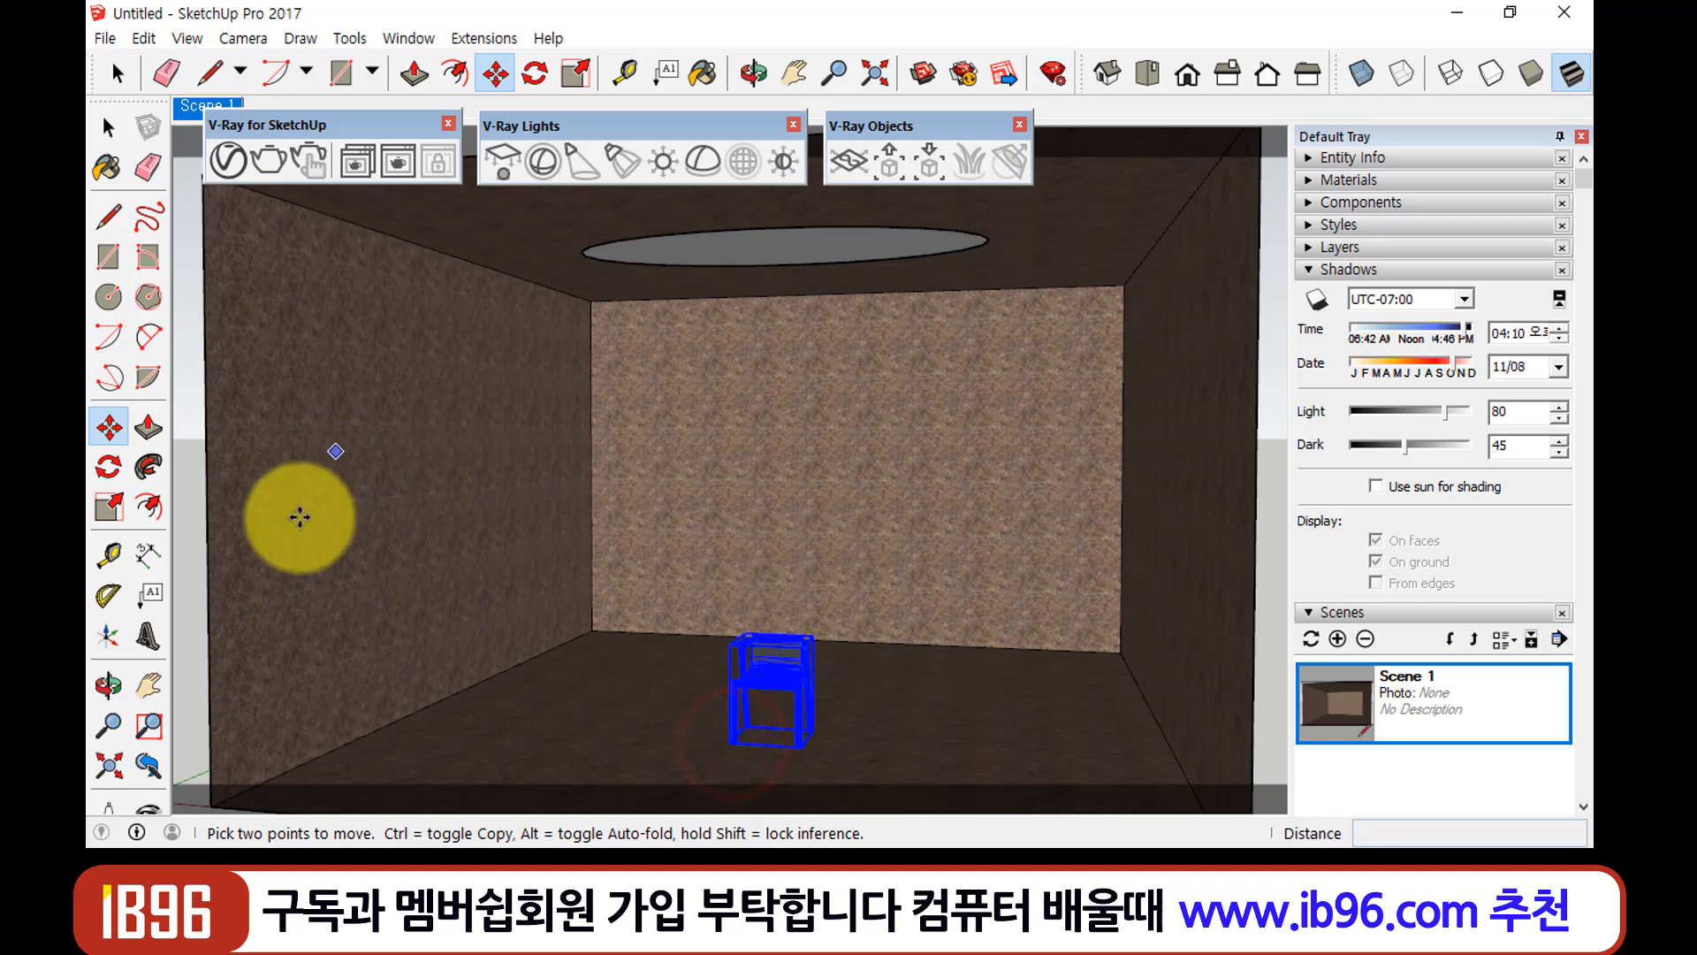
Scale the chair up uniformly by about 2.24 and deselect it
{"action": "left_click", "coordinate": [110, 507]}
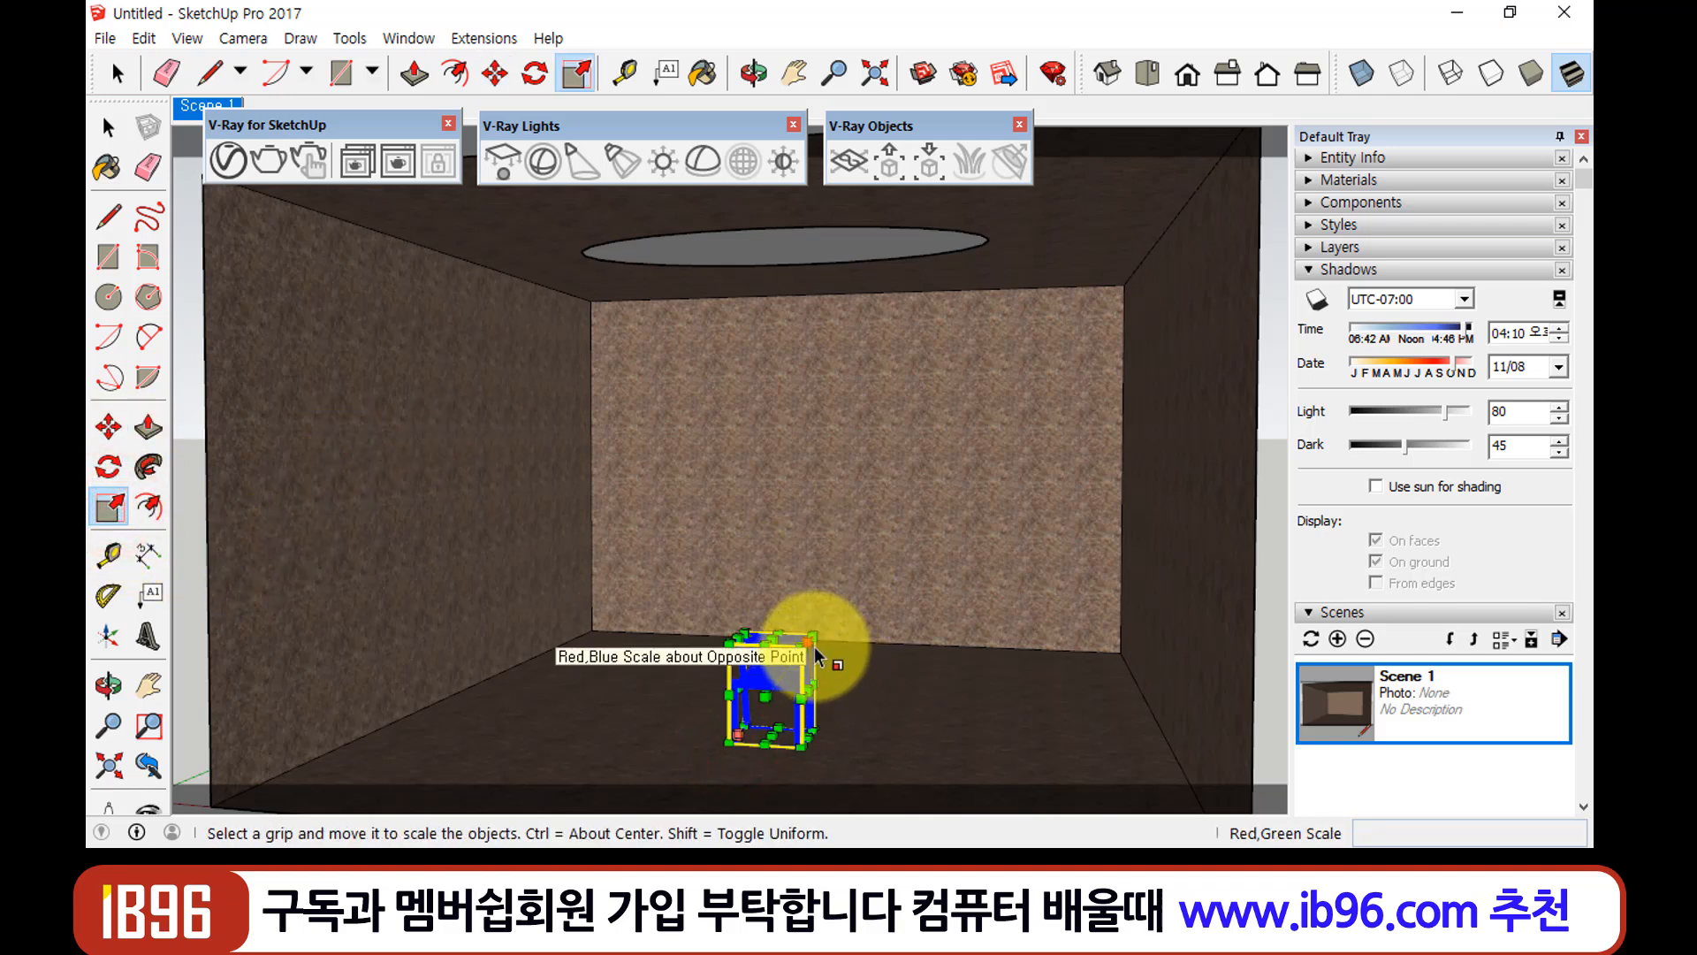
{"action": "left_click_drag", "start_coordinate": [816, 650], "coordinate": [928, 598]}
{"action": "key", "text": "Escape"}
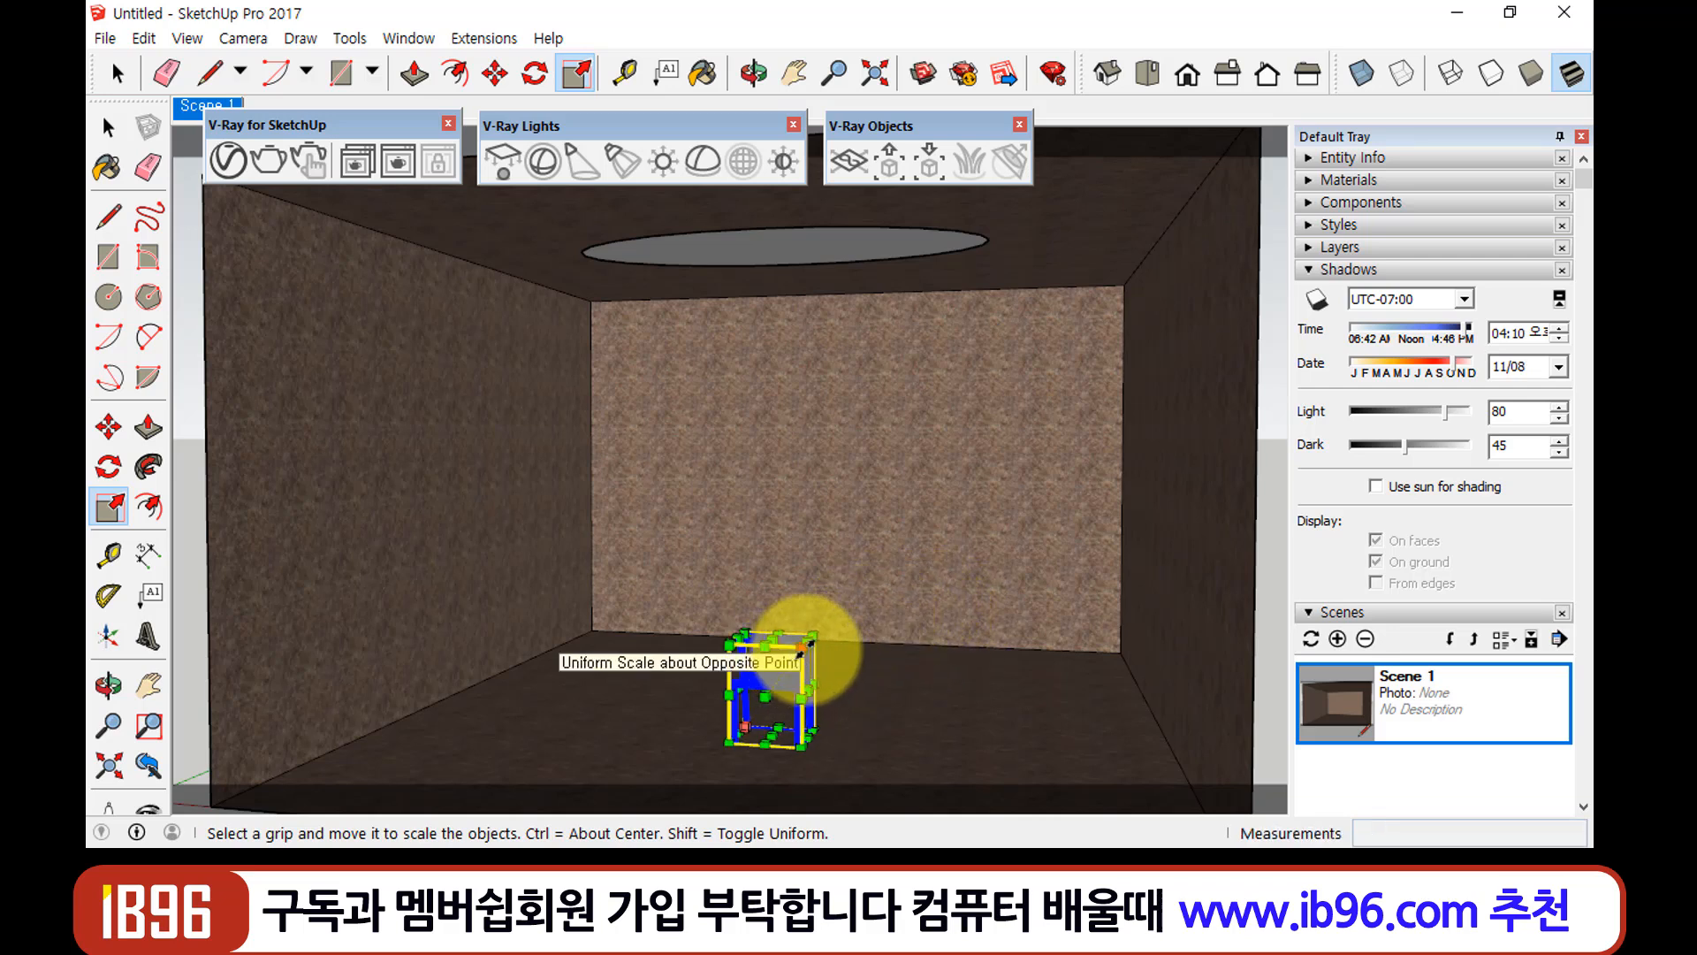
{"action": "left_click_drag", "start_coordinate": [802, 648], "coordinate": [924, 559]}
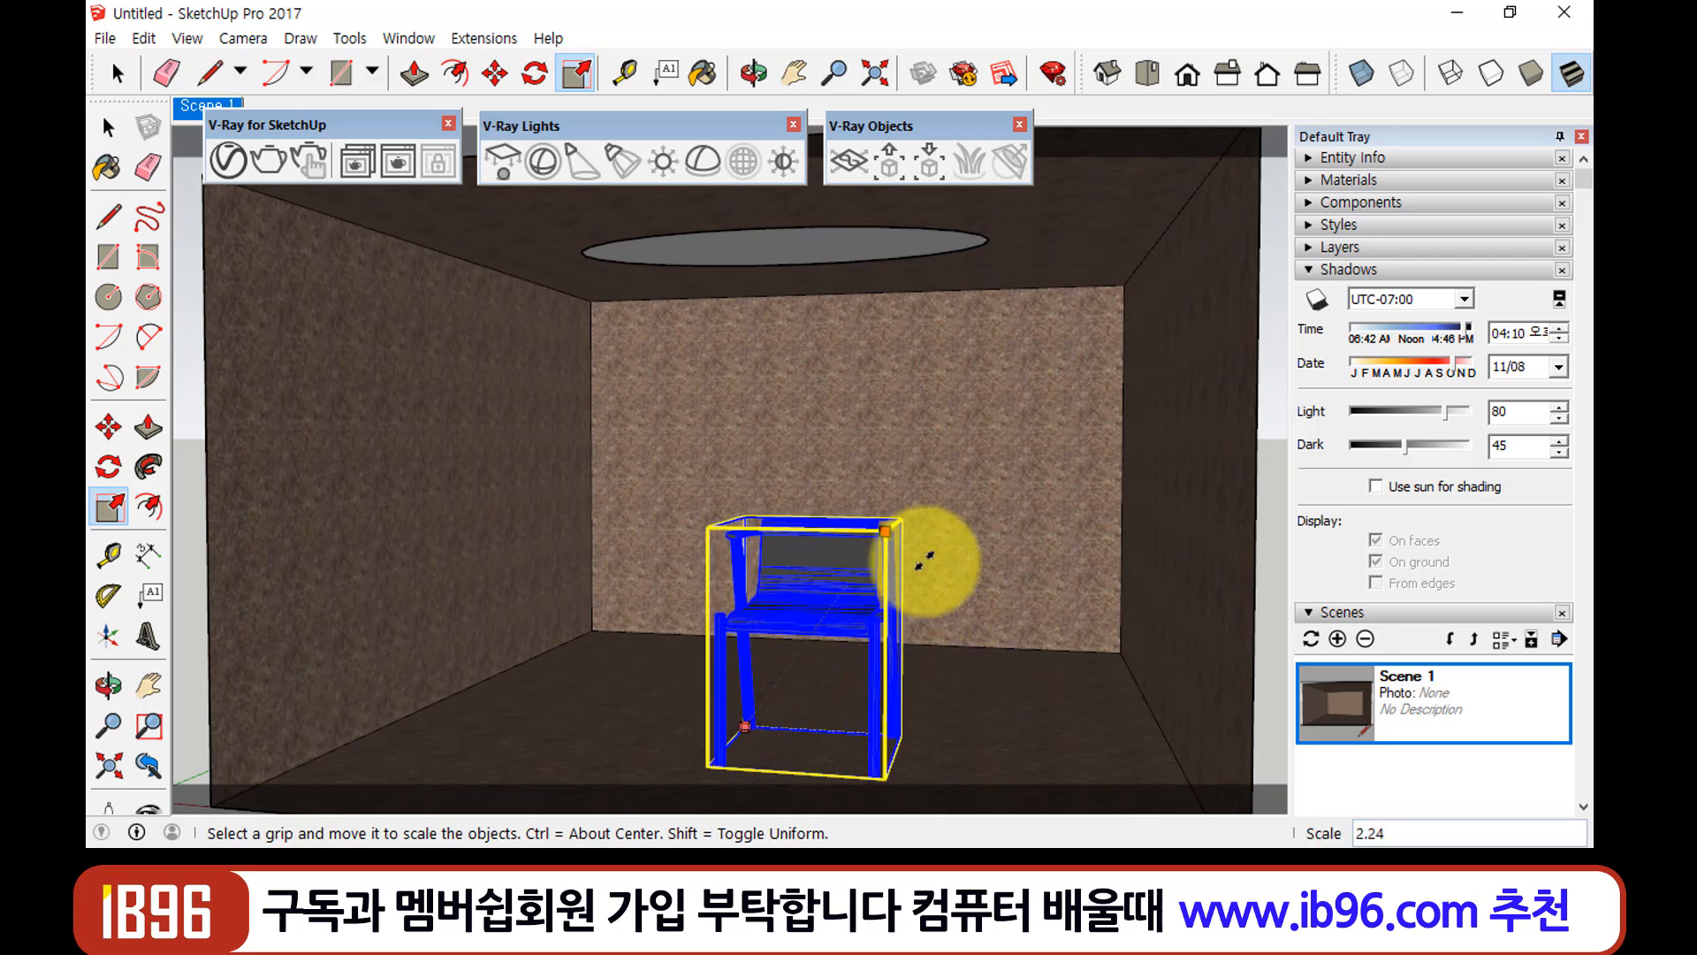
{"action": "left_click", "coordinate": [108, 128]}
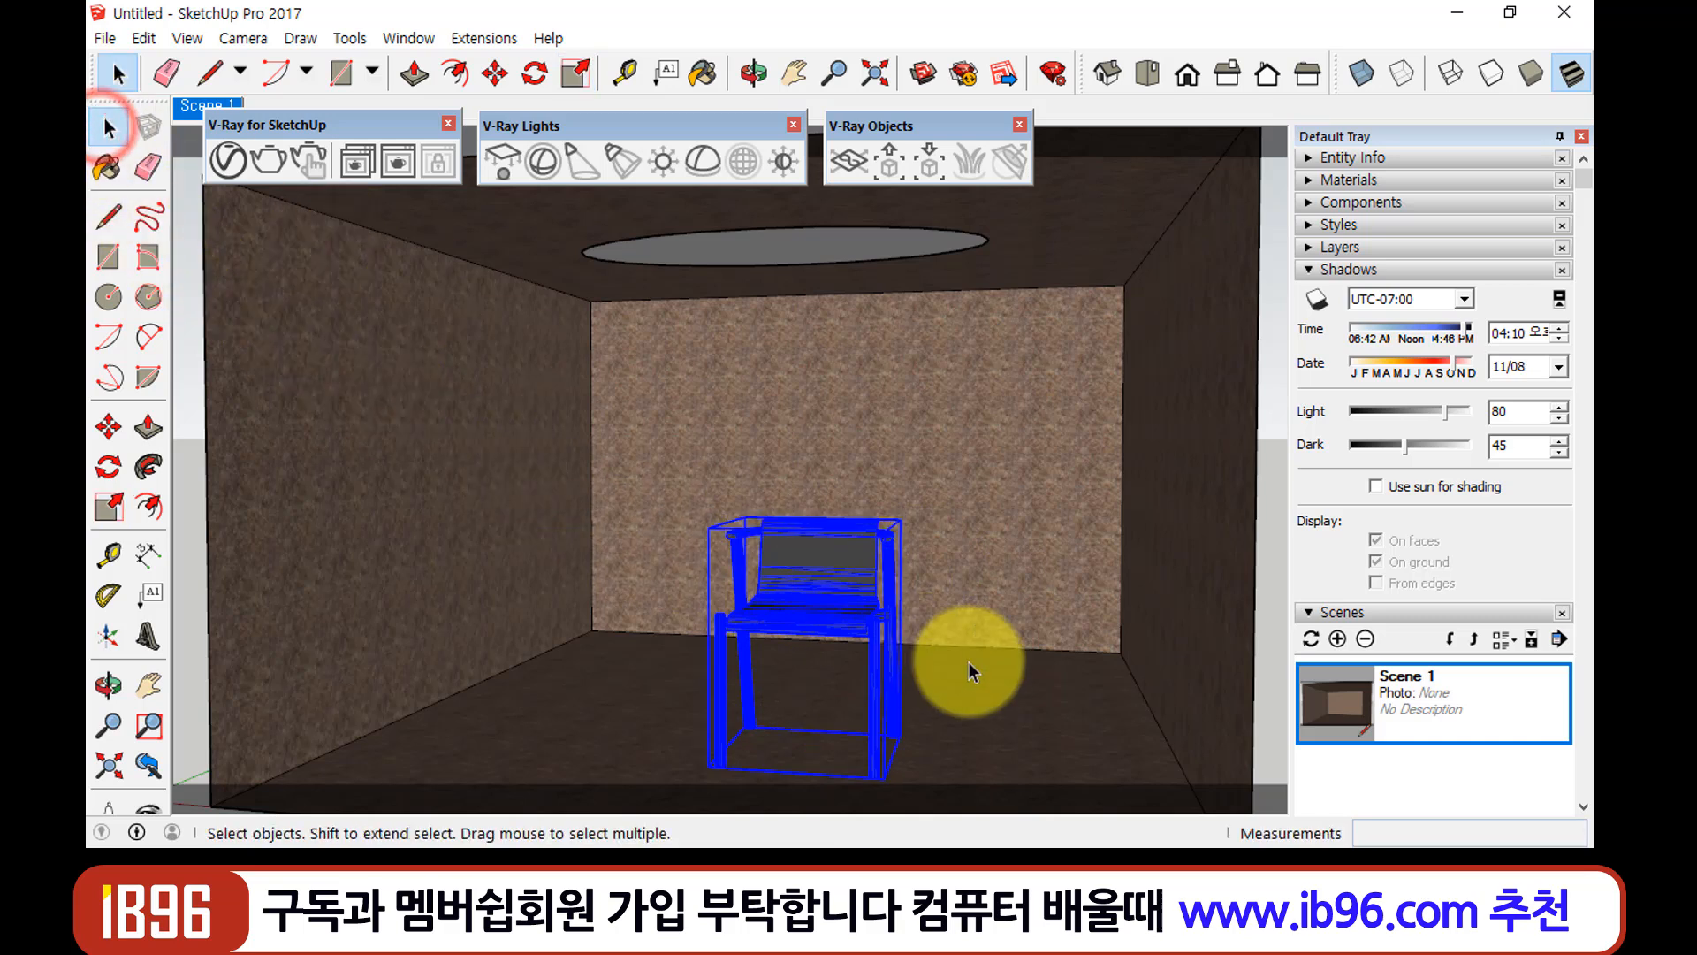
{"action": "scroll", "coordinate": [971, 669], "scroll_direction": "down", "scroll_amount": 1}
{"action": "left_click", "coordinate": [1235, 676]}
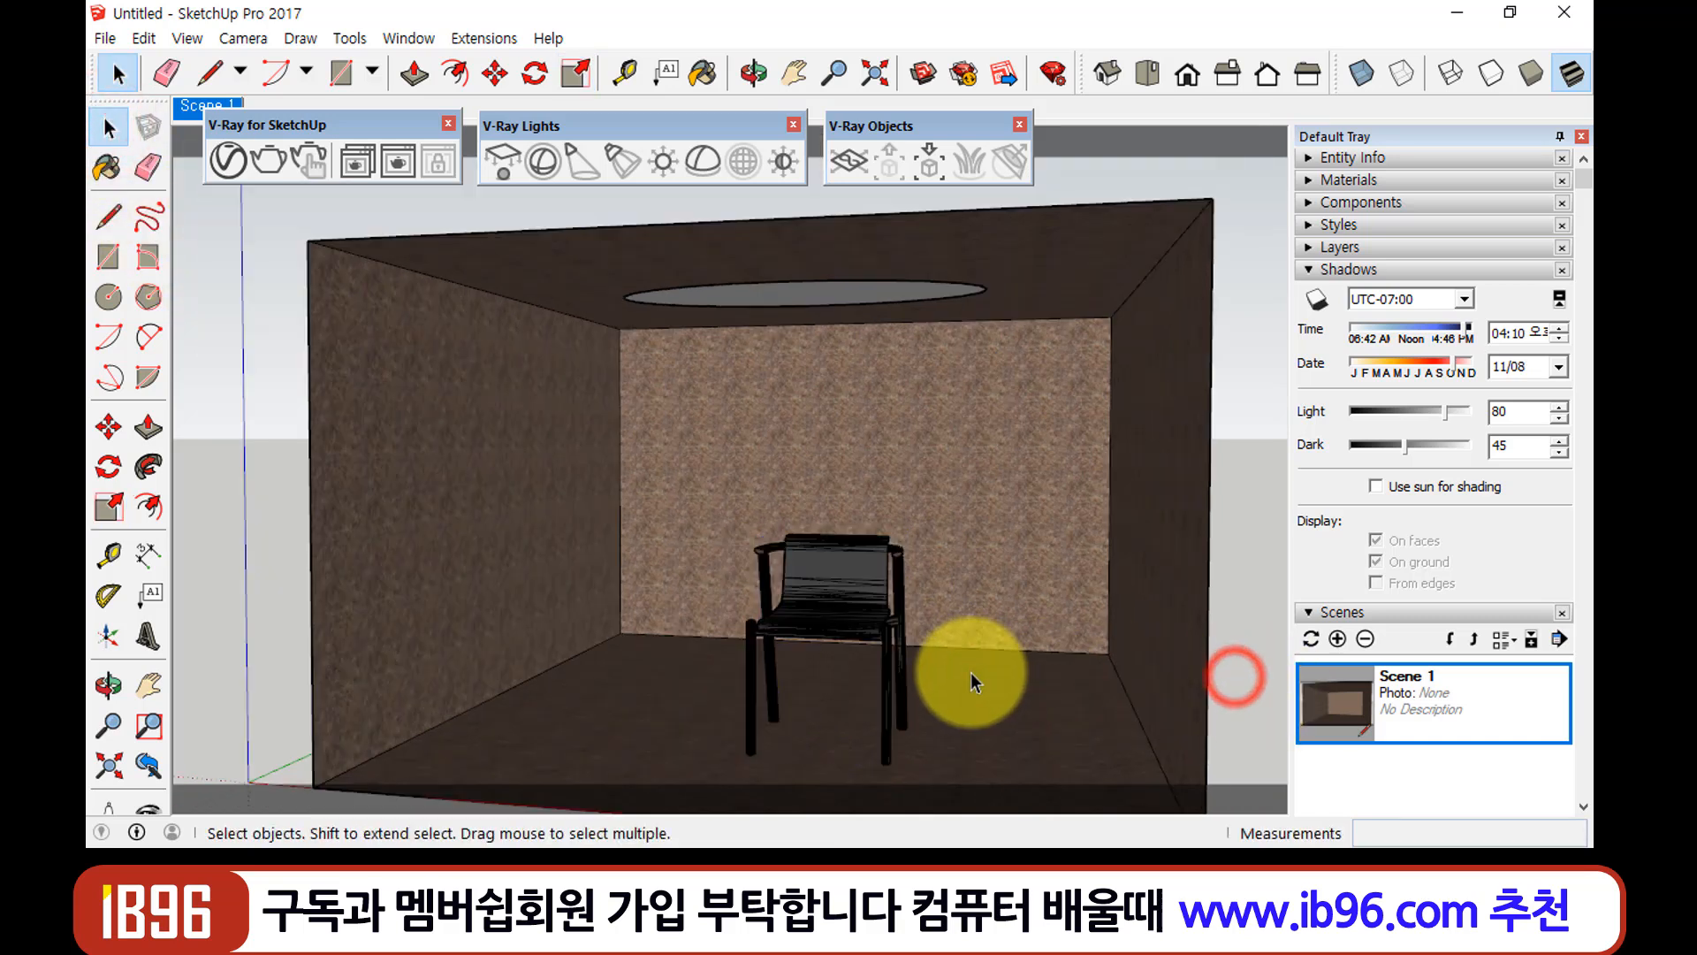
Return to Scene 1, update it with all properties selected, and render the room with the chair
{"action": "mouse_move", "coordinate": [970, 673]}
{"action": "middle_mouse_down"}
{"action": "mouse_move", "coordinate": [973, 644]}
{"action": "mouse_move", "coordinate": [992, 673]}
{"action": "middle_mouse_up"}
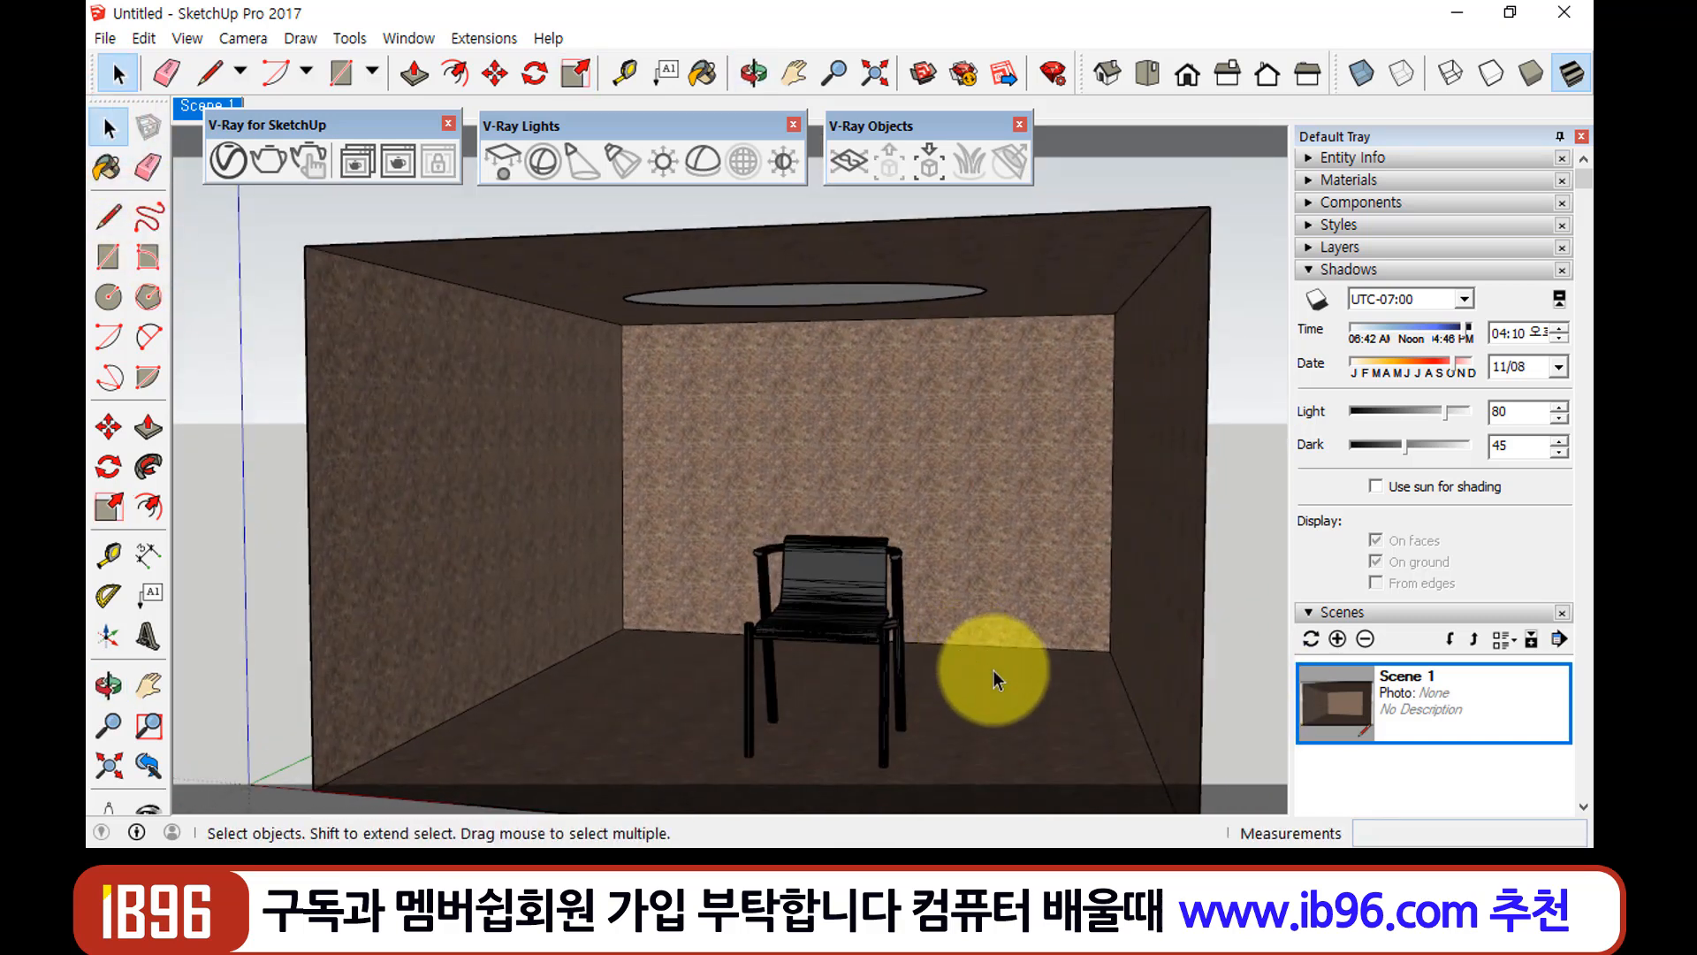
{"action": "left_click", "coordinate": [1429, 684]}
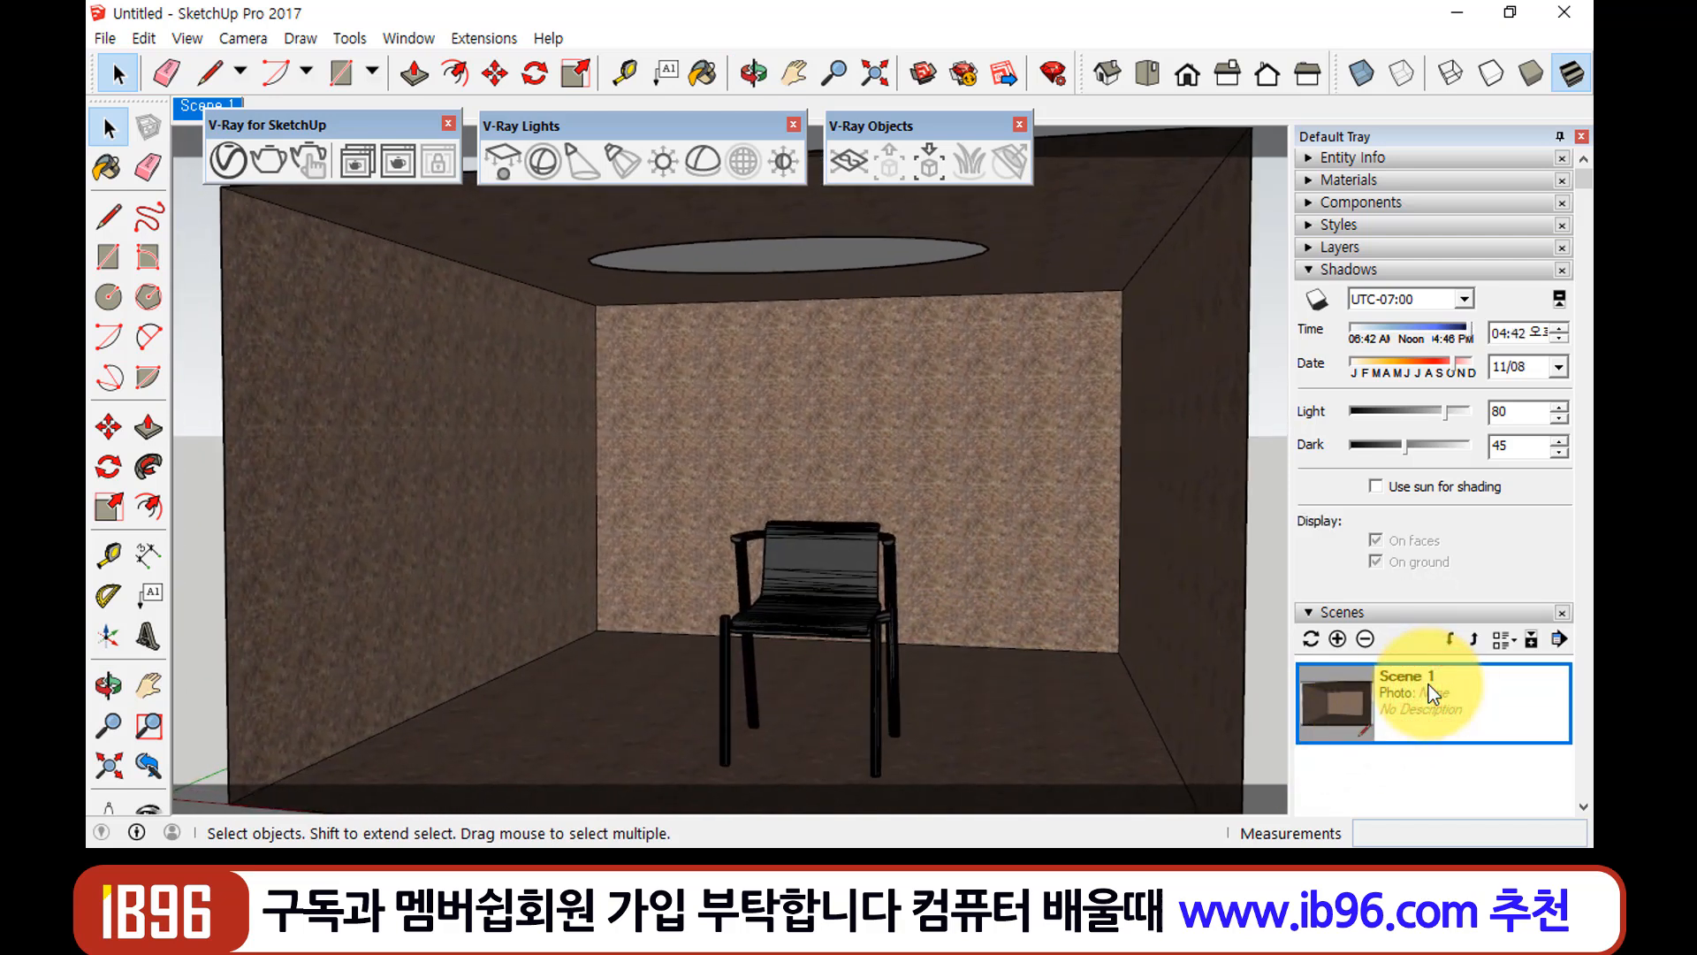
{"action": "left_click", "coordinate": [1312, 638]}
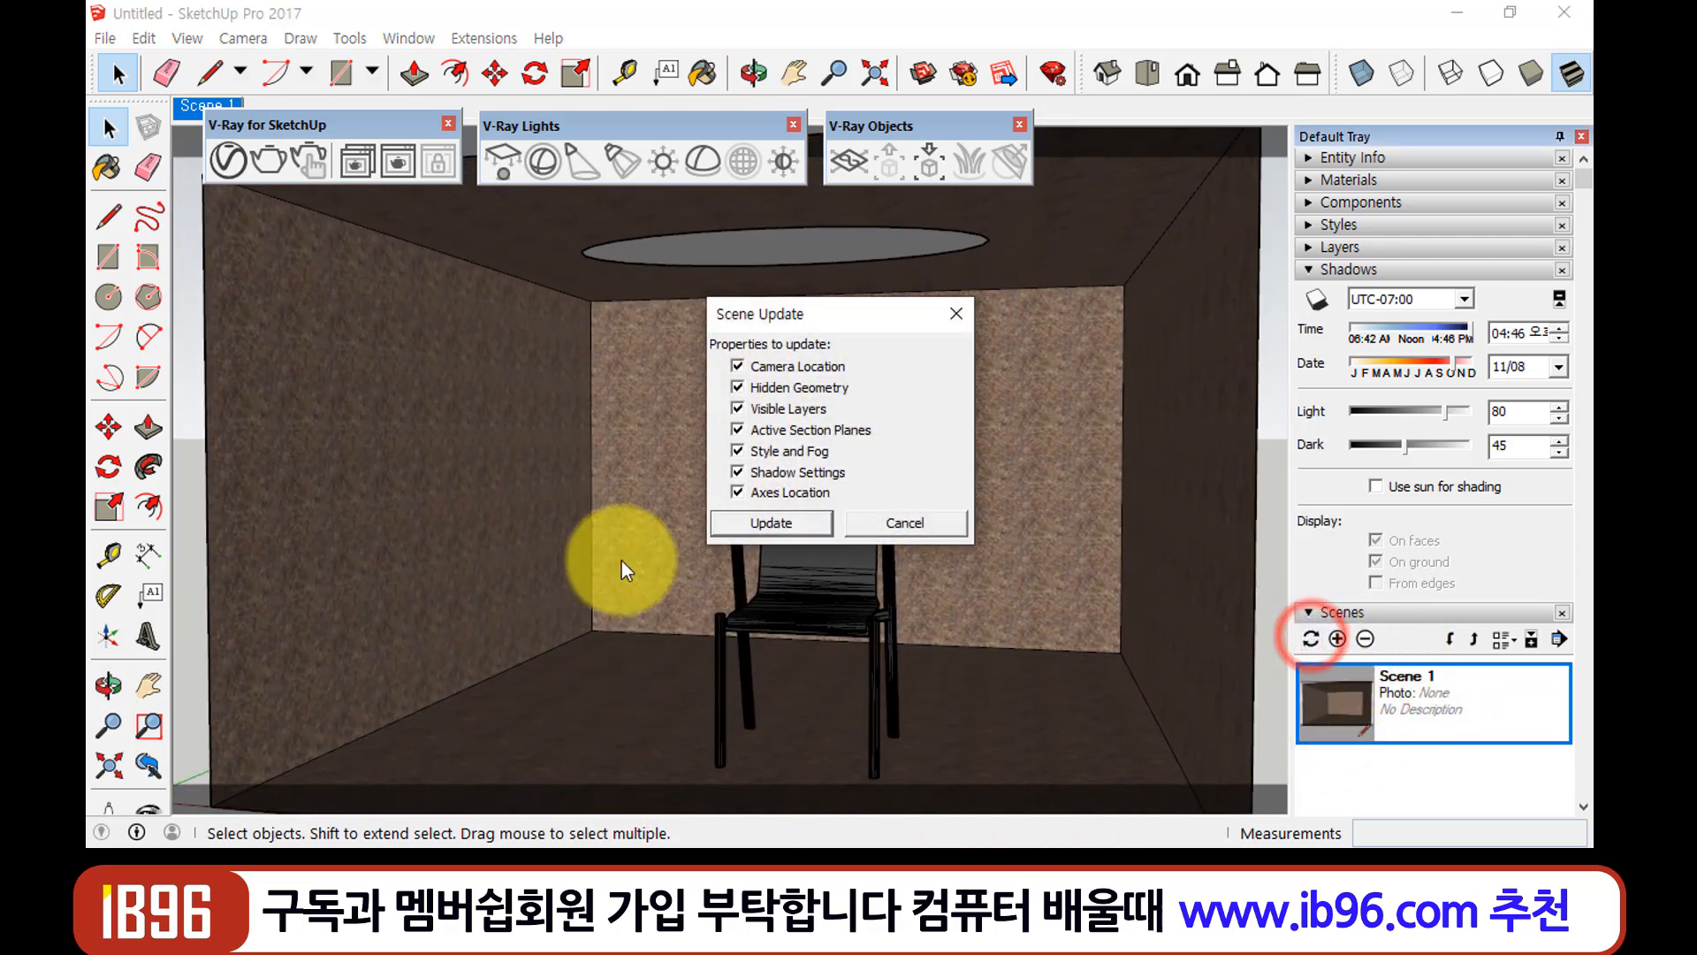
{"action": "left_click", "coordinate": [773, 523]}
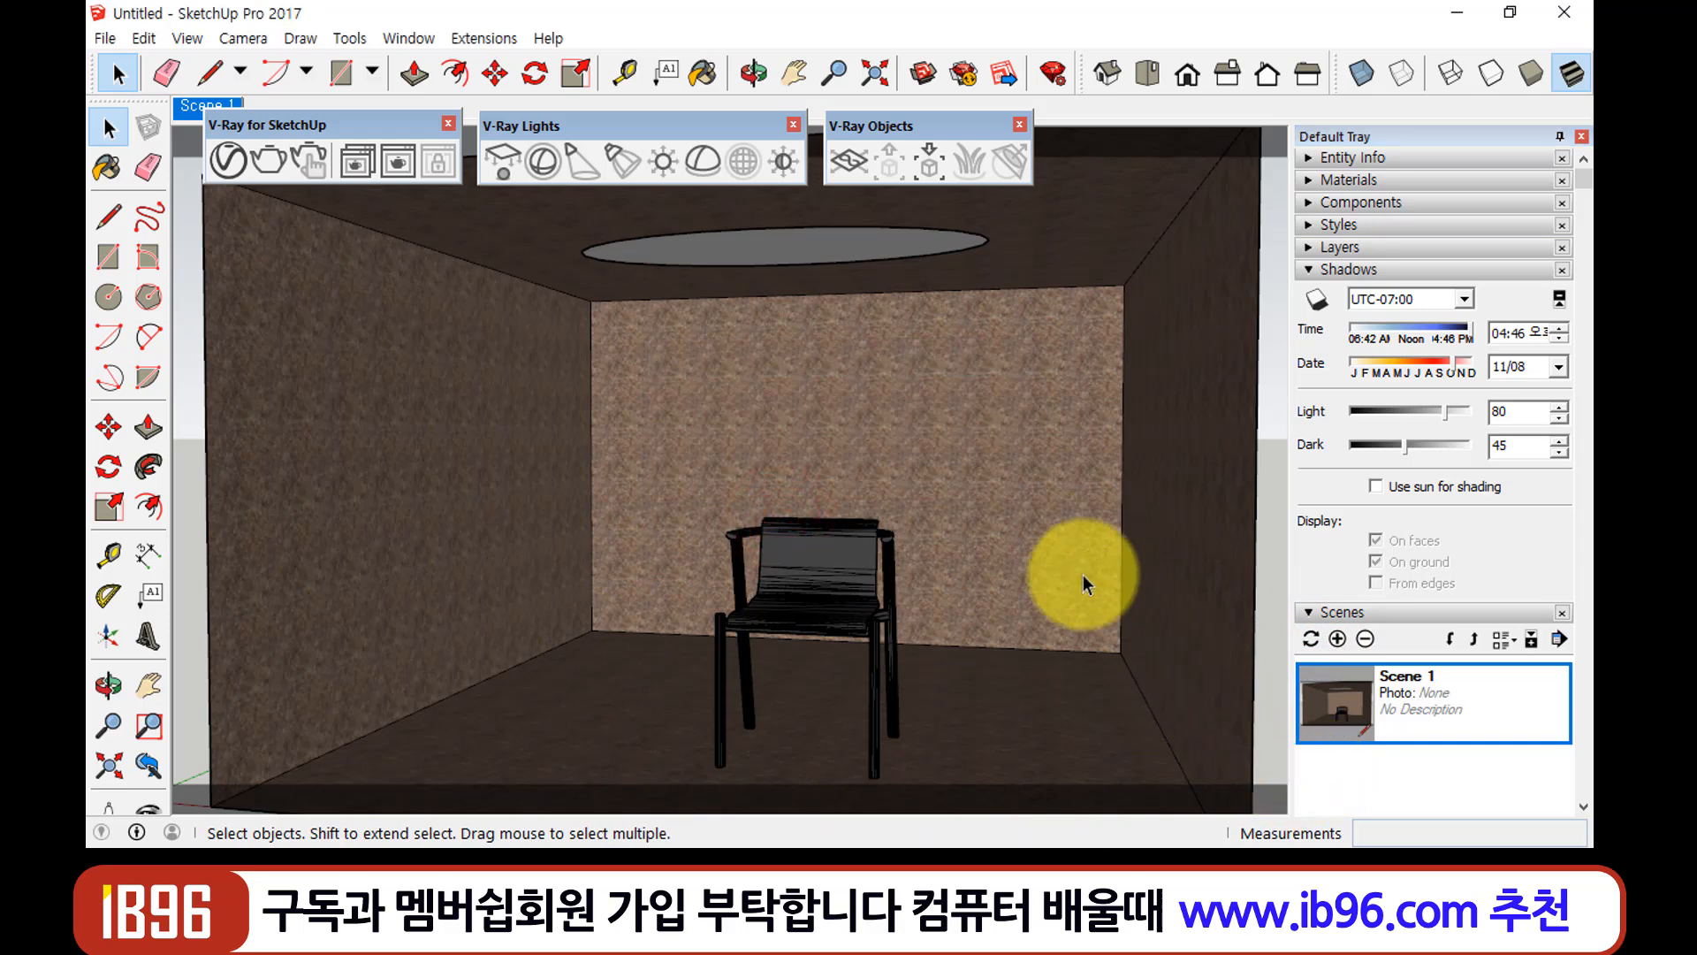
{"action": "left_click", "coordinate": [242, 163]}
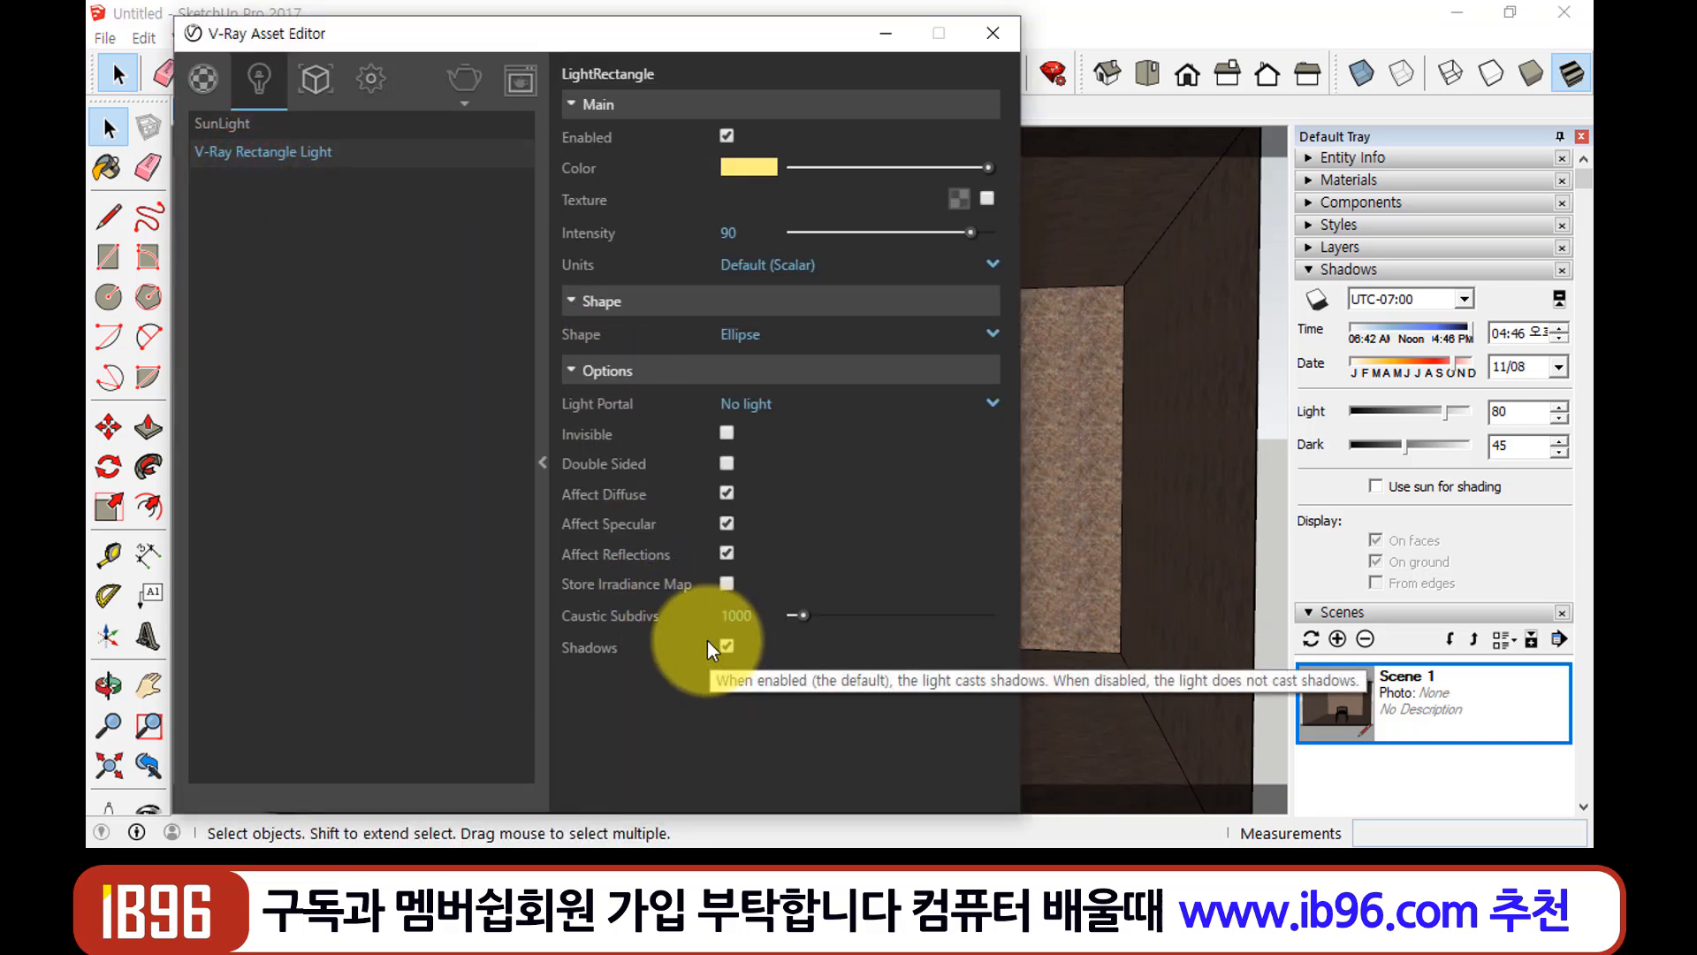
{"action": "left_click", "coordinate": [464, 80]}
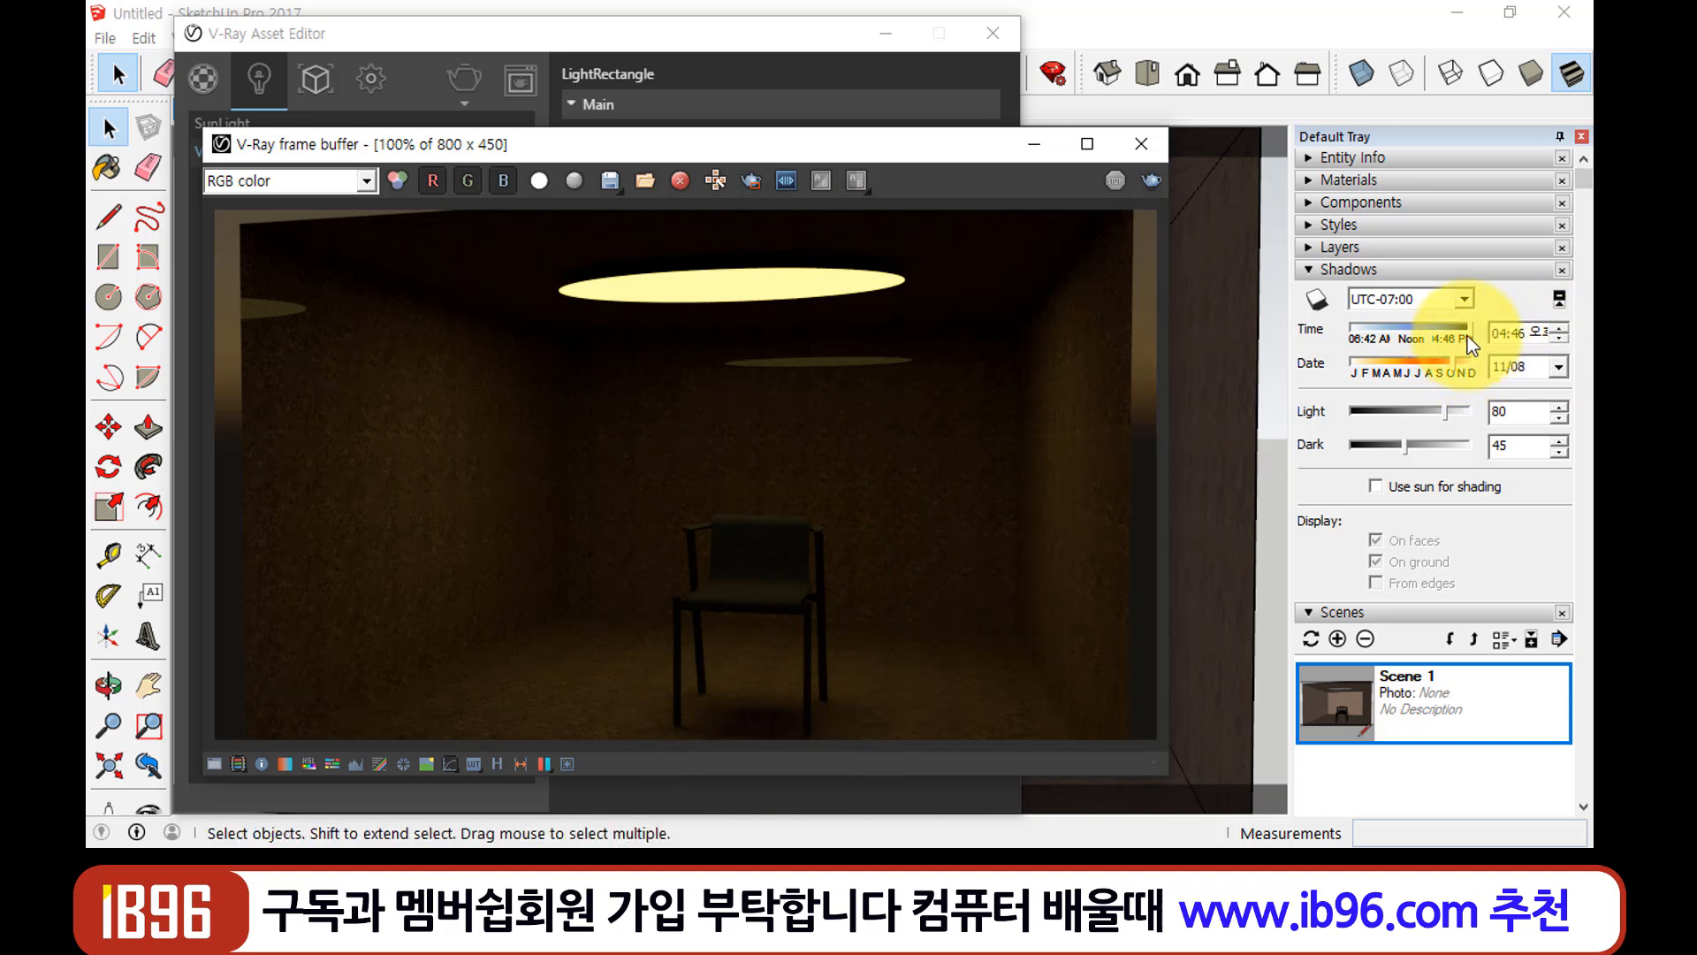
Set the shadow time to 03:58 PM, render the room with the chair, and close the V-Ray windows
{"action": "left_click_drag", "start_coordinate": [1467, 331], "coordinate": [1457, 317]}
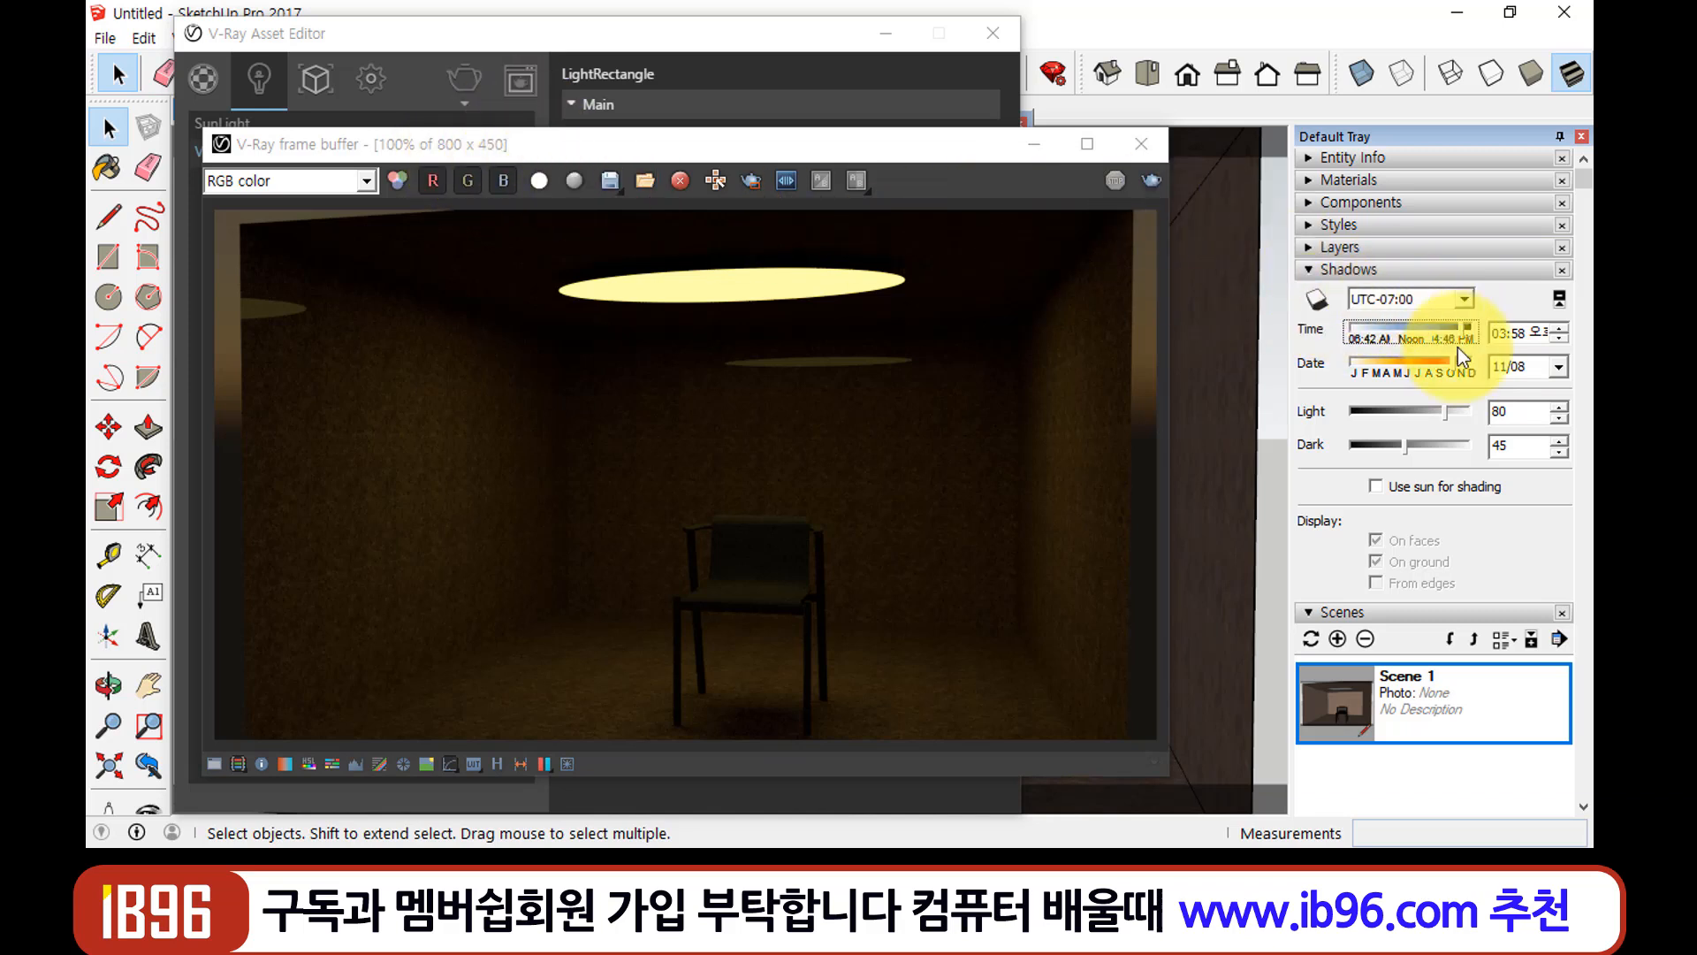
{"action": "left_click", "coordinate": [469, 80]}
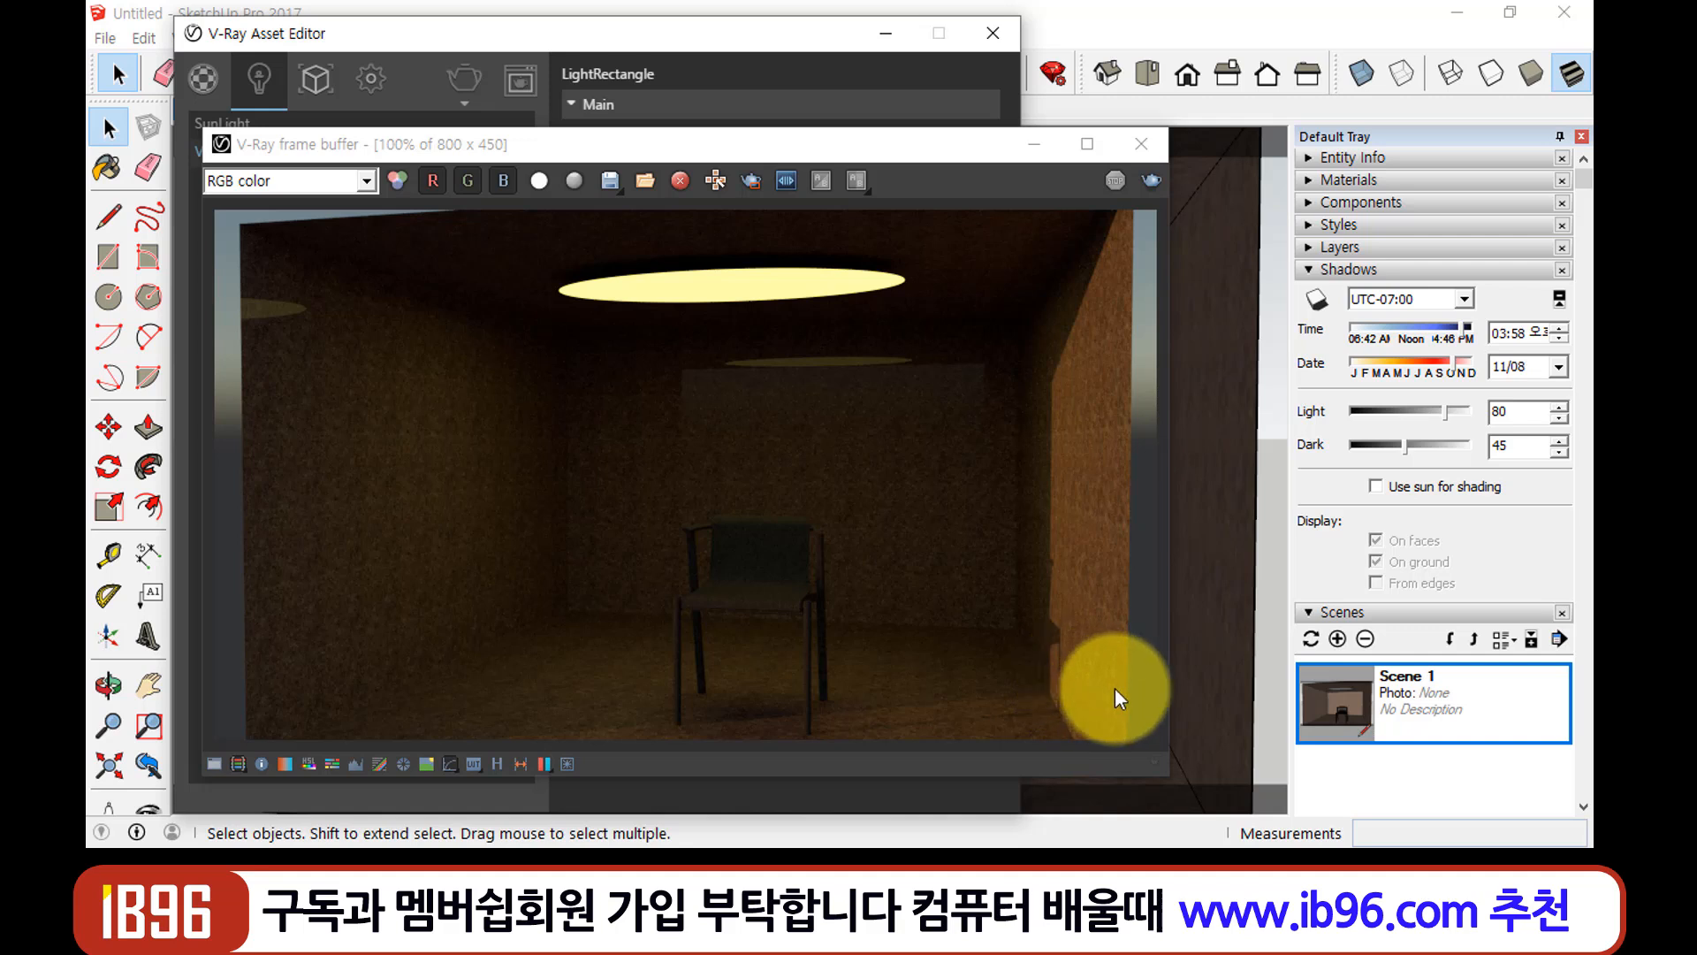
{"action": "left_click", "coordinate": [1149, 141]}
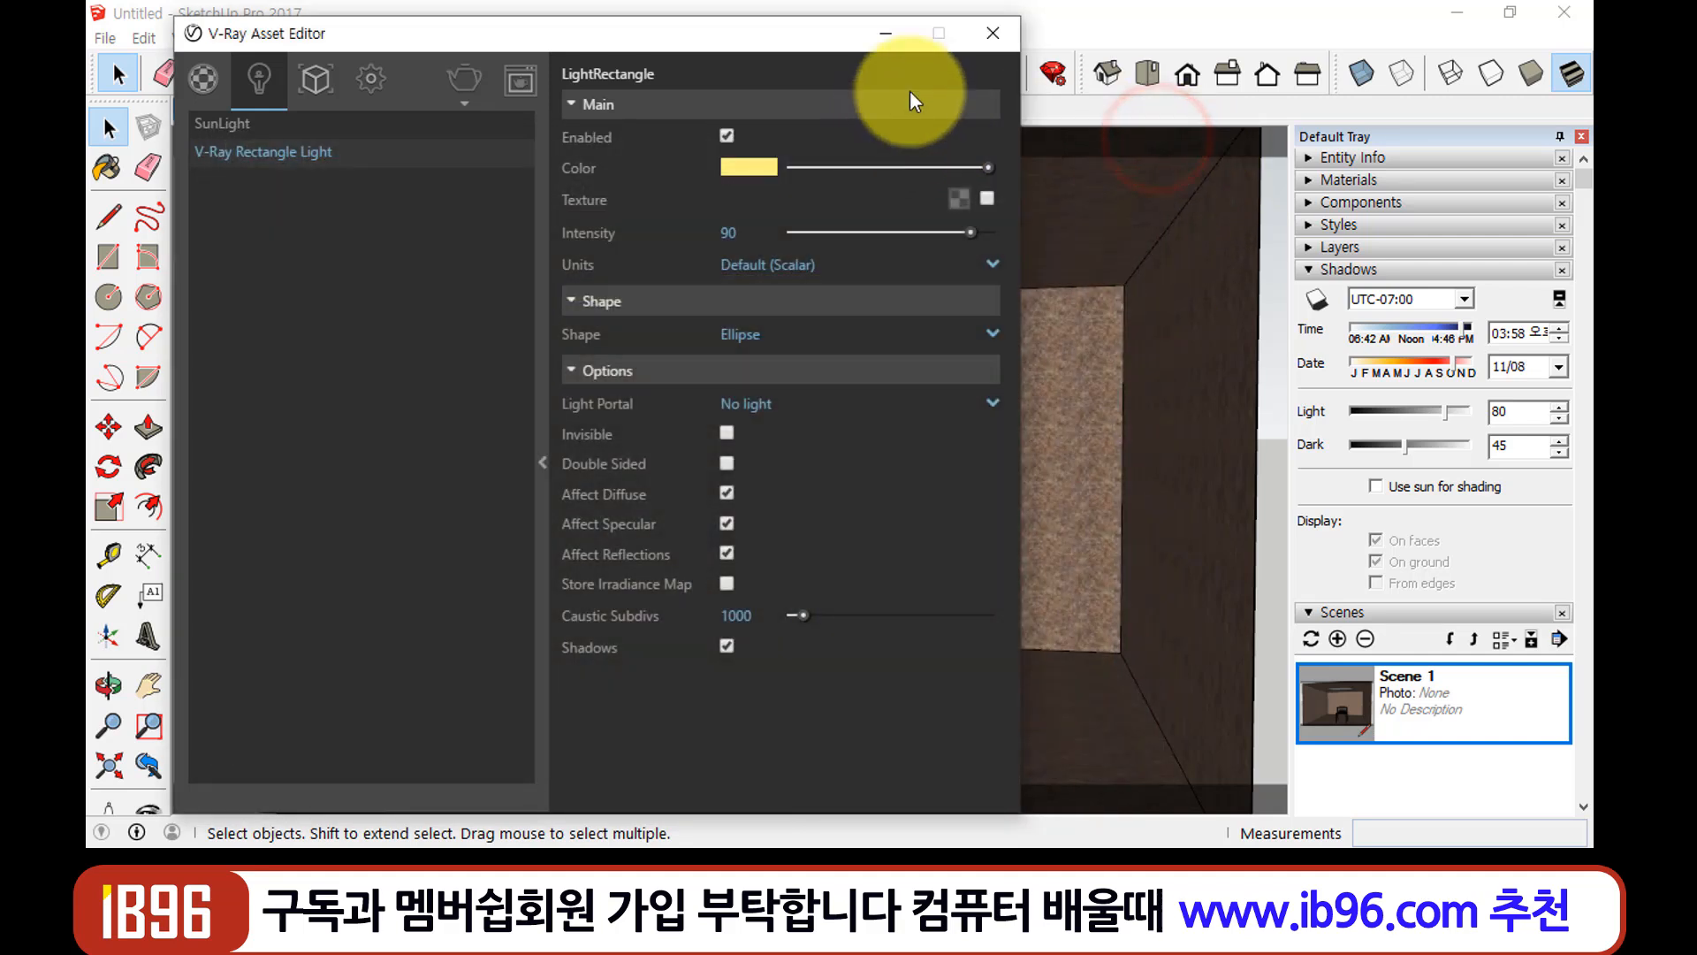
{"action": "left_click", "coordinate": [990, 32]}
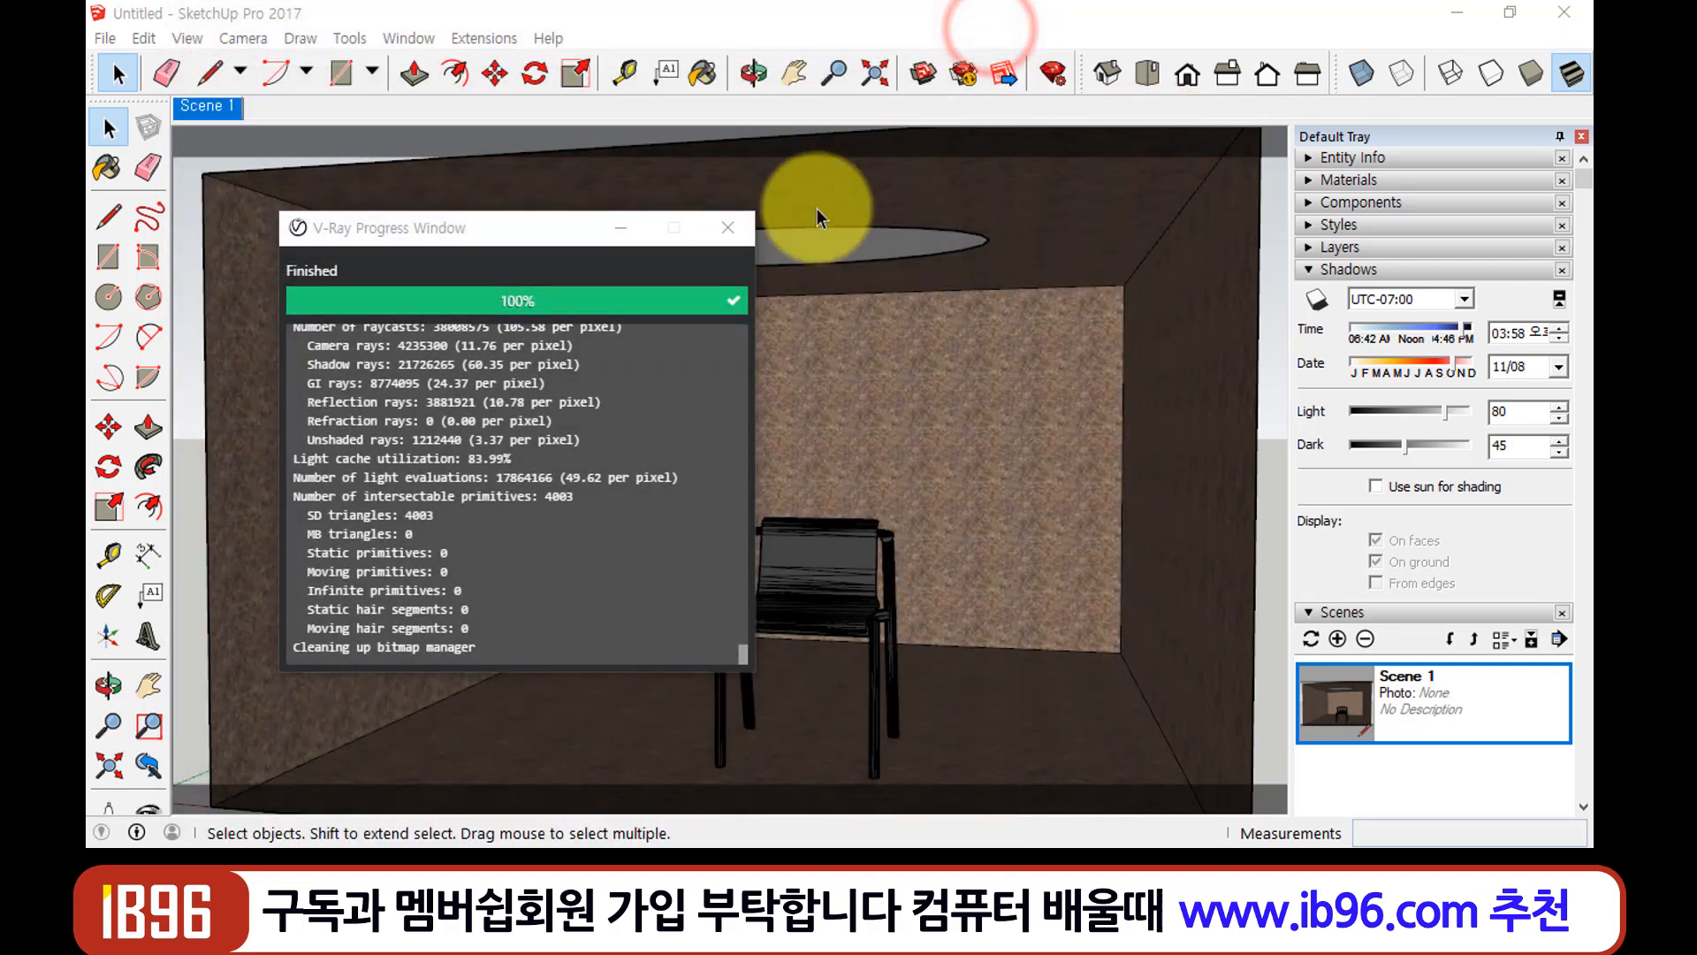
{"action": "left_click", "coordinate": [727, 224]}
Delete the elliptical V-Ray light from the ceiling and update Scene 1
{"action": "left_click", "coordinate": [787, 242]}
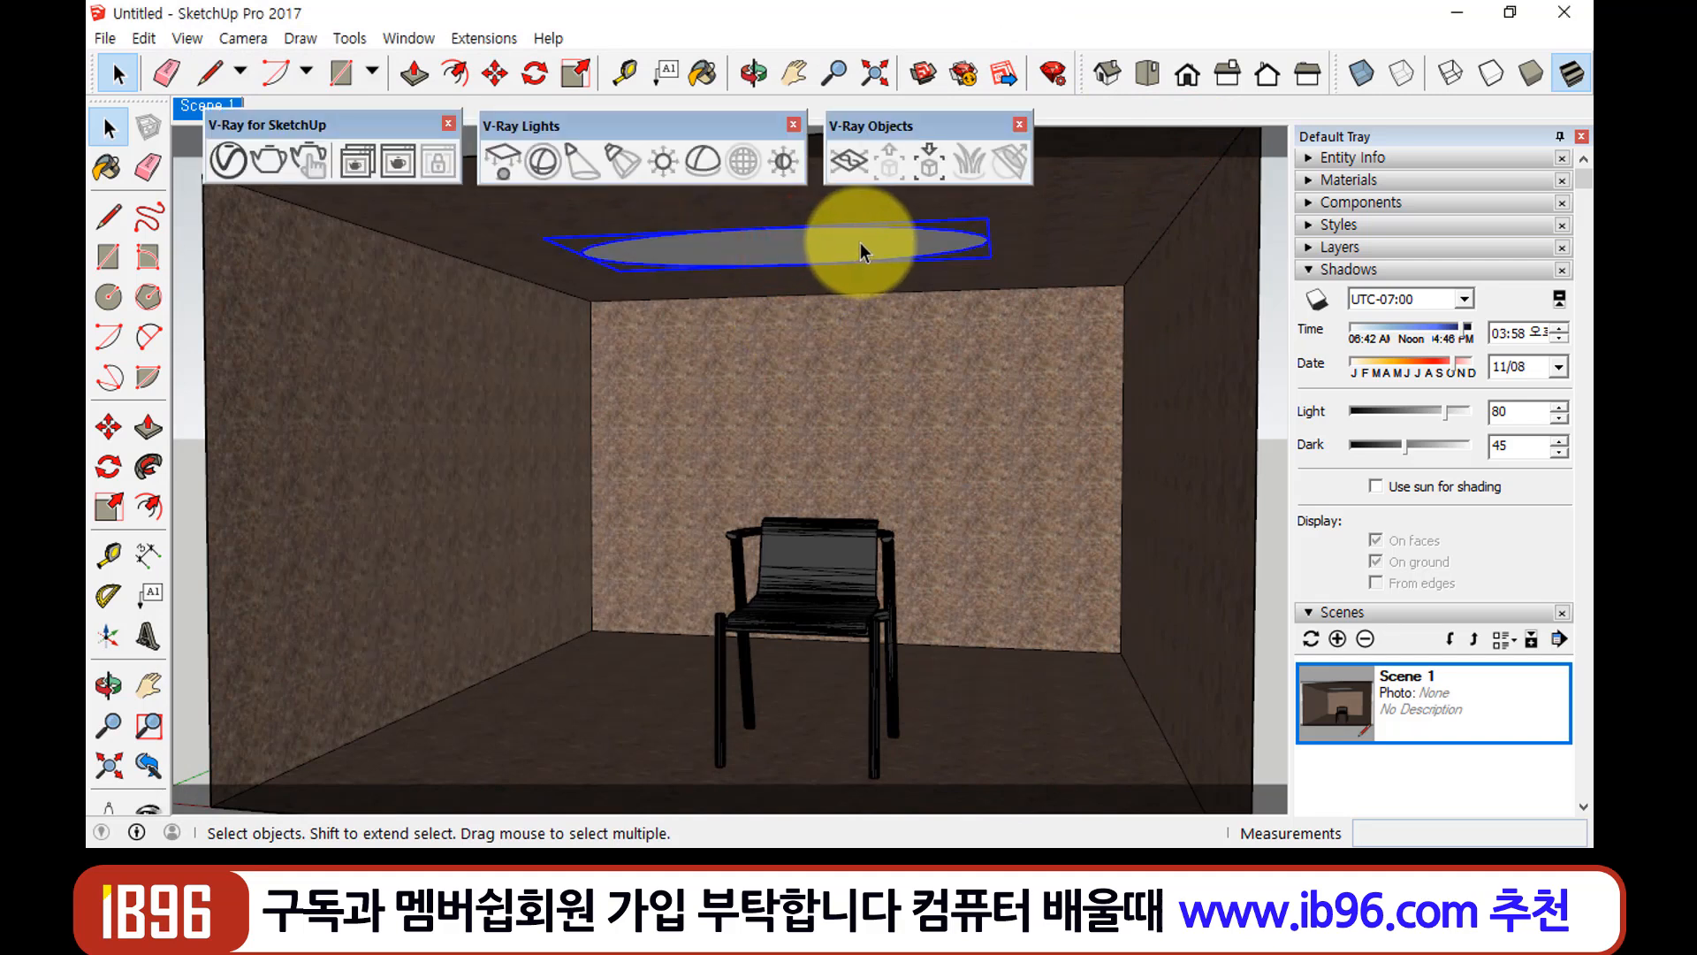
{"action": "key", "text": "Delete"}
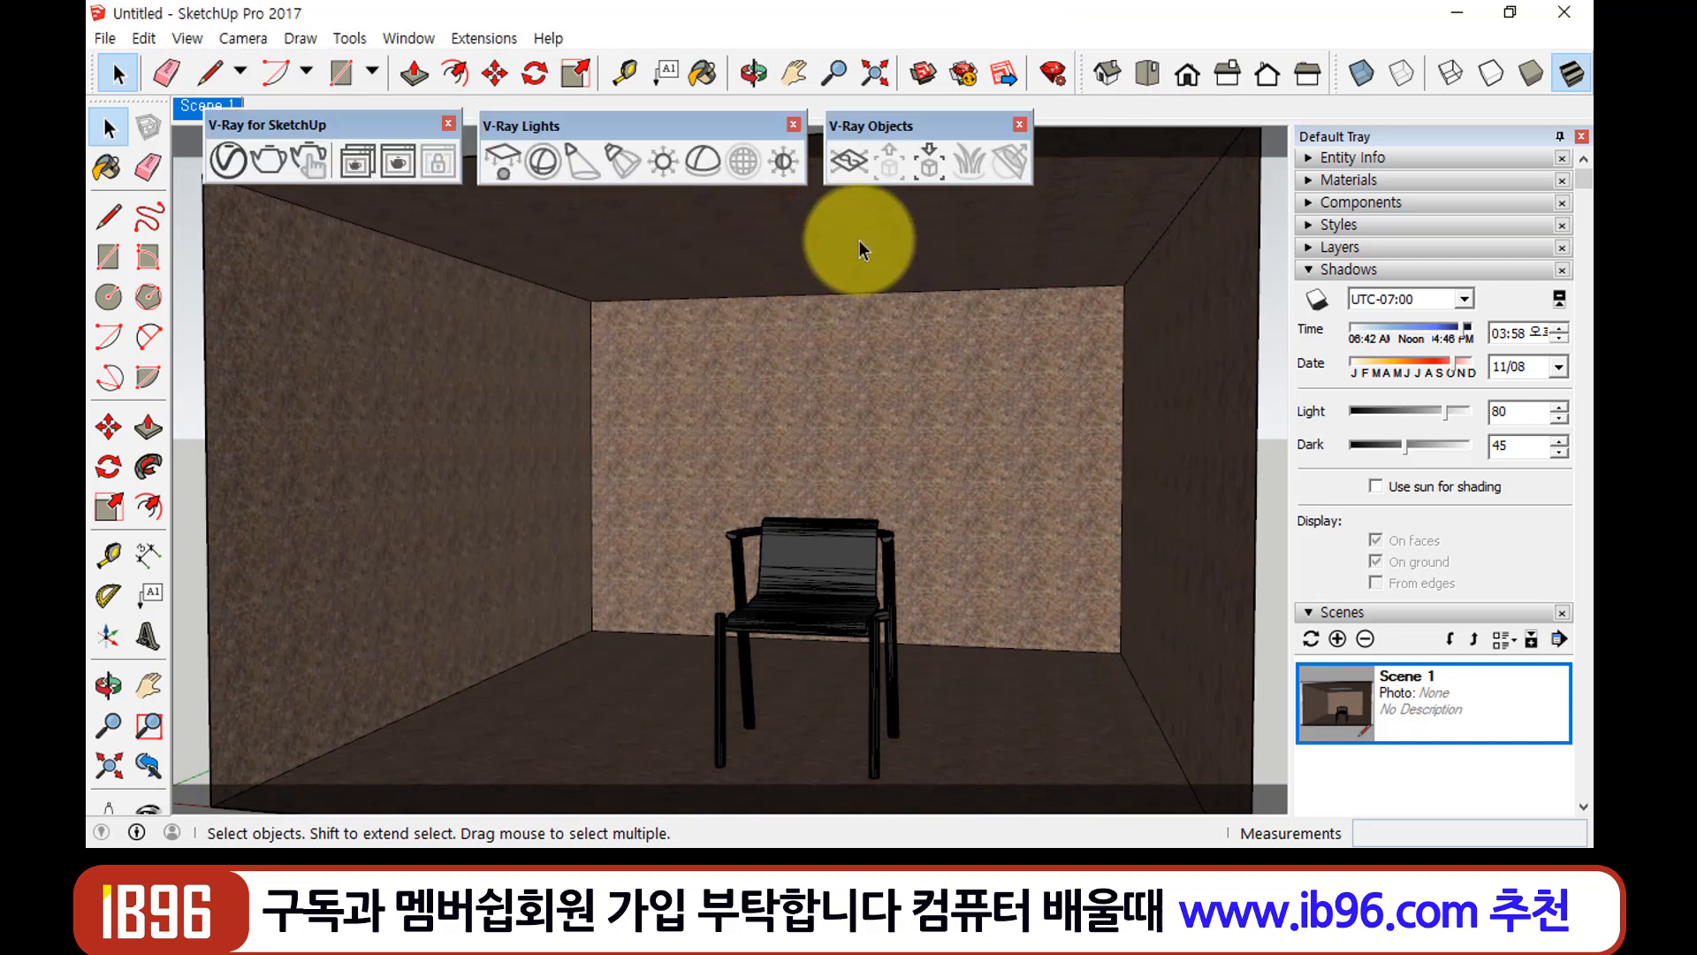
{"action": "left_click", "coordinate": [1311, 638]}
{"action": "left_click", "coordinate": [762, 522]}
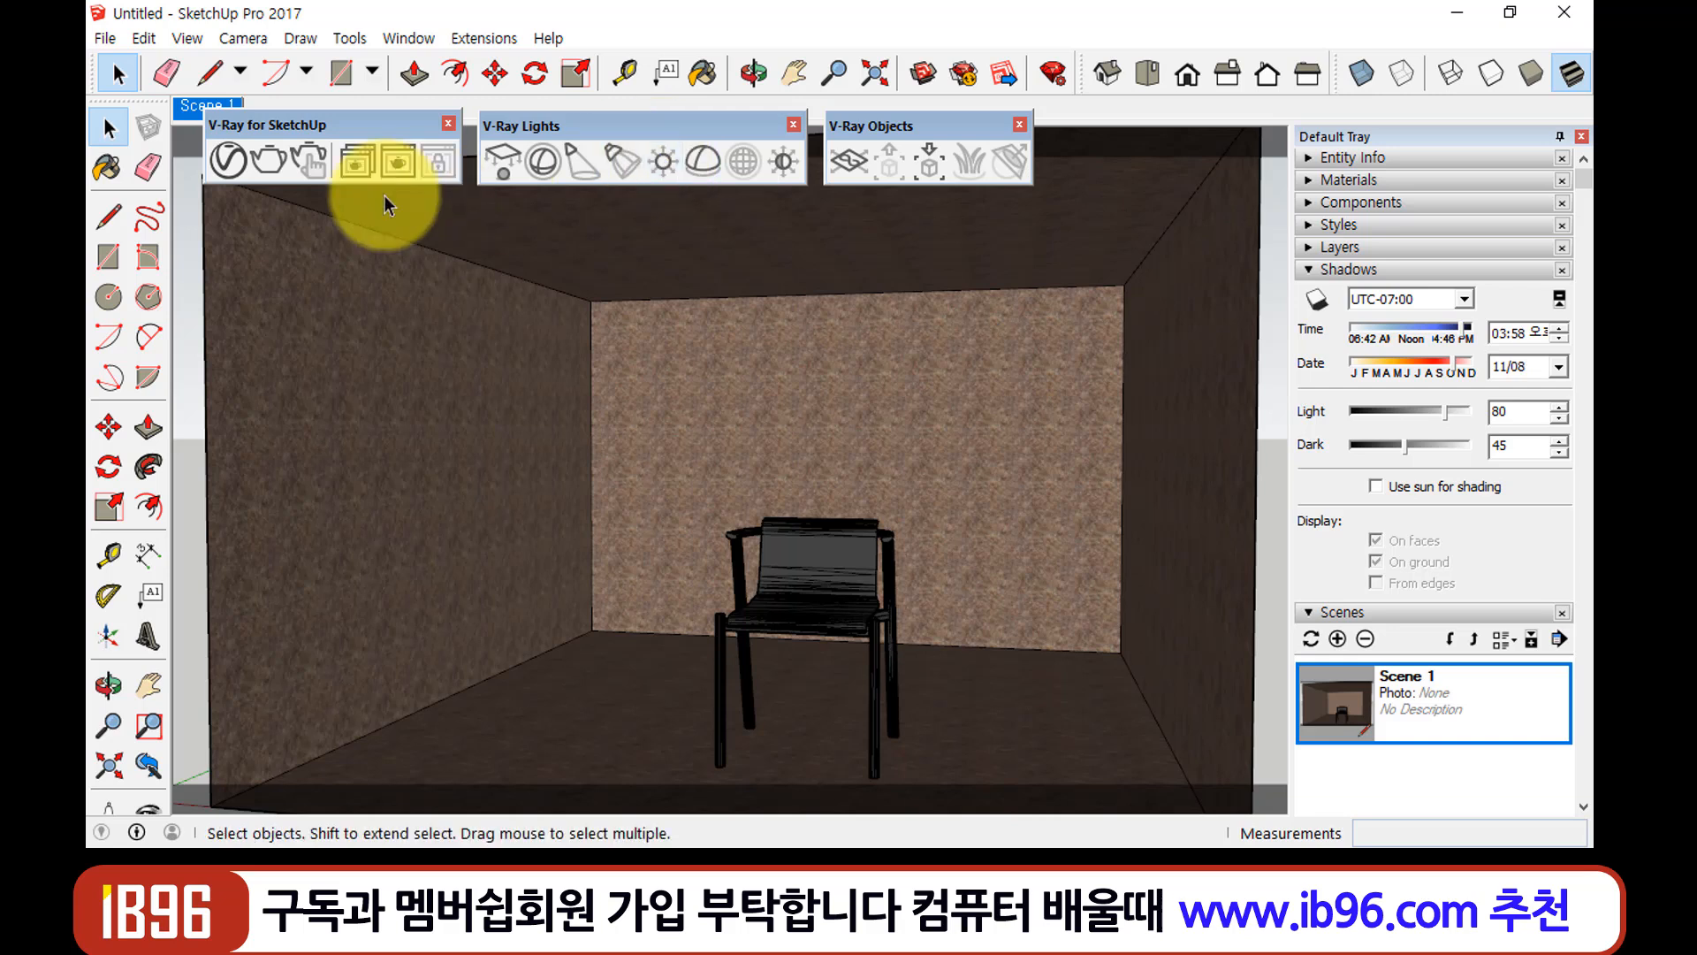
Delete the V-Ray Rectangle Light asset from the V-Ray light list and close the asset editor
{"action": "left_click", "coordinate": [230, 161]}
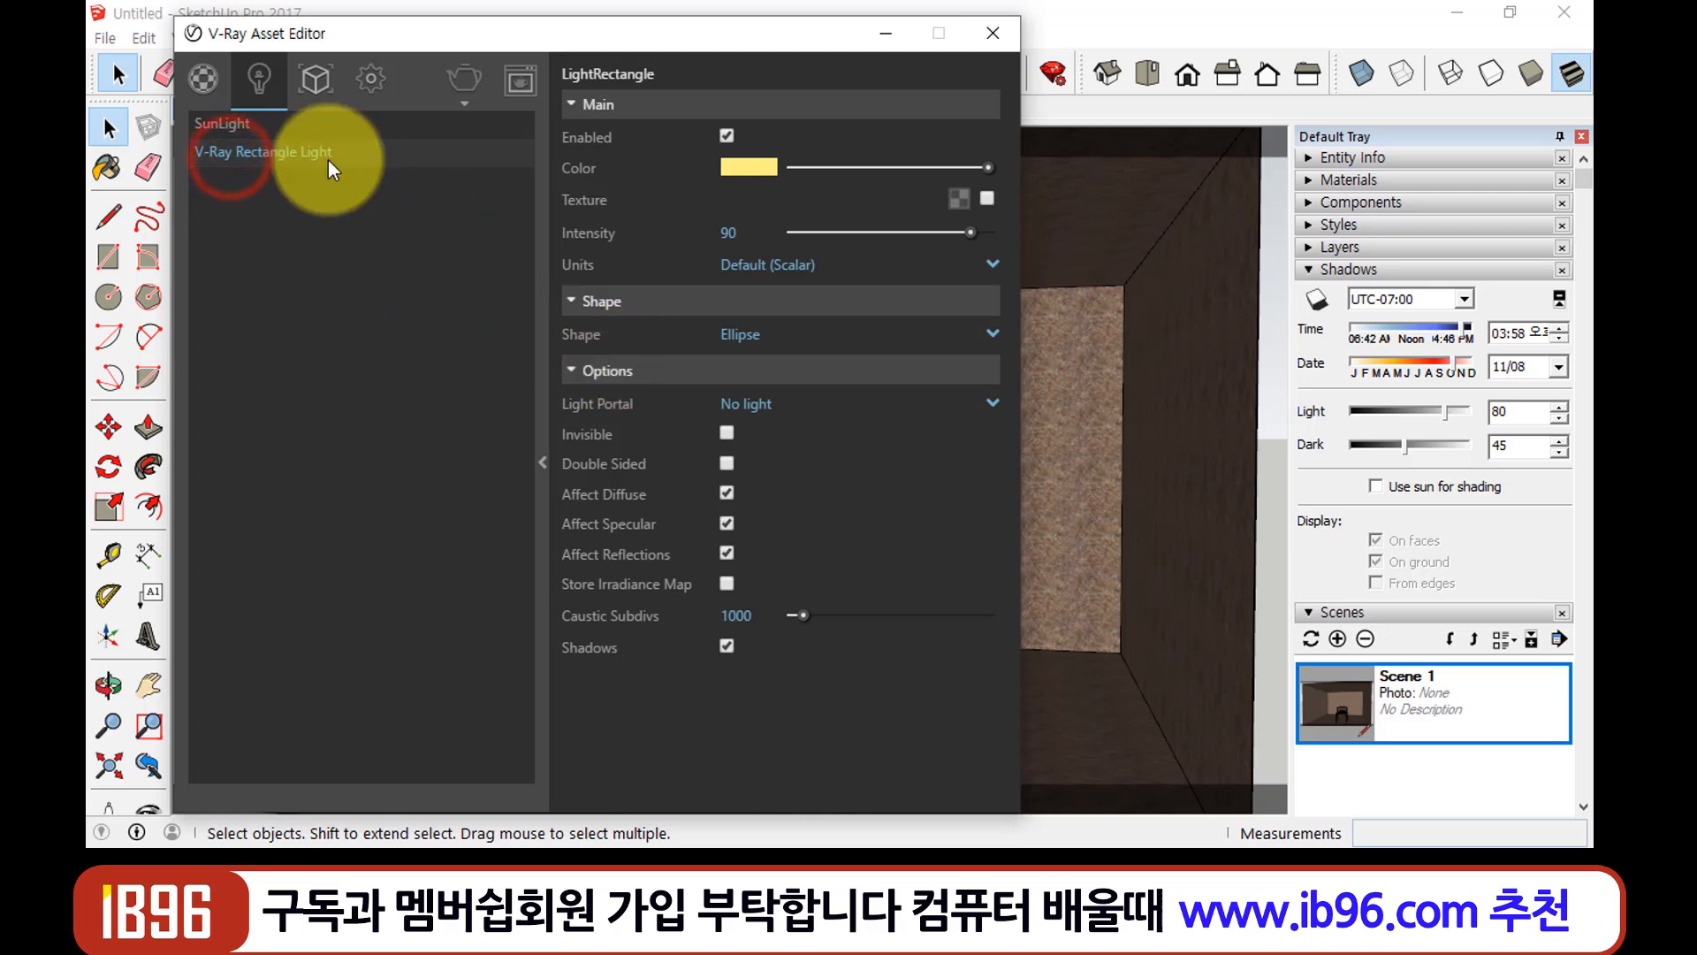
{"action": "left_click", "coordinate": [232, 124]}
{"action": "left_click", "coordinate": [256, 154]}
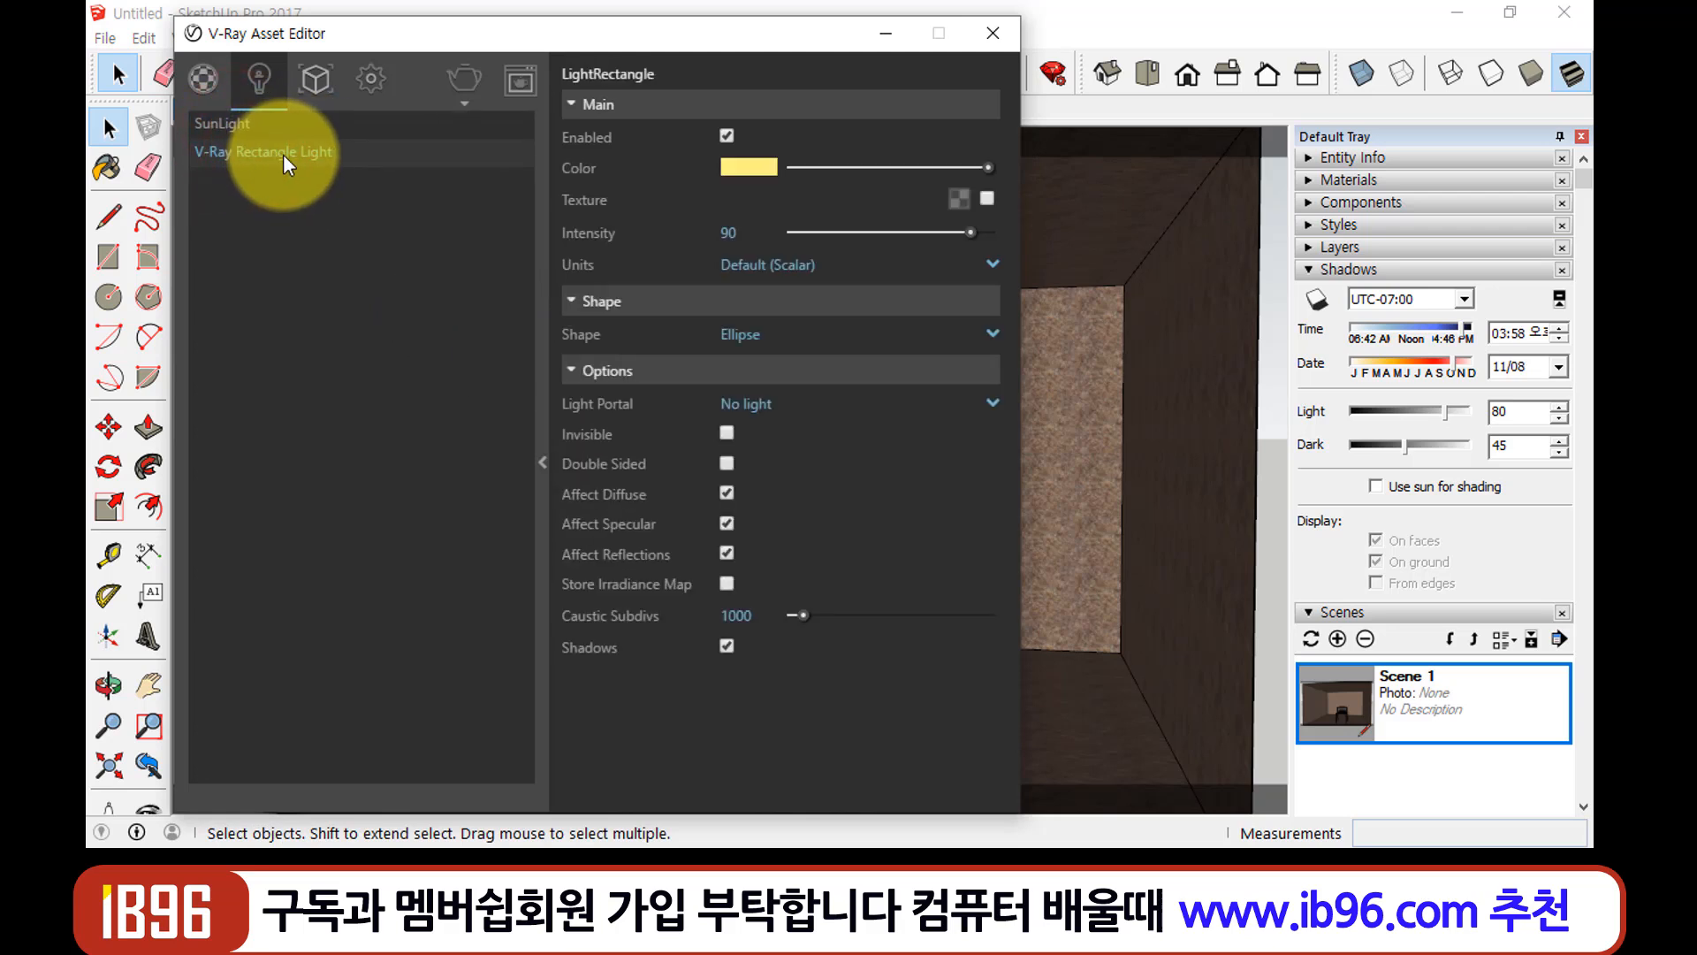
{"action": "right_click", "coordinate": [289, 150]}
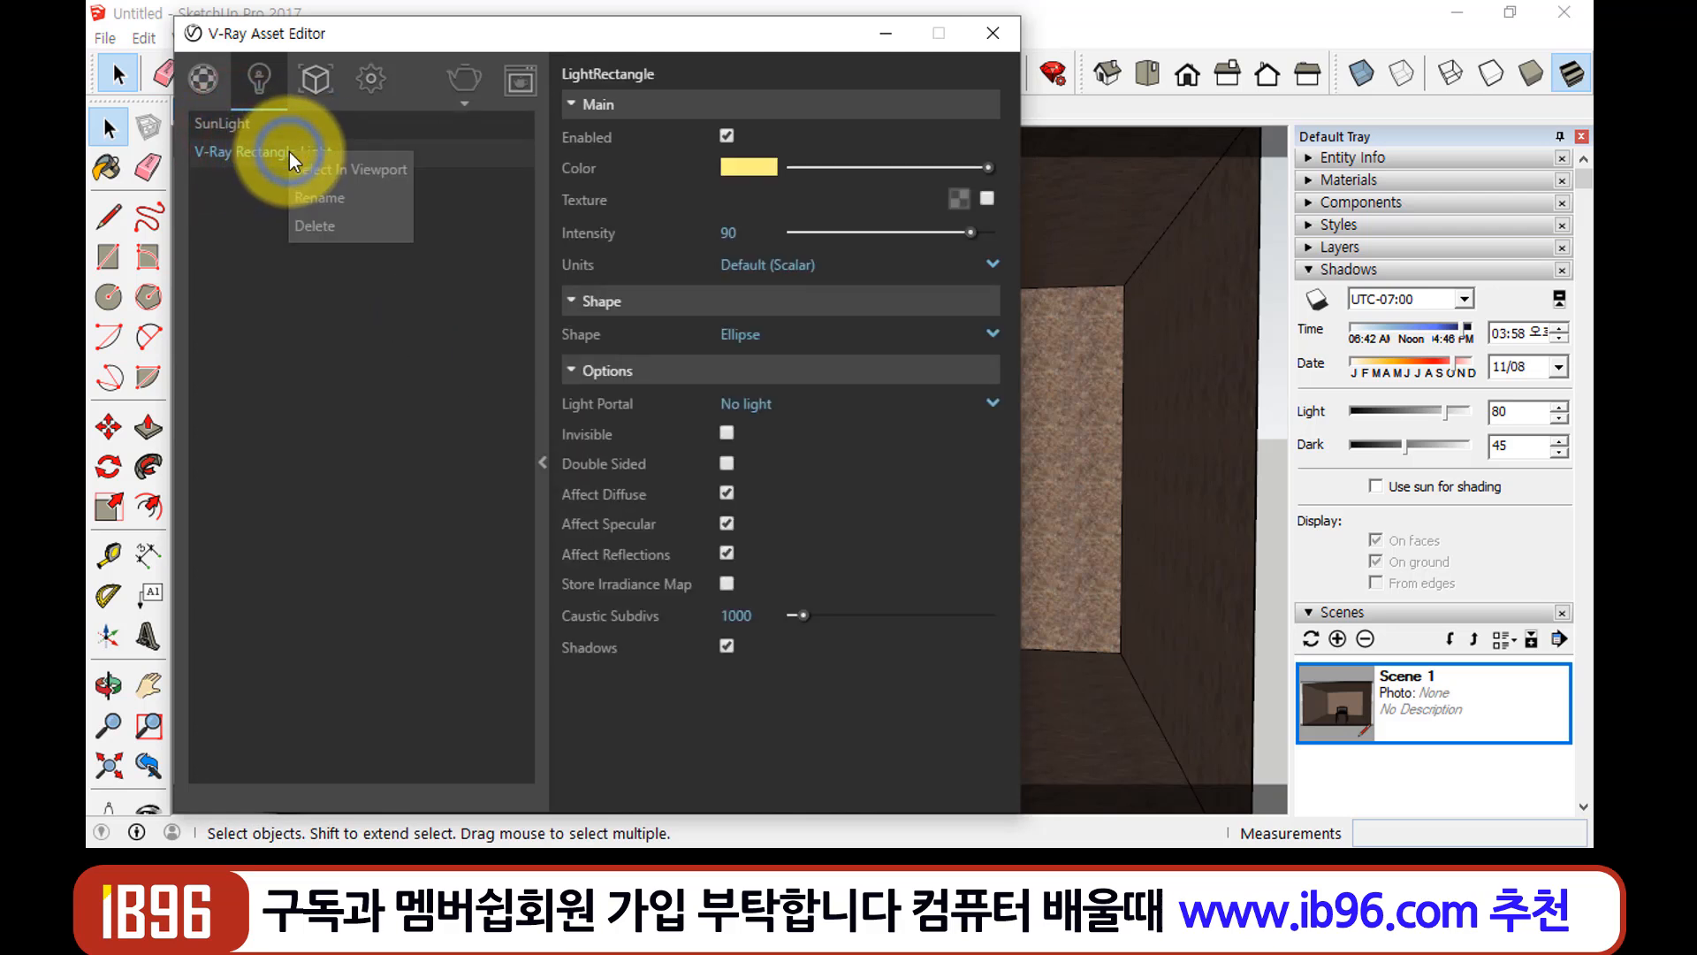
{"action": "left_click", "coordinate": [329, 226]}
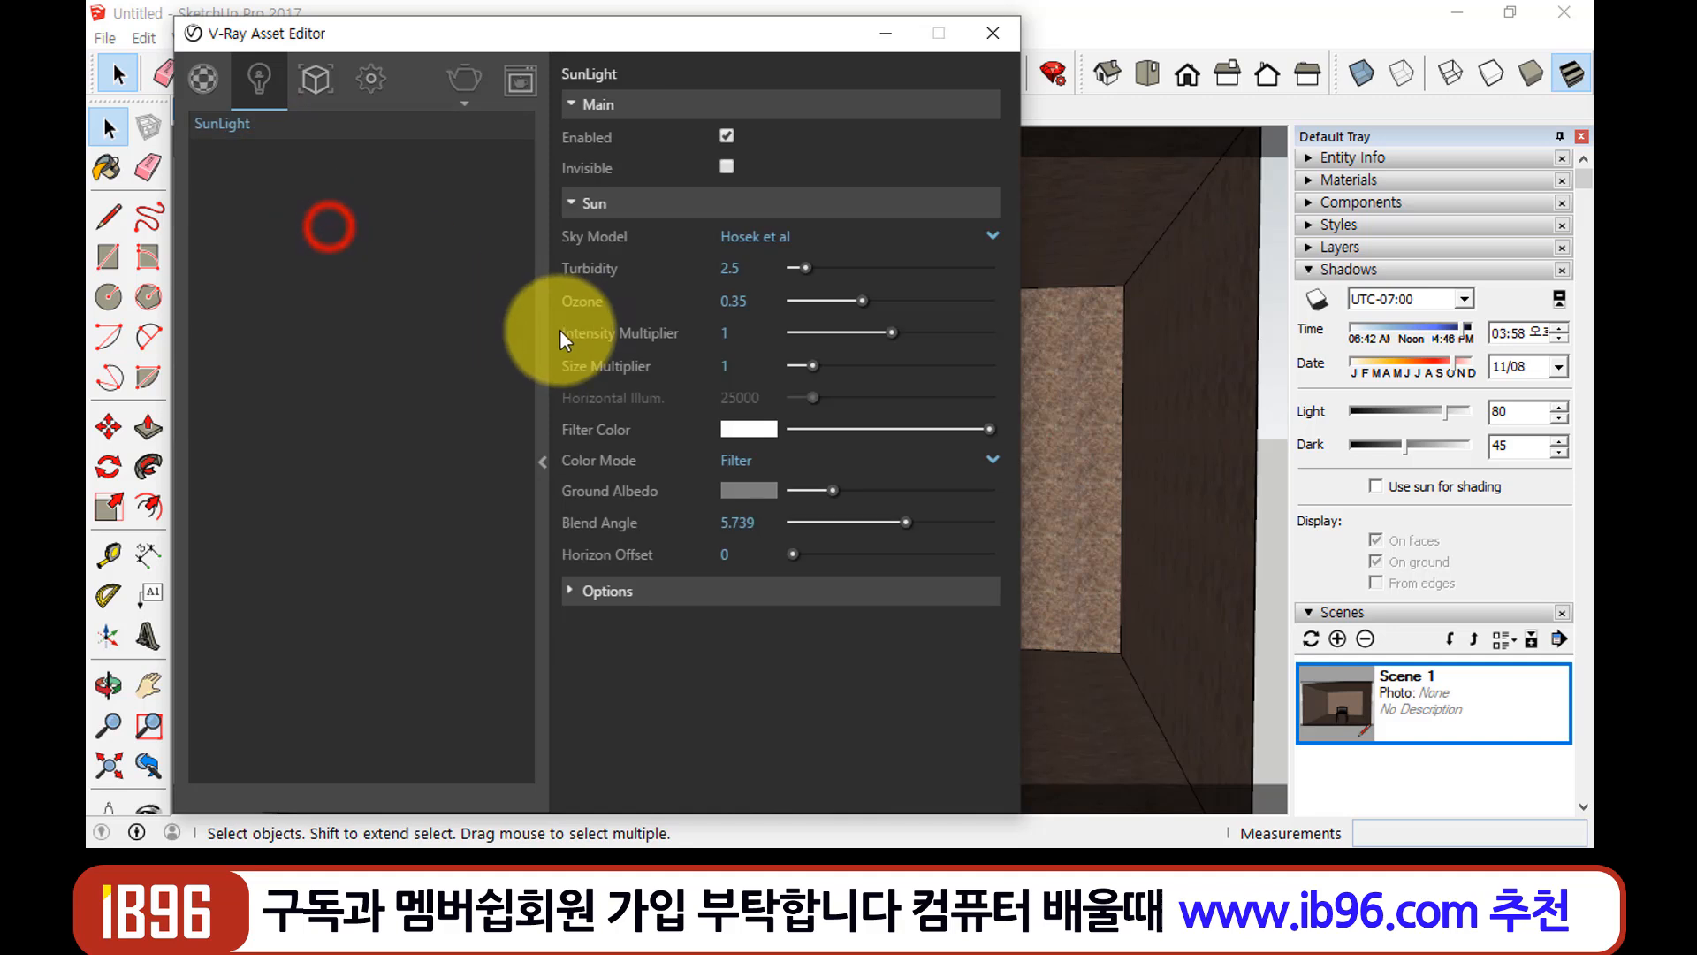
{"action": "left_click", "coordinate": [993, 33]}
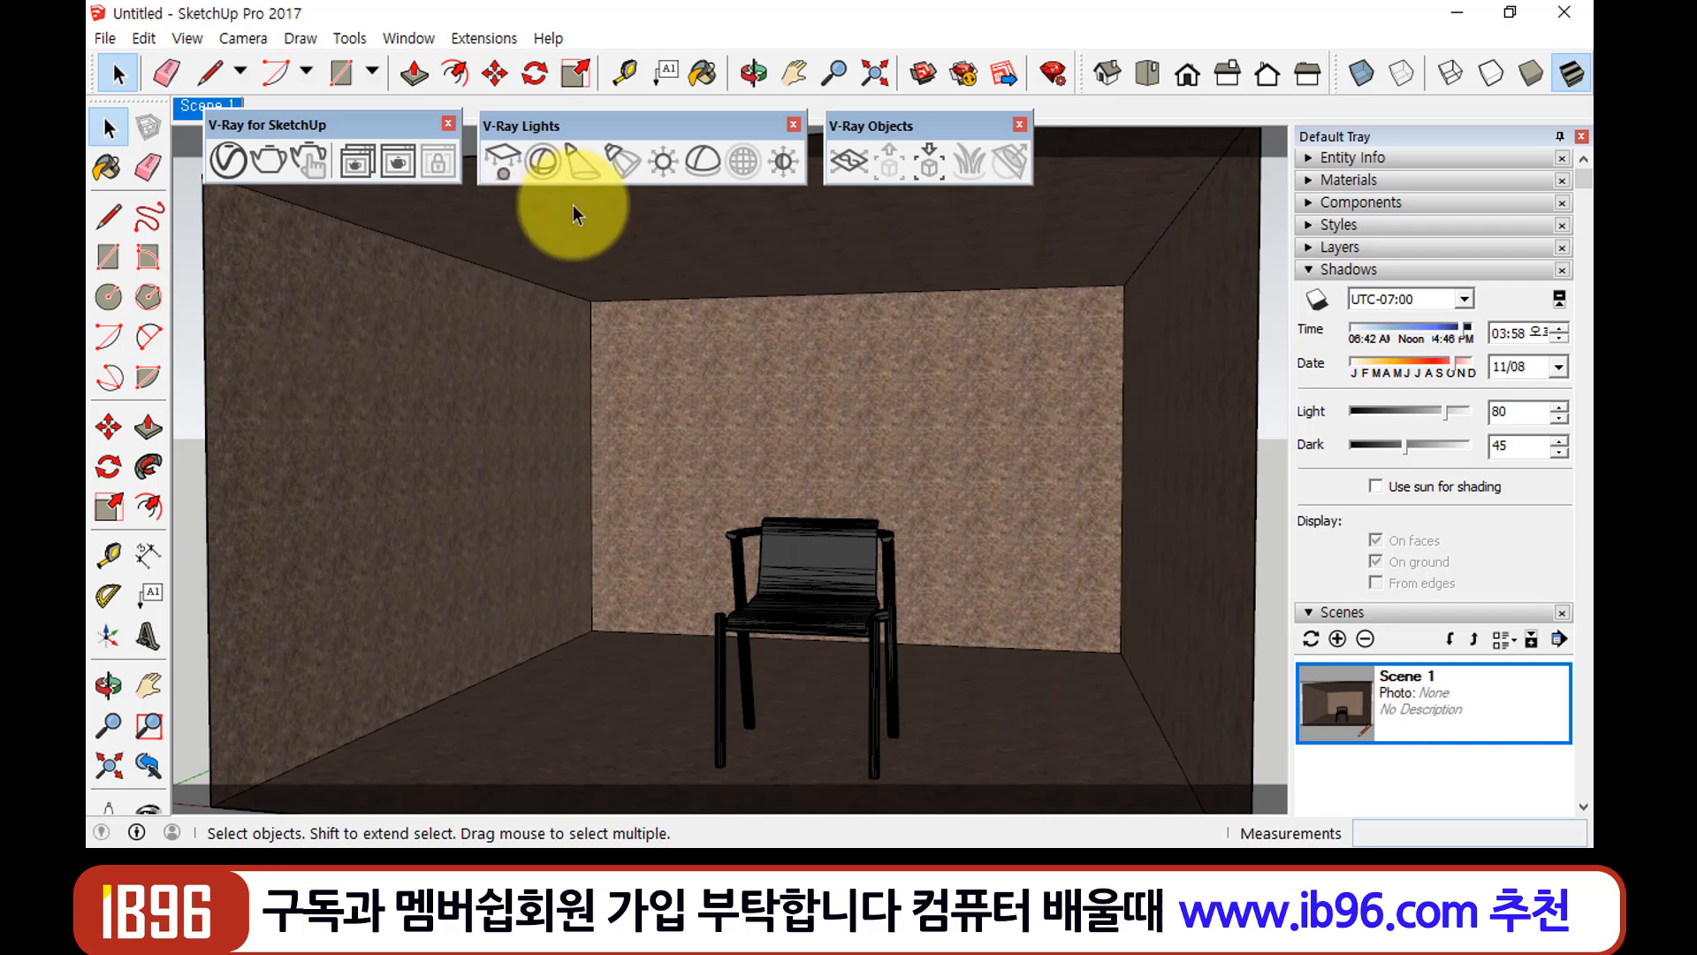
Place a V-Ray omni light on the room's back wall and move it about 2969 mm toward the open front
{"action": "left_click", "coordinate": [658, 161]}
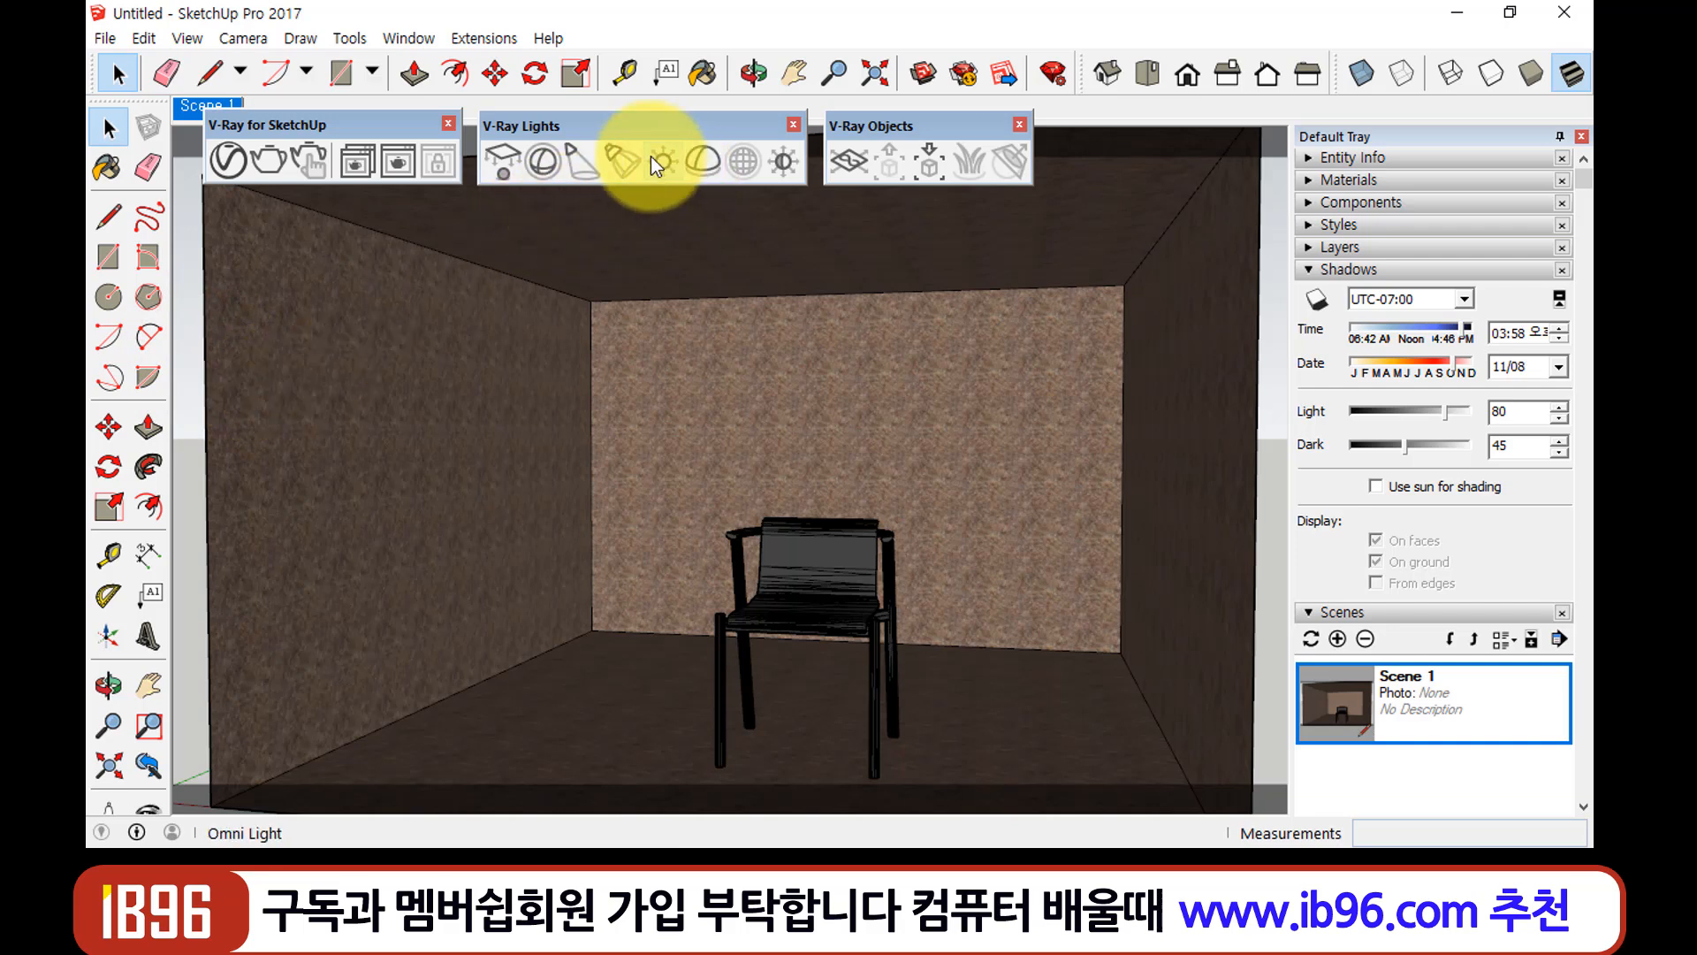
{"action": "left_click", "coordinate": [694, 464]}
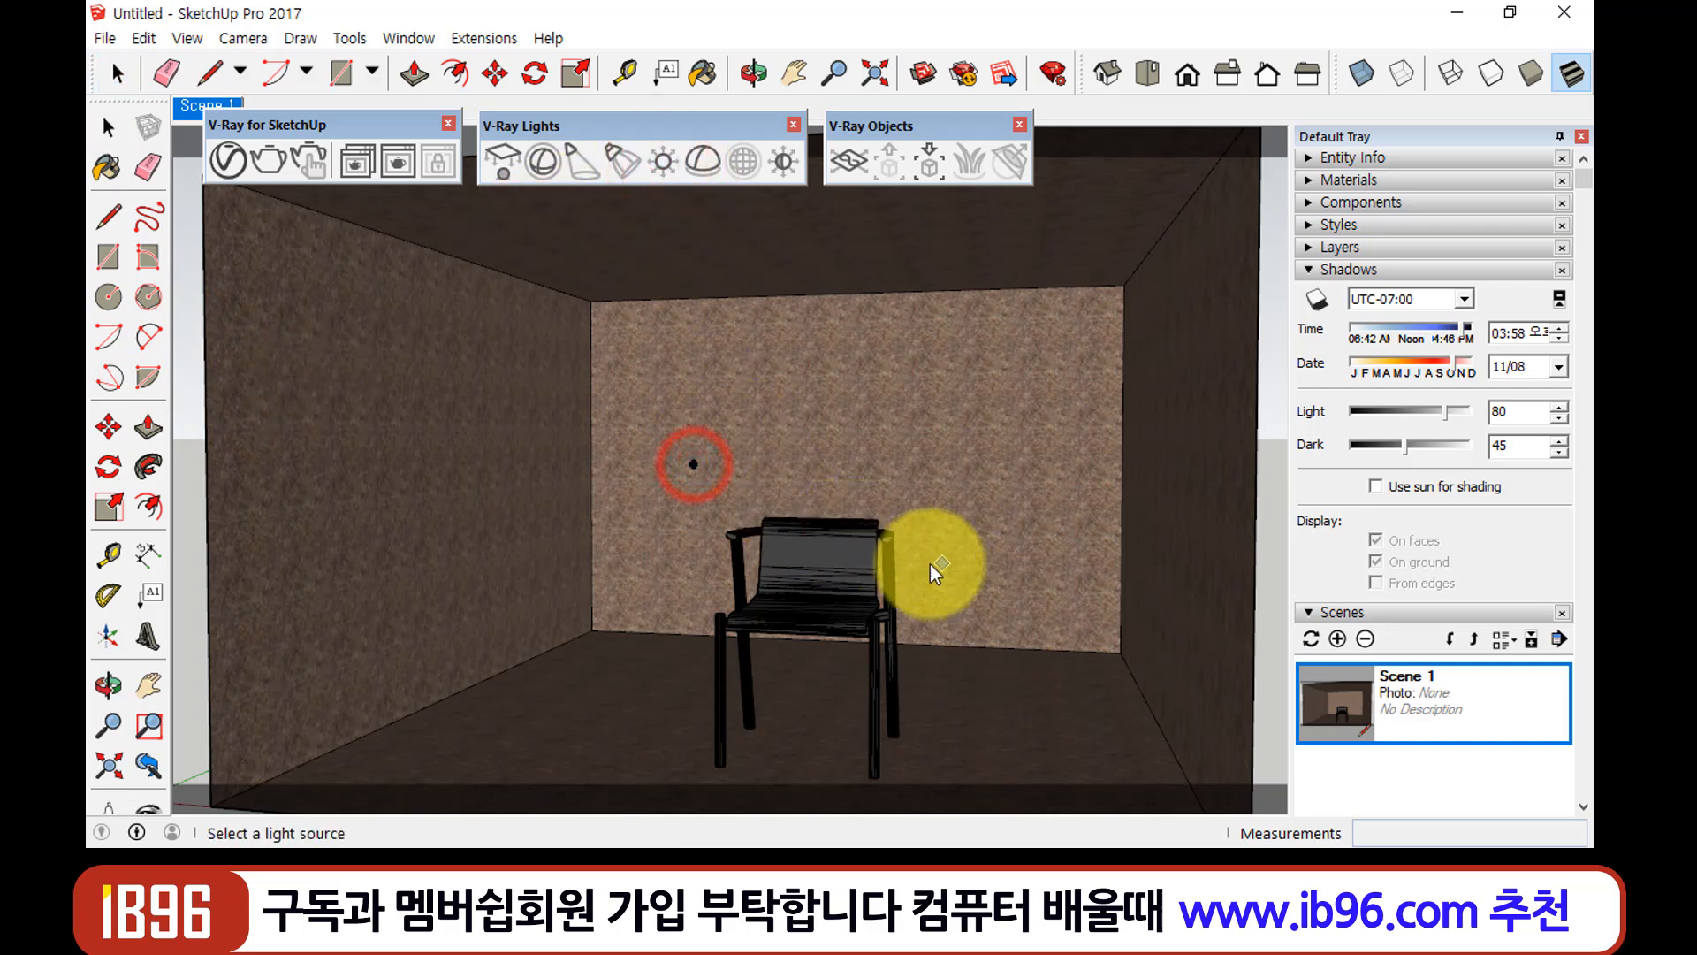
{"action": "scroll", "coordinate": [831, 529], "scroll_direction": "down", "scroll_amount": 5}
{"action": "middle_click_drag", "start_coordinate": [824, 463], "coordinate": [303, 288]}
{"action": "left_click", "coordinate": [109, 428]}
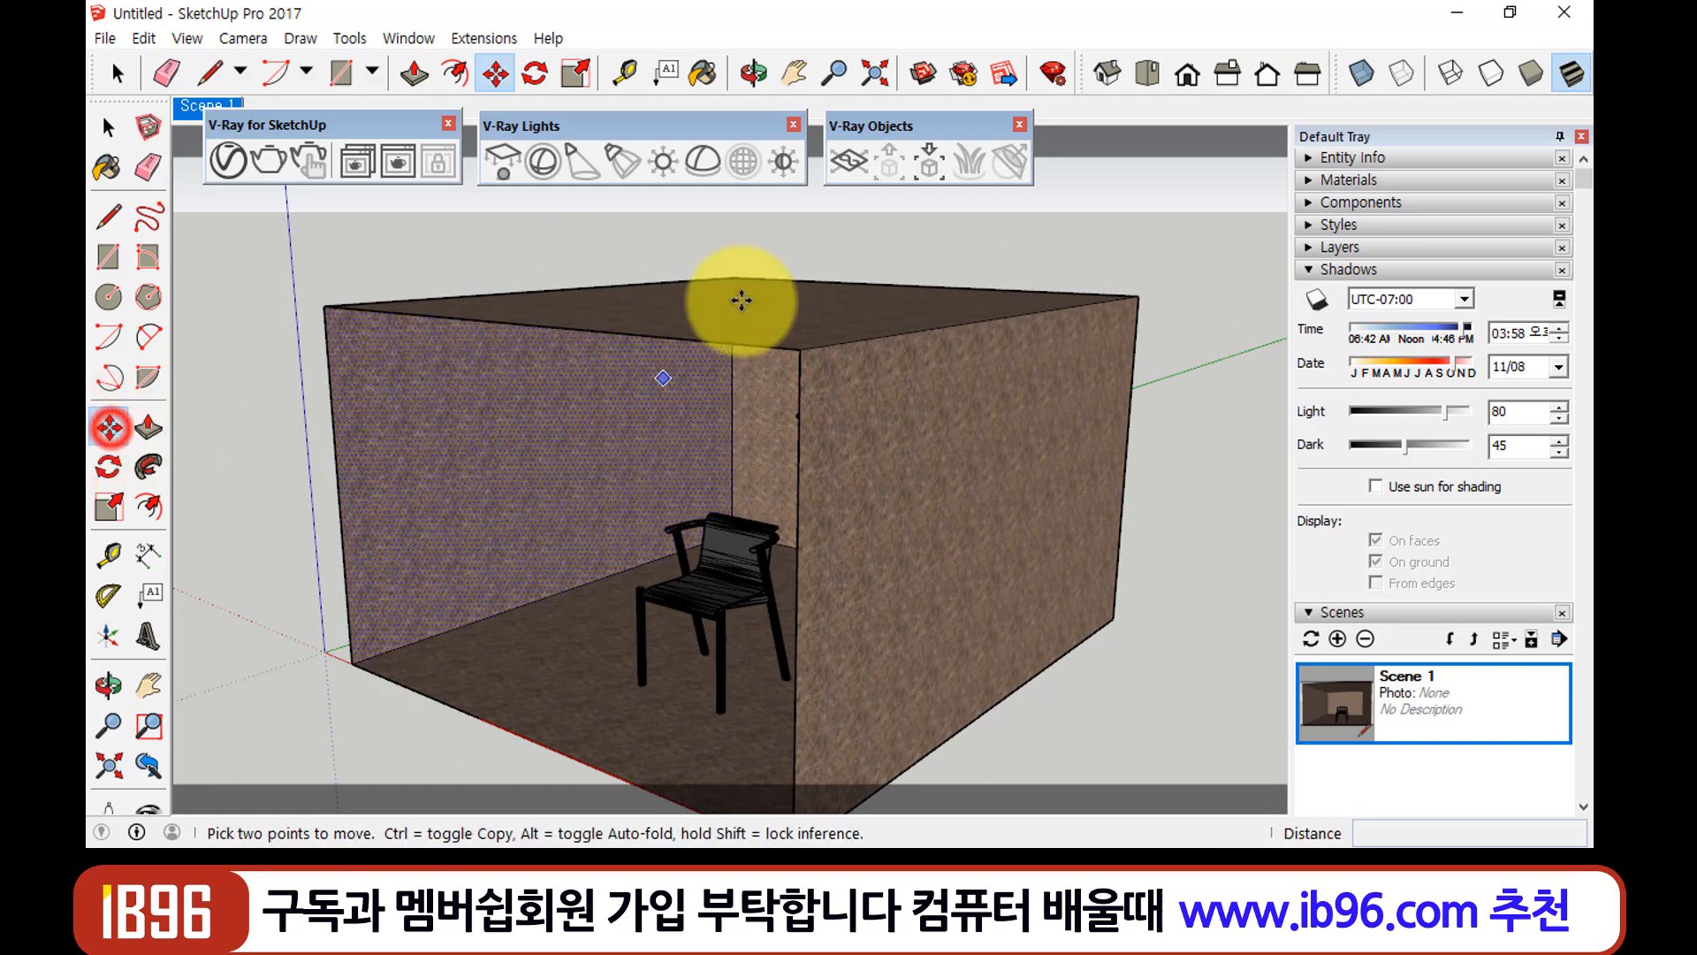
{"action": "left_click", "coordinate": [527, 224]}
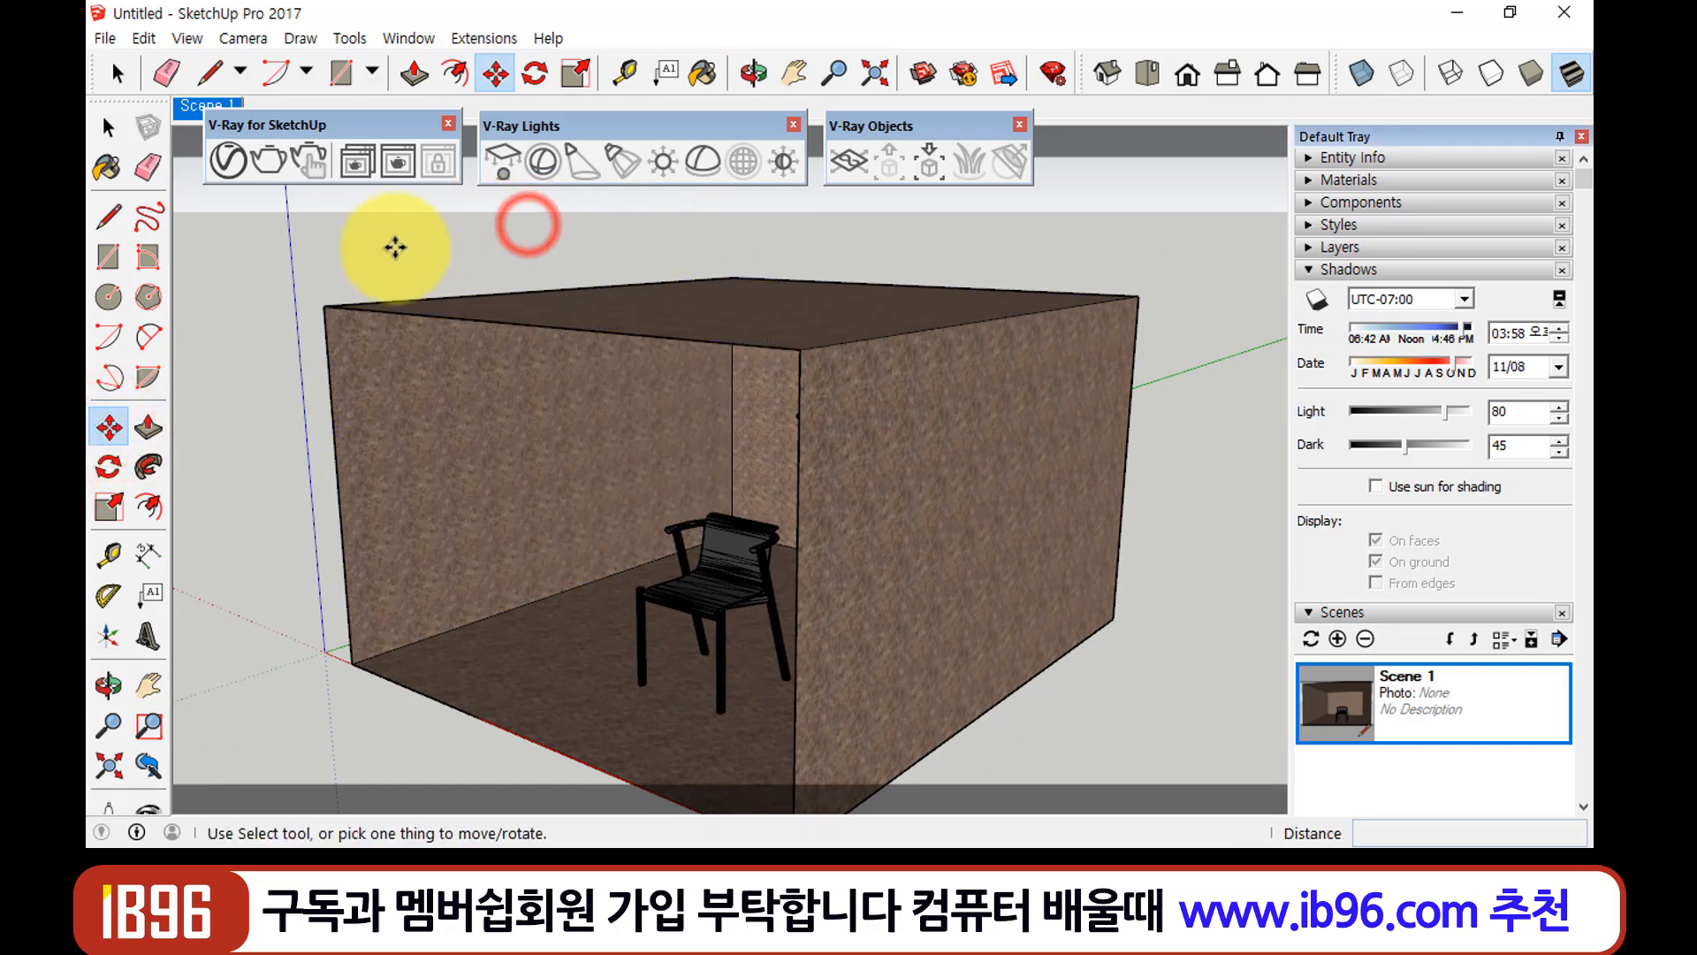
{"action": "left_click", "coordinate": [599, 236]}
{"action": "middle_click_drag", "start_coordinate": [609, 308], "coordinate": [455, 475]}
{"action": "left_click", "coordinate": [110, 129]}
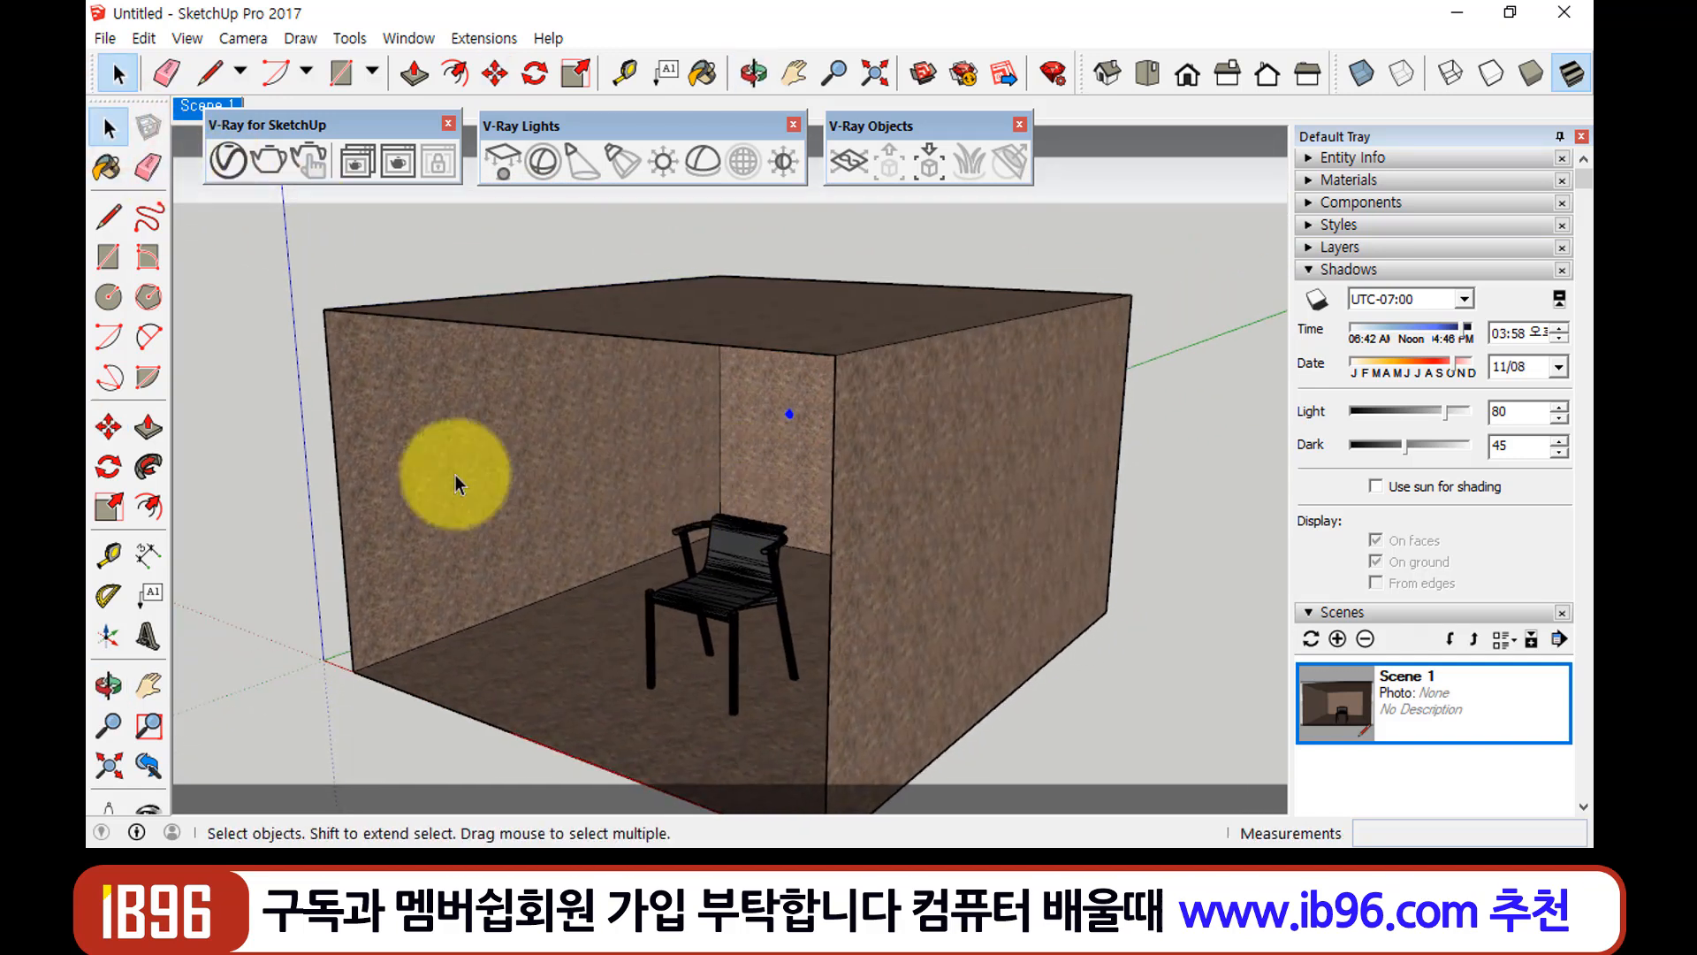
{"action": "left_click", "coordinate": [109, 428]}
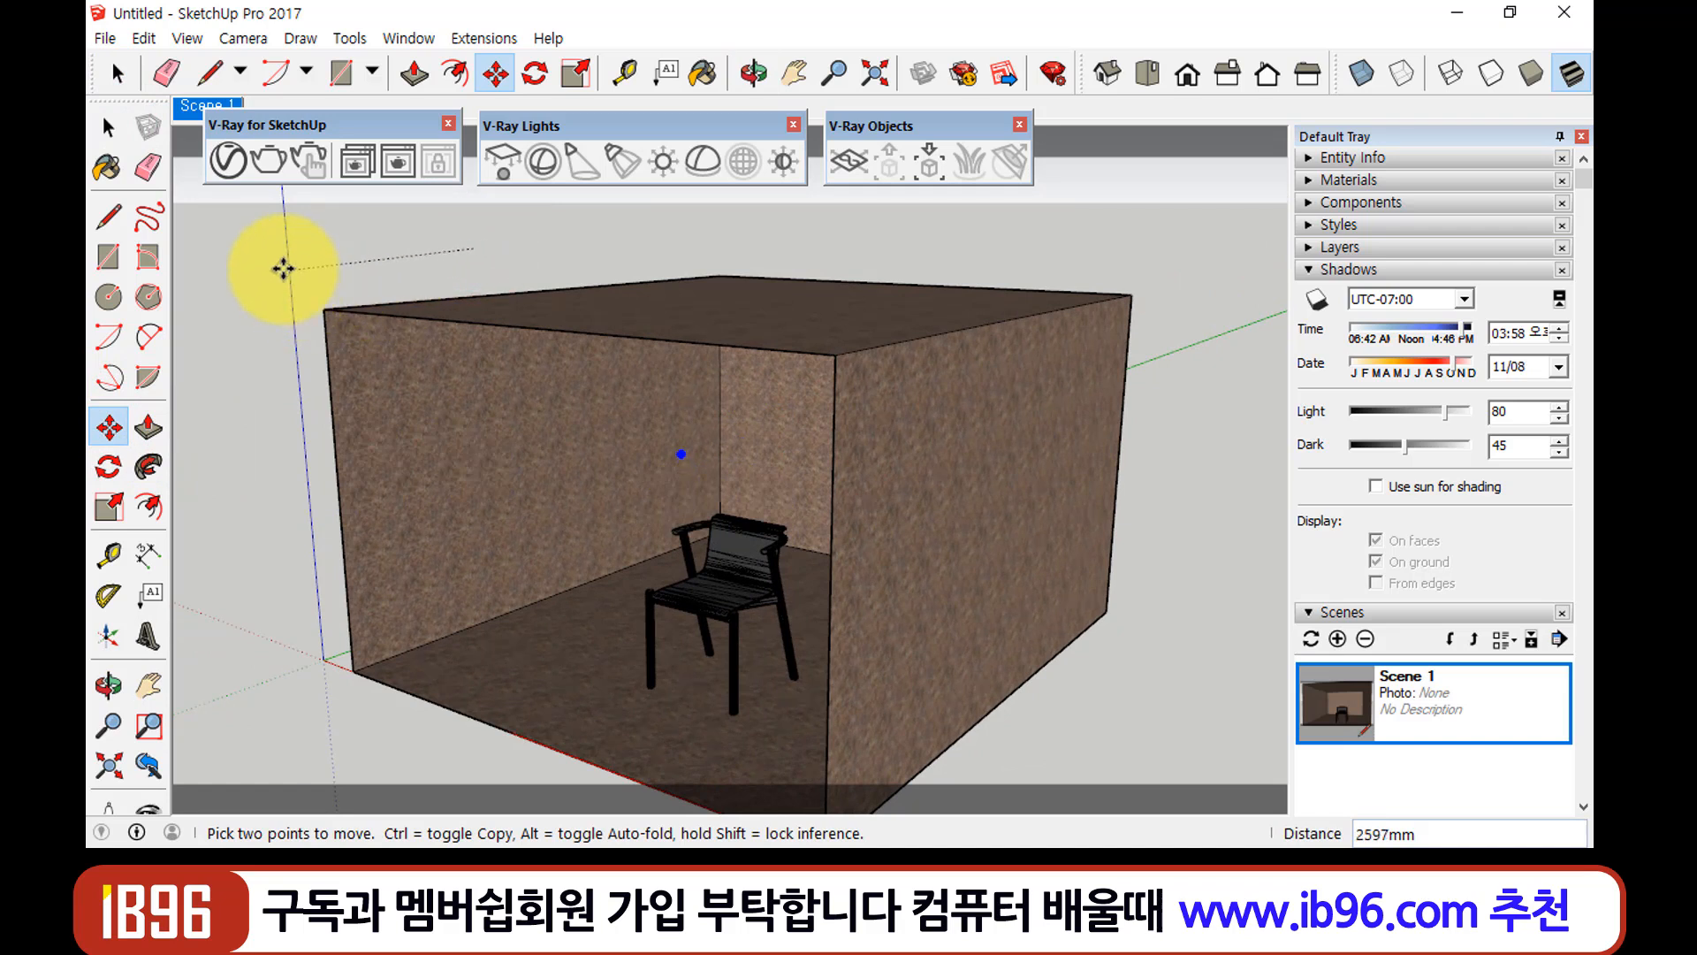
{"action": "left_click", "coordinate": [250, 259]}
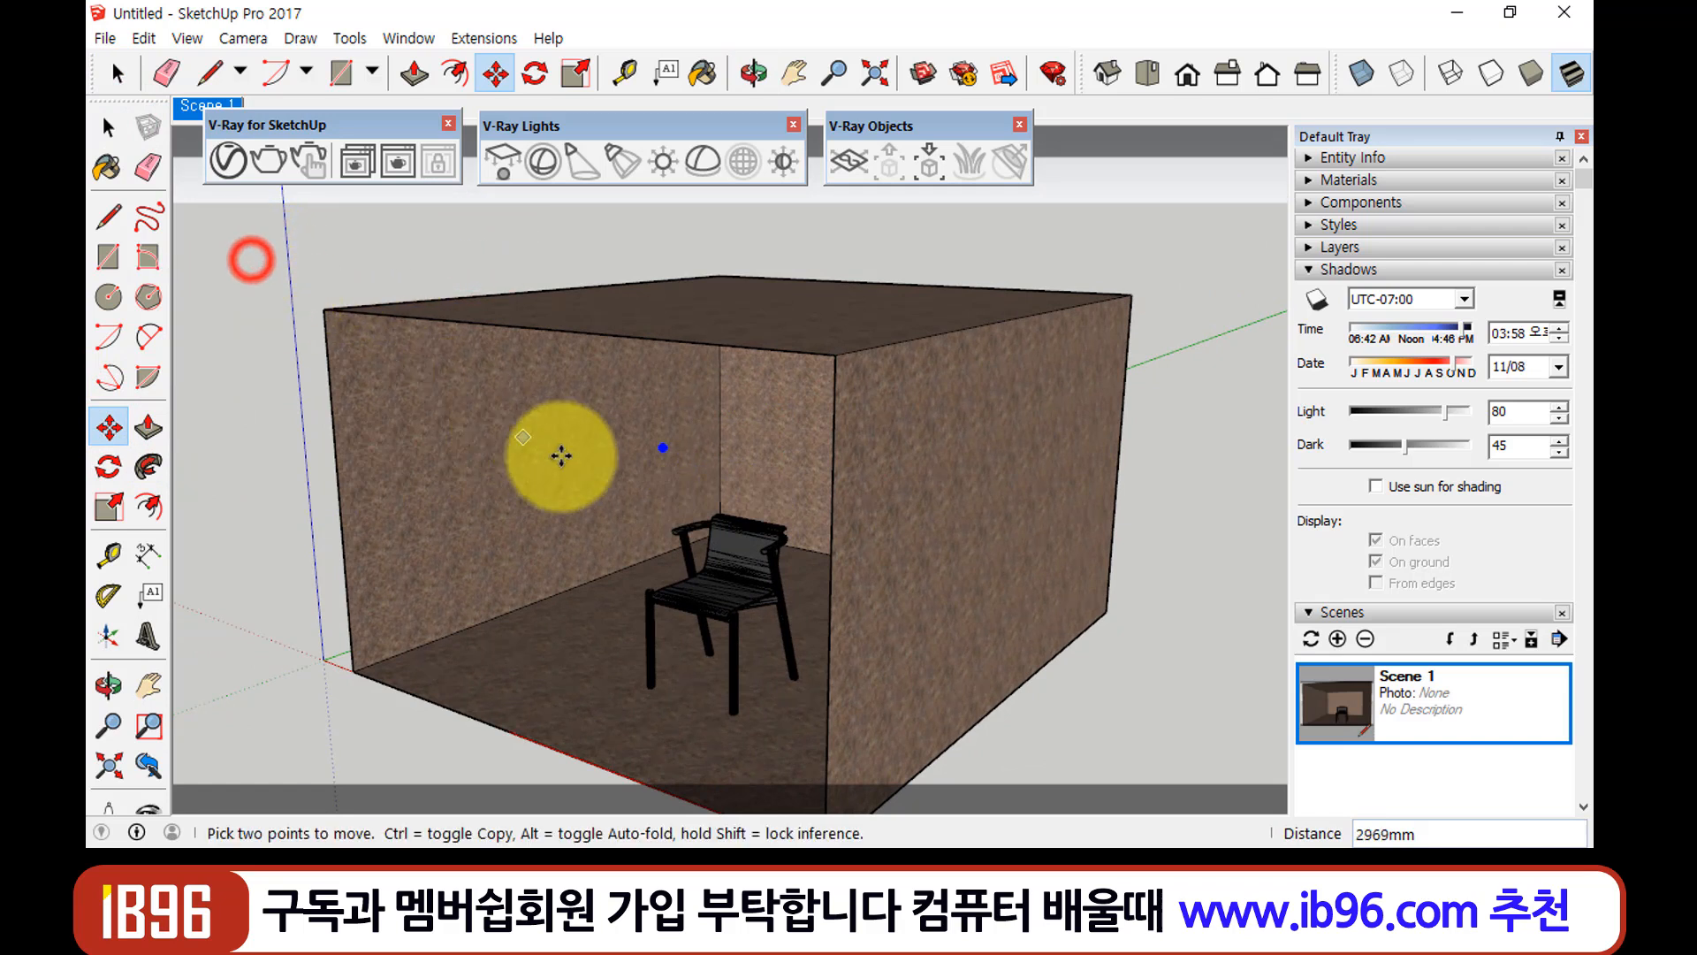
Move the omni light sideways across the room until it sits above the chair
{"action": "mouse_move", "coordinate": [560, 454]}
{"action": "middle_mouse_down"}
{"action": "mouse_move", "coordinate": [758, 548]}
{"action": "mouse_move", "coordinate": [864, 518]}
{"action": "middle_mouse_up"}
{"action": "left_click", "coordinate": [697, 183]}
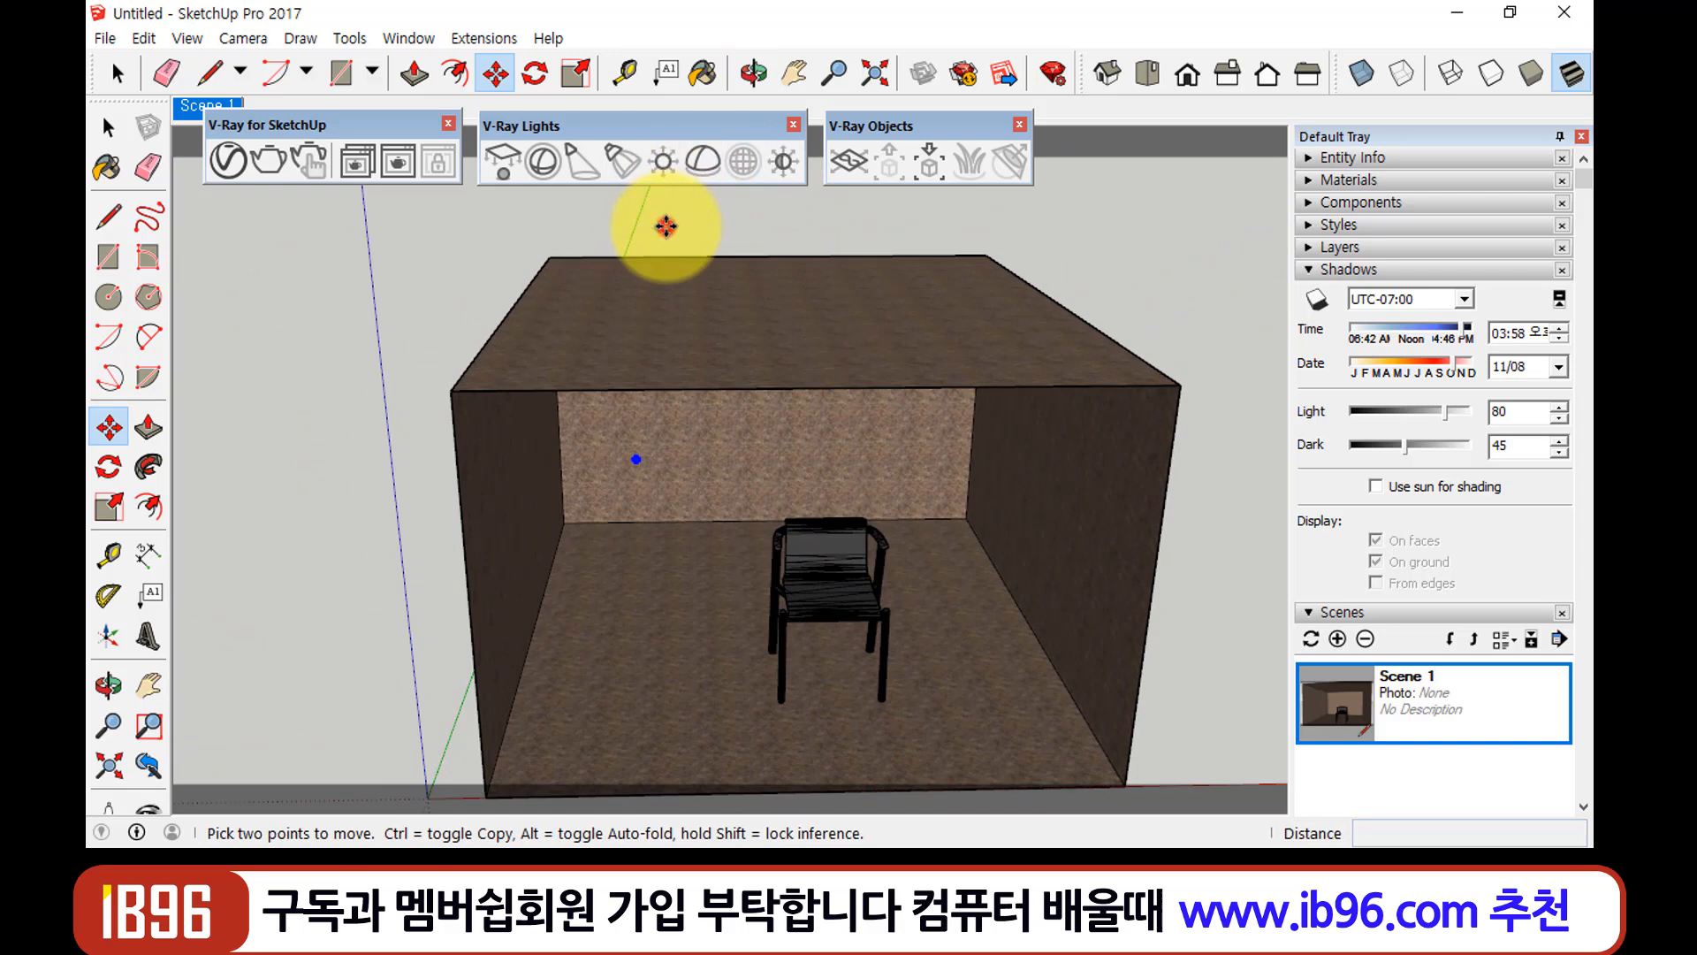
{"action": "left_click", "coordinate": [702, 227]}
{"action": "middle_click_drag", "start_coordinate": [862, 605], "coordinate": [691, 487]}
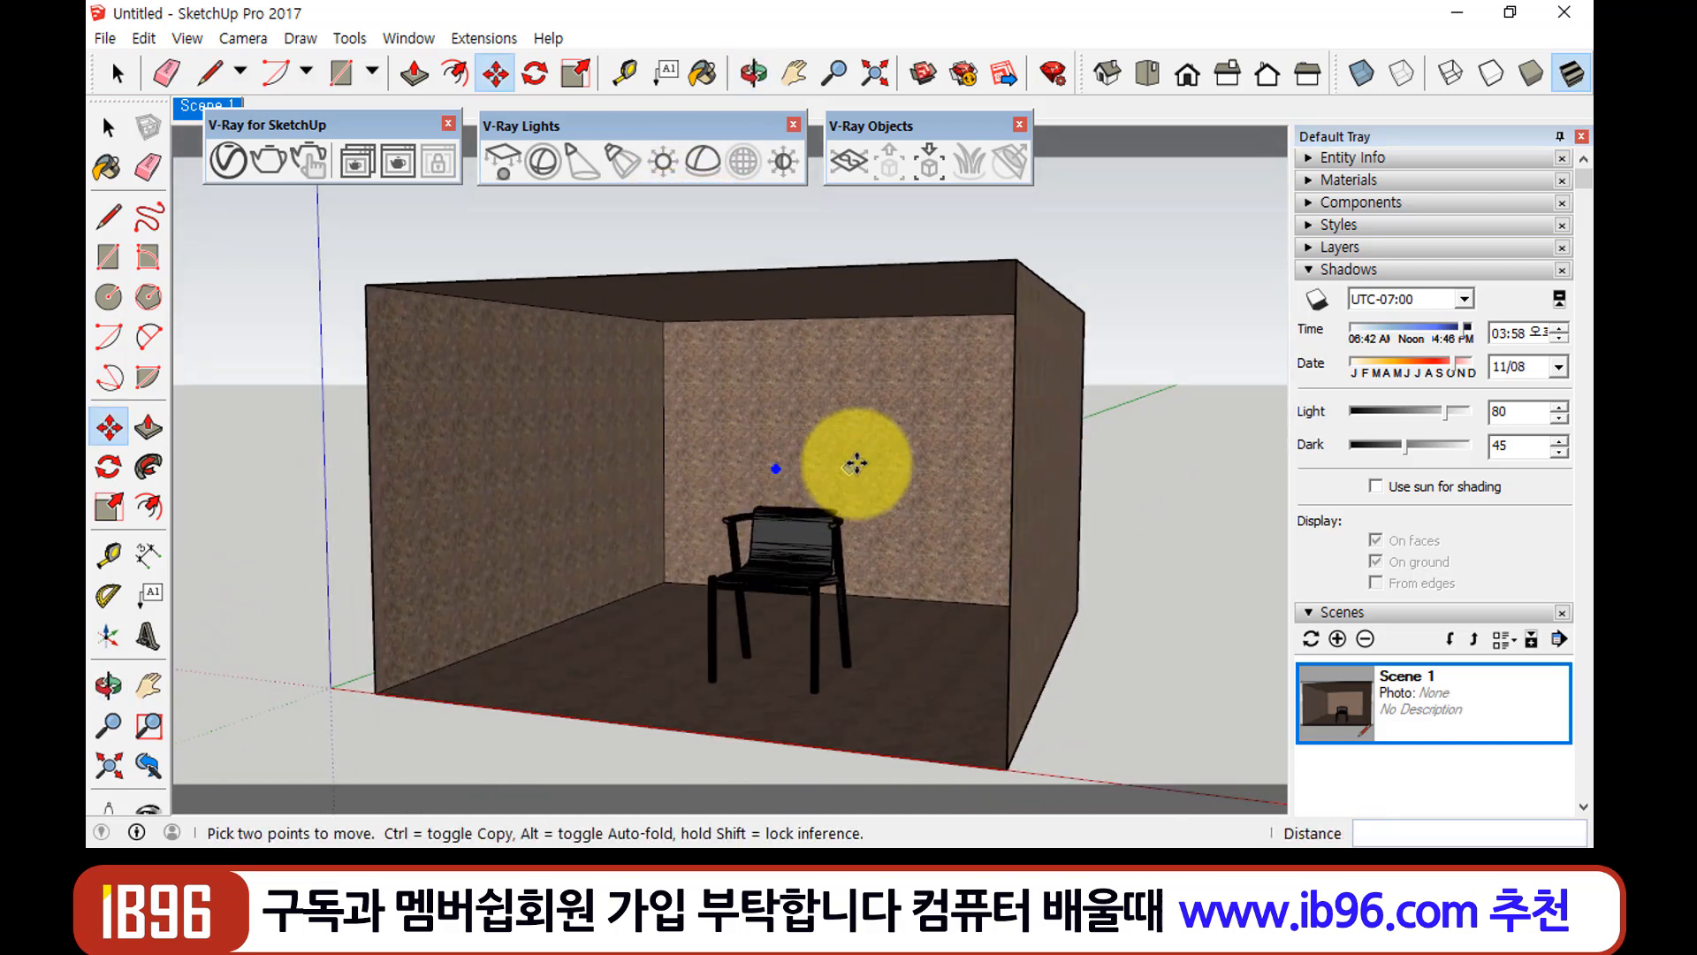
Return to Scene 1 and update it with all properties selected
{"action": "left_click", "coordinate": [1347, 689]}
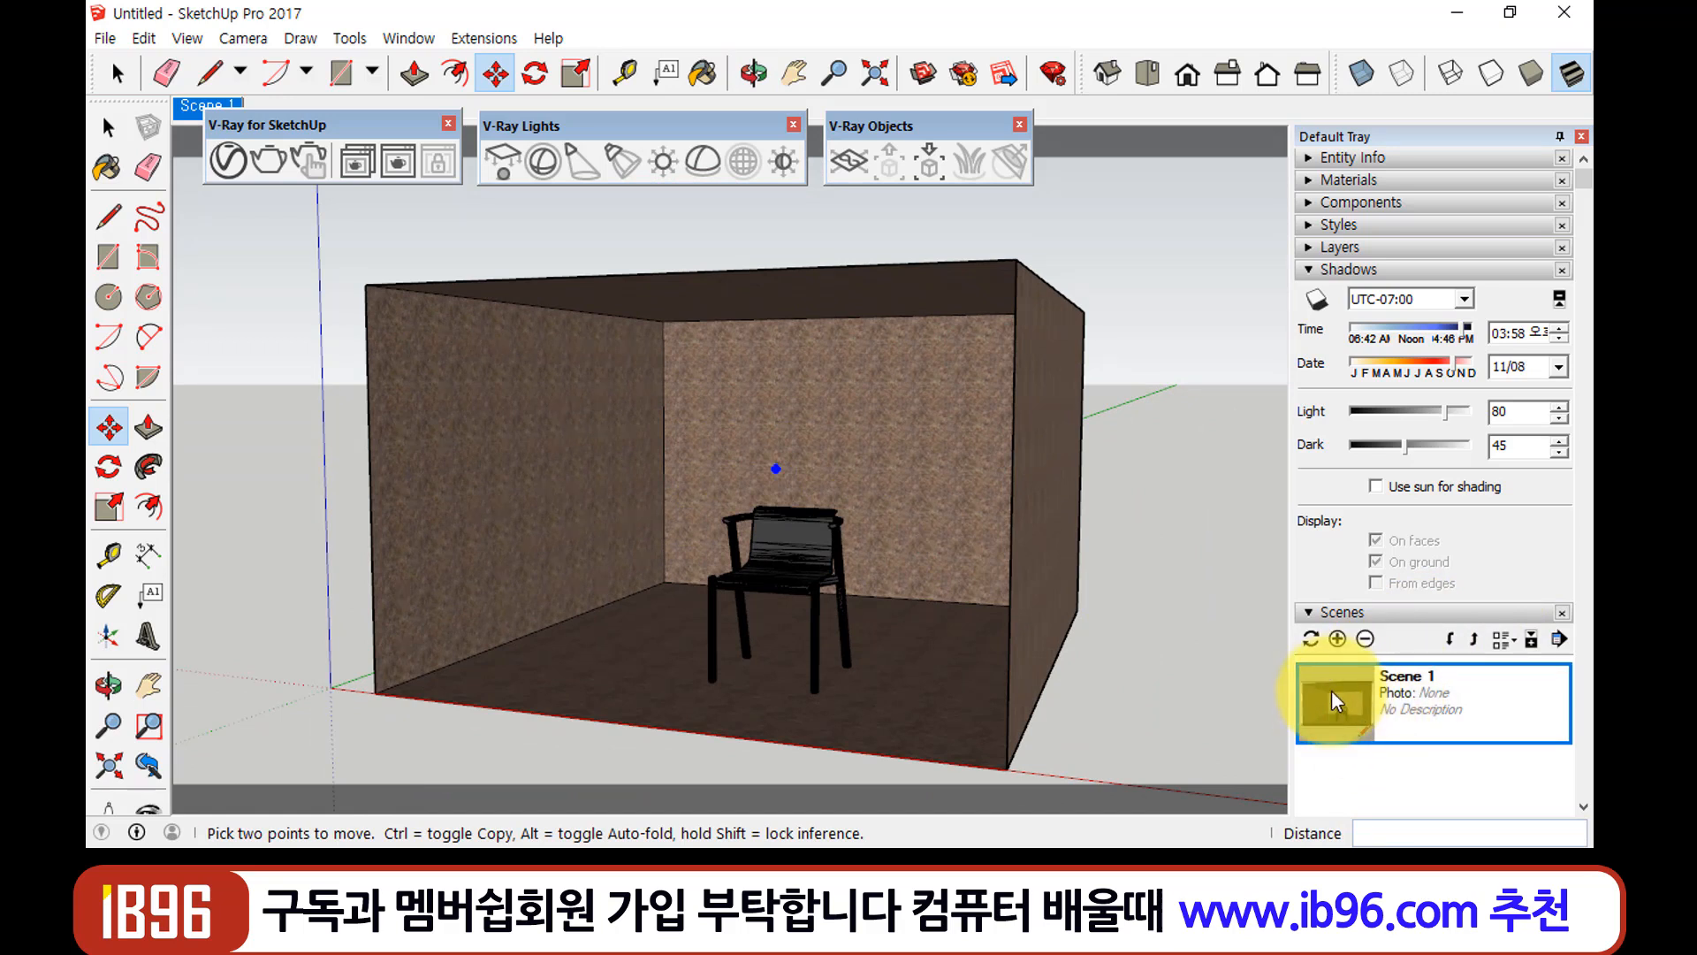
{"action": "double_click", "coordinate": [1333, 688]}
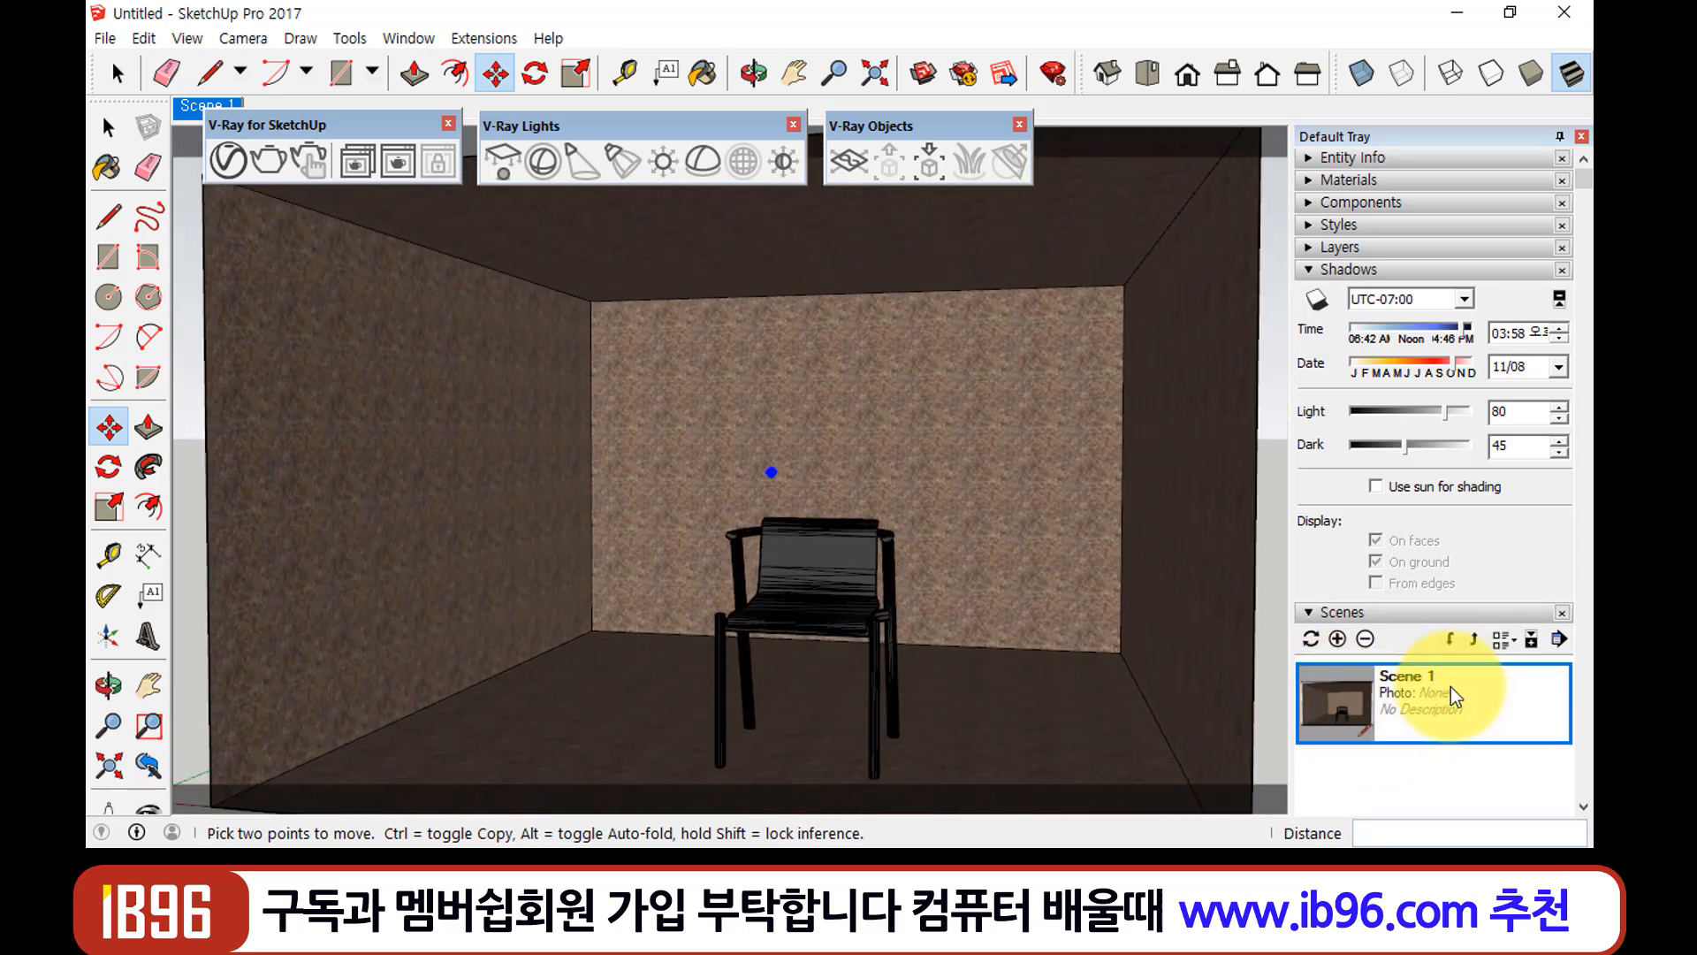
{"action": "left_click", "coordinate": [1312, 638]}
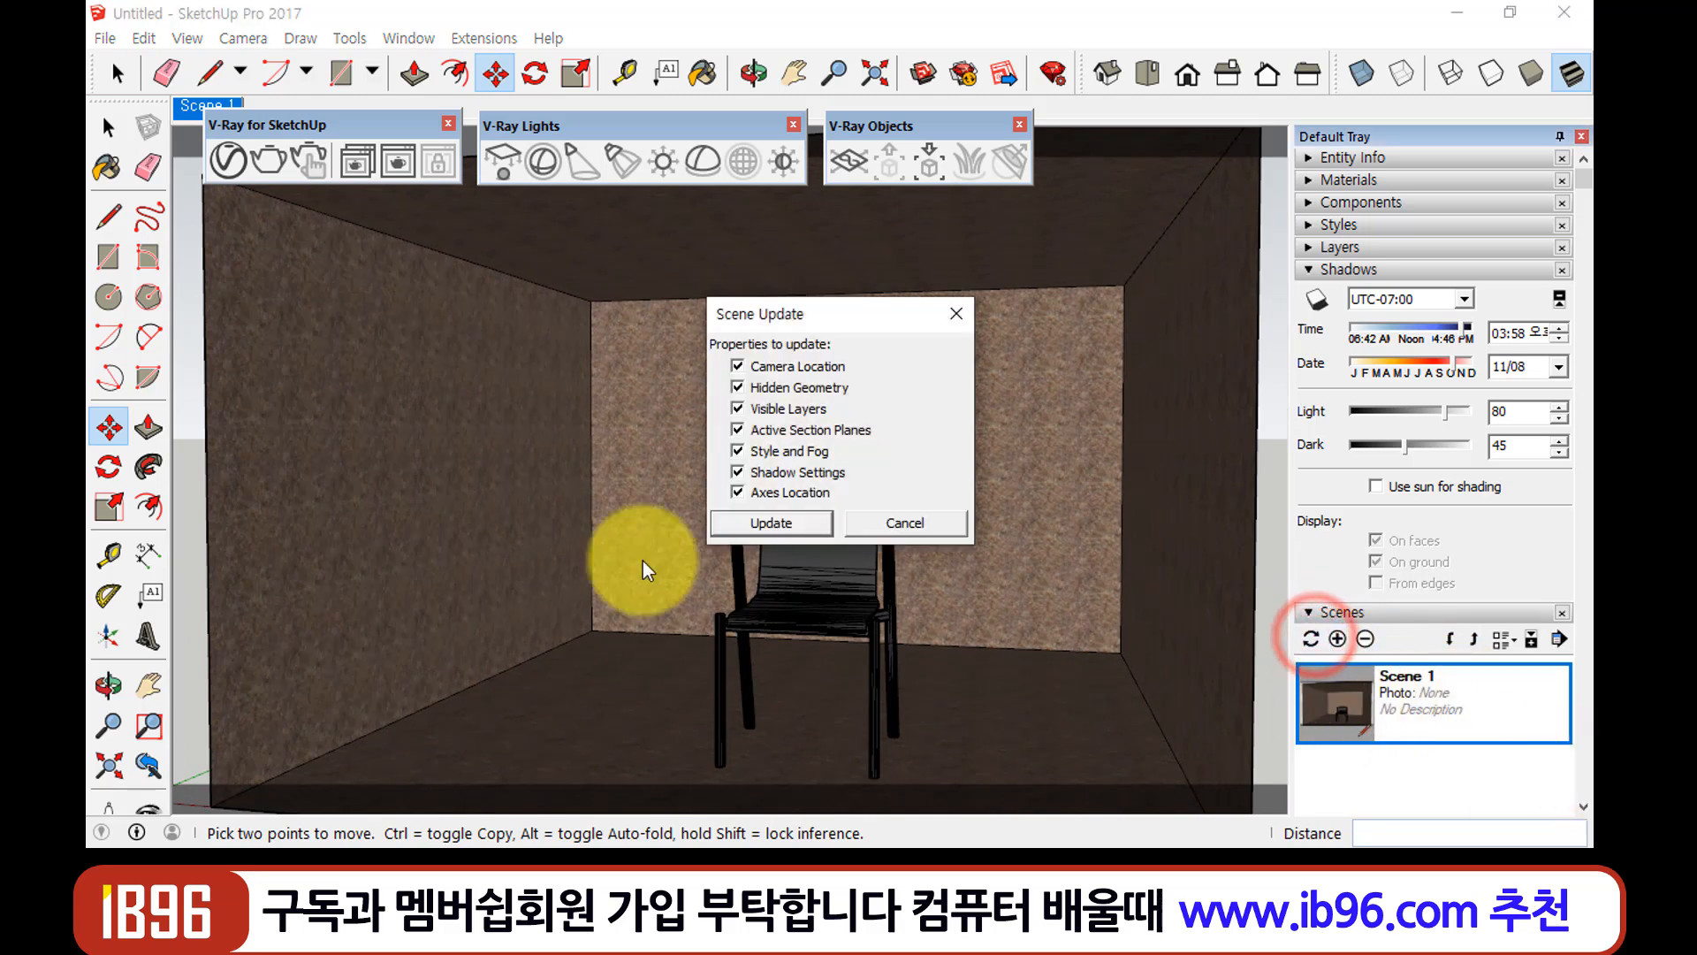
{"action": "left_click", "coordinate": [782, 522]}
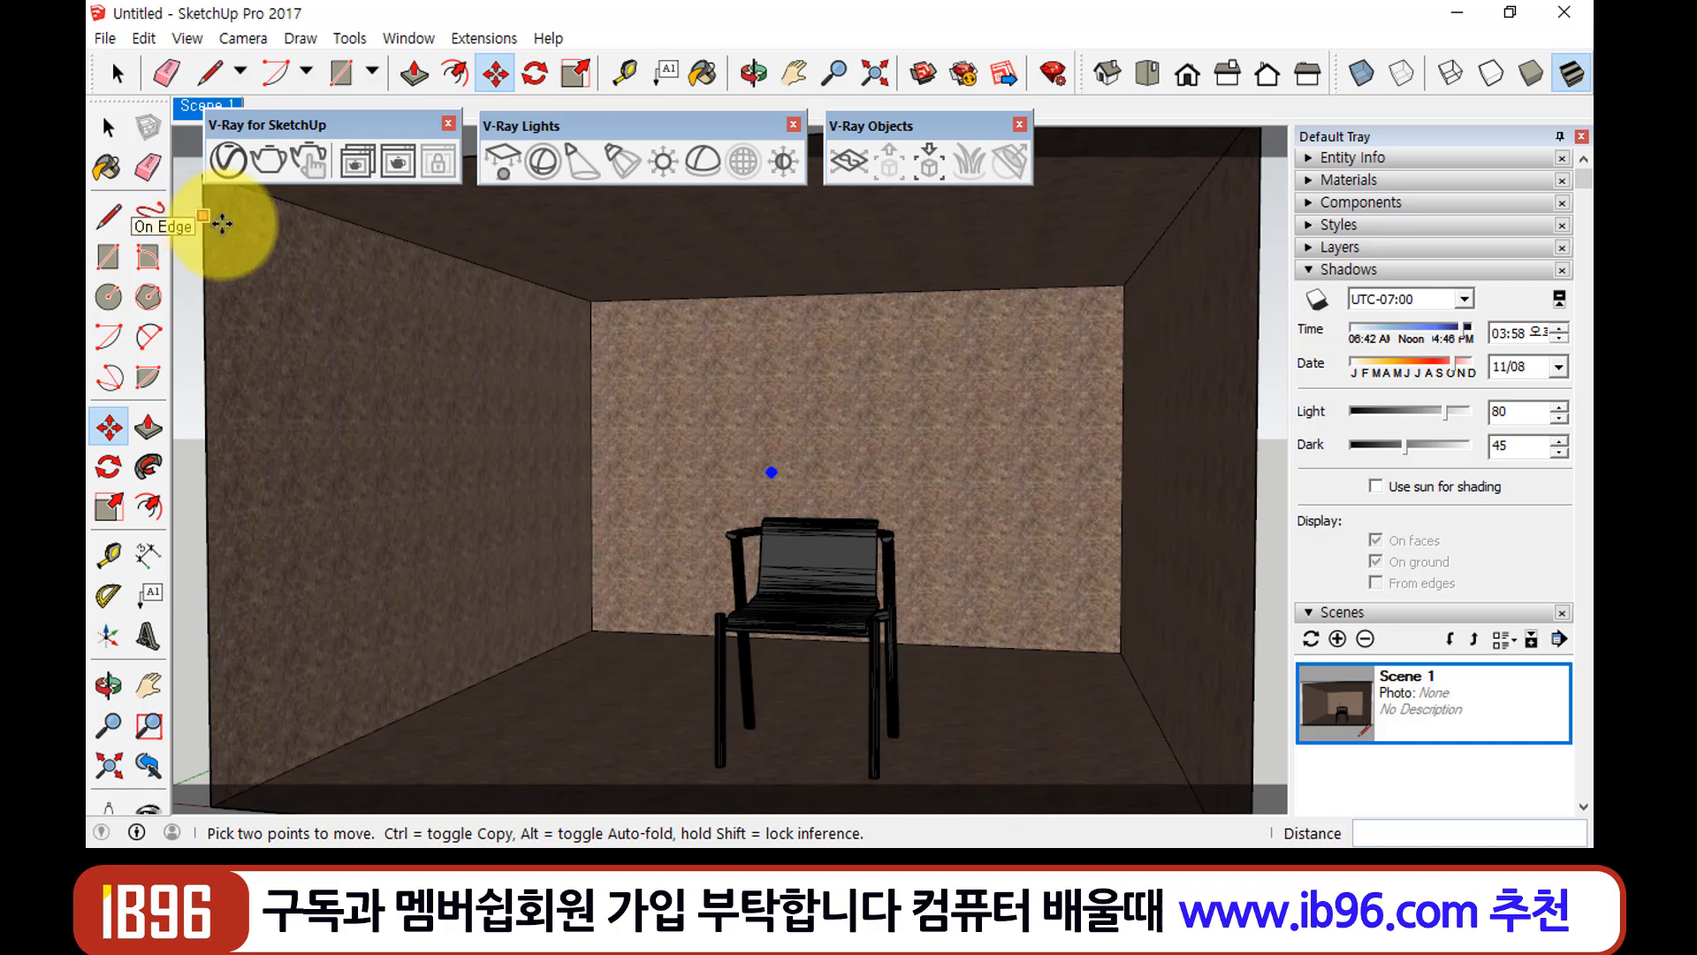
Expand the V-Ray Omni Light's options, test-render the room at its default settings, and close the frame buffer
{"action": "left_click", "coordinate": [225, 160]}
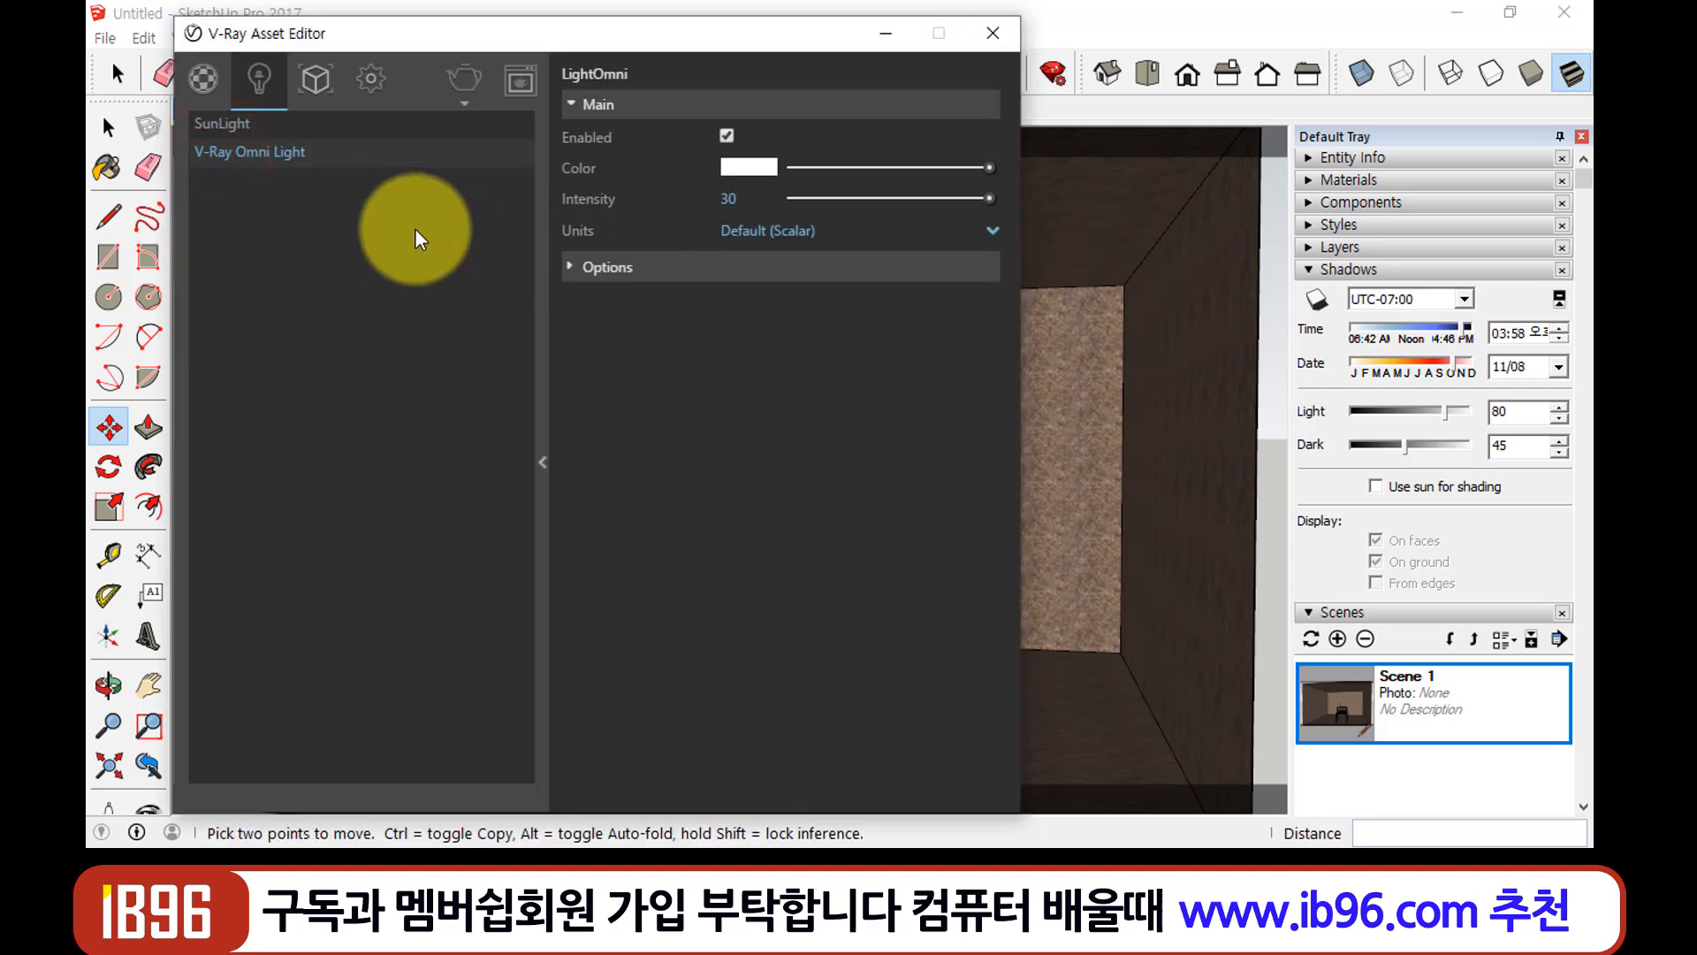
{"action": "left_click", "coordinate": [306, 154]}
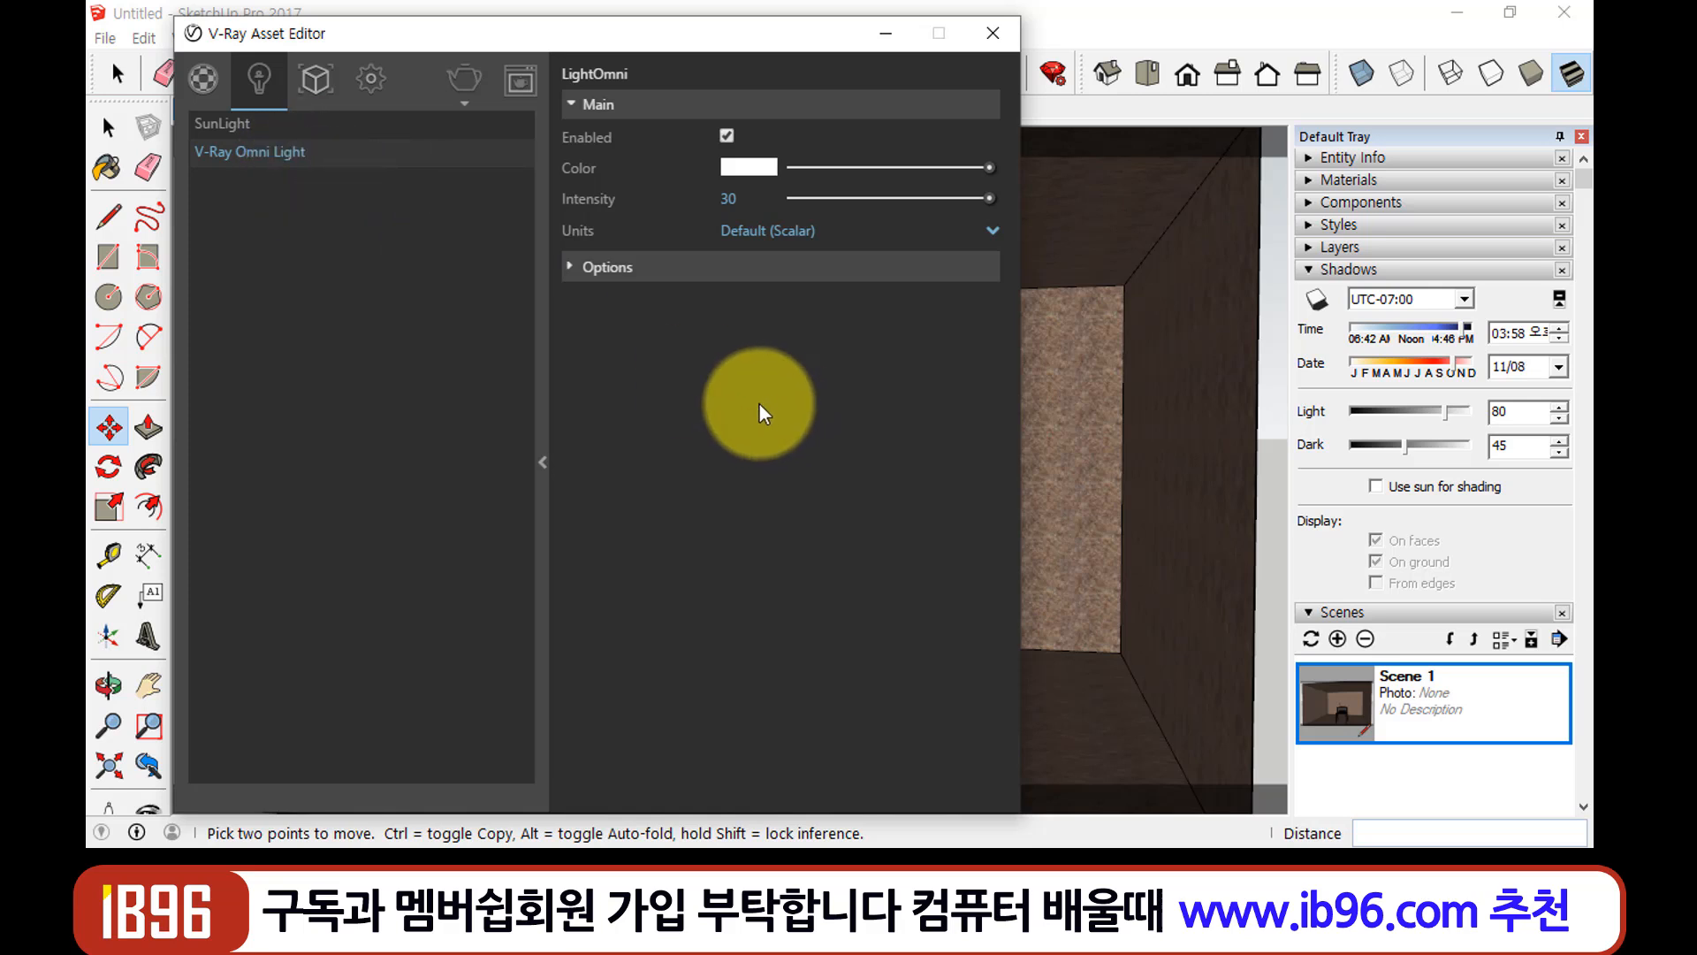
{"action": "left_click", "coordinate": [570, 265]}
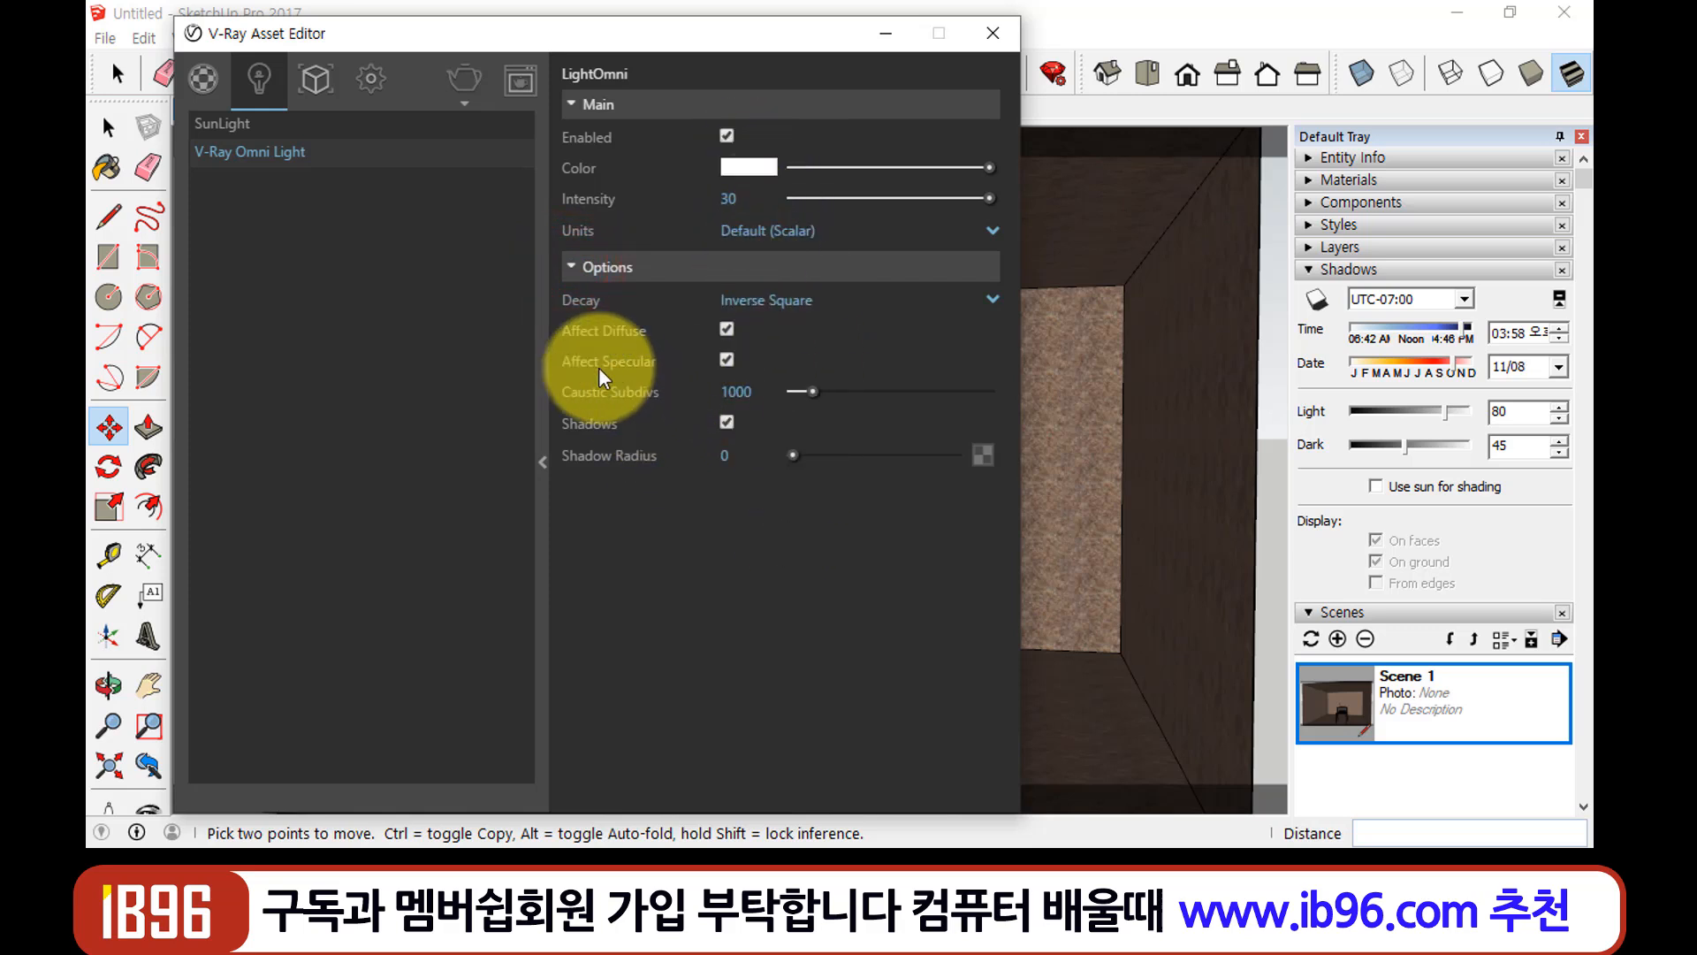
{"action": "left_click", "coordinate": [468, 77]}
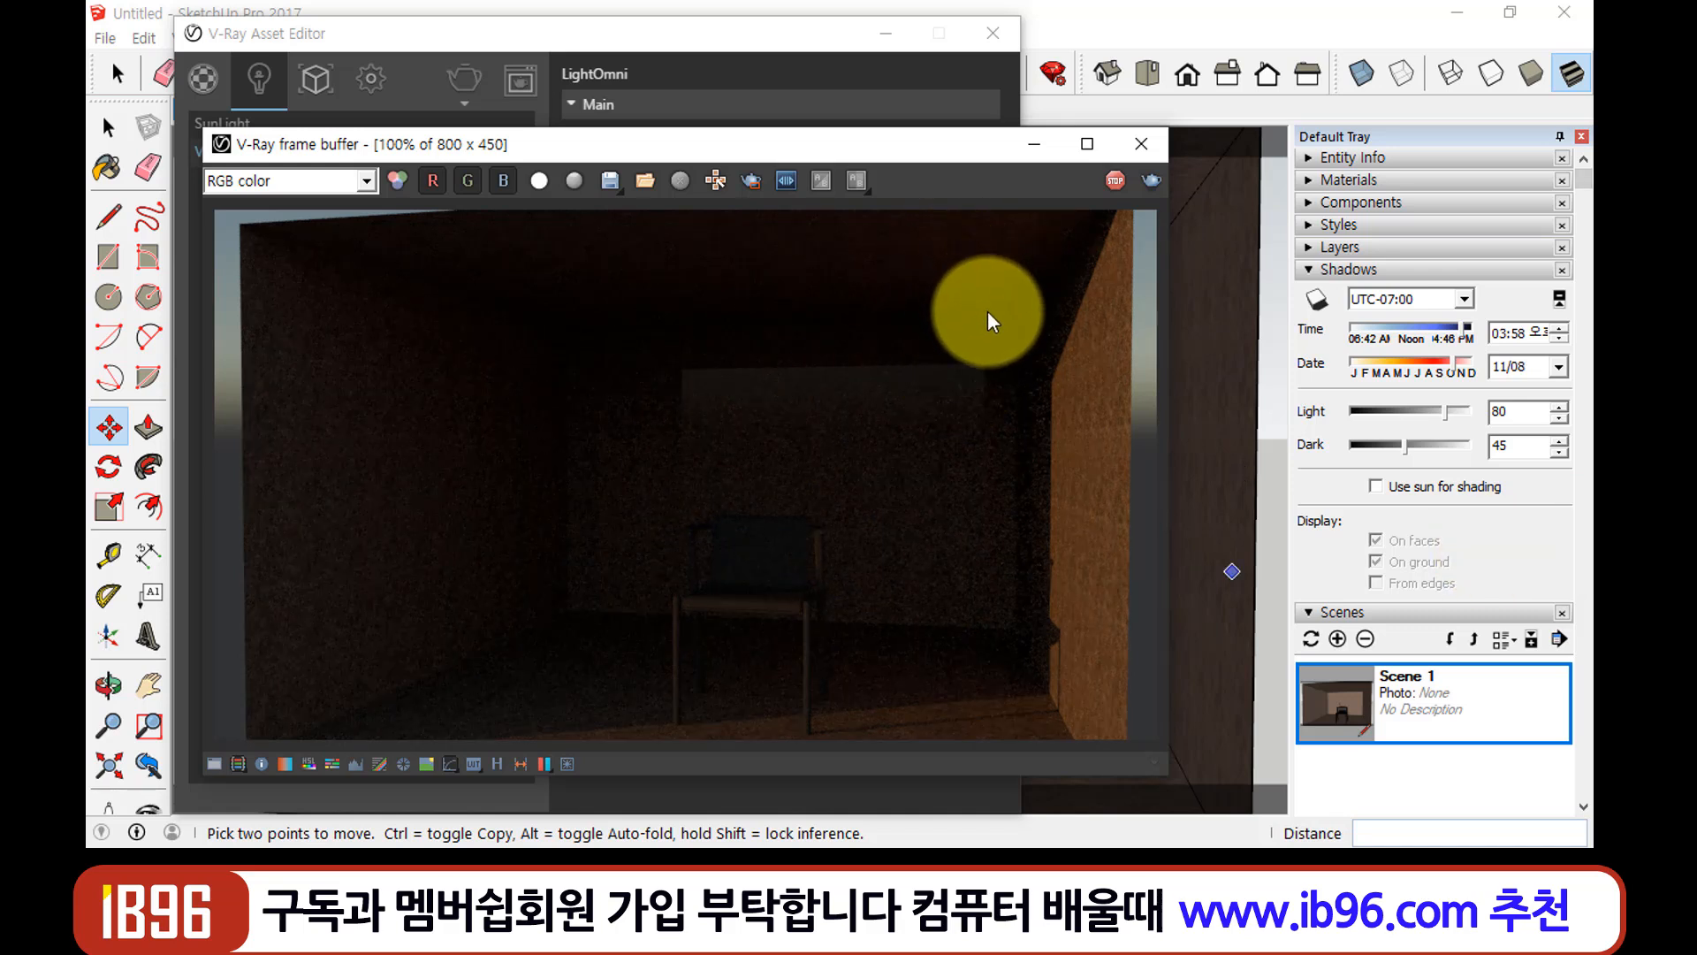
{"action": "left_click", "coordinate": [1142, 144]}
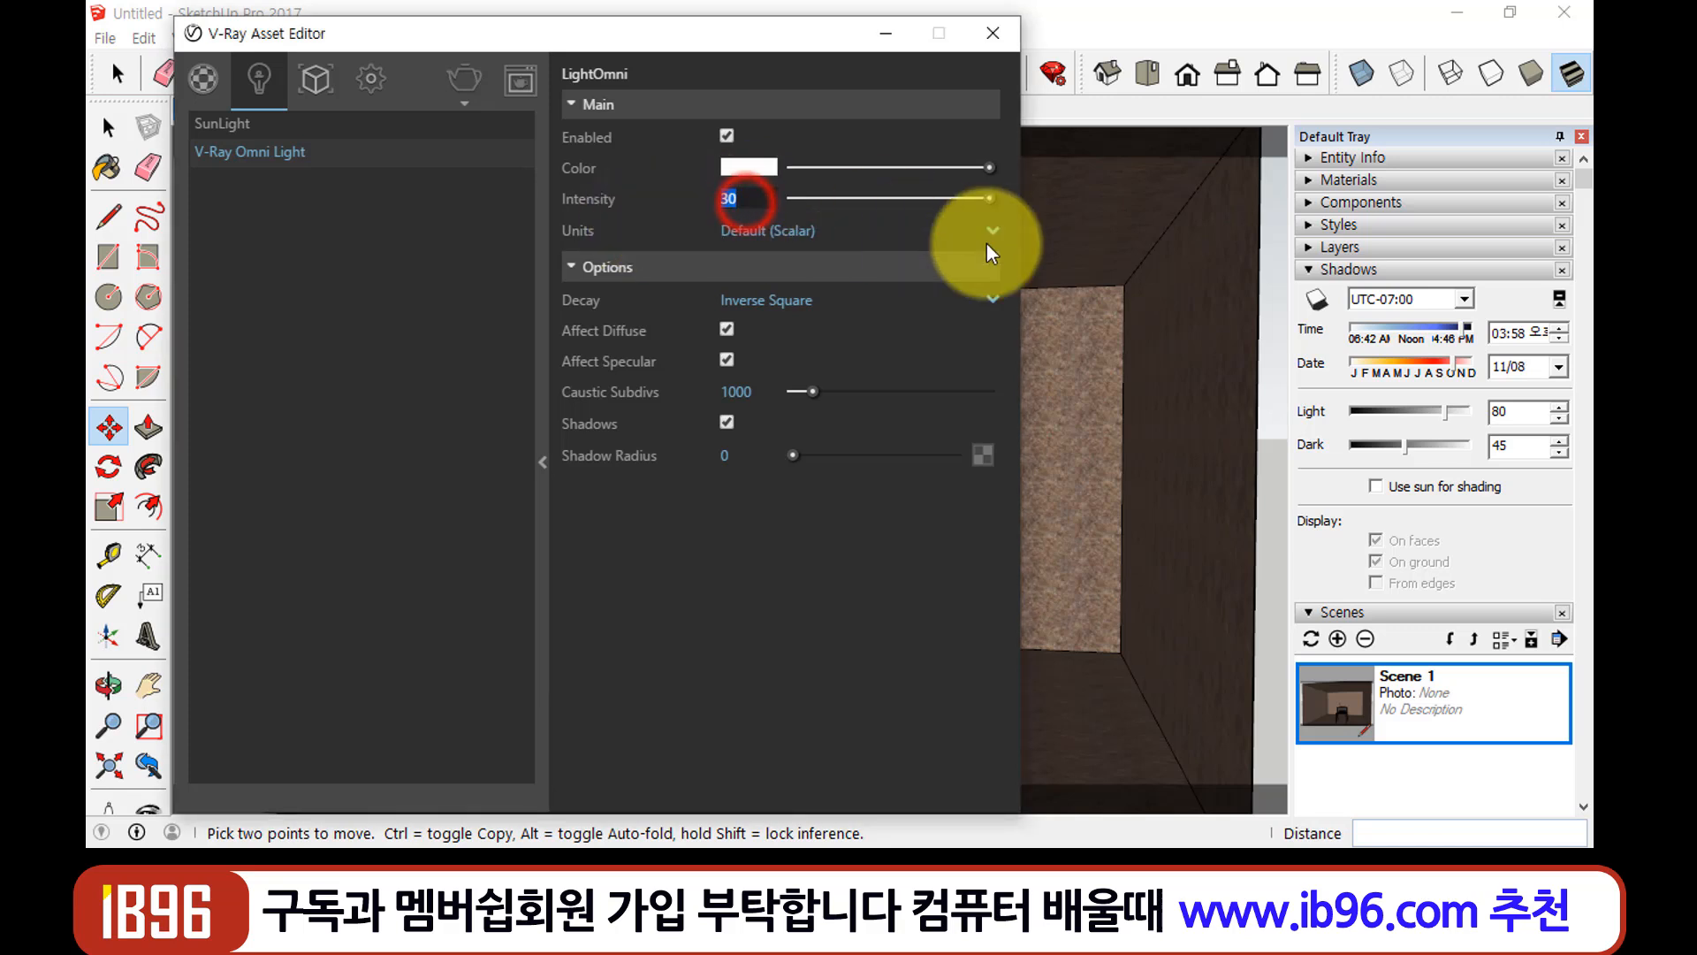
Set the omni light's intensity to 90 and its color to pale yellow, and render the room again
{"action": "type", "text": "90"}
{"action": "key", "text": "Return"}
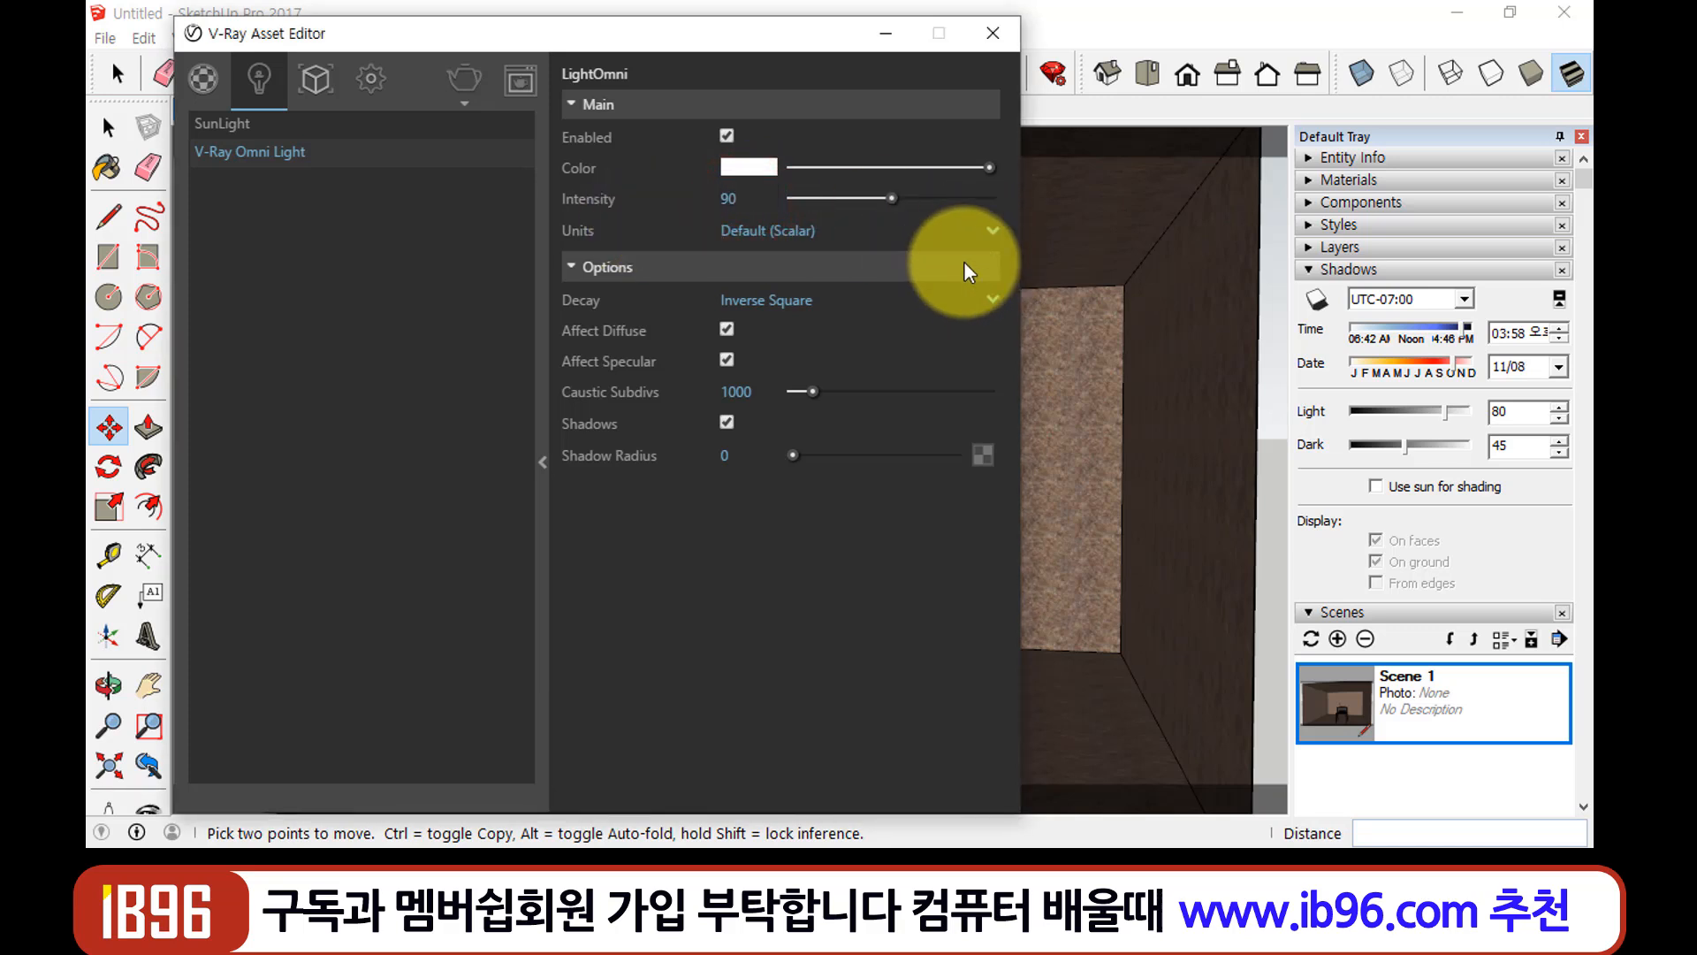
{"action": "left_click", "coordinate": [757, 168]}
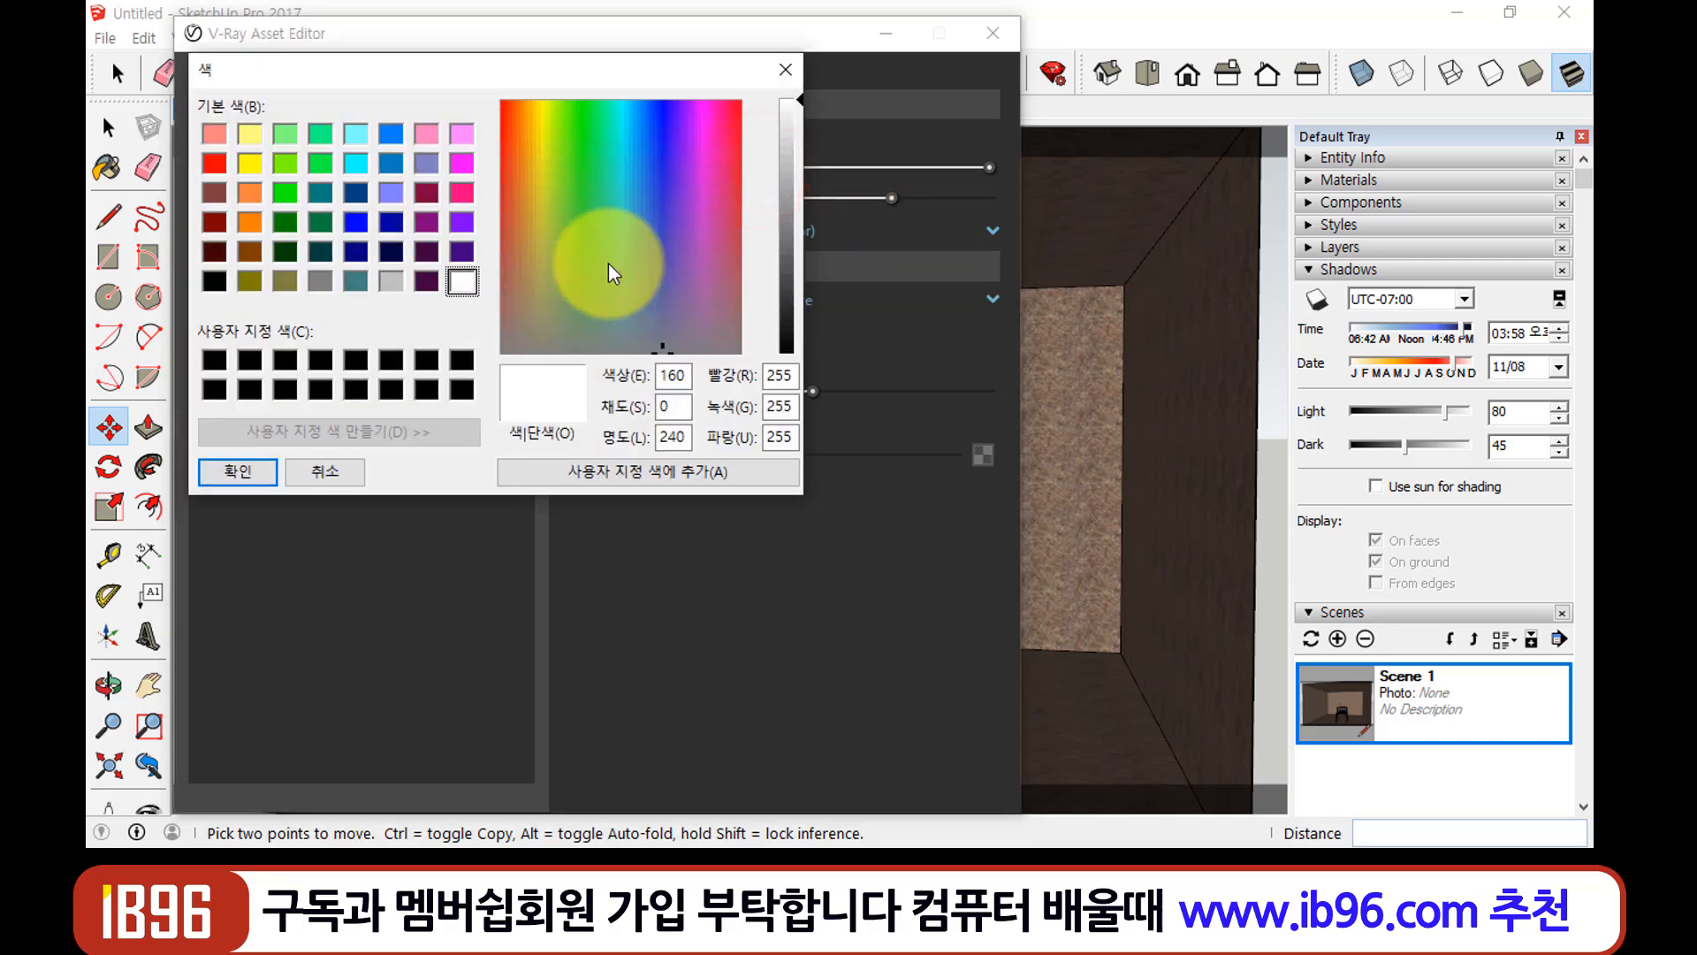
{"action": "left_click", "coordinate": [252, 162]}
{"action": "left_click", "coordinate": [249, 133]}
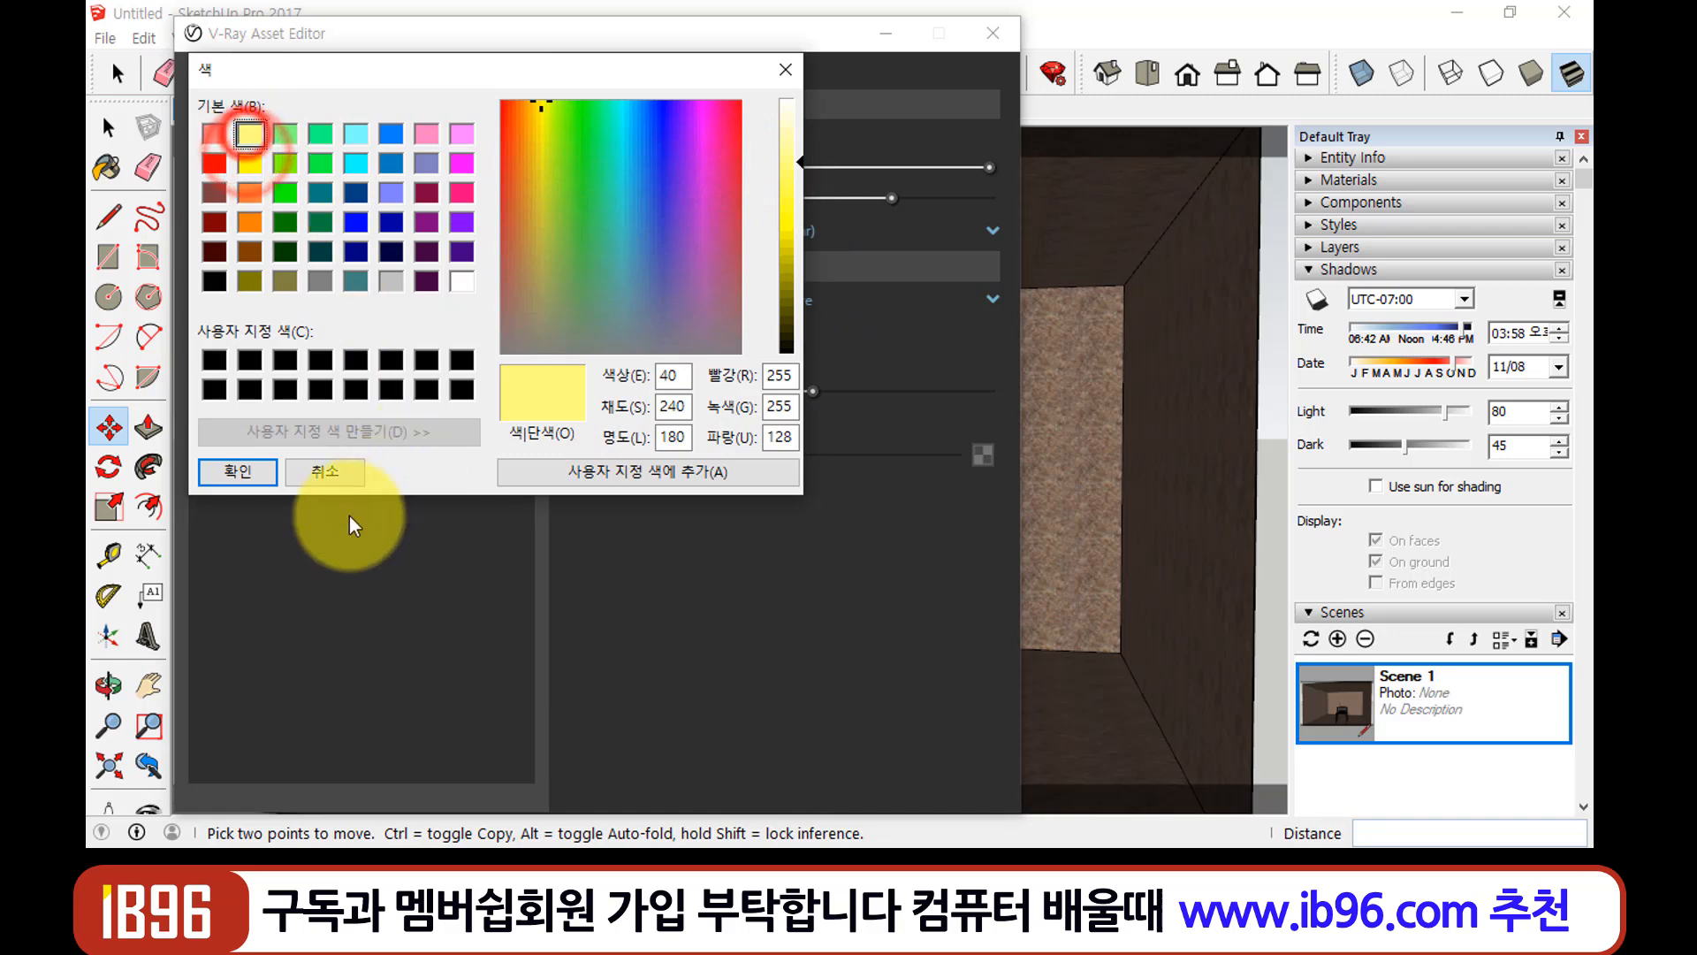
{"action": "left_click", "coordinate": [239, 470]}
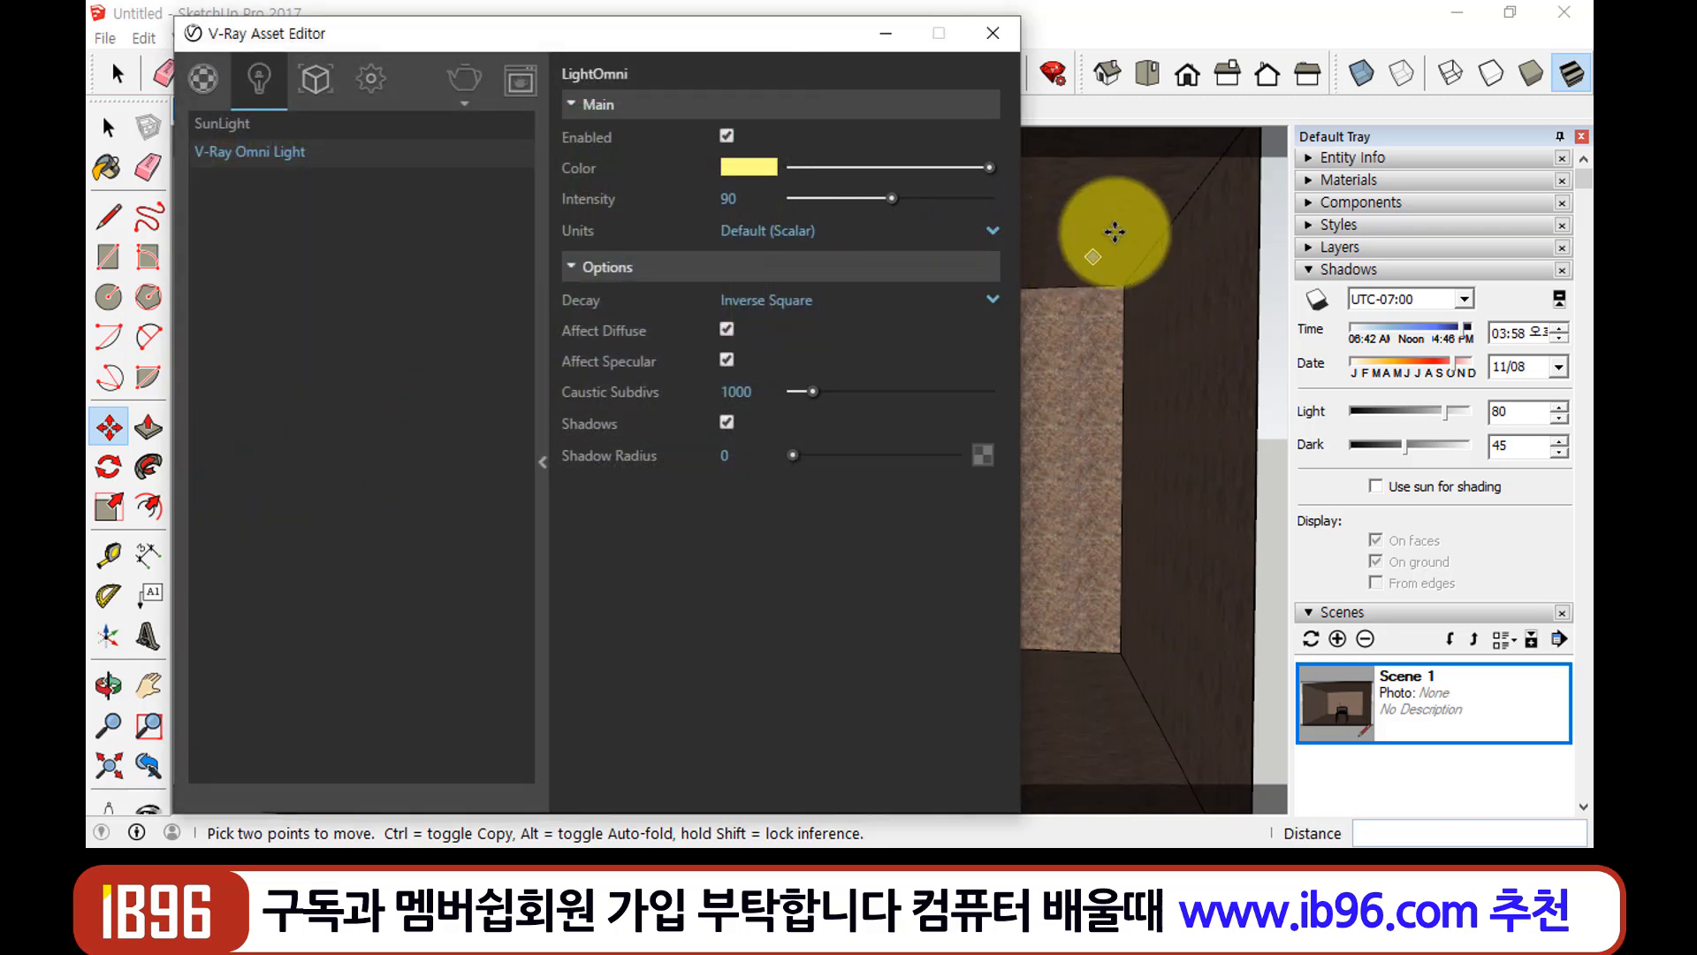
{"action": "left_click", "coordinate": [465, 77]}
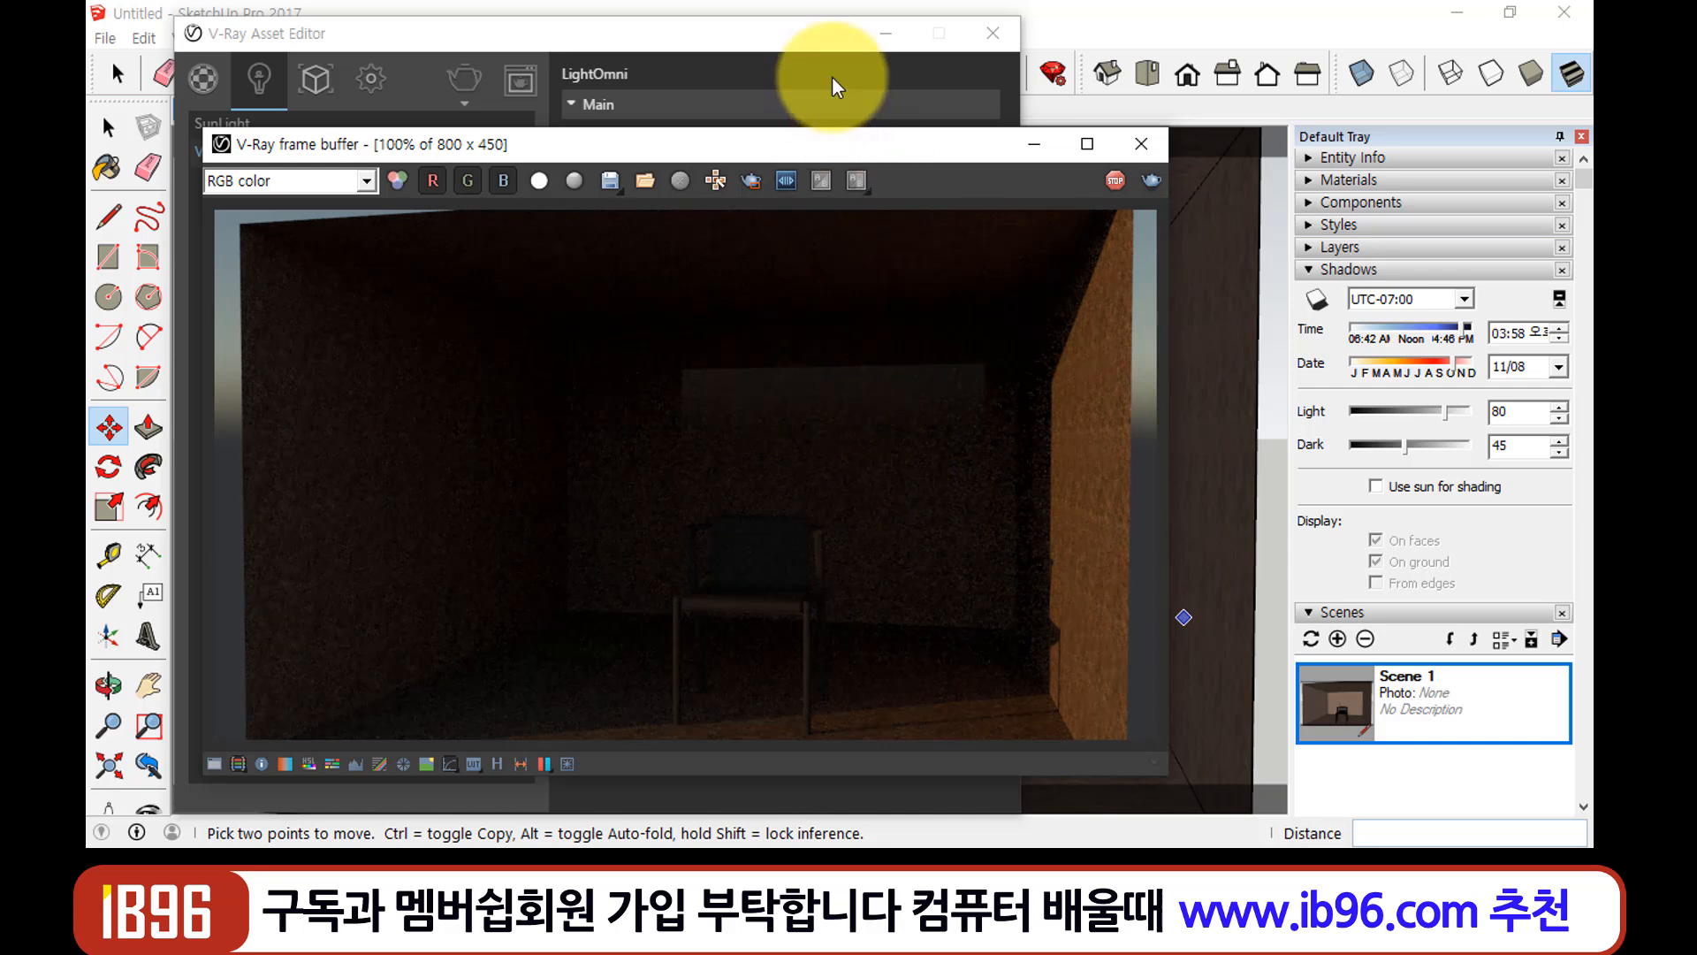
Set the V-Ray Omni Light's decay to Linear and render the room
{"action": "left_click", "coordinate": [816, 33]}
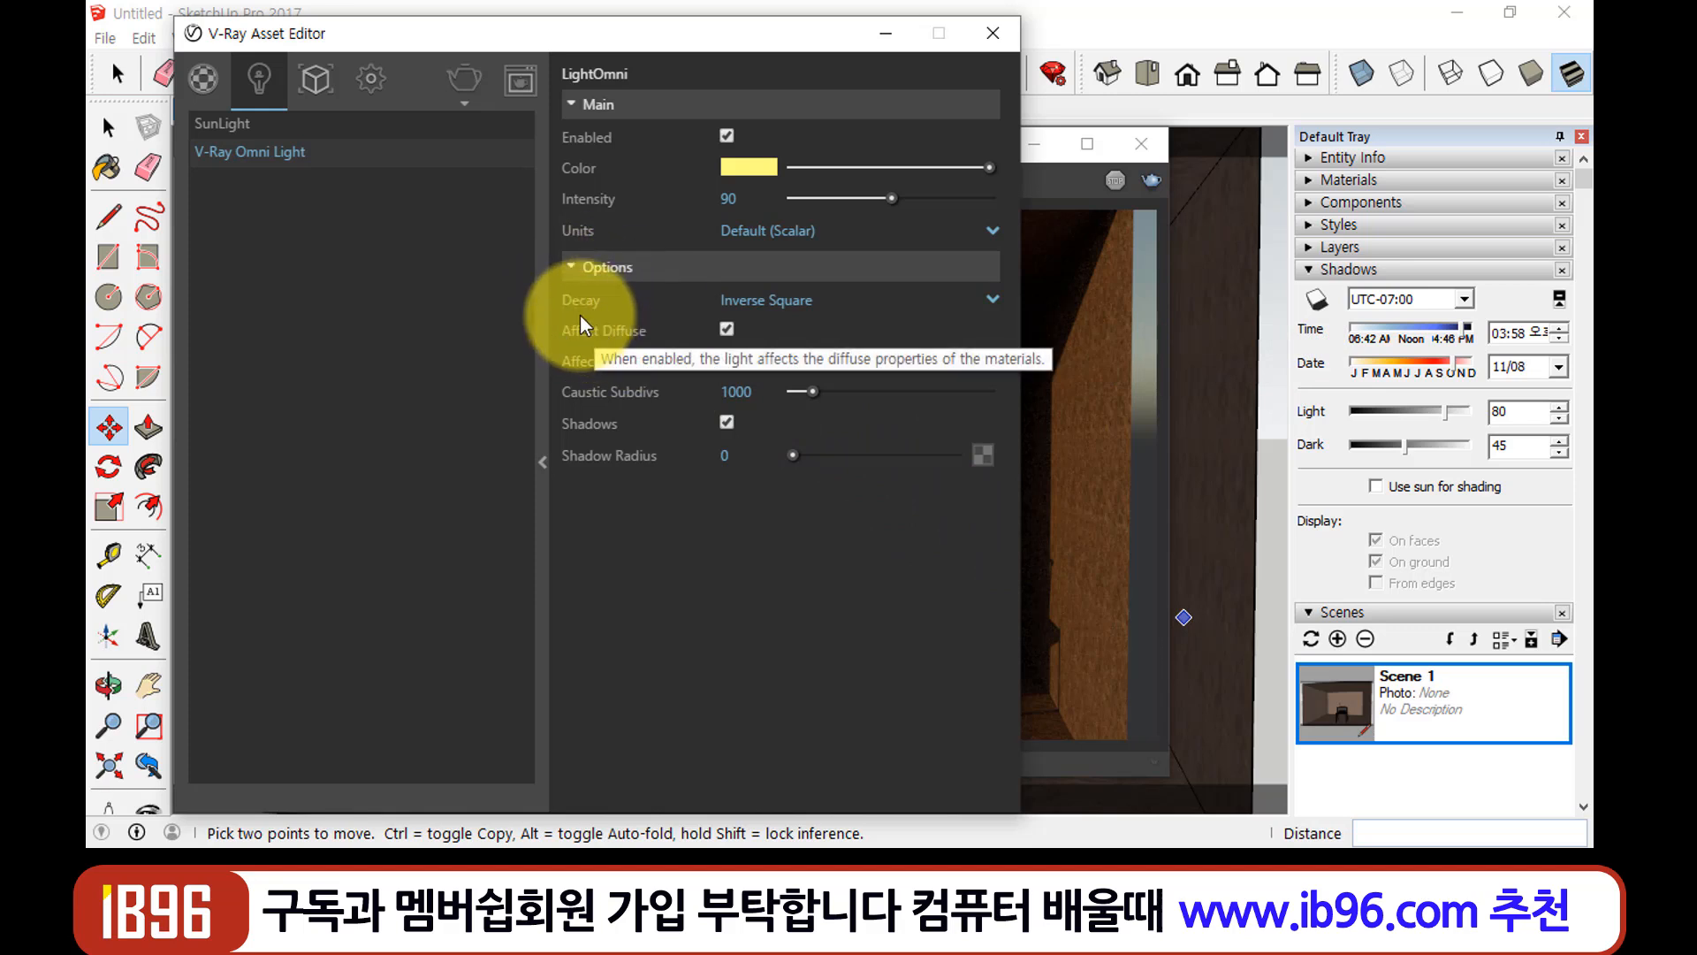
{"action": "mouse_move", "coordinate": [582, 294]}
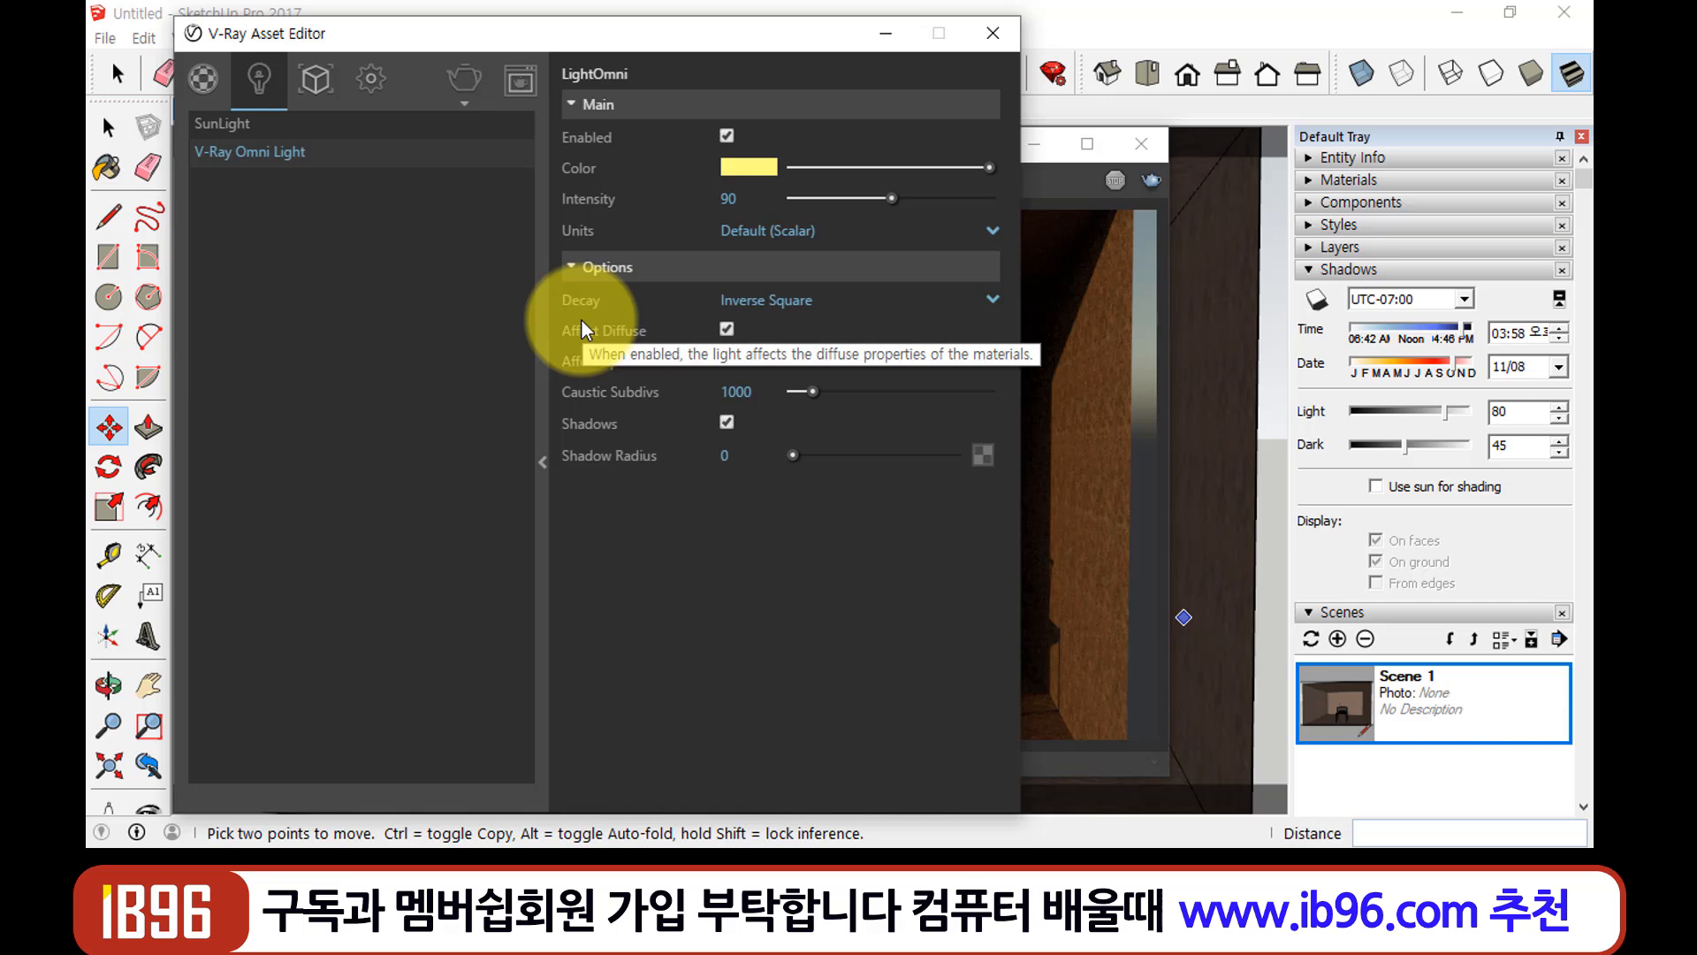
{"action": "left_click", "coordinate": [976, 299]}
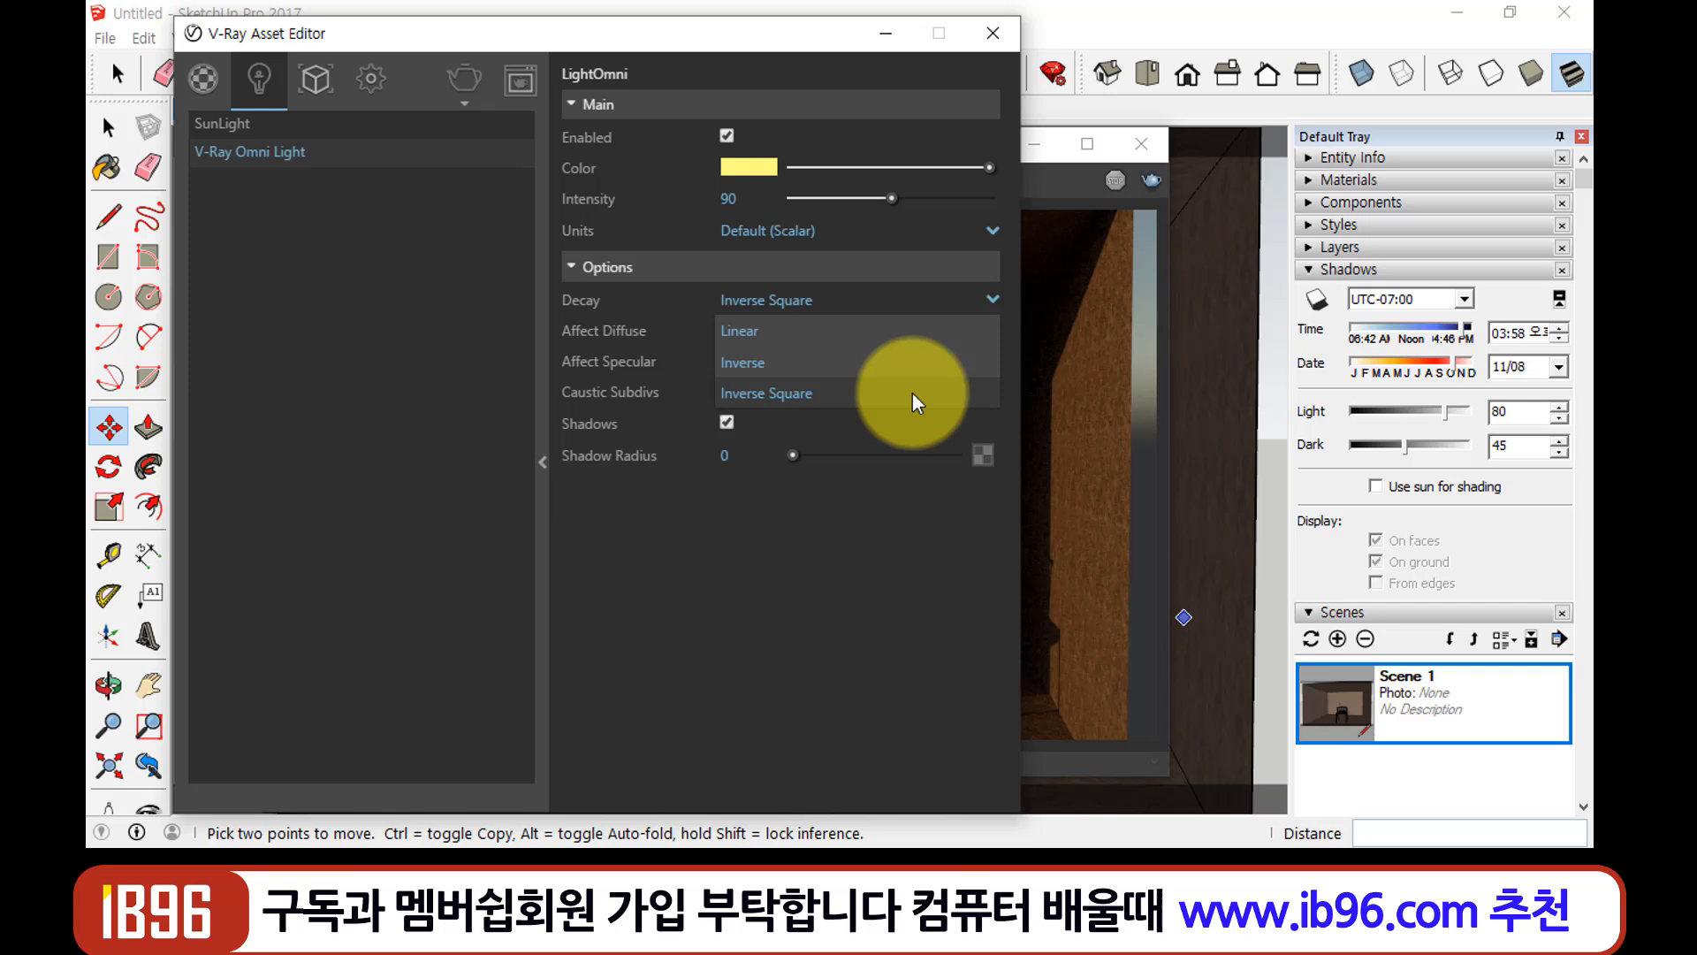
{"action": "left_click", "coordinate": [926, 330]}
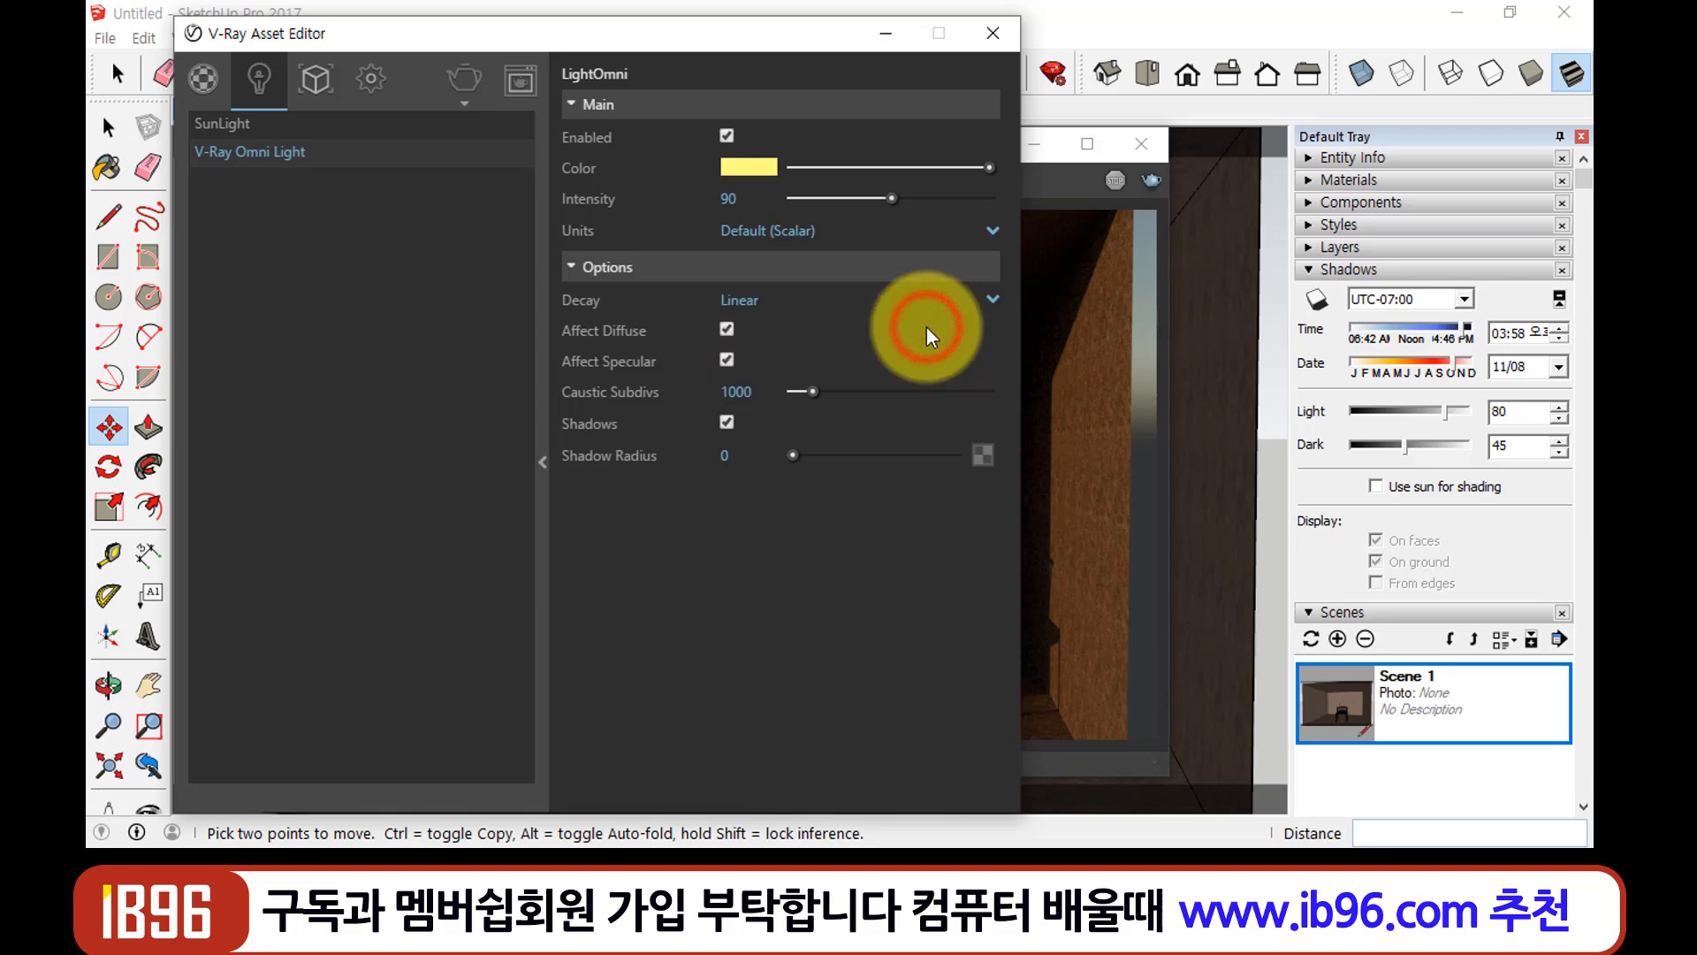
{"action": "left_click", "coordinate": [461, 78]}
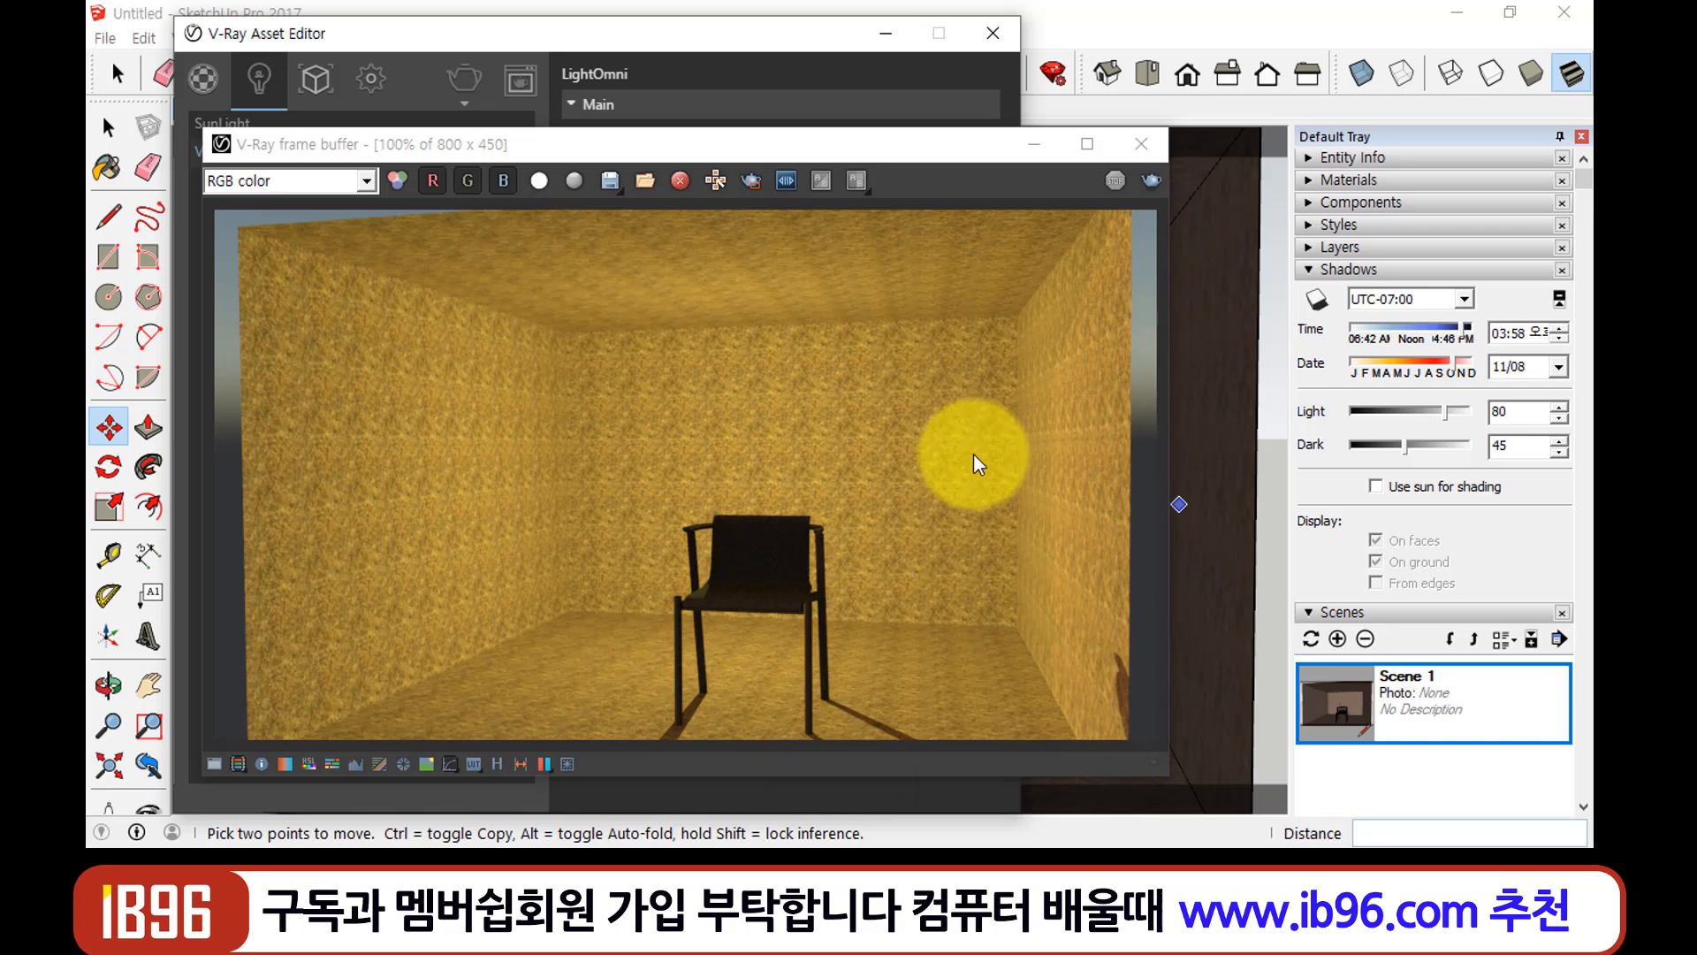
Close the V-Ray frame buffer and the render progress window to get back to the room model
{"action": "left_click", "coordinate": [767, 46]}
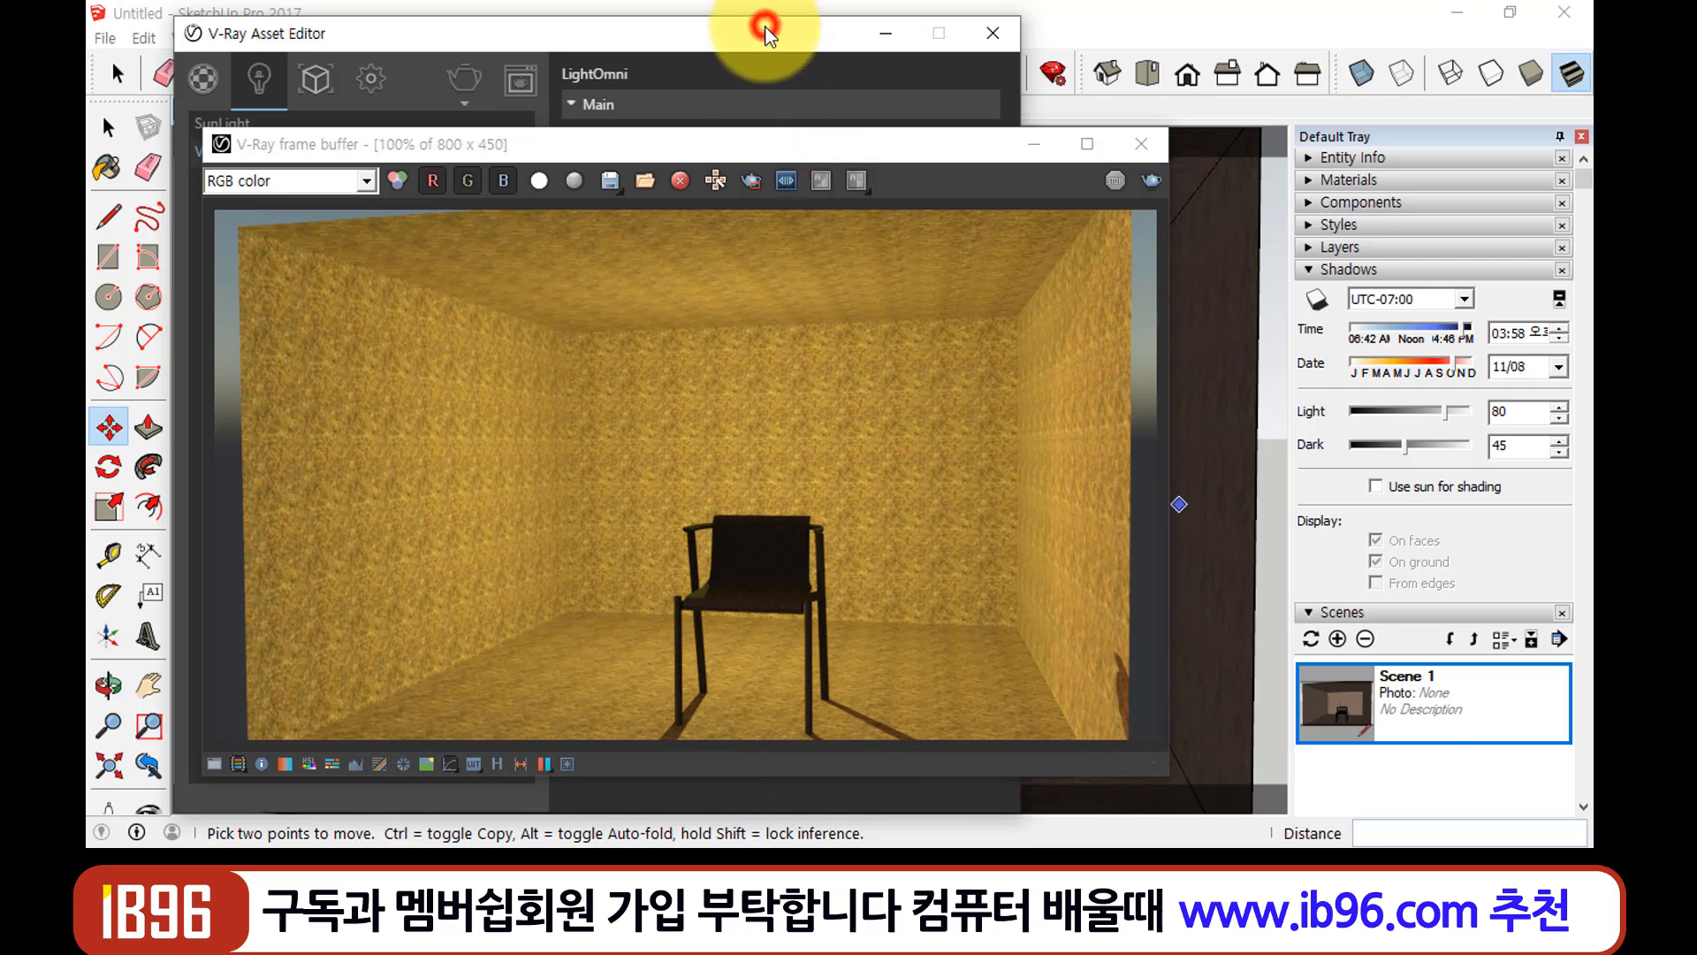
{"action": "left_click", "coordinate": [829, 34]}
{"action": "left_click", "coordinate": [858, 37]}
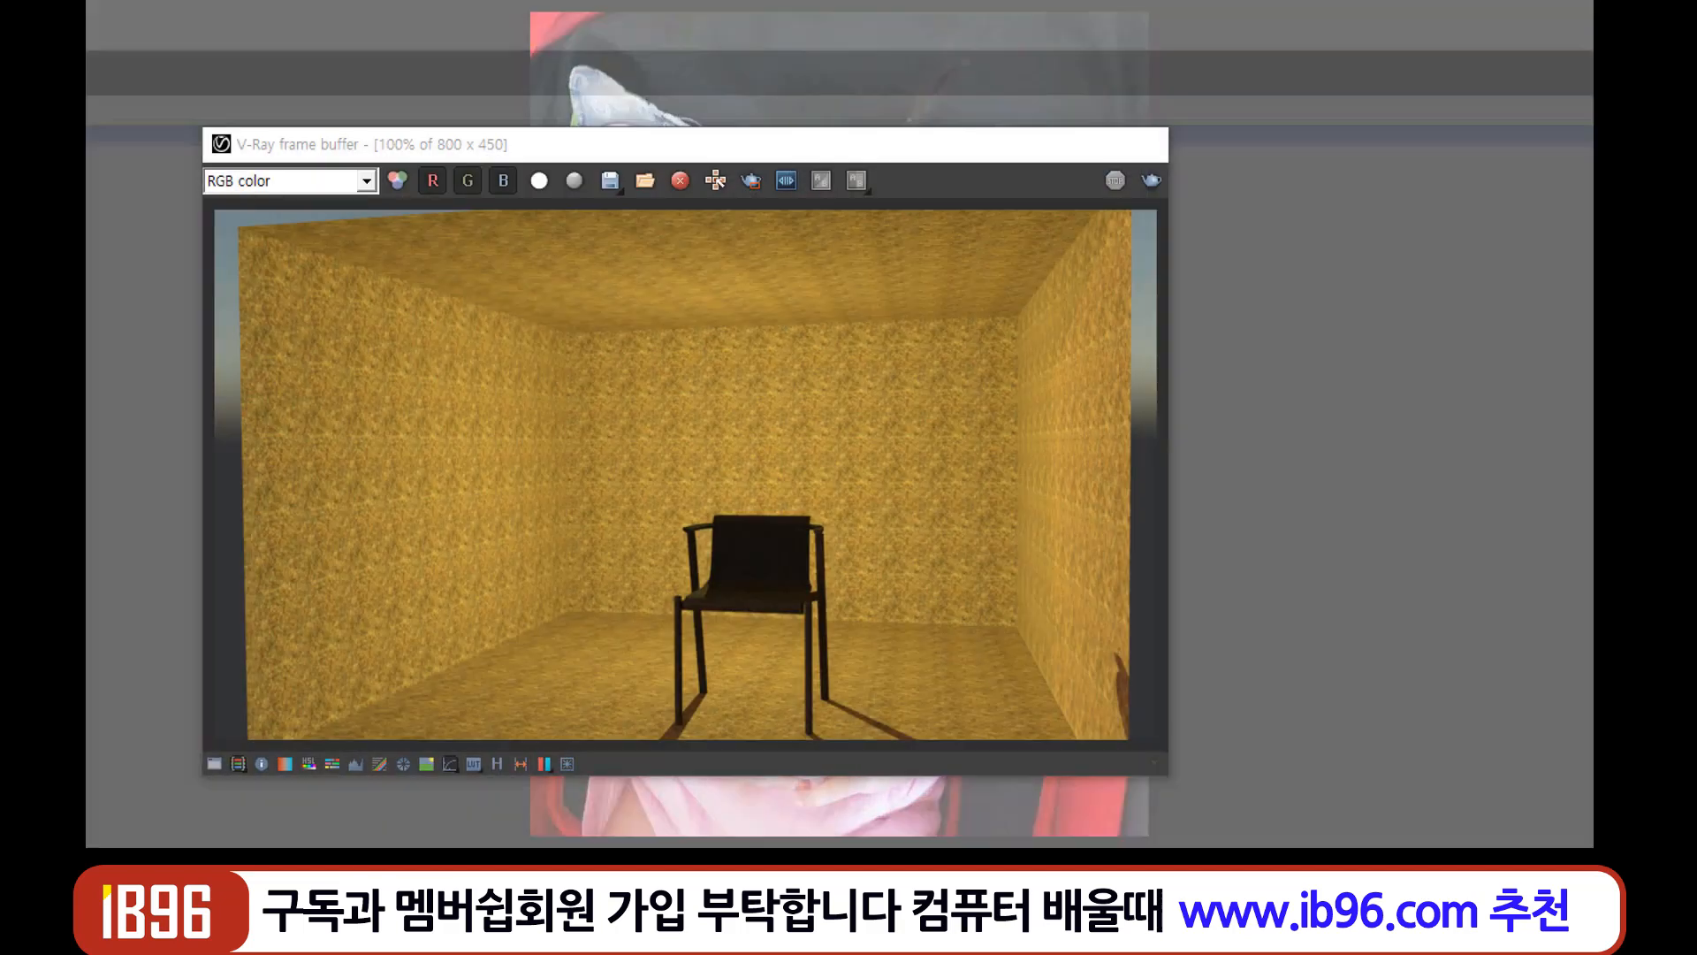
{"action": "left_click", "coordinate": [511, 389]}
{"action": "left_click", "coordinate": [1157, 145]}
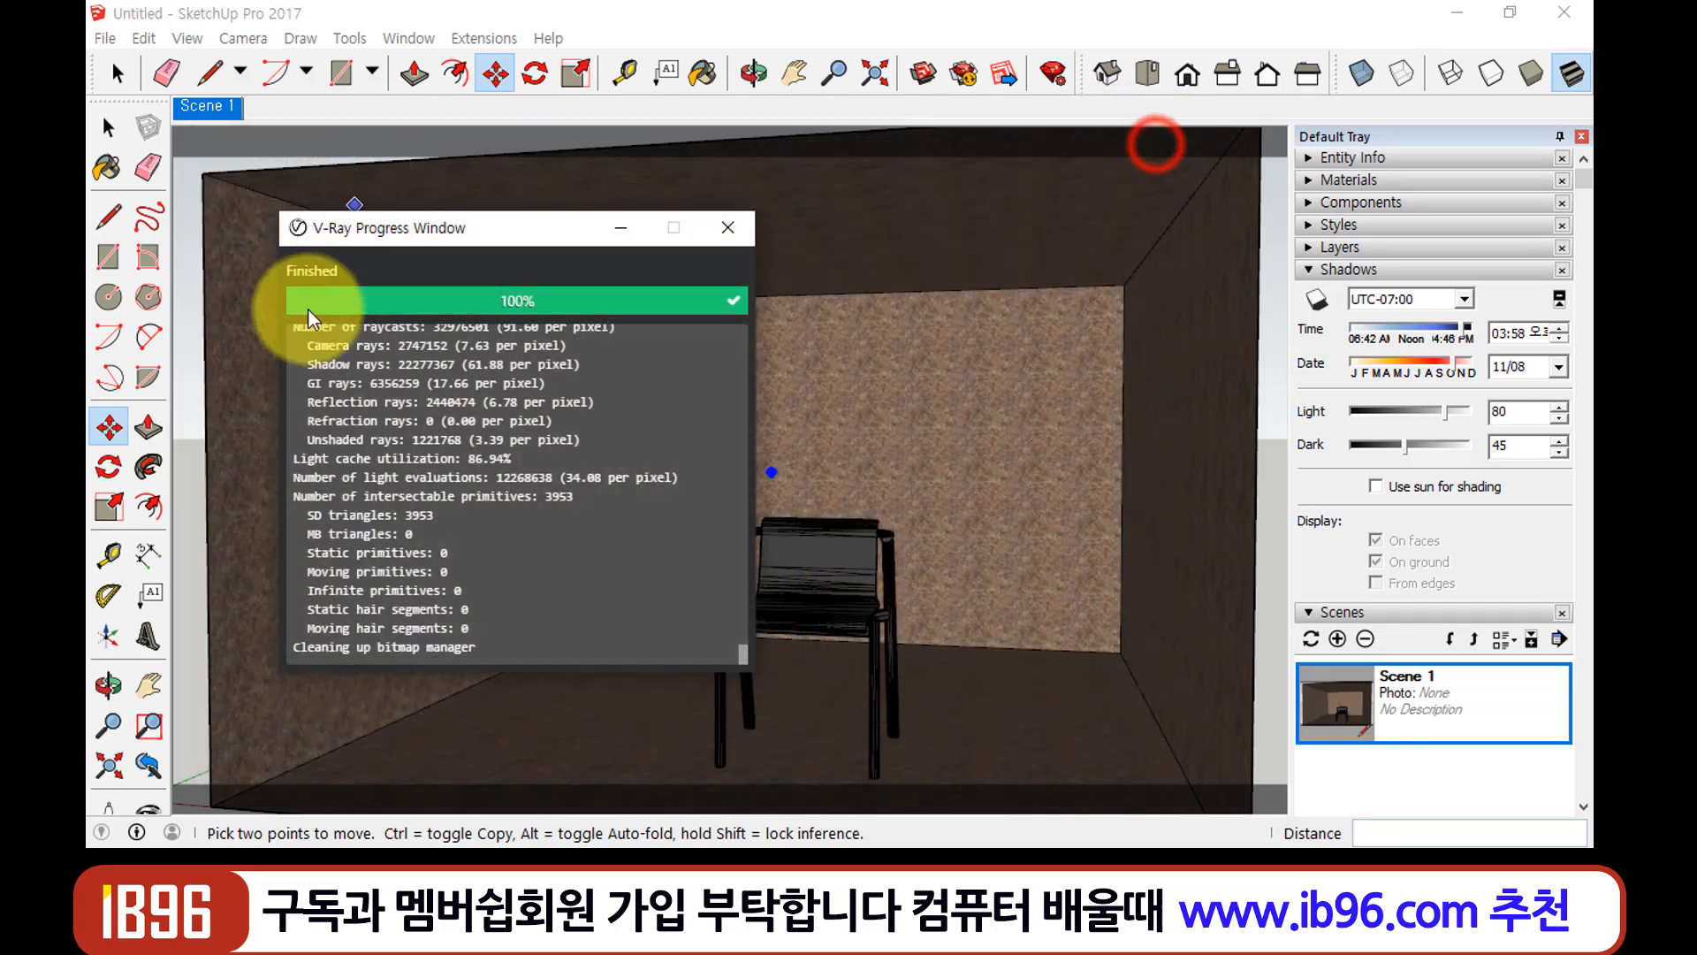
{"action": "left_click", "coordinate": [728, 227]}
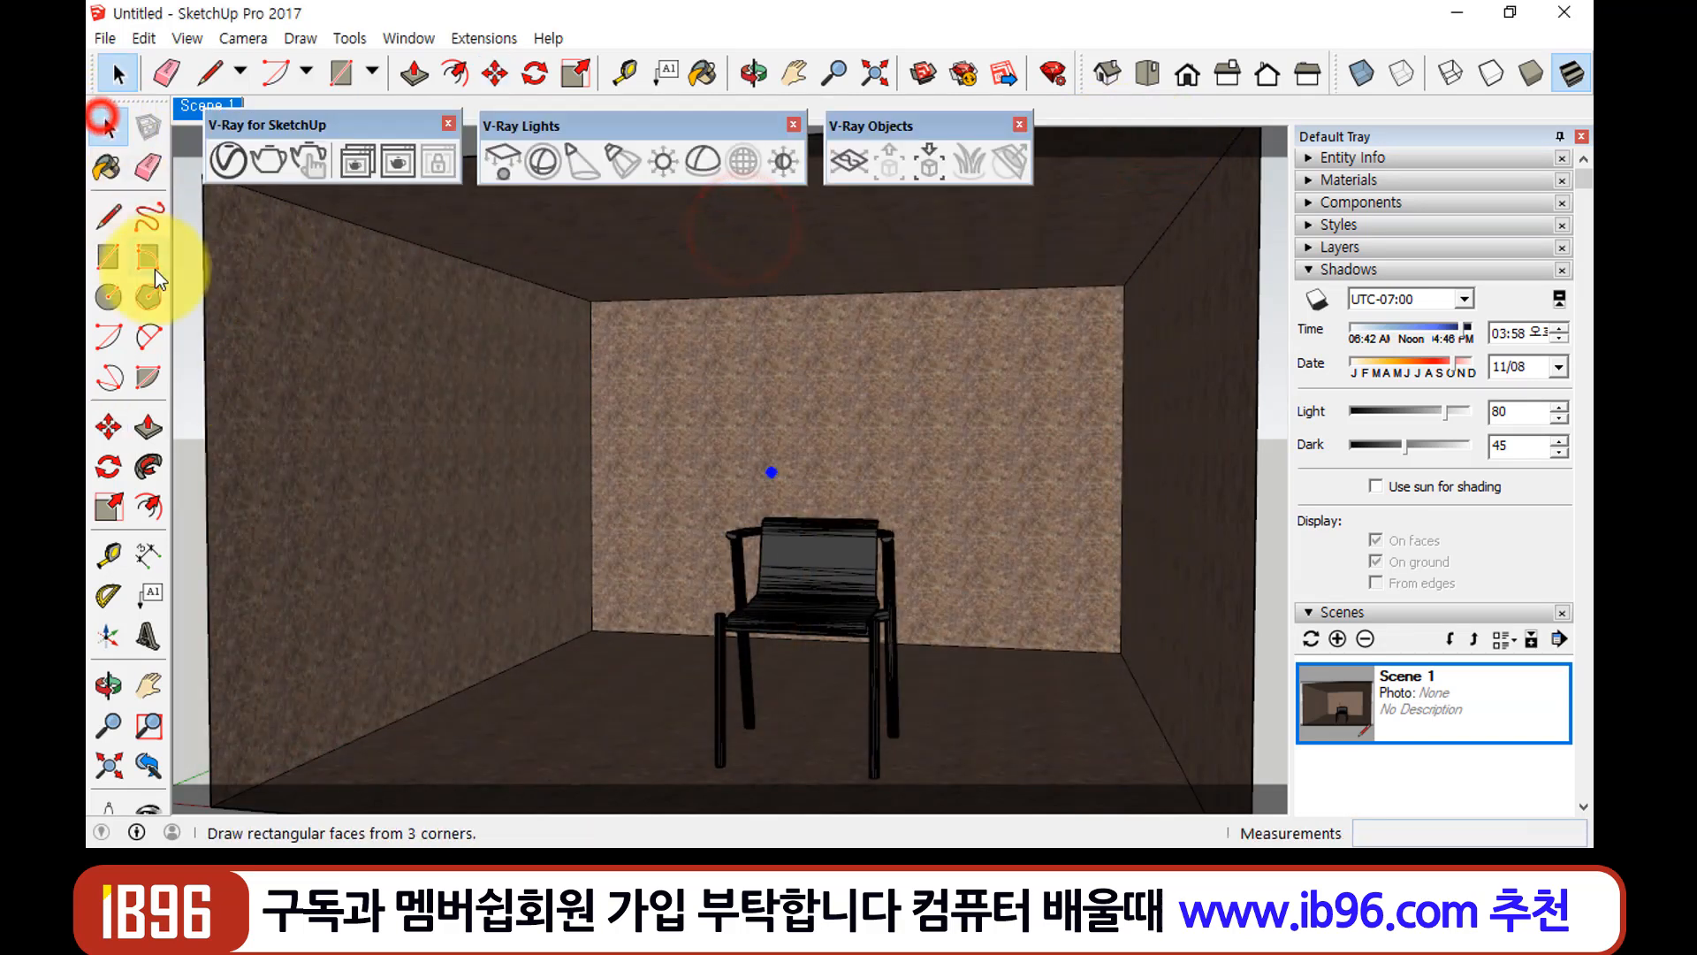
Reopen the V-Ray Asset Editor, set the omni light's decay to Inverse, and render the room again
{"action": "left_click", "coordinate": [109, 126]}
{"action": "left_click", "coordinate": [228, 161]}
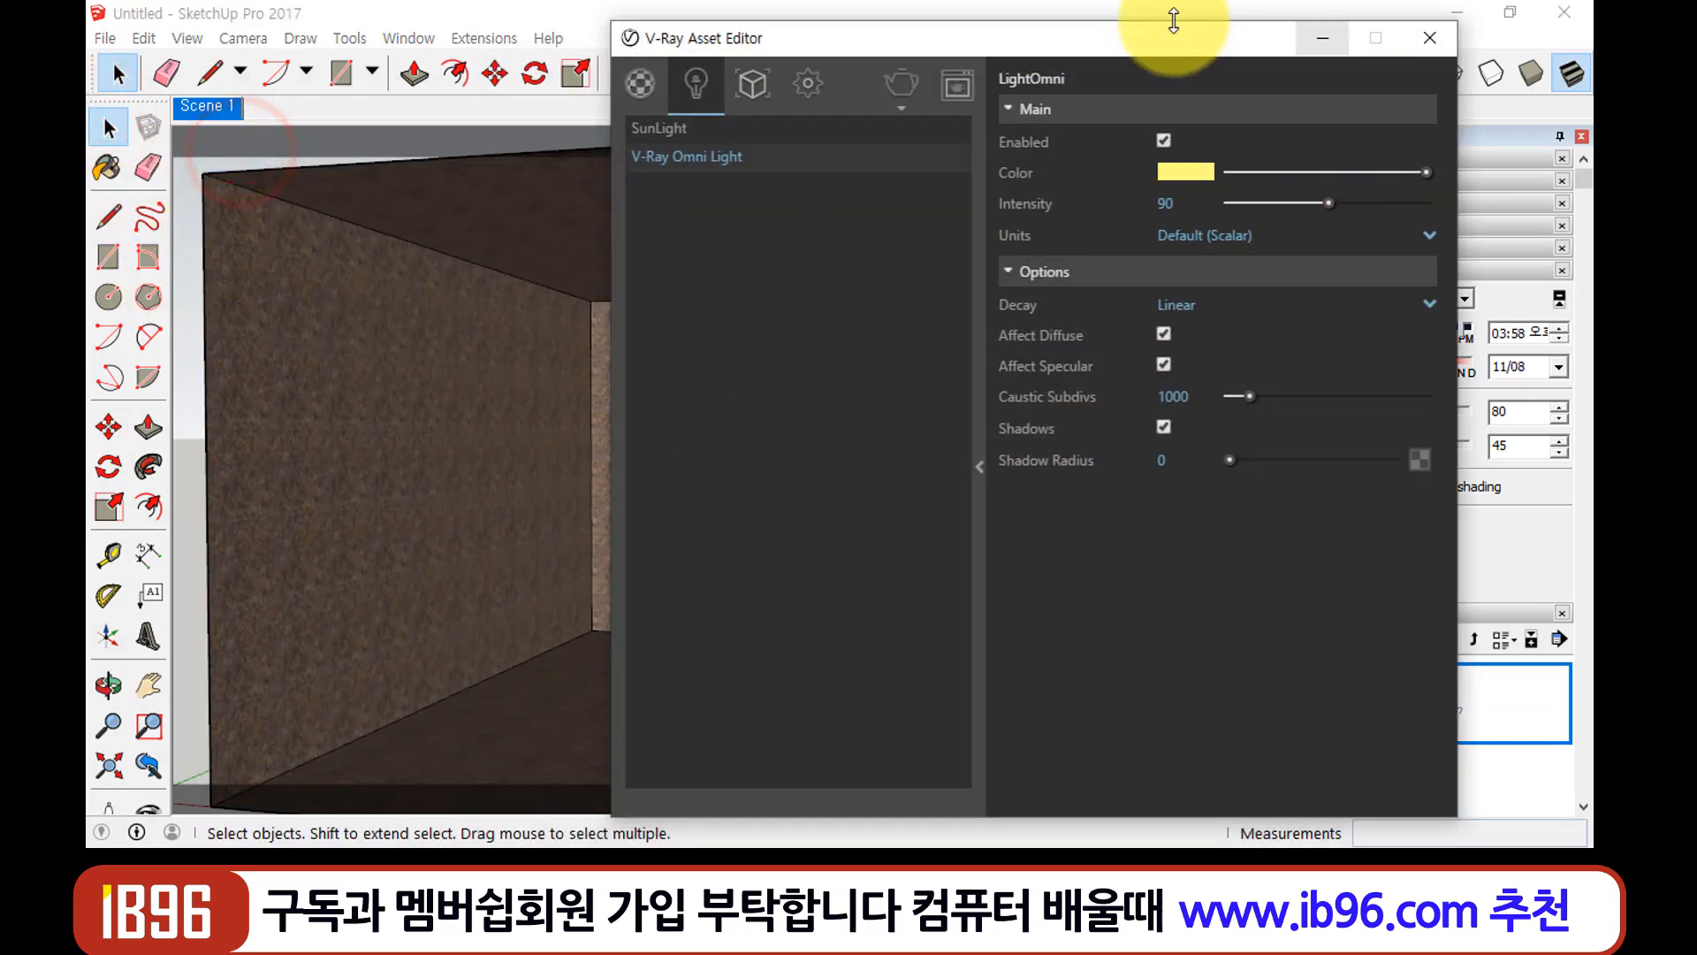
{"action": "left_click_drag", "start_coordinate": [1102, 47], "coordinate": [627, 43]}
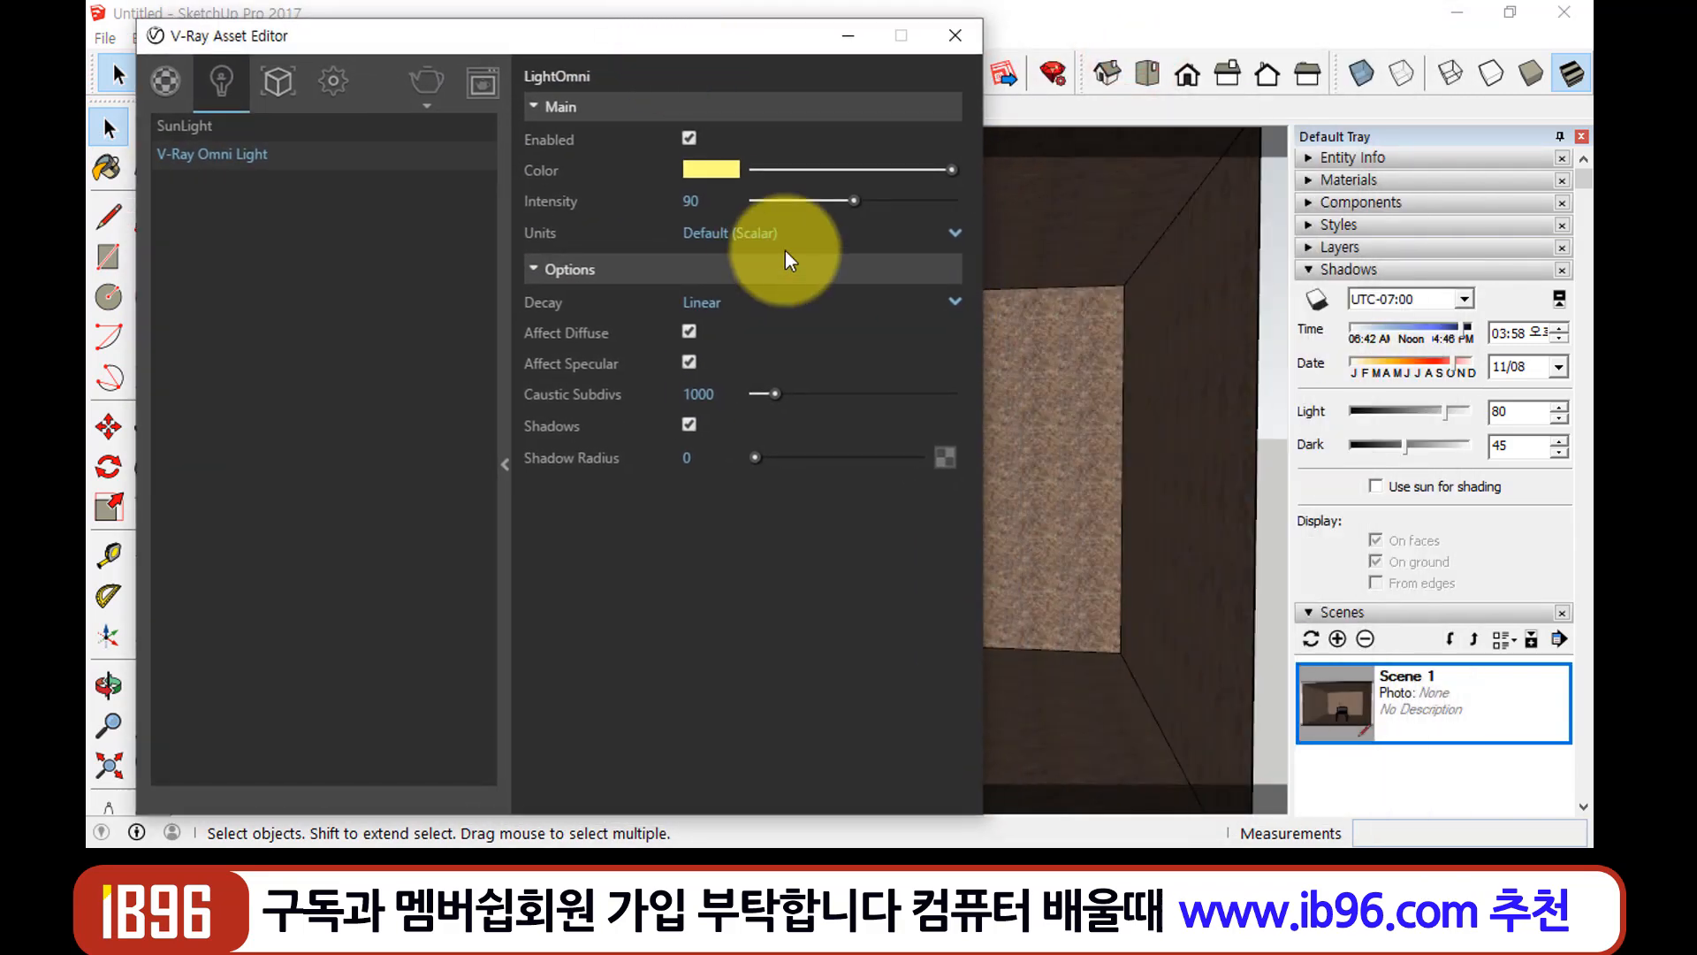
{"action": "left_click", "coordinate": [778, 304]}
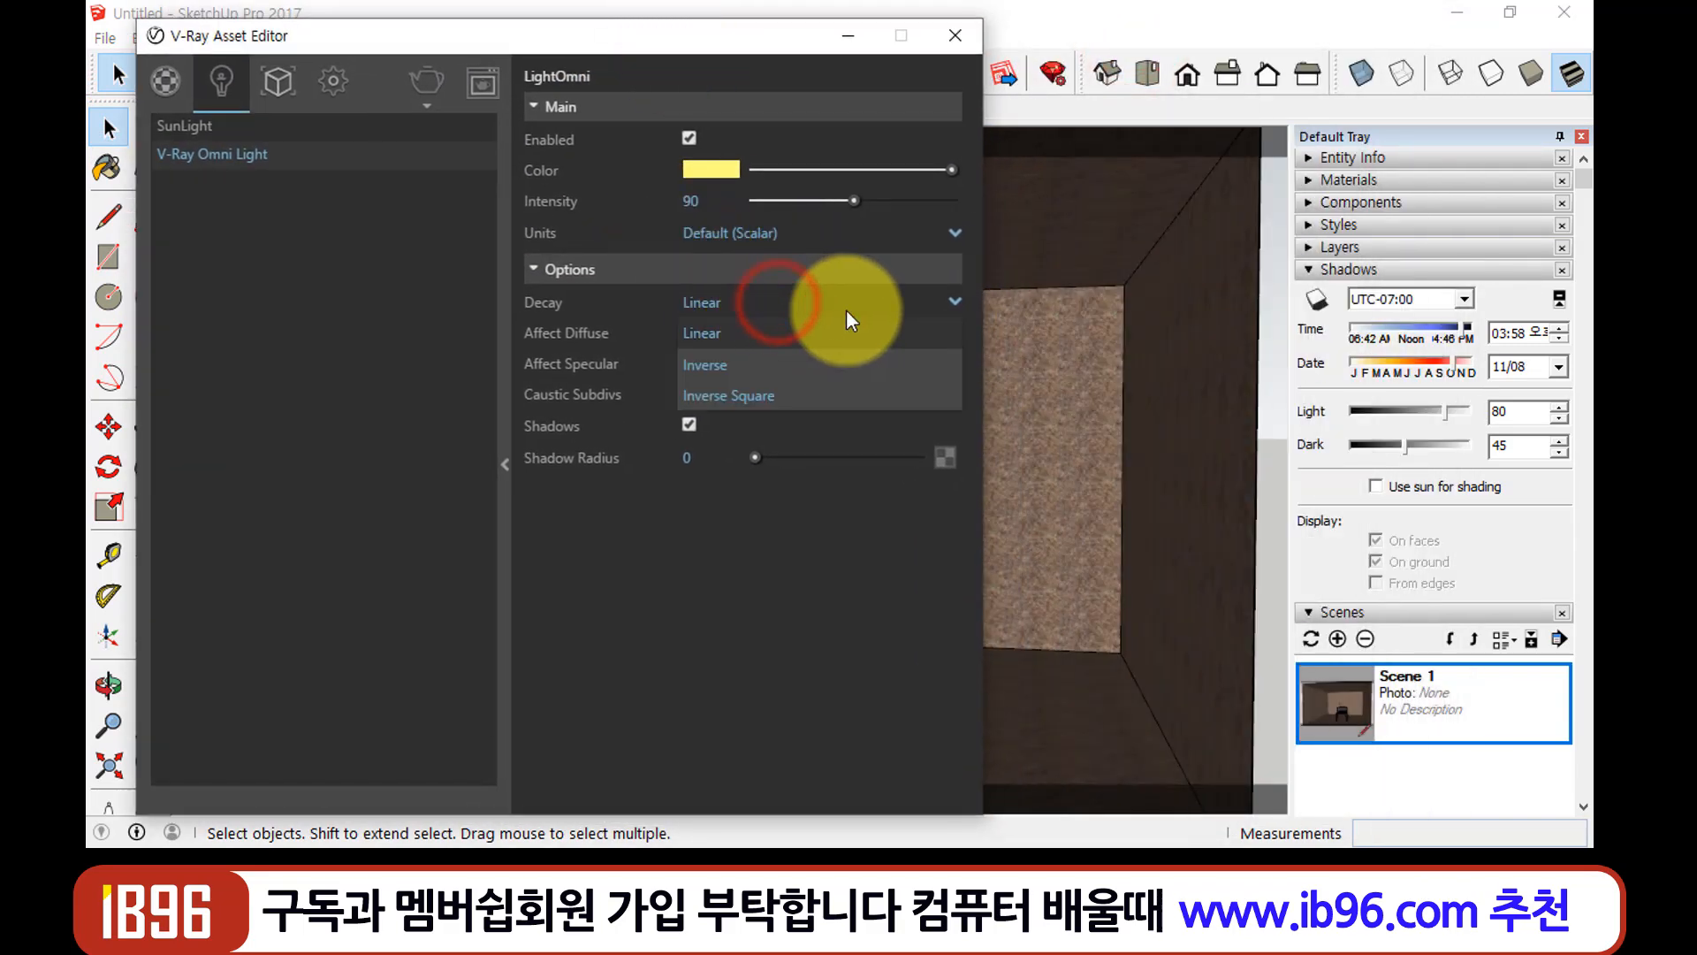
{"action": "left_click", "coordinate": [817, 363]}
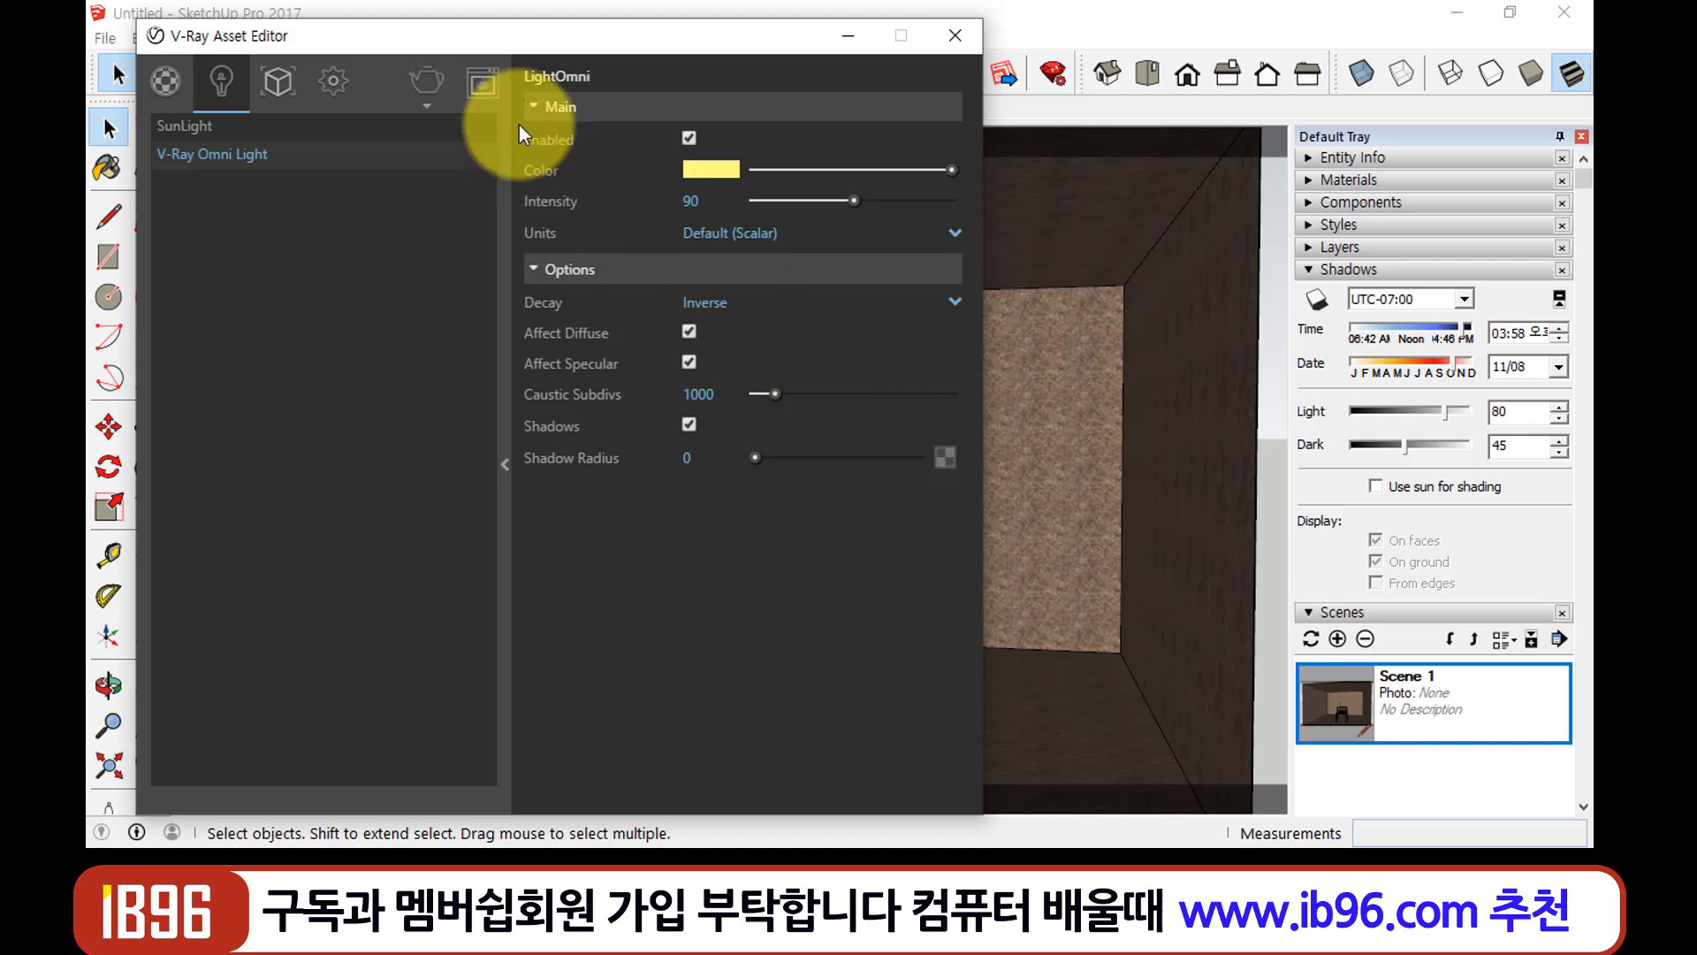
{"action": "left_click", "coordinate": [482, 82]}
{"action": "left_click_drag", "start_coordinate": [811, 145], "coordinate": [853, 188]}
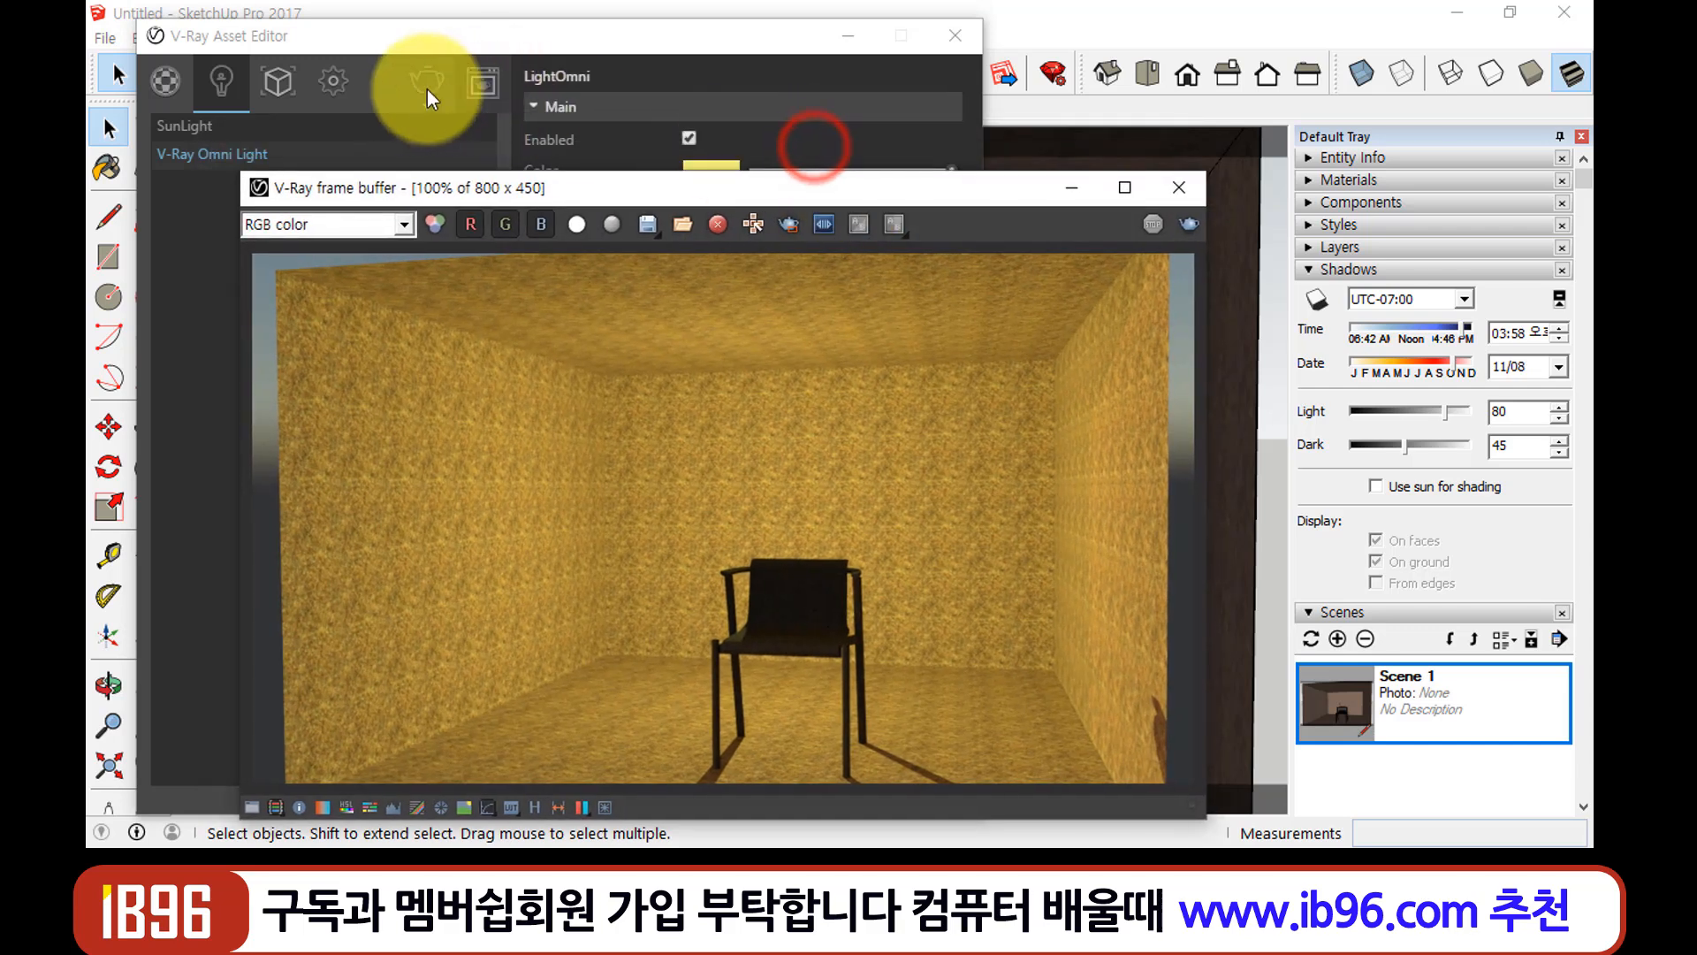
{"action": "left_click", "coordinate": [416, 64]}
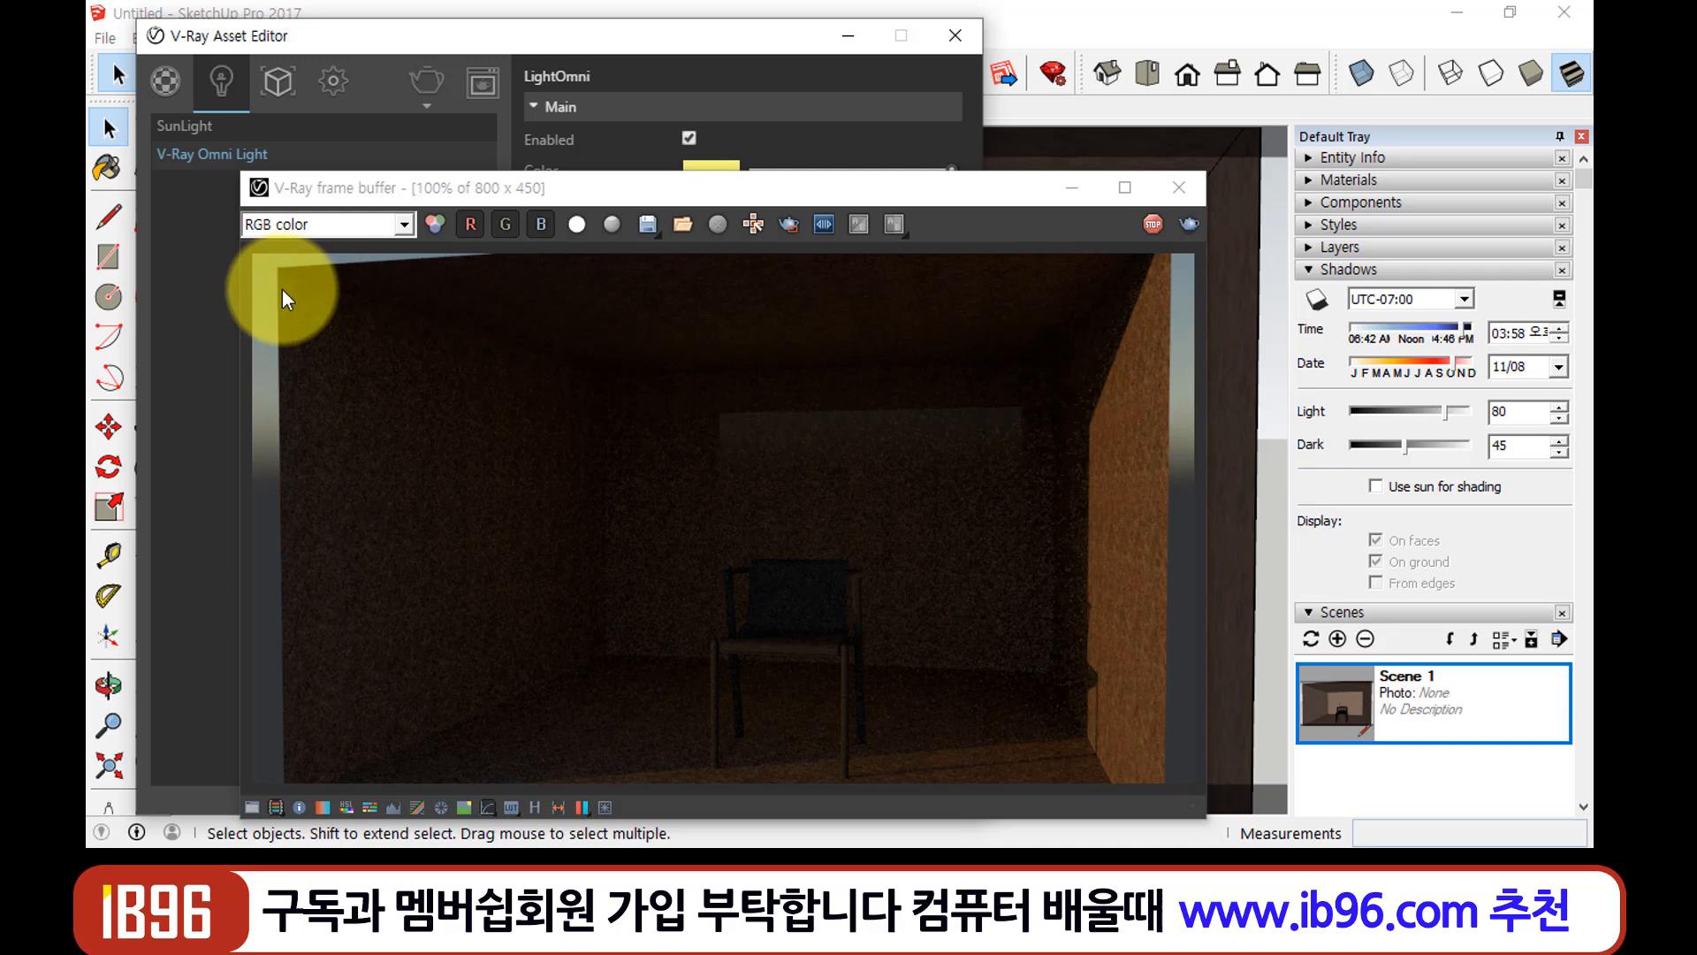
{"action": "left_click_drag", "start_coordinate": [776, 186], "coordinate": [751, 251]}
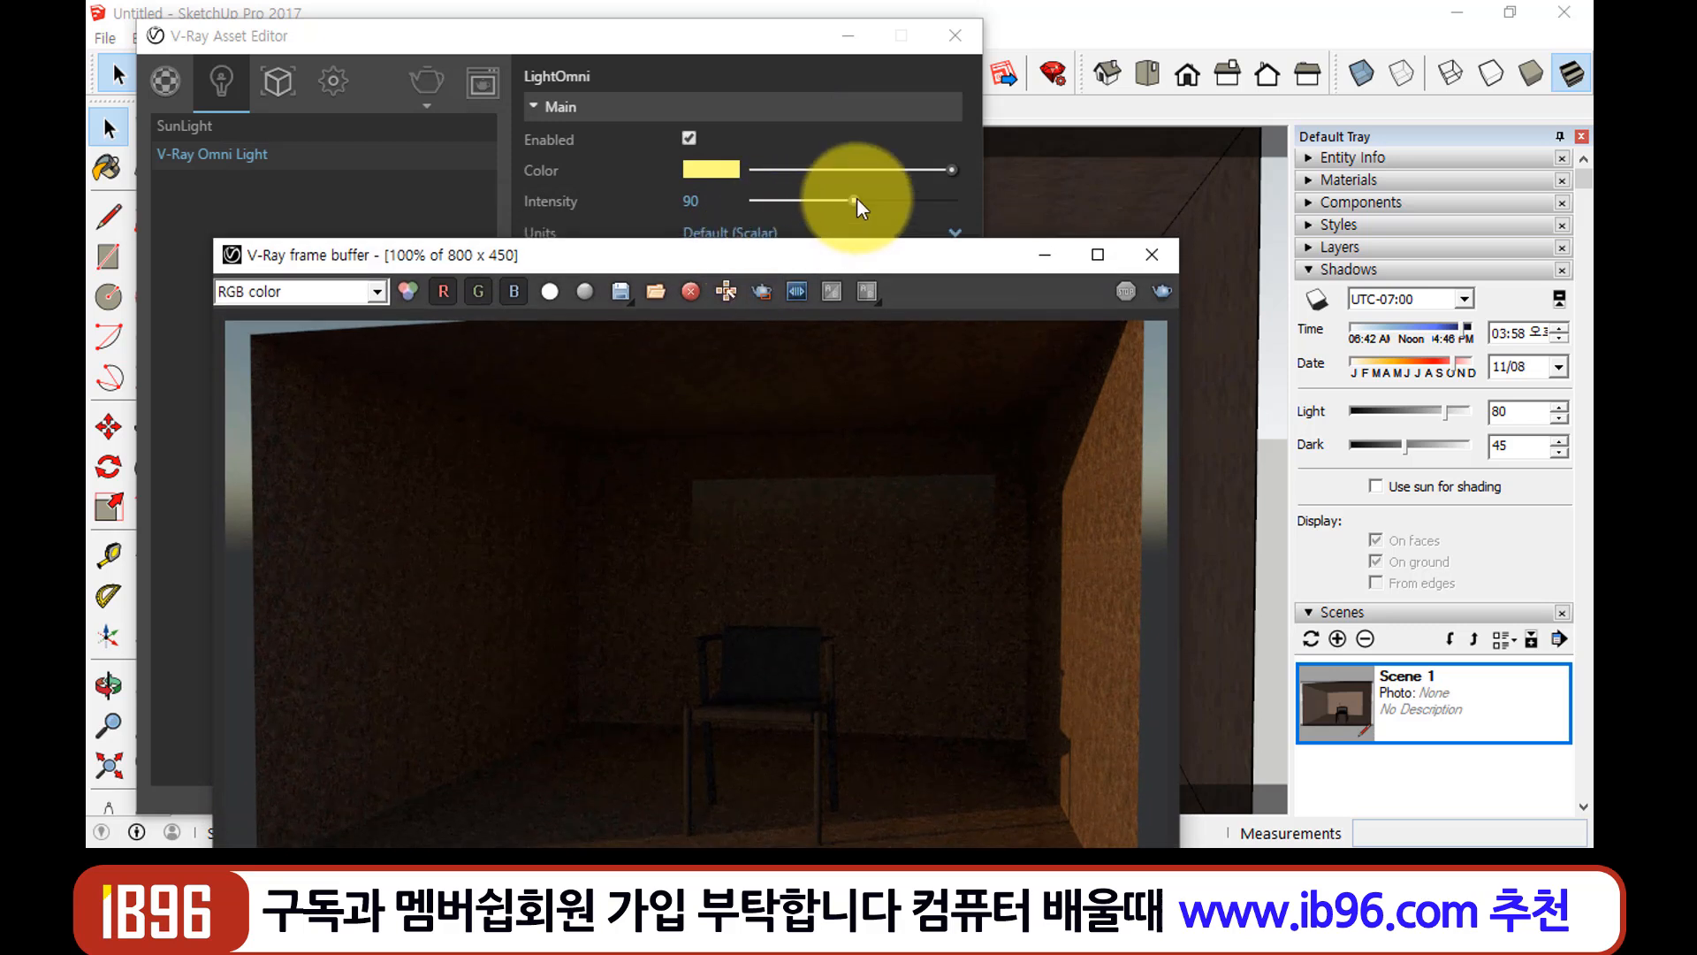
Raise the omni light's intensity to 153 and render the room with the Inverse decay
{"action": "left_click_drag", "start_coordinate": [855, 199], "coordinate": [923, 200]}
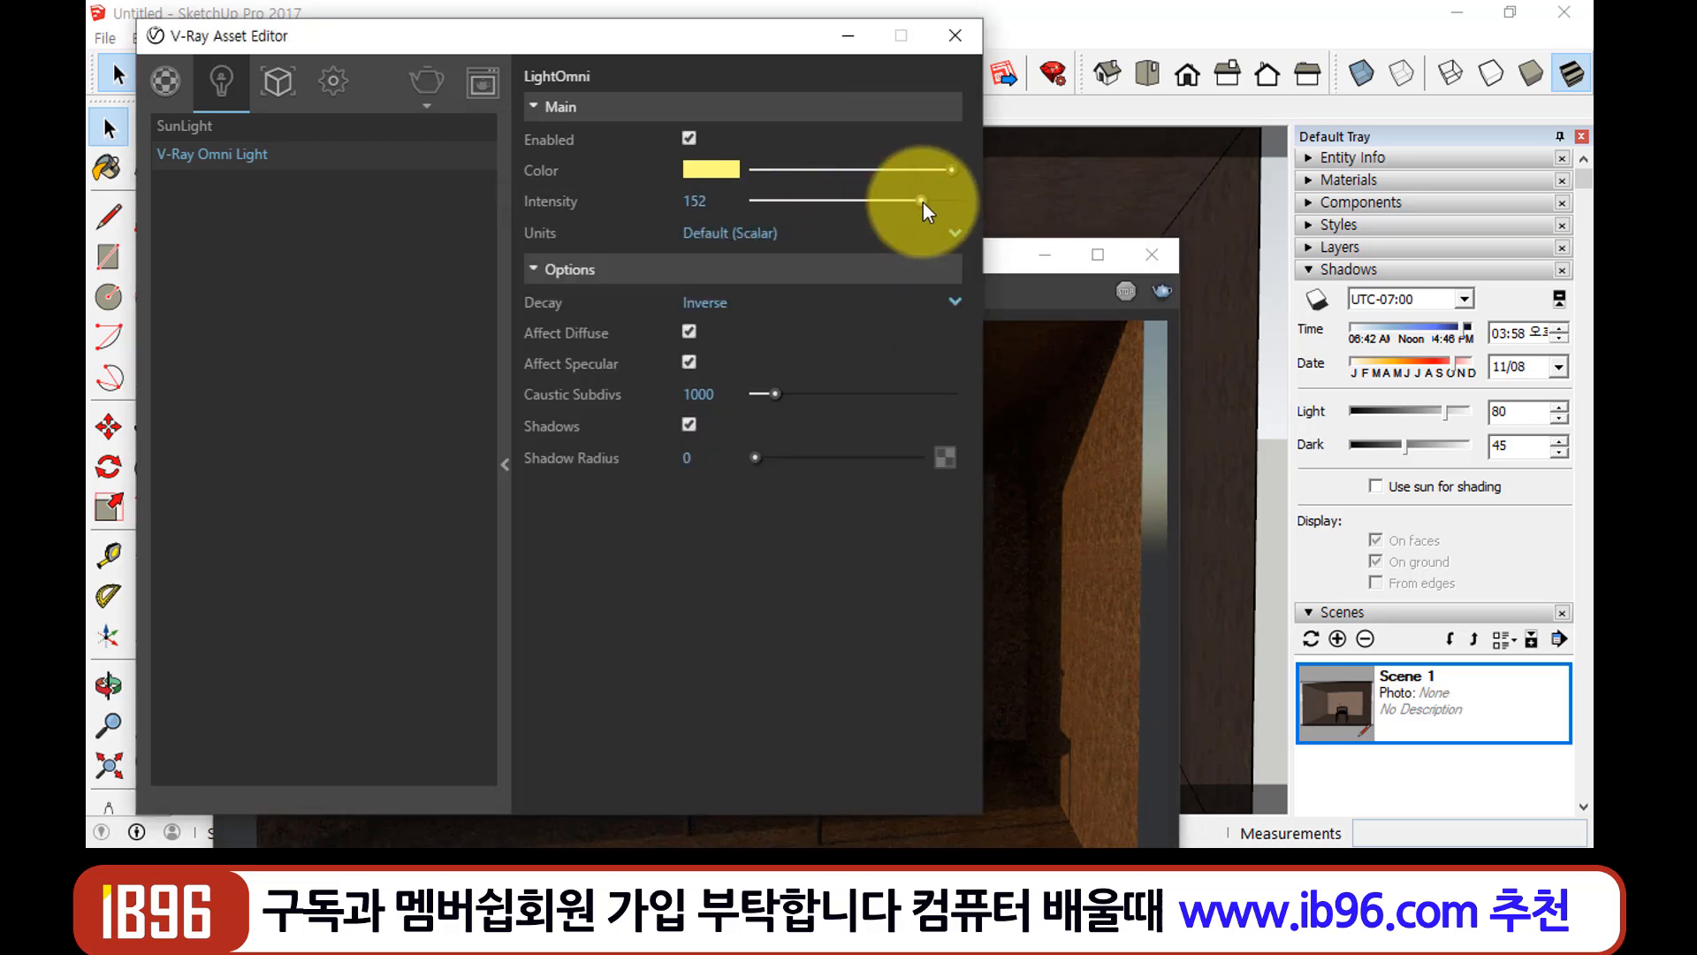
{"action": "left_click", "coordinate": [1005, 254]}
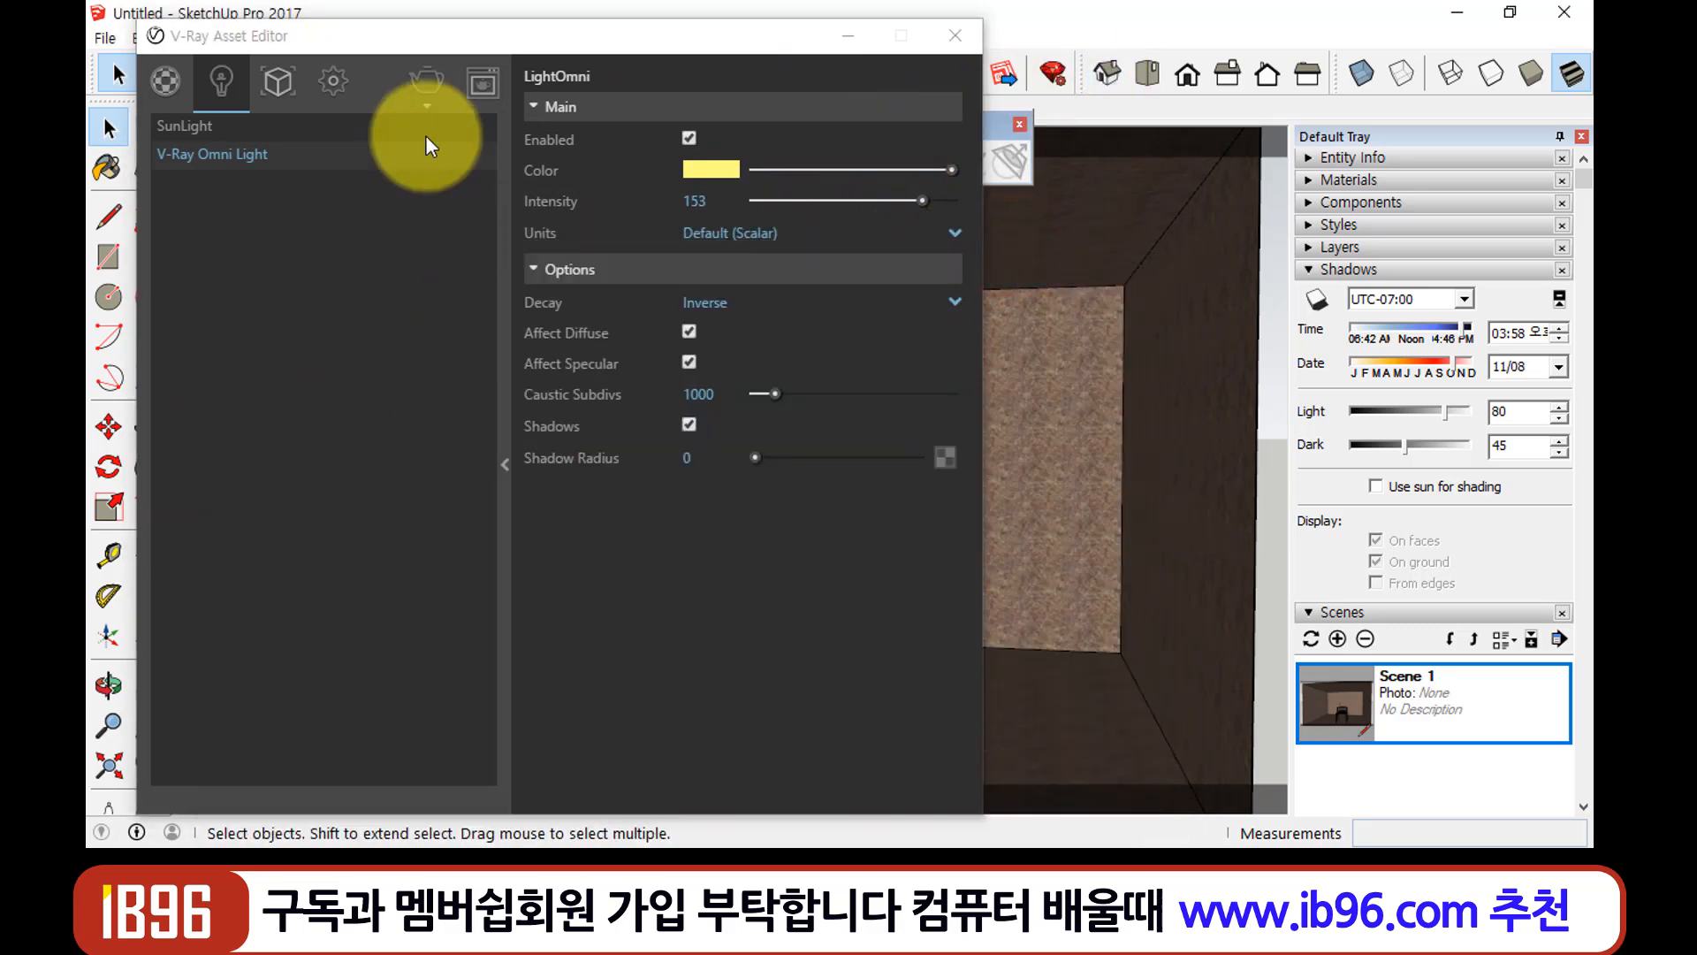
{"action": "left_click", "coordinate": [433, 87]}
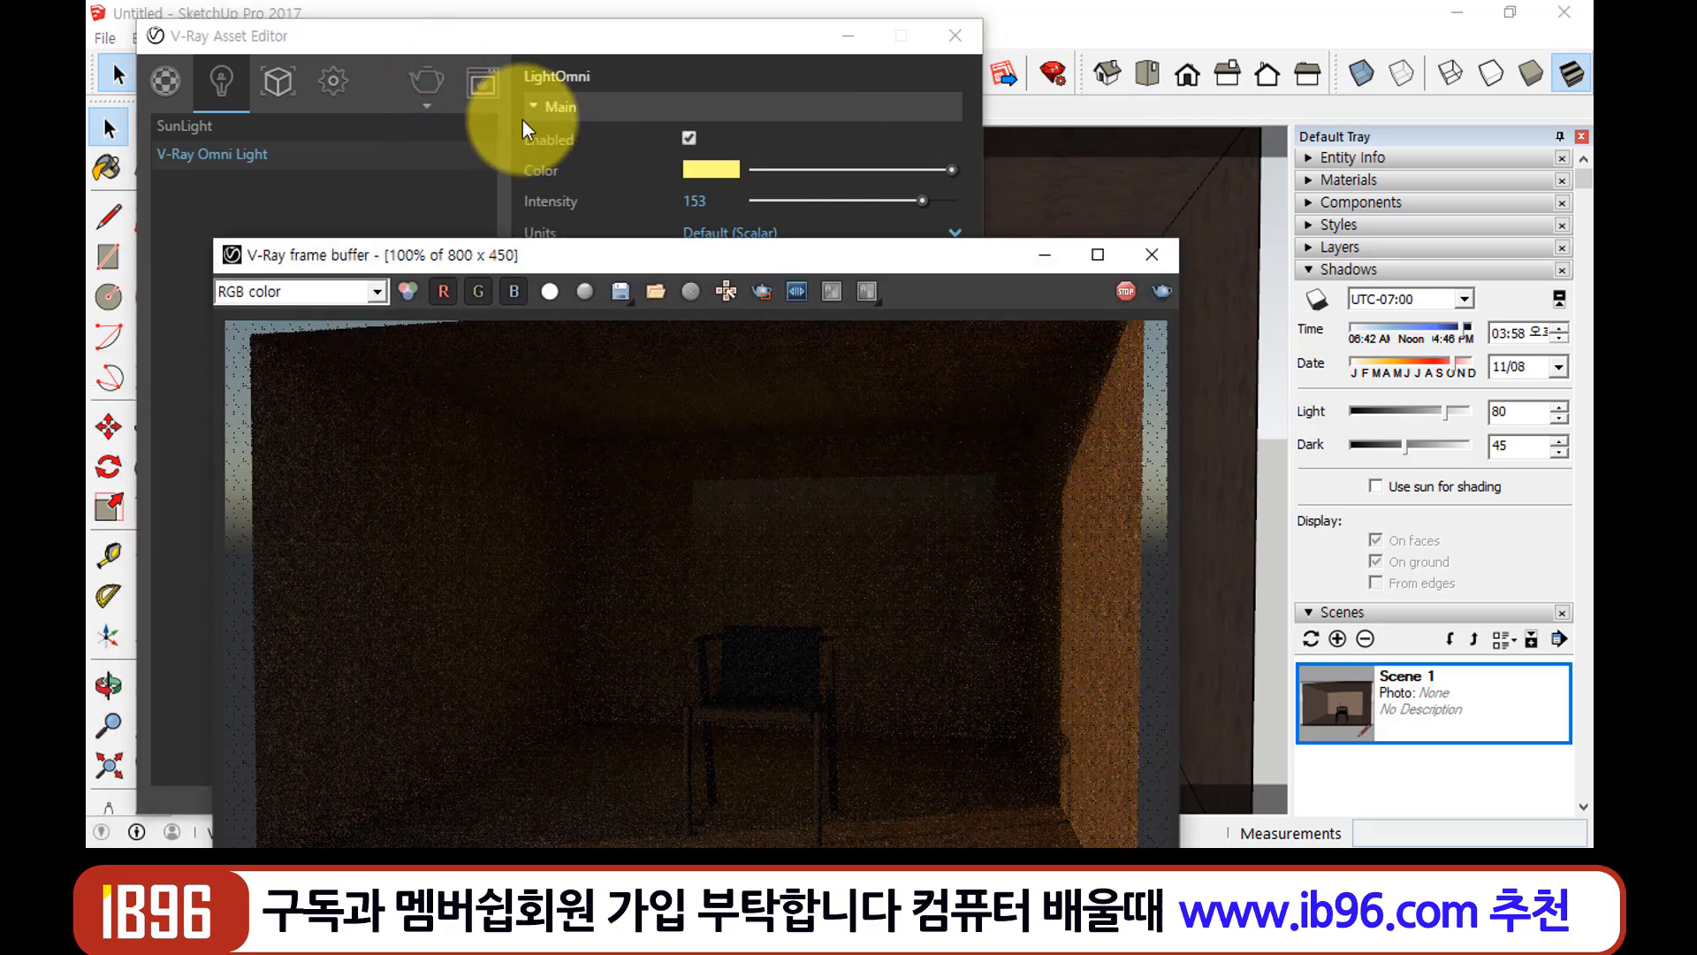
{"action": "left_click_drag", "start_coordinate": [735, 258], "coordinate": [784, 126]}
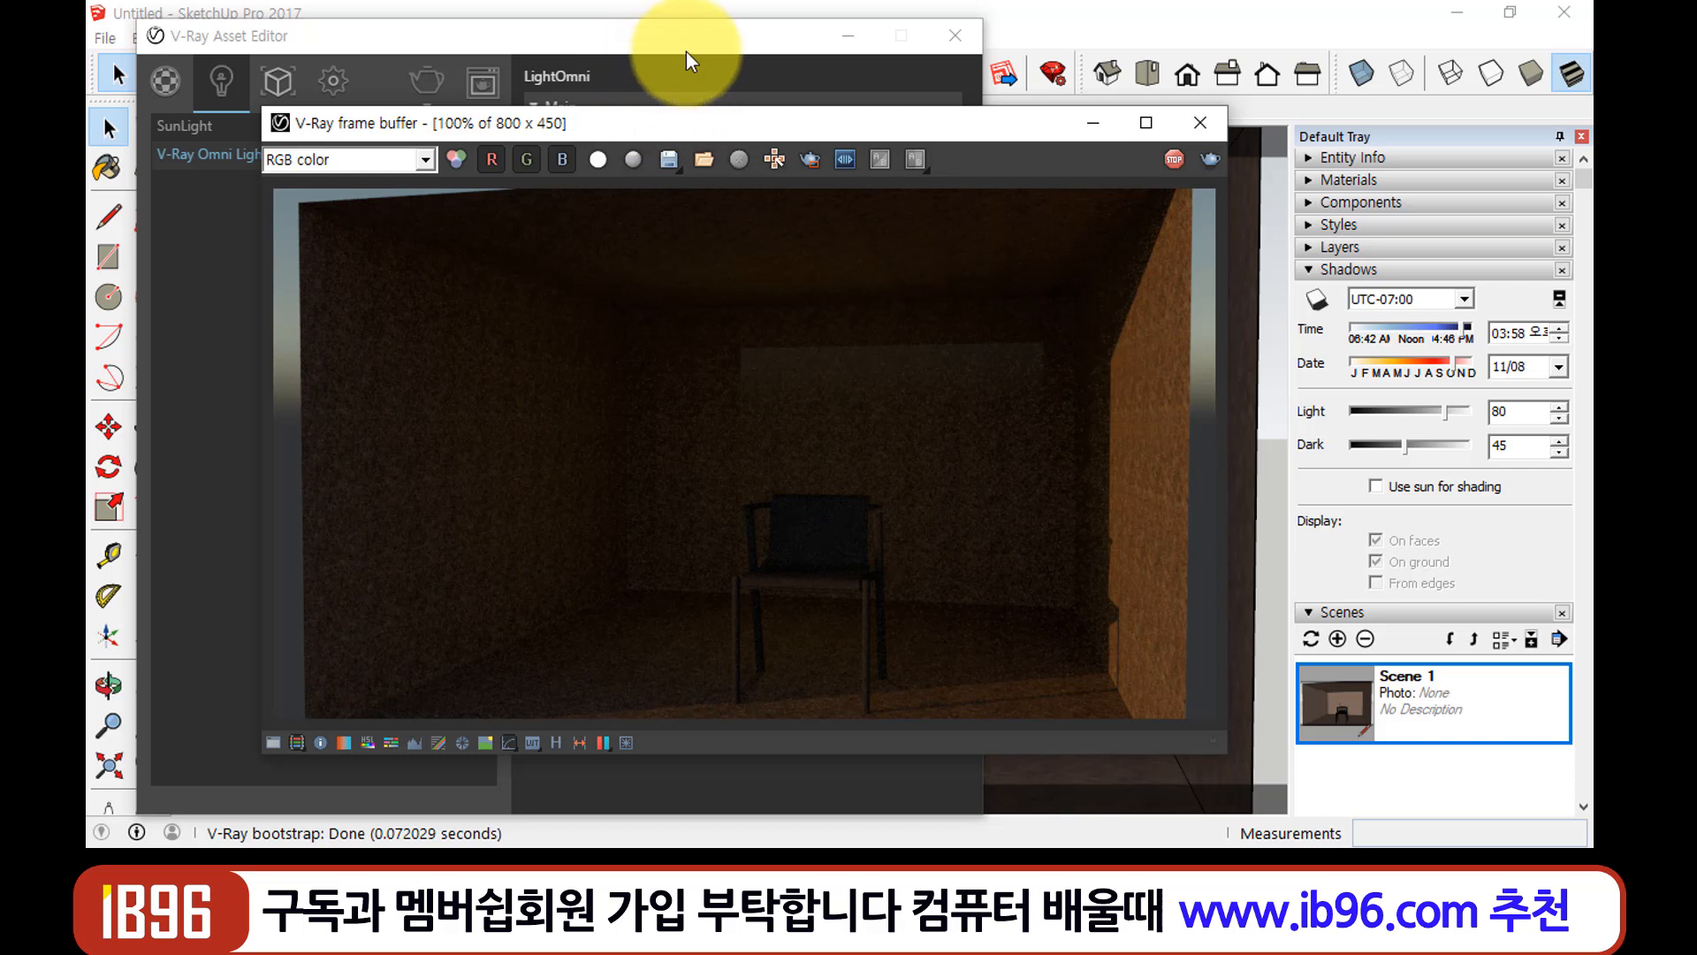
Review the omni light's decay choices, and close the Asset Editor and the frame buffer
{"action": "left_click", "coordinate": [749, 42]}
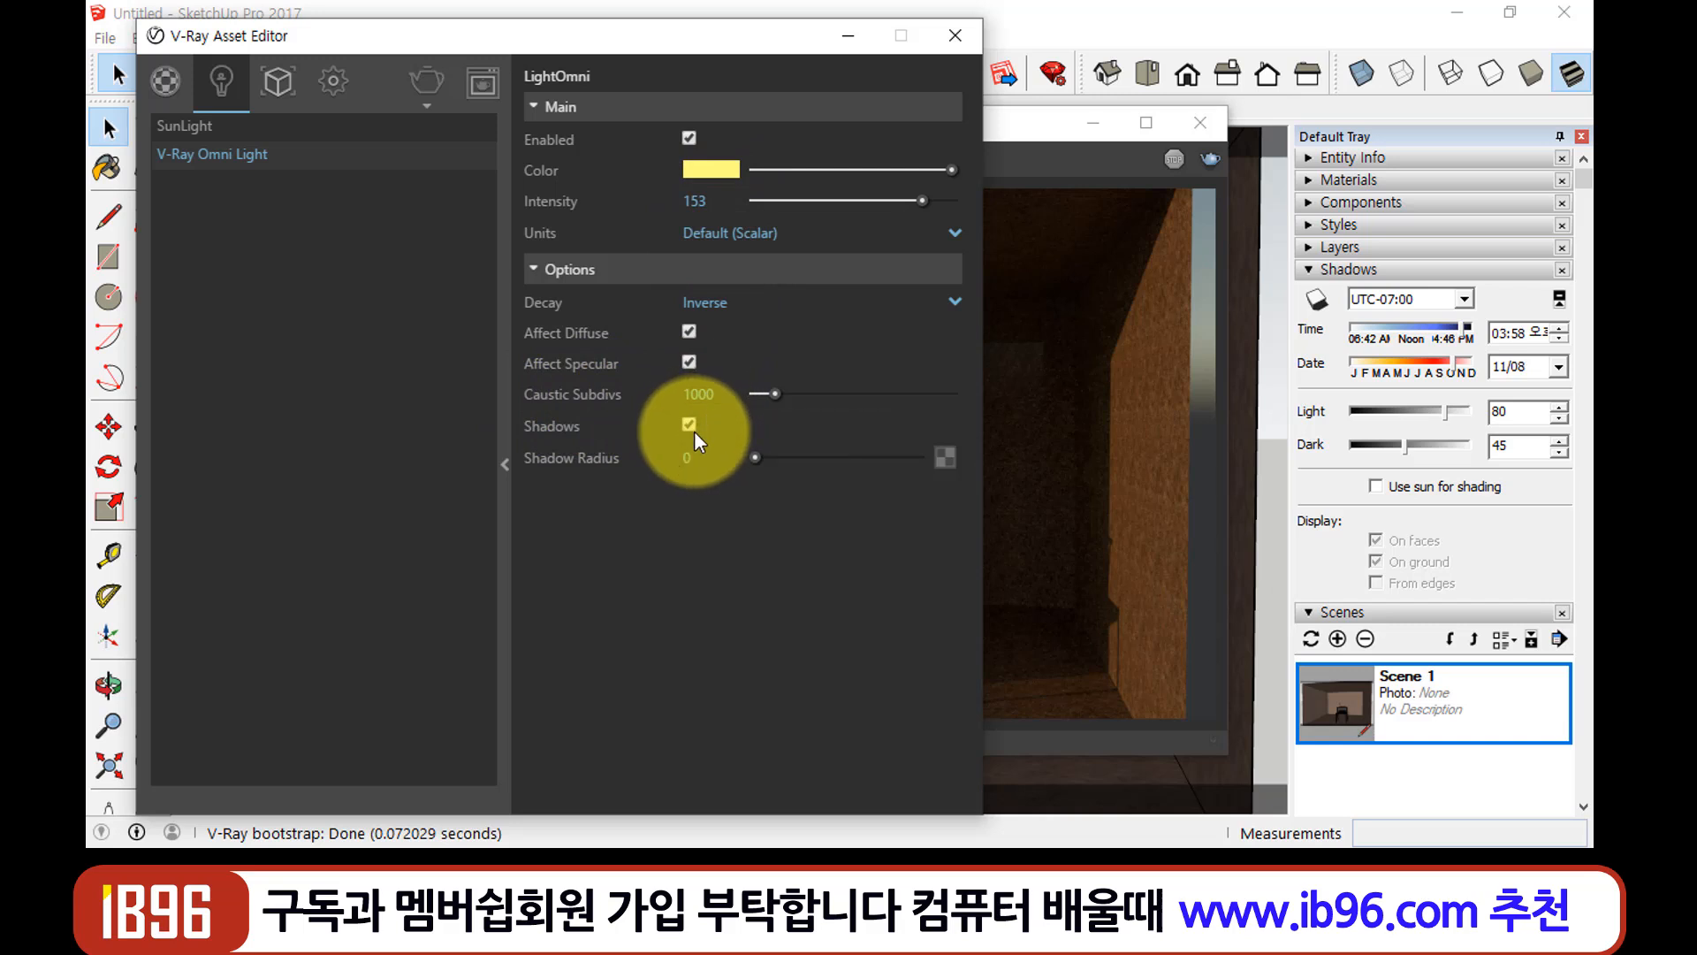
{"action": "left_click", "coordinate": [797, 303]}
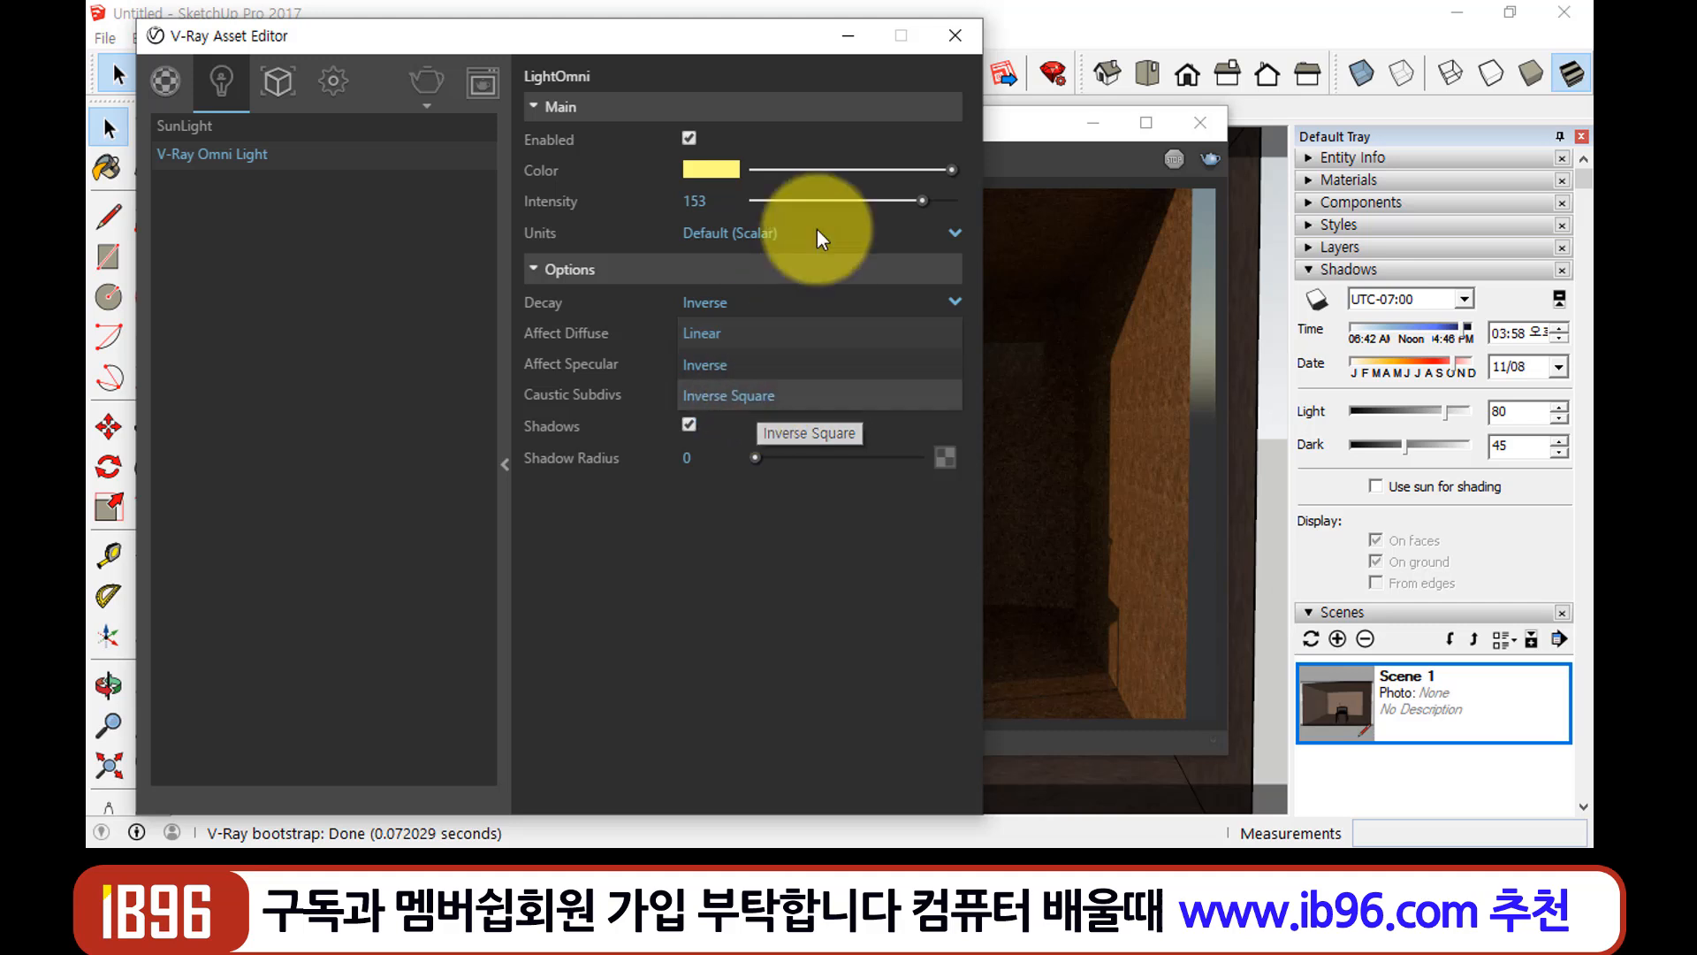
{"action": "left_click", "coordinate": [971, 33]}
{"action": "left_click", "coordinate": [1200, 122]}
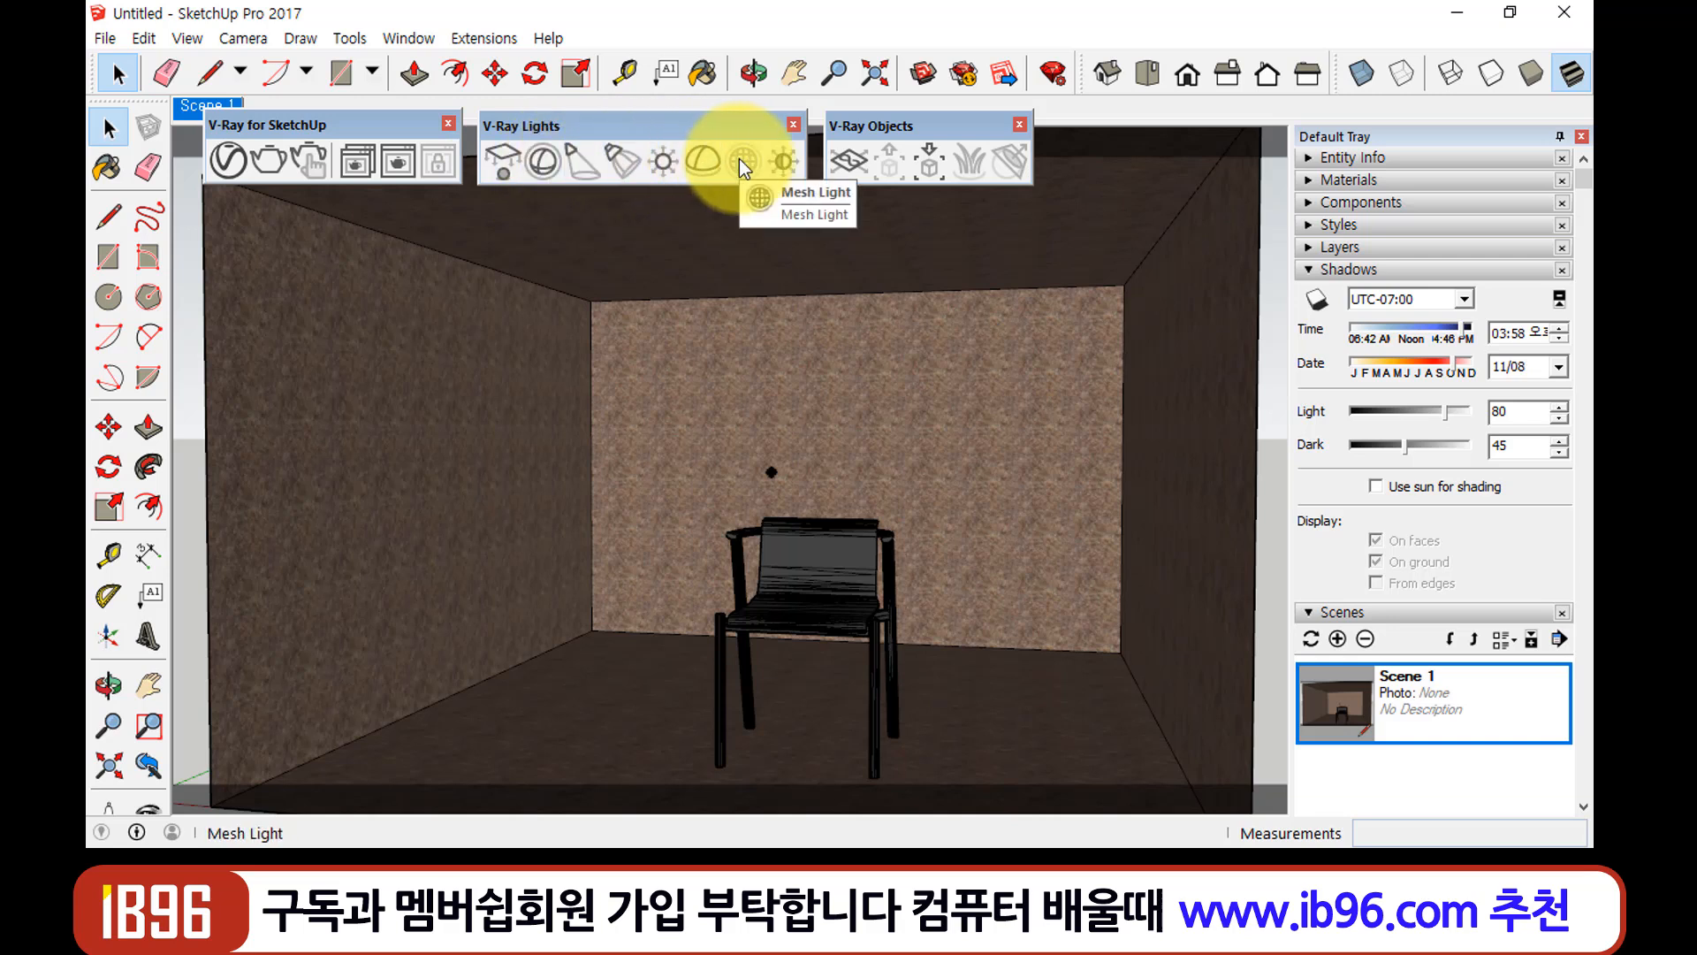
Reopen the V-Ray Asset Editor and look through its materials, lights, geometry and settings categories
{"action": "left_click", "coordinate": [232, 164]}
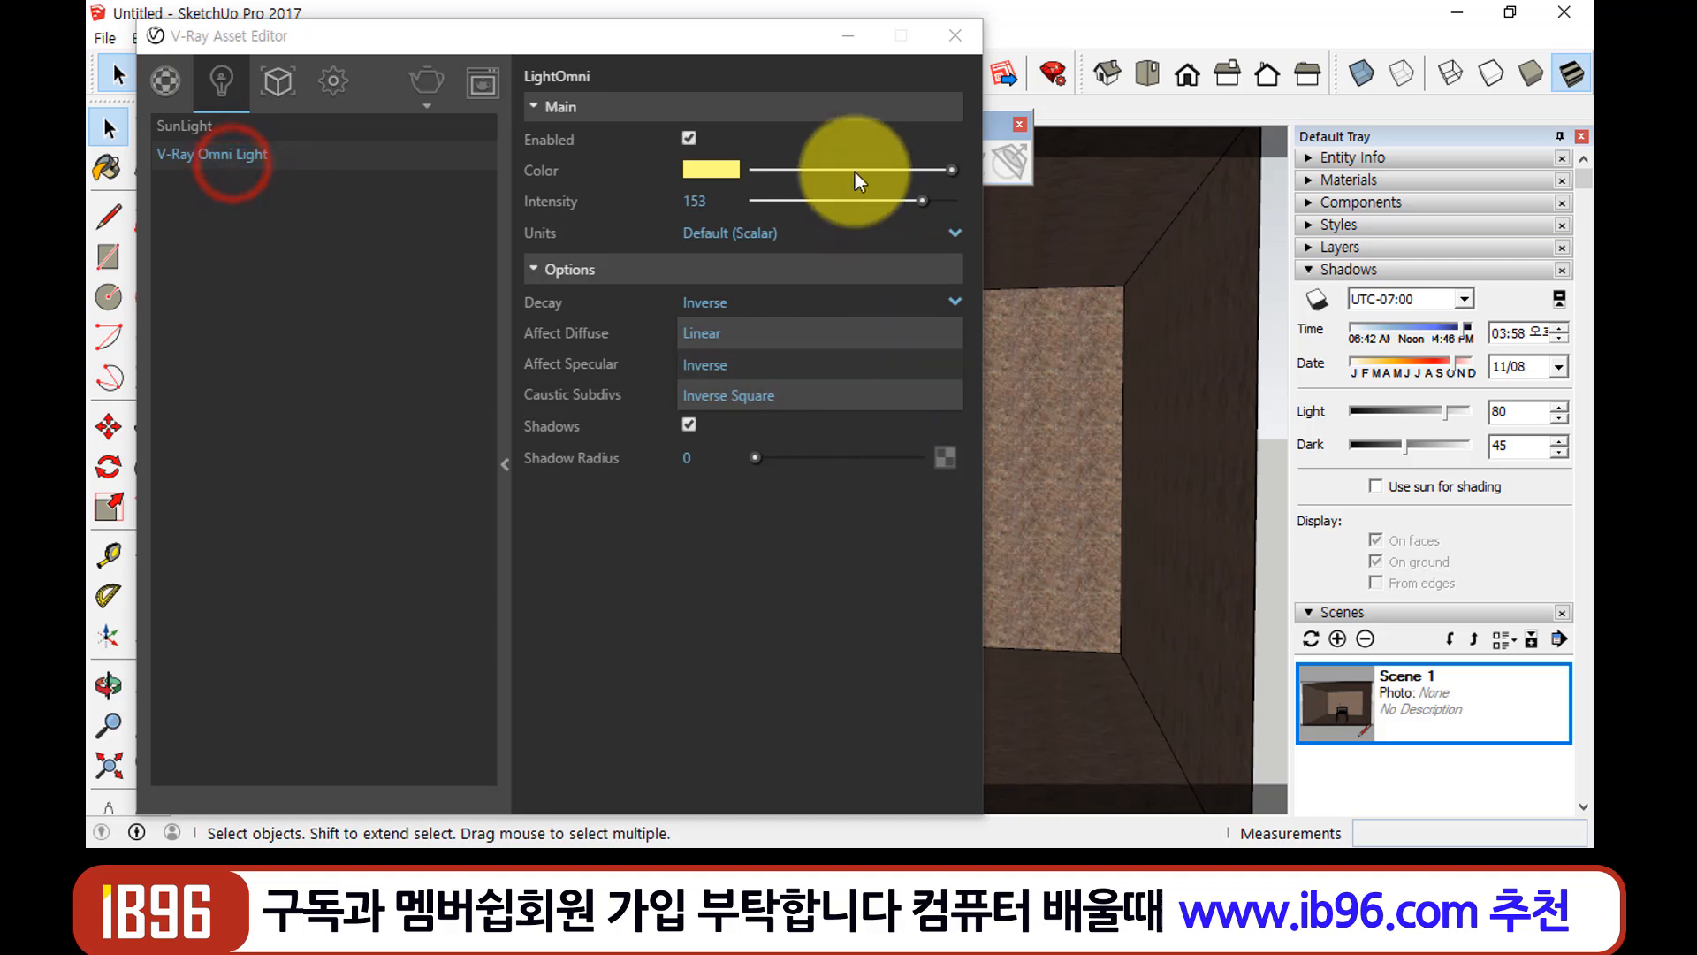
{"action": "left_click_drag", "start_coordinate": [698, 35], "coordinate": [1096, 39]}
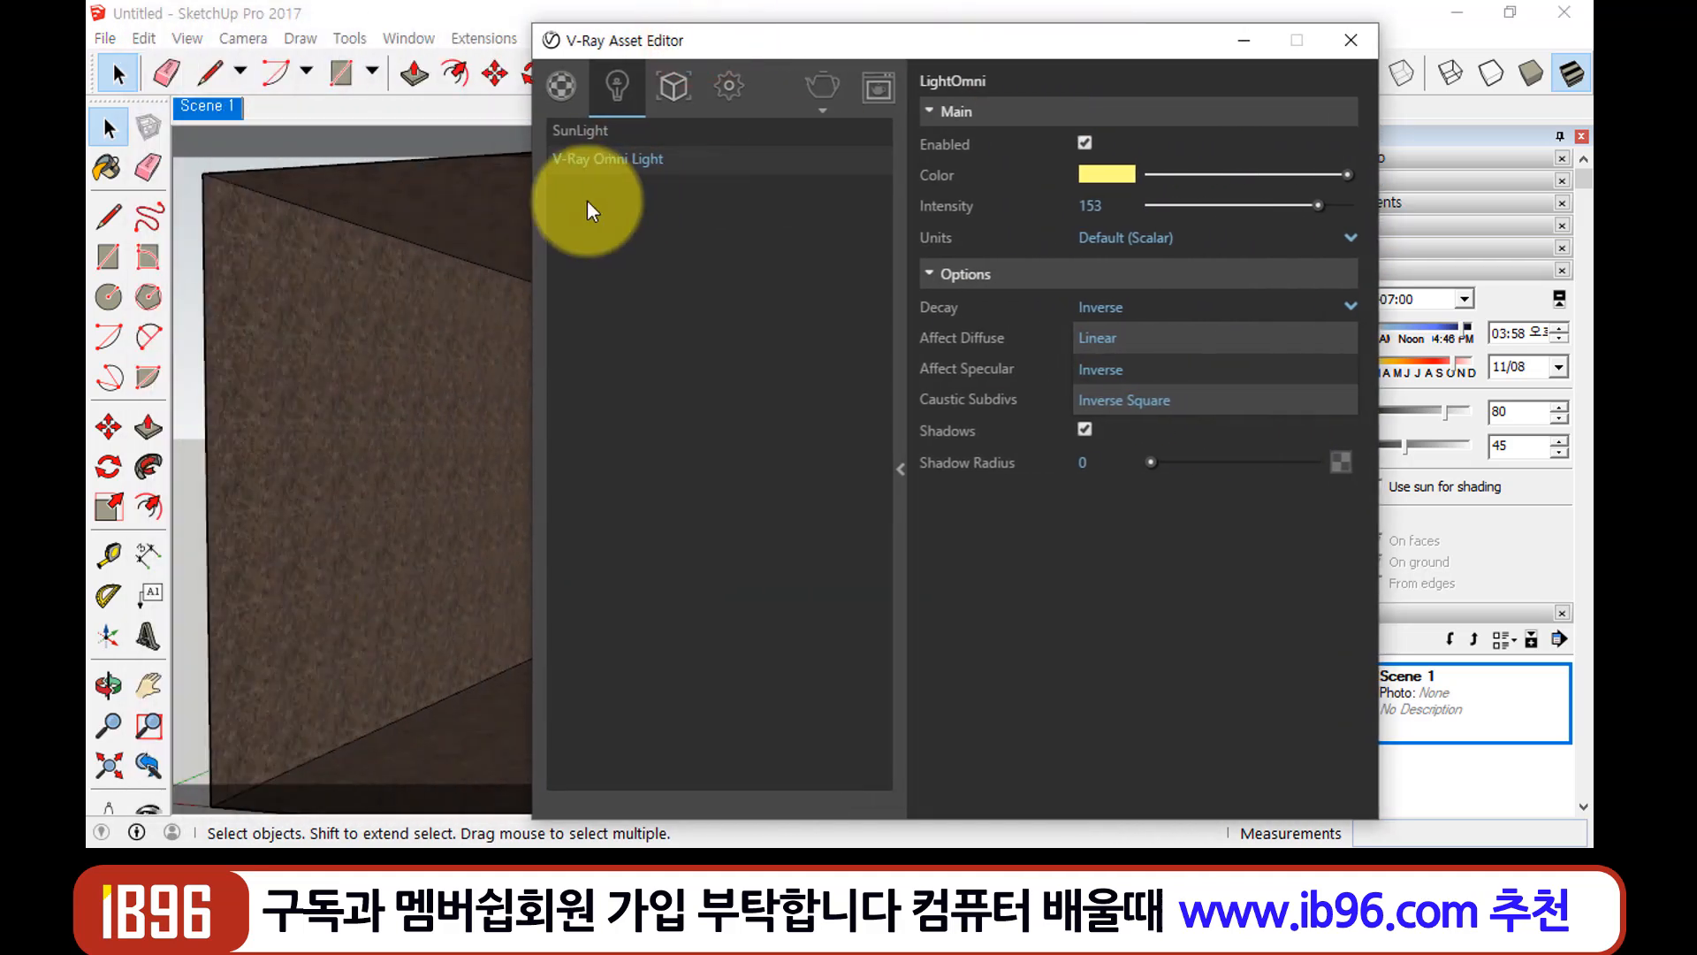
{"action": "left_click", "coordinate": [569, 90]}
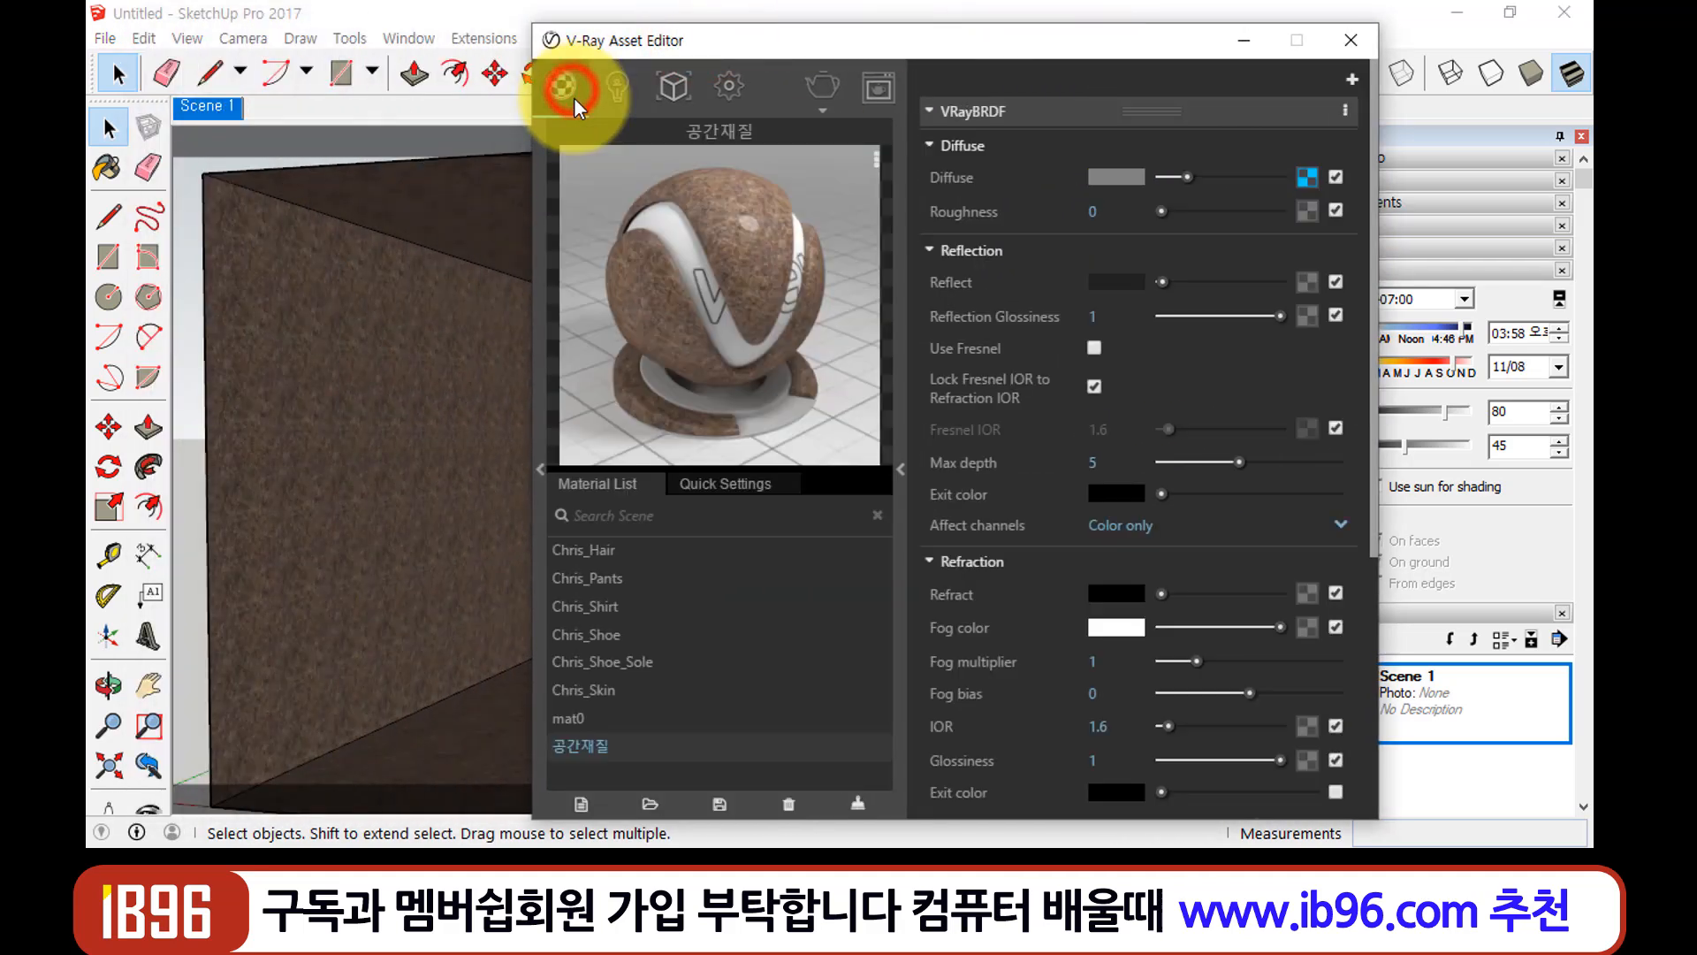
{"action": "left_click", "coordinate": [623, 83]}
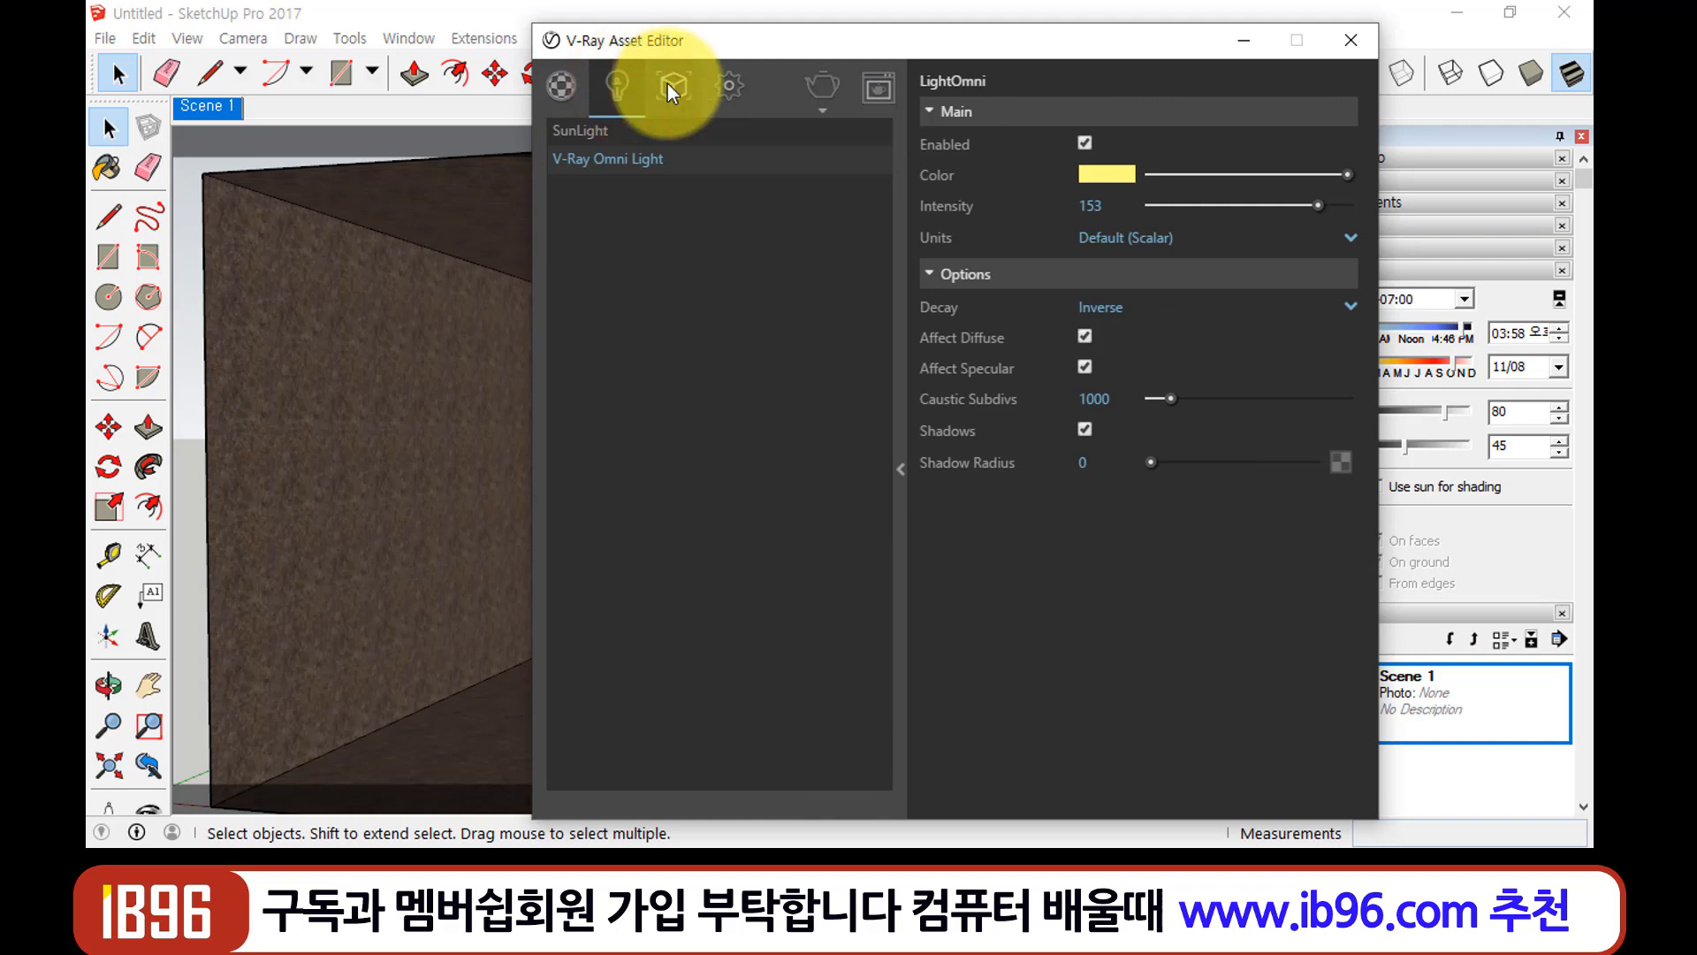
{"action": "left_click", "coordinate": [669, 87]}
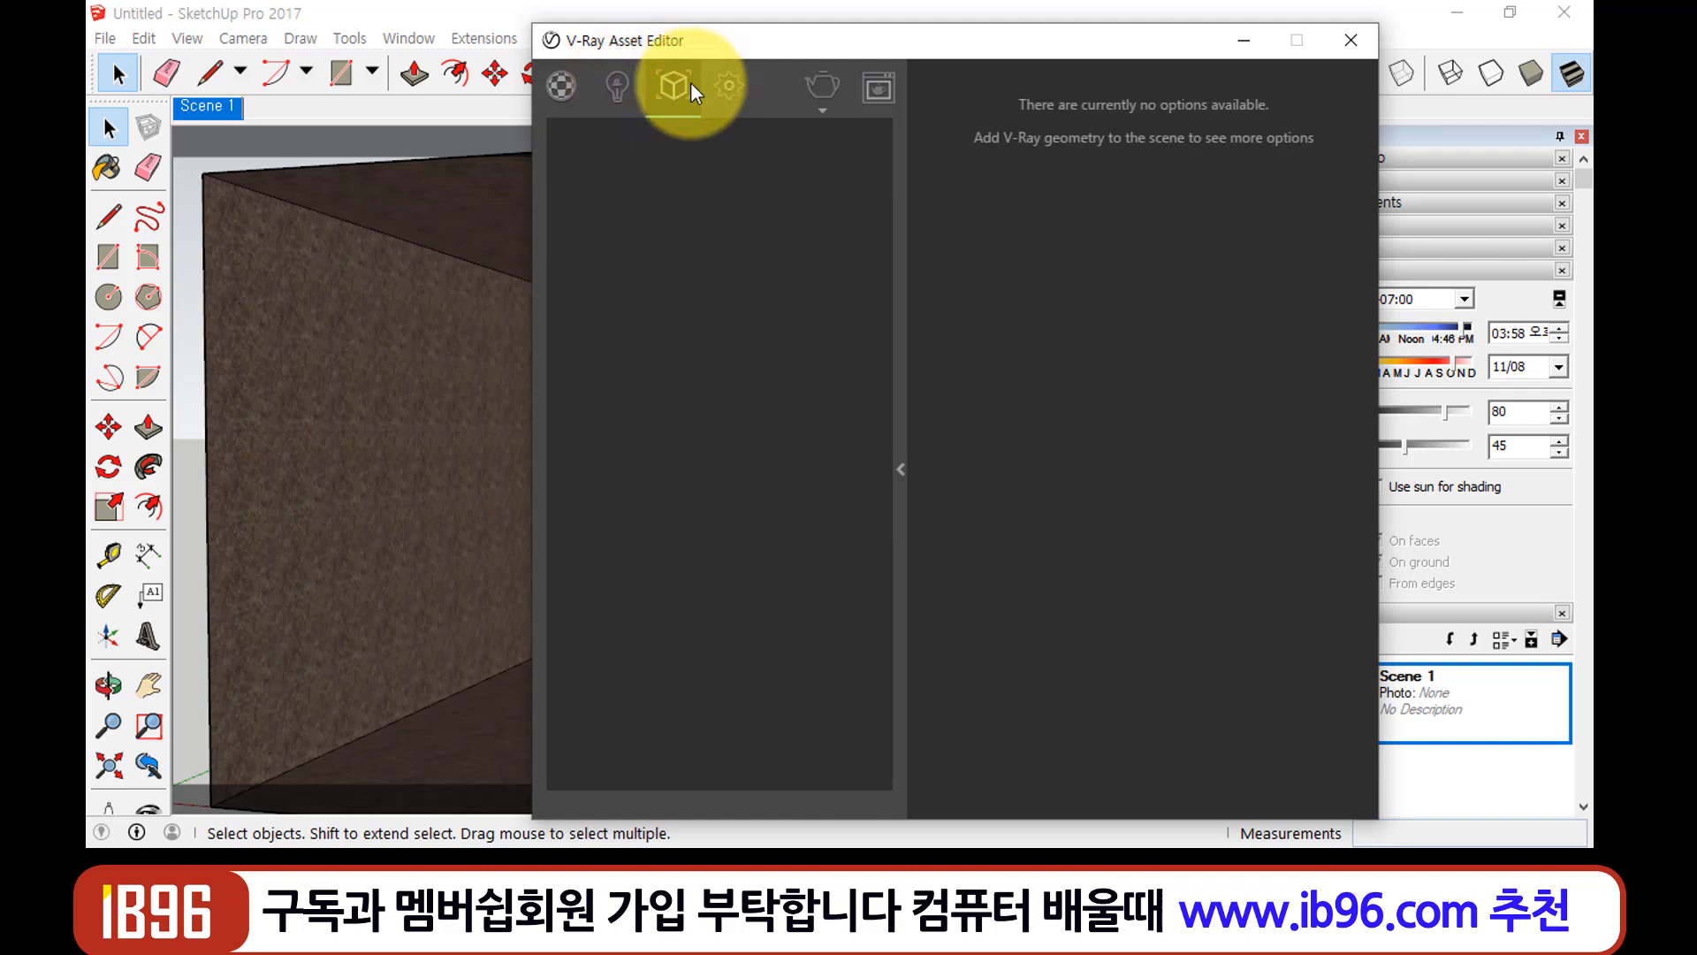
{"action": "left_click", "coordinate": [729, 85]}
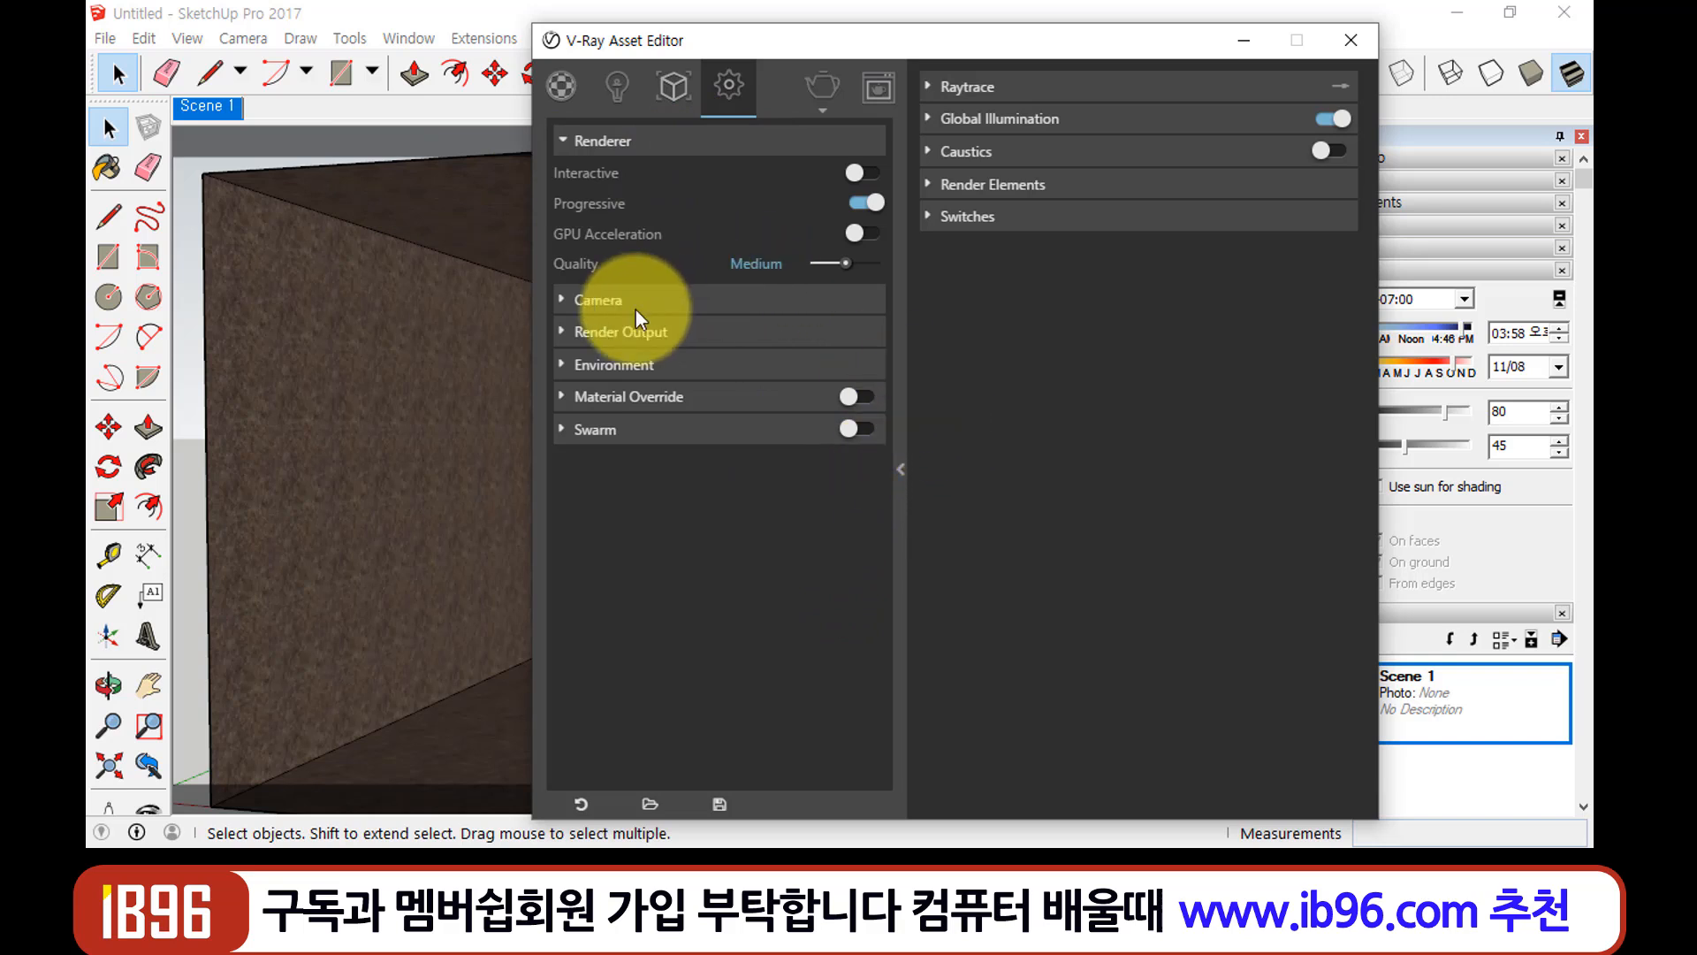
Expand the Camera, Render Output, Environment and Material Override sections of the V-Ray settings and review their options
{"action": "left_click", "coordinate": [561, 298]}
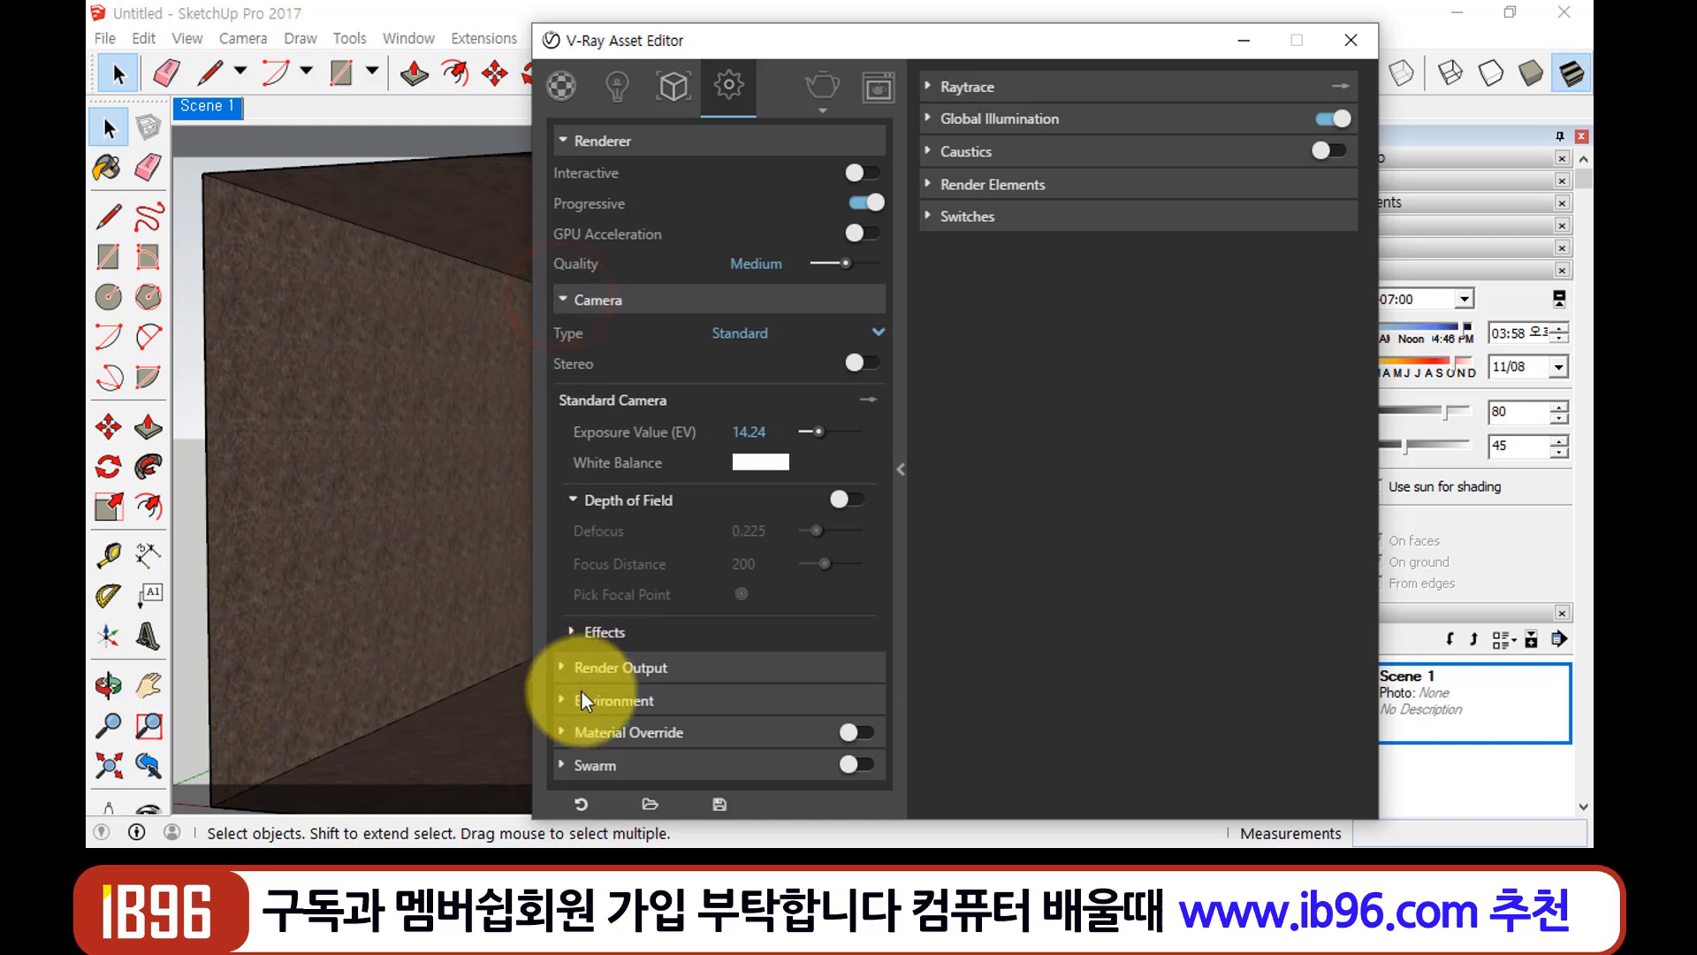
{"action": "left_click", "coordinate": [560, 666]}
{"action": "scroll", "coordinate": [703, 647], "scroll_direction": "down", "scroll_amount": 1}
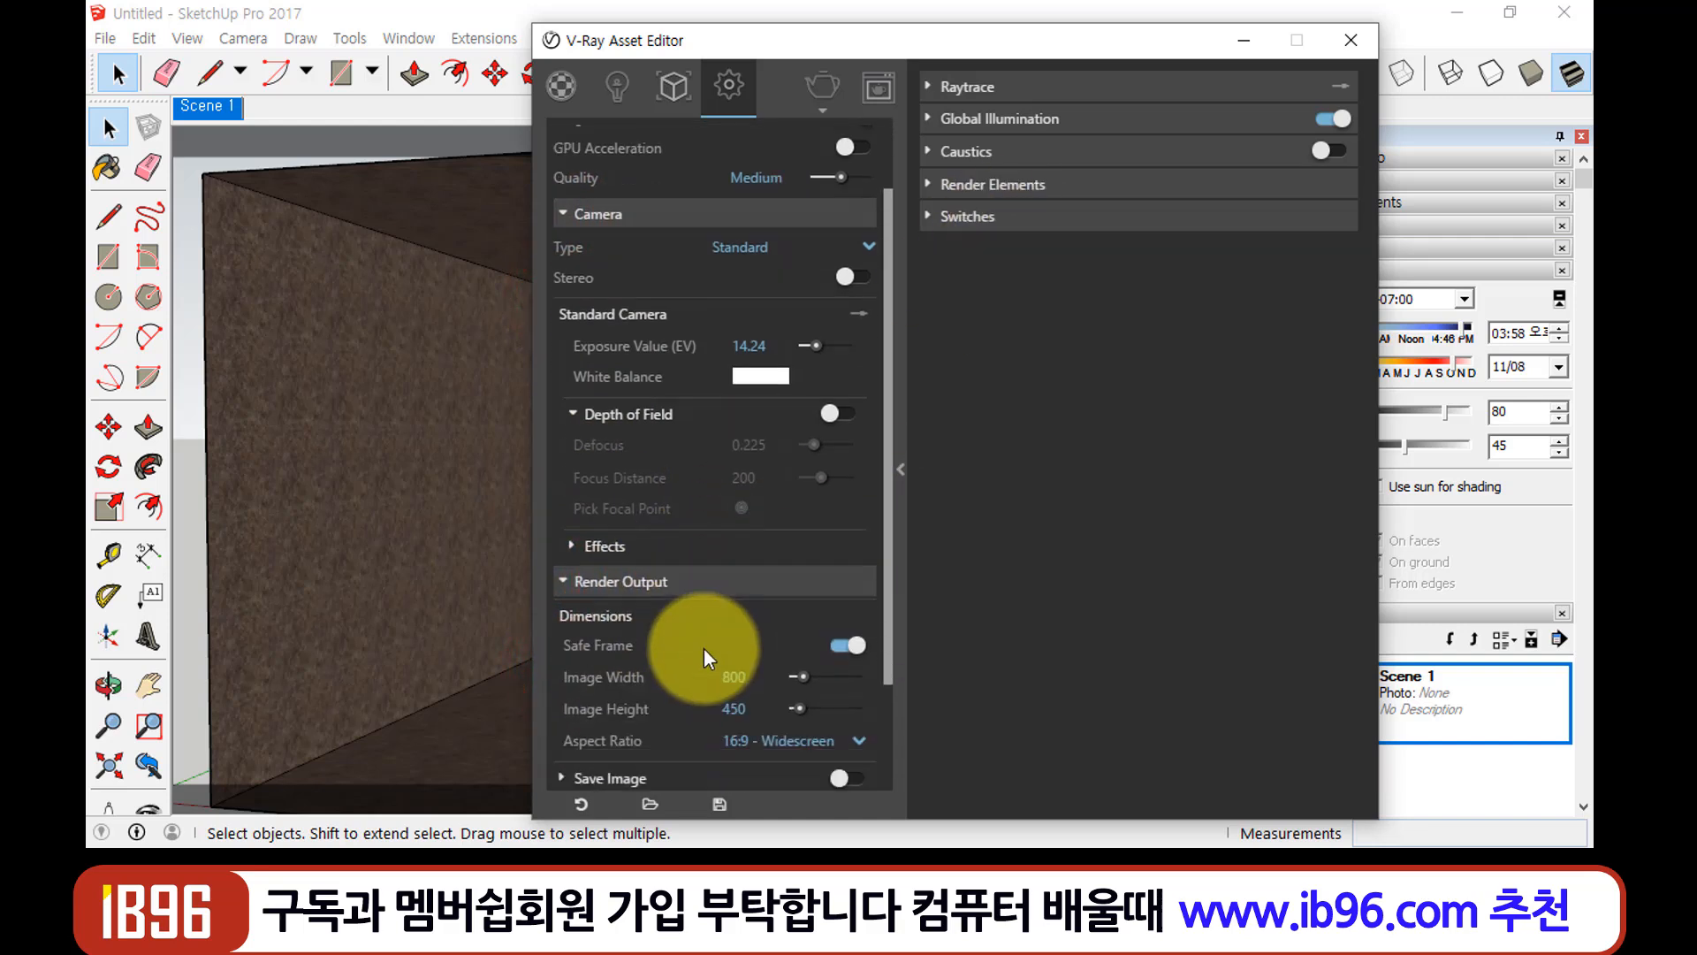
{"action": "scroll", "coordinate": [699, 663], "scroll_direction": "down", "scroll_amount": 2}
{"action": "left_click", "coordinate": [560, 707]}
{"action": "scroll", "coordinate": [703, 605], "scroll_direction": "down", "scroll_amount": 1}
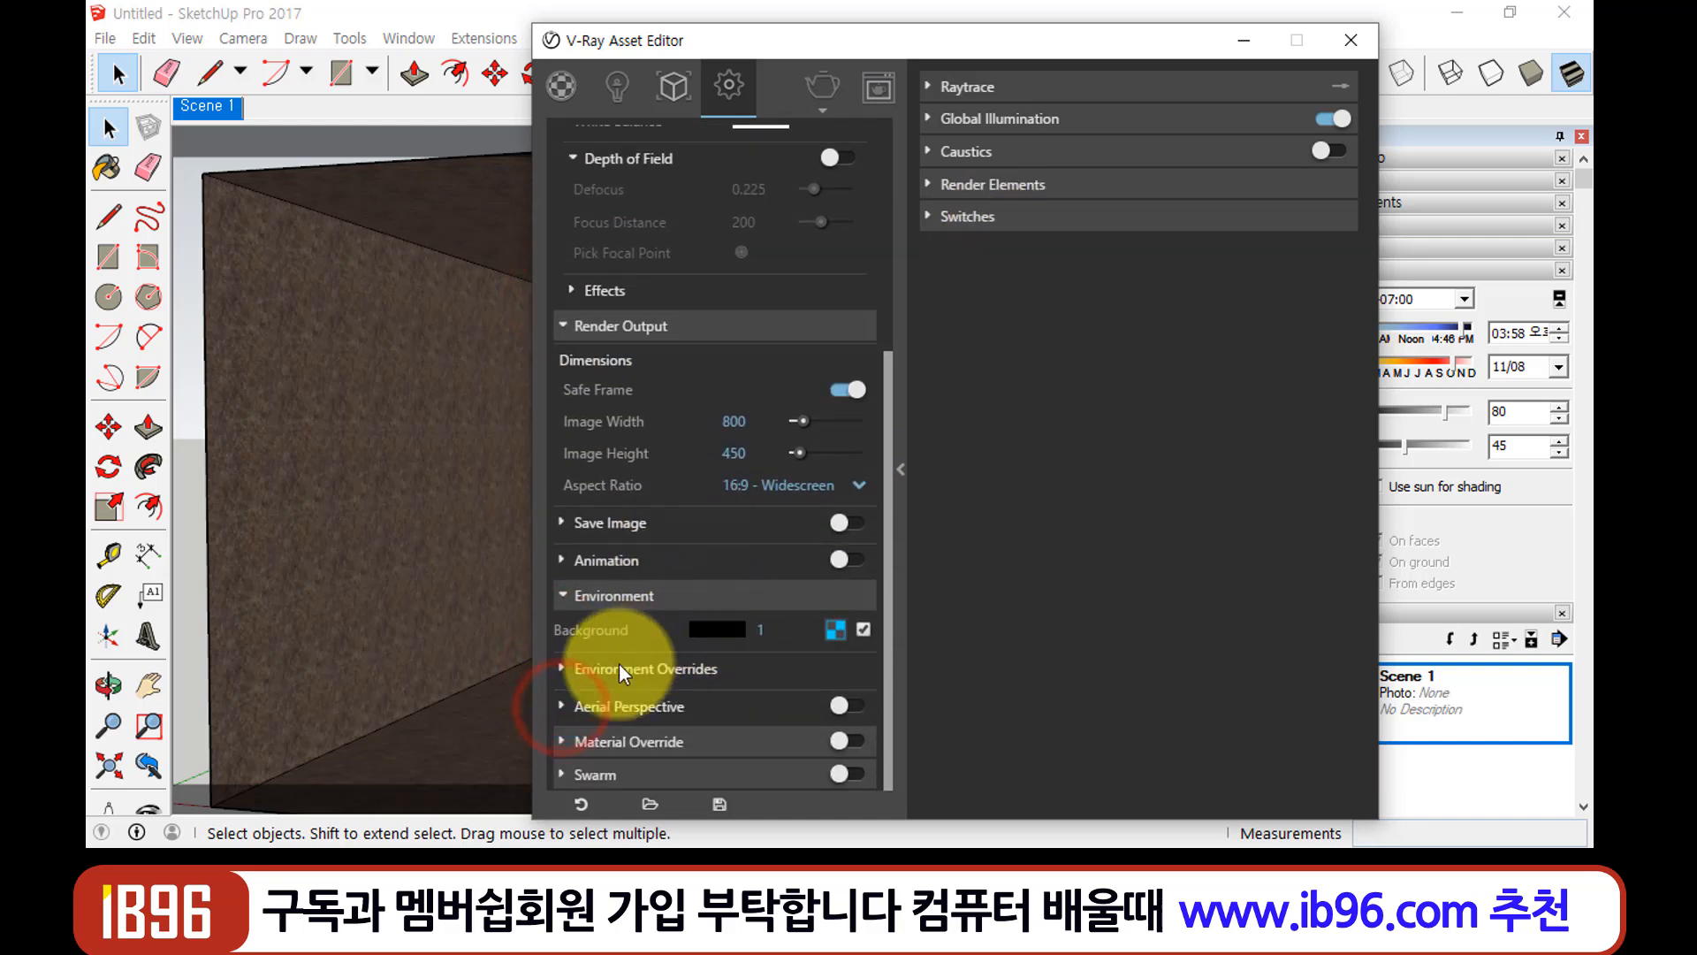
{"action": "left_click", "coordinate": [559, 741]}
{"action": "scroll", "coordinate": [638, 693], "scroll_direction": "down", "scroll_amount": 1}
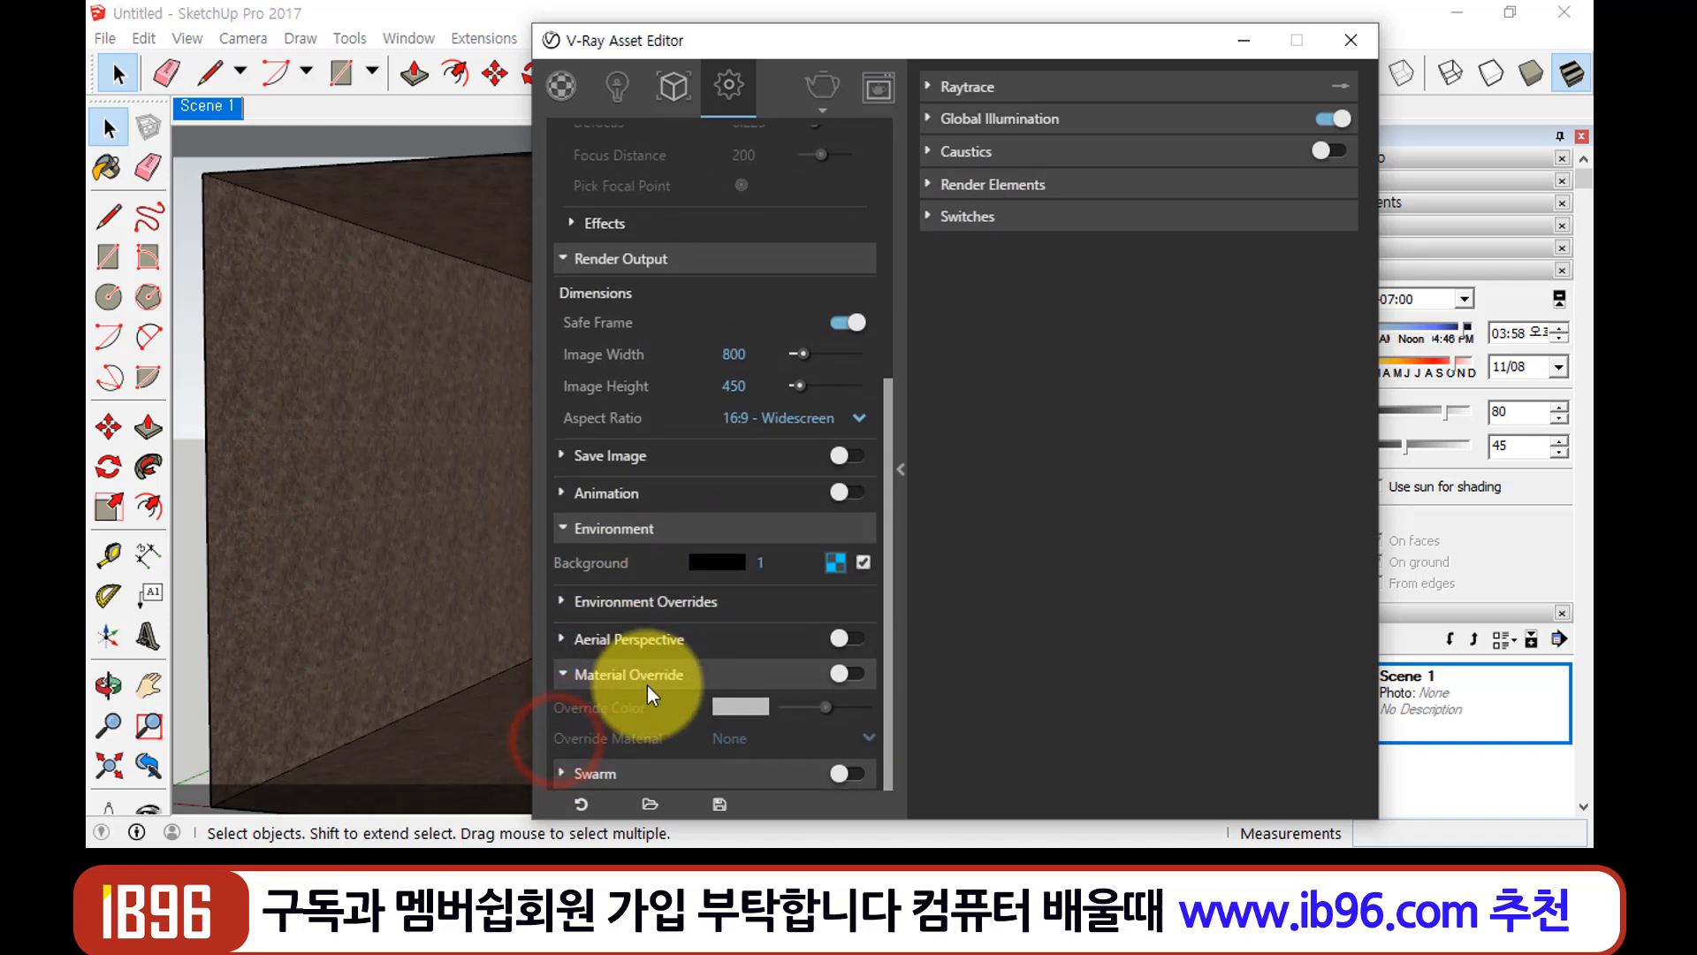
{"action": "scroll", "coordinate": [711, 526], "scroll_direction": "up", "scroll_amount": 4}
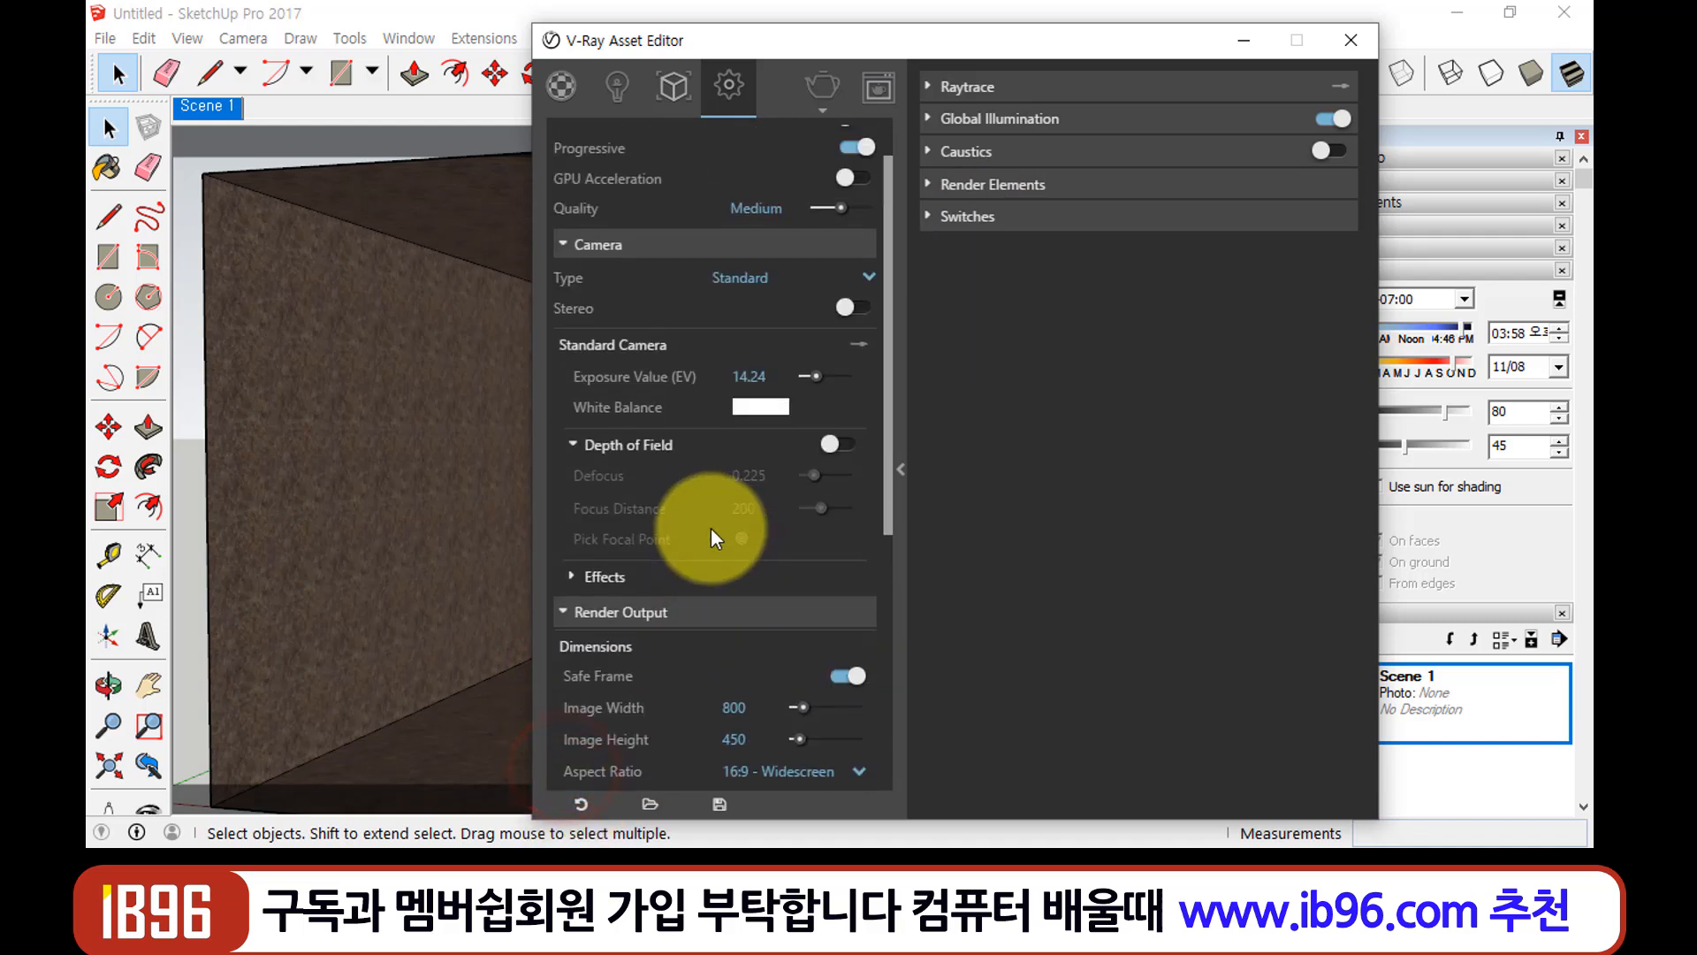
{"action": "scroll", "coordinate": [710, 527], "scroll_direction": "down", "scroll_amount": 5}
{"action": "scroll", "coordinate": [765, 530], "scroll_direction": "up", "scroll_amount": 6}
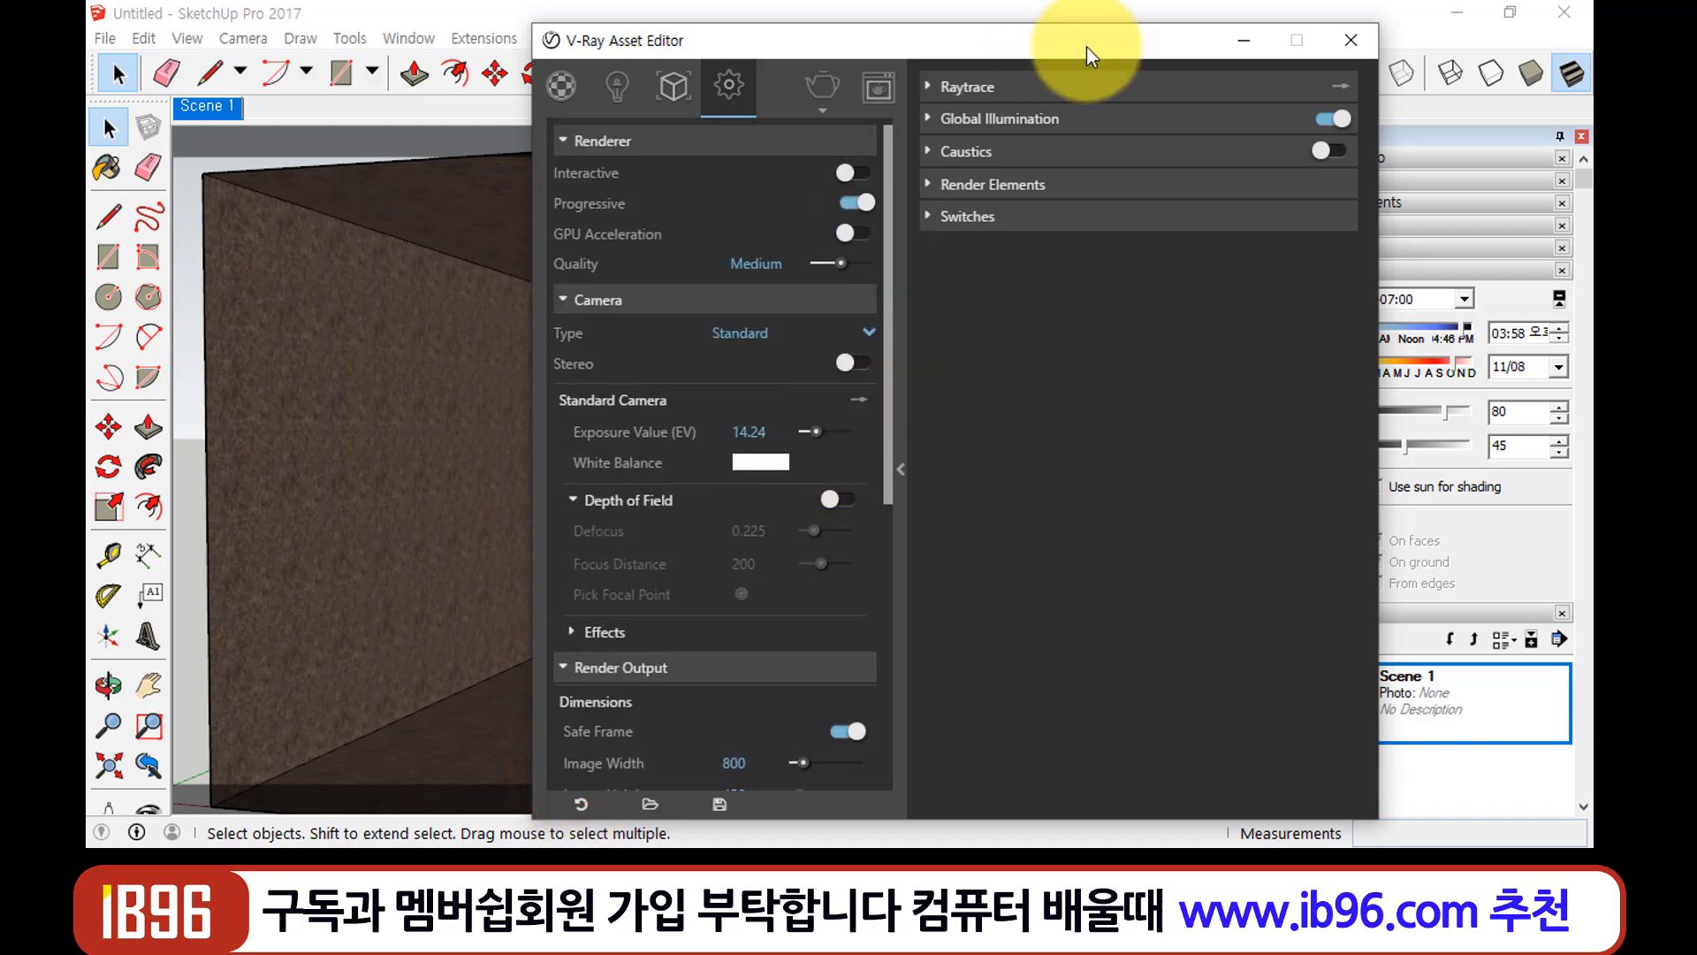
Expand the Raytrace, Global Illumination, Caustics, Render Elements and Switches sections and review the renderer's Quality setting
{"action": "left_click", "coordinate": [931, 86]}
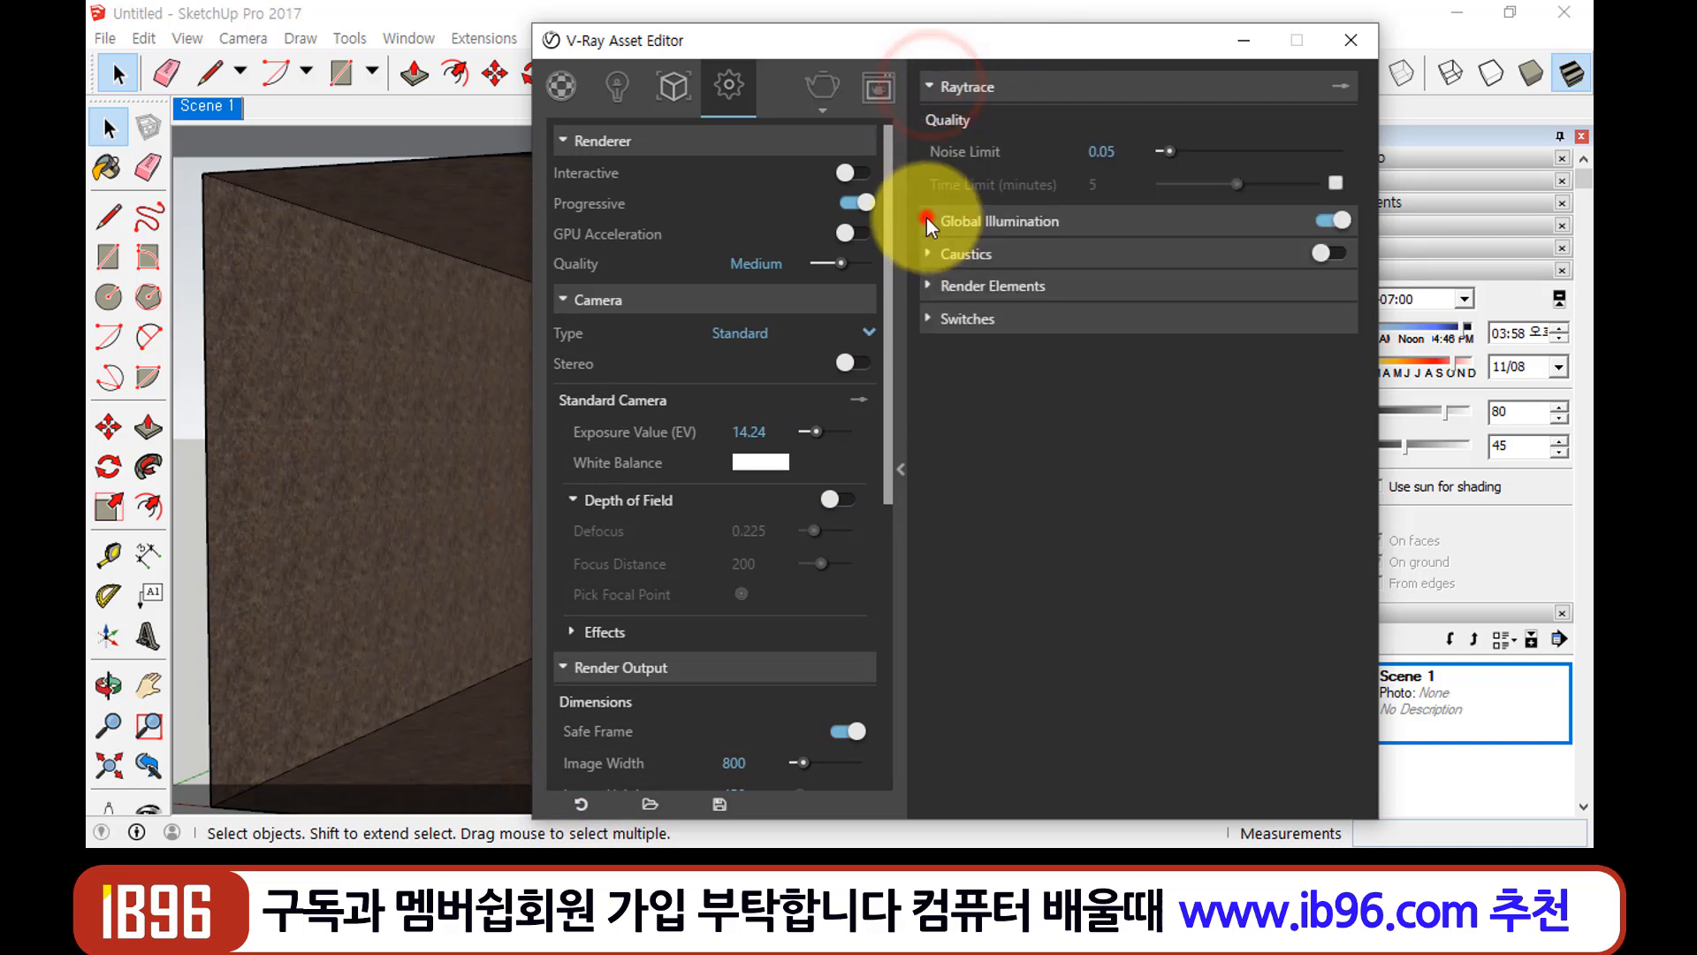
{"action": "left_click", "coordinate": [927, 221]}
{"action": "left_click", "coordinate": [928, 529]}
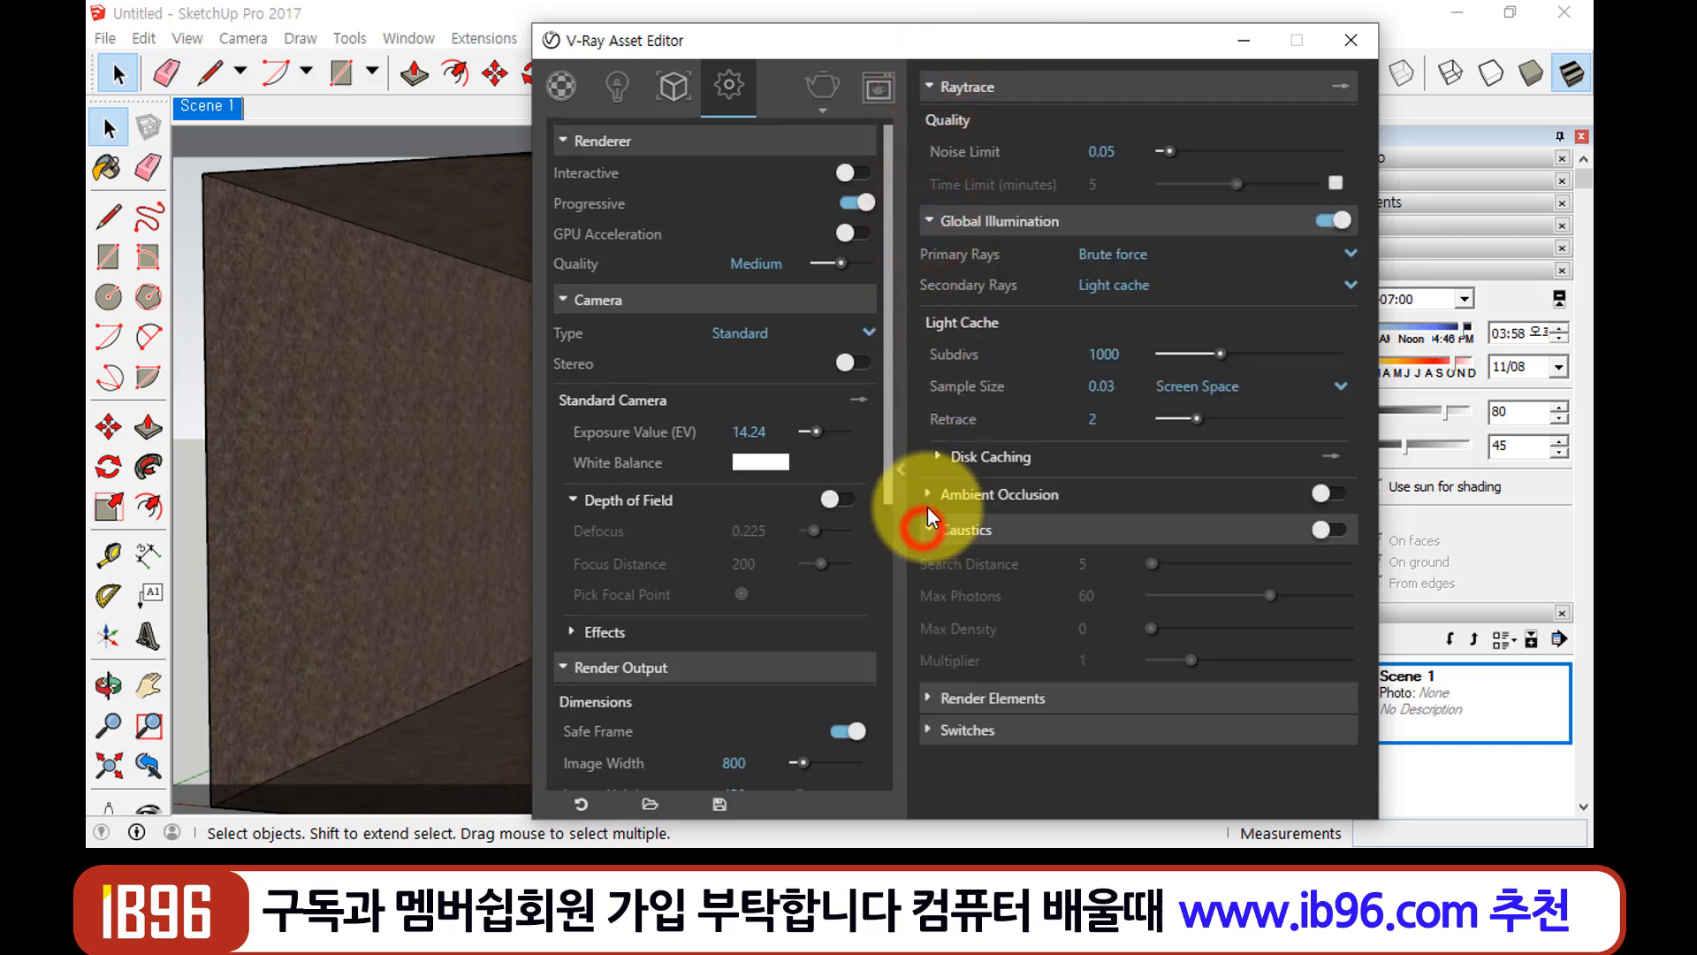
{"action": "left_click", "coordinate": [927, 697]}
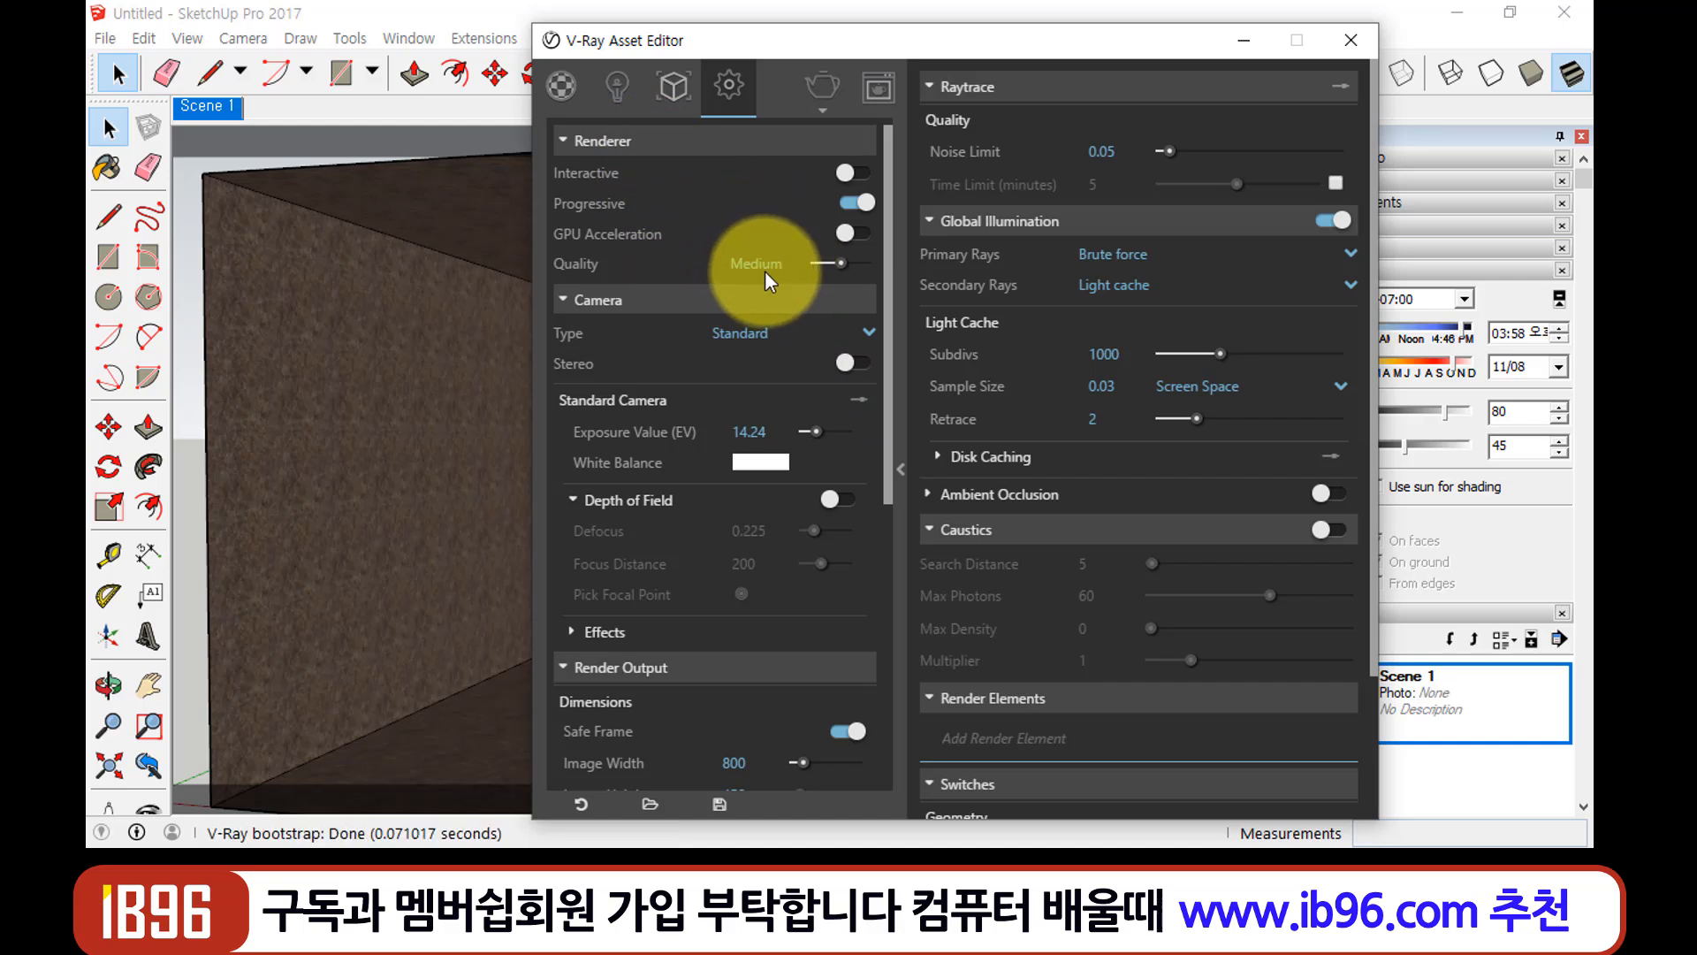
{"action": "mouse_move", "coordinate": [841, 263]}
{"action": "left_mouse_down"}
{"action": "mouse_move", "coordinate": [804, 257]}
{"action": "mouse_move", "coordinate": [877, 265]}
{"action": "mouse_move", "coordinate": [845, 261]}
{"action": "left_mouse_up"}
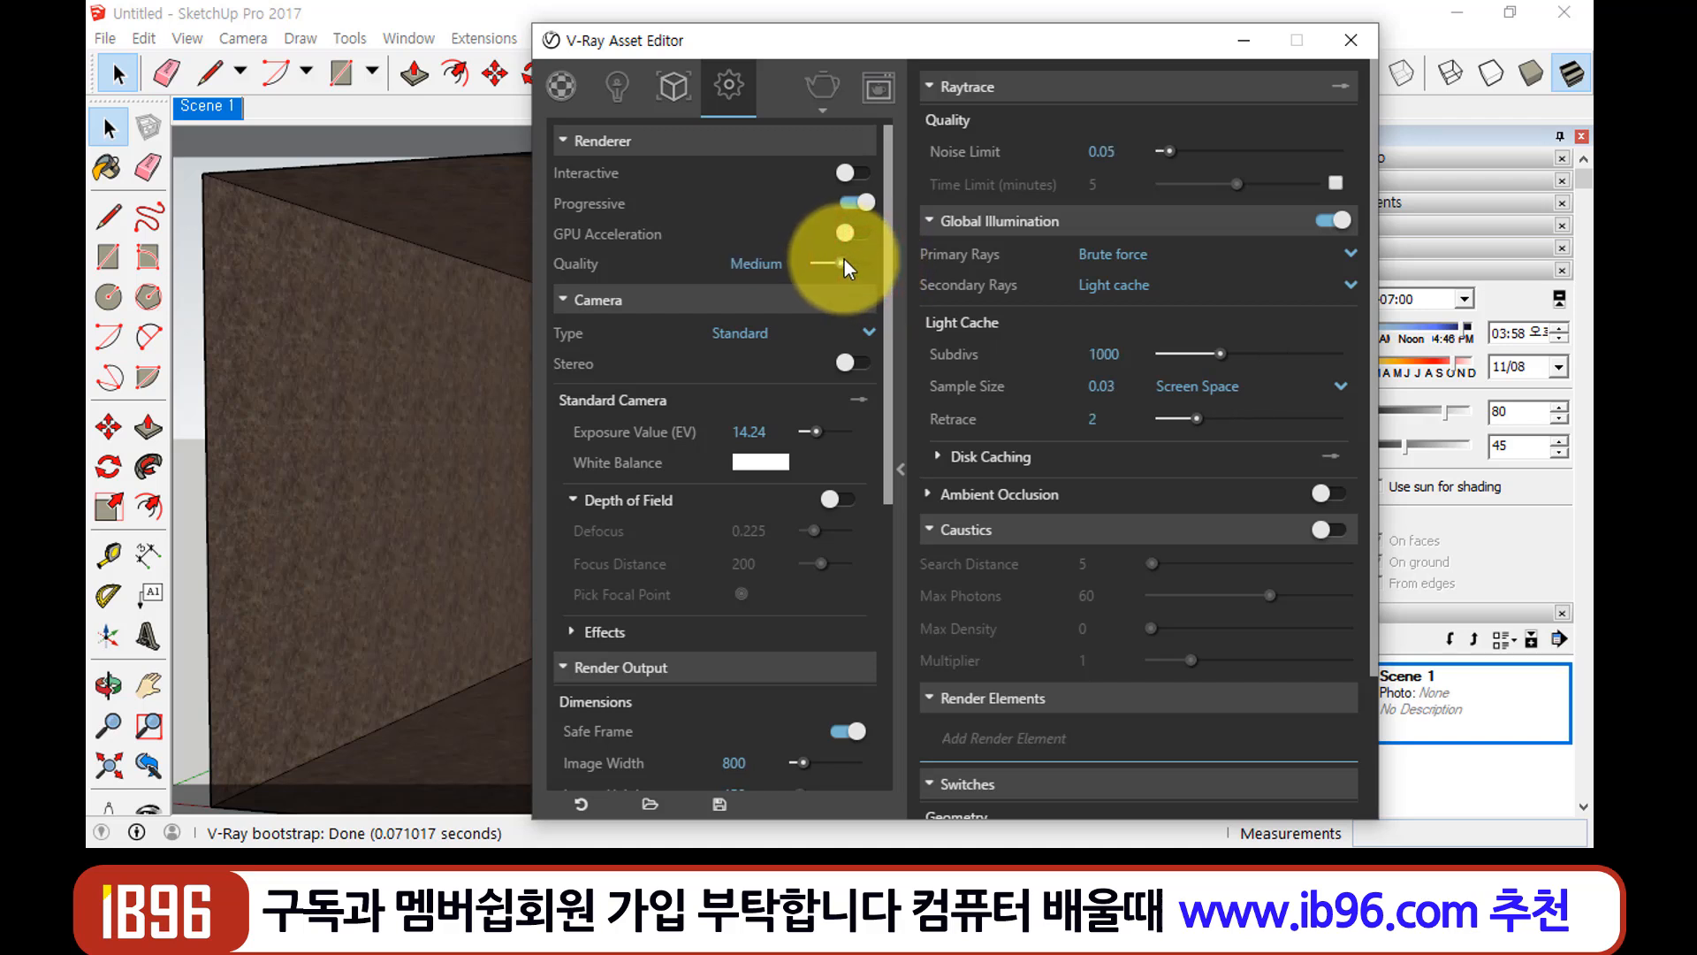
Review the Render Output image dimensions and Save Image section, checking the current render in the frame buffer
{"action": "scroll", "coordinate": [824, 387], "scroll_direction": "down", "scroll_amount": 5}
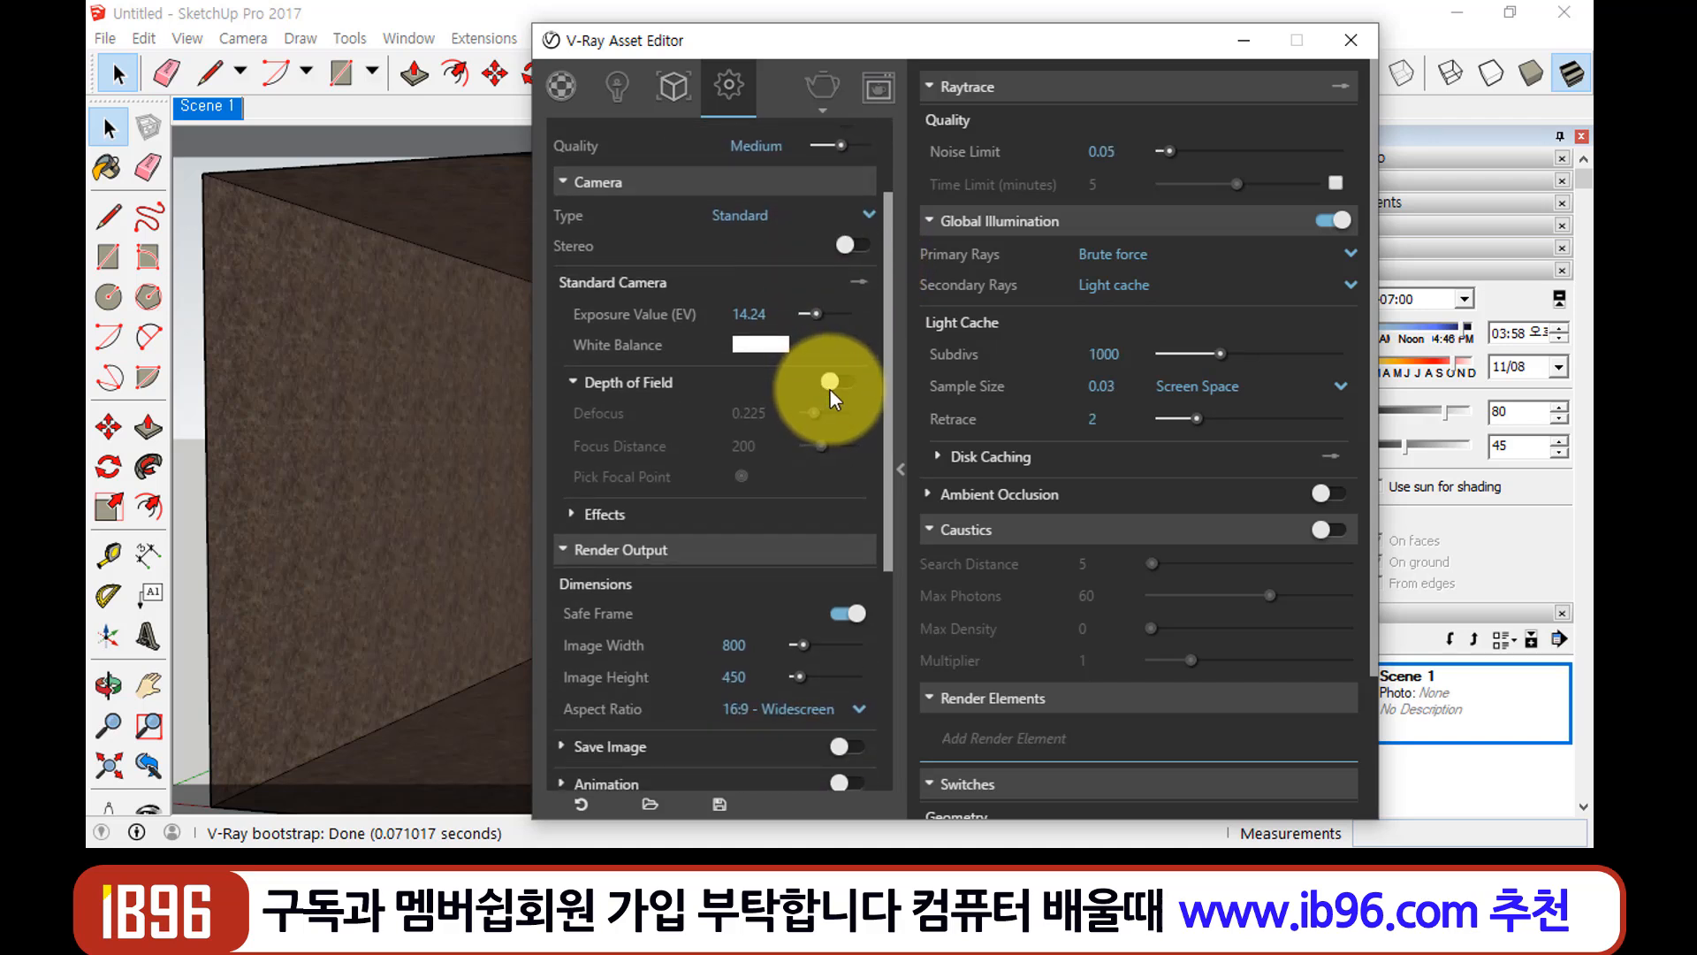
{"action": "scroll", "coordinate": [831, 390], "scroll_direction": "down", "scroll_amount": 3}
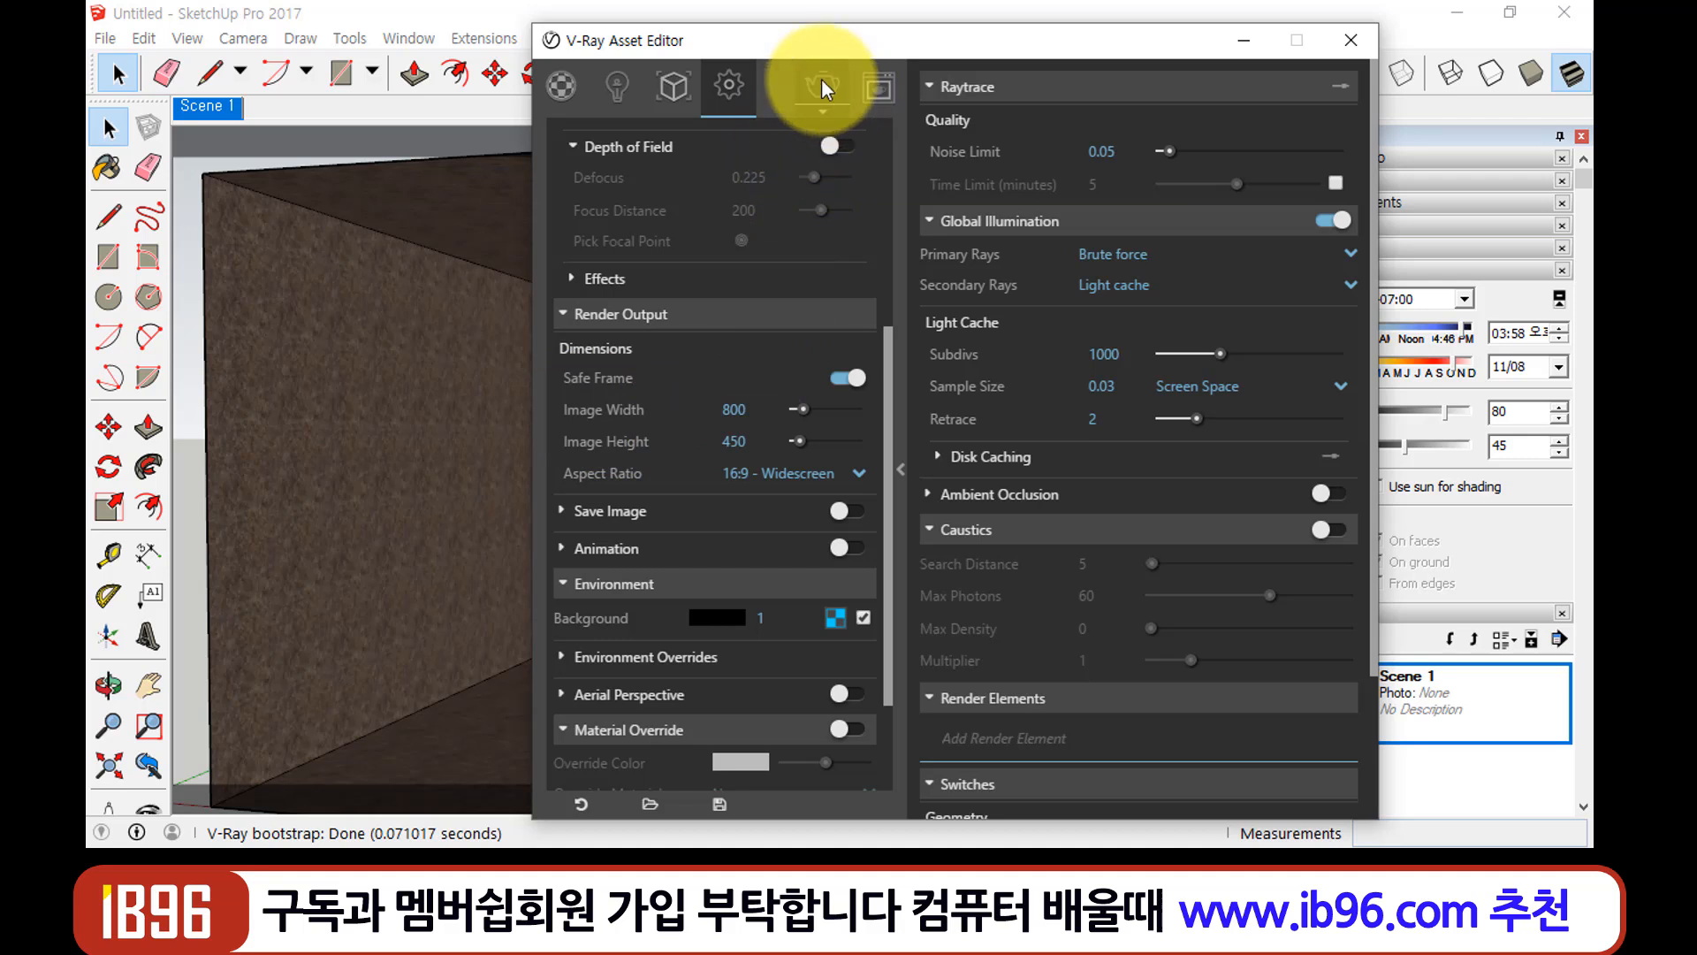
{"action": "left_click", "coordinate": [878, 84]}
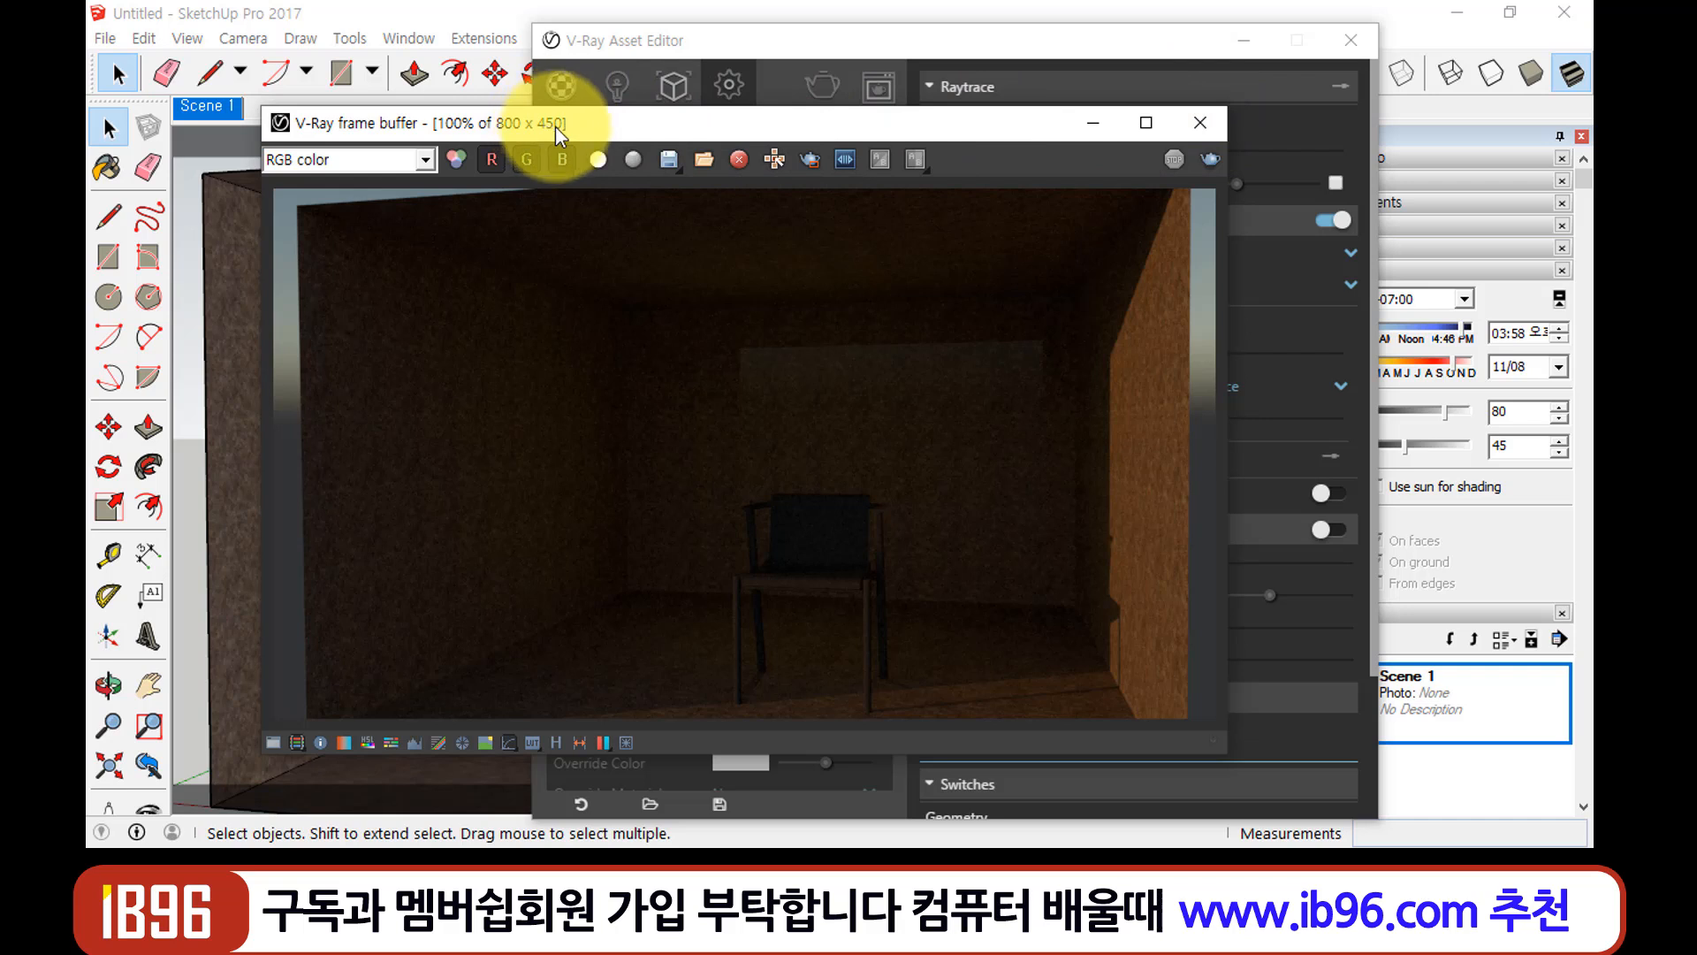
{"action": "left_click", "coordinate": [1199, 123]}
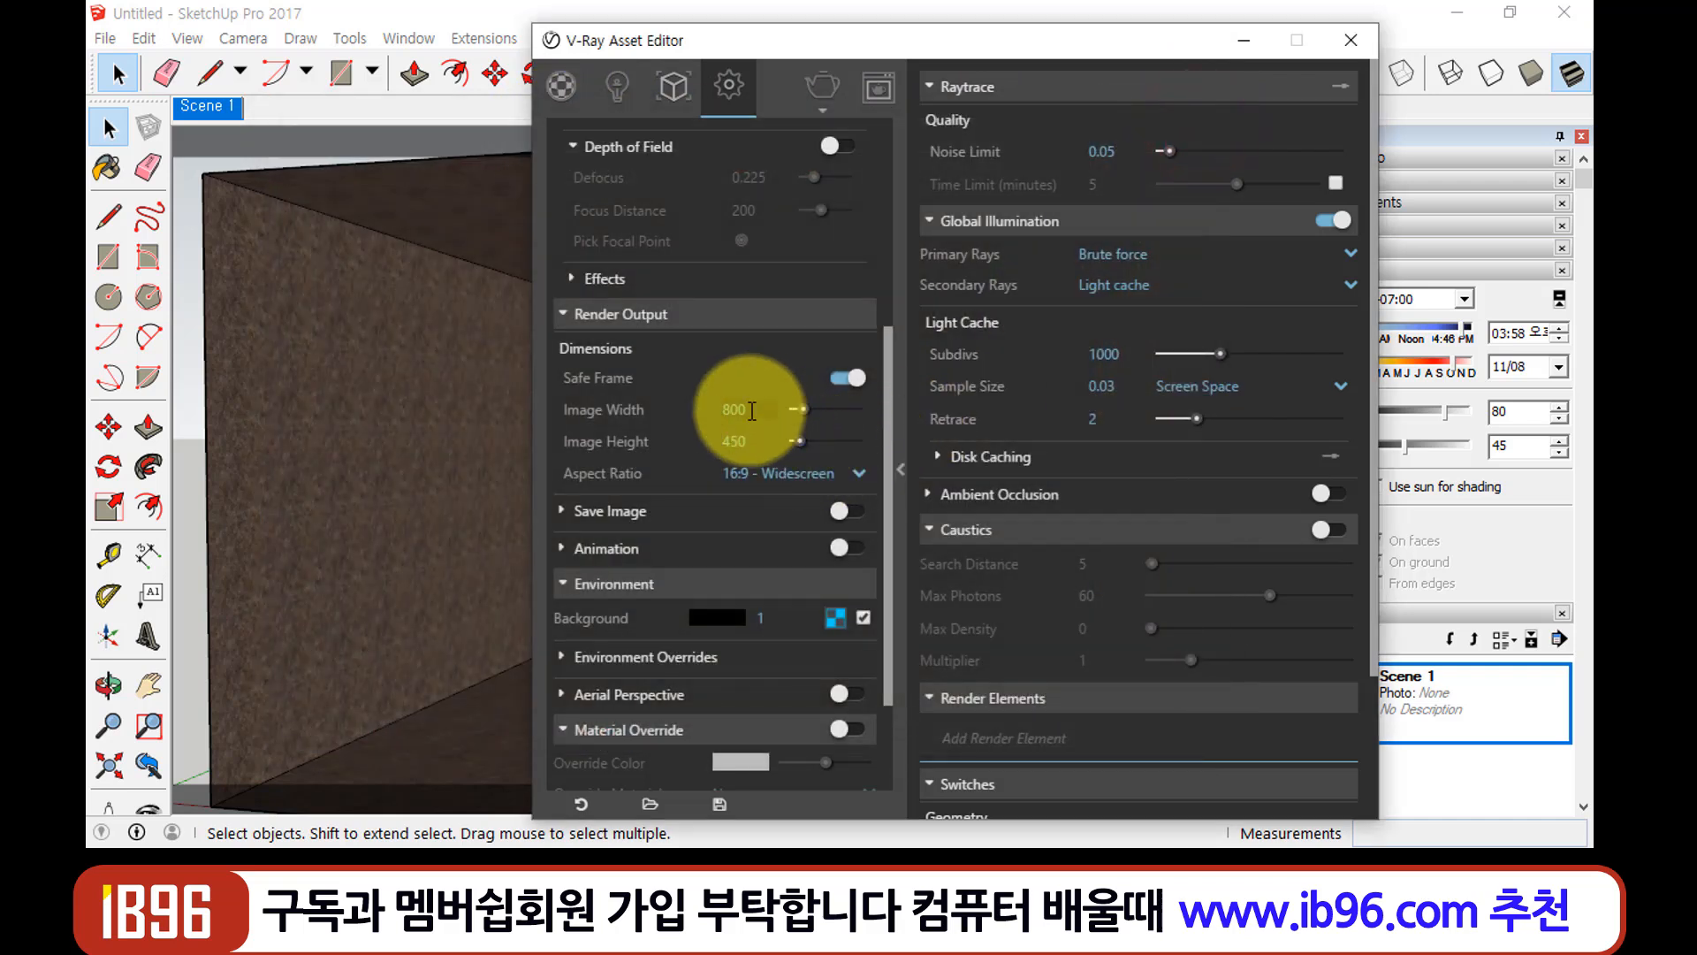
{"action": "left_click", "coordinate": [756, 442]}
{"action": "double_click", "coordinate": [713, 444]}
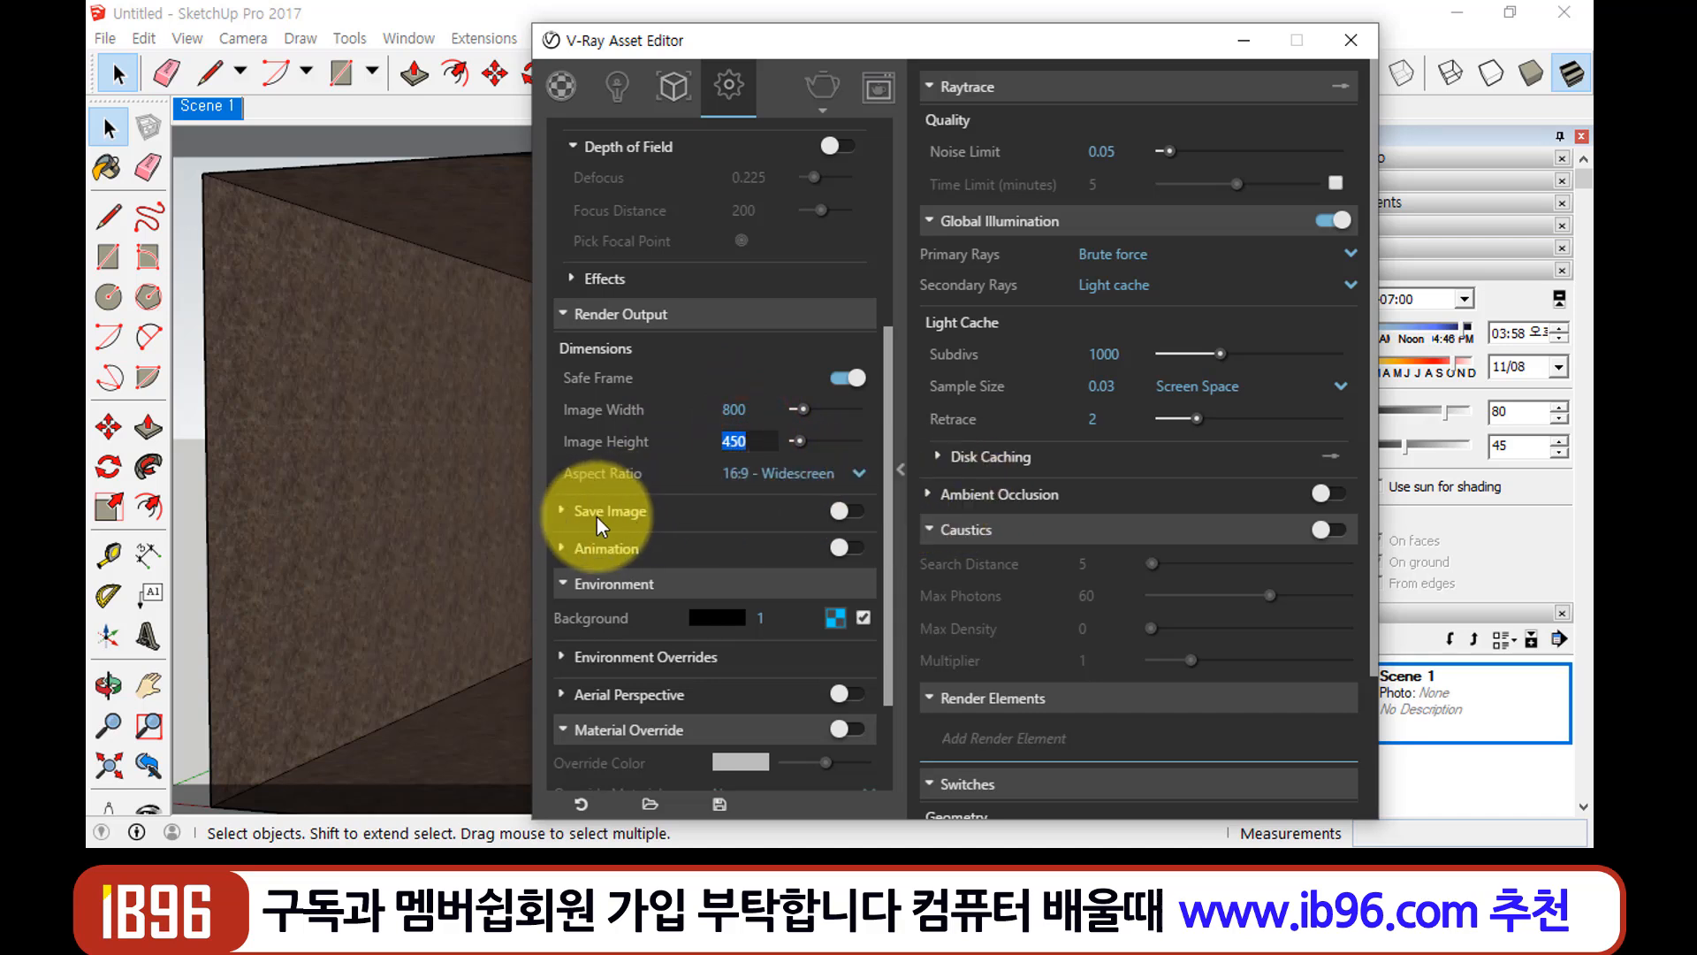
{"action": "left_click", "coordinate": [561, 509]}
{"action": "left_click", "coordinate": [560, 510]}
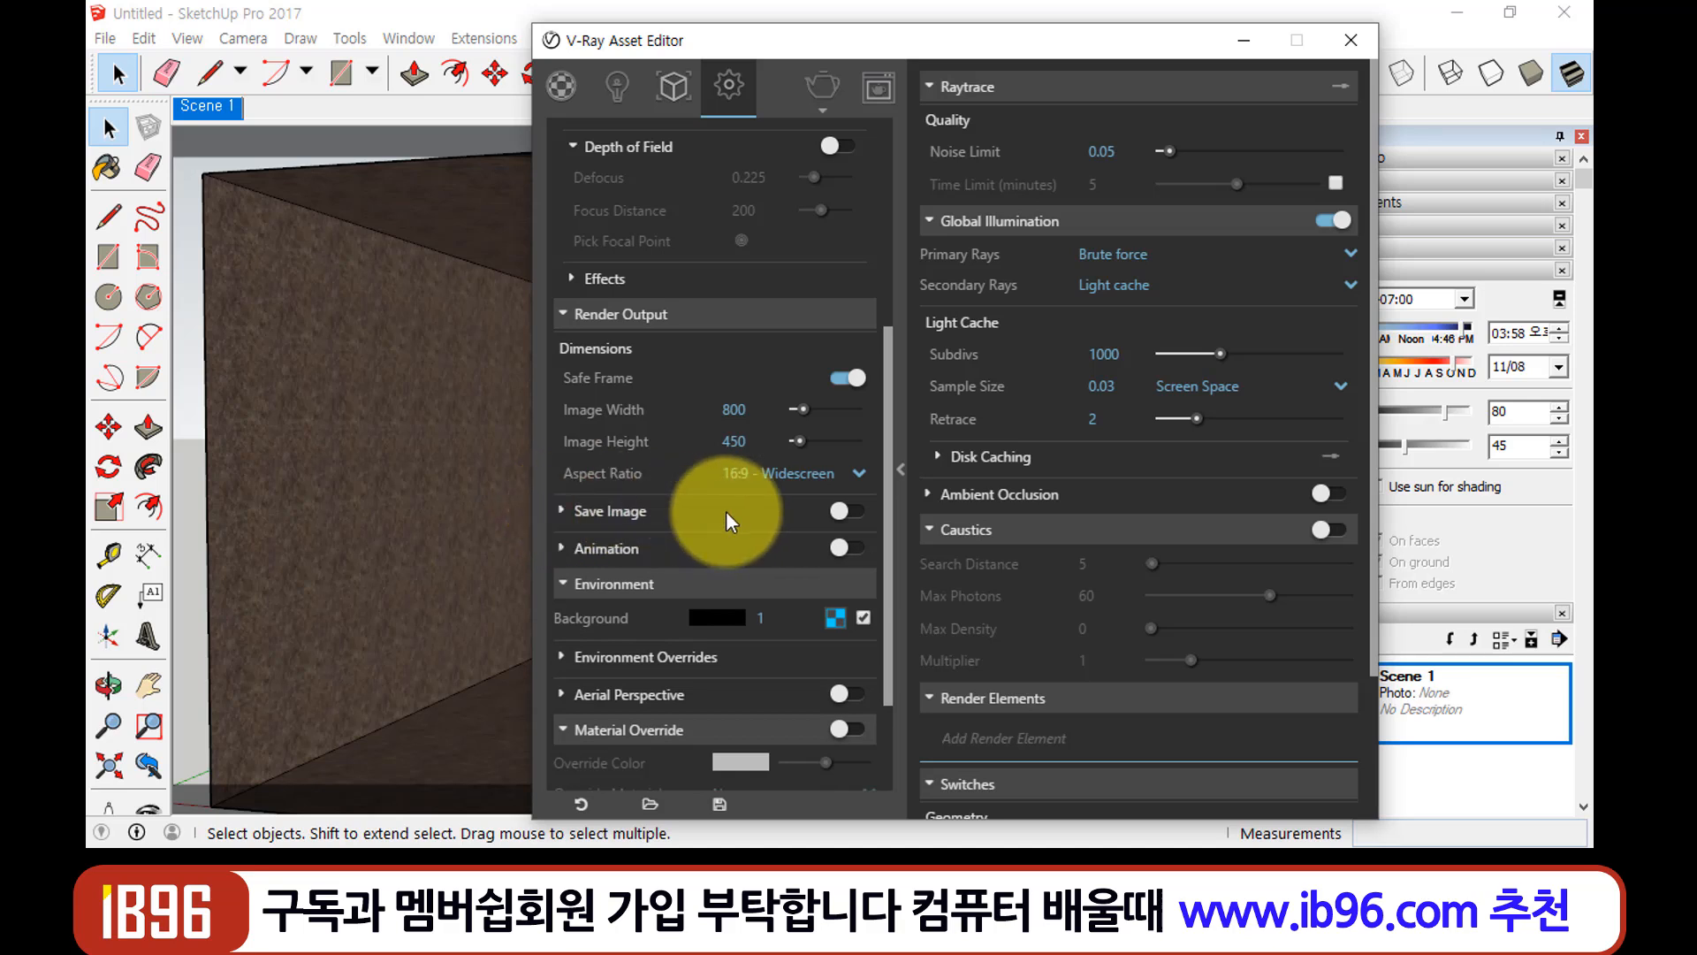
Inspect the Sky texture behind the environment background, return to the settings and look over the Material Override and Swarm sections
{"action": "scroll", "coordinate": [725, 510], "scroll_direction": "down", "scroll_amount": 3}
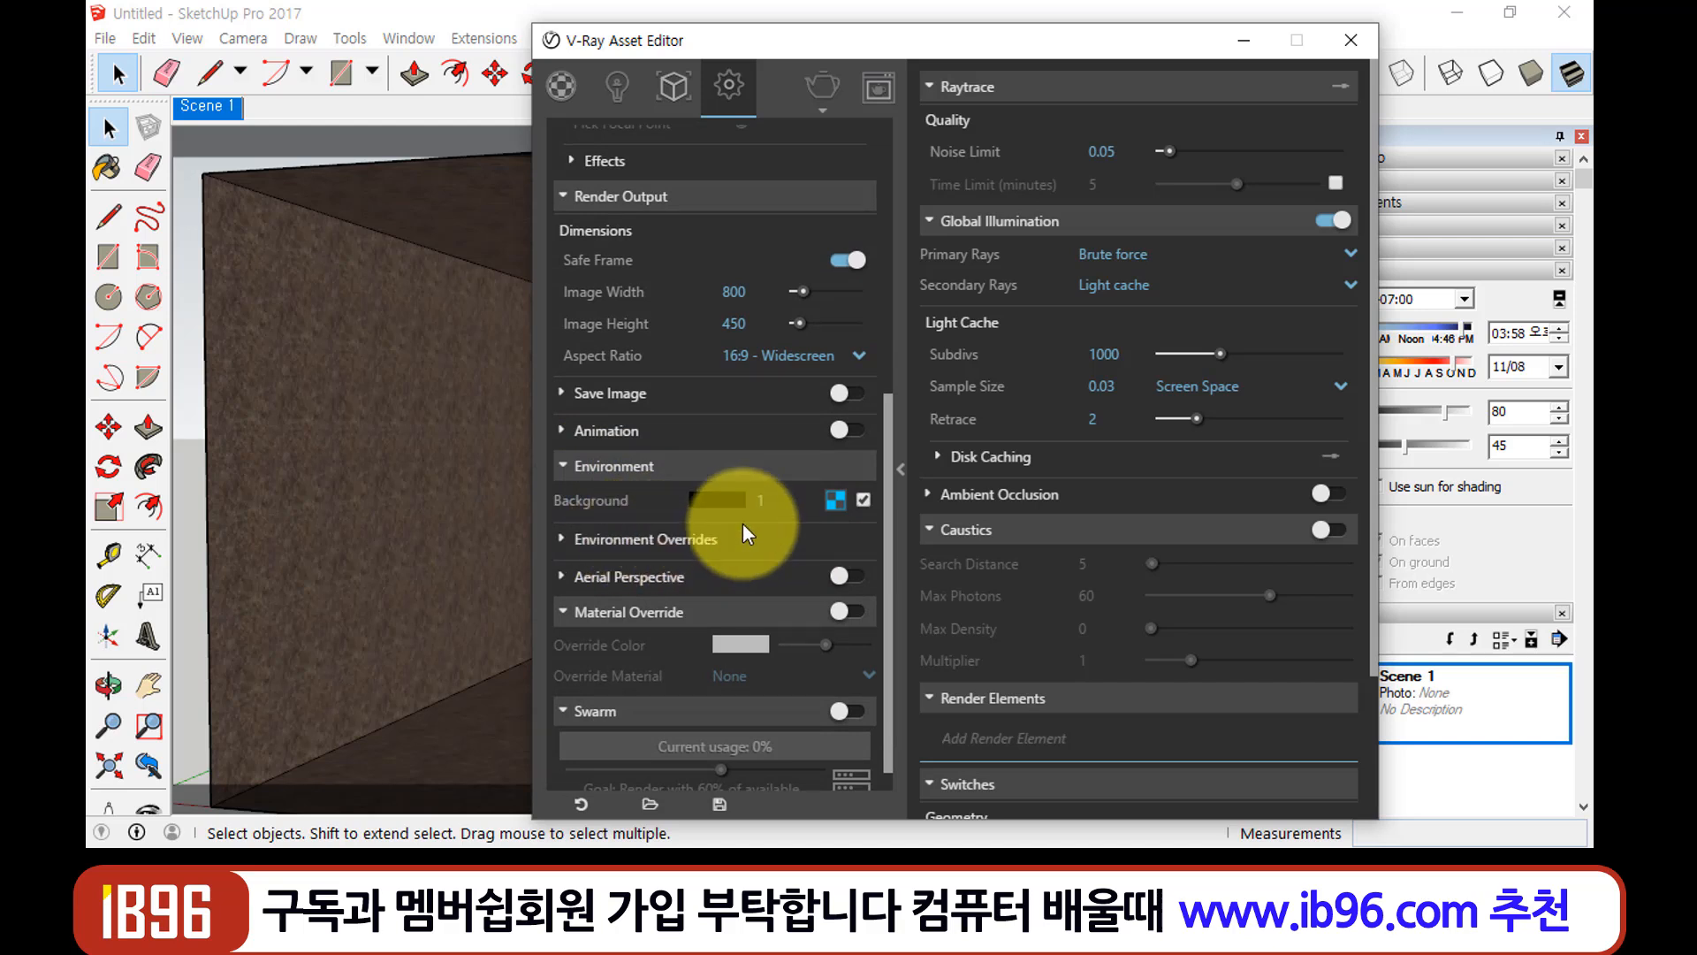
{"action": "left_click", "coordinate": [834, 504]}
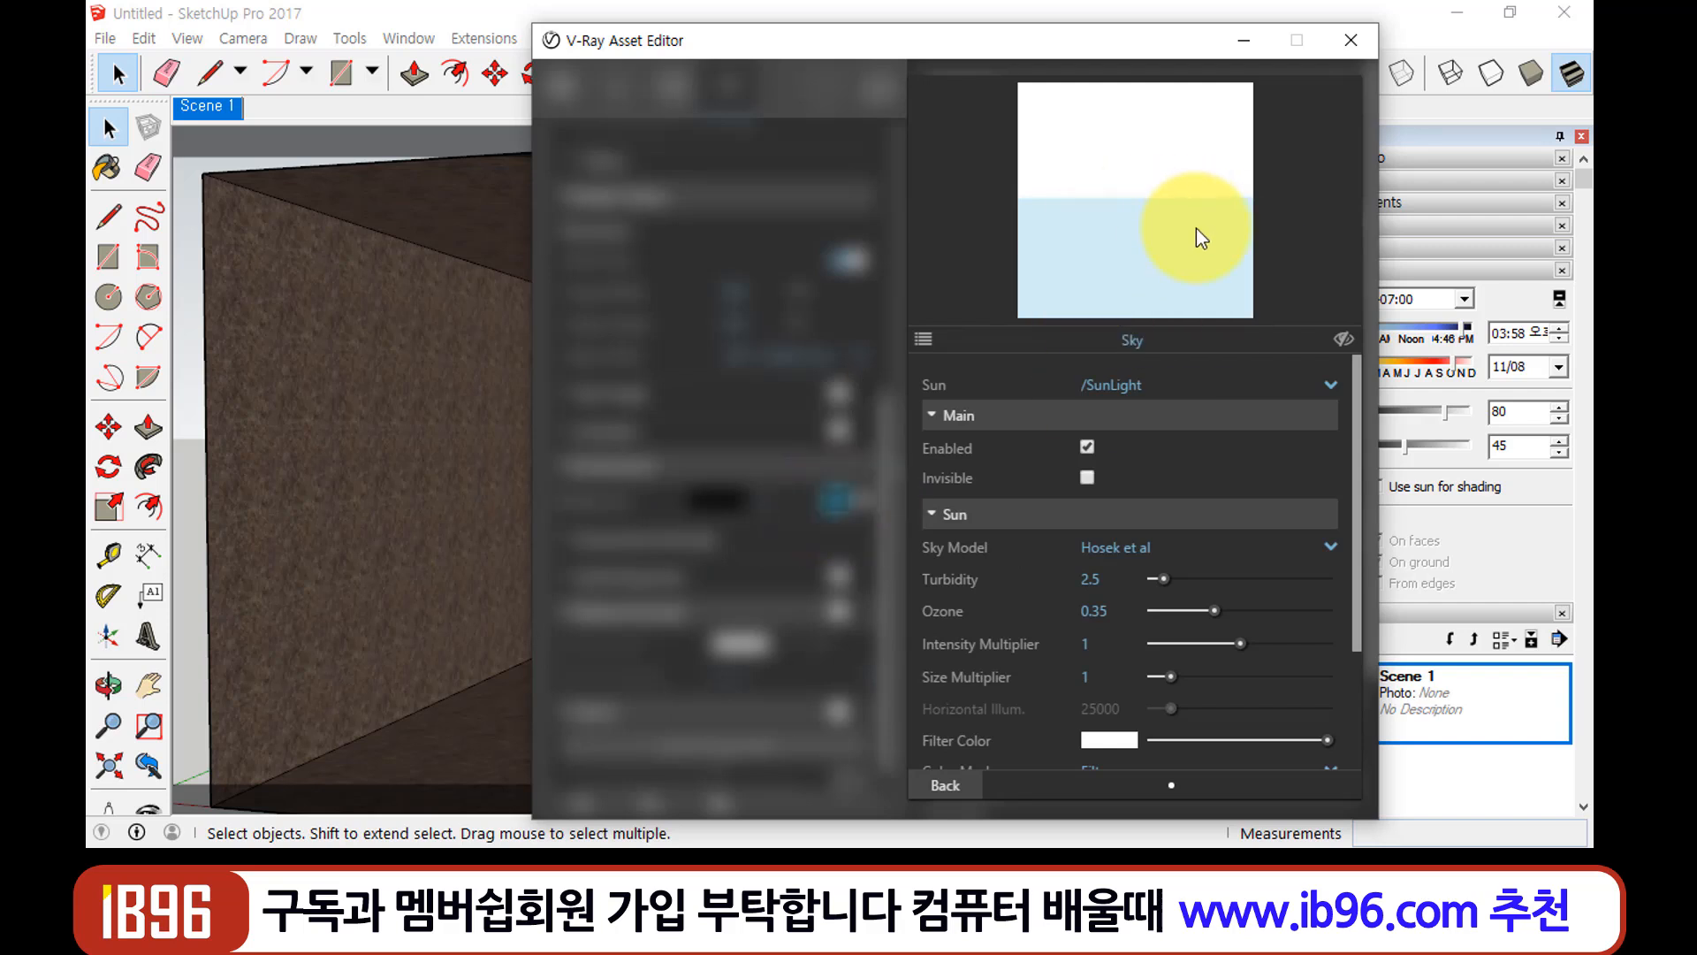
{"action": "left_click", "coordinate": [951, 781]}
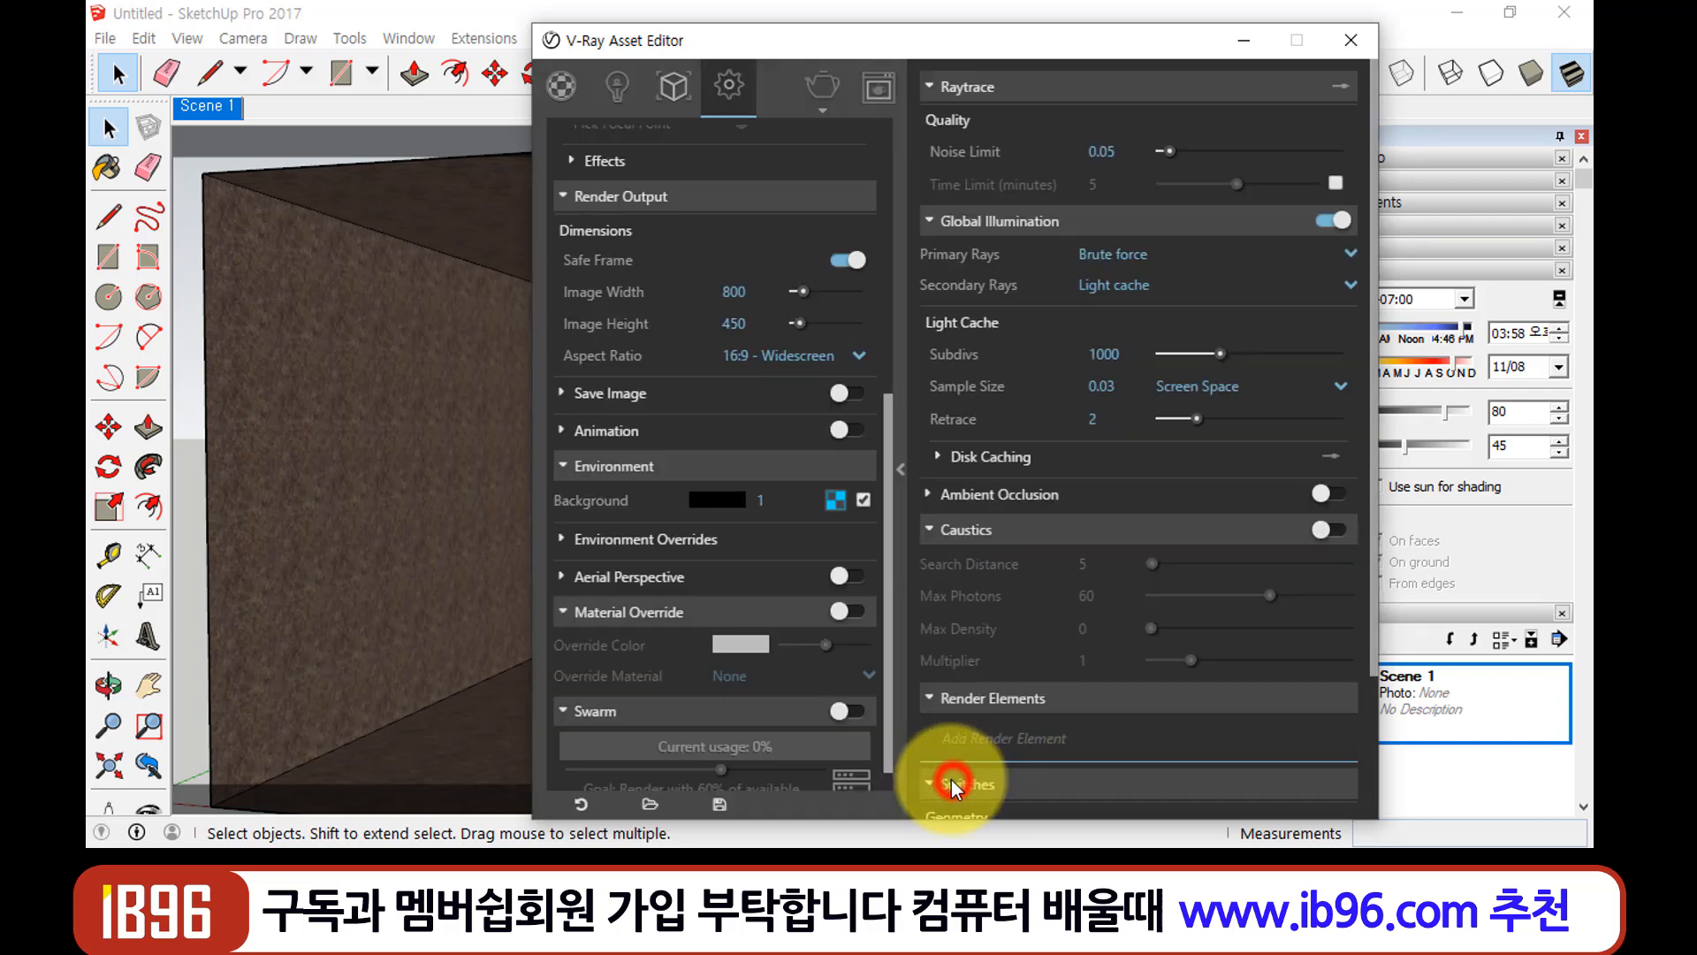
{"action": "scroll", "coordinate": [675, 629], "scroll_direction": "down", "scroll_amount": 1}
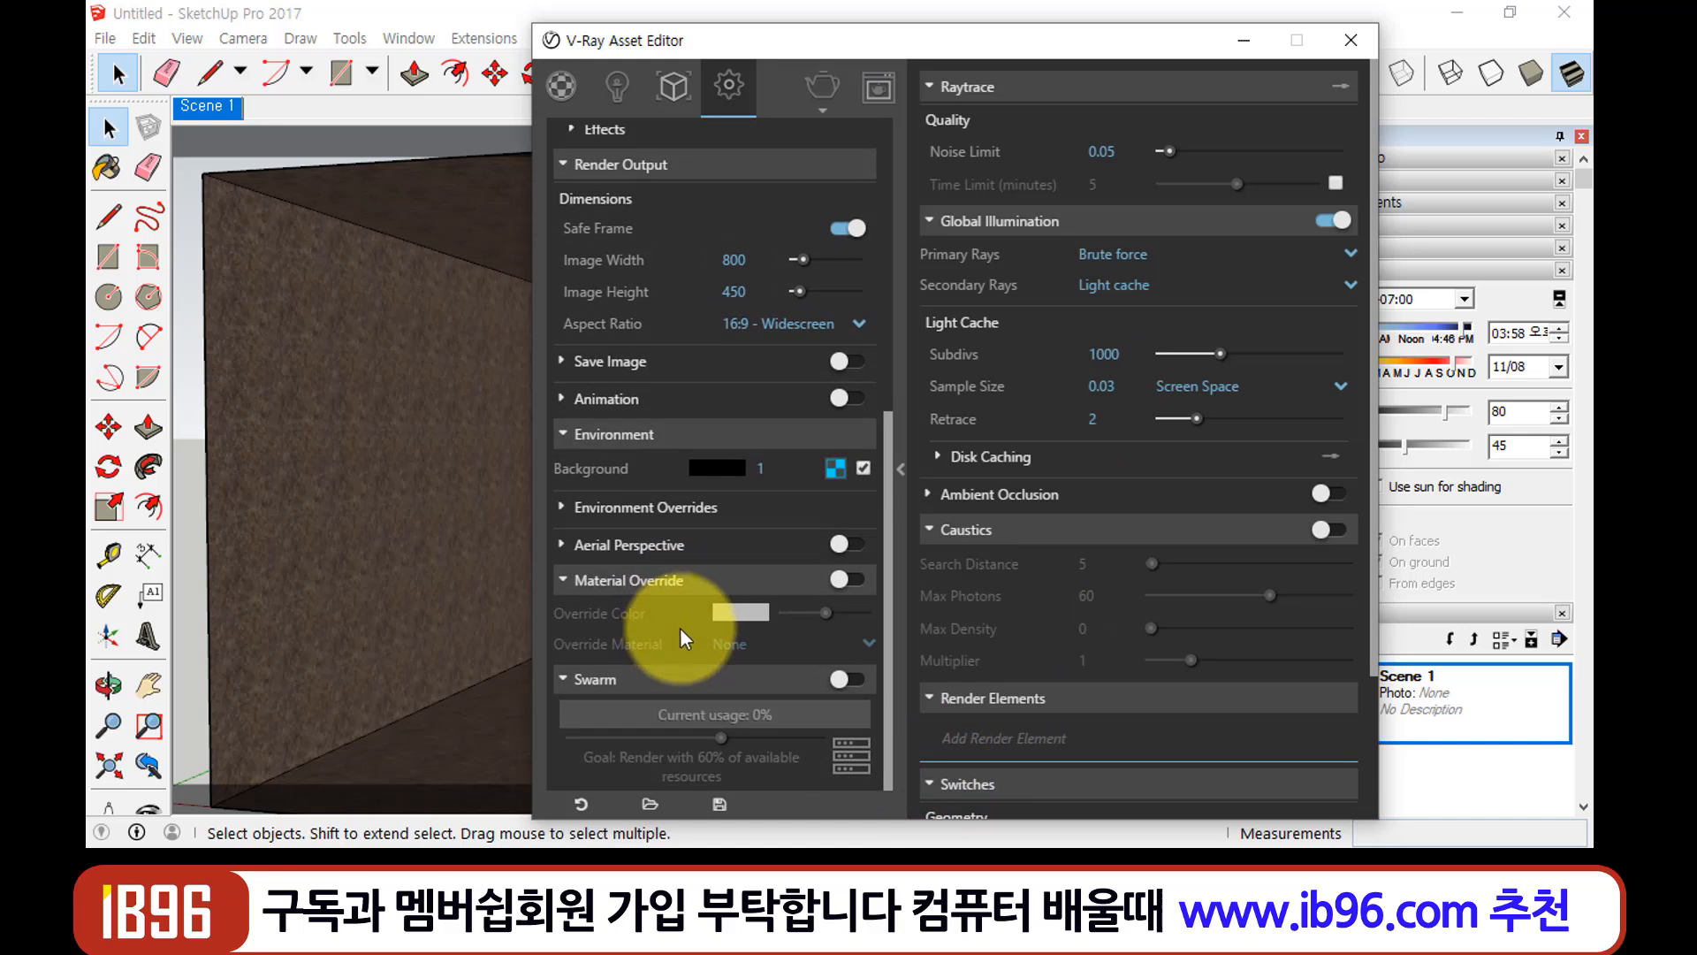
{"action": "scroll", "coordinate": [702, 580], "scroll_direction": "up", "scroll_amount": 5}
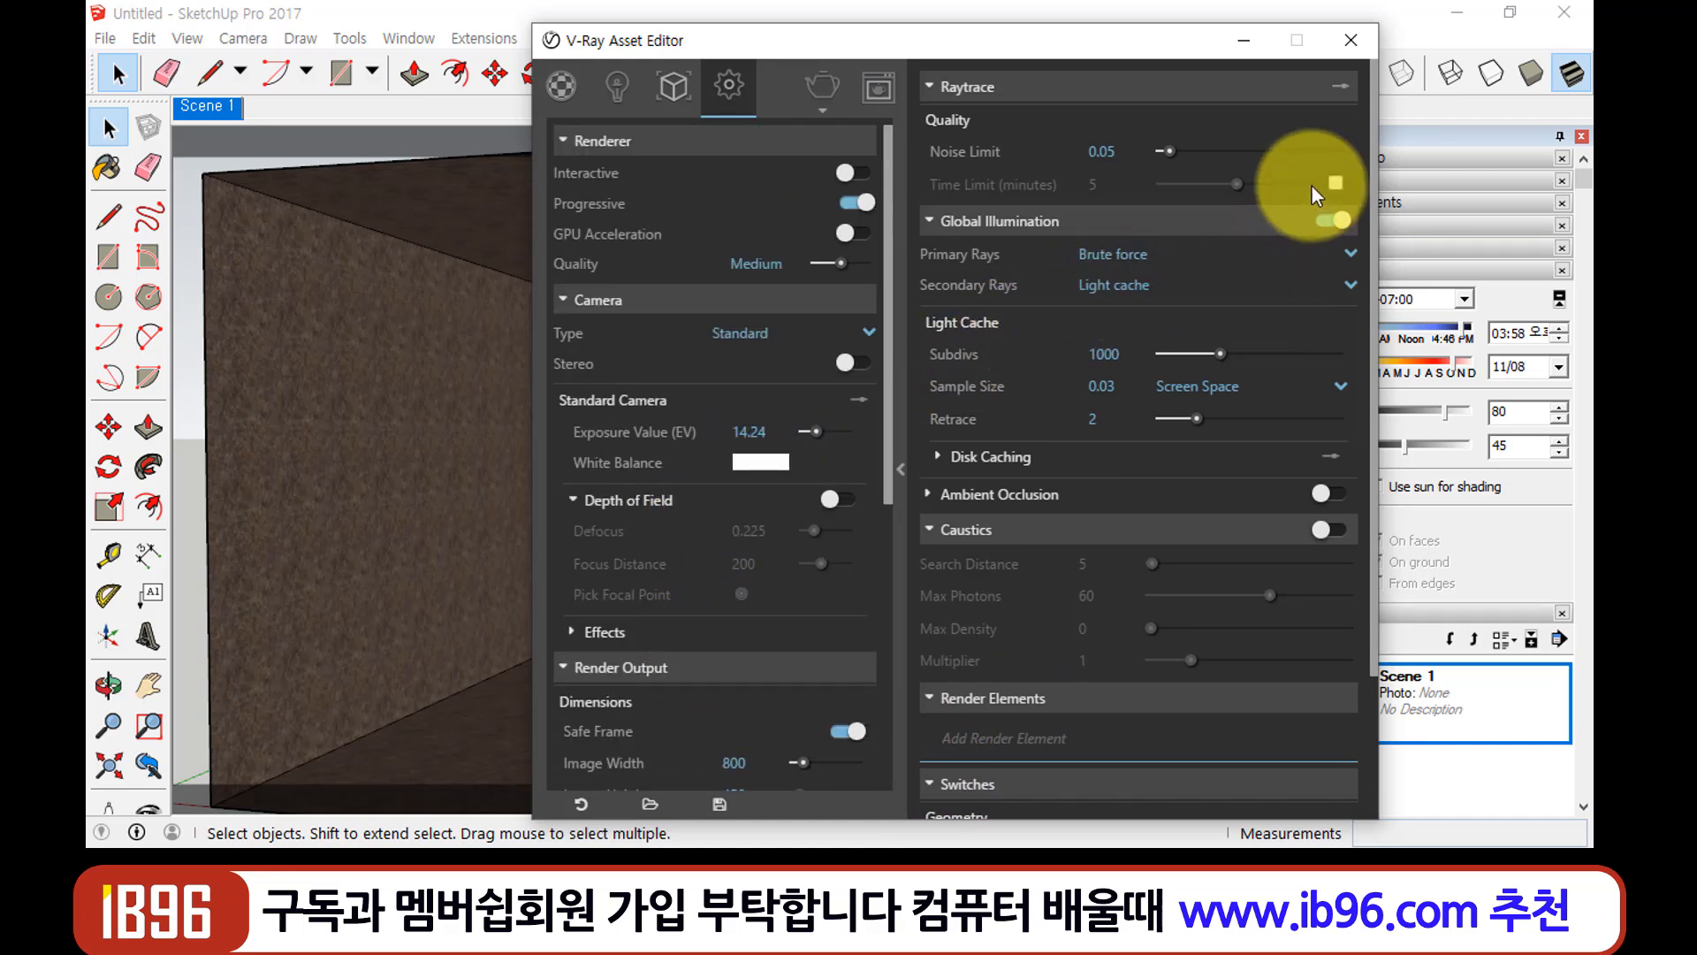
Set the Global Illumination primary rays to Irradiance map
{"action": "scroll", "coordinate": [1139, 205], "scroll_direction": "down", "scroll_amount": 2}
{"action": "scroll", "coordinate": [1135, 200], "scroll_direction": "up", "scroll_amount": 2}
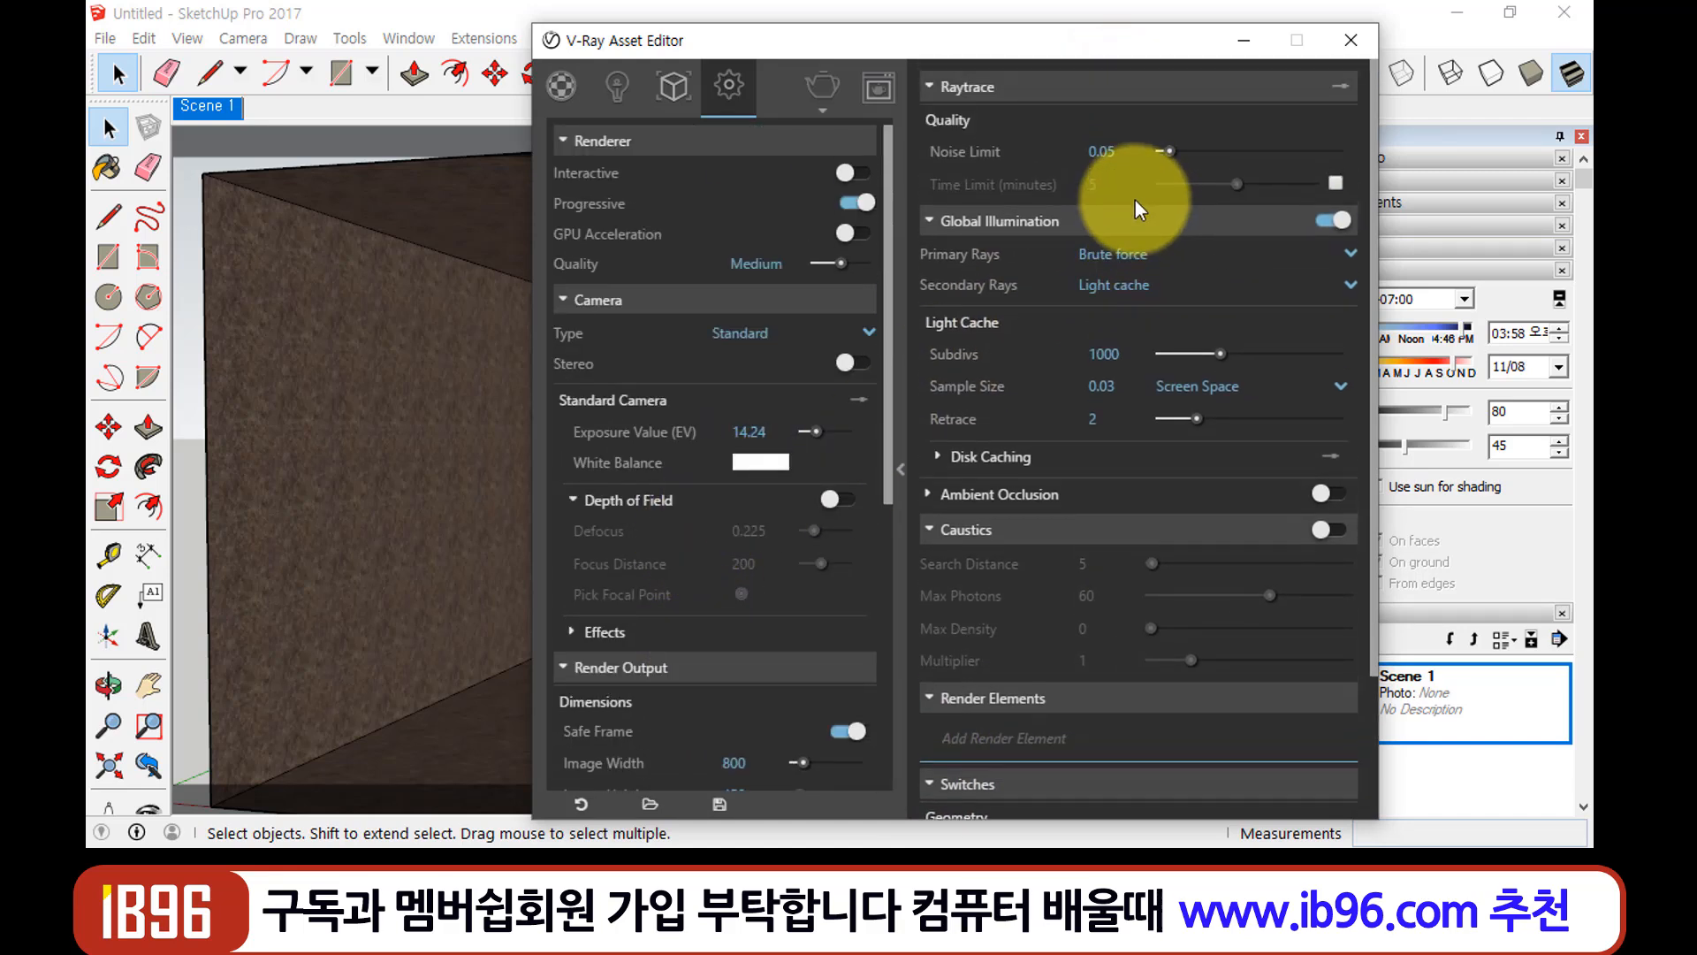
{"action": "left_click", "coordinate": [1096, 221]}
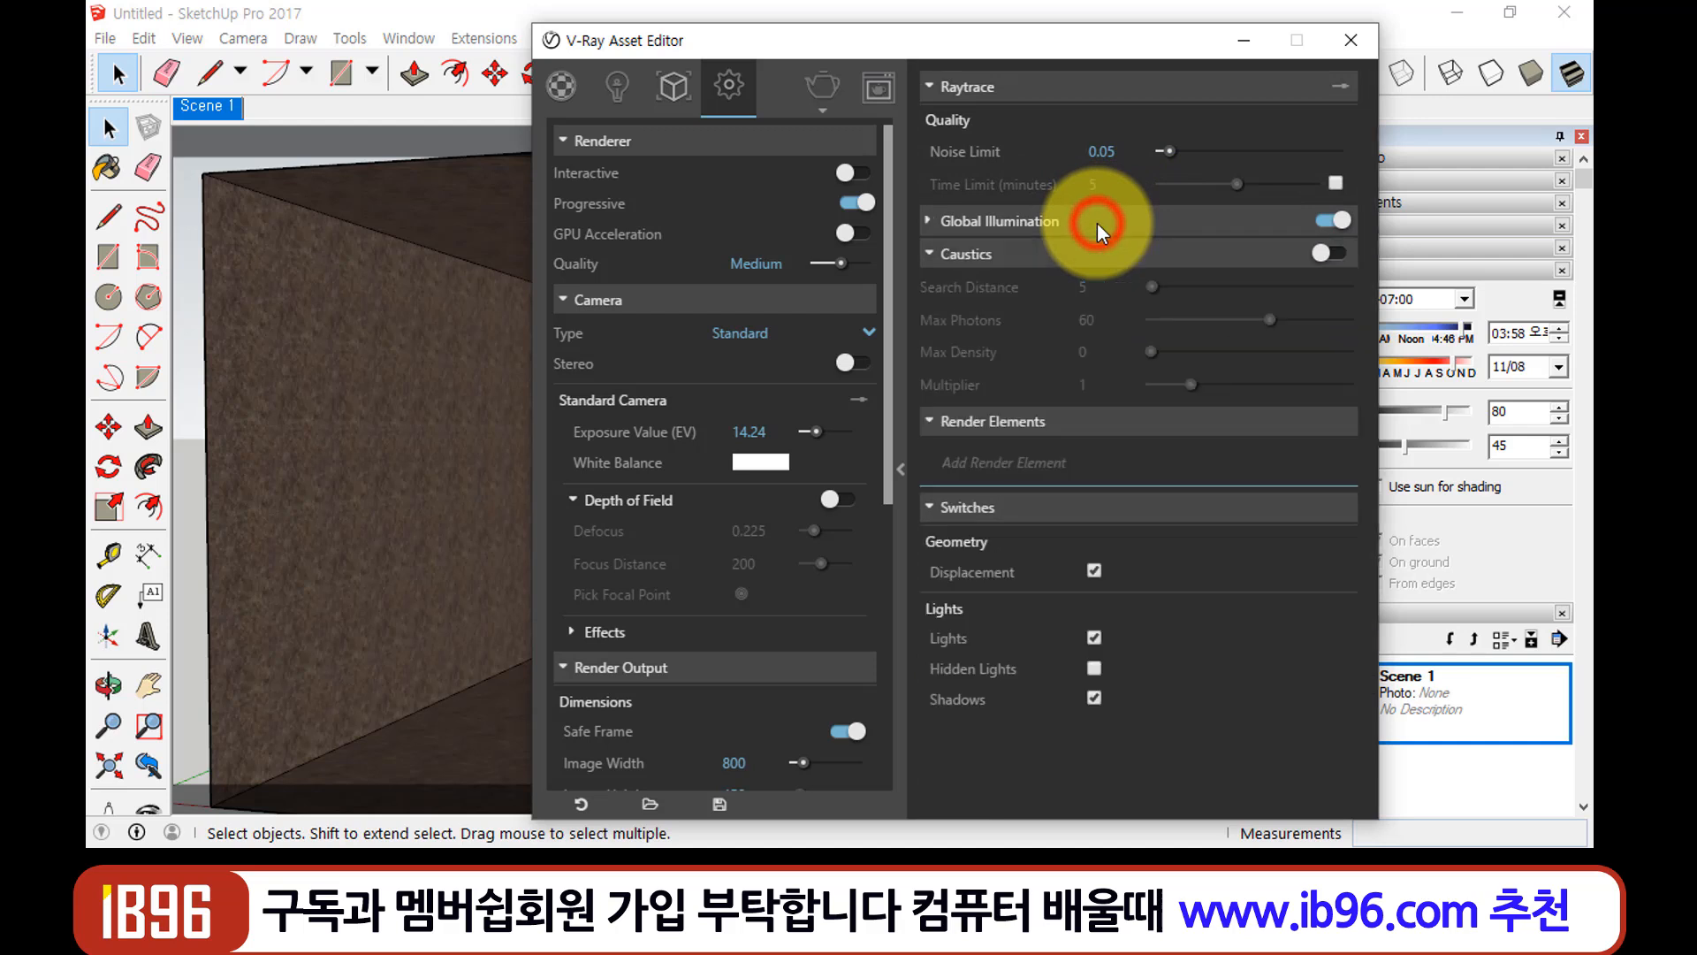
{"action": "left_click", "coordinate": [1096, 221]}
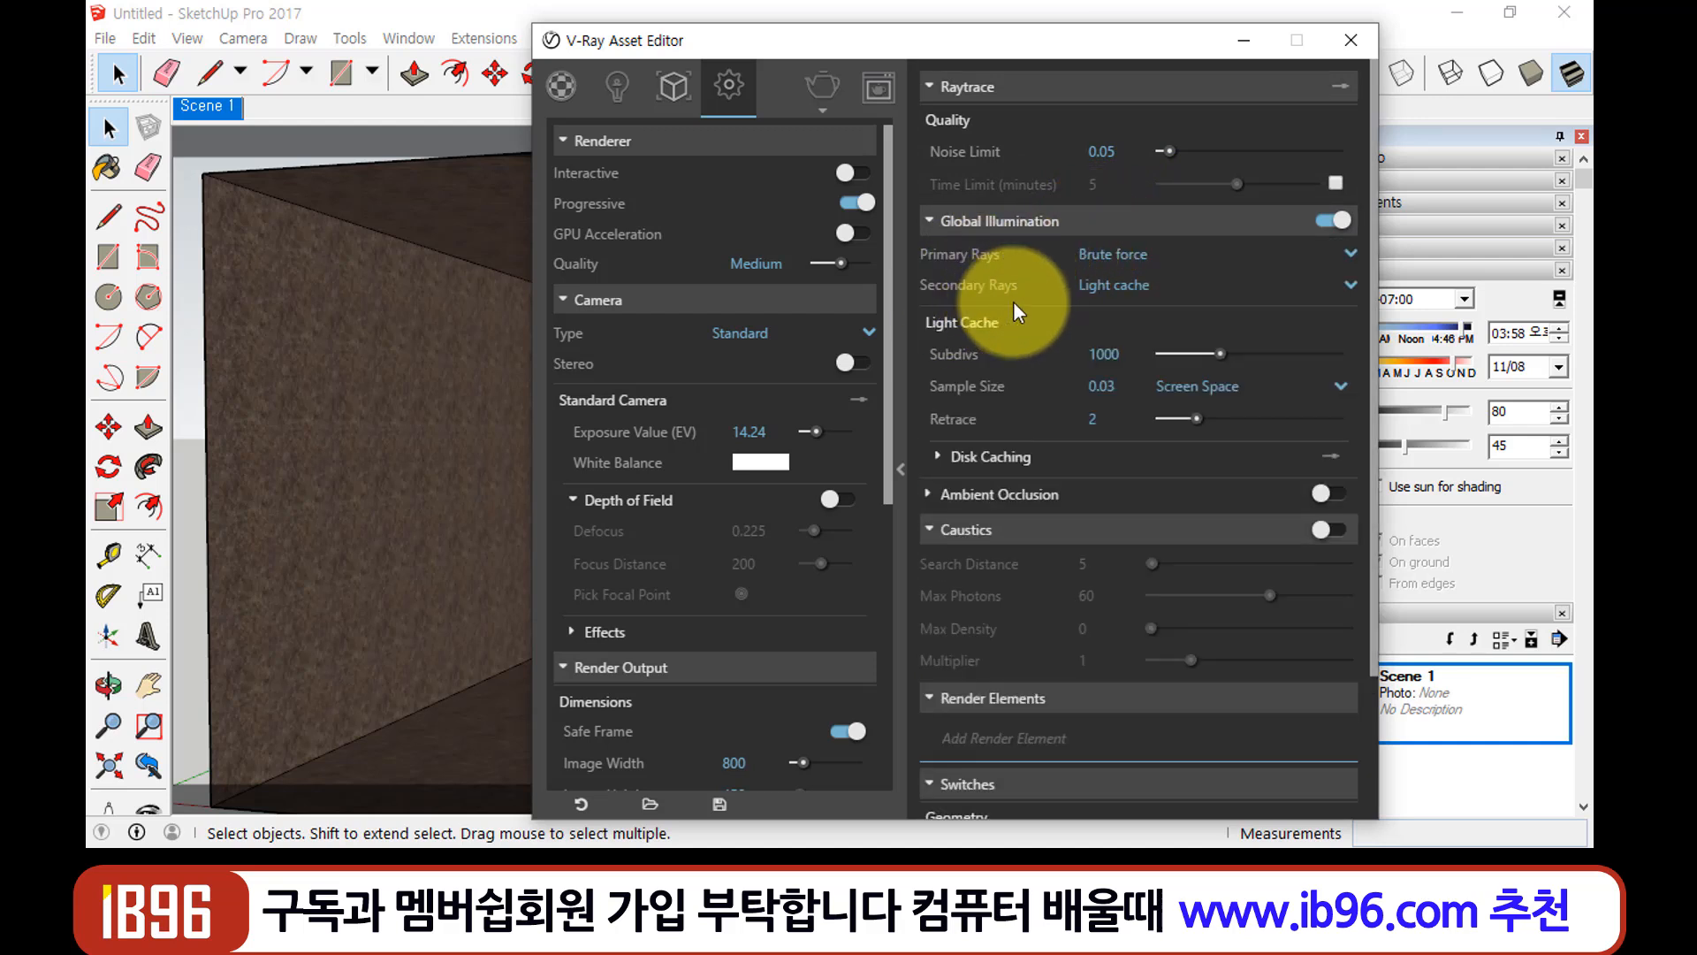
{"action": "left_click", "coordinate": [1243, 258]}
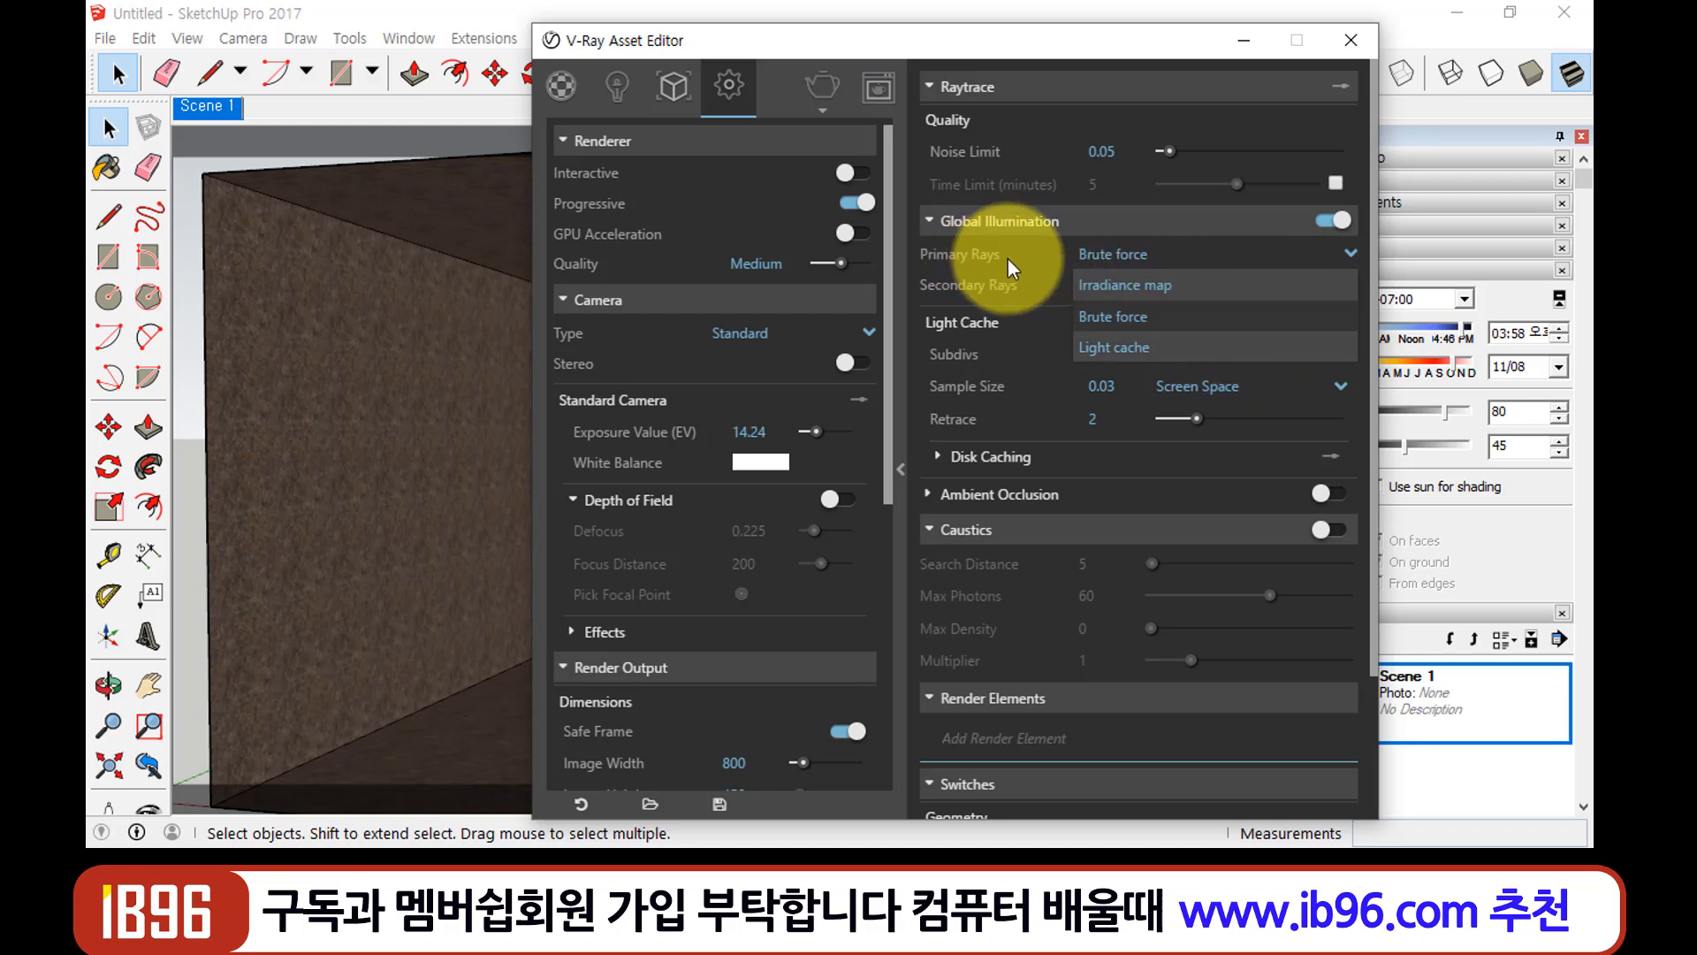
{"action": "mouse_move", "coordinate": [1000, 257]}
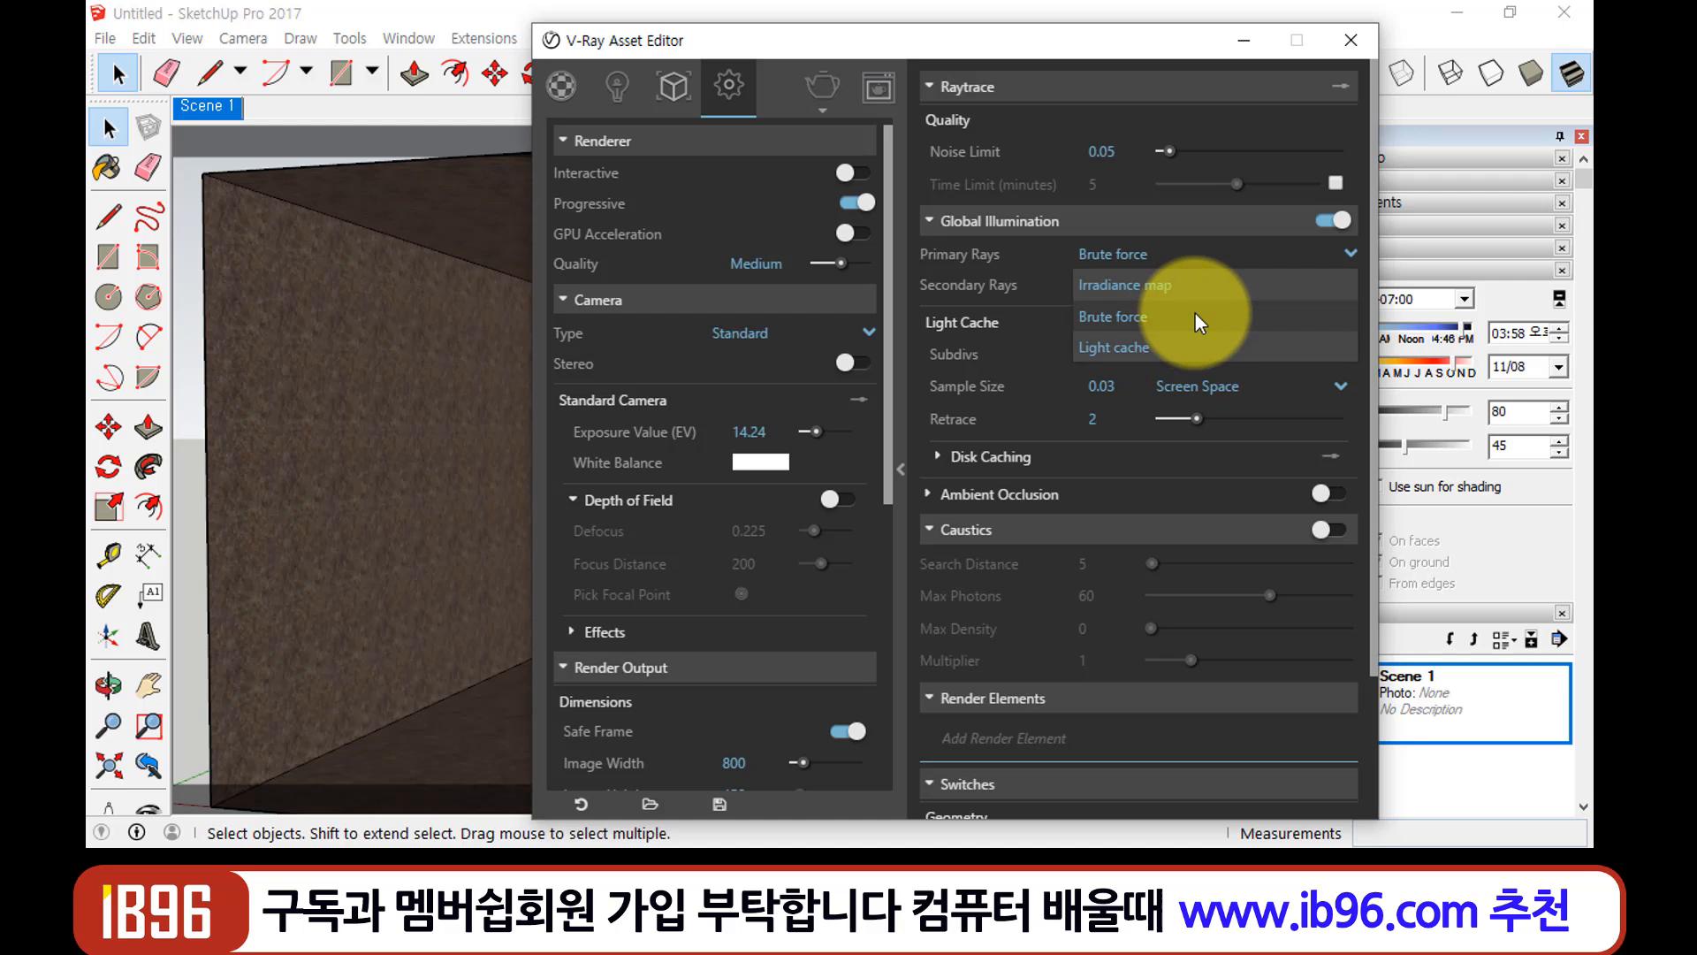
{"action": "left_click", "coordinate": [1238, 283]}
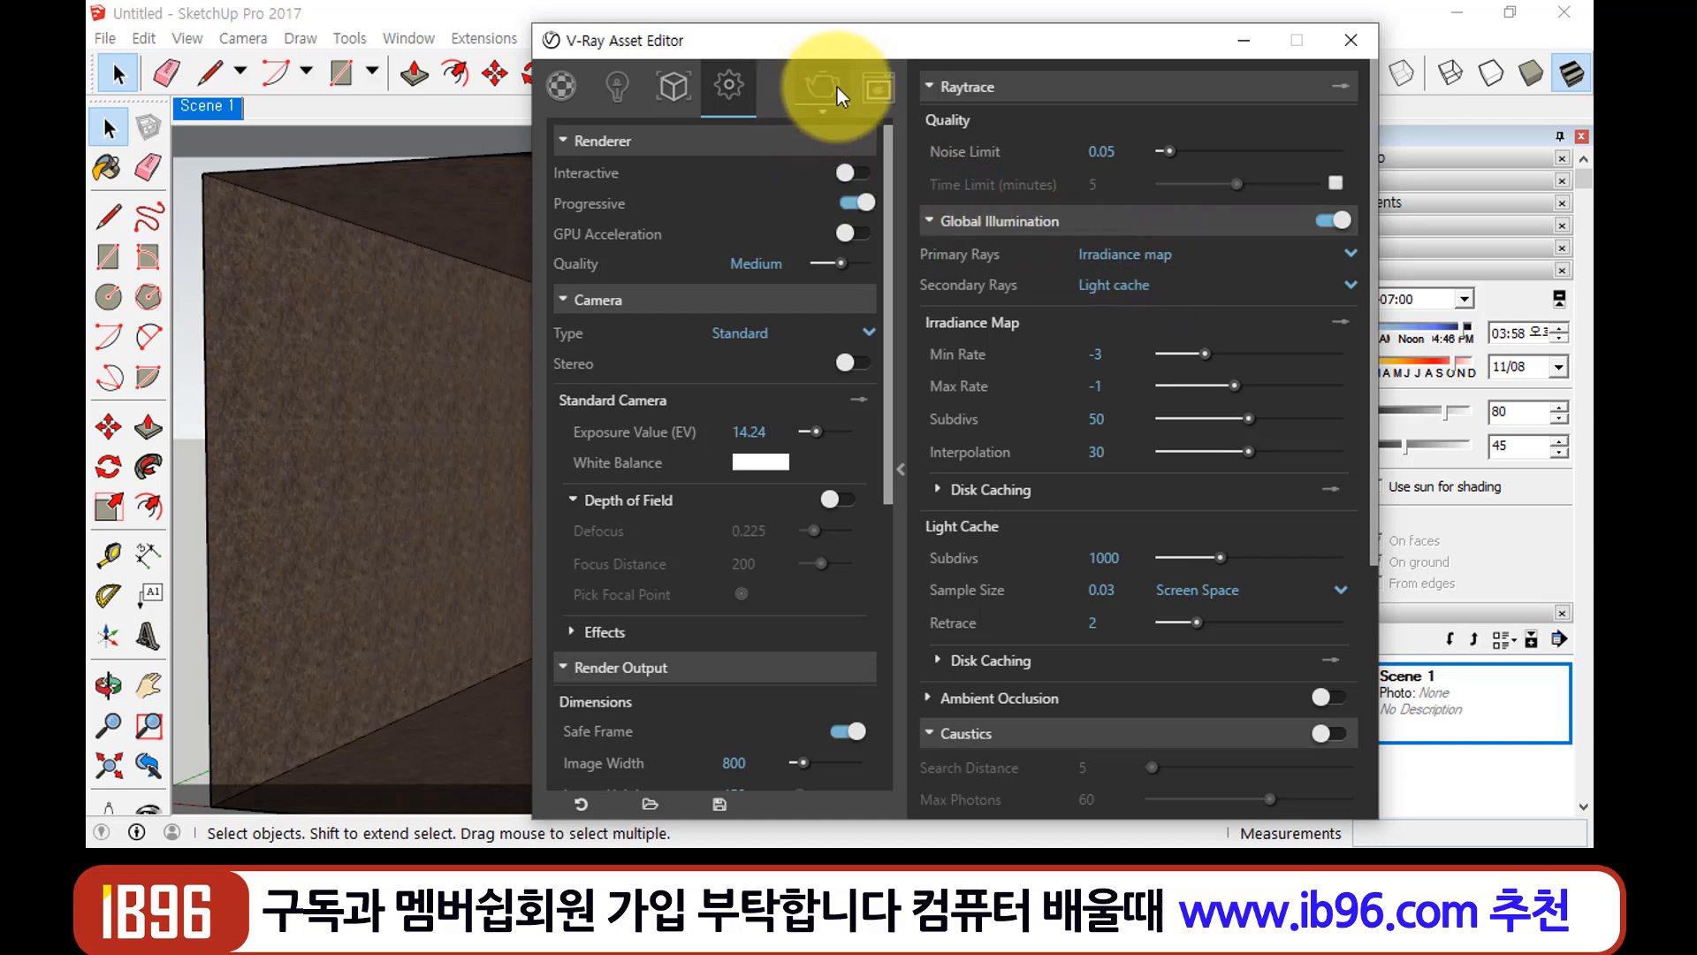
Render the room with the new primary rays method and close the frame buffer
{"action": "left_click", "coordinate": [873, 84]}
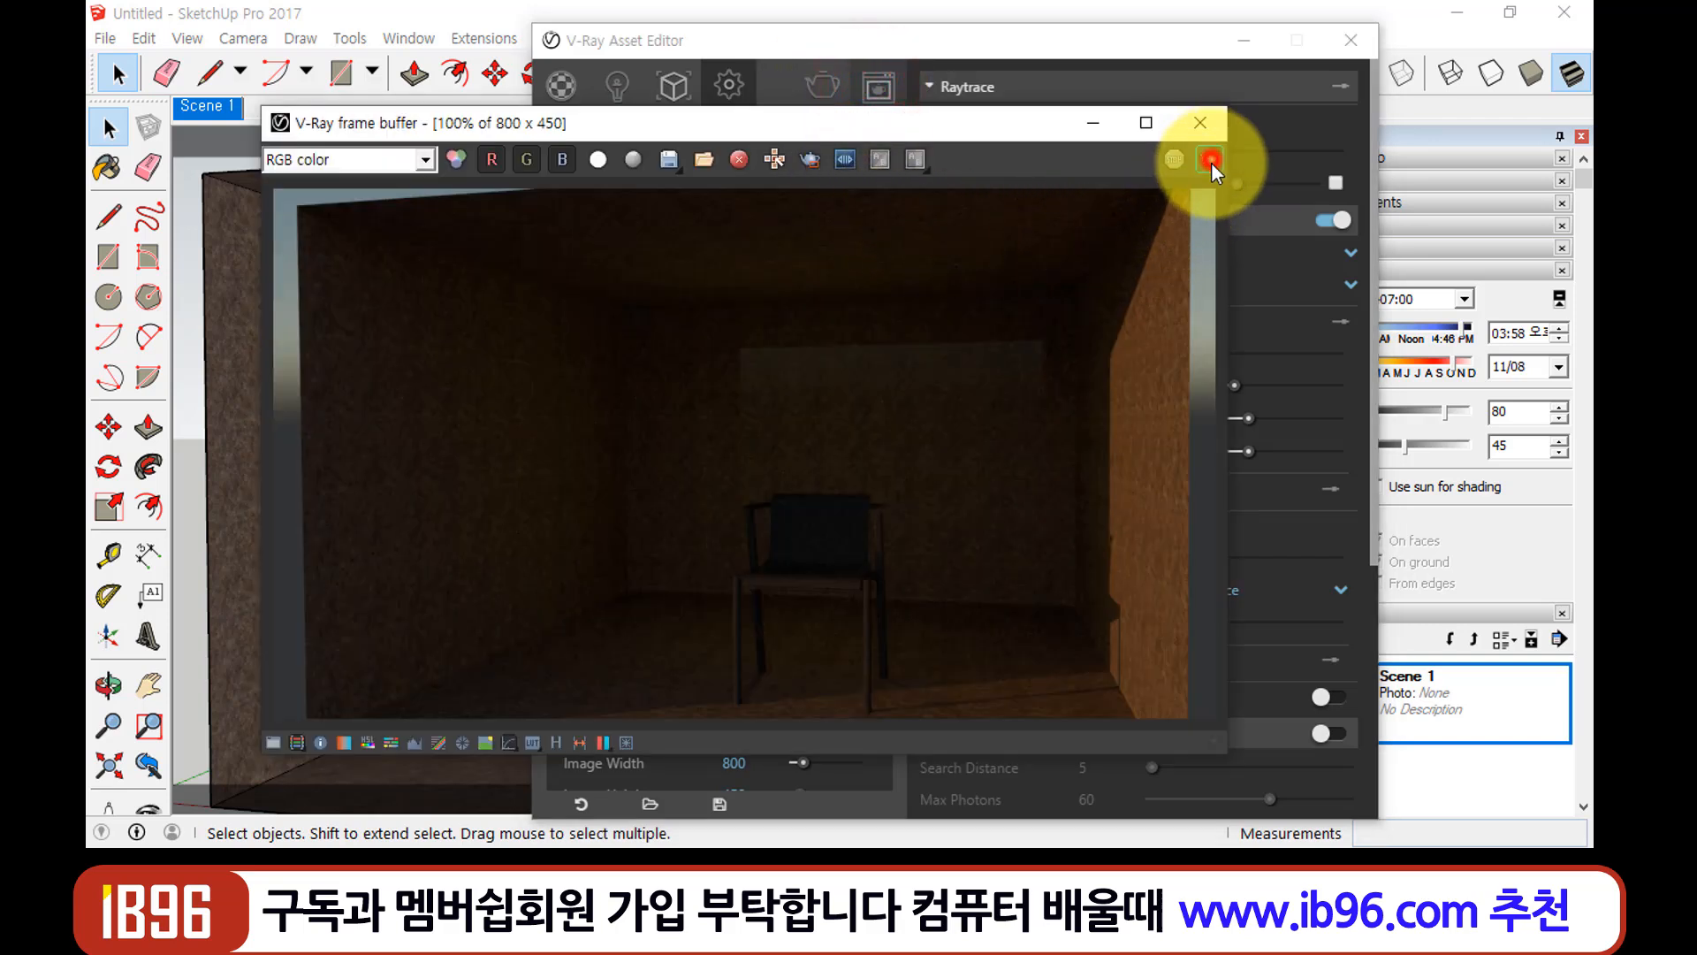
{"action": "left_click", "coordinate": [1210, 159]}
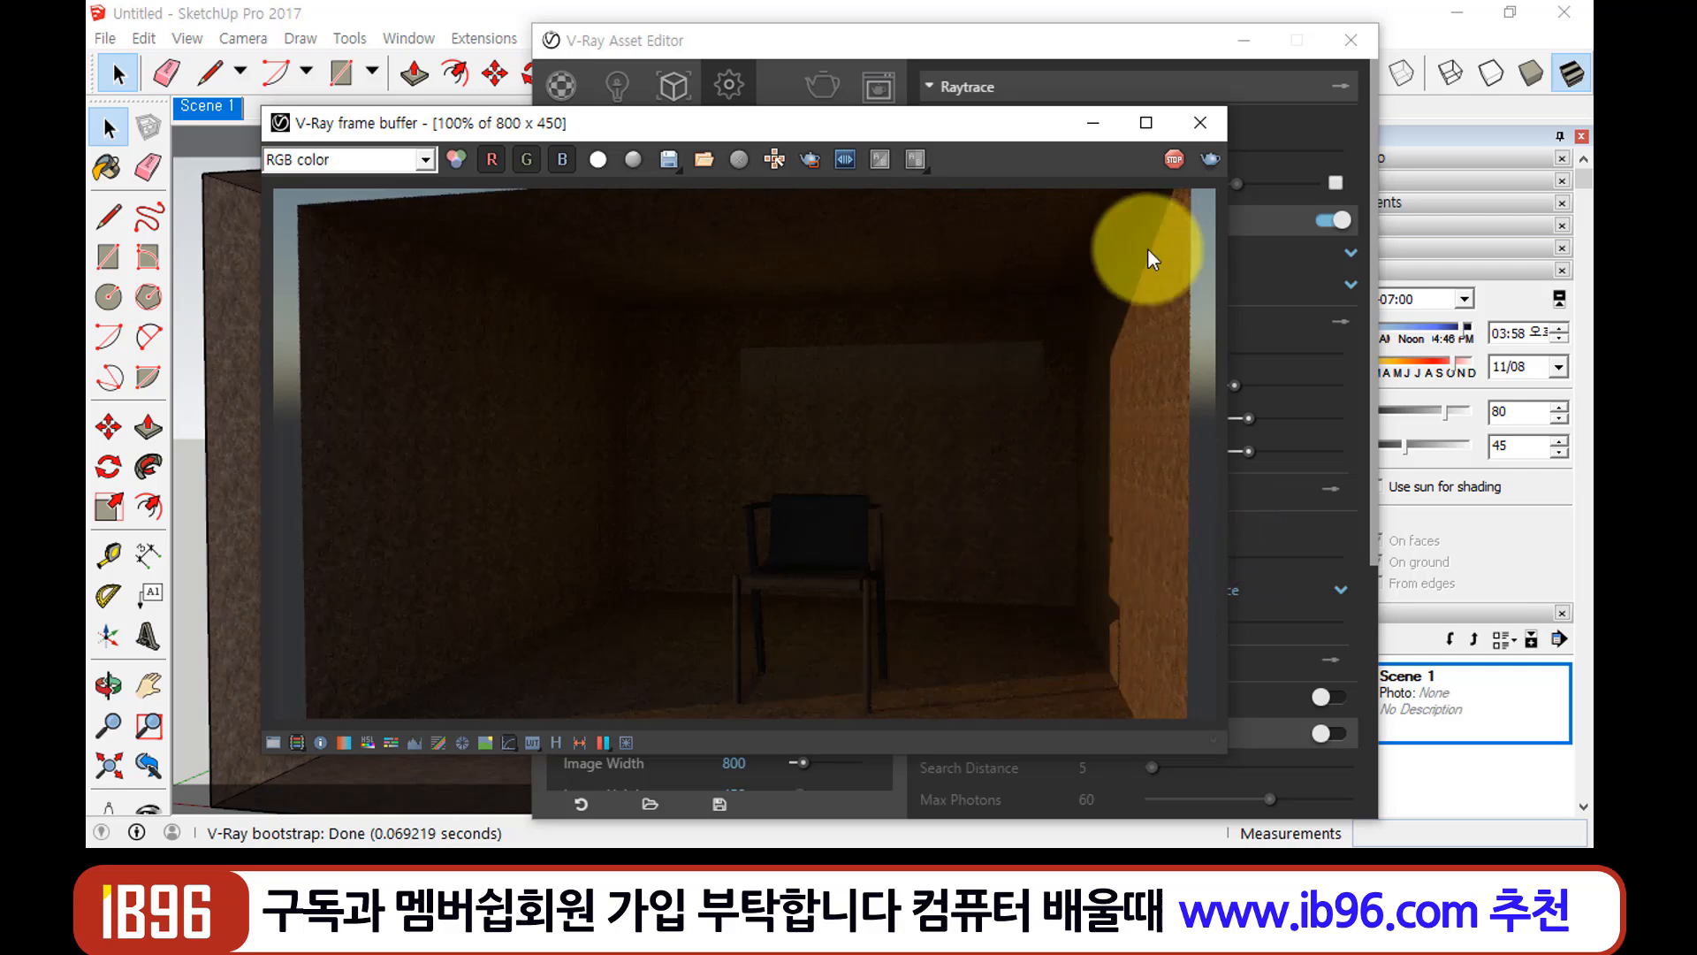
{"action": "left_click", "coordinate": [1201, 126]}
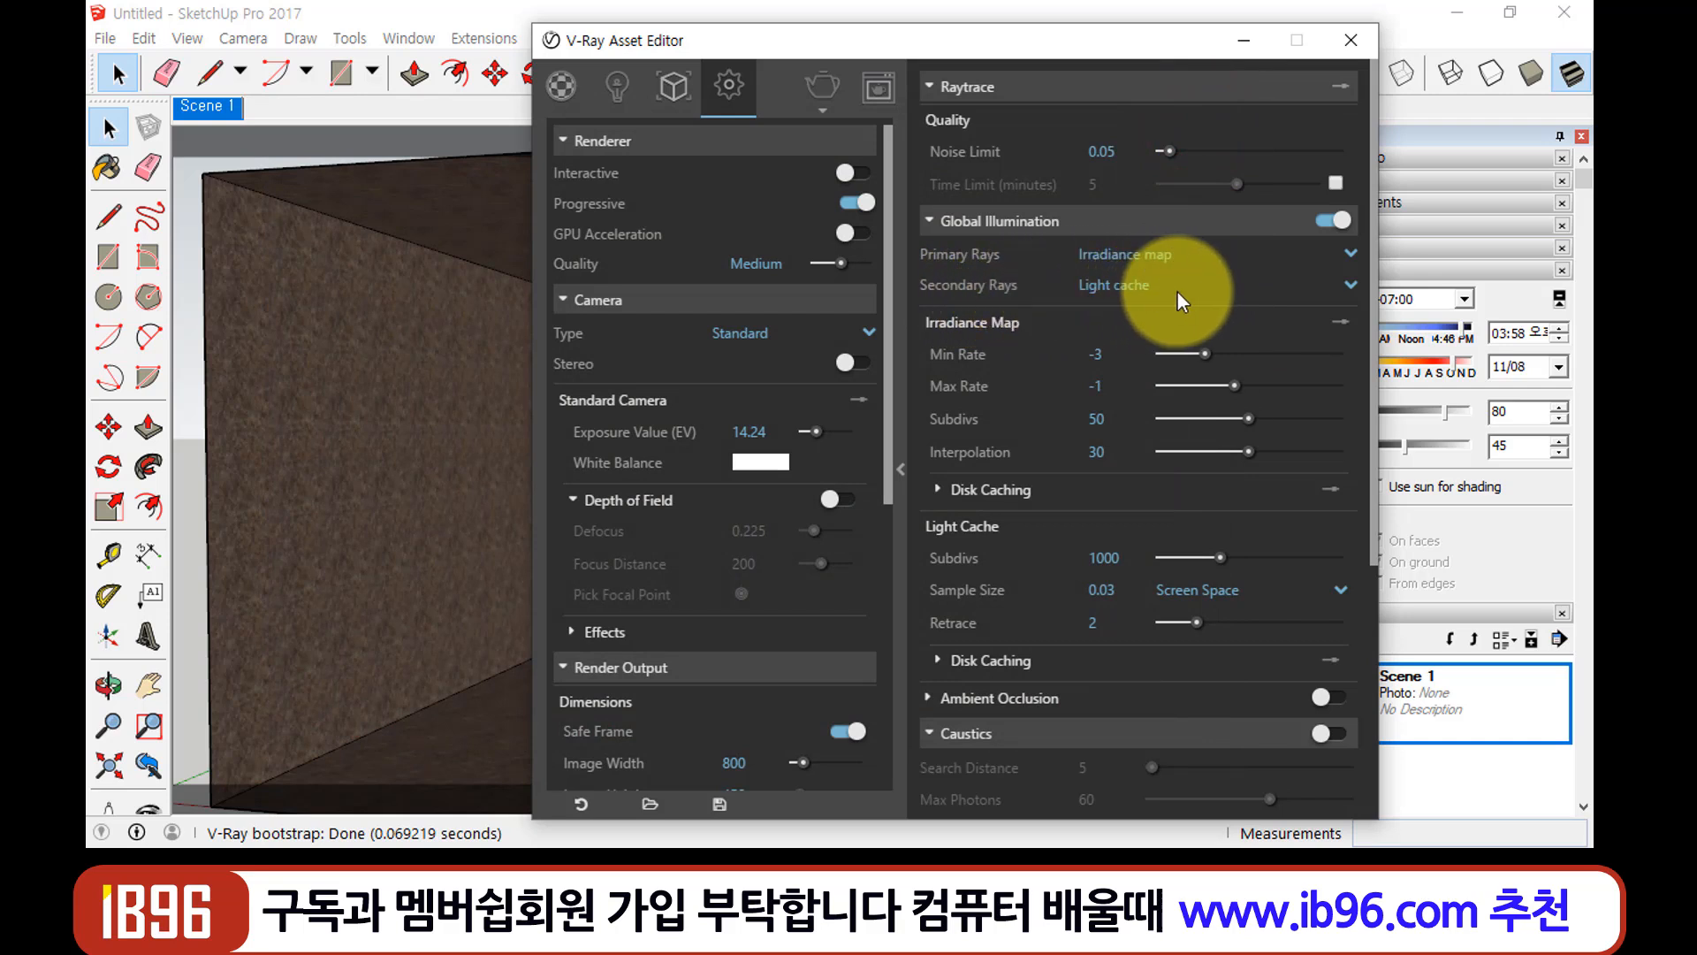
Review the secondary rays choices and look through the Light Cache, Caustics, Render Elements and Switches settings
{"action": "left_click", "coordinate": [1185, 284]}
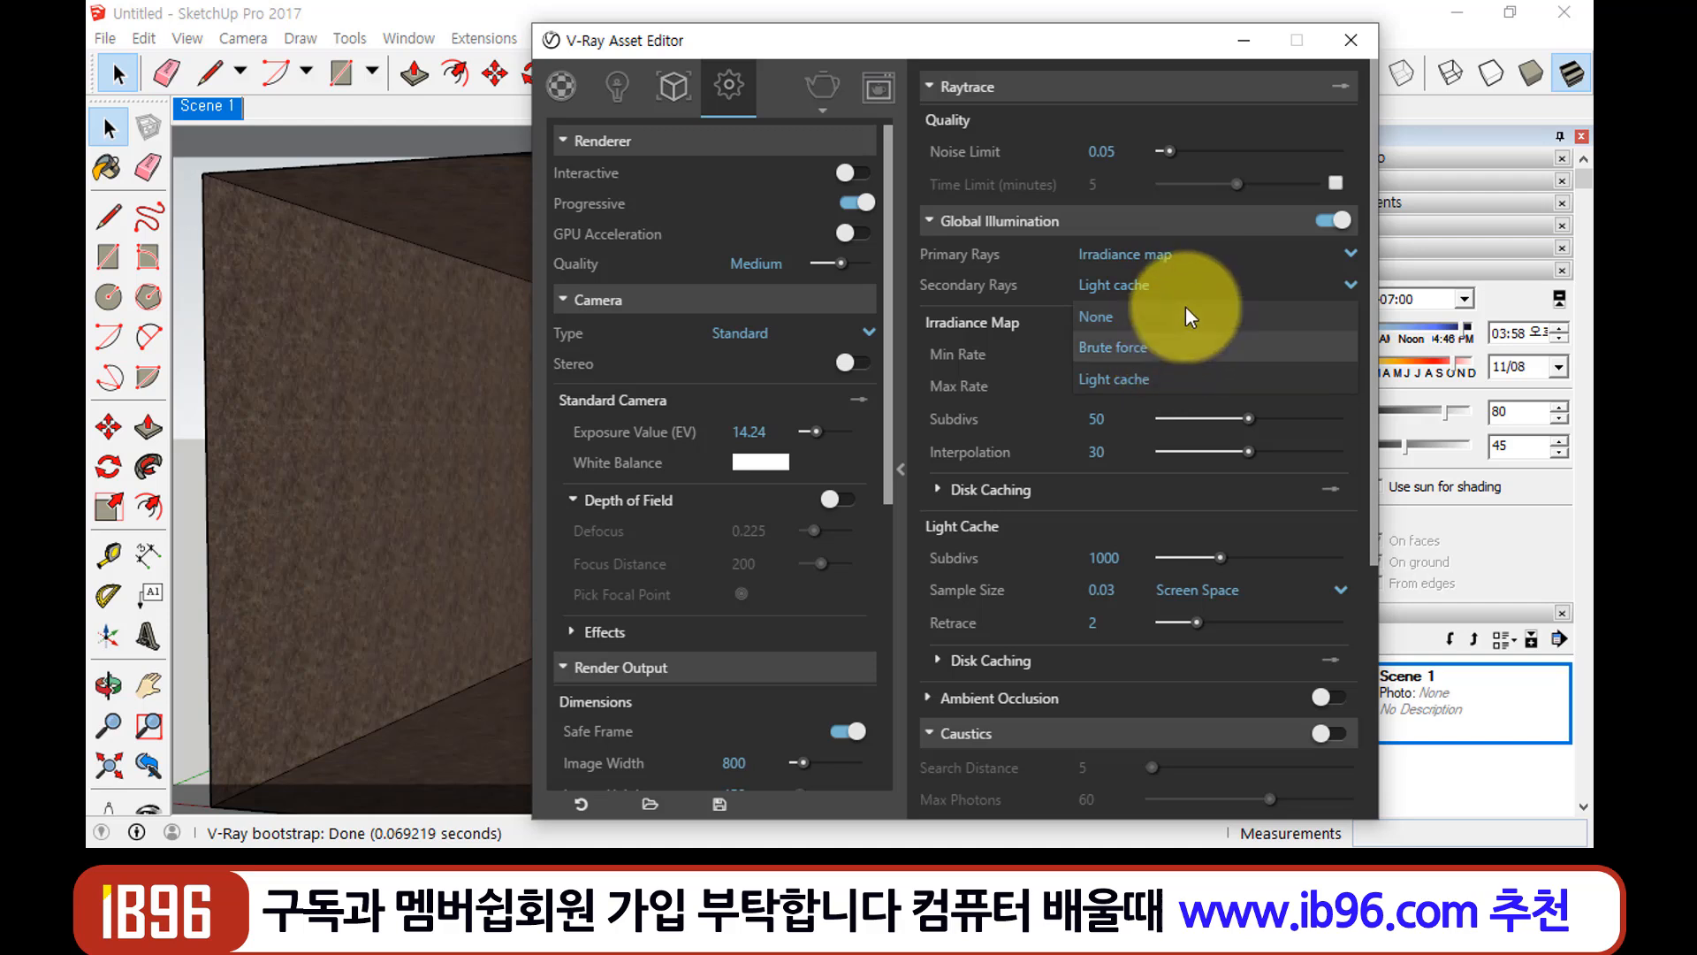
{"action": "left_click", "coordinate": [1208, 281]}
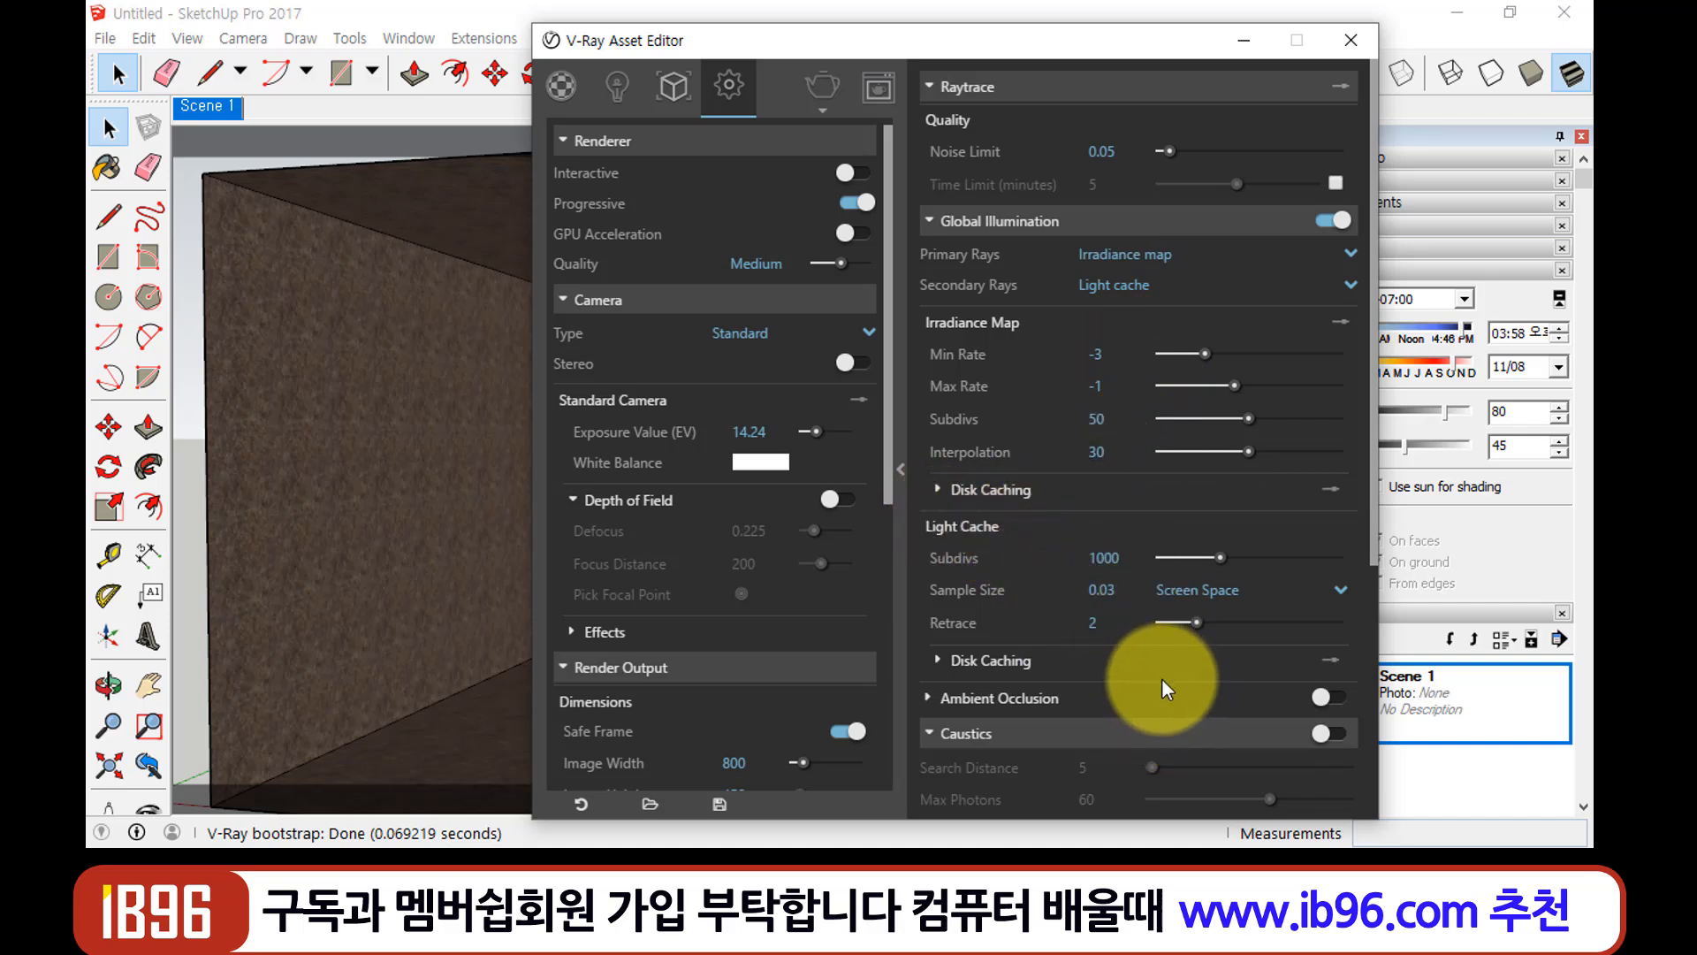
{"action": "scroll", "coordinate": [1161, 677], "scroll_direction": "down", "scroll_amount": 5}
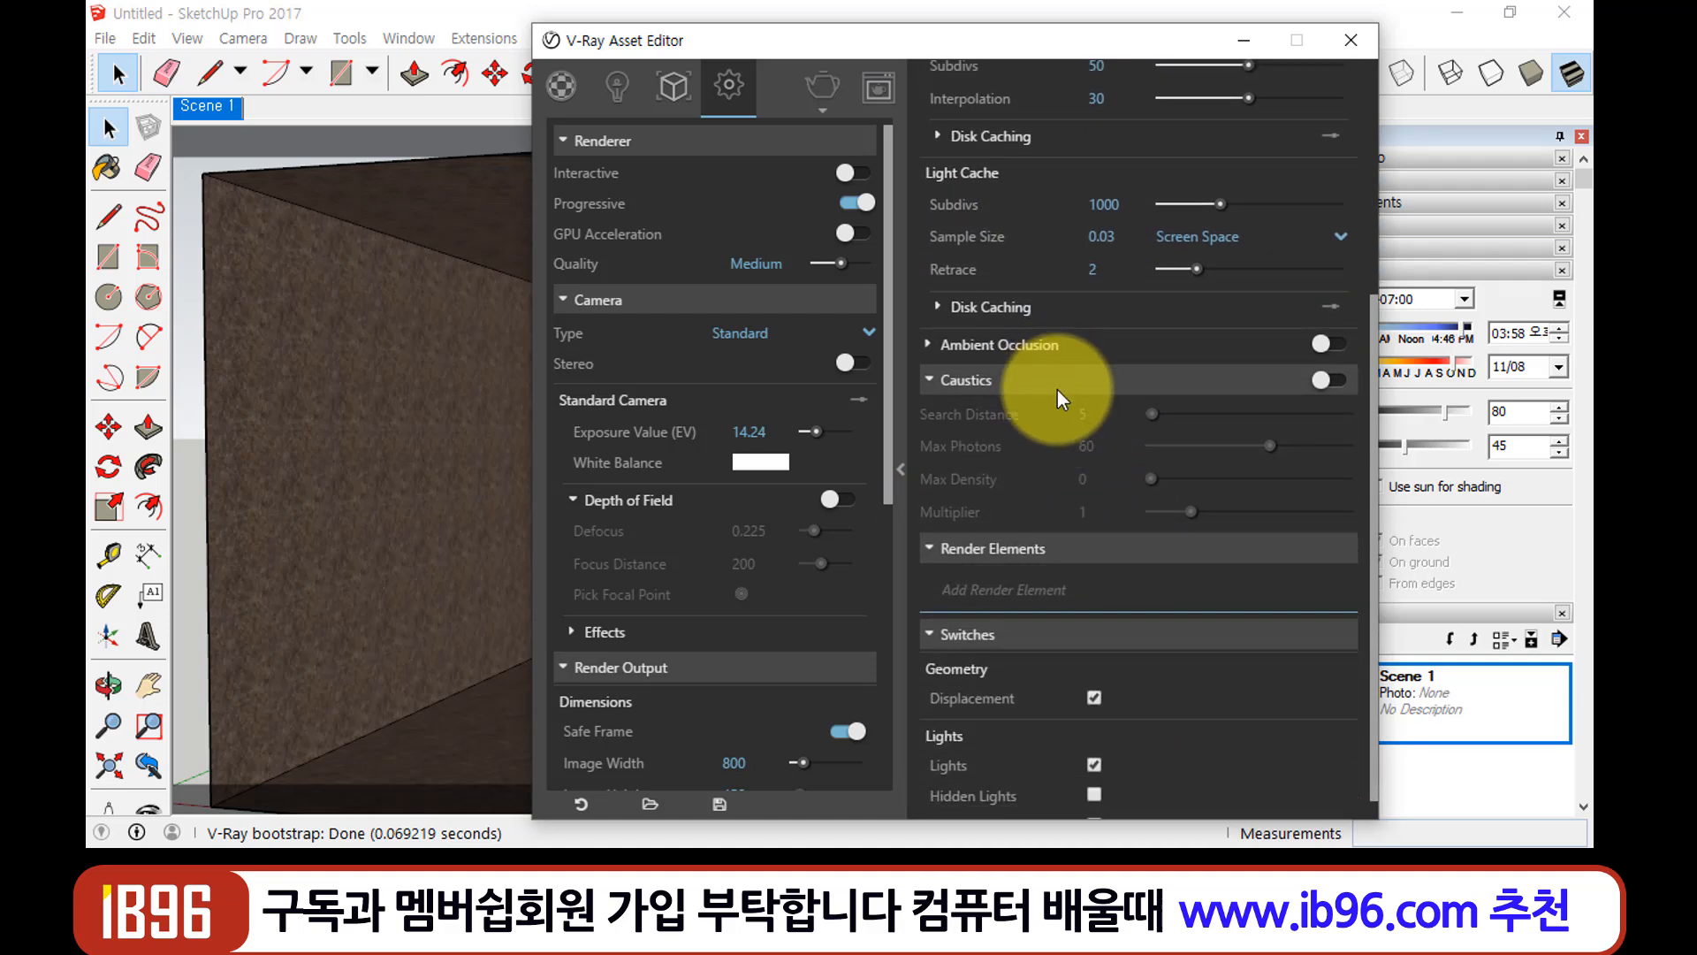
{"action": "mouse_move", "coordinate": [1063, 408]}
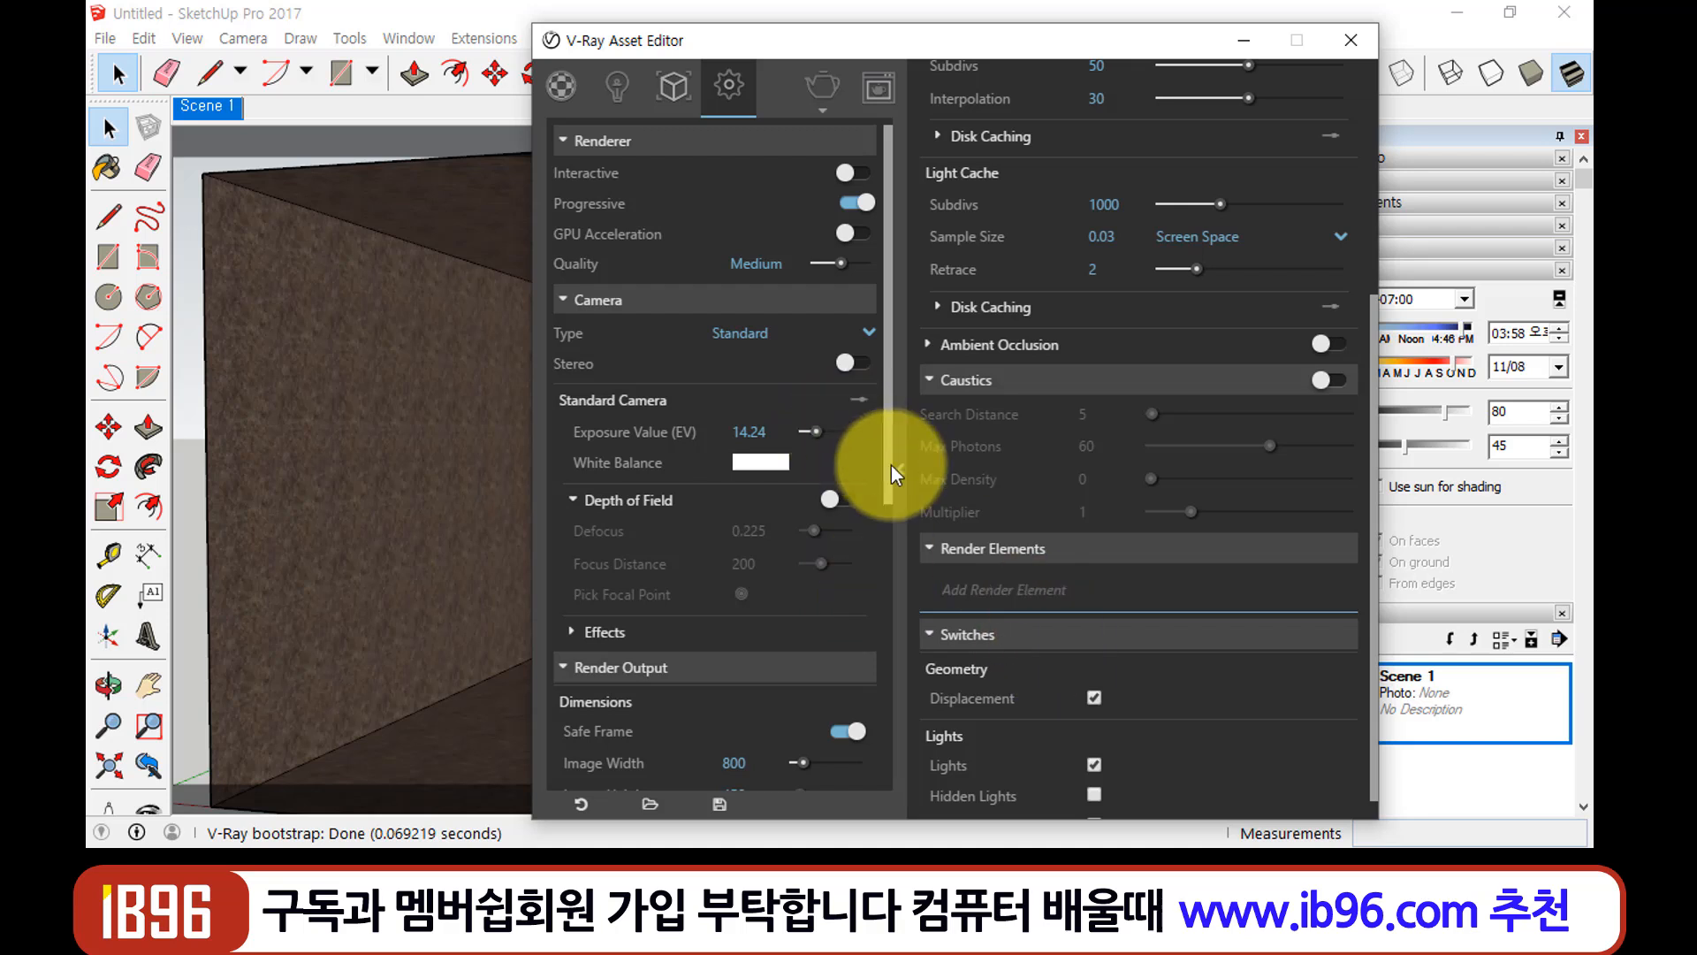
{"action": "scroll", "coordinate": [1251, 437], "scroll_direction": "up", "scroll_amount": 4}
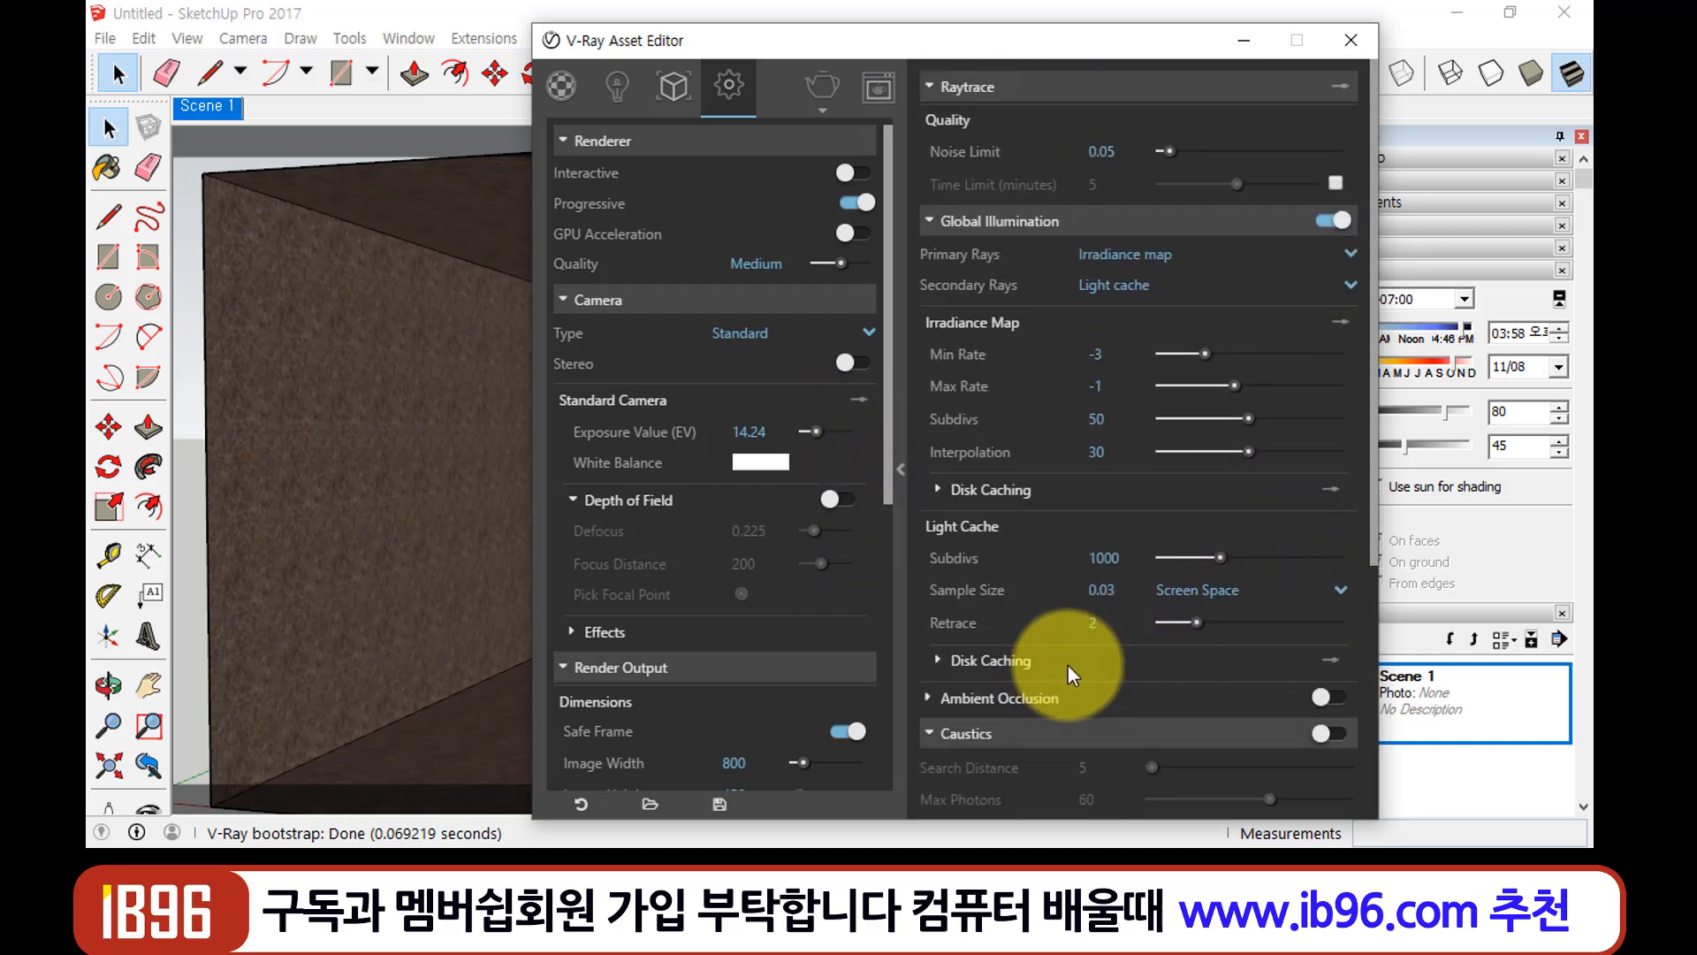